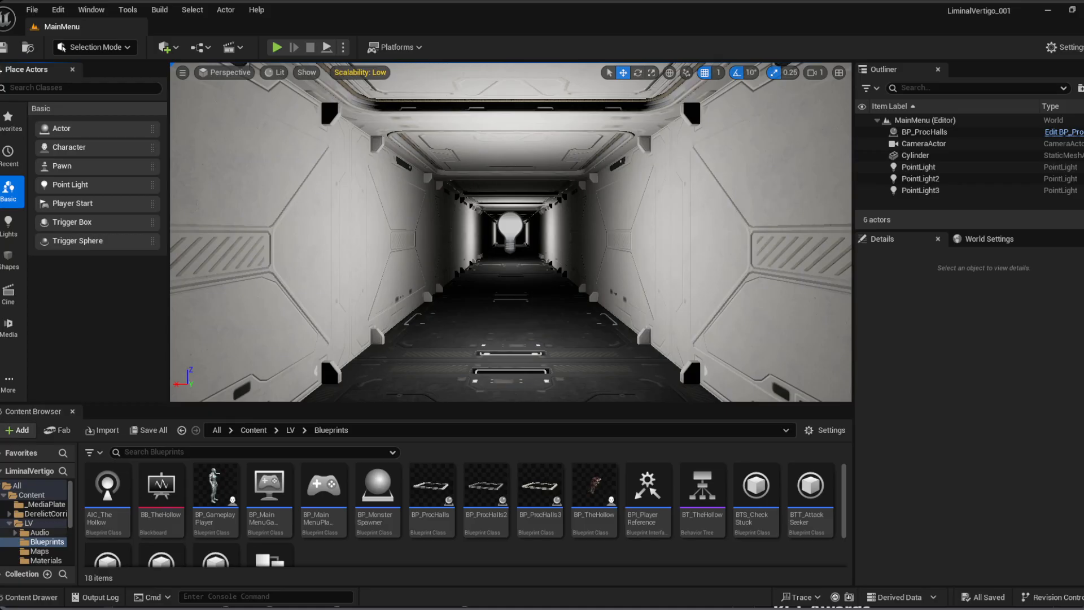
Step: Open the LiminalVertigo_001 level from the Maps folder and show its hallway in Unlit view mode
click(39, 551)
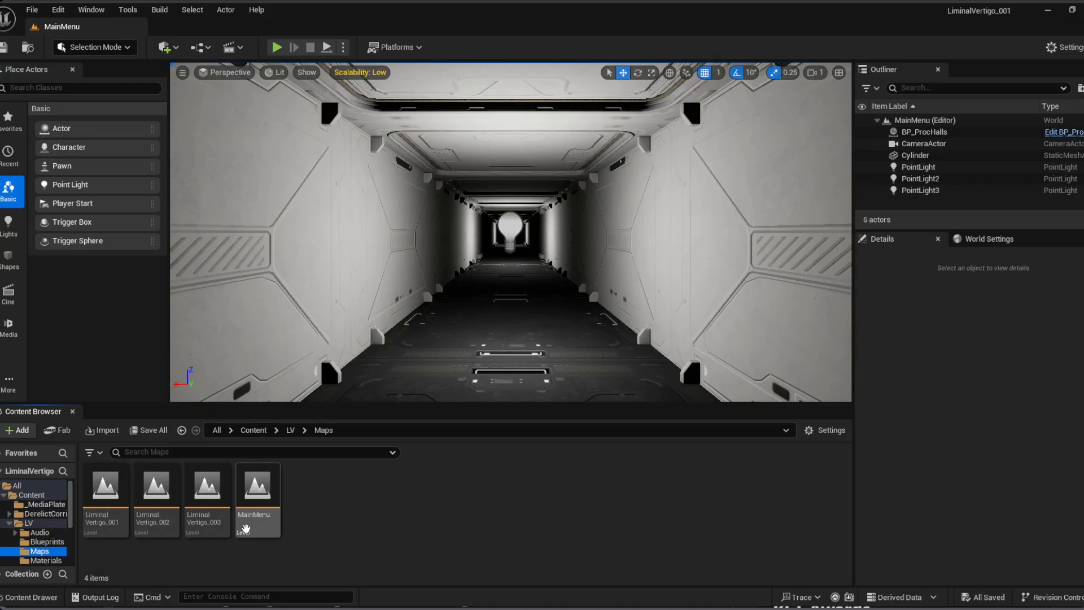
click(105, 509)
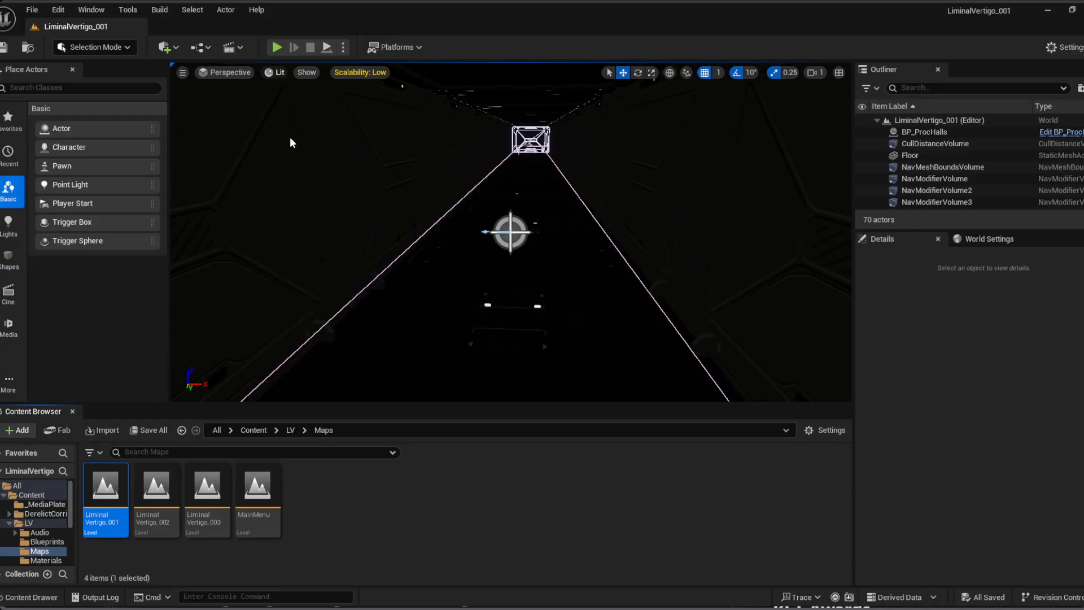
key(alt+3)
right_drag(532, 233, 529, 192)
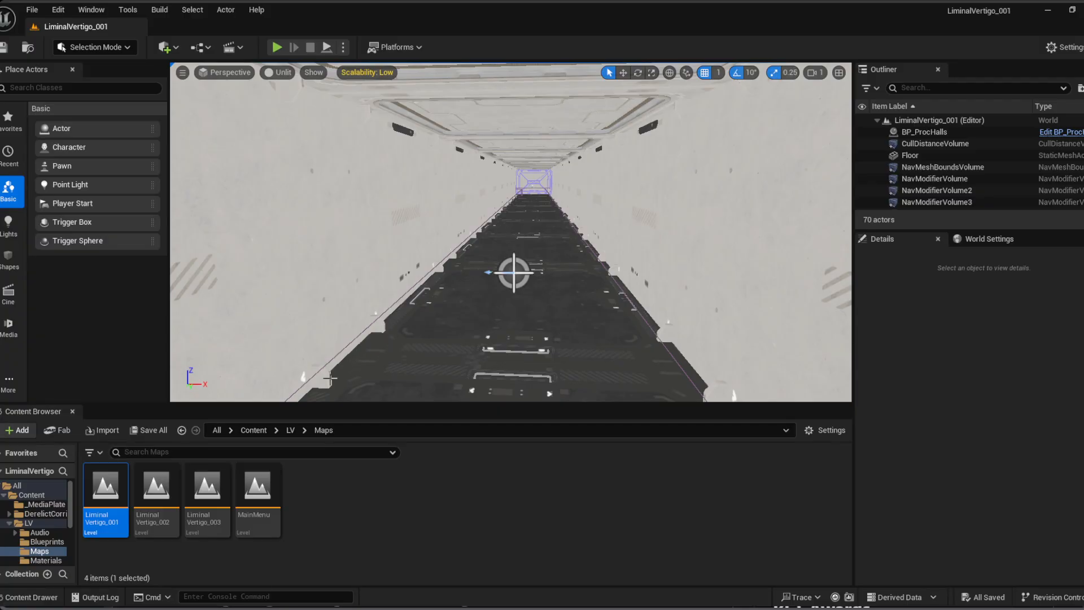
Step: Open the LiminalVertigo_002 level and look over its brick hallway and the surrounding floor area
click(162, 504)
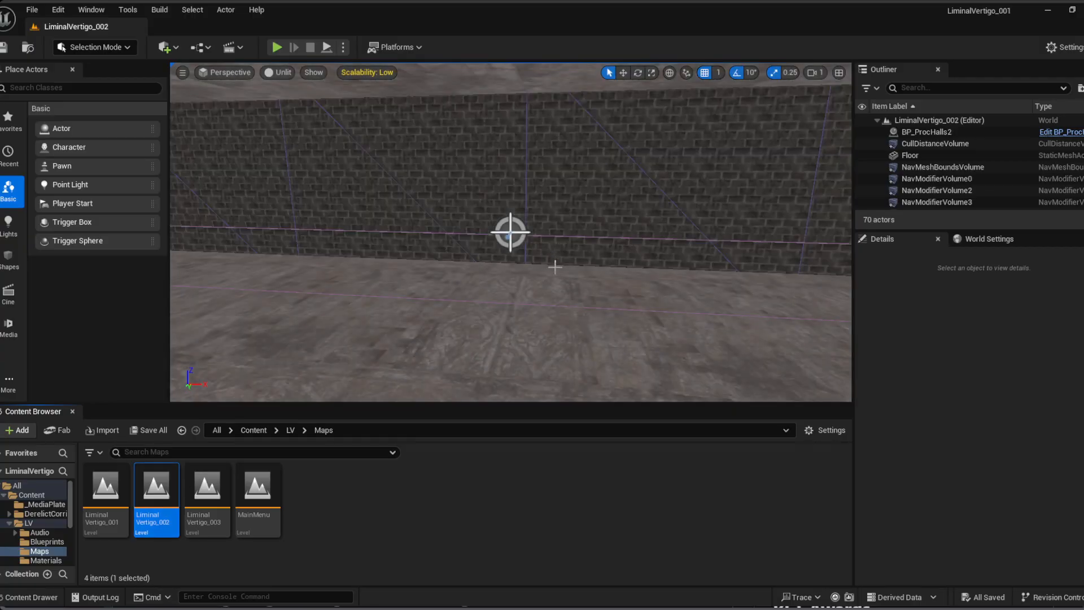
right_drag(554, 286, 472, 381)
key(w)
key(w)
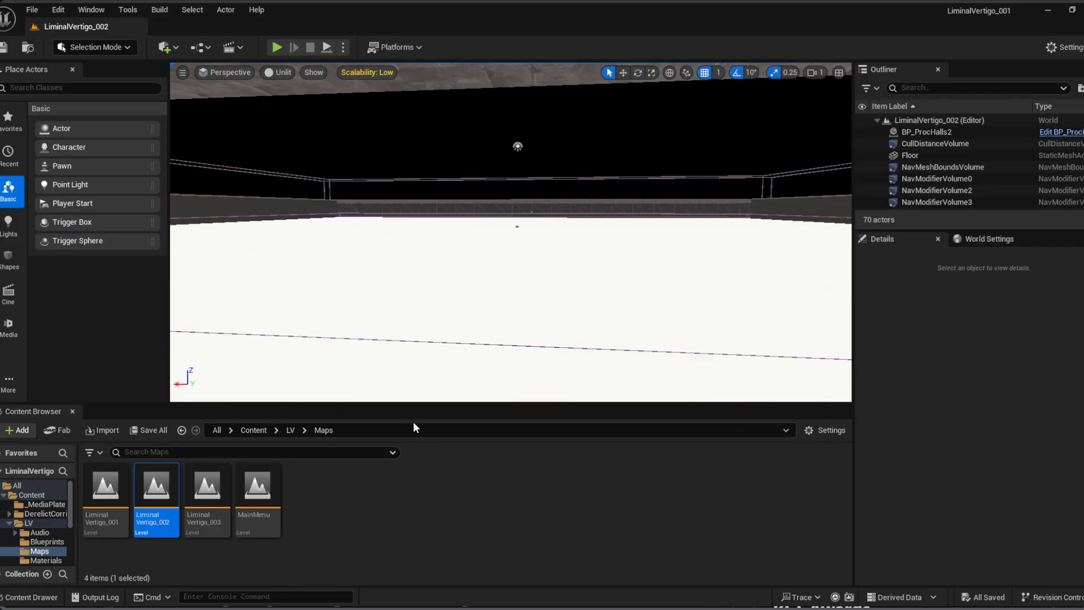
Step: Open the LiminalVertigo_003 level and examine its hallway layout from inside and from above
click(209, 487)
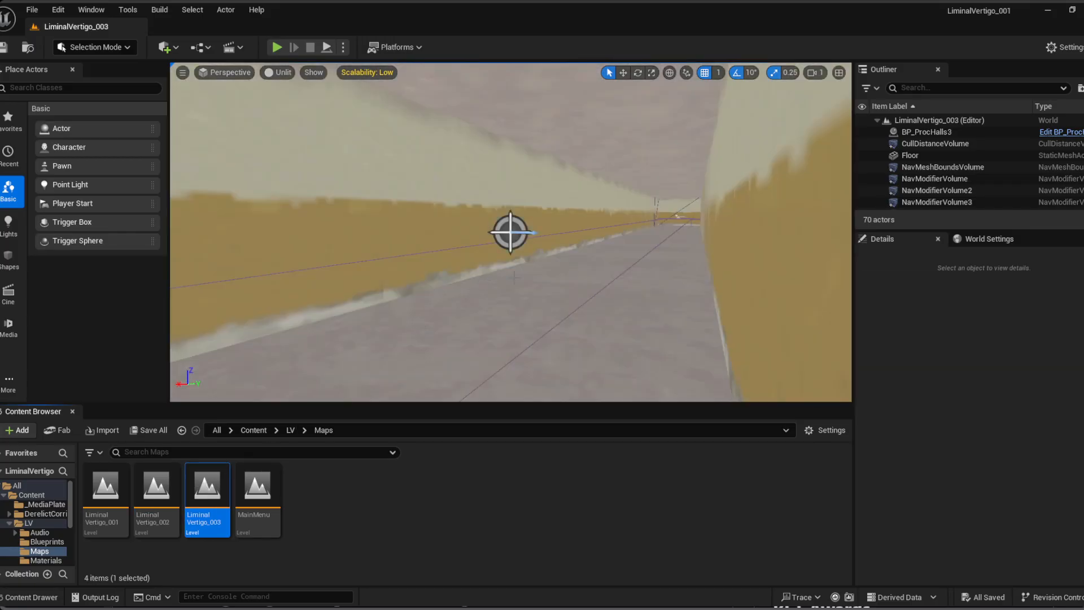
right_drag(514, 277, 294, 295)
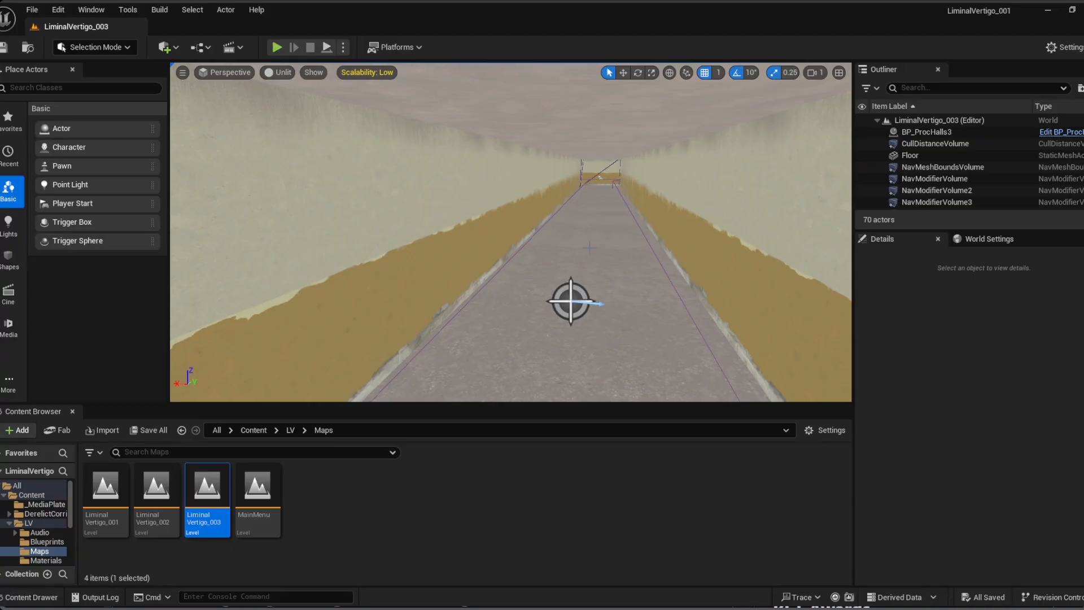
right_drag(563, 245, 845, 211)
key(w)
right_drag(513, 316, 616, 398)
right_drag(603, 251, 602, 196)
right_drag(299, 304, 275, 309)
right_drag(362, 225, 403, 276)
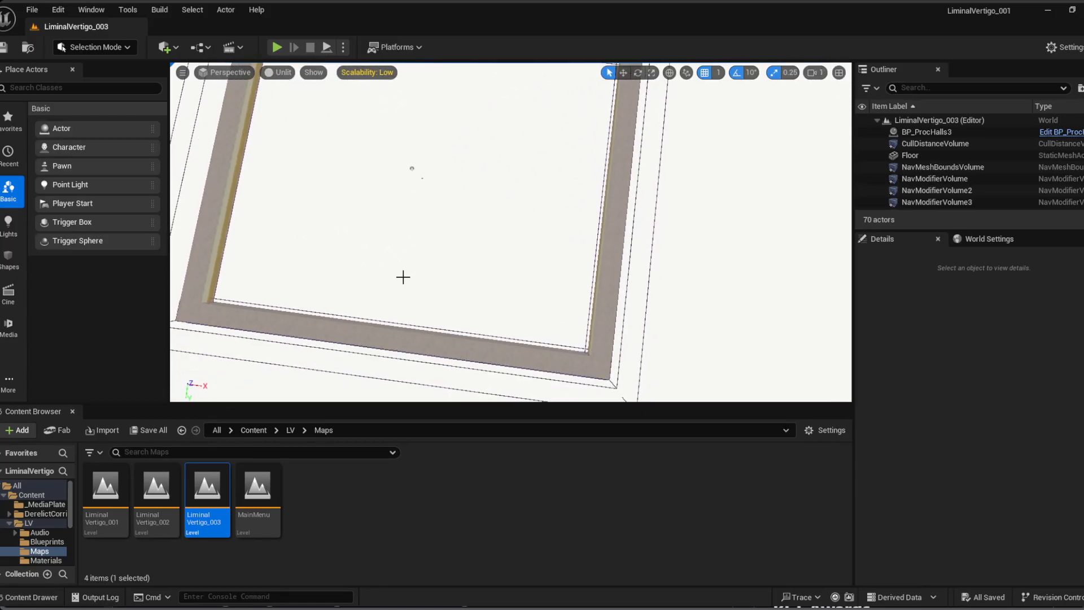
mouse_move(336, 177)
right_down()
mouse_move(330, 170)
mouse_move(317, 187)
right_up()
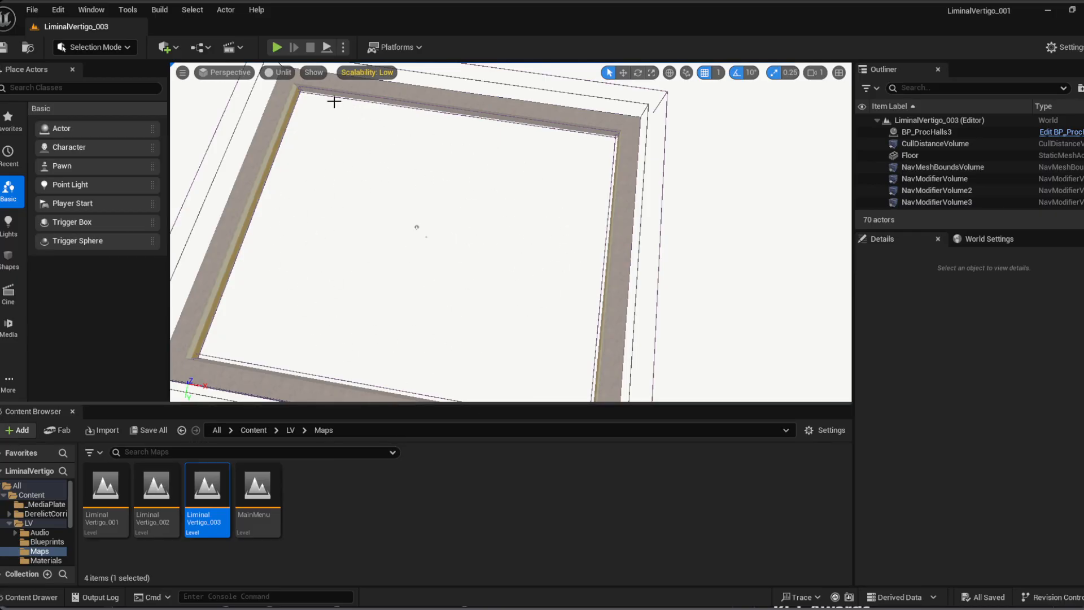
Step: Playtest the LiminalVertigo_003 level in the editor, using the flashlight while walking through the procedurally generated hallways
click(277, 47)
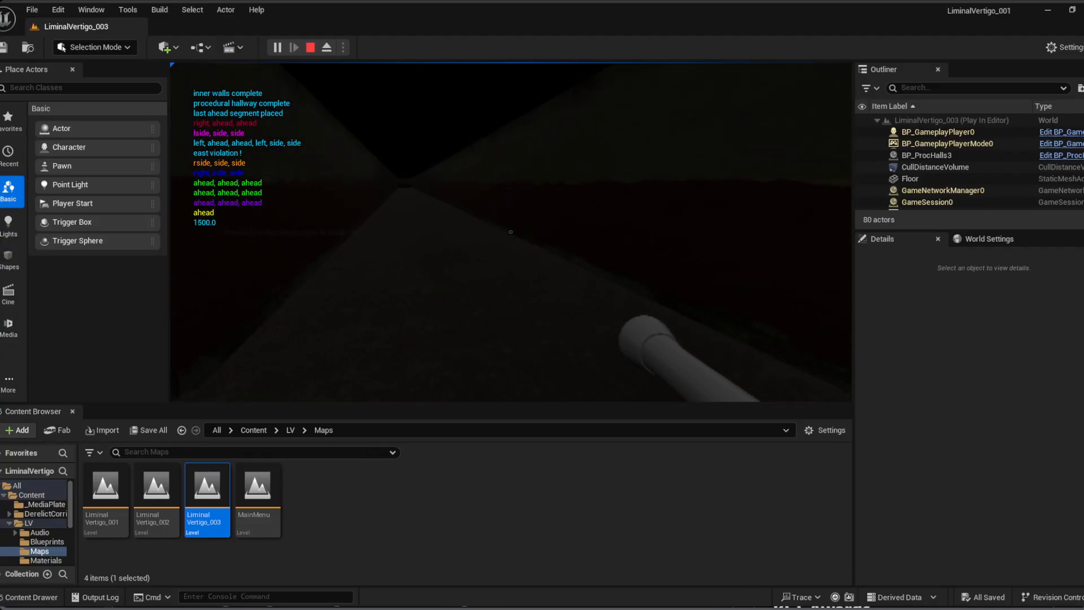
key(f)
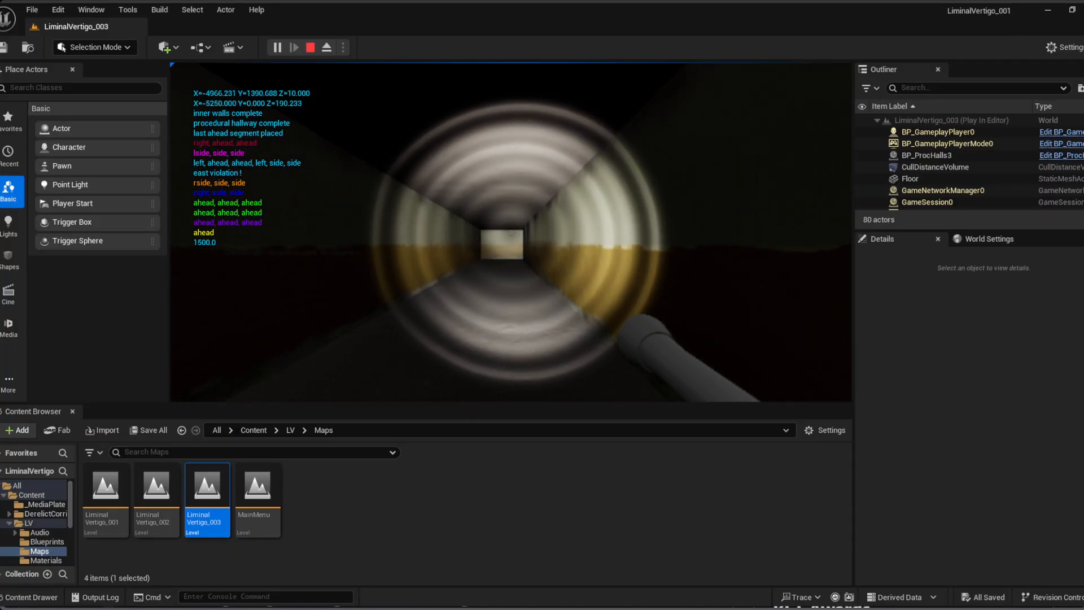
key(w)
key(w)
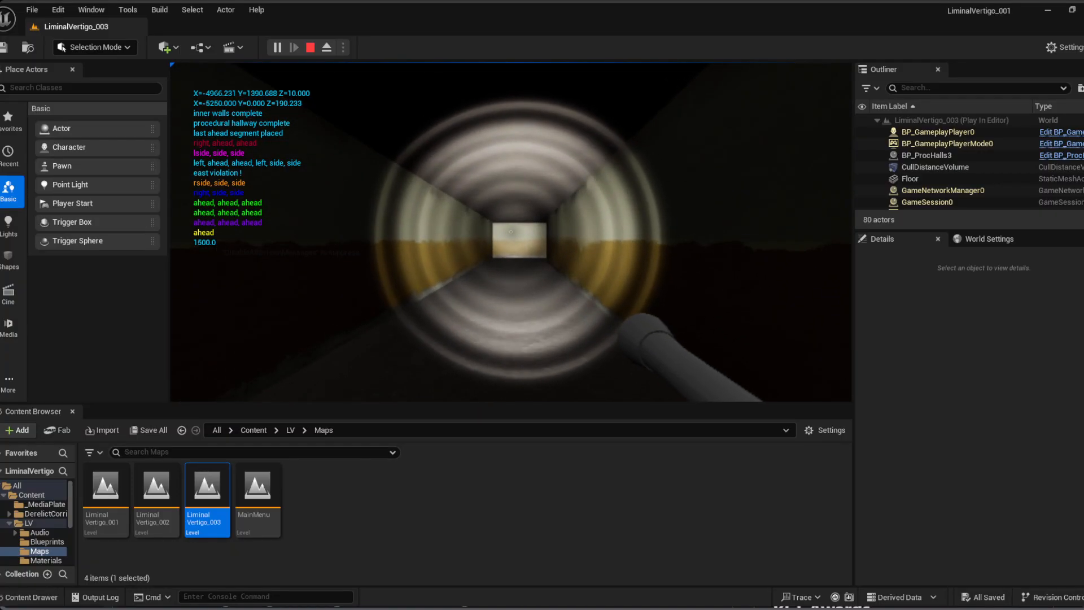
key(w)
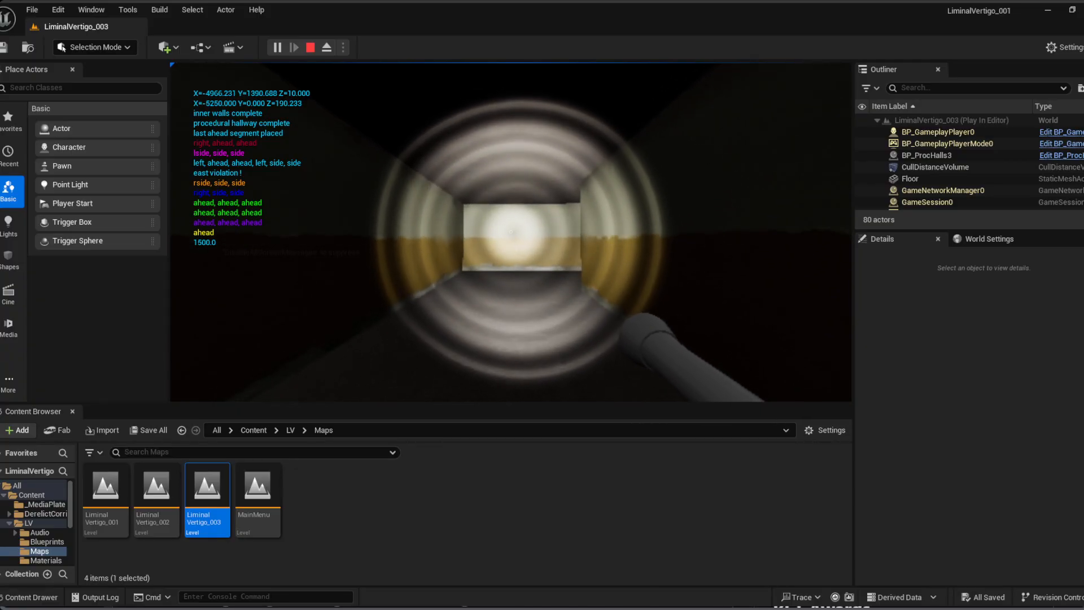
key(w)
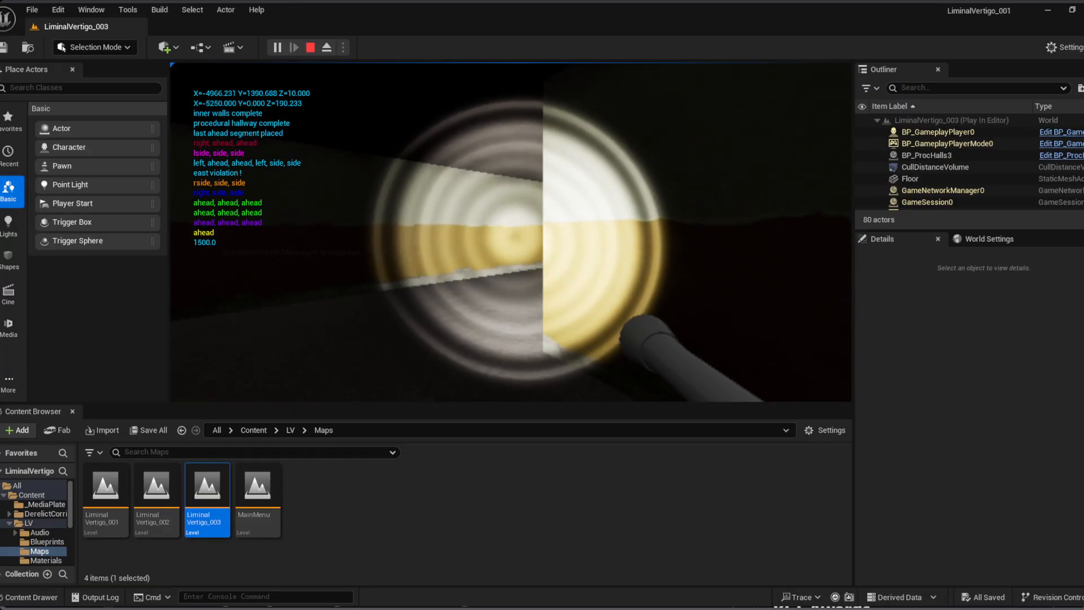
key(w)
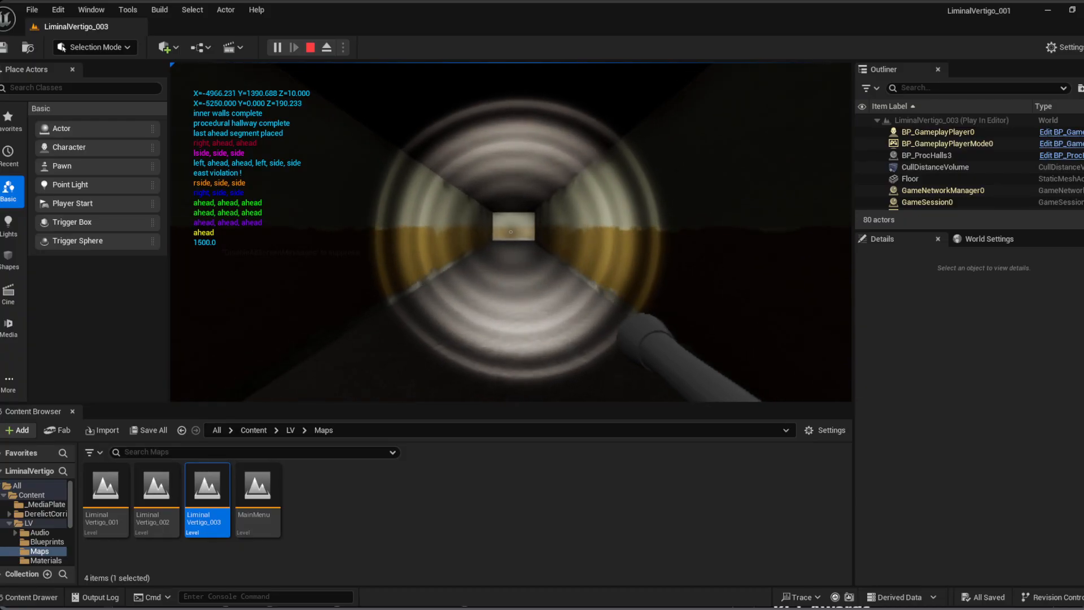
key(w)
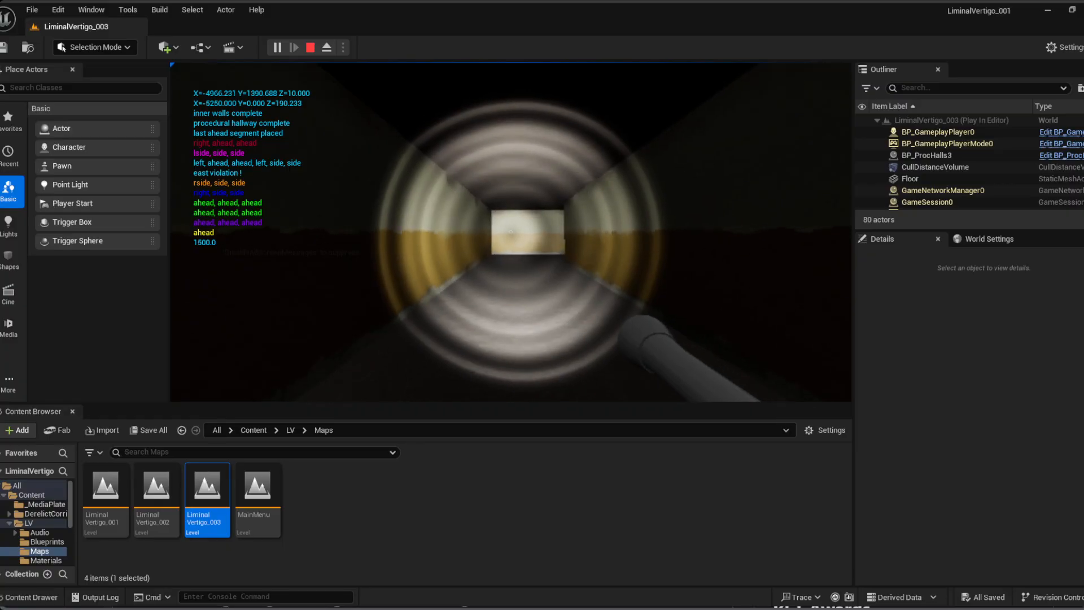
key(w)
key(w)
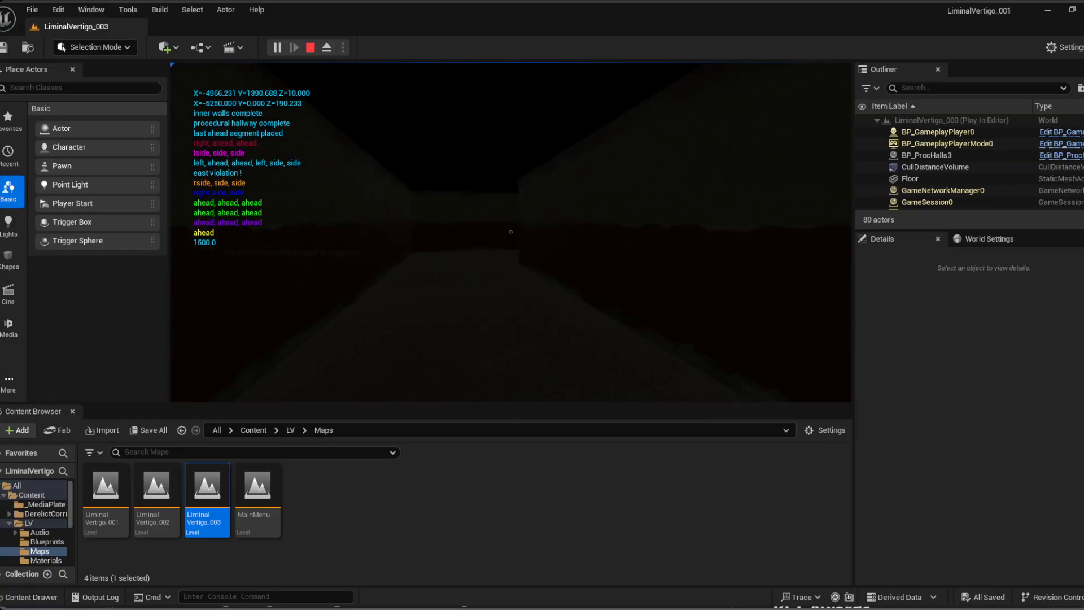
key(w)
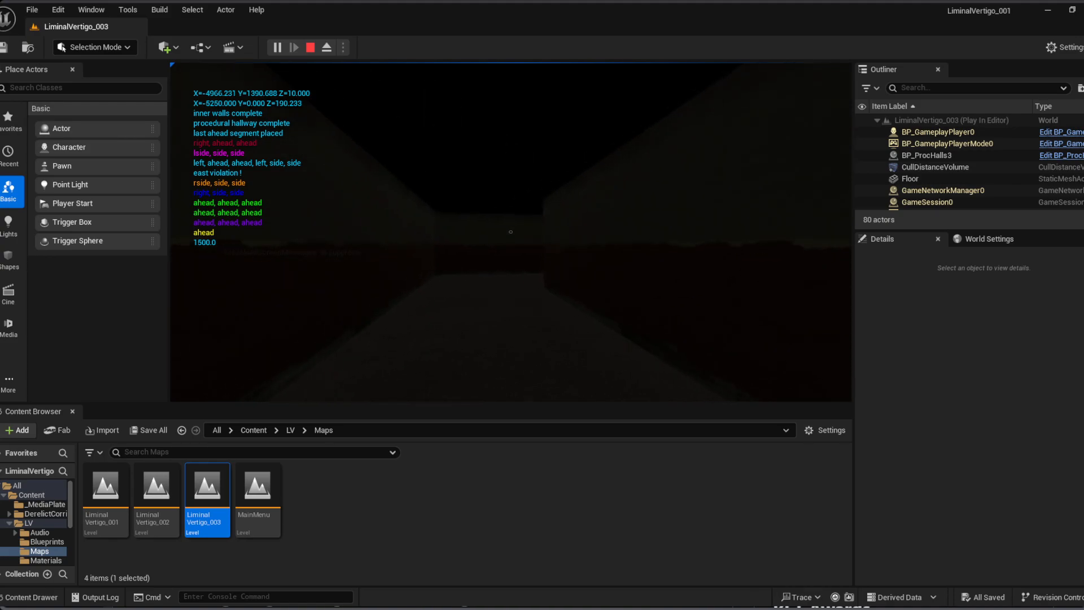
key(w)
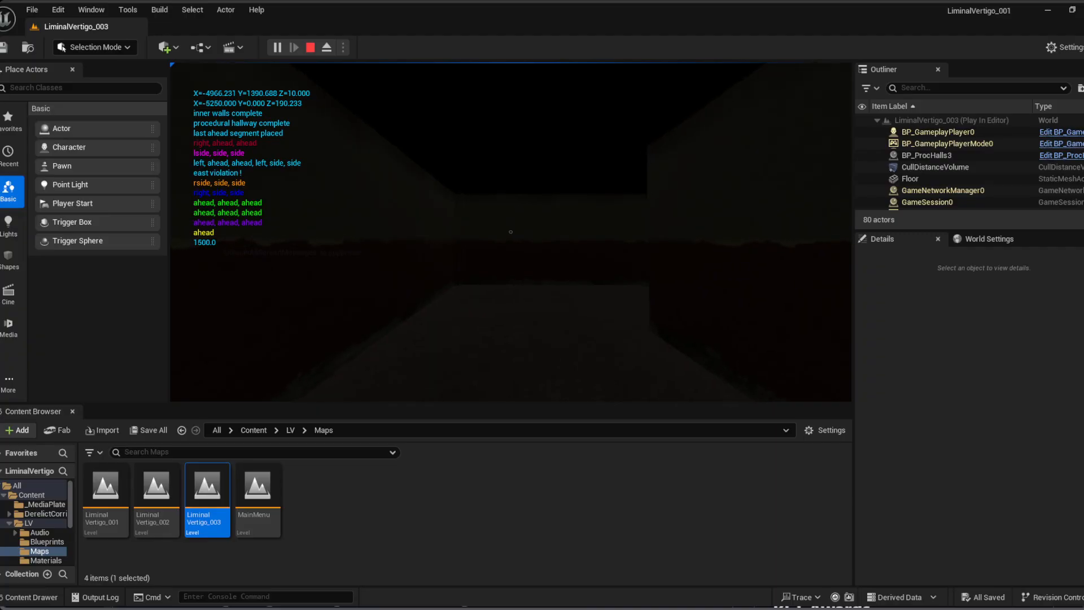
key(w)
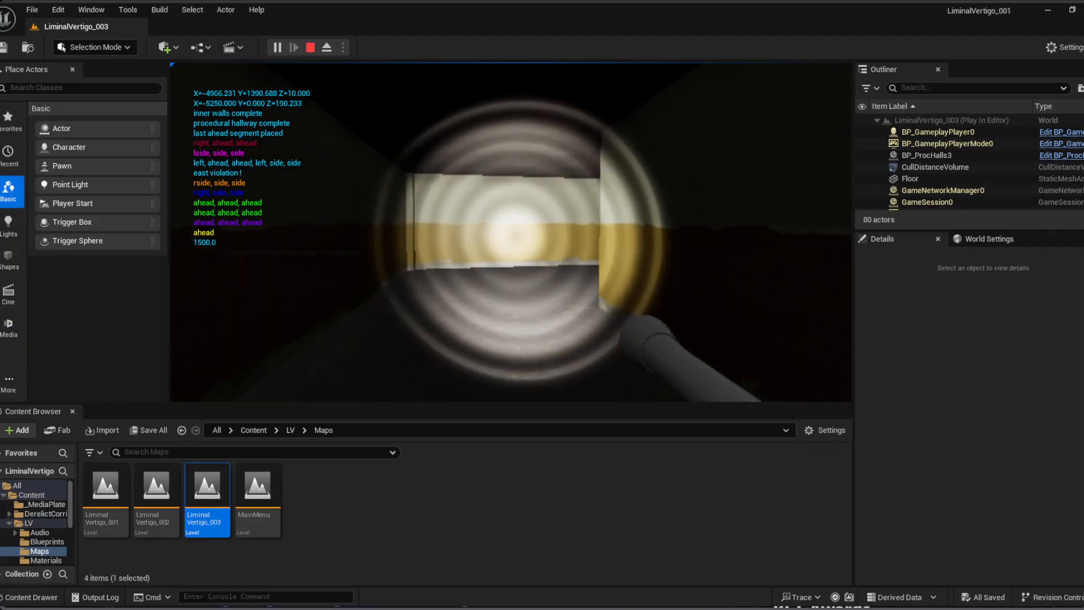
key(w)
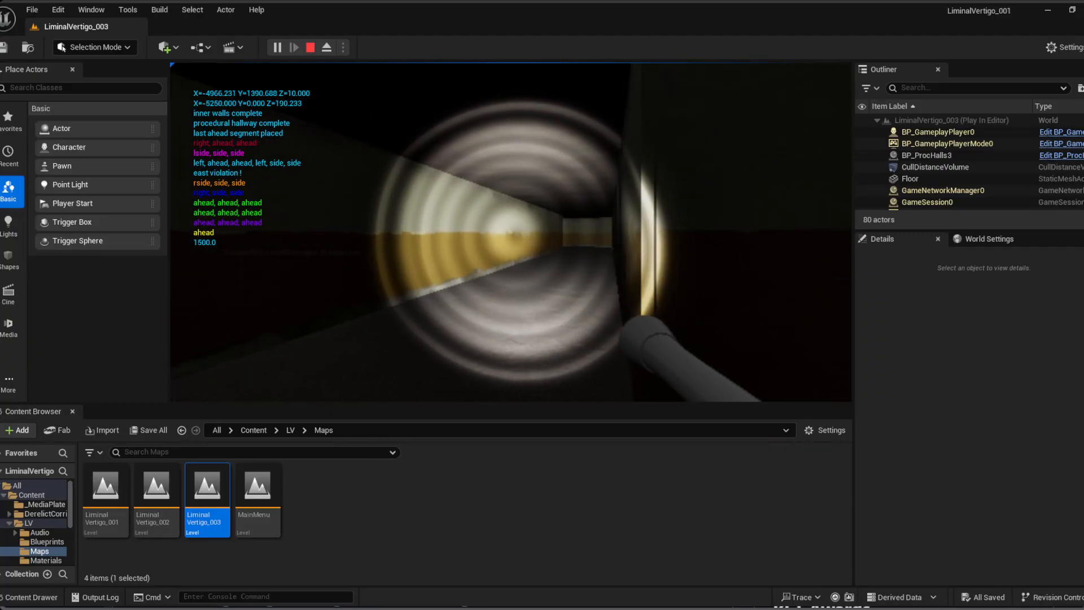
key(w)
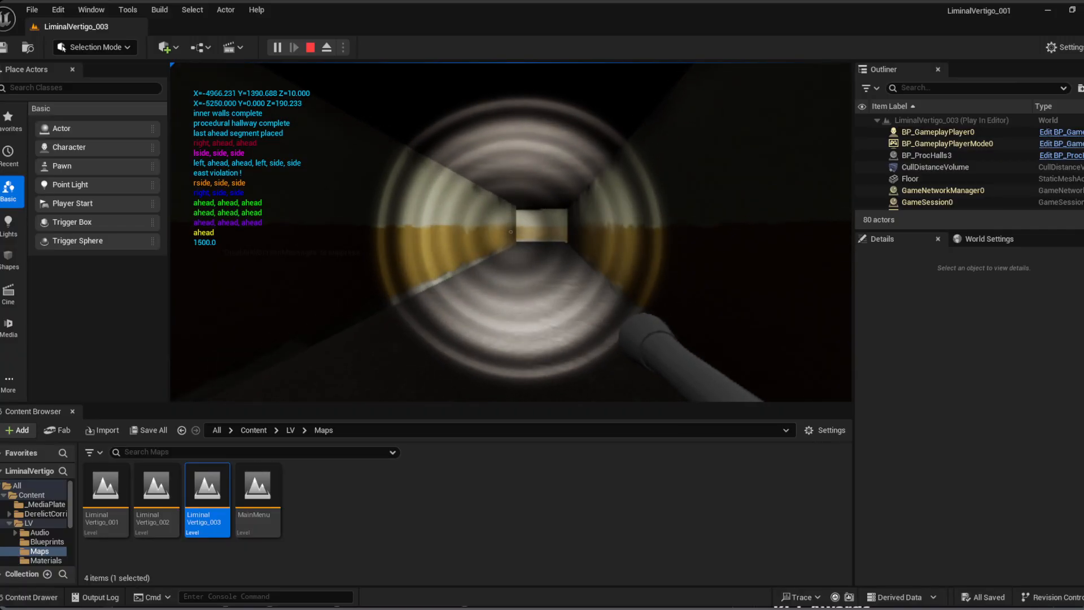
key(w)
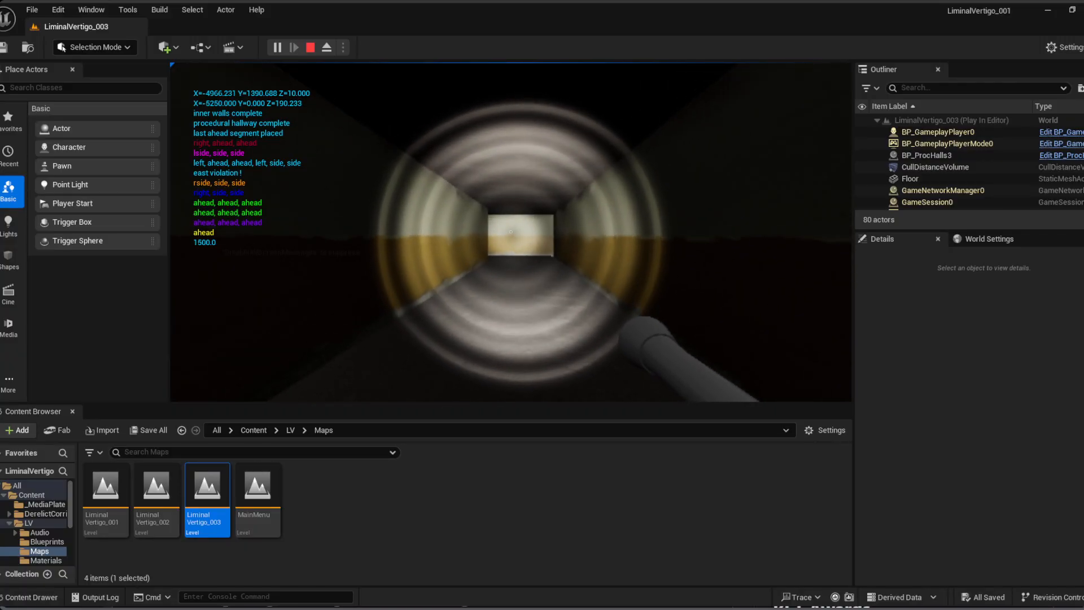
key(w)
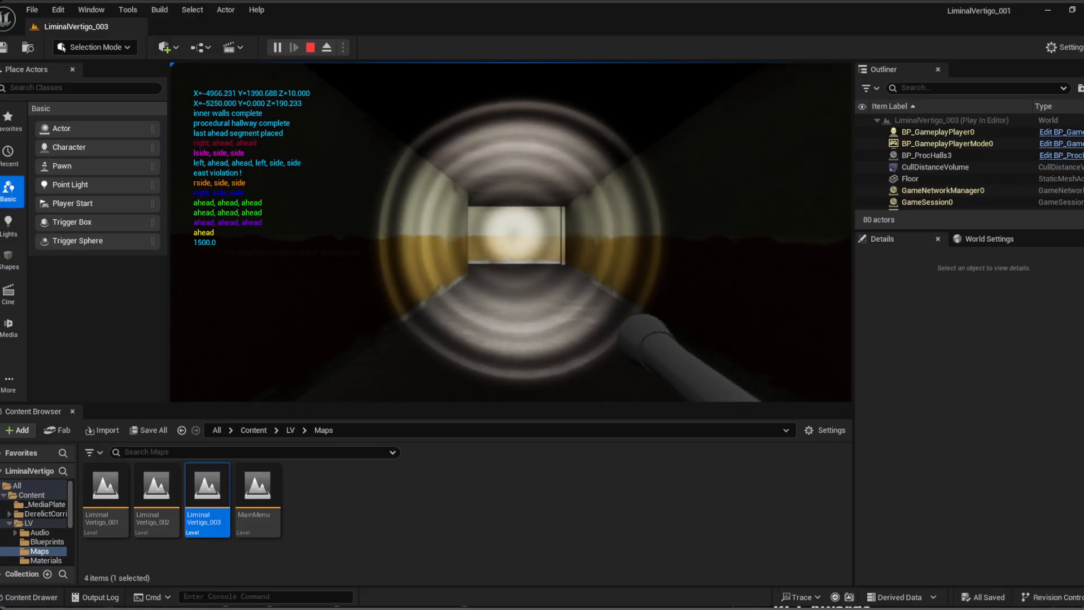
key(w)
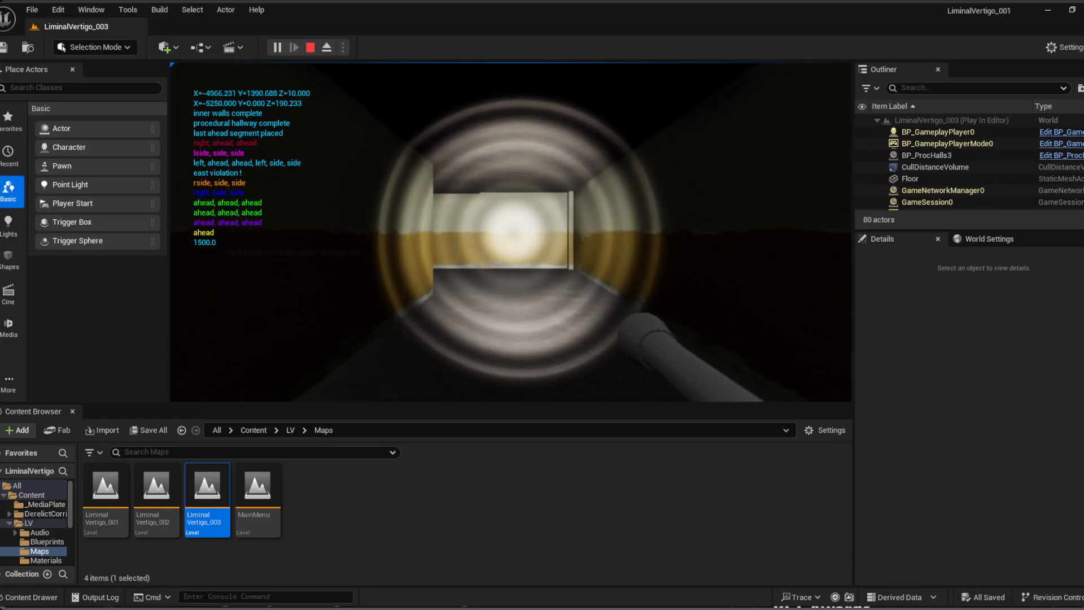
key(w)
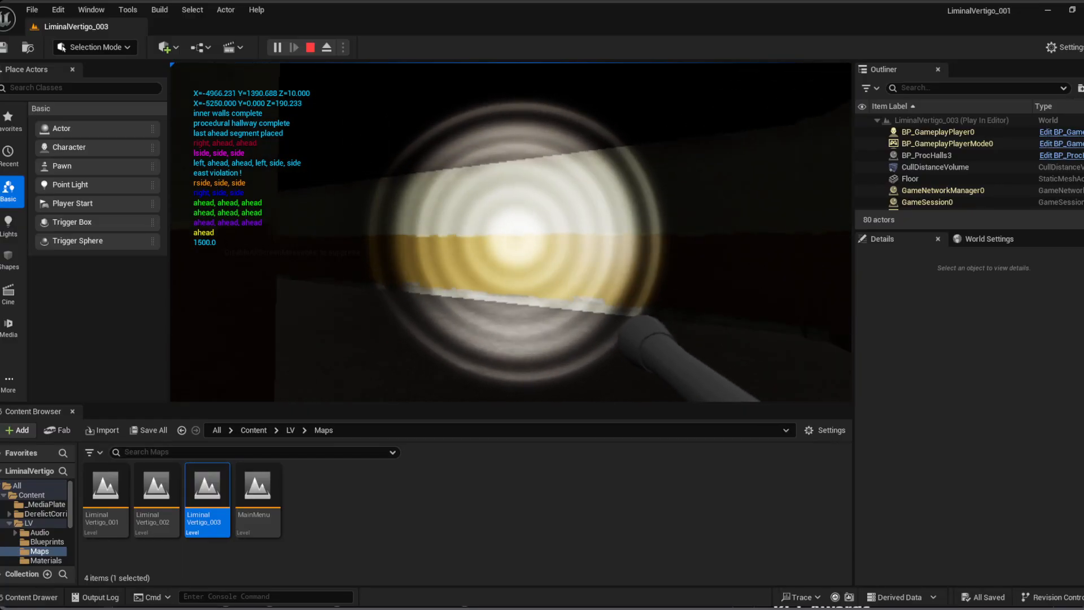
key(w)
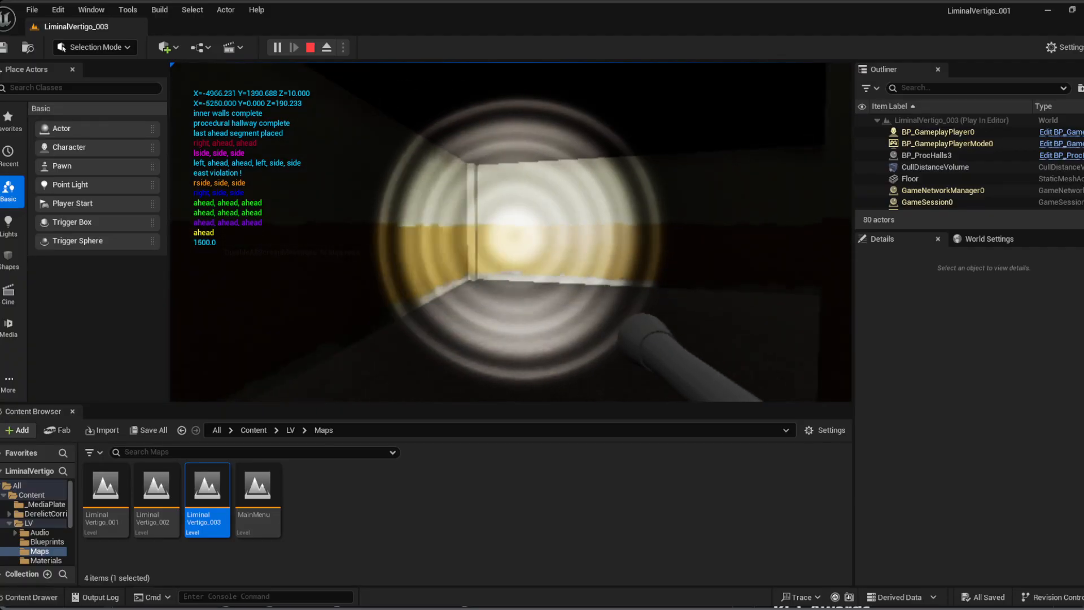
key(w)
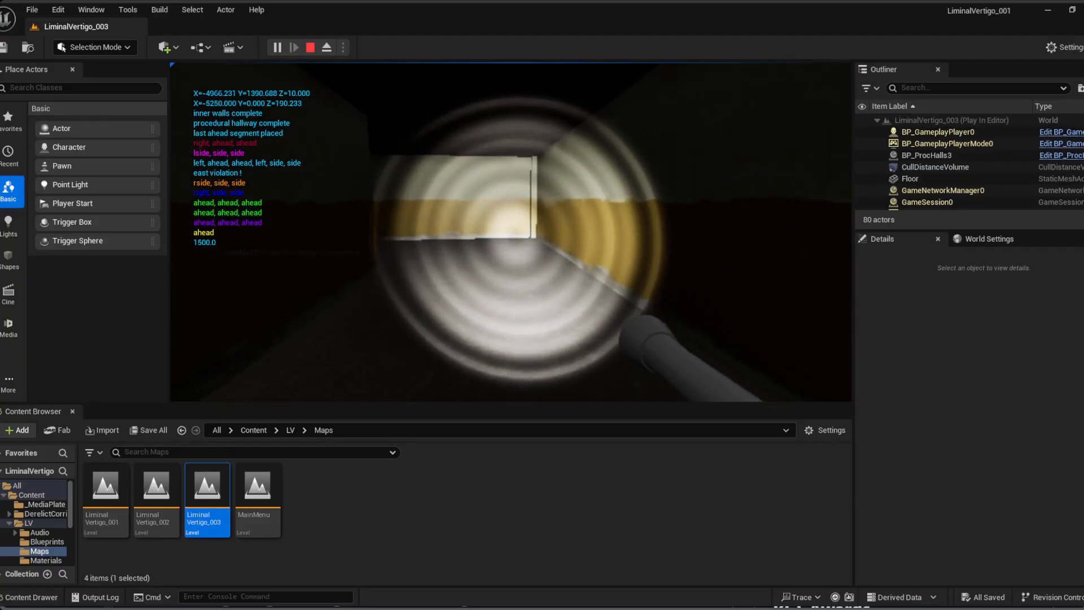
key(w)
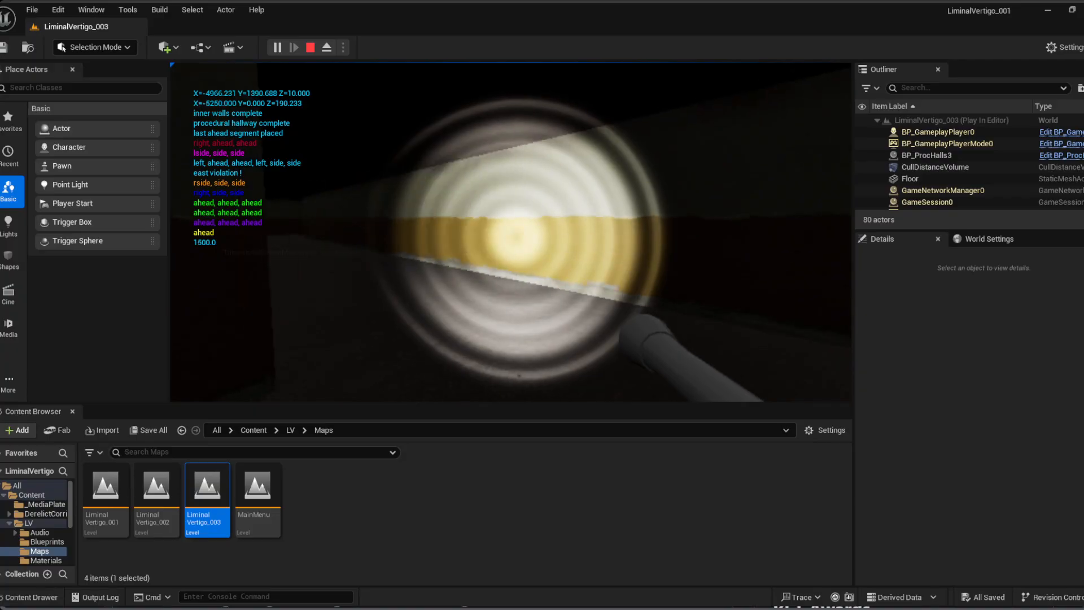
key(w)
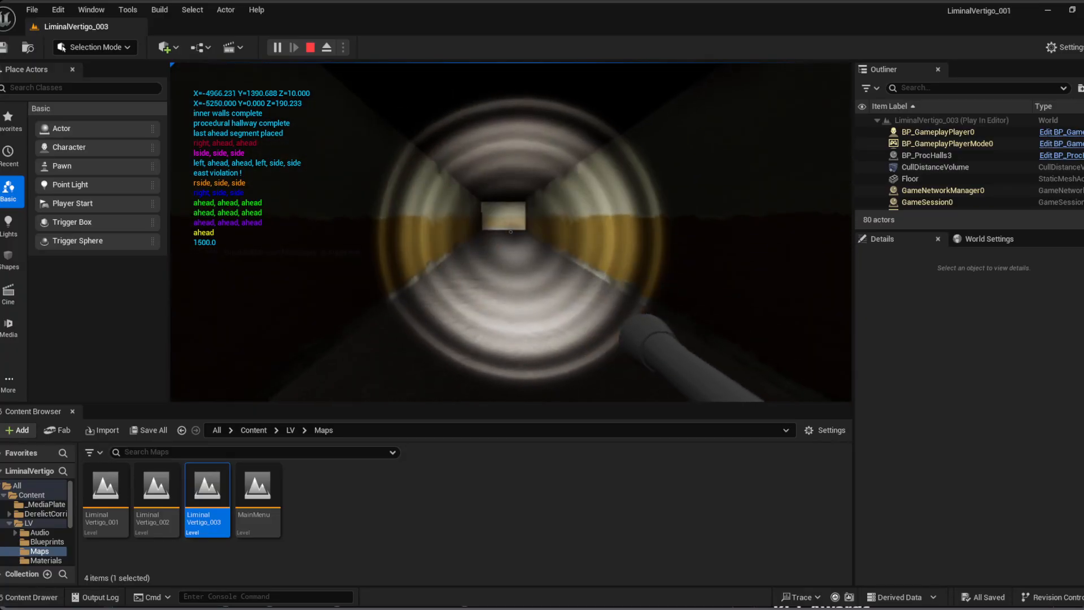
key(w)
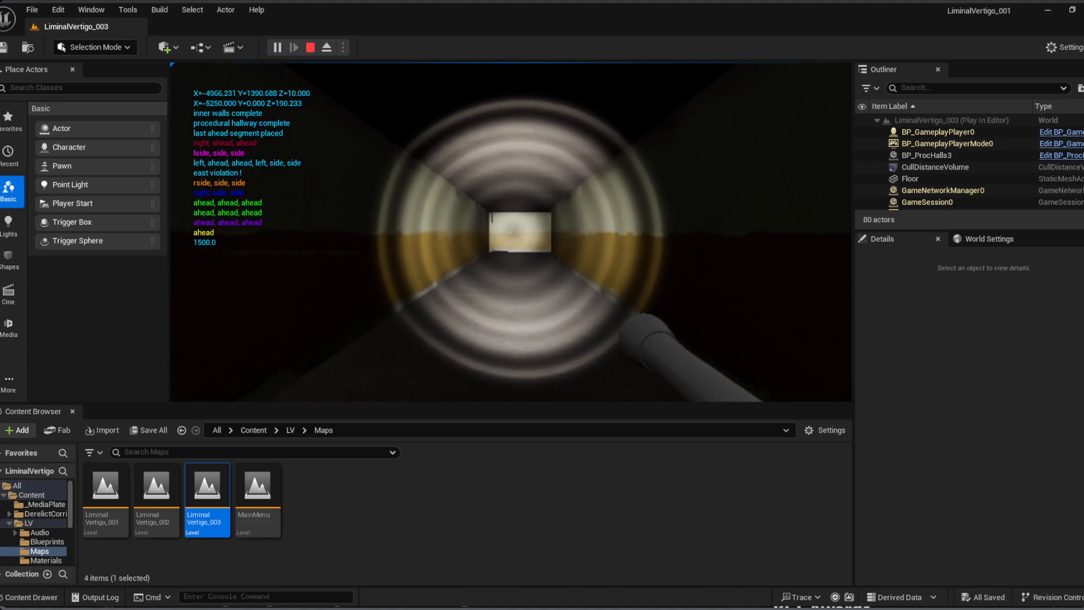
key(w)
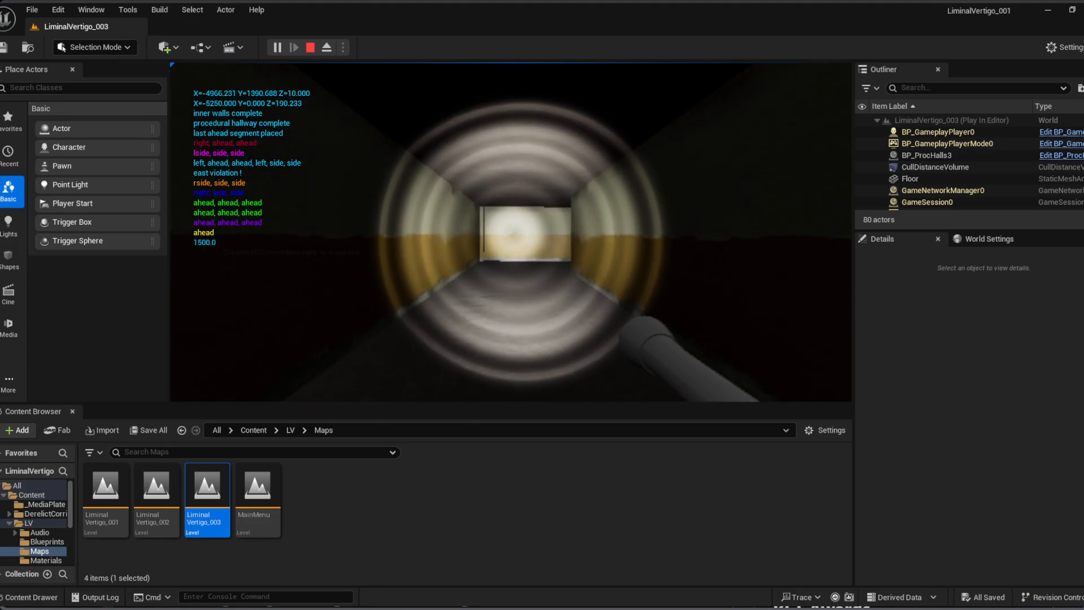
key(w)
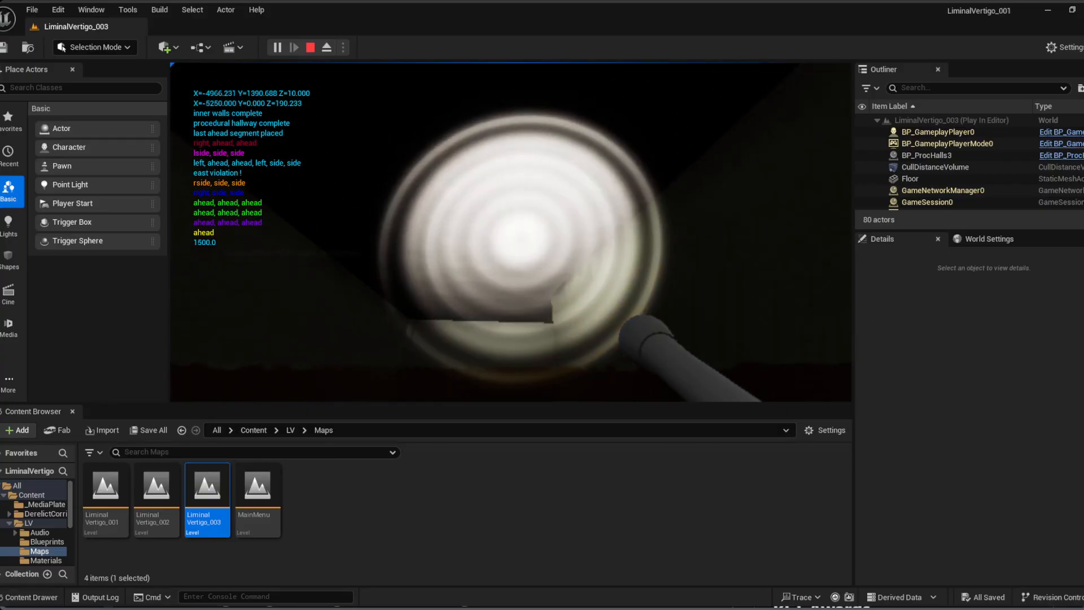
key(w)
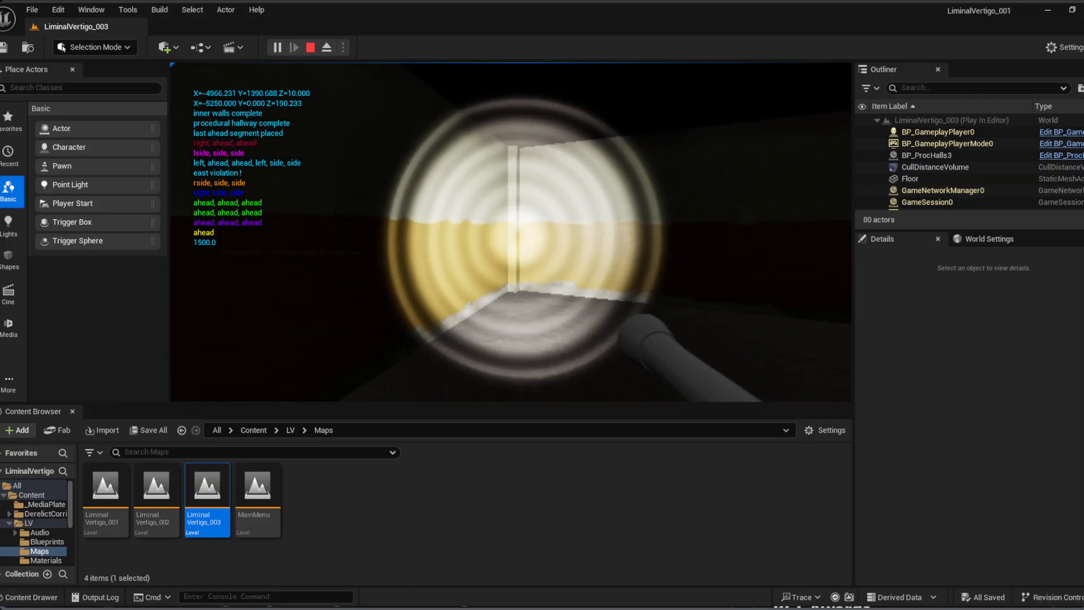
key(w)
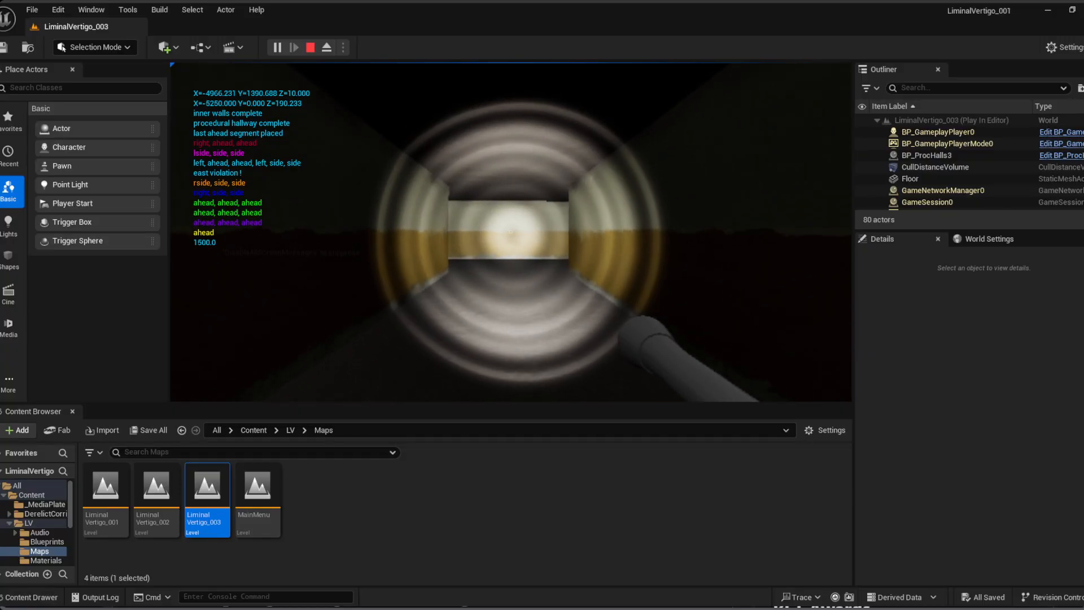
Step: Walk further through the LiminalVertigo_003 hallways by flashlight, following the turns and side openings, and end the playtest
key(w)
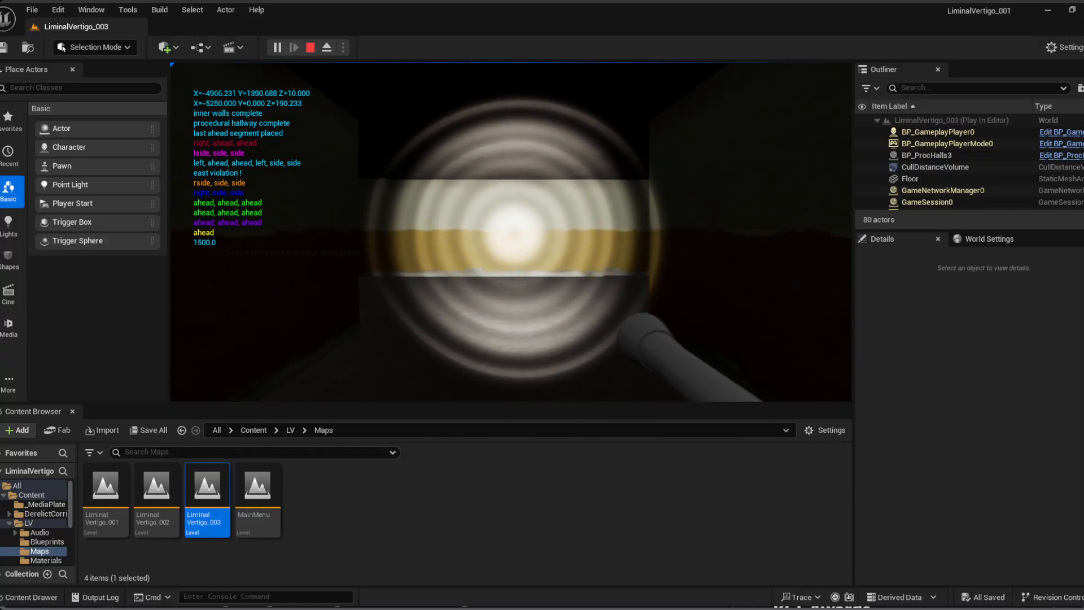
key(w)
key(w)
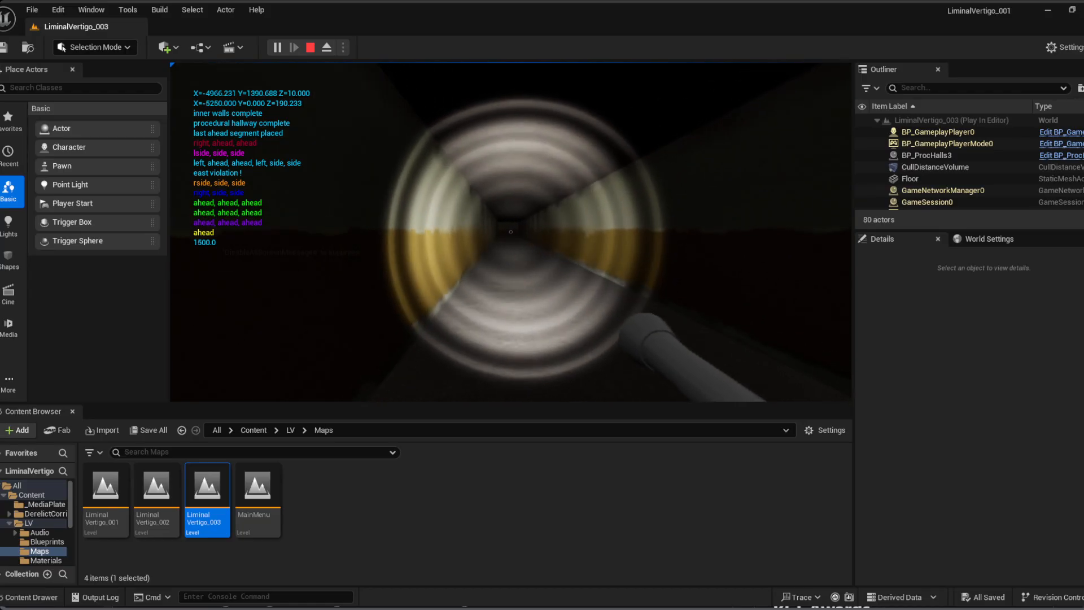
key(w)
key(w)
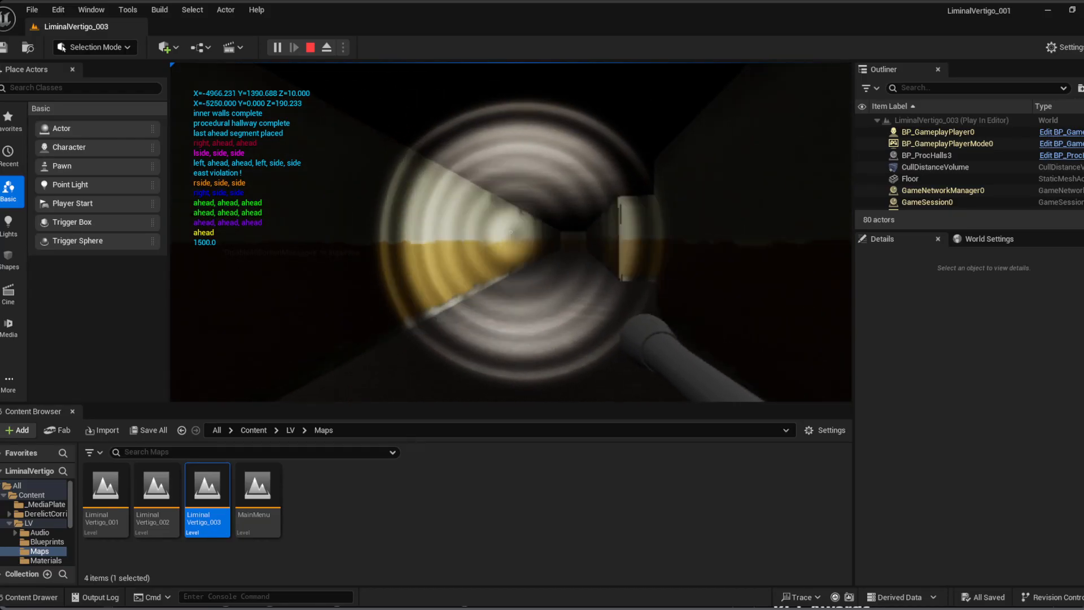
key(w)
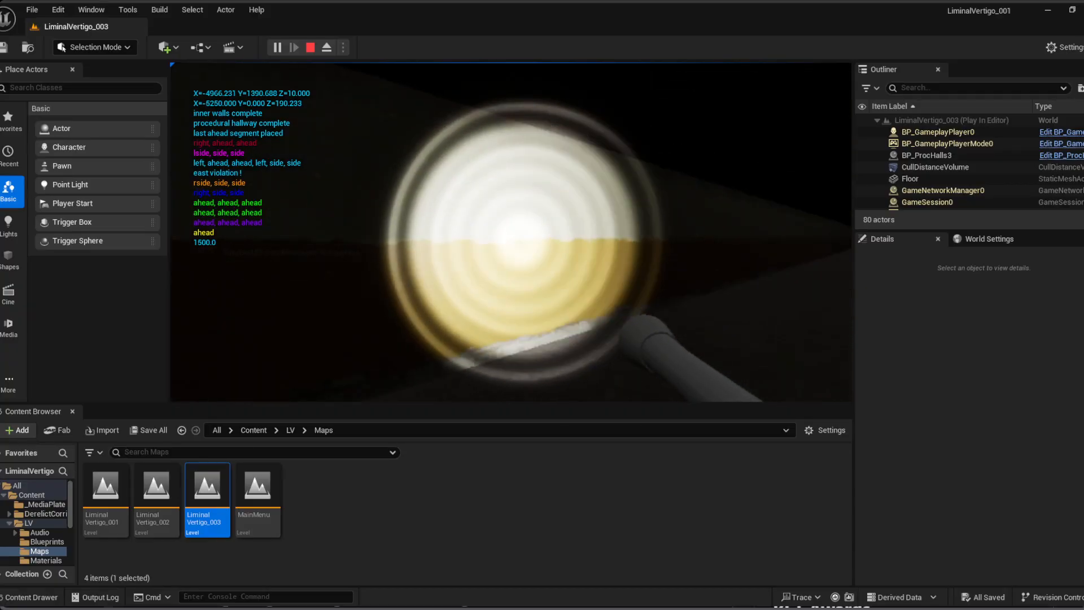
key(w)
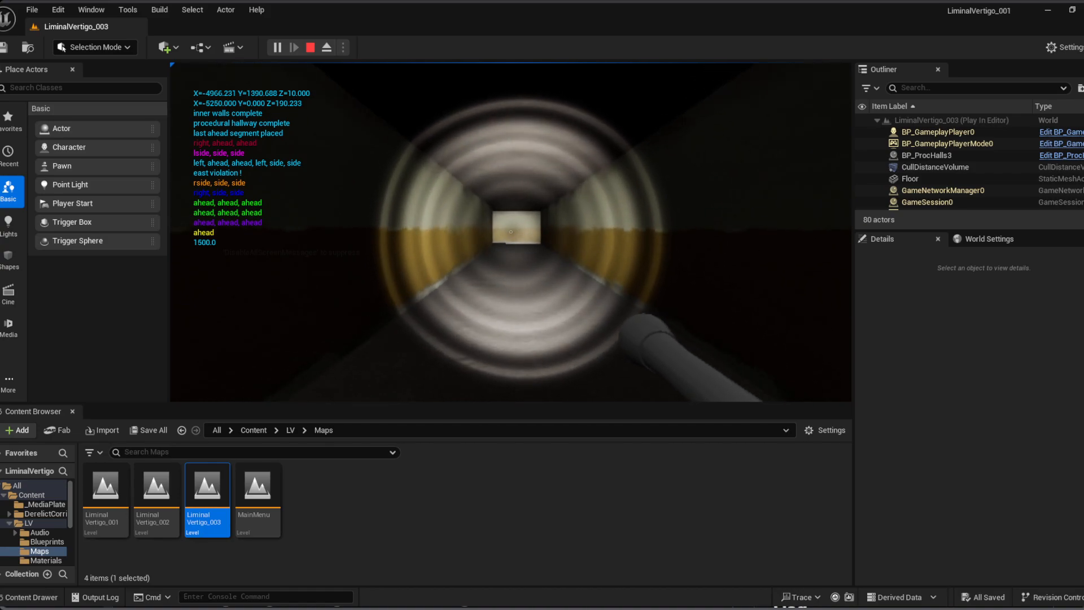
key(w)
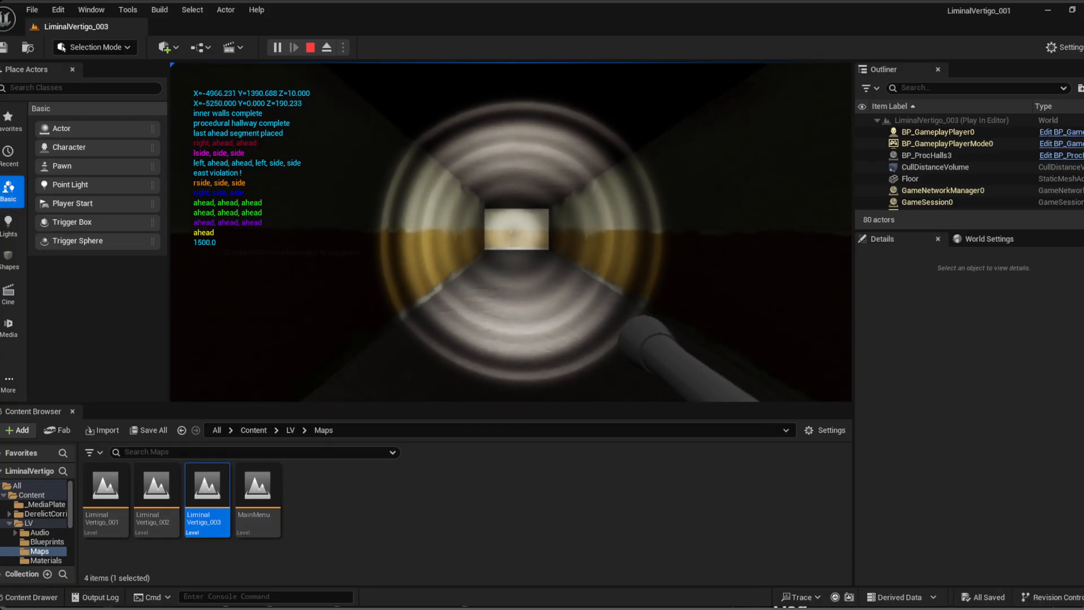
key(w)
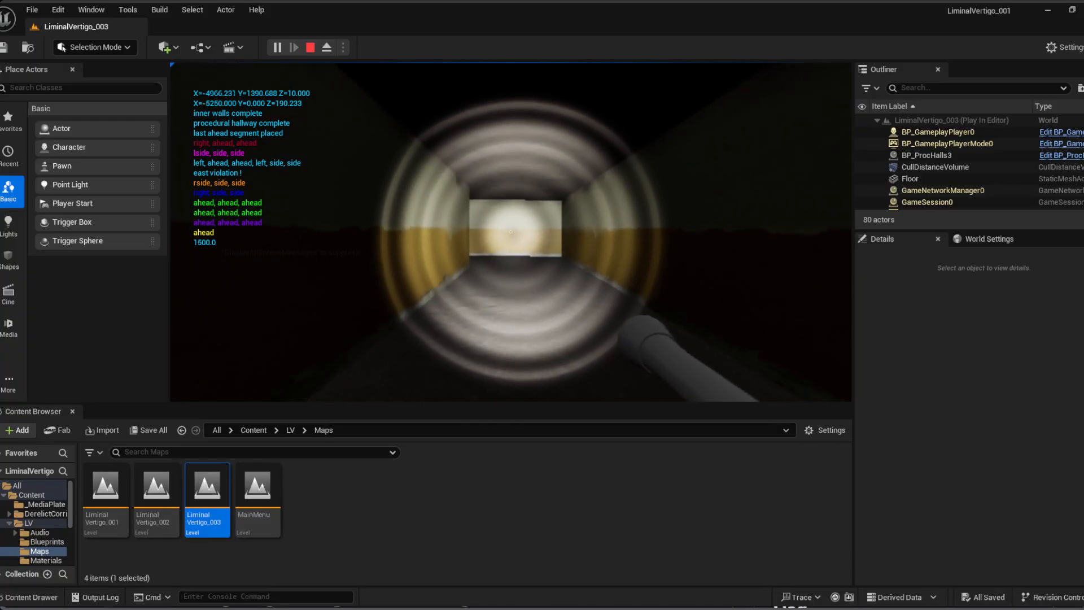
key(w)
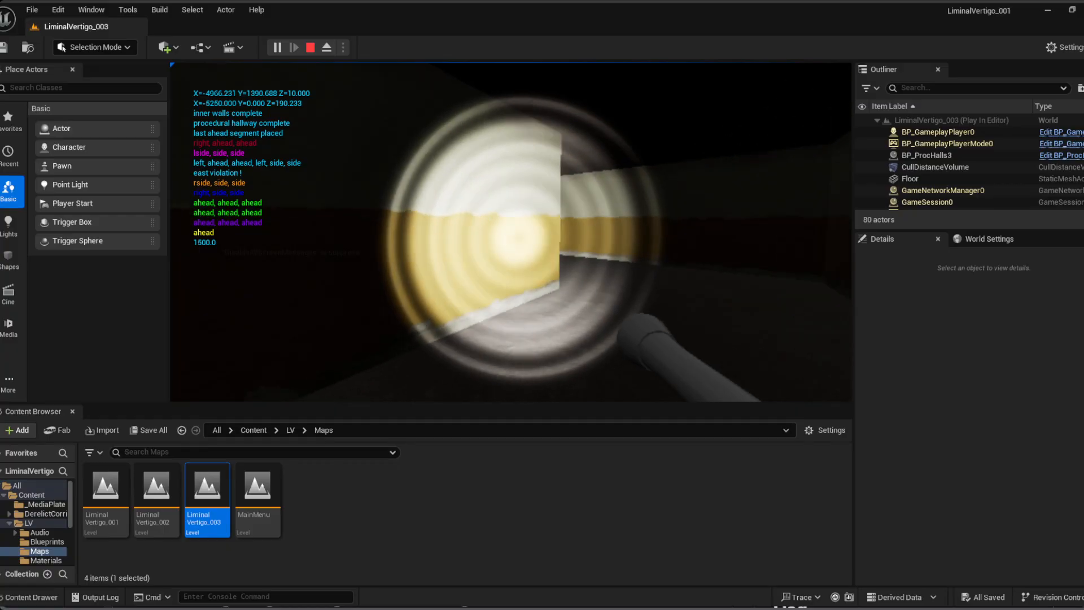
key(w)
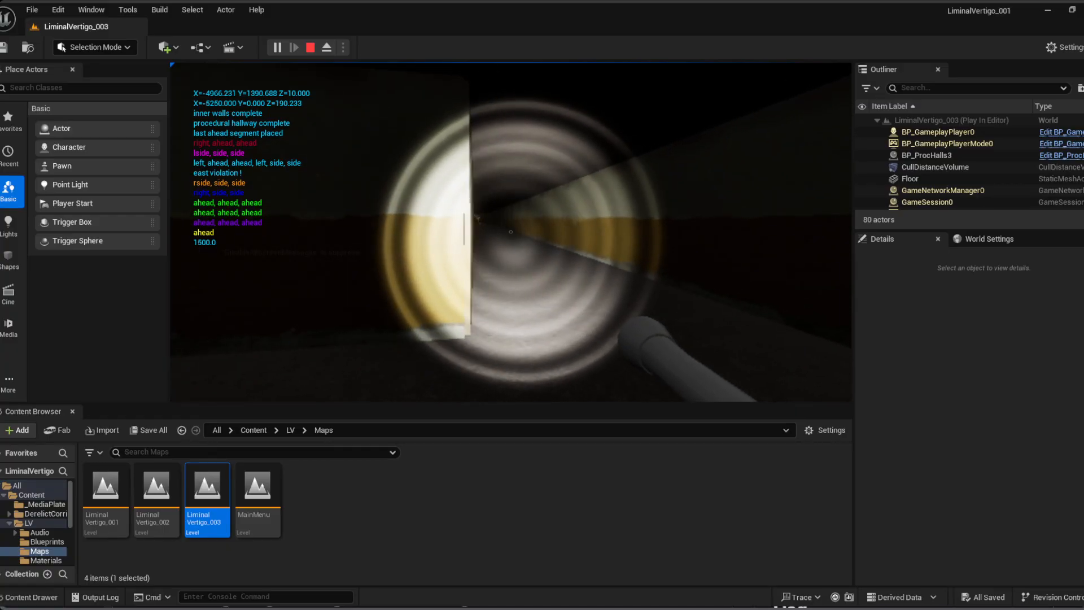
key(w)
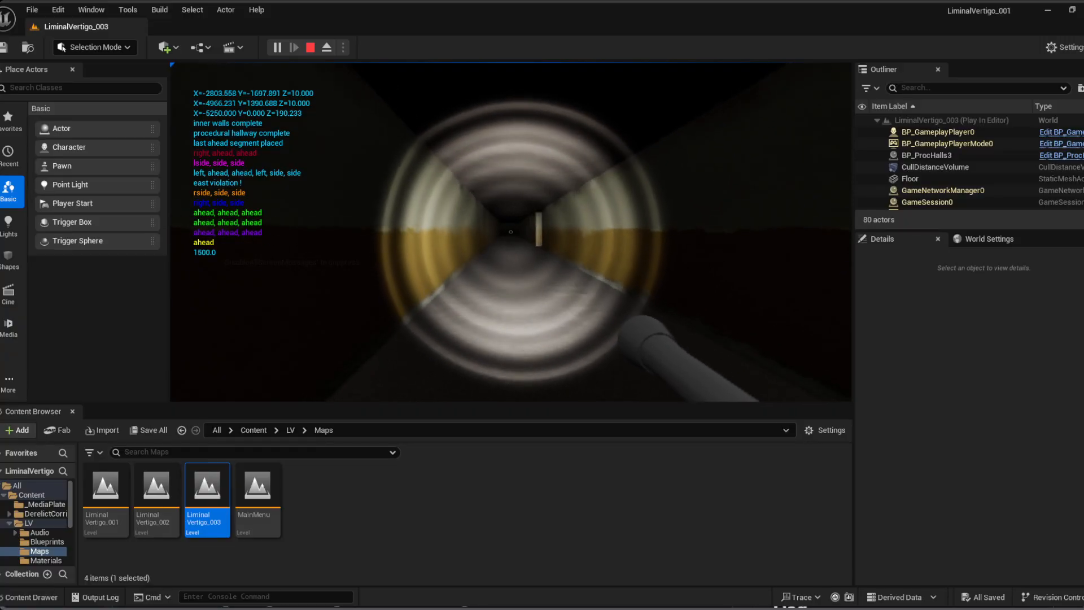
key(w)
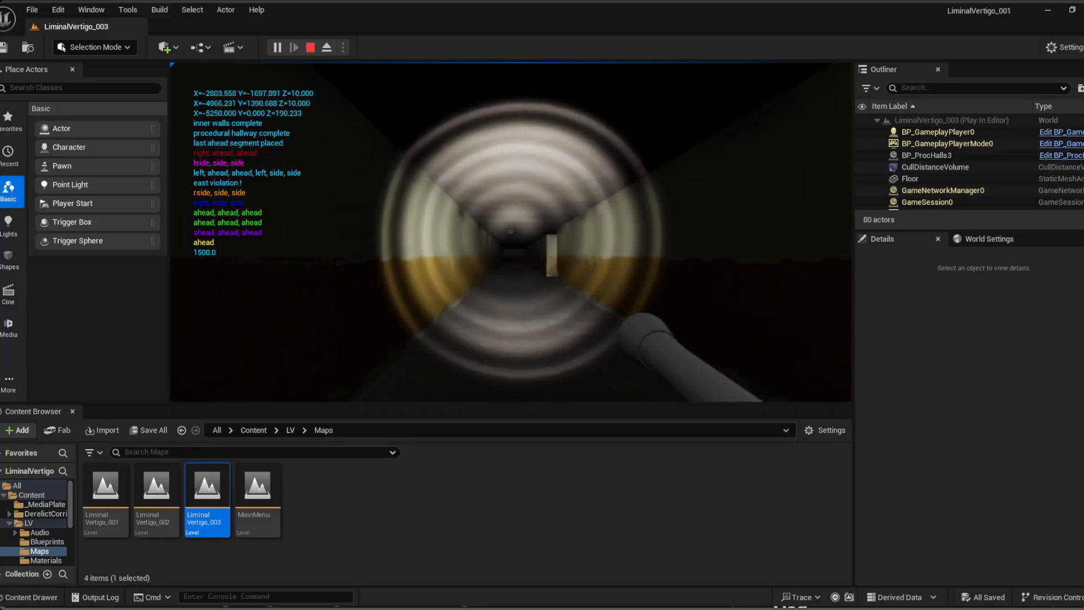
key(w)
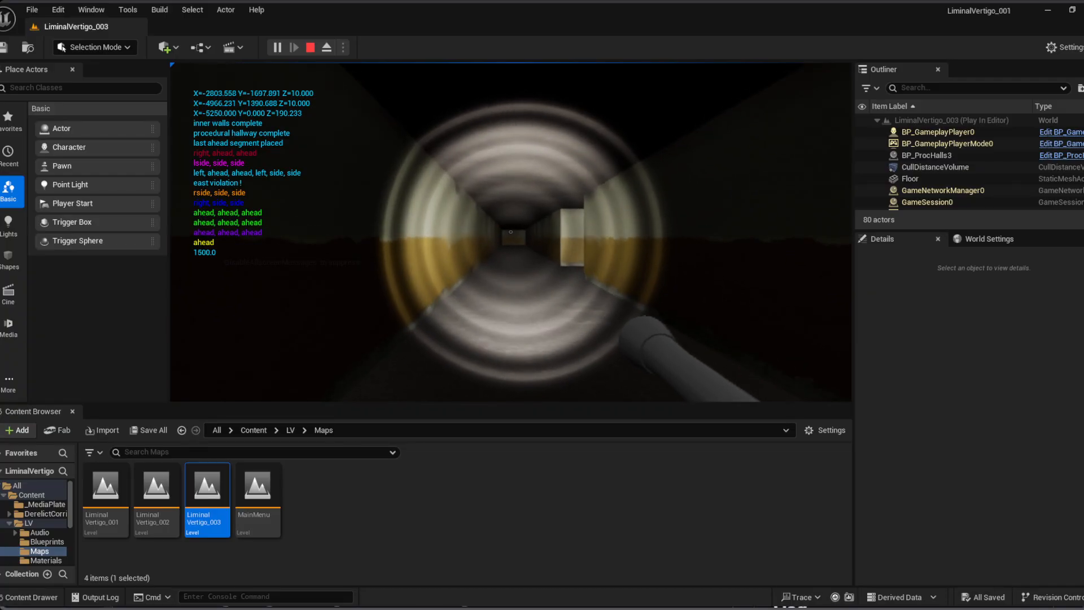
key(w)
key(w)
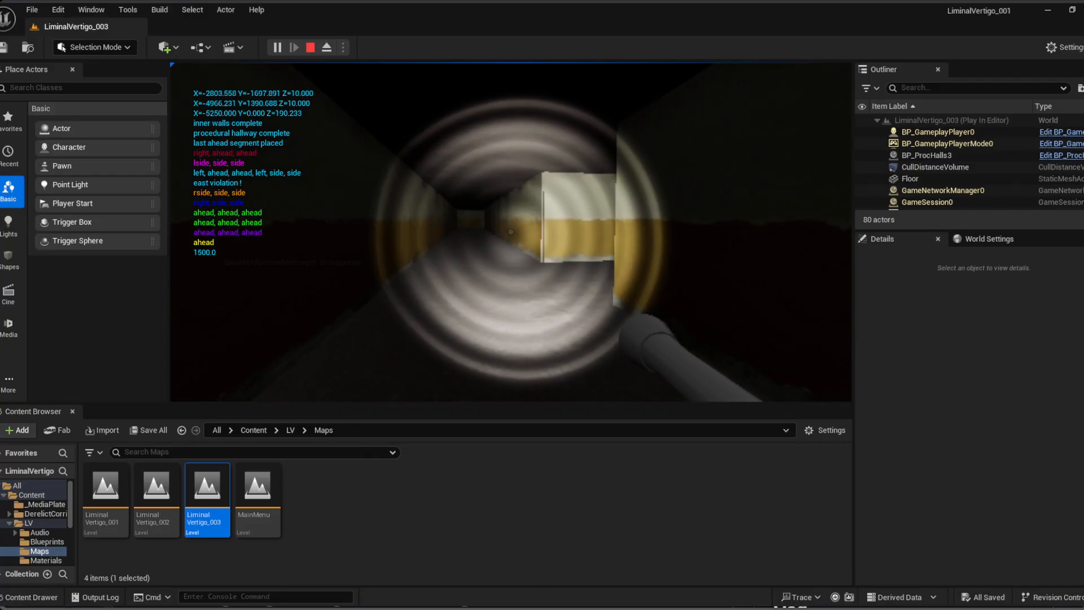
key(w)
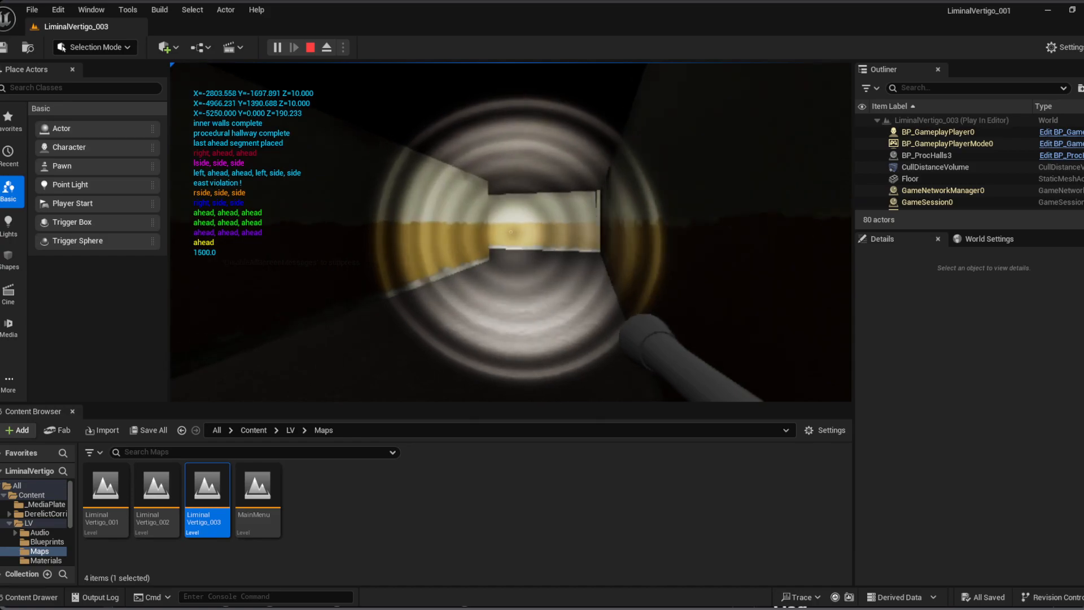
key(w)
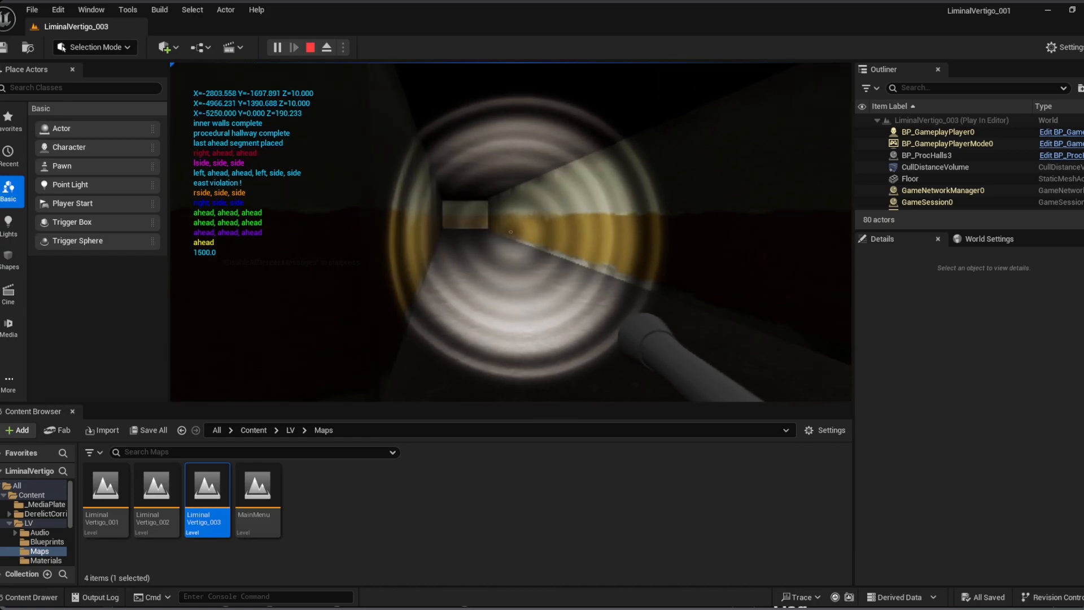
key(Escape)
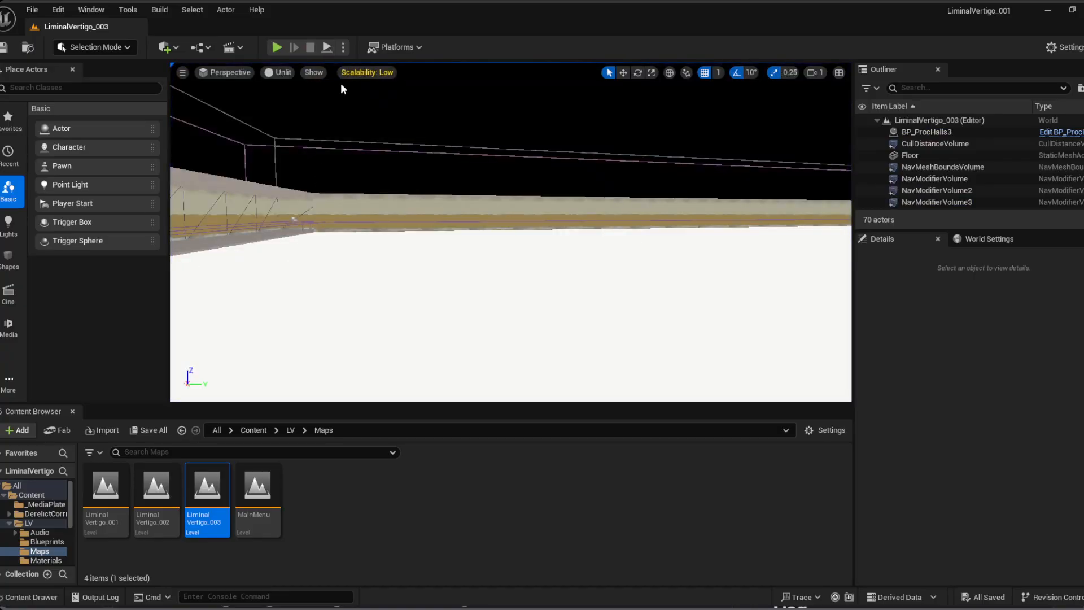
Step: Open and play the MainMenu level, select each of the four level assets in turn, and quit through the game's Exit option
double_click(258, 486)
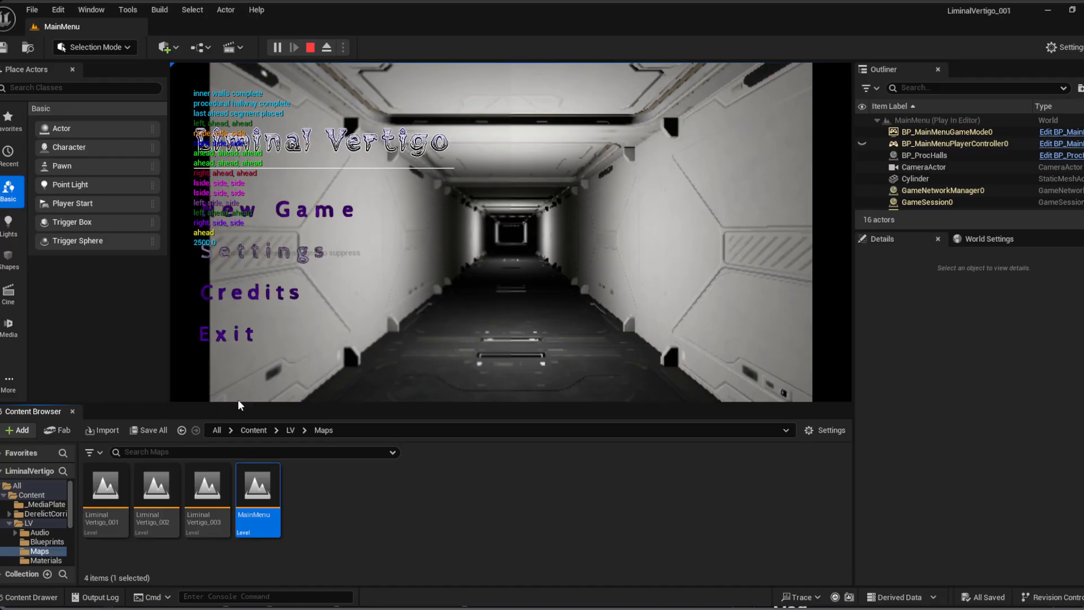
click(107, 497)
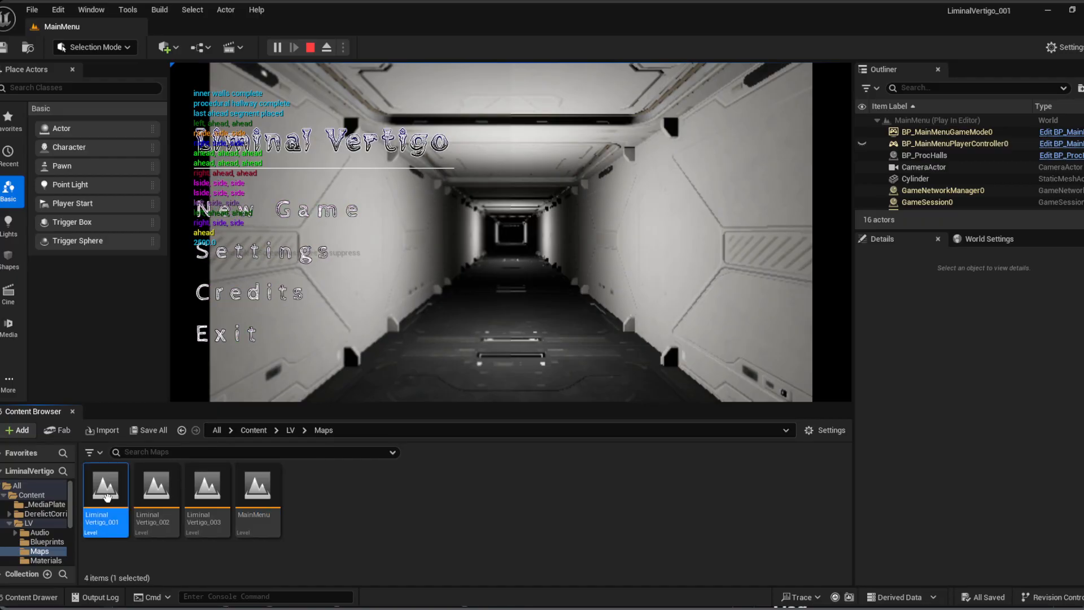
click(157, 496)
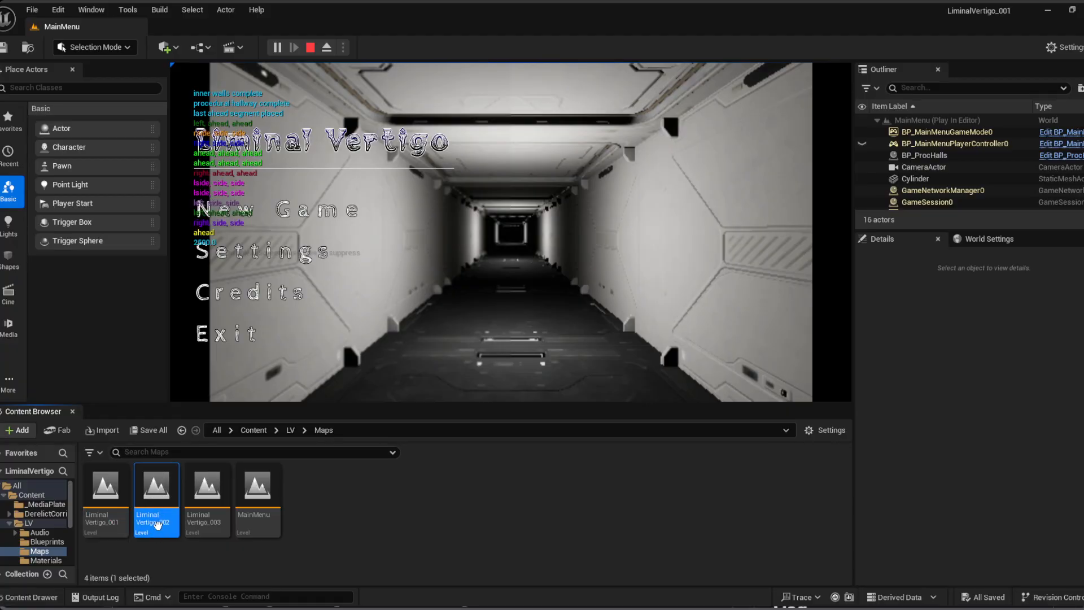
click(210, 492)
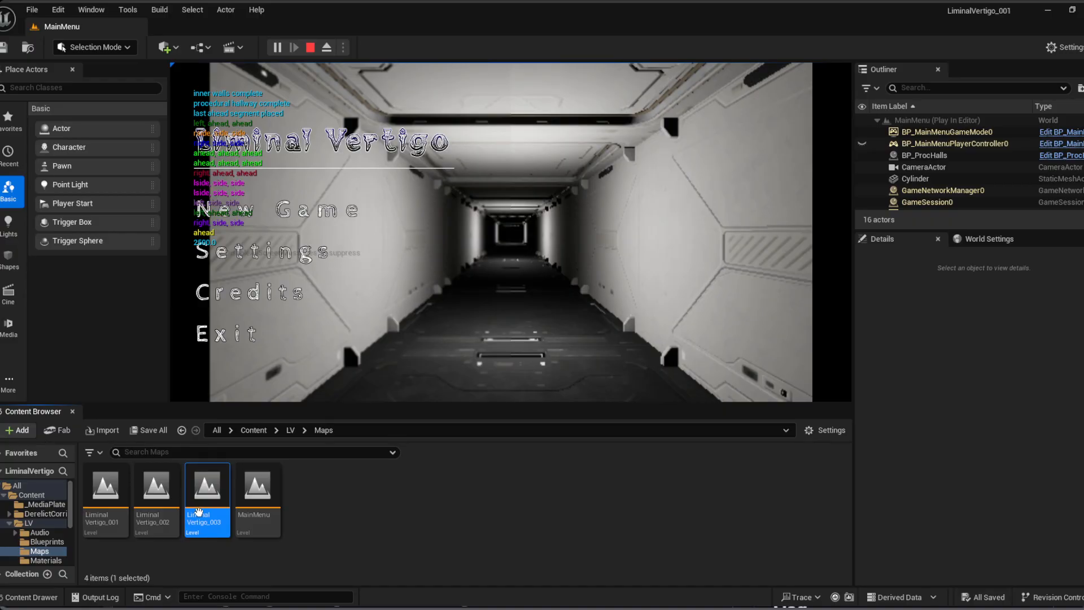
click(261, 502)
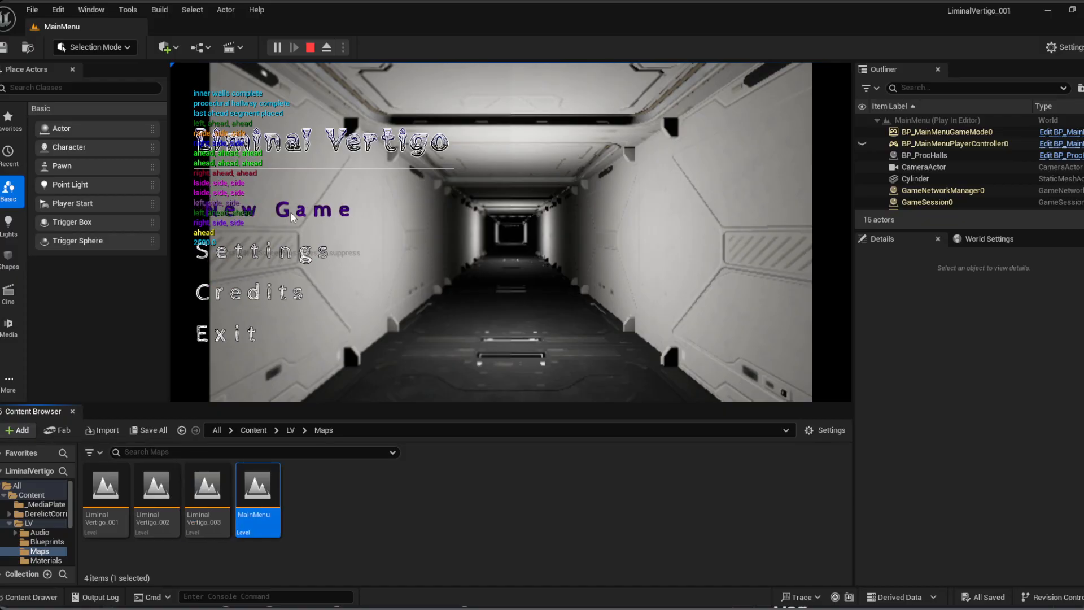
click(233, 334)
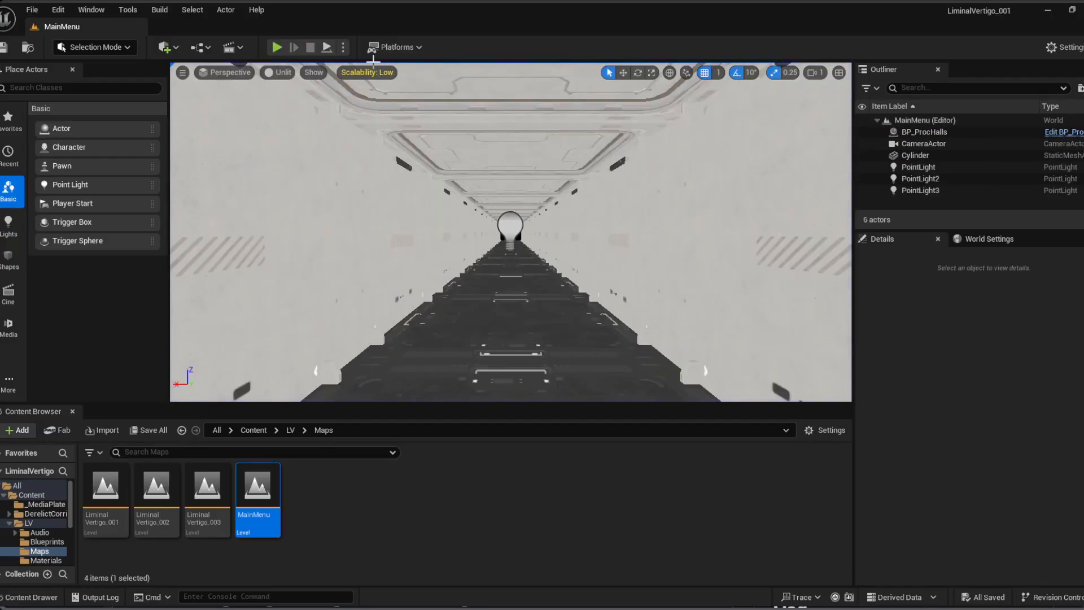
Step: Play the MainMenu level, start a New Game to look around the generated hallway, and stop the playtest
key(alt+p)
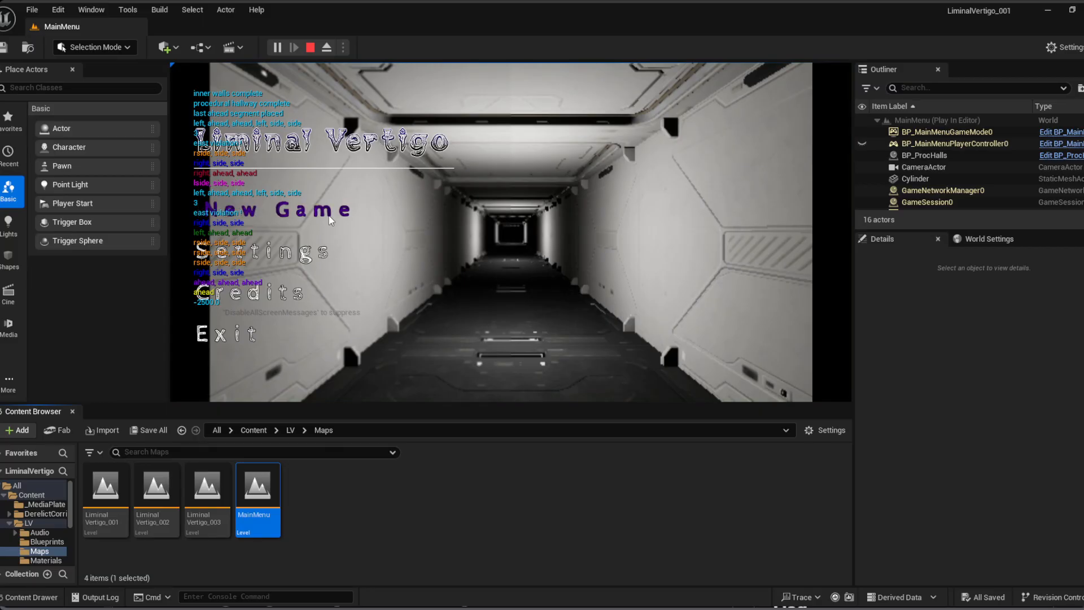
click(329, 215)
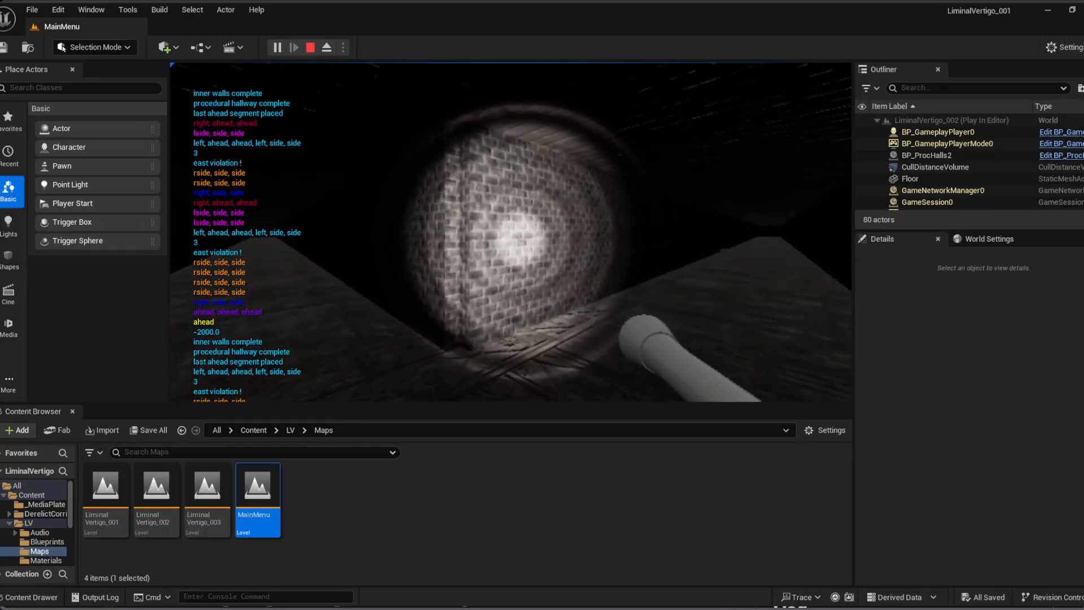
key(Escape)
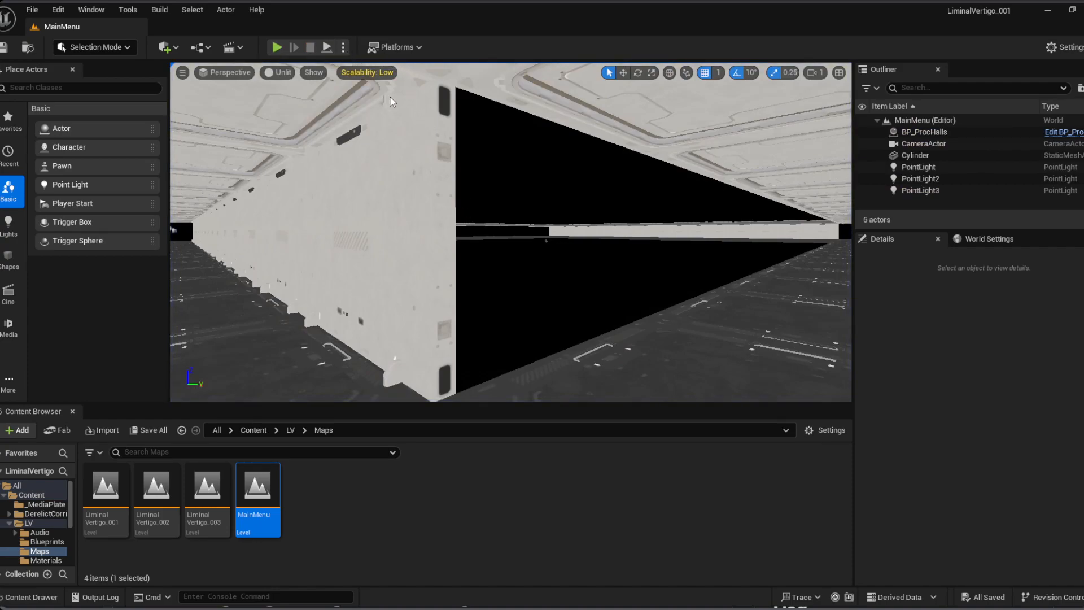
Step: Play the MainMenu level again, start a New Game, and switch the flashlight on and off in the hallway
key(alt+p)
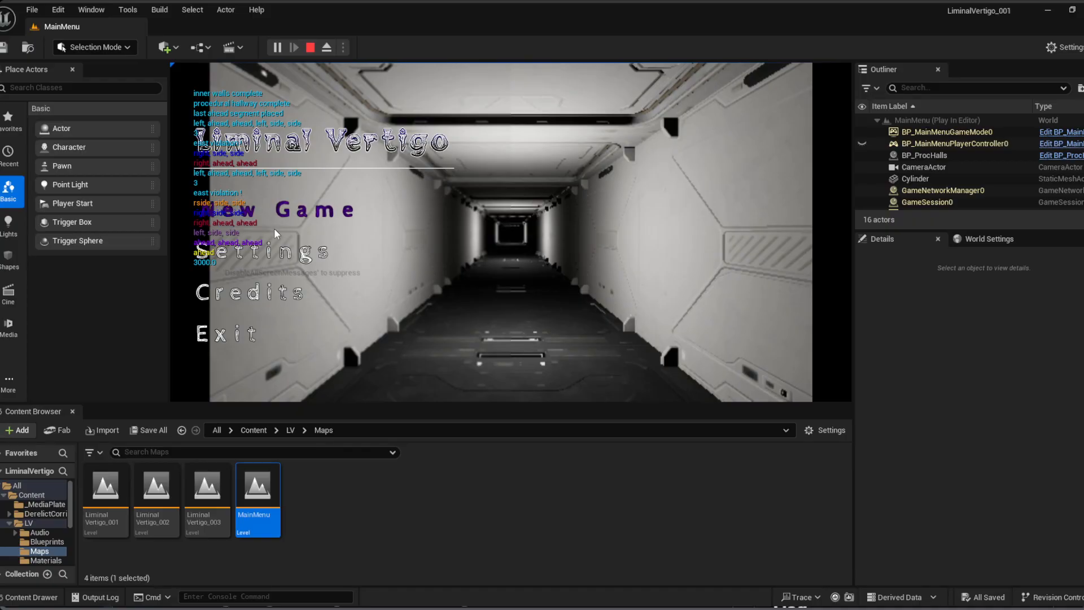
click(333, 209)
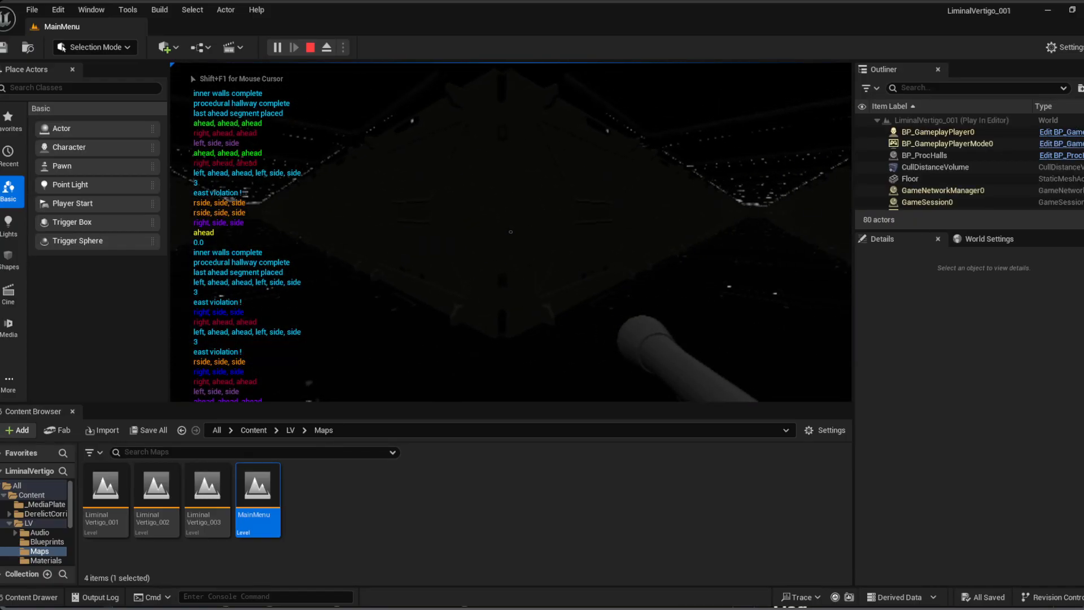
key(f)
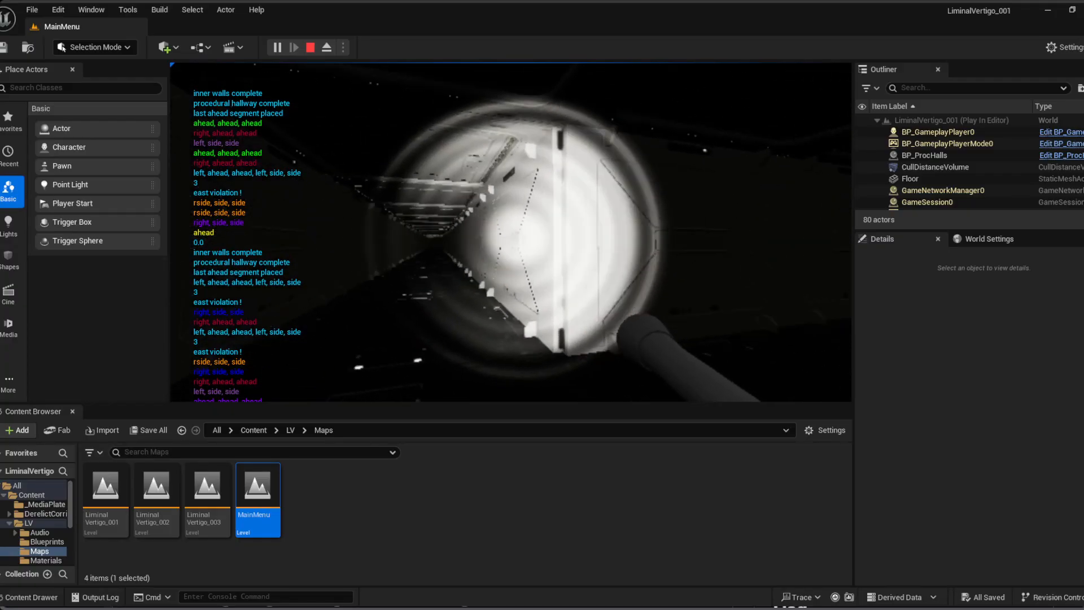
key(f)
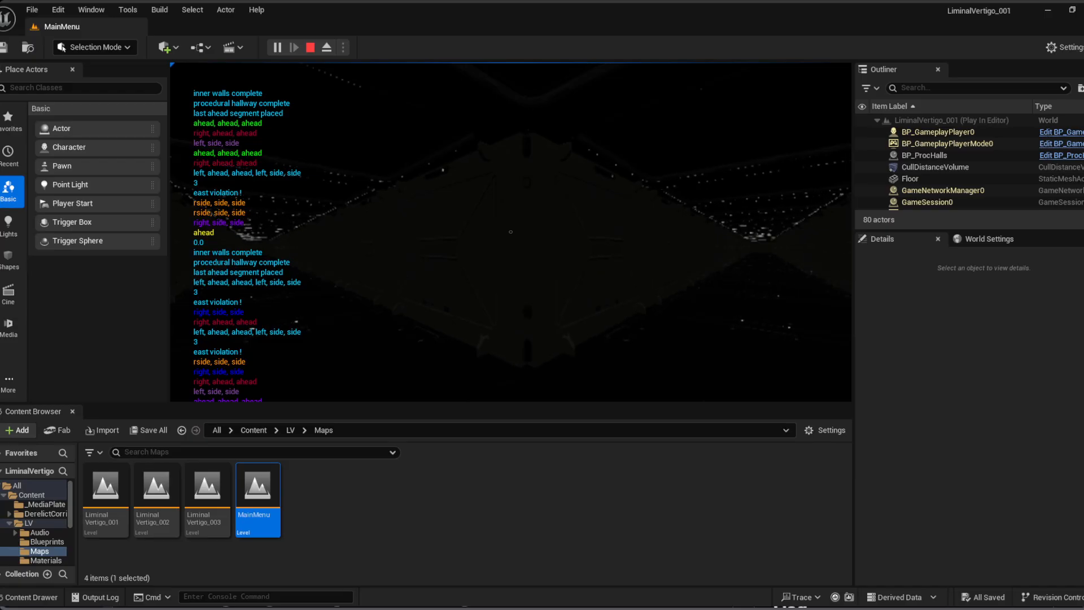
Step: Pause the running game and start a new game from the pause menu, twice in a row
key(Escape)
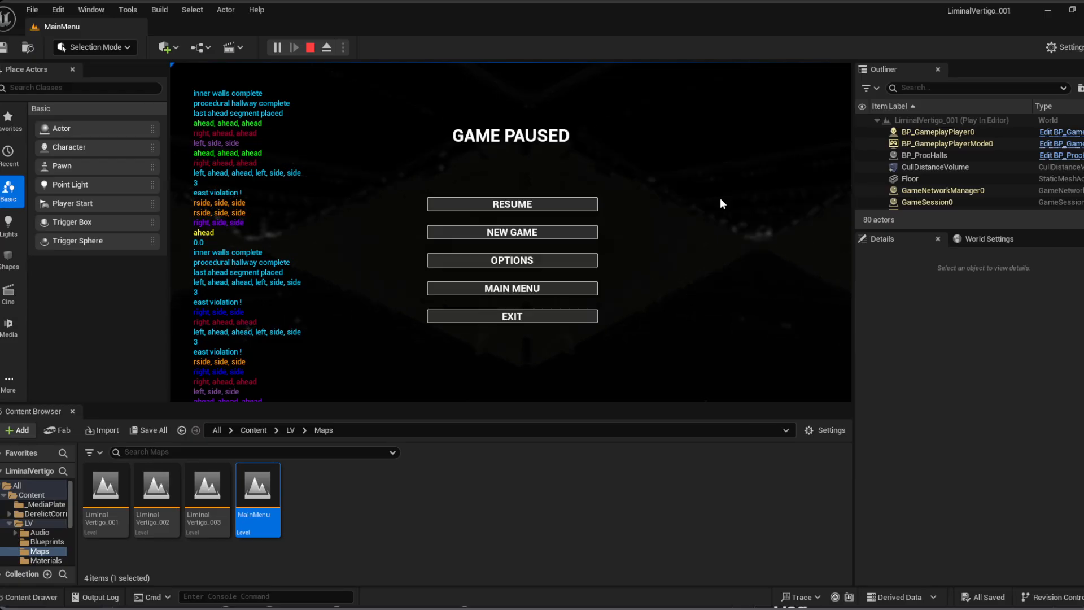
click(533, 233)
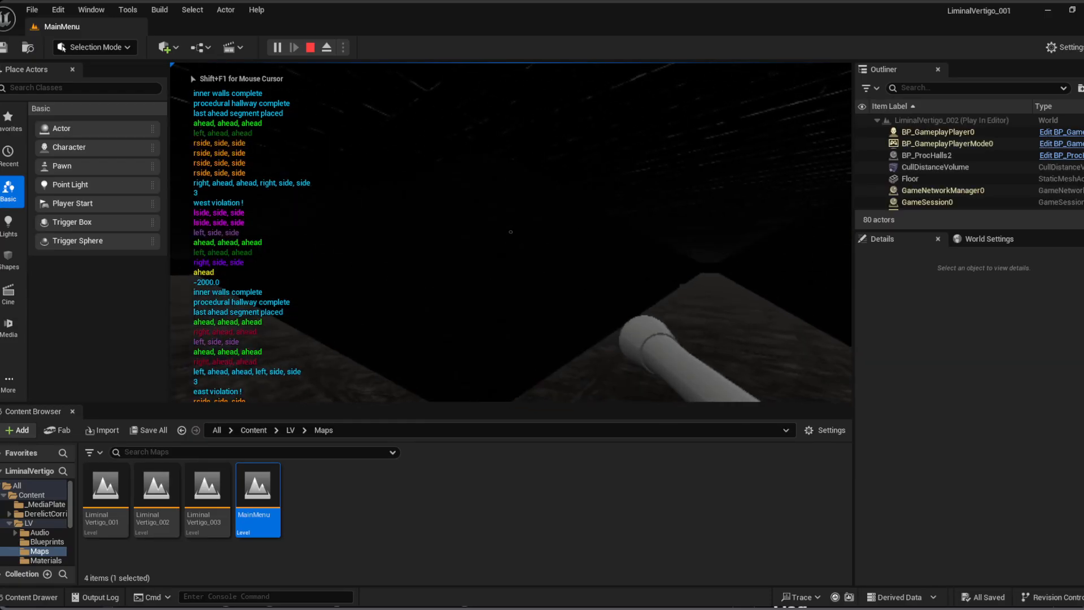
key(Escape)
click(486, 236)
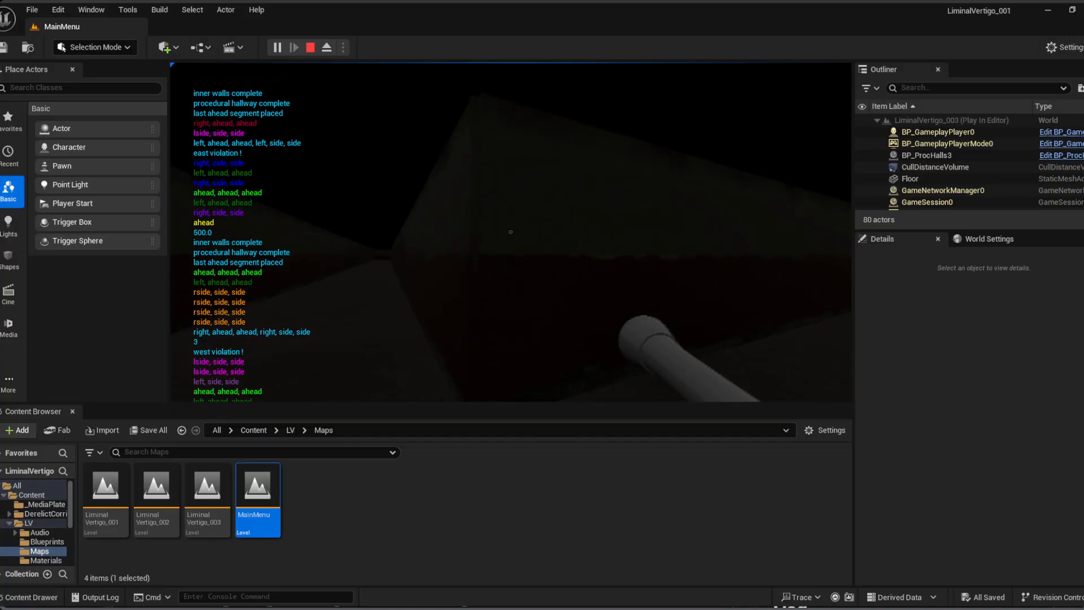
Step: Walk forward through the procedurally generated hallways, following their turns to examine the layout, and stop the playtest
key(w)
key(w)
key(w)
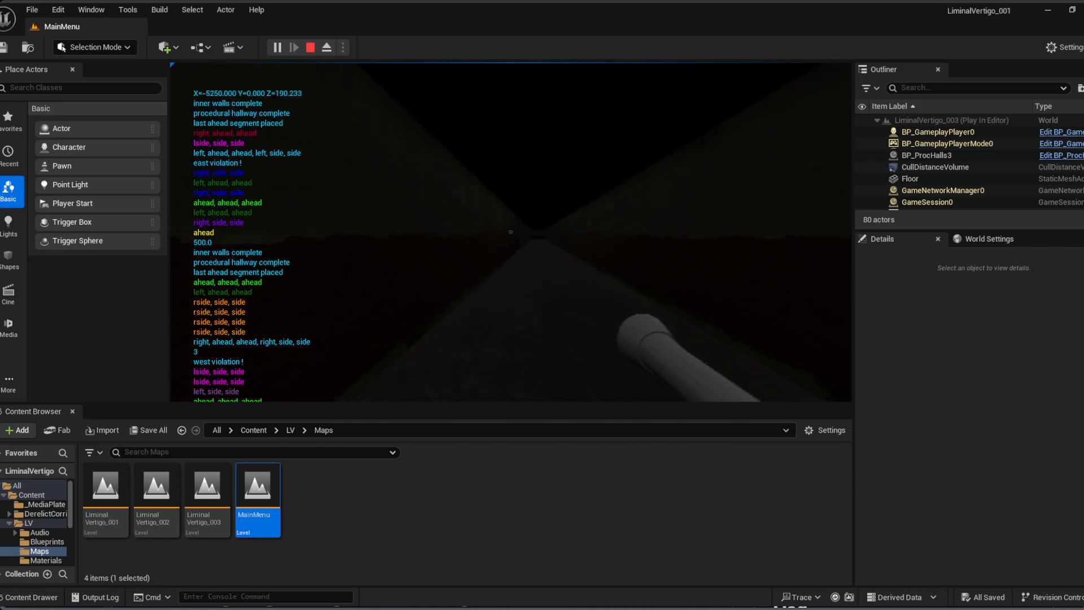
key(w)
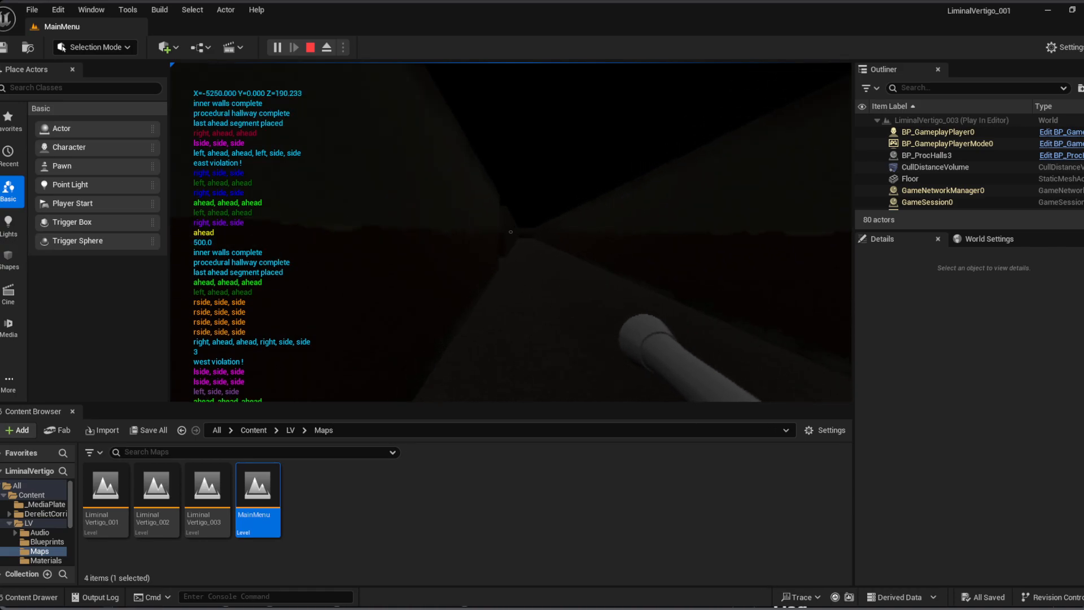
key(w)
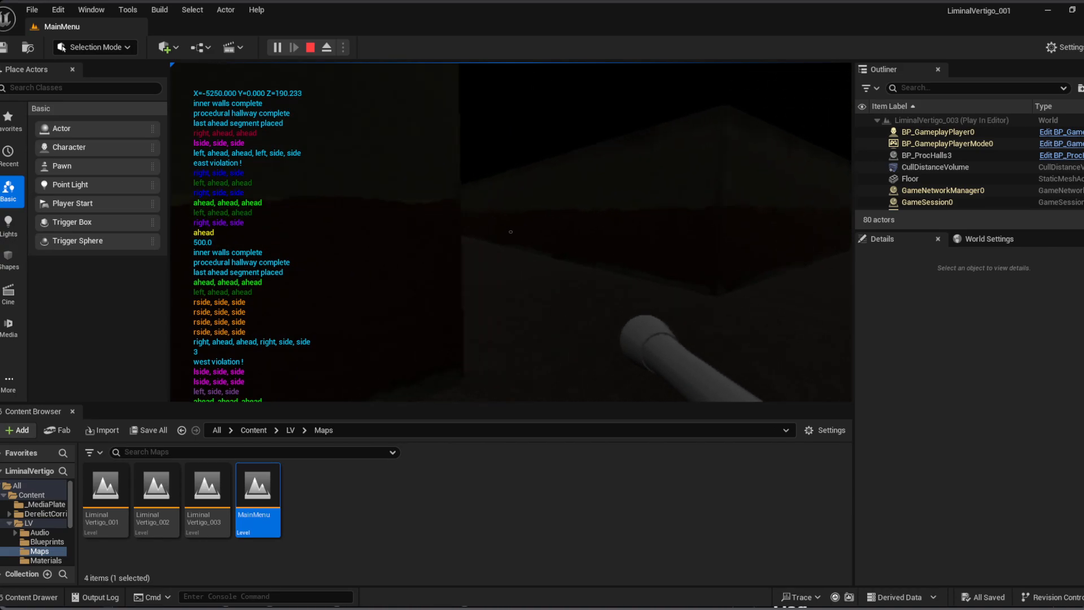
key(w)
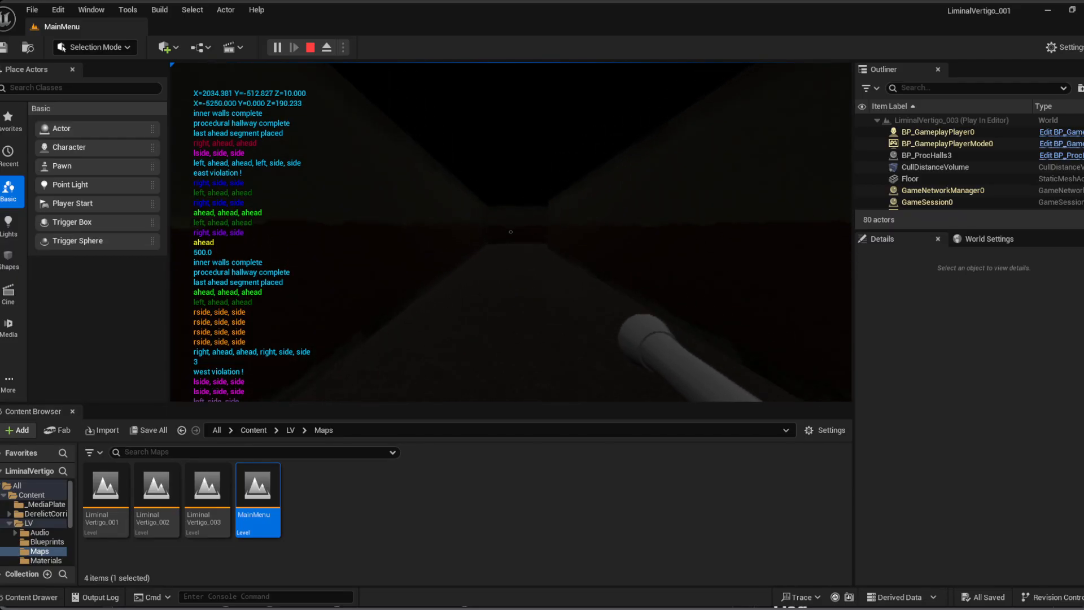
key(w)
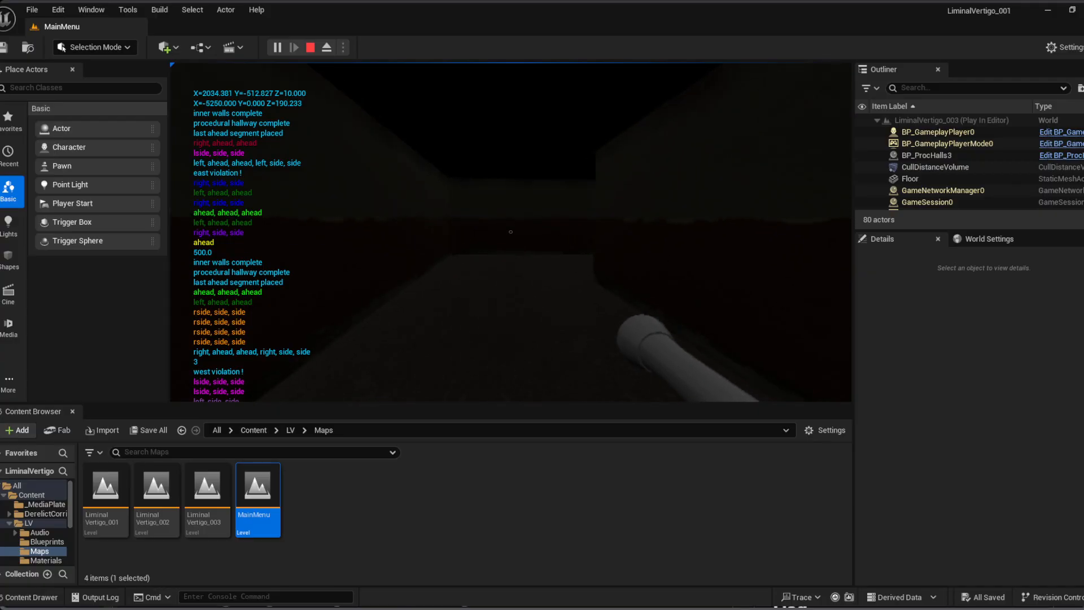
key(w)
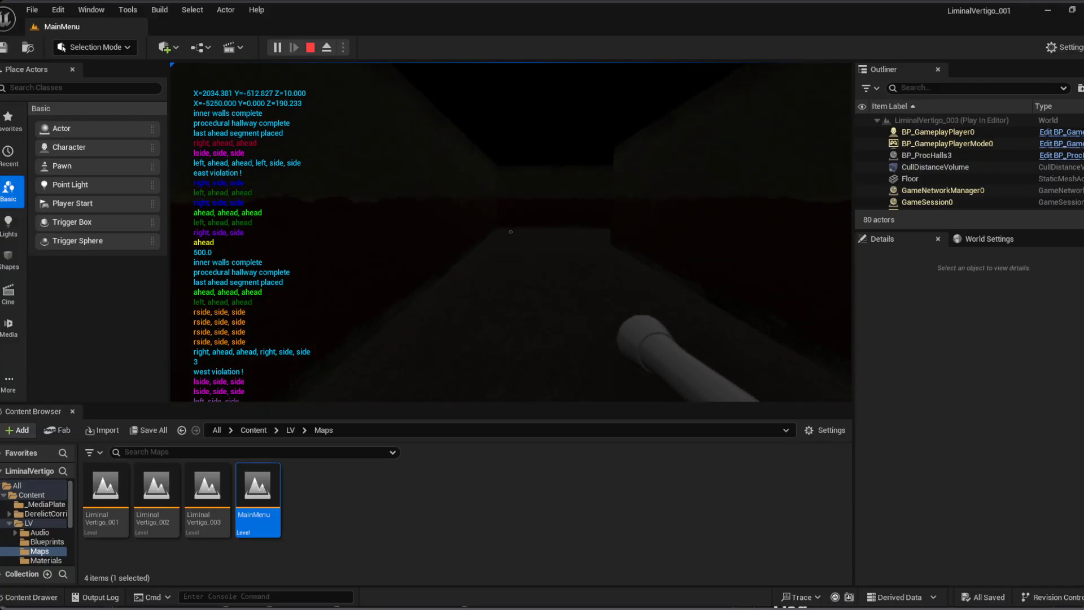
key(w)
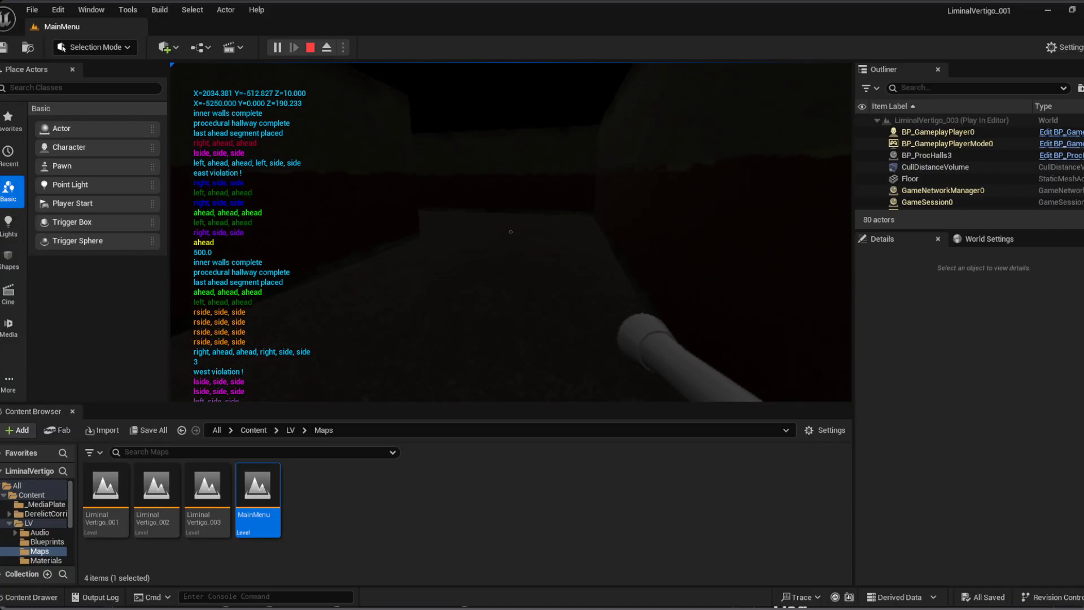
key(w)
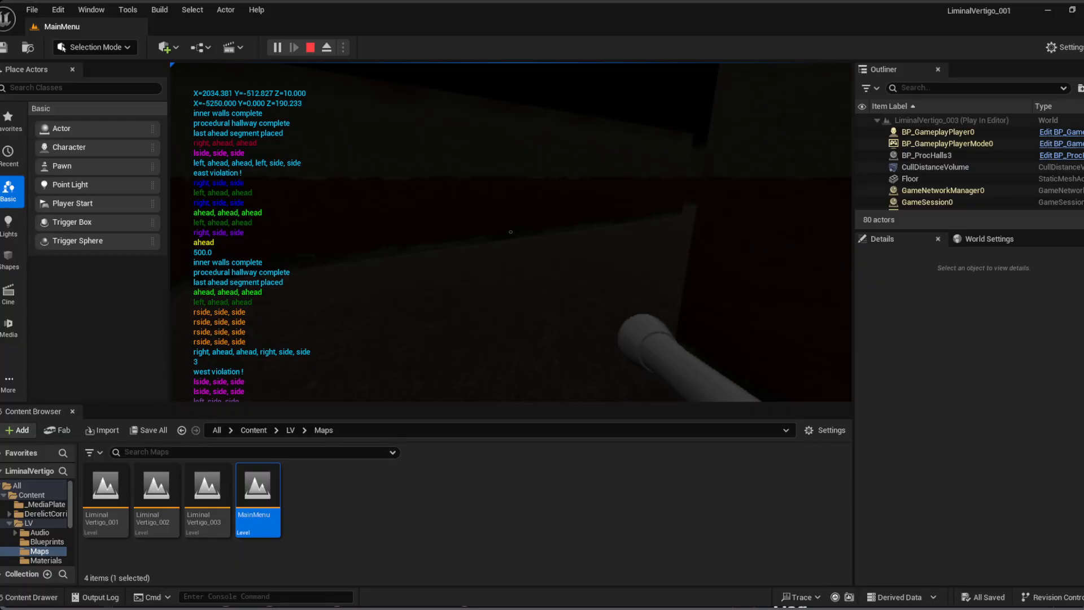
key(w)
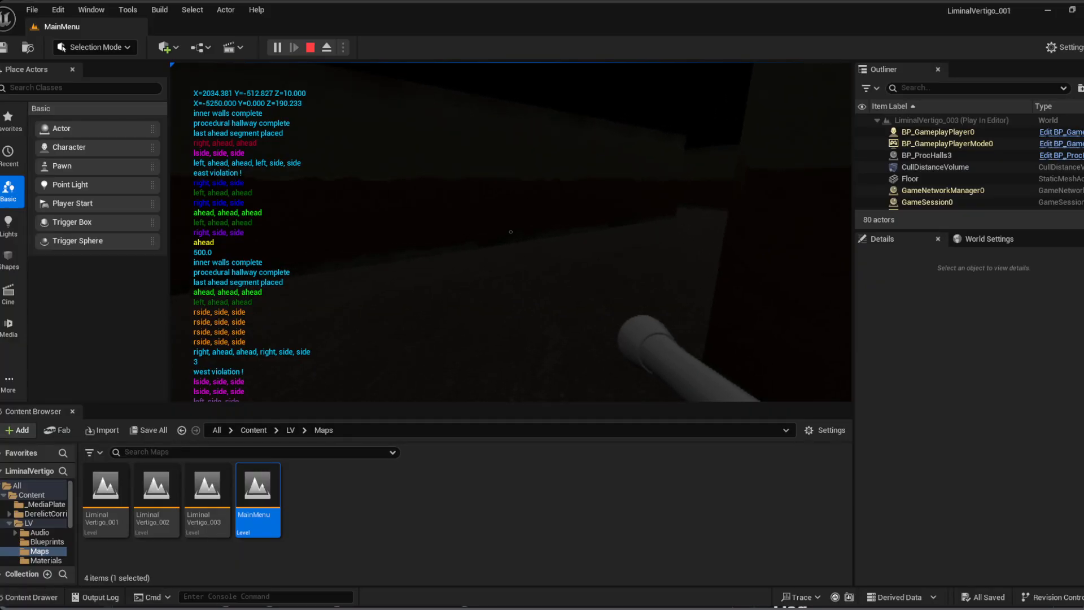
key(w)
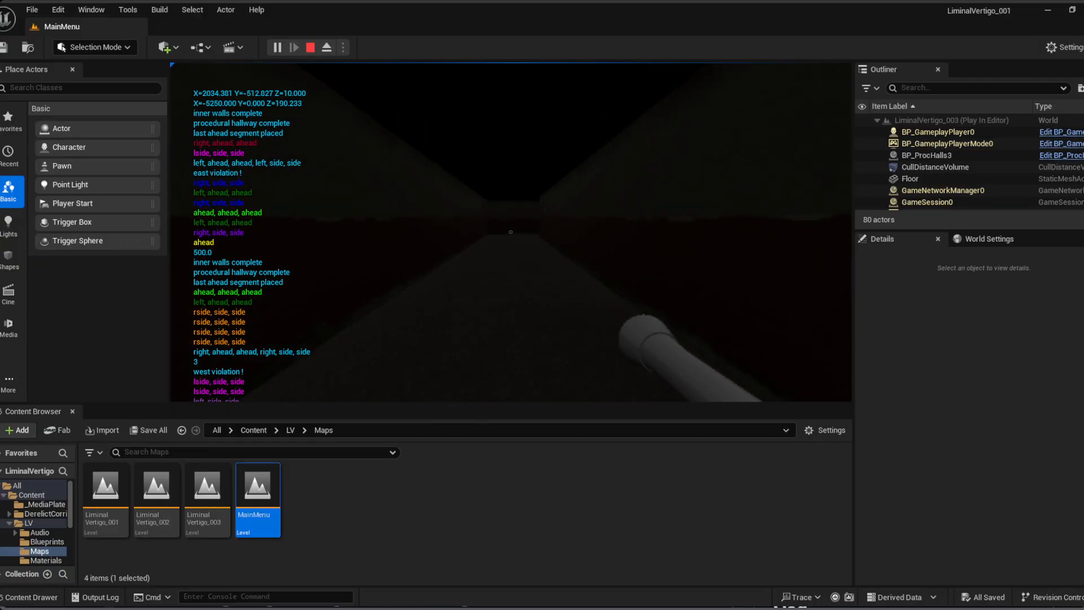
key(w)
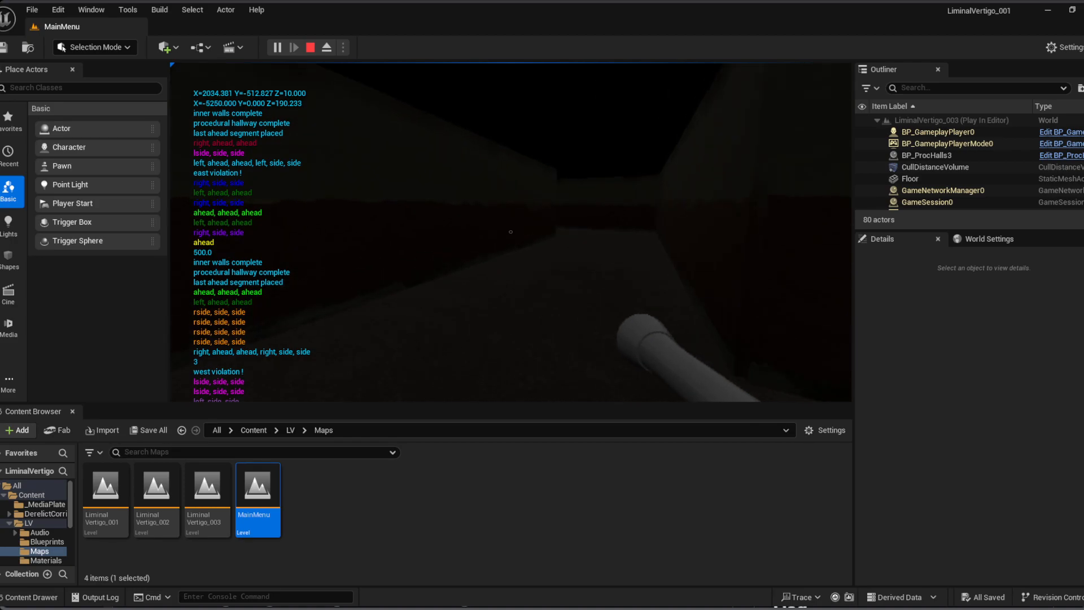
key(w)
key(w)
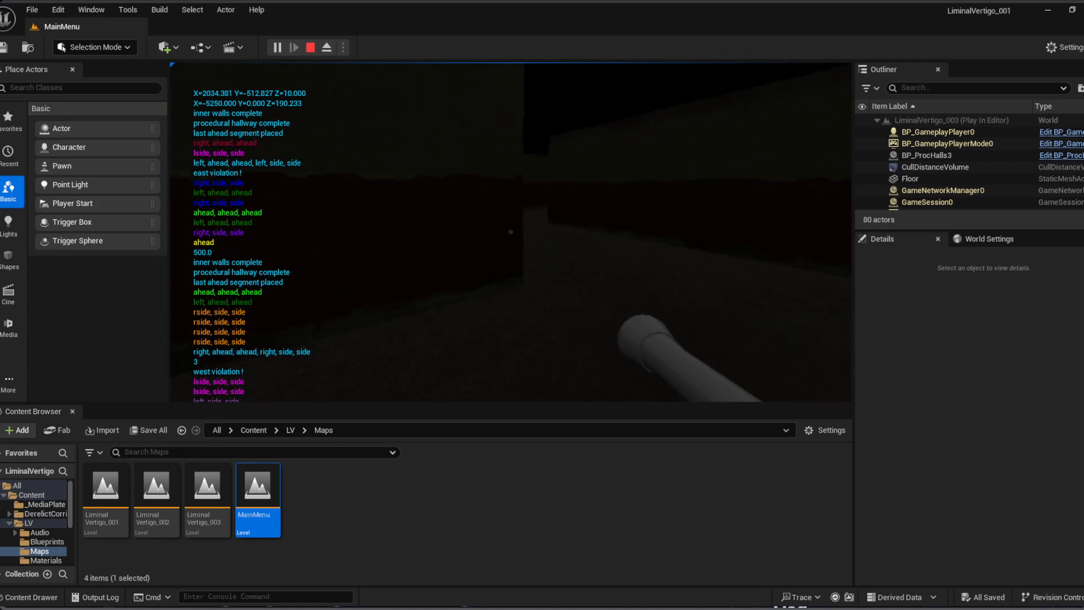
key(w)
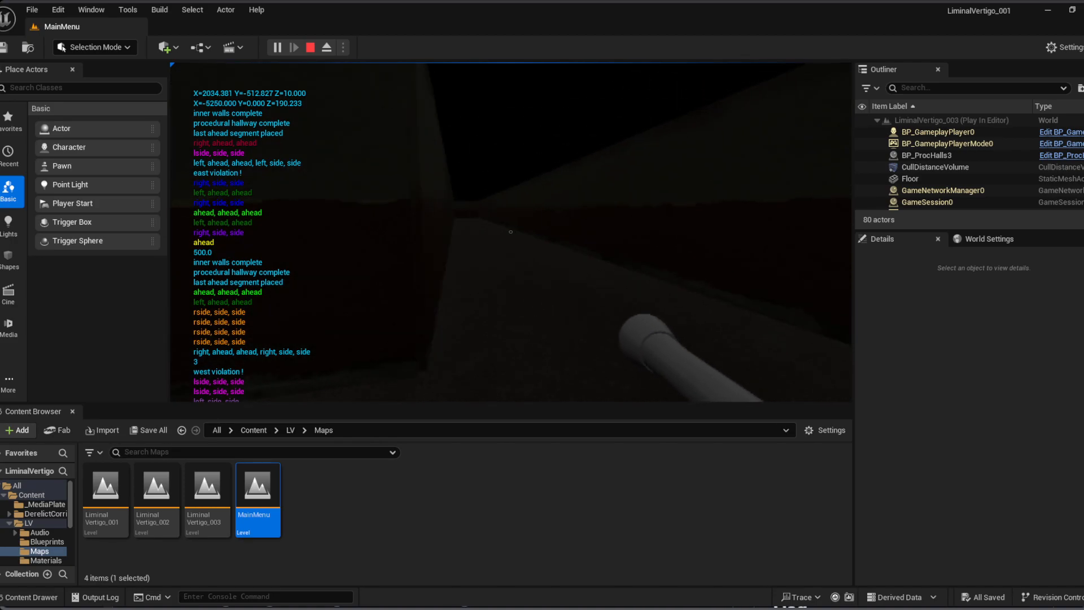
key(w)
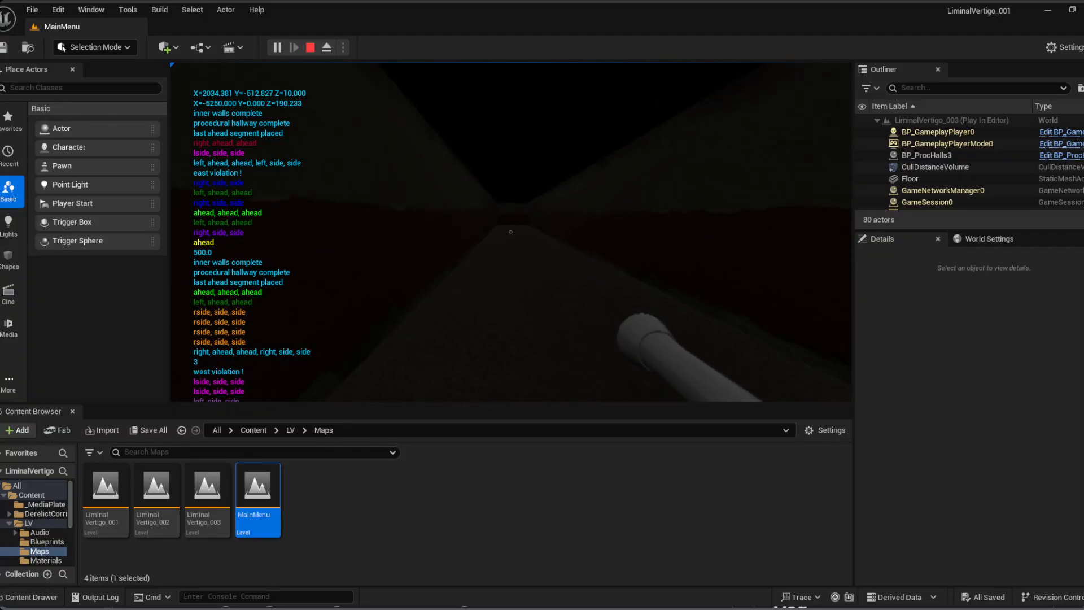
key(w)
key(w)
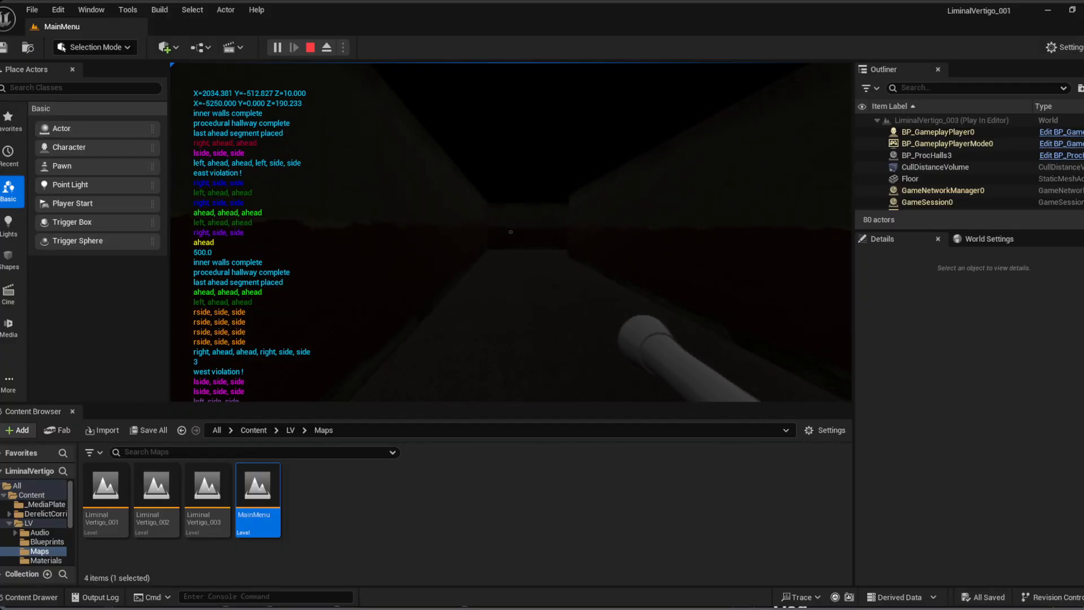
key(w)
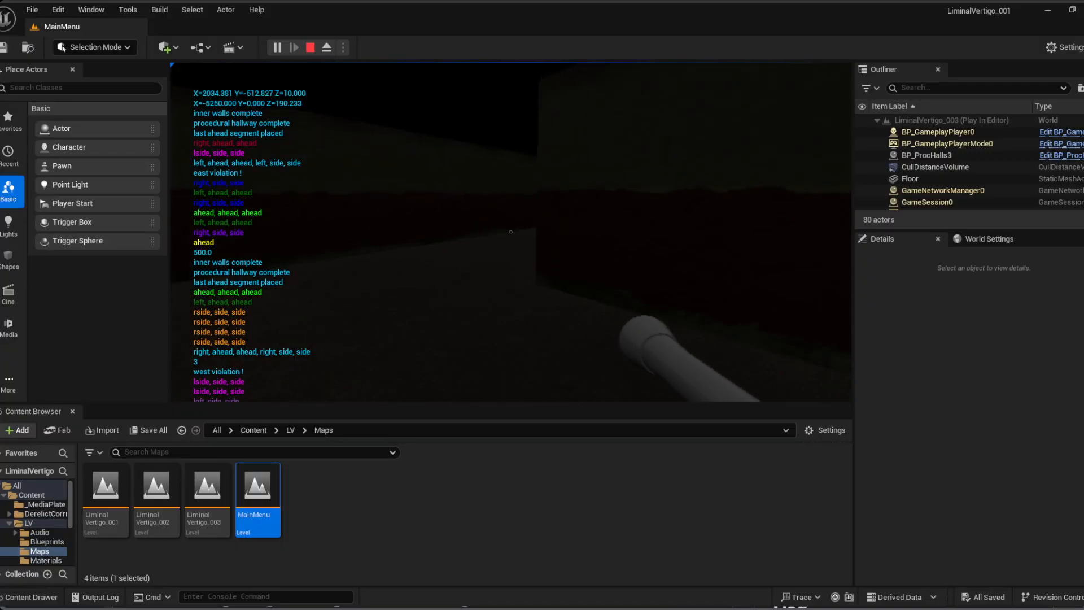
key(w)
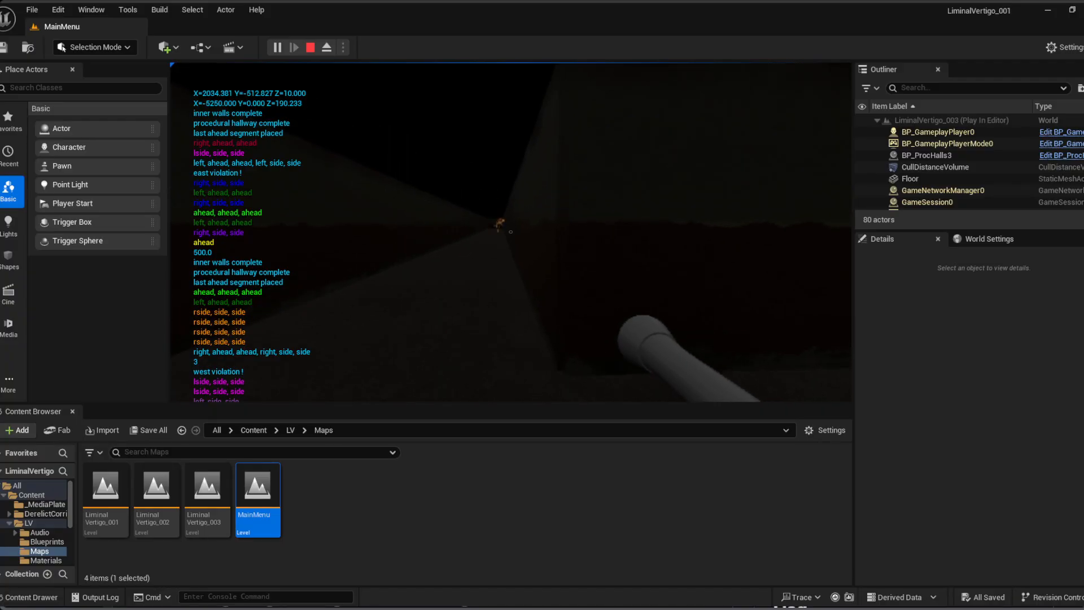
key(w)
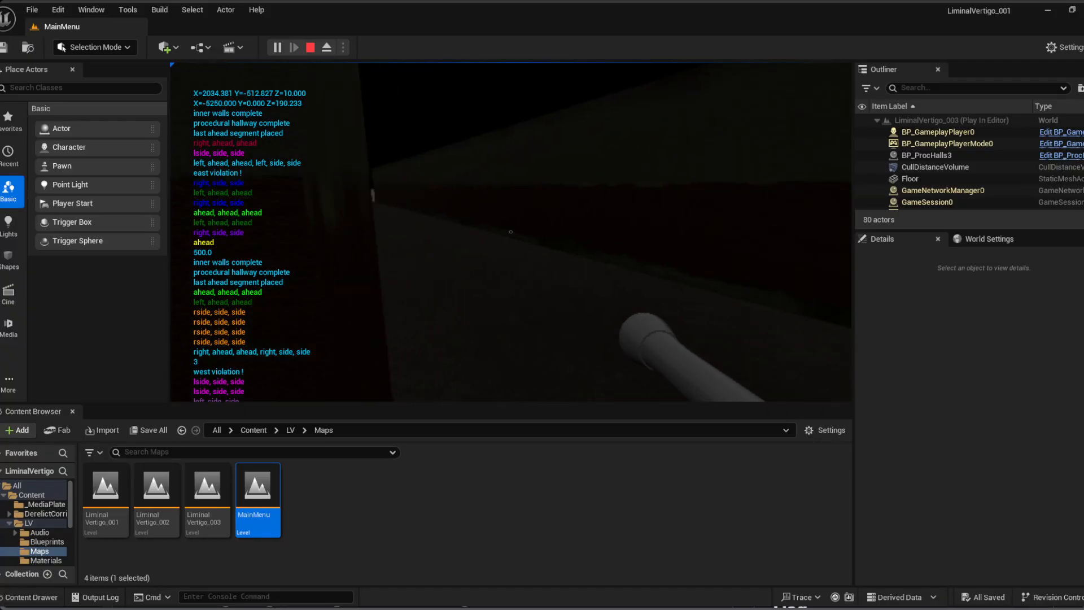
key(w)
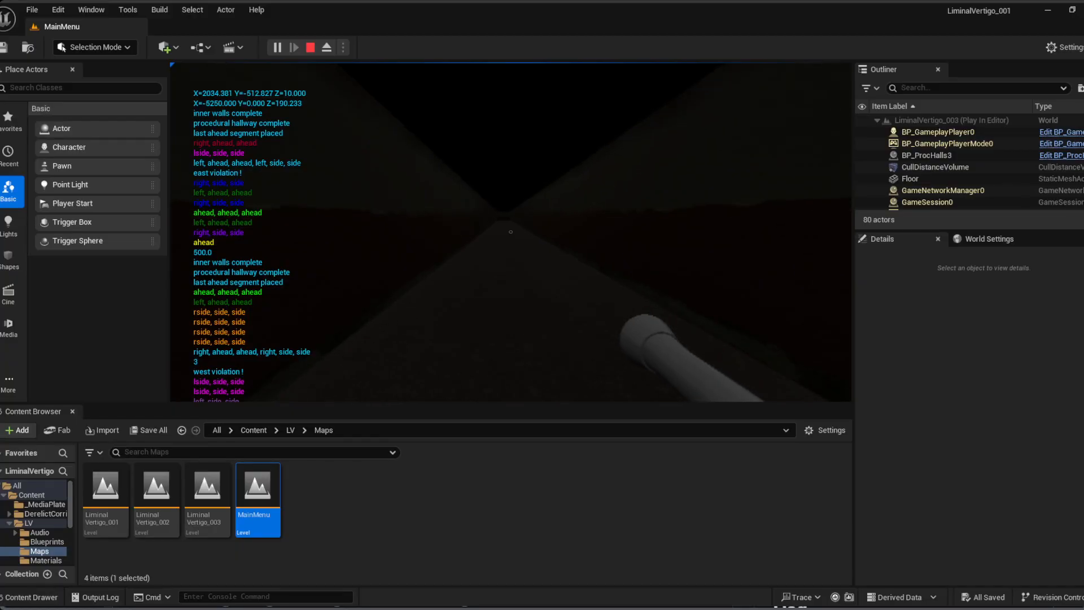
key(w)
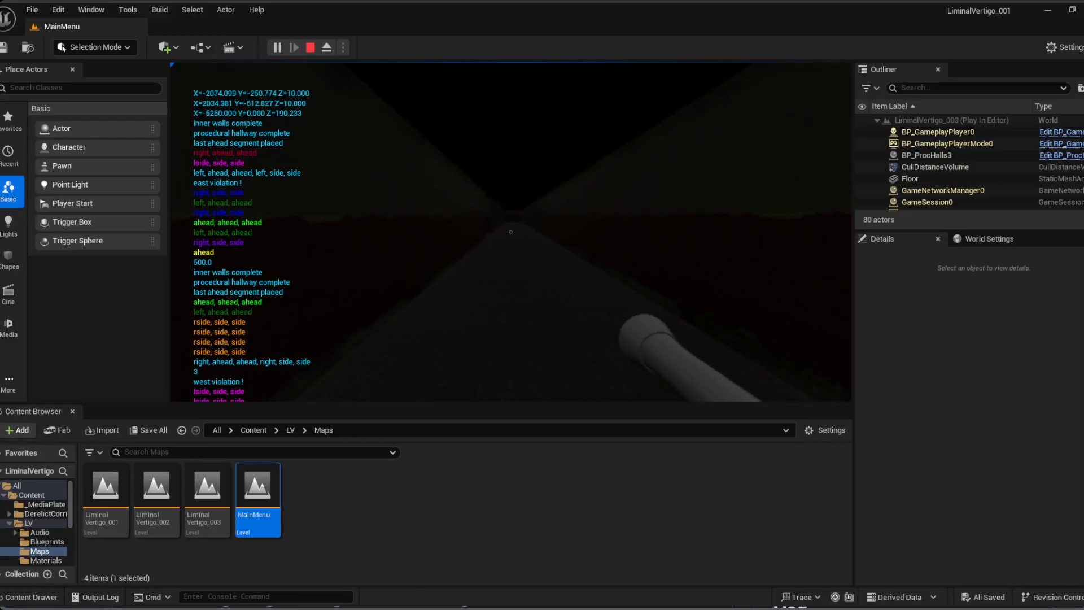
key(w)
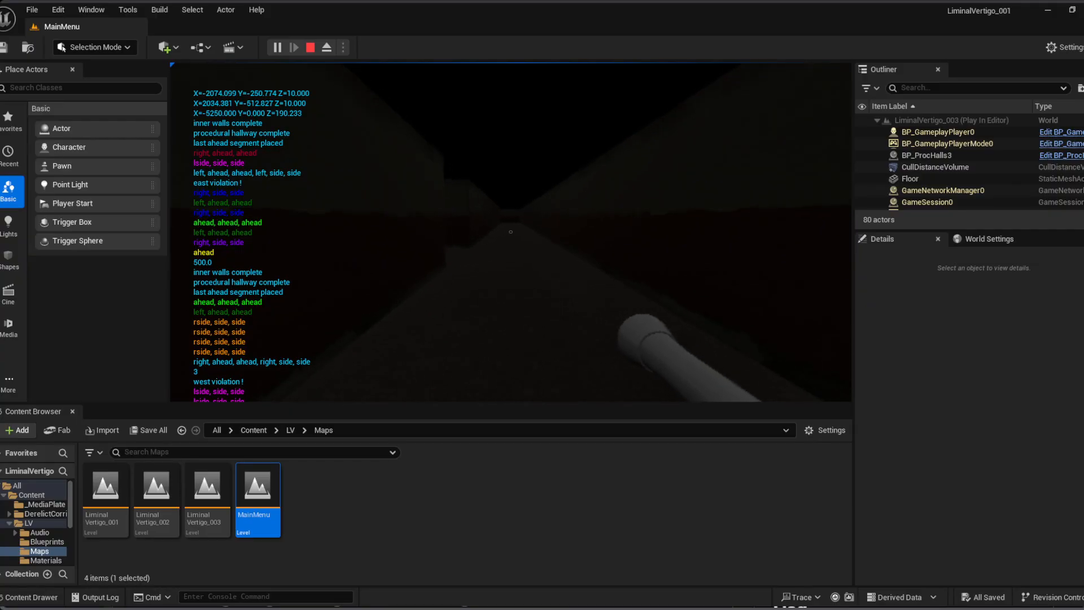
key(w)
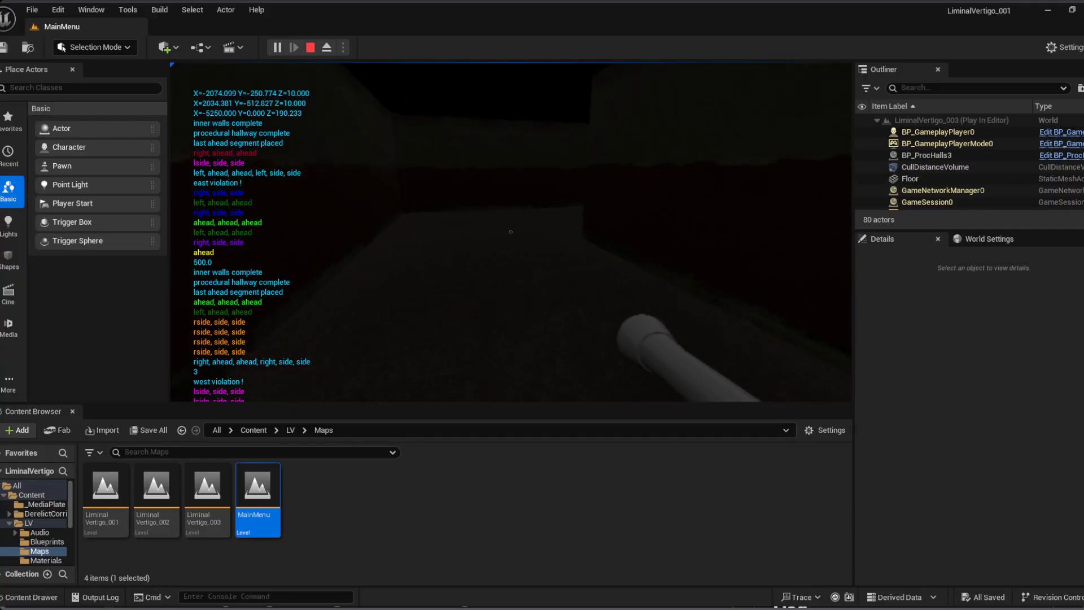
key(w)
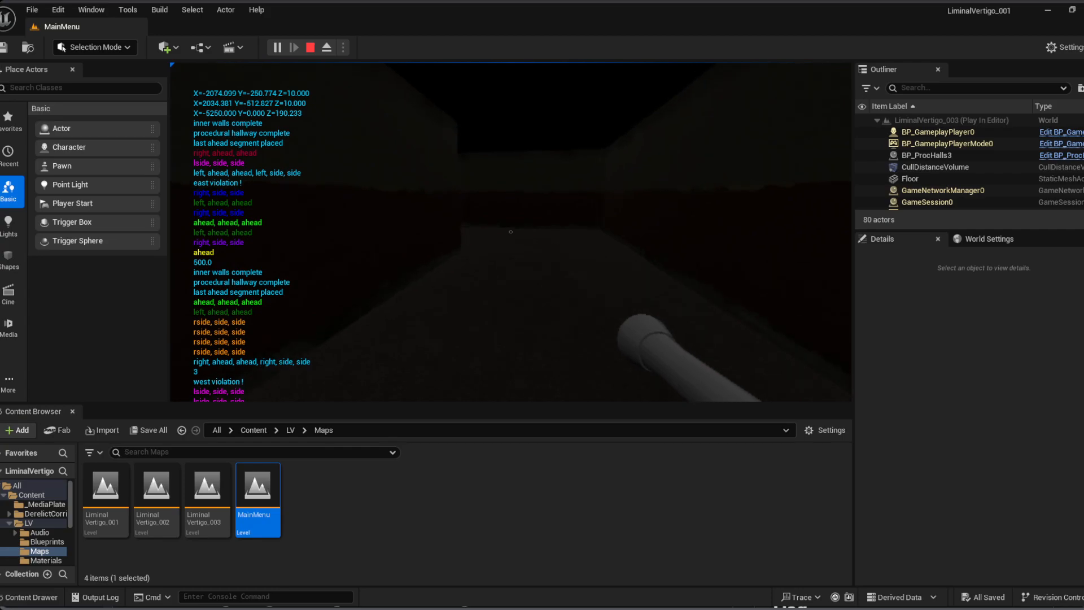
key(w)
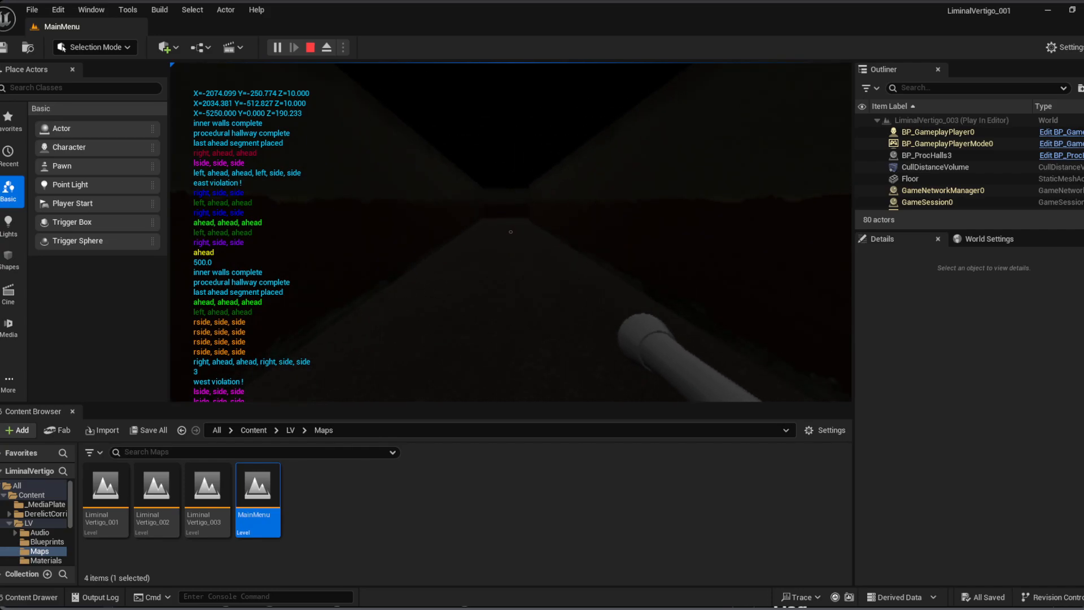
key(w)
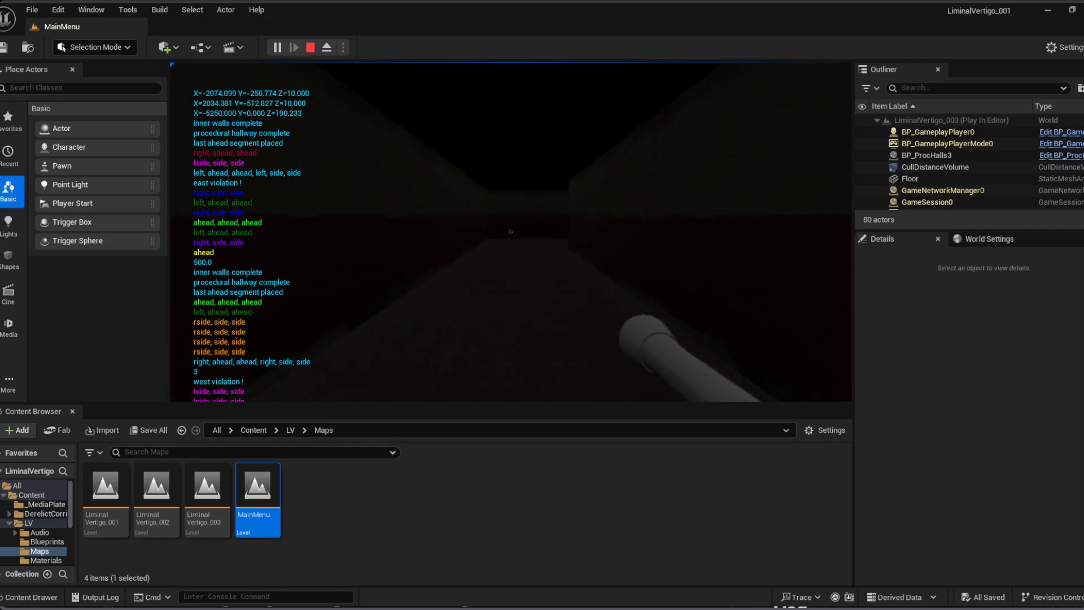
key(w)
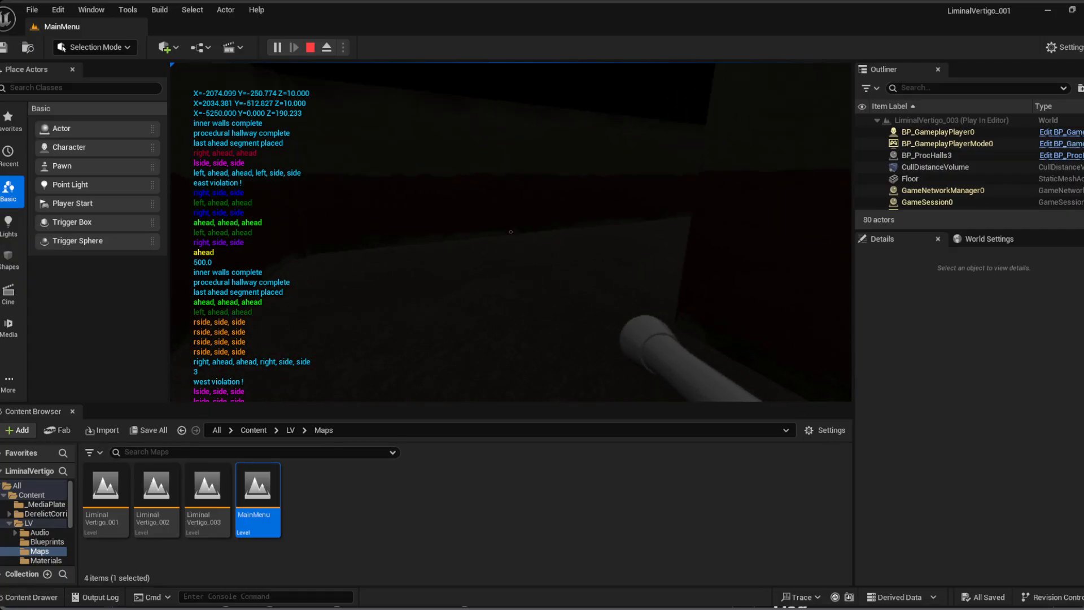
key(w)
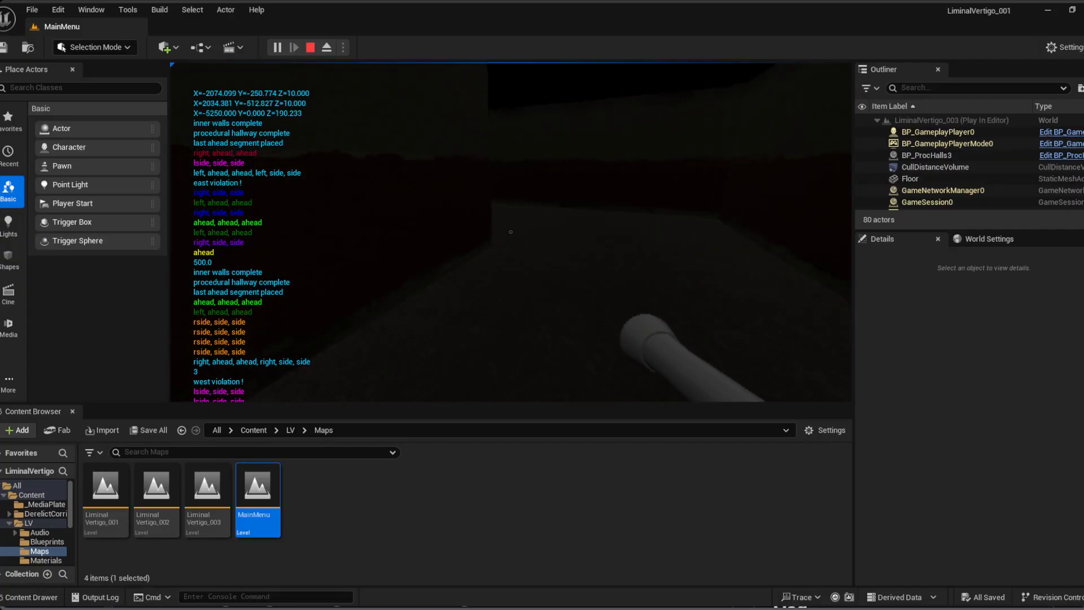
key(w)
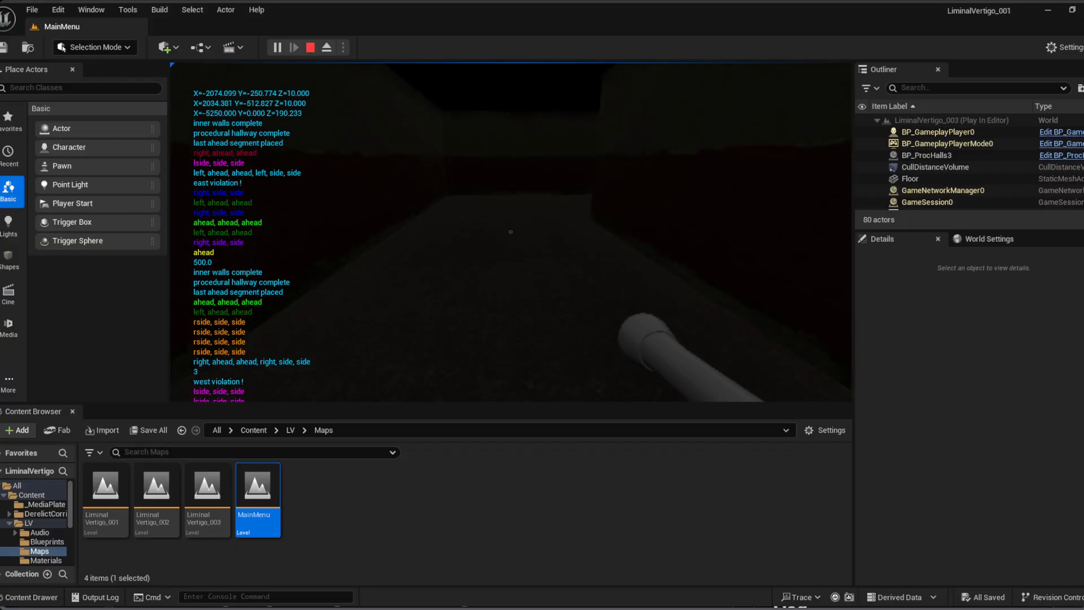
key(w)
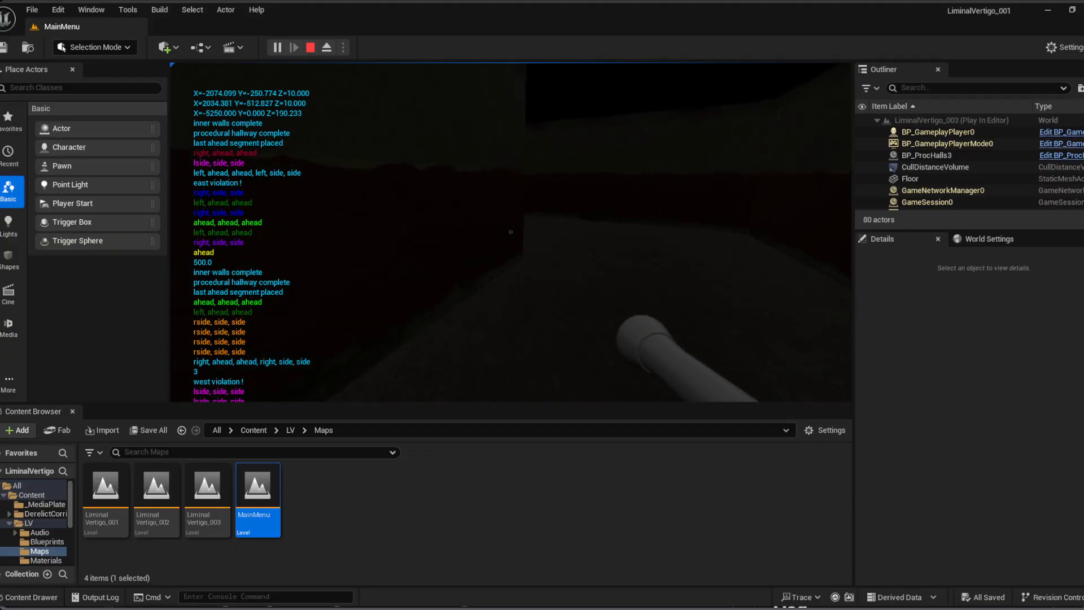
key(w)
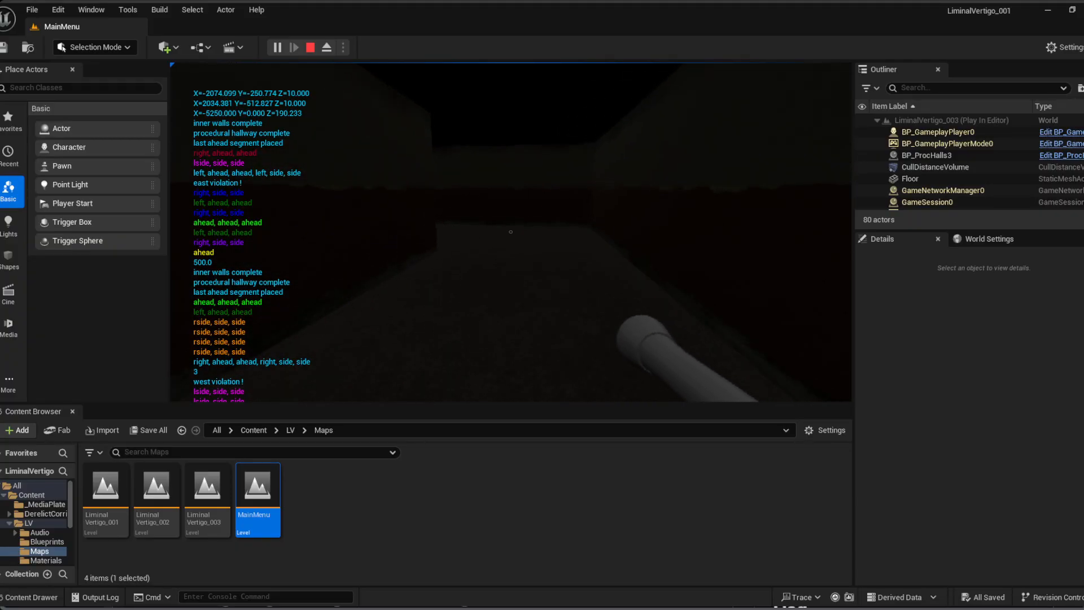
key(w)
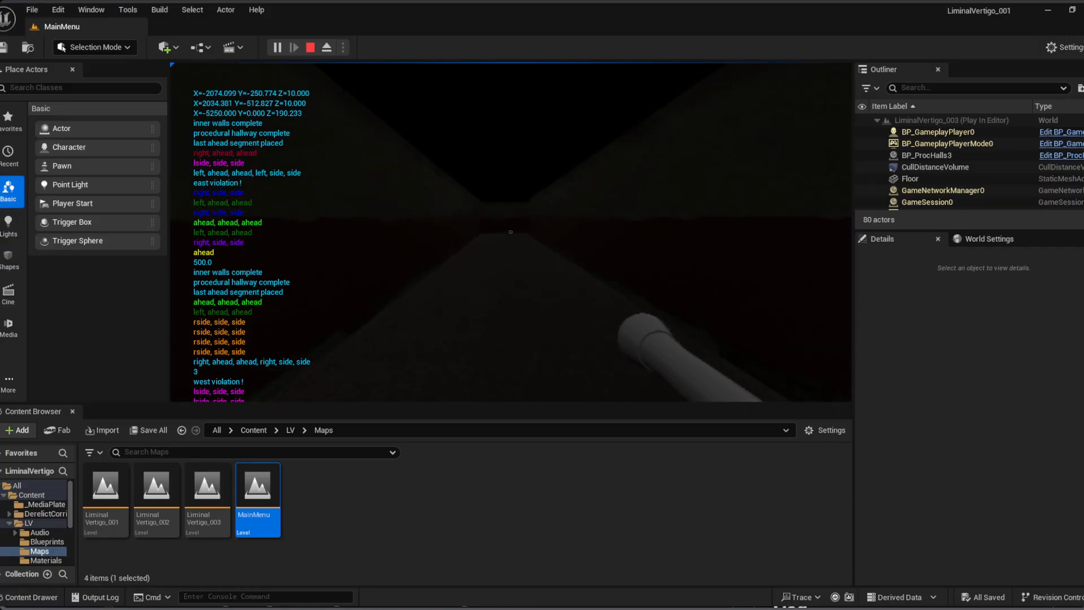
key(w)
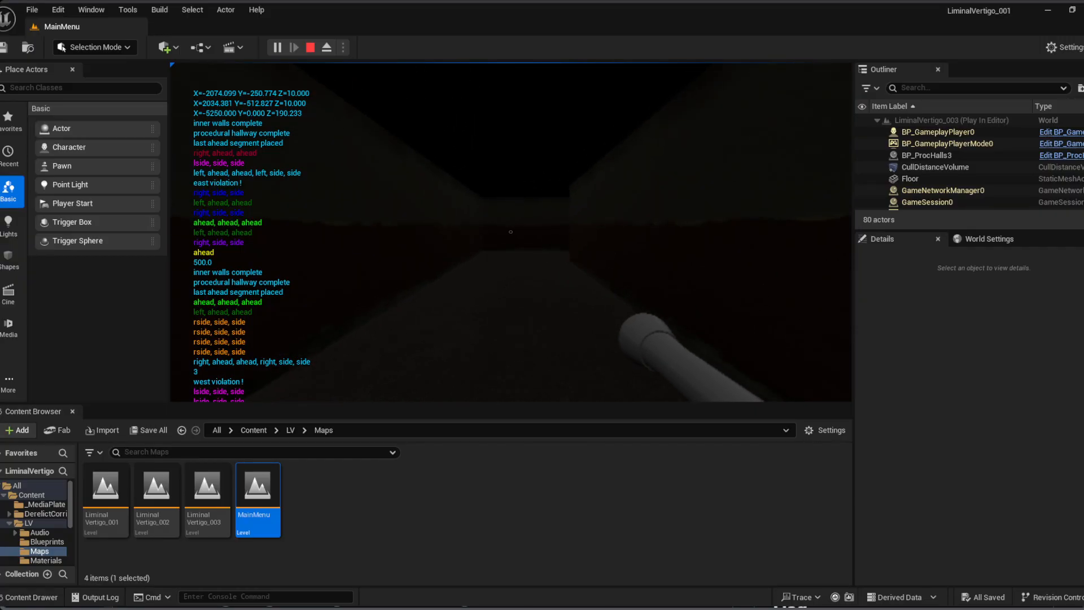
key(w)
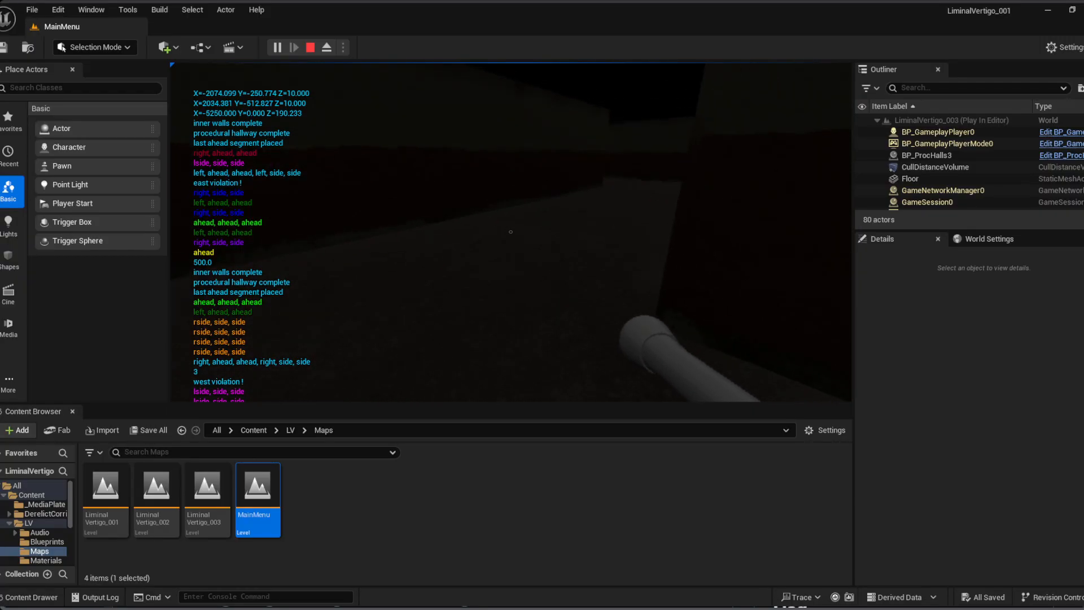
key(w)
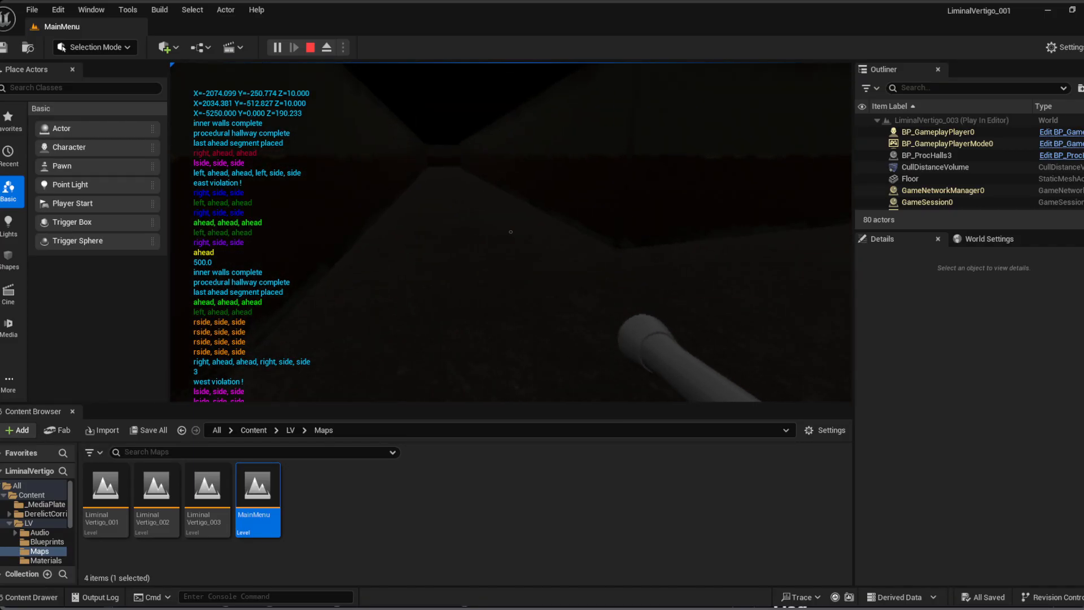
key(Escape)
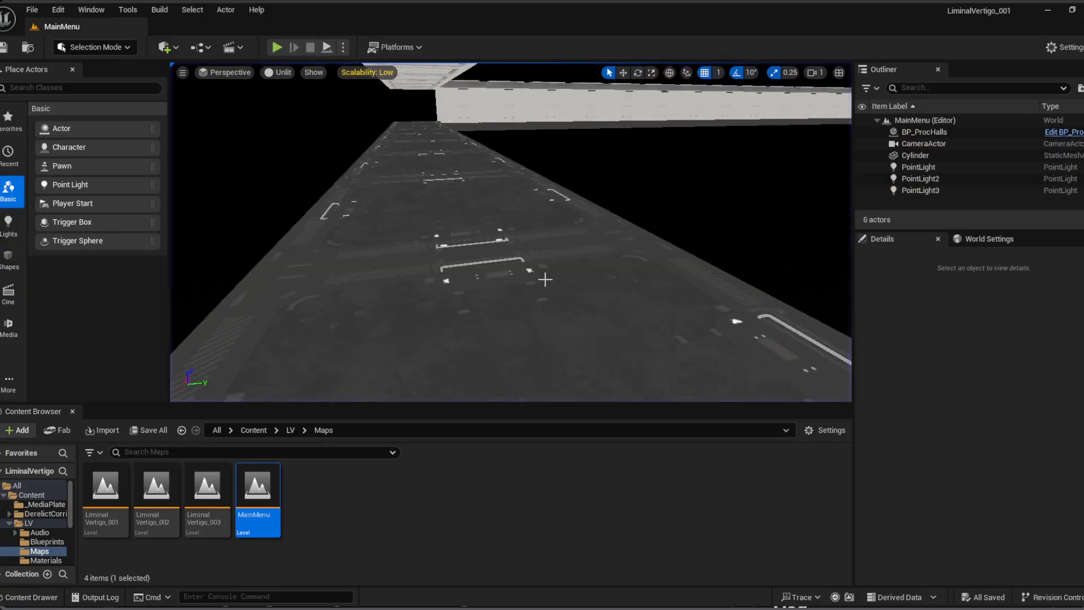
Step: Duplicate the LiminalVertigo_001 level in the Maps folder and name the copy LiminalVertigo_004
right_drag(546, 242, 633, 207)
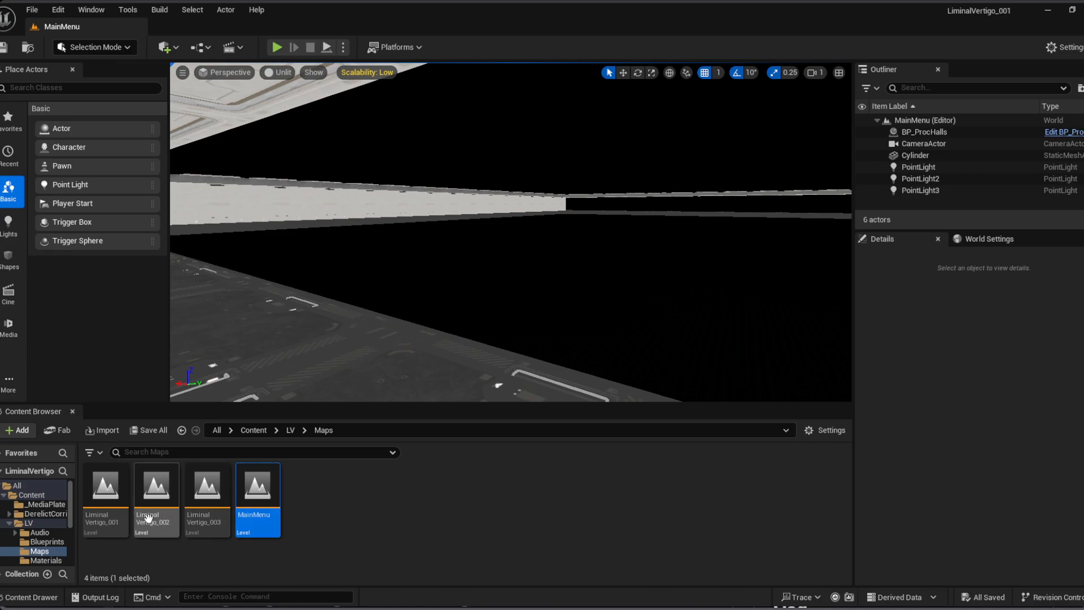
click(111, 523)
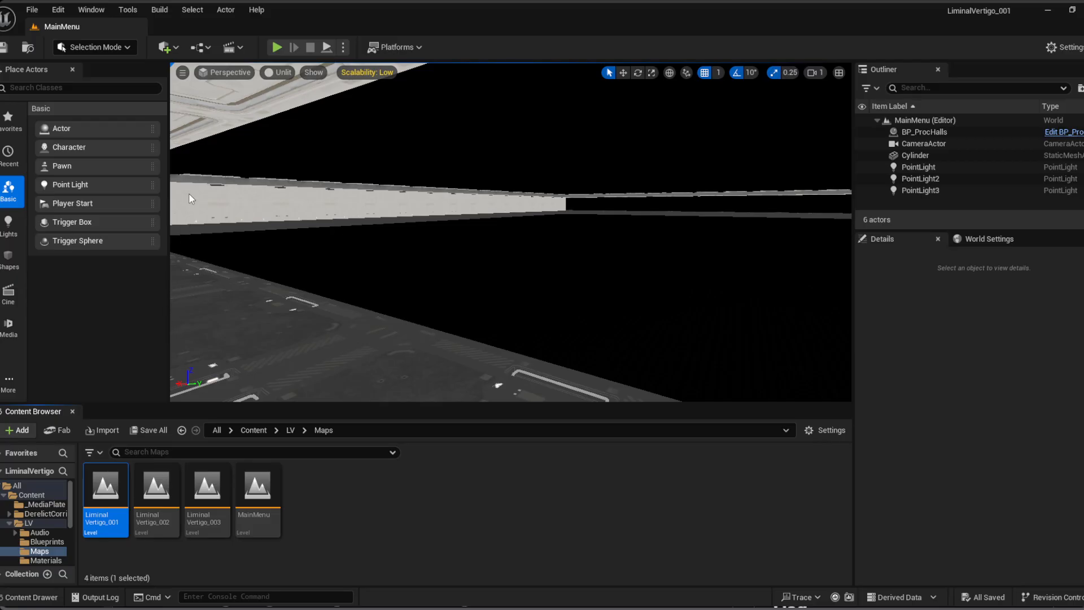
key(ctrl+d)
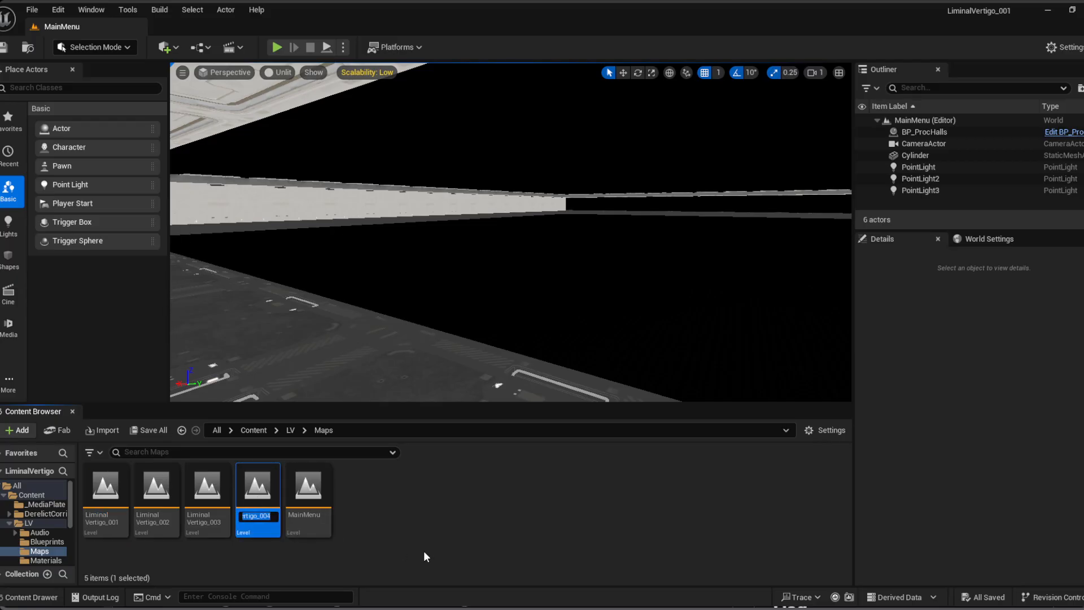
key(Home)
key(Return)
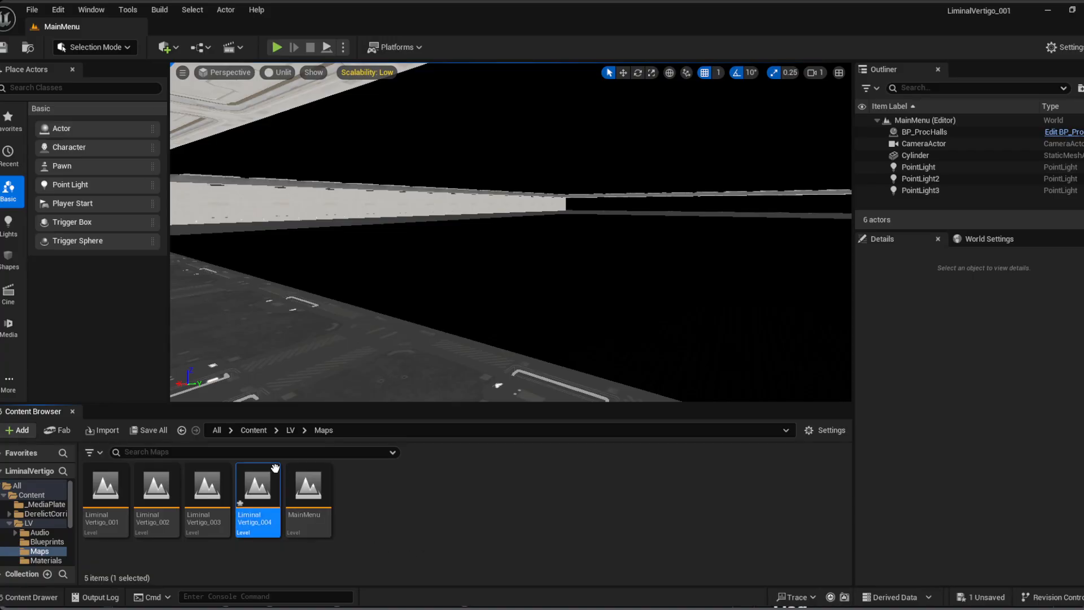
Step: Save the new LiminalVertigo_004 level and open it for editing
click(32, 14)
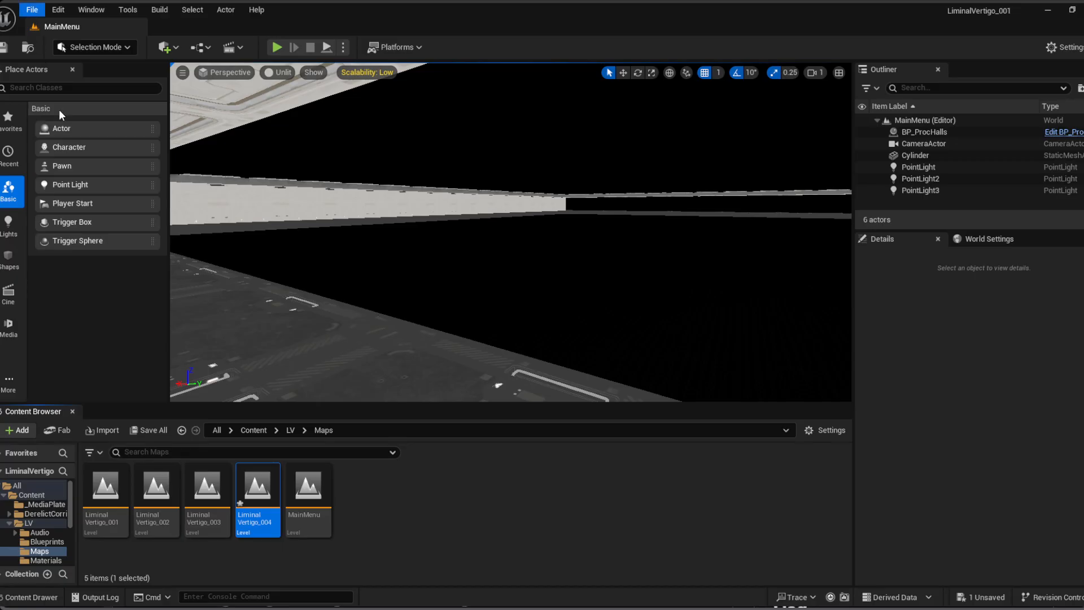
click(258, 492)
double_click(258, 491)
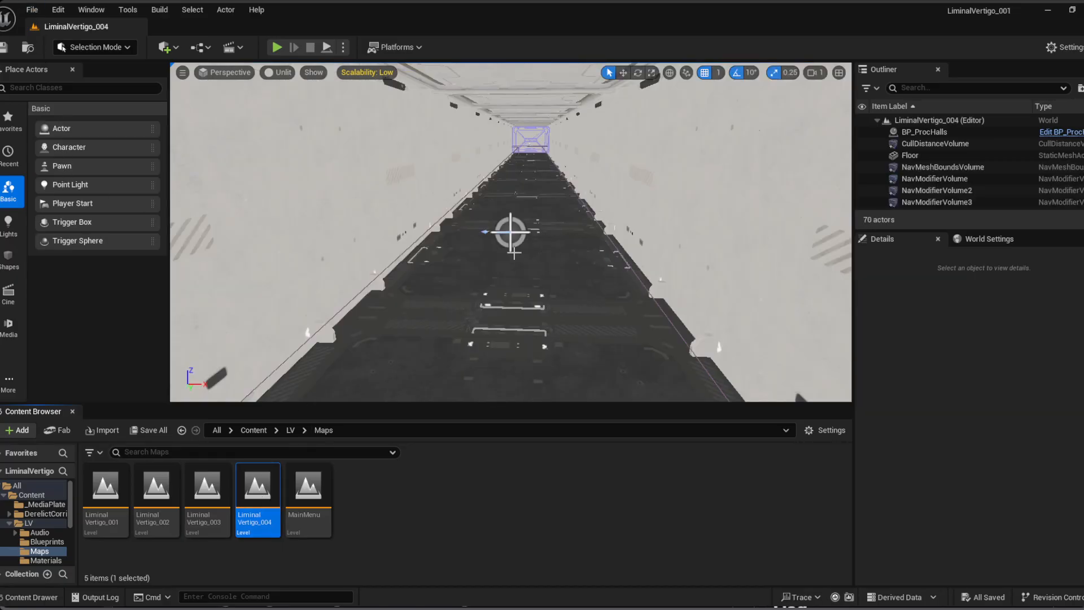
Step: Frame the BP_ProcHalls actor in the viewport, undo the last change, and save the LiminalVertigo_004 level
click(935, 133)
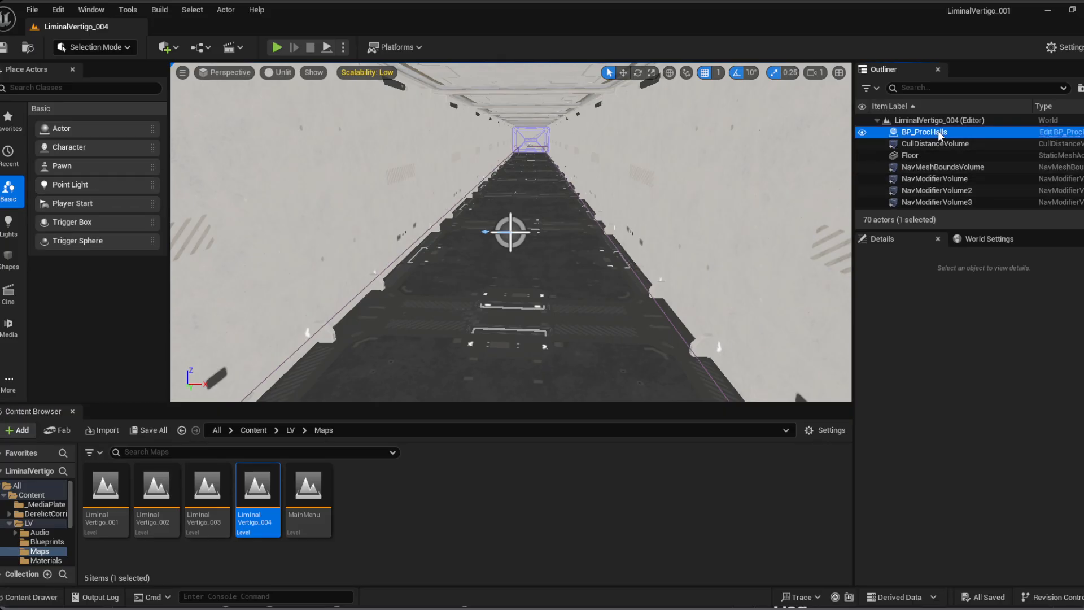
key(f)
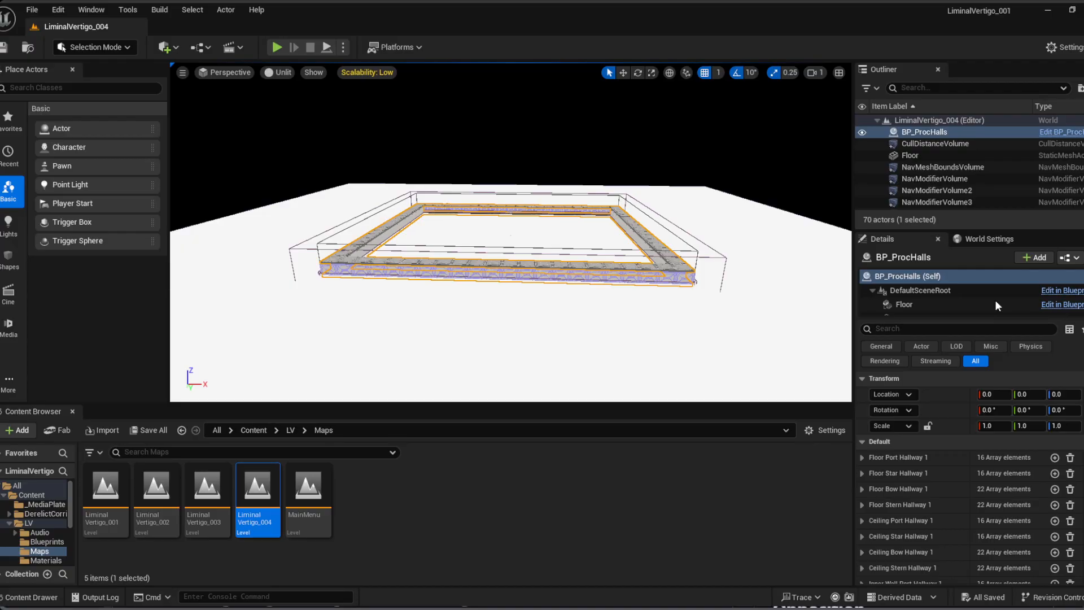
key(ctrl+z)
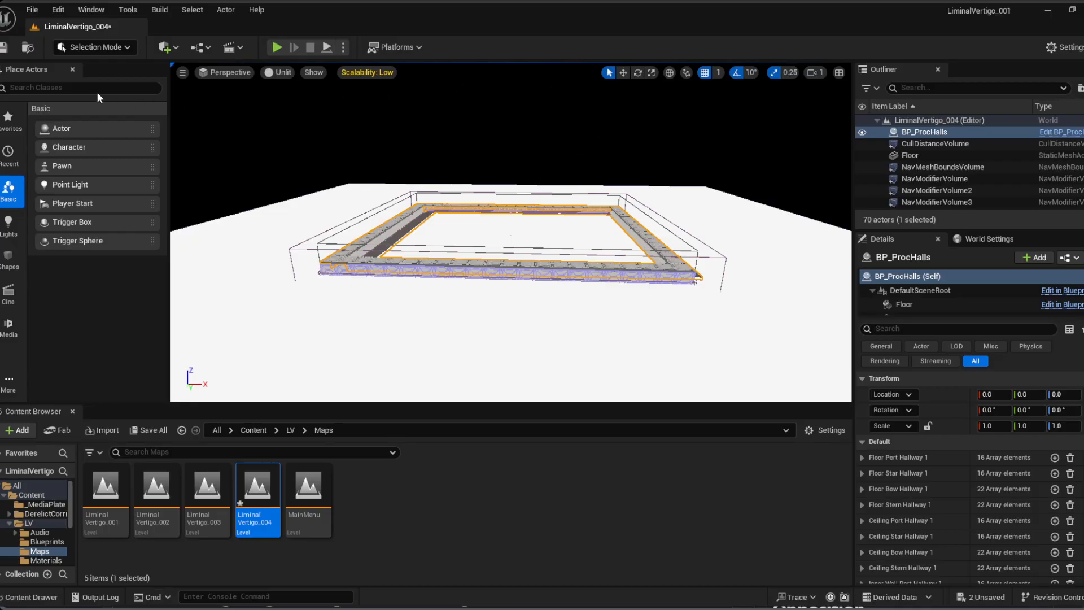
key(ctrl+s)
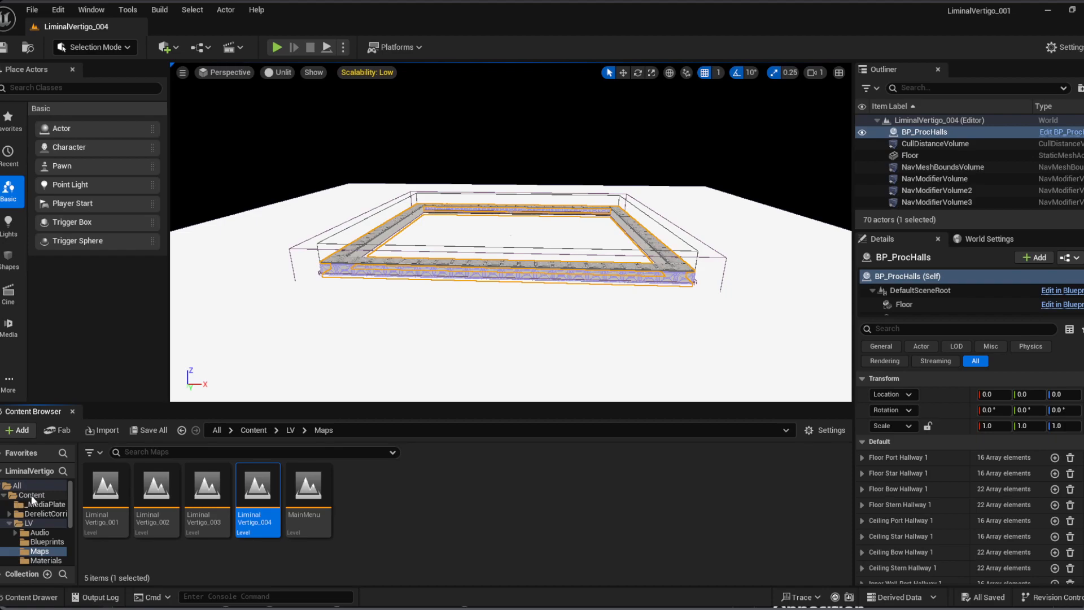
Step: Look through the project's content folders, from DerelictCorridor and LV through the modular environment packs to TFPMovement and VintageRoom
click(36, 513)
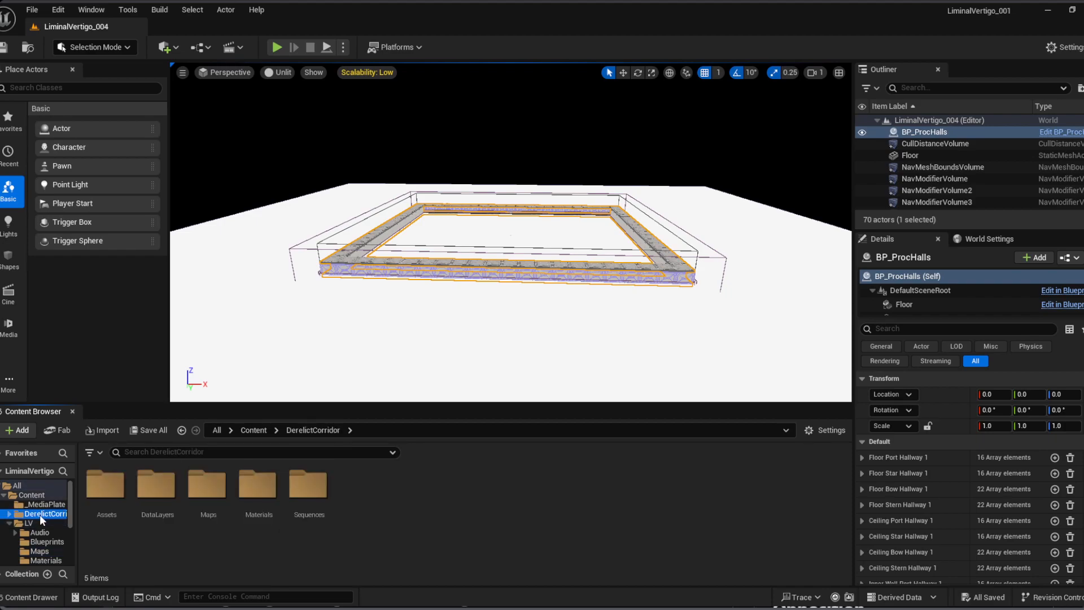
click(29, 521)
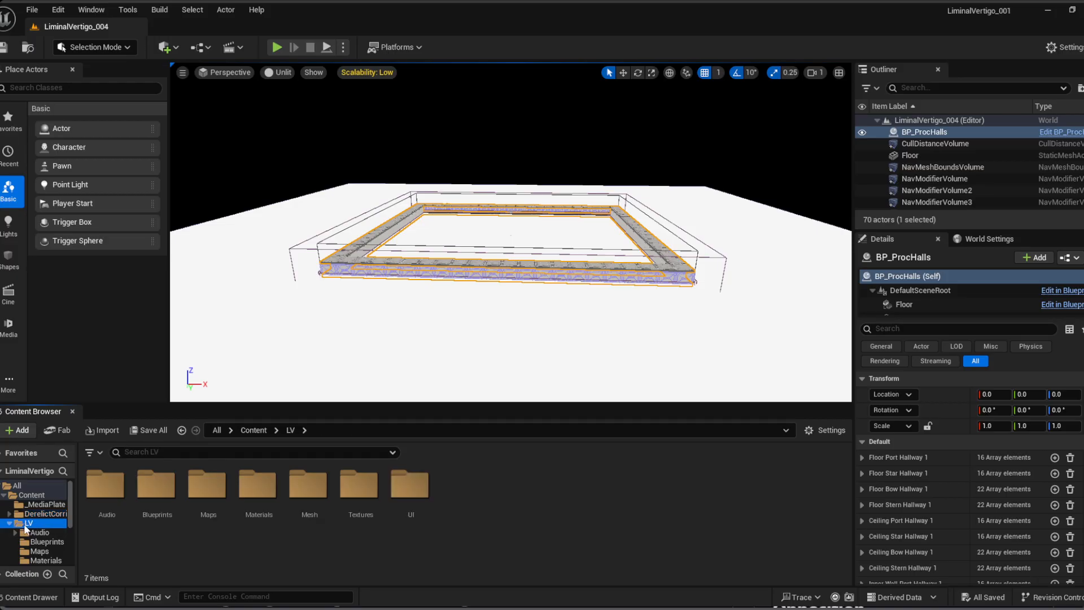
click(9, 524)
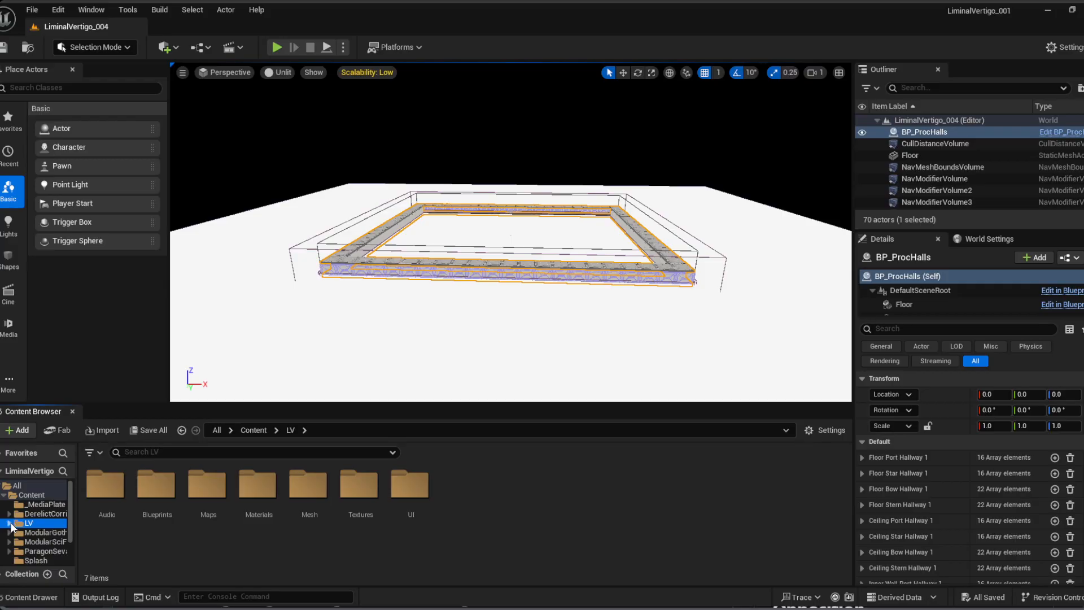
click(35, 533)
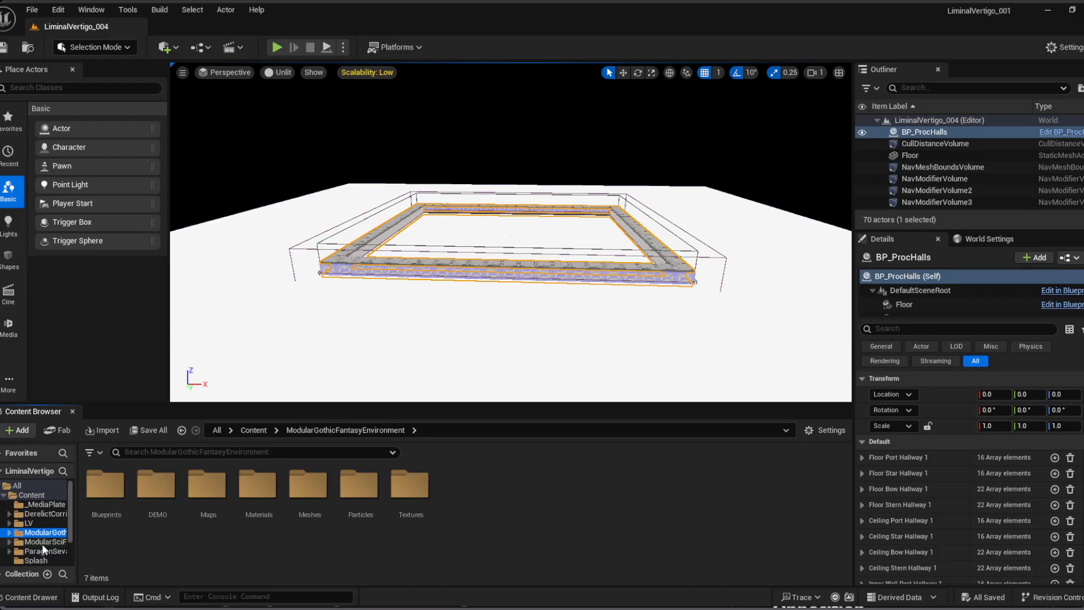
click(39, 543)
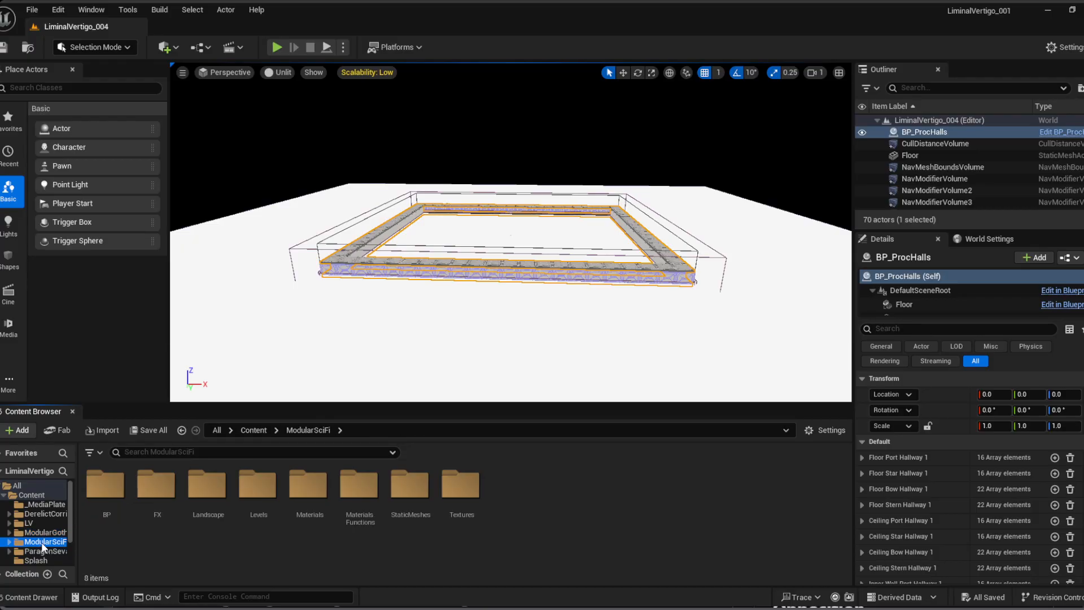
click(39, 553)
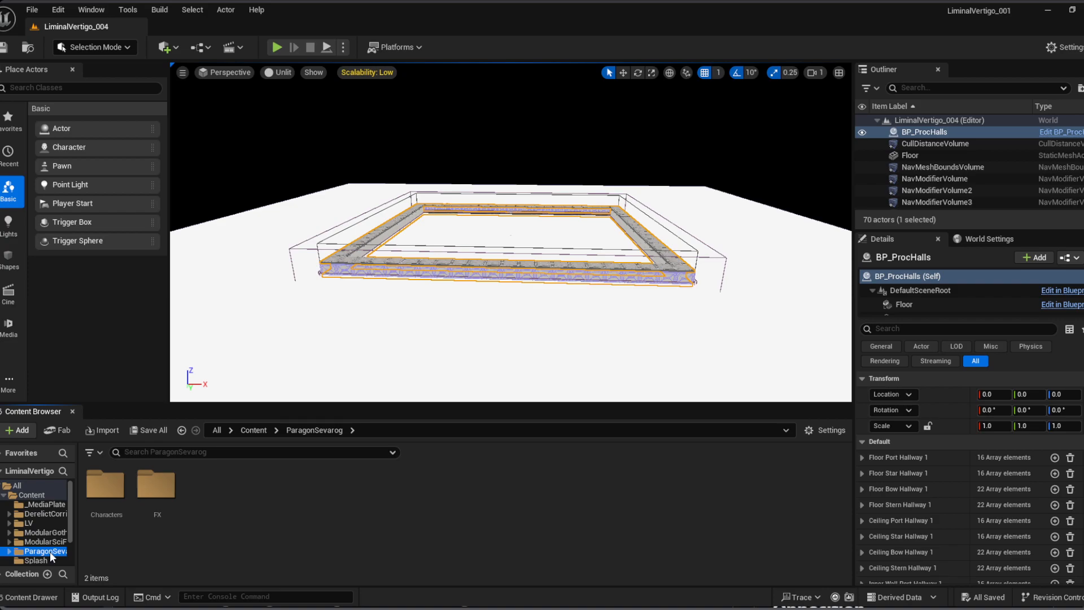
scroll(50, 551, down, 1)
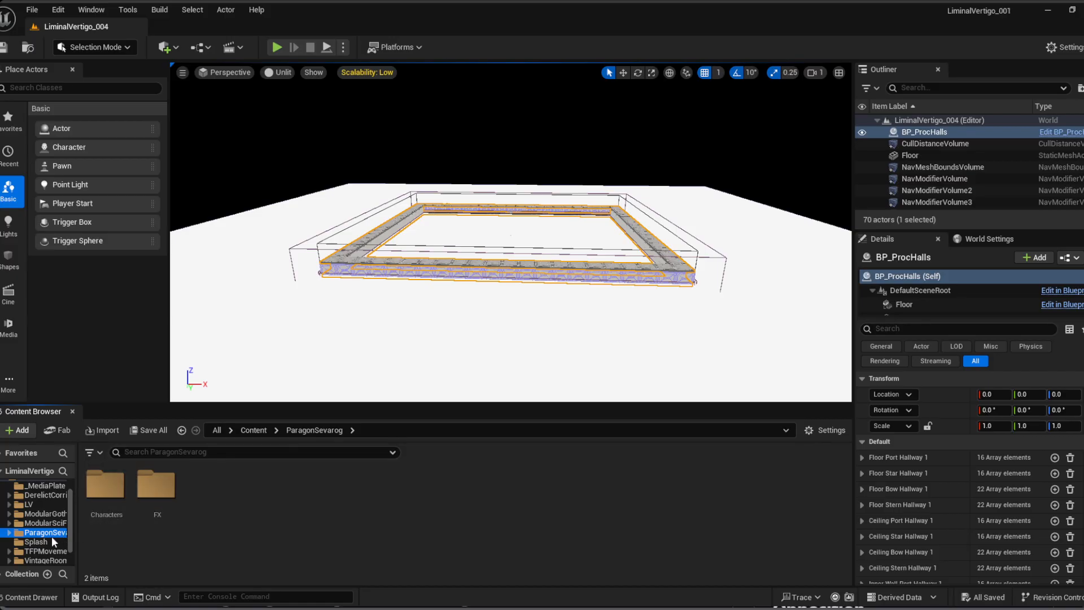
click(36, 544)
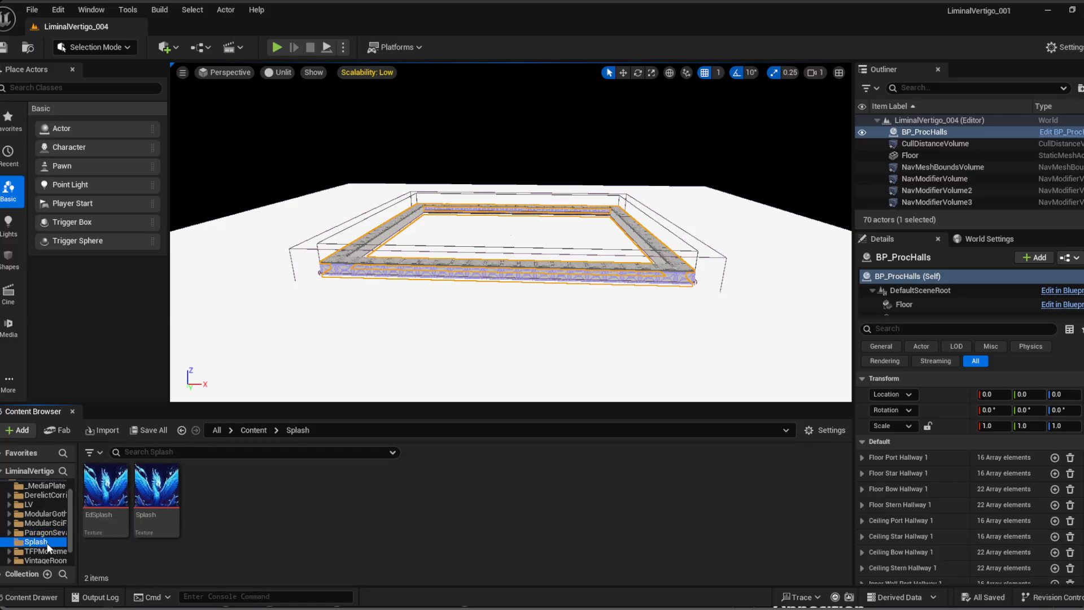
click(42, 552)
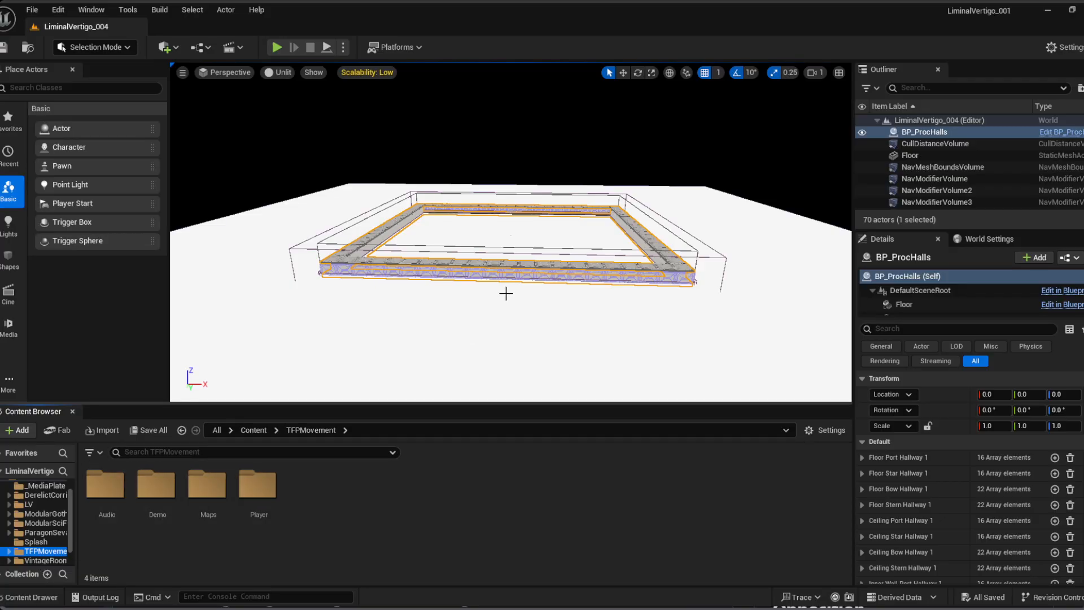
click(41, 559)
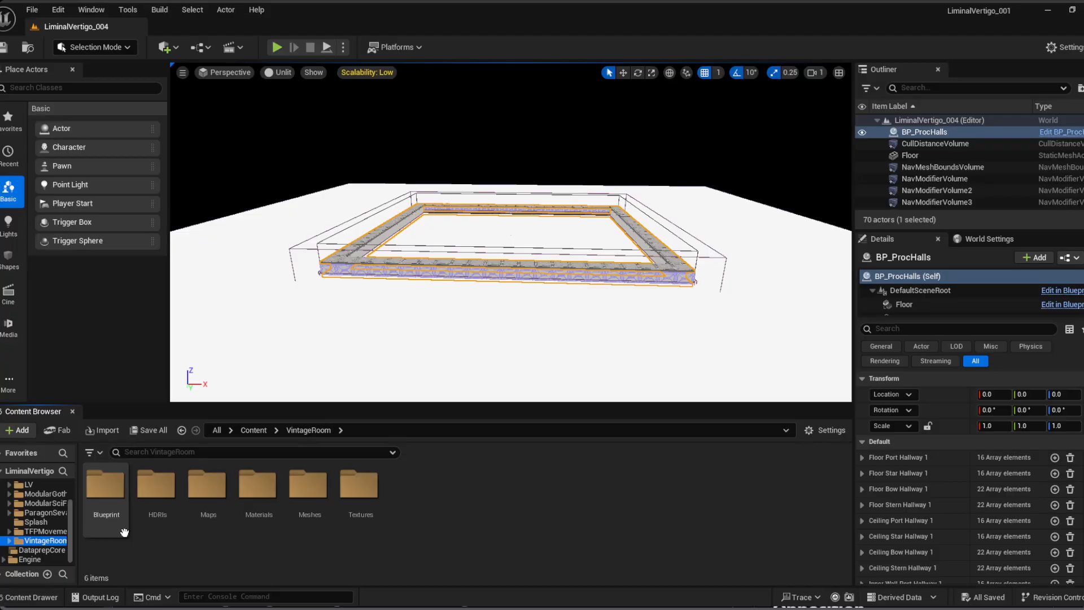
Step: Search the VintageRoom Meshes folder for "floor" and inspect the vintage modular floor static mesh
double_click(310, 494)
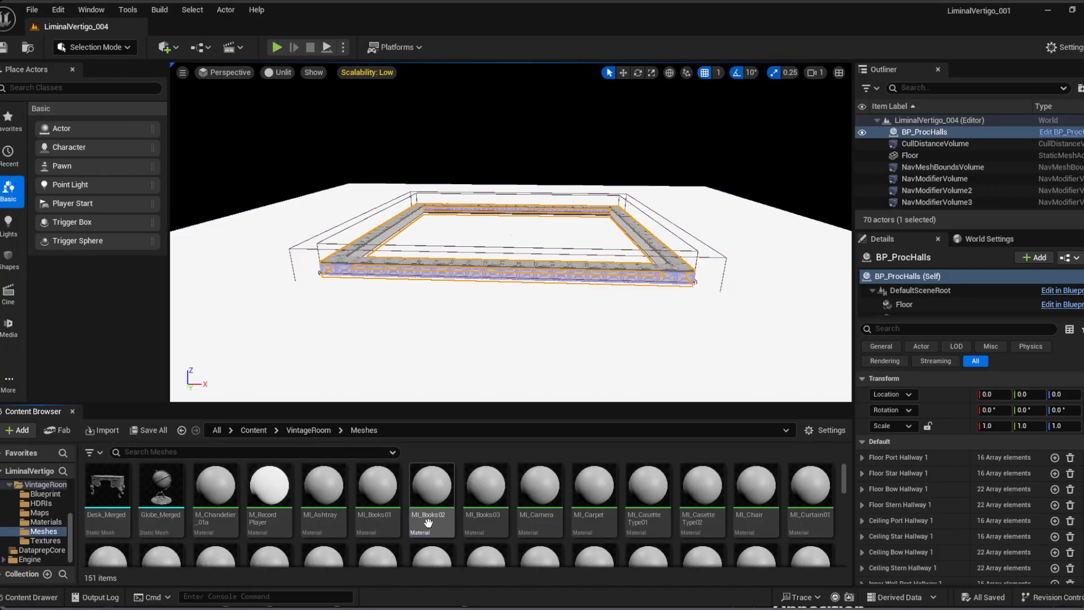
click(319, 454)
text(floor)
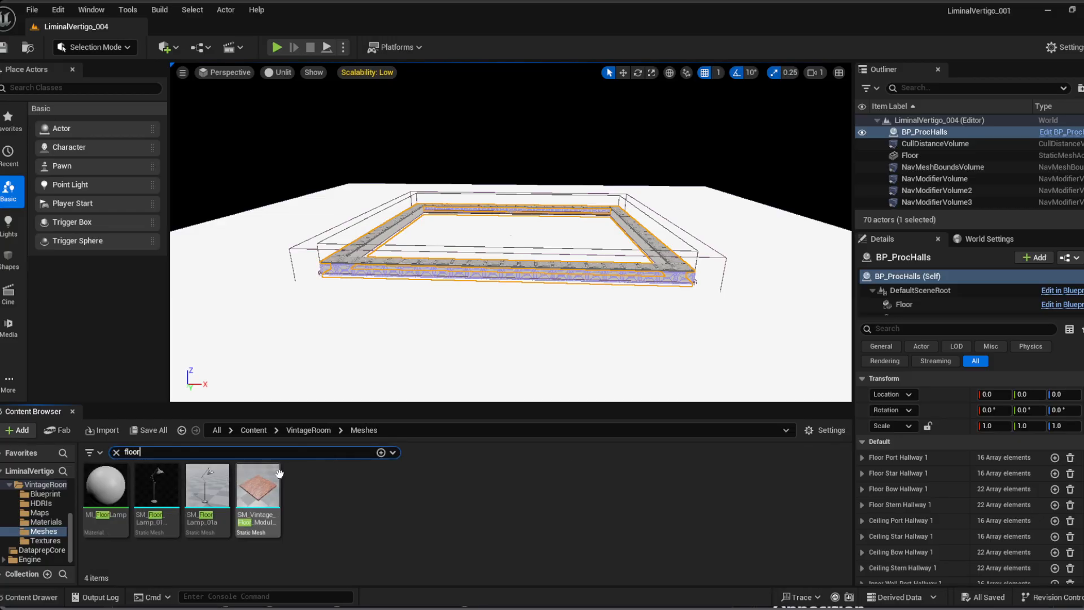
double_click(251, 493)
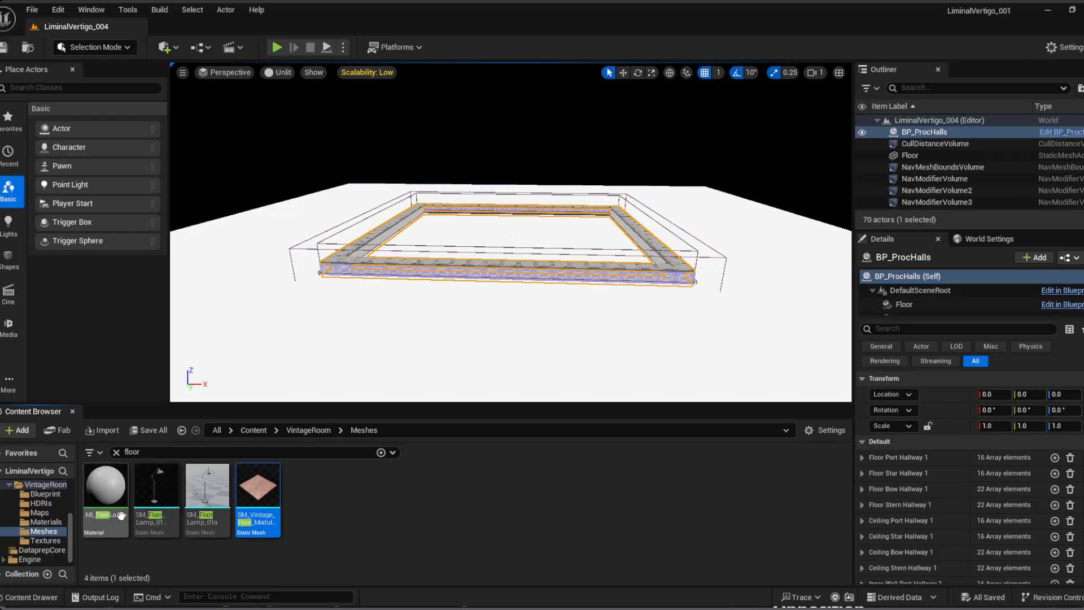
scroll(40, 517, up, 3)
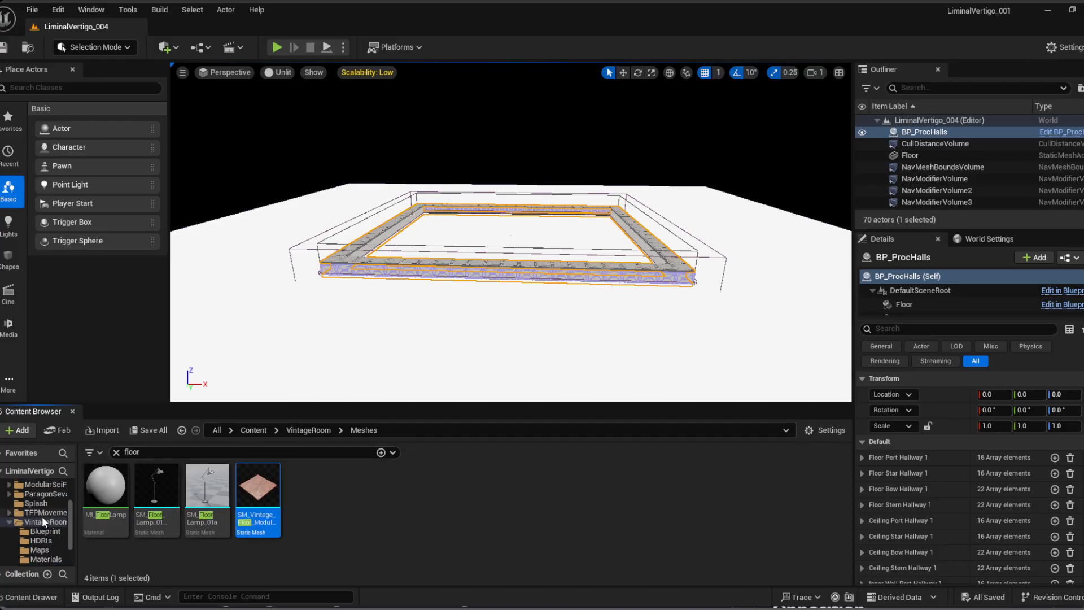
scroll(43, 516, down, 2)
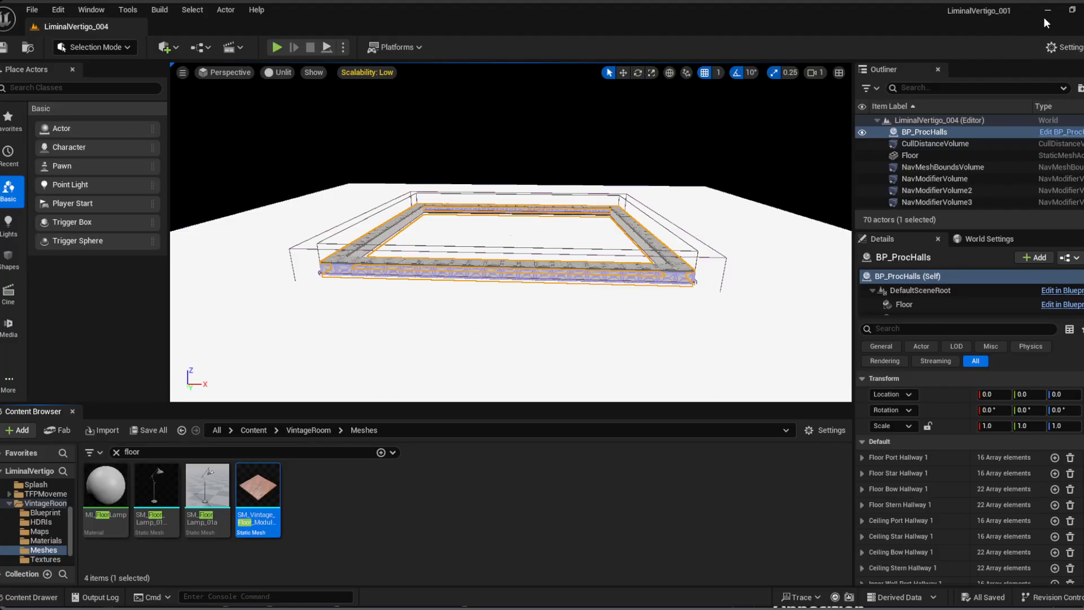
Step: Clear the "floor" search in VintageRoom, look into its Blueprint folder, and return to the VintageRoom folder
click(308, 429)
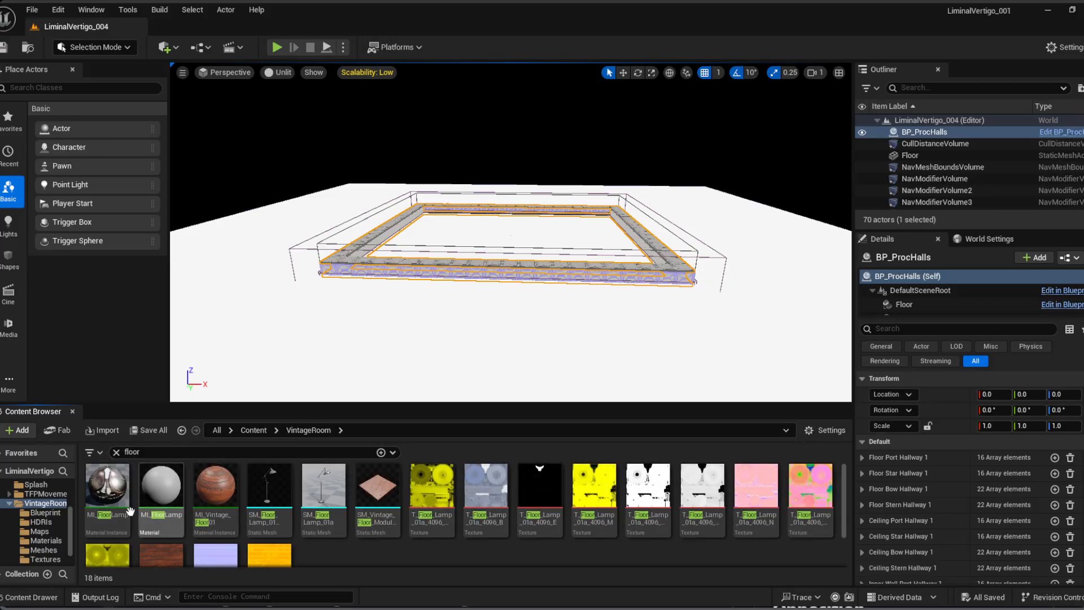
click(116, 454)
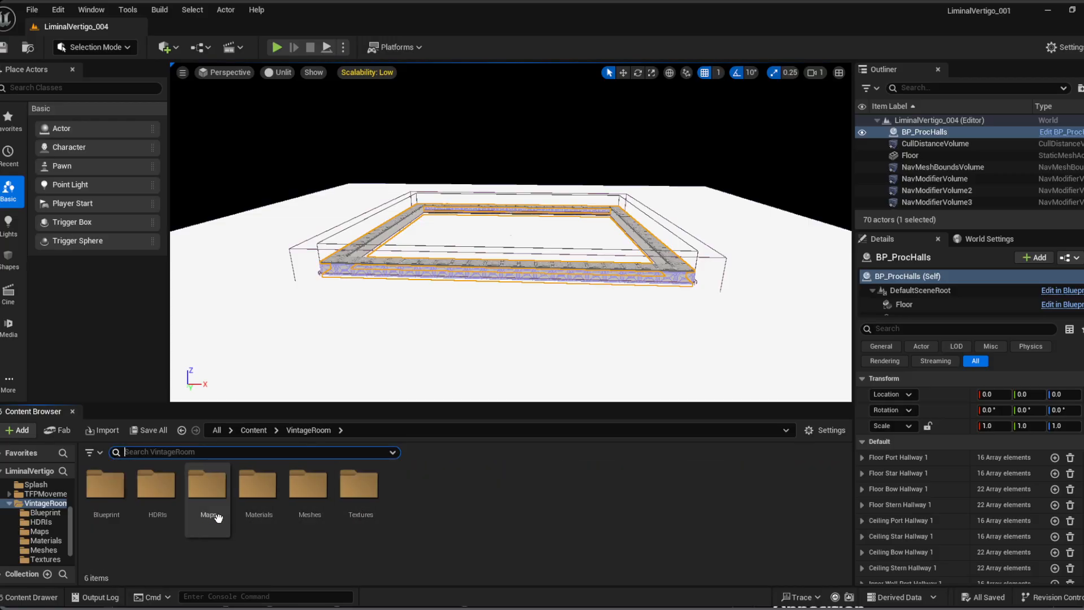
double_click(100, 515)
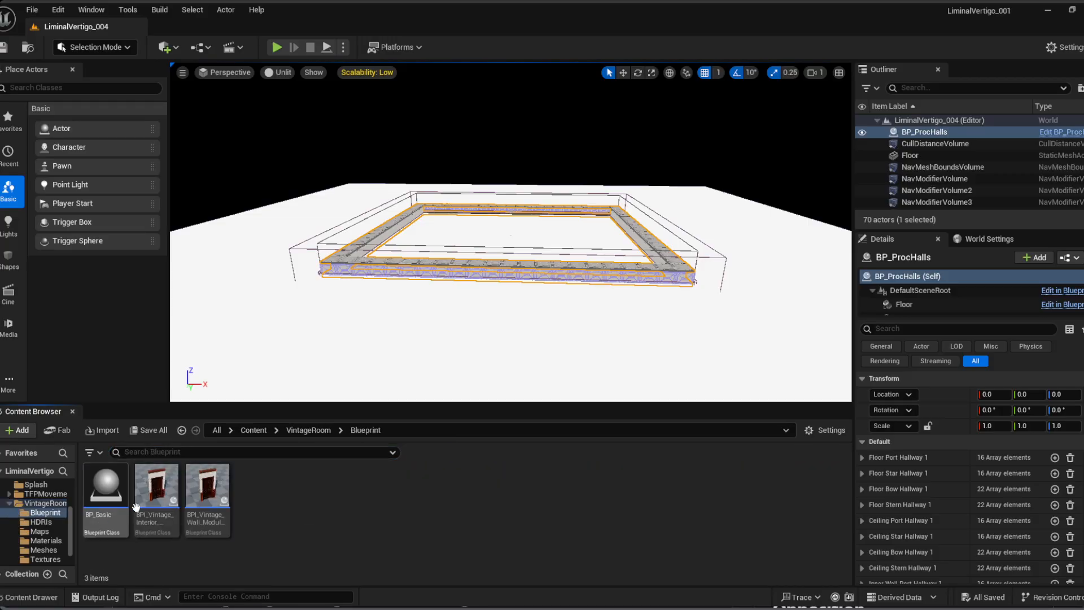
click(293, 433)
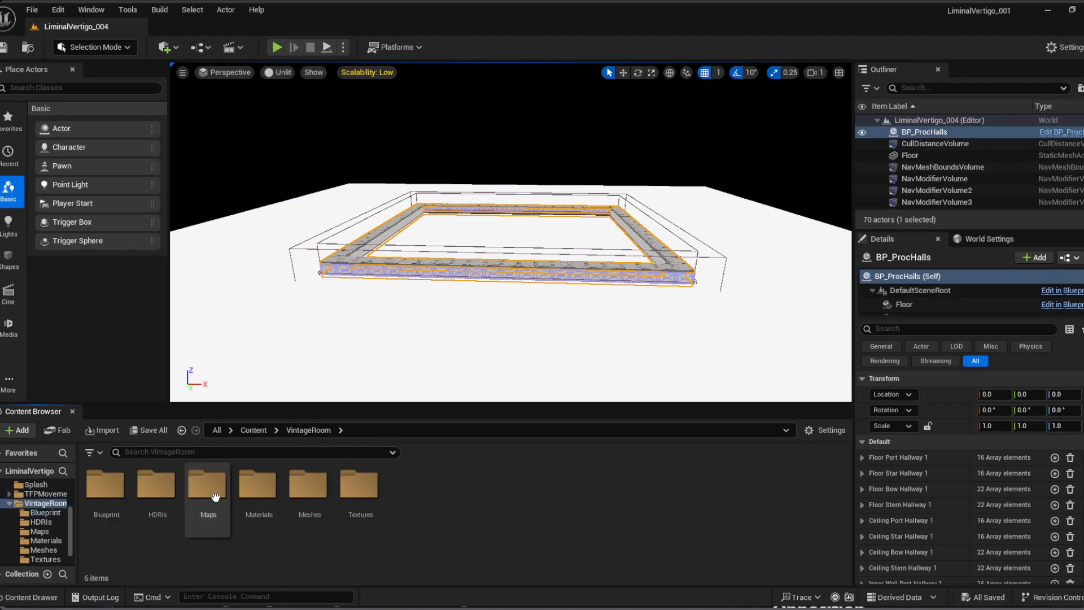
Step: Browse the VintageRoom Meshes folder to examine its furniture, props, and modular wall, ceiling and floor pieces
click(298, 510)
double_click(298, 509)
scroll(265, 506, down, 2)
scroll(264, 504, down, 10)
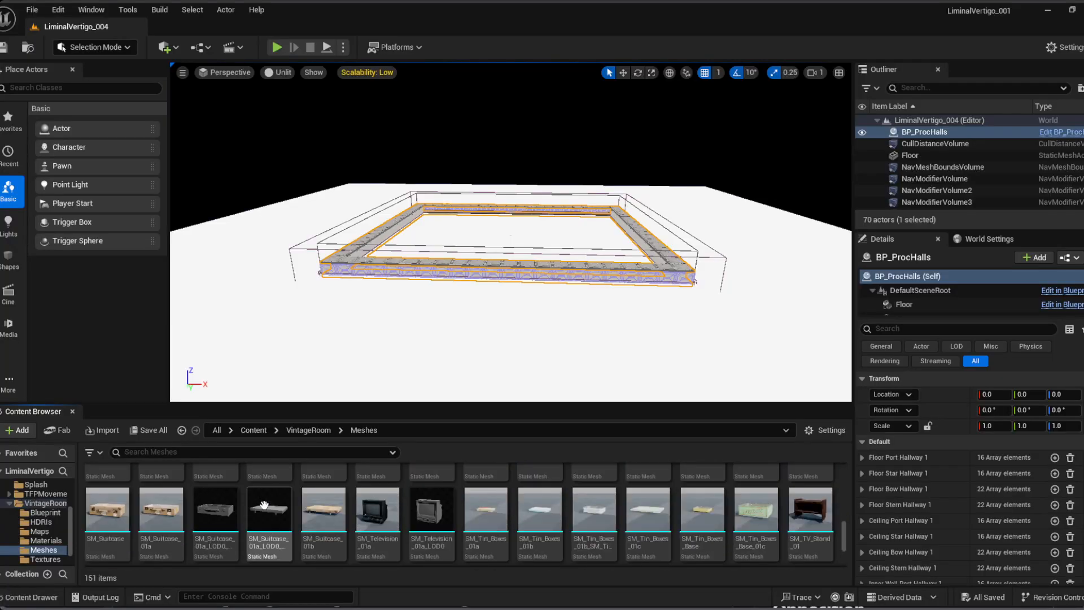
scroll(306, 538, down, 2)
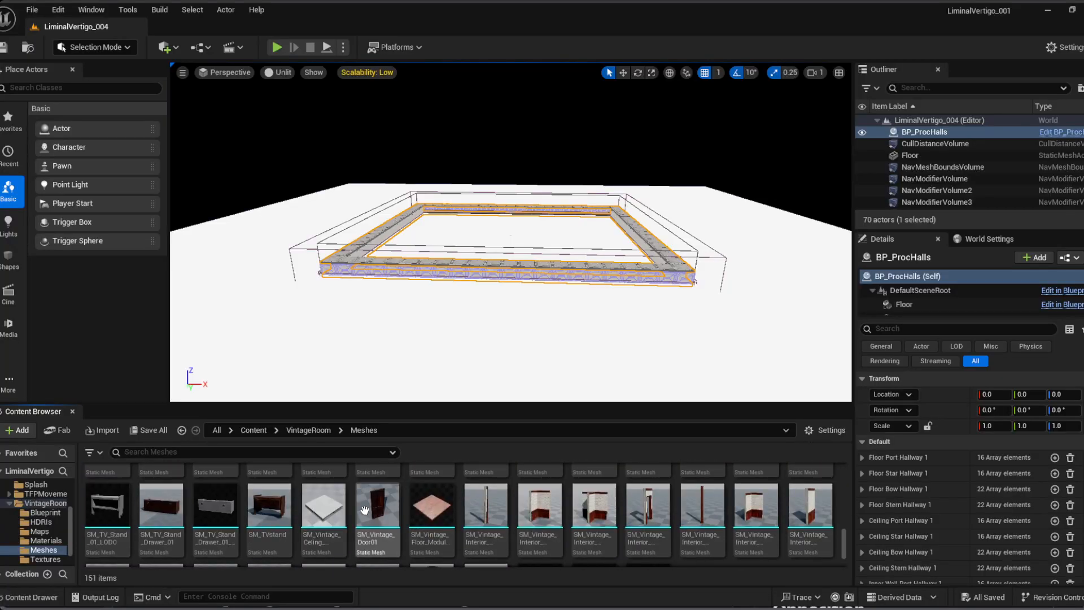
scroll(317, 515, up, 2)
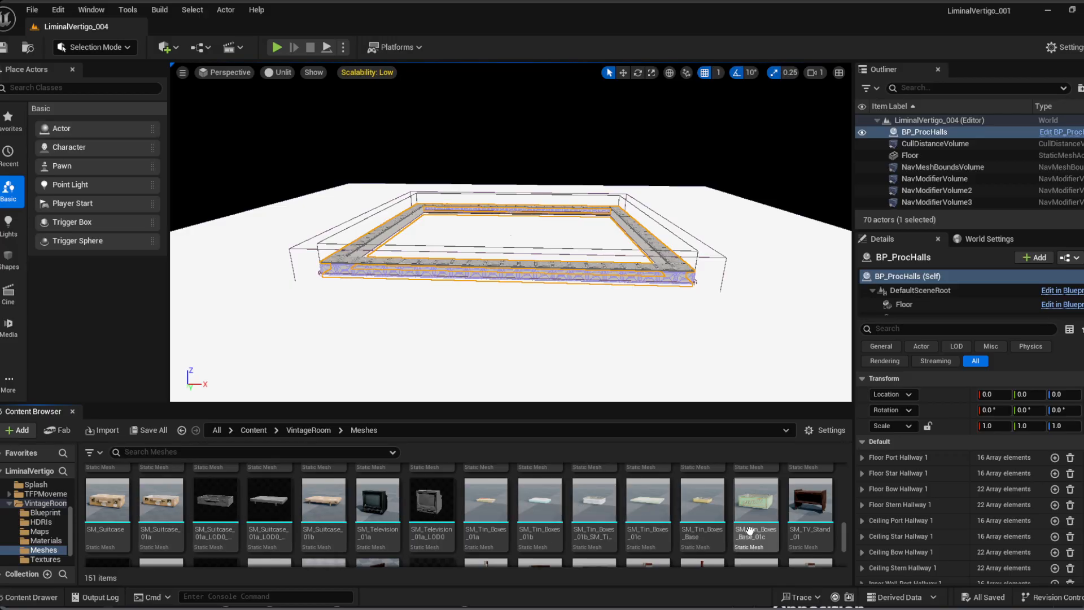
scroll(621, 530, down, 3)
scroll(518, 518, up, 10)
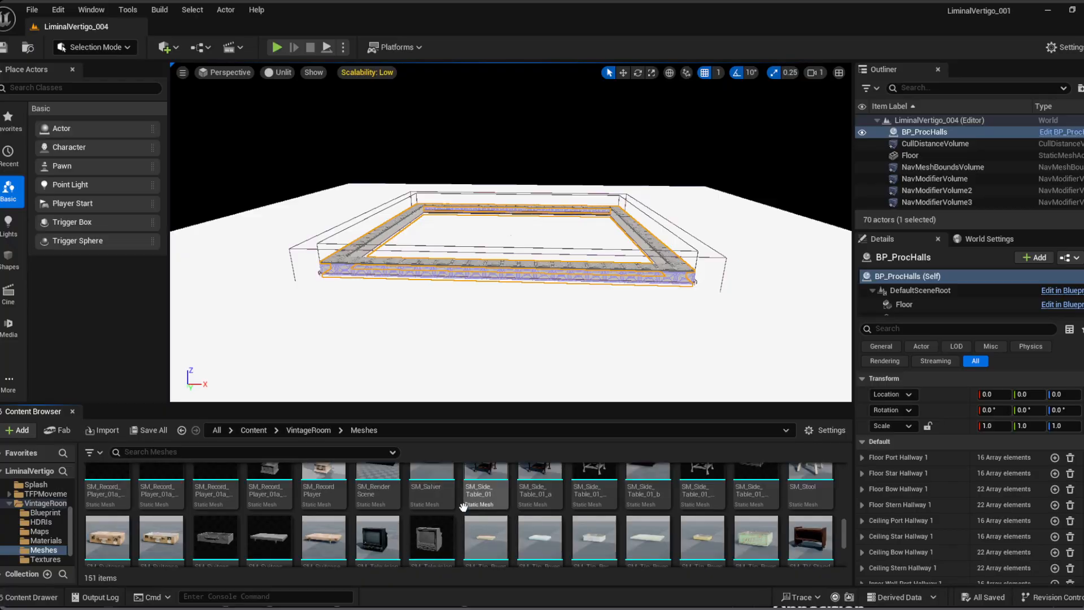
scroll(420, 496, up, 5)
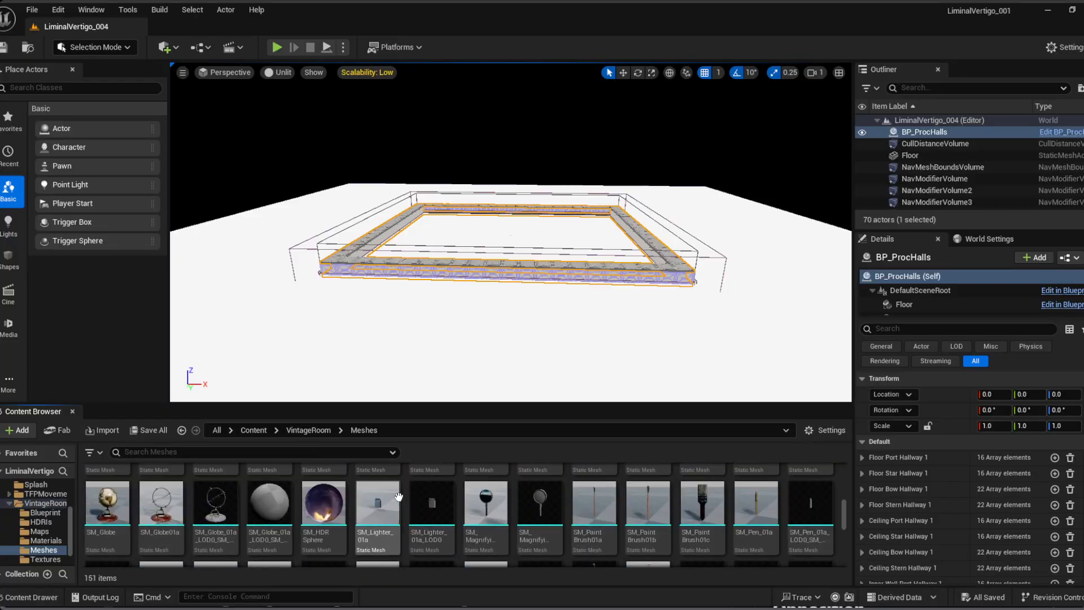
scroll(530, 508, up, 3)
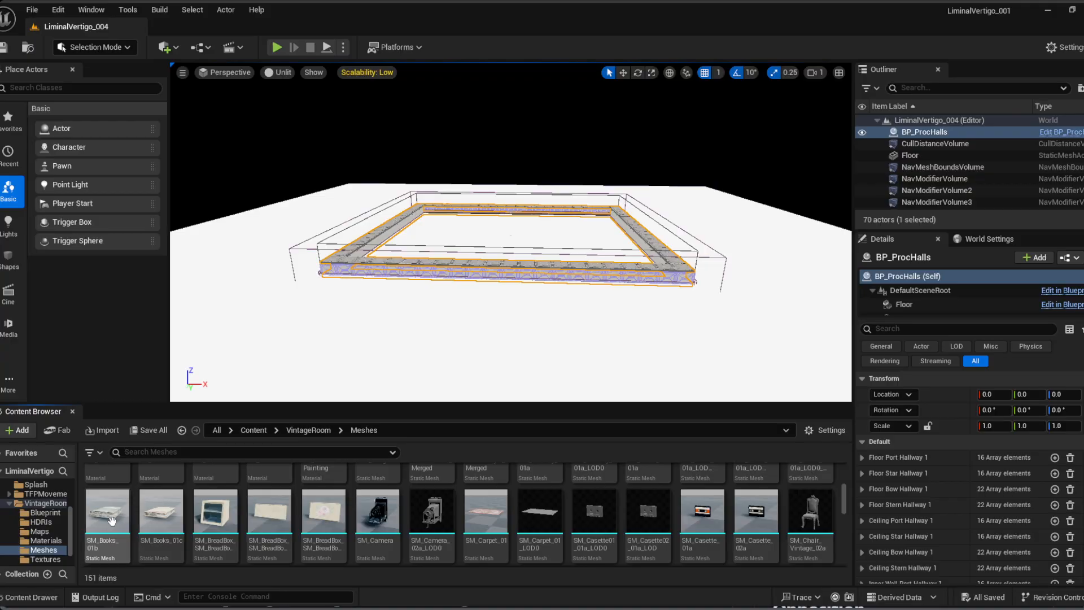
Step: Go through the whole VintageRoom Meshes folder again, from the desk and material instances to the vintage wall modules and merged furniture
scroll(365, 528, up, 3)
scroll(417, 503, up, 3)
scroll(303, 479, up, 3)
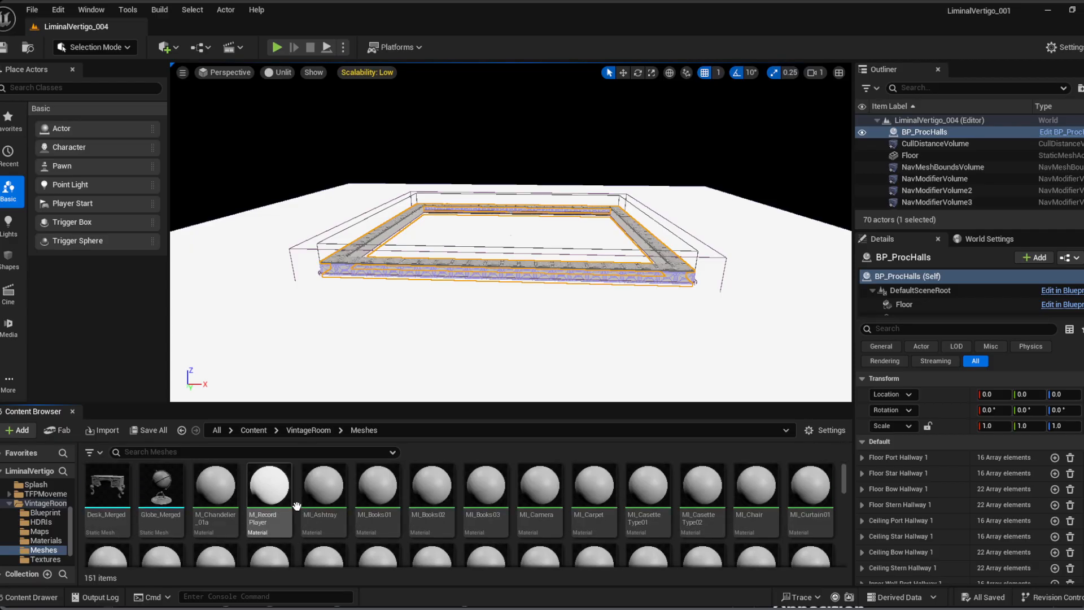
scroll(191, 505, down, 6)
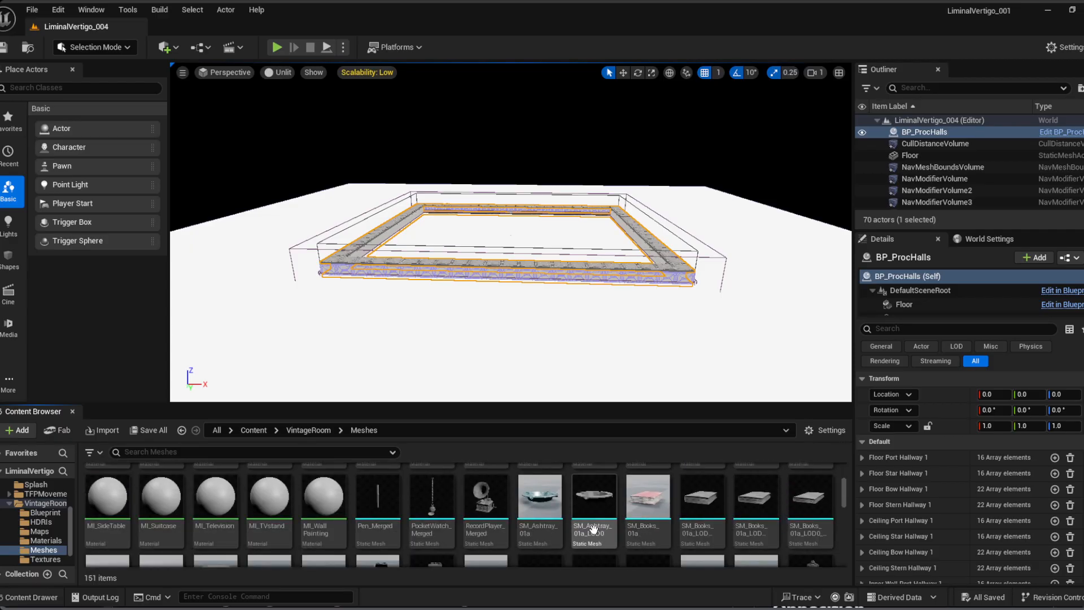
scroll(432, 508, down, 3)
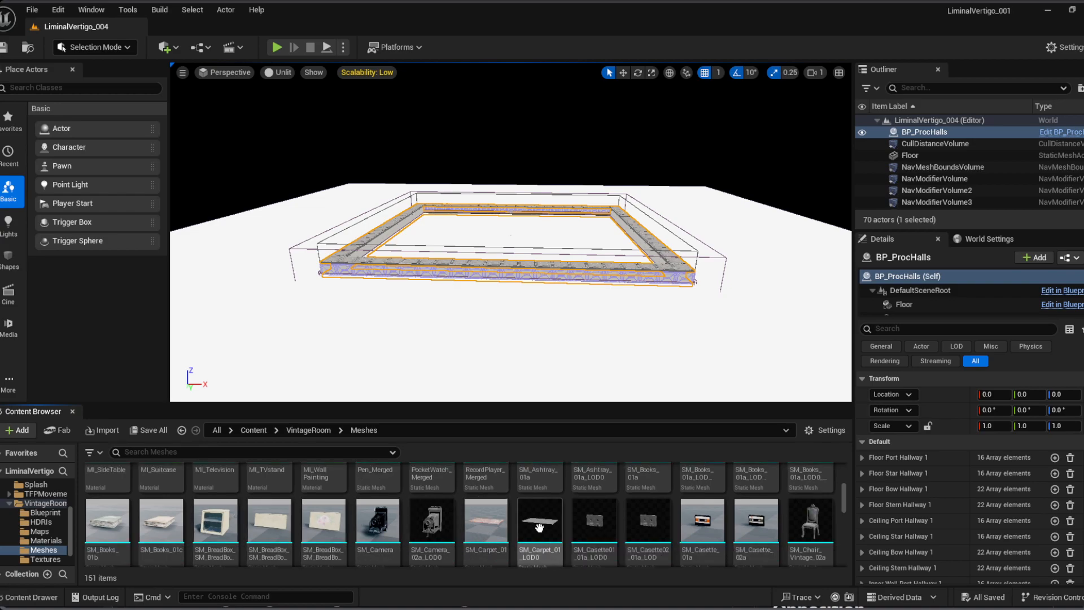
scroll(372, 526, down, 3)
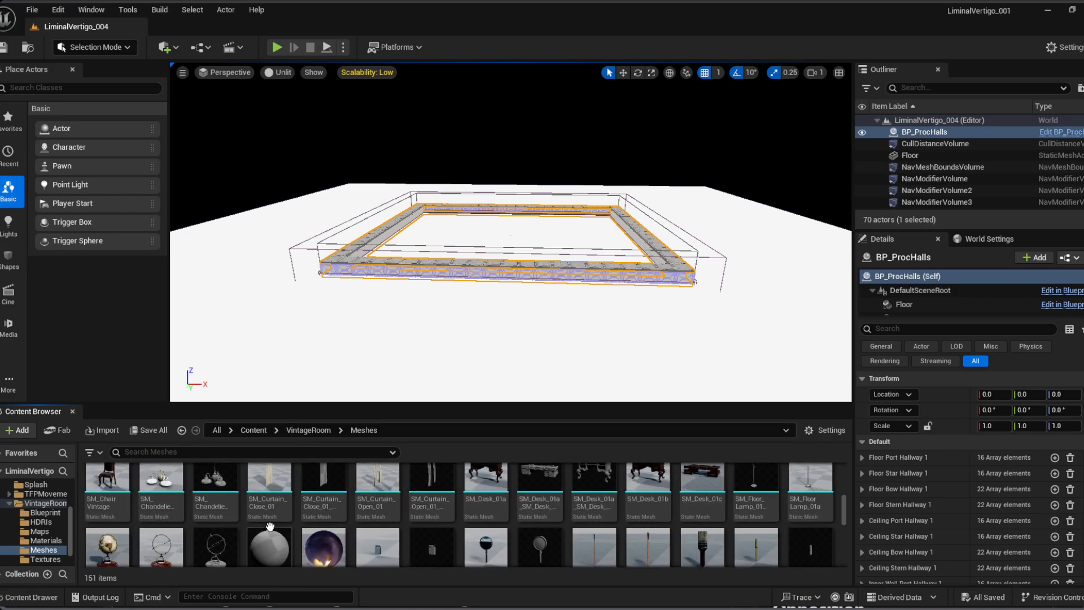
scroll(270, 527, down, 1)
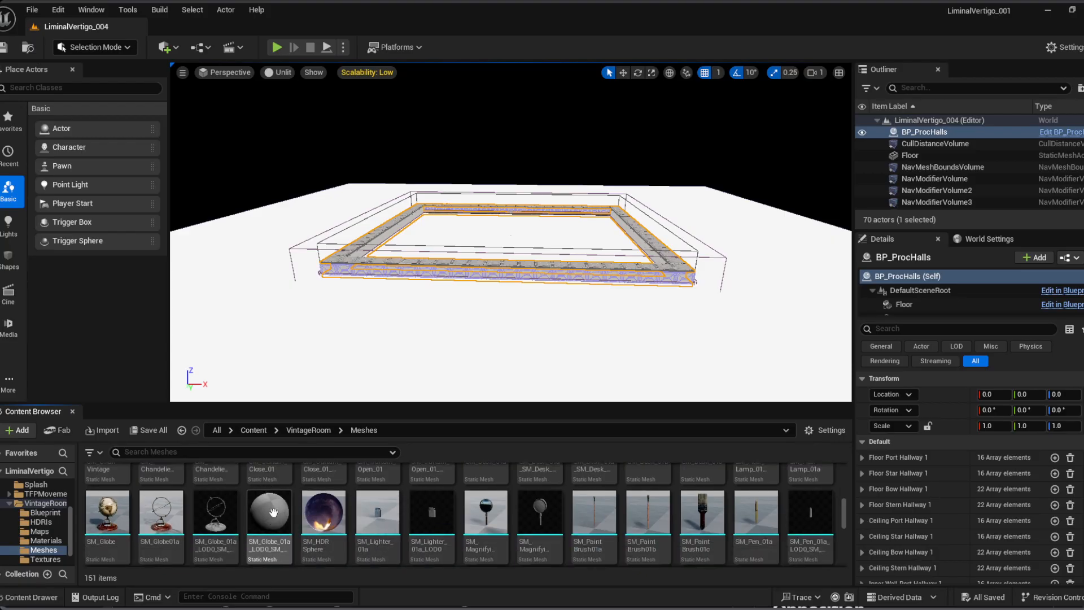
scroll(265, 500, down, 1)
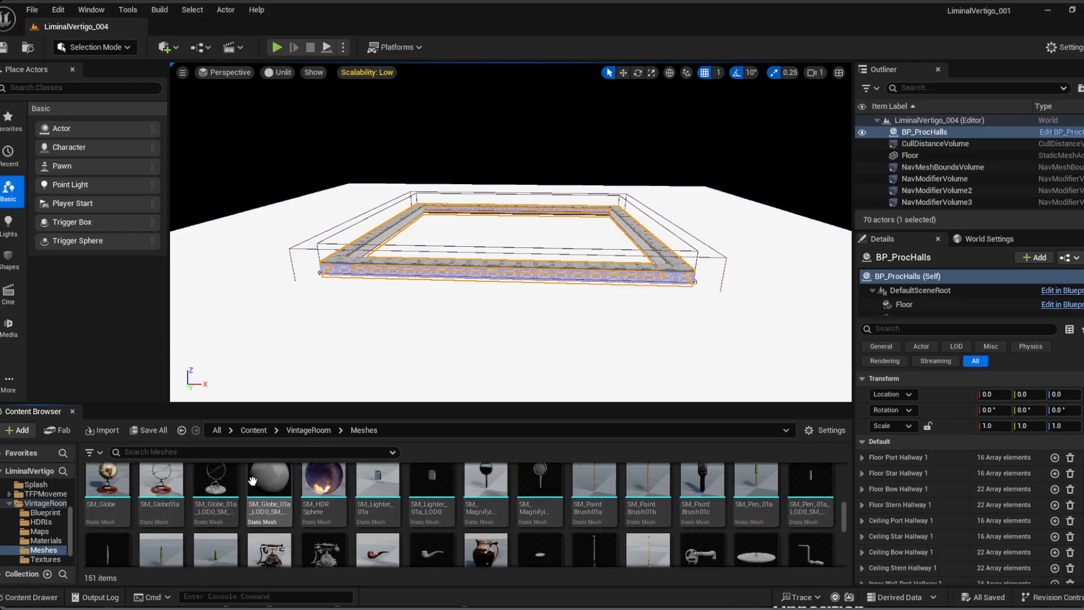
scroll(322, 497, down, 2)
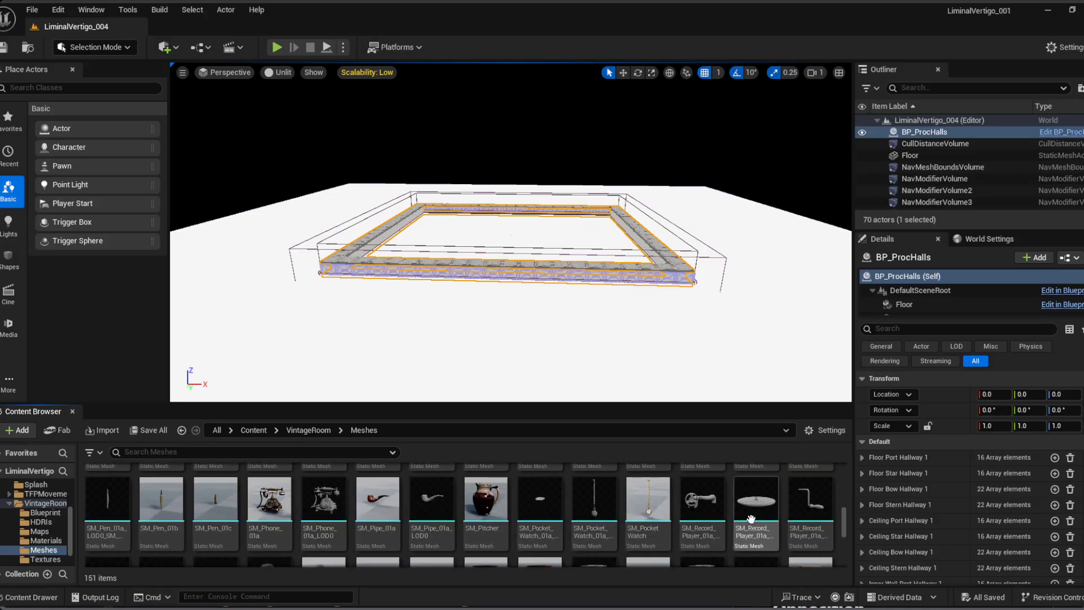
scroll(564, 518, down, 3)
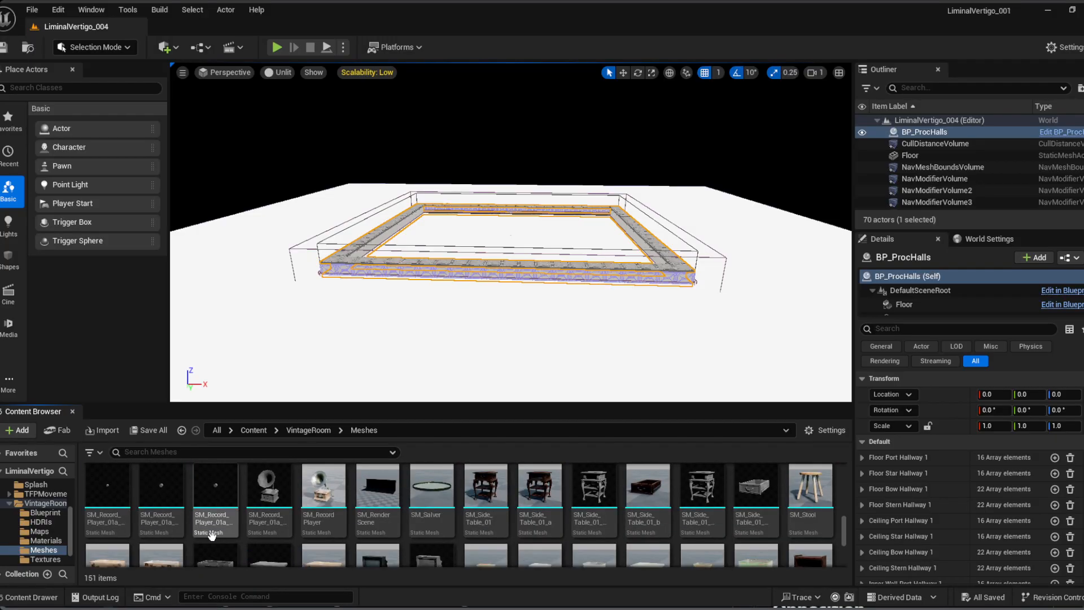
scroll(646, 522, down, 1)
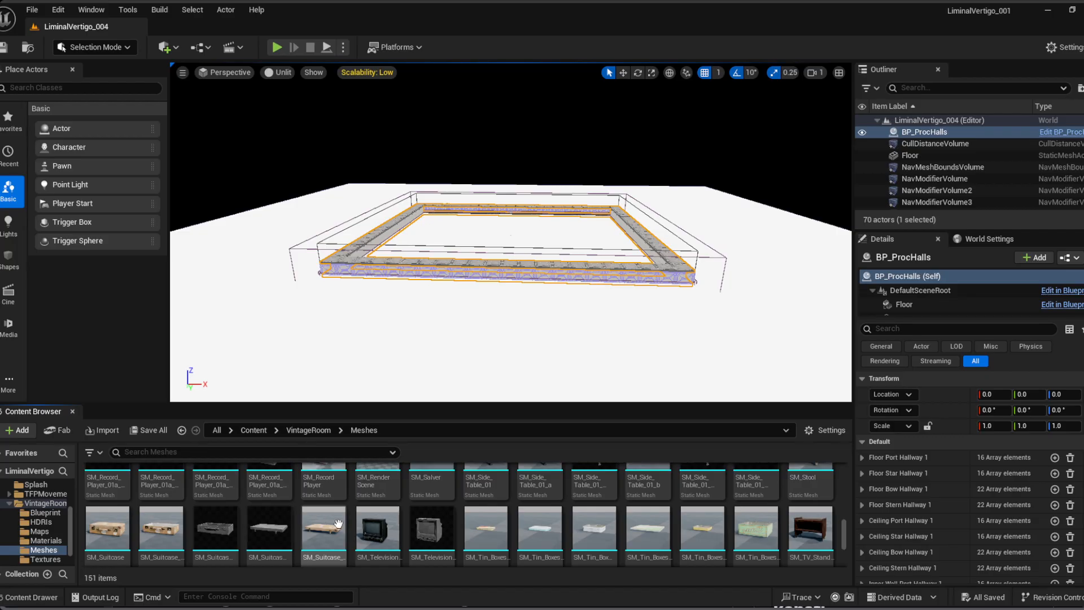
scroll(338, 524, down, 1)
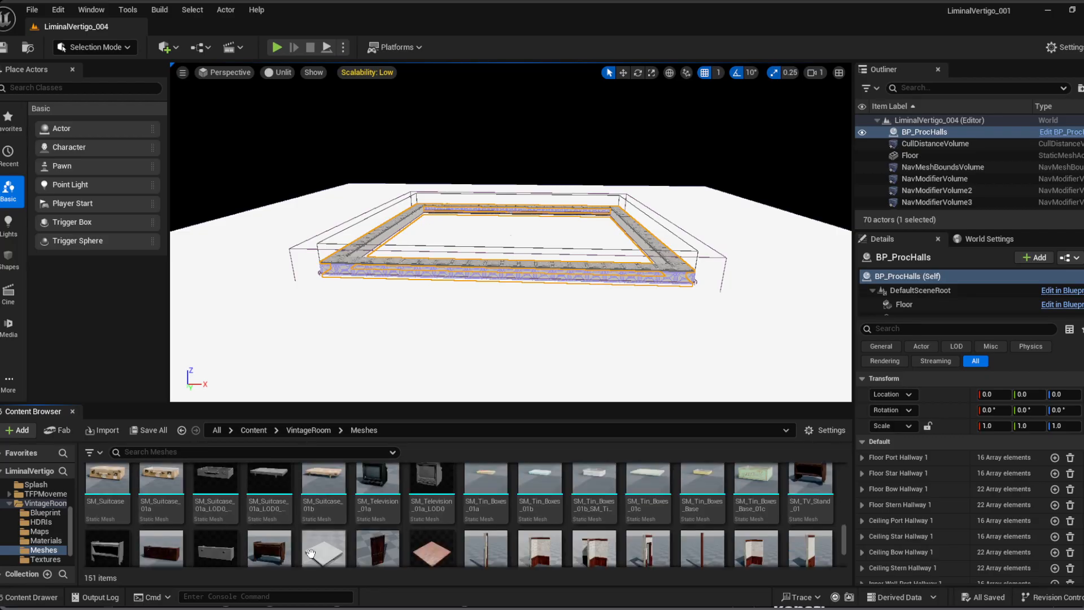
scroll(311, 553, down, 2)
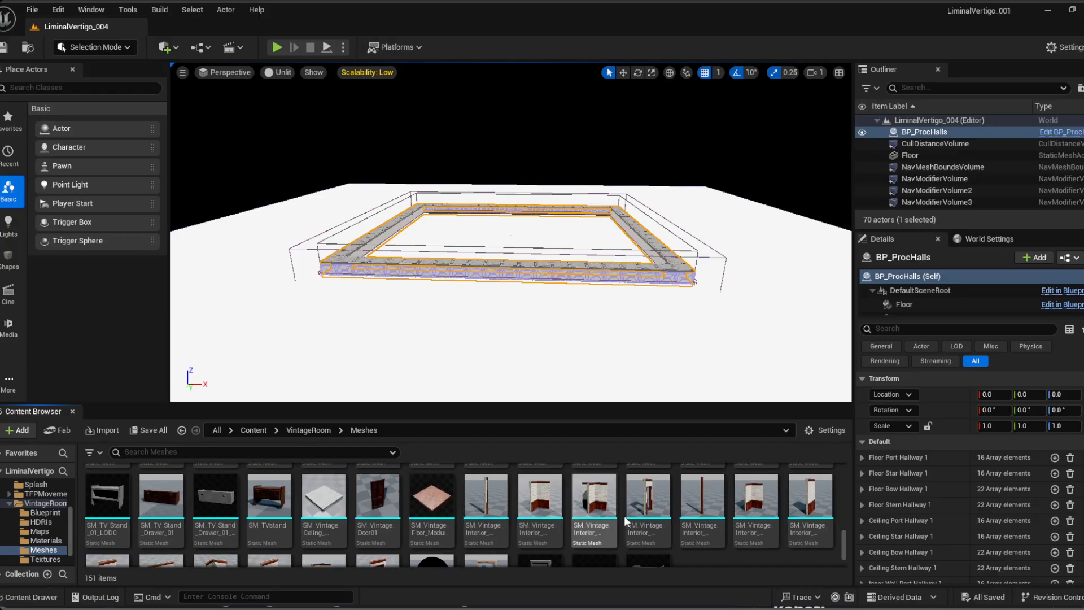
scroll(471, 537, down, 2)
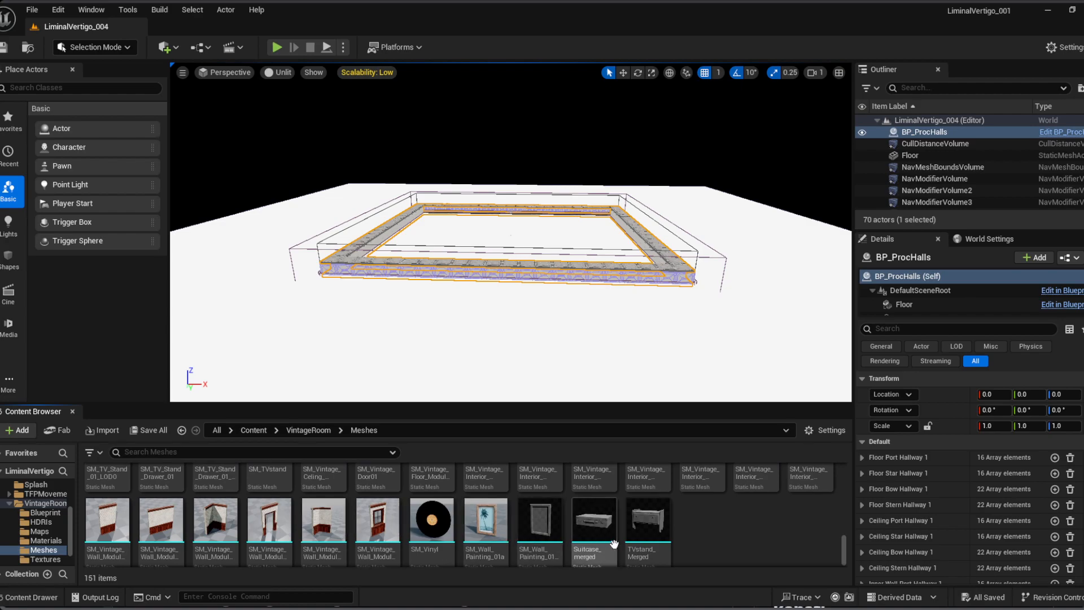
scroll(432, 523, down, 1)
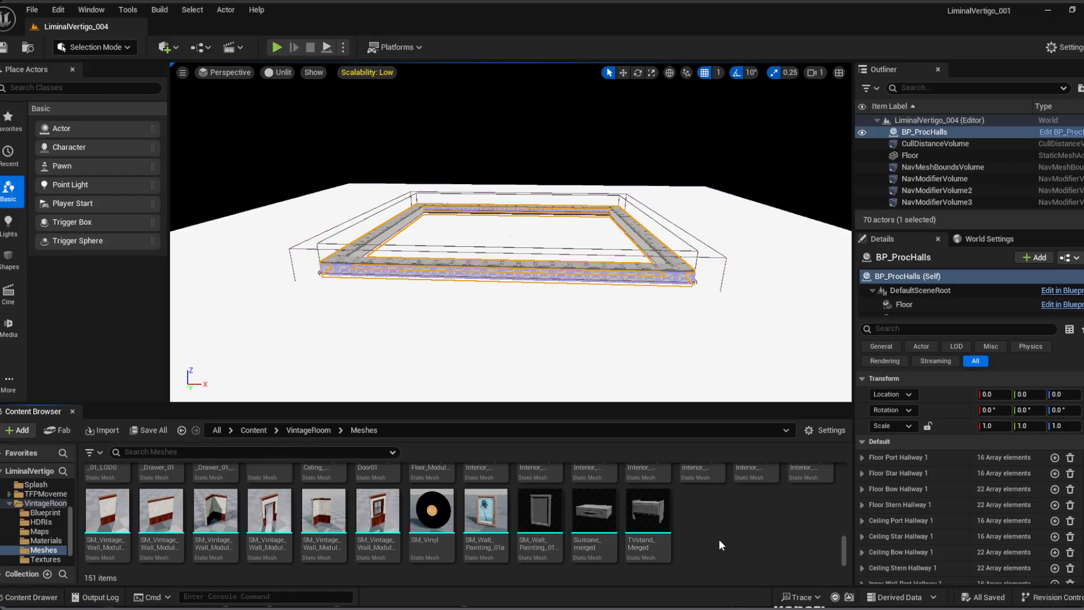
Step: Search the VintageRoom Meshes folder for "floor" and clear the search again
click(288, 452)
text(floor)
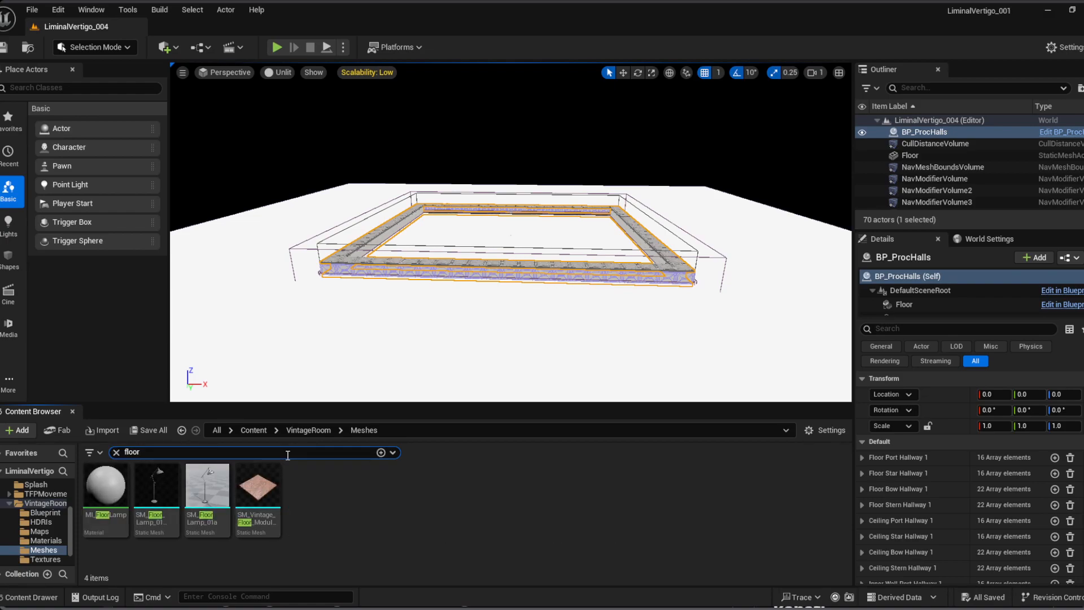
key(BackSpace)
key(BackSpace)
key(BackSpace)
key(BackSpace)
key(BackSpace)
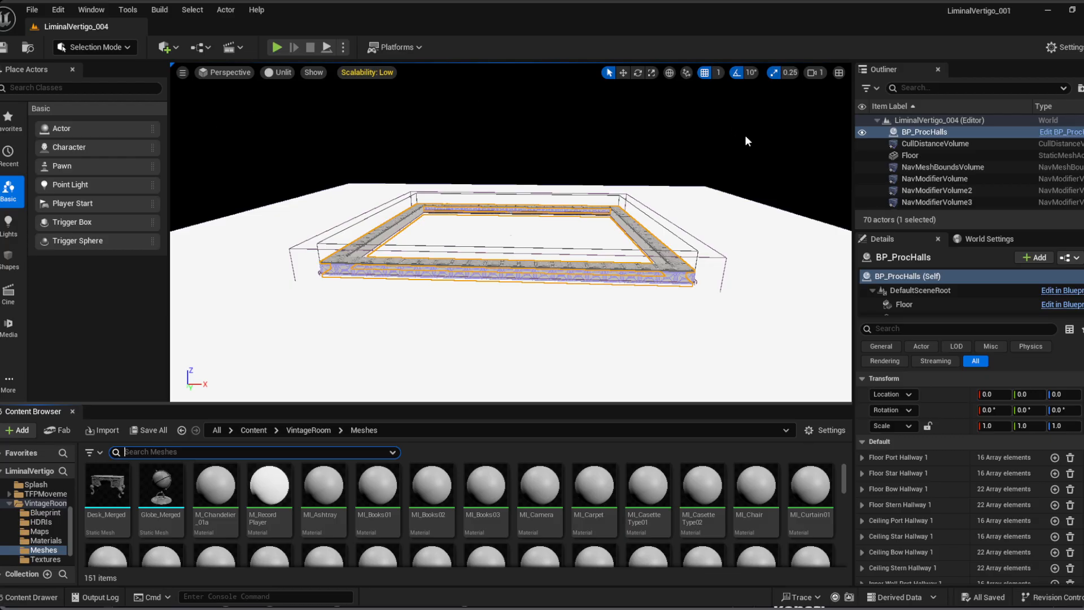
click(288, 560)
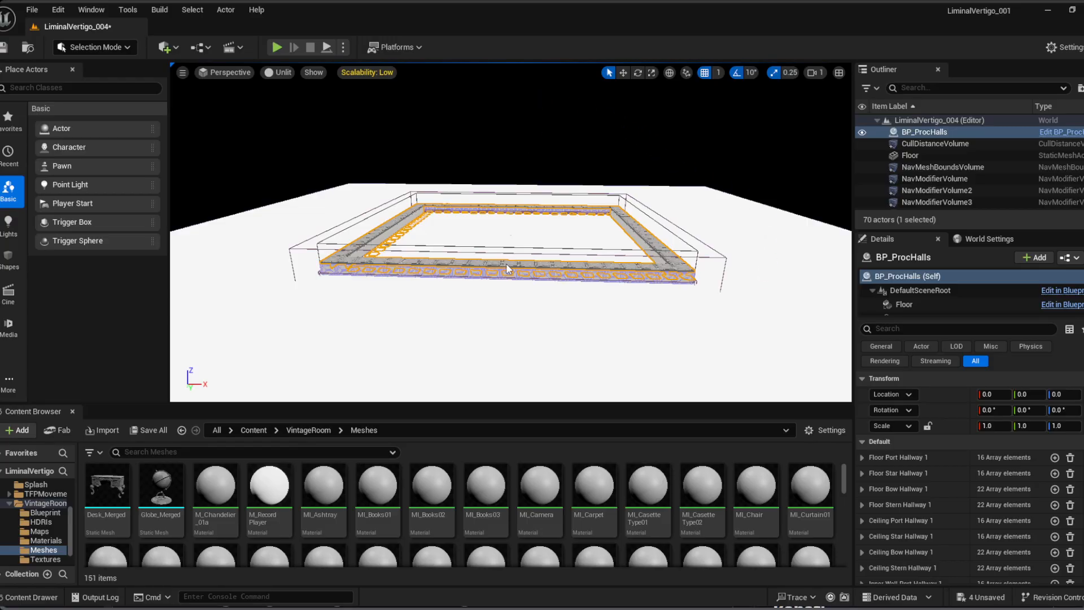
Step: Play-test the level in the viewport, check the hallway with the flashlight on and off, and stop the session
key(alt+p)
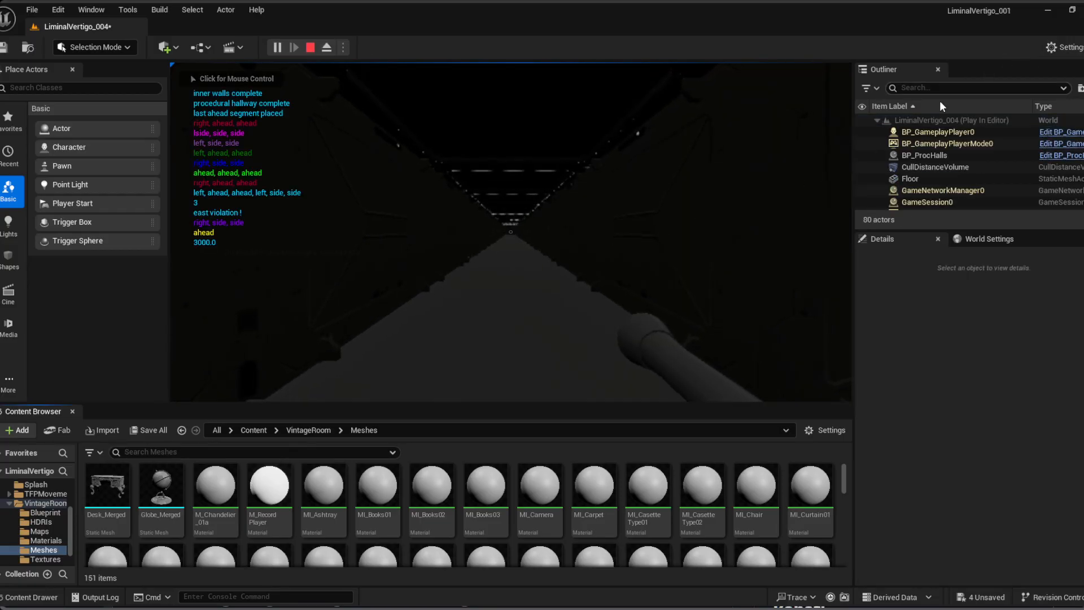
click(510, 318)
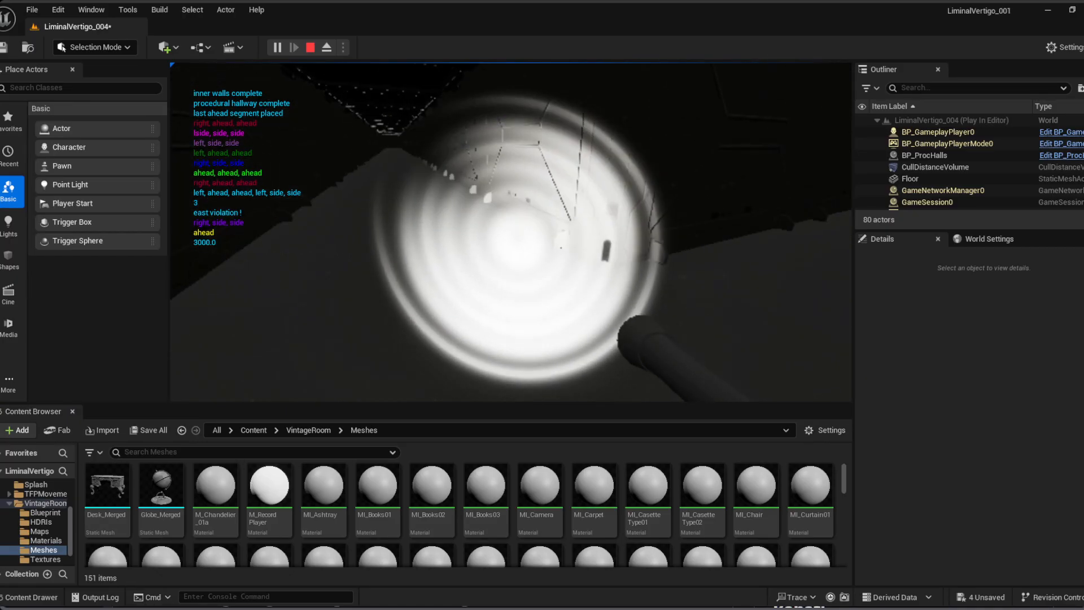
key(f)
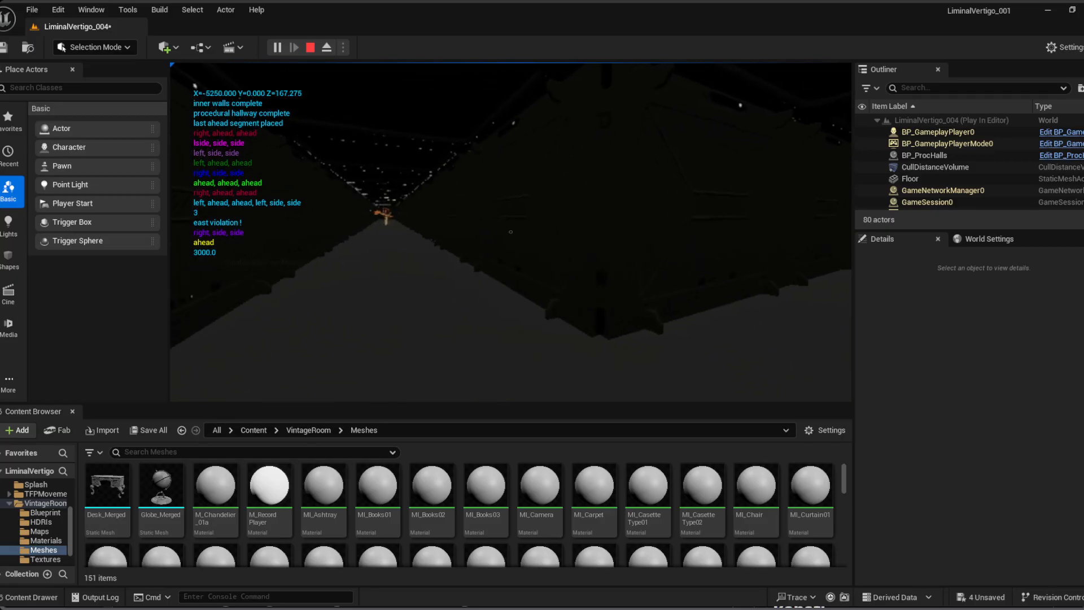
key(f)
key(Escape)
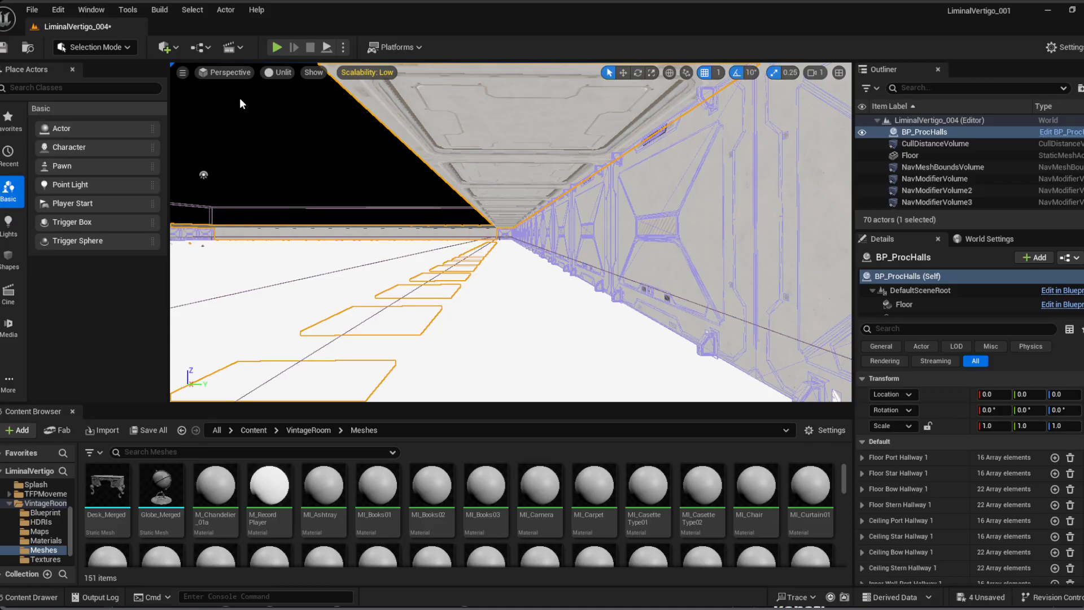
Step: Select the Floor plane, examine the ground beside the hallway wall from outside, and undo the last hallway floor change
click(298, 147)
right_drag(446, 225, 187, 254)
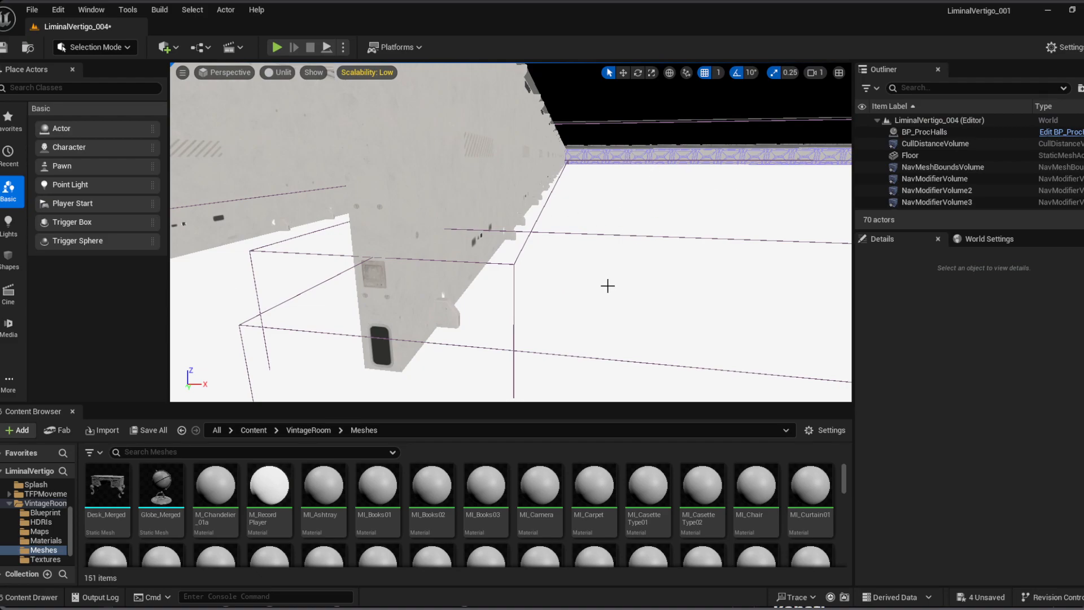
click(910, 155)
mouse_move(604, 258)
right_down()
mouse_move(502, 264)
mouse_move(545, 204)
mouse_move(584, 208)
mouse_move(586, 290)
mouse_move(509, 297)
mouse_move(604, 260)
right_up()
key(s)
key(q)
key(e)
right_drag(578, 313, 630, 308)
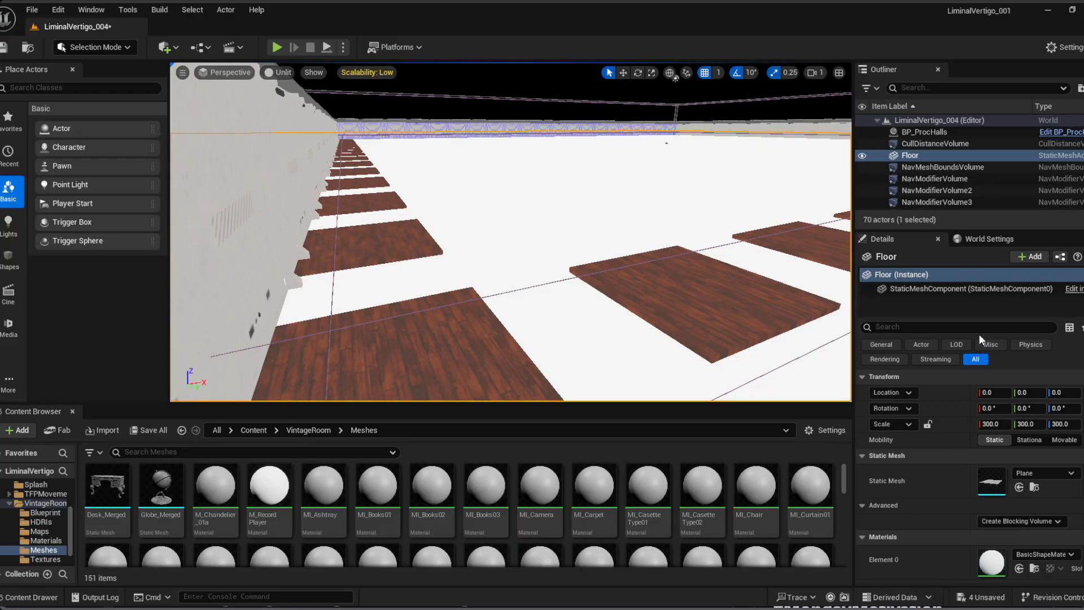
key(ctrl+z)
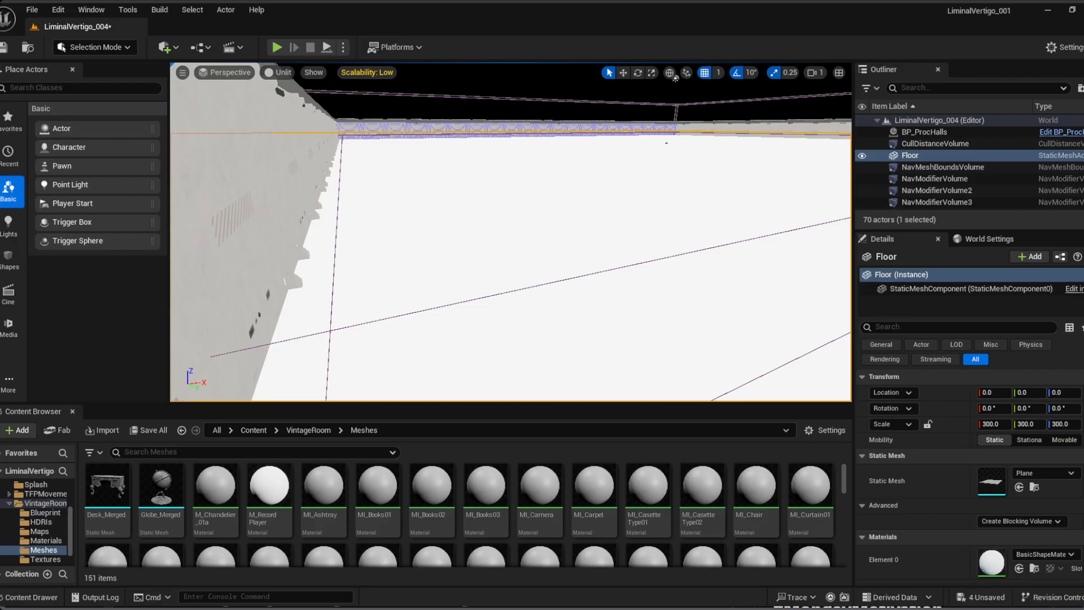
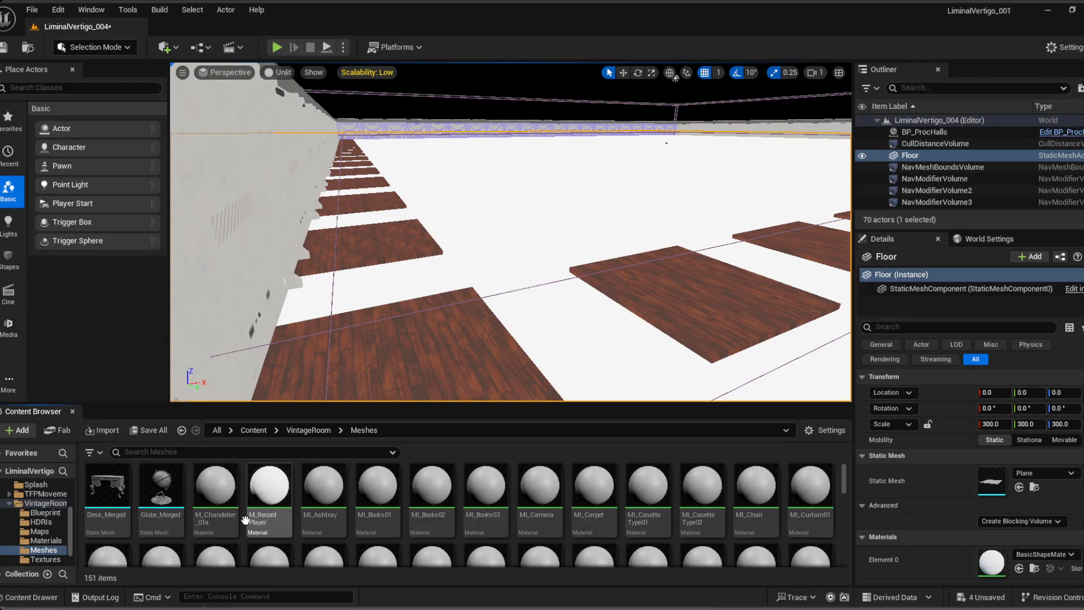
Step: Search the VintageRoom Meshes folder for "wall"
click(359, 452)
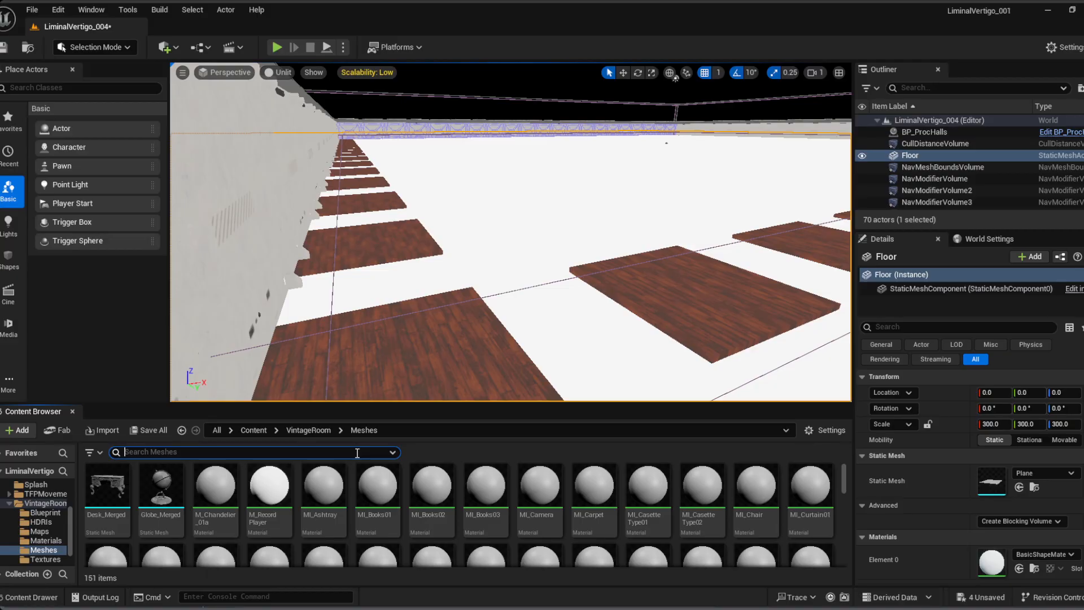
text(wll)
key(BackSpace)
key(BackSpace)
text(all)
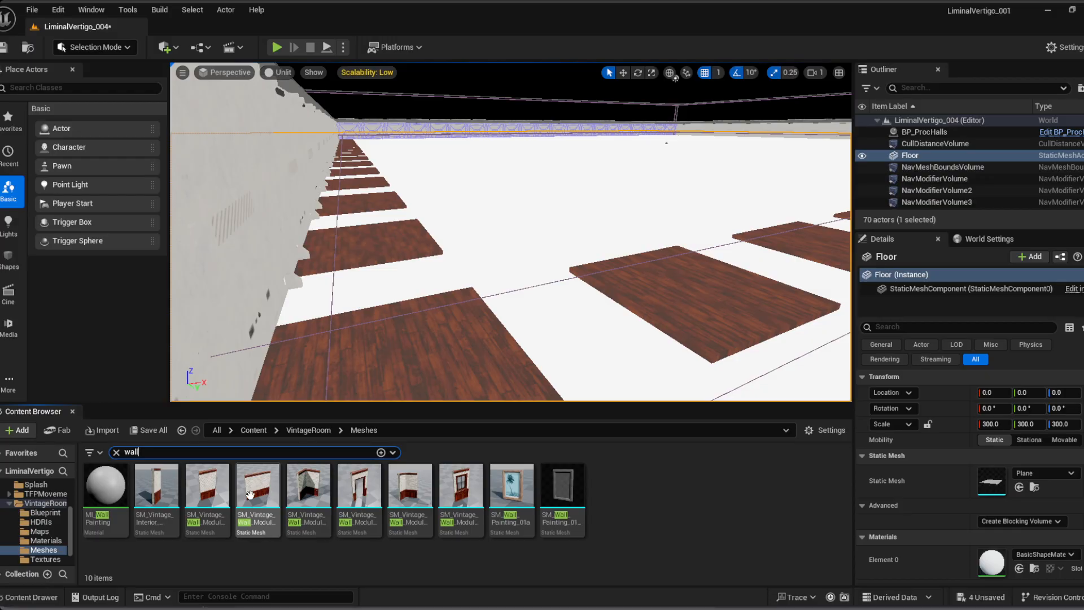
Step: Select the vintage interior wall piece and the first two modular wall meshes in turn, ending on the wider plain wall, and save the level
click(163, 495)
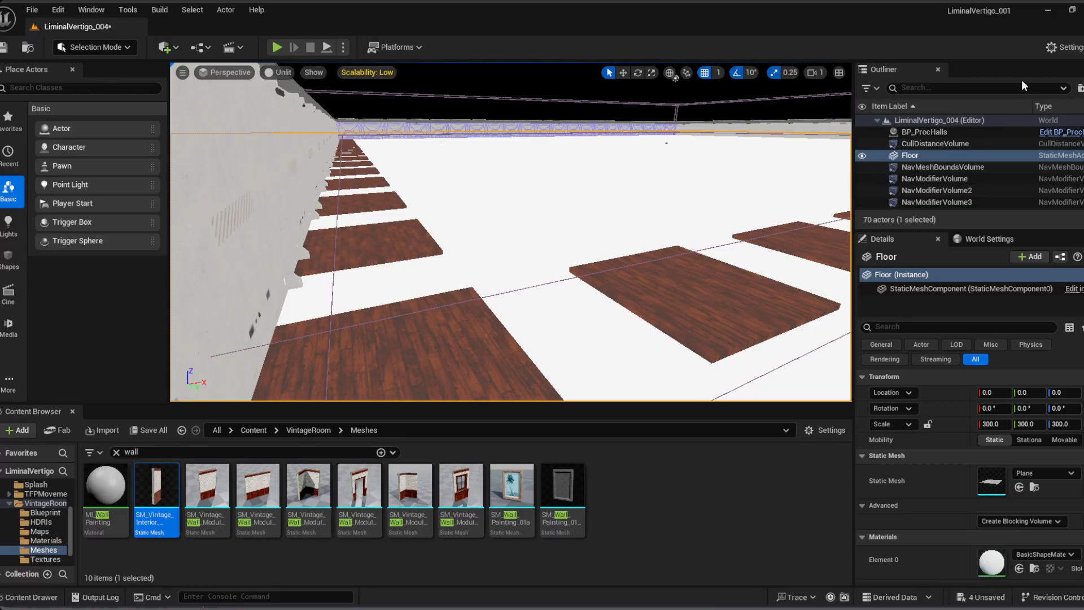
click(215, 501)
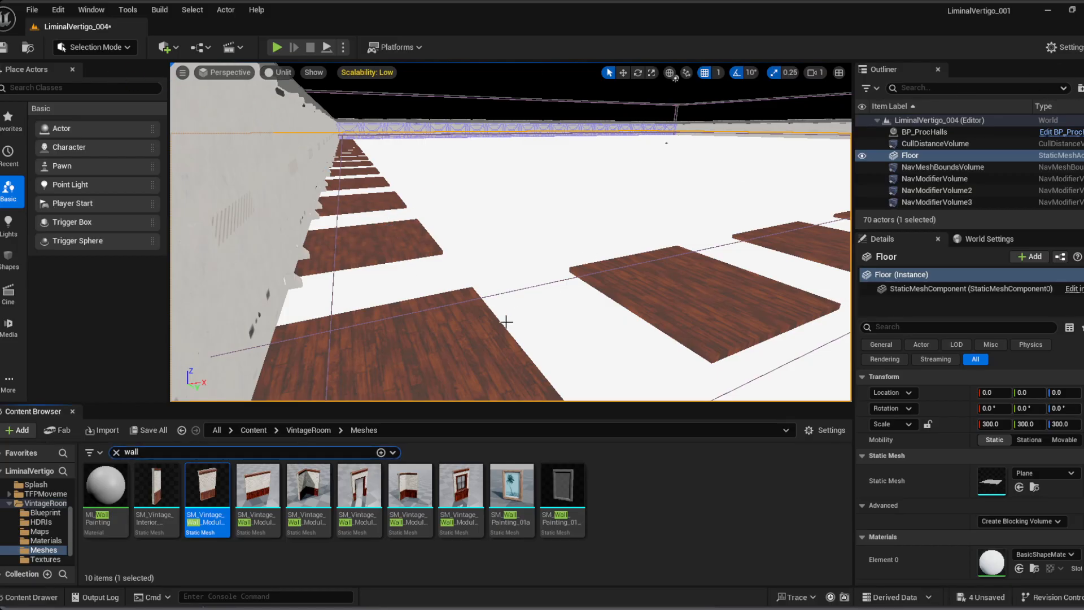
click(264, 492)
right_drag(436, 287, 435, 287)
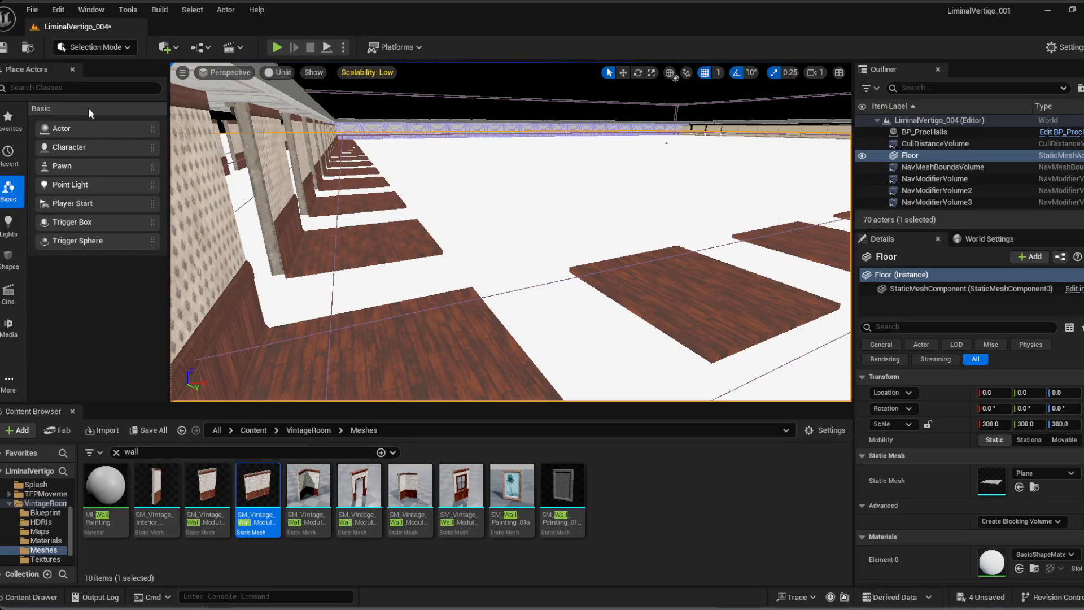
key(ctrl+s)
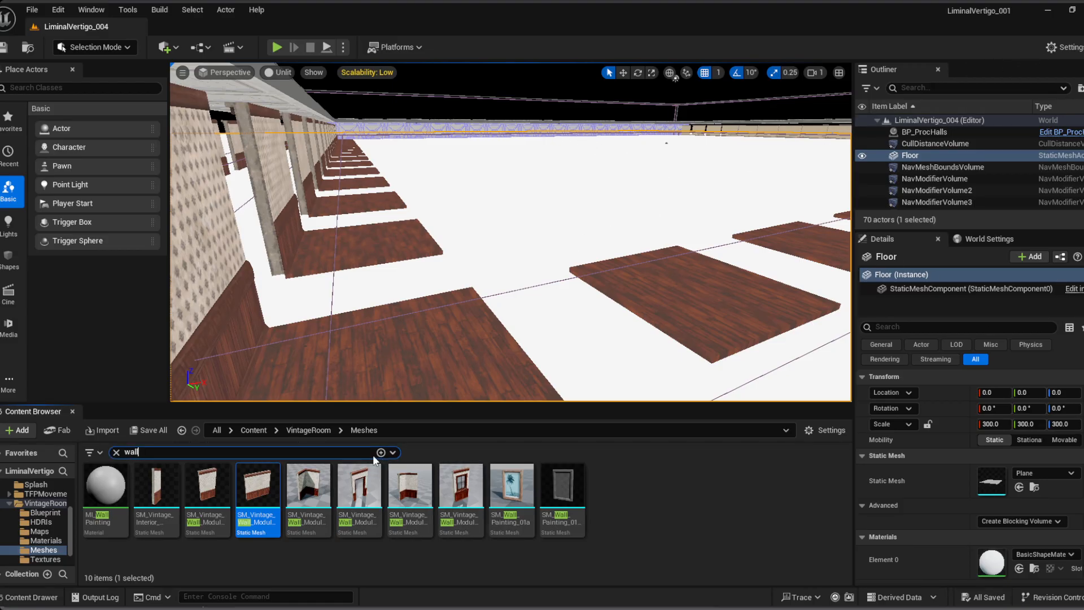
Step: Search the VintageRoom Meshes folder for "ceiling" and clear the search again
click(386, 430)
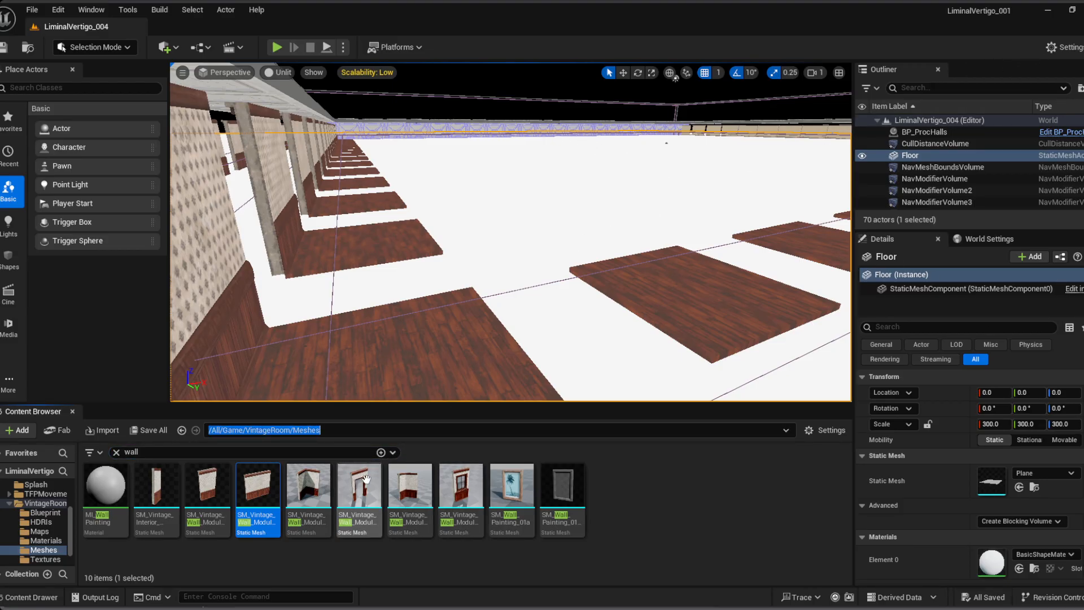
click(120, 454)
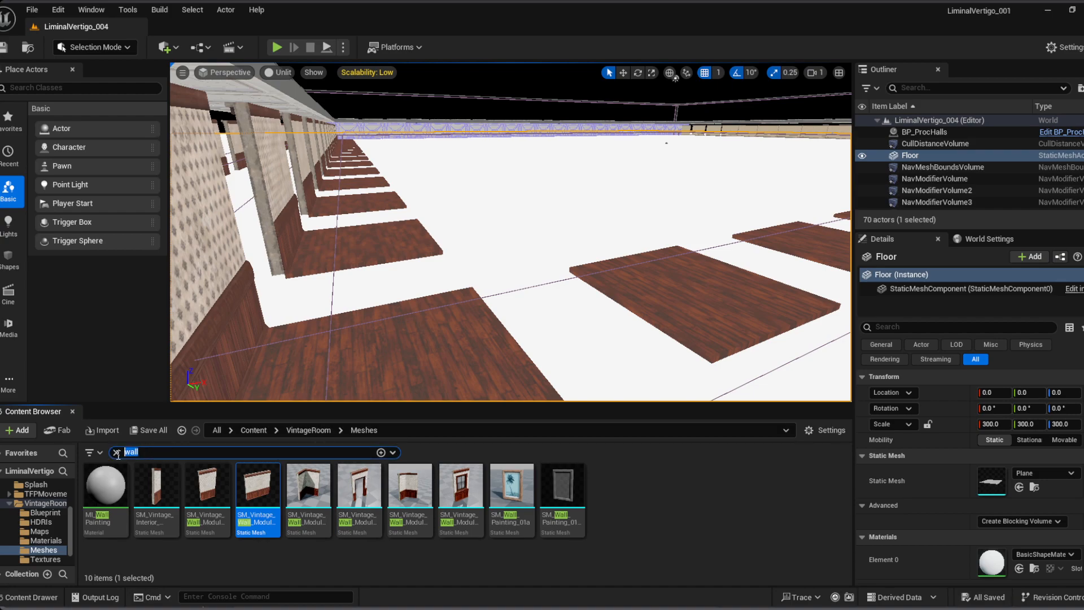
text(ceiling)
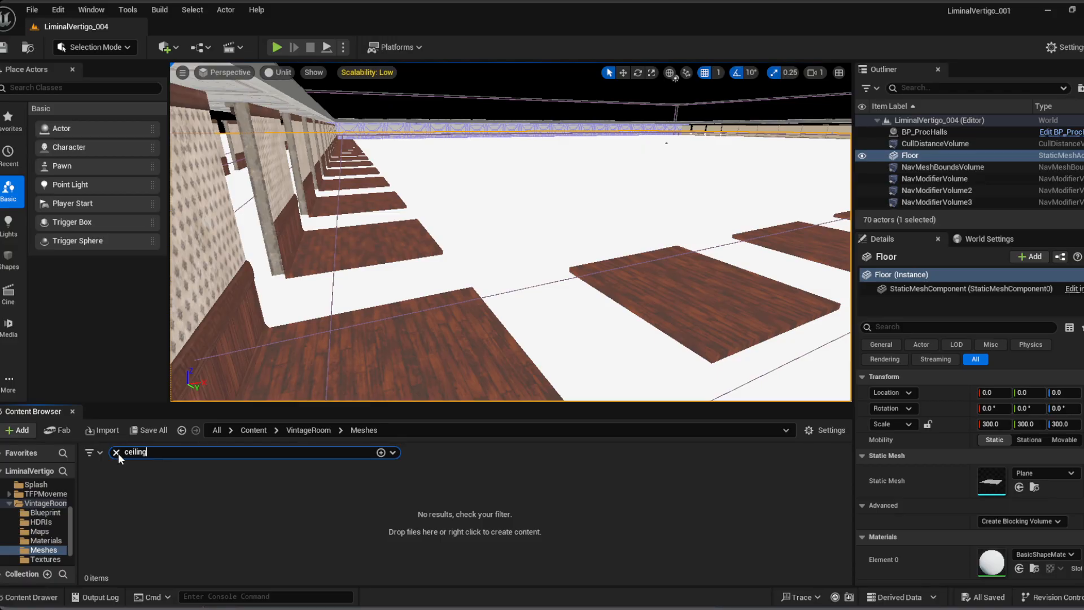
click(116, 453)
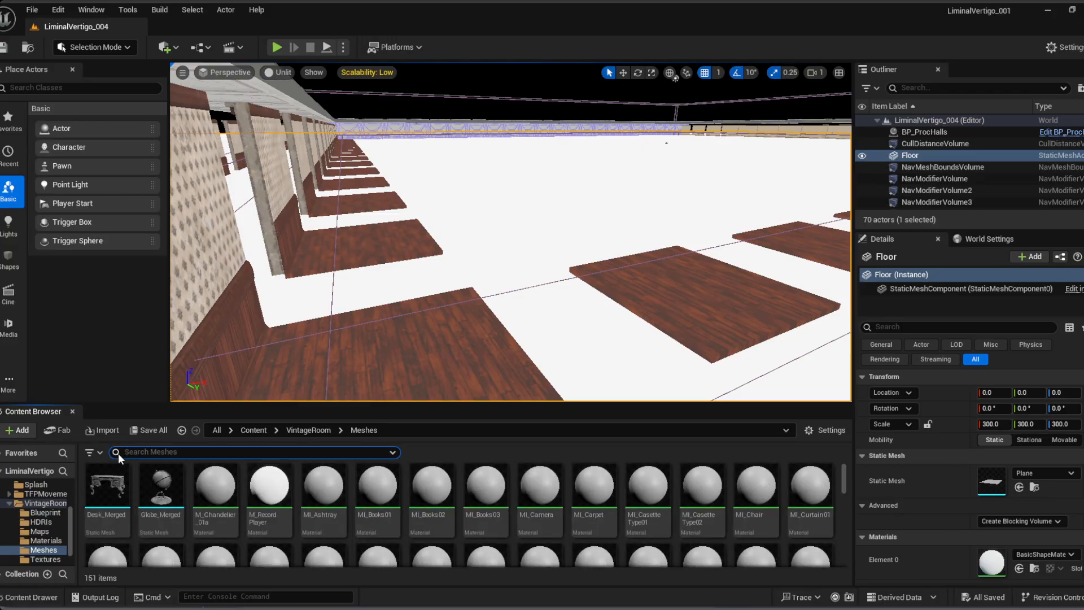
Step: Look through the complete VintageRoom Meshes folder for a ceiling piece among the static meshes
scroll(282, 503, down, 2)
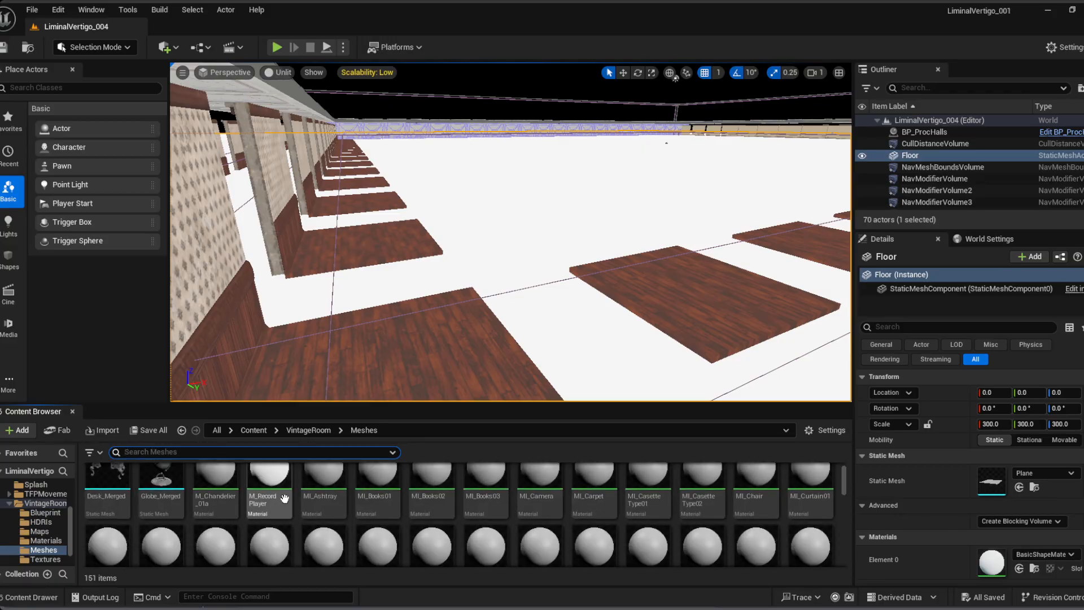
scroll(293, 513, down, 2)
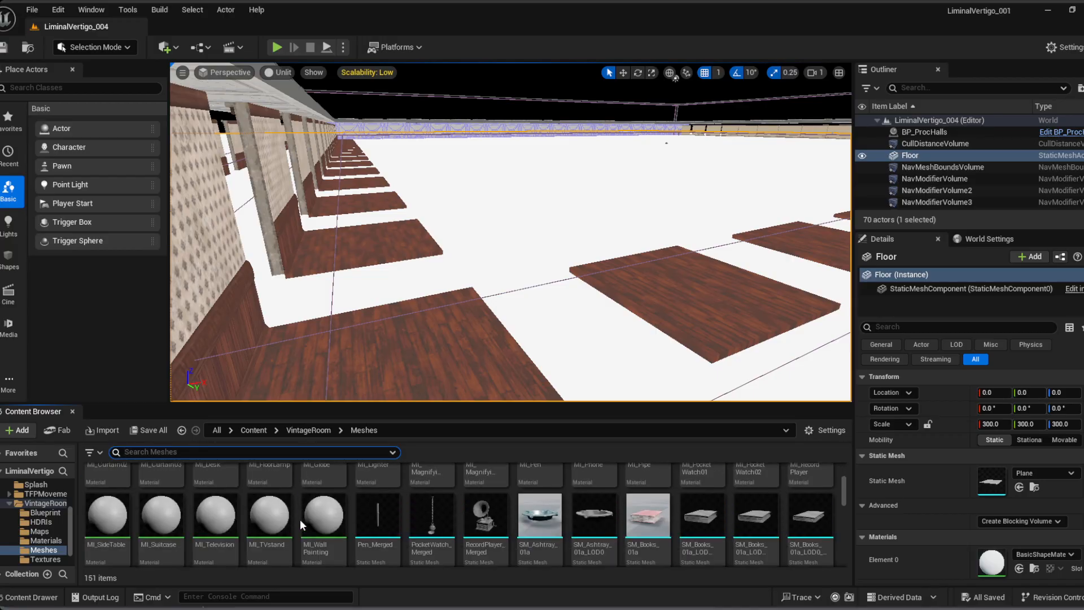
scroll(299, 521, down, 2)
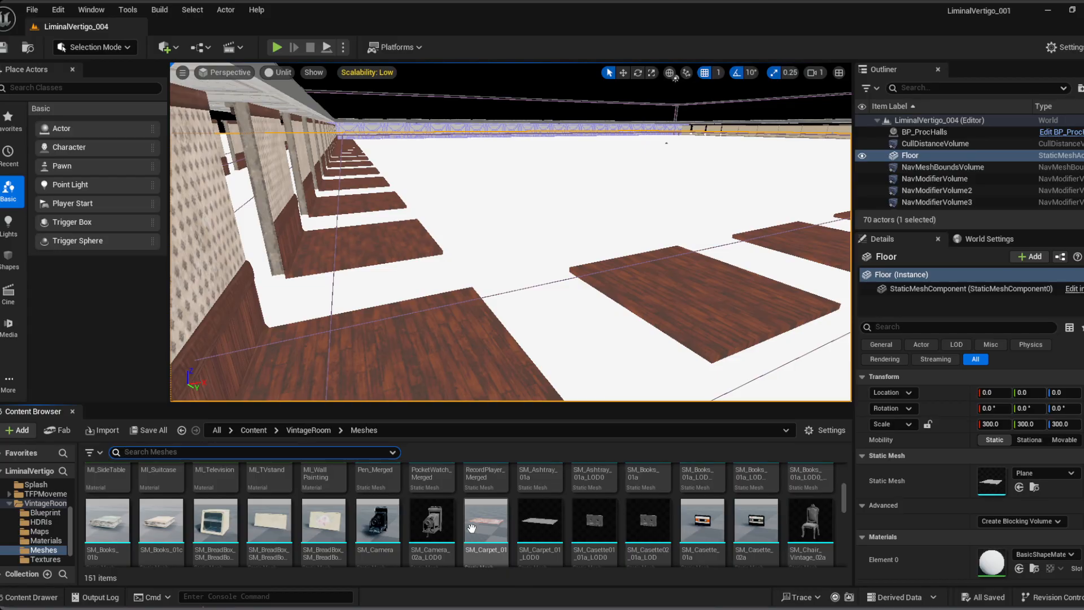
click(269, 520)
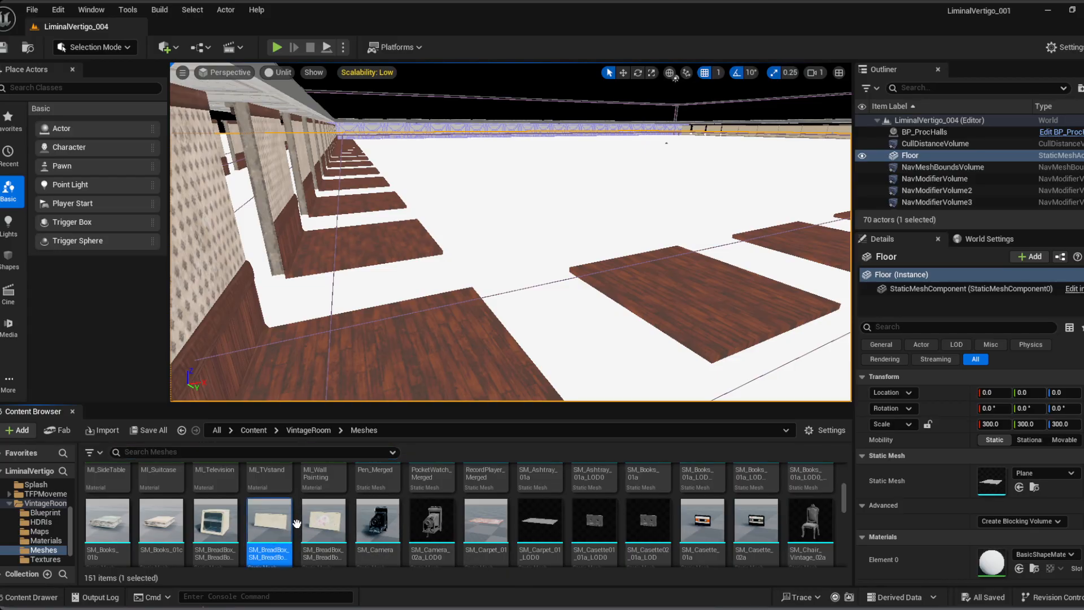
scroll(548, 525, down, 2)
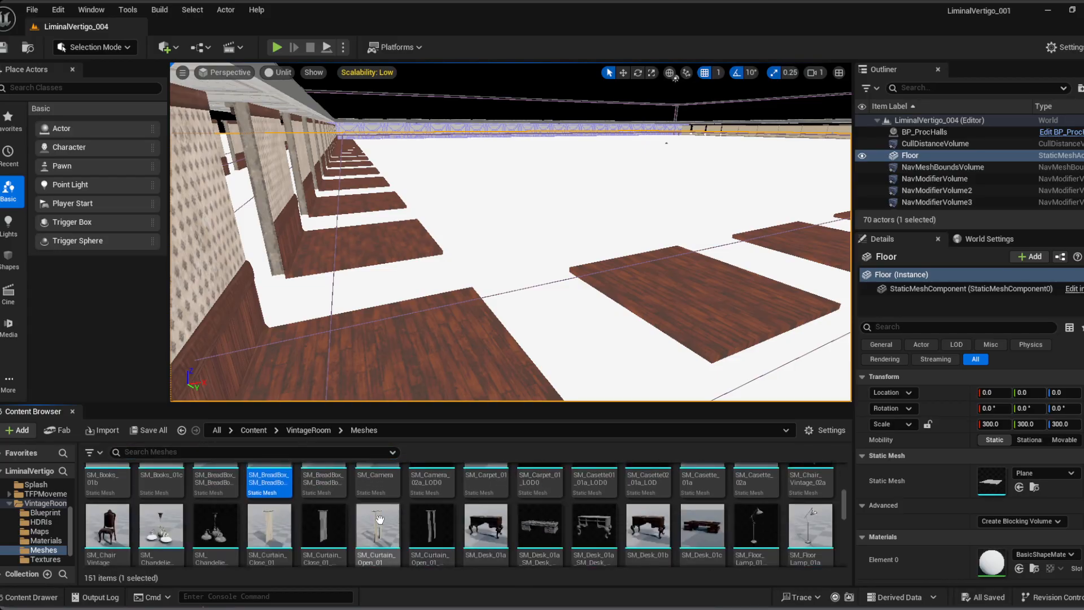
scroll(670, 522, down, 5)
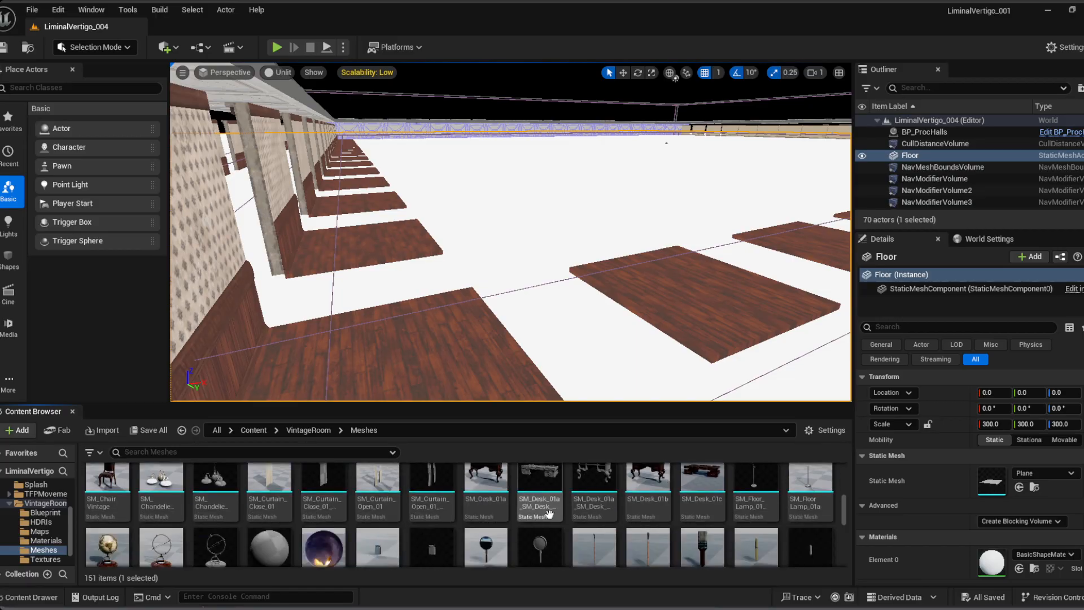
scroll(648, 523, down, 6)
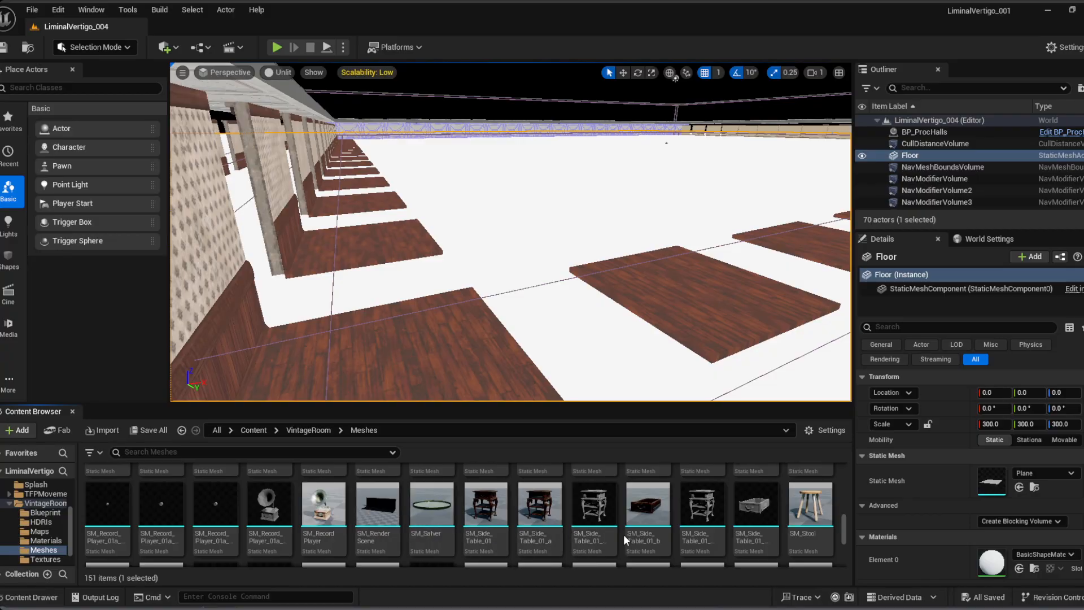
scroll(625, 534, down, 1)
click(118, 539)
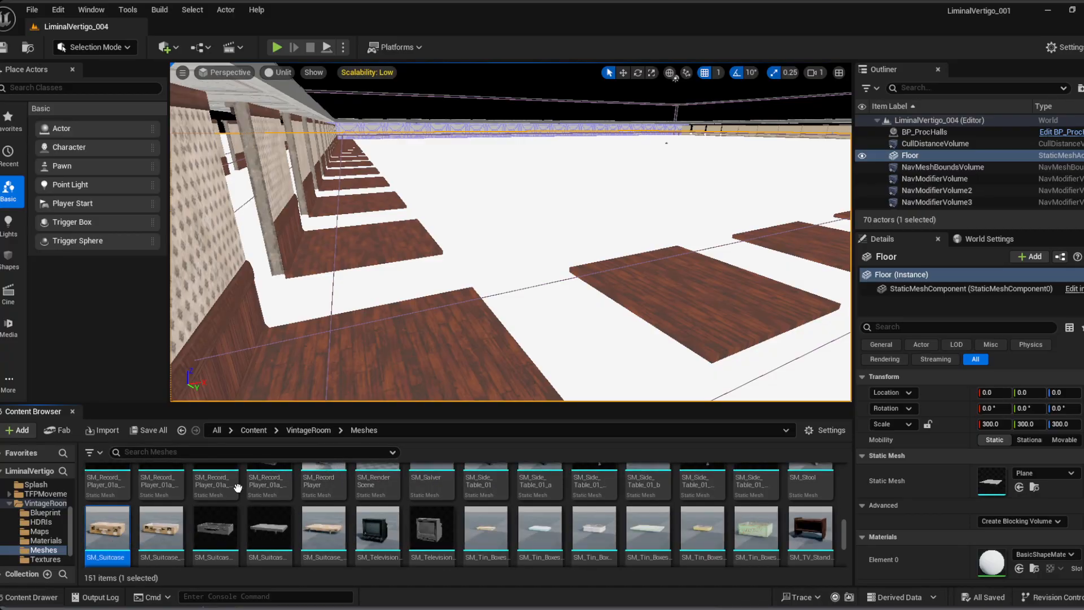
click(228, 530)
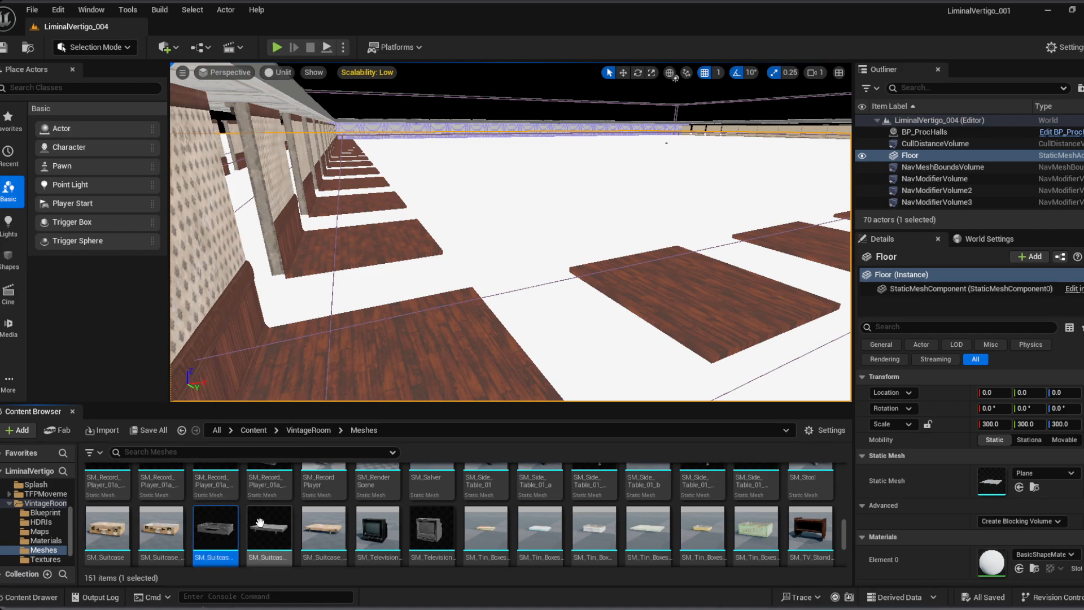
click(261, 522)
click(319, 534)
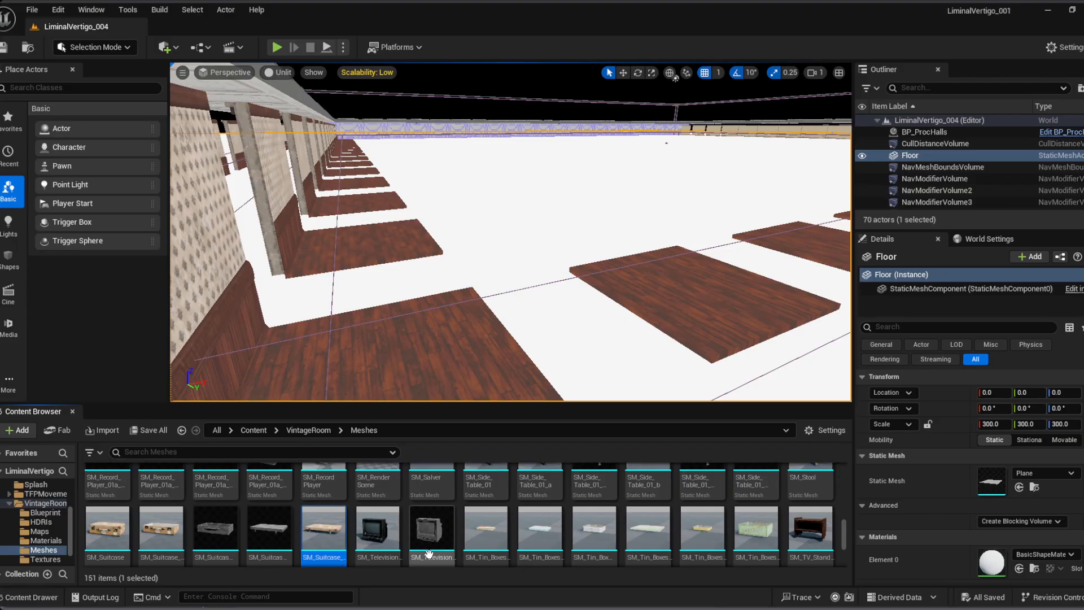
click(502, 539)
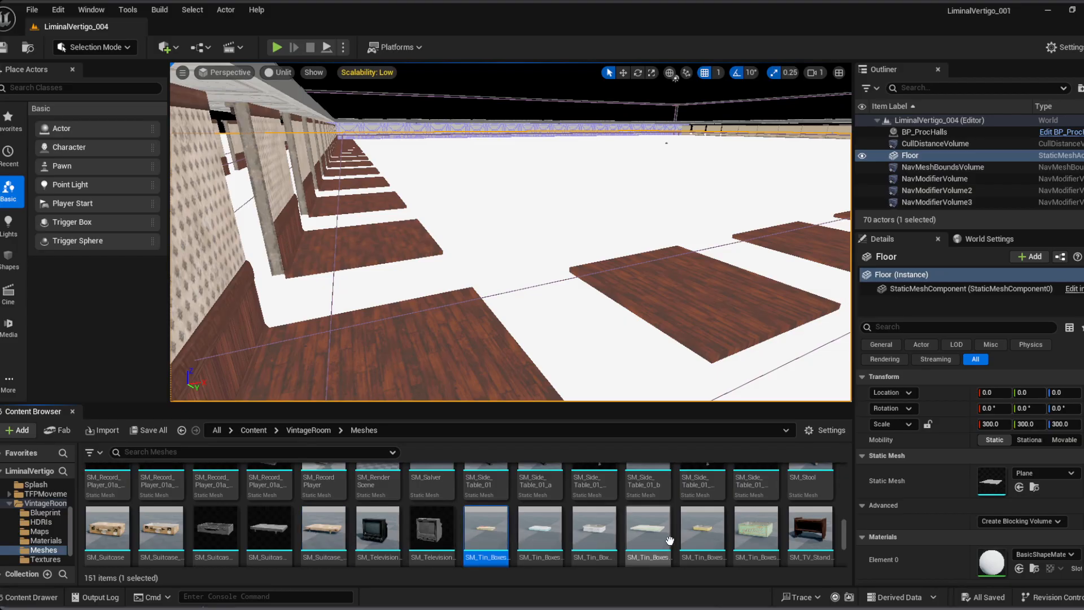
scroll(666, 537, down, 1)
scroll(813, 539, down, 2)
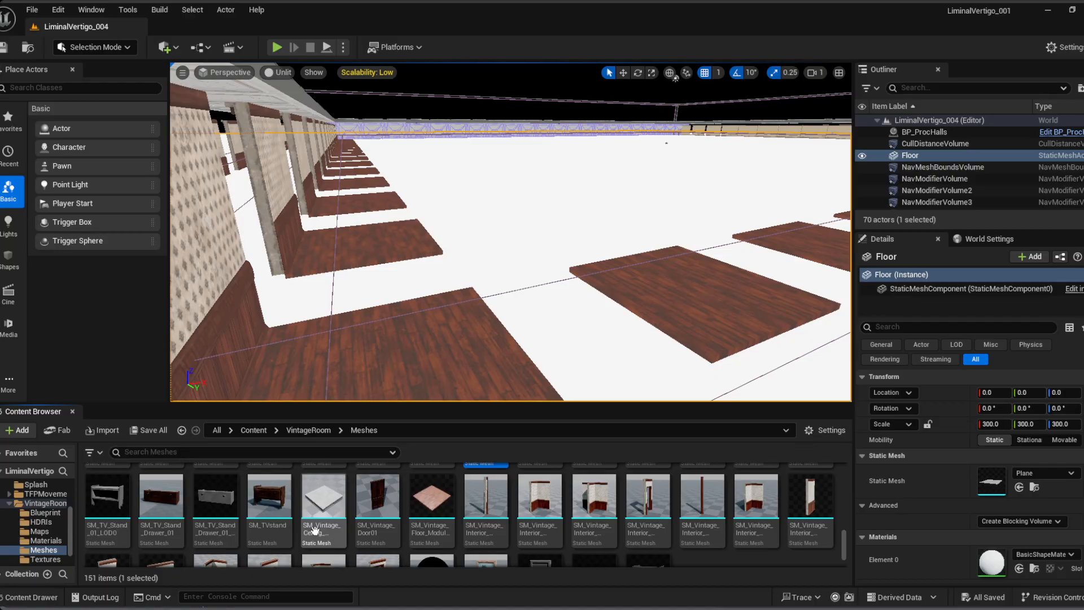
Step: Search the meshes for "celing" and select the vintage ceiling static mesh
click(185, 456)
text(celing)
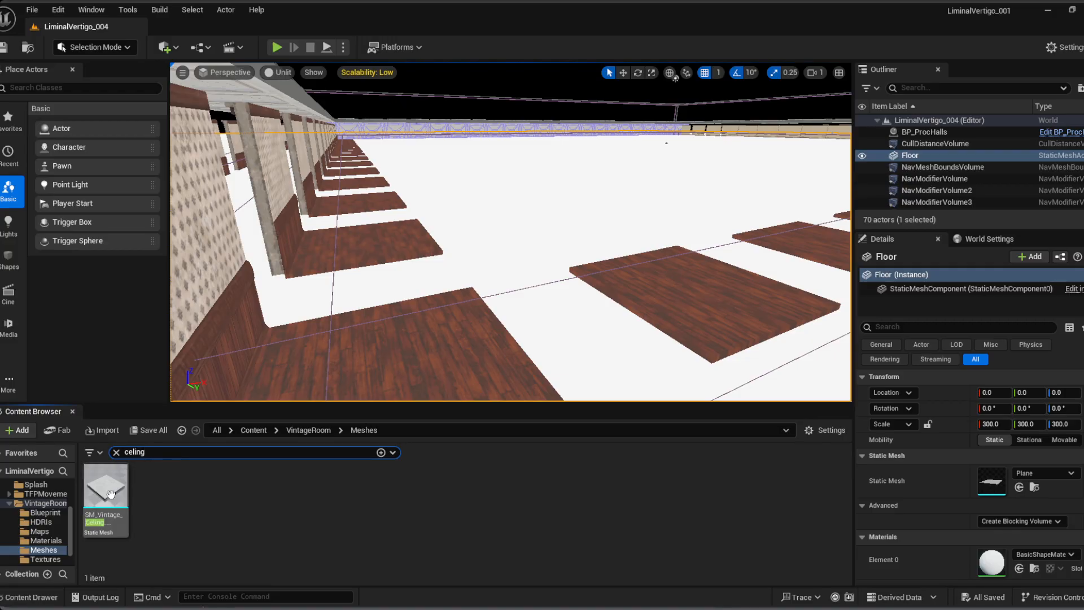
click(110, 495)
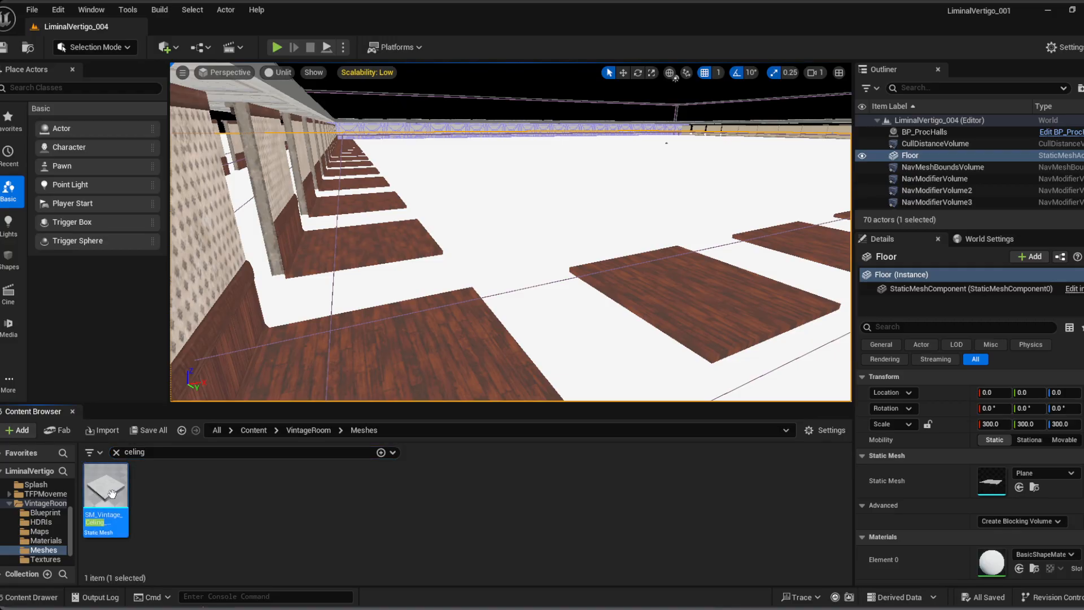
Step: Change the procedural hallway's ceiling to the selected vintage ceiling piece and save the level
key(ctrl+f)
right_drag(419, 343, 419, 344)
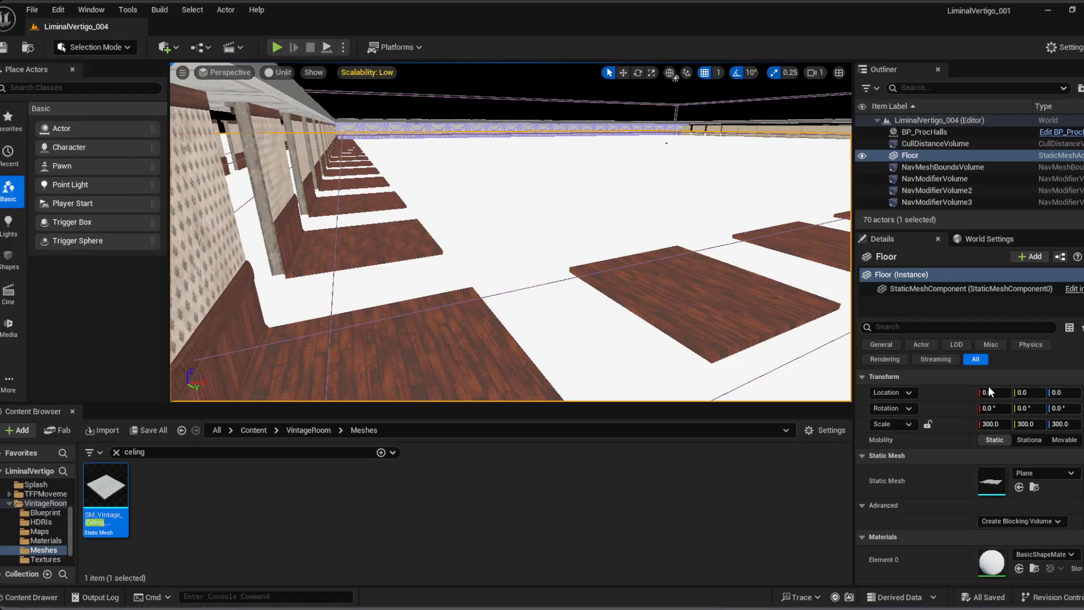
click(1009, 440)
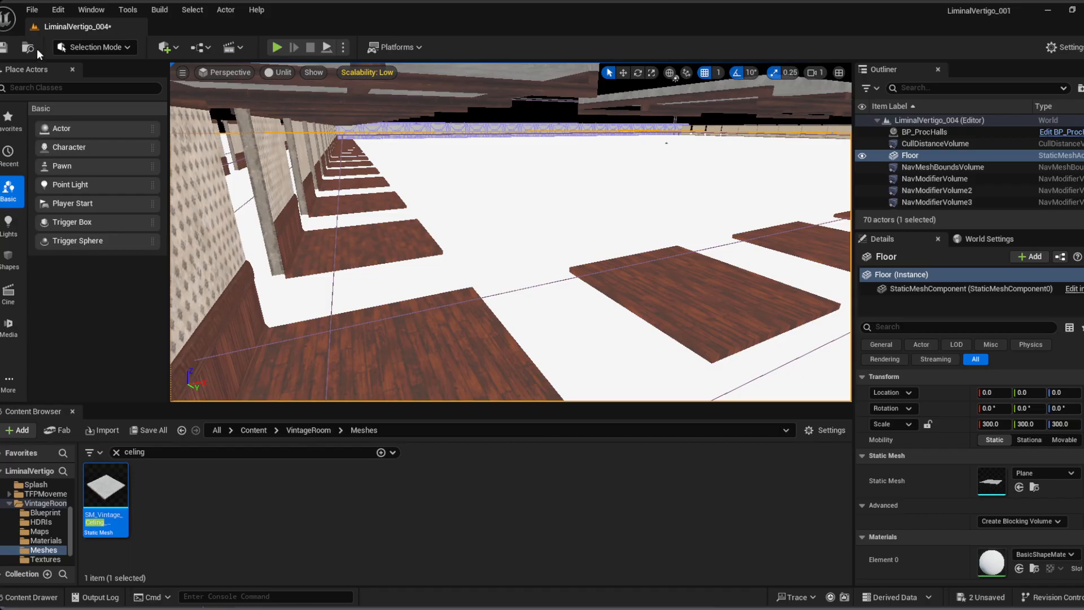
key(ctrl+s)
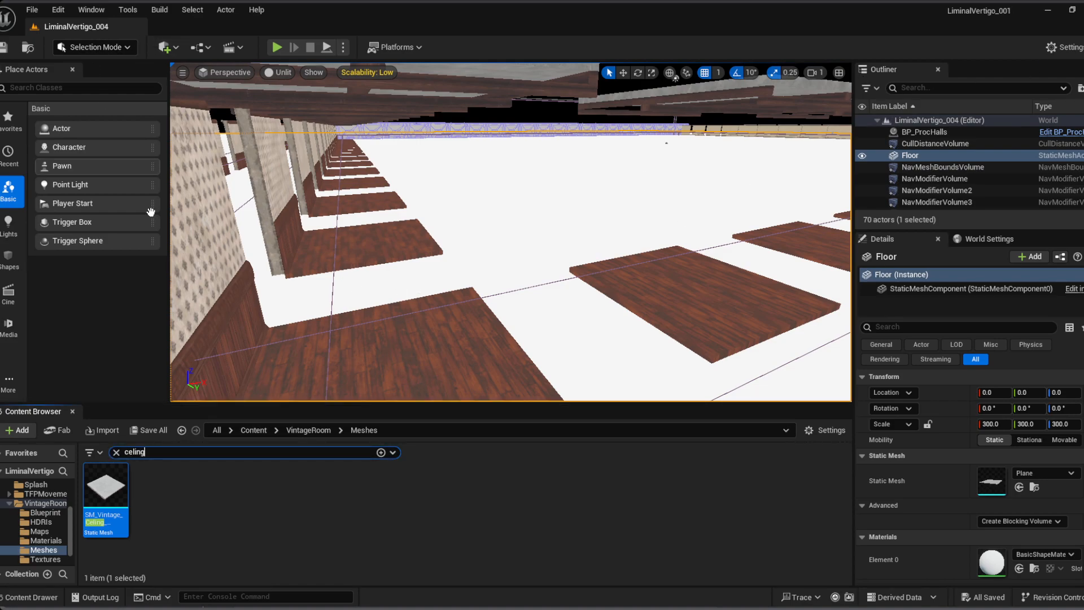
Step: Replace the "celing" filter on the VintageRoom Meshes folder with a search for "corner"
click(265, 497)
click(49, 531)
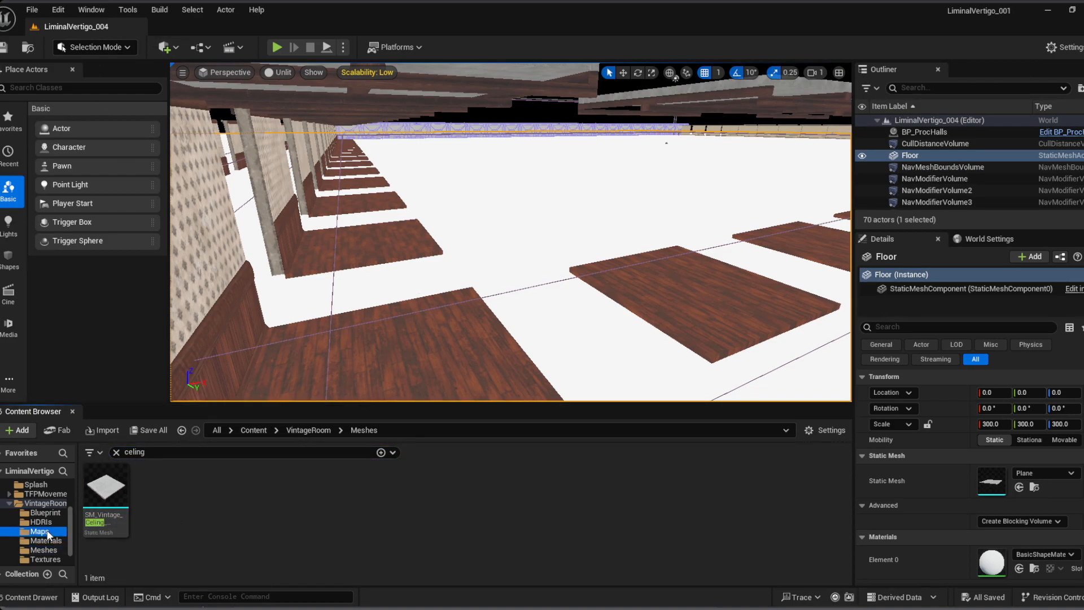
scroll(48, 530, up, 3)
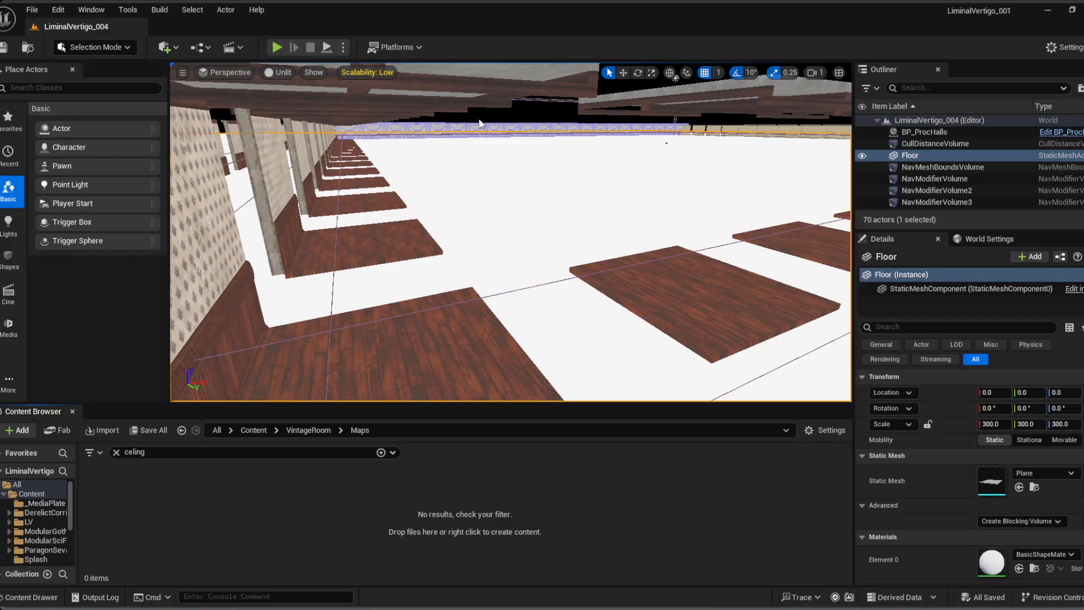
scroll(43, 534, down, 3)
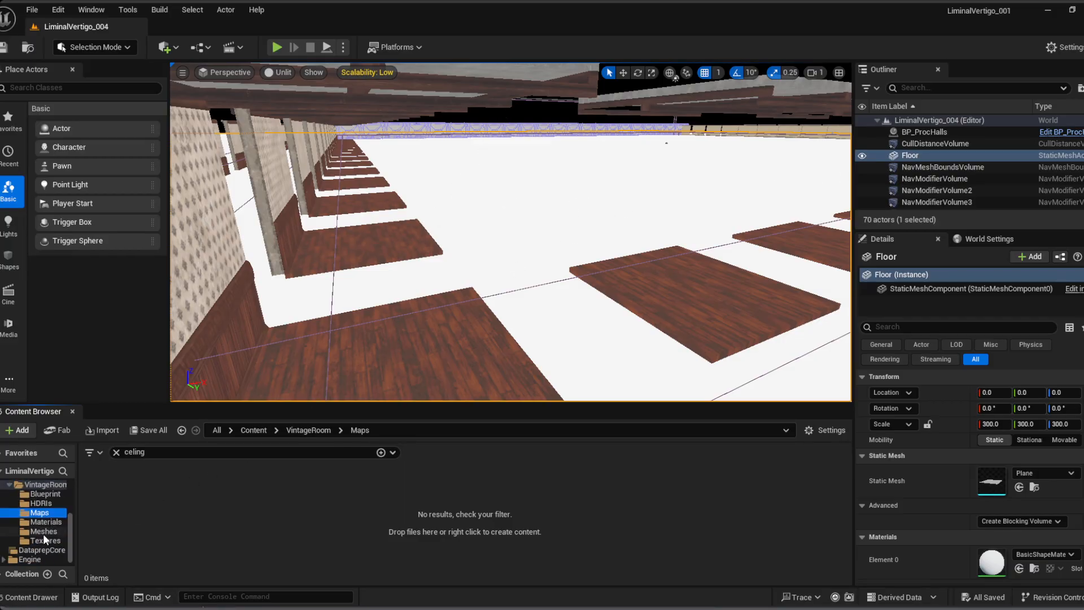
click(44, 531)
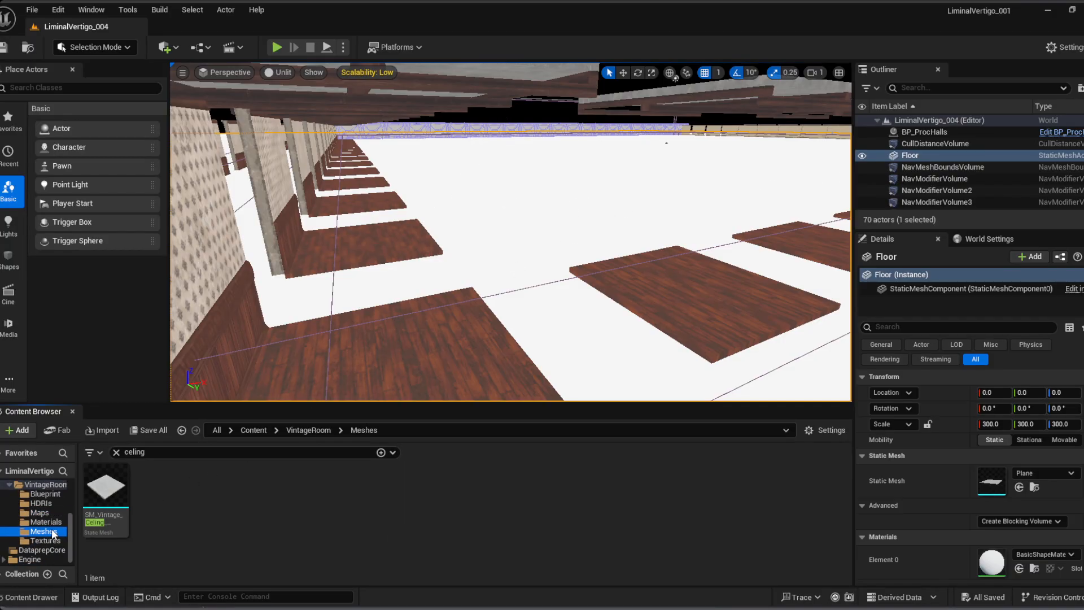
click(121, 453)
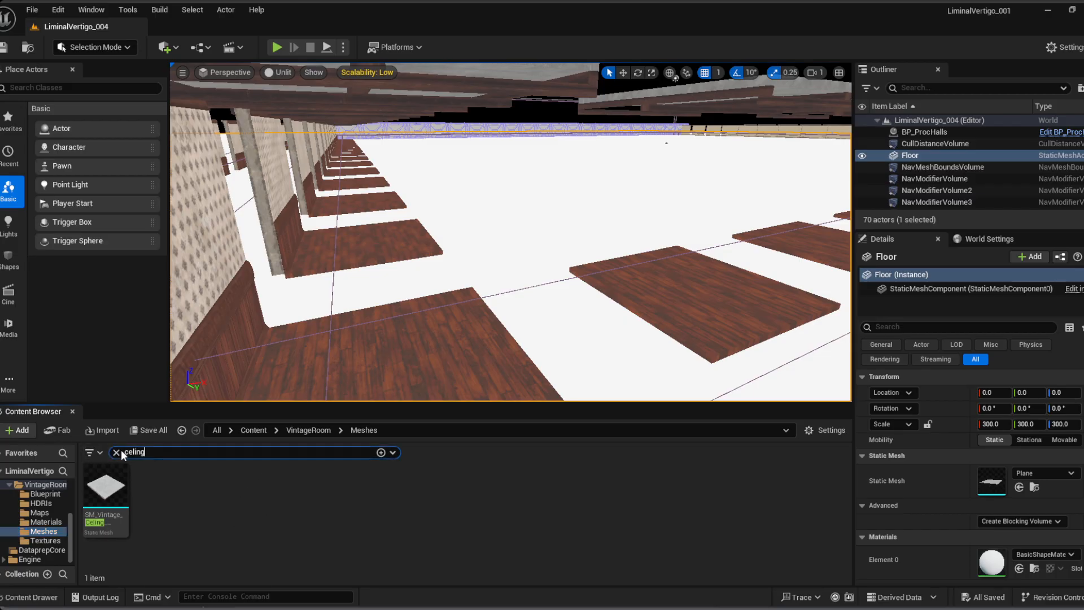
click(117, 453)
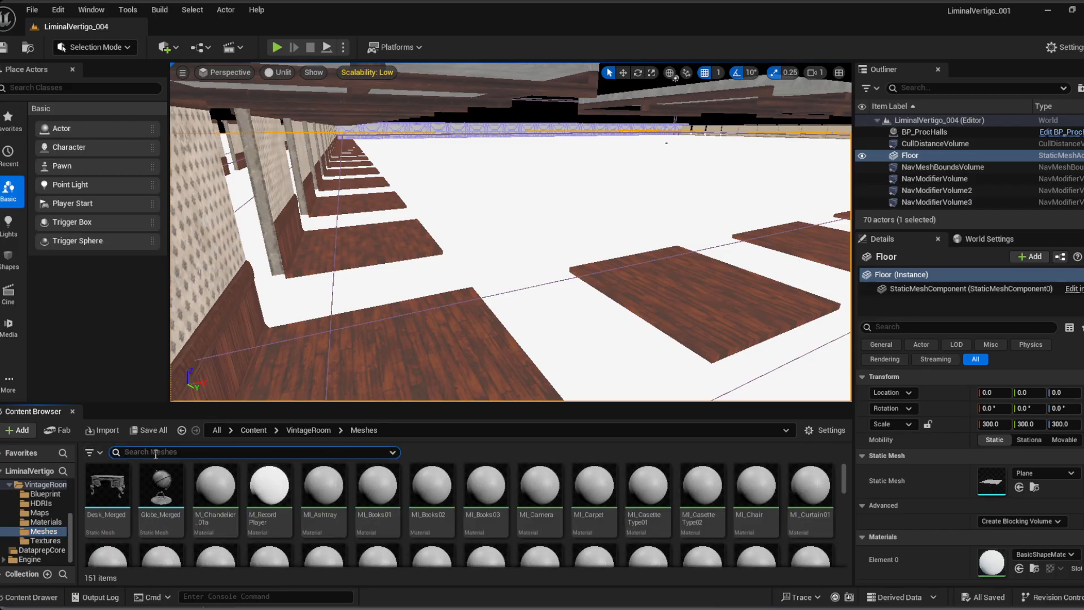
text(corner)
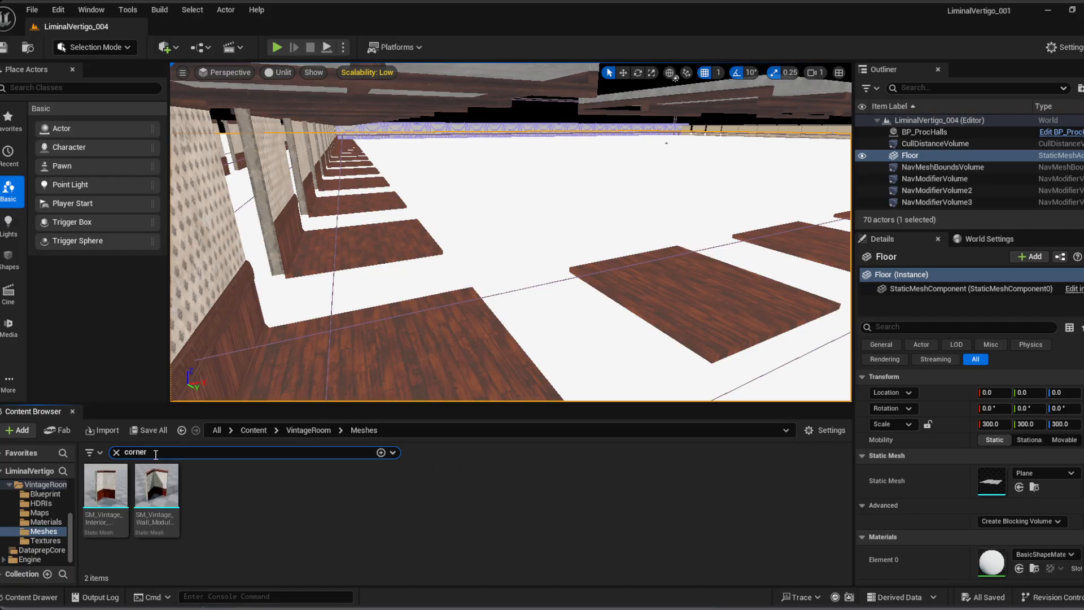
Step: Select the vintage interior corner mesh and the modular wall corner mesh in turn, and save the level
click(105, 485)
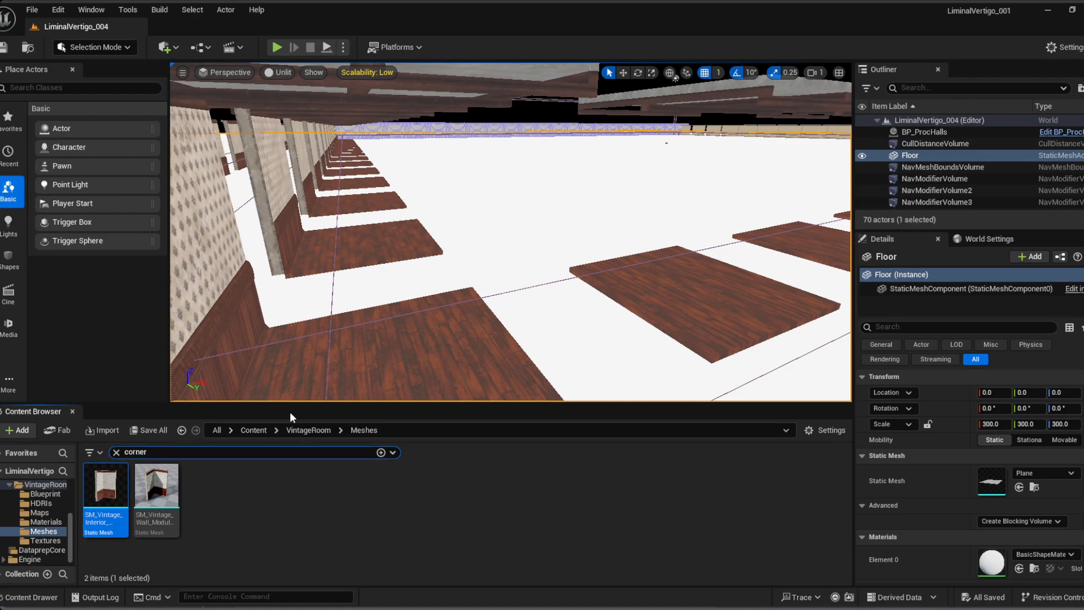
click(157, 497)
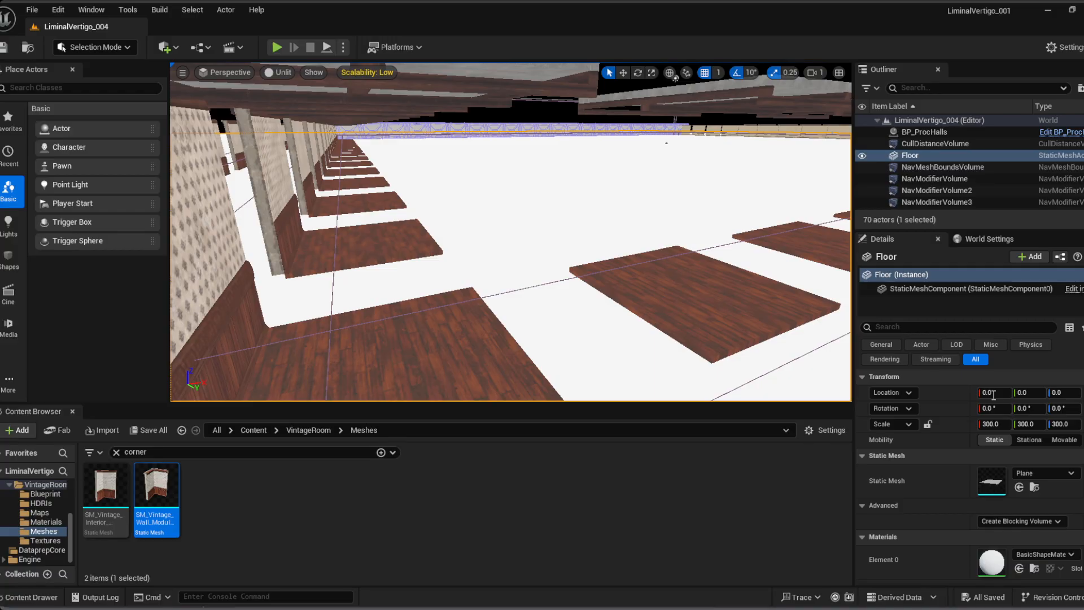
click(999, 444)
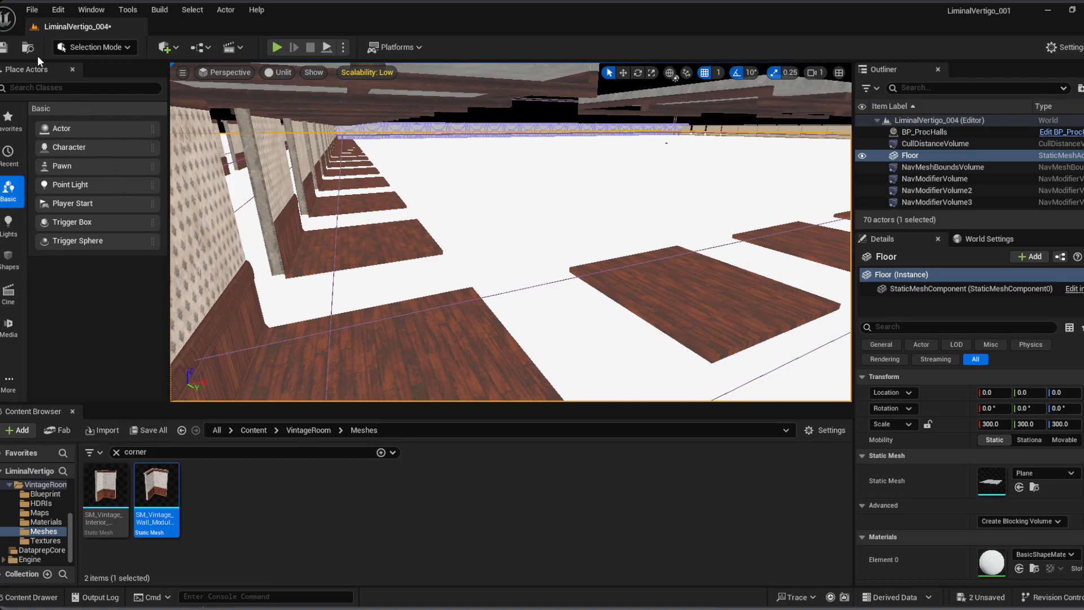
key(ctrl+s)
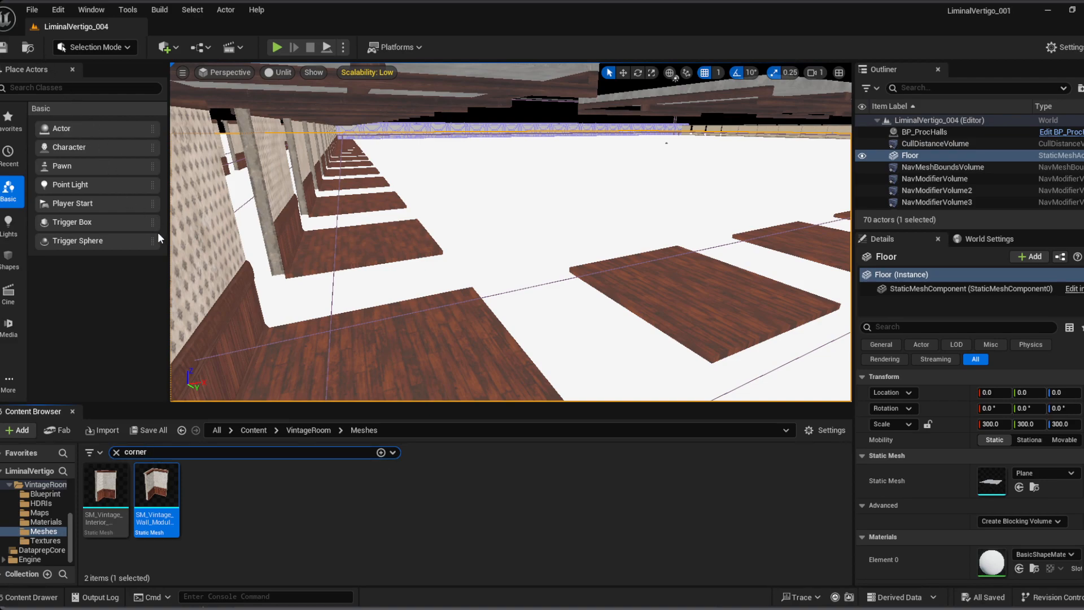
Step: Save the LiminalVertigo_004 level and show the LV Maps folder without the "corner" search filter
key(alt+Tab)
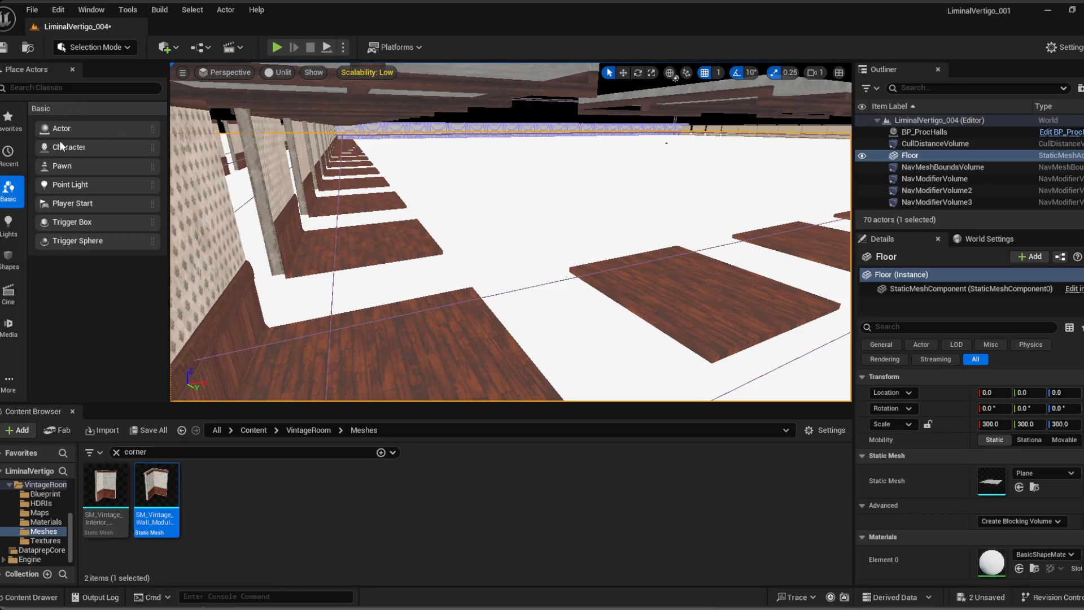
key(ctrl+s)
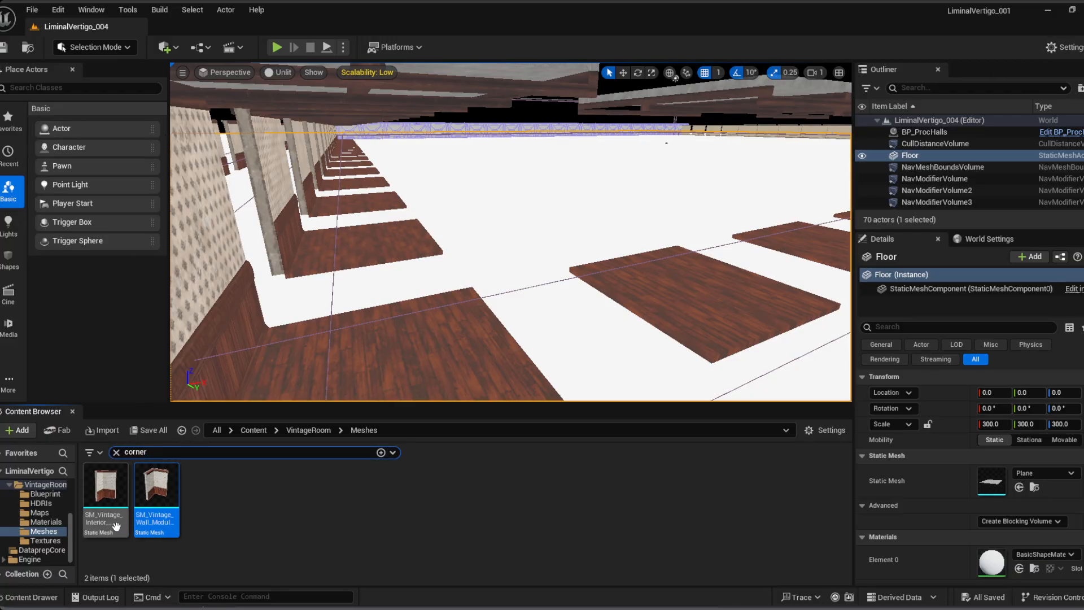
scroll(62, 534, up, 5)
click(26, 523)
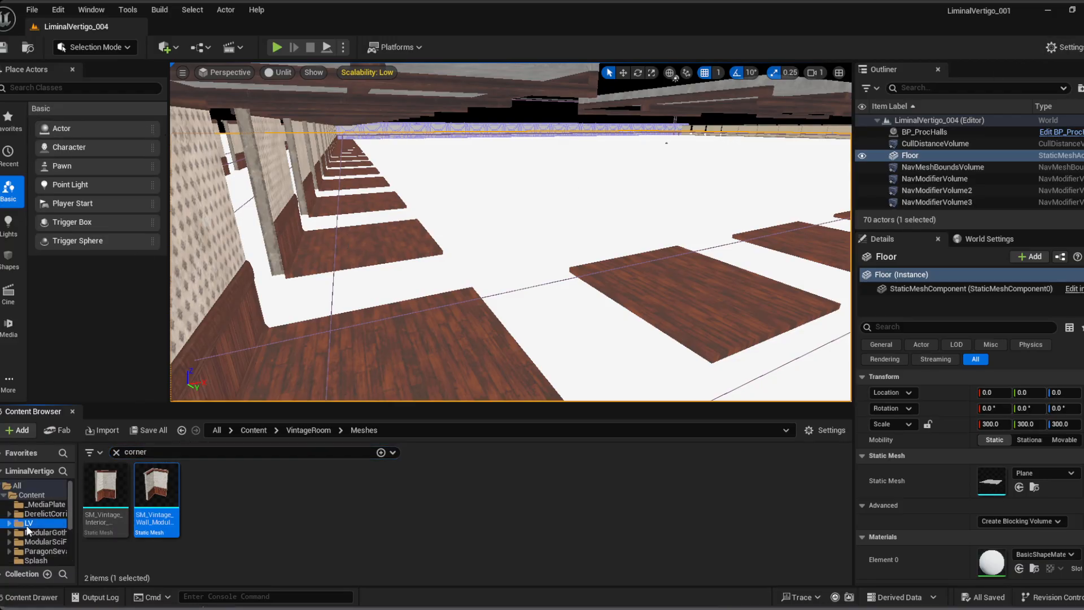
click(249, 431)
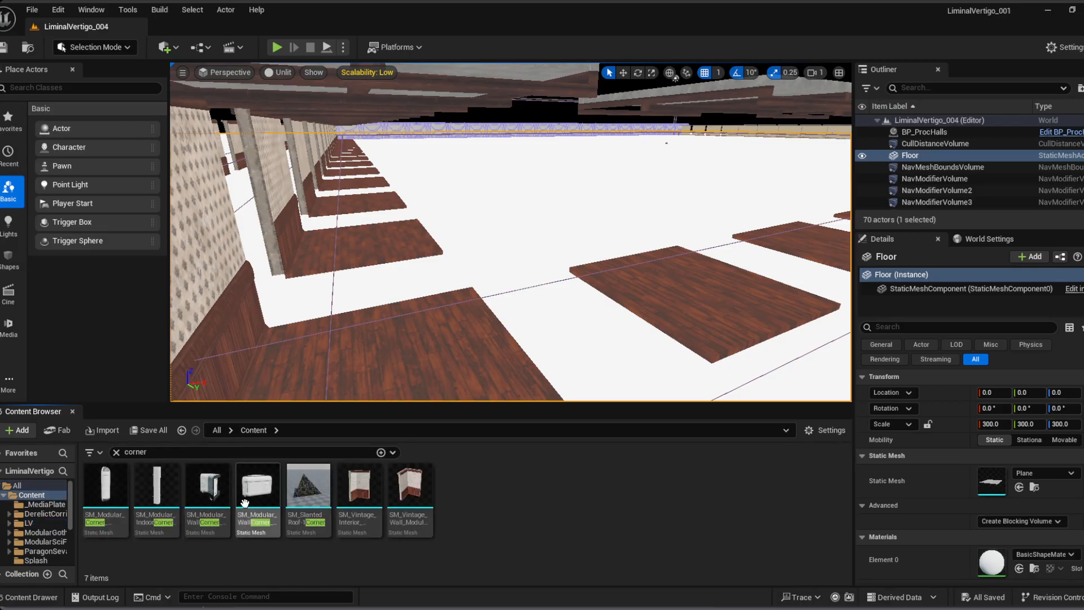
double_click(32, 524)
click(40, 550)
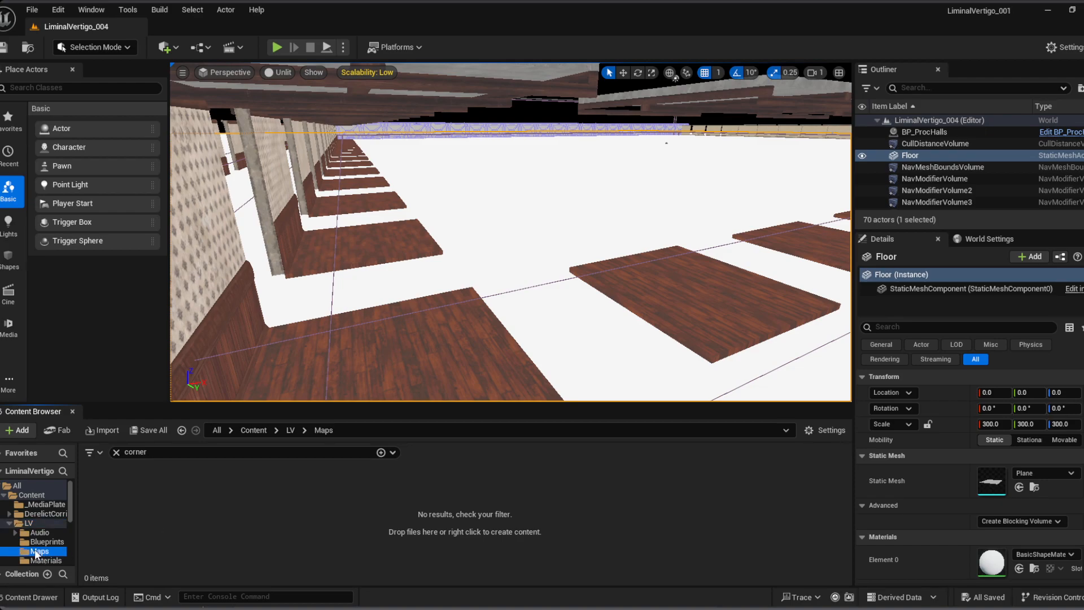
click(117, 452)
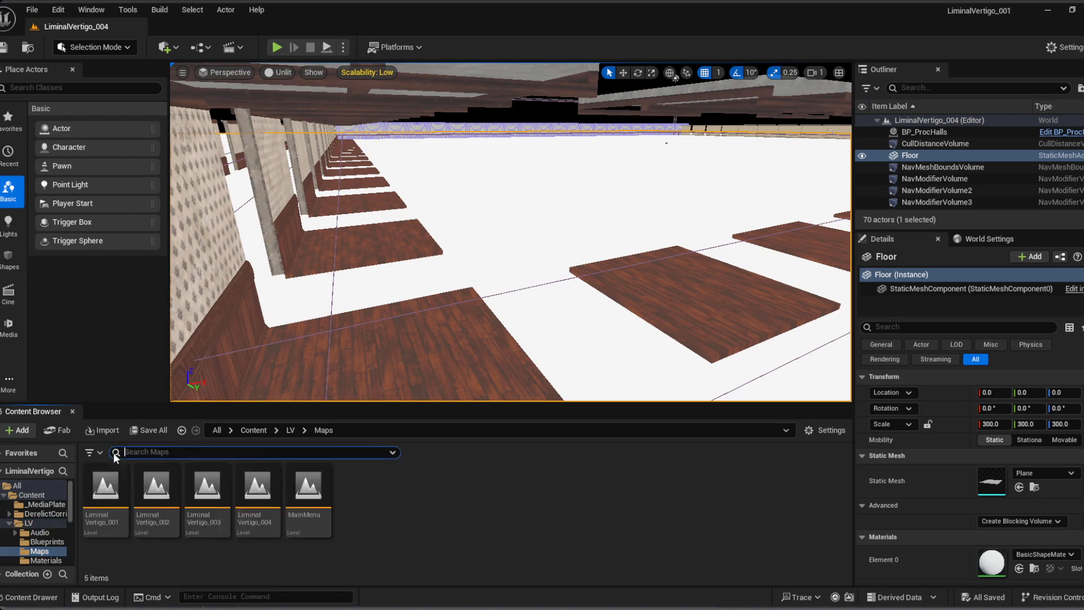
Step: Open the LiminalVertigo_003 level, select its BP_ProcHalls3 actor and focus the view on it
click(213, 510)
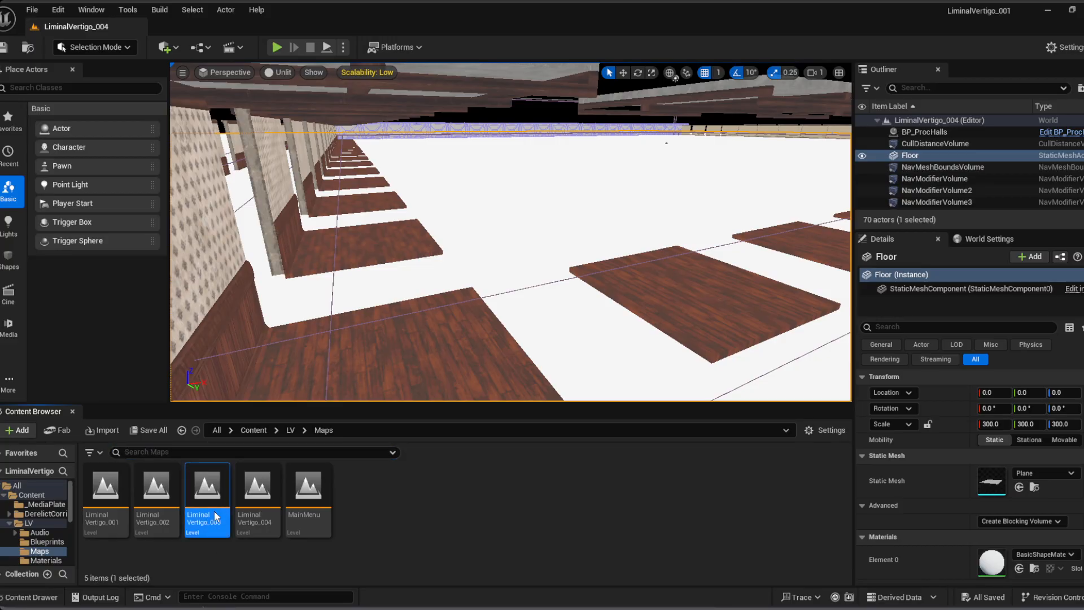
double_click(213, 510)
right_drag(346, 293, 170, 263)
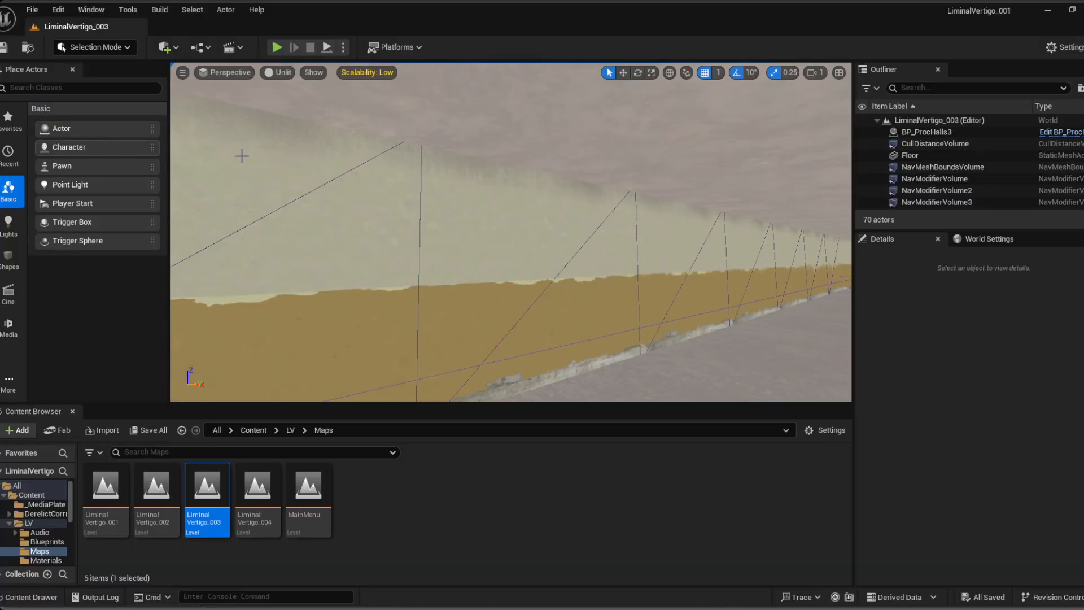
click(927, 131)
key(f)
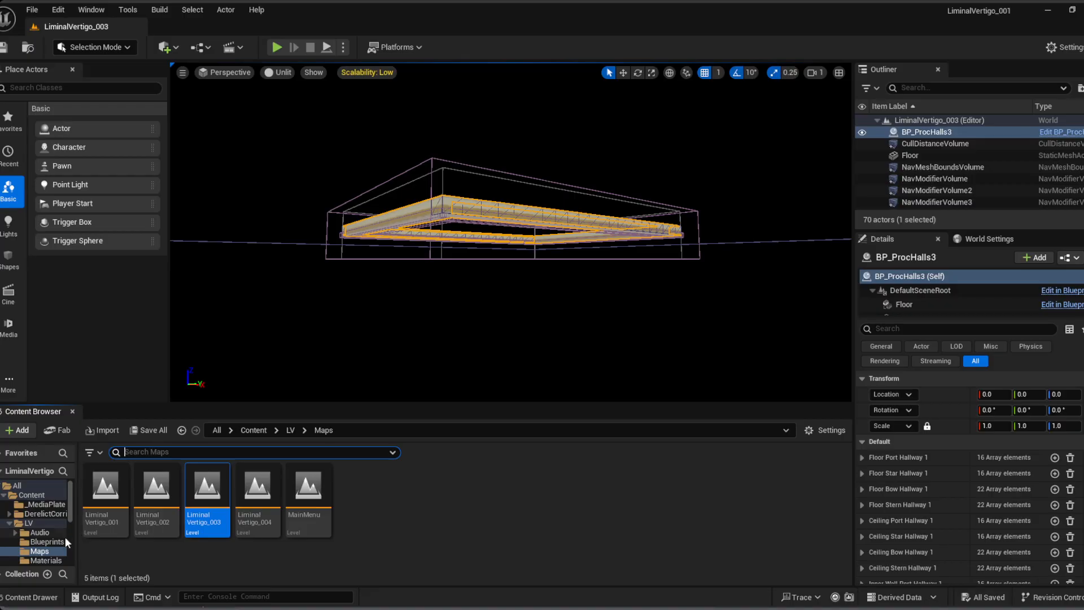
Step: Show the LV Blueprints folder and select the BP_ProcHalls3 blueprint asset
click(48, 542)
click(487, 486)
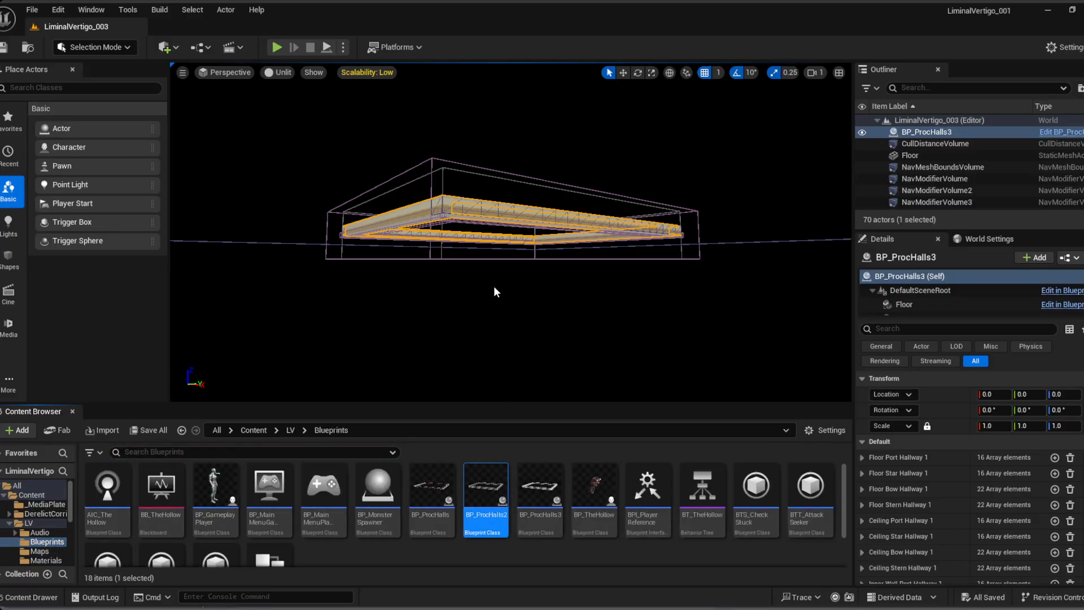
key(ctrl+f)
right_click(336, 241)
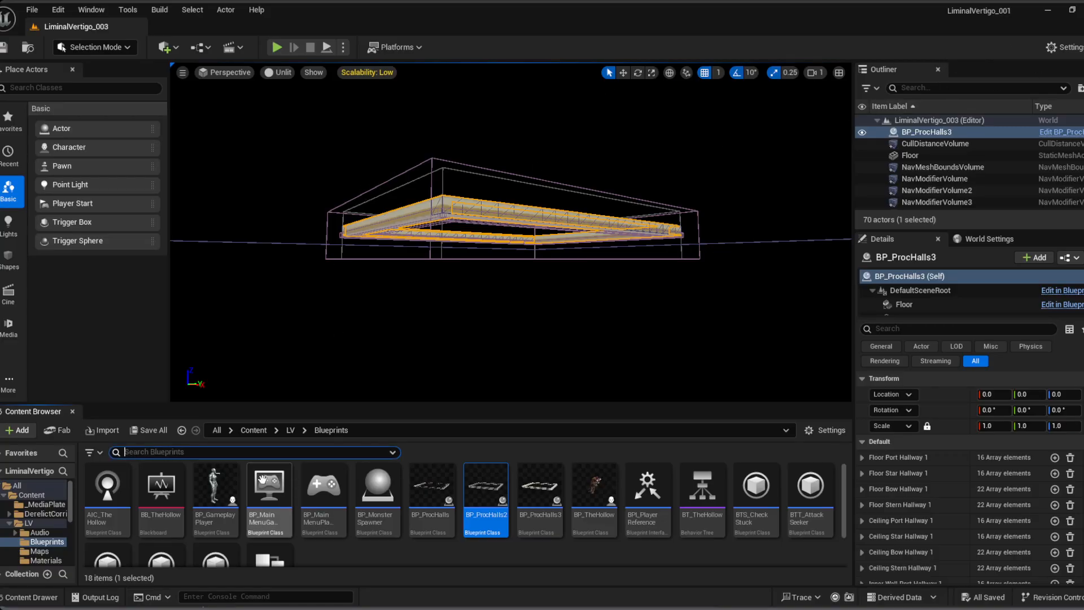
click(49, 543)
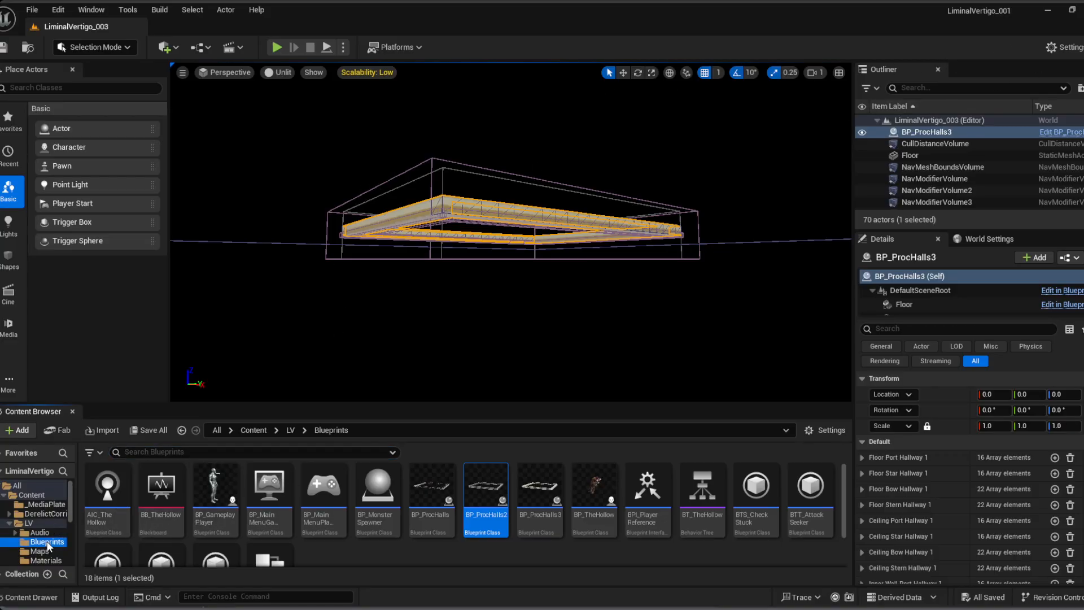
click(40, 552)
click(47, 543)
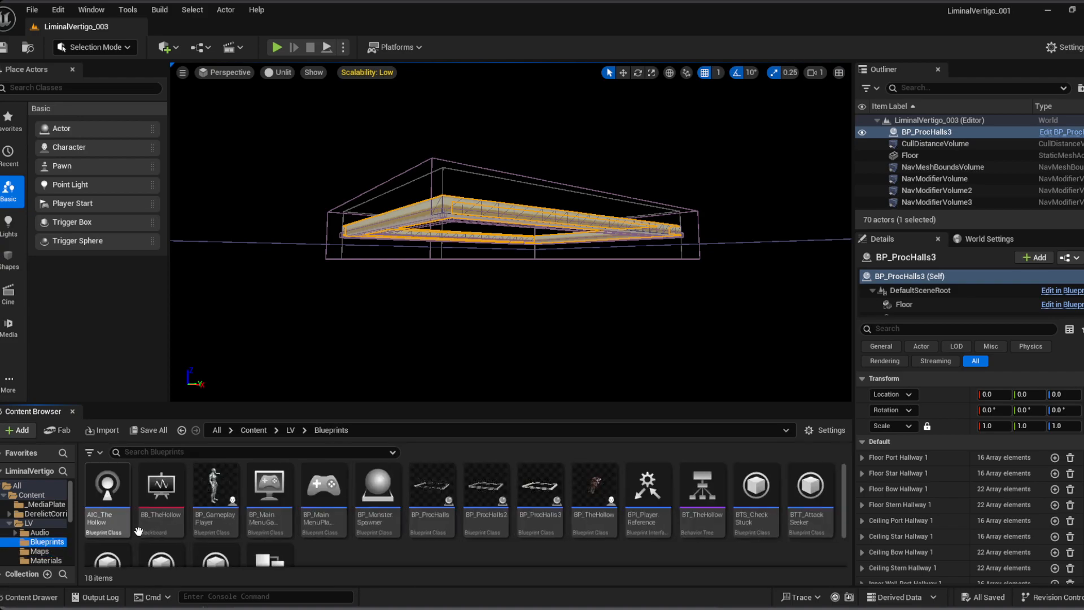
click(548, 504)
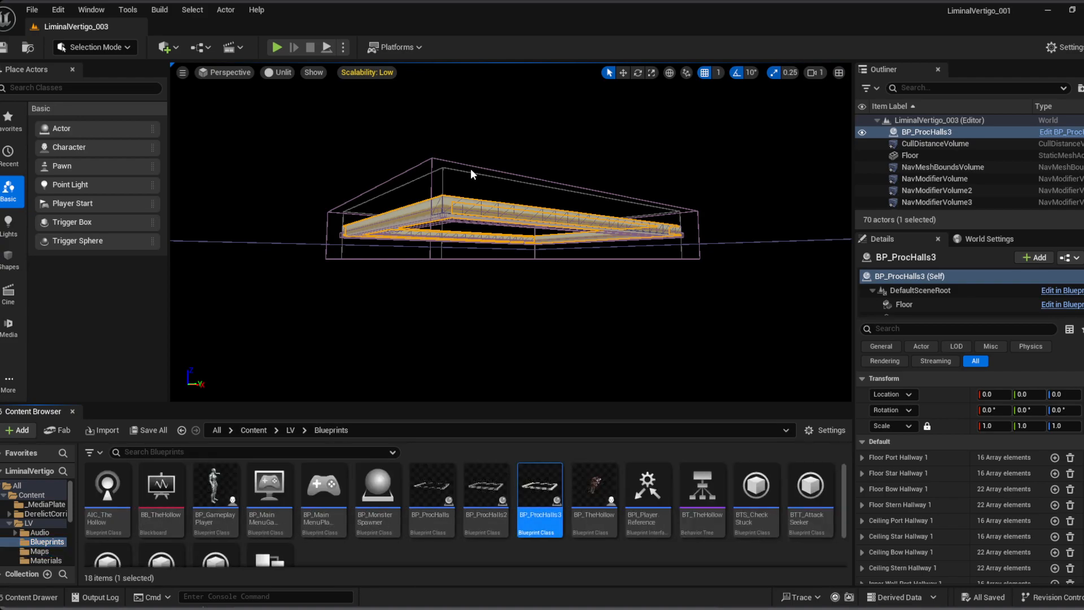
key(ctrl+b)
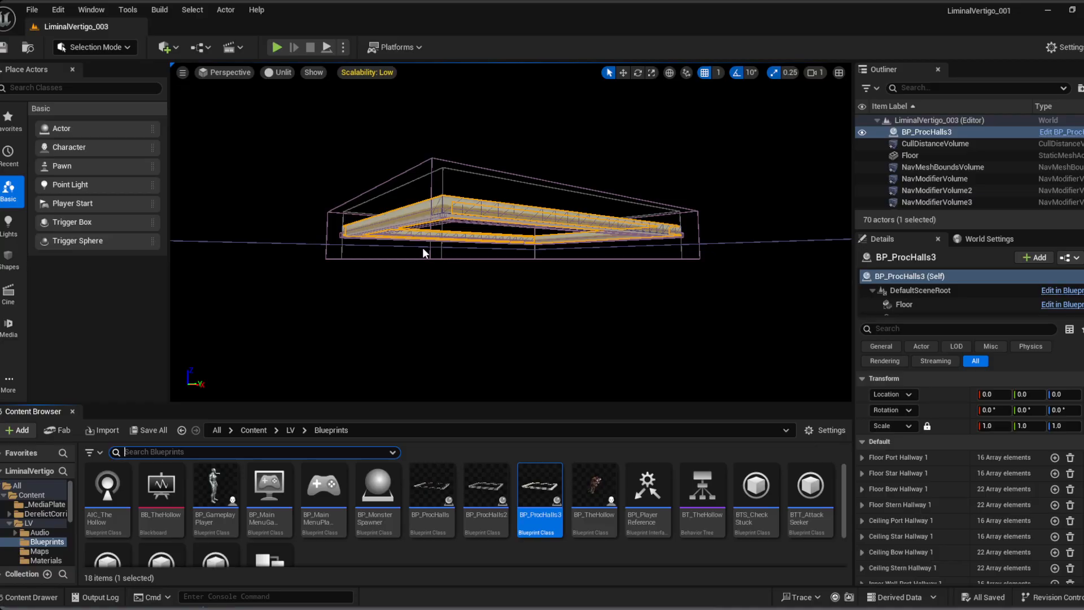
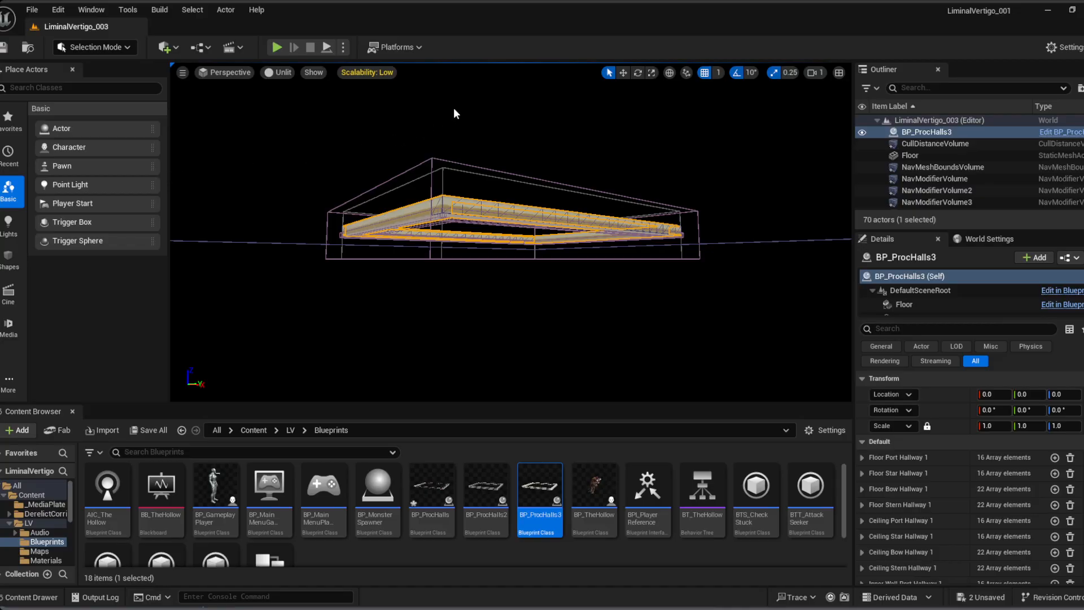
Step: Save the modified hallway blueprint and mesh assets
key(ctrl+shift+s)
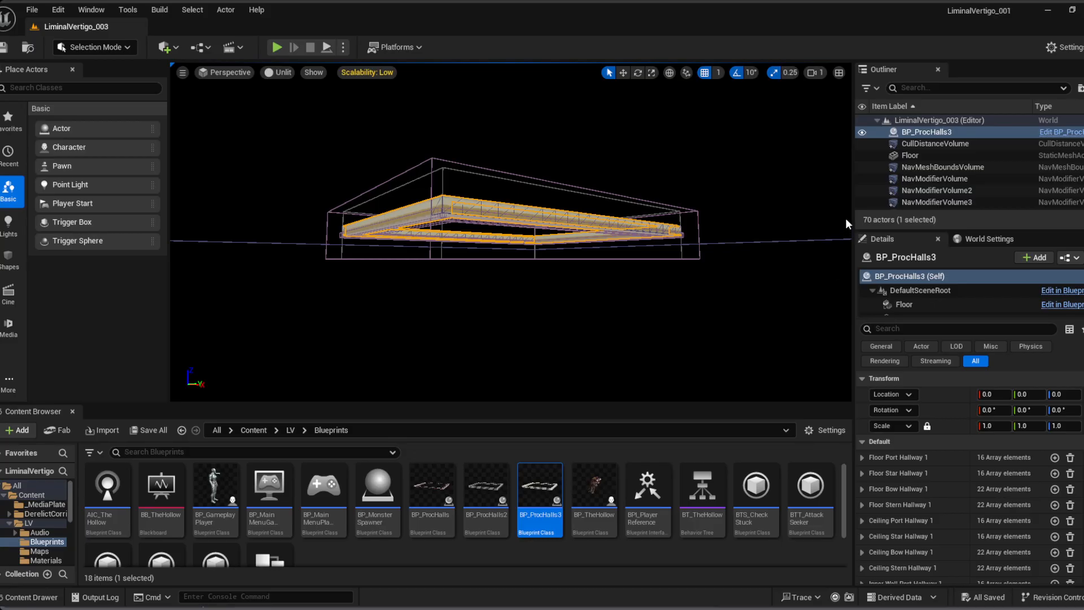
key(ctrl+b)
click(981, 365)
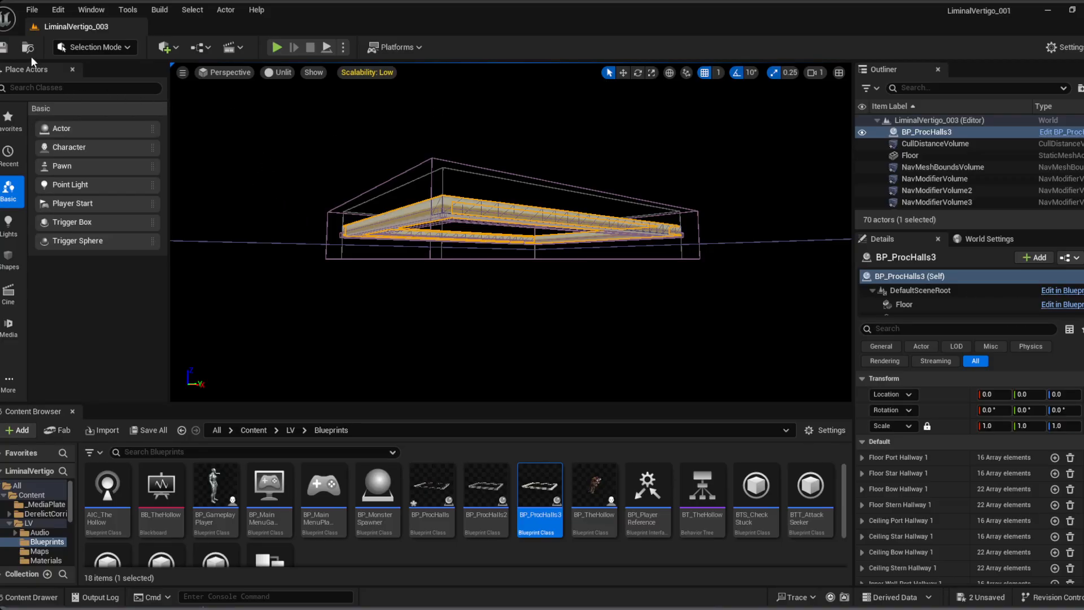
key(ctrl+s)
text(wwww)
right_click(269, 157)
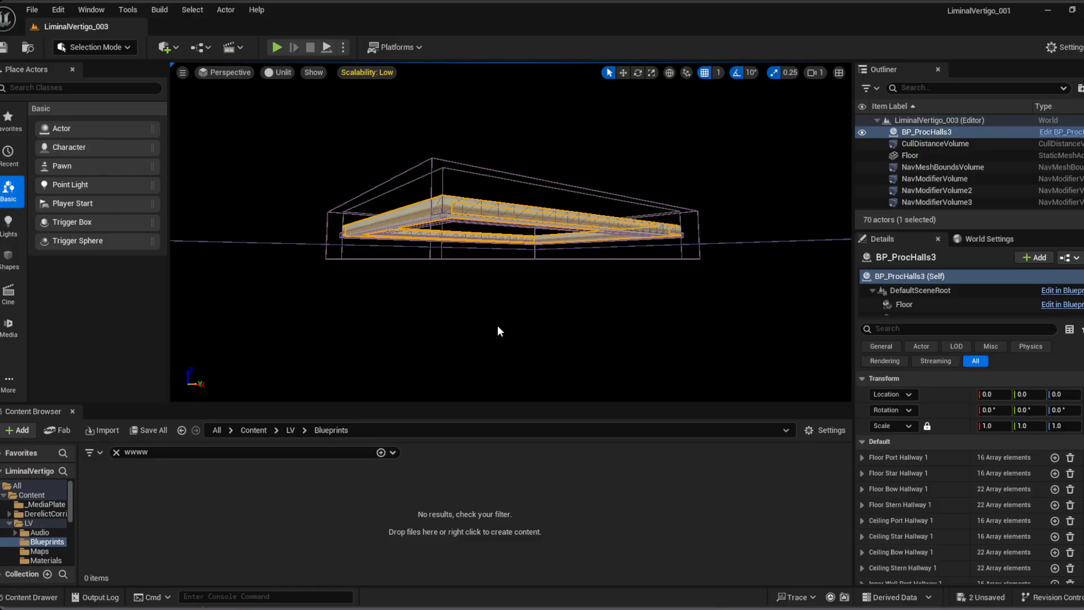
key(ctrl+s)
key(ctrl+s)
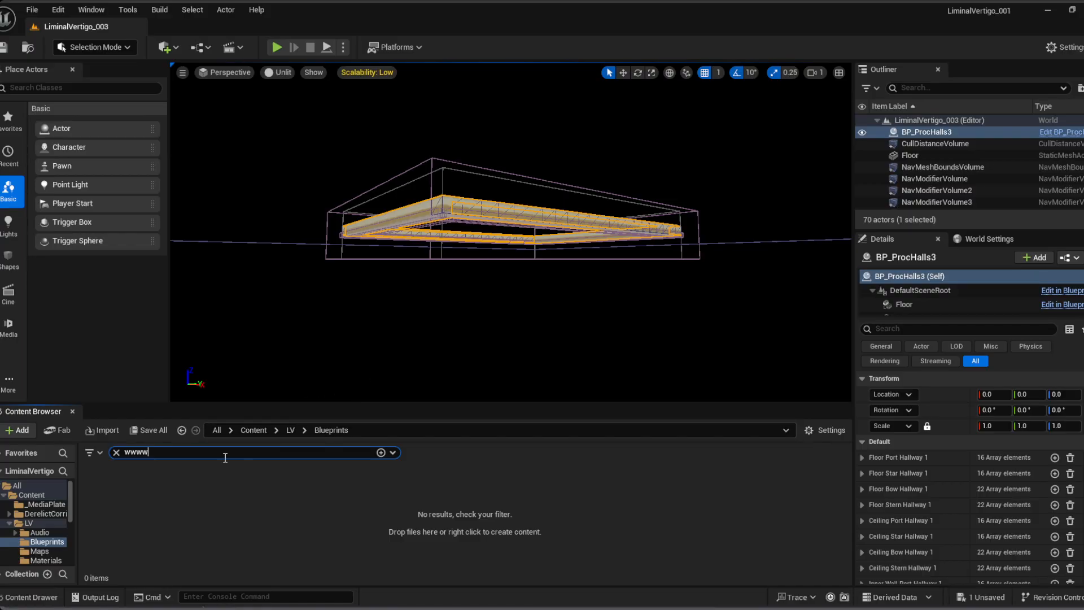
Step: Show the VintageRoom Meshes folder and replace its "wwww" filter with a search for "wall"
scroll(33, 551, down, 3)
scroll(33, 550, down, 5)
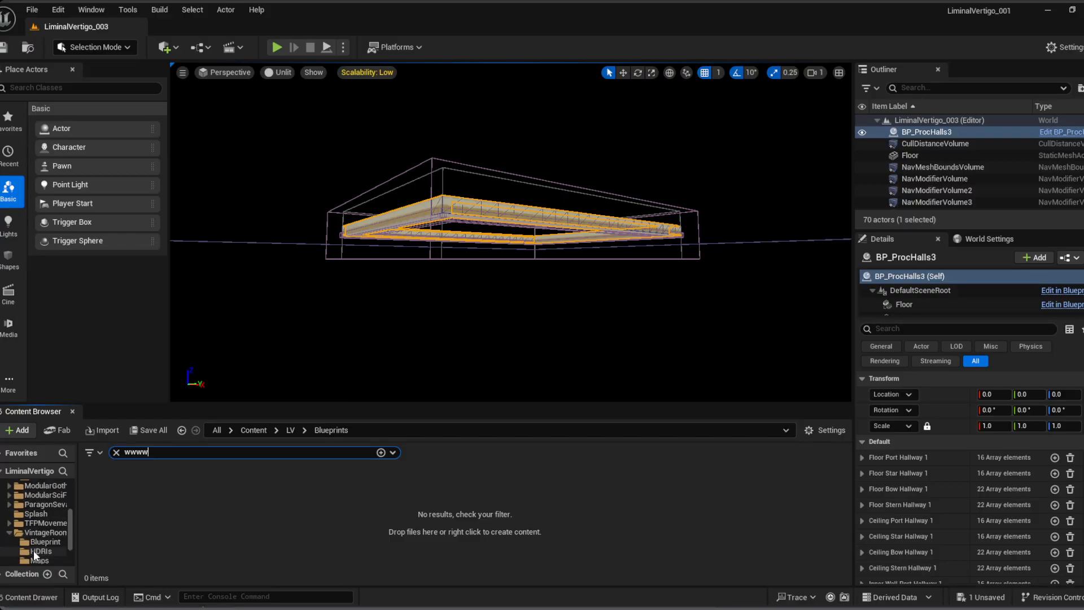
click(43, 532)
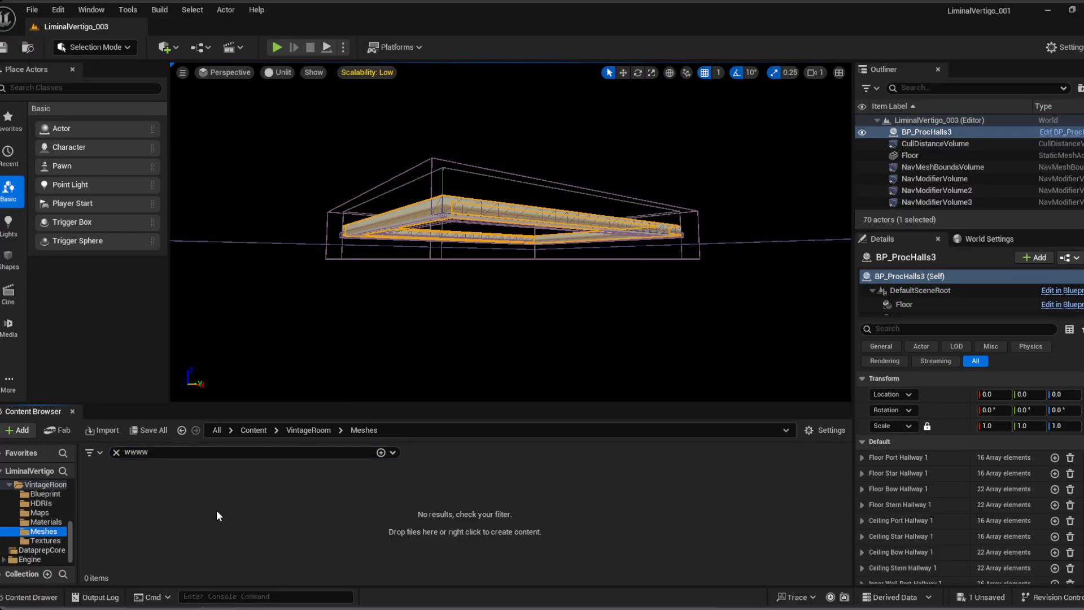
click(116, 453)
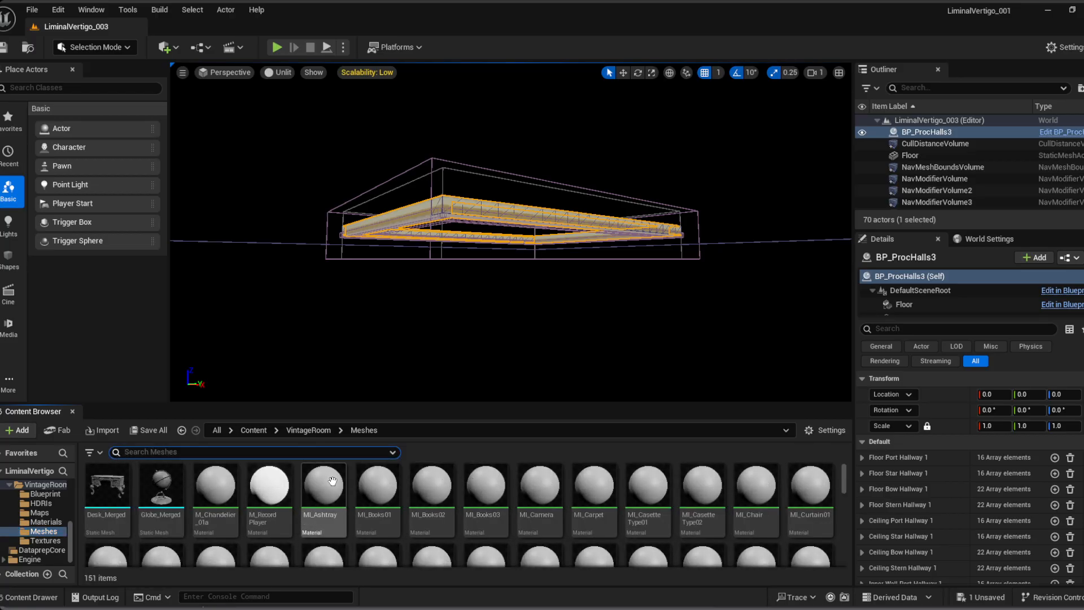
text(wll)
key(BackSpace)
text(all)
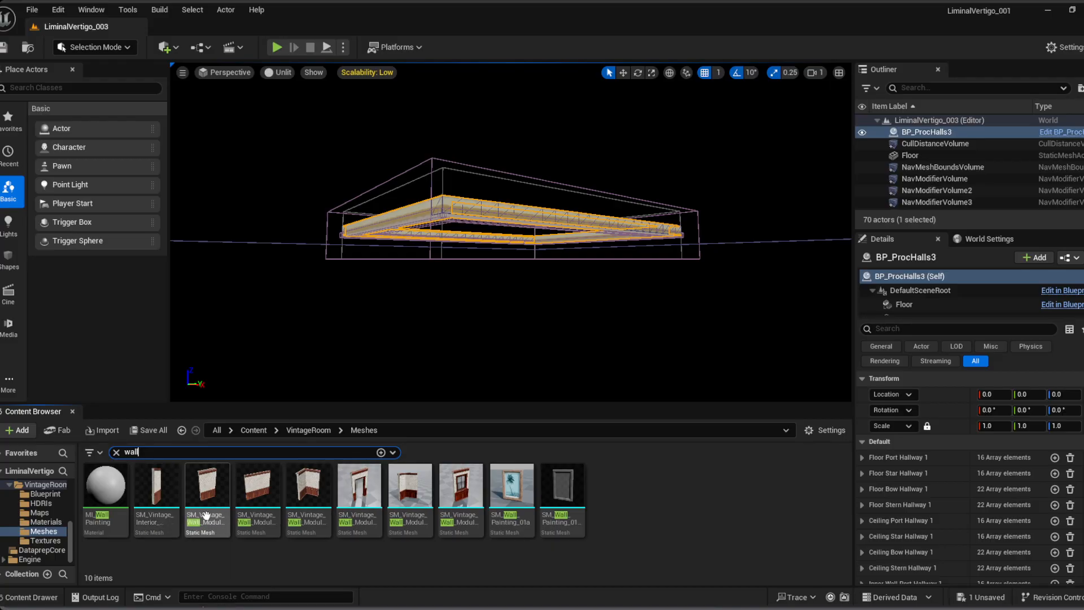
Step: Select the vintage interior wall mesh and the first two modular wall meshes in turn, and save the changes
click(160, 492)
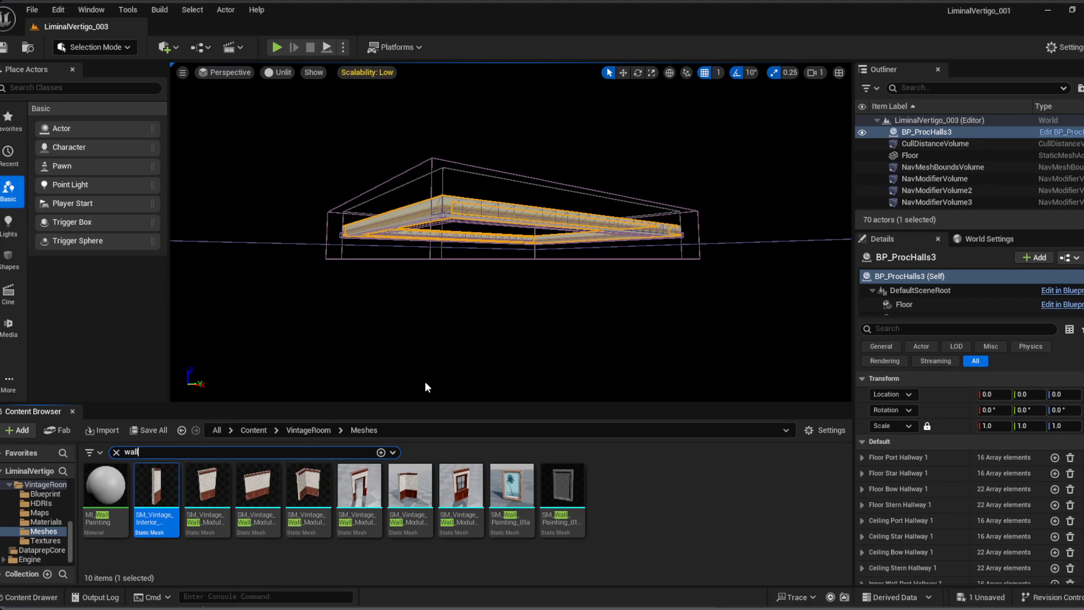
click(213, 496)
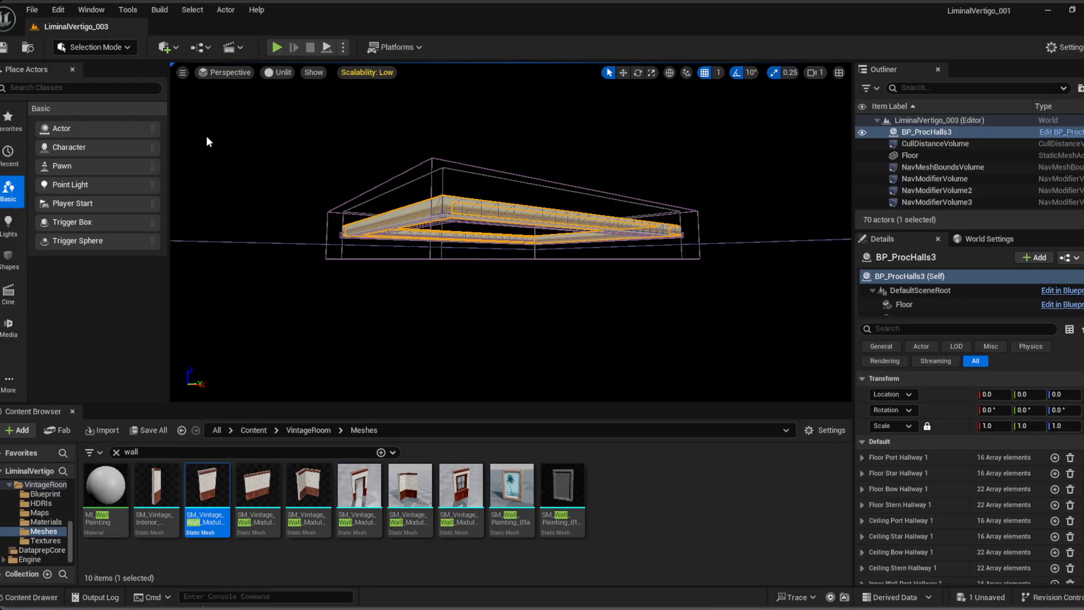
click(258, 489)
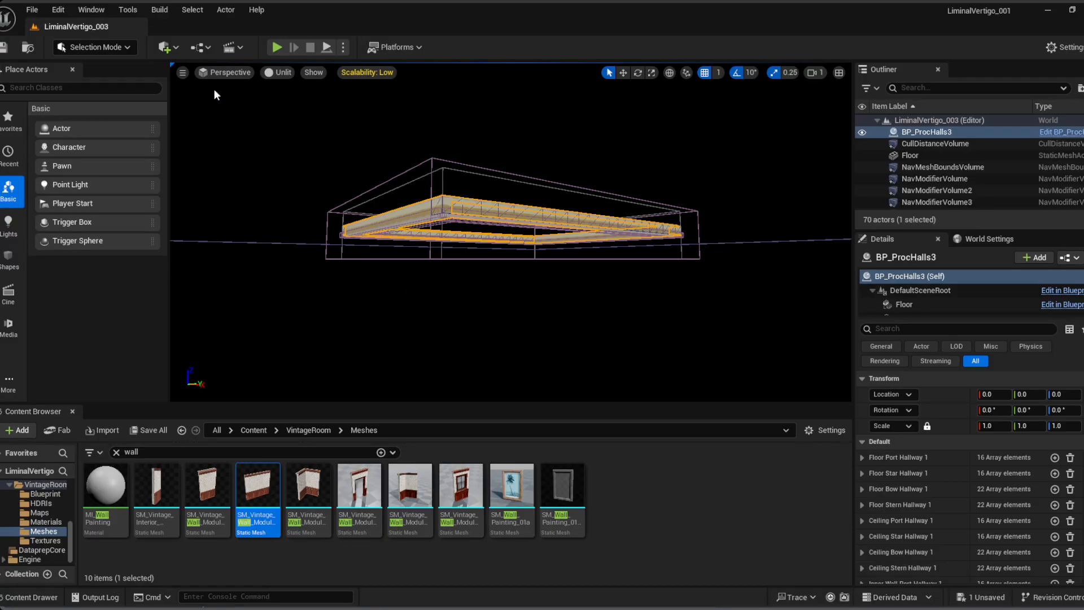
click(1051, 54)
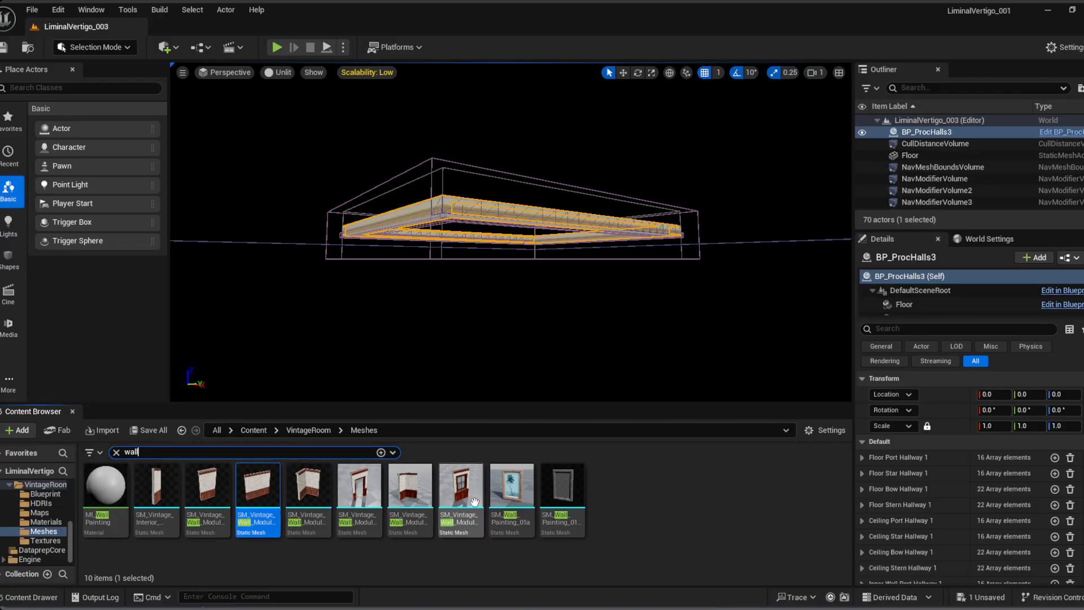
click(213, 492)
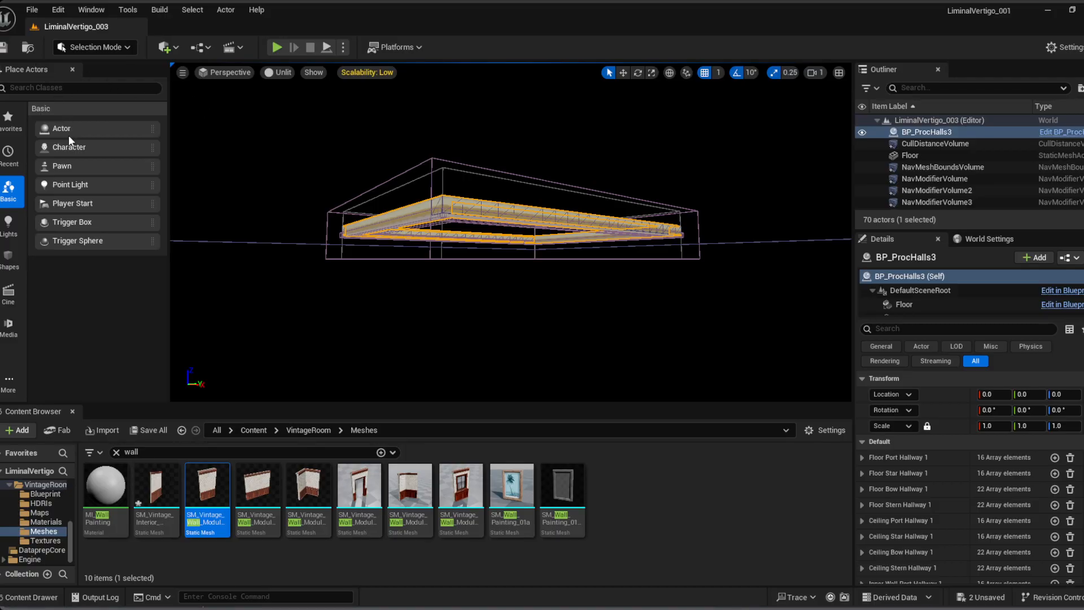
key(ctrl+s)
click(971, 74)
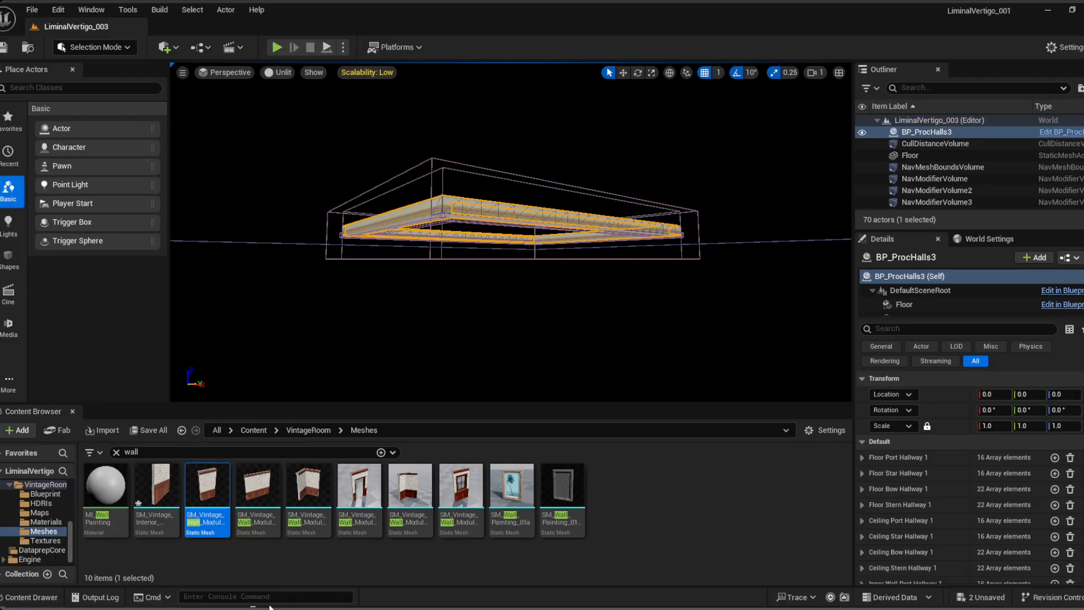
click(187, 524)
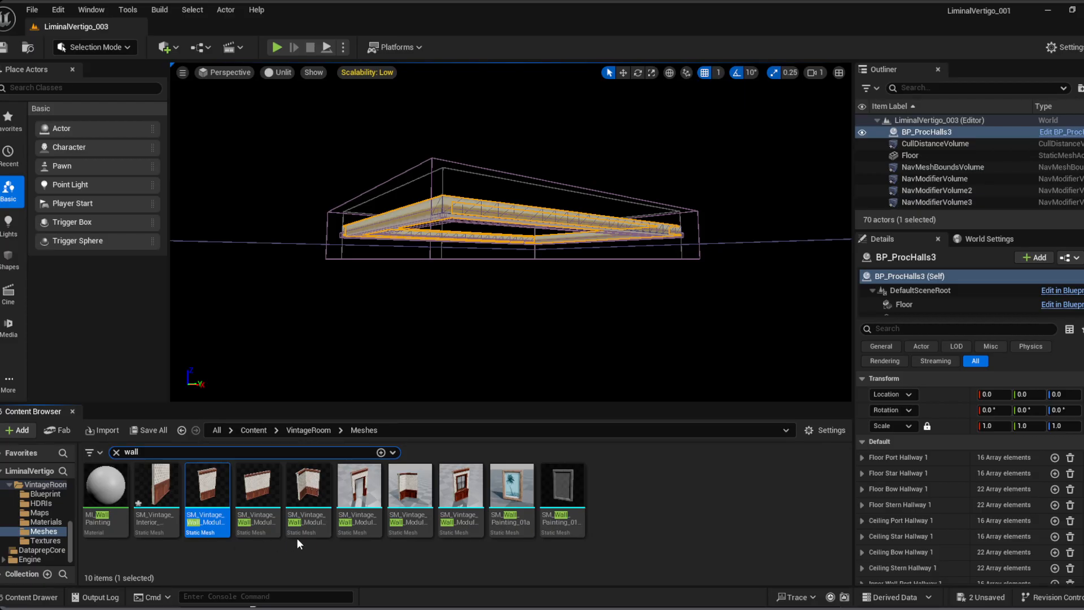
Step: Switch to the BP_ProcHalls blueprint editor, compile and save the blueprint, and inspect its vintage corridor
key(alt+Tab)
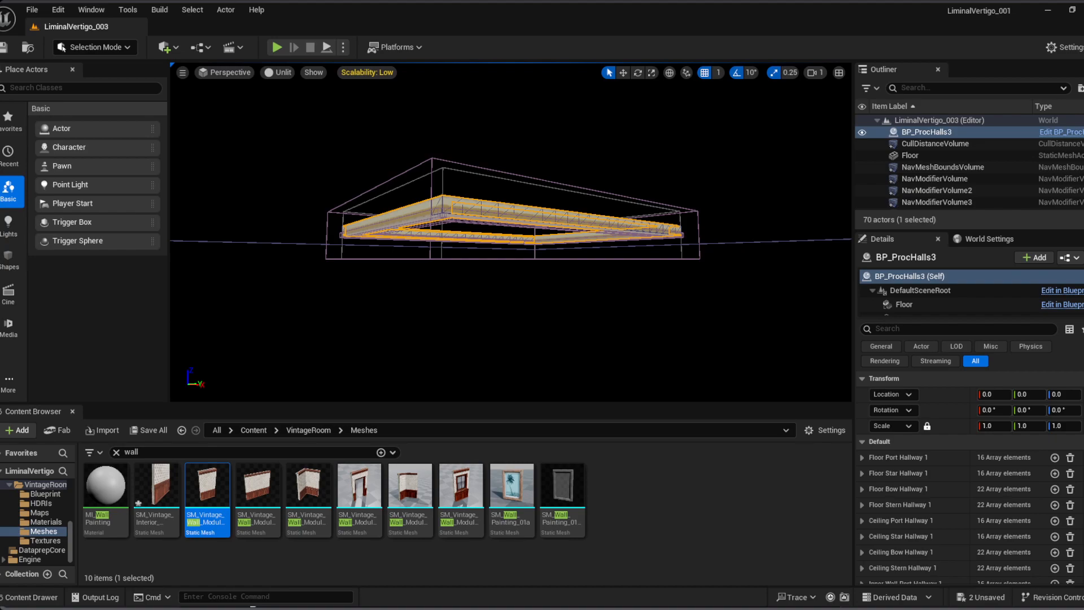
key(alt+Tab)
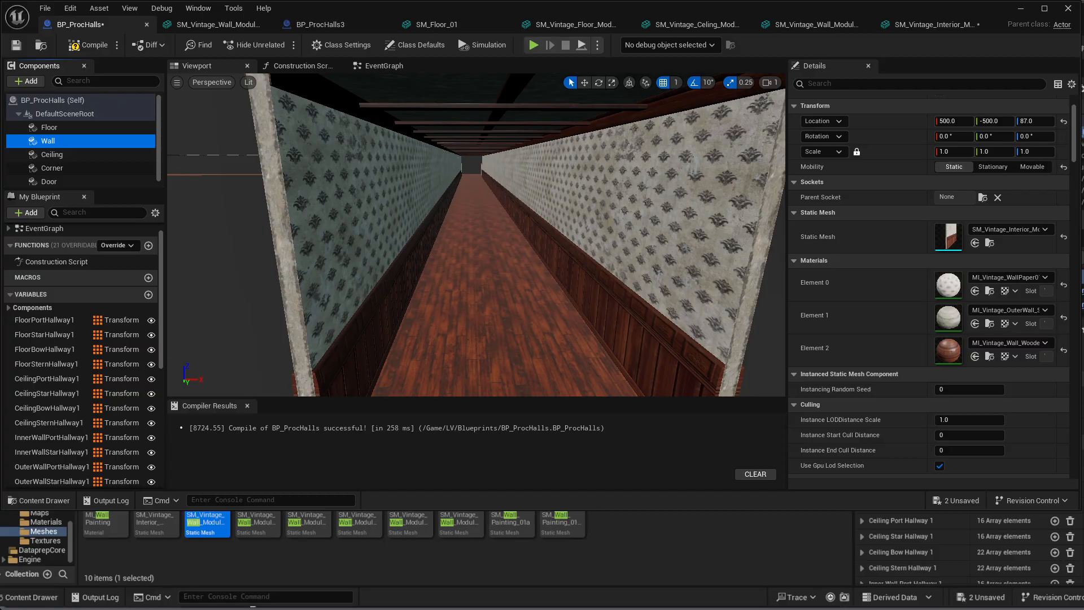
key(w)
right_drag(593, 309, 592, 292)
key(s)
key(w)
click(81, 50)
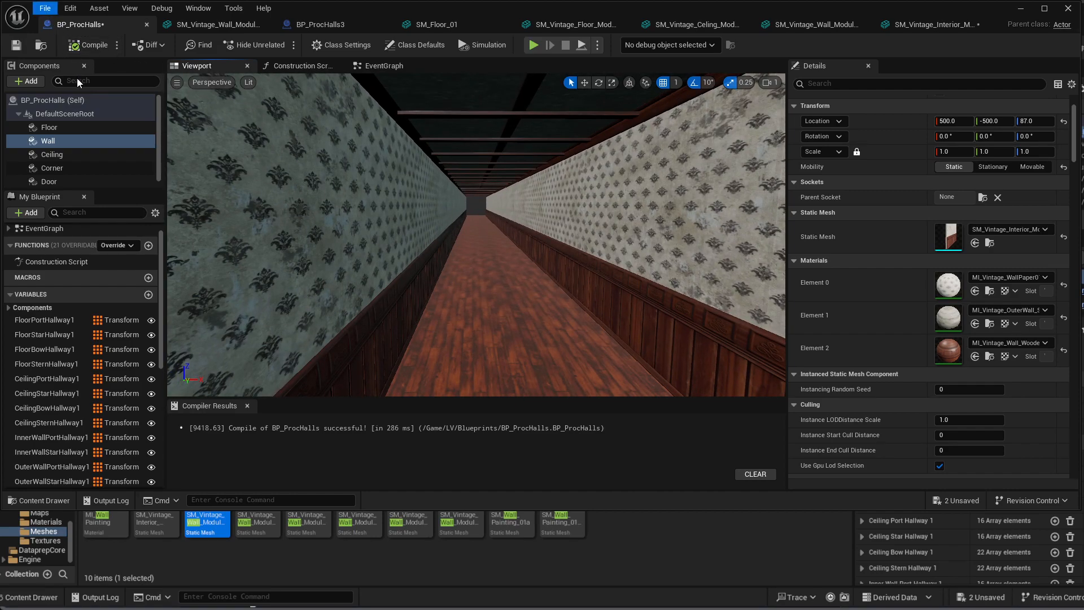
key(ctrl+s)
right_drag(515, 224, 513, 225)
key(w)
key(w)
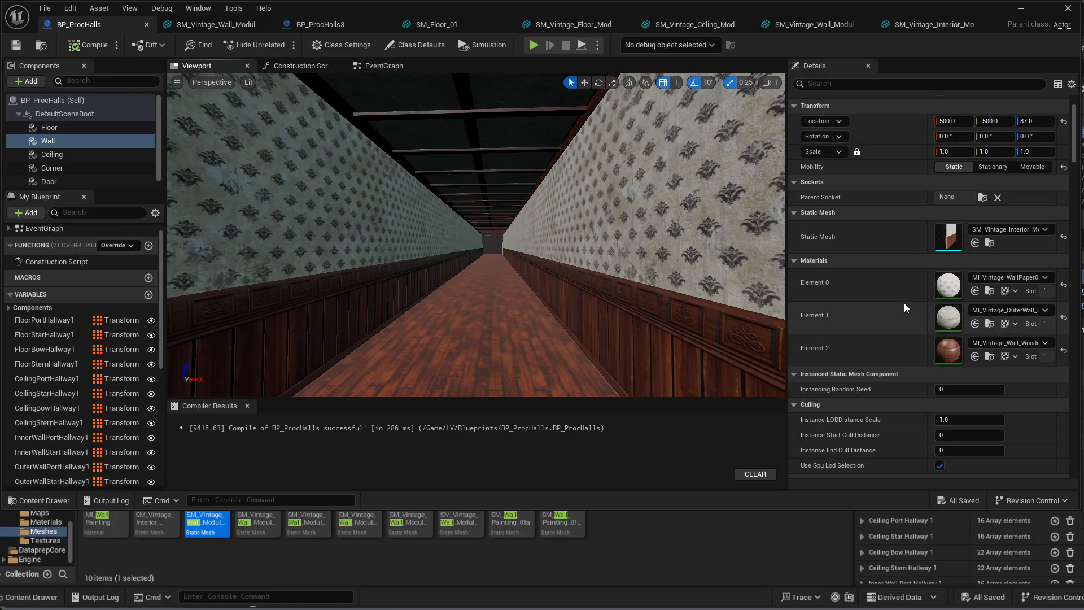
Step: Examine the vintage interior wall mesh's build settings, material sections and Nanite settings, and expand the advanced LOD Picker options
scroll(903, 303, down, 3)
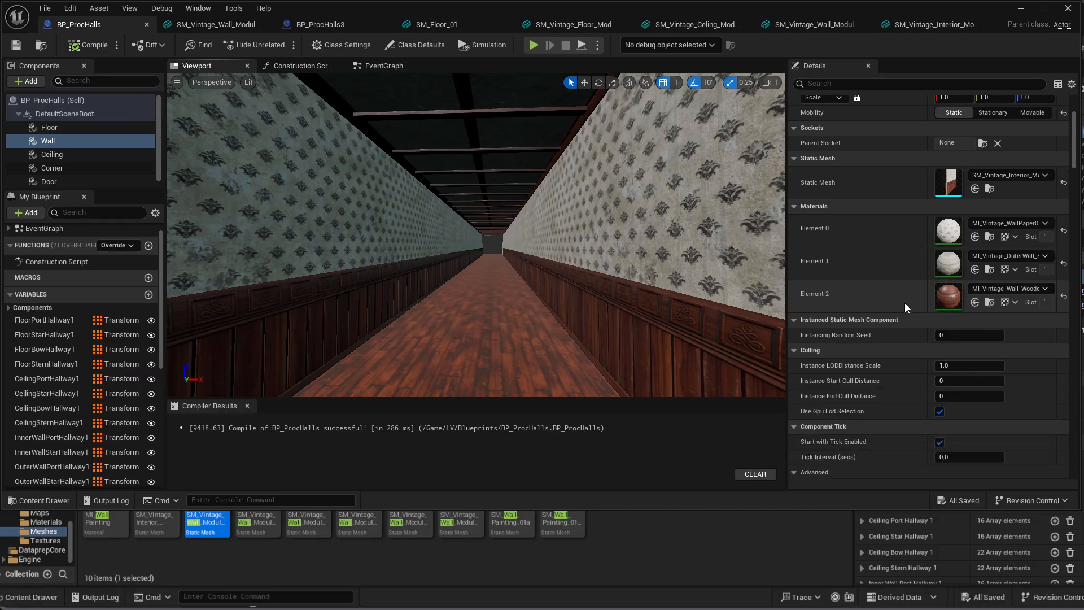
click(935, 24)
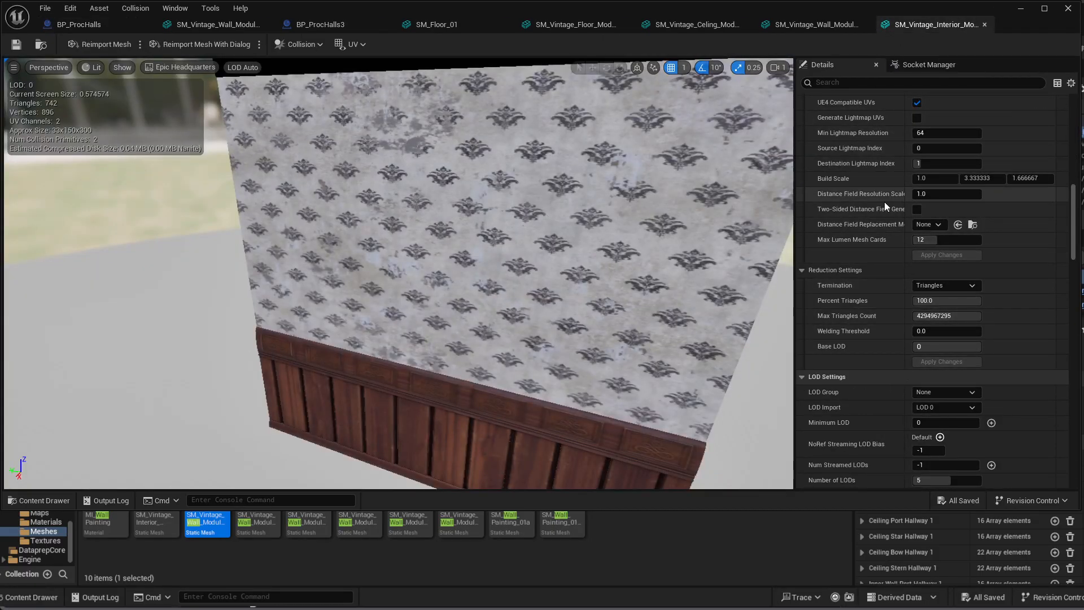
scroll(888, 202, up, 2)
scroll(891, 233, up, 10)
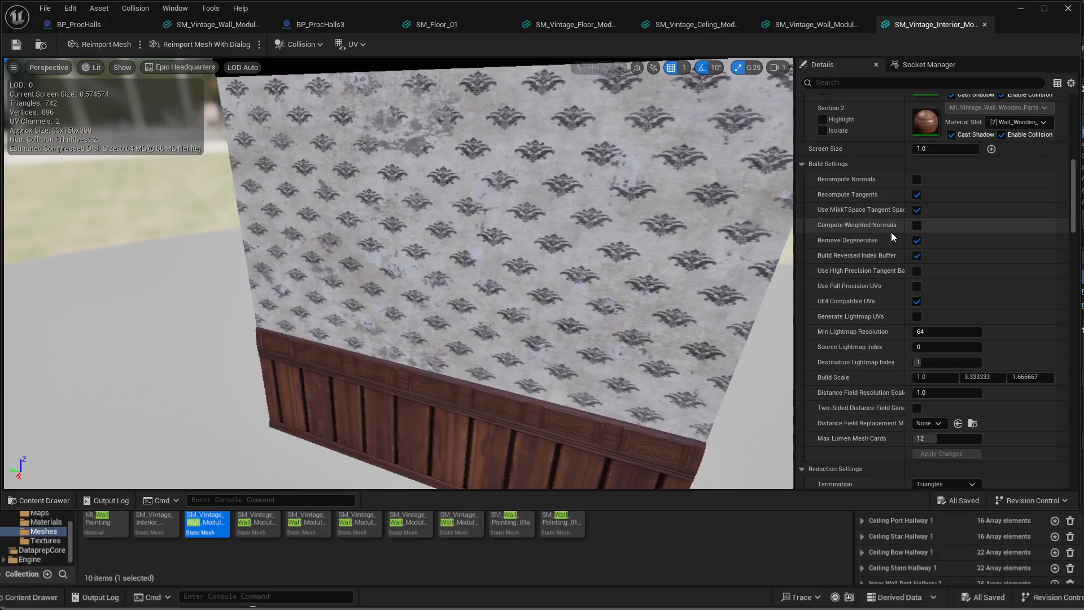
scroll(839, 175, up, 5)
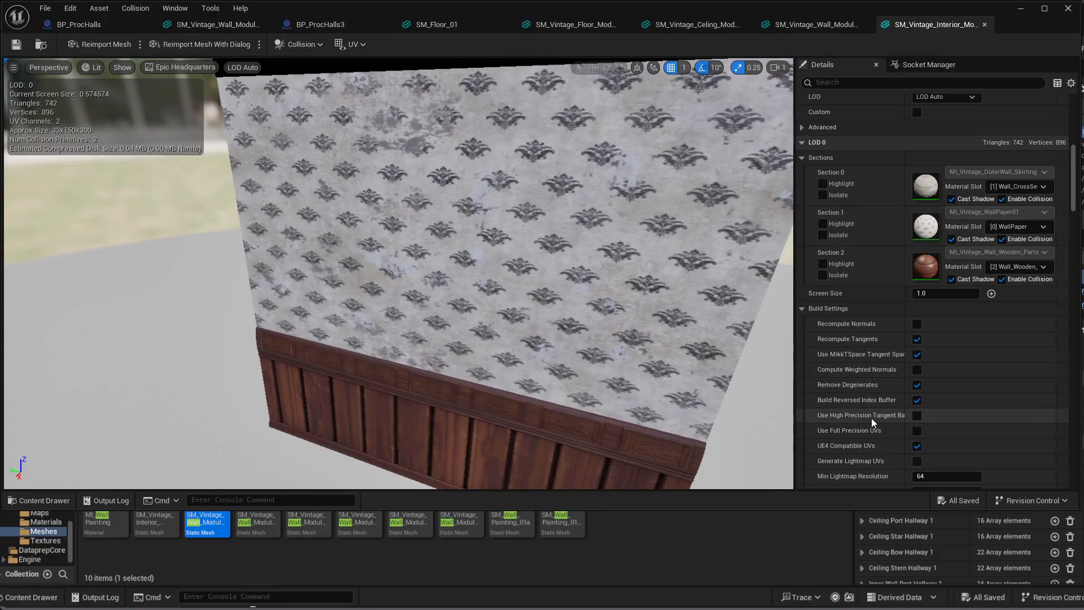
scroll(881, 301, up, 2)
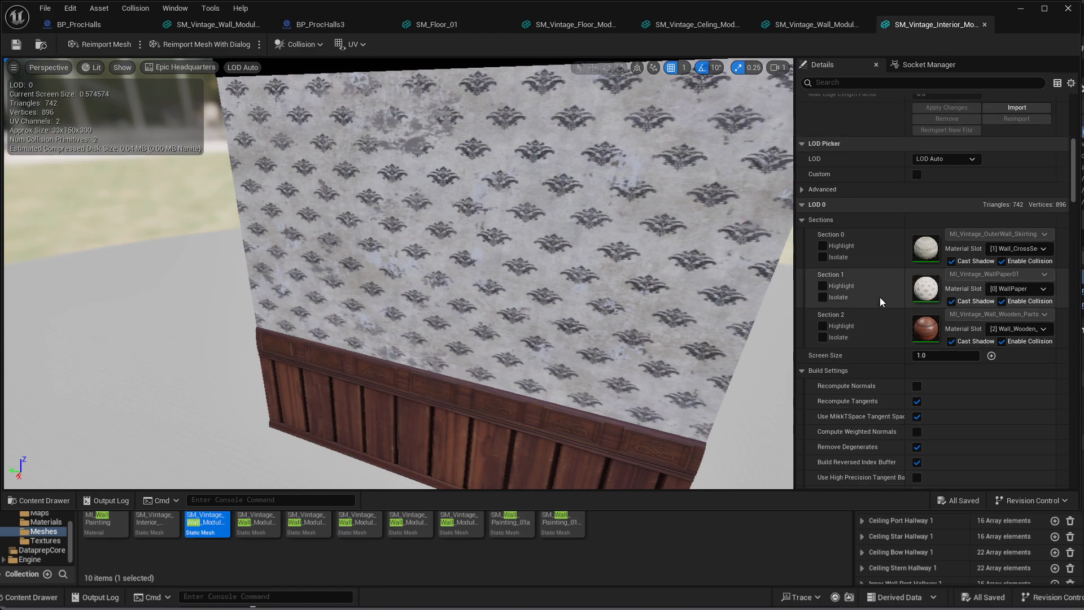
scroll(881, 301, up, 1)
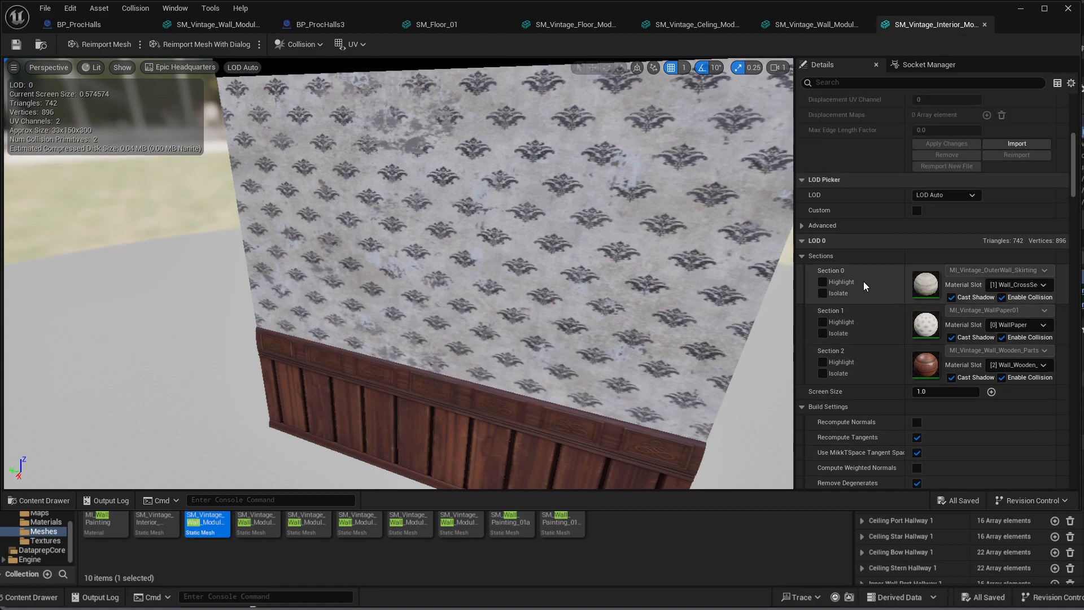
click(804, 227)
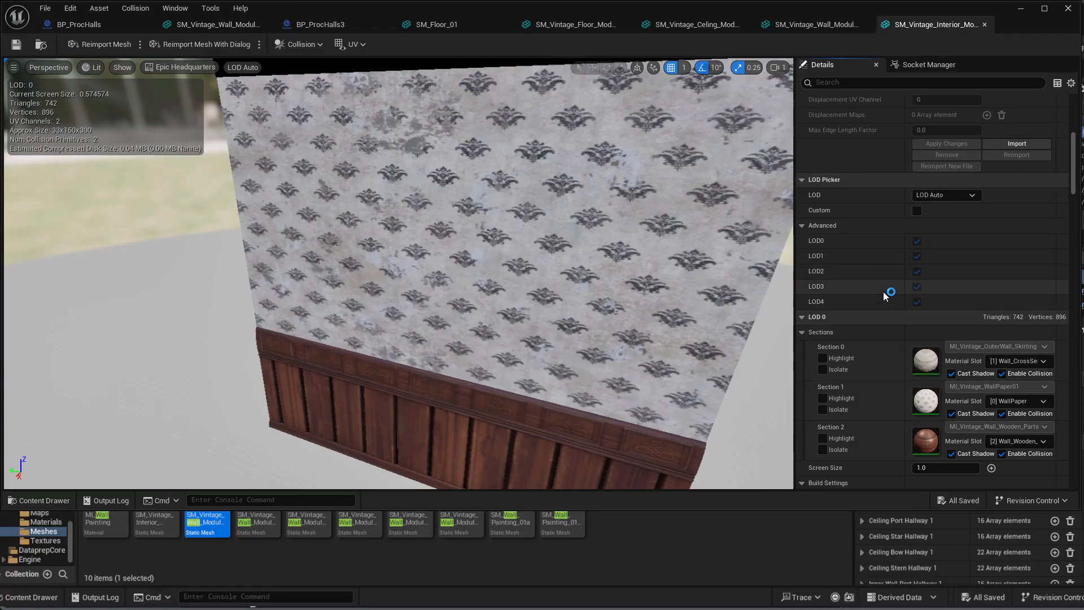
scroll(883, 292, up, 3)
scroll(884, 291, up, 6)
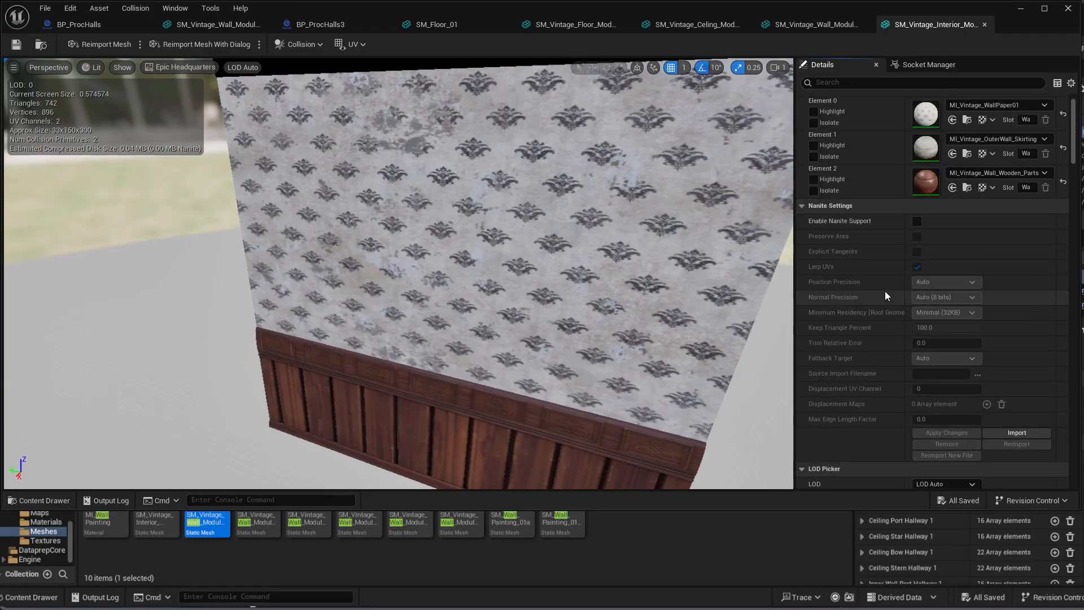
scroll(885, 290, down, 9)
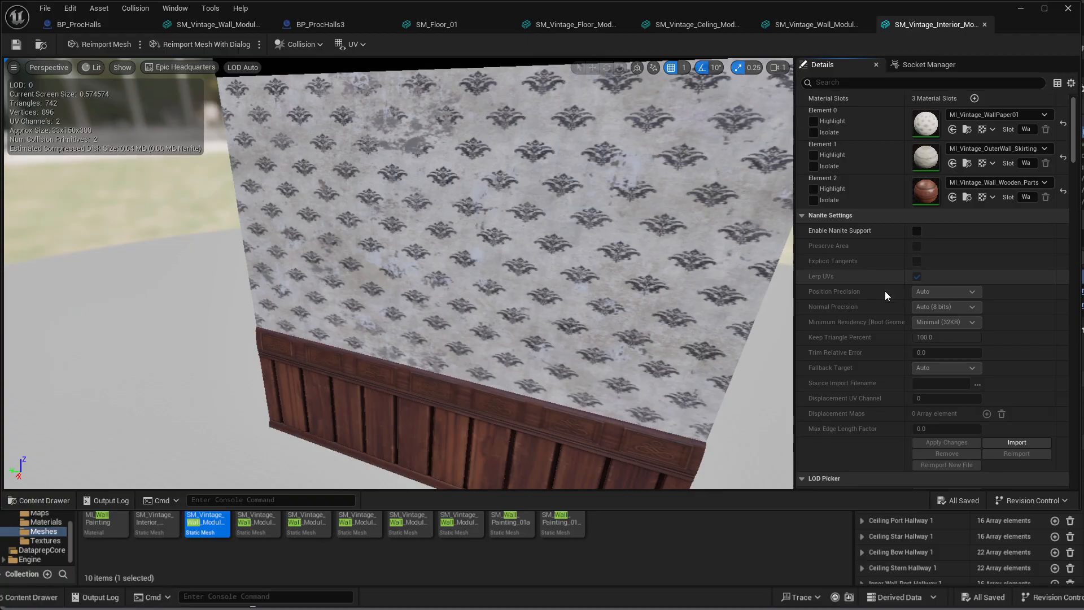
scroll(867, 396, down, 5)
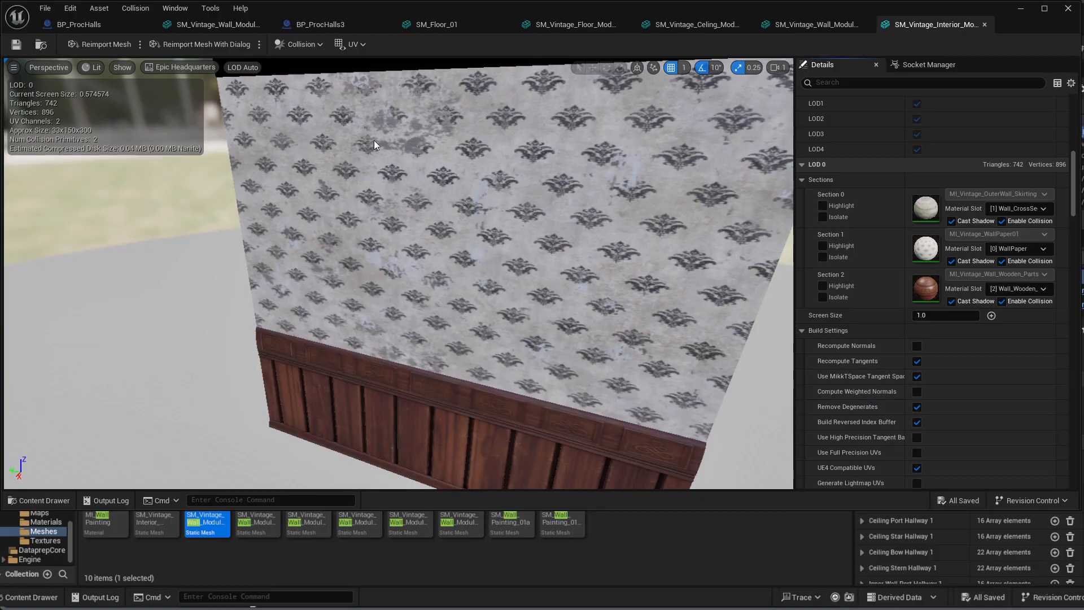
Step: Return to the level editor, show the LV Maps folder without the "wall" filter, and open the LiminalVertigo_001 level
click(86, 26)
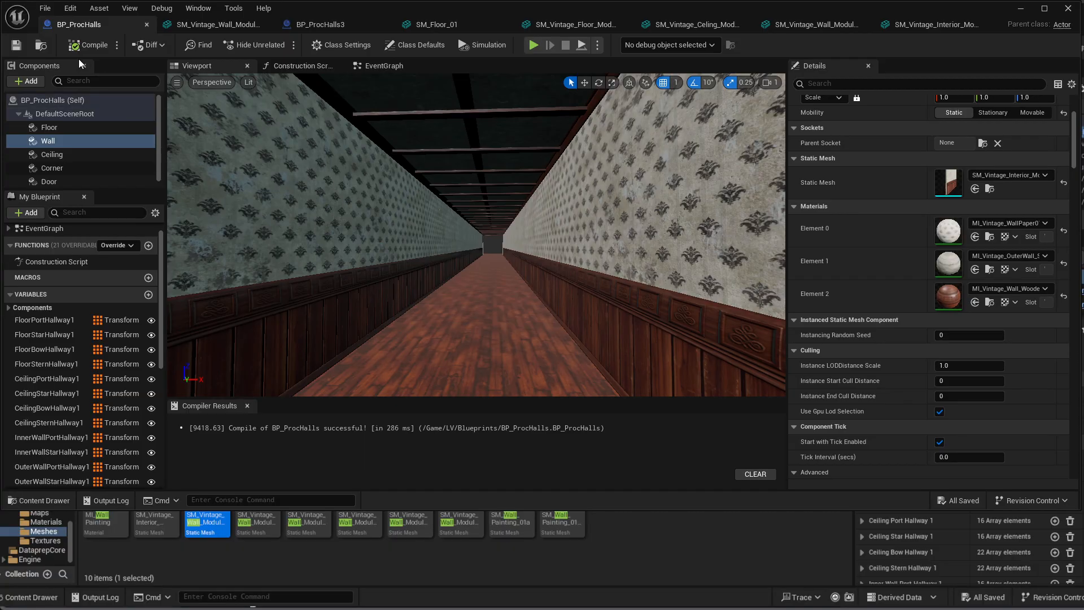
click(1021, 9)
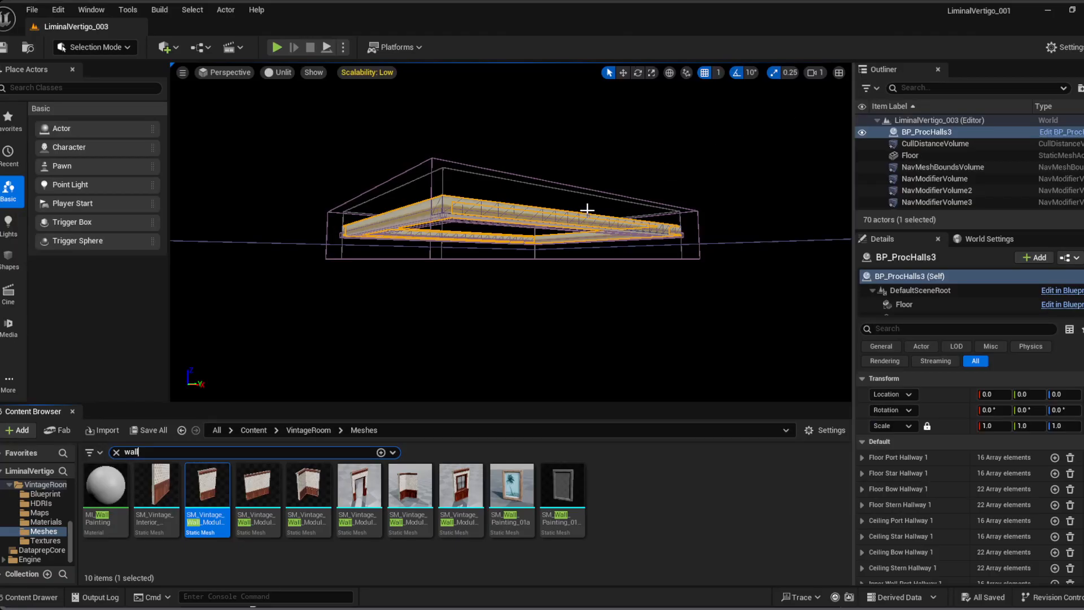
scroll(43, 516, up, 3)
scroll(43, 515, up, 2)
click(37, 503)
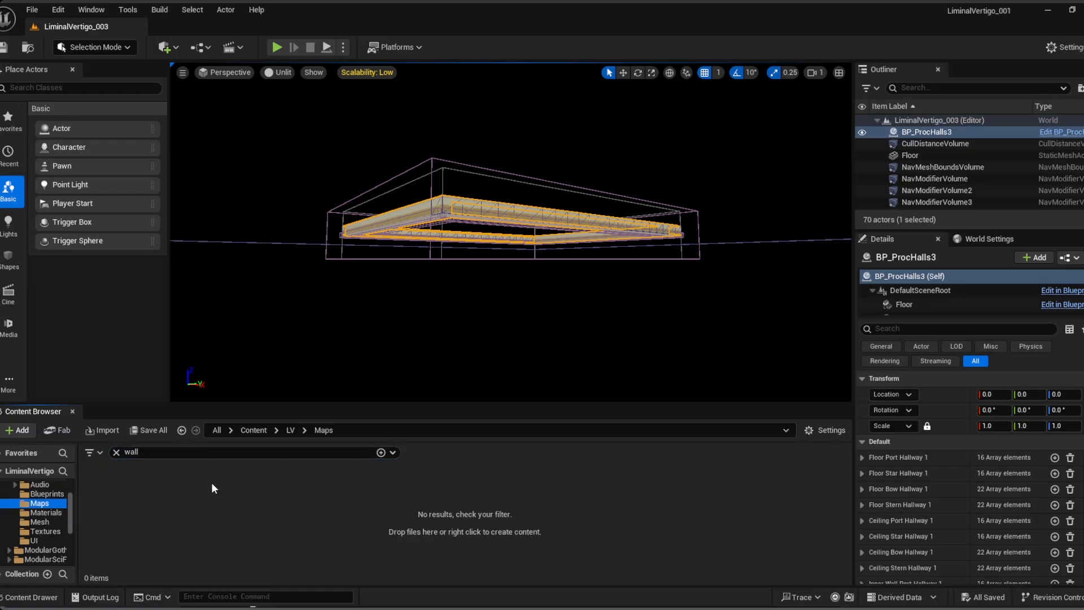
click(116, 452)
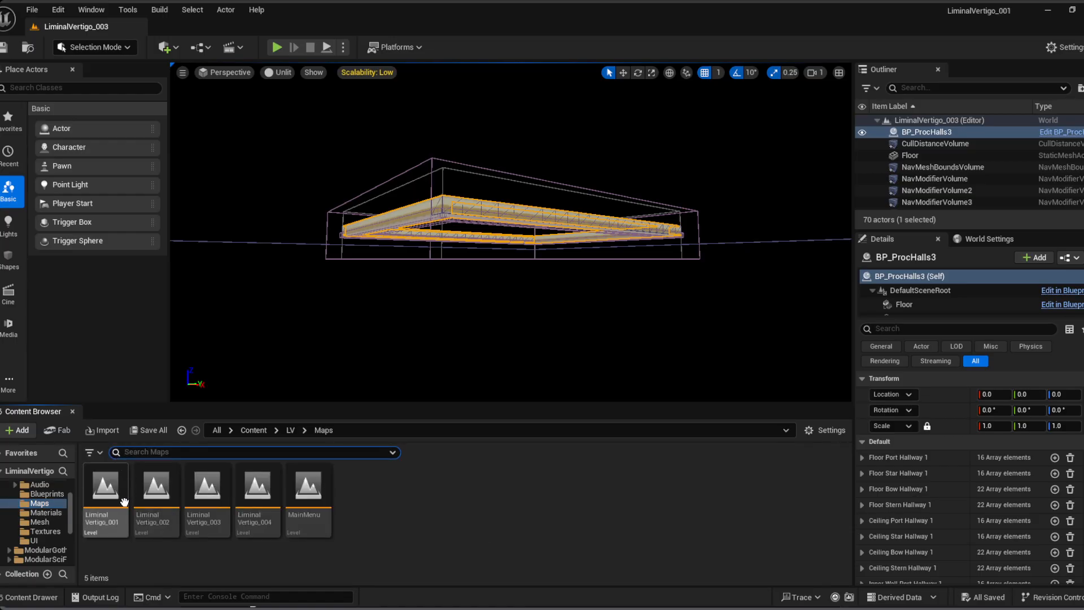
click(99, 494)
double_click(99, 494)
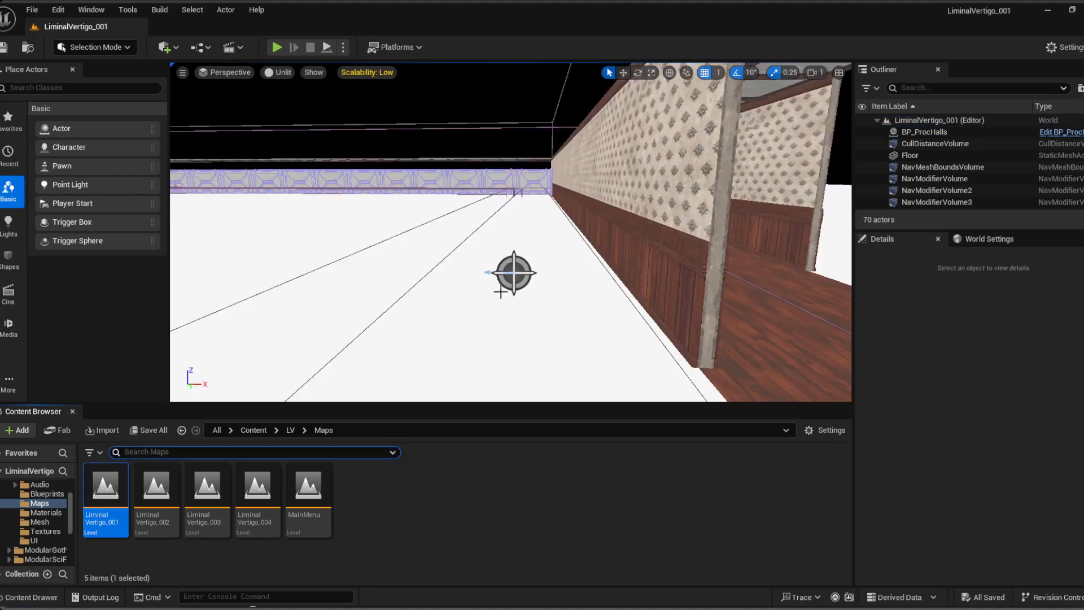
Step: Inspect the hallway floor, ceiling and walls in LiminalVertigo_001 and select the BP_ProcHalls actor
right_drag(517, 282, 576, 272)
key(w)
right_drag(511, 237, 598, 233)
key(w)
key(w)
key(s)
key(w)
key(w)
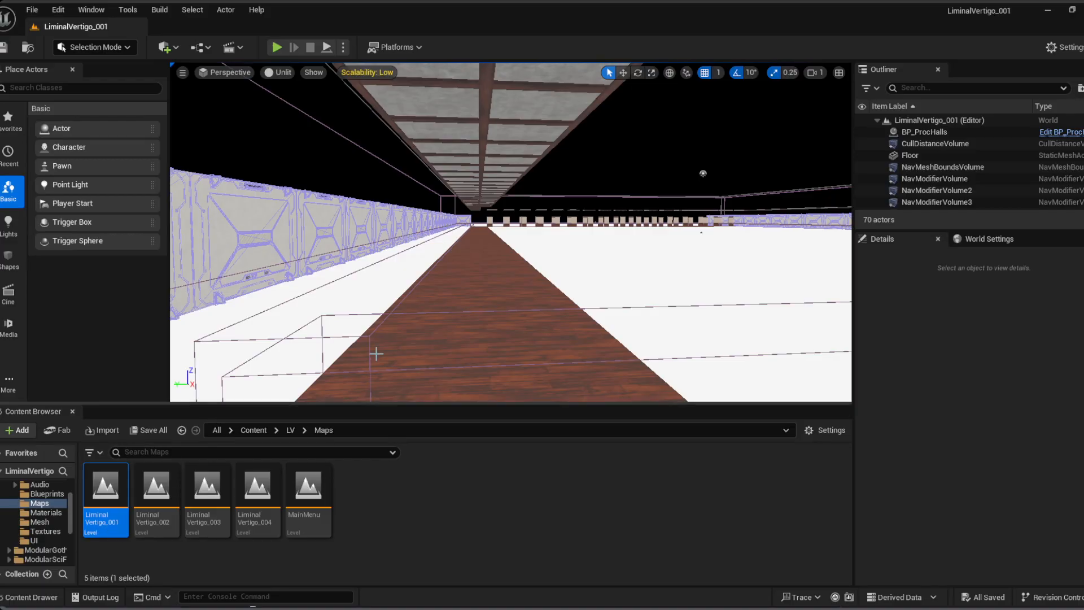
right_drag(419, 317, 406, 319)
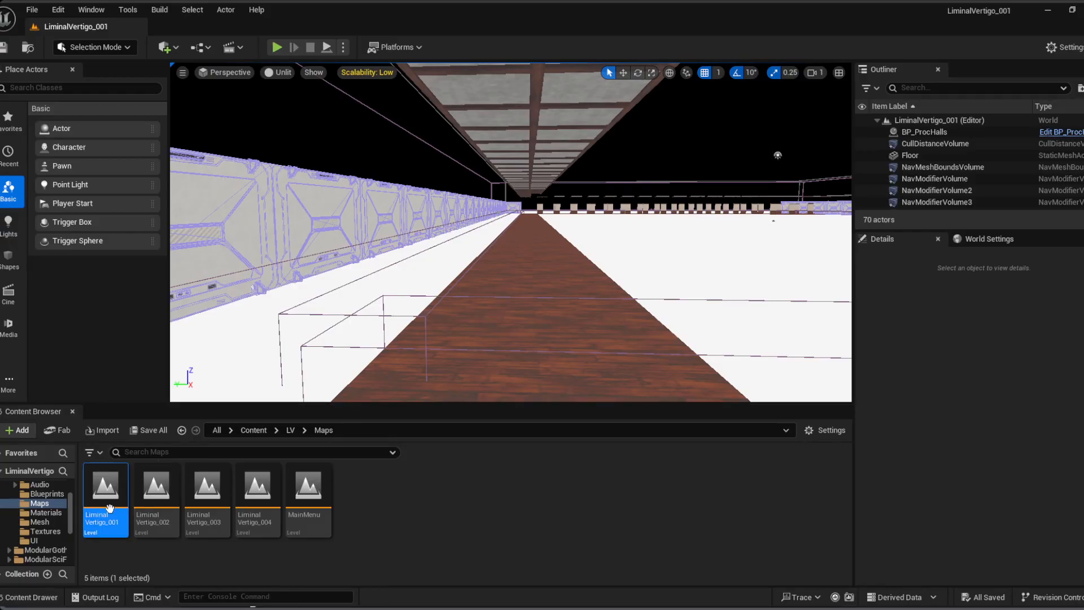
click(934, 134)
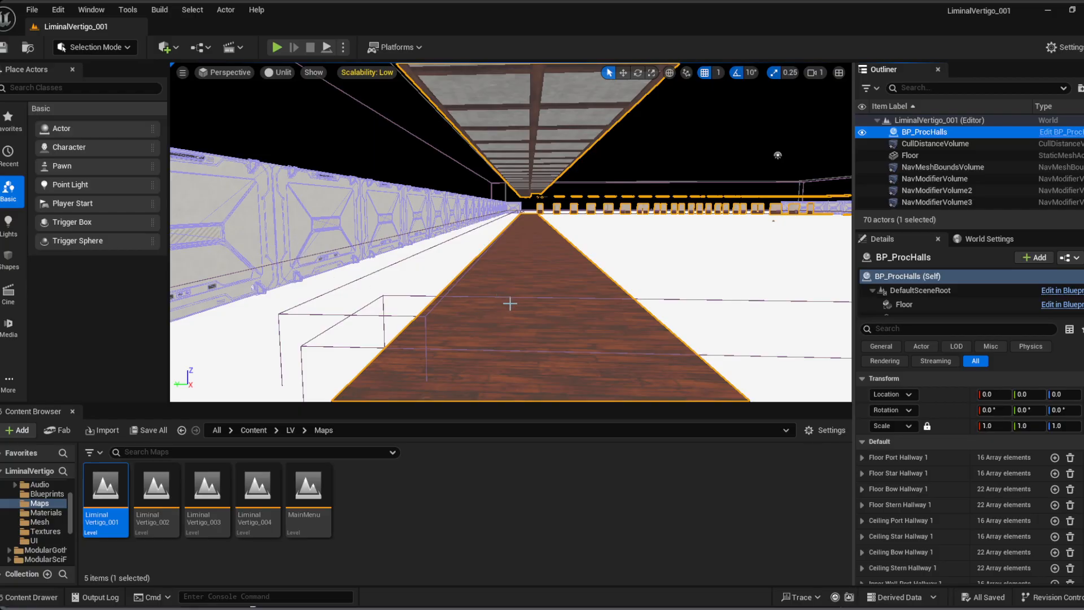
Step: Duplicate the BP_ProcHalls blueprint in the LV Blueprints folder, name the copy BP_ProcHalls4, and save all changes
click(47, 493)
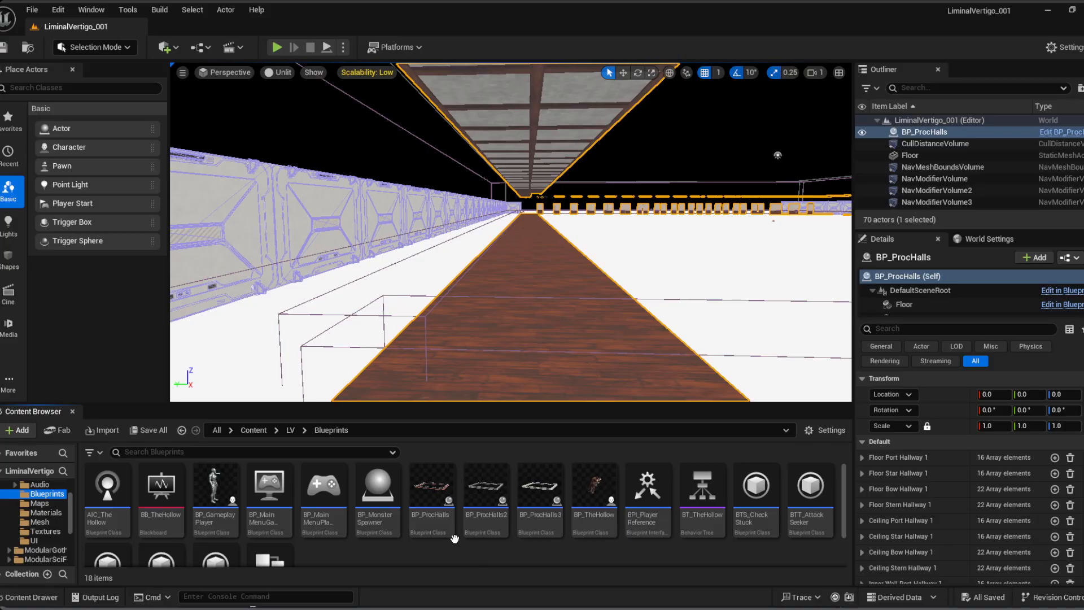
click(432, 492)
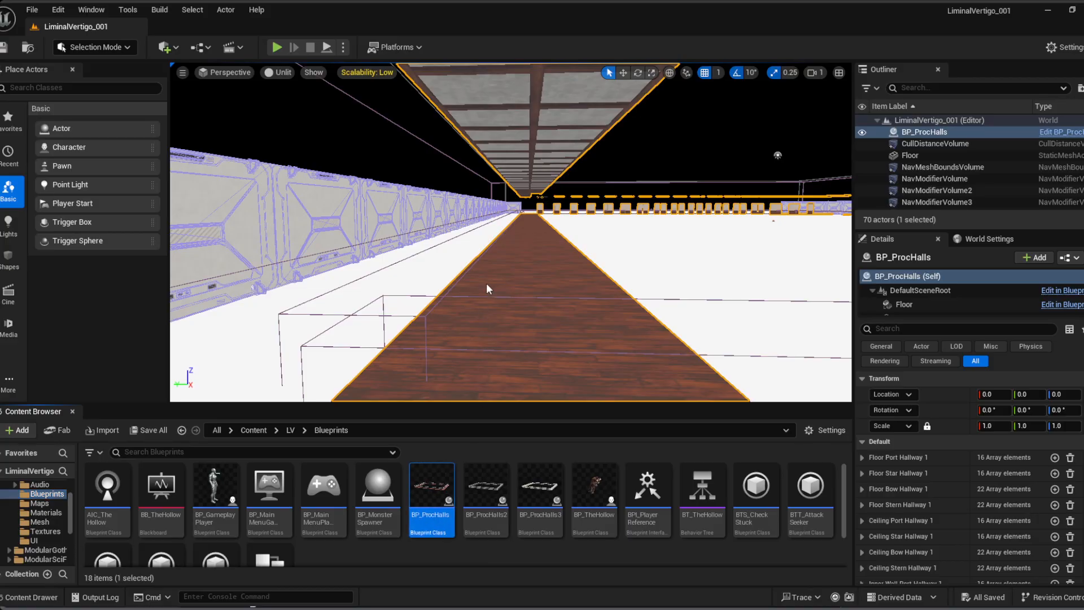
key(ctrl+d)
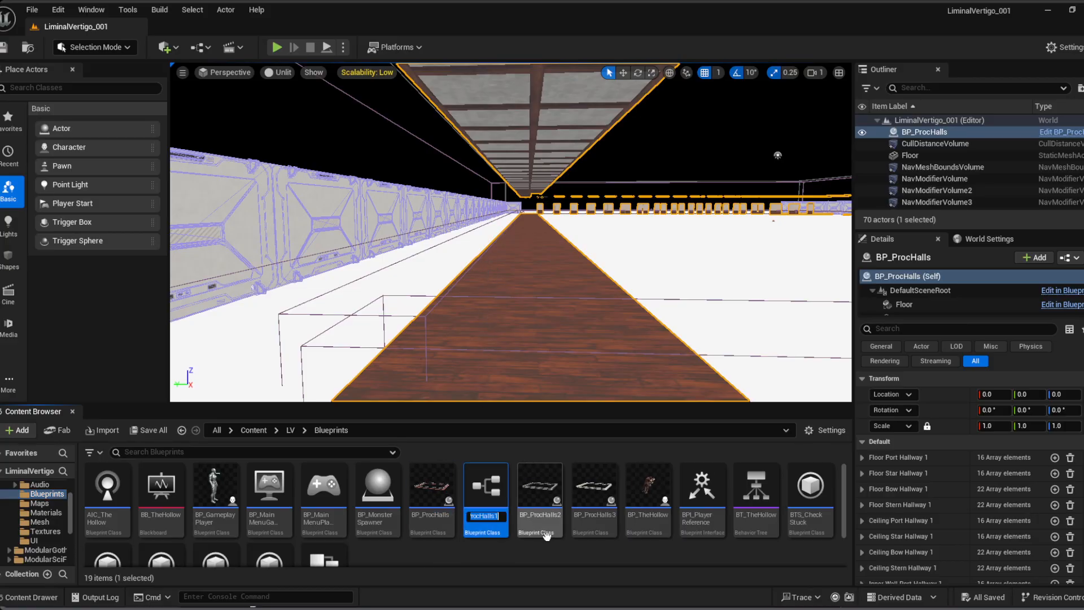
text(BP_ProcHalls1)
key(BackSpace)
text(4)
key(Return)
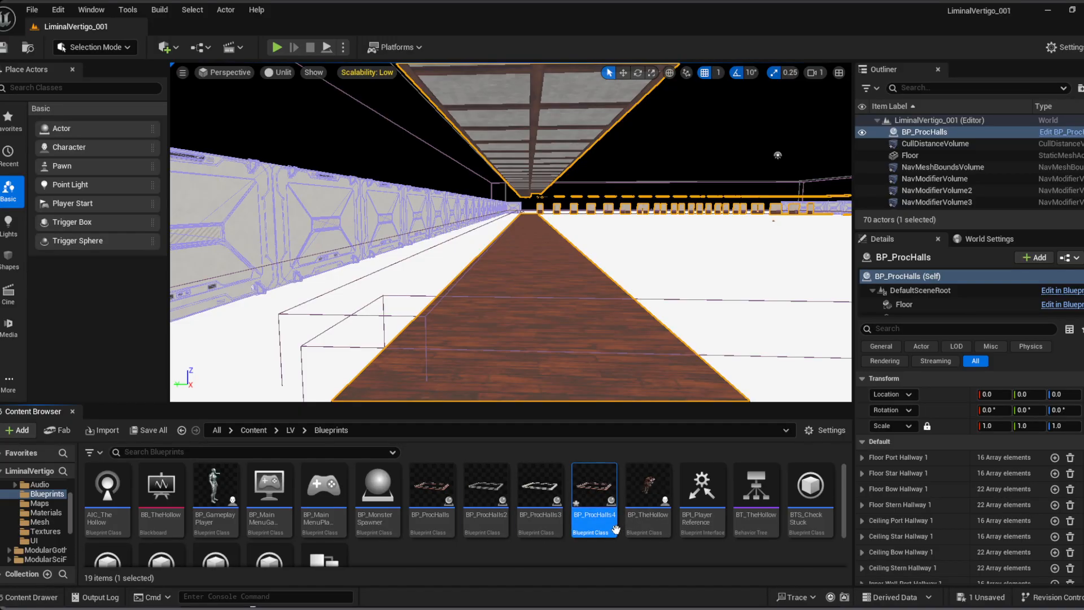
click(431, 480)
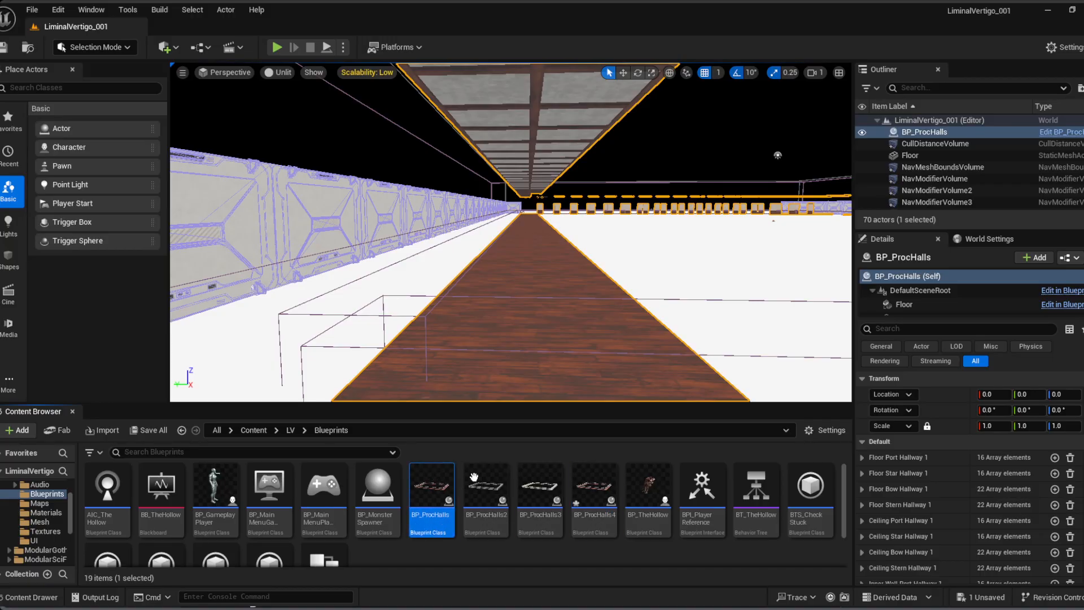
click(31, 16)
click(78, 179)
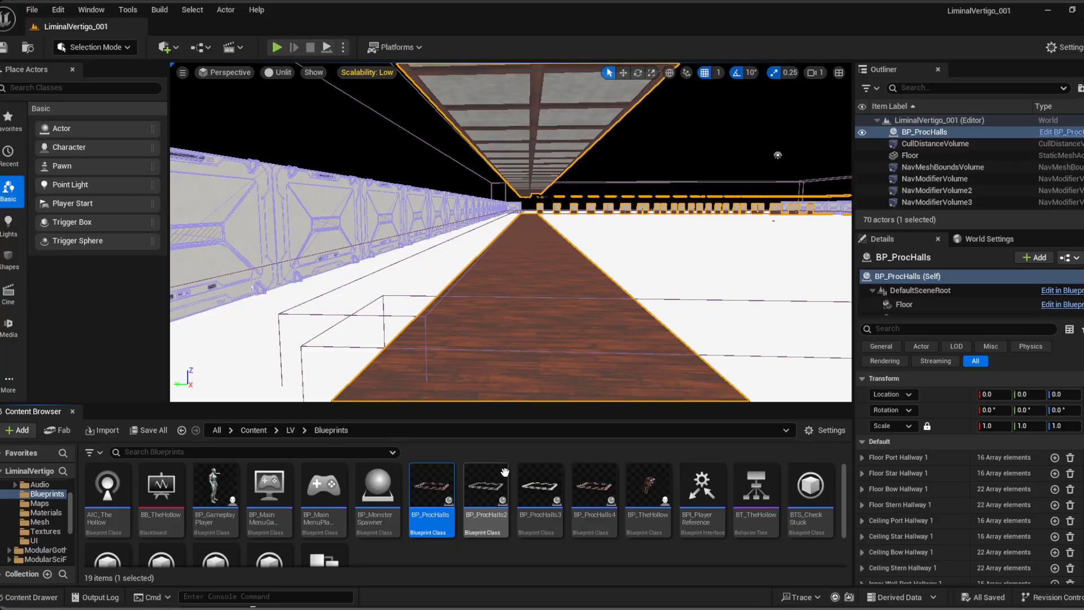
Step: Open the original BP_ProcHalls blueprint and check the static meshes assigned to its Corner and Door components
double_click(428, 506)
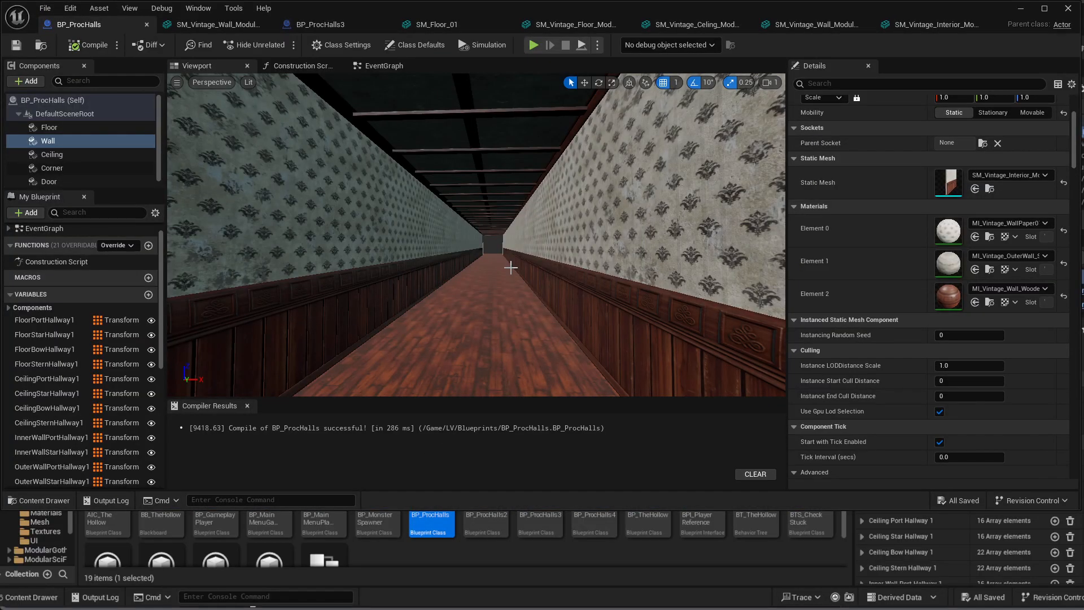
click(75, 181)
click(77, 168)
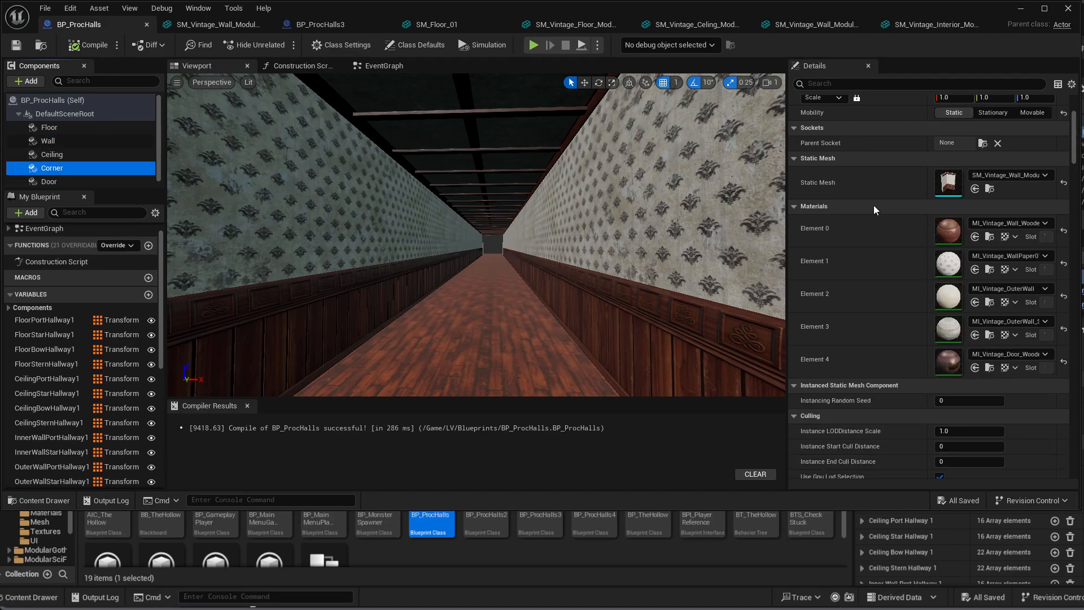
click(950, 185)
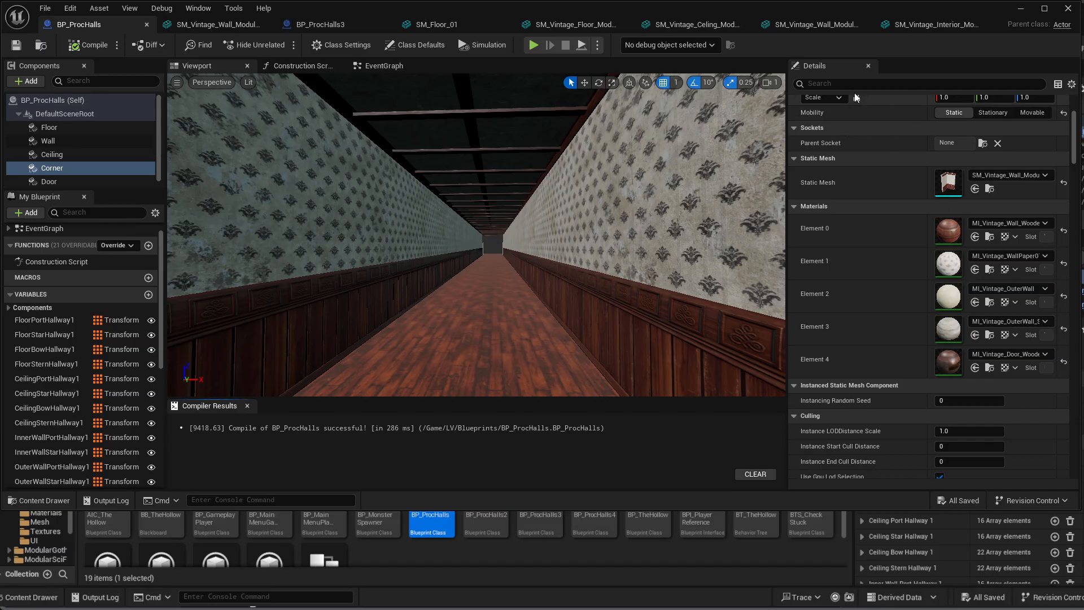
click(67, 182)
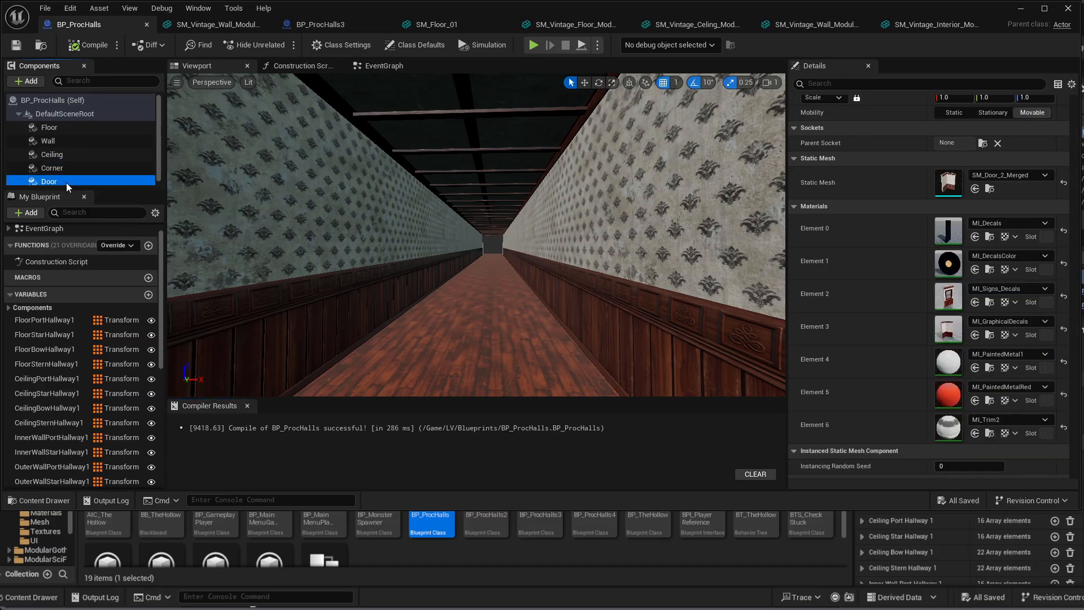
click(79, 169)
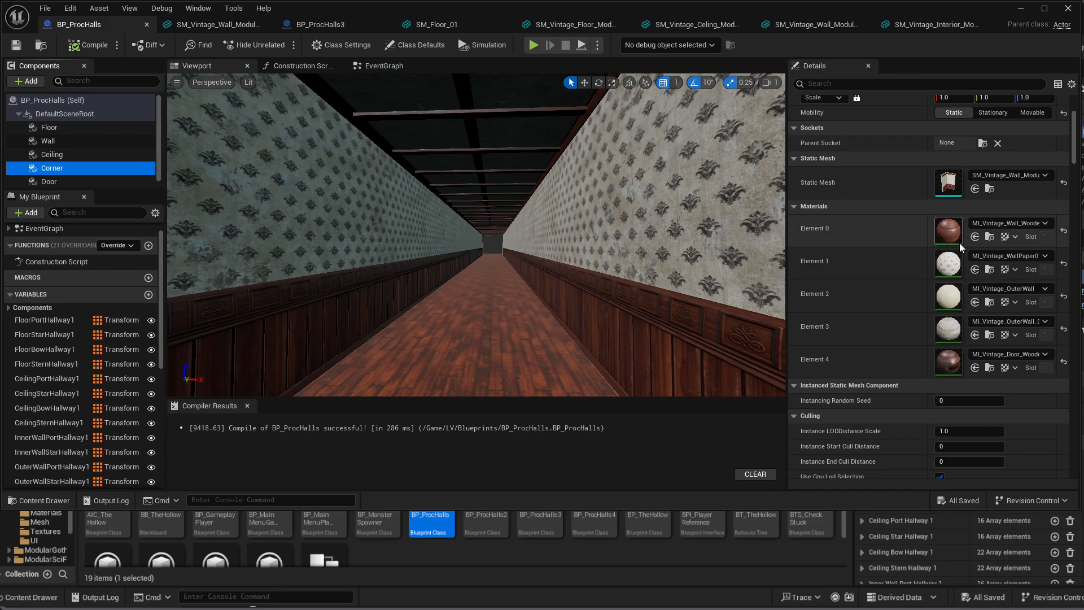
Step: Return to the level editor and open the ModularSciFi > StaticMeshes > HardSurfaceEnvironment folder
click(1020, 10)
scroll(40, 537, down, 3)
click(42, 504)
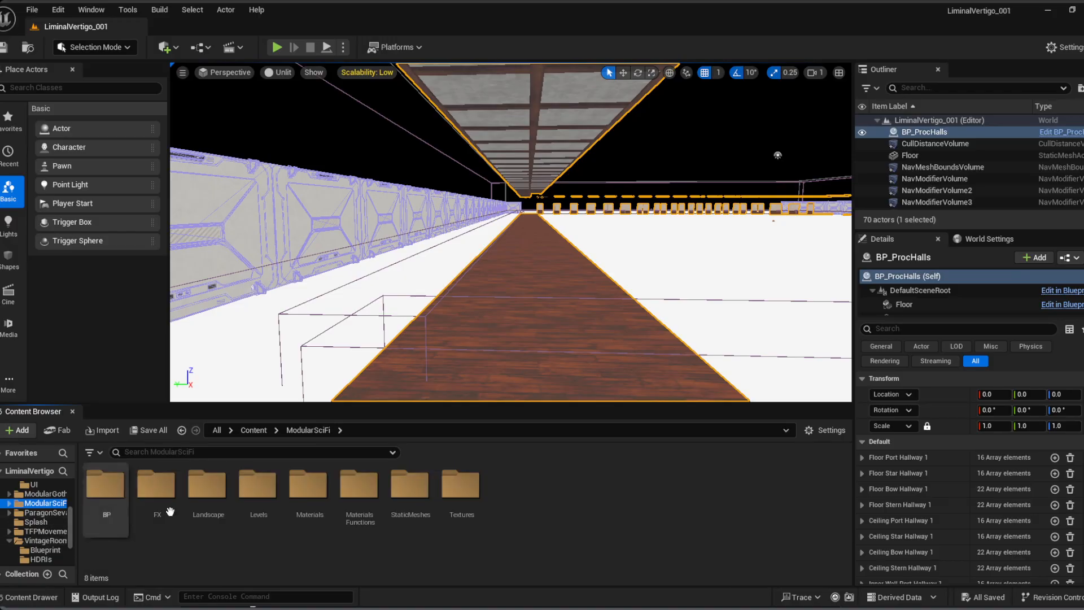
double_click(409, 528)
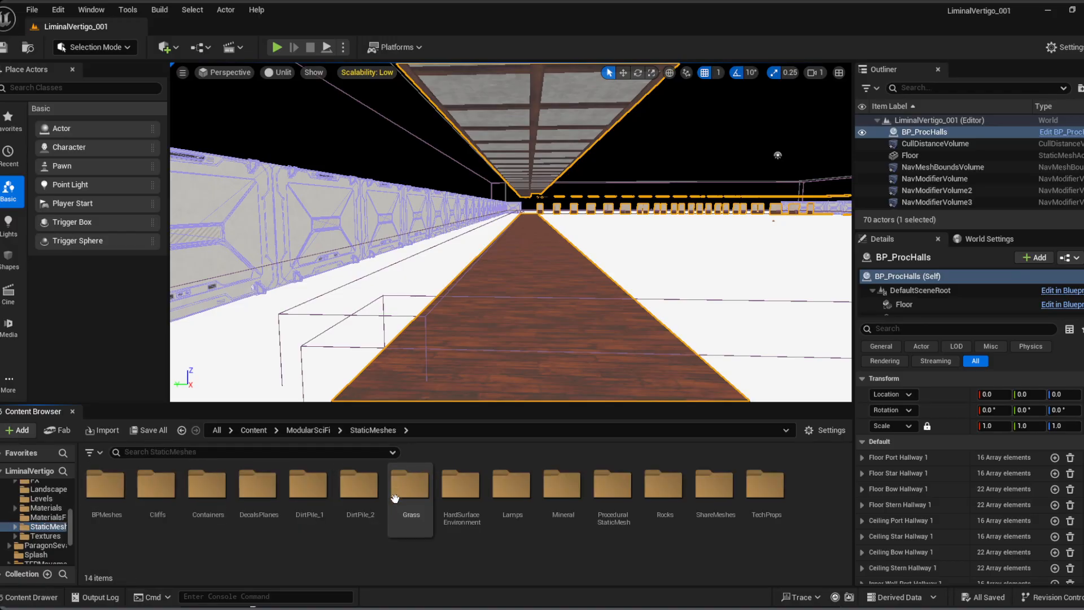
double_click(455, 533)
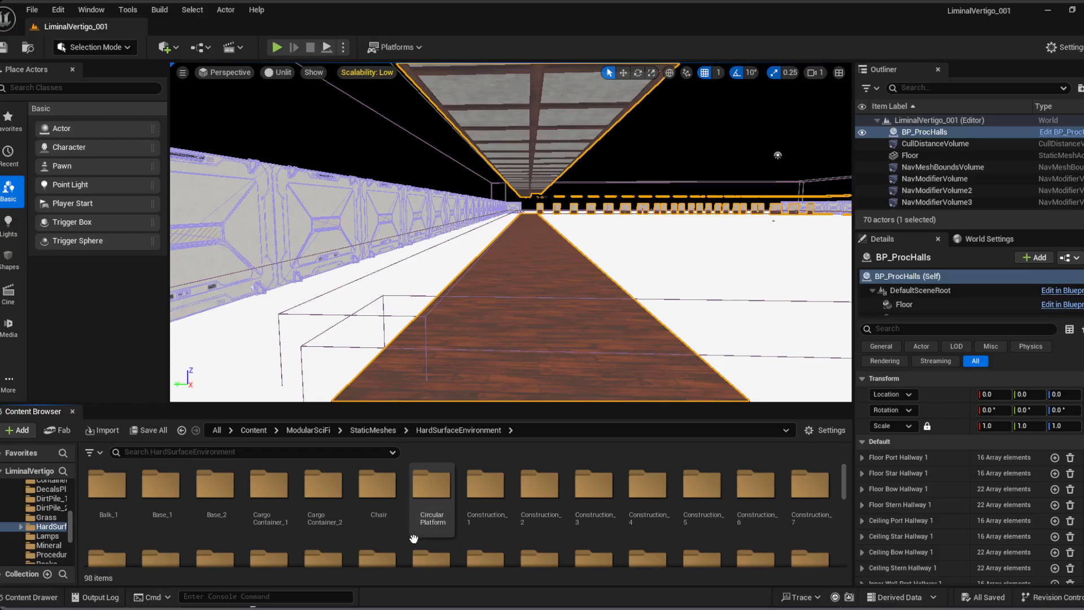
scroll(415, 539, down, 5)
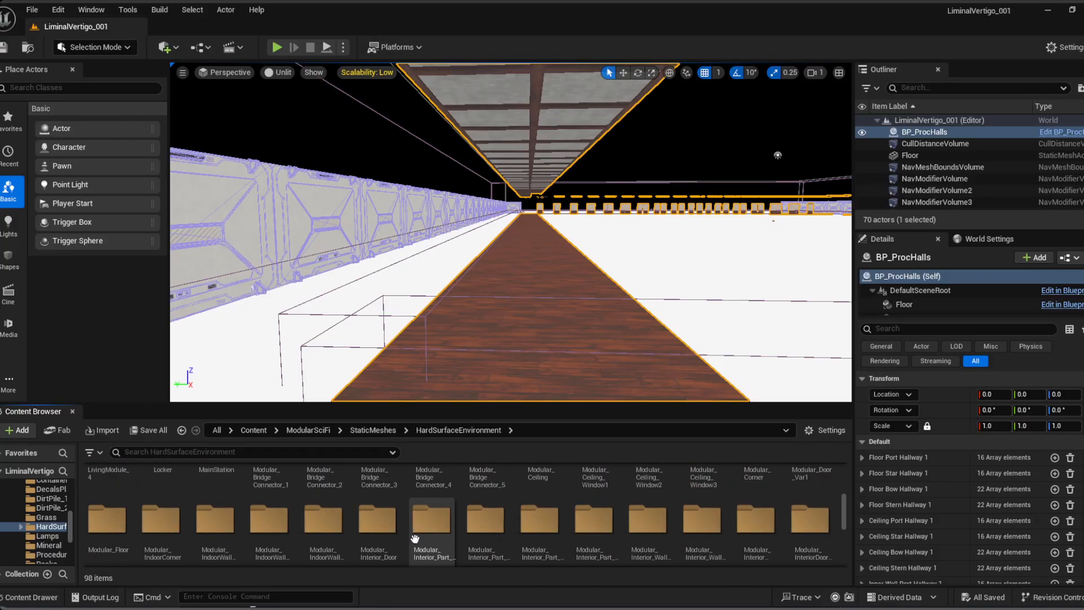
scroll(415, 538, up, 1)
Step: Search the HardSurfaceEnvironment folder for "pillar" and then for "corner"
click(345, 452)
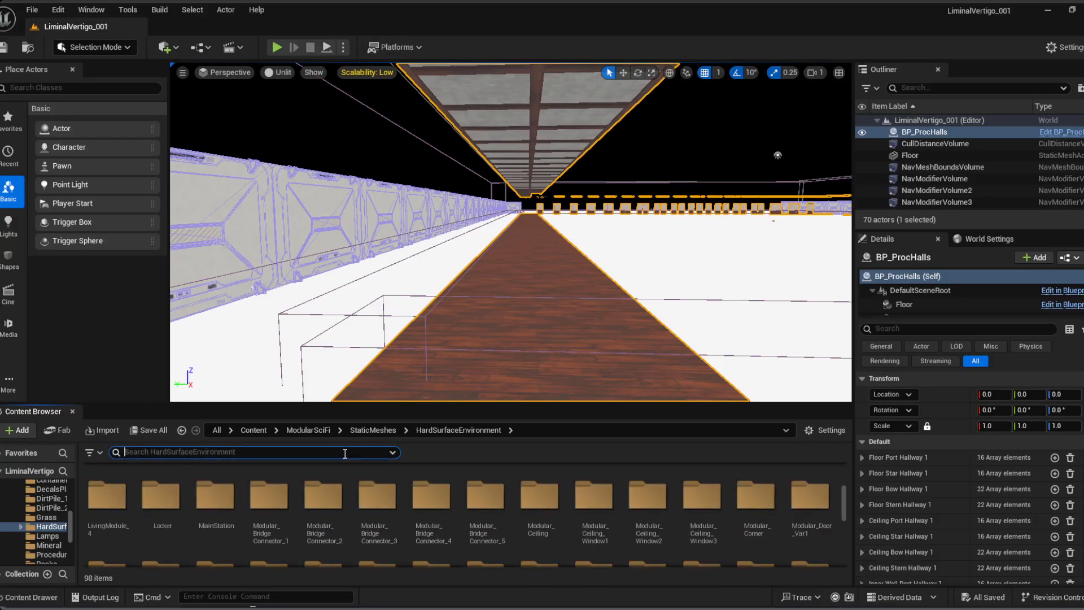
text(p)
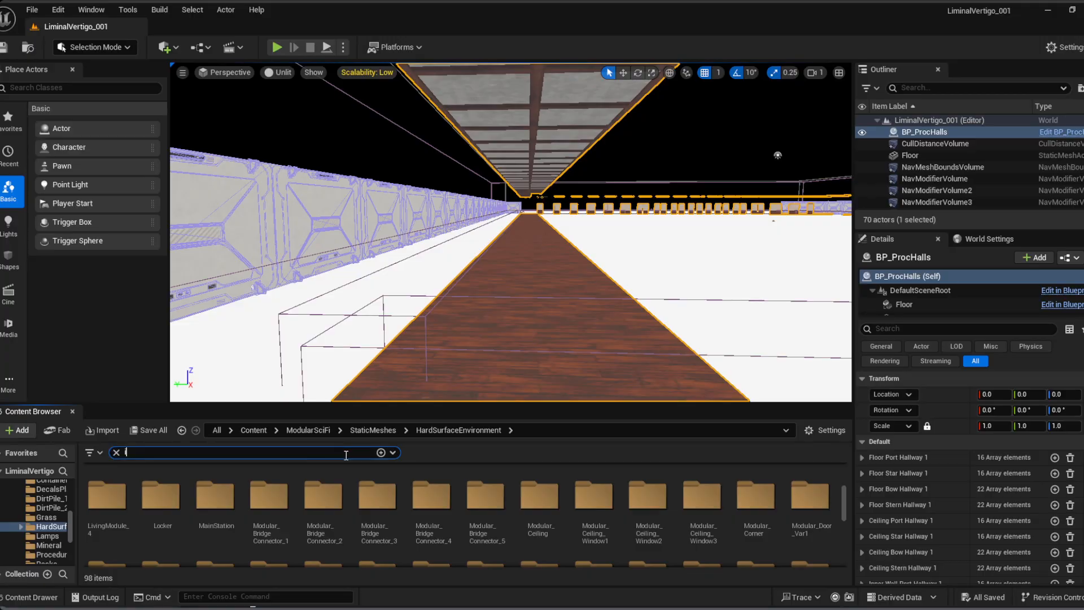
text(illar)
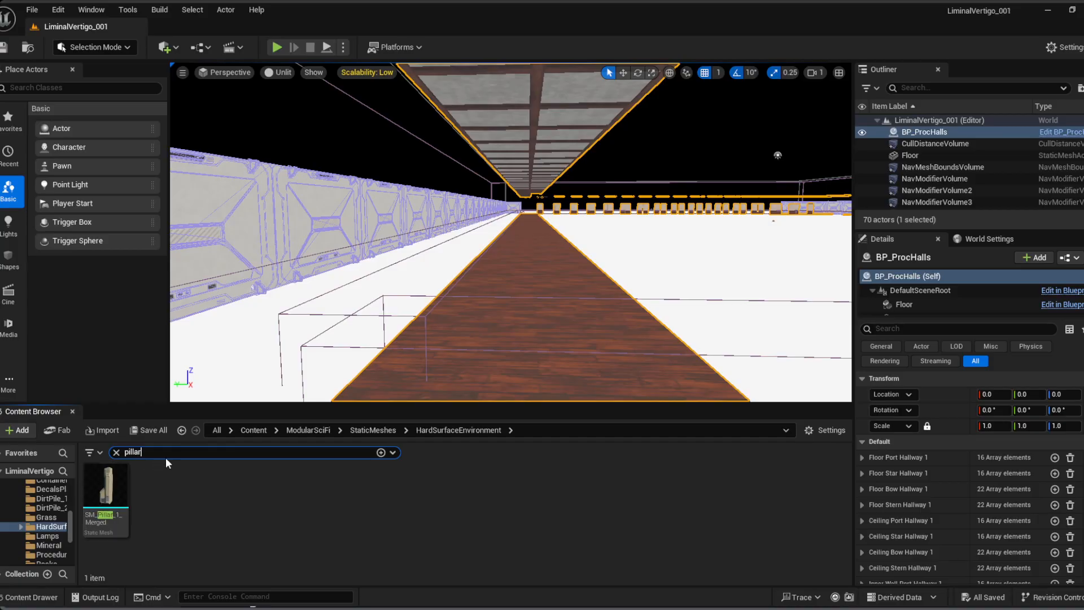
drag(142, 455, 89, 455)
text(coner)
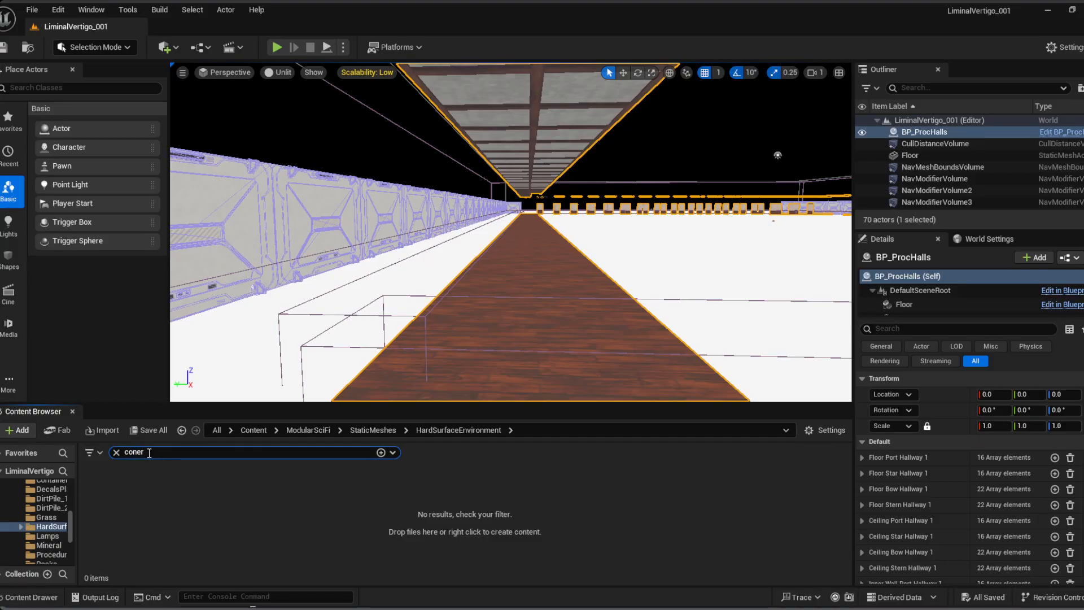
text(r)
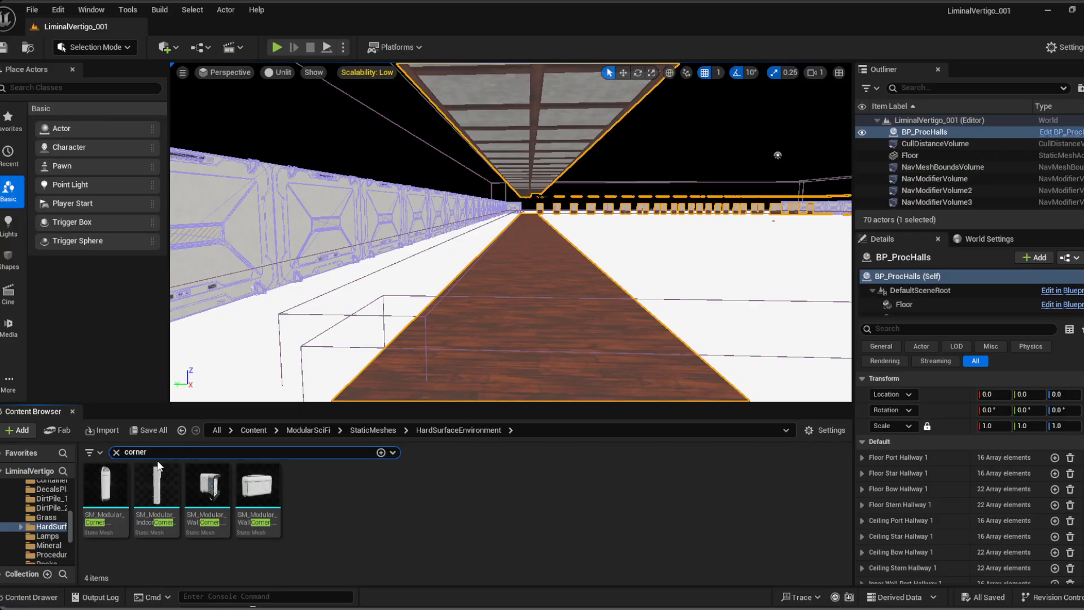
Step: Open the SM_Modular_IndoorCorner mesh and examine its shape from the inner side
double_click(157, 495)
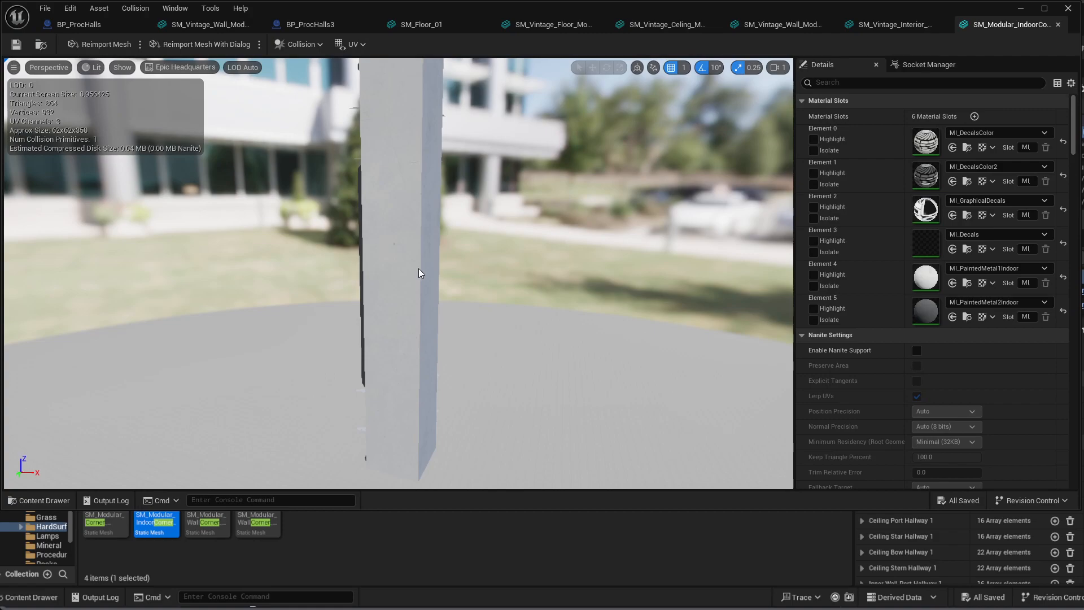
mouse_move(420, 269)
right_down()
mouse_move(373, 270)
mouse_move(418, 232)
mouse_move(556, 260)
mouse_move(740, 262)
mouse_move(537, 199)
right_up()
key(s)
key(a)
key(w)
key(a)
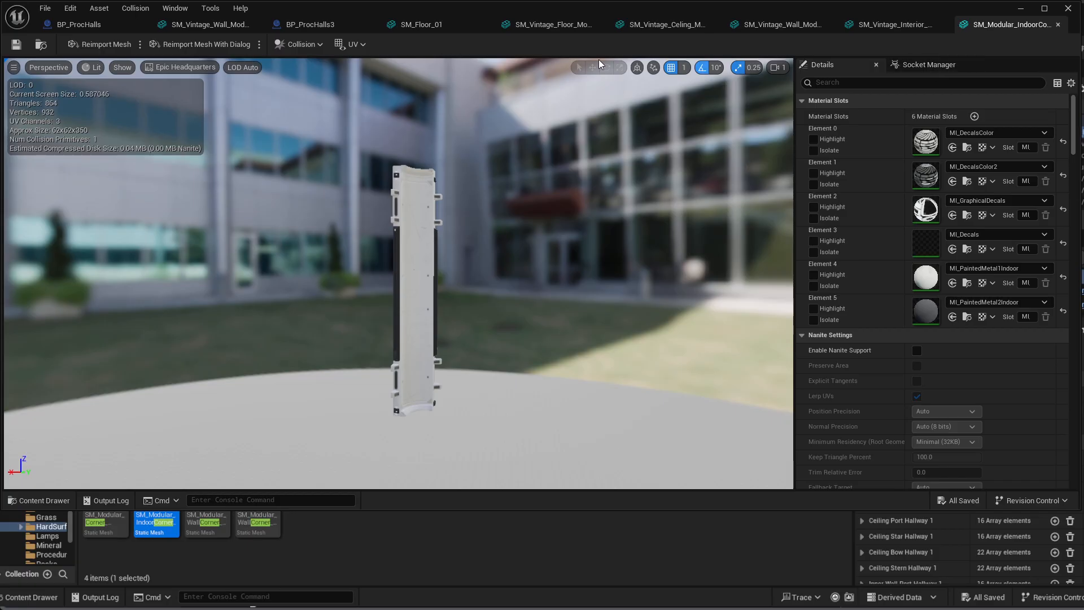
Step: Assign the SM_Modular_IndoorCorner mesh to the Corner component of BP_ProcHalls
click(85, 25)
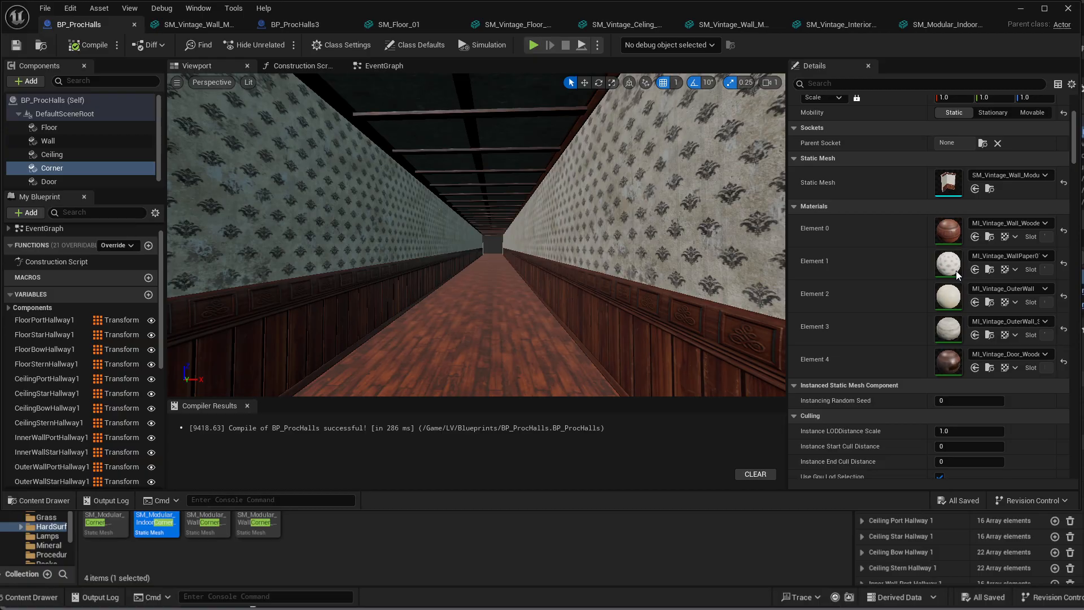
click(973, 304)
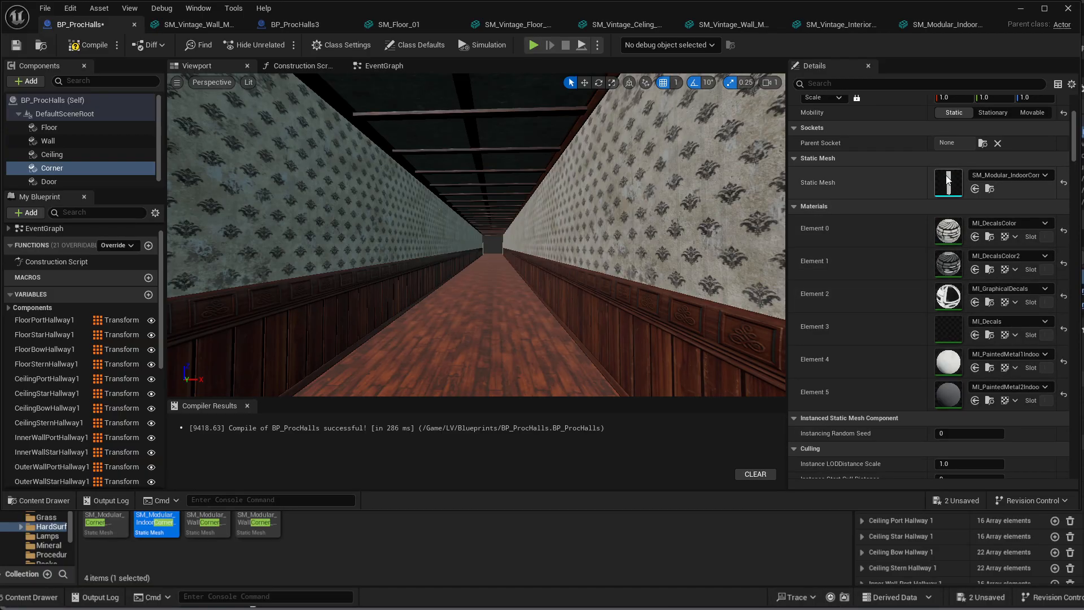
scroll(1043, 151, up, 3)
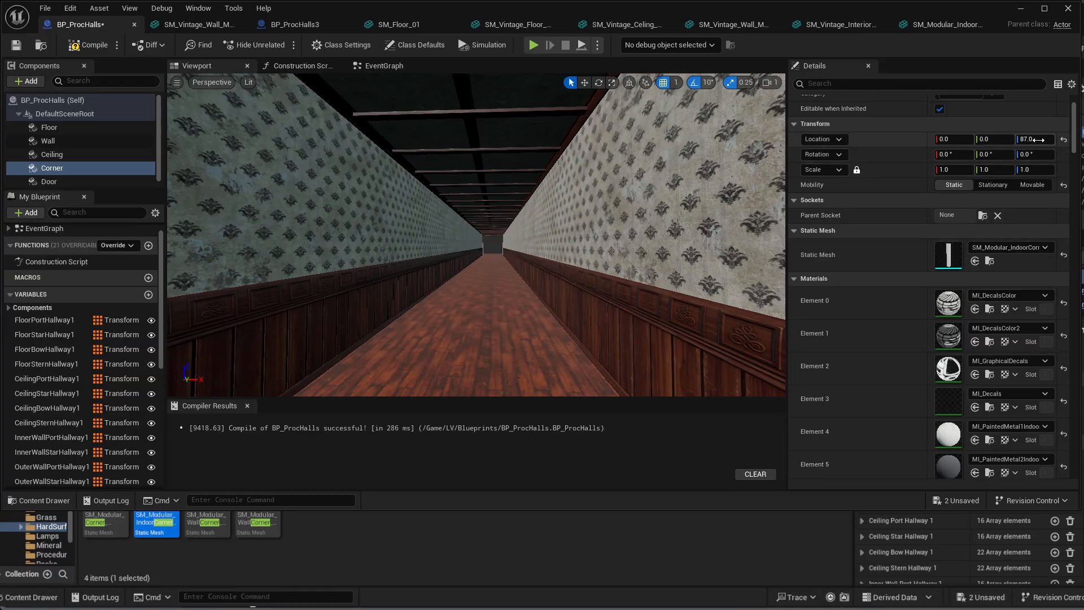
Step: Set the Corner component's Z location to -75 and examine the hallway from a higher viewpoint
click(1037, 140)
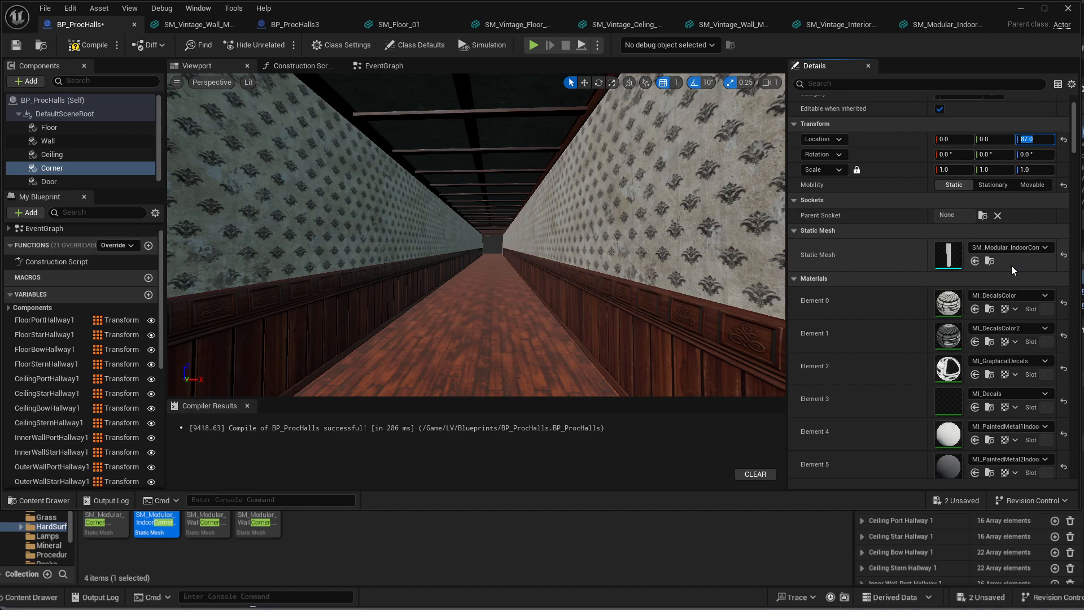
text(-75)
key(Return)
right_drag(565, 243, 497, 220)
key(e)
key(a)
key(q)
key(w)
key(e)
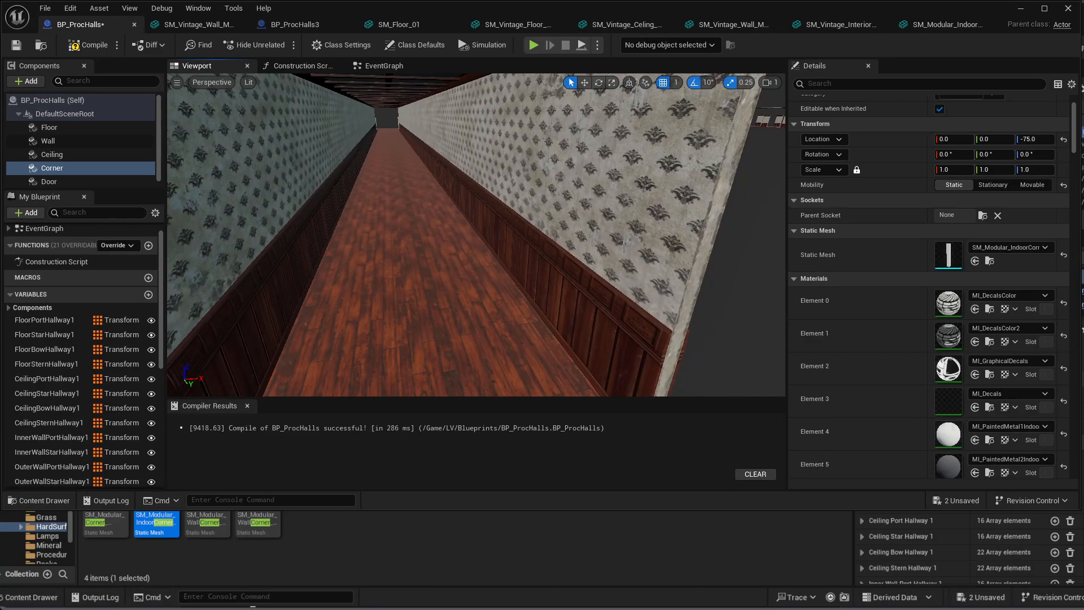
Step: Check the Wall component's location, and set the Corner component's Z location to 0
click(56, 141)
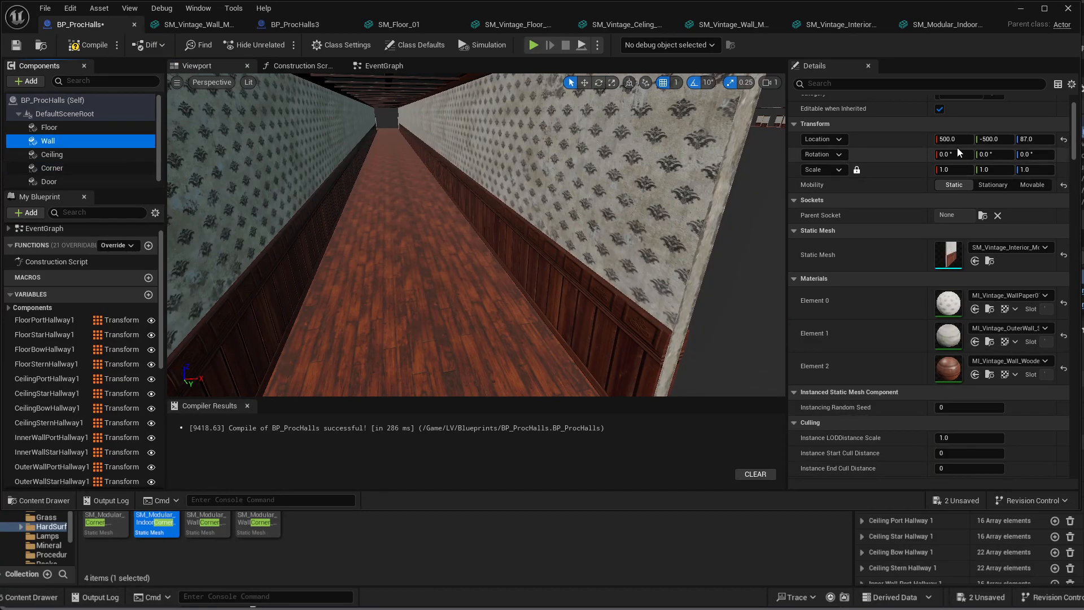
click(93, 168)
click(1034, 139)
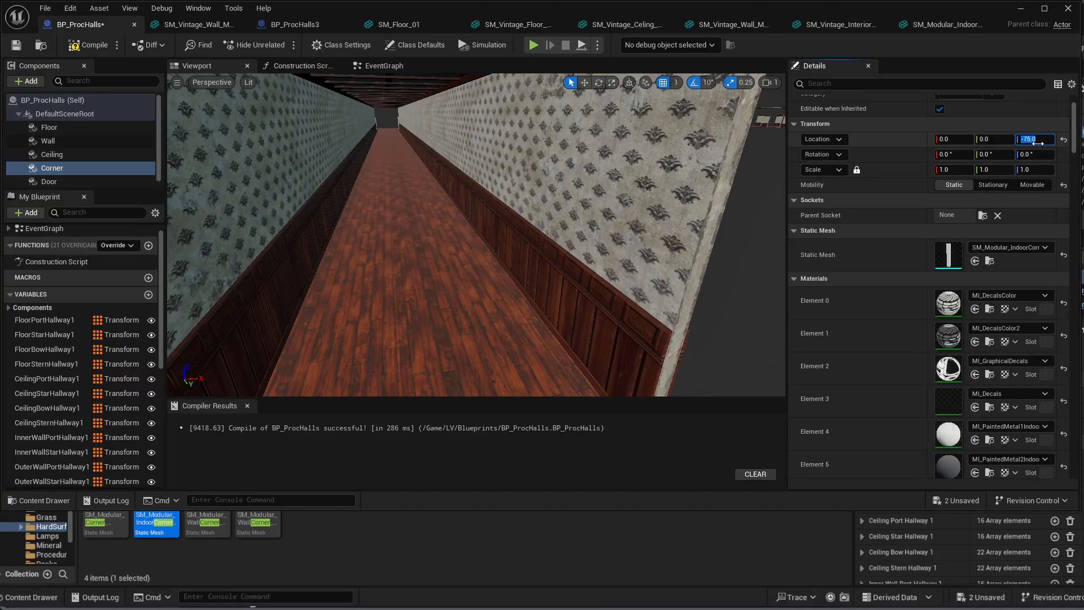
text(0)
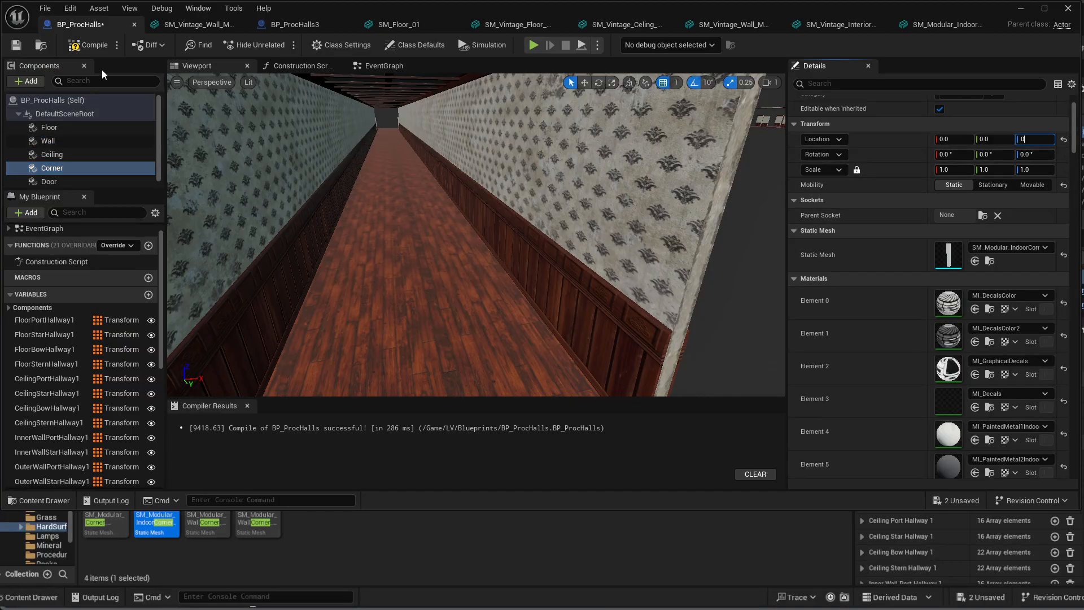
Step: Check the first default transform of the FloorPortHallway1 array and set the Floor component's Z location to 0
click(50, 320)
click(804, 419)
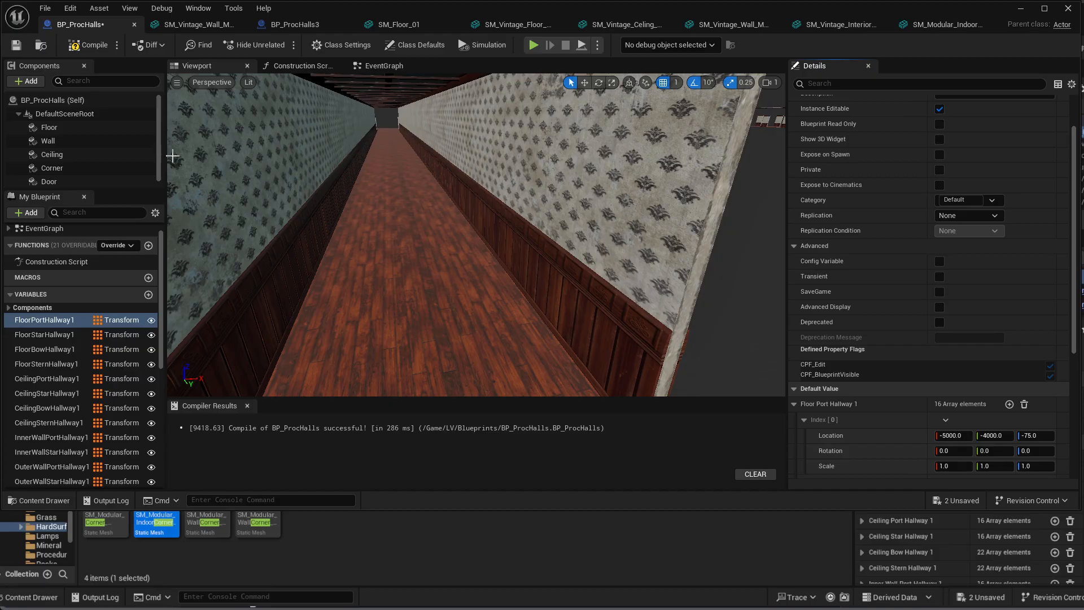
click(63, 130)
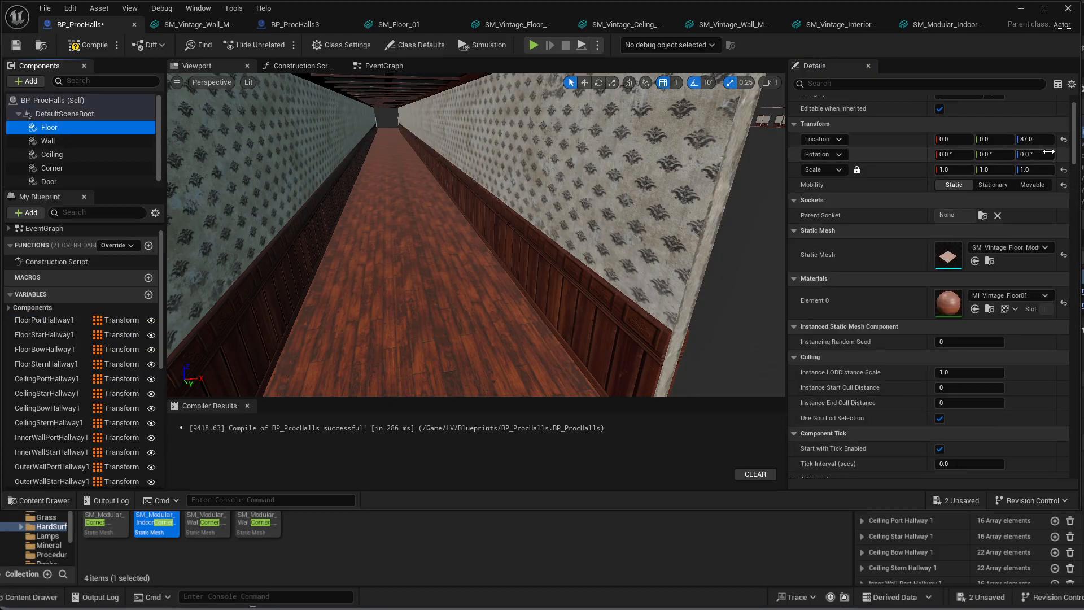
click(1038, 140)
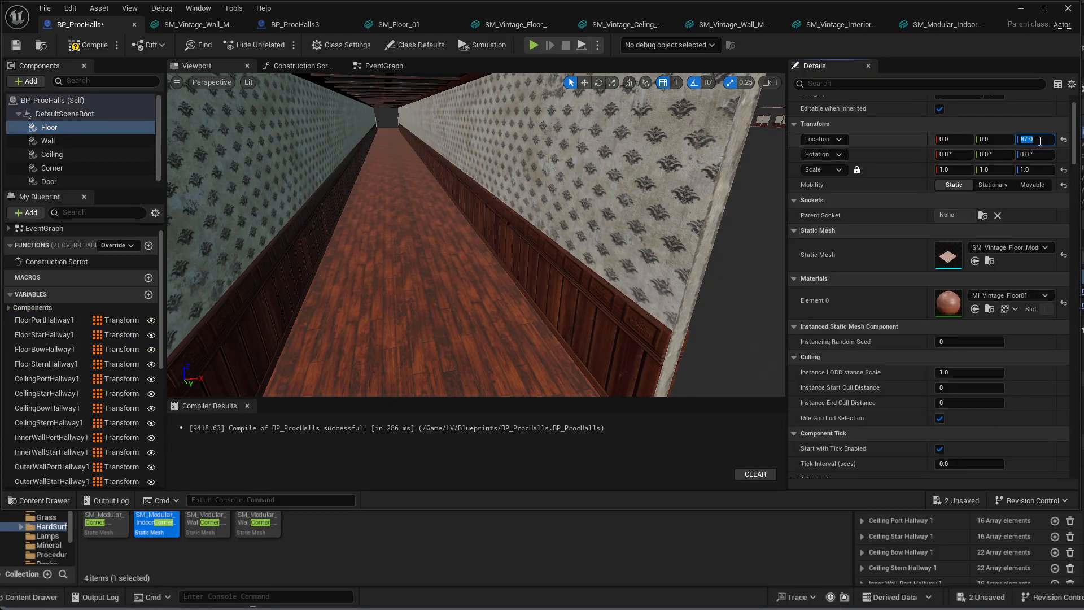
text(0)
key(Return)
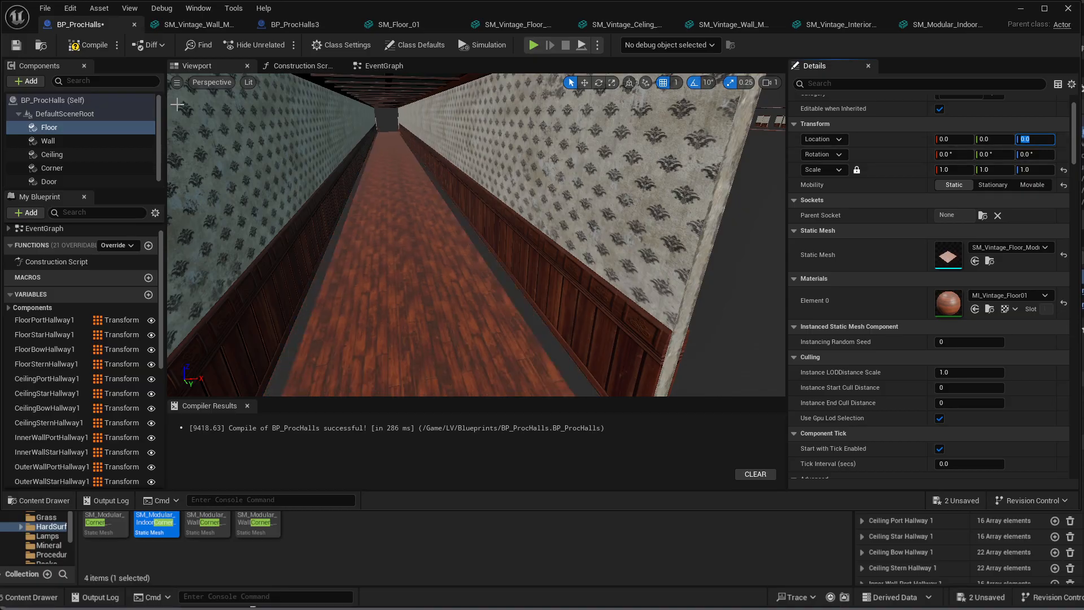
Step: Set the Wall component's X, Y and Z location to 0
click(93, 140)
click(1038, 140)
text(0)
key(Return)
click(995, 139)
text(0)
key(Return)
click(948, 139)
text(0)
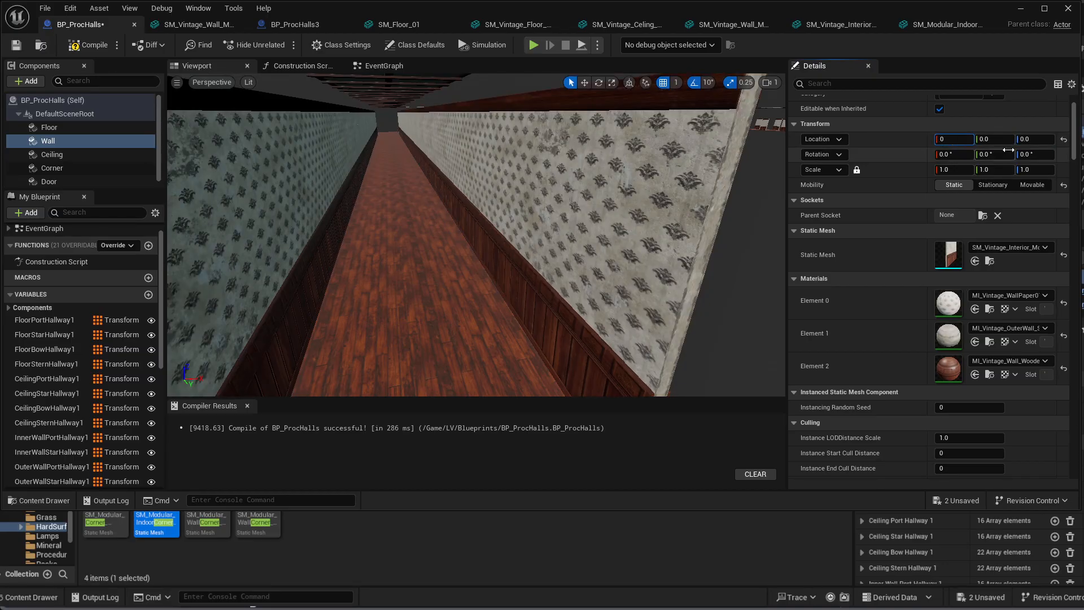
key(Return)
Step: Set the Ceiling component's Z location to 0, then compile and save BP_ProcHalls
click(52, 154)
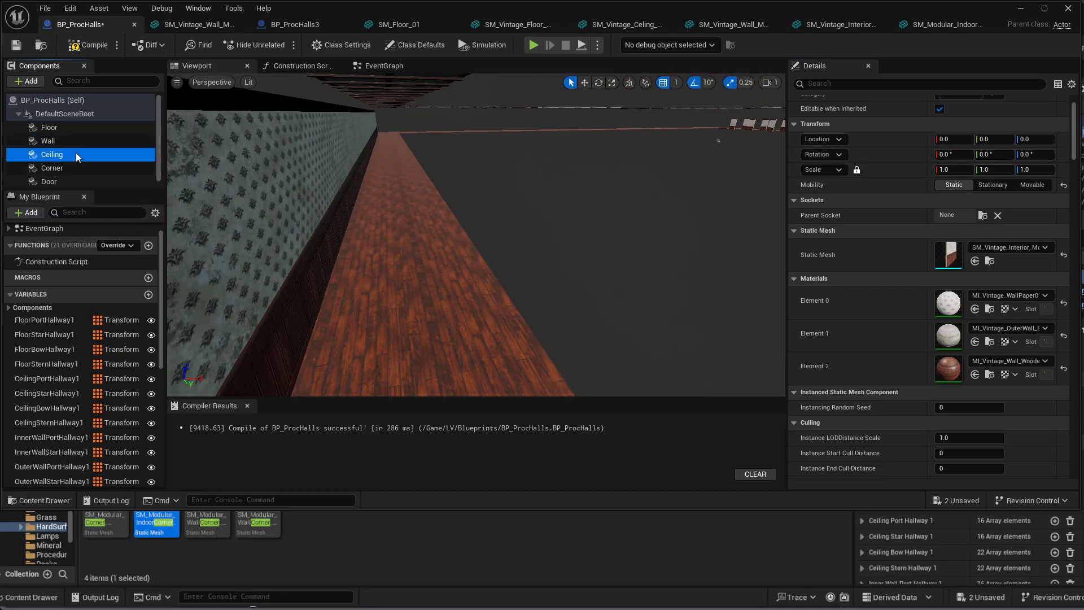
click(1043, 141)
text(0)
key(Return)
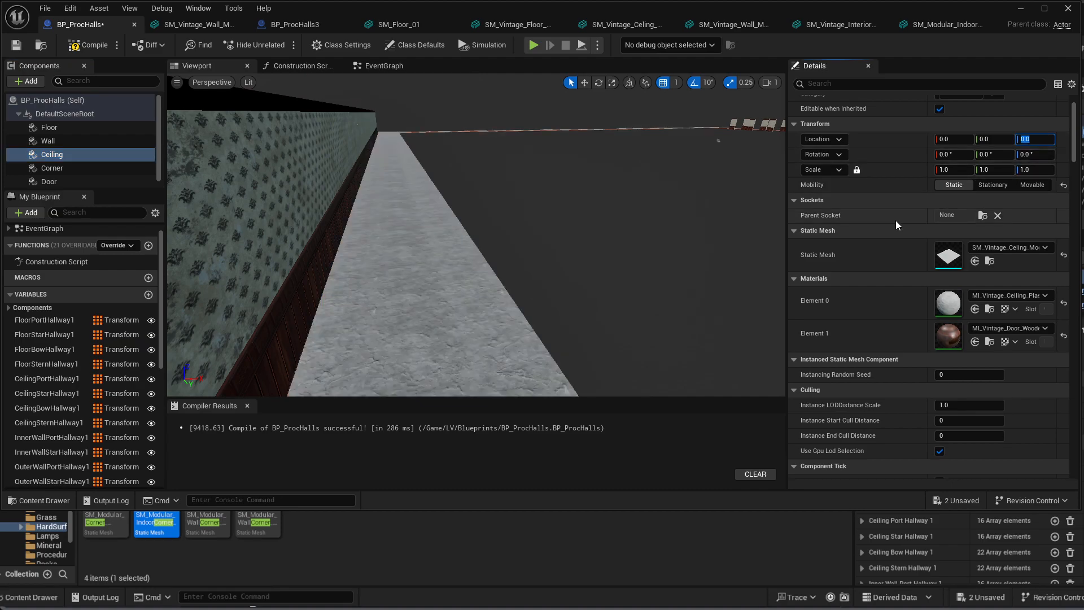
click(83, 173)
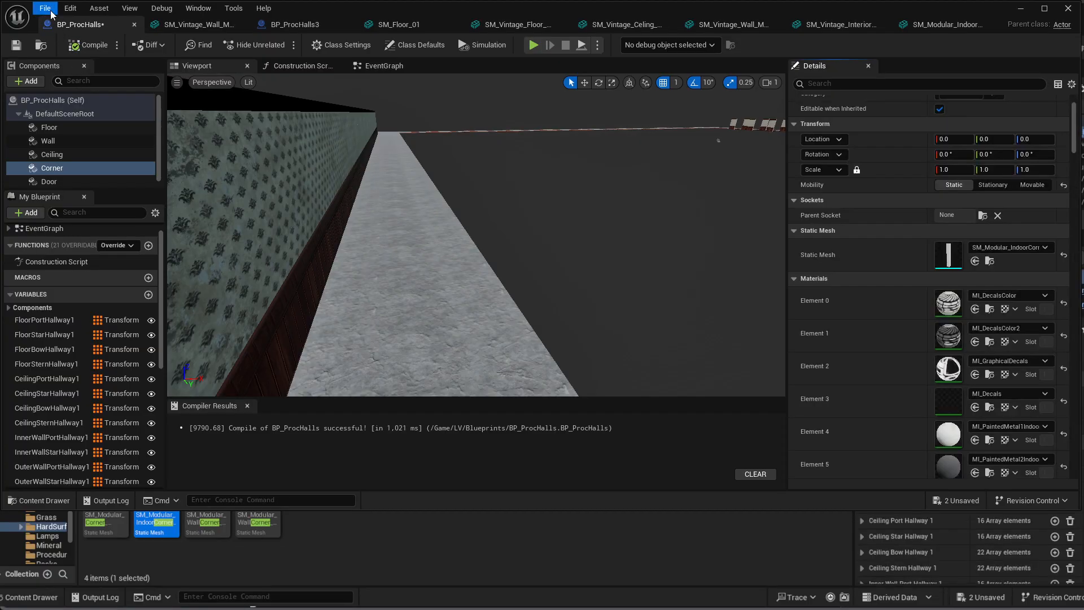
key(ctrl+s)
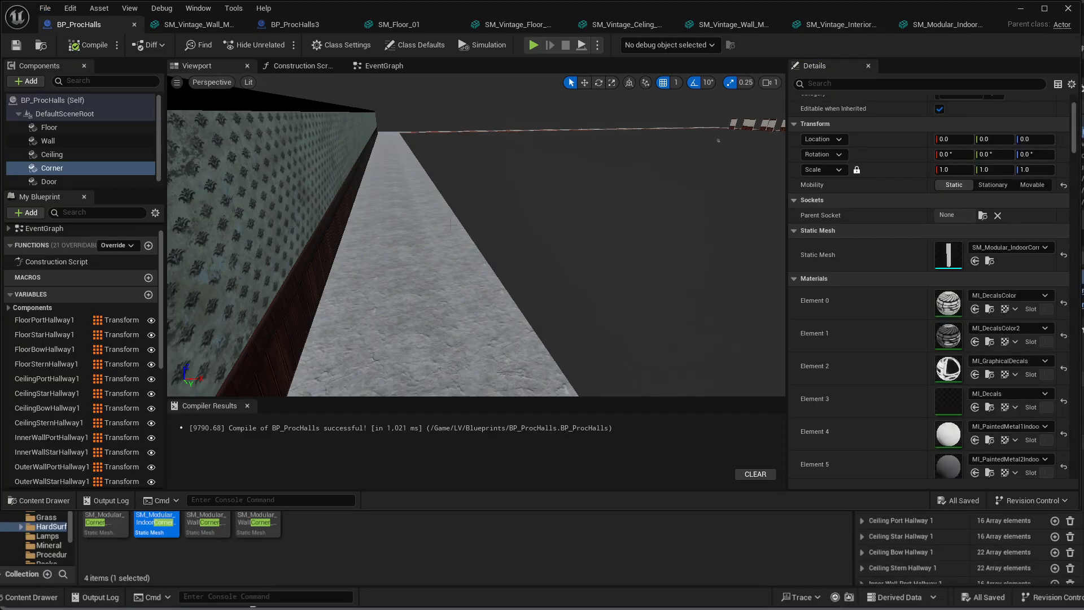
Step: Select the Floor component of BP_ProcHalls and check the updated hallway in the LiminalVertigo_001 level
click(82, 129)
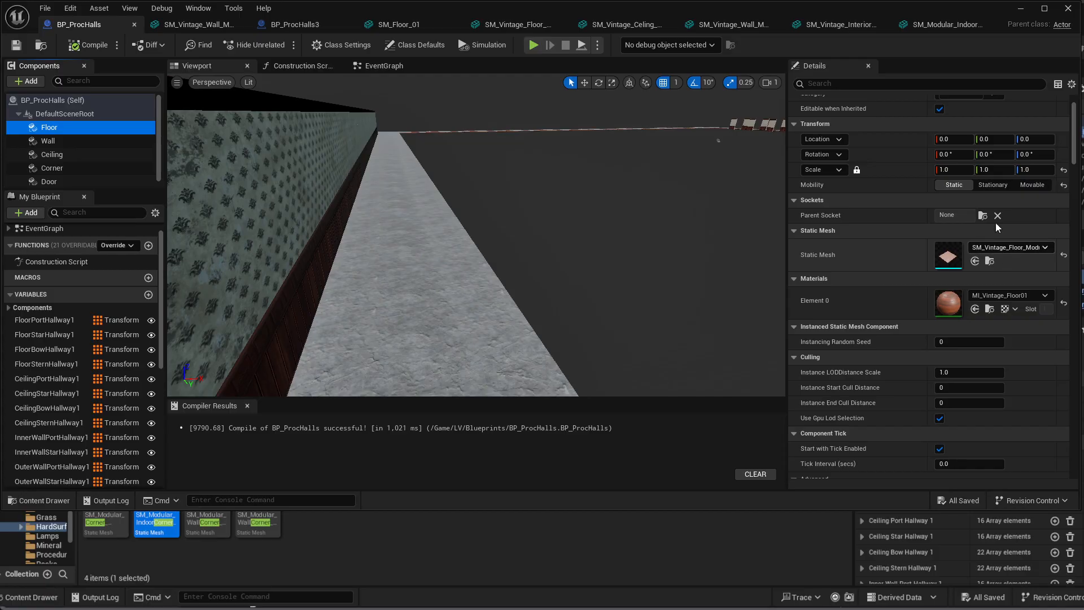
click(1021, 9)
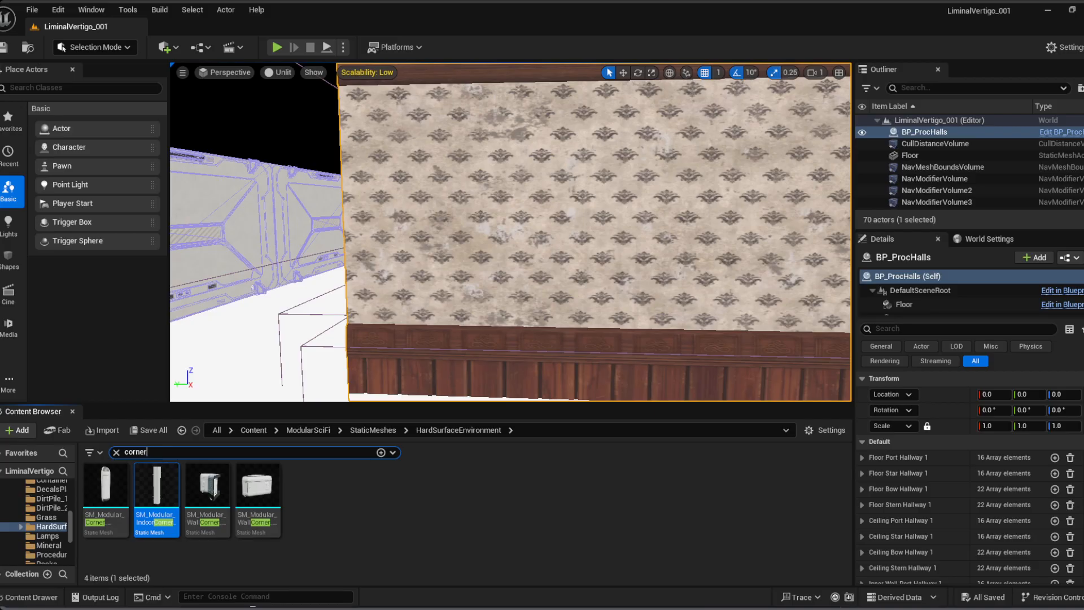
key(alt+Tab)
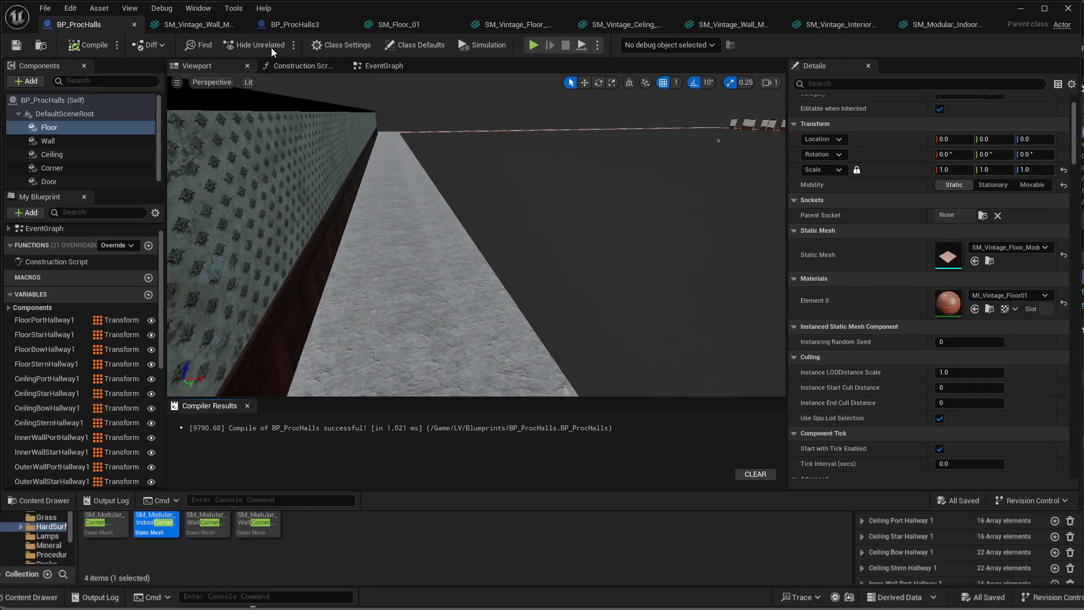
Step: Dock the BP_ProcHalls and SM_Modular_IndoorCorner editors in the main window beside the LiminalVertigo_001 level
drag(76, 24, 85, 0)
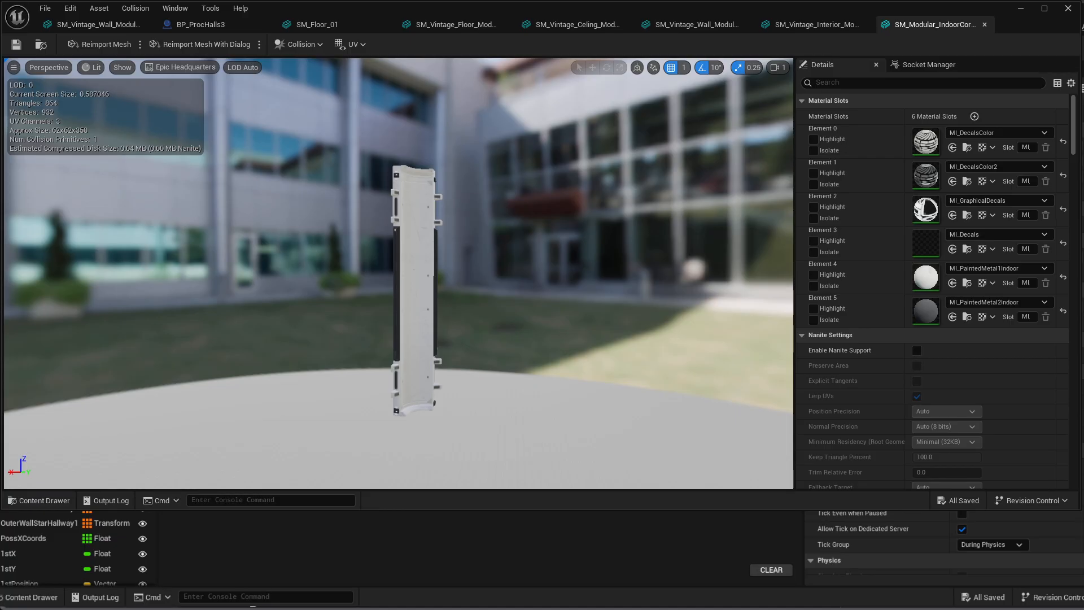
key(alt+Tab)
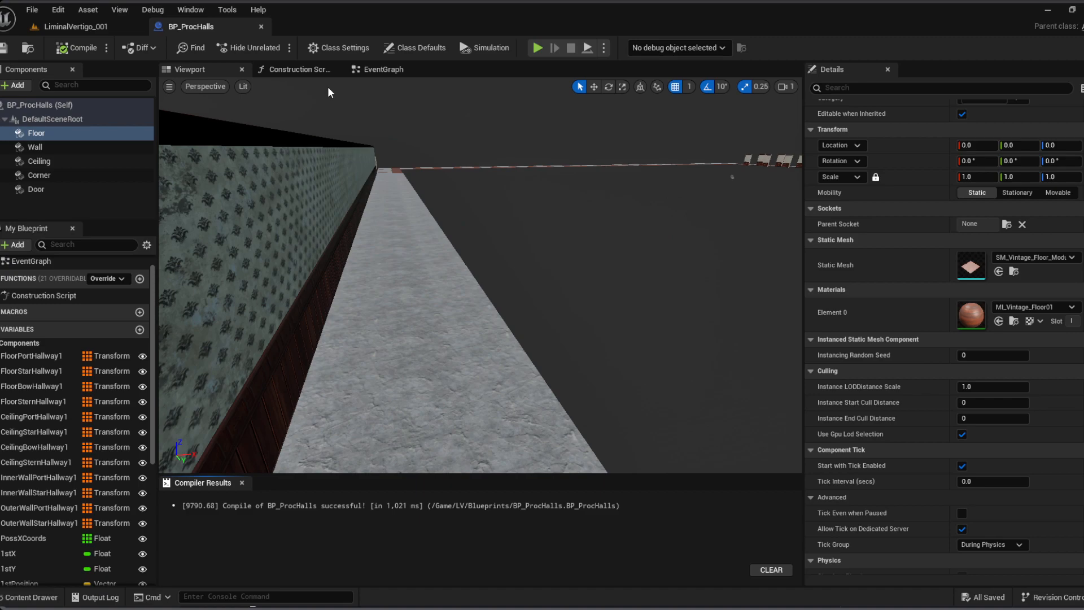
click(326, 32)
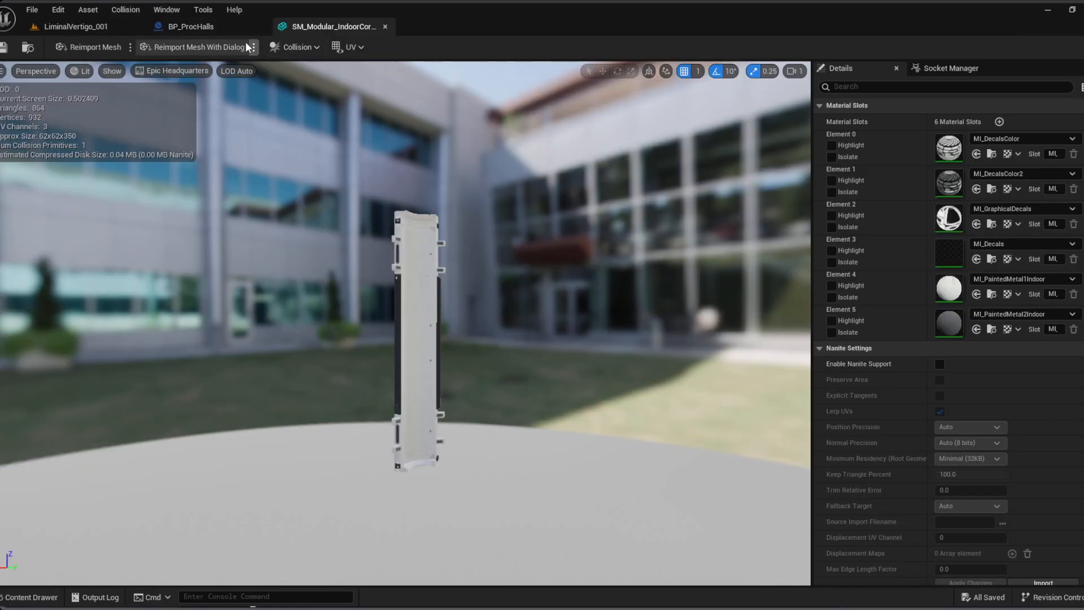
click(207, 29)
click(314, 30)
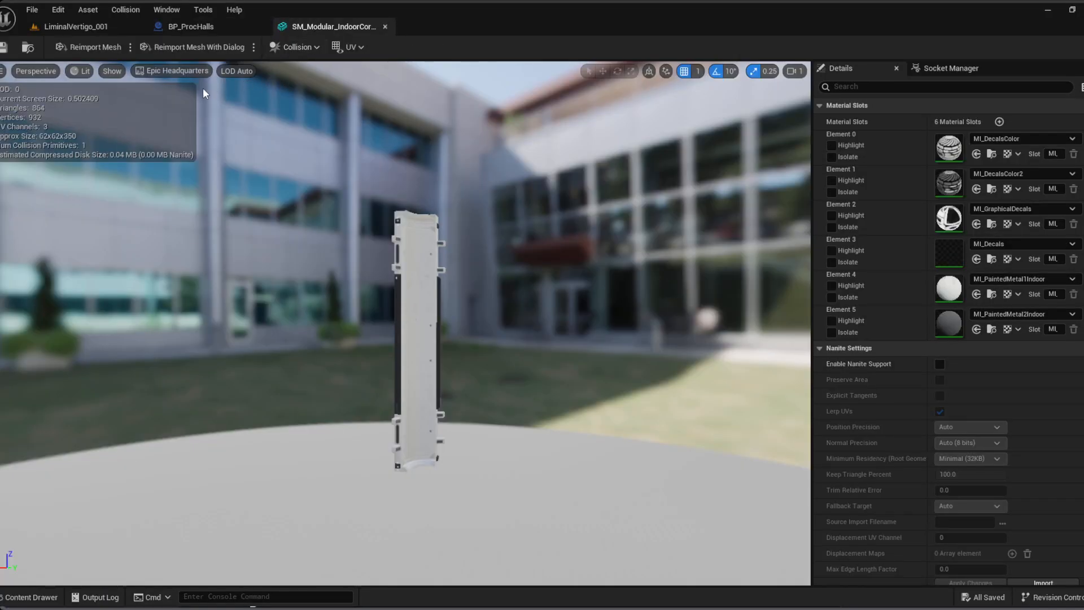
Step: Dock the BP_ProcHalls3 and SM_Vintage_Wall mesh editors in the main window and return to the LiminalVertigo_001 level
drag(200, 89, 378, 34)
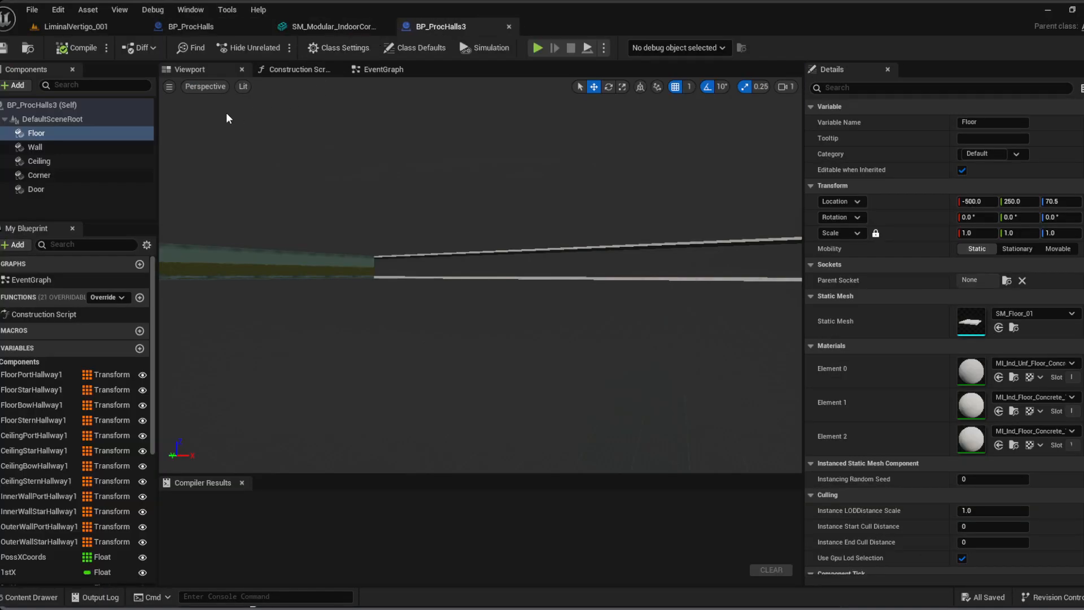
drag(102, 89, 271, 34)
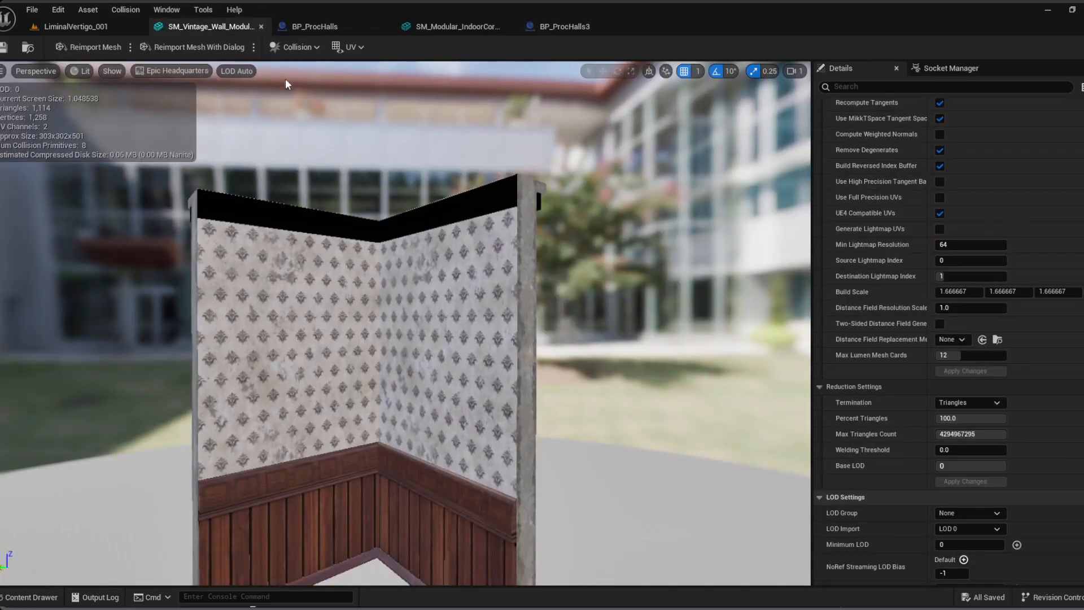
click(69, 28)
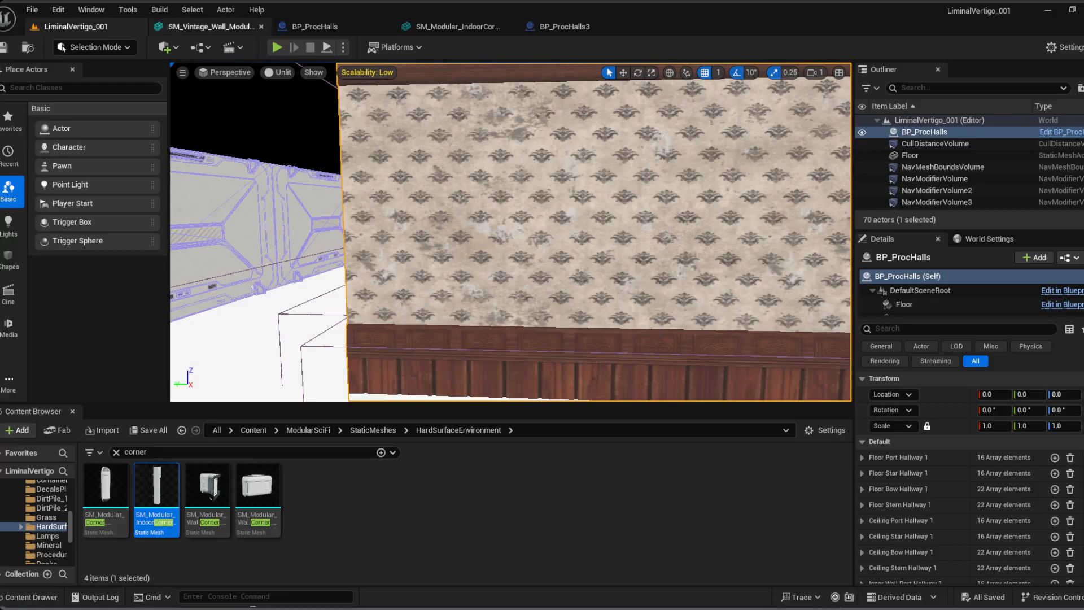
Step: Arrange BP_ProcHalls3 beside BP_ProcHalls, close the SM_Vintage_Wall mesh editor and view the SM_Modular_IndoorCorner mesh
click(212, 26)
click(325, 26)
drag(557, 28, 329, 30)
click(463, 33)
right_drag(529, 293, 530, 339)
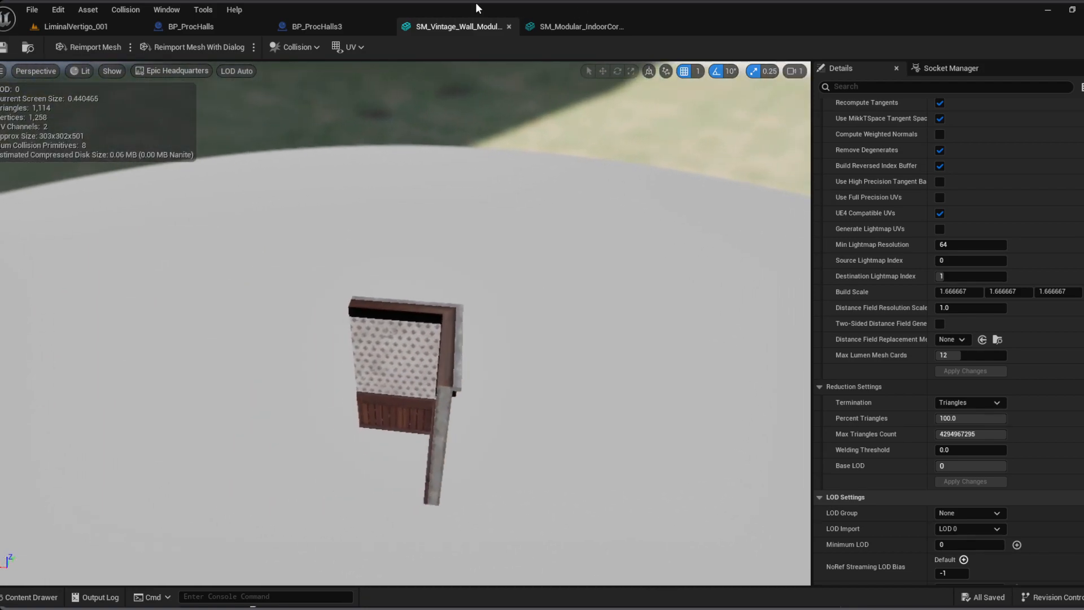
middle_click(441, 26)
click(458, 33)
mouse_move(442, 244)
right_down()
mouse_move(511, 282)
mouse_move(446, 258)
right_up()
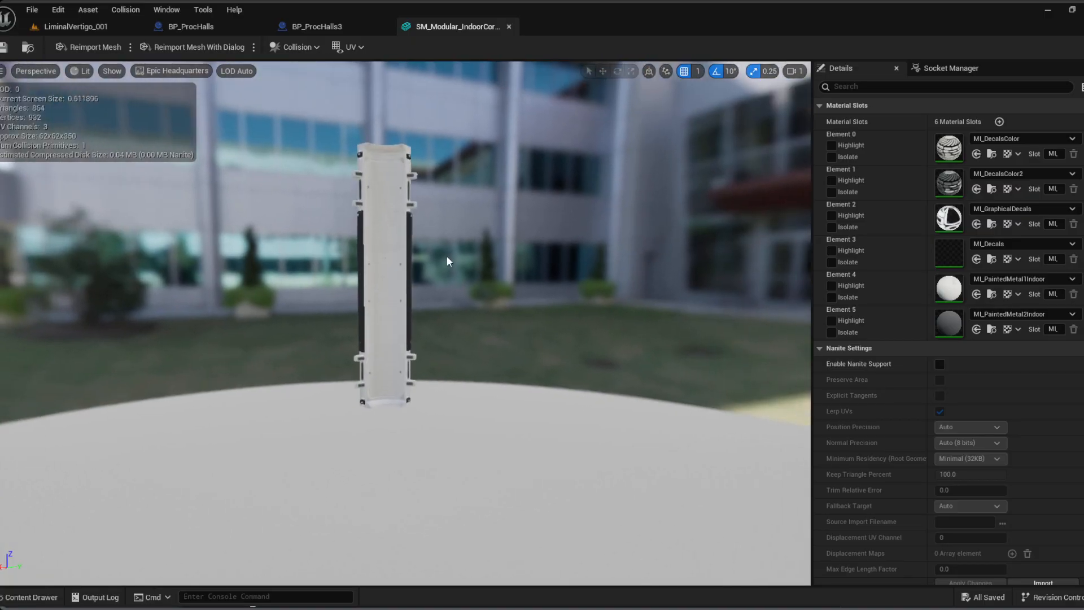
Step: Check the Corner component's static mesh in BP_ProcHalls and select the Floor component
click(199, 29)
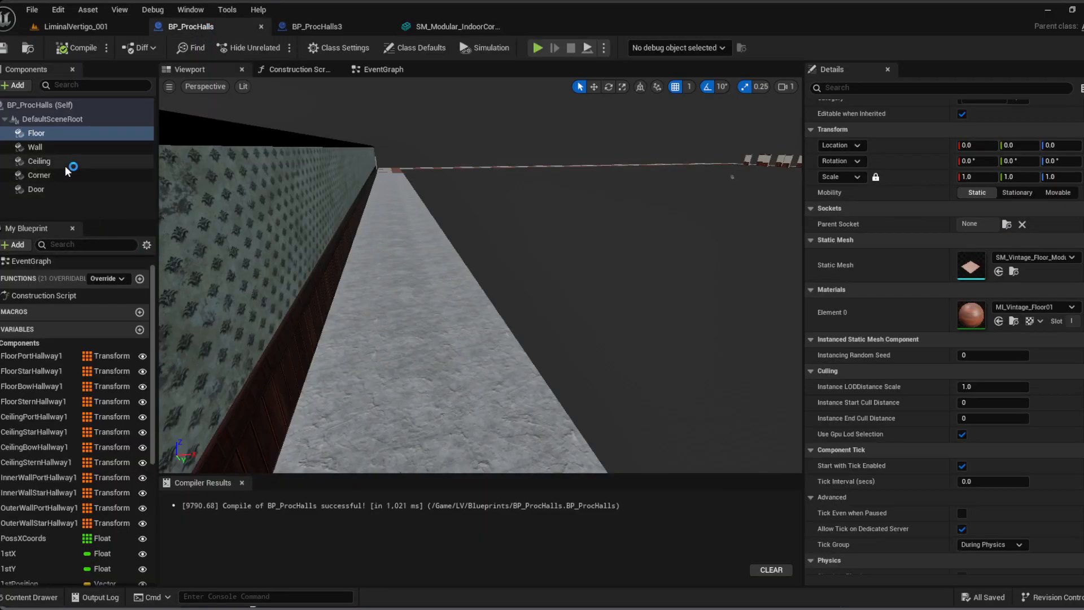
click(40, 175)
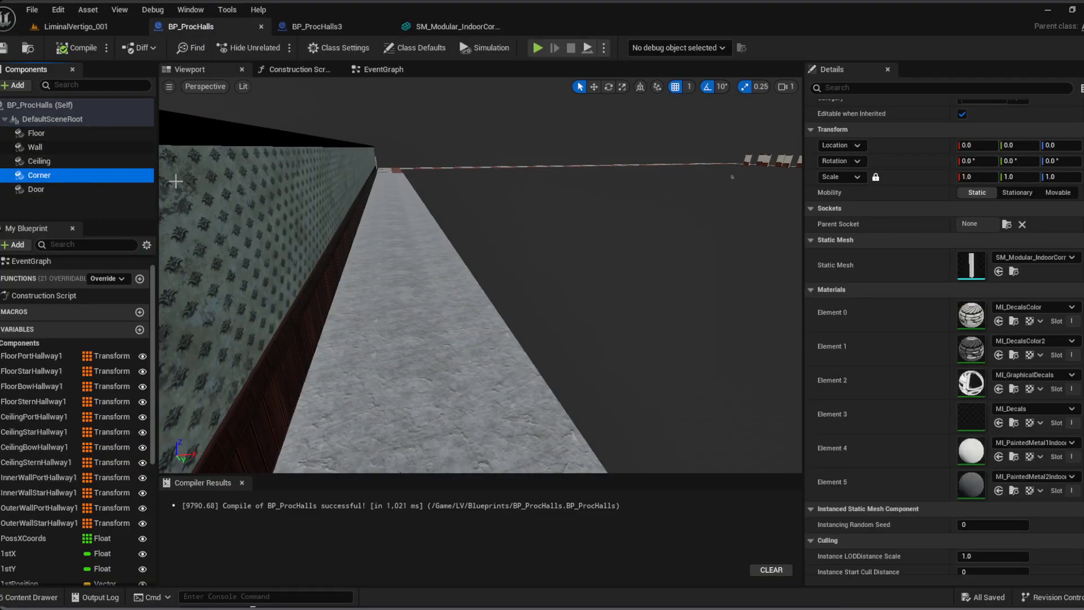
click(36, 132)
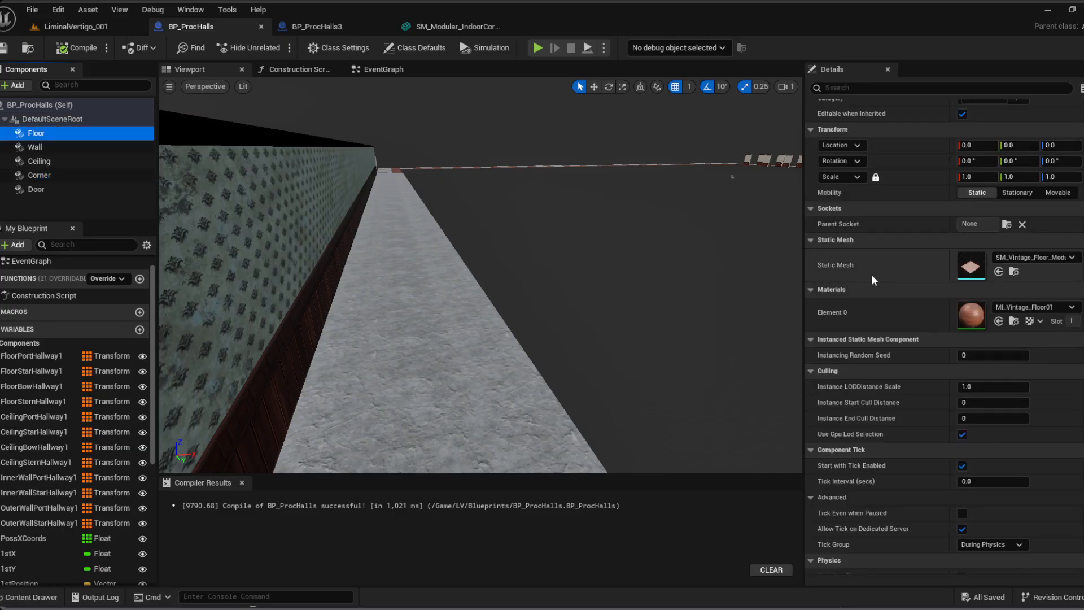
scroll(1002, 245, up, 2)
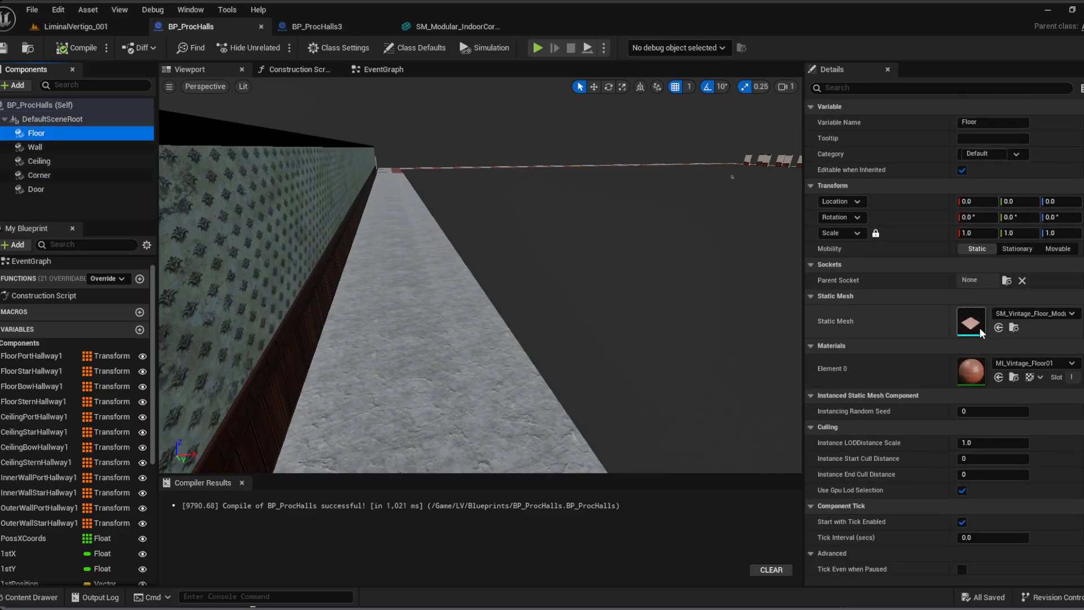
Step: Try a SM_LivingModule_1 mesh as the Floor component's static mesh and undo the assignment
click(1014, 327)
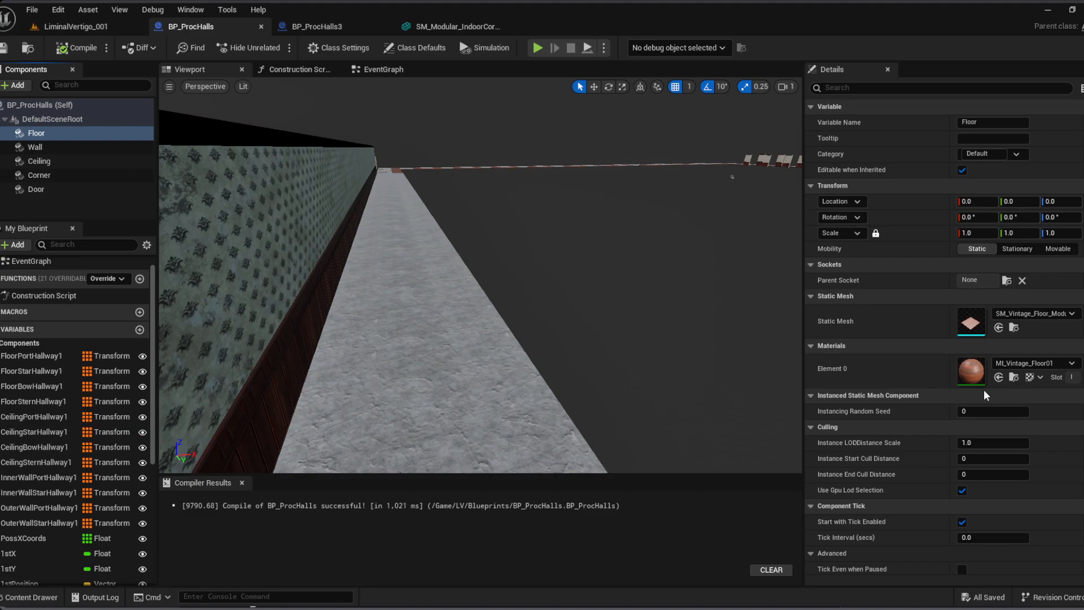
drag(1014, 314, 1015, 310)
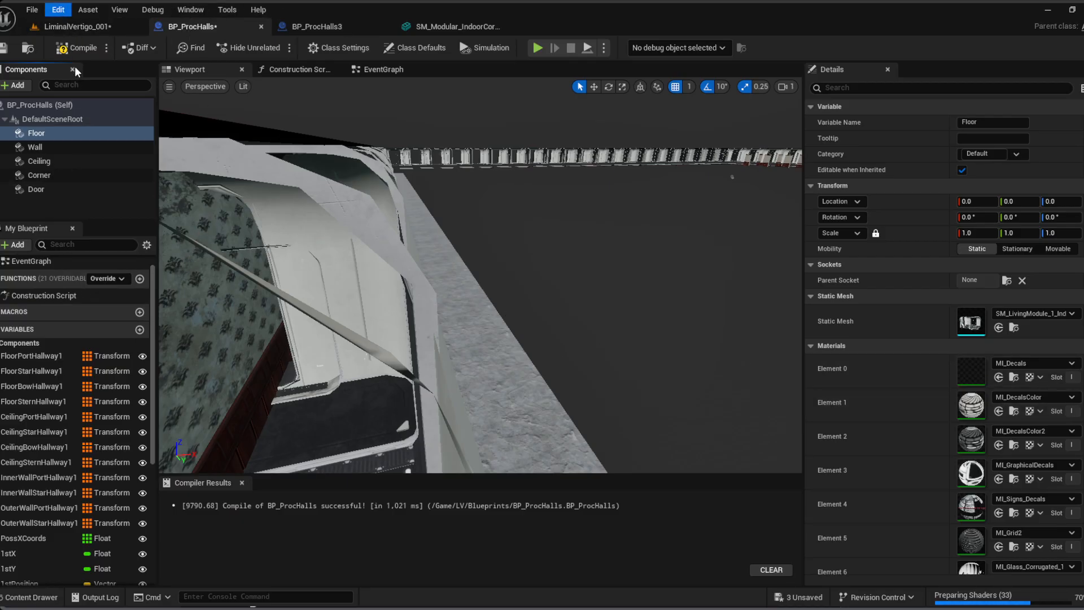
key(ctrl+z)
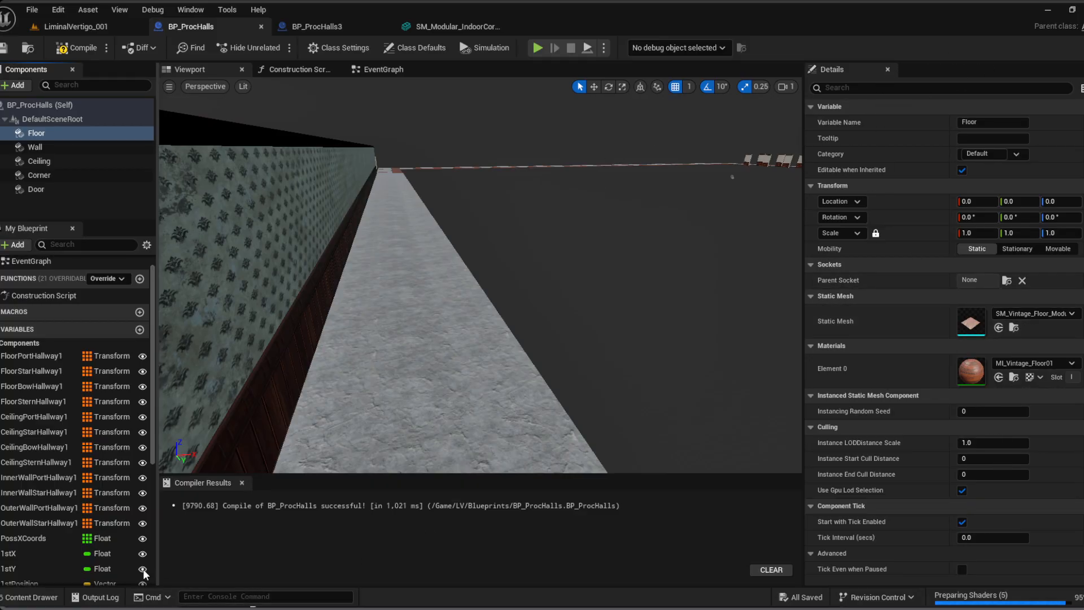
Step: Browse the LiminalVertigo_001 project content to the HardSurfaceEnvironment folder under ModularSciFi StaticMeshes
click(74, 27)
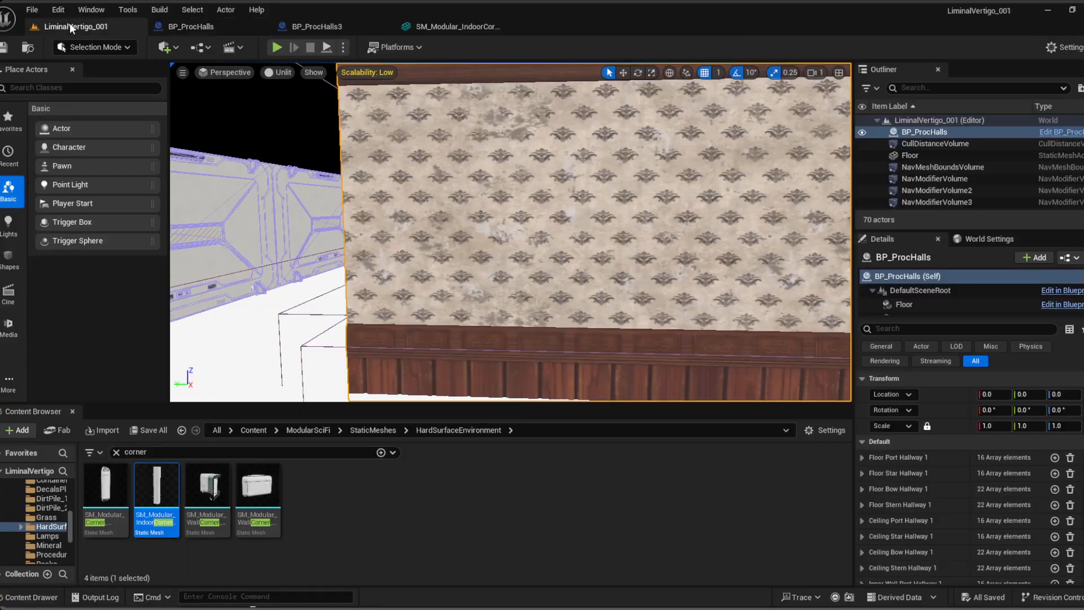
scroll(51, 539, up, 5)
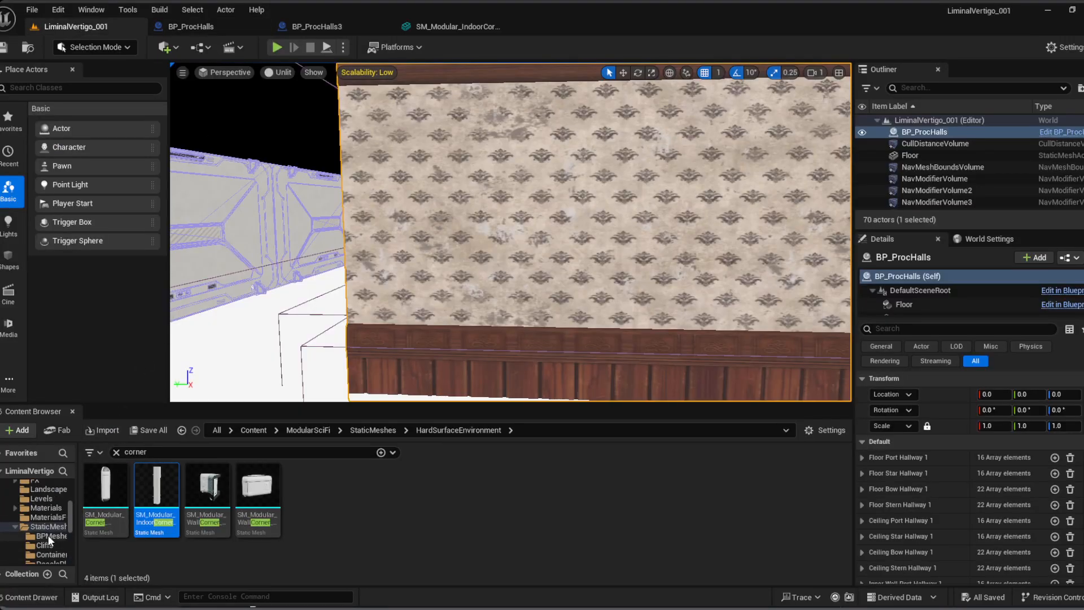
scroll(42, 527, down, 2)
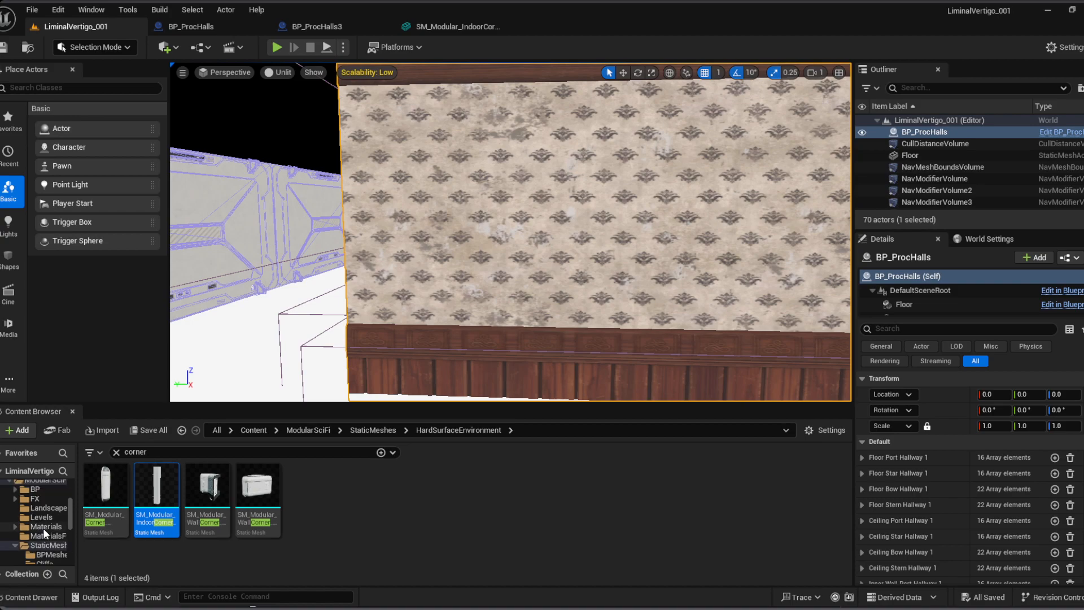
click(42, 502)
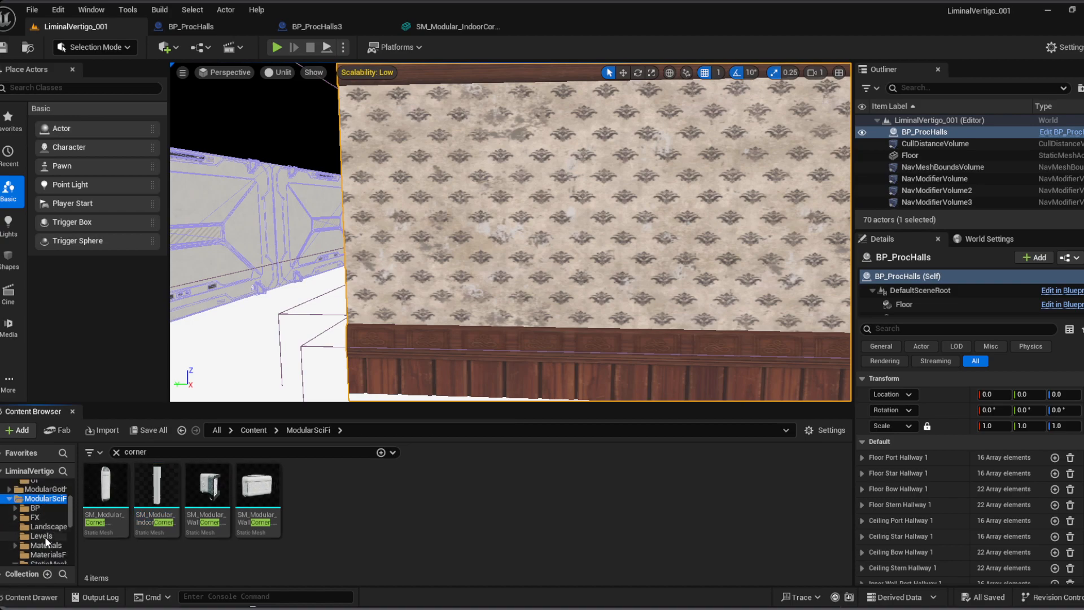
scroll(45, 536, down, 4)
click(45, 537)
click(45, 526)
scroll(49, 543, down, 4)
click(49, 507)
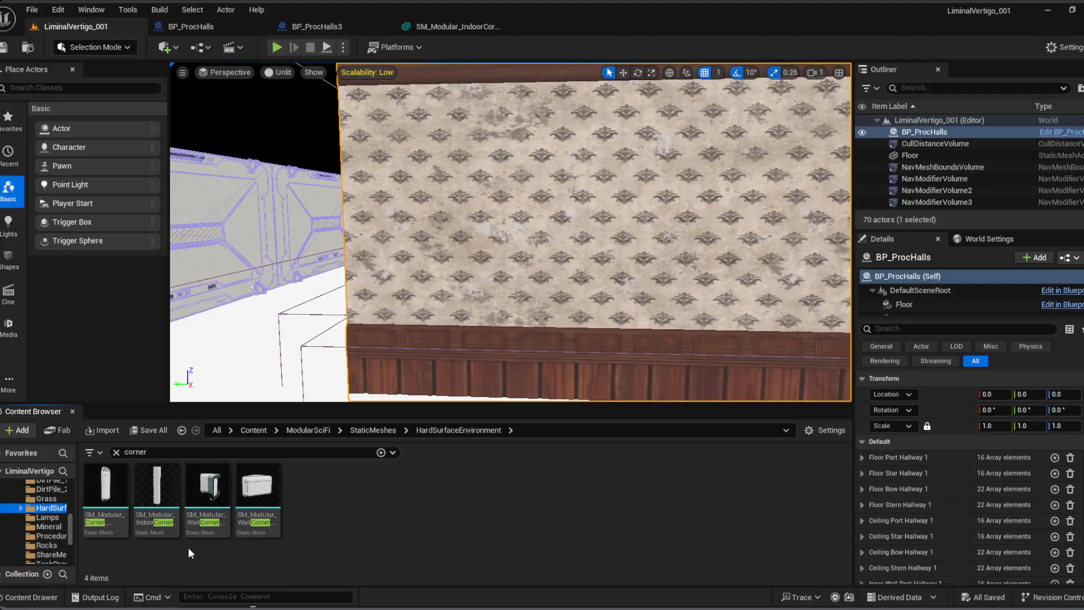
Step: Clear the corner search and pick the SM_Modular_Merged mesh in the Modular_Floor folder
click(116, 452)
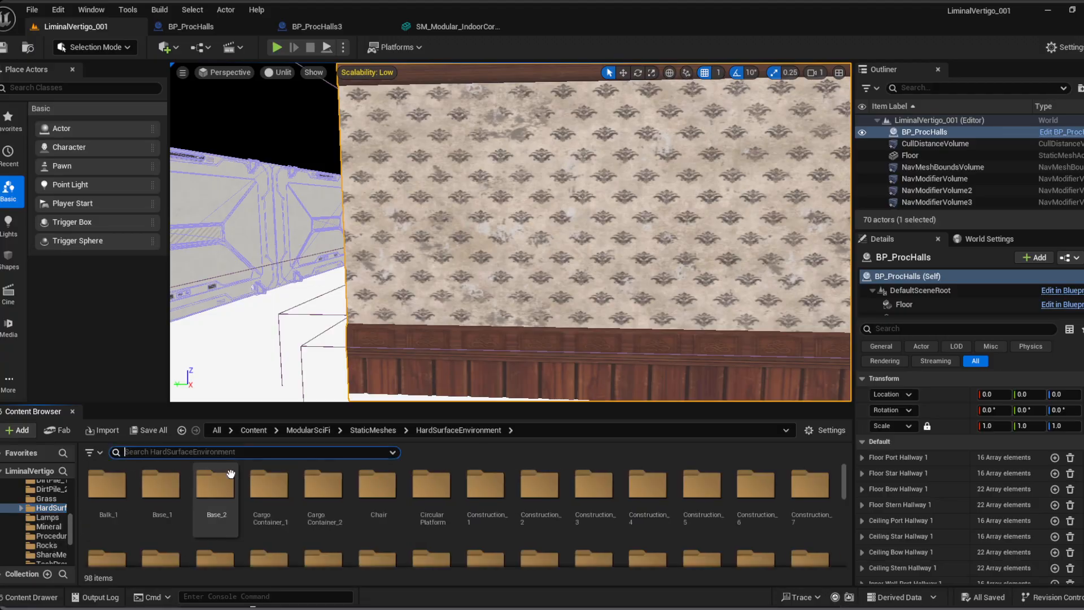
scroll(376, 489, down, 5)
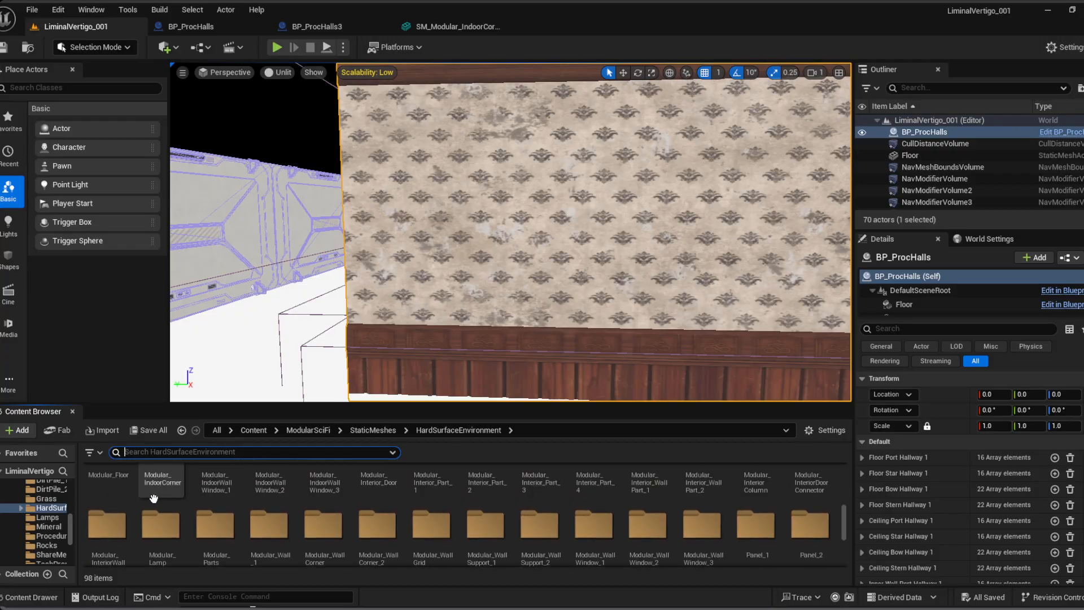
double_click(107, 480)
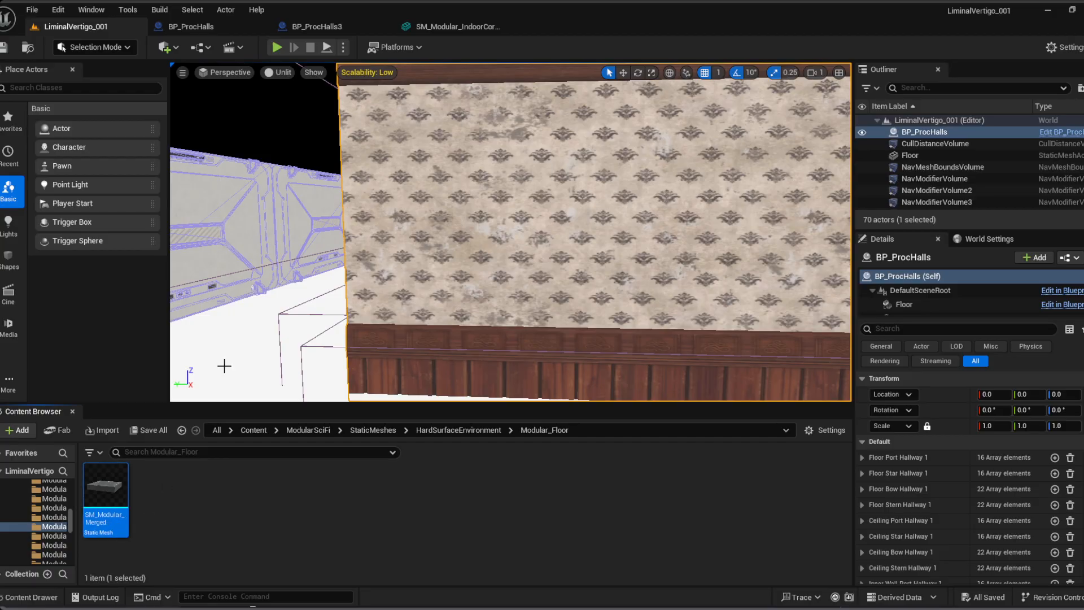
Step: Set the Floor component's static mesh in BP_ProcHalls to SM_Modular_Merged and inspect the hallway floor
click(191, 27)
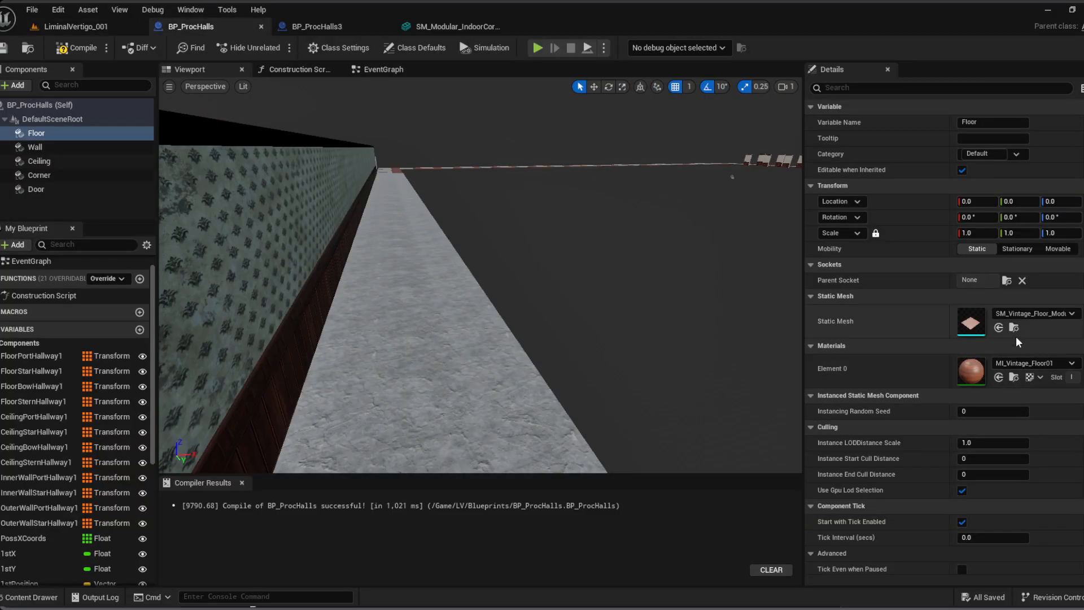
click(999, 329)
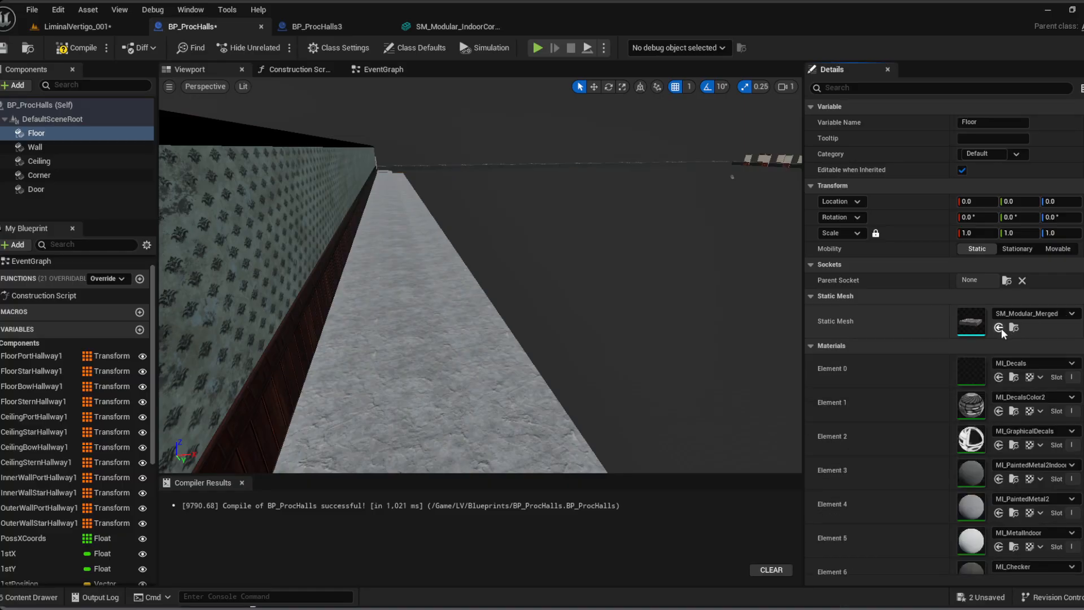
right_drag(581, 305, 537, 341)
key(w)
key(s)
key(w)
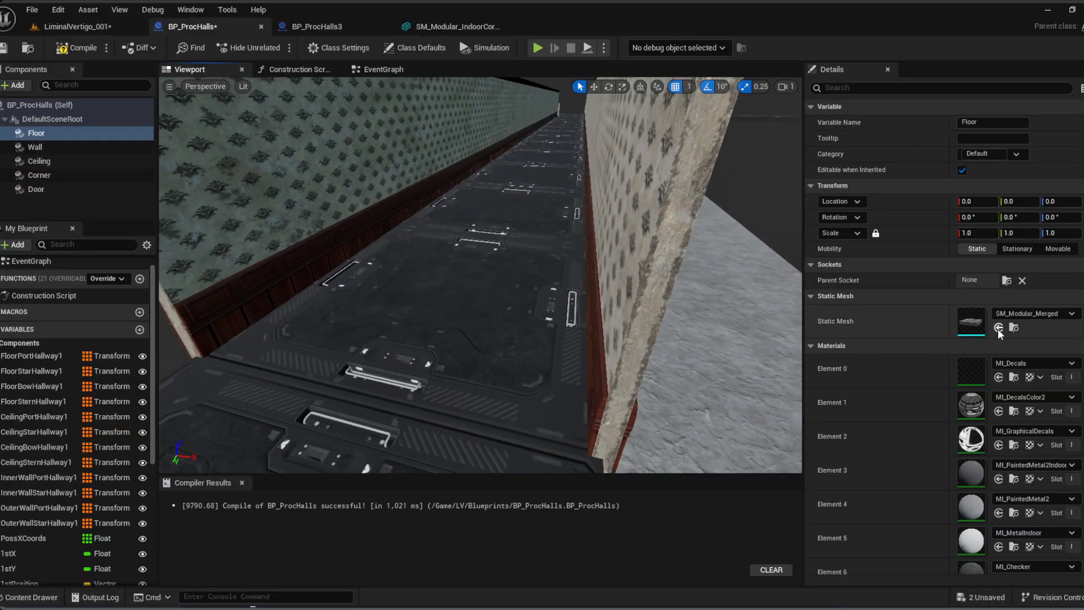
Step: Select the Ceiling component, then search HardSurfaceEnvironment for "roof" and pick the SM_Modular_RoofModule mesh
click(56, 161)
right_drag(303, 211, 287, 149)
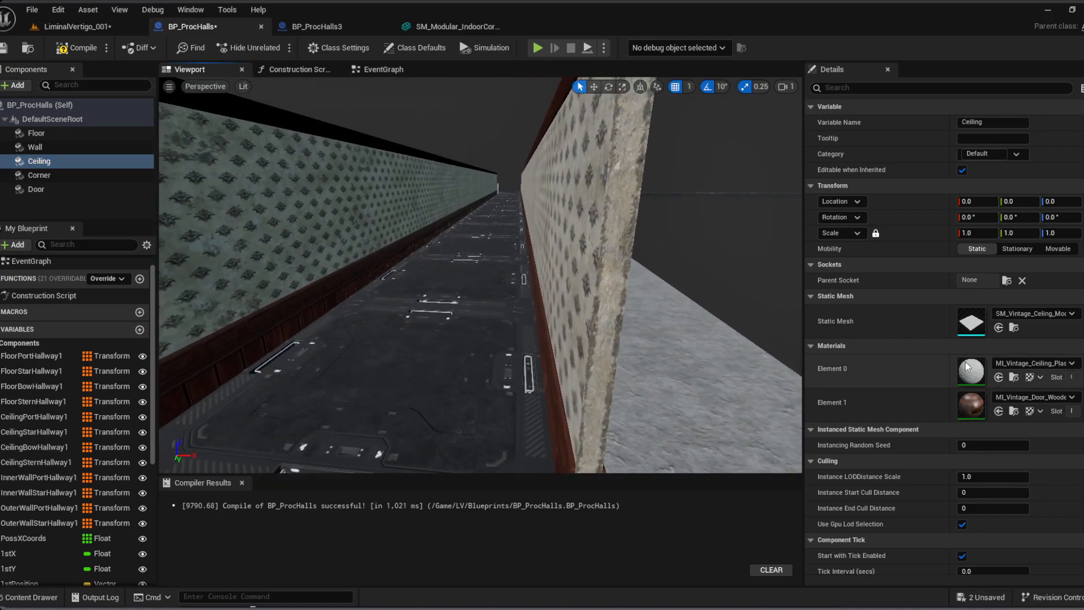
click(99, 27)
click(185, 452)
text(roof)
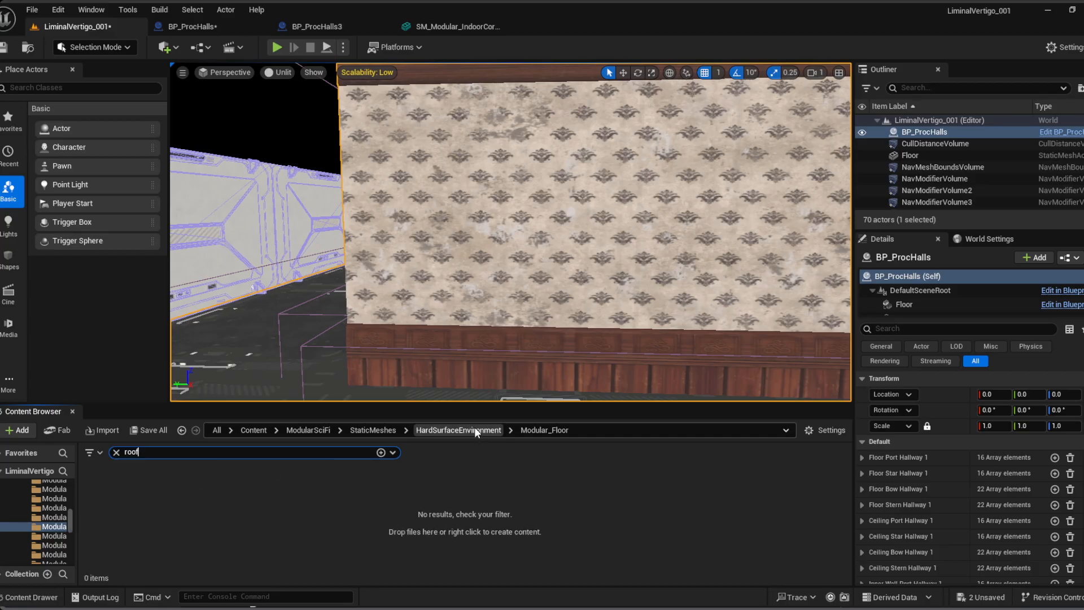
click(458, 430)
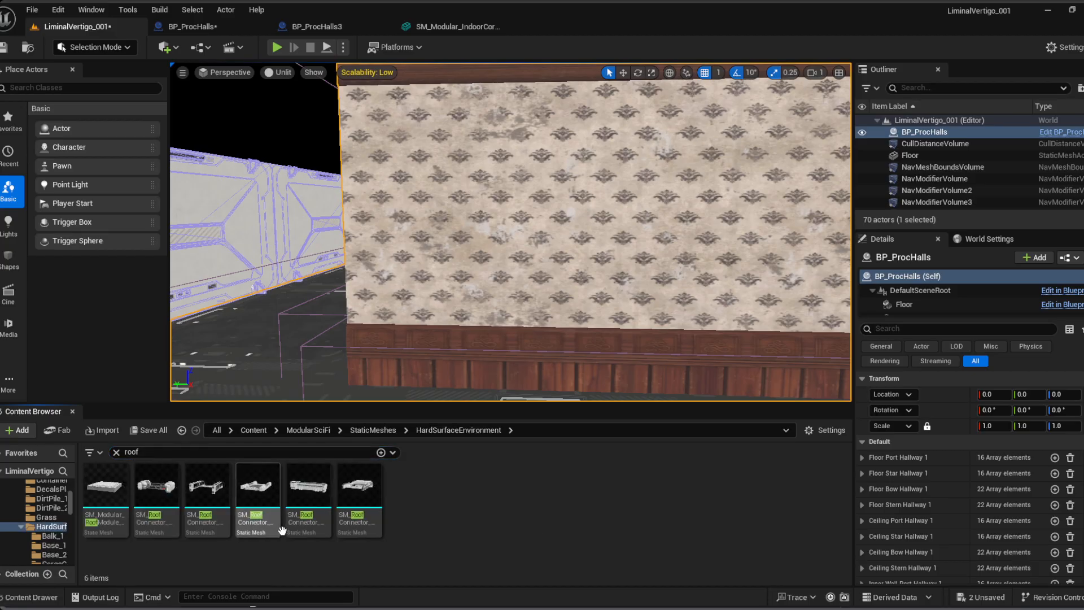
click(106, 525)
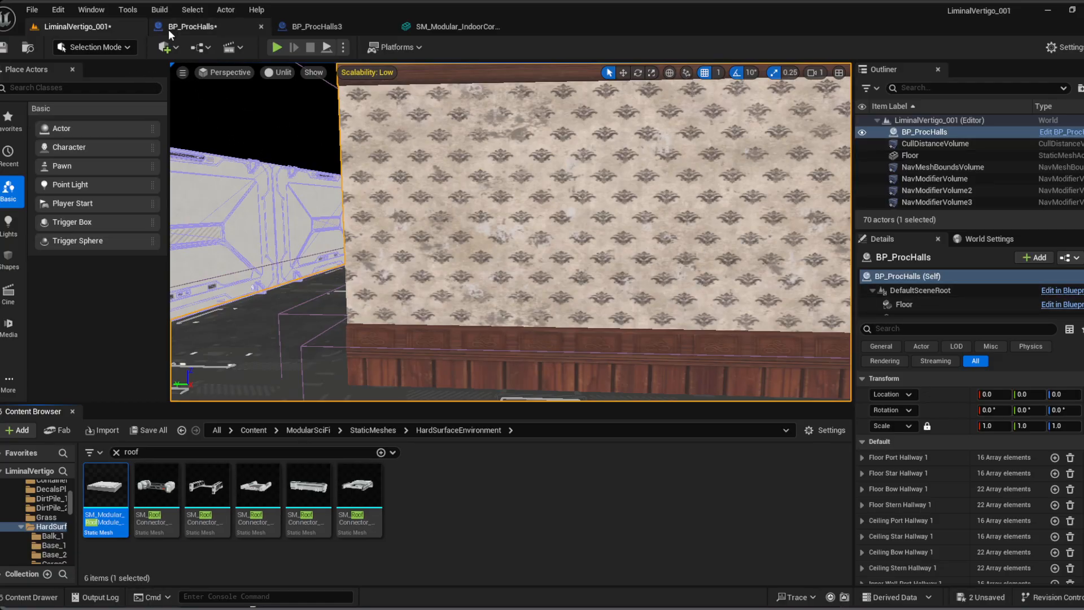
Step: Set the Ceiling component's static mesh in BP_ProcHalls to the picked SM_Modular_RoofModule mesh
click(187, 27)
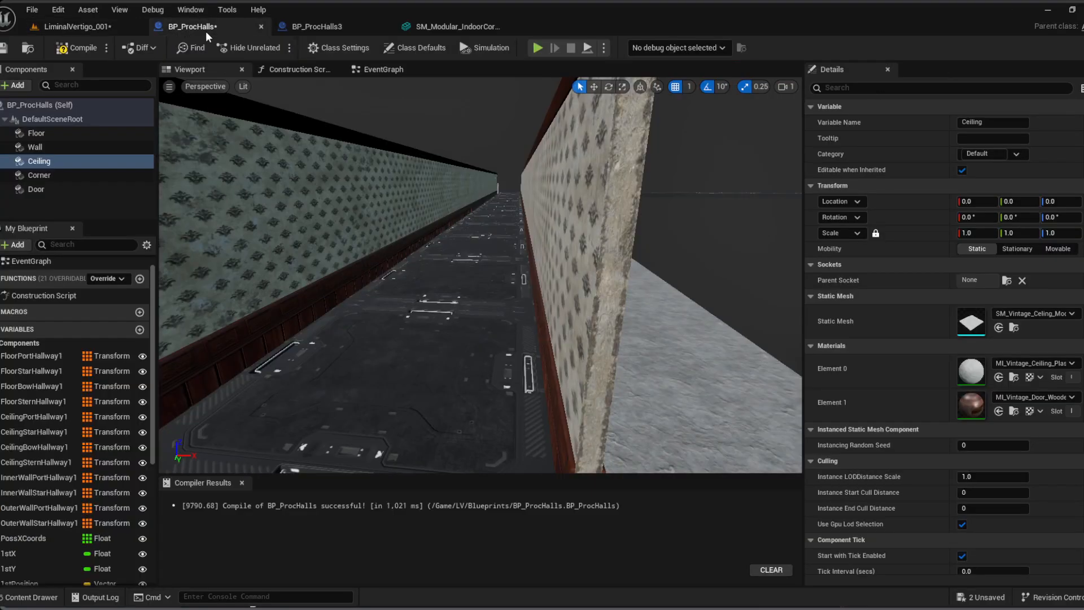
click(999, 328)
mouse_move(501, 259)
right_down()
mouse_move(505, 186)
mouse_move(505, 265)
right_up()
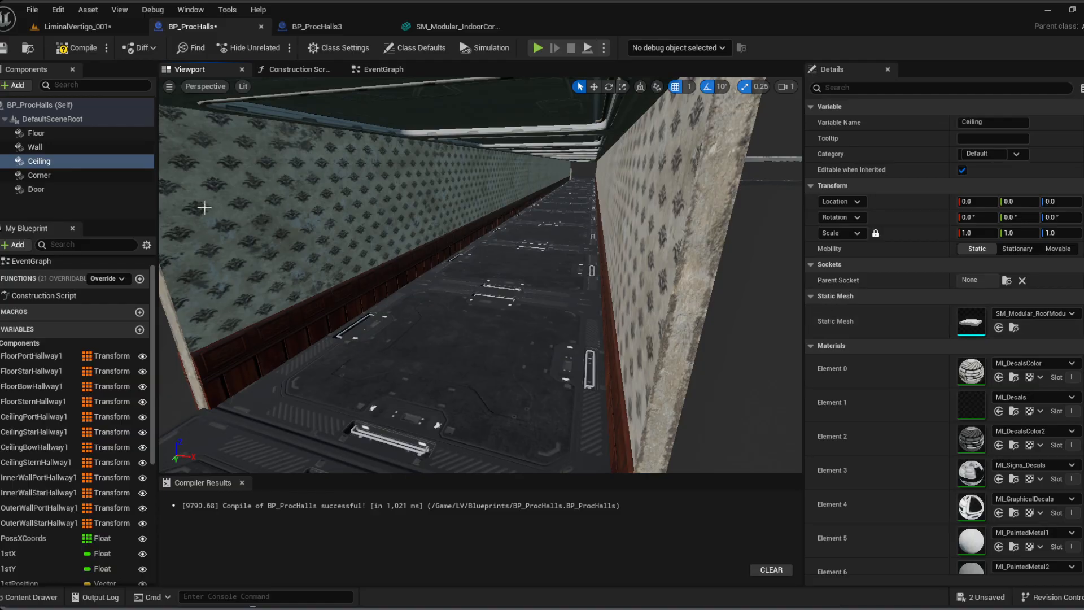
Step: Select the Wall component of BP_ProcHalls and search the HardSurfaceEnvironment folder for "wall"
click(56, 148)
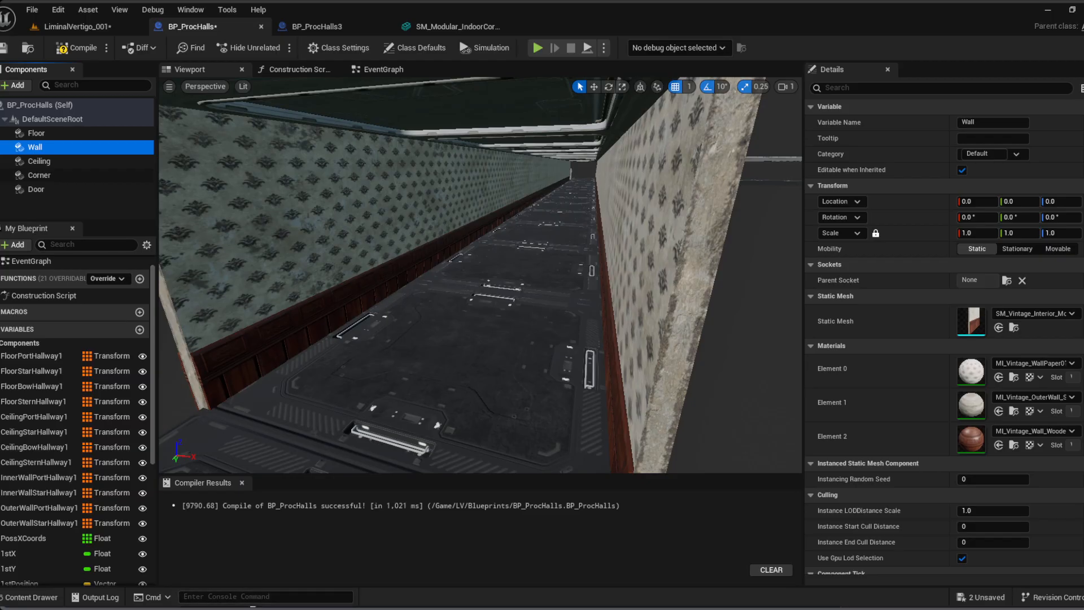
click(73, 27)
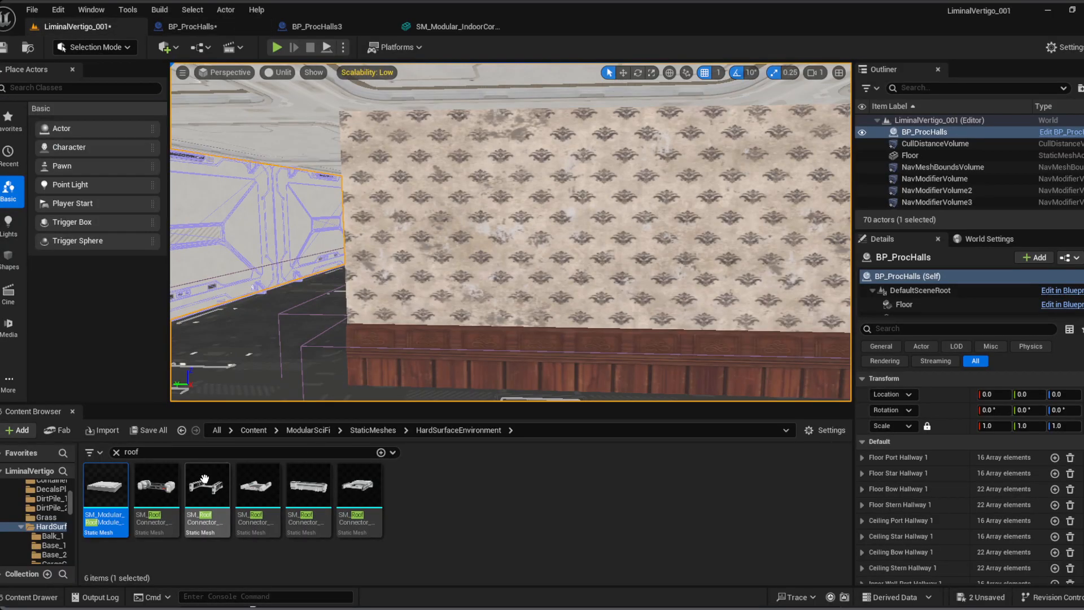
click(131, 453)
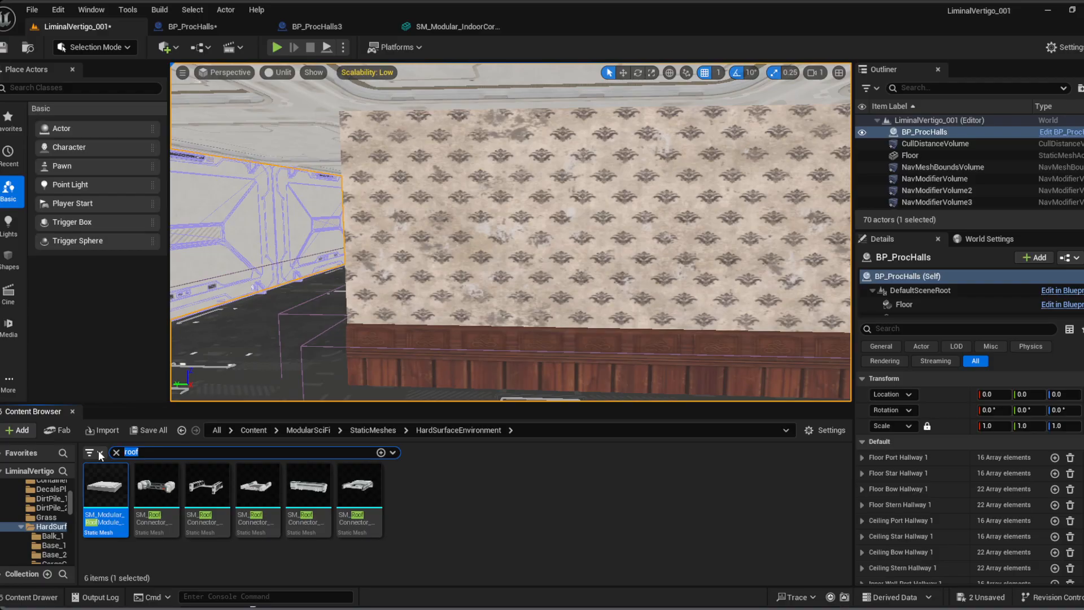
text(wall)
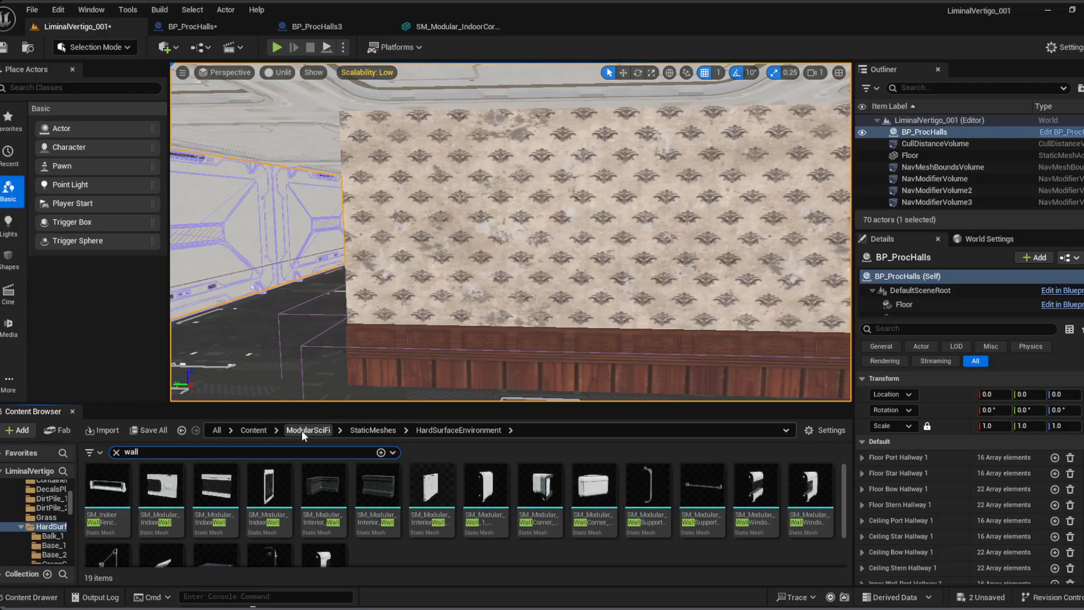
Step: Open the SM_Modular_InteriorWall mesh and inspect its surface and side edge
double_click(416, 494)
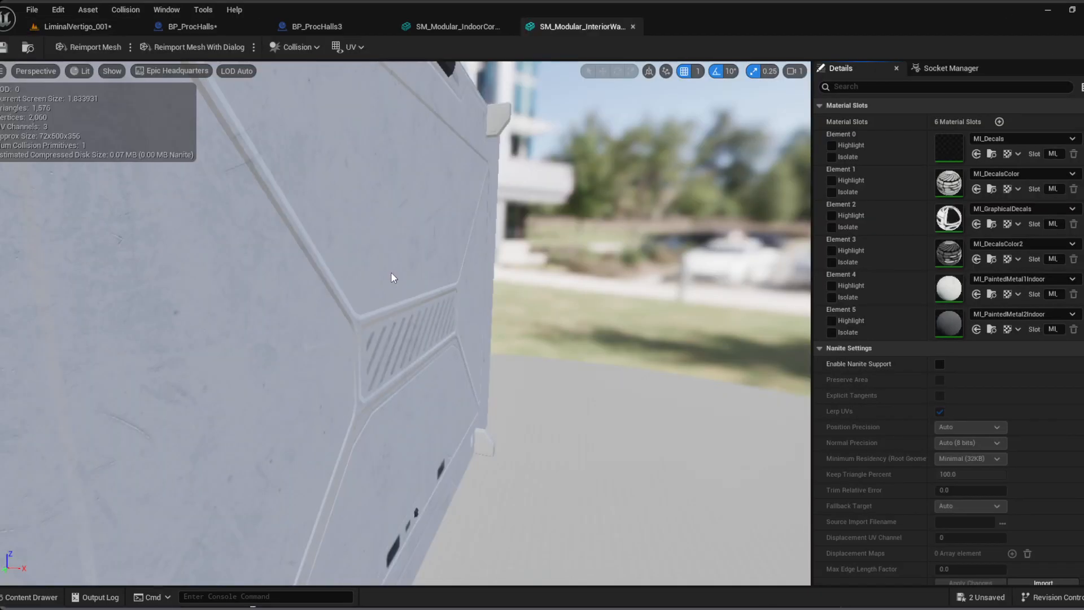
alt+drag(391, 272, 418, 271)
key(d)
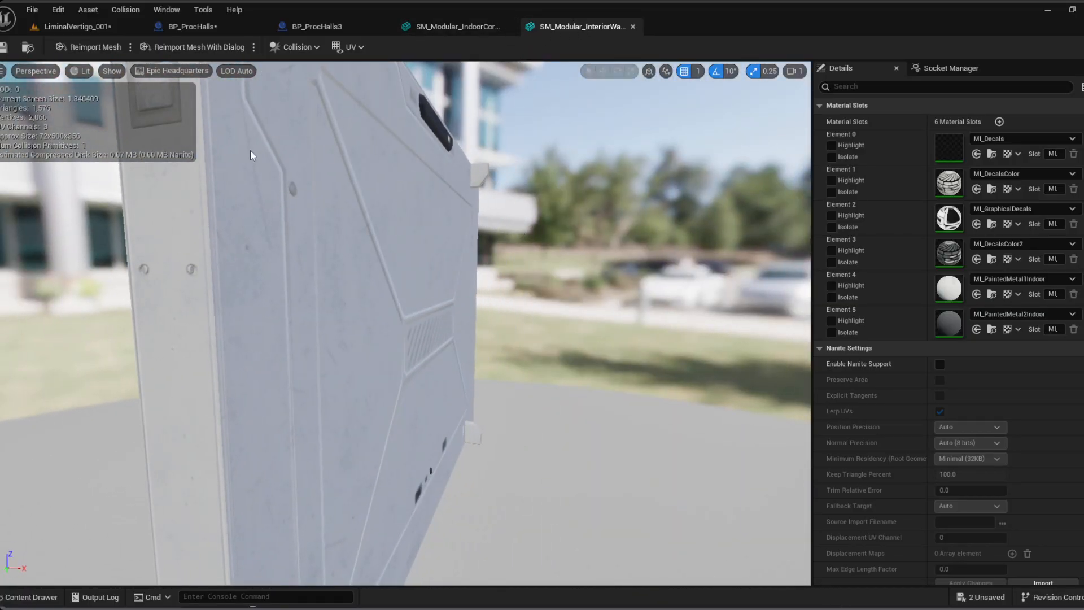
Step: Look through the remaining wall meshes in HardSurfaceEnvironment, inspect SM_WallWindow_1_Merged in its mesh editor, and close it
click(76, 26)
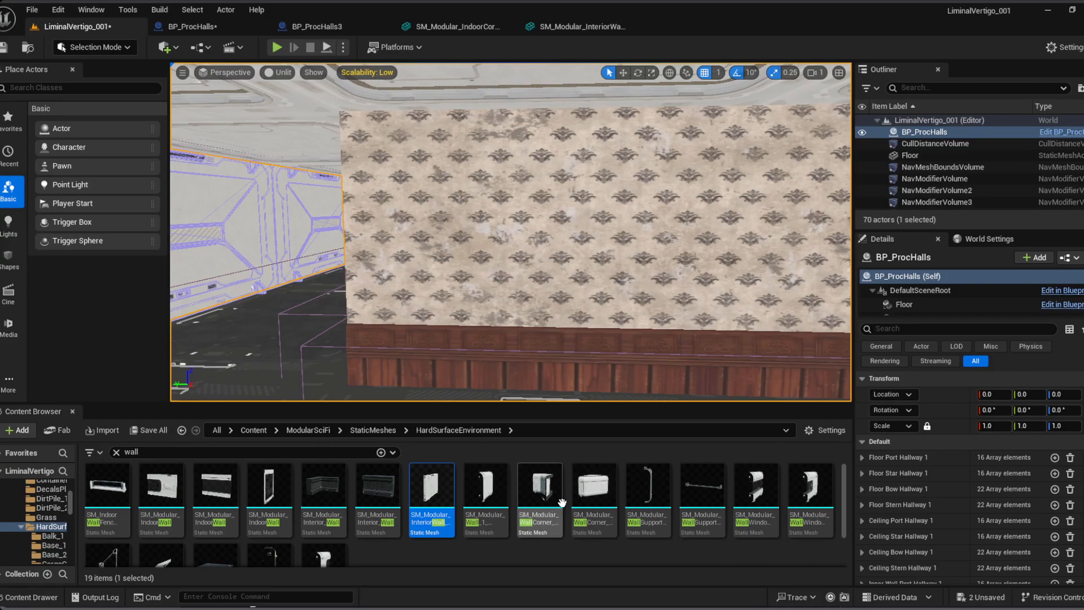
scroll(756, 502, down, 1)
scroll(330, 511, down, 1)
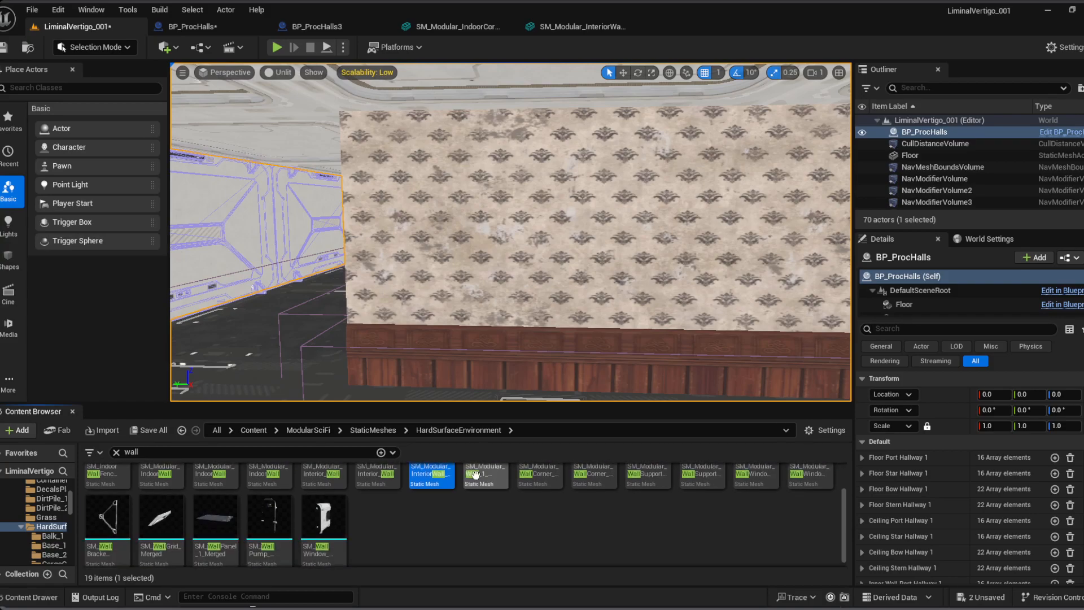
click(331, 511)
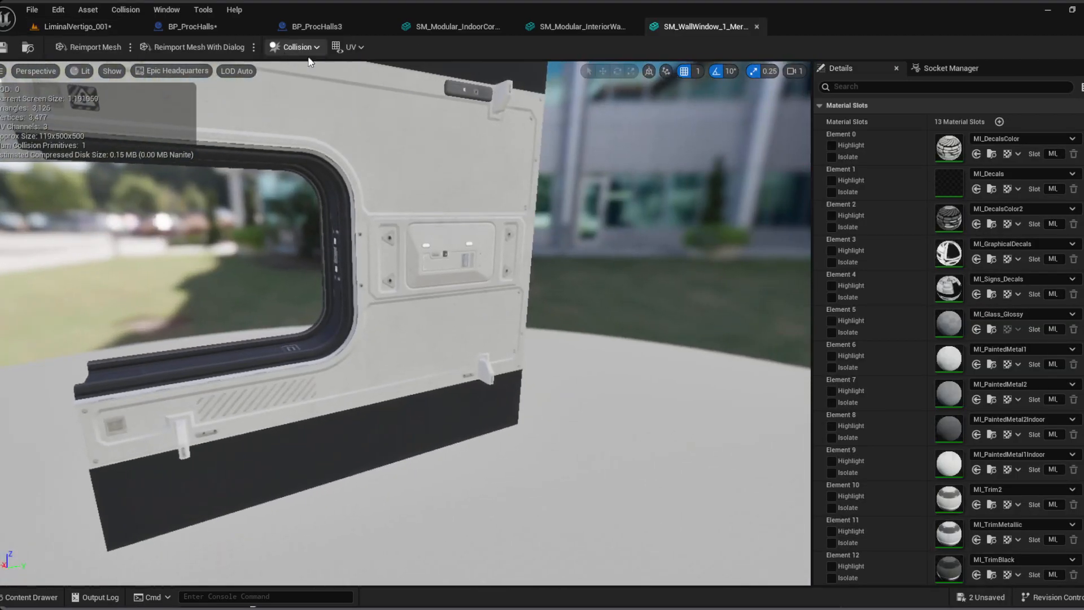
middle_click(676, 32)
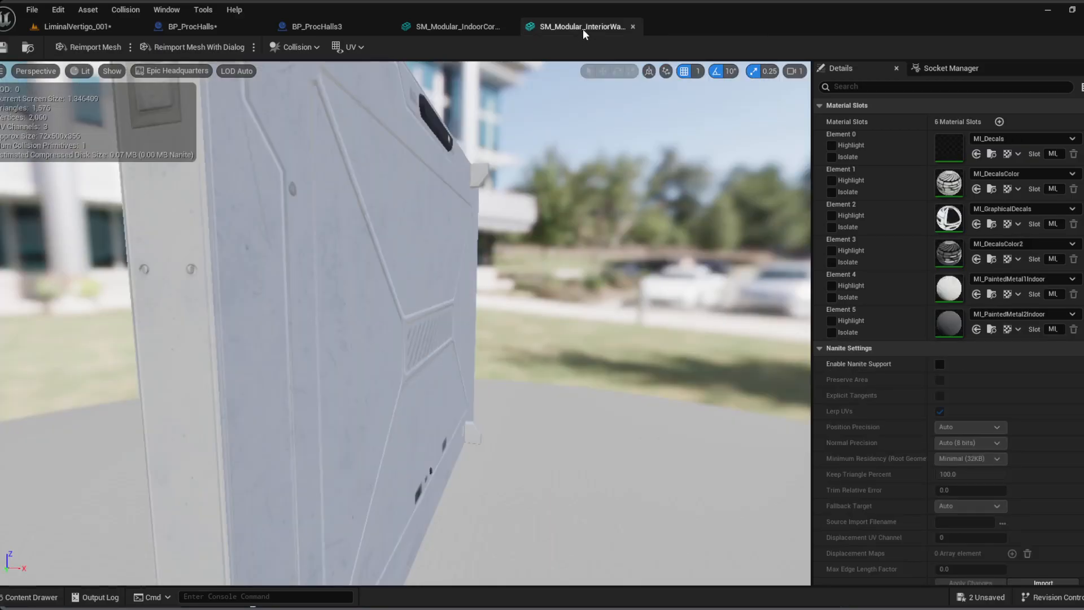
Step: Set the Wall component's static mesh in BP_ProcHalls to SM_Modular_InteriorWall, compile the blueprint and save everything
click(161, 28)
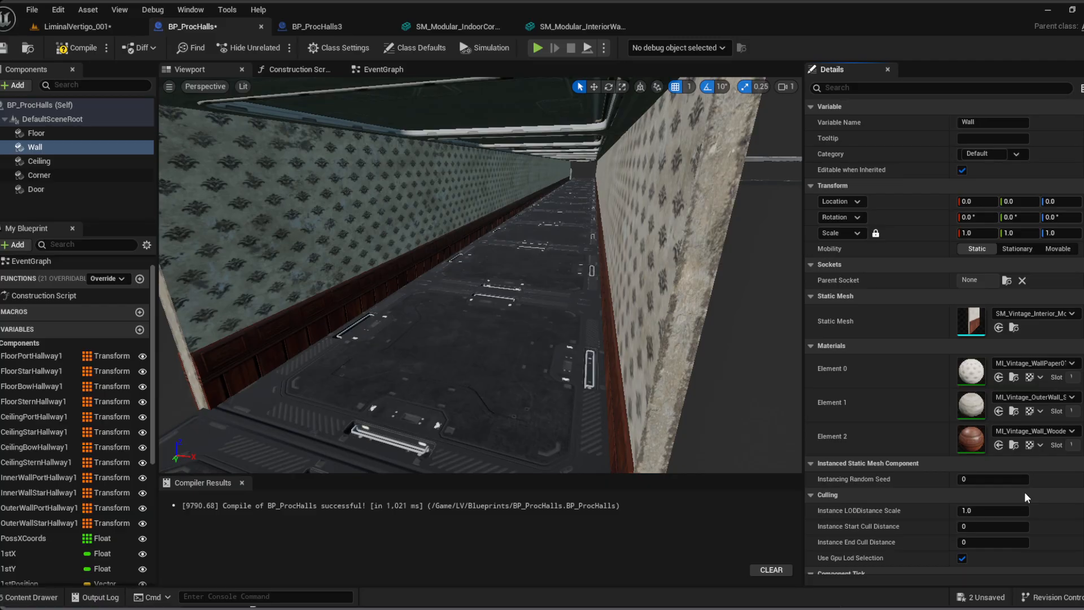
right_drag(491, 304, 477, 269)
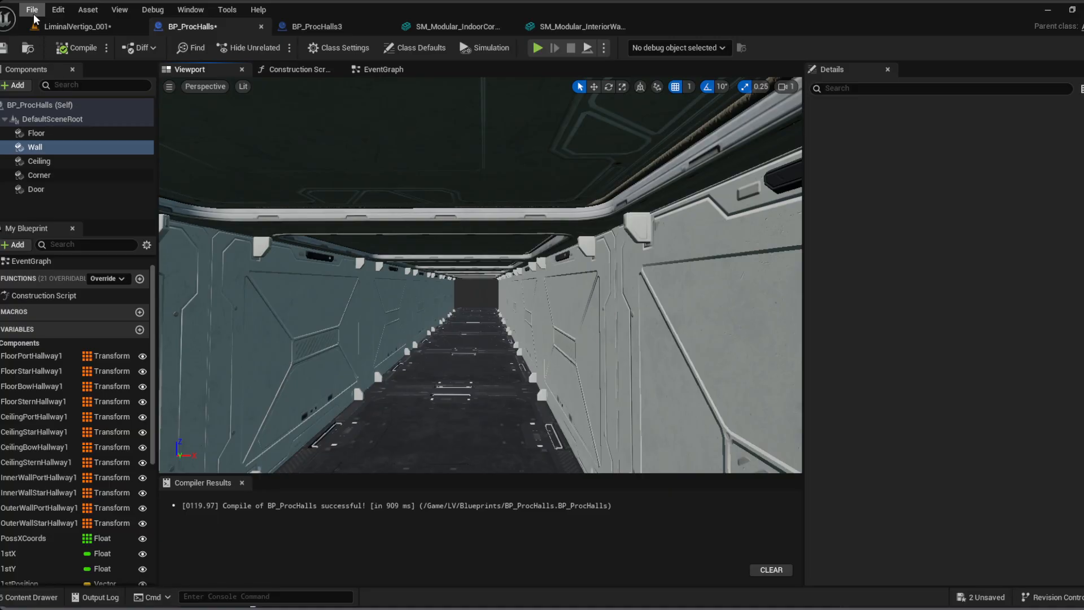
key(ctrl+shift+s)
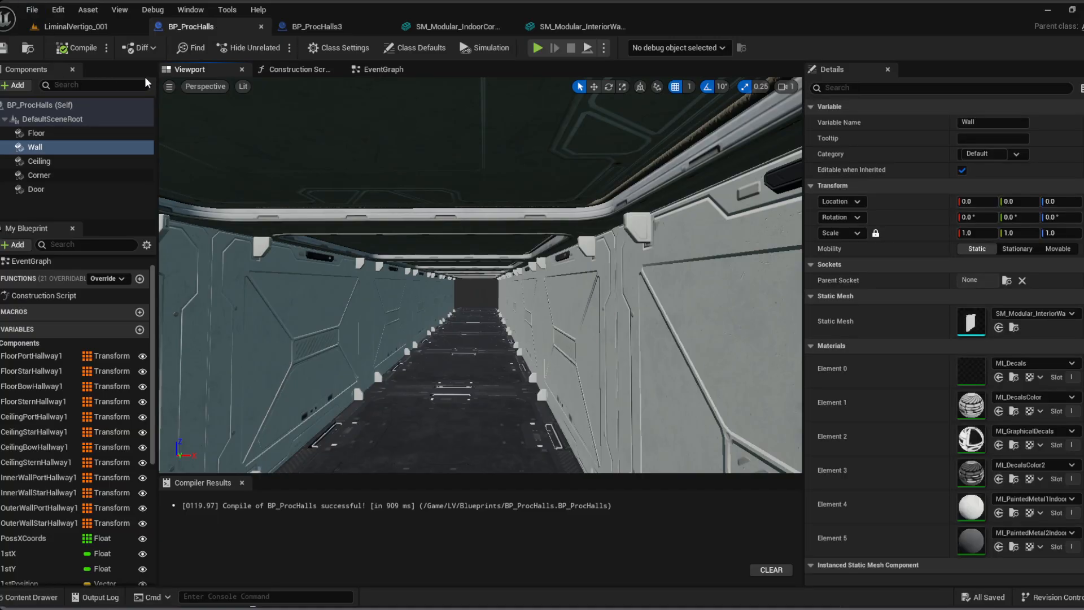
Step: Inspect the hallway walls in LiminalVertigo_001, switching the view to Lit with the navigation mesh shown
click(73, 24)
right_drag(511, 231, 621, 232)
mouse_move(441, 315)
right_down()
mouse_move(610, 316)
mouse_move(441, 314)
right_up()
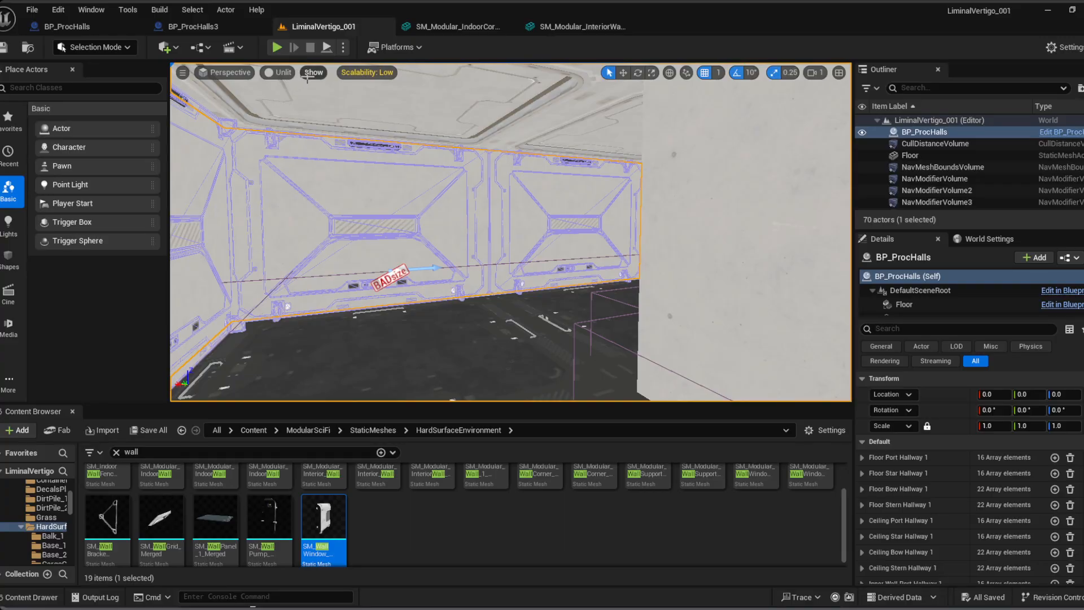
key(p)
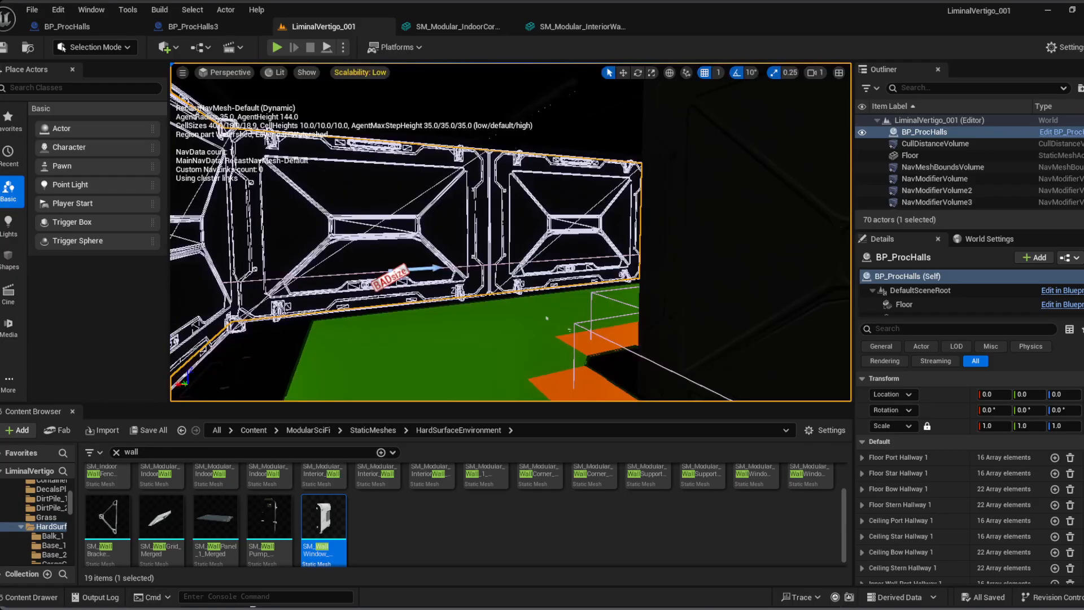
right_drag(416, 161, 386, 158)
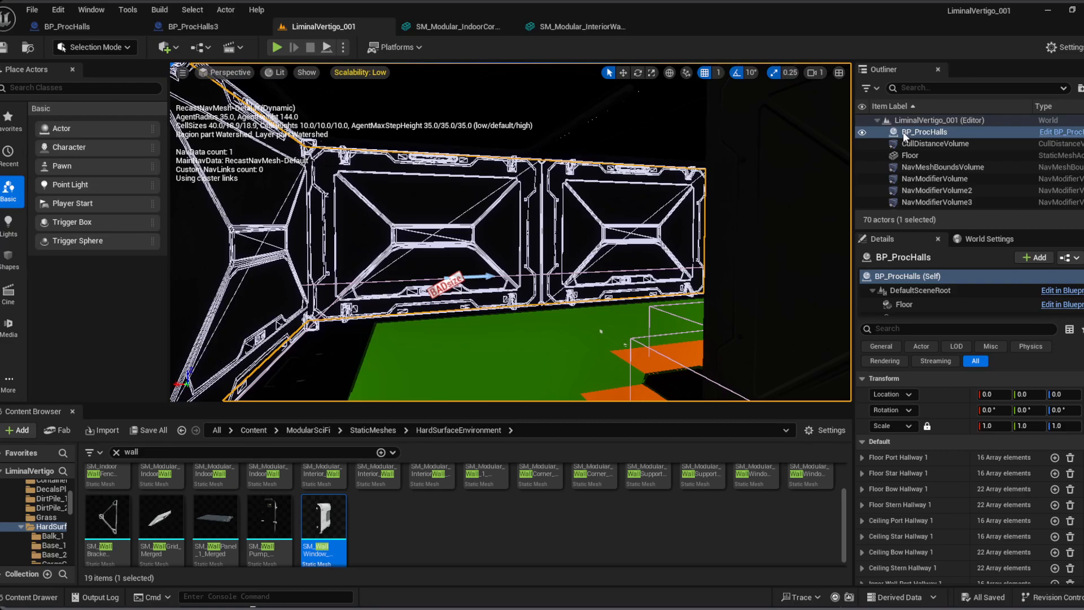
Step: Select the Floor actor and the level root, and examine the navigation mesh coverage along the hallway
click(911, 153)
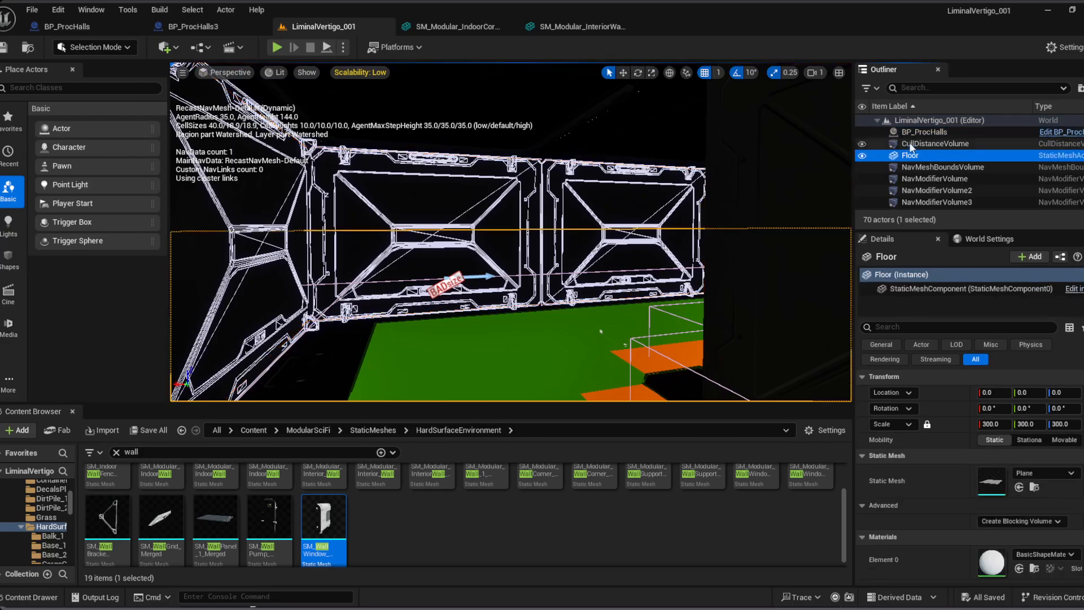
click(900, 120)
key(w)
mouse_move(573, 245)
right_down()
mouse_move(570, 231)
mouse_move(841, 250)
mouse_move(706, 260)
mouse_move(569, 242)
right_up()
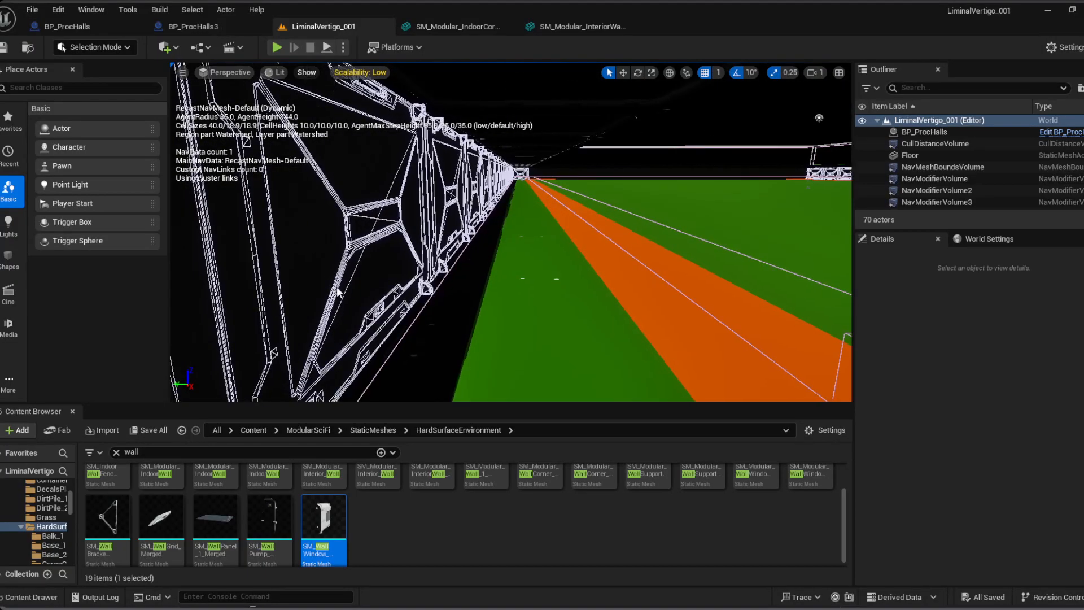
Step: Hide the navigation mesh overlay and move the LiminalVertigo_001 editor tab back ahead of the blueprint tabs
key(p)
right_drag(598, 258, 795, 242)
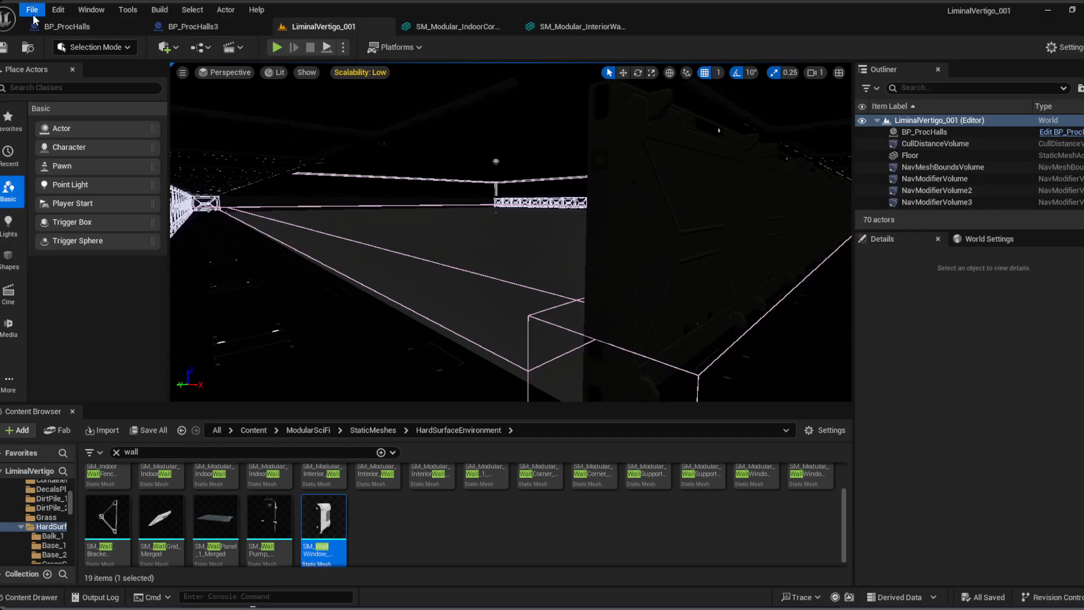
drag(307, 37, 90, 45)
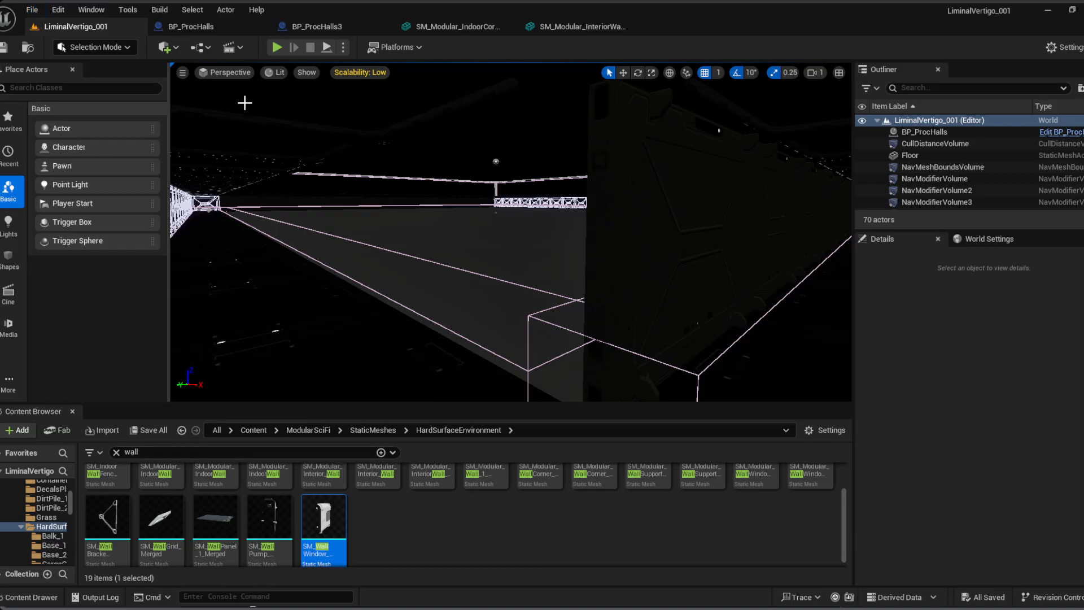
Step: Play the level in the editor and walk through the generated hallways, examining the walls, corners and ceiling by flashlight
click(277, 47)
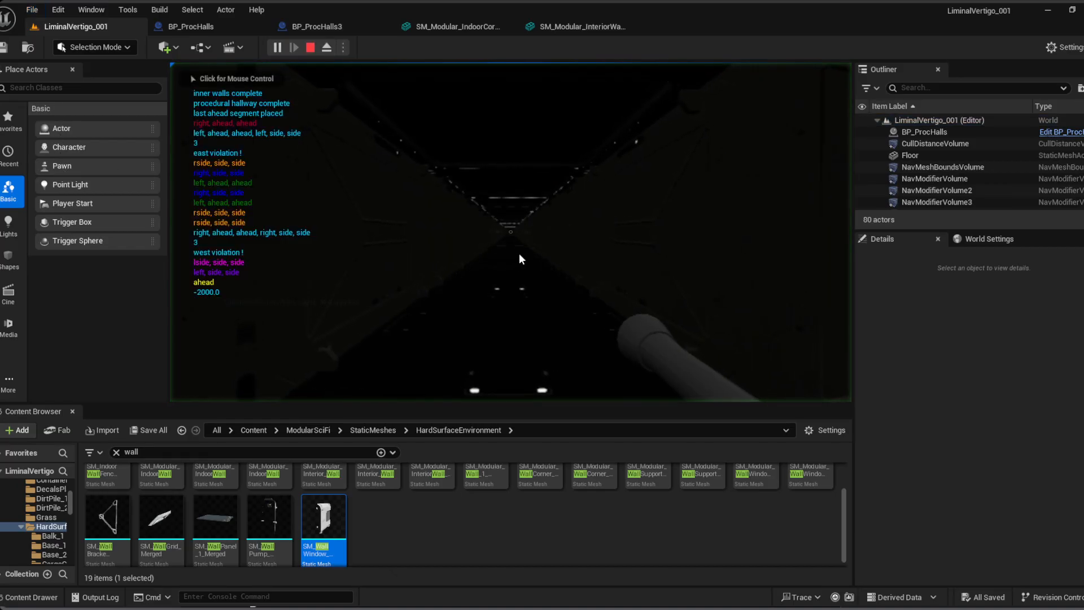
click(216, 251)
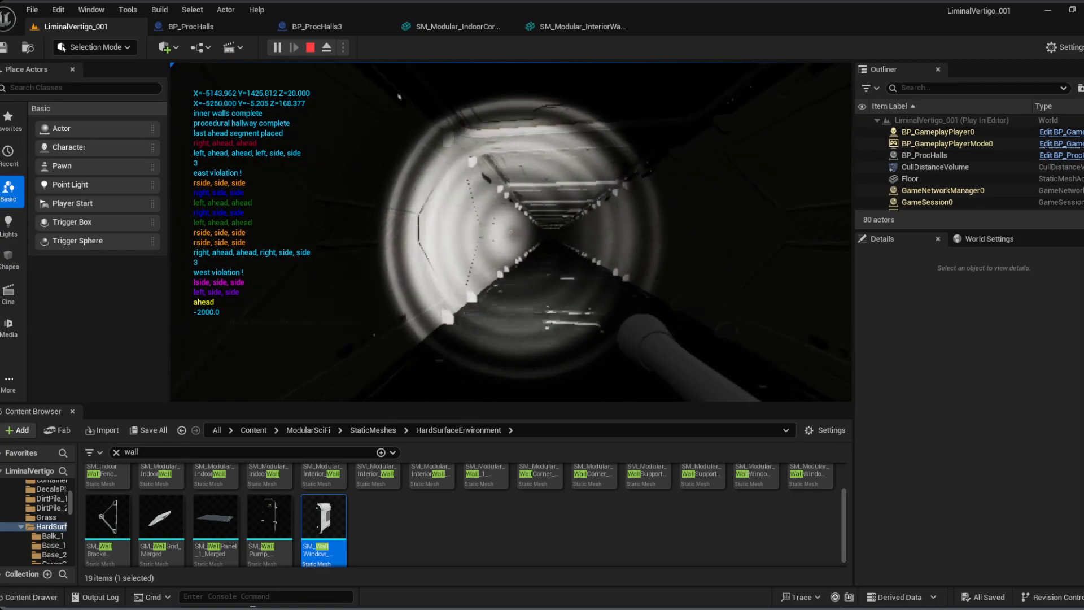
key(w)
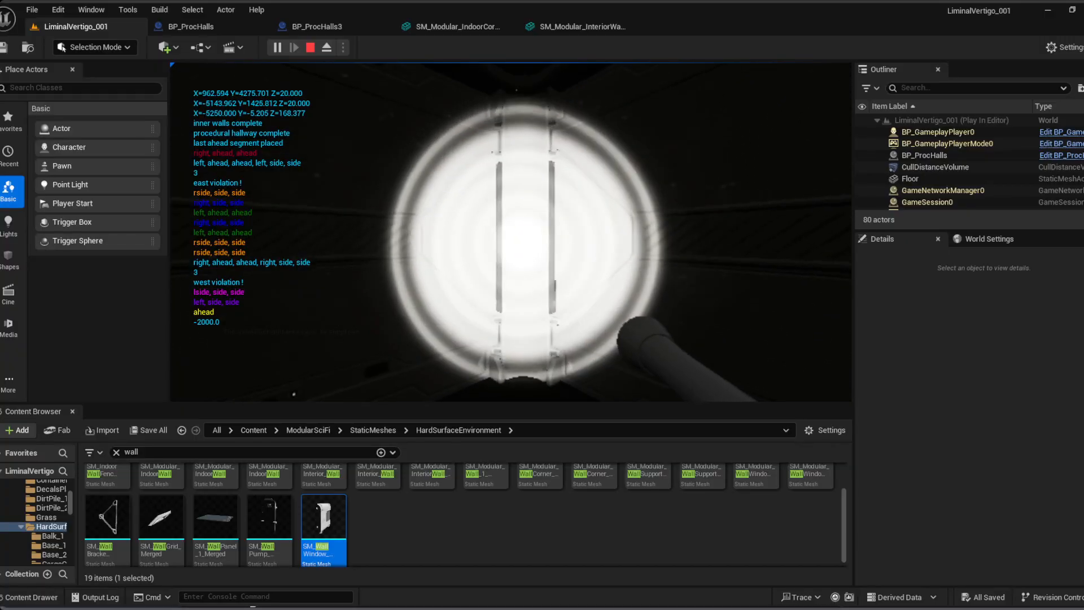
key(w)
key(w)
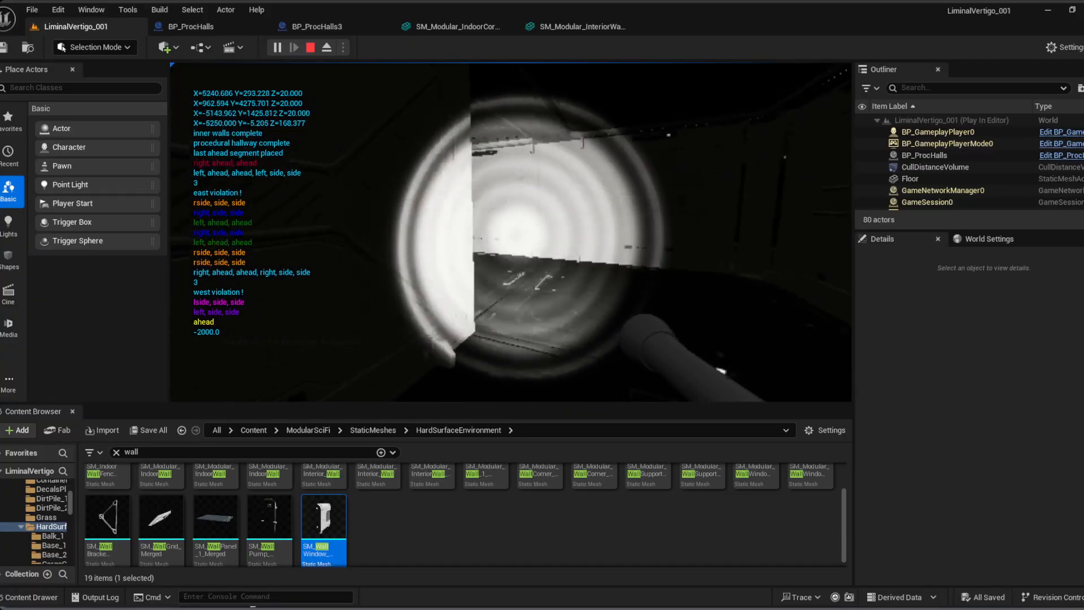
key(w)
key(w)
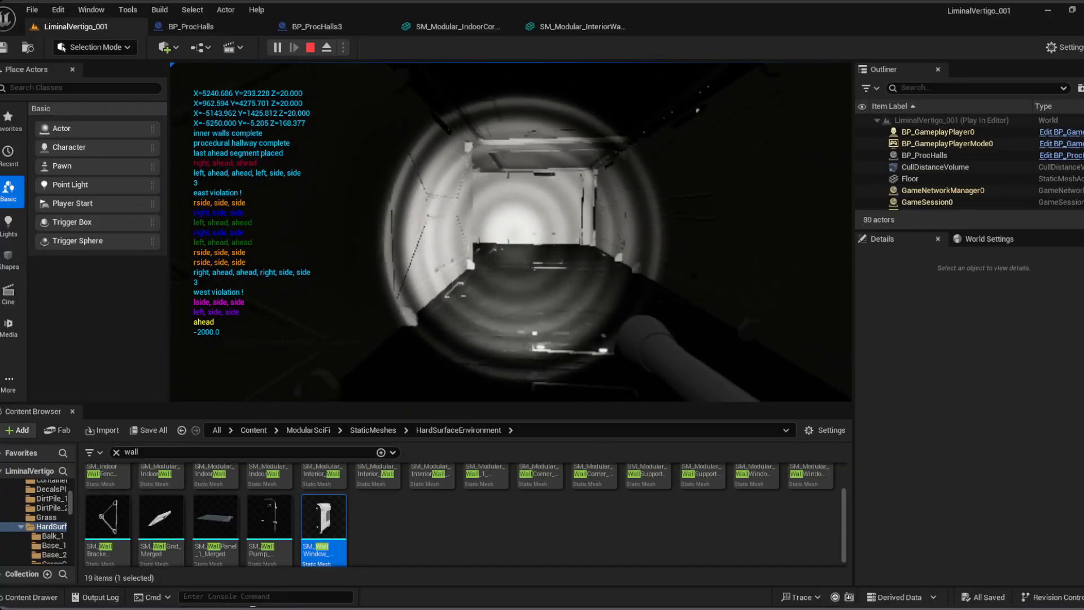
key(w)
key(w)
key(w)
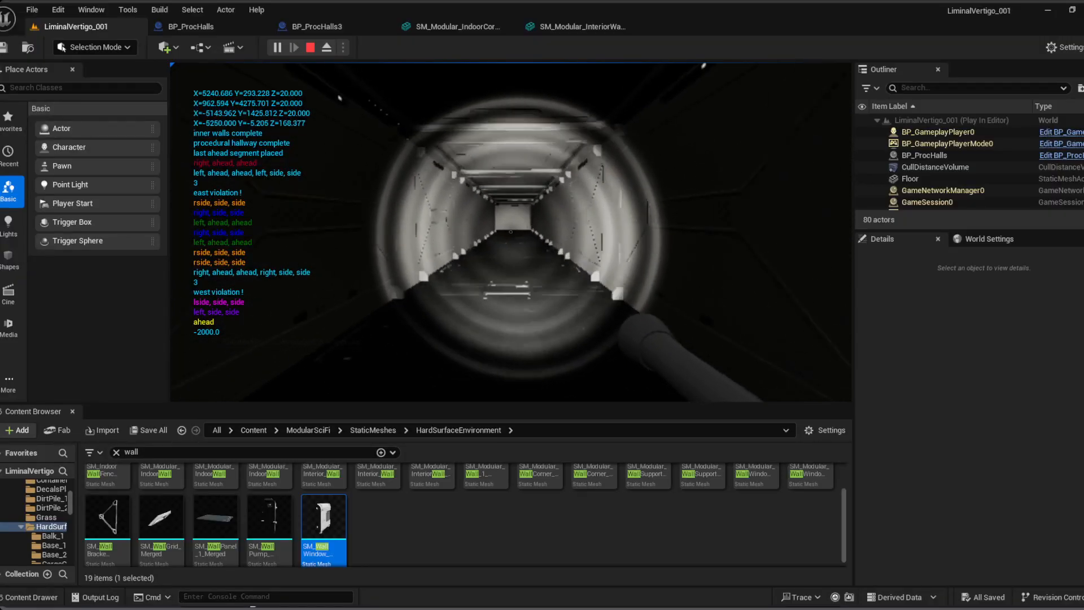
key(w)
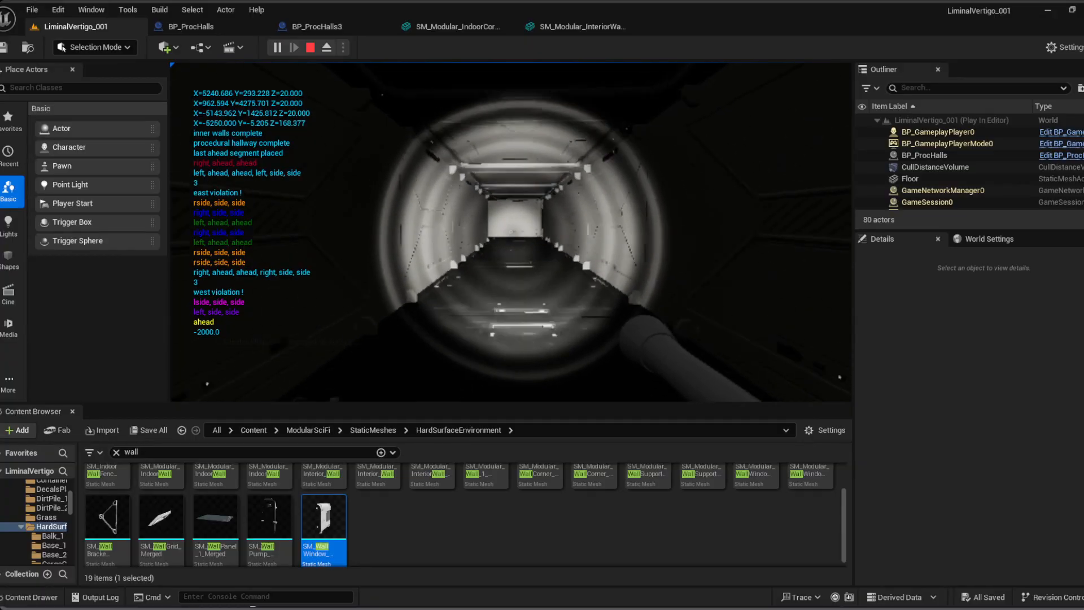
key(w)
key(w)
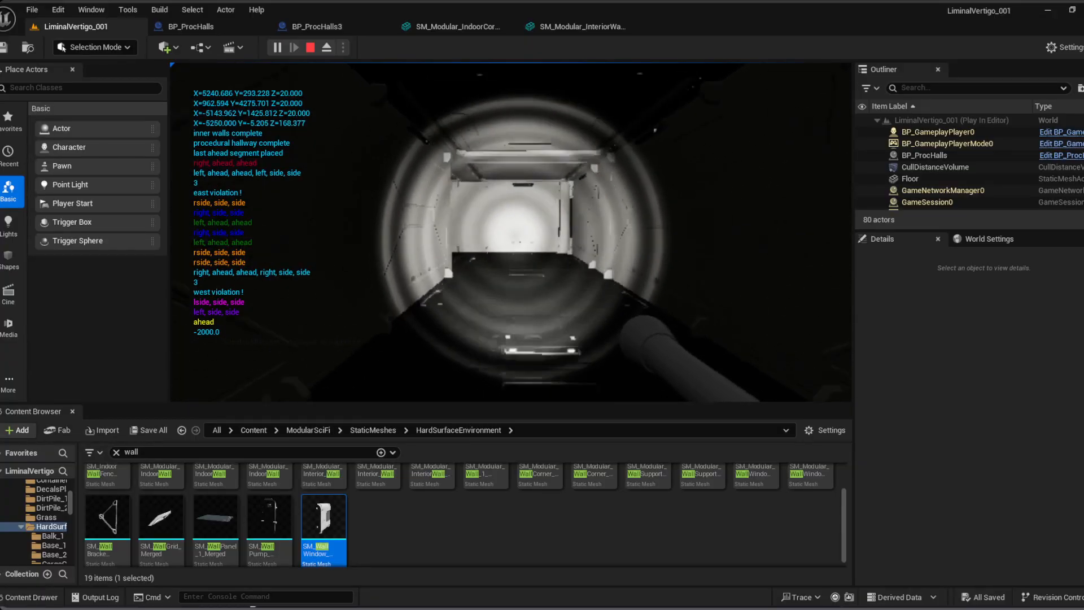
key(w)
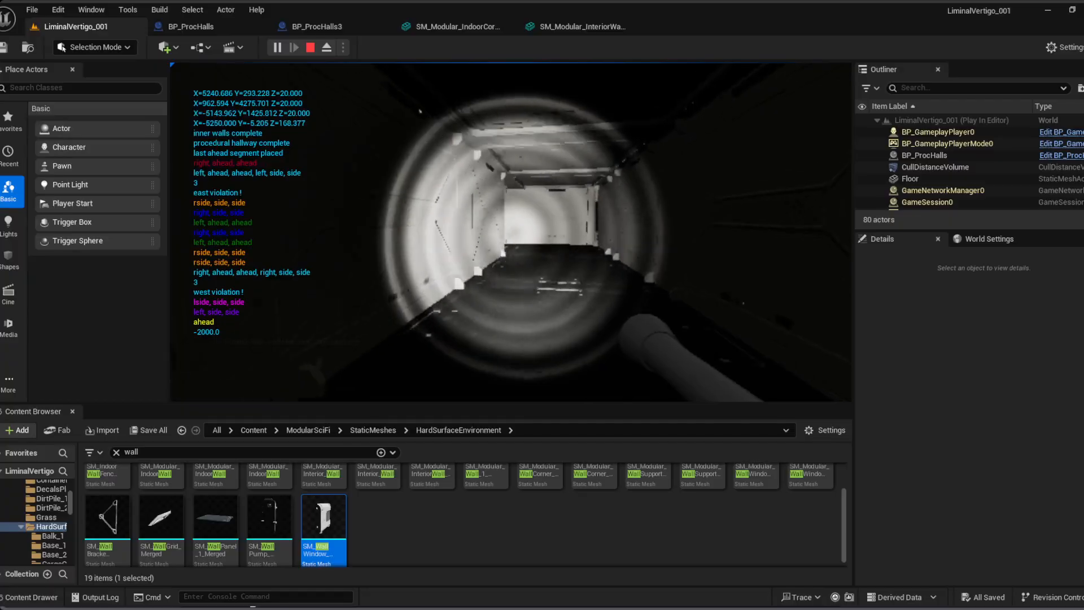
key(w)
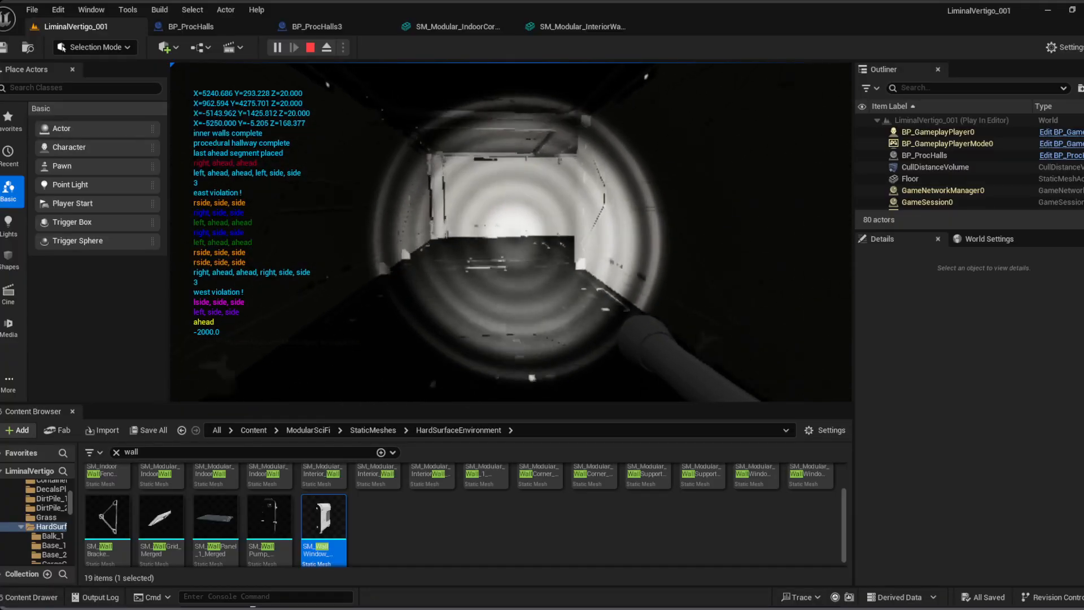
key(w)
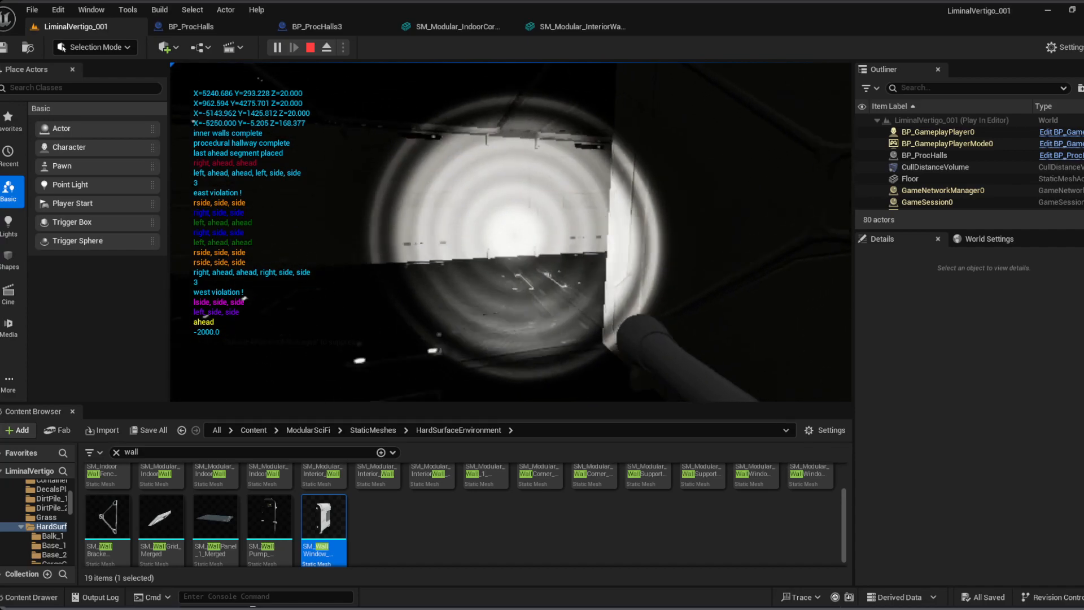
key(w)
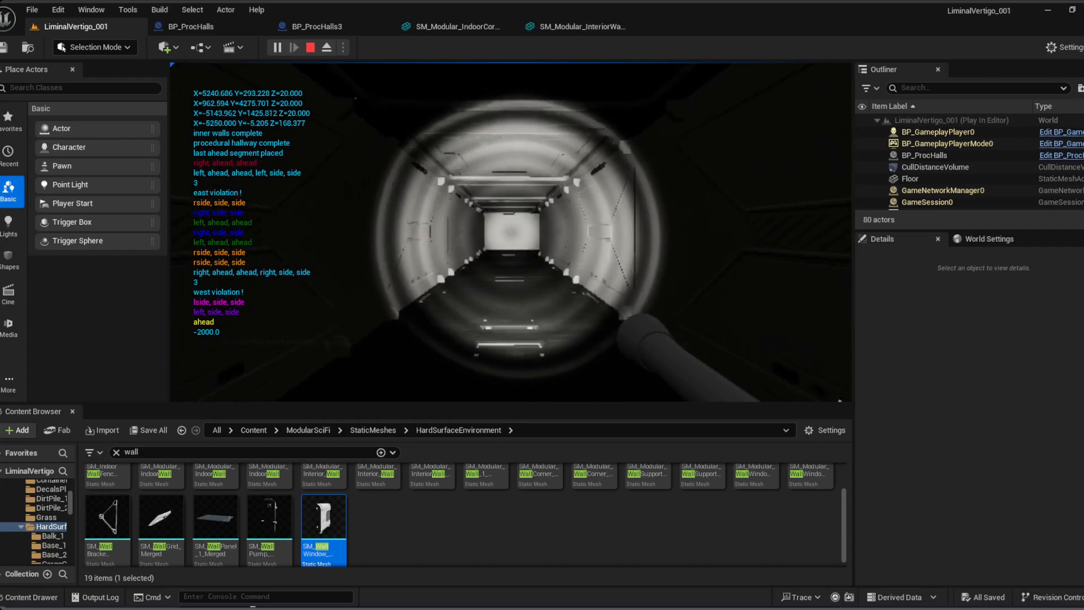
key(w)
key(w)
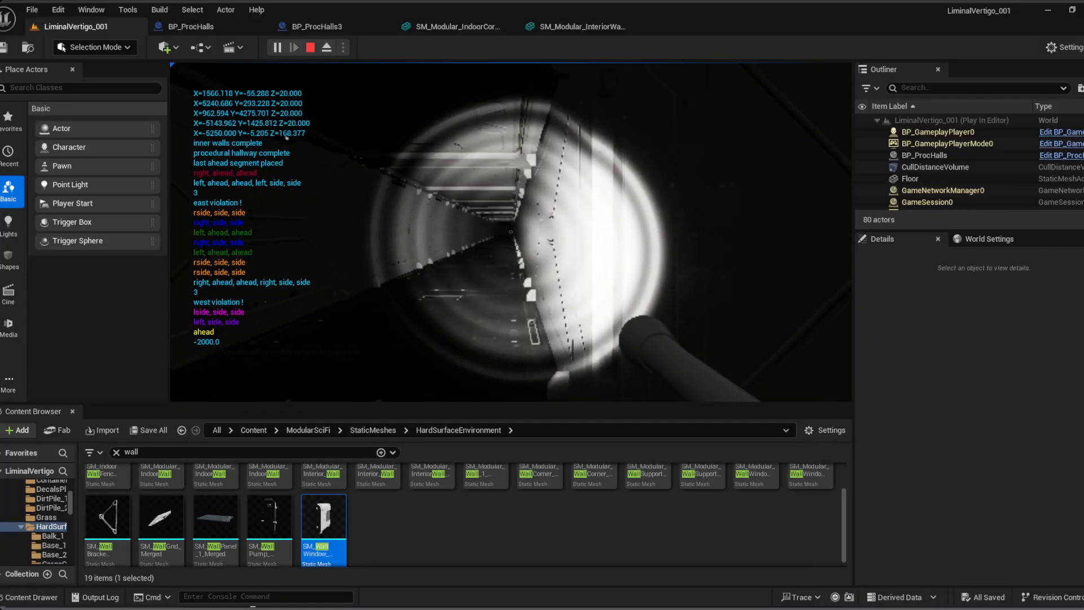
key(a)
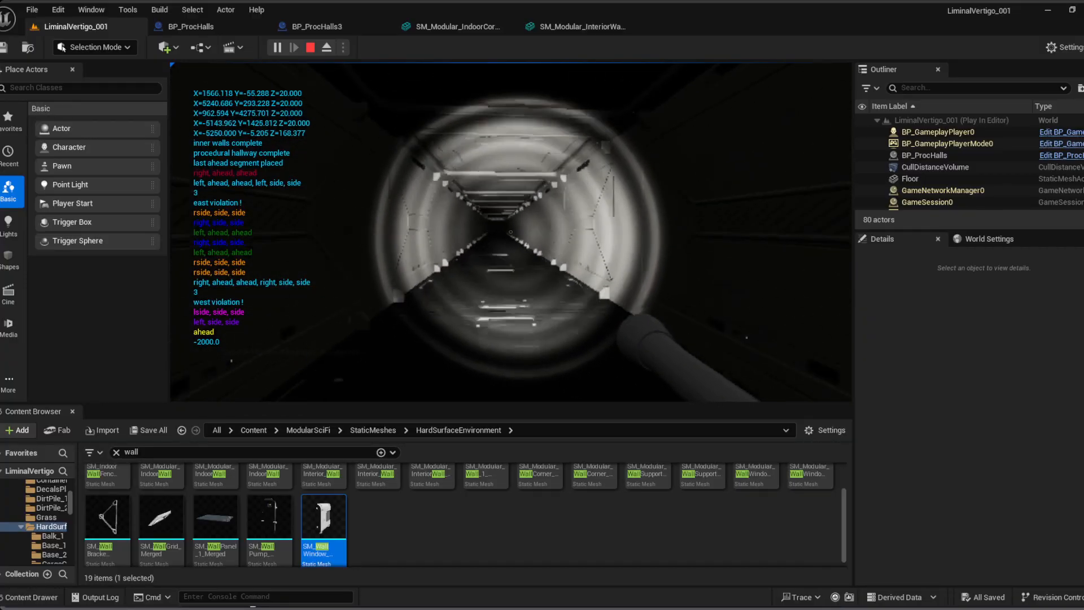
key(w)
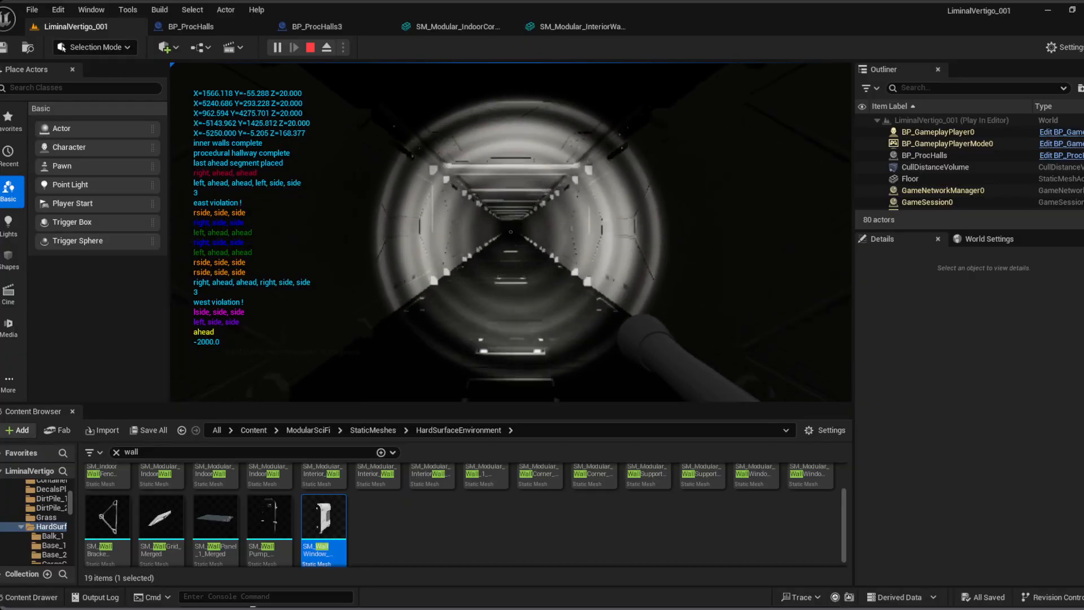
key(w)
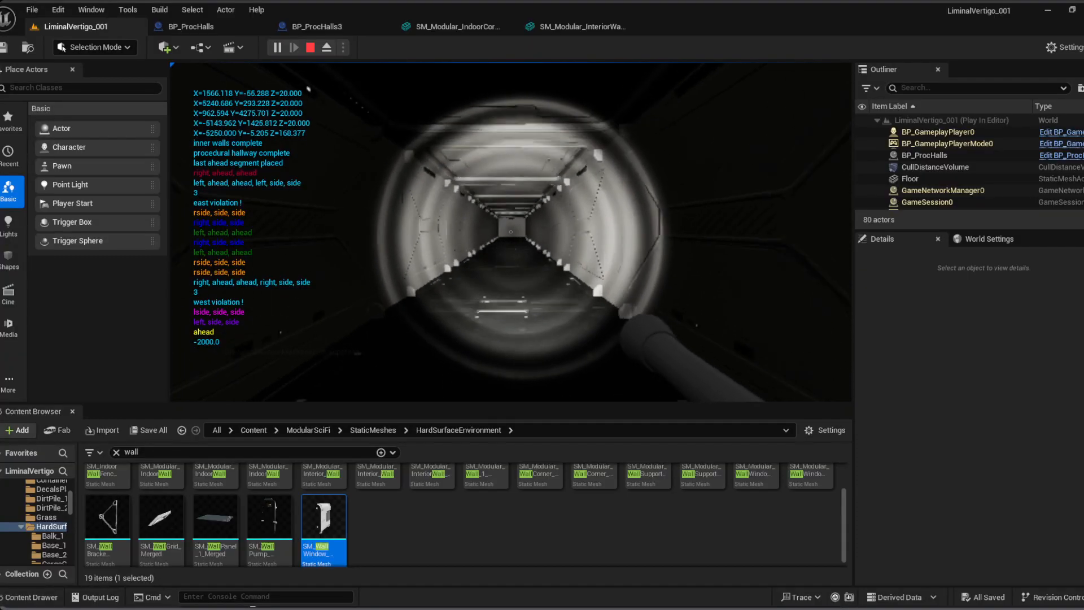
key(w)
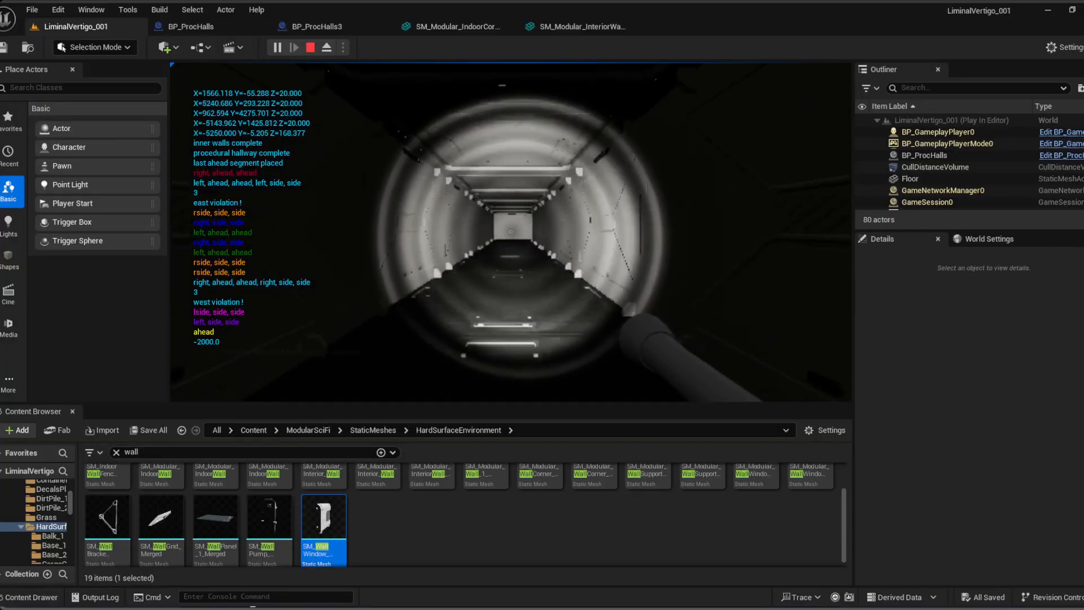
key(w)
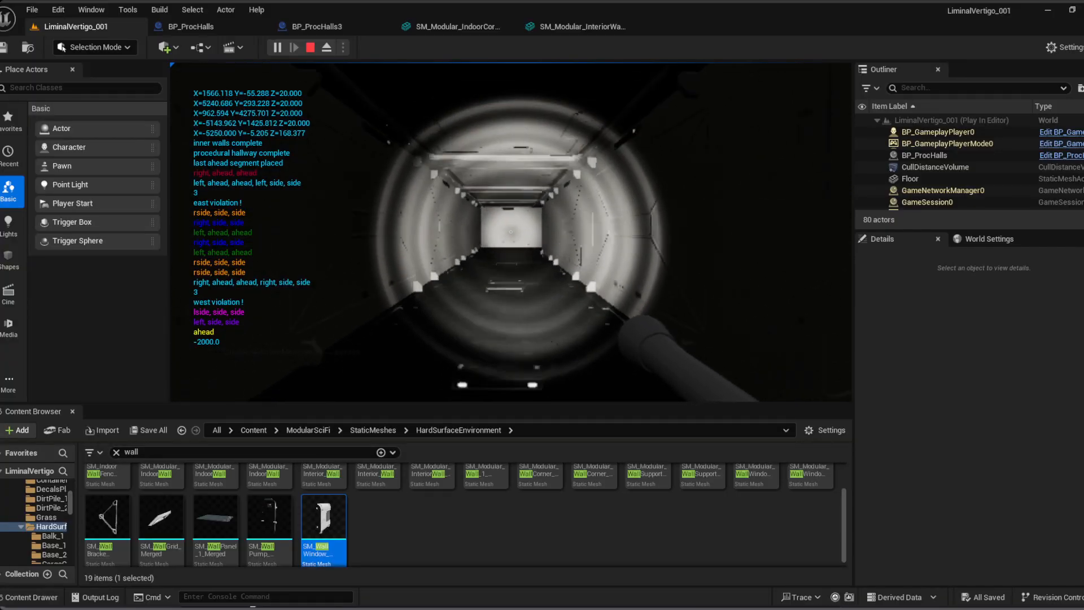
key(w)
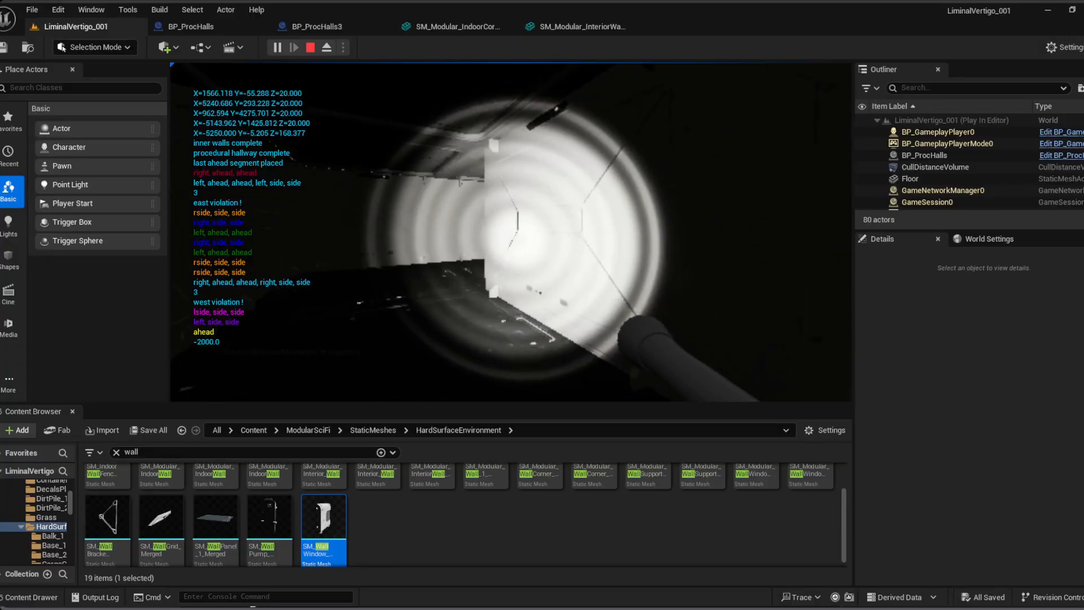
key(w)
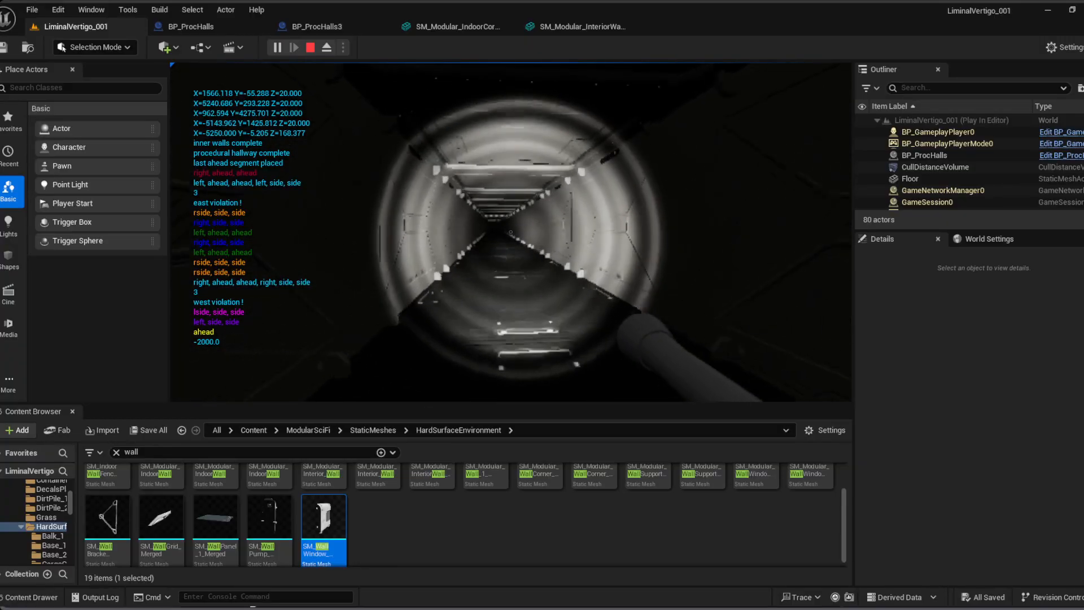
key(w)
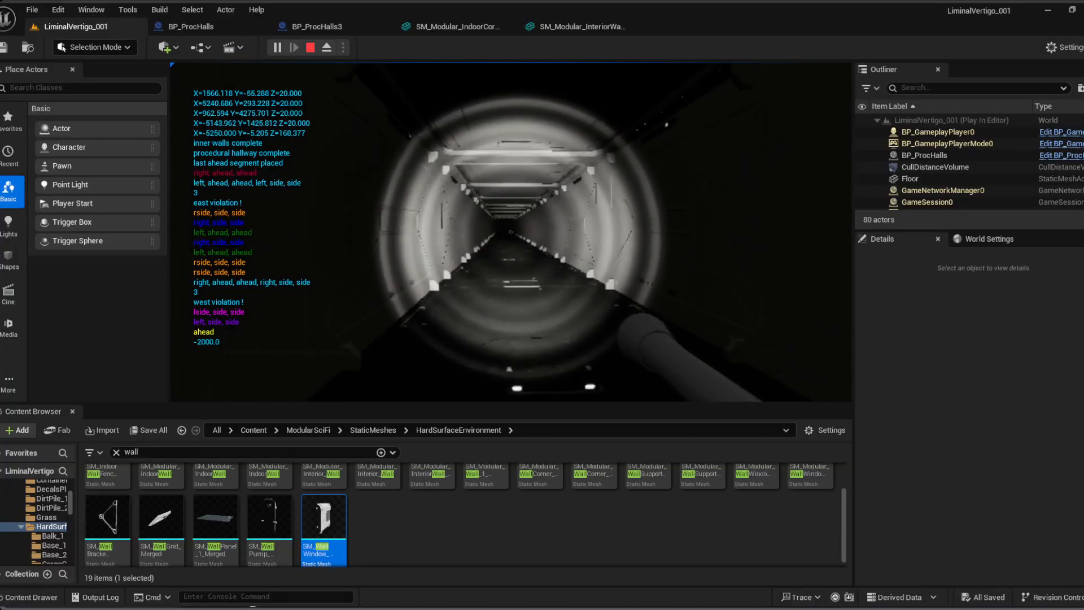
key(w)
key(w)
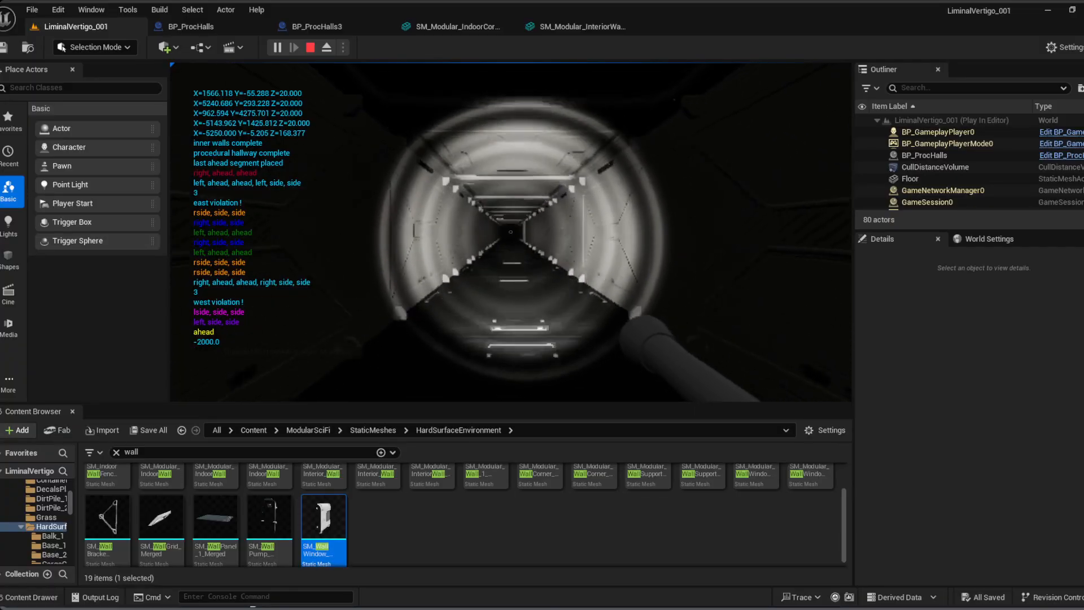
Step: Walk through the procedural hallways of LiminalVertigo_001 to examine wall placement and turns, and exit the game from its main menu
key(w)
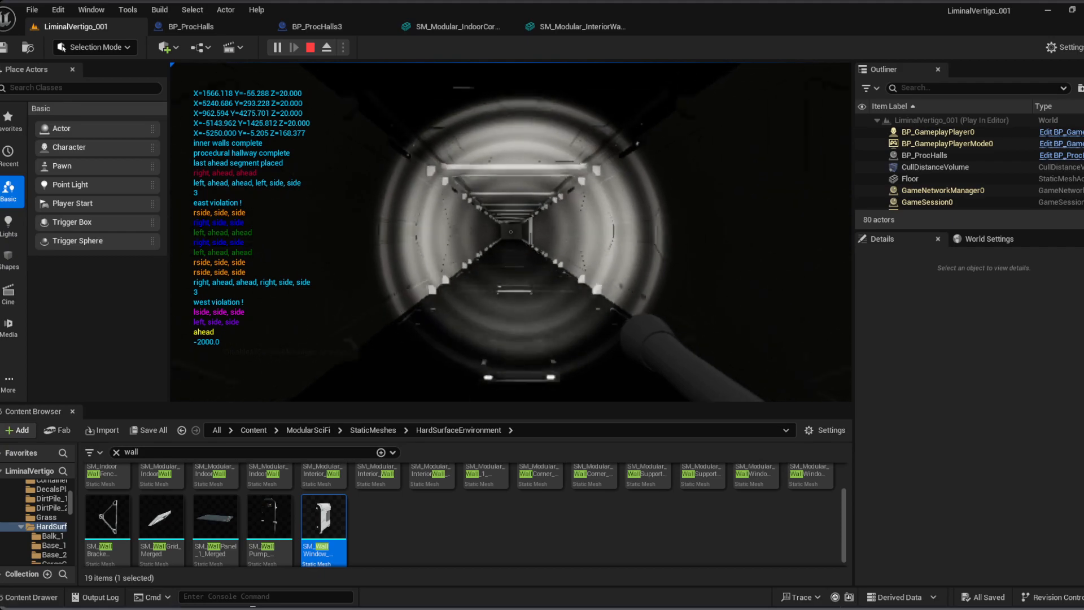
key(w)
key(w)
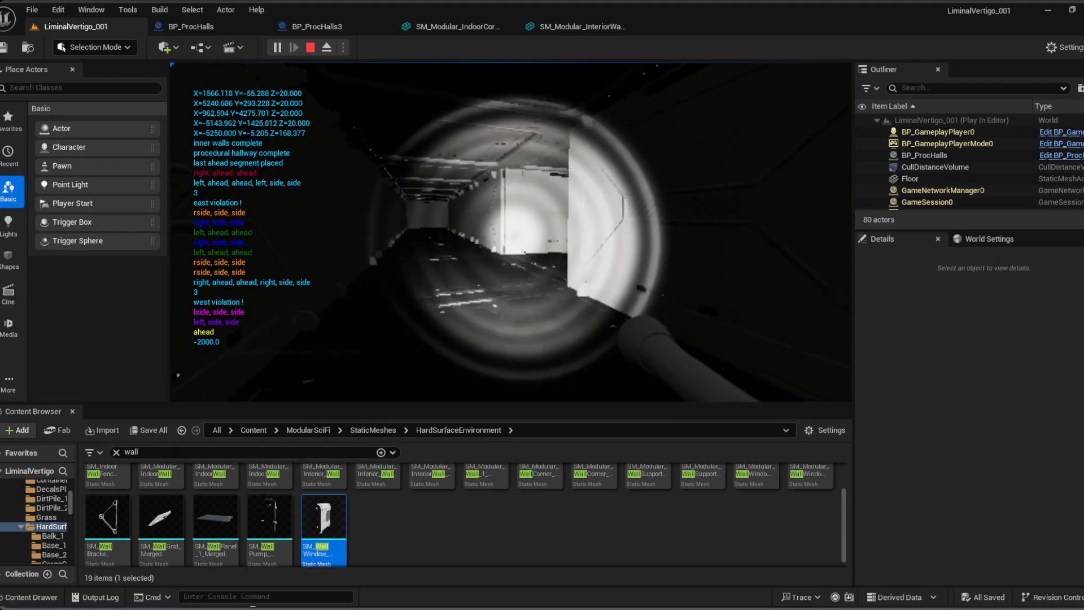
key(w)
key(w)
key(w)
key(w)
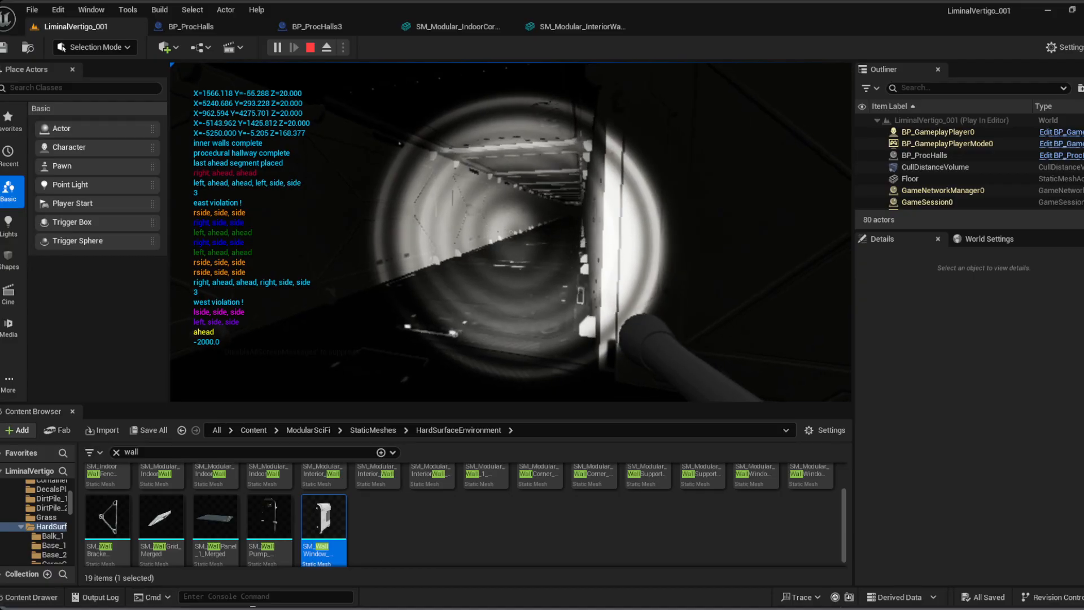
key(w)
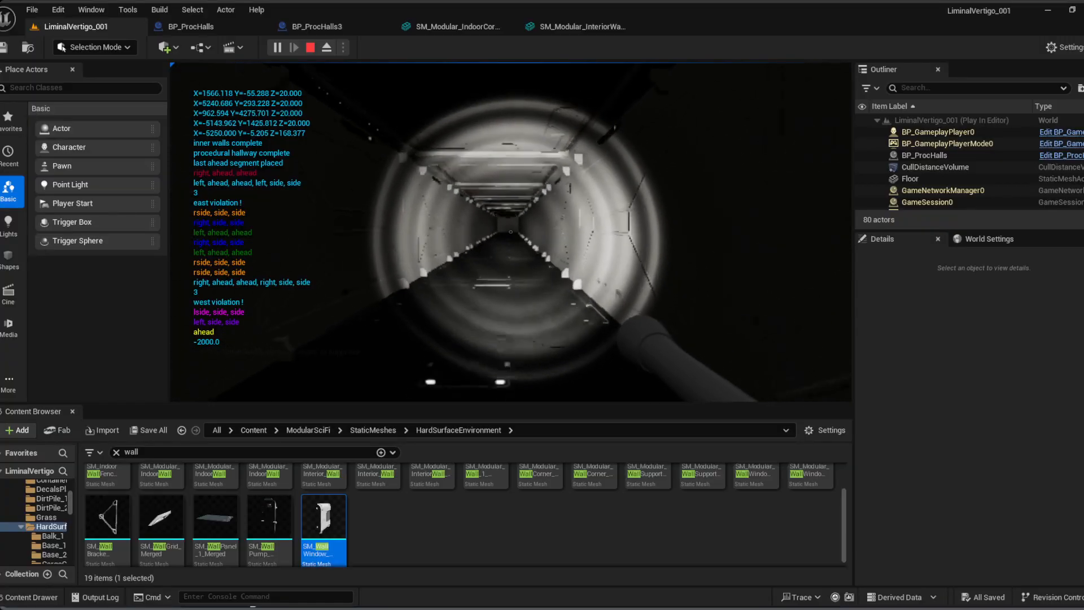
key(w)
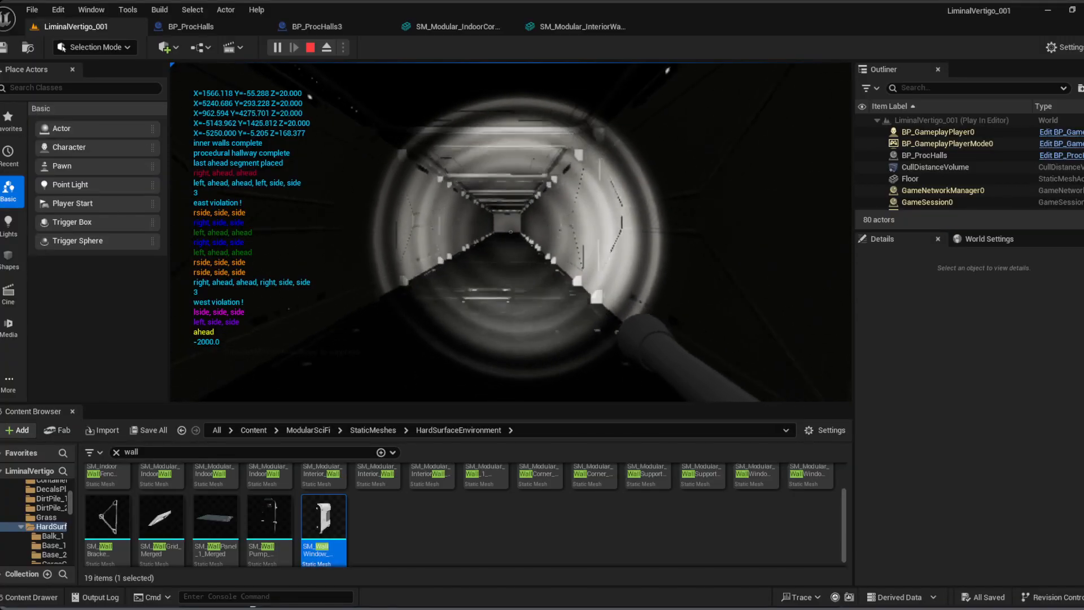
key(w)
key(w)
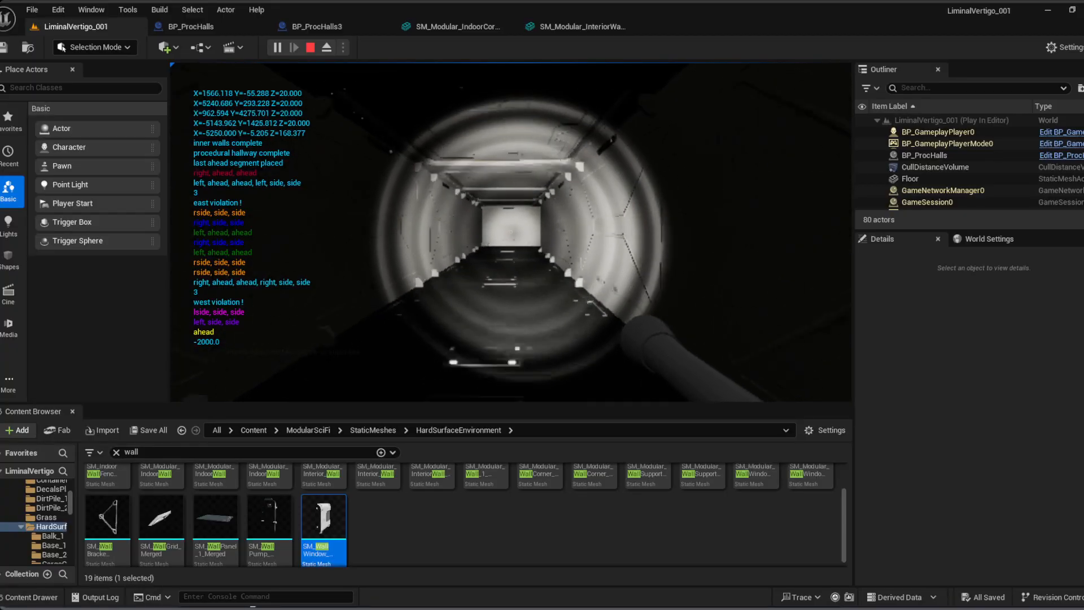
key(w)
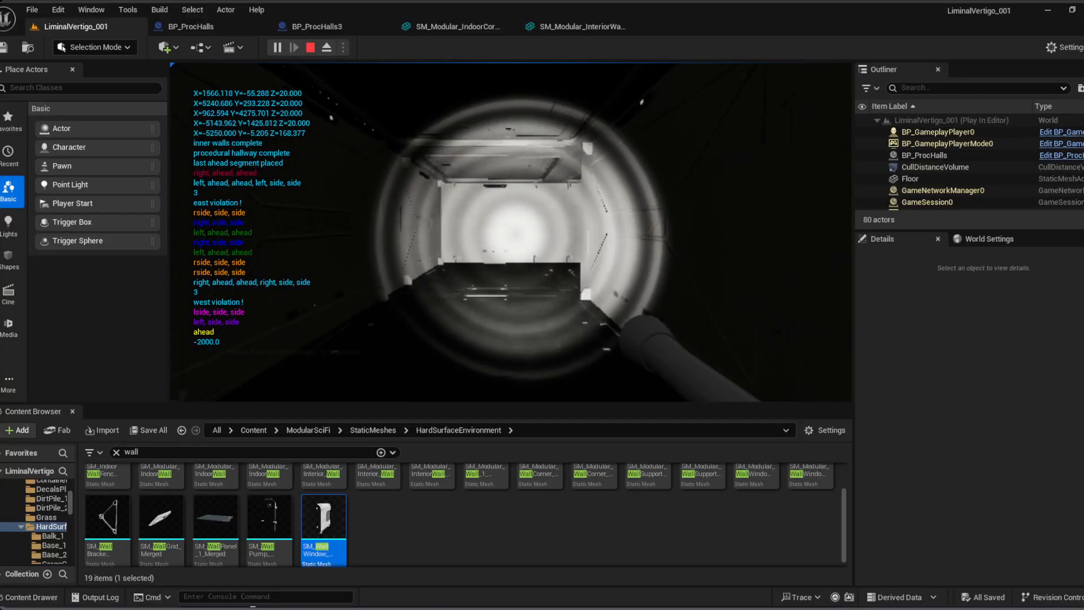
key(w)
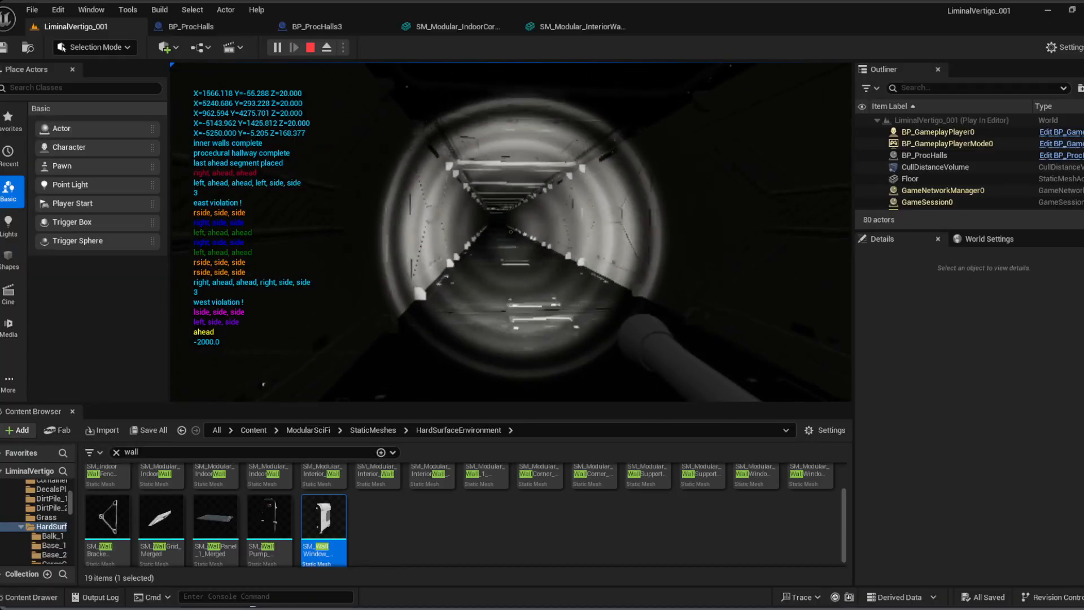
key(w)
key(d)
key(a)
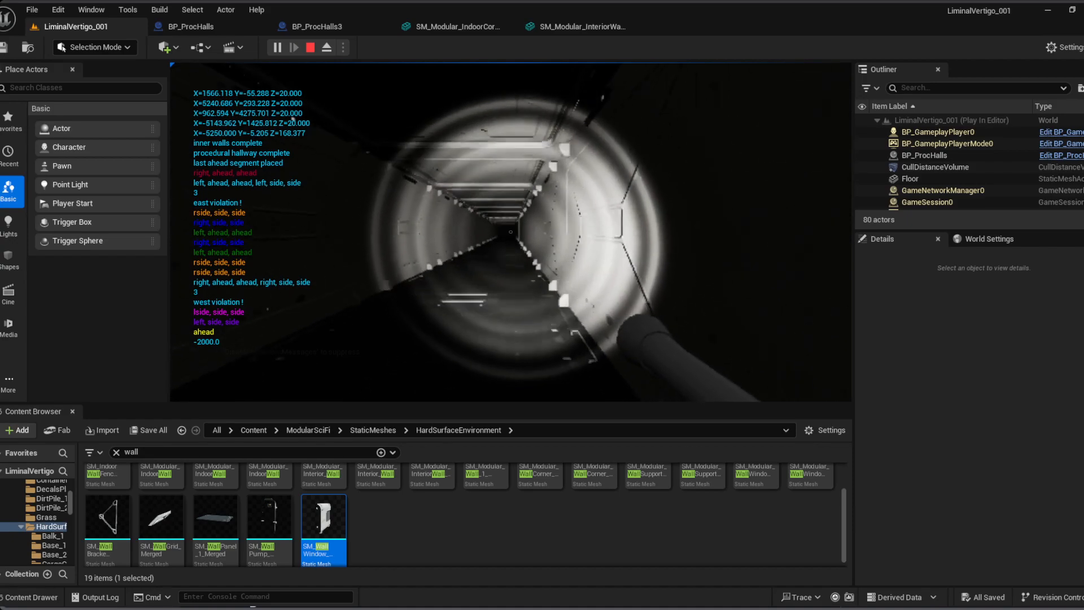
key(w)
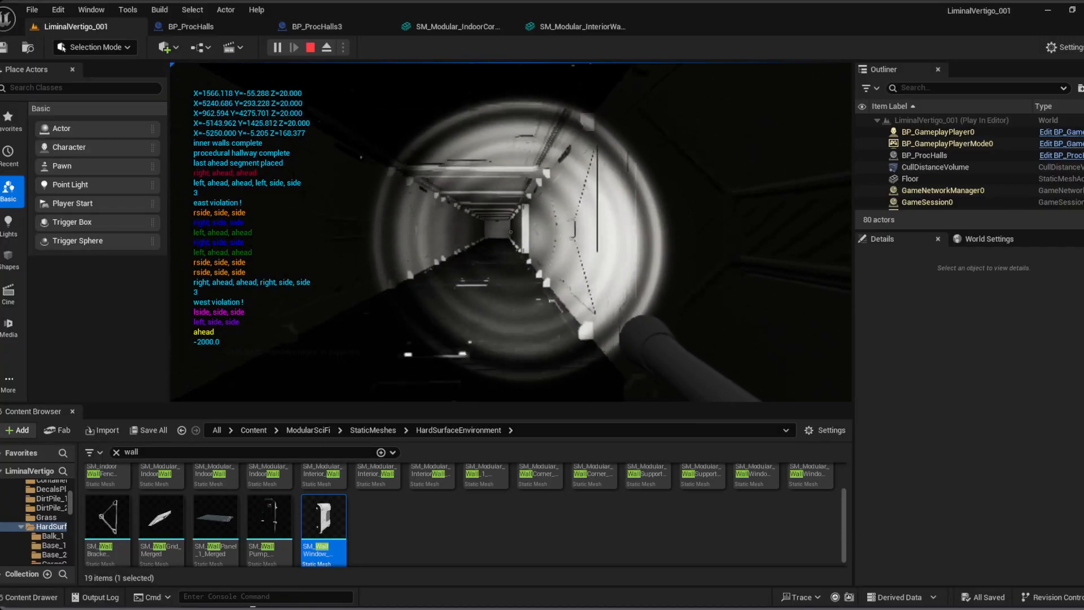
key(w)
key(w)
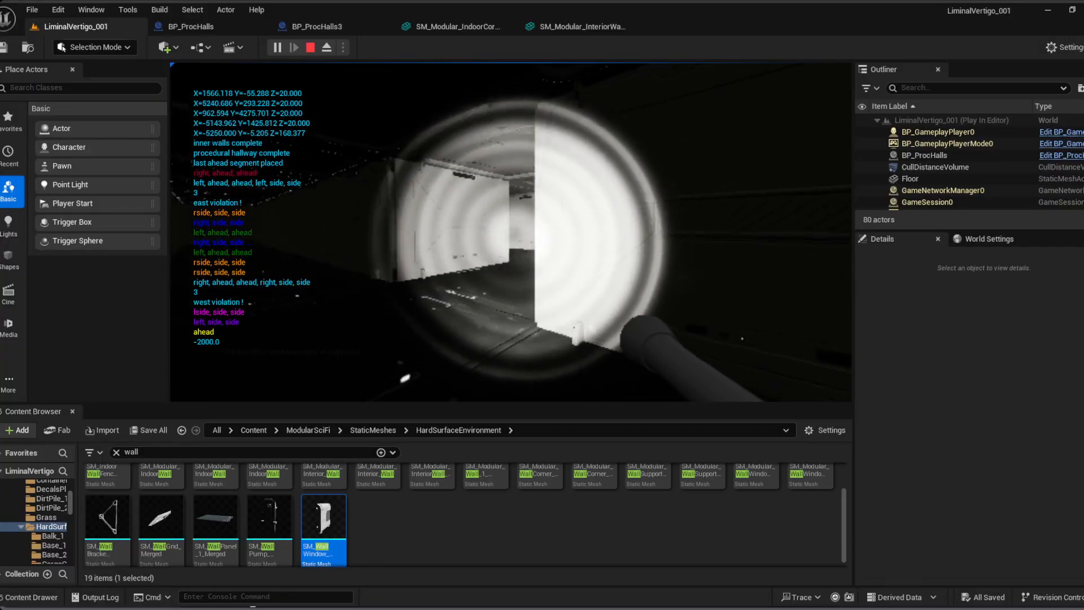
key(w)
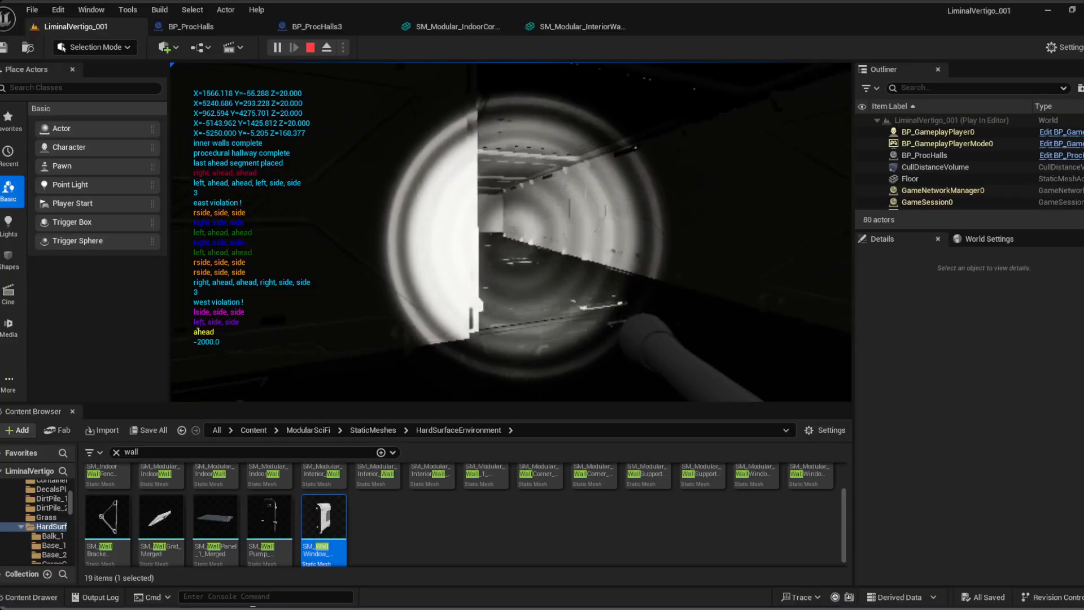
key(w)
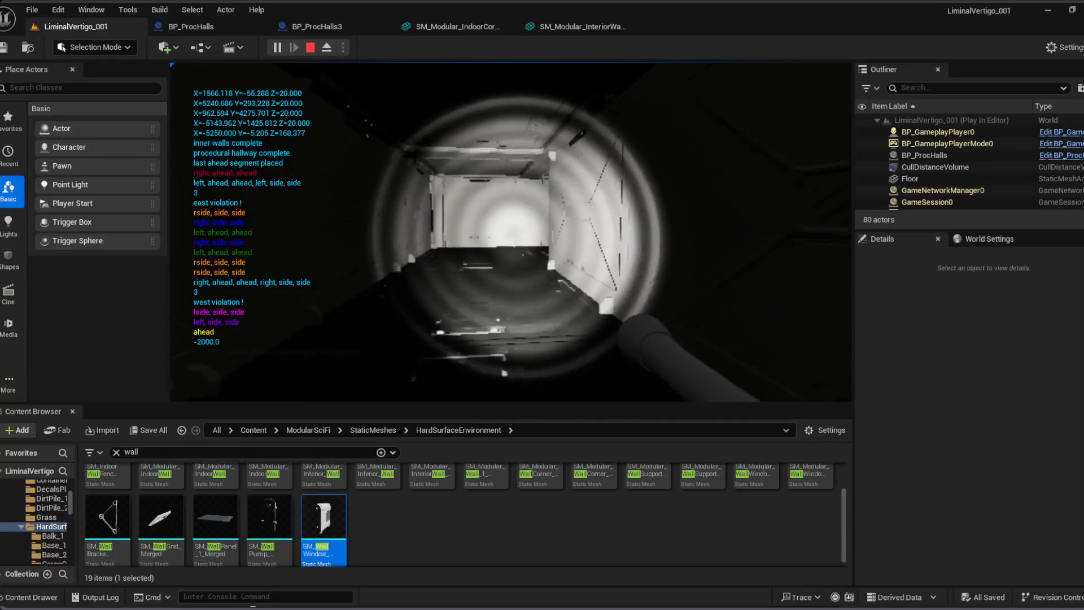
key(w)
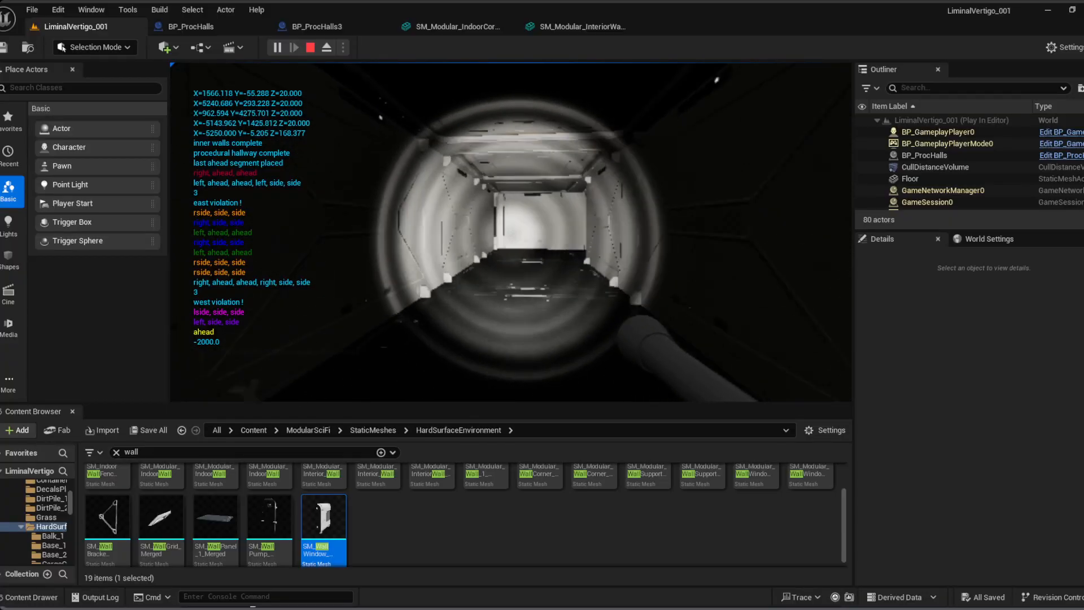
key(w)
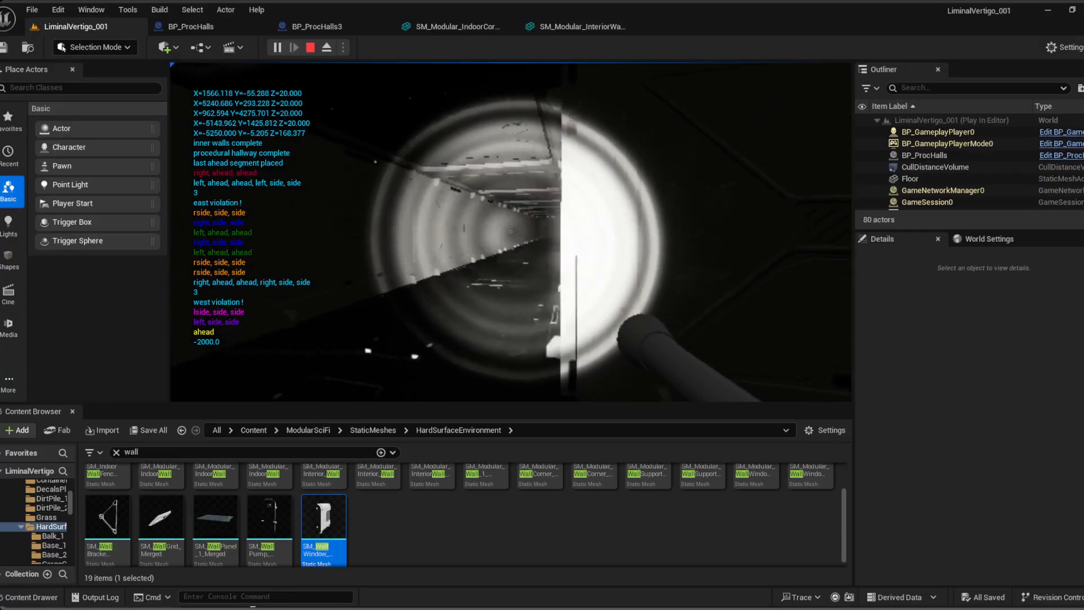
key(w)
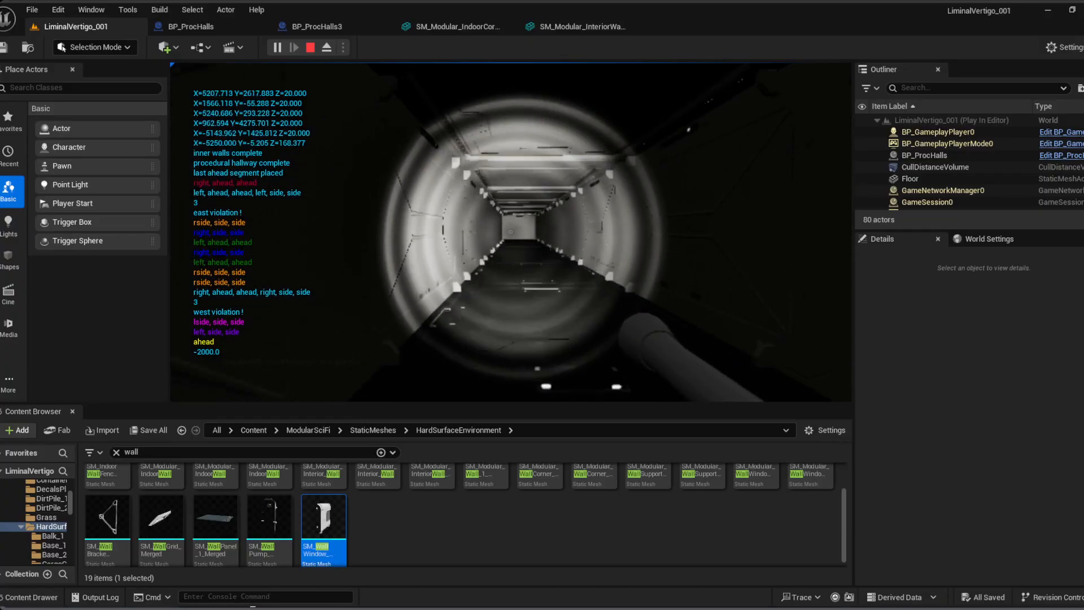
key(w)
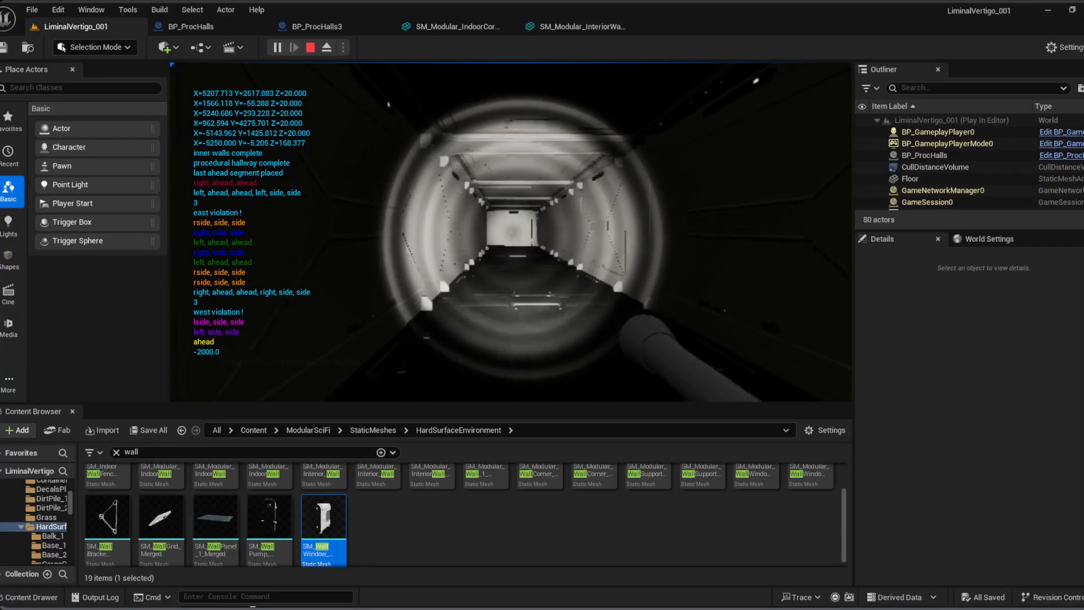
key(w)
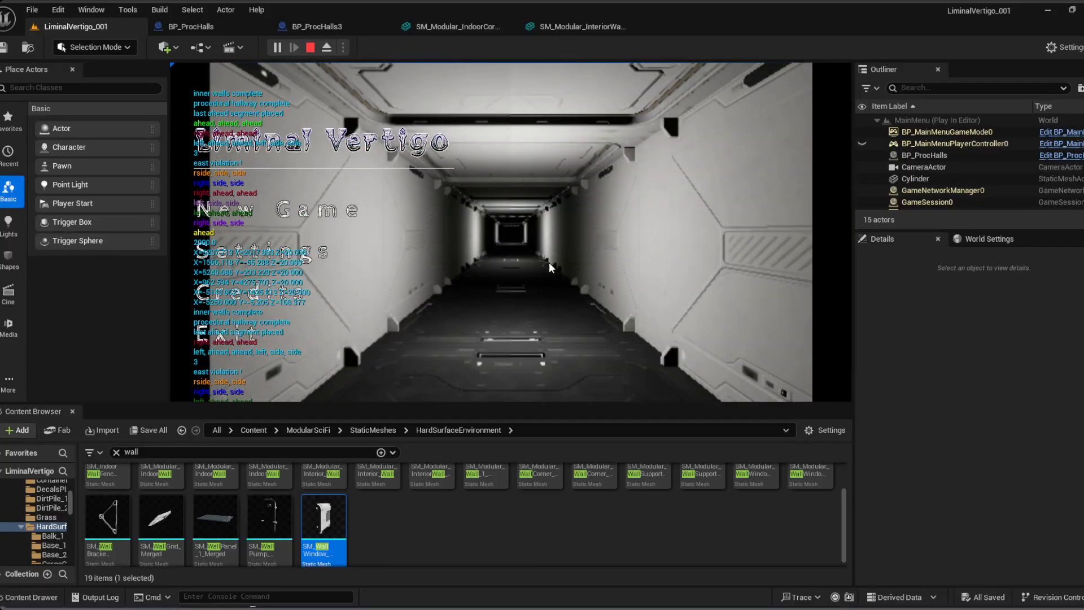
click(242, 338)
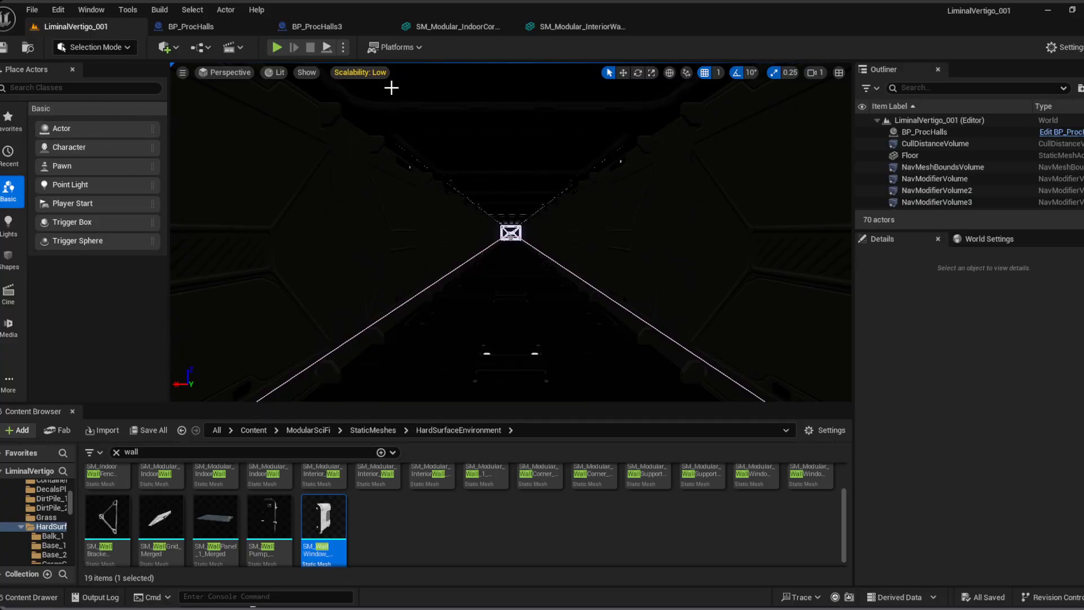
Step: Close the BP_ProcHalls3 blueprint and open the LiminalVertigo_004 level from the LV Maps folder
click(192, 26)
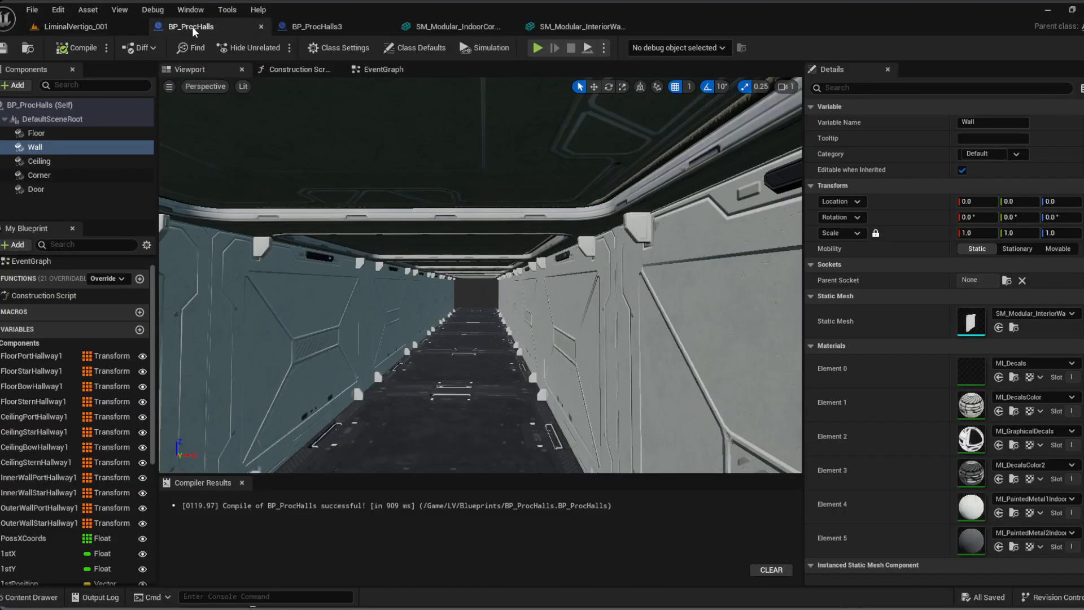
click(313, 27)
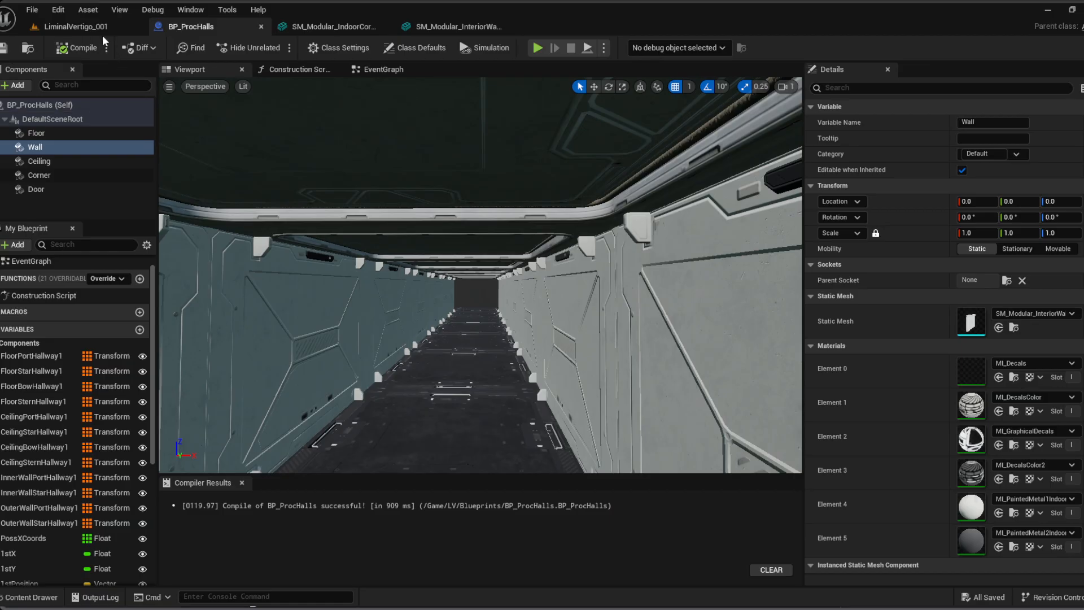
click(104, 32)
scroll(59, 537, up, 3)
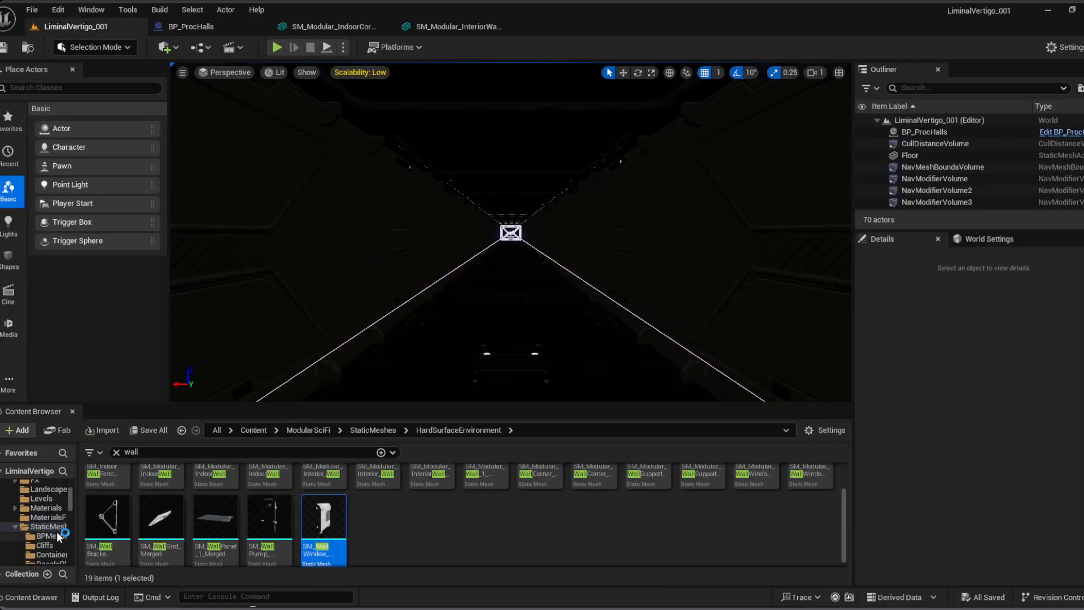
scroll(56, 531, up, 5)
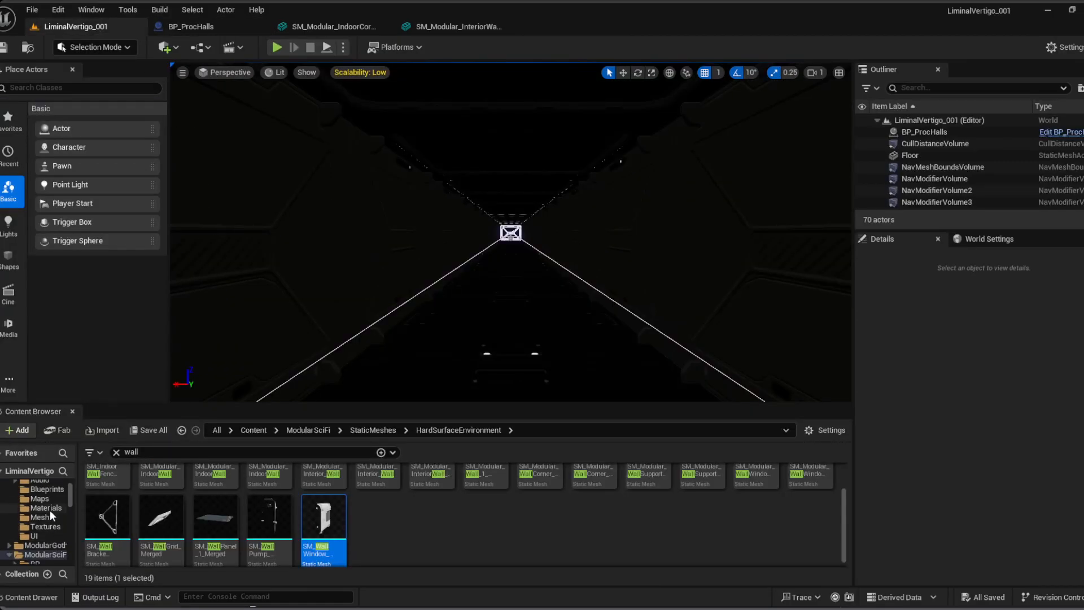
click(49, 500)
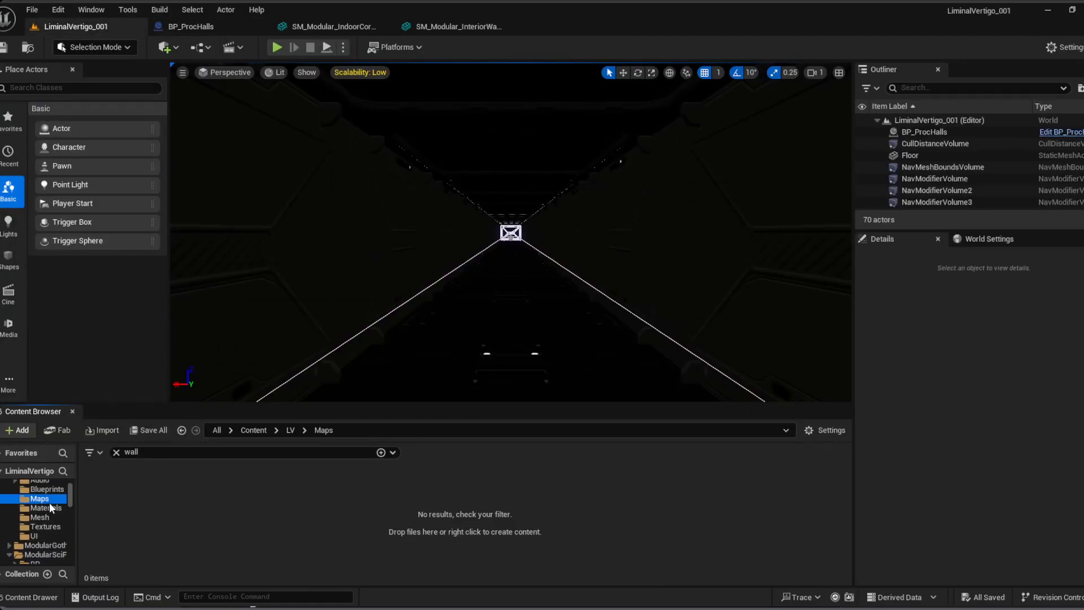
click(116, 452)
double_click(258, 489)
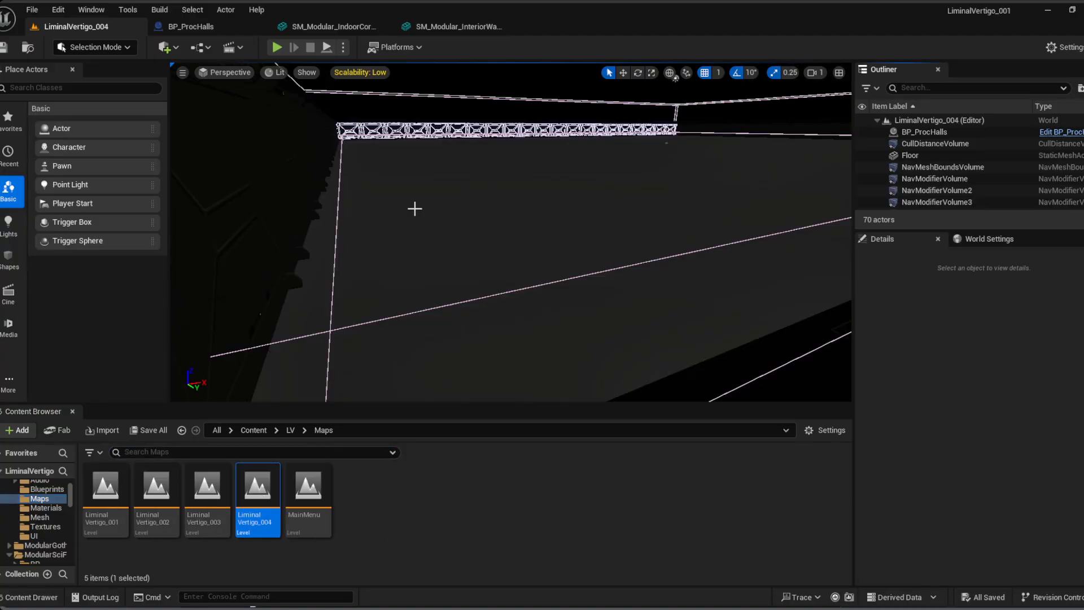
Step: Delete the BP_ProcHalls actor from the LiminalVertigo_004 level
mouse_move(414, 209)
right_down()
mouse_move(599, 209)
mouse_move(254, 197)
mouse_move(414, 208)
right_up()
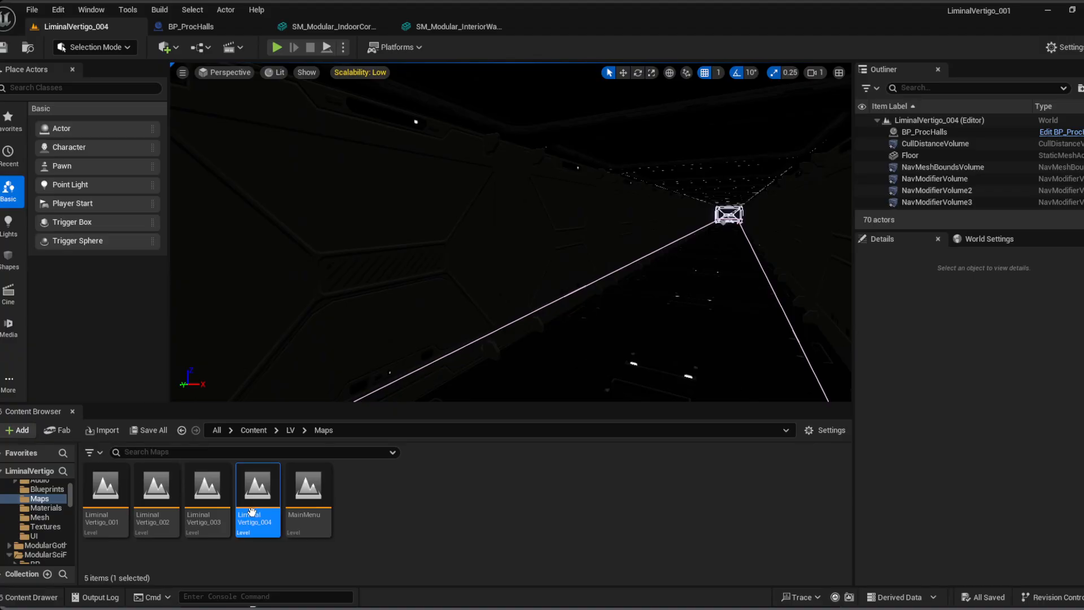
click(931, 134)
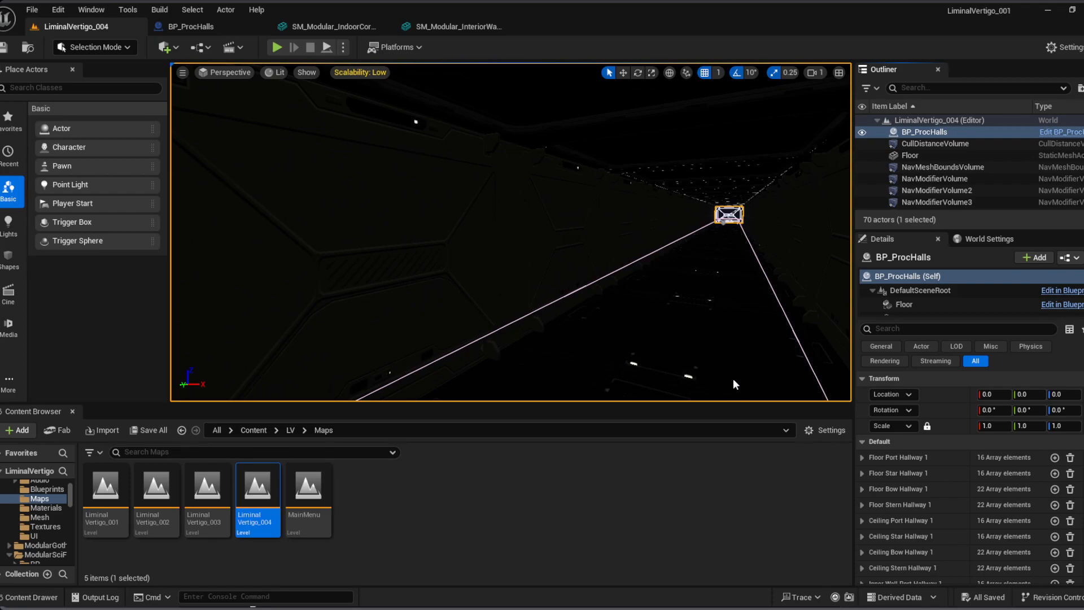
key(Delete)
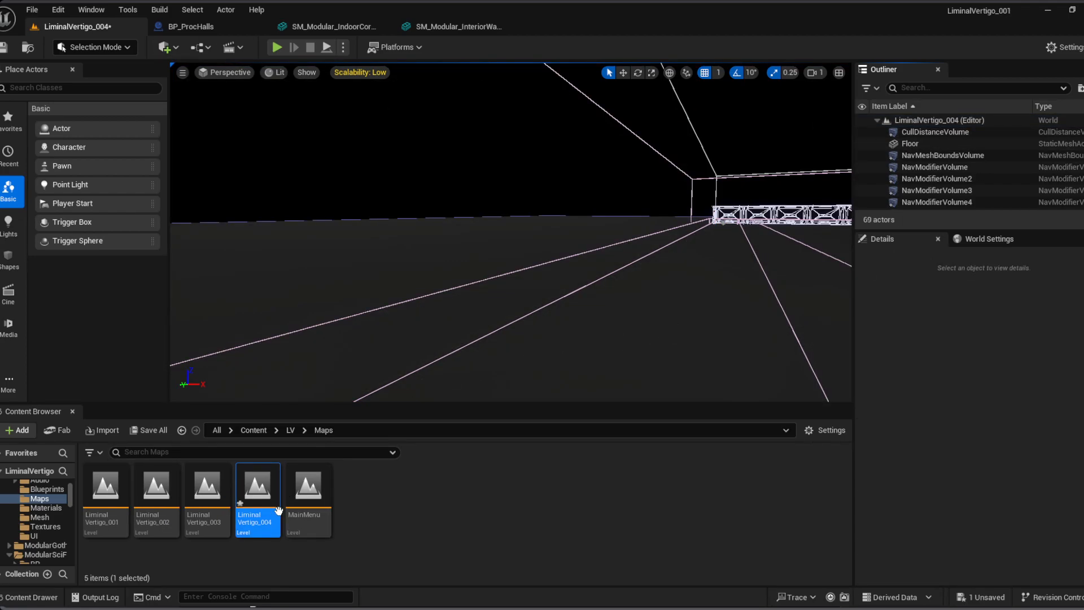
Step: Place the BP_ProcHalls4 blueprint from the LV Blueprints folder in the level and set its X and Y location to 0
click(46, 489)
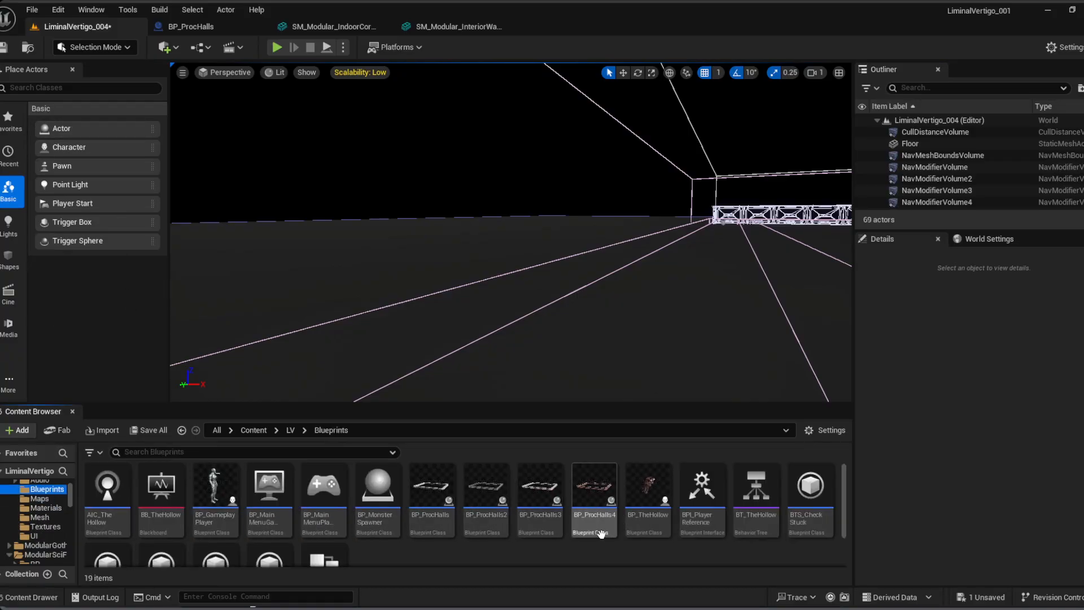
drag(601, 530, 610, 308)
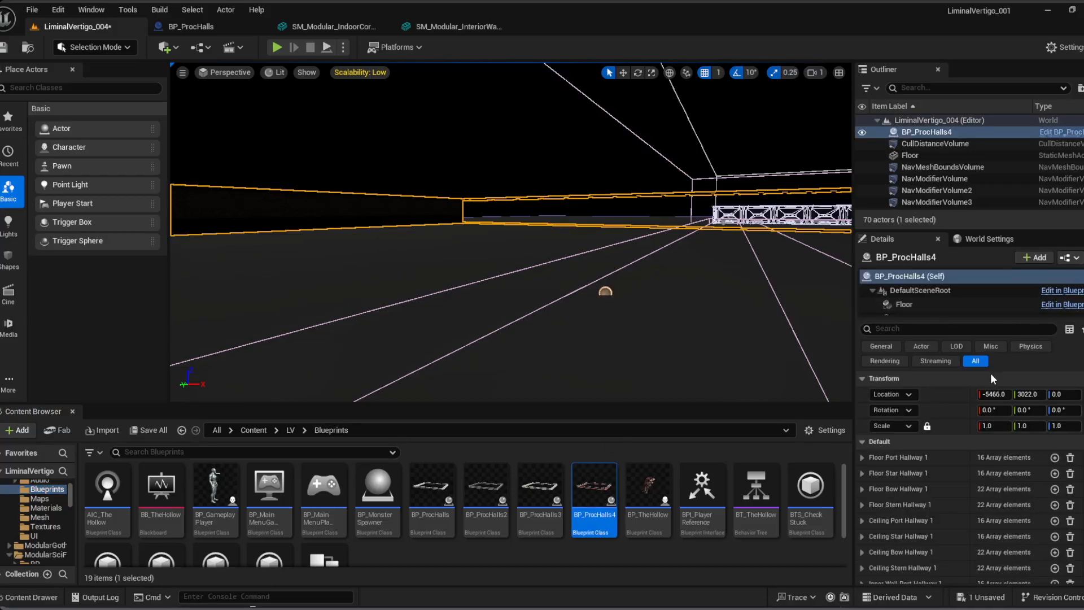
click(994, 394)
text(0)
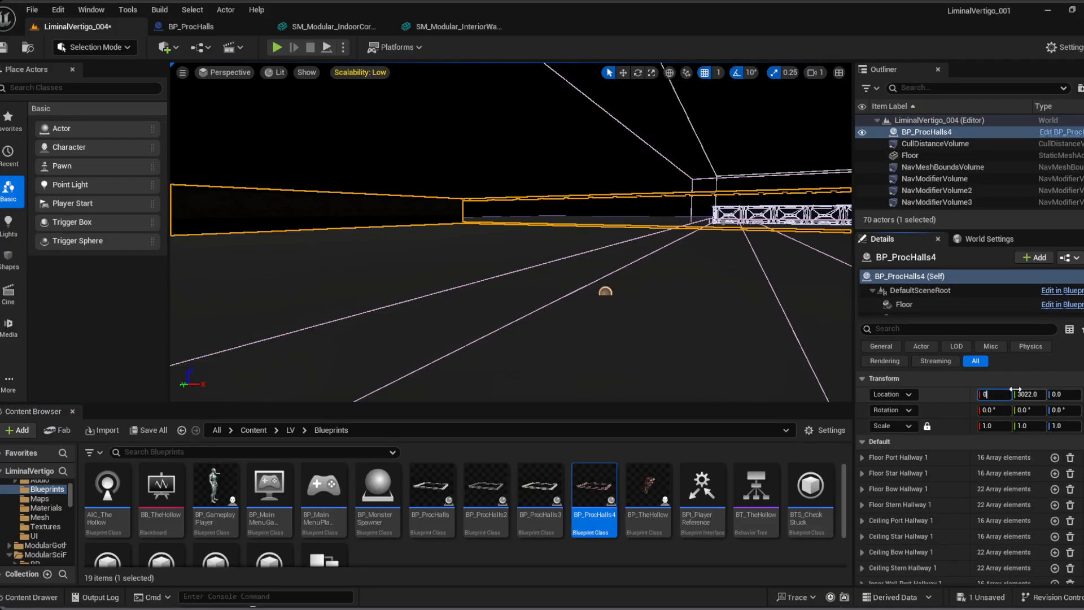
click(1024, 394)
text(0)
click(1055, 394)
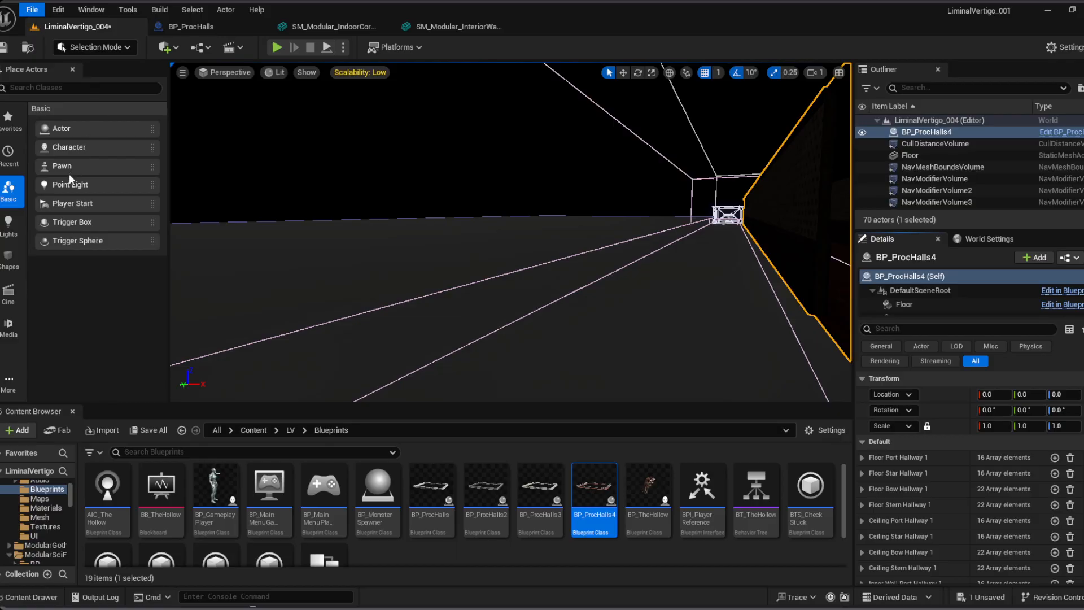
Step: Display the navigation mesh and examine its coverage along the interior walls and nav modifier volumes
right_drag(462, 249, 369, 267)
click(581, 268)
key(w)
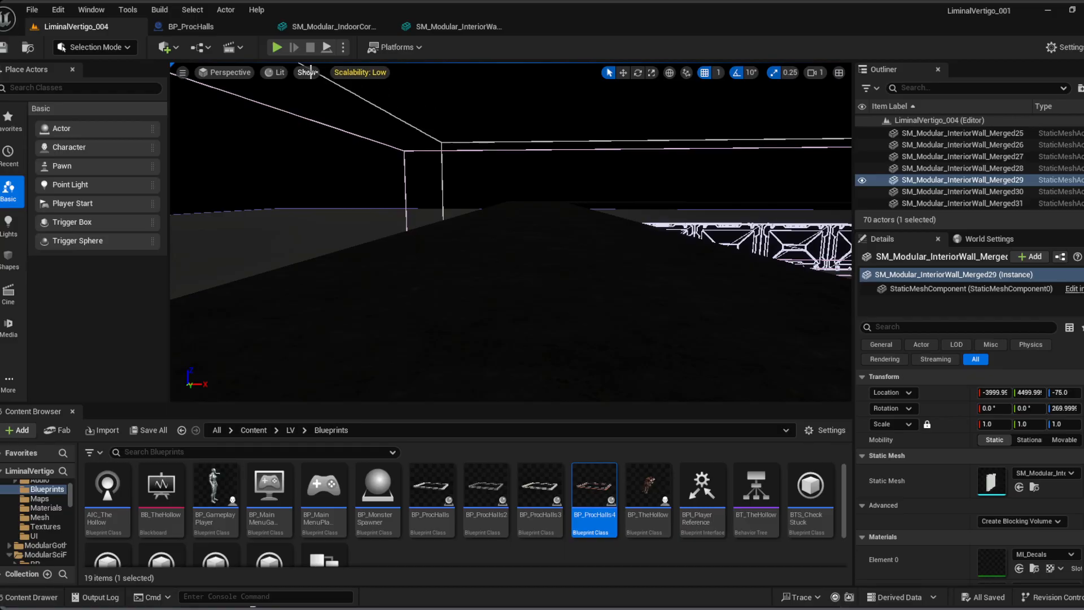
key(p)
right_drag(354, 298, 368, 320)
key(w)
right_drag(524, 272, 463, 333)
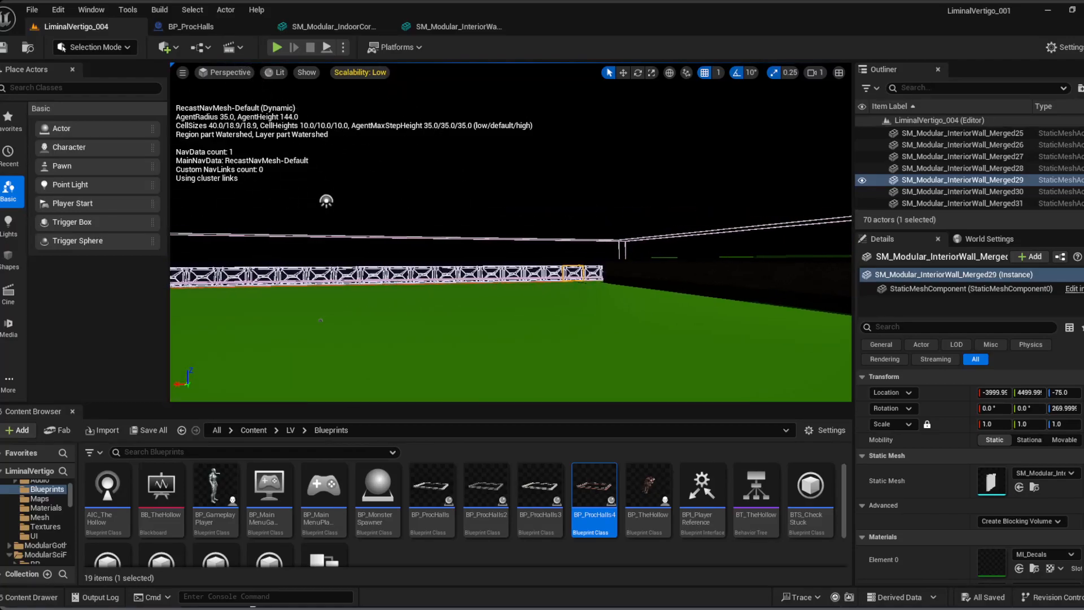
right_drag(306, 341, 544, 354)
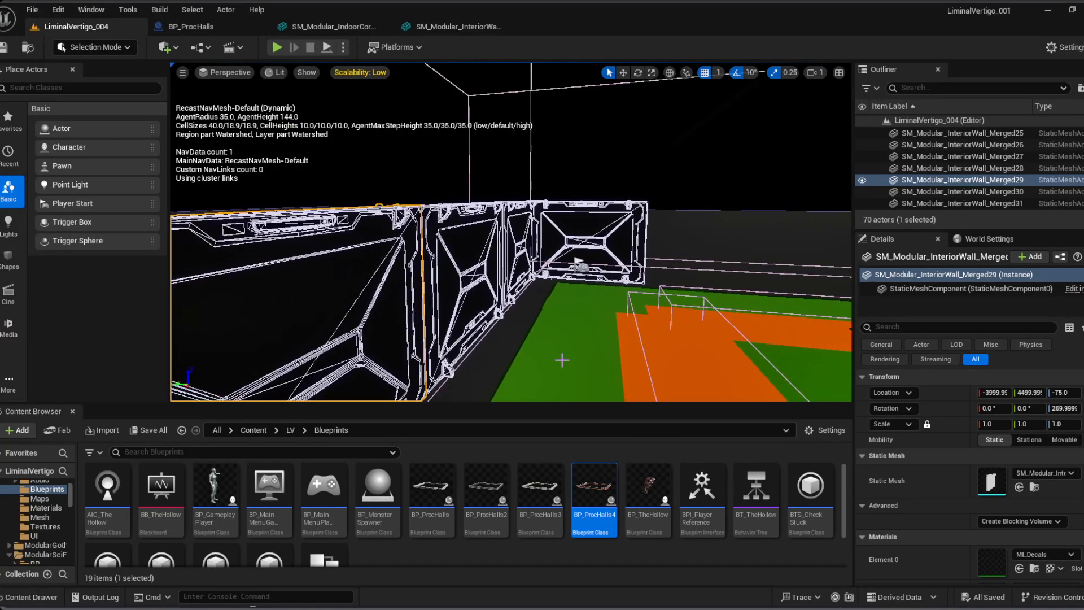
Step: Focus the view on the BP_ProcHalls4 actor in the level and open its blueprint for editing
right_drag(634, 340, 693, 348)
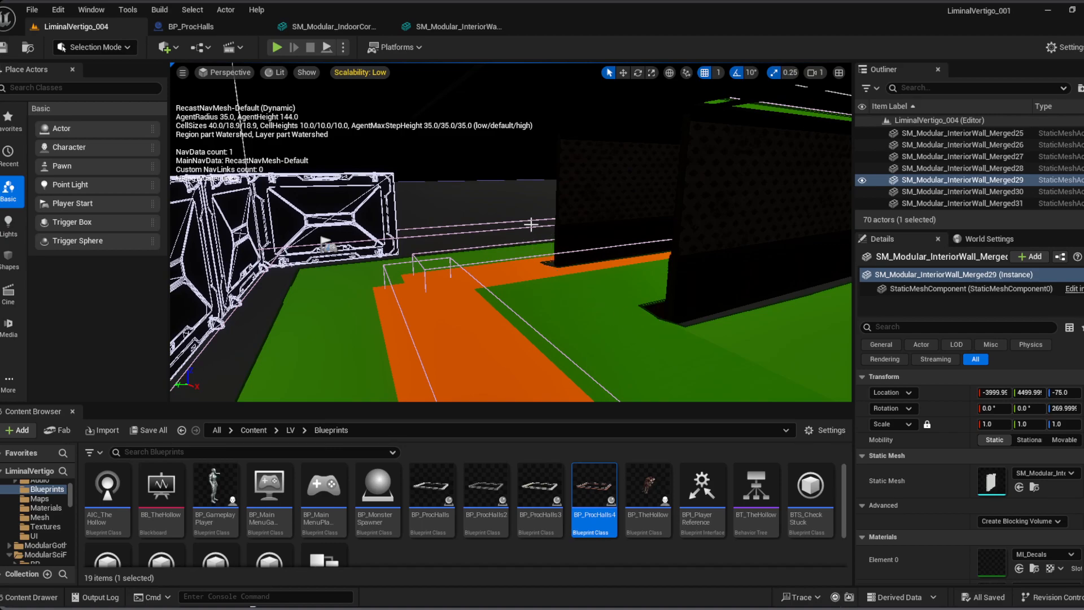
scroll(940, 196, up, 5)
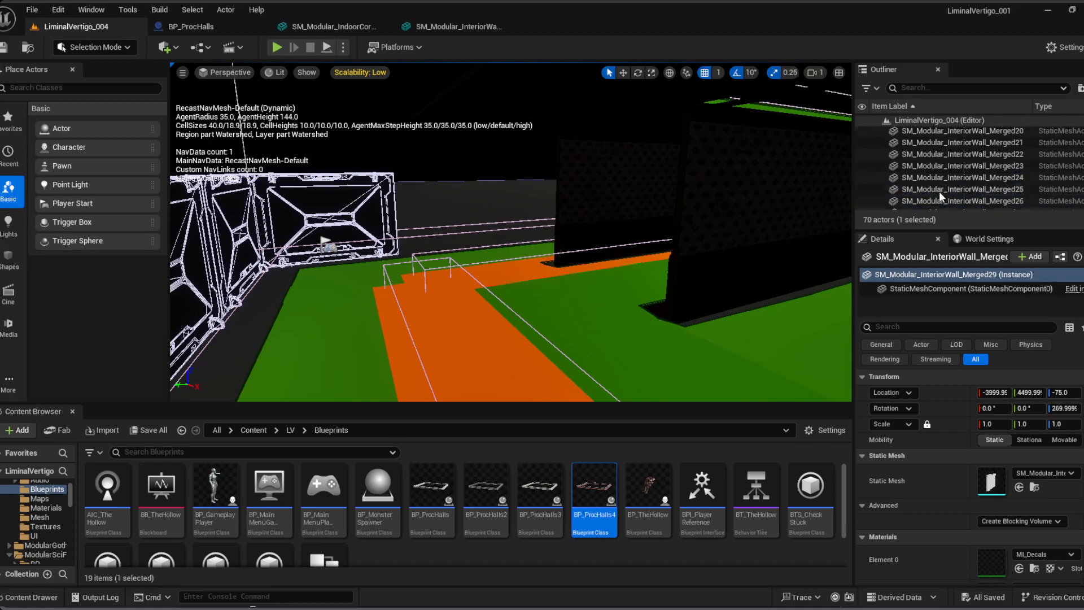
scroll(939, 191, up, 8)
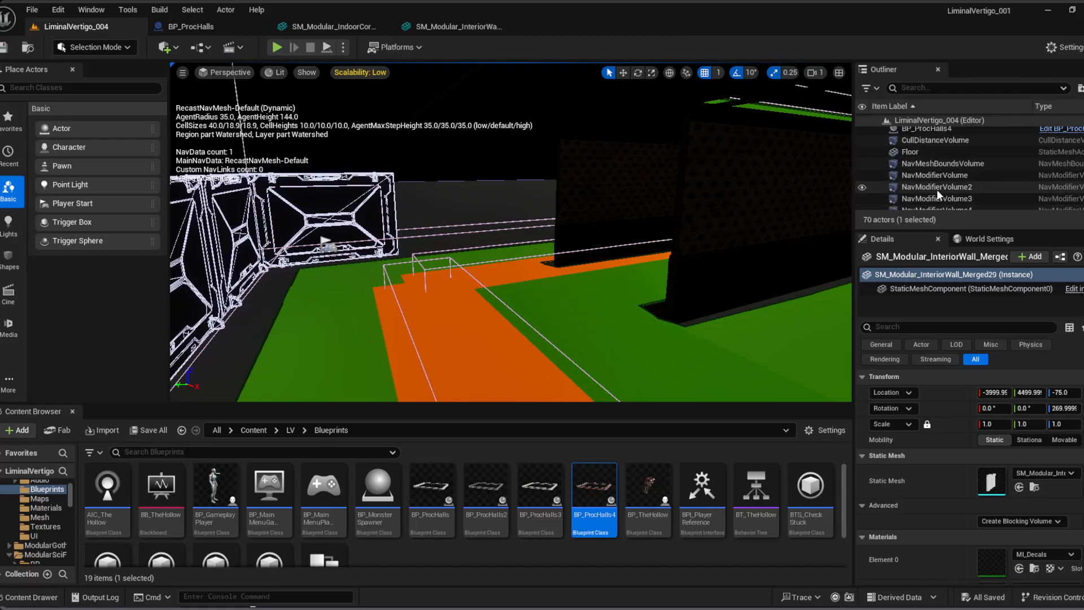
click(939, 133)
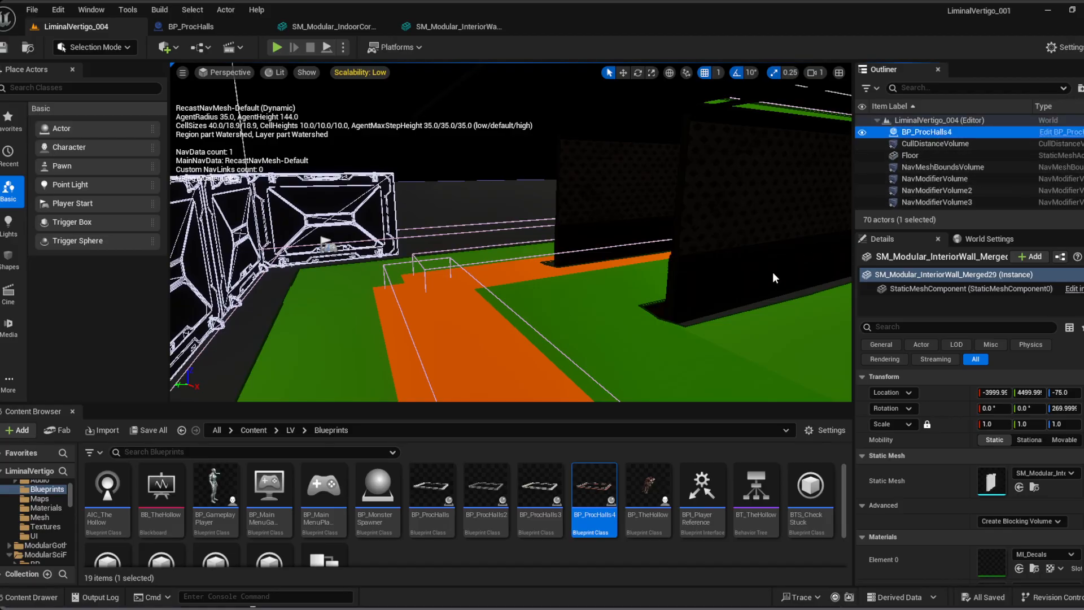
key(f)
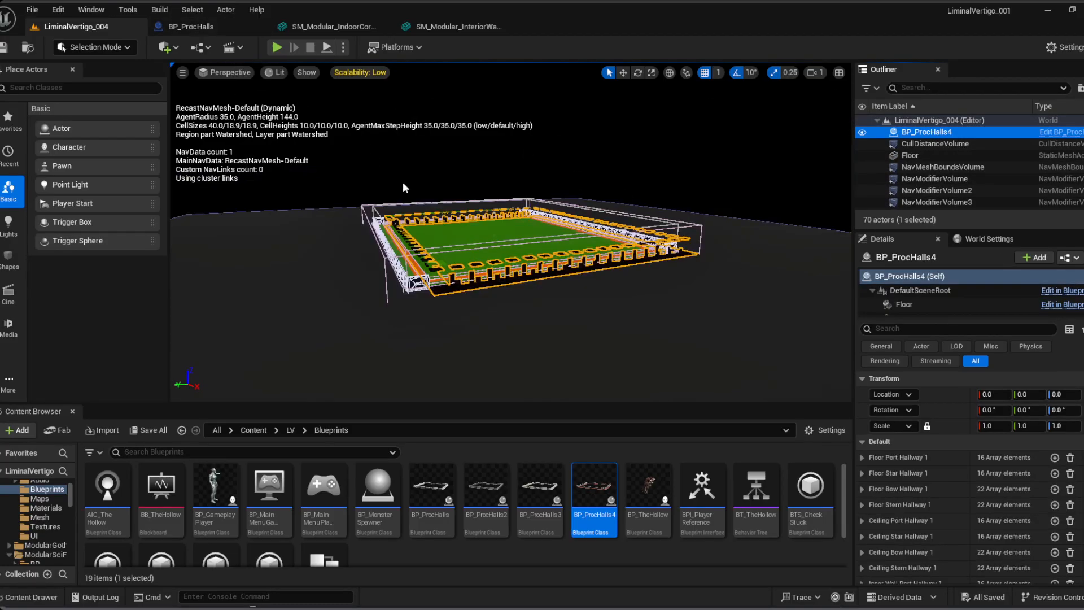
click(1060, 134)
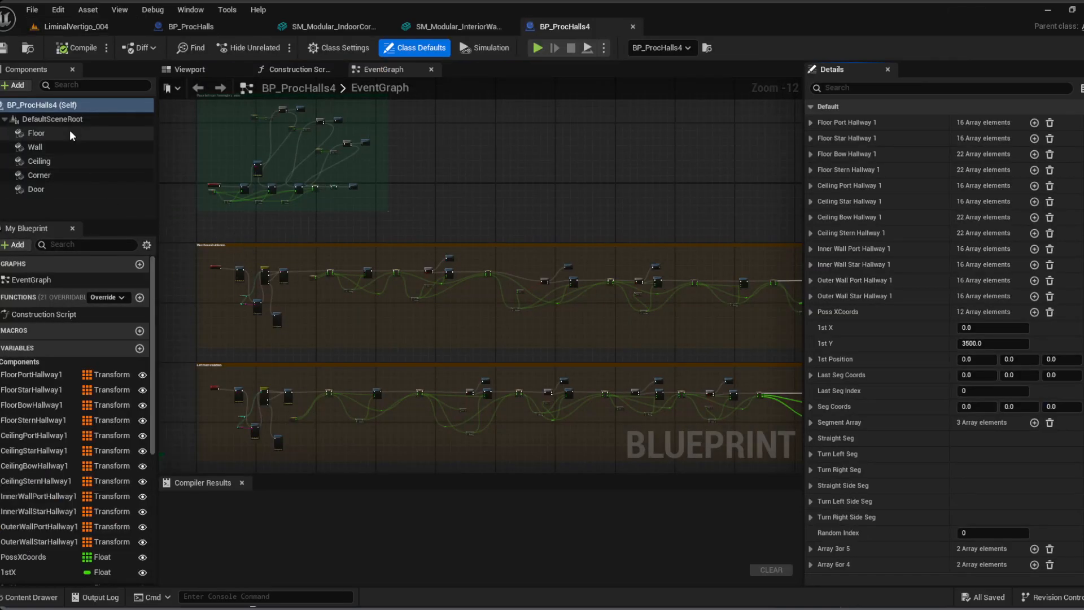
Step: Set the Wall component's X and Y location to 0 in BP_ProcHalls4 and save the changes
click(69, 131)
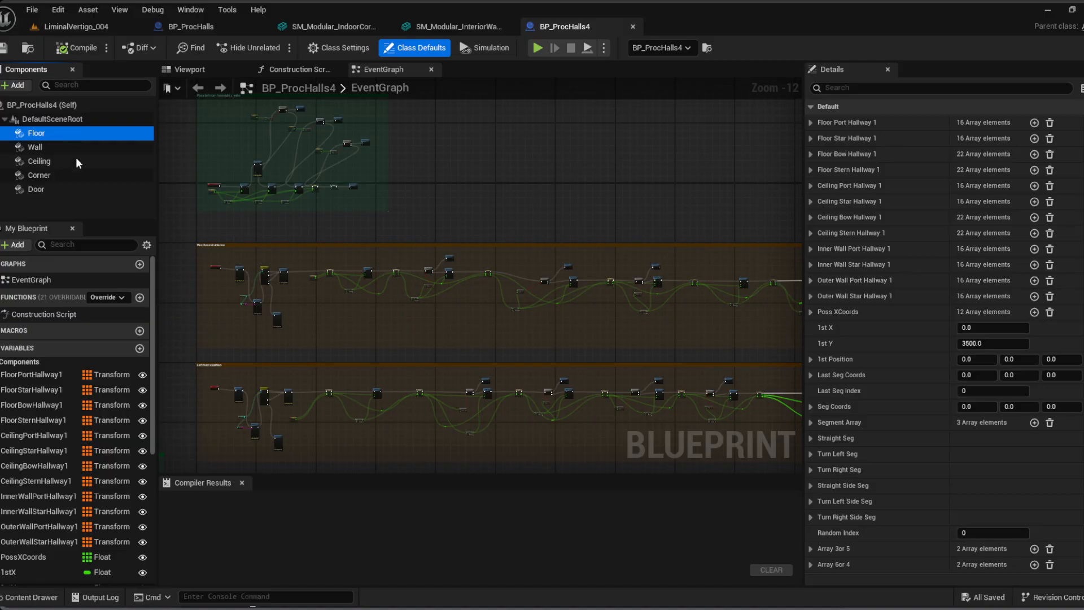
click(70, 148)
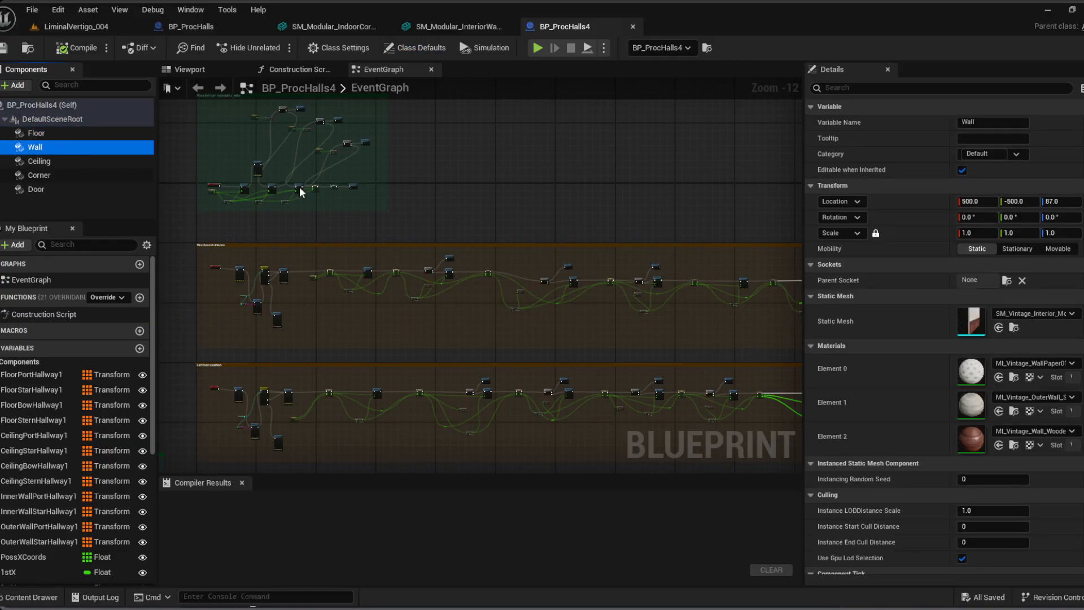
click(988, 204)
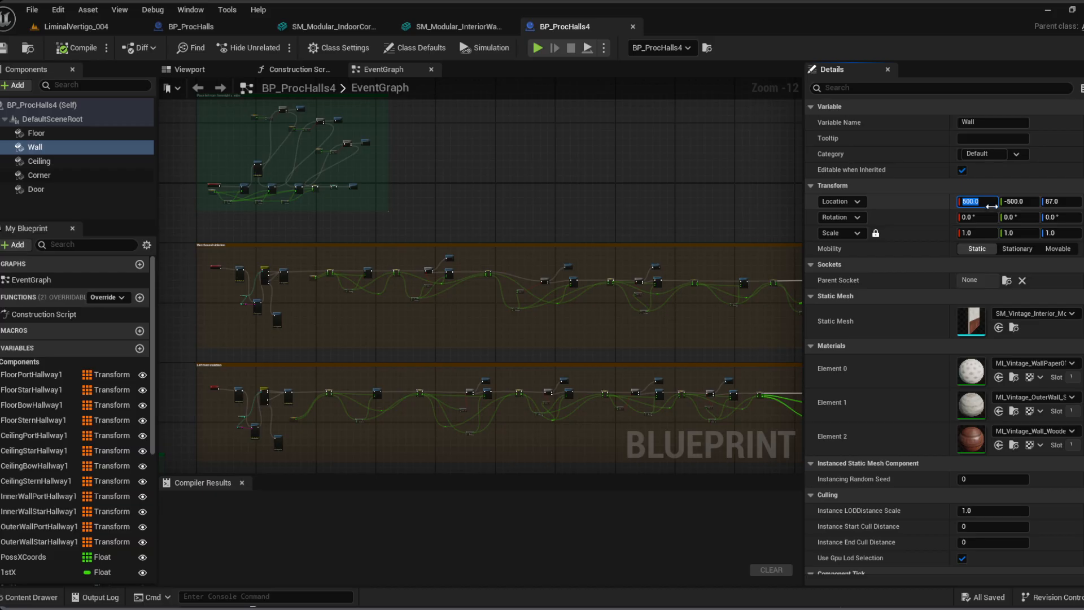
text(0)
click(1020, 202)
text(0)
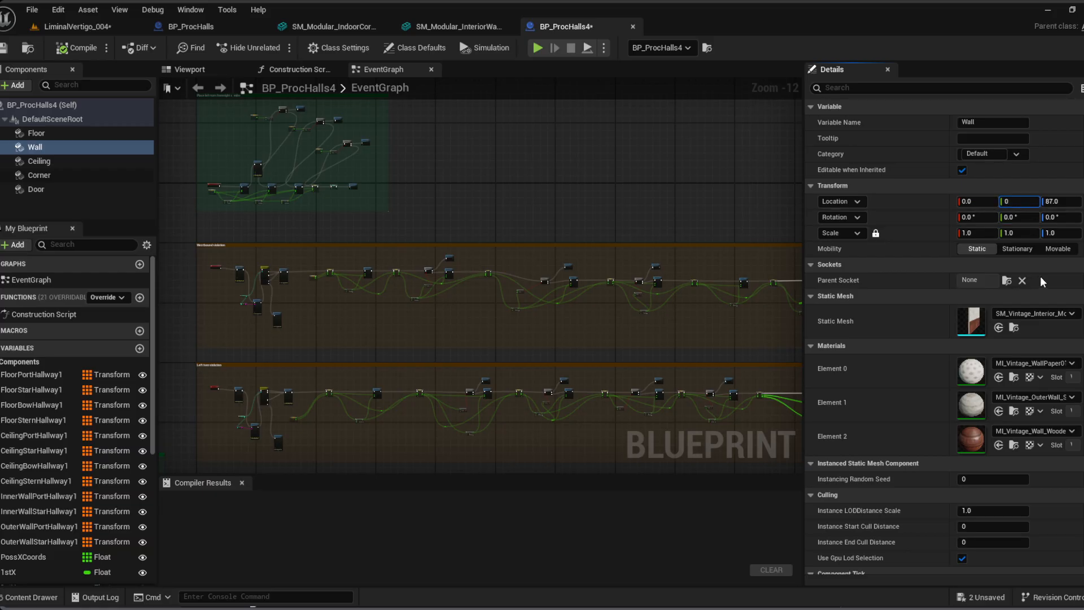
key(Return)
click(32, 14)
key(ctrl+s)
Step: Examine the wall placement in the BP_ProcHalls4 blueprint viewport and in the LiminalVertigo_004 level
drag(565, 26, 341, 34)
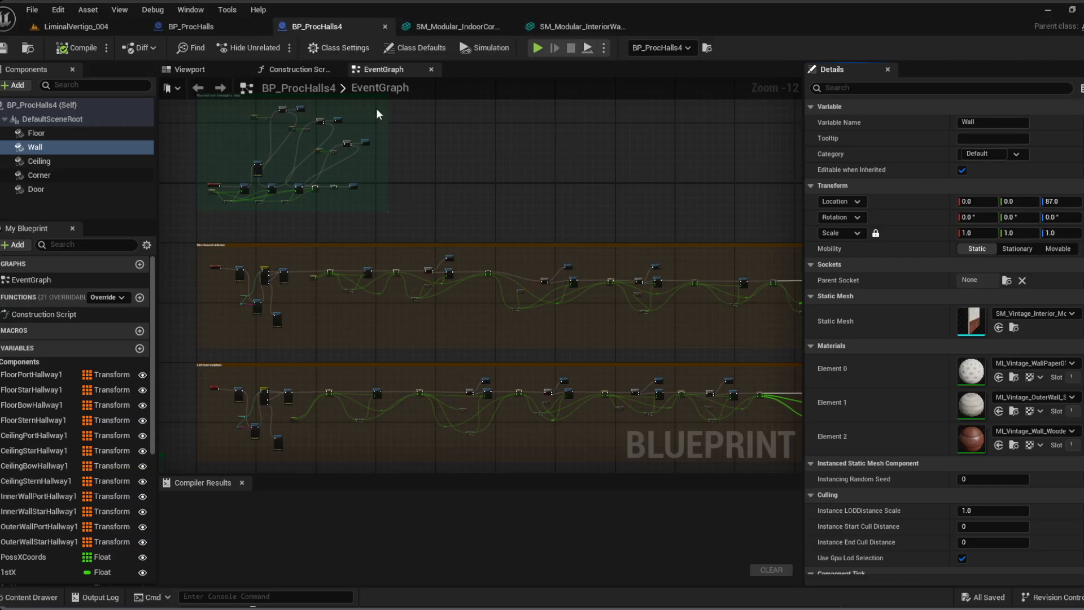
click(203, 73)
right_drag(446, 190, 421, 325)
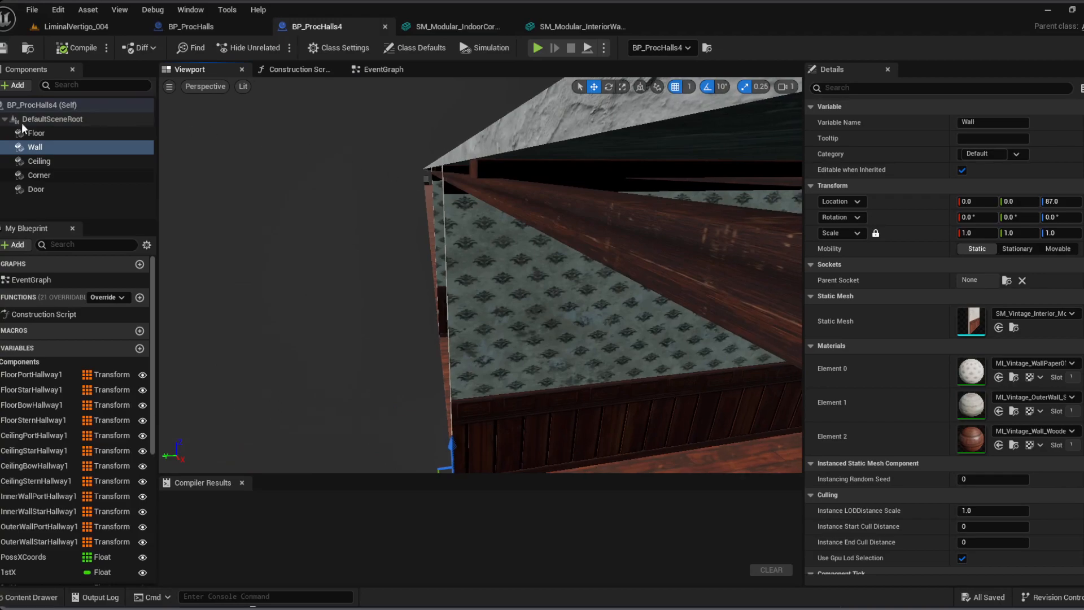
click(58, 26)
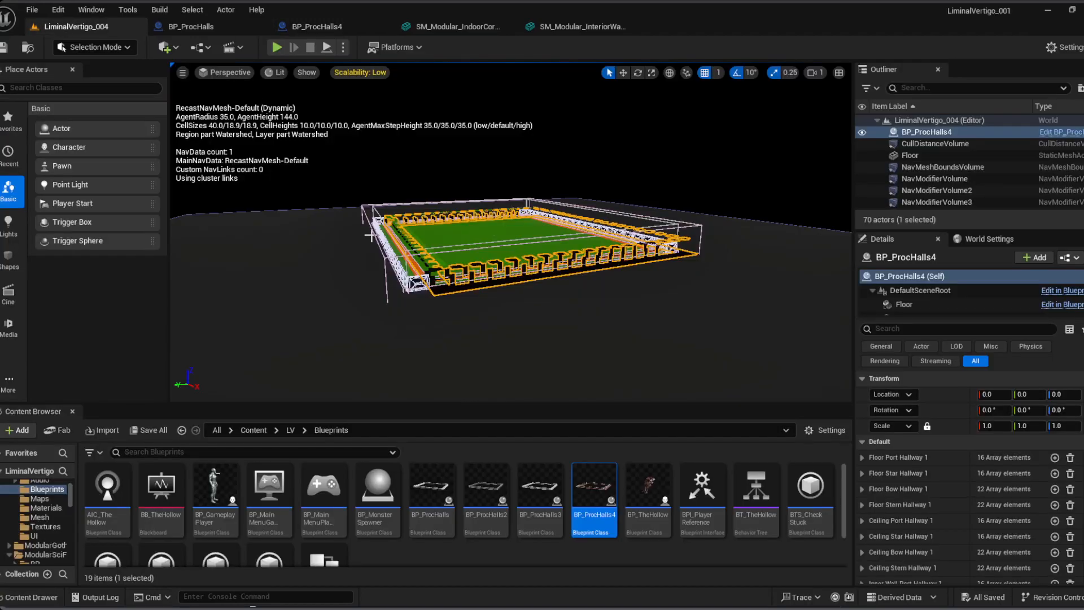
right_drag(511, 237, 522, 291)
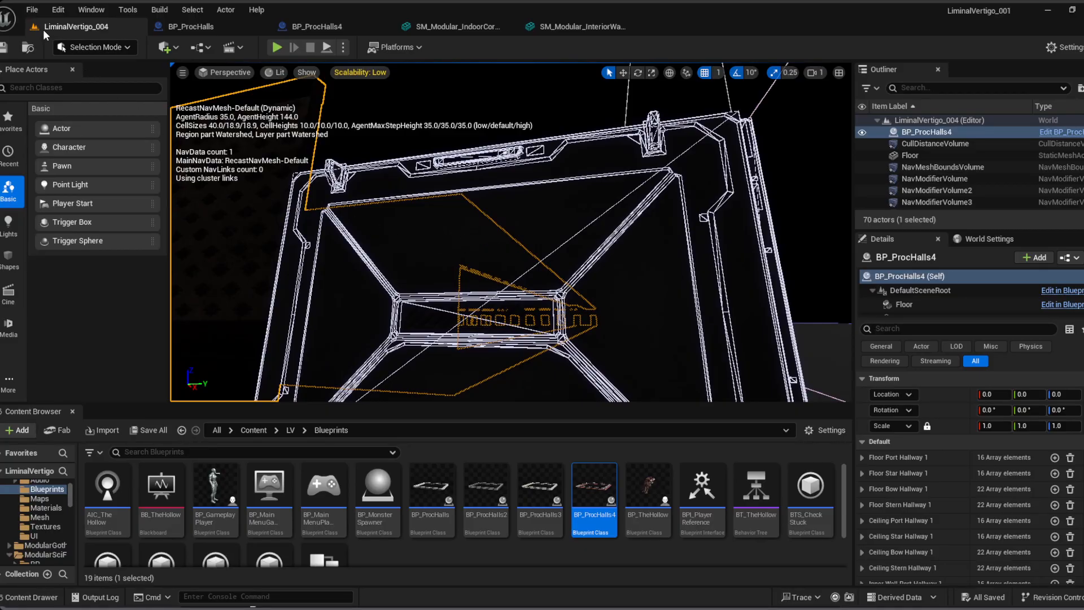
Step: Open the static mesh of an interior wall placed in the level and inspect its build settings and both sides
click(559, 267)
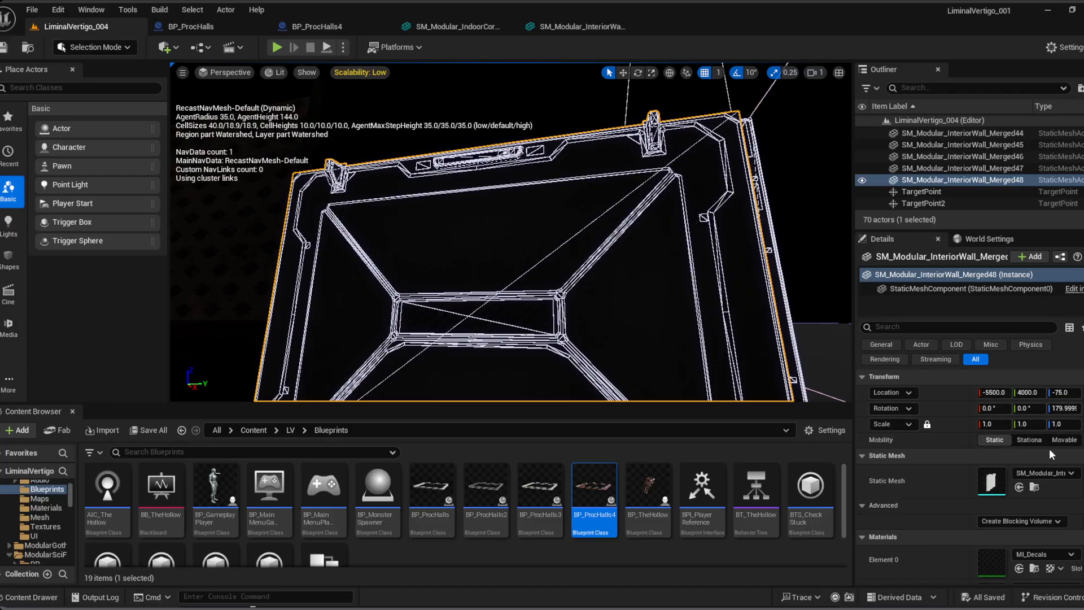
double_click(993, 479)
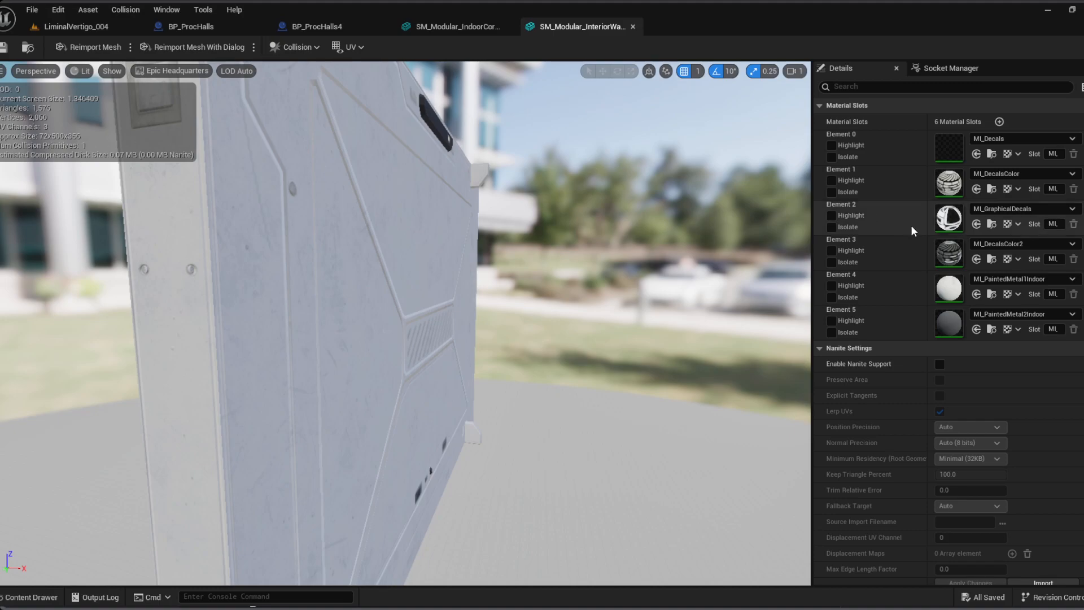
scroll(980, 370, down, 3)
scroll(981, 371, down, 10)
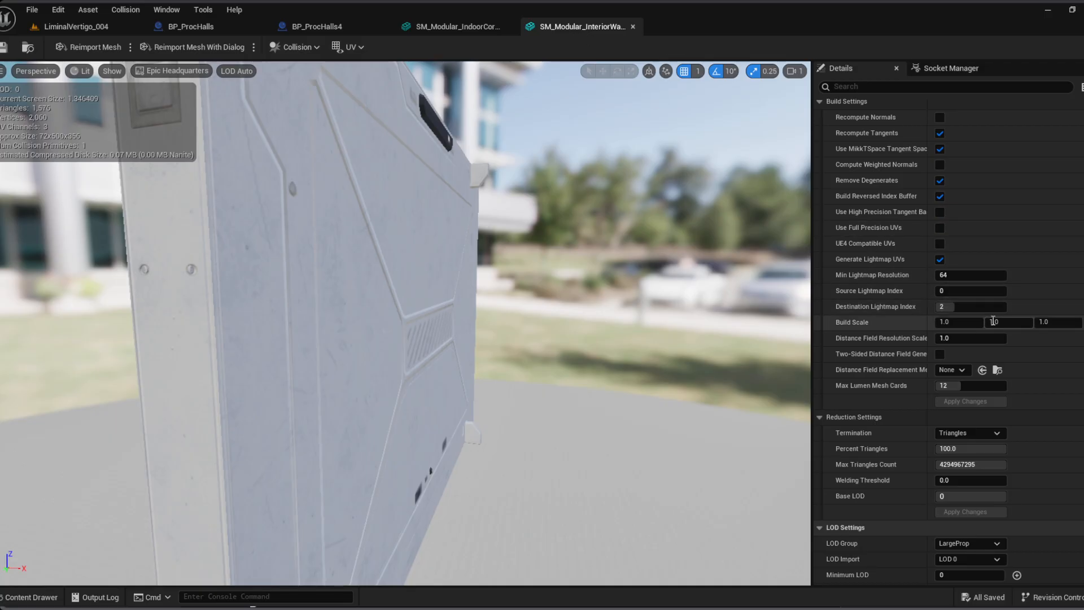
right_drag(452, 317, 48, 131)
right_drag(427, 246, 395, 251)
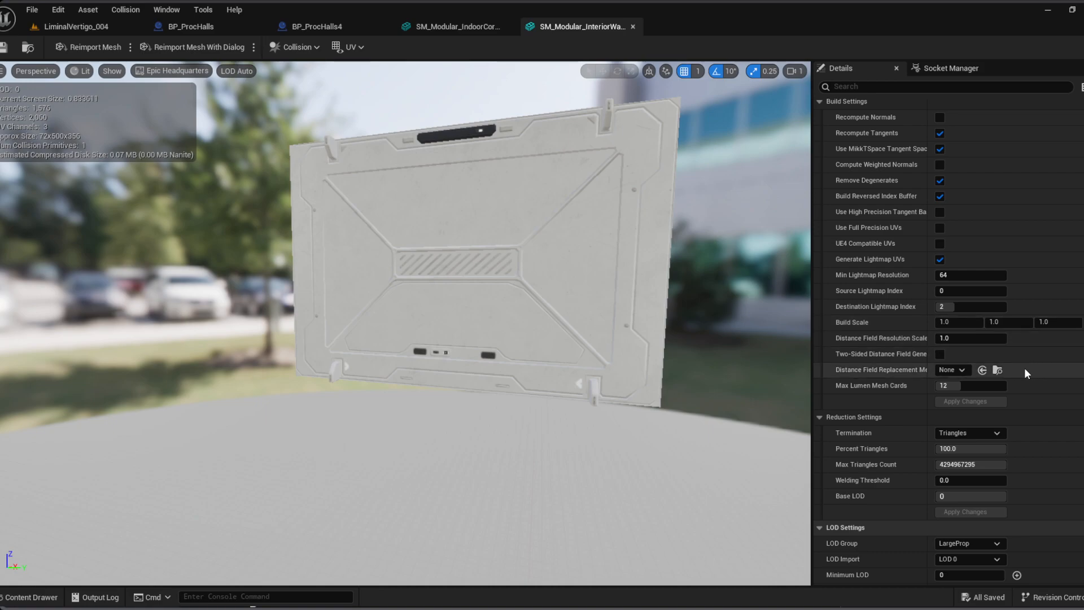
drag(652, 317, 521, 292)
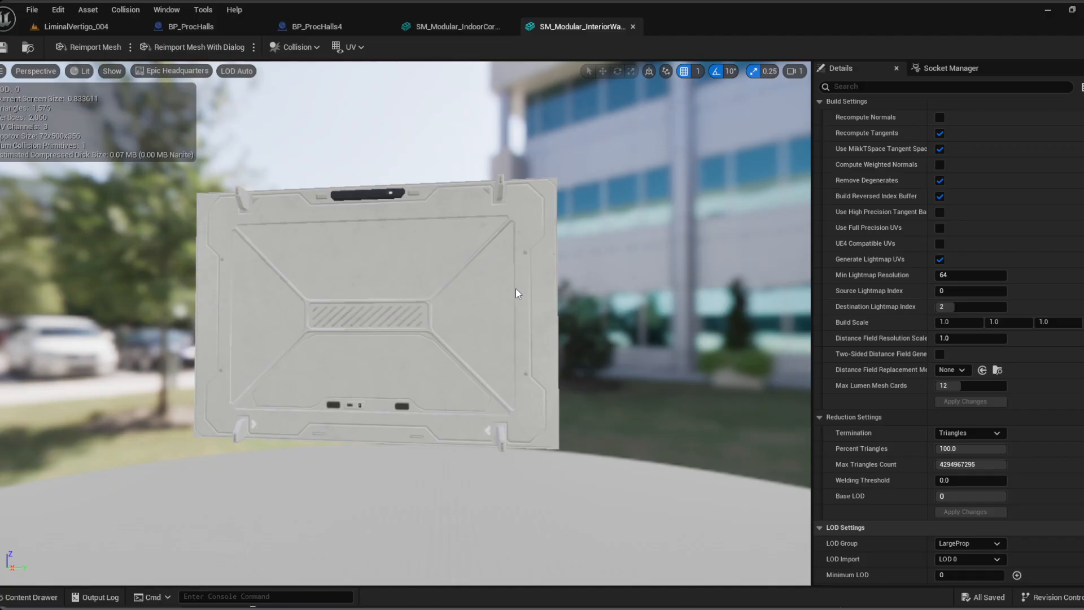
Step: Open the LiminalVertigo_001 level from the LV Maps folder
click(108, 32)
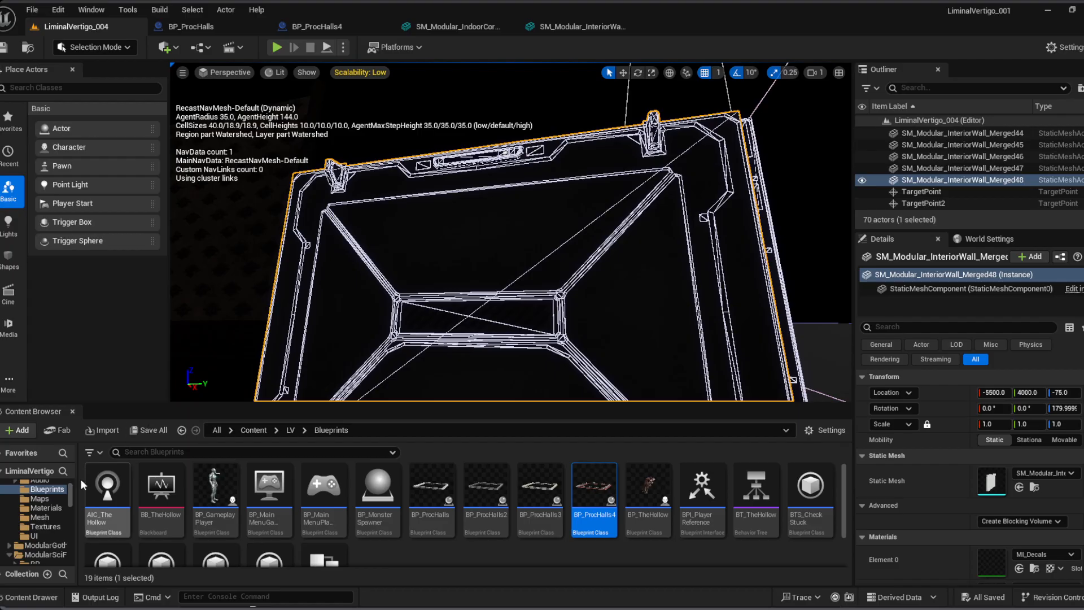
scroll(45, 539, up, 3)
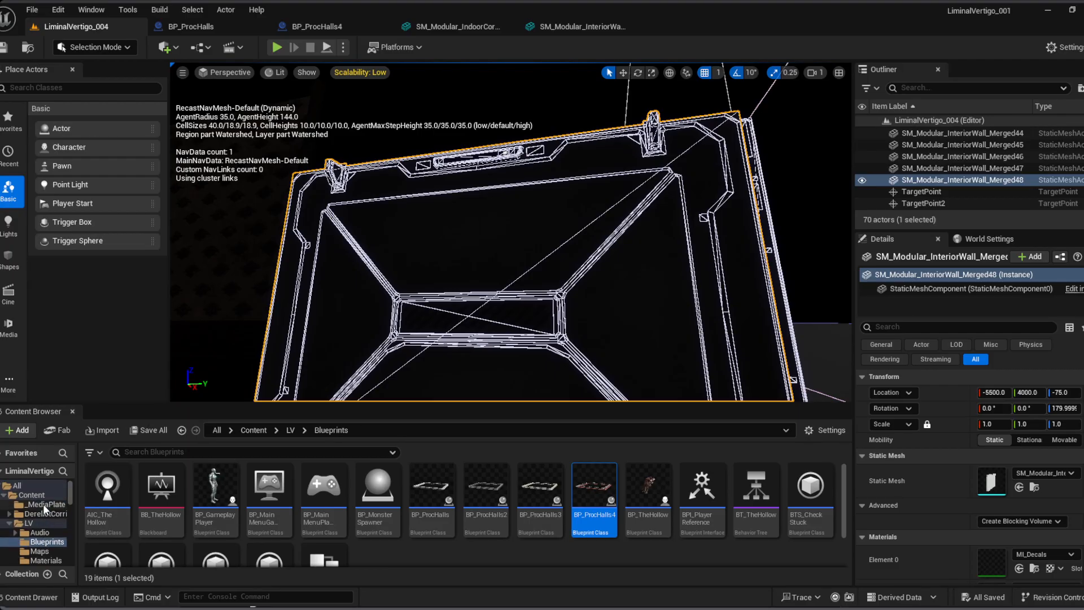
click(40, 552)
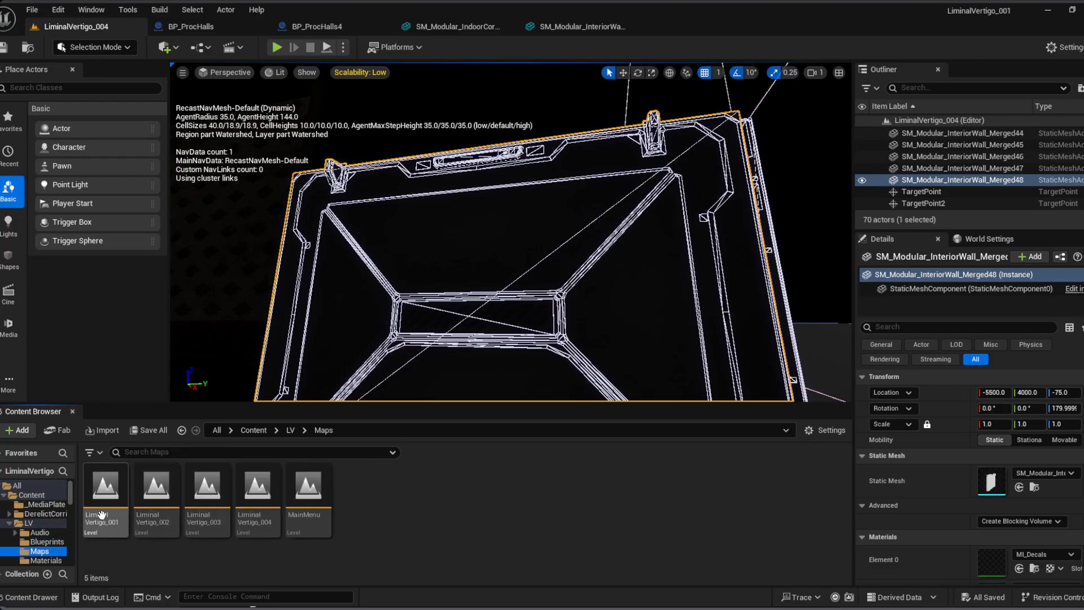
click(33, 11)
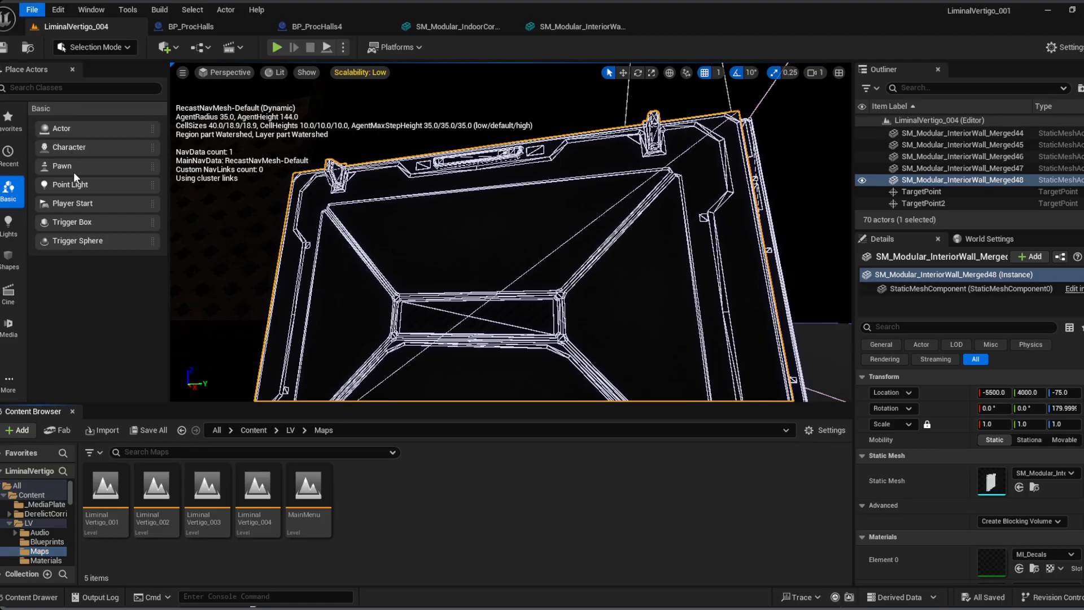
double_click(106, 488)
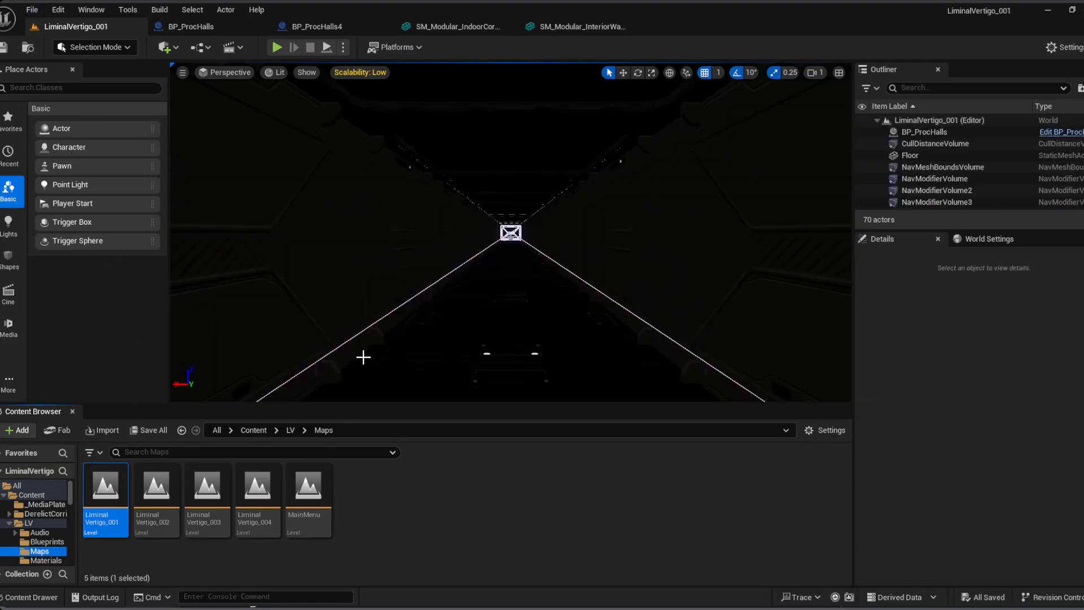
Step: Inspect the static mesh of an interior wall in LiminalVertigo_001 and compare it with the indoor corner mesh
mouse_move(506, 266)
right_down()
mouse_move(608, 251)
mouse_move(677, 257)
mouse_move(728, 277)
mouse_move(796, 257)
mouse_move(503, 259)
right_up()
key(e)
key(w)
click(491, 231)
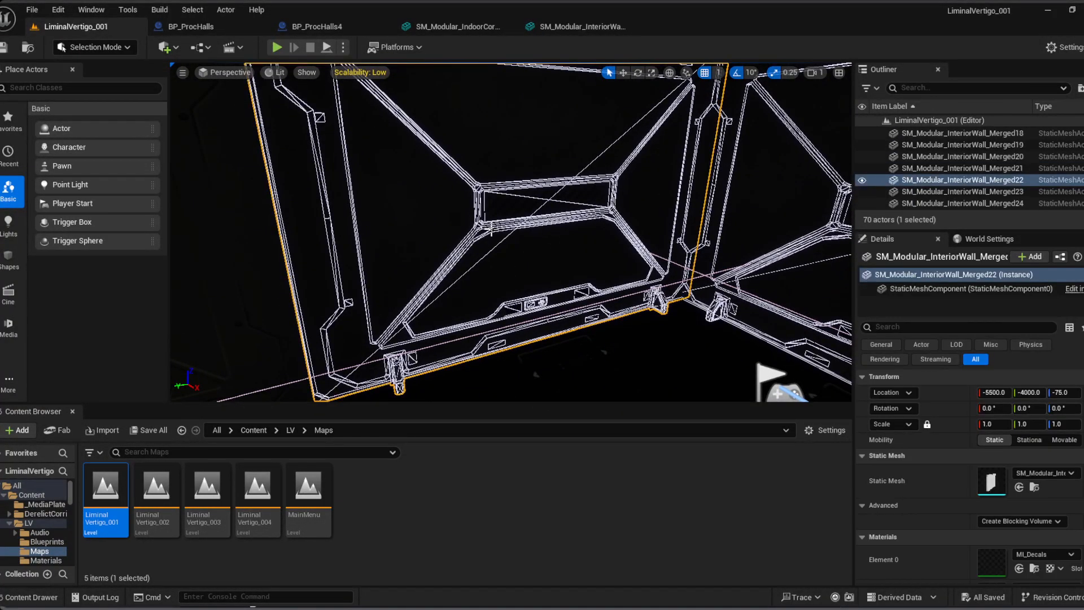
double_click(992, 481)
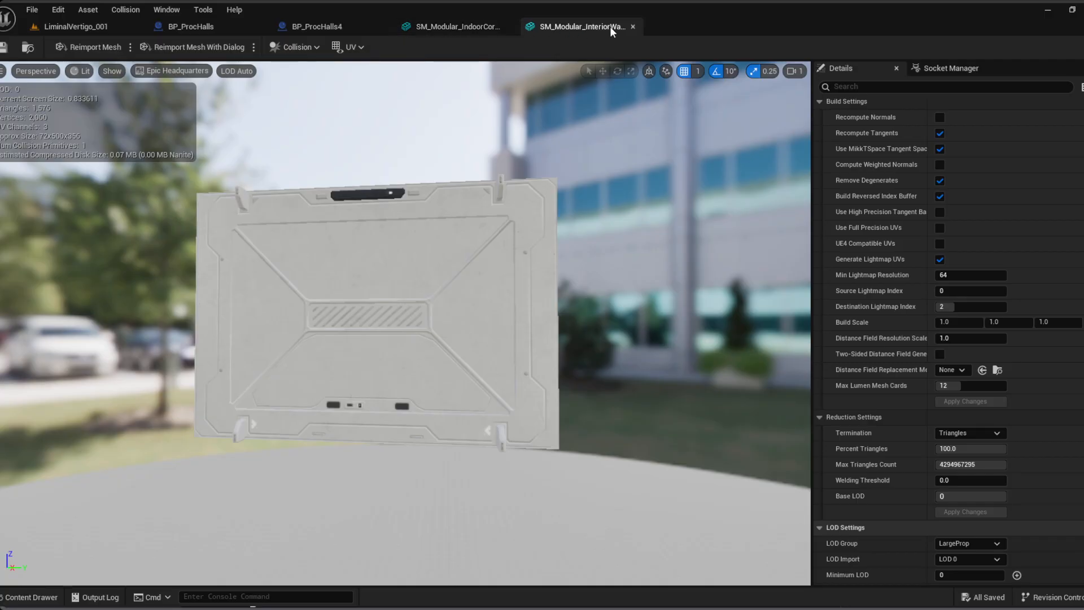
click(487, 27)
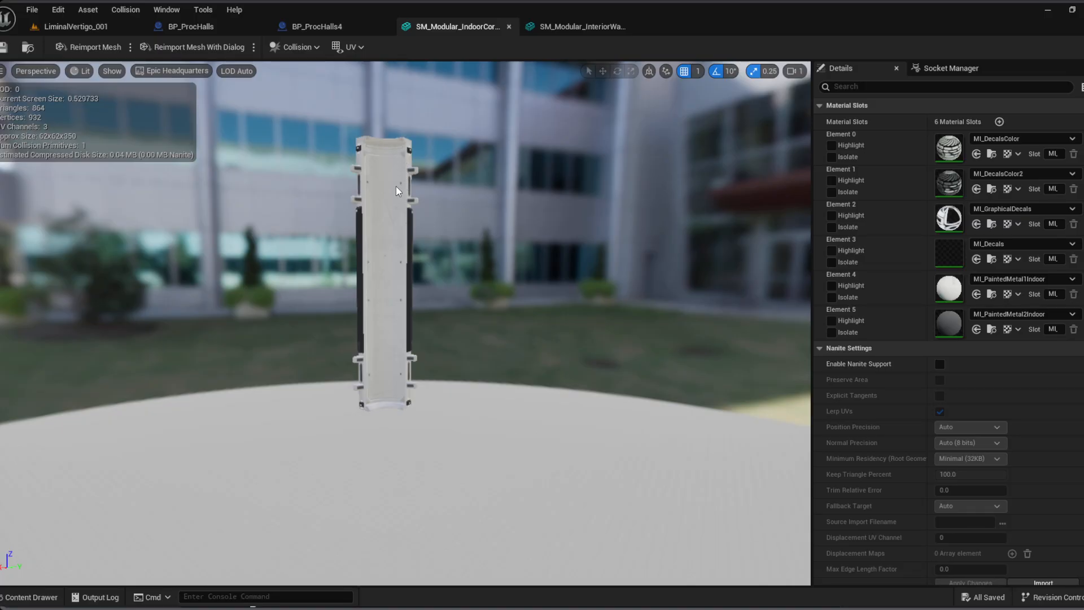
click(546, 27)
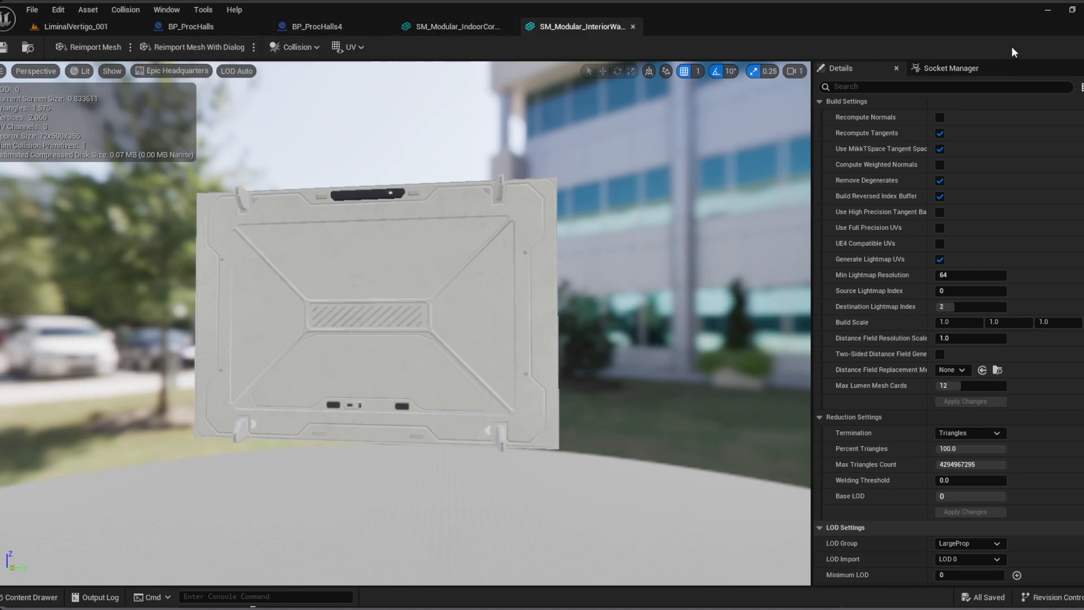
click(92, 29)
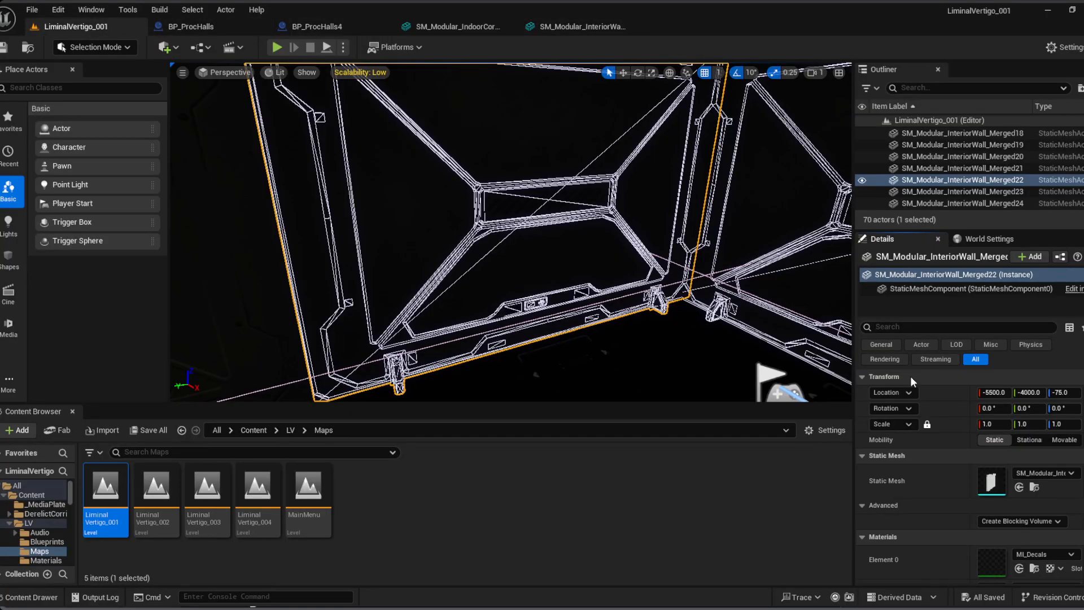
Step: Search the ModularSciFi StaticMeshes HardSurfaceEnvironment folder for "ceili" to find ceiling meshes
scroll(42, 536, down, 4)
click(53, 515)
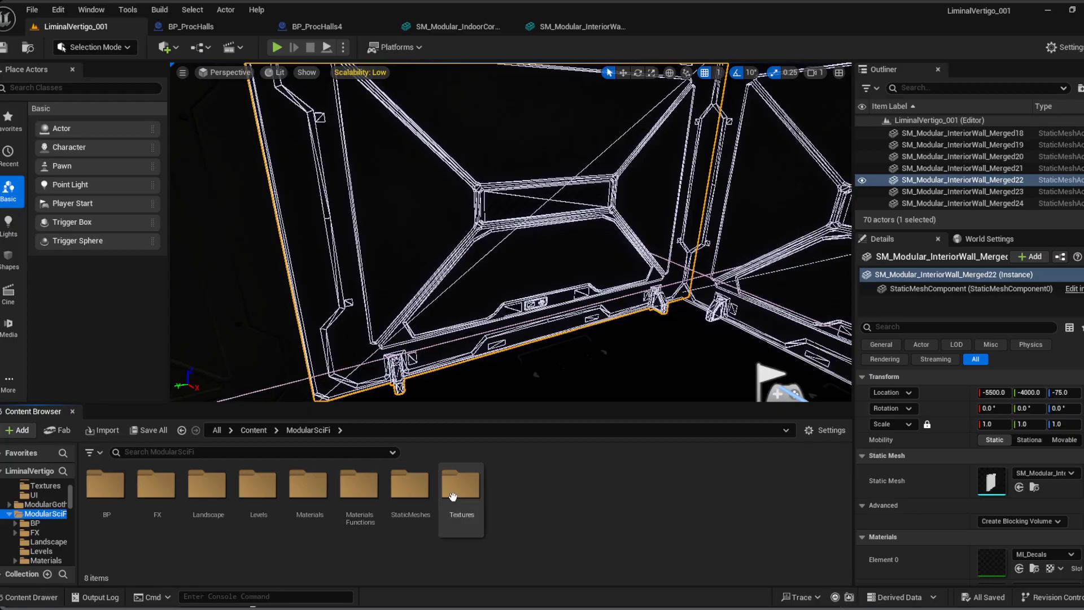
double_click(410, 486)
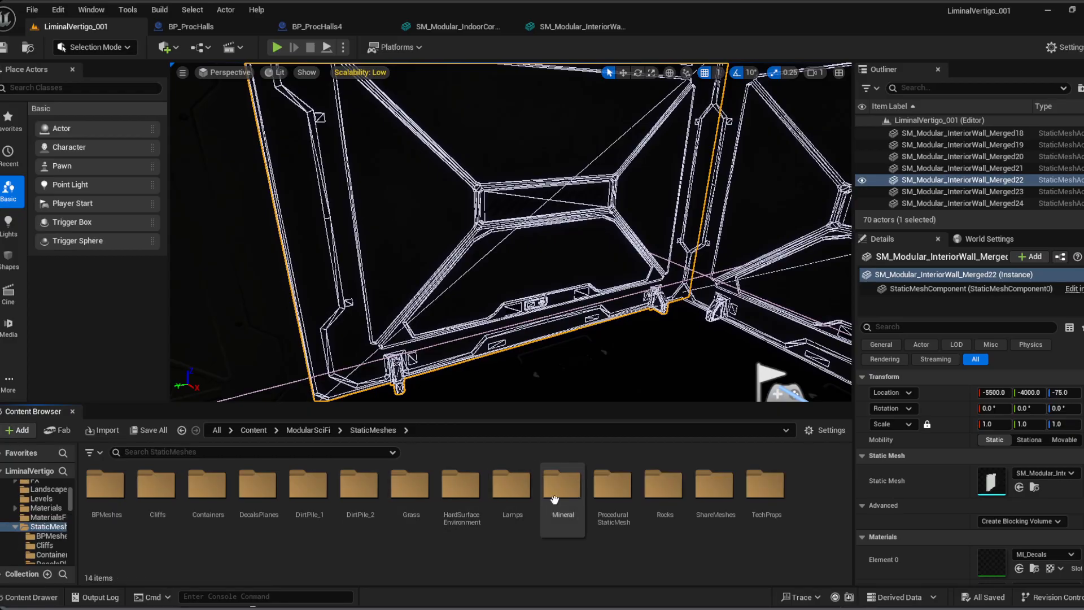
double_click(460, 487)
scroll(383, 523, down, 1)
scroll(170, 525, down, 1)
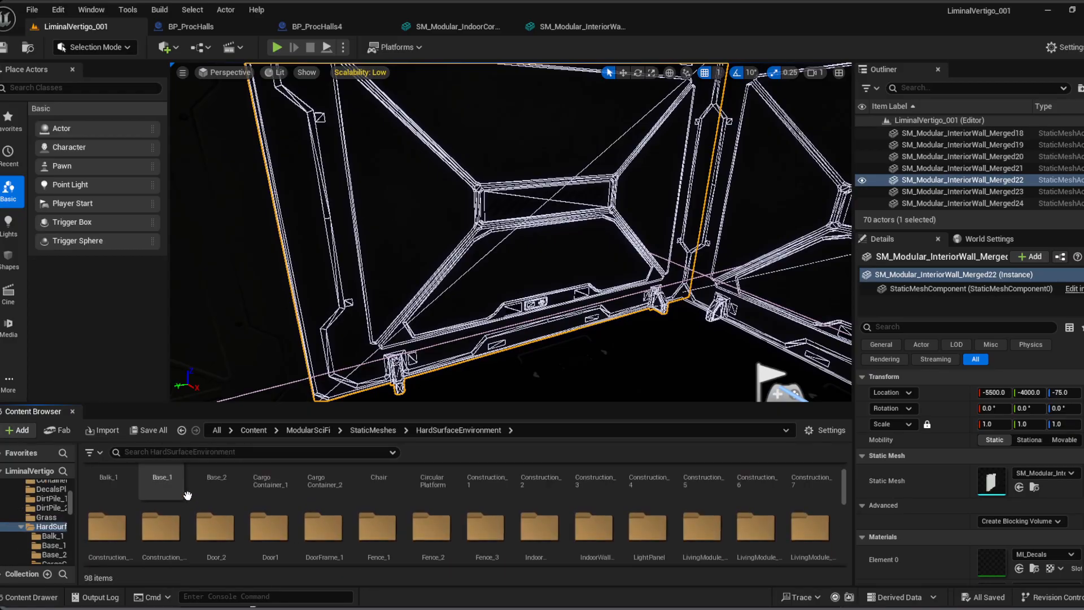
click(199, 452)
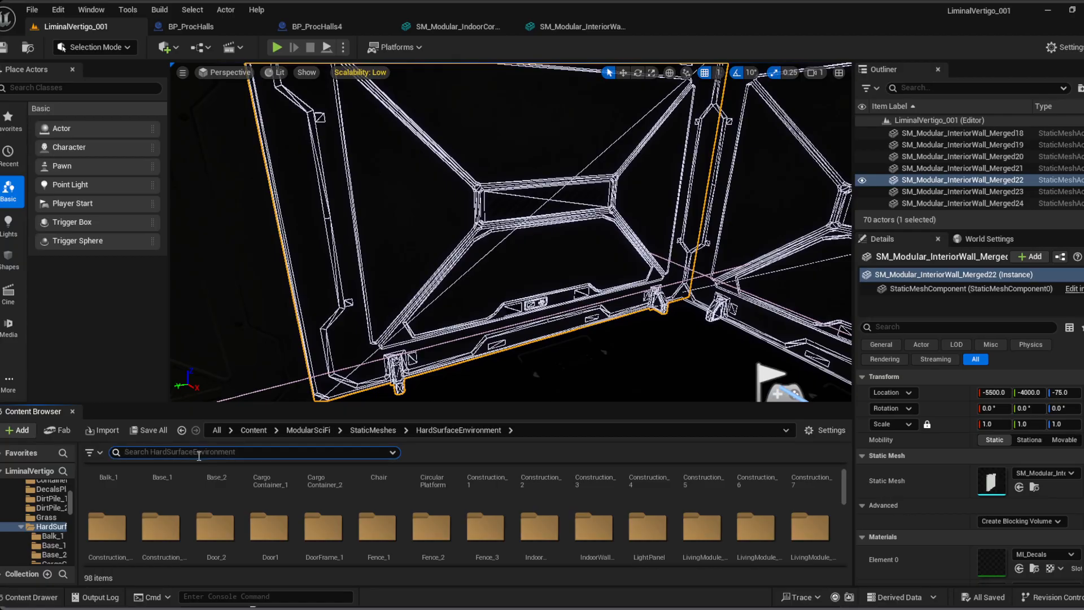
text(cei)
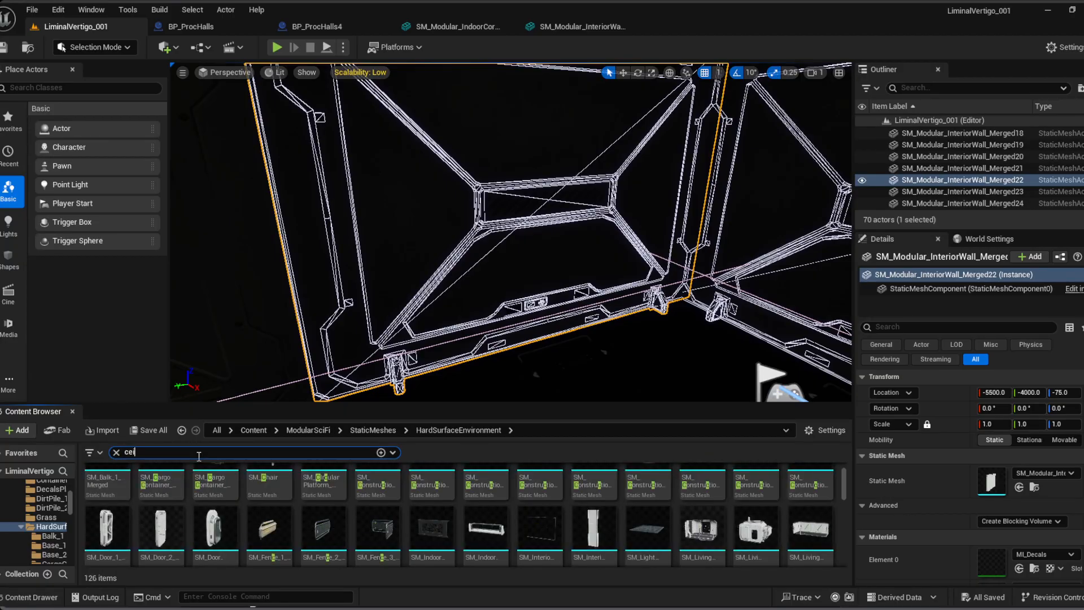
text(li)
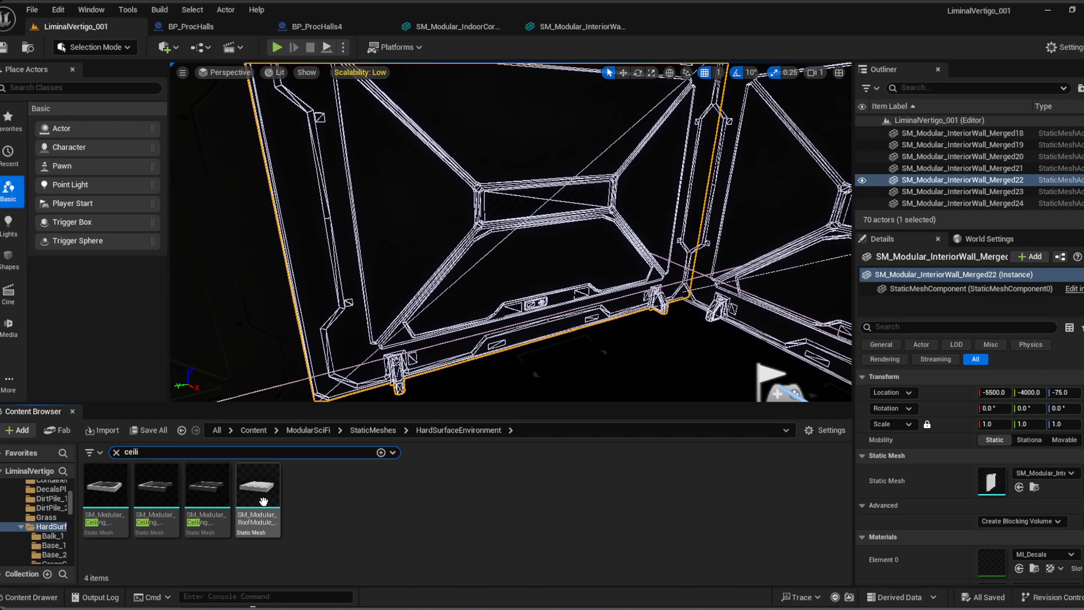
Step: Open the roof module mesh, then check the Ceiling component and the first FloorPortHallway1 transform in BP_ProcHalls
double_click(264, 501)
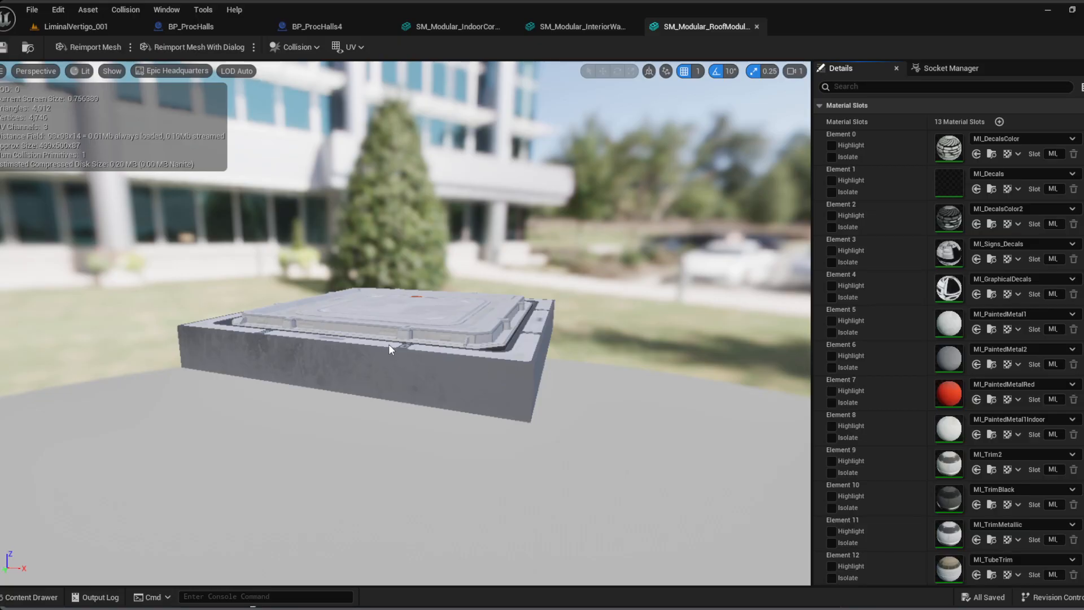
click(195, 27)
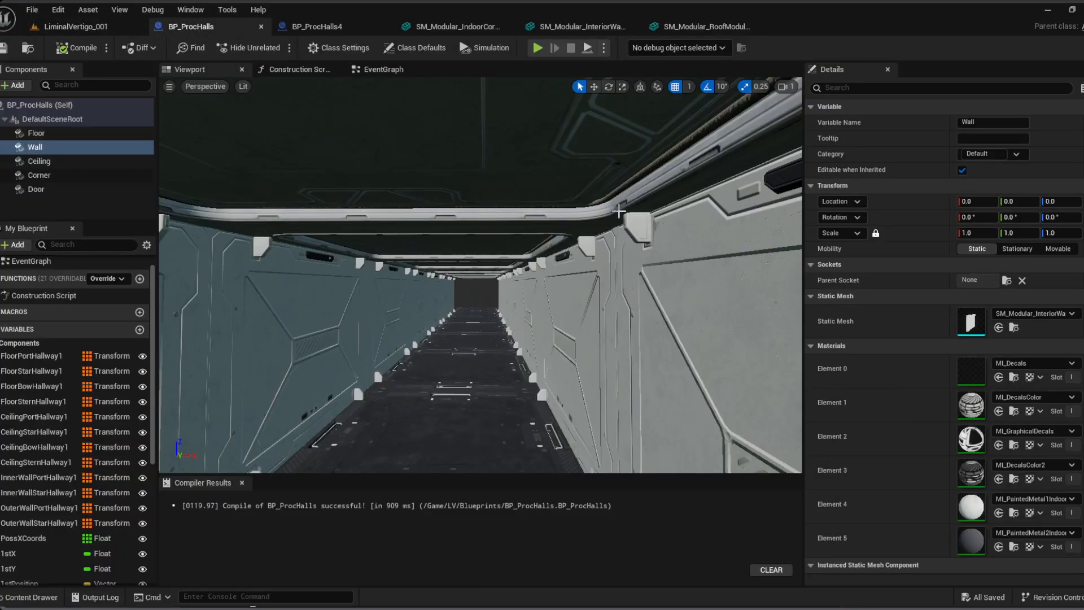
click(83, 165)
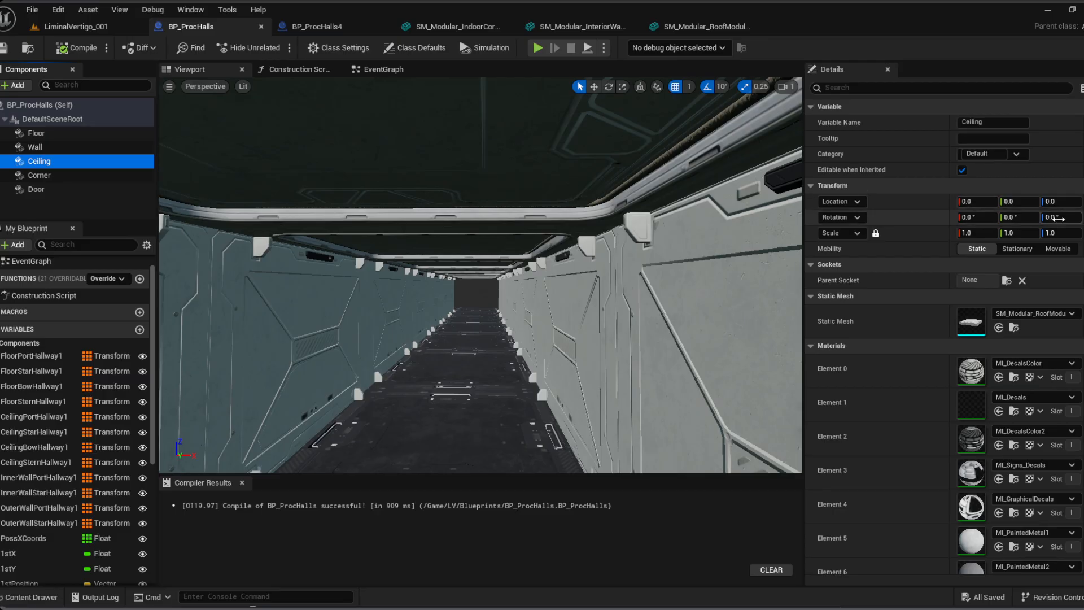
click(62, 357)
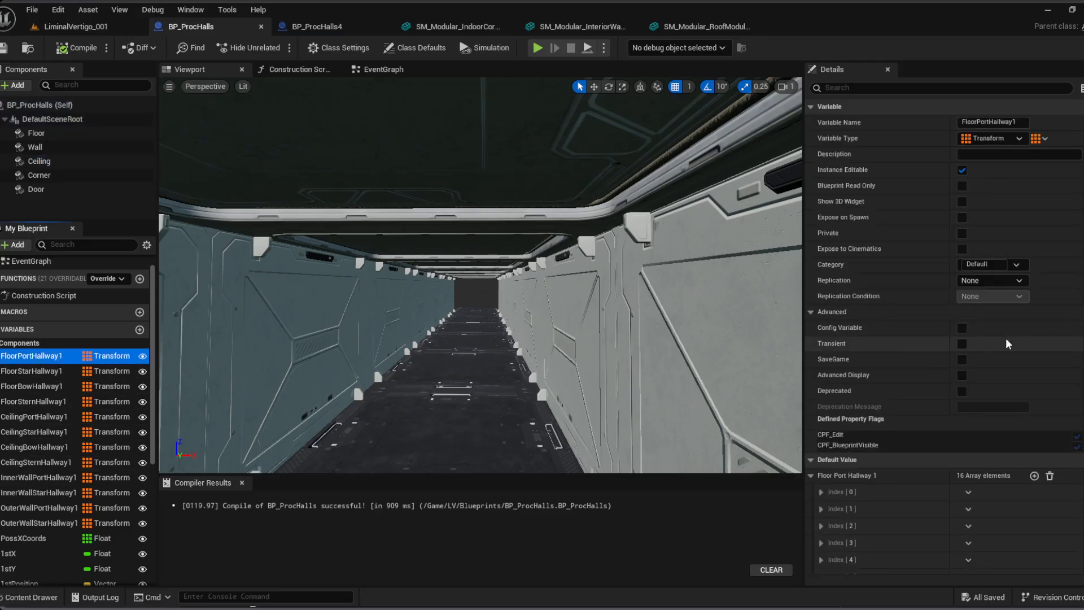
click(822, 492)
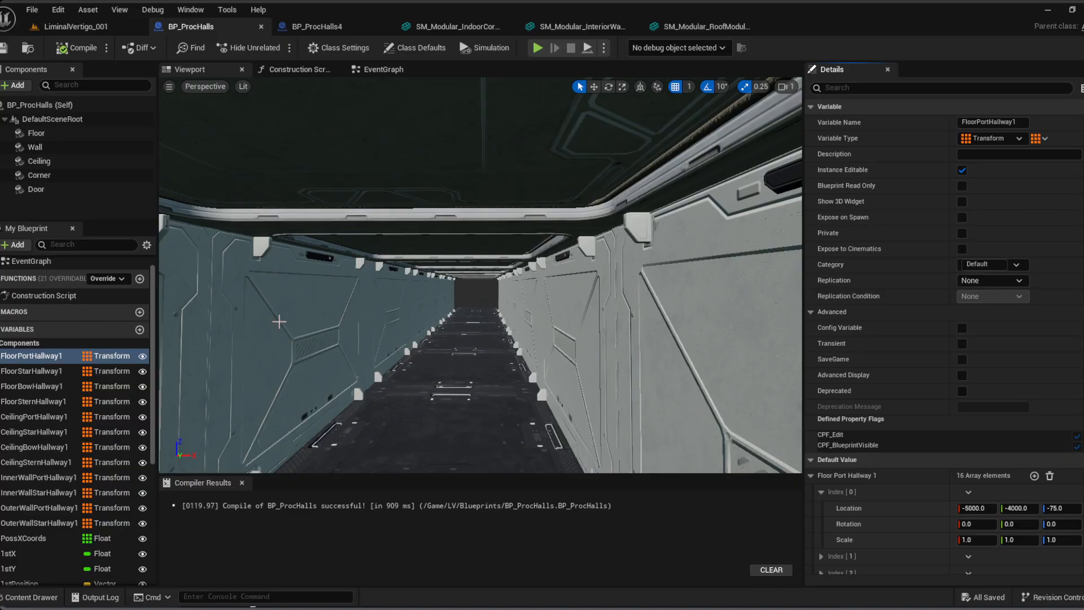
Step: Open the static mesh used by the Wall component of BP_ProcHalls and compare it with the walls in BP_ProcHalls4
click(56, 148)
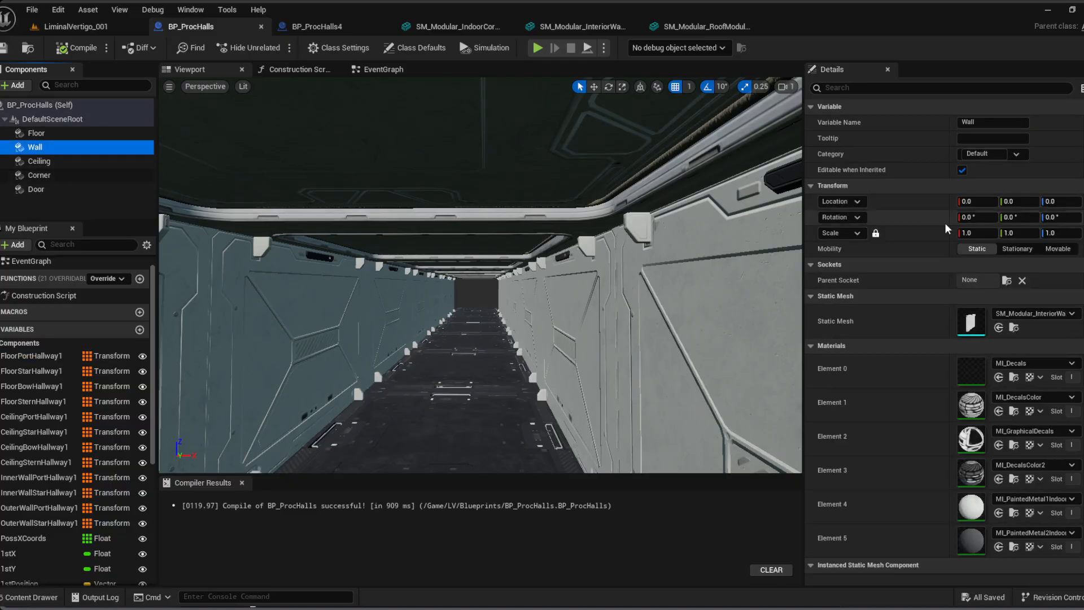
double_click(971, 321)
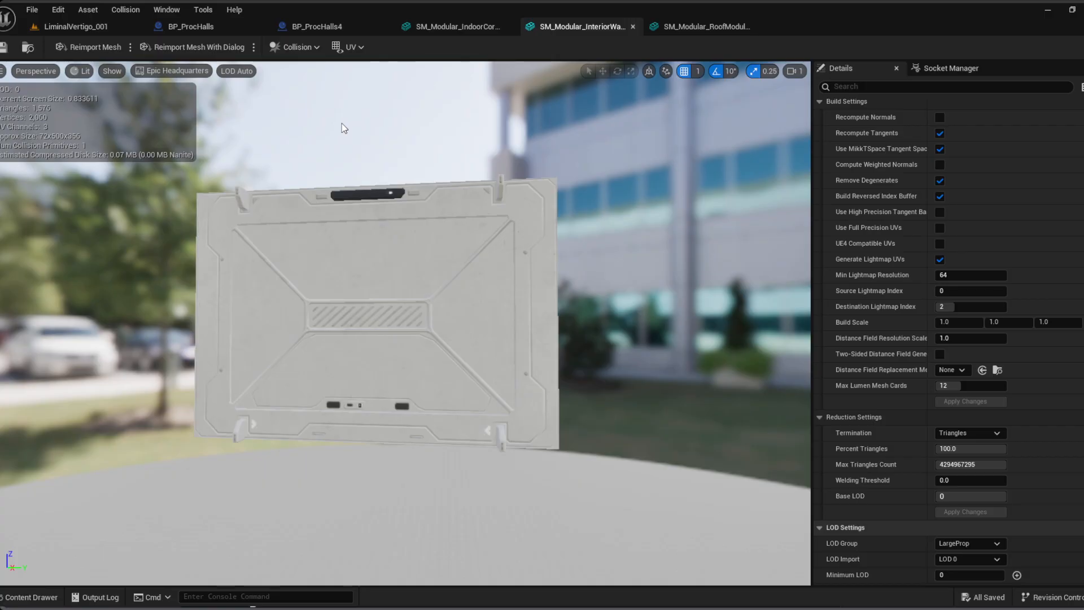
click(317, 26)
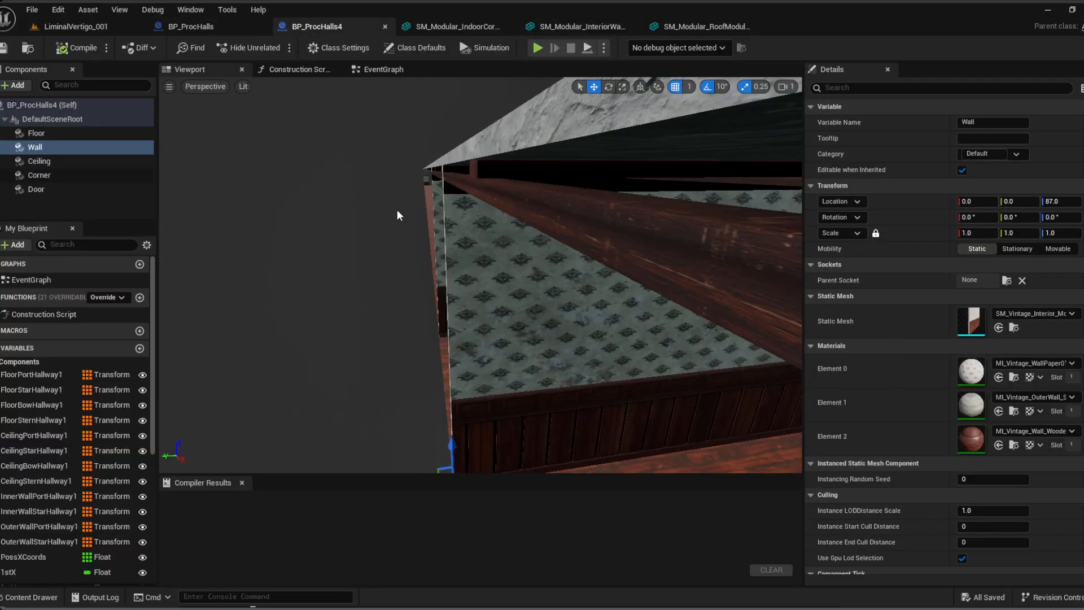
right_drag(564, 307, 415, 289)
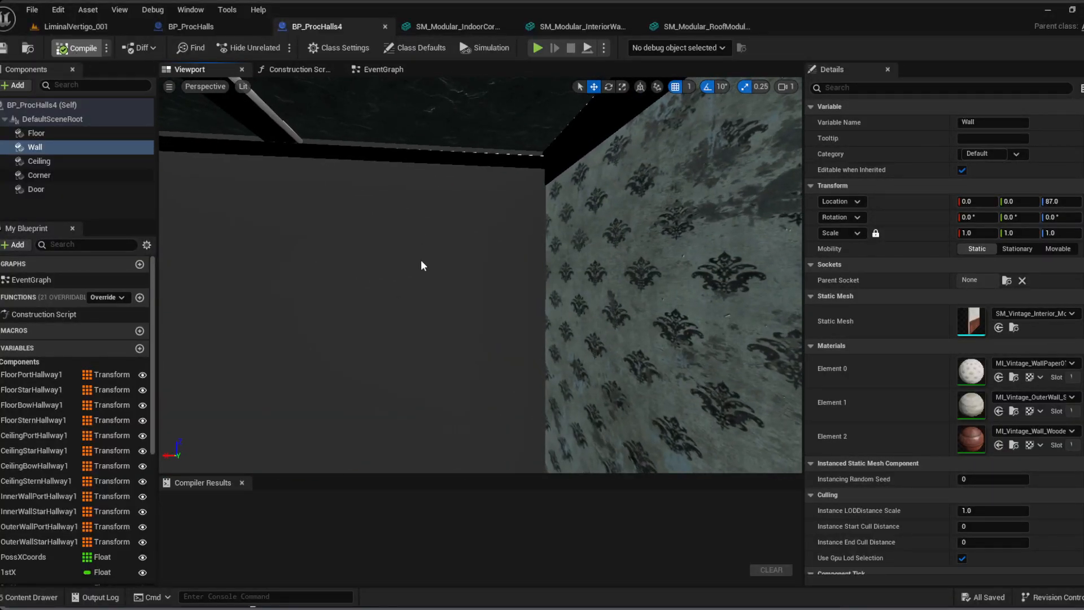
Step: Open the LiminalVertigo_004 level from the LV Maps folder, clearing the leftover search filter
click(68, 26)
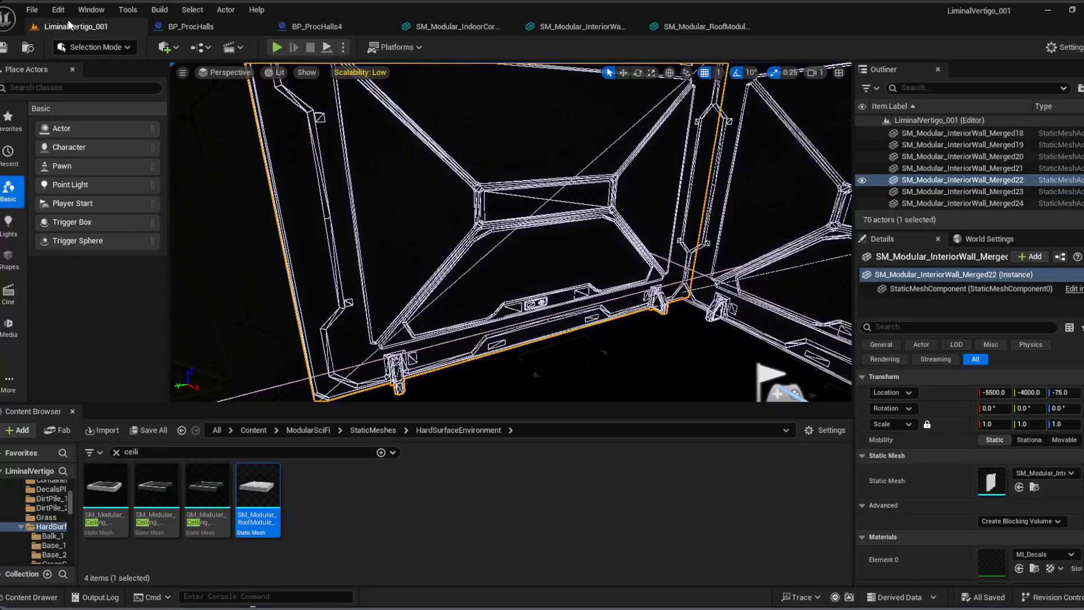
scroll(56, 533, up, 5)
scroll(44, 542, up, 3)
click(40, 536)
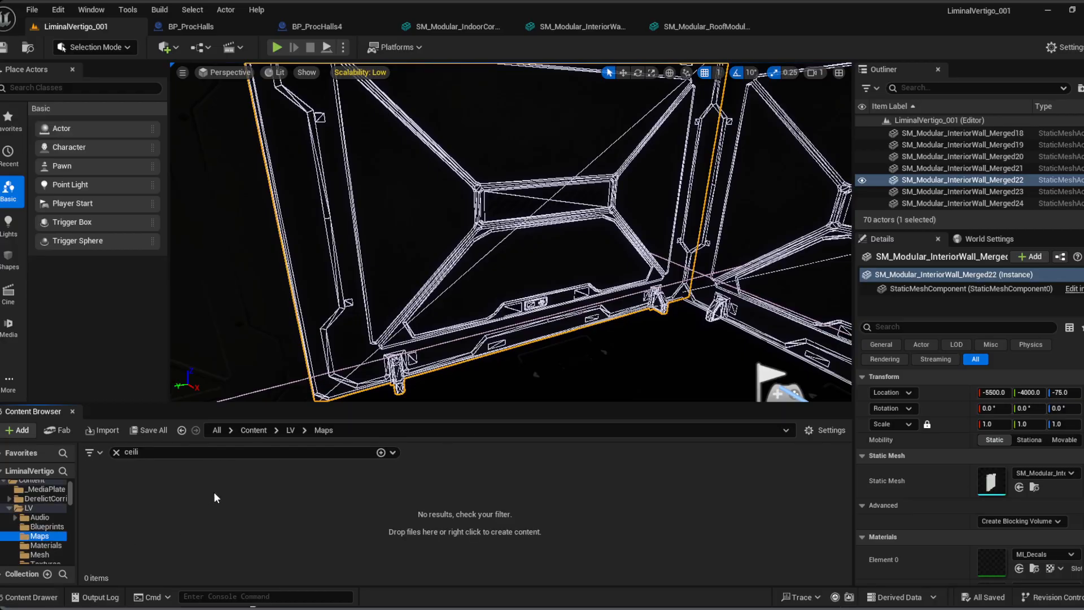
click(117, 449)
double_click(258, 492)
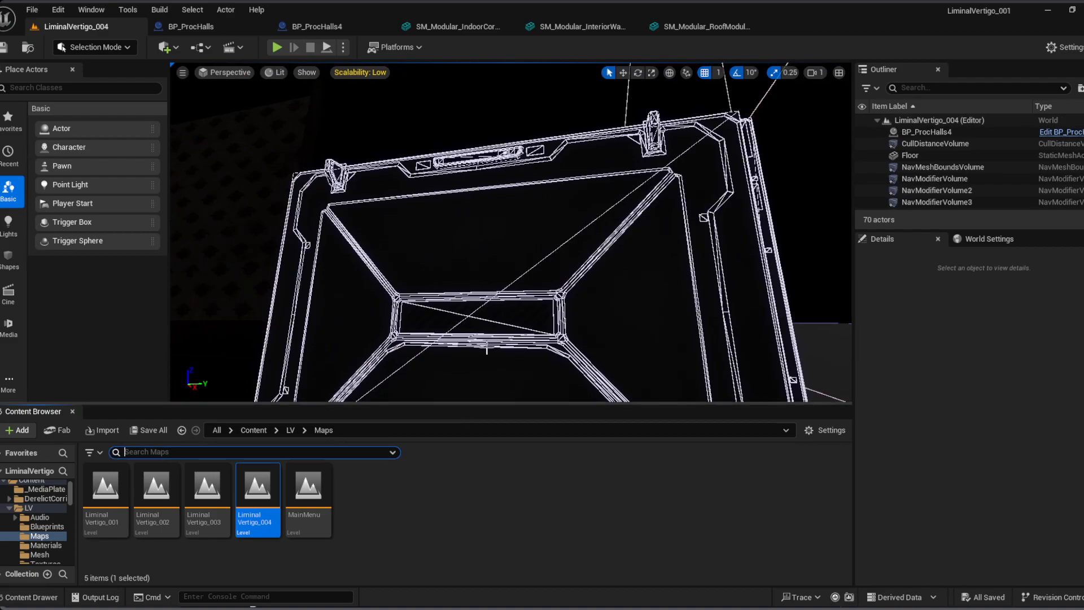
Step: Examine the hallway walls and floor in LiminalVertigo_004 against the wireframe modular walls and navigation volumes
right_drag(394, 300, 478, 307)
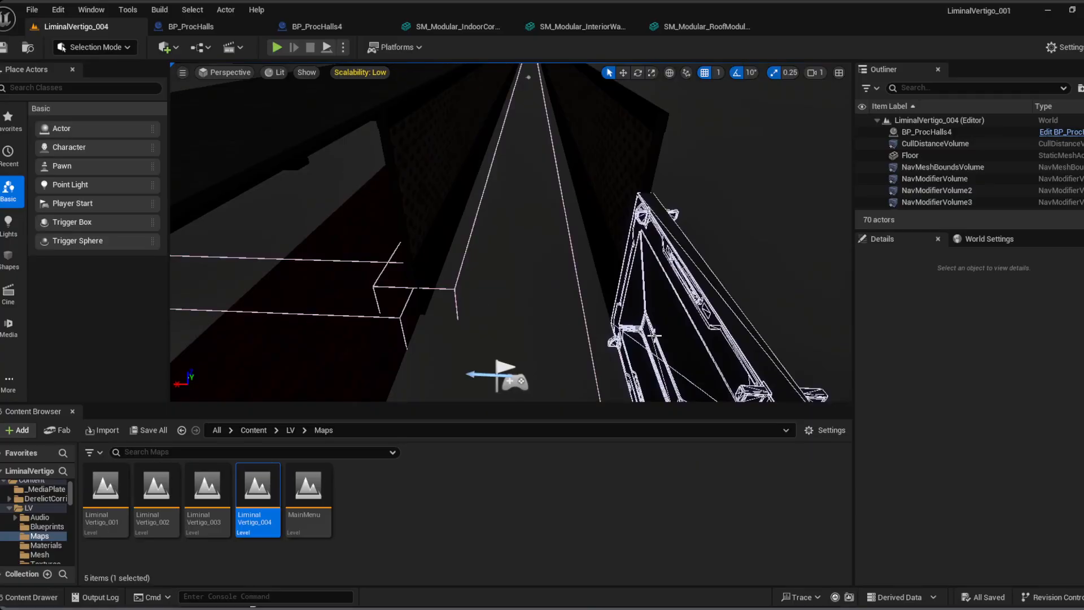
mouse_move(701, 332)
right_down()
mouse_move(699, 350)
mouse_move(694, 333)
right_up()
mouse_move(601, 326)
right_down()
mouse_move(587, 317)
mouse_move(601, 327)
right_up()
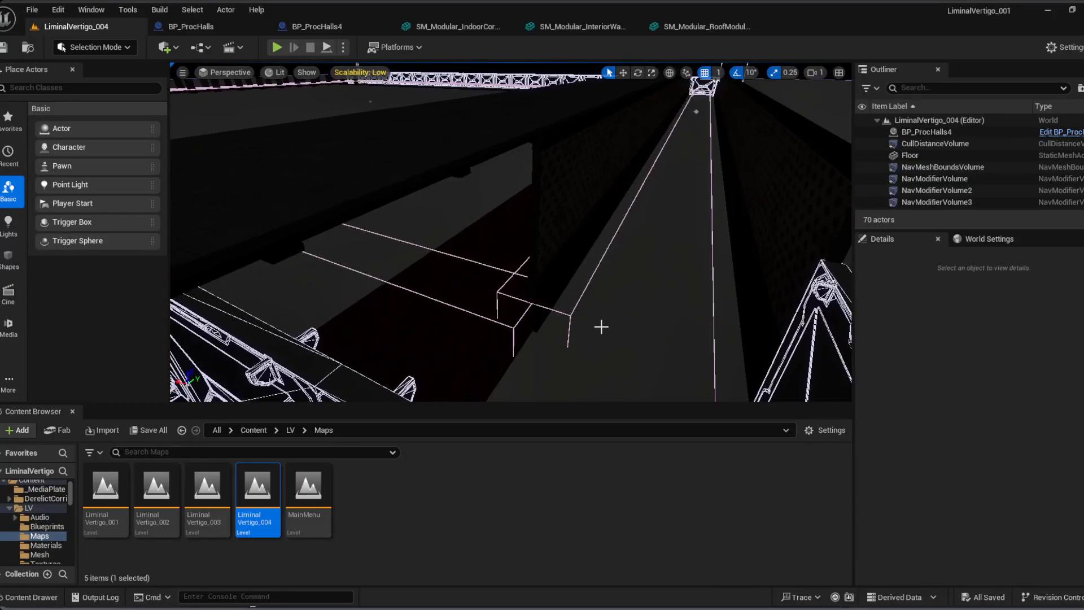
right_drag(678, 295, 676, 296)
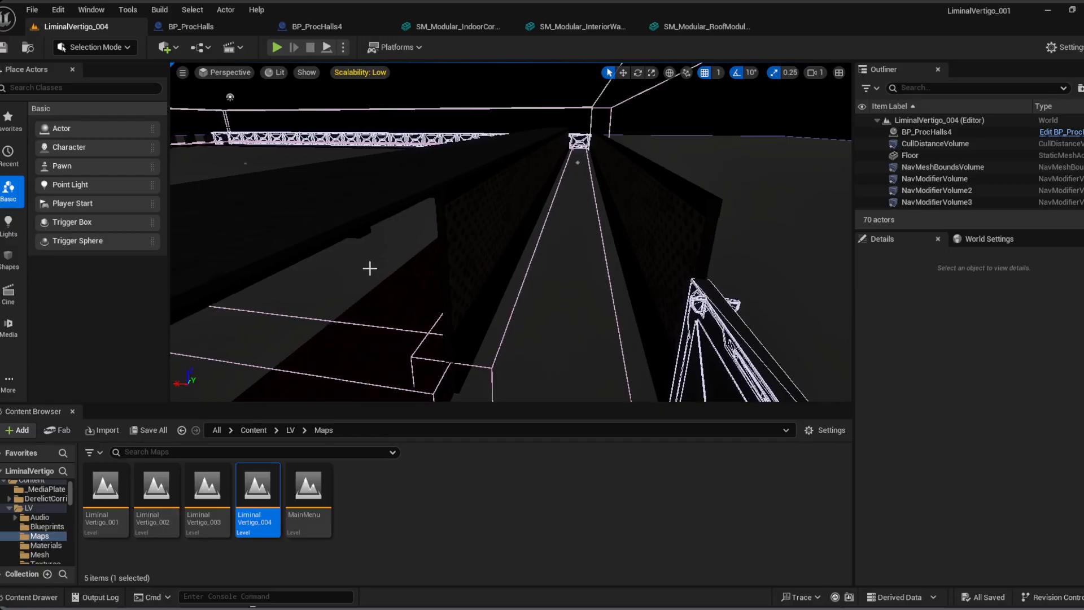
right_drag(384, 300, 405, 295)
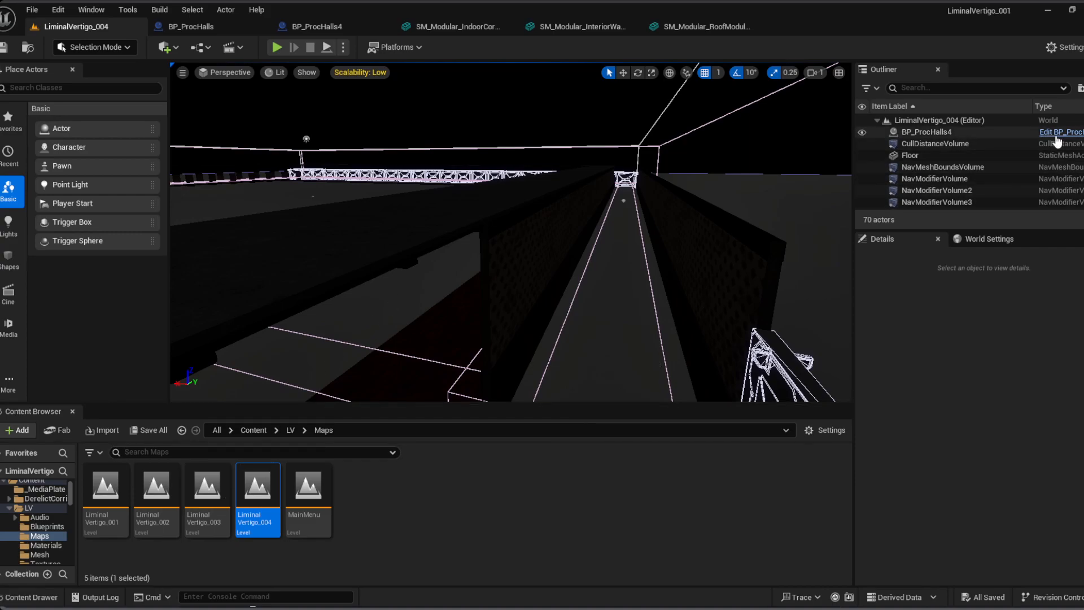
click(337, 25)
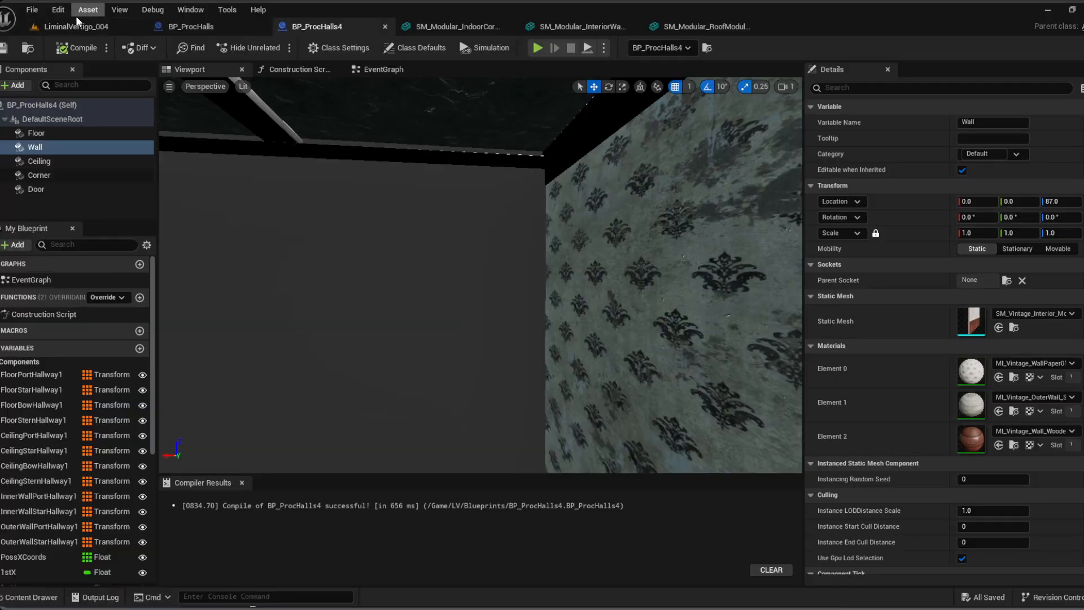
click(66, 27)
right_drag(511, 232, 599, 273)
right_drag(720, 200, 630, 126)
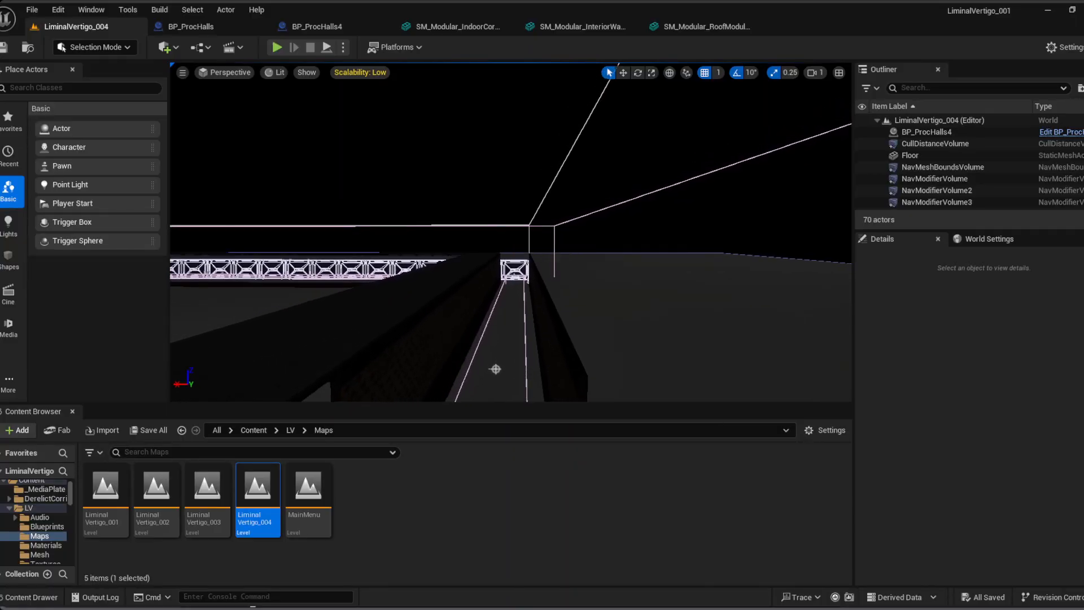
key(w)
right_drag(511, 233, 517, 211)
key(e)
key(w)
key(w)
key(w)
key(w)
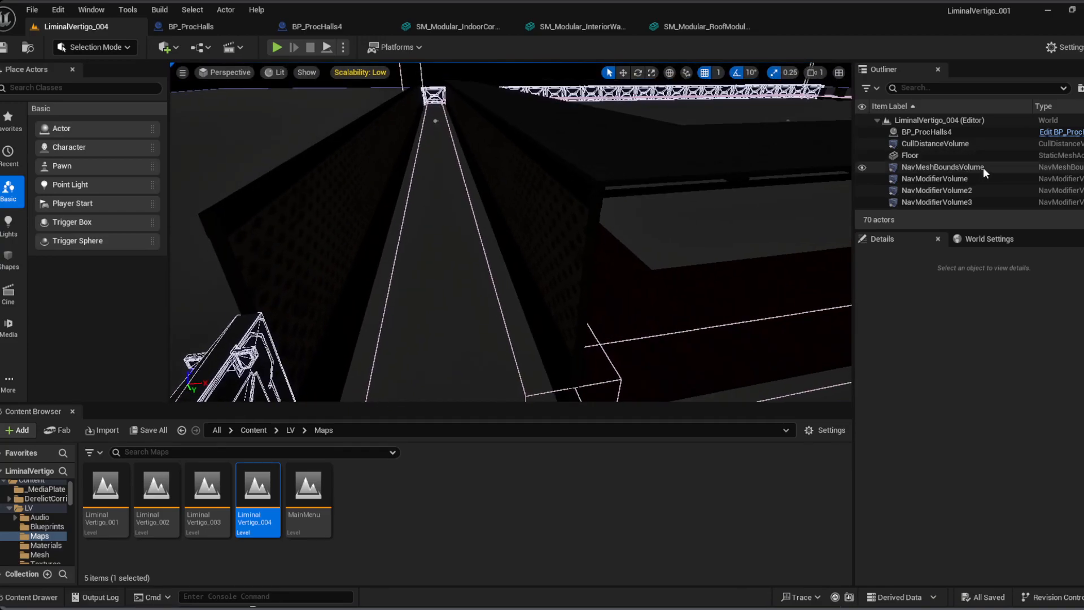
Step: Examine how the walls, floor and ceiling line up in the BP_ProcHalls4 blueprint
click(334, 23)
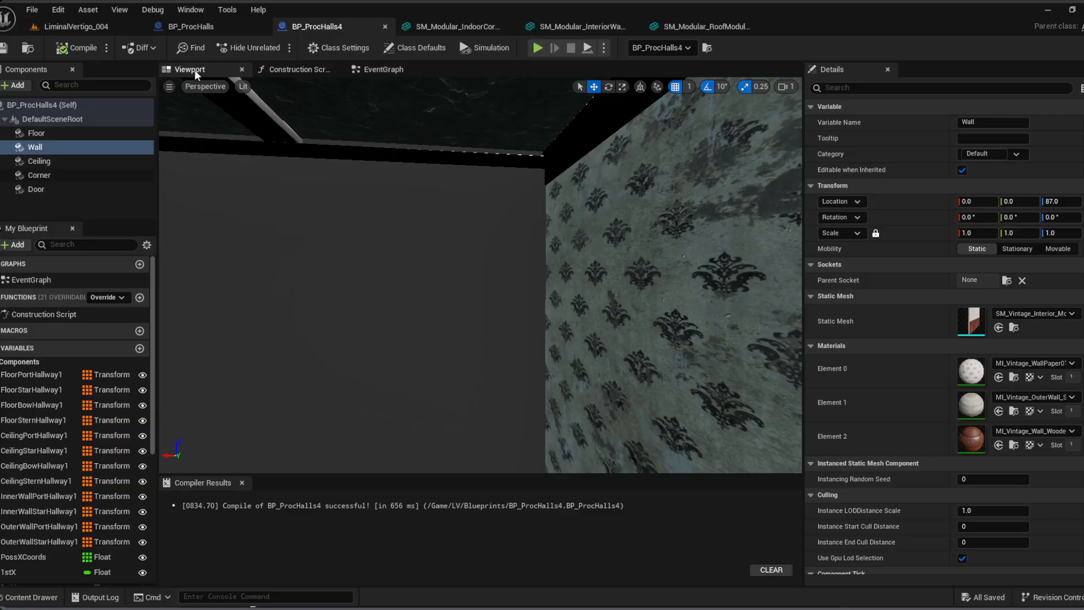
right_drag(480, 275, 503, 253)
right_drag(415, 192, 373, 216)
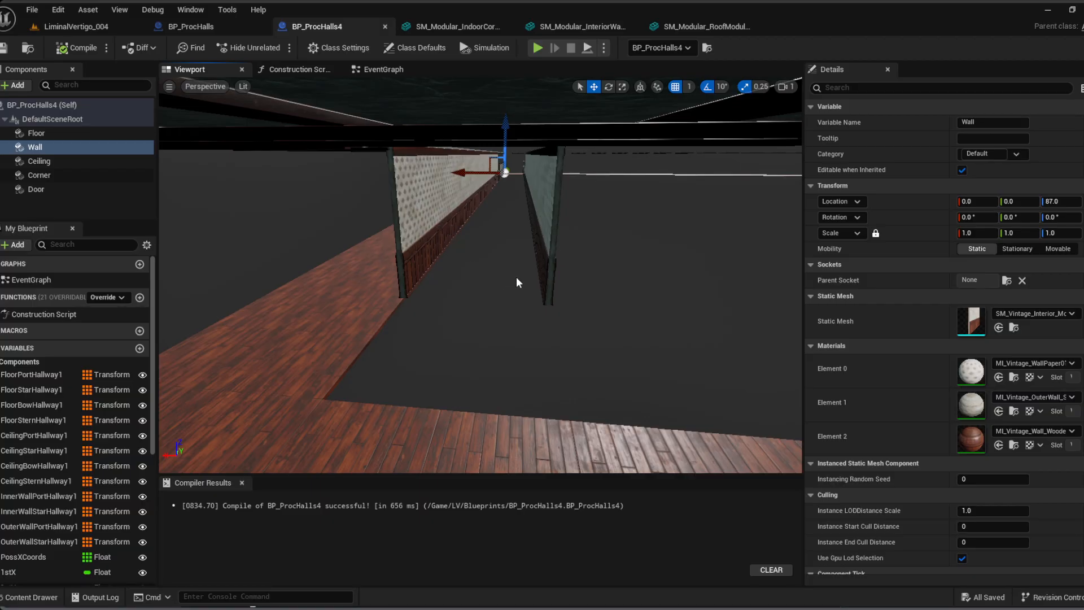
mouse_move(517, 281)
right_down()
mouse_move(542, 277)
mouse_move(516, 278)
right_up()
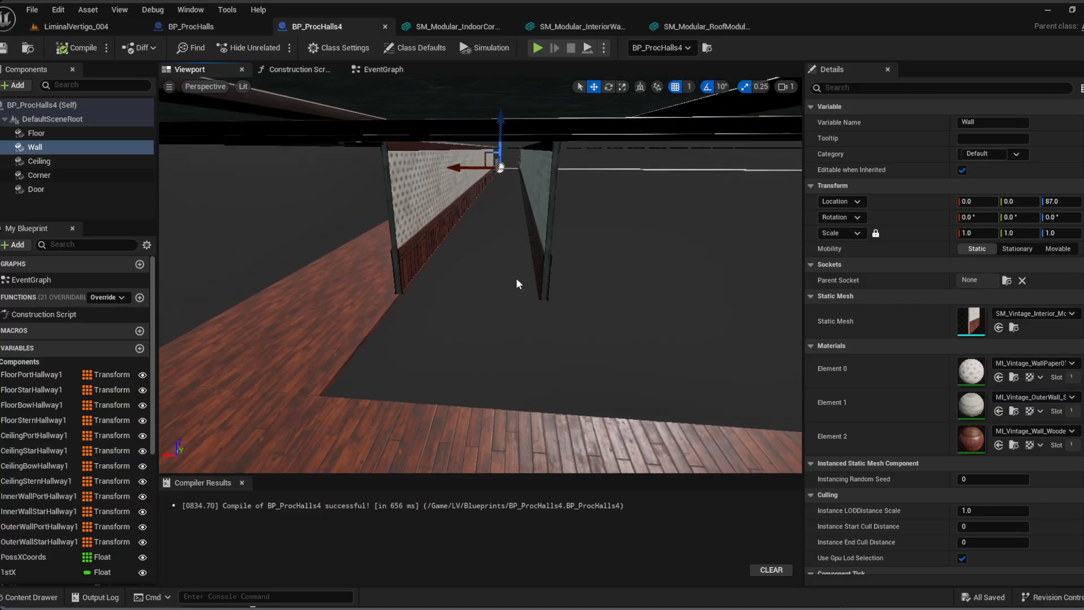
Step: Try an X location of -5200 for the first FloorPortHallway1 transform and check how the floor tiles line up
click(55, 376)
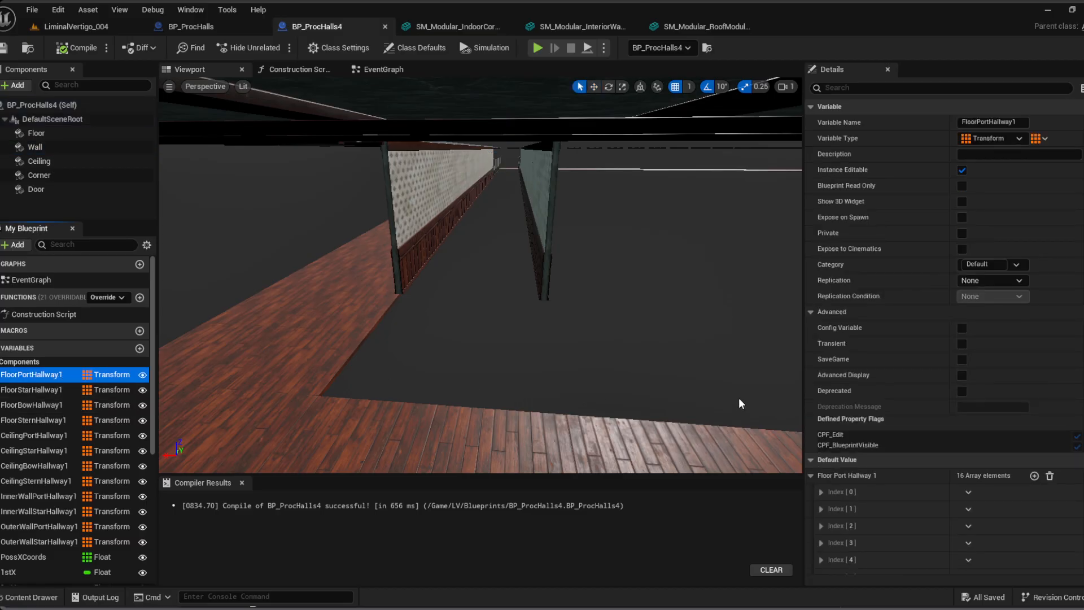
click(821, 493)
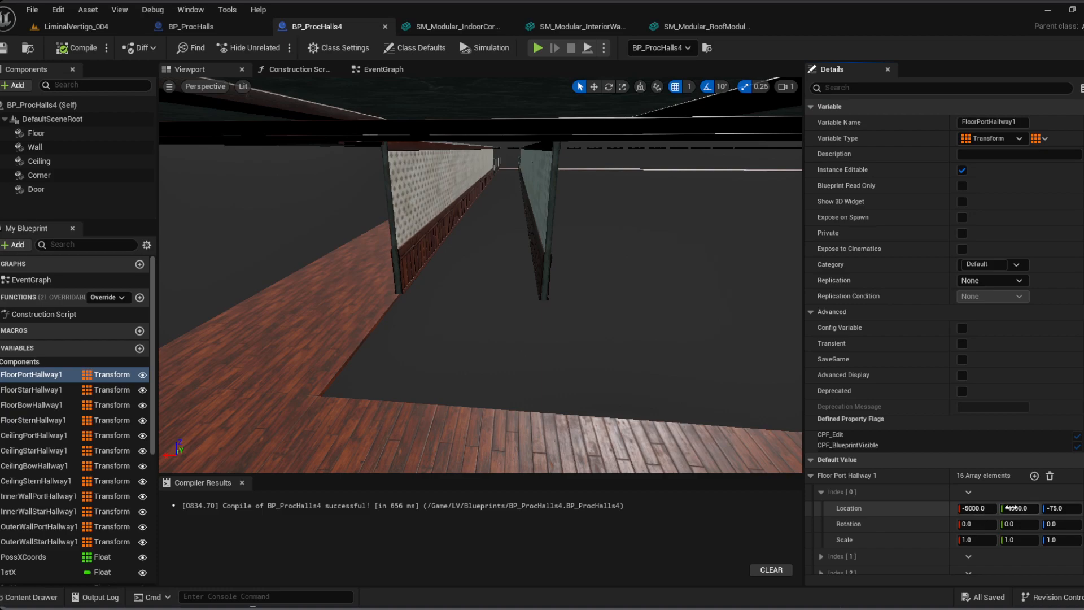
click(974, 513)
key(Return)
right_drag(604, 303, 666, 225)
key(w)
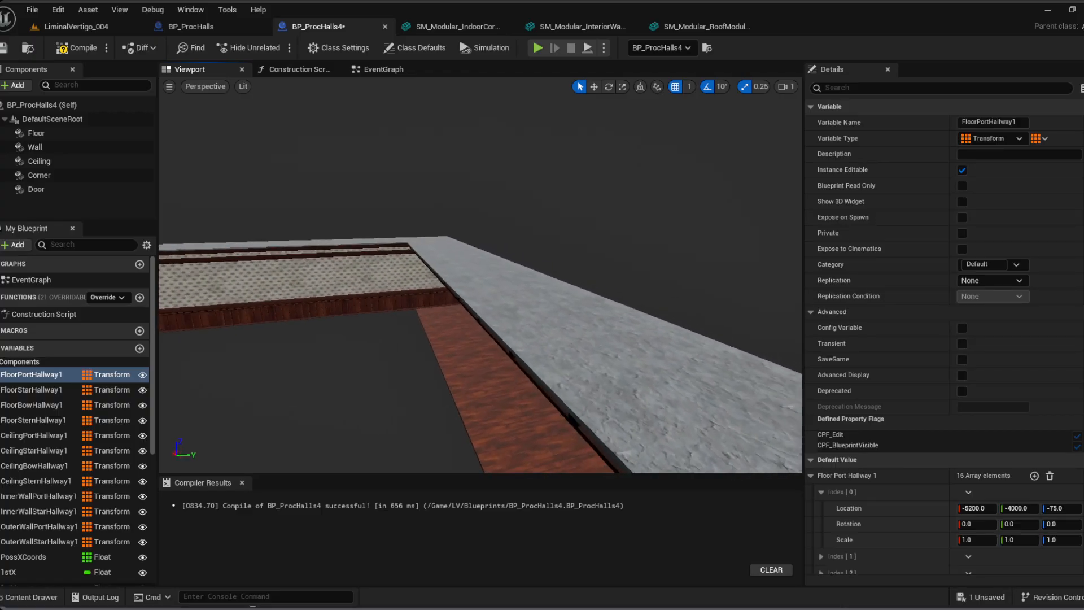
right_drag(667, 224, 644, 359)
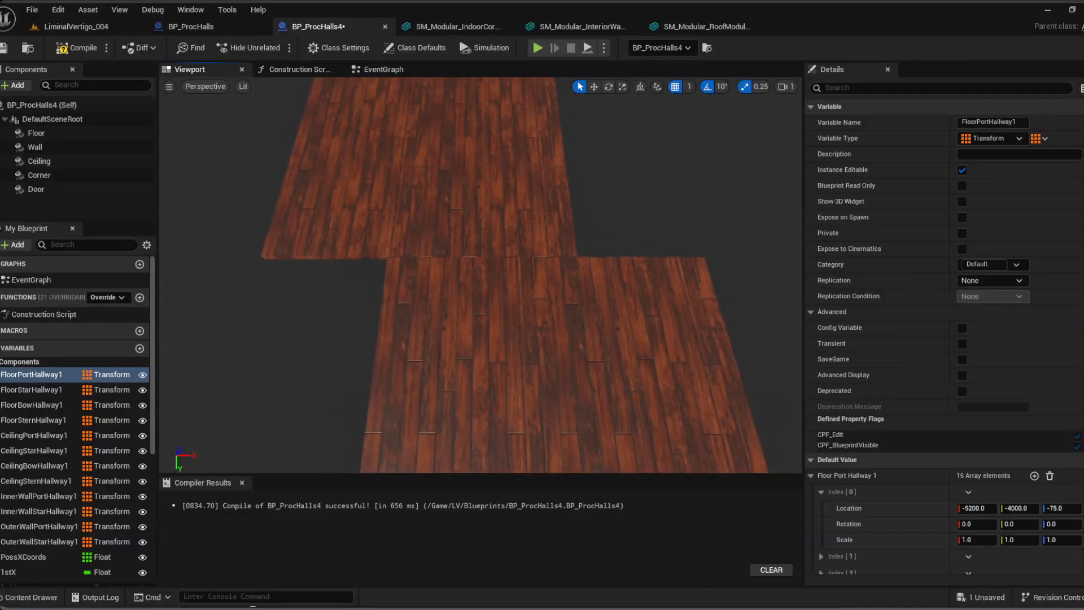
Step: Set the first FloorPortHallway1 transform's X location back to -5000 and examine the floor against the ceiling
click(991, 508)
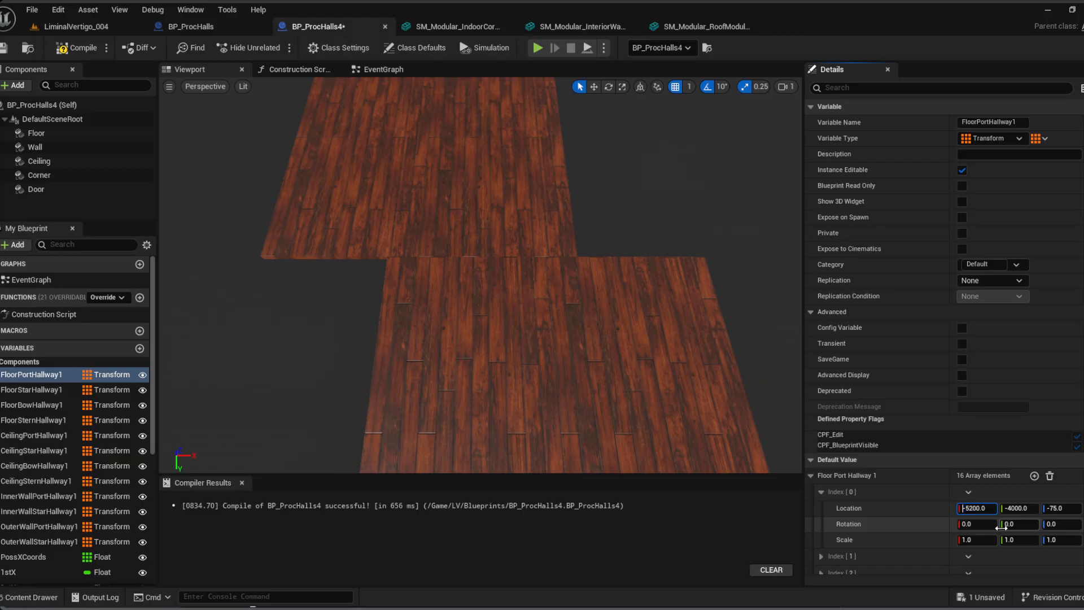
key(Return)
right_drag(666, 350, 547, 294)
right_drag(648, 261, 598, 257)
mouse_move(501, 339)
right_down()
mouse_move(501, 322)
mouse_move(519, 344)
right_up()
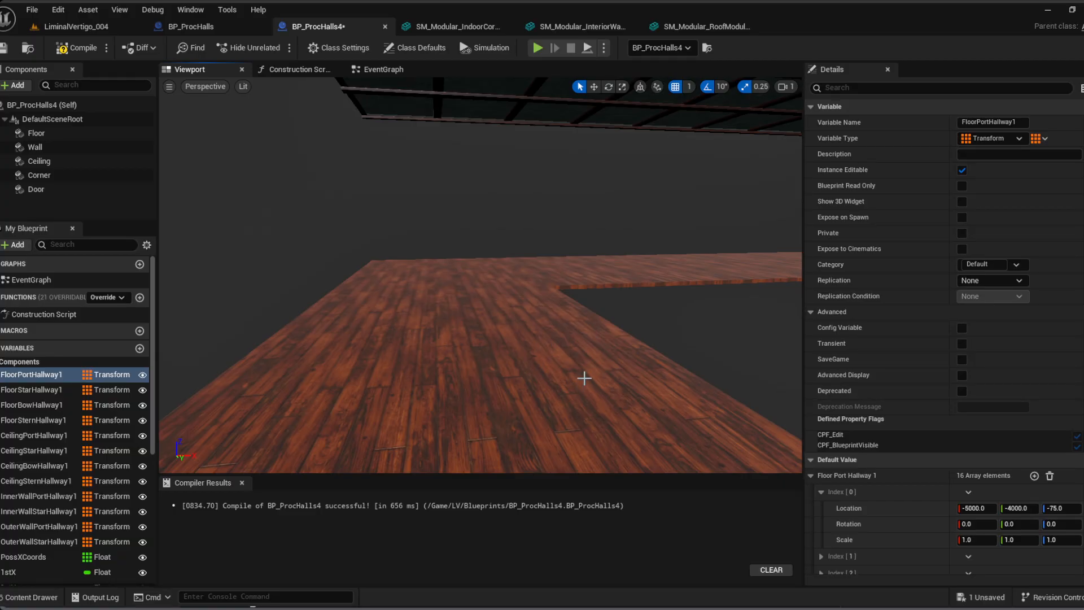
right_drag(585, 366, 585, 384)
right_drag(555, 301, 560, 289)
right_drag(635, 276, 672, 285)
mouse_move(614, 331)
right_down()
mouse_move(593, 331)
mouse_move(622, 332)
right_up()
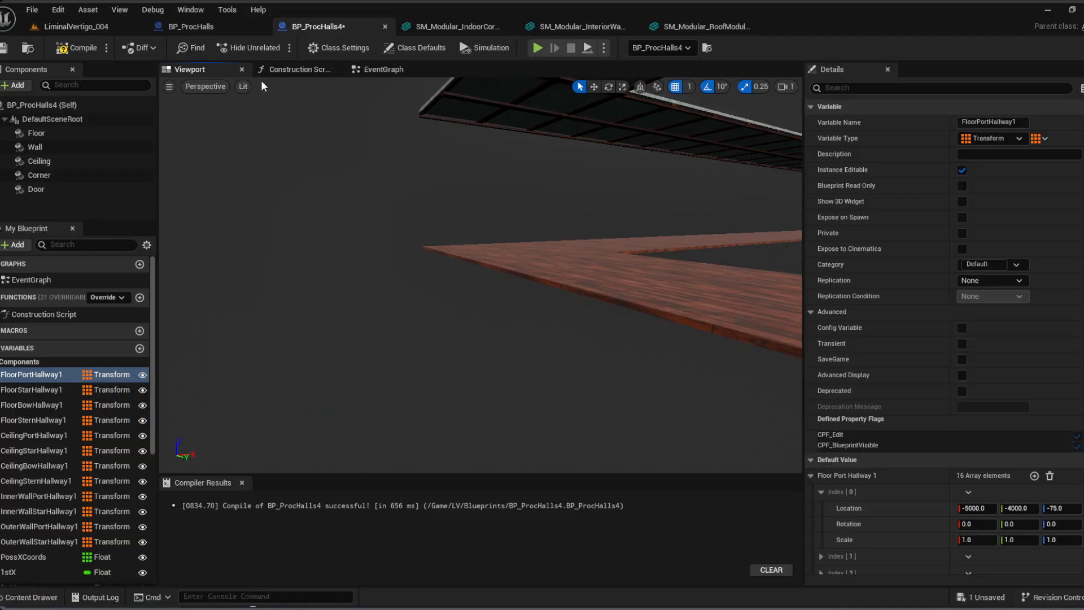
Step: Set the Floor component's location to X -500 and Y 500 in BP_ProcHalls4
click(136, 134)
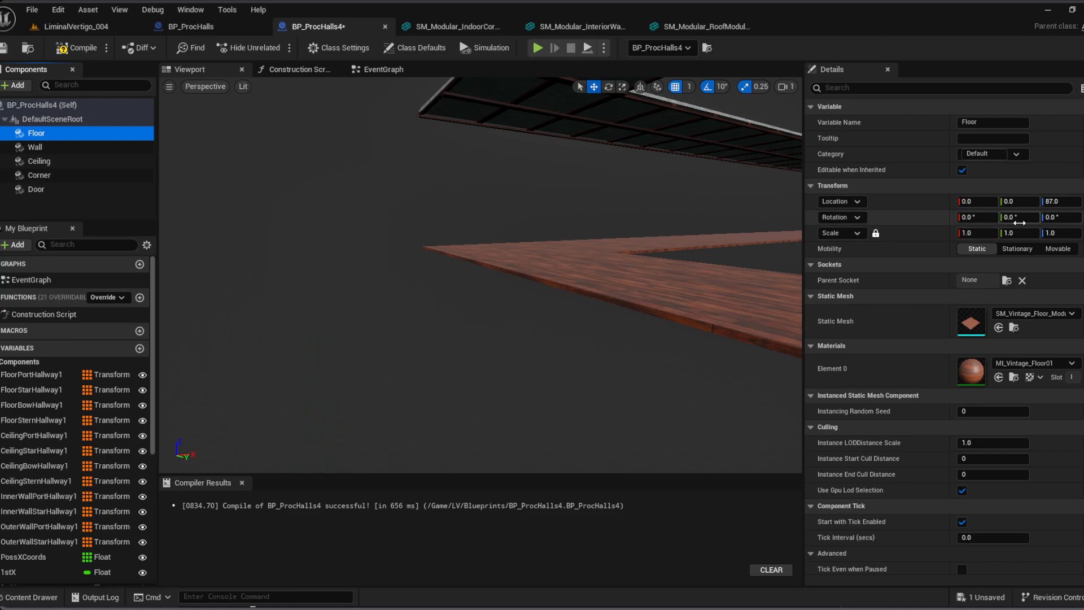
click(986, 202)
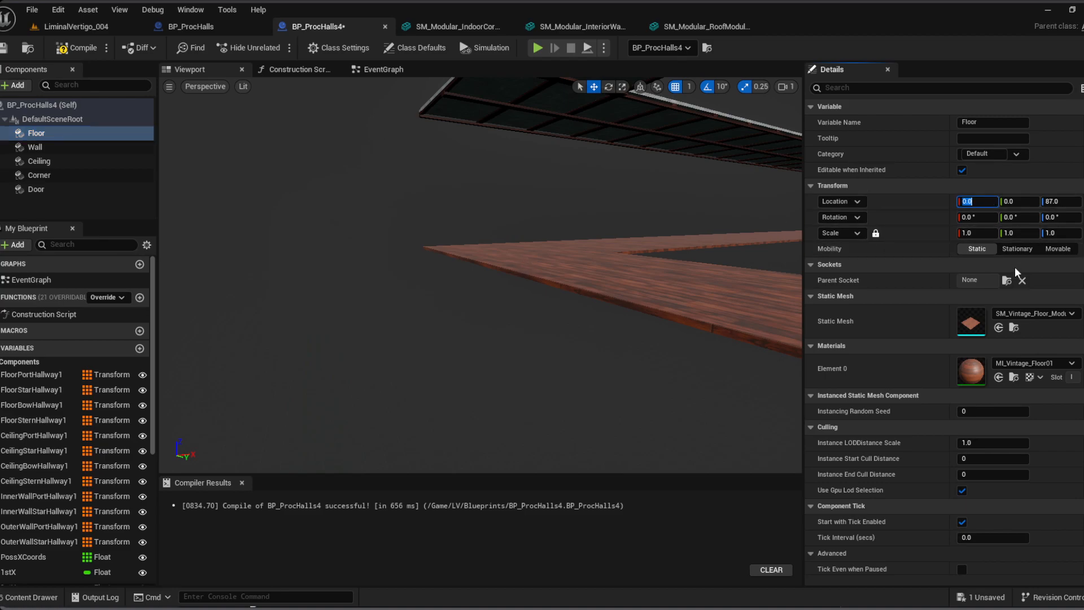
text(-500)
click(1026, 203)
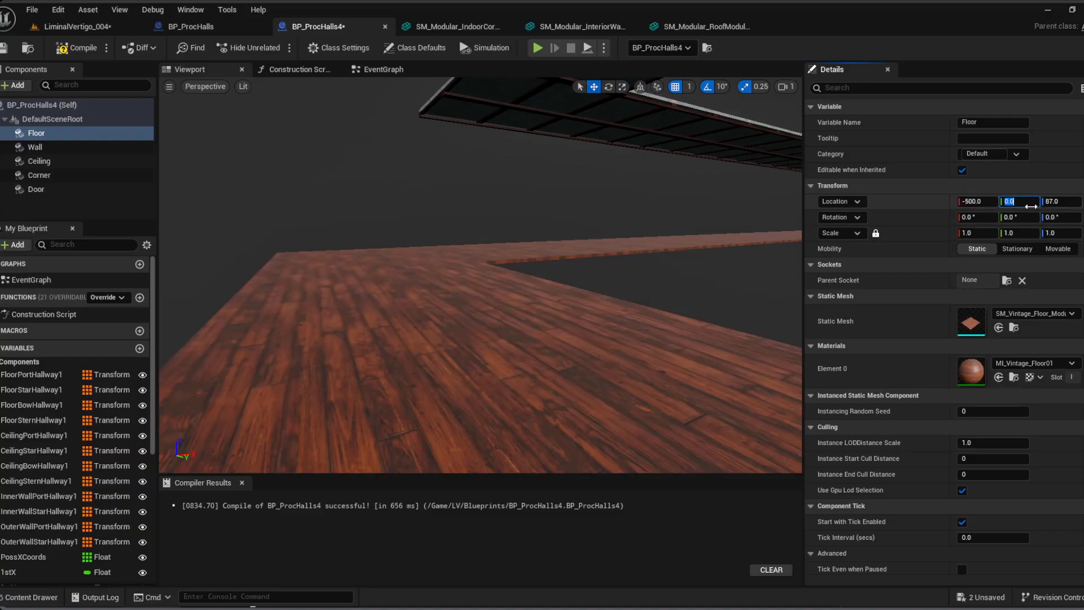
key(Return)
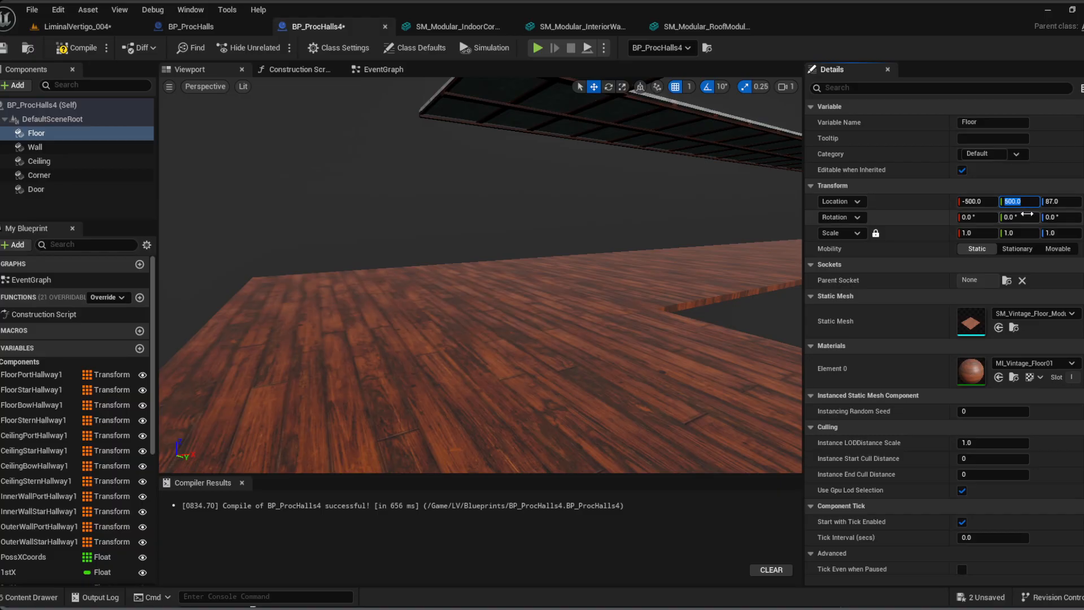
Step: Set the Ceiling component's location to X -500 and Y 500 in BP_ProcHalls4 and check its fit over the walls
right_drag(484, 223, 559, 237)
click(39, 161)
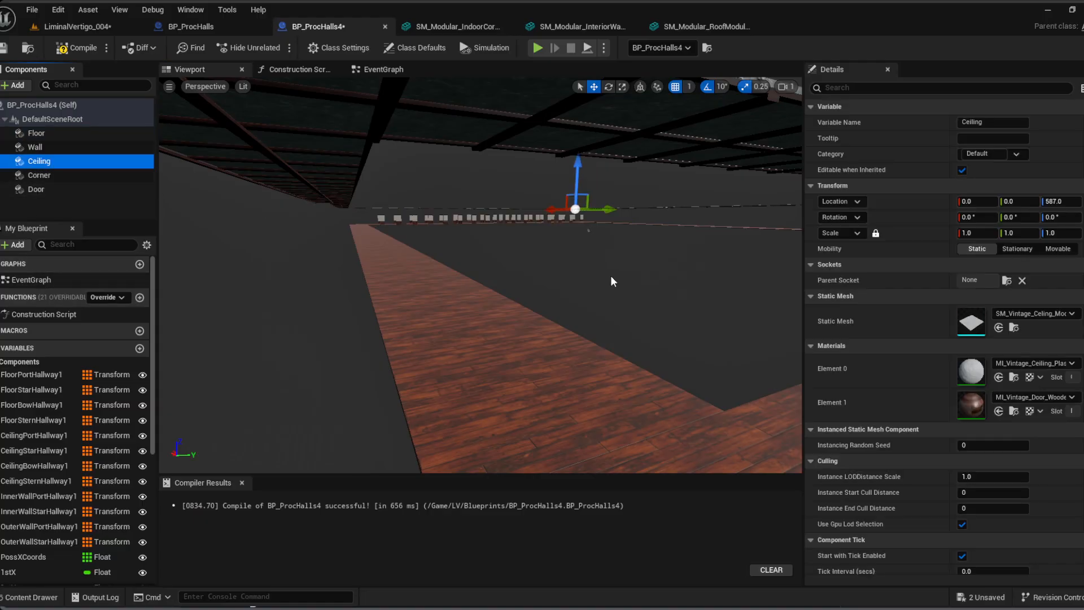
click(977, 201)
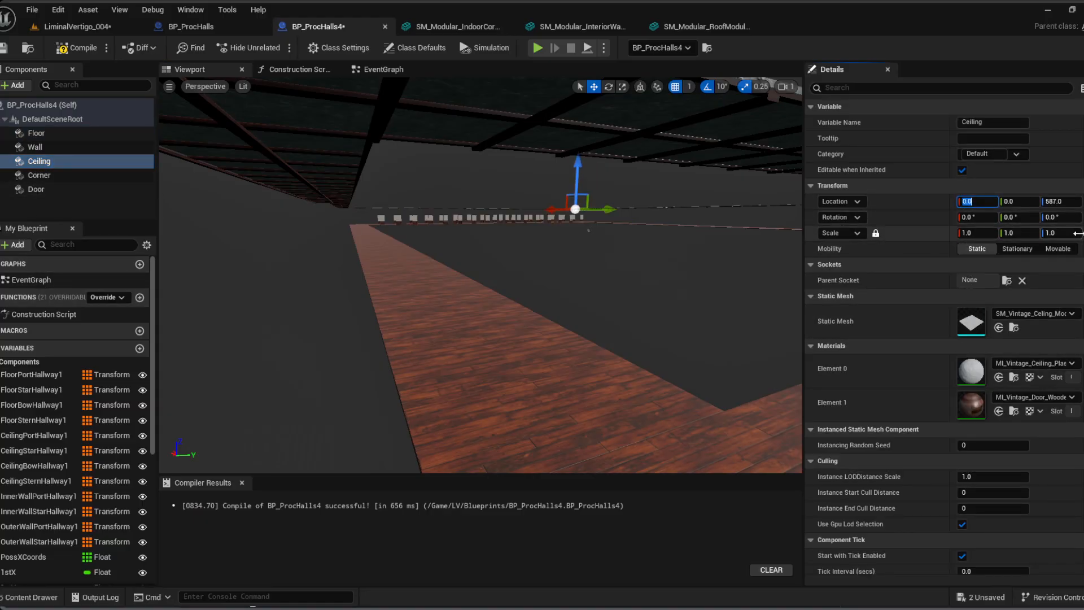
right_drag(591, 237, 804, 269)
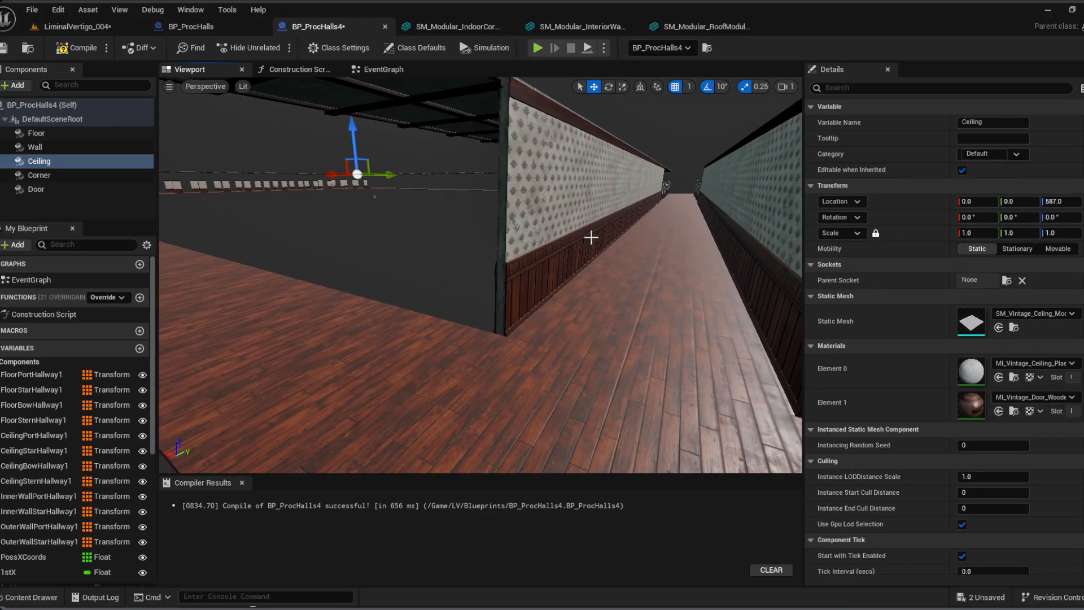
key(q)
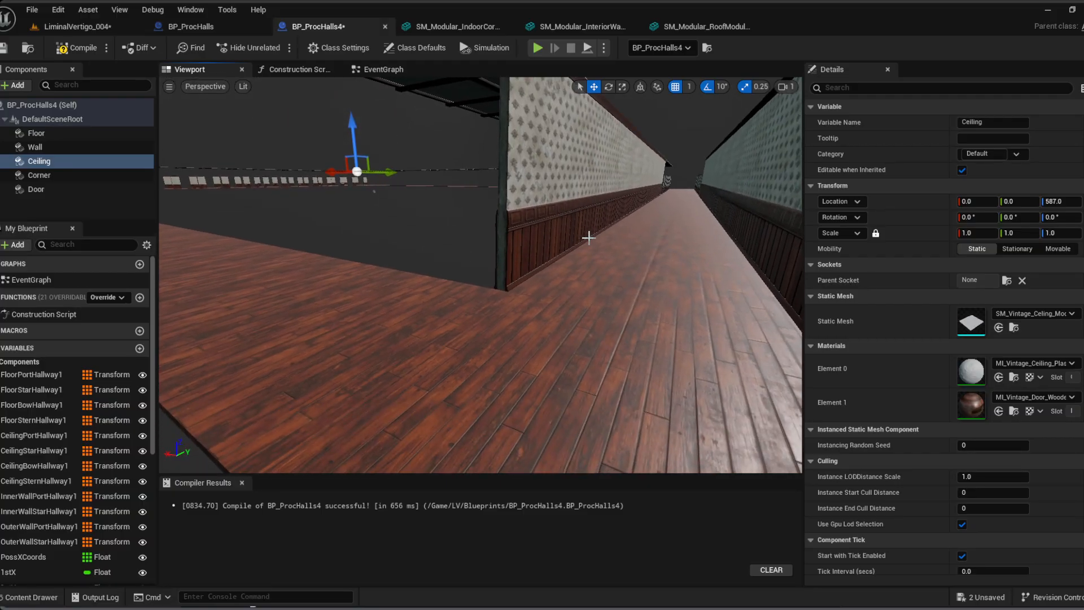
right_drag(471, 231, 531, 151)
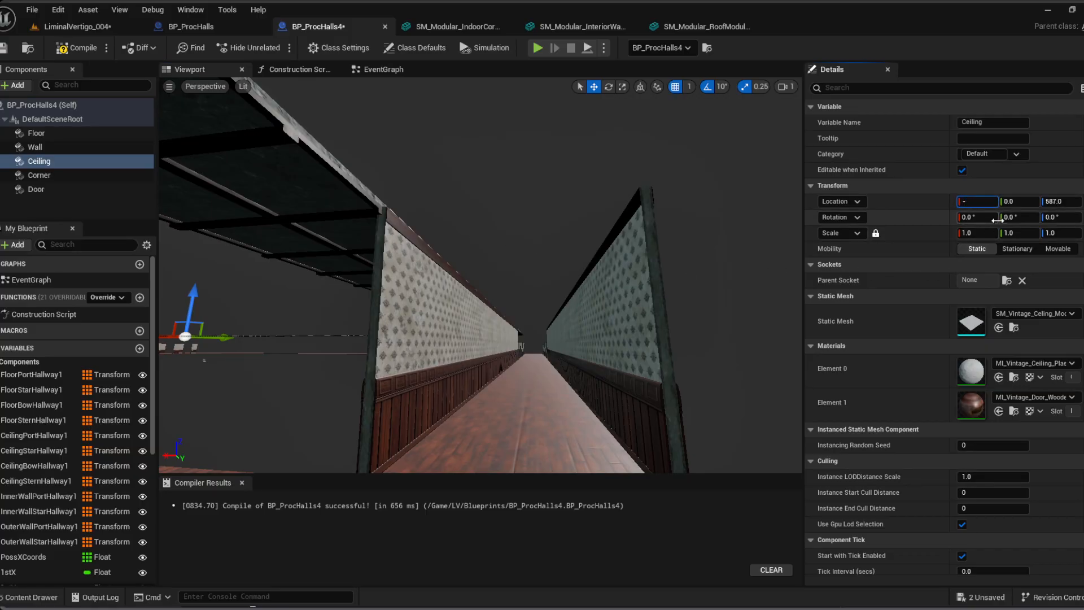
key(Return)
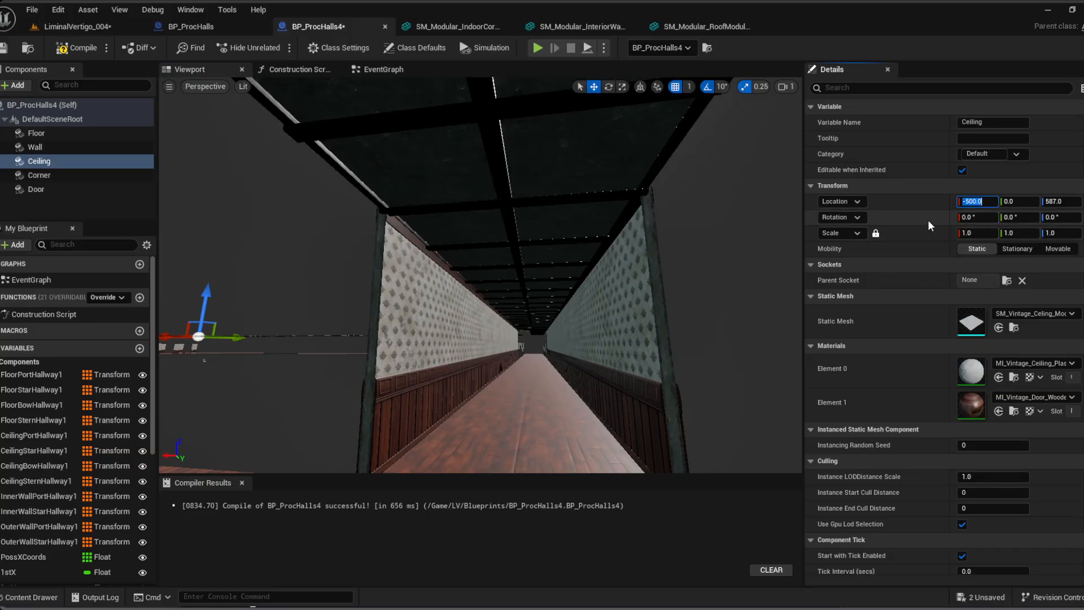
click(1032, 209)
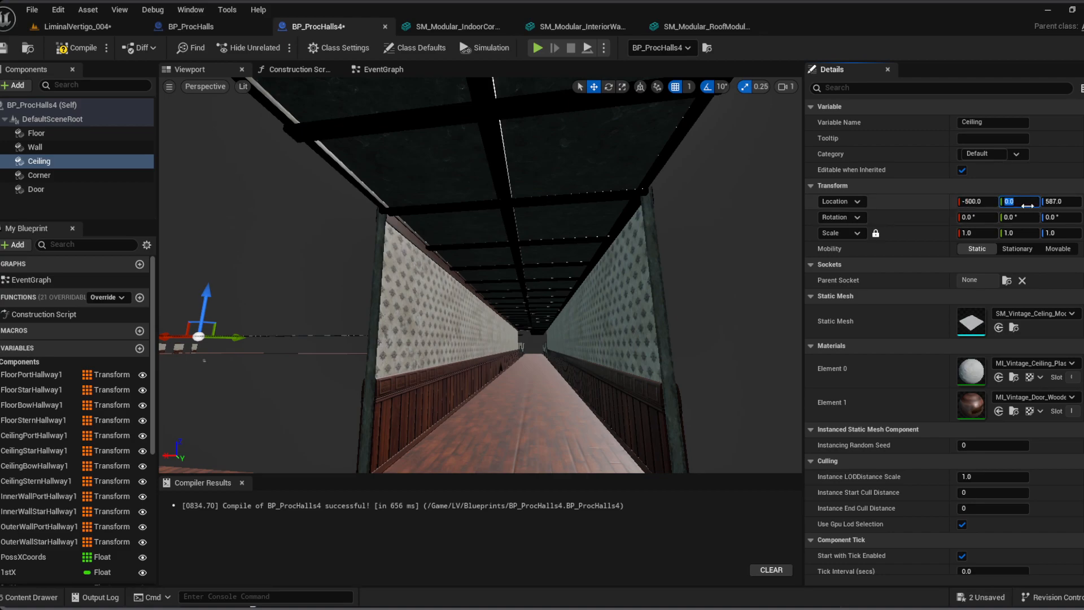
click(1028, 206)
text(500)
key(Return)
right_drag(520, 285, 528, 310)
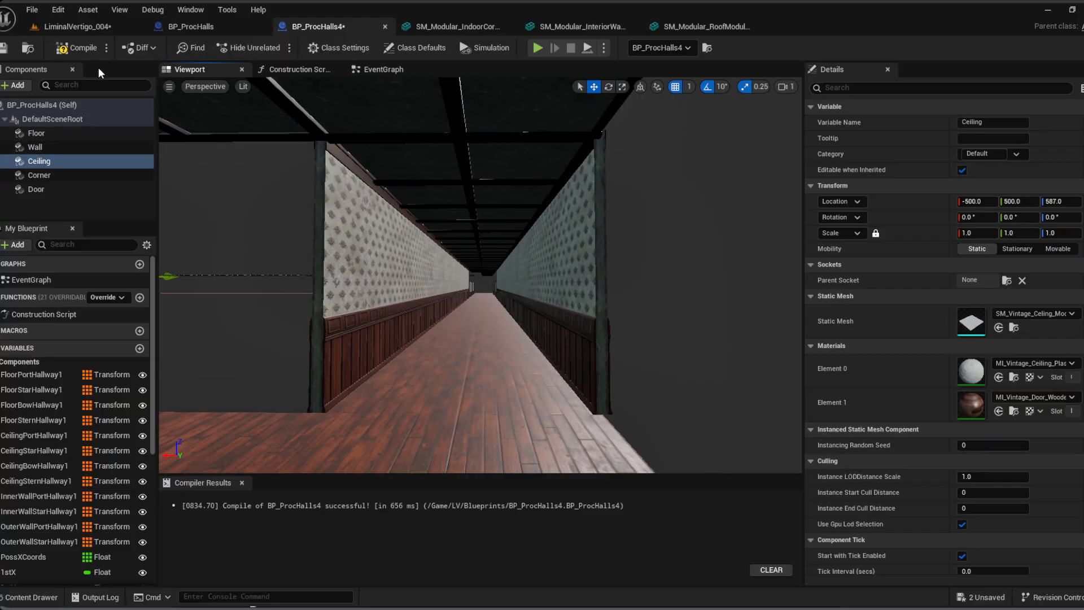
Step: Compile and save BP_ProcHalls4, and view the updated halls in the LiminalVertigo_004 level
click(77, 49)
click(91, 26)
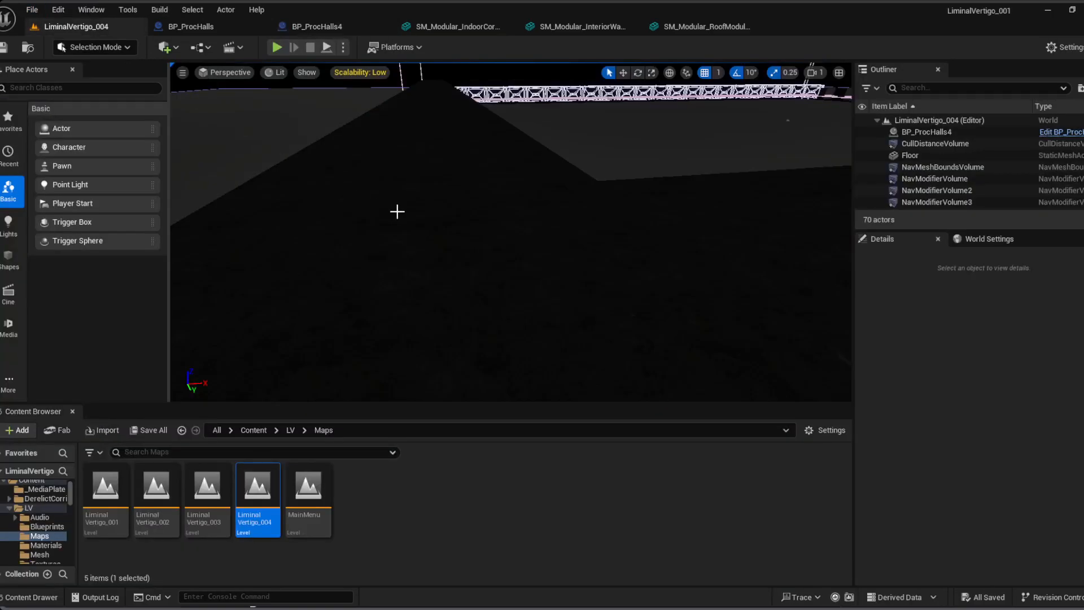
right_drag(511, 237, 565, 195)
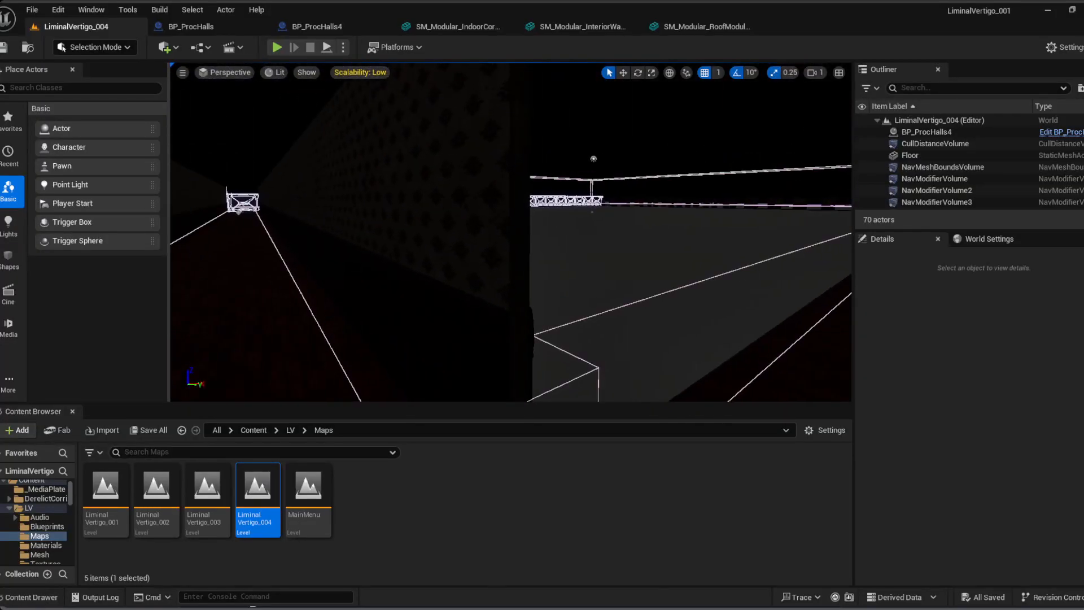
Step: Play-test LiminalVertigo_004 with the flashlight on, walking the hallways to examine the walls, corners, floor and ceiling
click(278, 47)
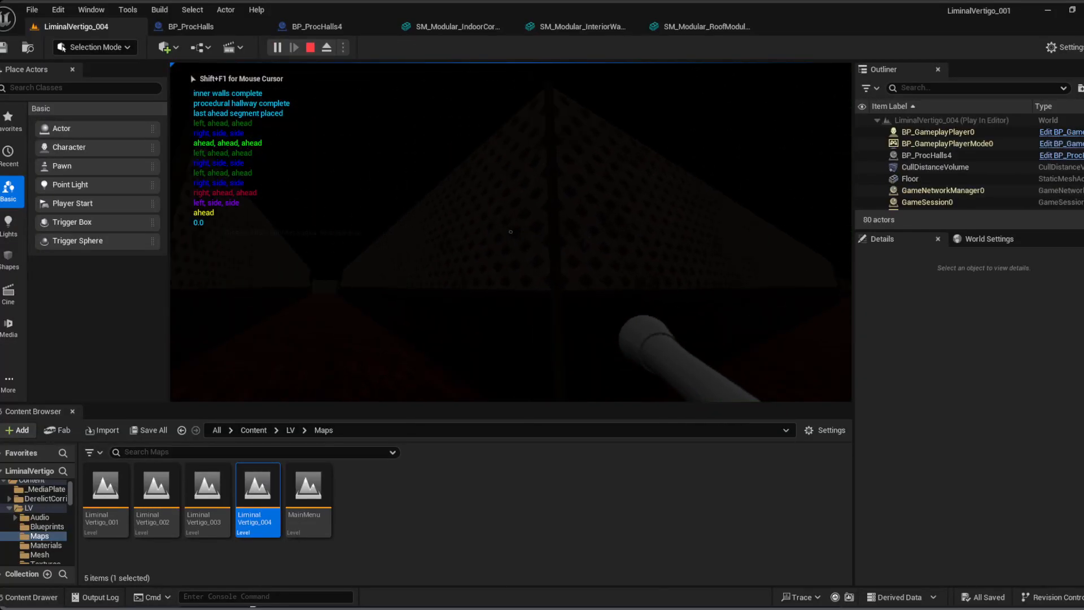
key(f)
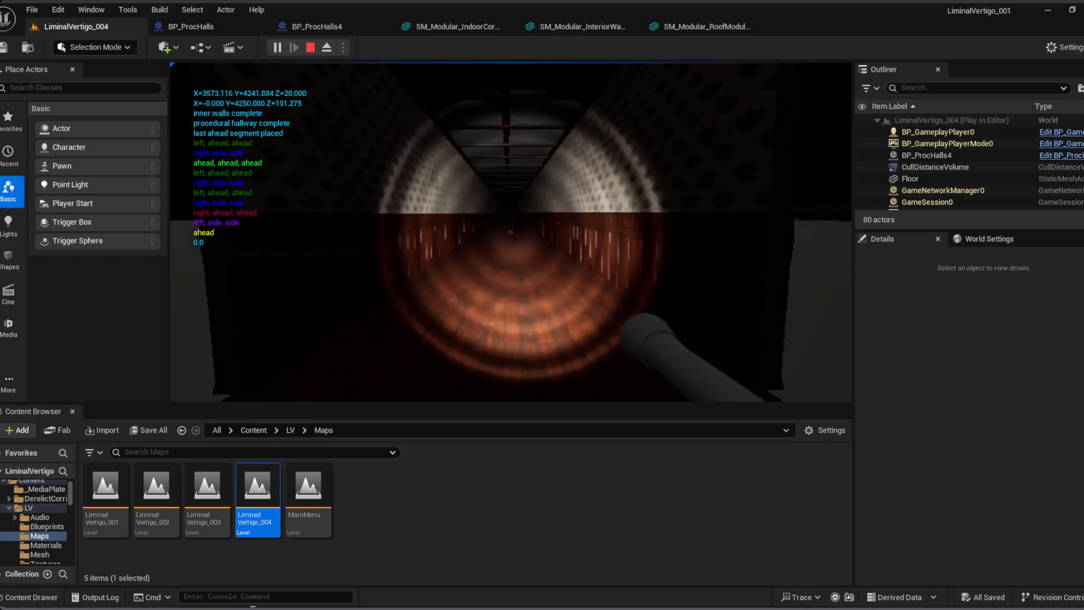
key(w)
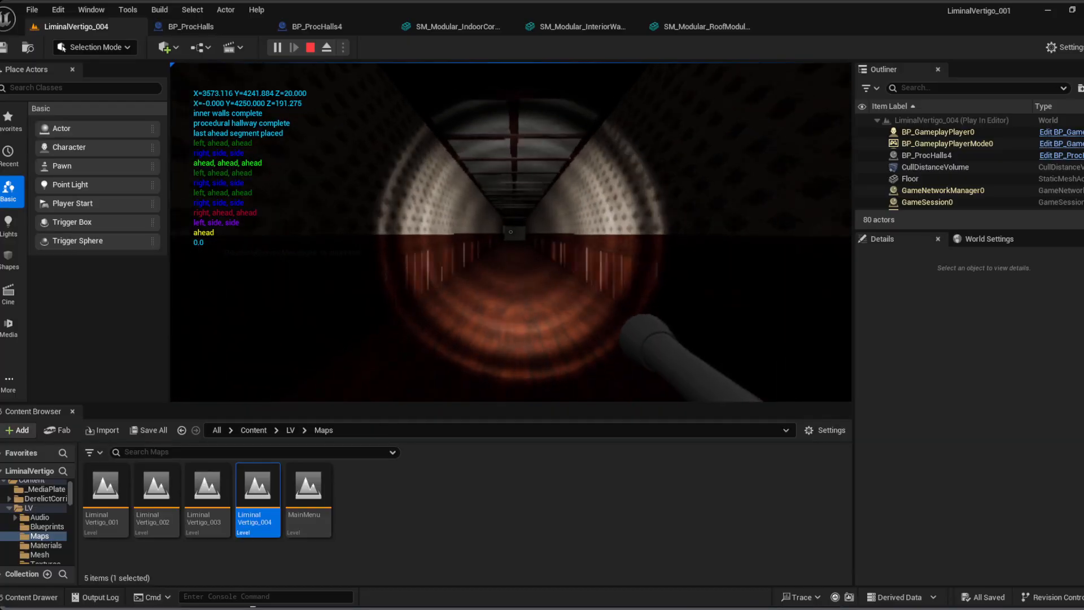
key(w)
key(w)
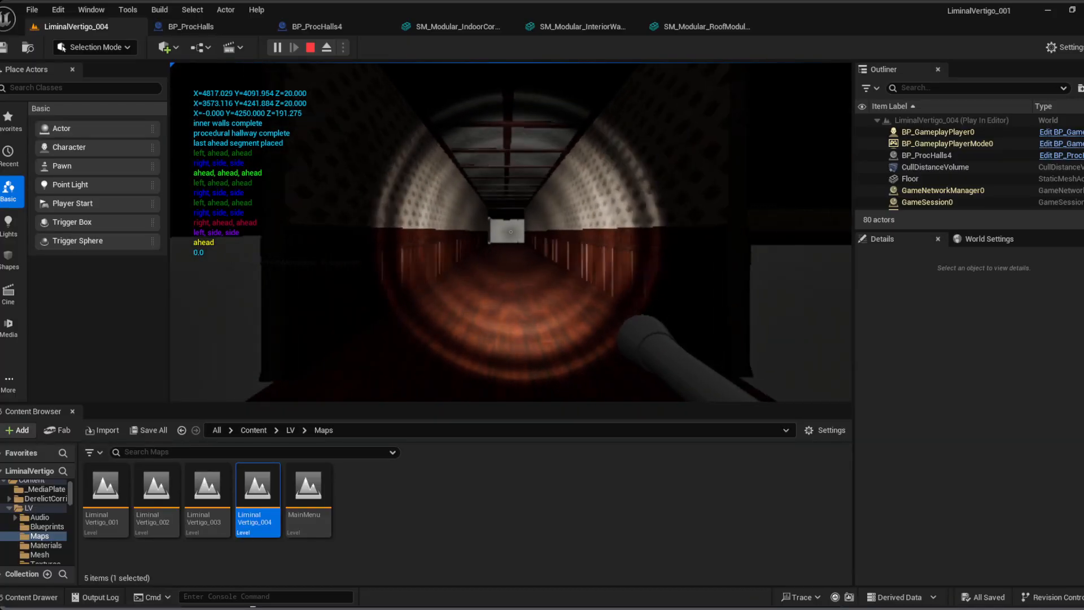
key(w)
key(w)
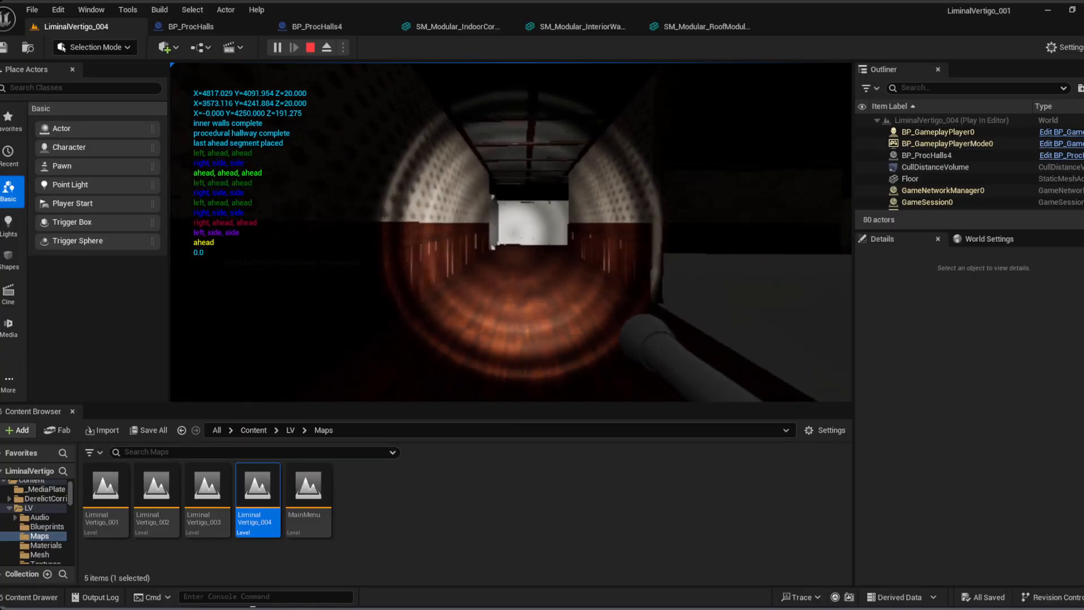
key(w)
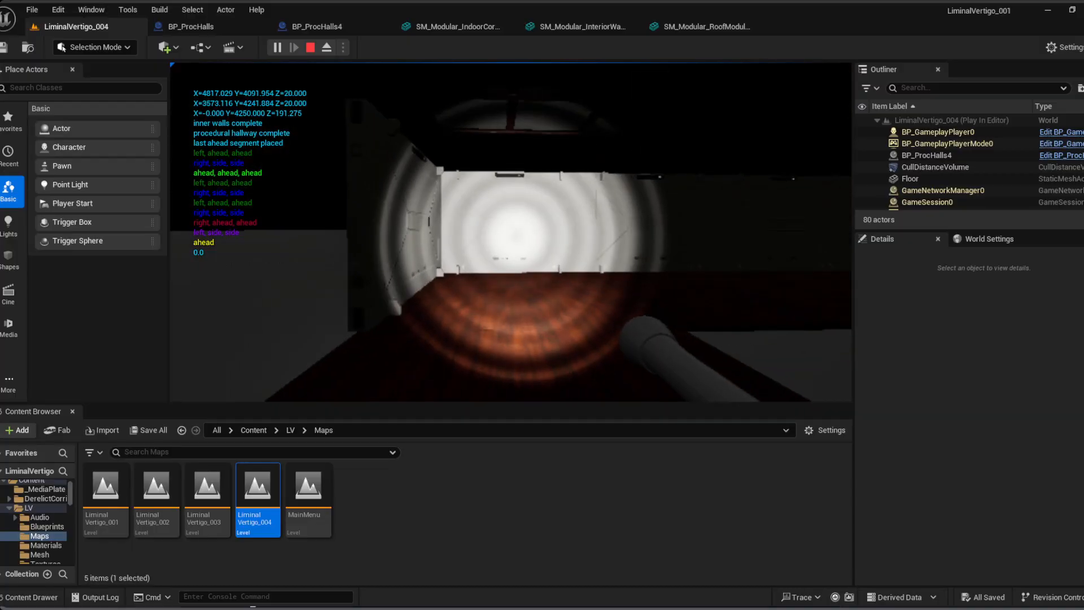
key(w)
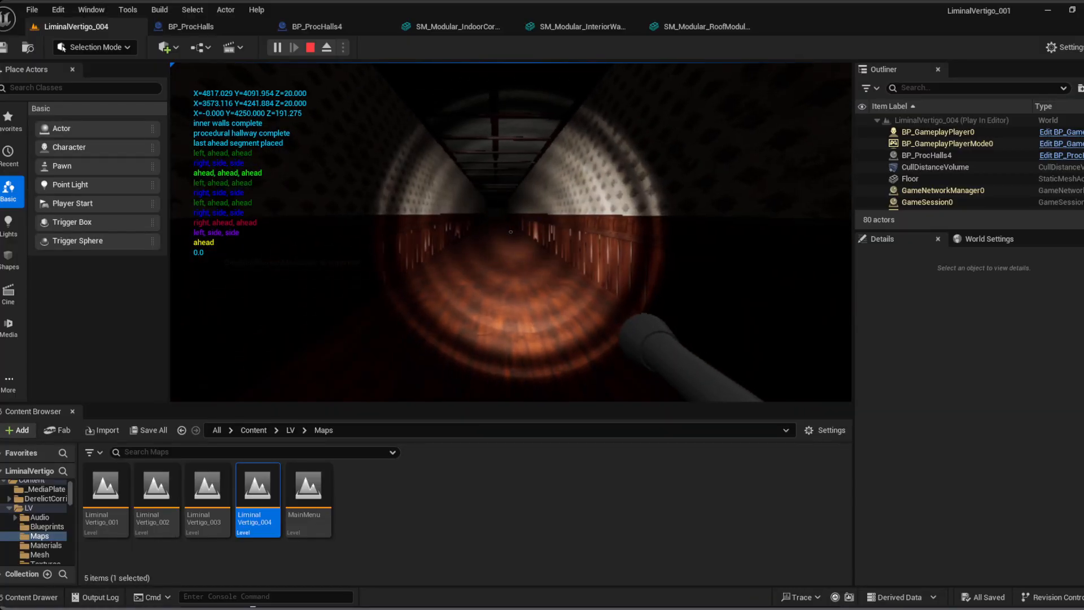
key(w)
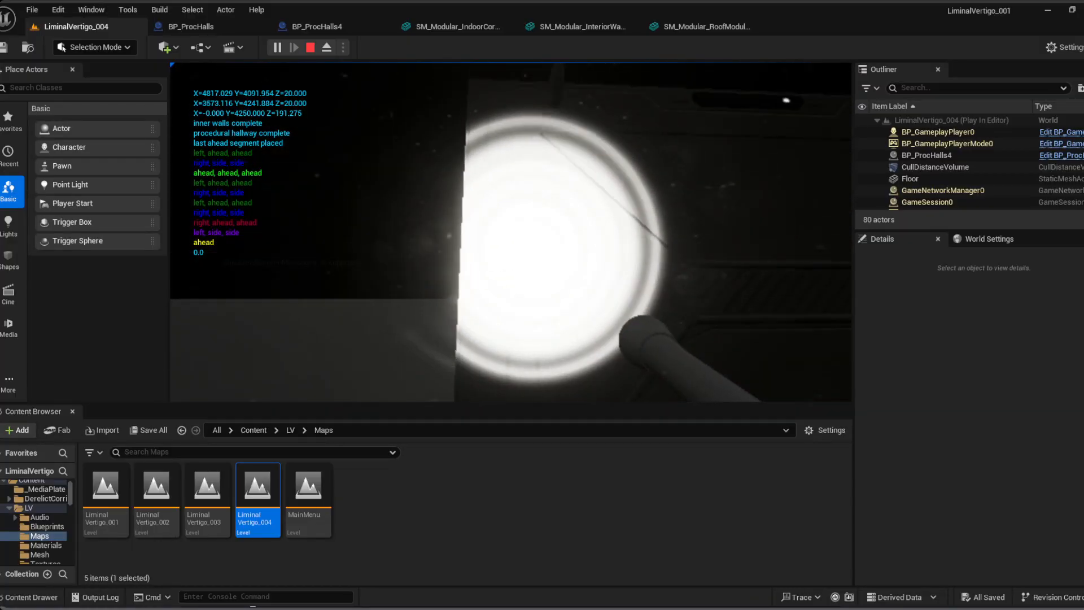
key(w)
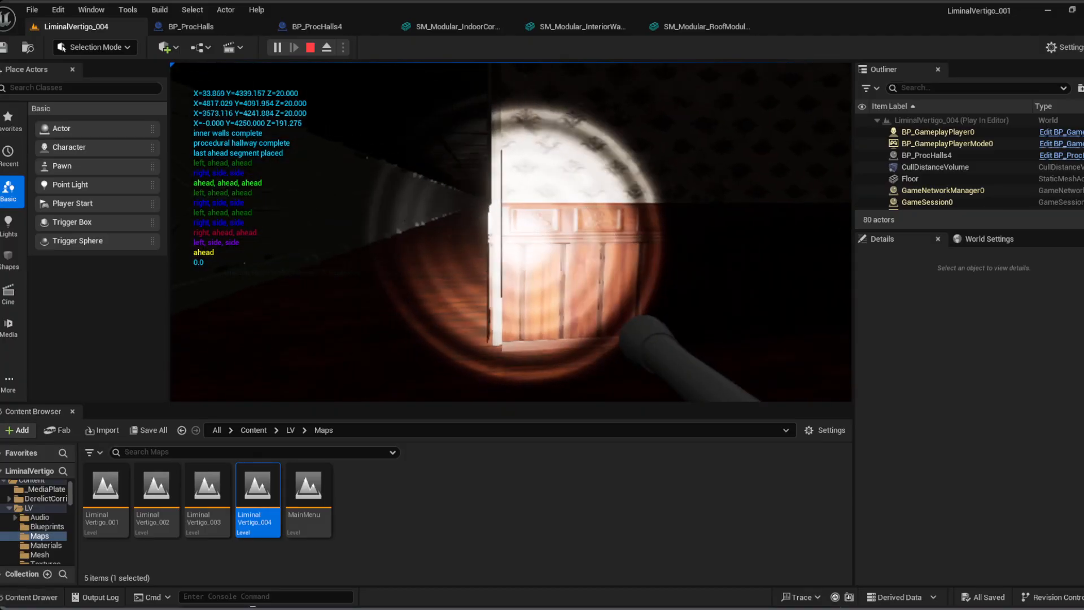
key(w)
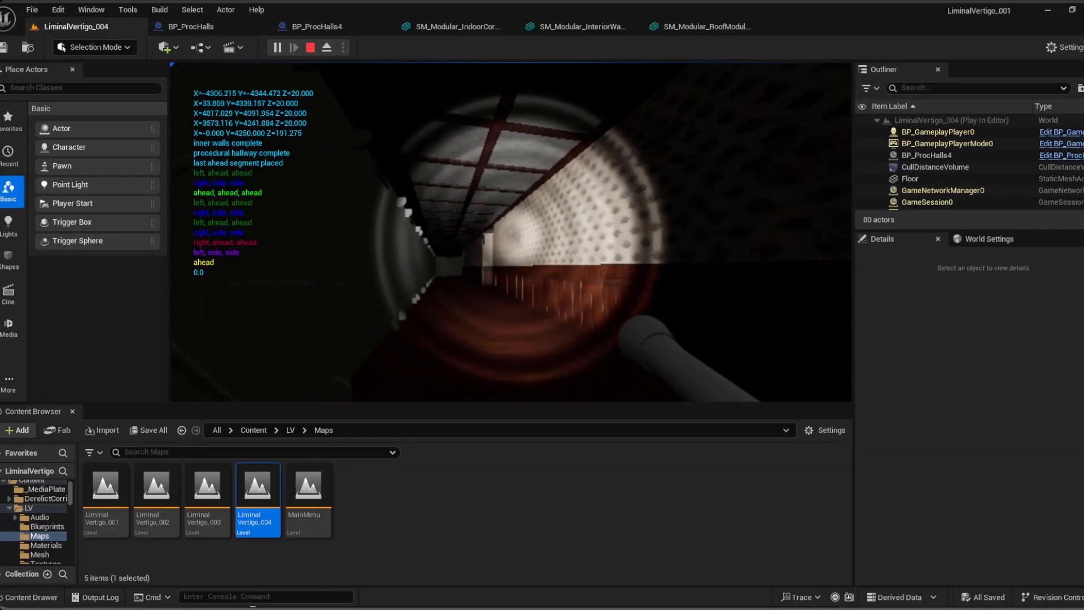
key(w)
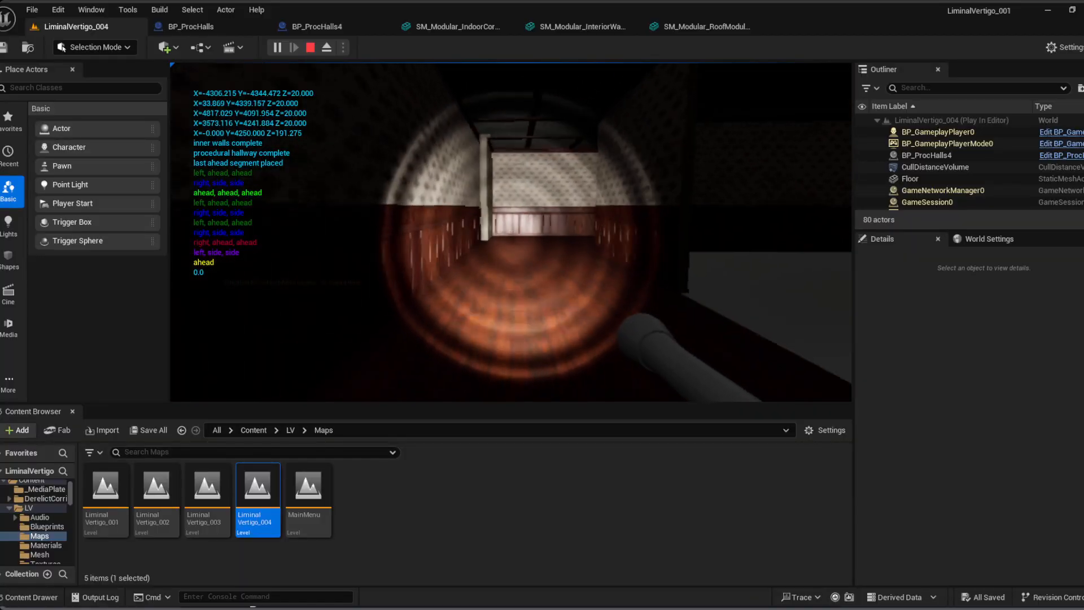
key(w)
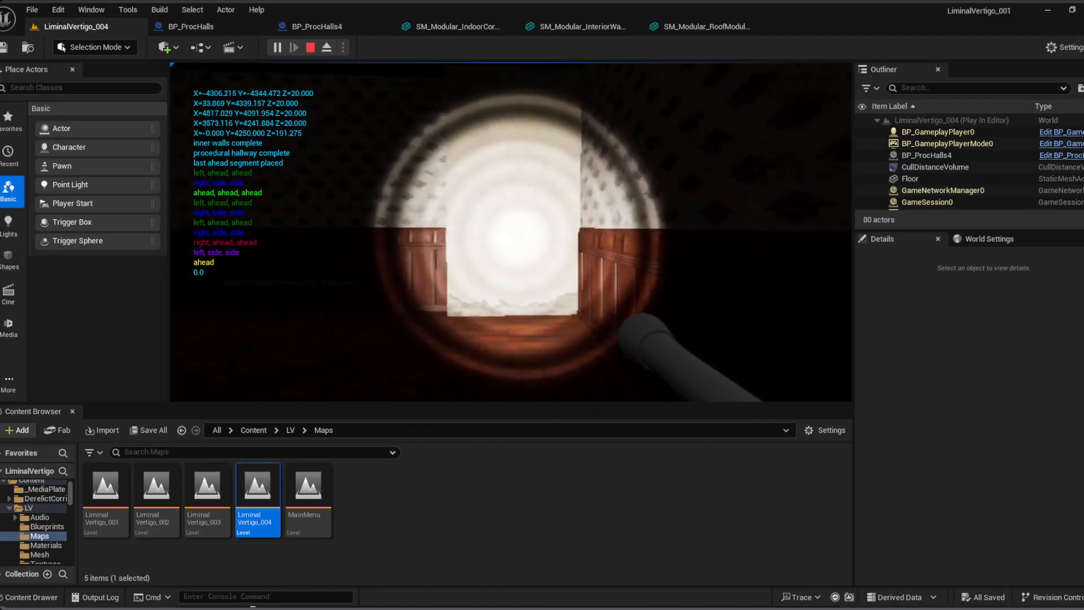
key(w)
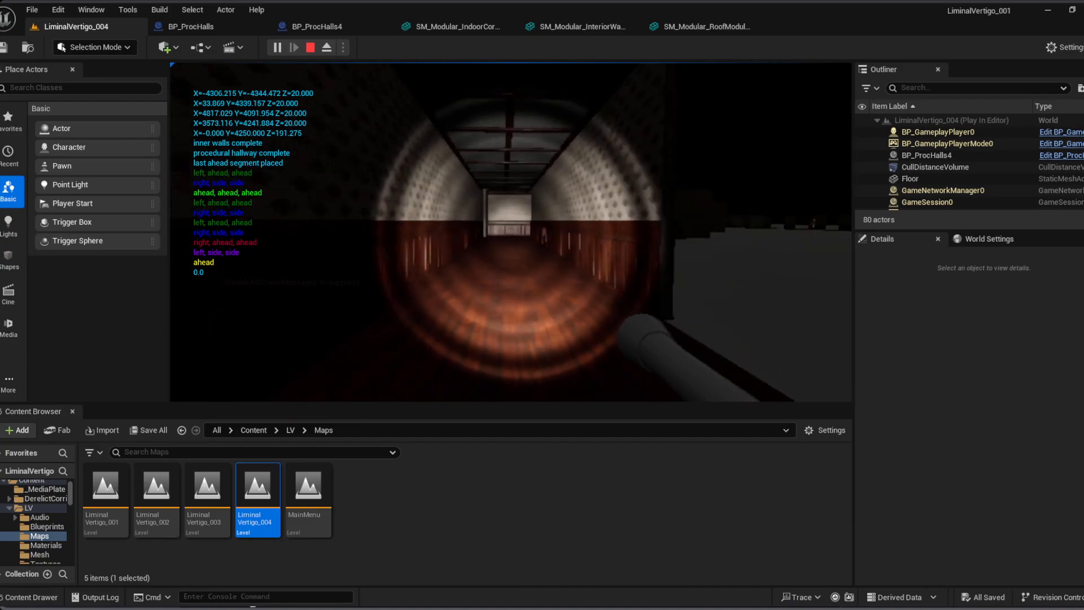
key(w)
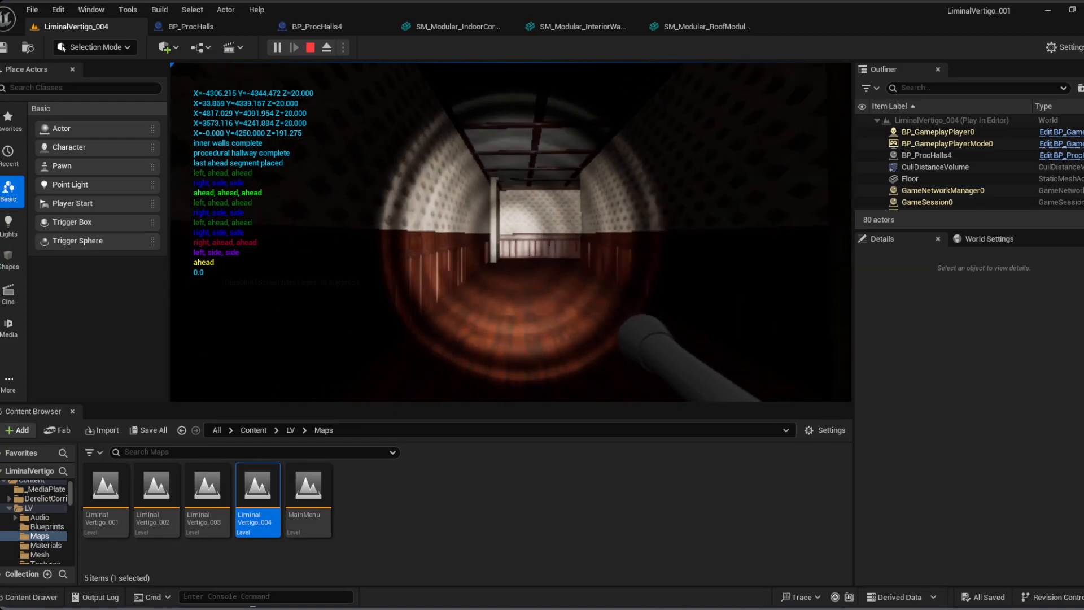
key(w)
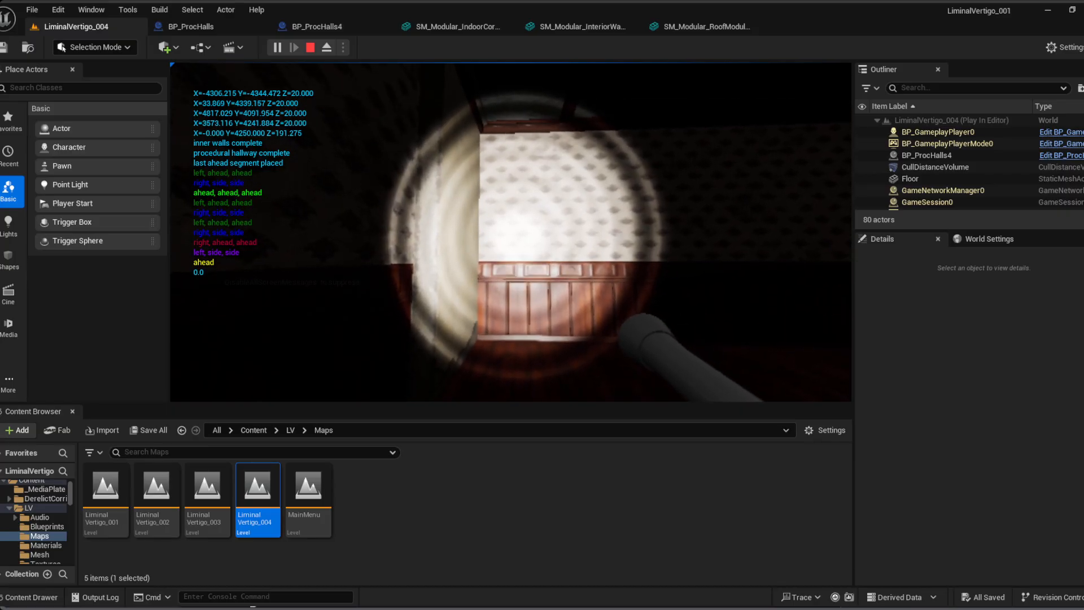
key(w)
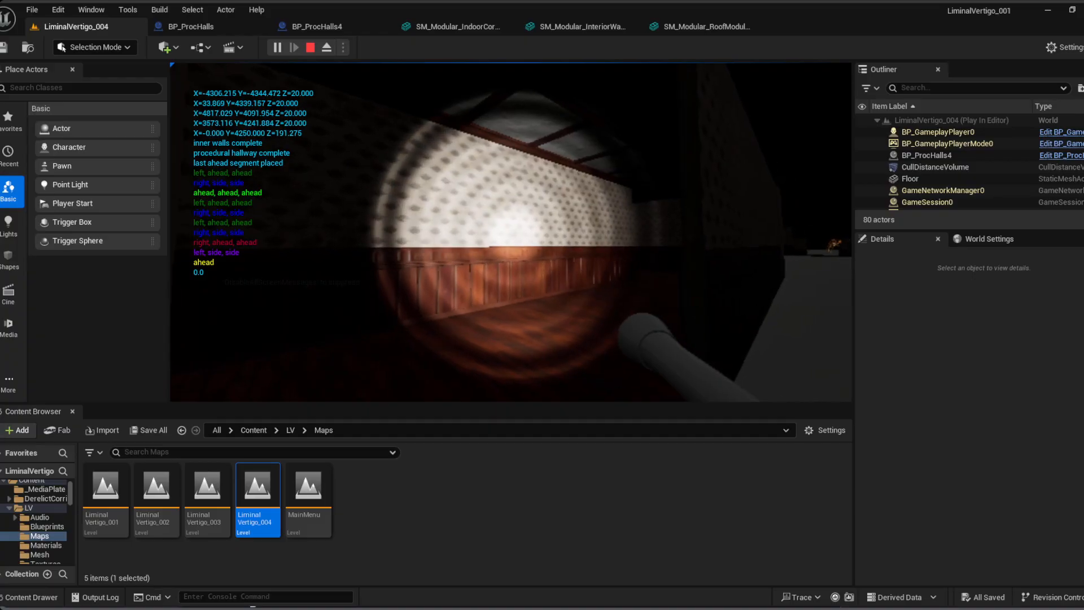
key(w)
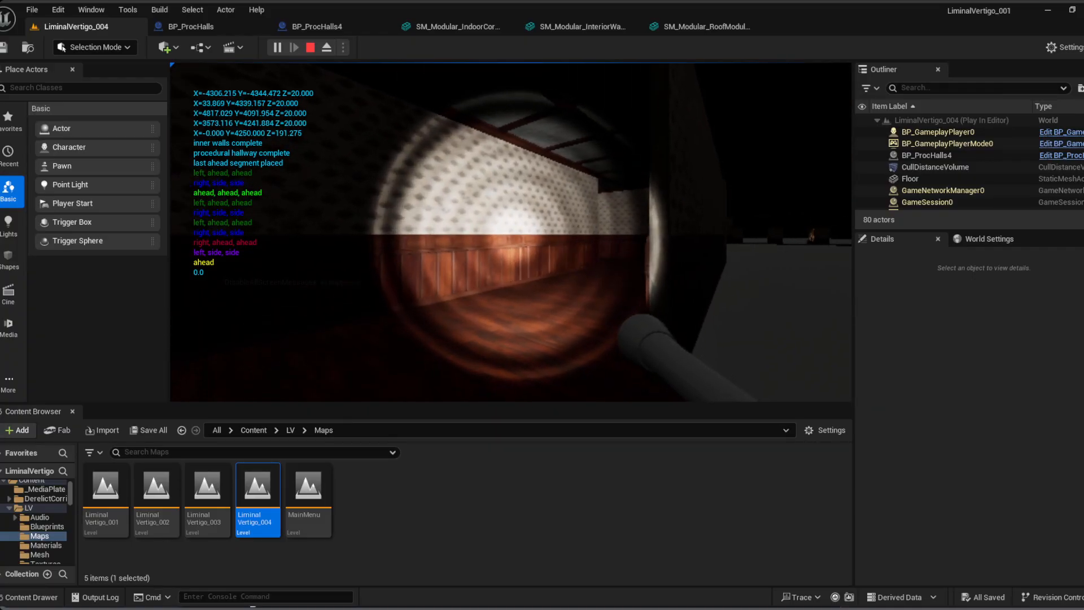
key(w)
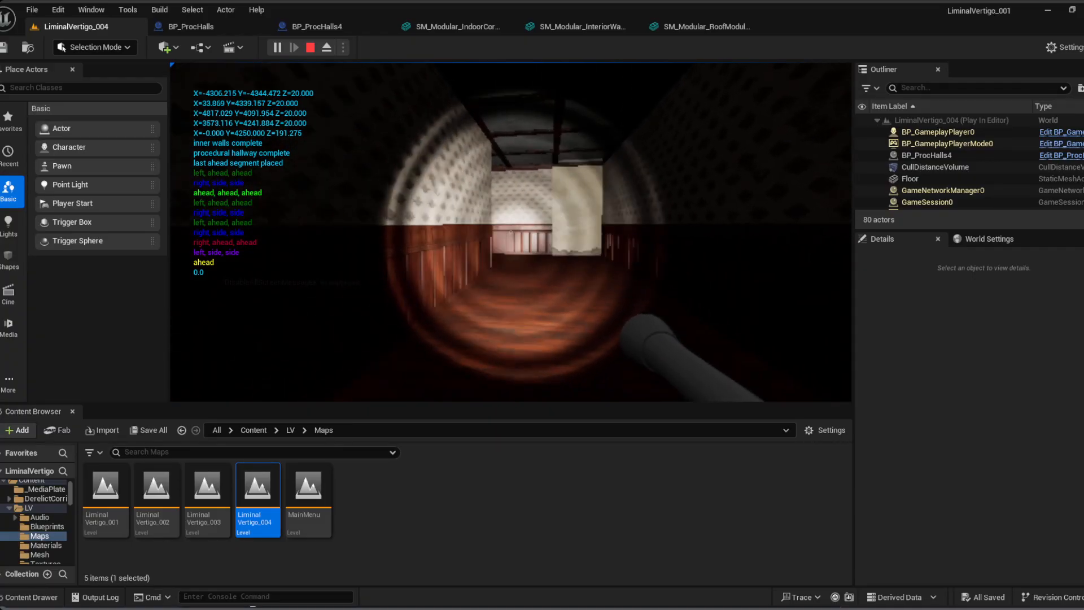
key(w)
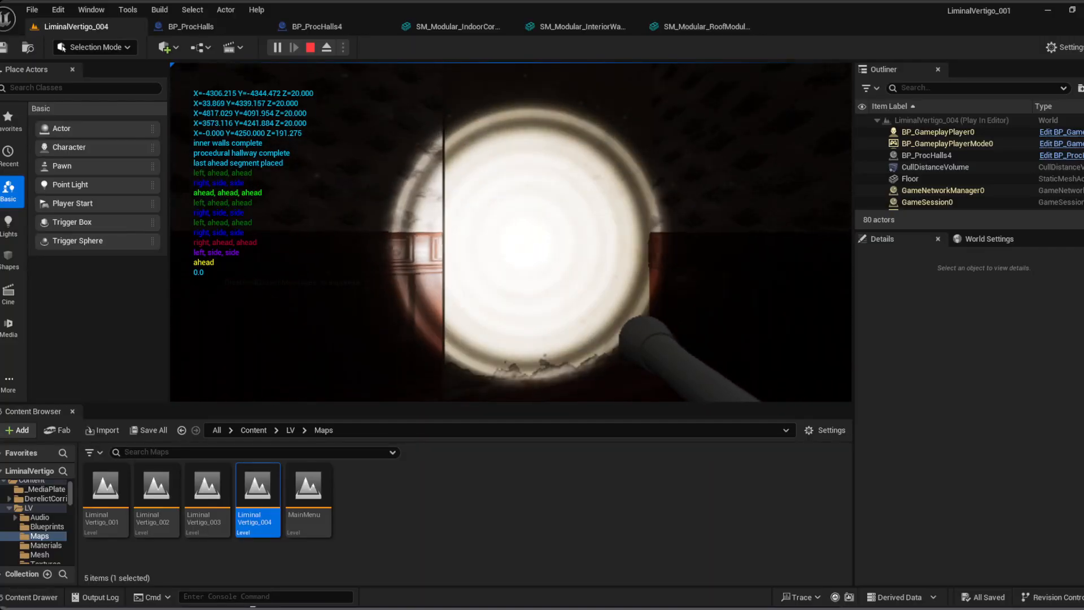
key(w)
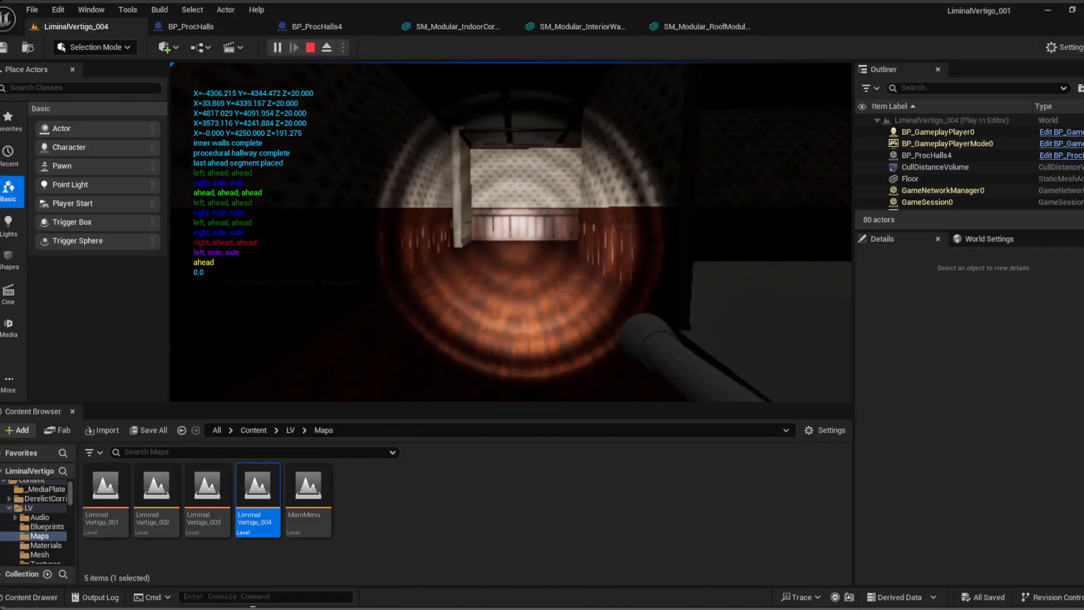
key(w)
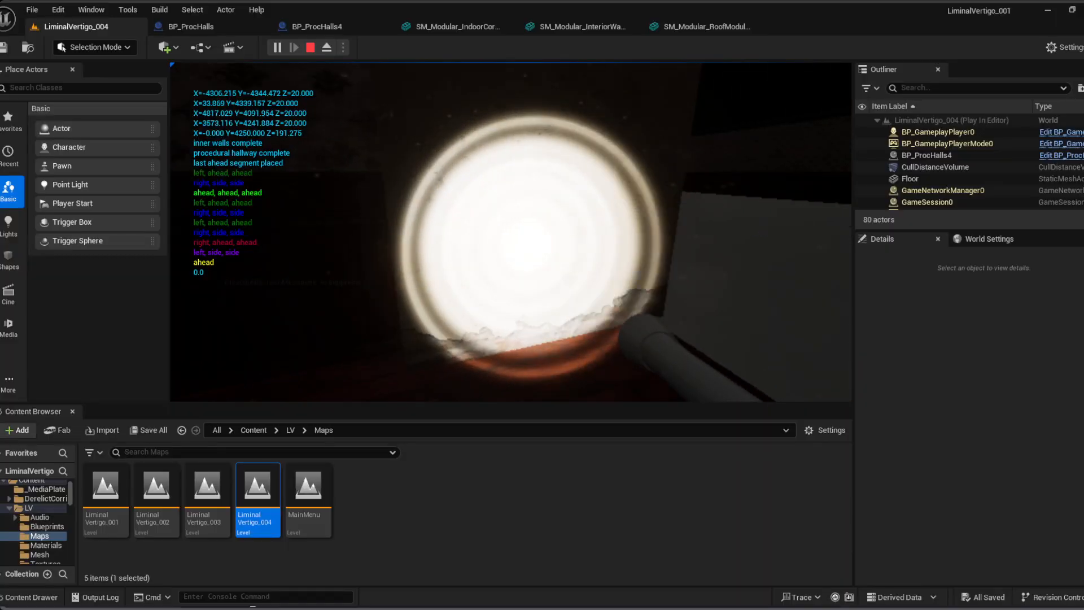
key(w)
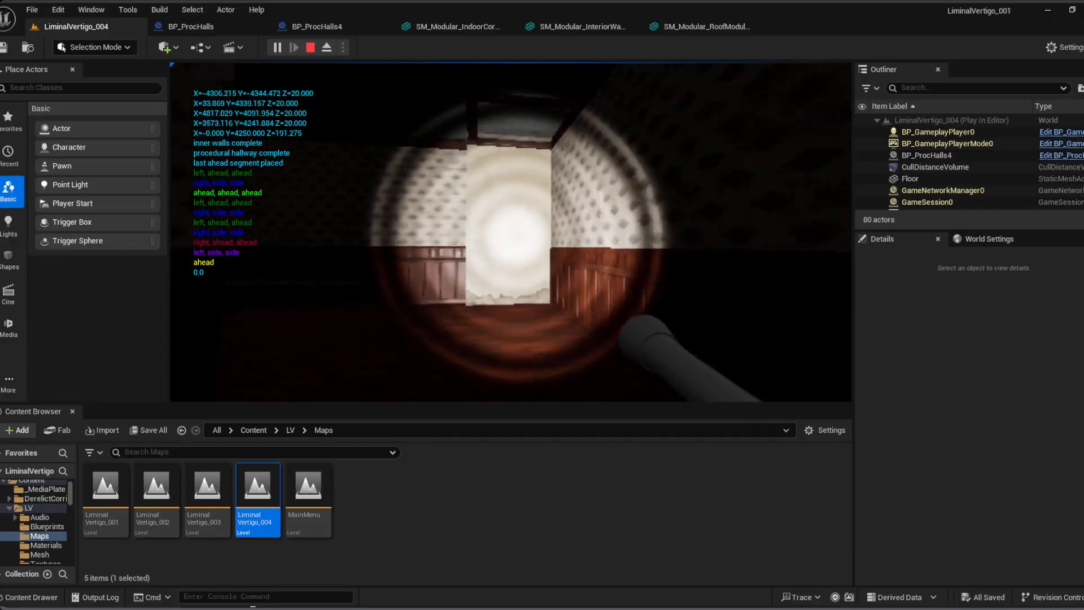
key(w)
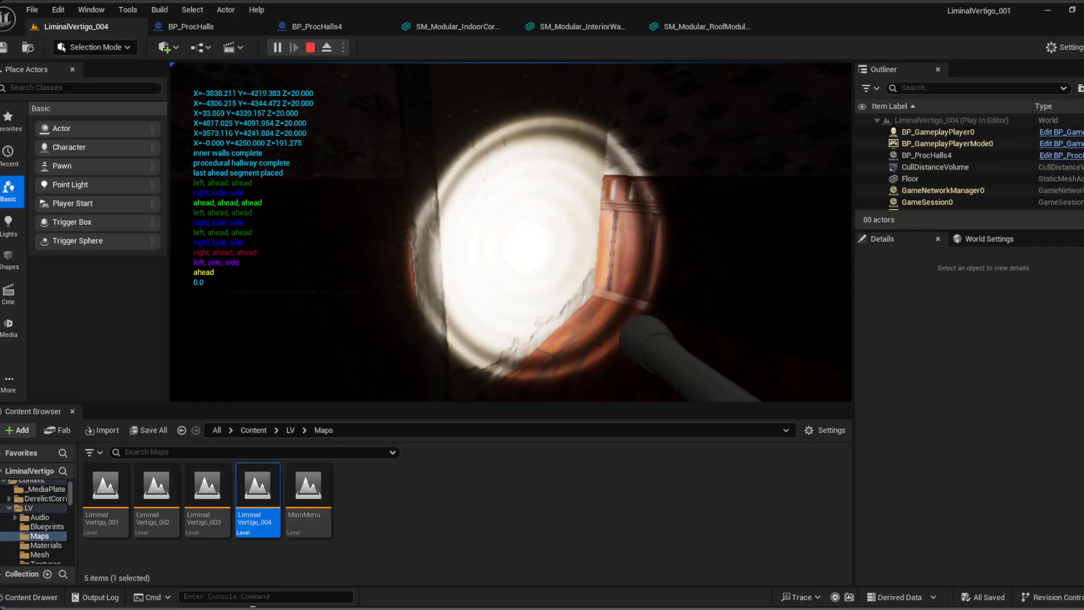
key(w)
key(w)
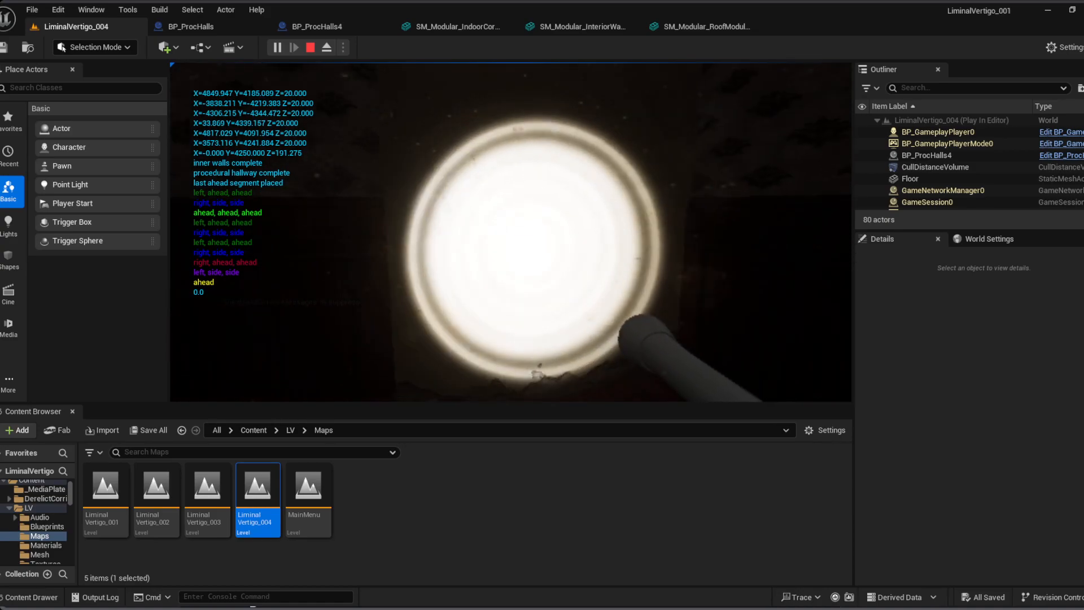
key(w)
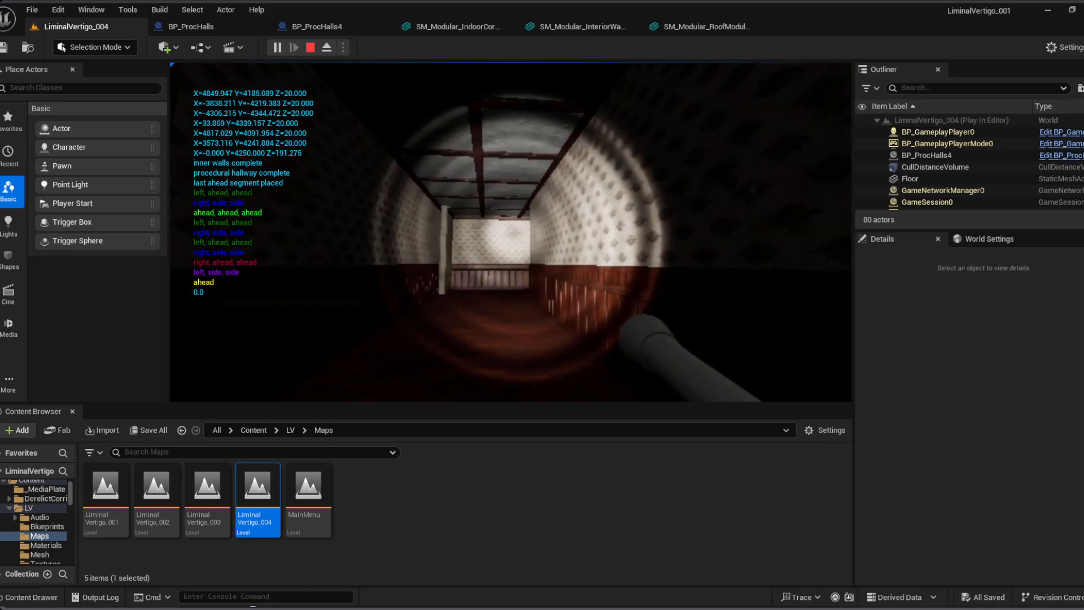
Step: Continue the flashlight play-test along the hallways to examine the wall junctions and corner pieces, and end the play session
key(w)
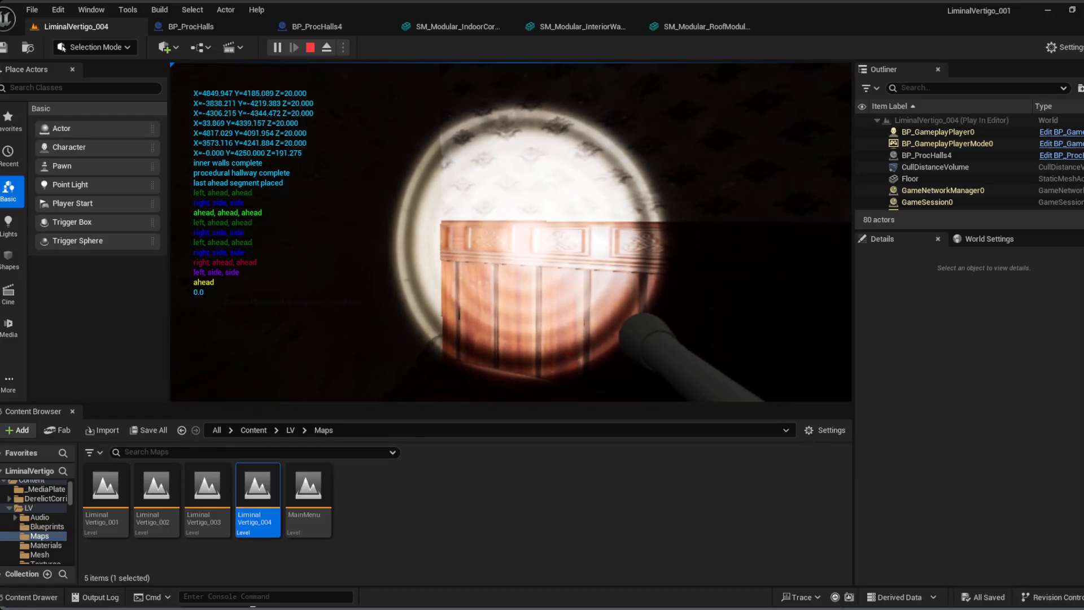
key(w)
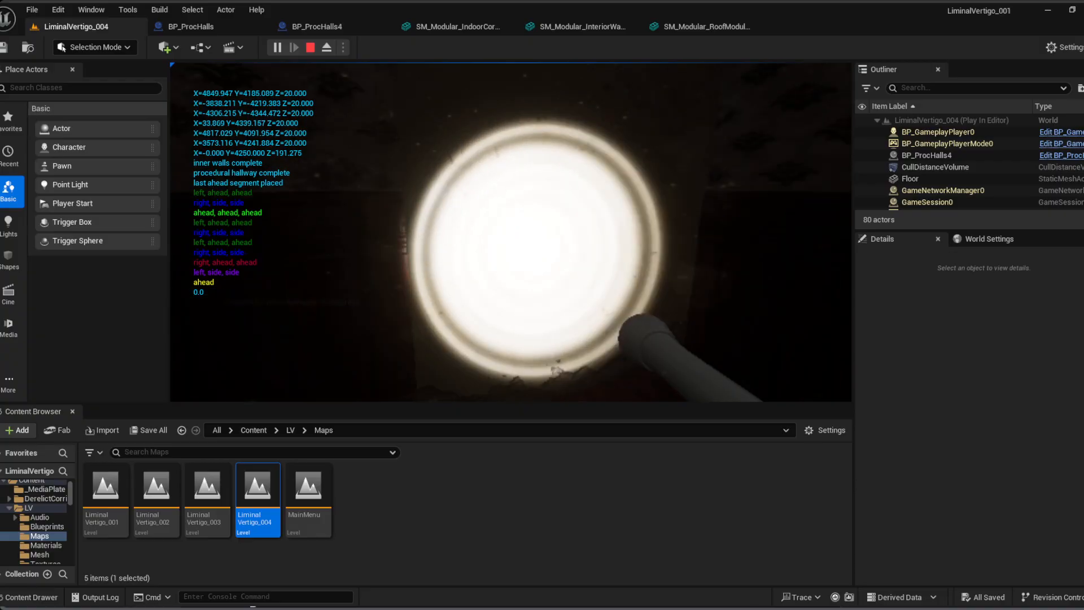
key(w)
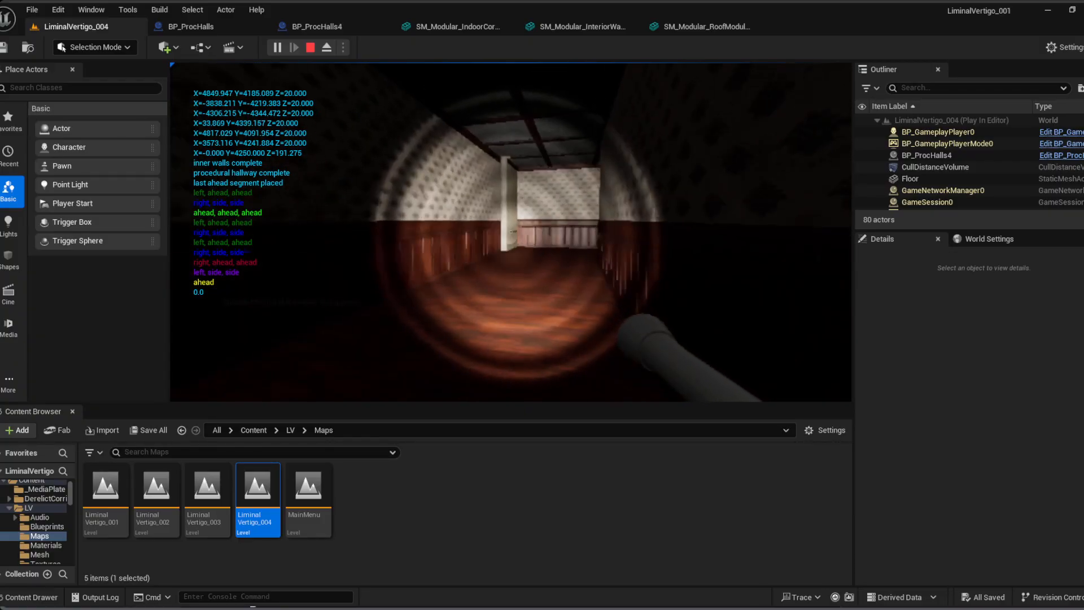
key(w)
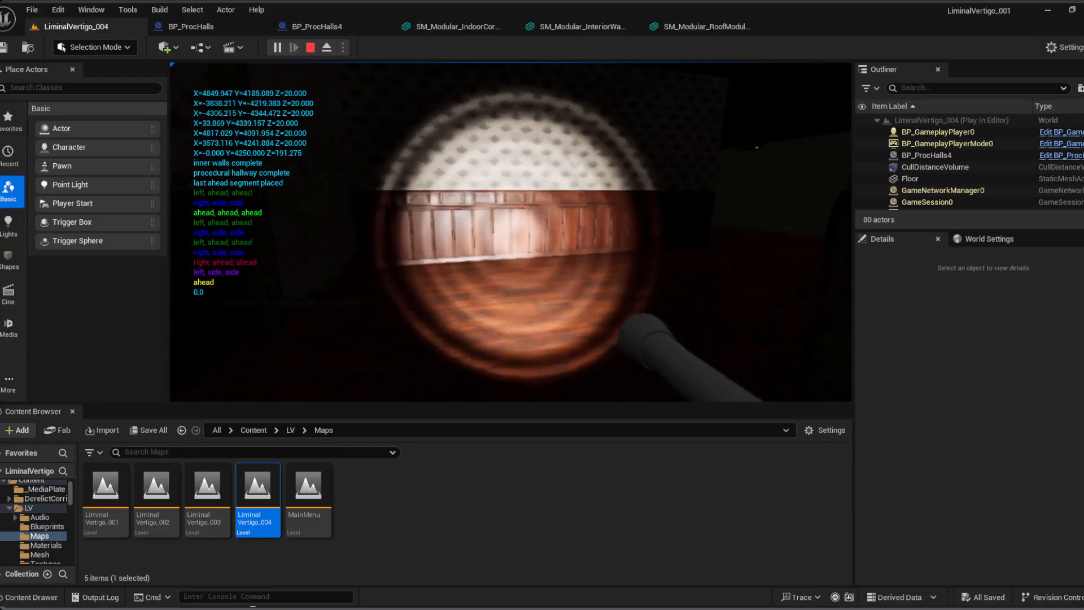
key(w)
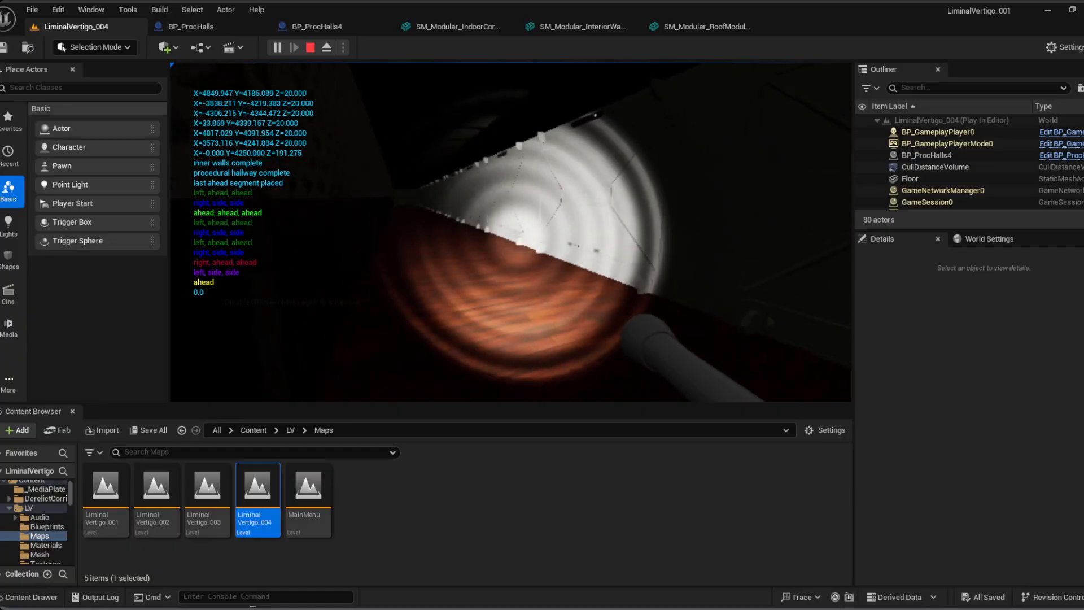
key(w)
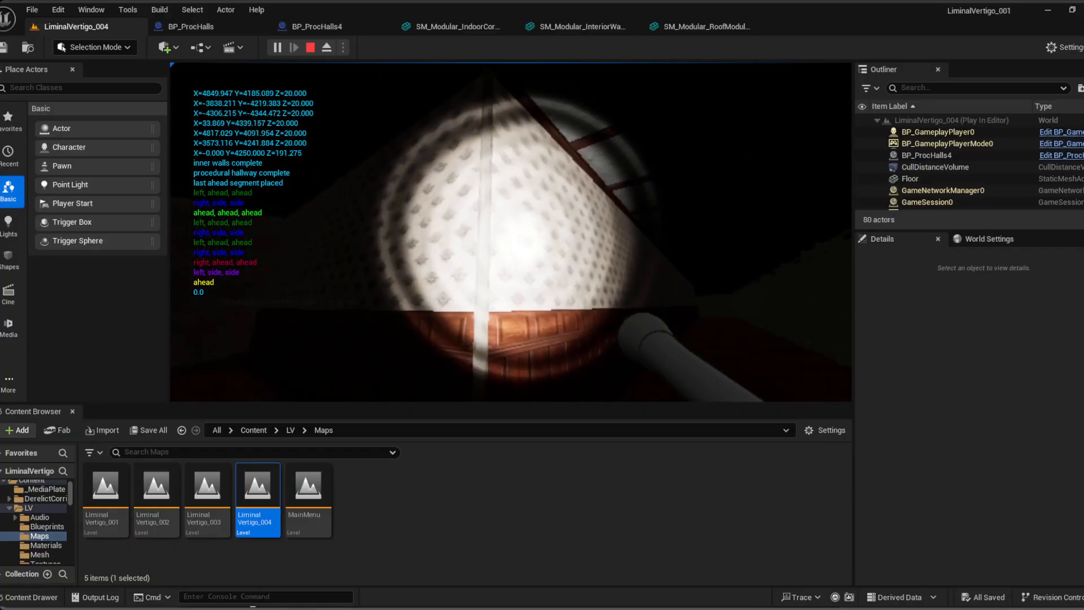
key(w)
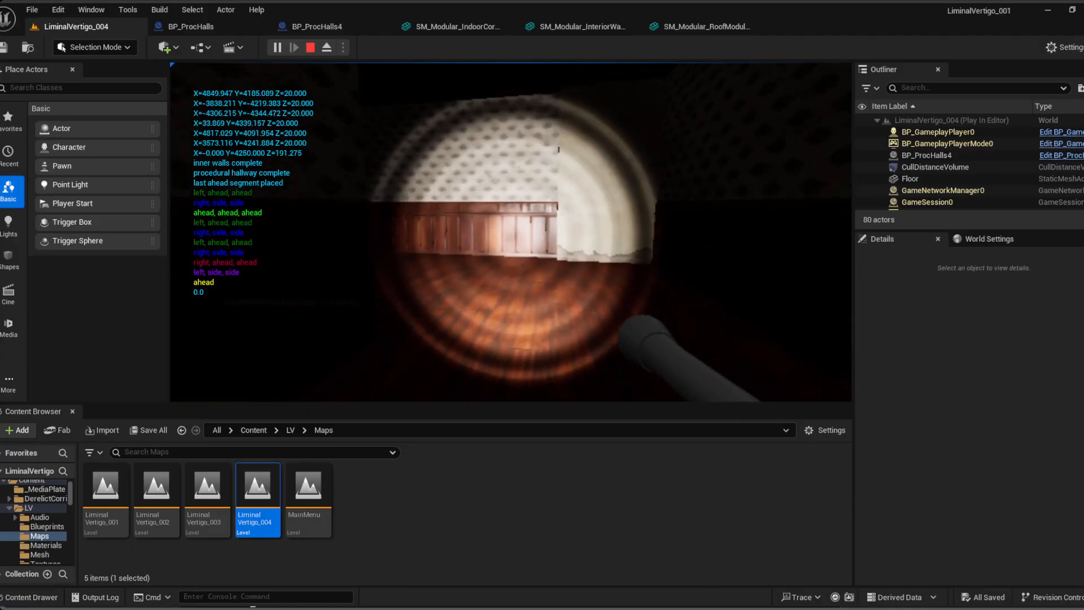
key(w)
key(Escape)
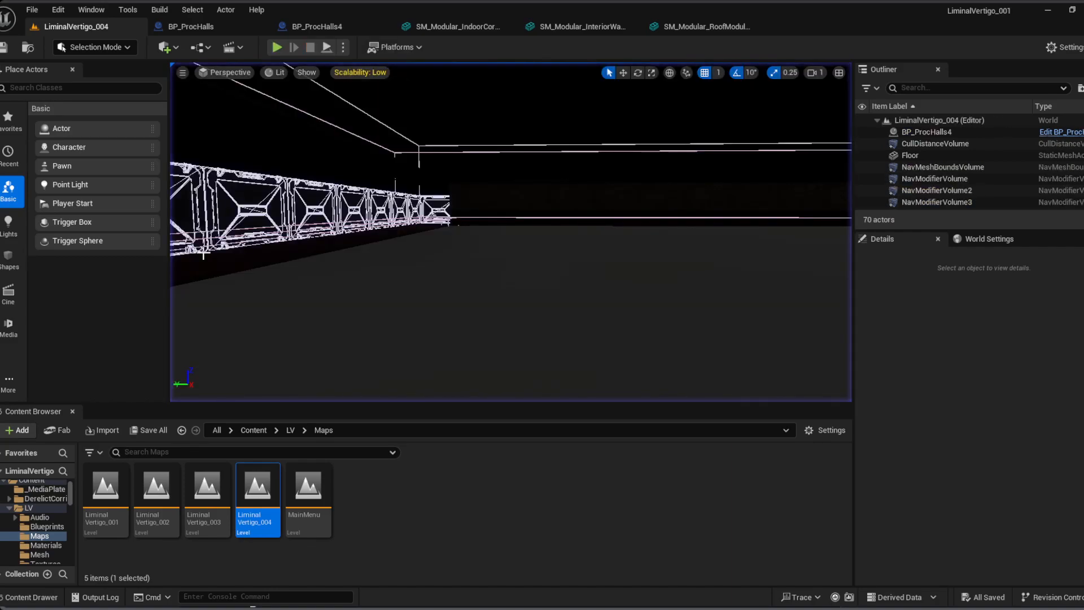
Step: Examine the hallway walls, floor edges and ceiling alignment in the BP_ProcHalls4 viewport
click(301, 26)
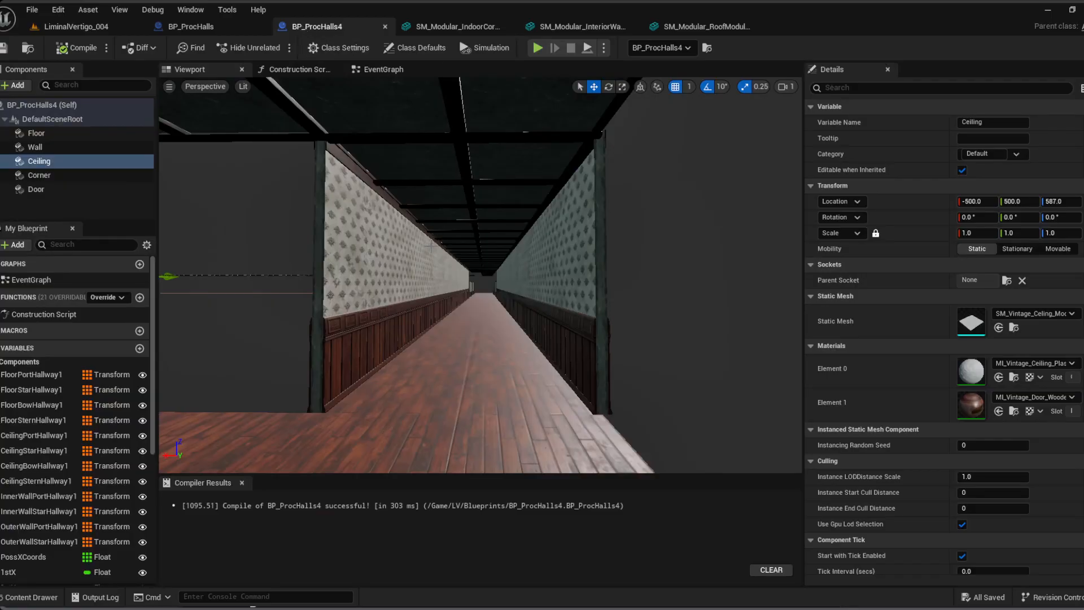
right_drag(539, 283, 474, 288)
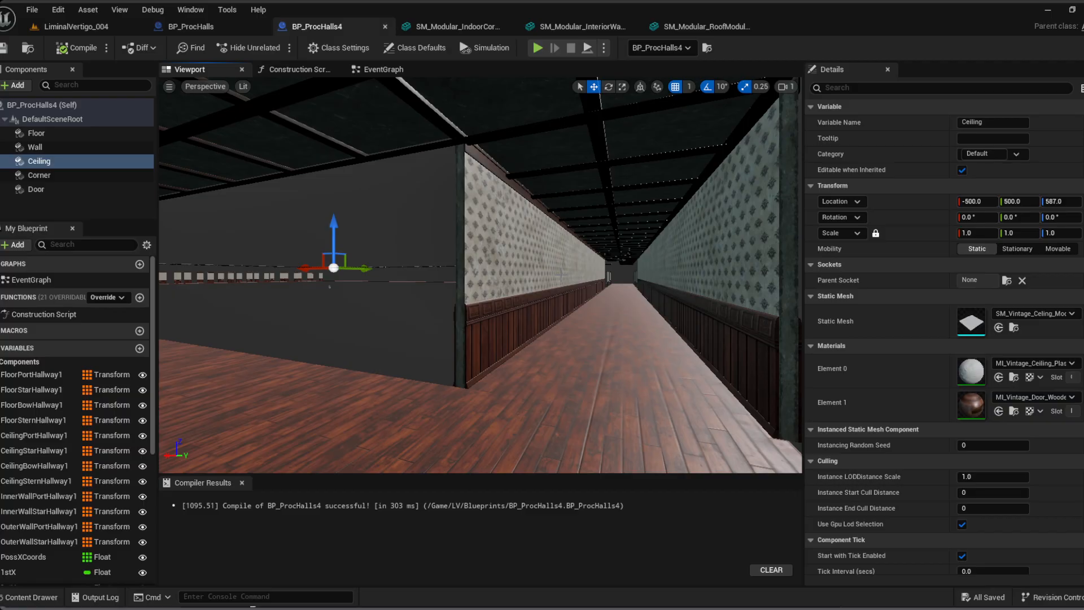
key(w)
right_drag(493, 220, 475, 198)
key(a)
key(d)
key(w)
key(d)
right_drag(378, 153, 429, 178)
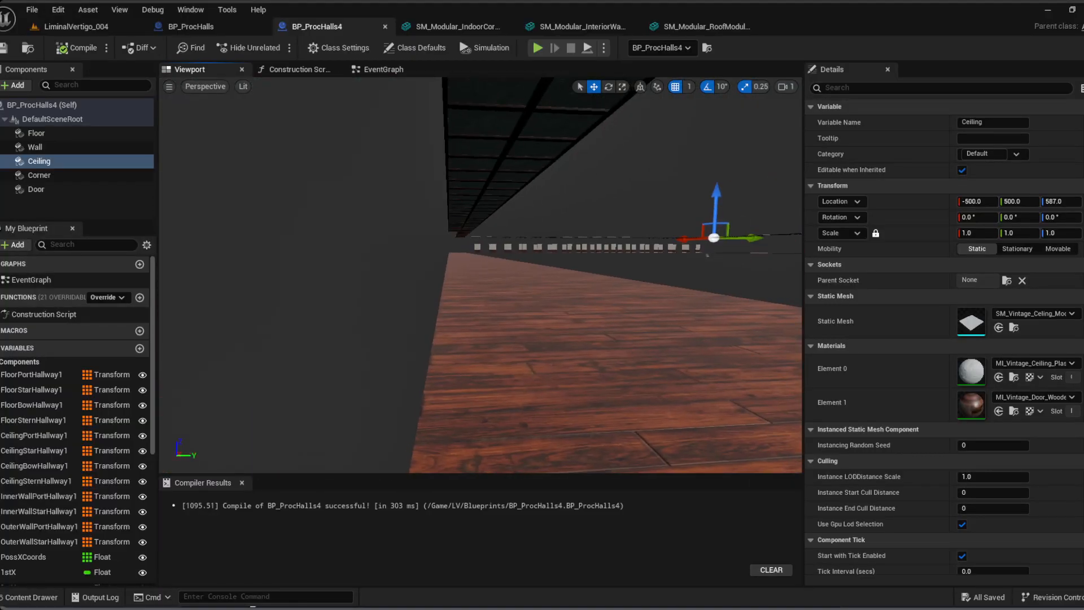
right_drag(480, 275, 649, 271)
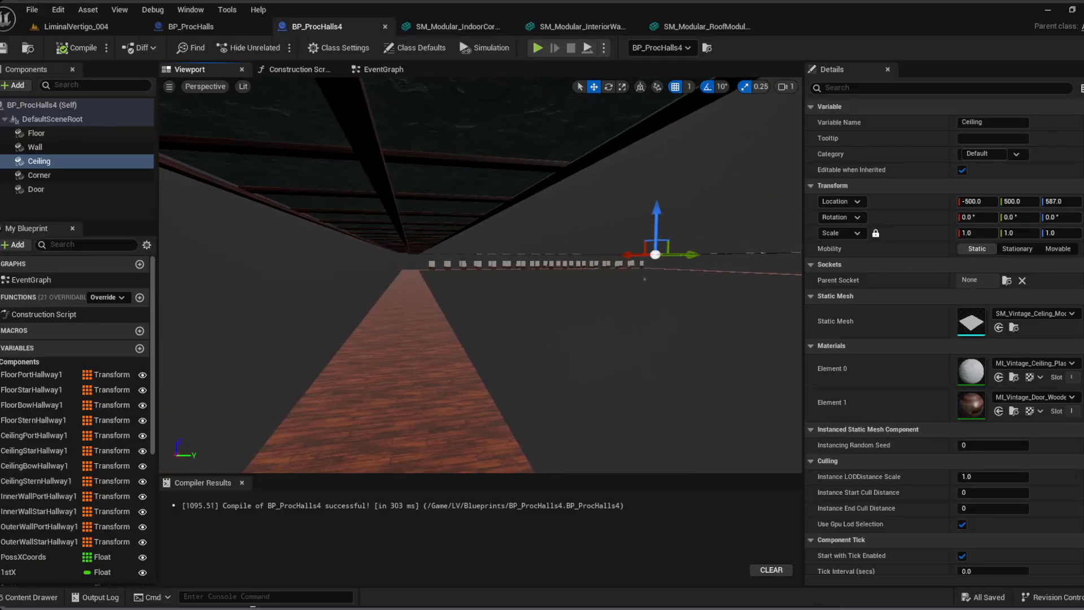
Step: Open the Wall component's static mesh from BP_ProcHalls4, set its Build Scale Z to 1.0 and apply the changes
click(35, 146)
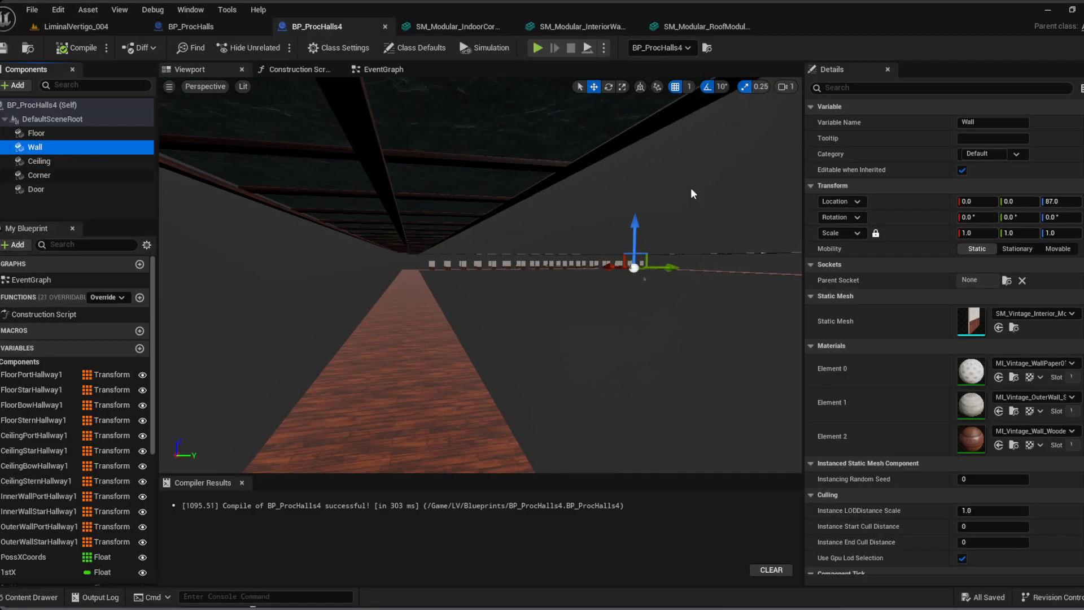
click(973, 328)
double_click(972, 327)
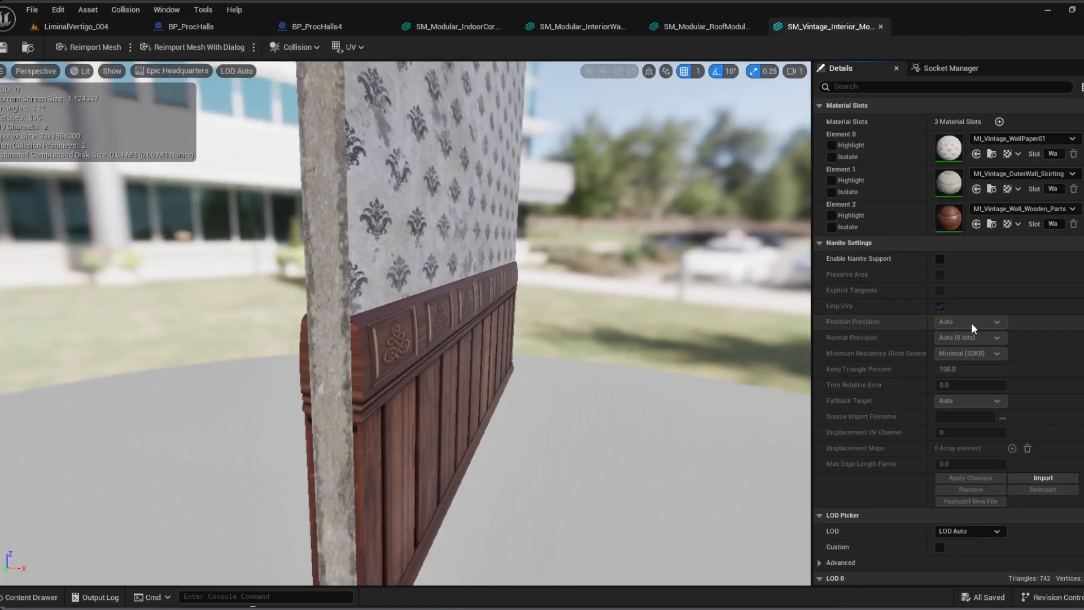
scroll(972, 323, down, 8)
scroll(981, 327, down, 10)
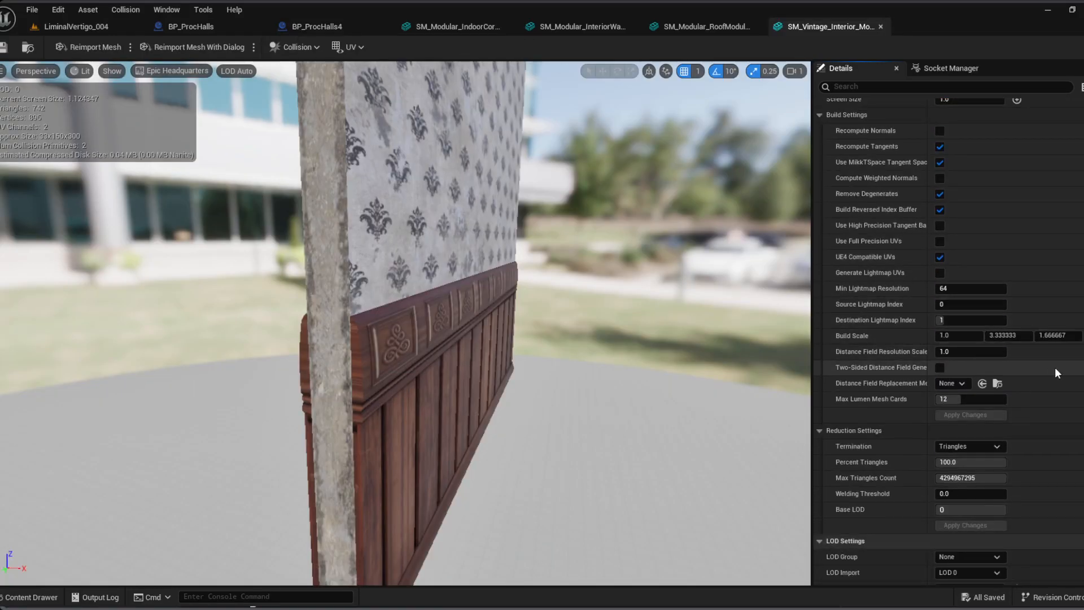
click(1060, 337)
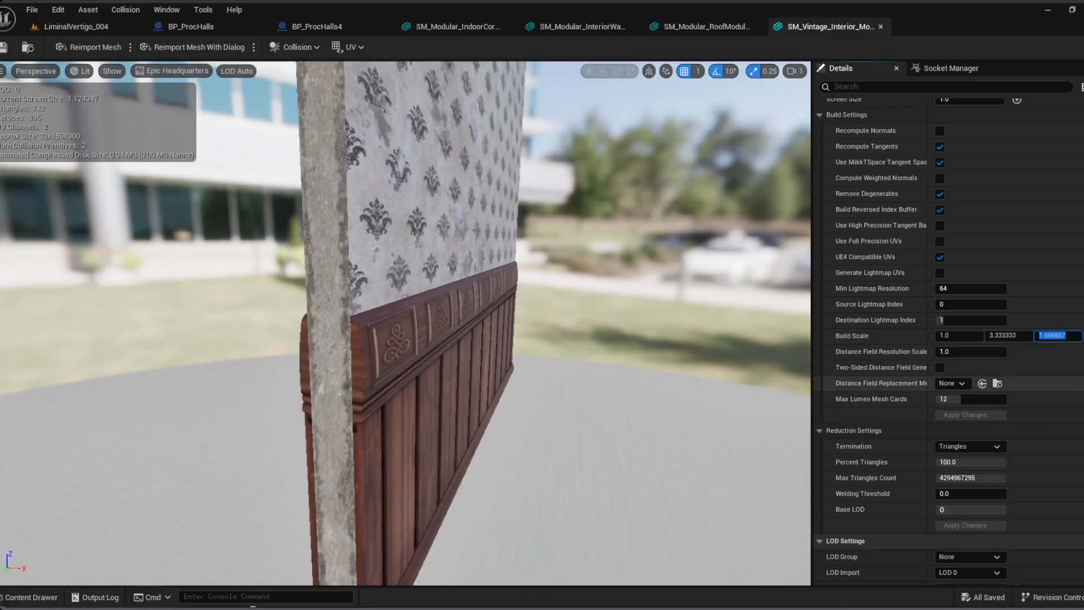
text(1)
key(Return)
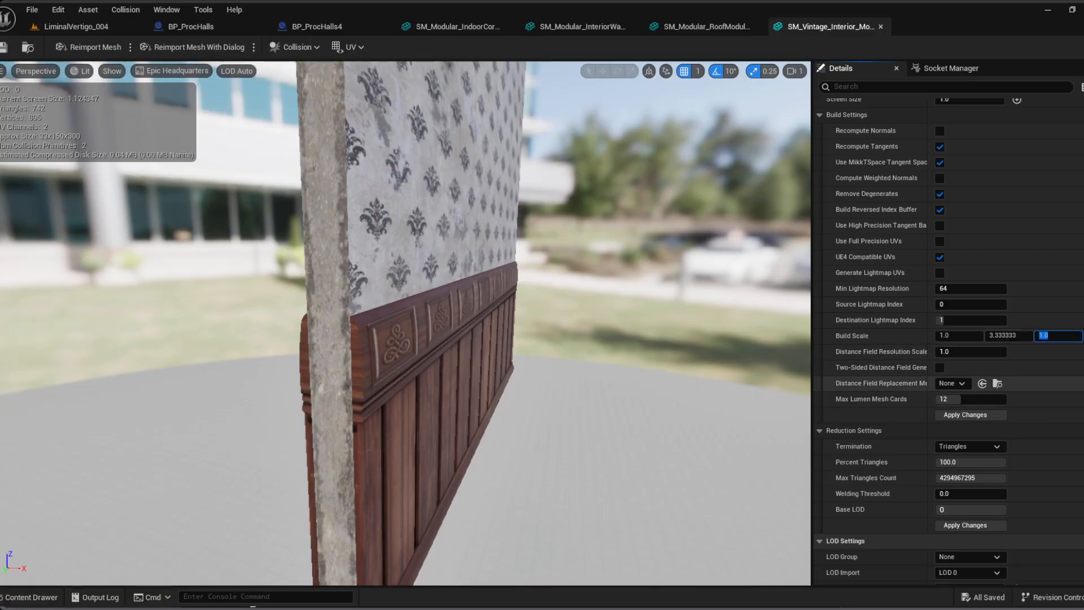
click(994, 414)
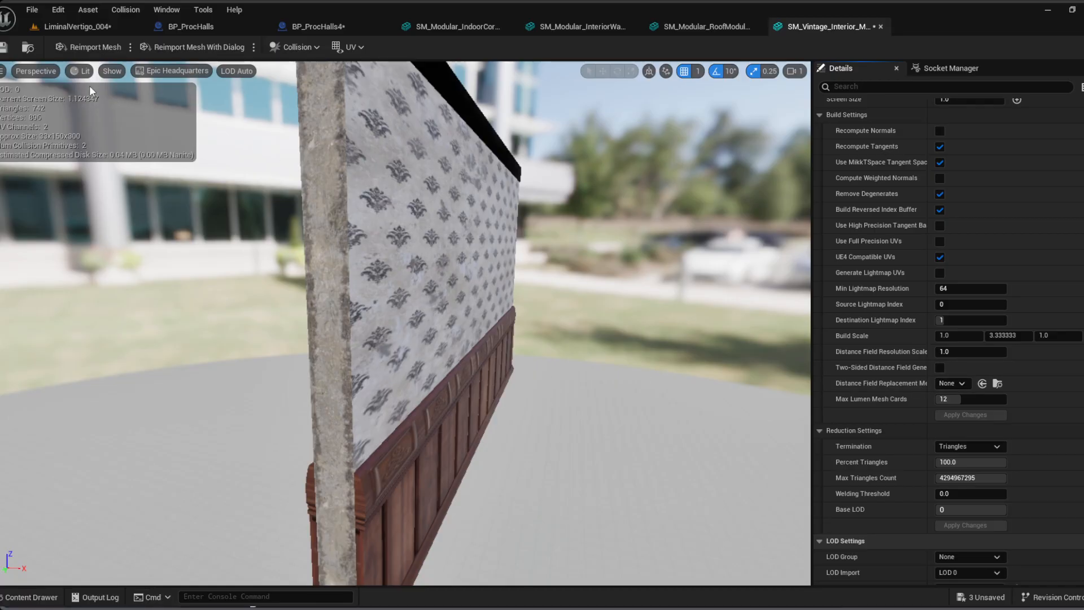
Step: Return to the LiminalVertigo_004 level and save all modified assets
click(56, 26)
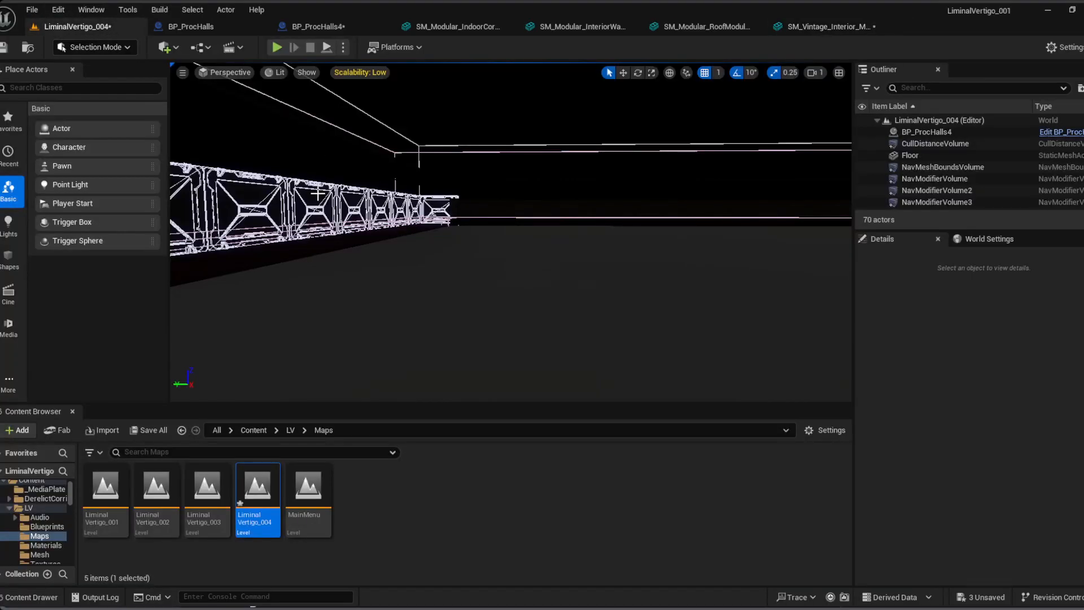
click(29, 14)
click(82, 186)
Step: Switch the LiminalVertigo_004 level viewport to Unlit shading to view the hallways
right_drag(458, 195, 231, 187)
right_drag(611, 246, 695, 381)
key(w)
key(w)
key(w)
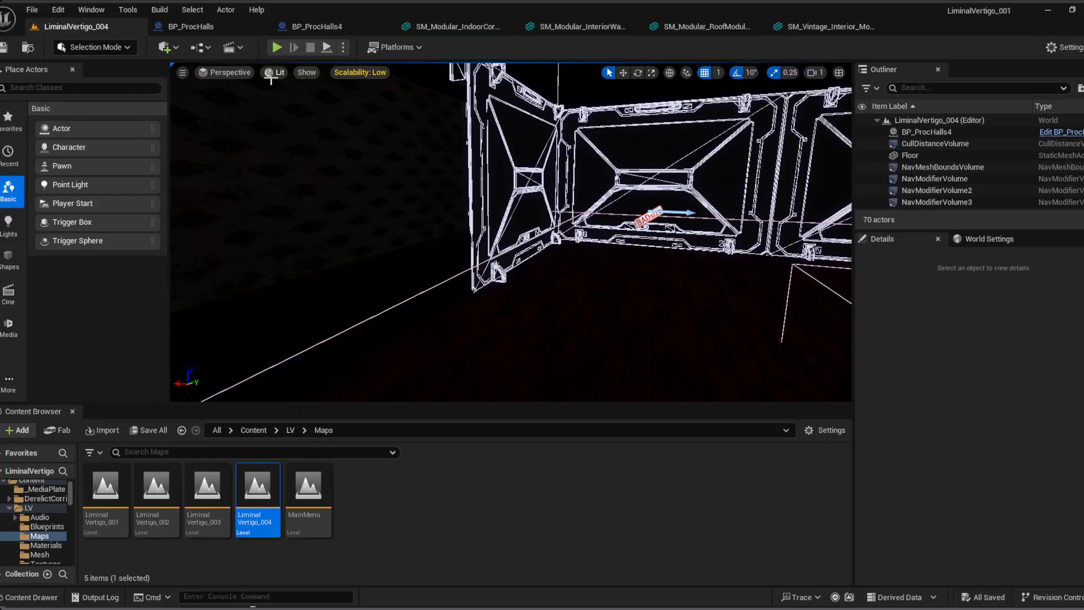
click(282, 132)
Step: Examine how the rescaled walls meet the floor and ceiling along the LiminalVertigo_004 hallways
right_drag(638, 271, 881, 299)
key(w)
key(w)
key(w)
right_drag(511, 231, 746, 197)
key(w)
key(w)
right_drag(511, 231, 505, 288)
key(w)
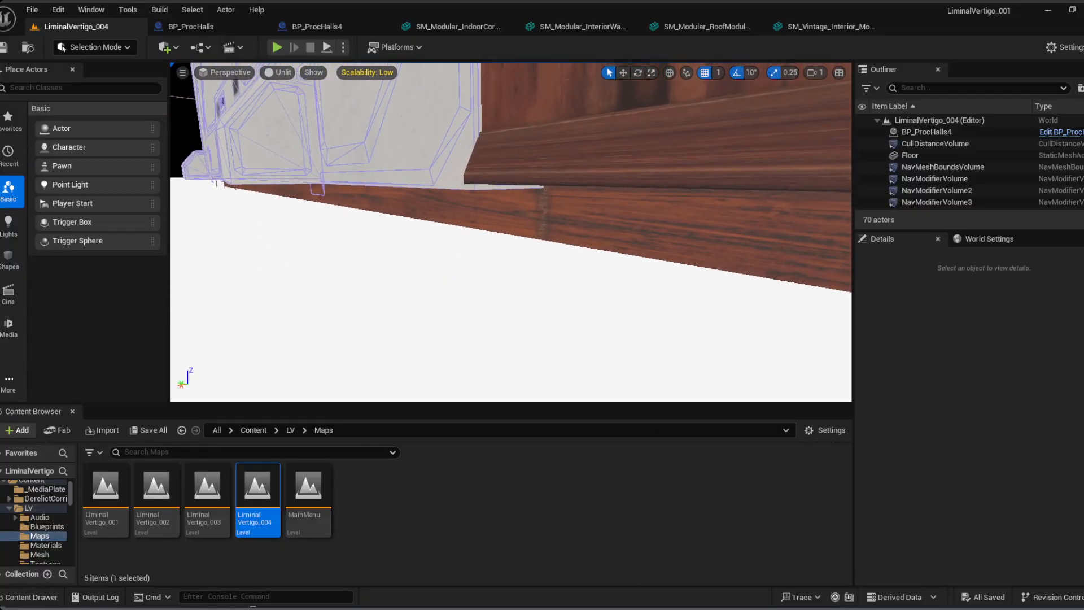
key(w)
right_drag(511, 232, 508, 192)
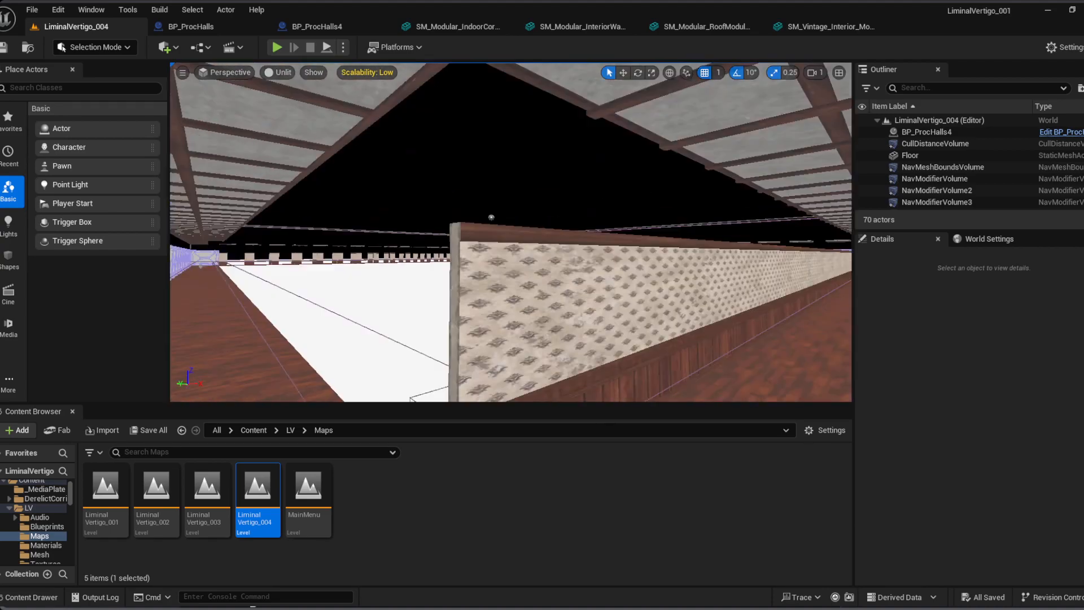
right_drag(516, 306, 484, 271)
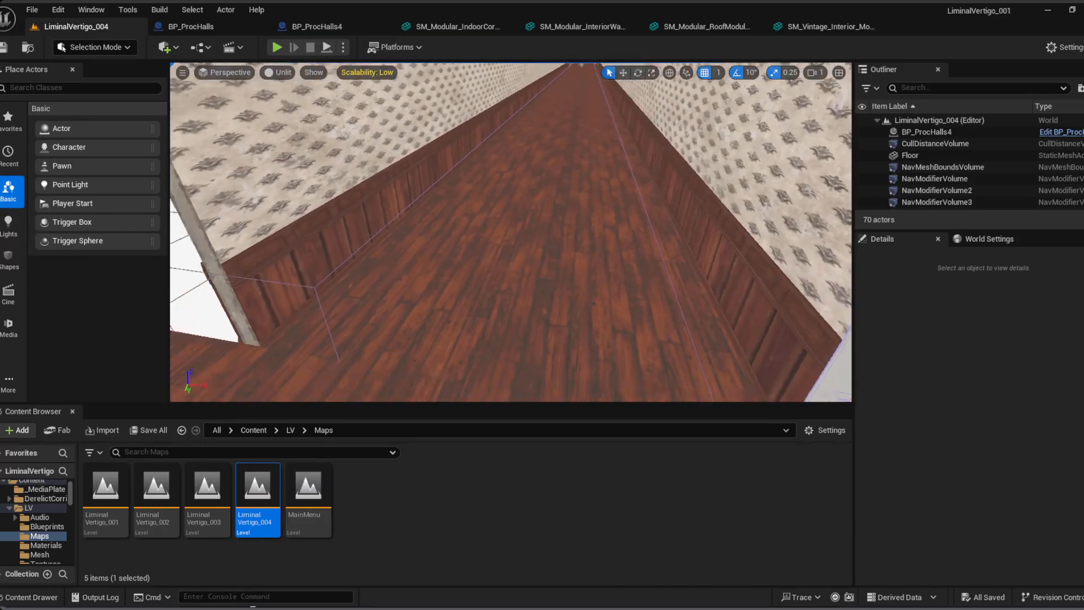
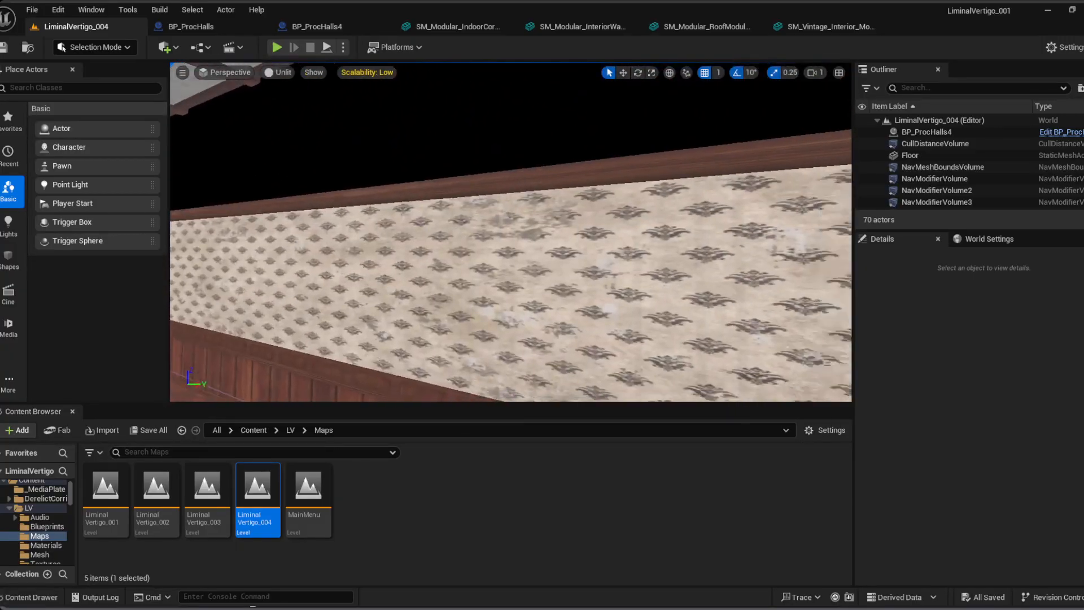
Step: Inspect the wallpaper, upper trim and open ends of the hallway walls in the level
key(w)
right_drag(511, 232, 745, 218)
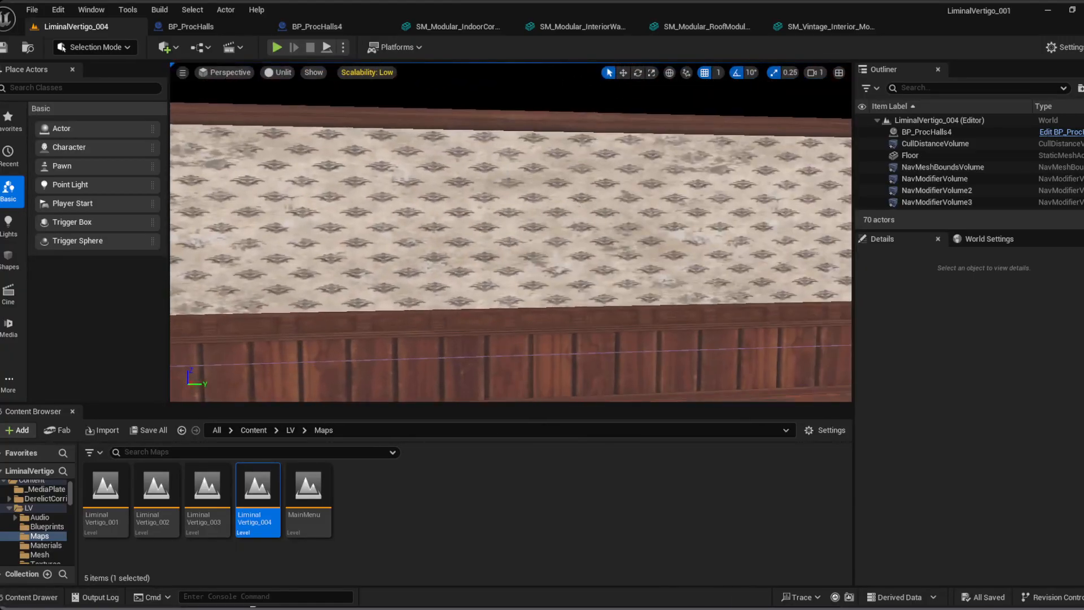
right_drag(512, 232, 271, 226)
key(w)
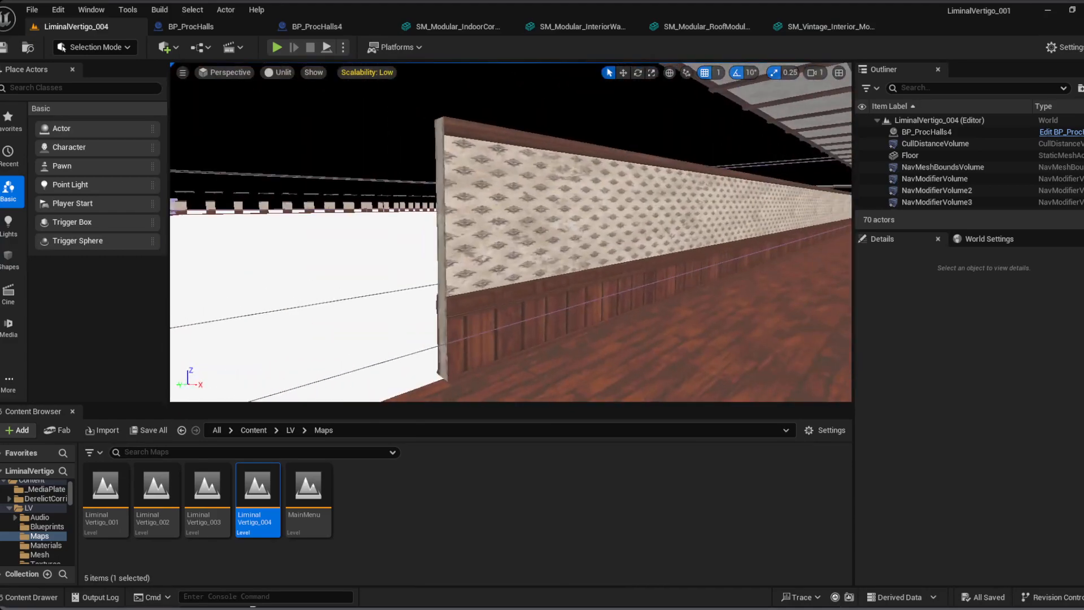
right_drag(511, 232, 835, 230)
key(w)
key(w)
key(s)
right_drag(506, 256, 708, 259)
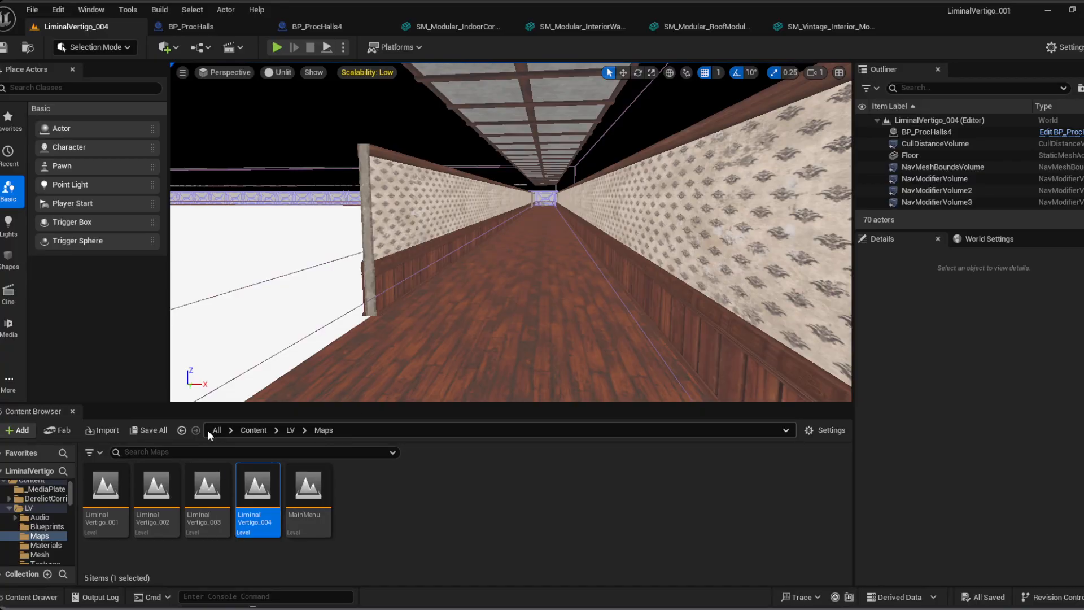
scroll(967, 145, down, 3)
scroll(966, 145, up, 3)
scroll(446, 217, down, 2)
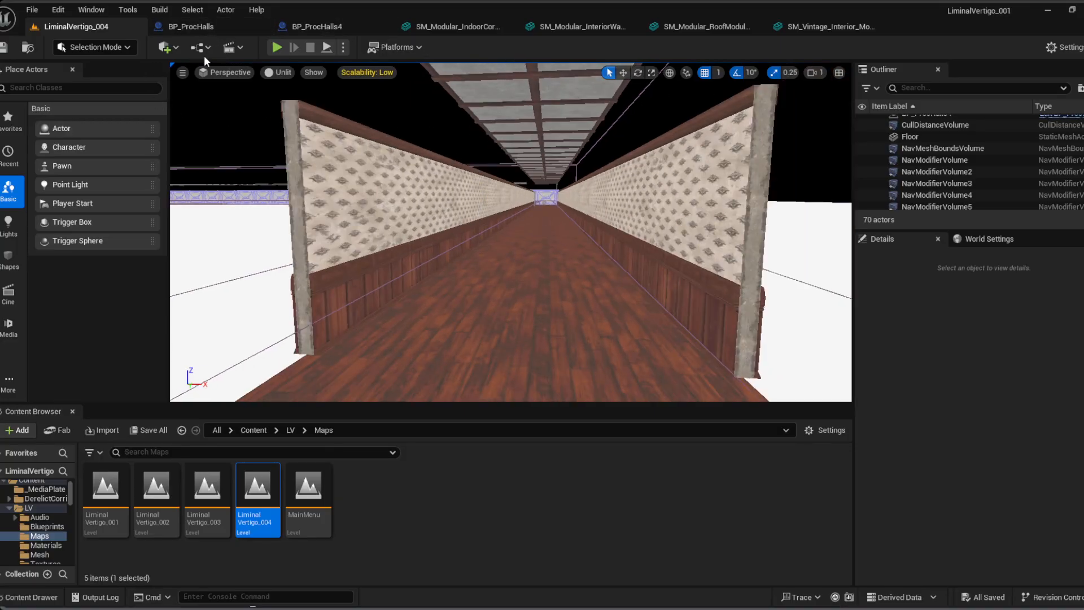
Step: Reopen the Wall component's static mesh from BP_ProcHalls4 and set its LOD Picker to LOD 0
click(282, 23)
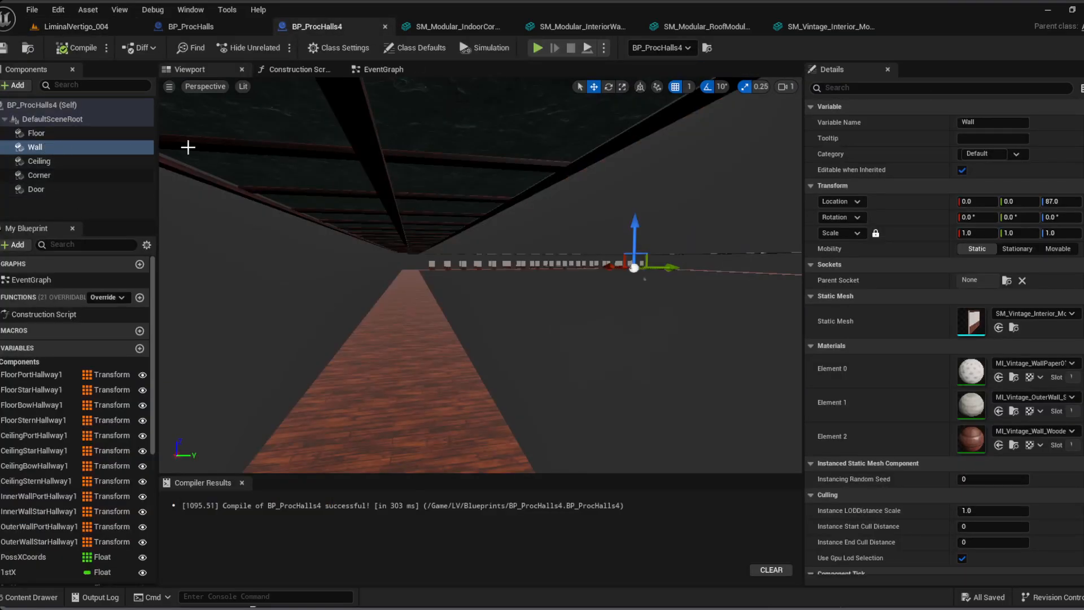
double_click(977, 321)
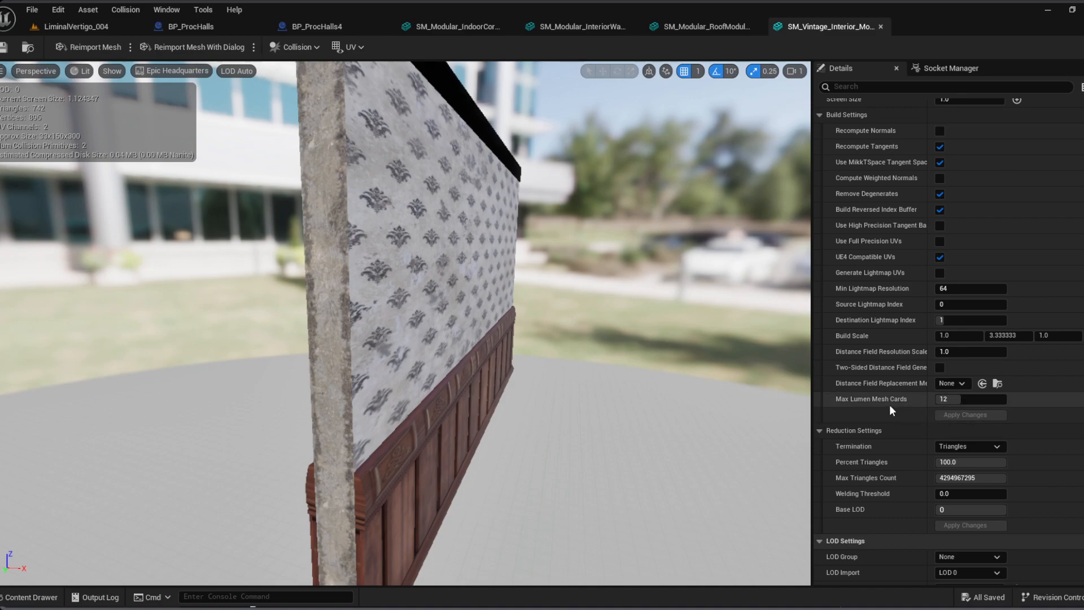
scroll(904, 384, up, 2)
scroll(933, 211, up, 10)
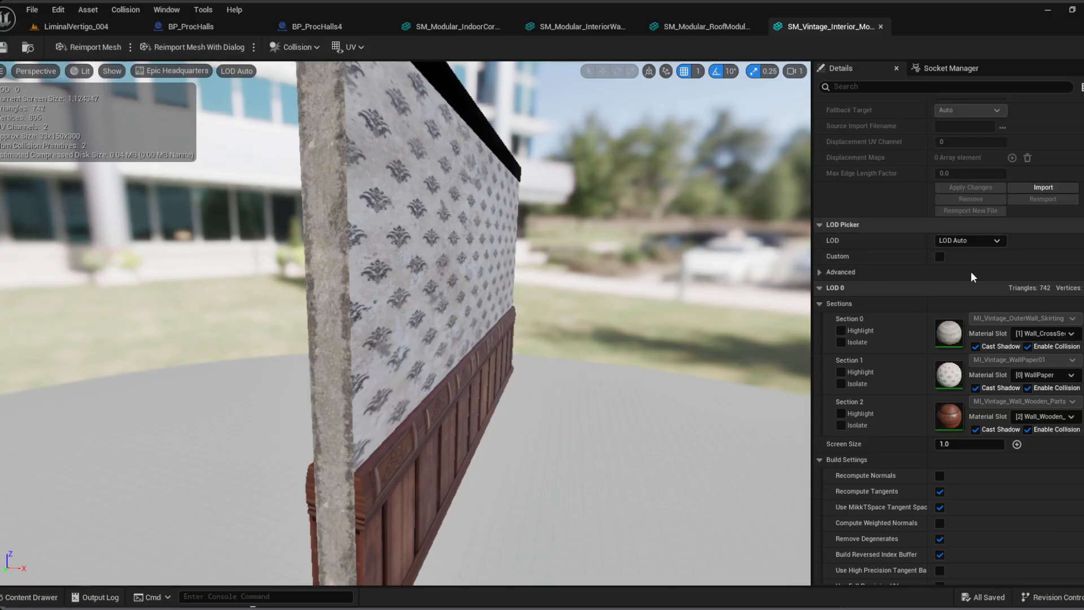
click(819, 272)
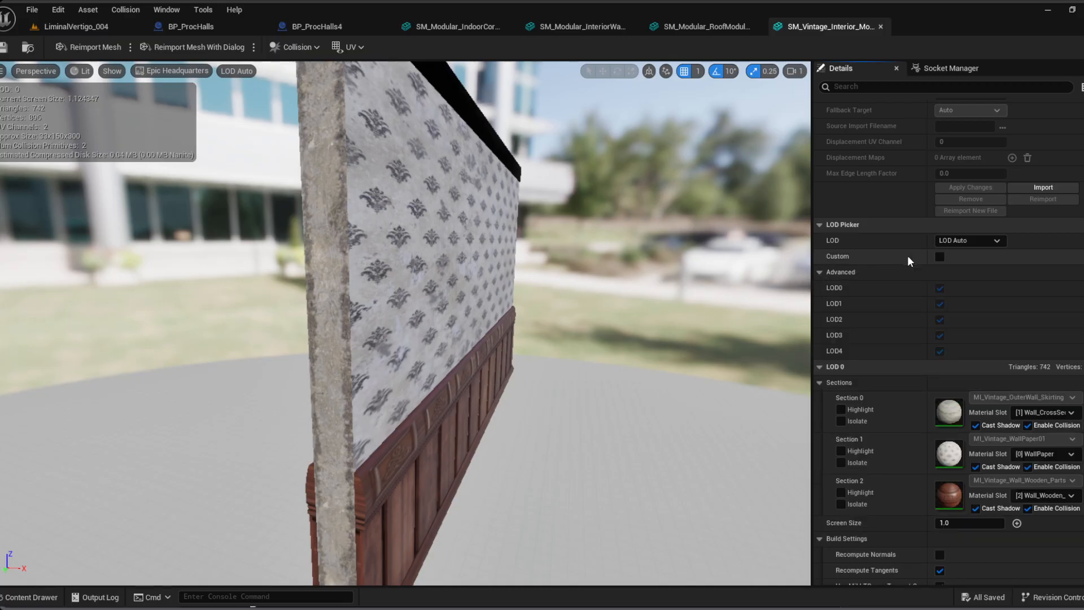
click(949, 246)
click(955, 269)
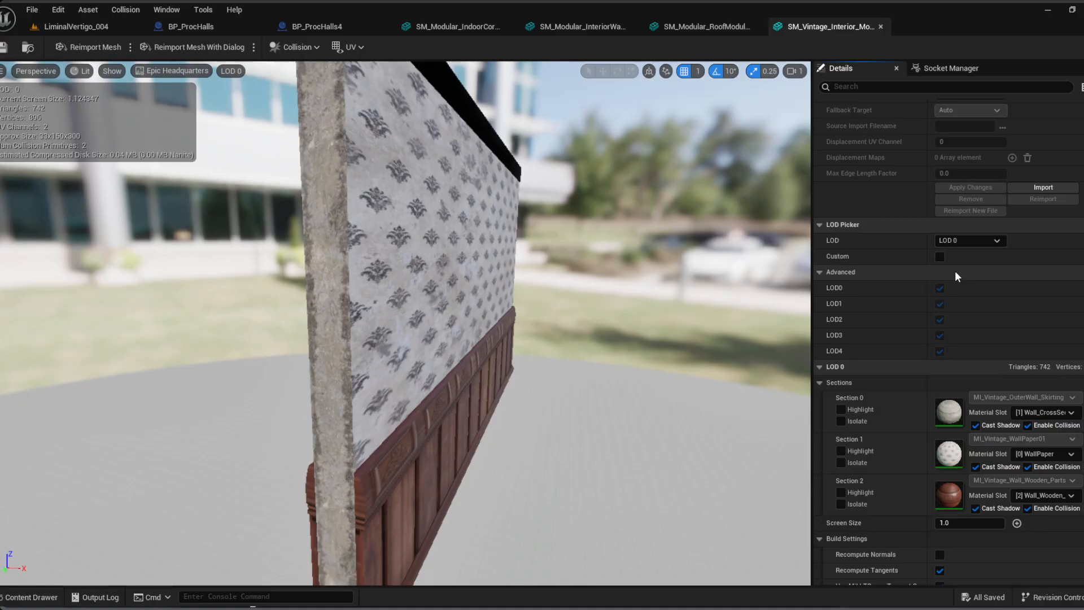
click(33, 12)
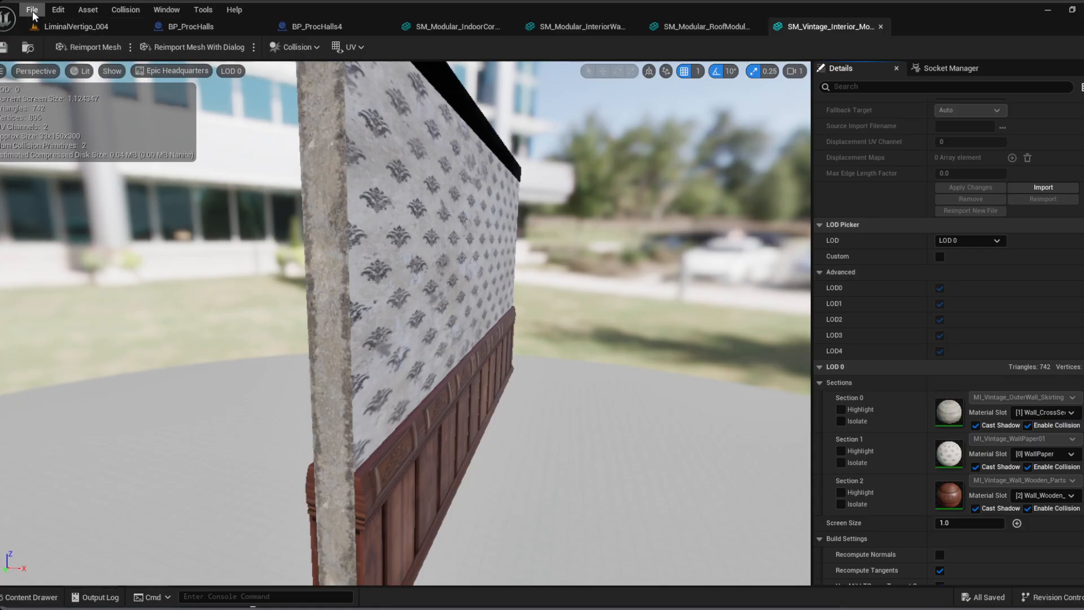
Step: Return to LiminalVertigo_004 and travel down the hallway to examine the walls against the ceiling and the end panels
click(97, 26)
right_drag(481, 169, 792, 160)
key(s)
key(w)
key(w)
key(w)
key(w)
key(s)
key(w)
key(w)
right_drag(545, 184, 545, 184)
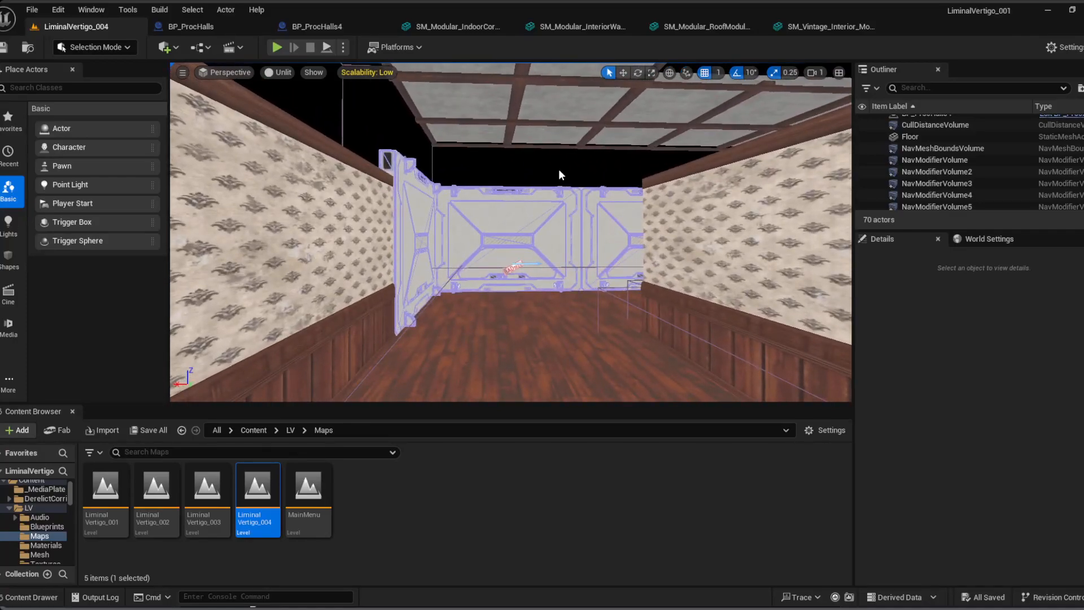
Step: Select the CullDistanceVolume and examine its cull distances and brush settings alongside the view down the hallway
click(970, 127)
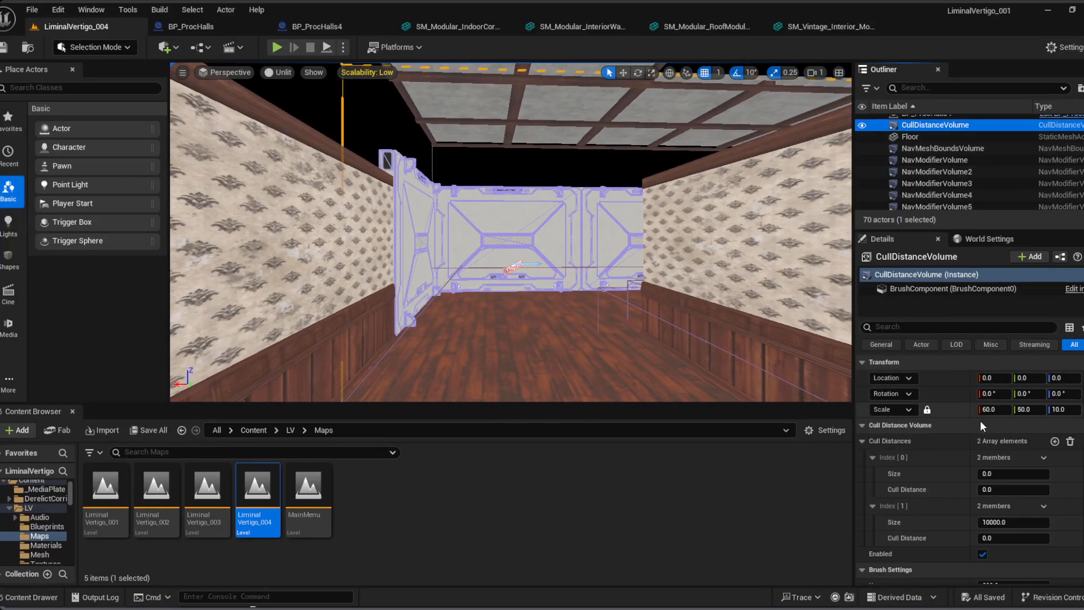
scroll(1002, 489, down, 2)
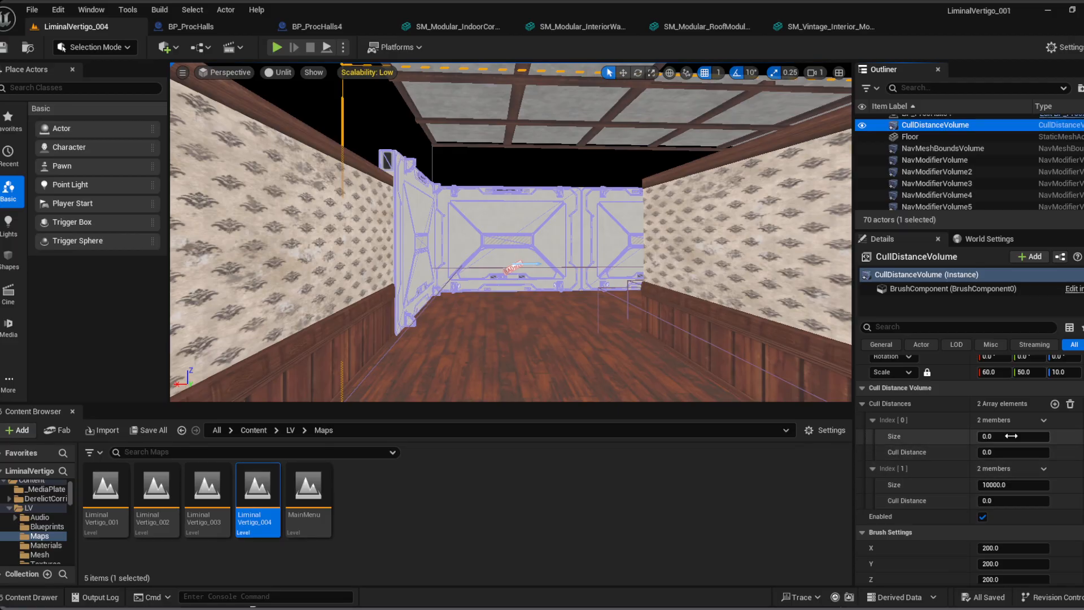
scroll(1010, 457, down, 2)
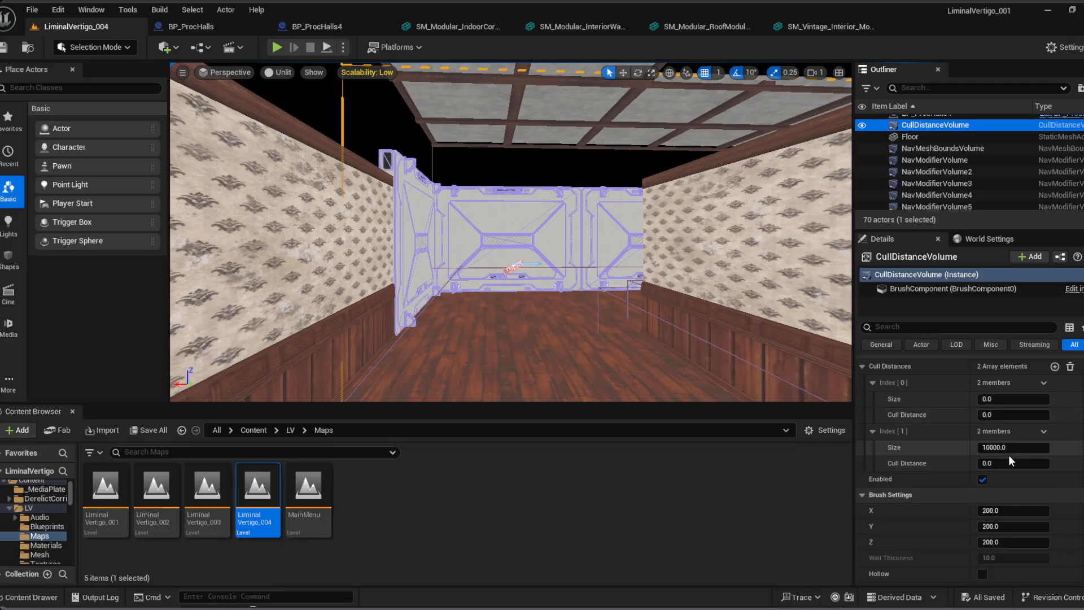
key(w)
right_drag(677, 255, 807, 248)
key(s)
right_drag(646, 305, 672, 297)
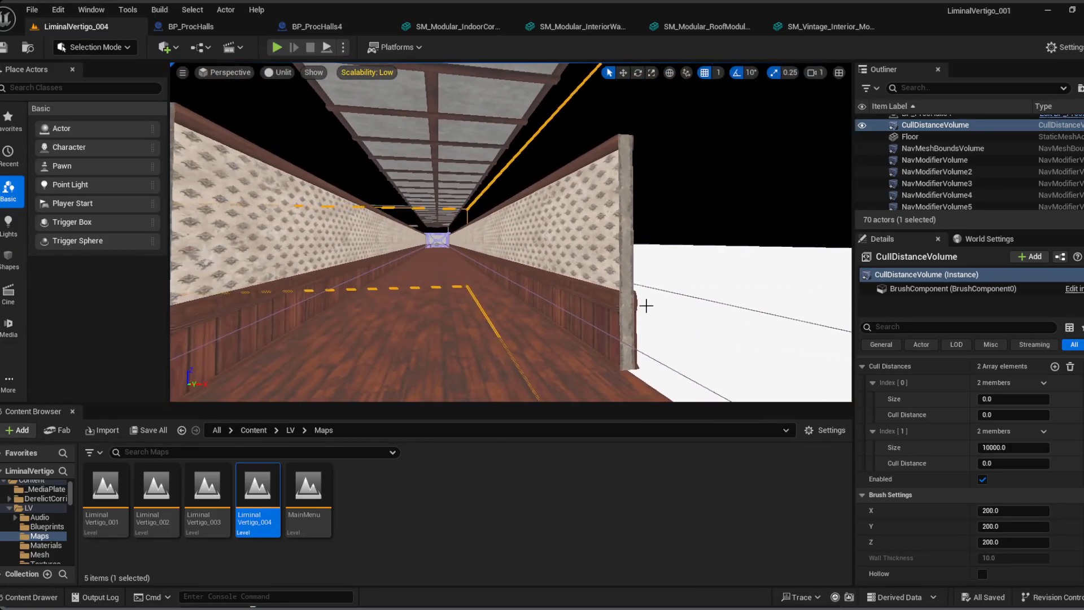
right_drag(666, 256, 618, 242)
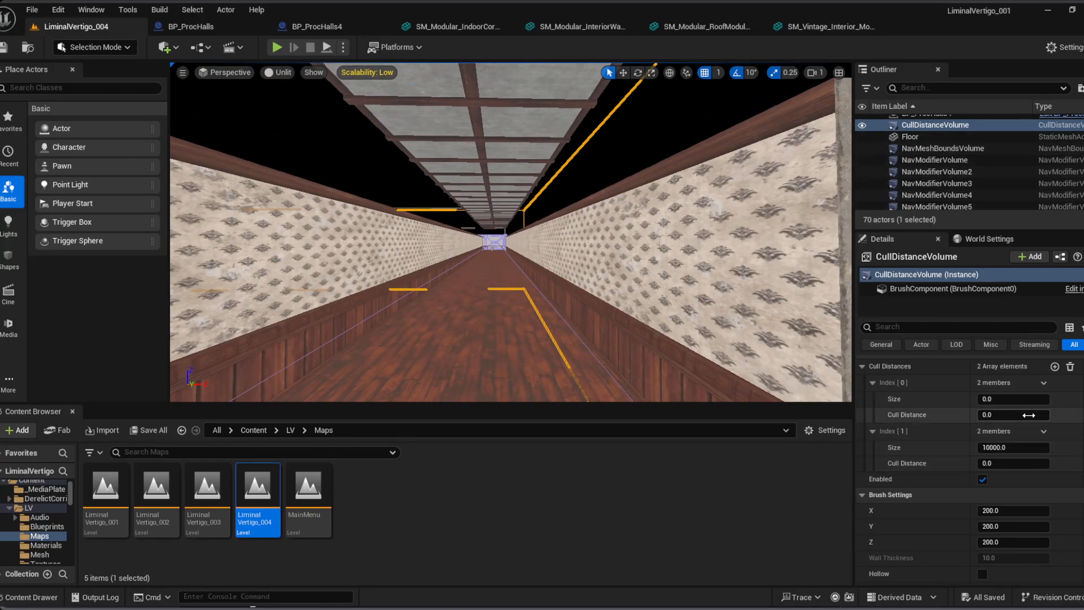
scroll(1029, 415, down, 6)
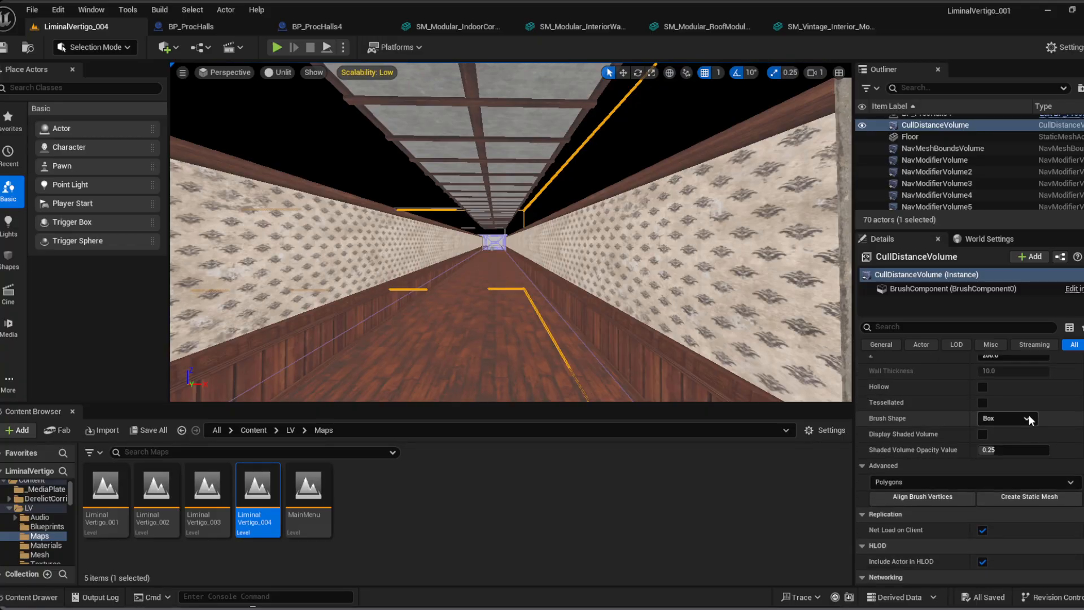
scroll(1028, 414, up, 6)
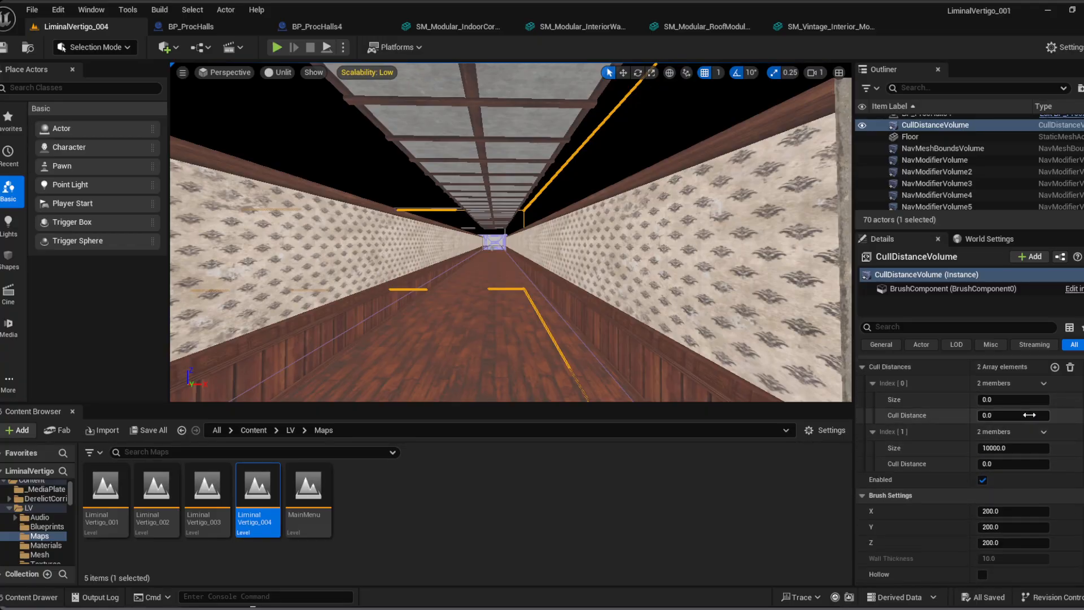
scroll(1029, 415, up, 2)
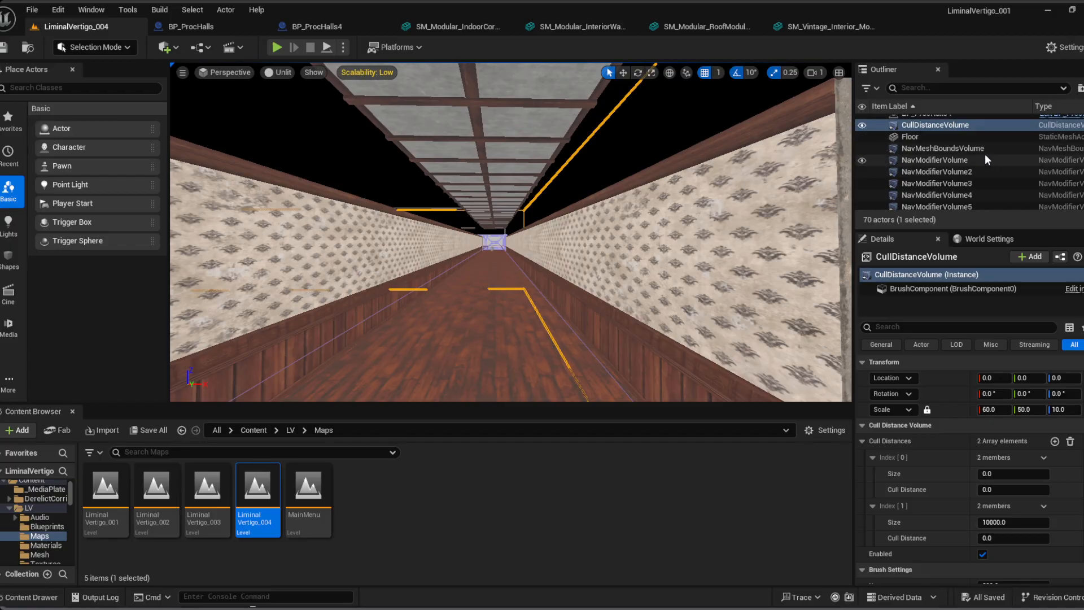
Step: Look through the level's actor list, from the navigation volumes to the merged interior walls and target points
scroll(986, 155, down, 2)
scroll(985, 154, down, 5)
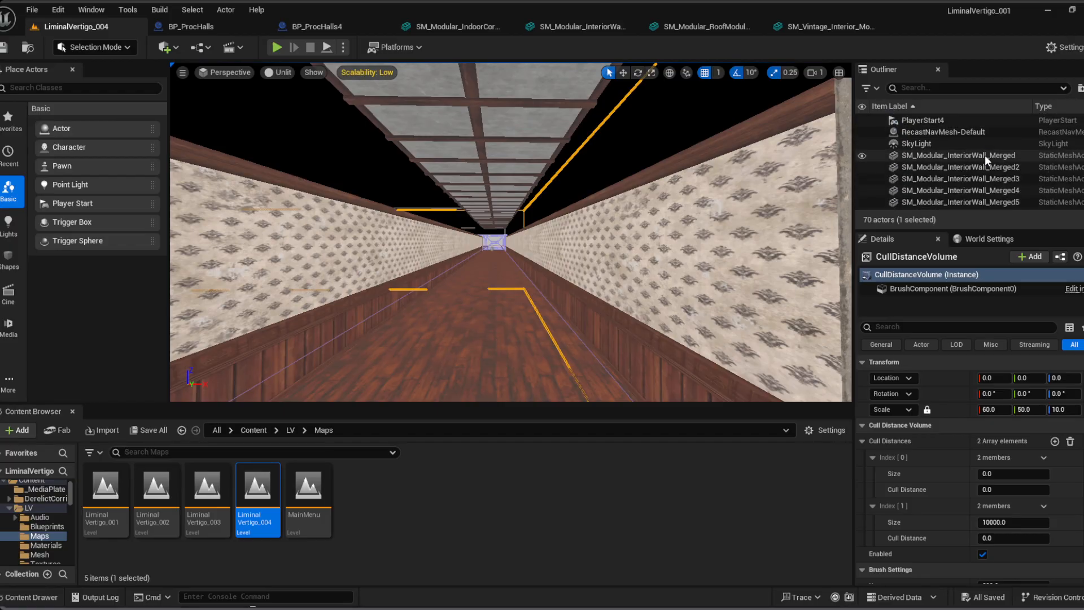
scroll(984, 155, down, 8)
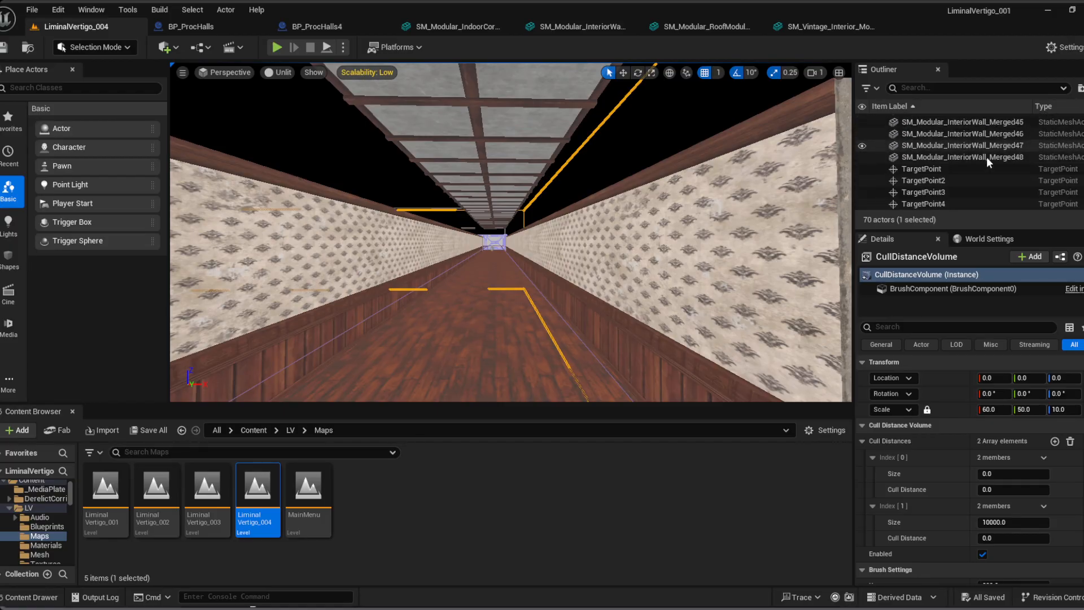
scroll(961, 203, up, 14)
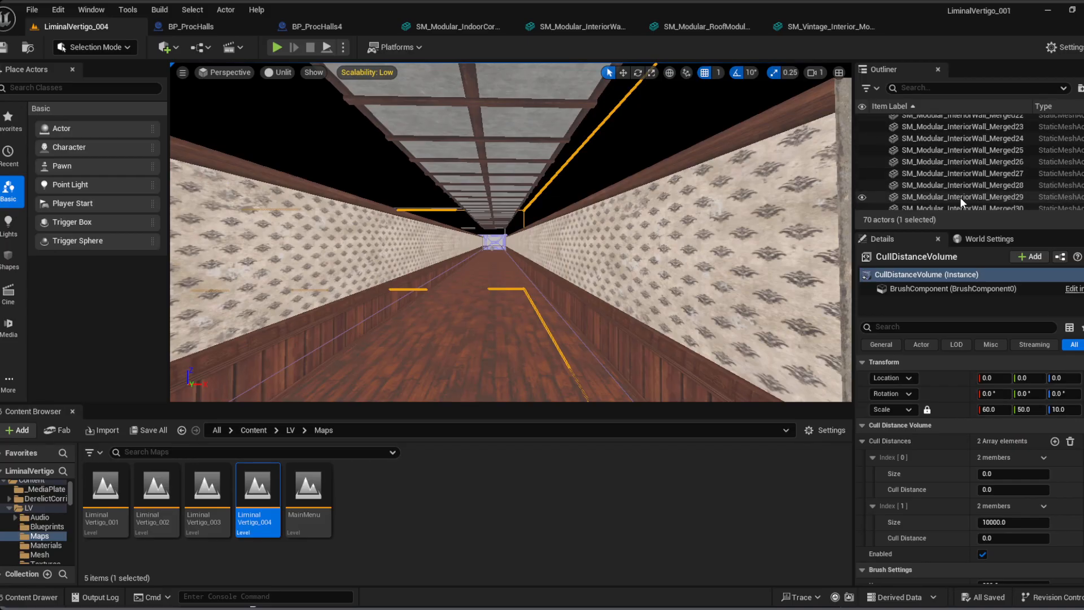
scroll(961, 198, up, 4)
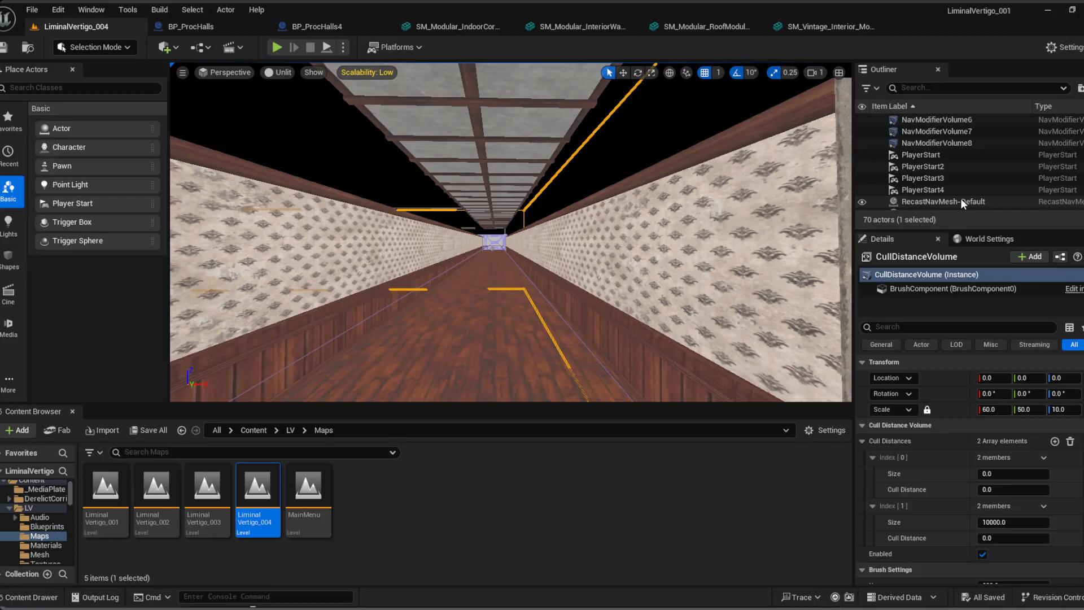
scroll(960, 198, up, 1)
scroll(930, 201, up, 2)
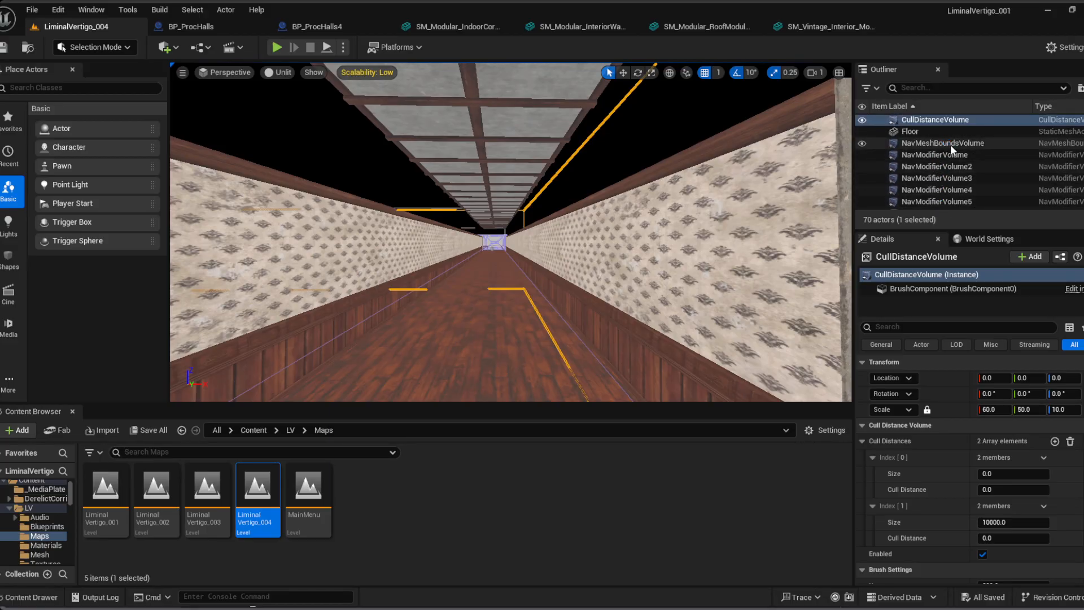
scroll(951, 144, up, 1)
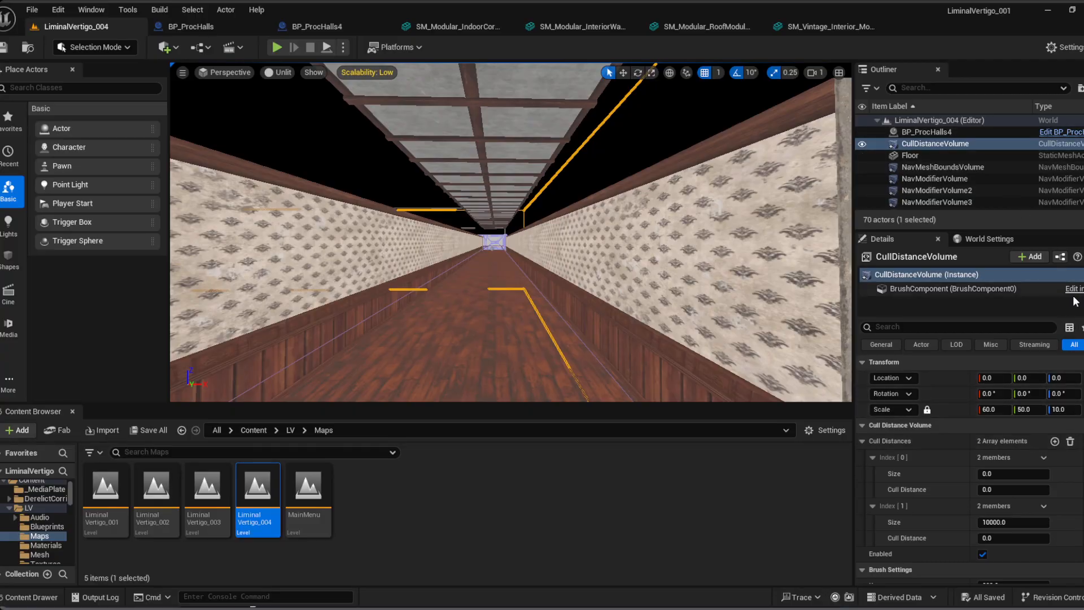
Step: Review all remaining CullDistanceVolume properties, down to World Partition, and inspect the hallway from its open end
scroll(970, 451, down, 3)
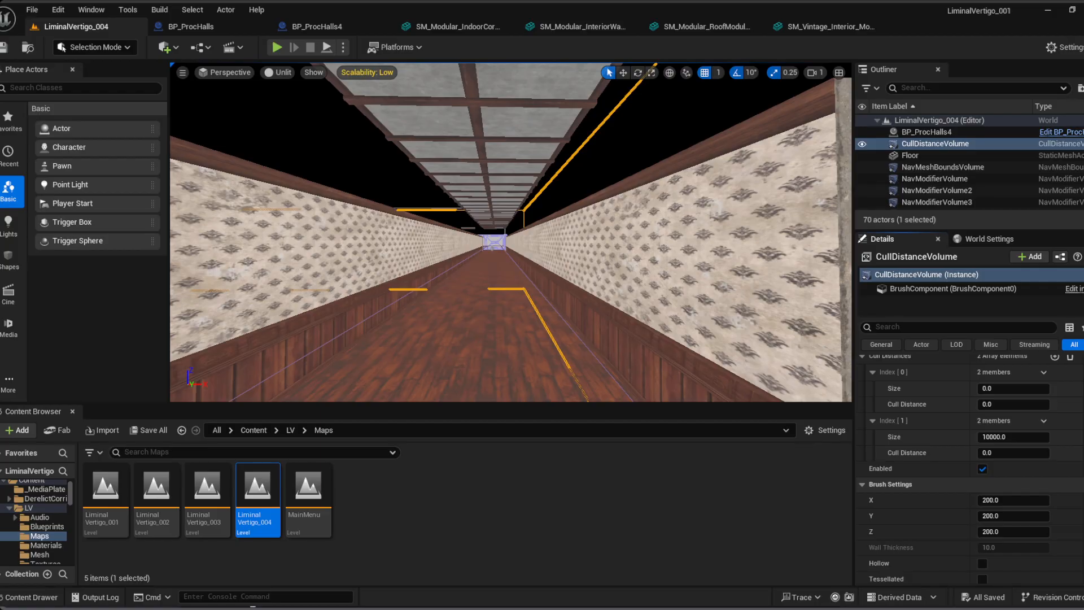
scroll(971, 463, down, 2)
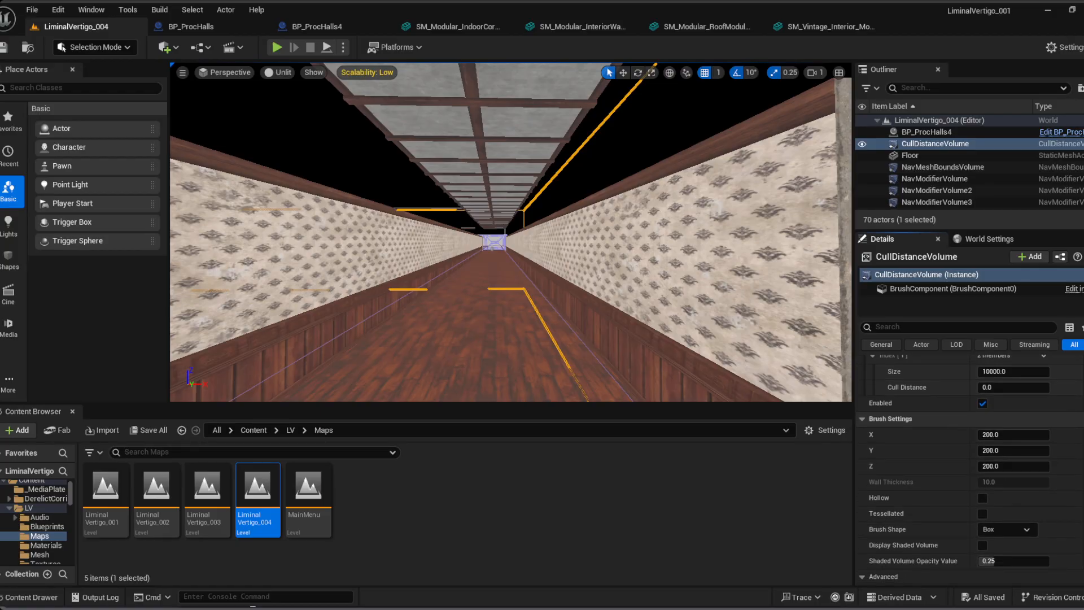
scroll(970, 469, down, 2)
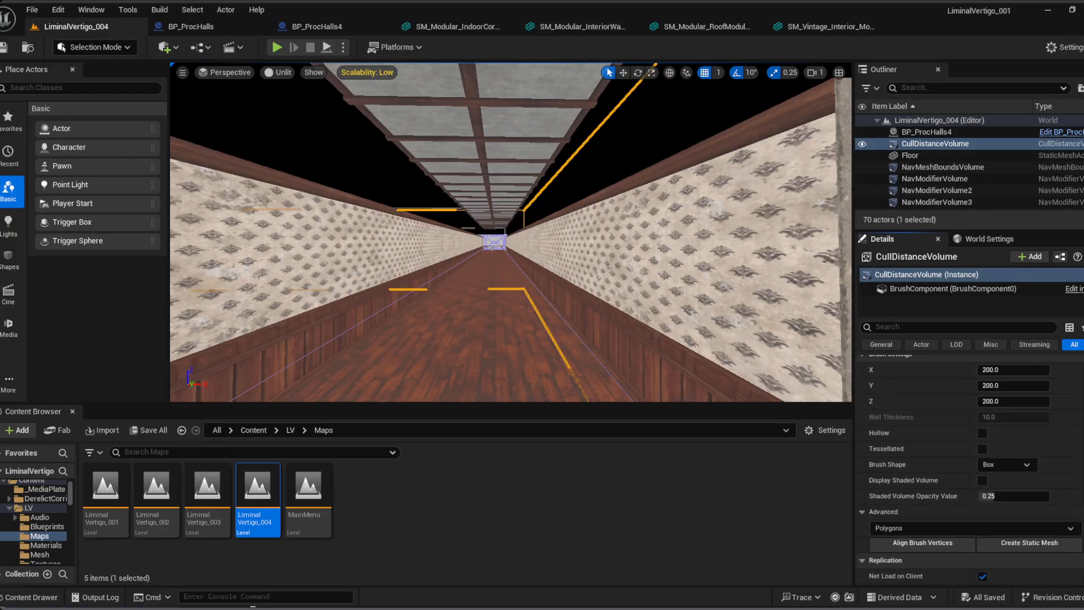
scroll(970, 469, down, 3)
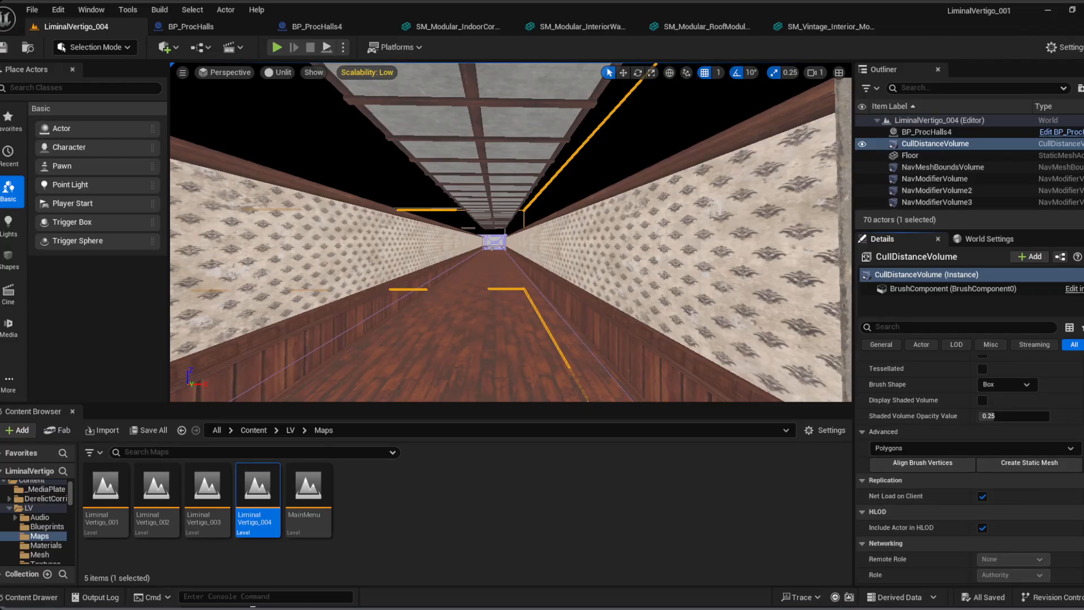
scroll(970, 469, down, 2)
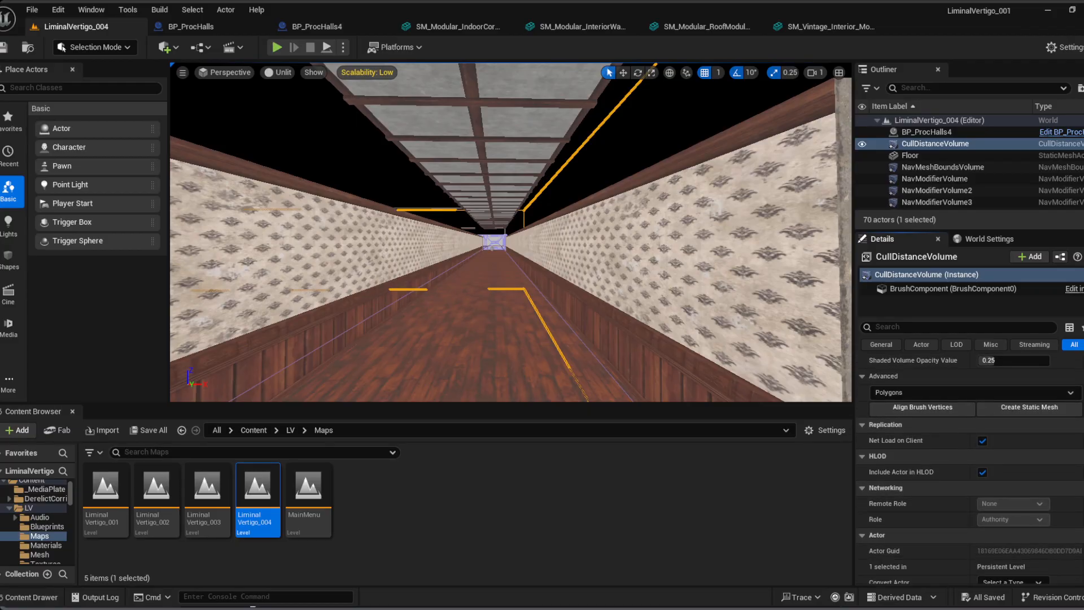
scroll(970, 469, down, 4)
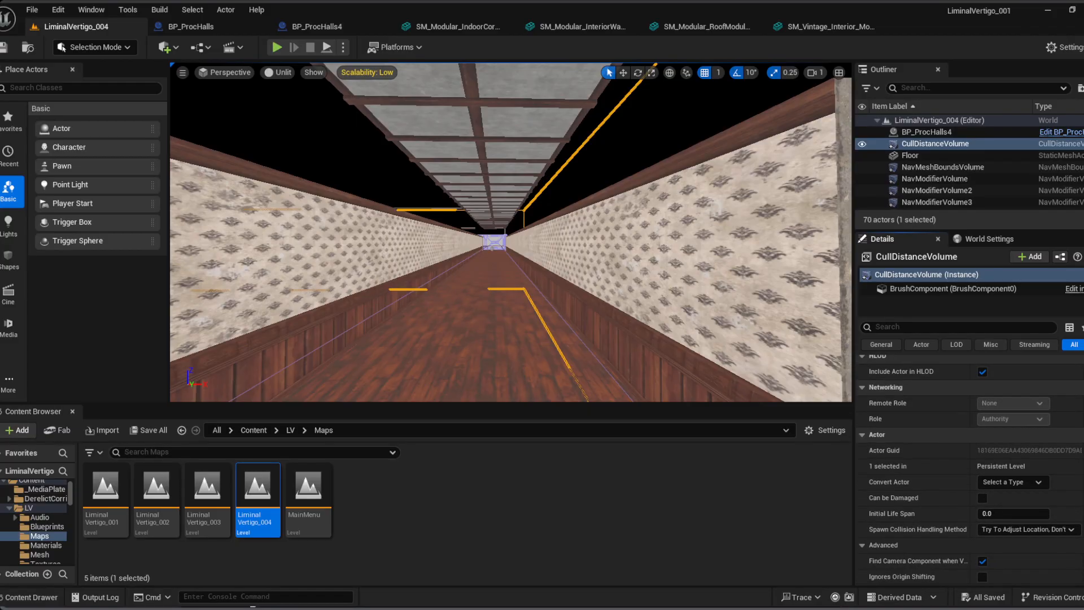
scroll(1082, 512, down, 6)
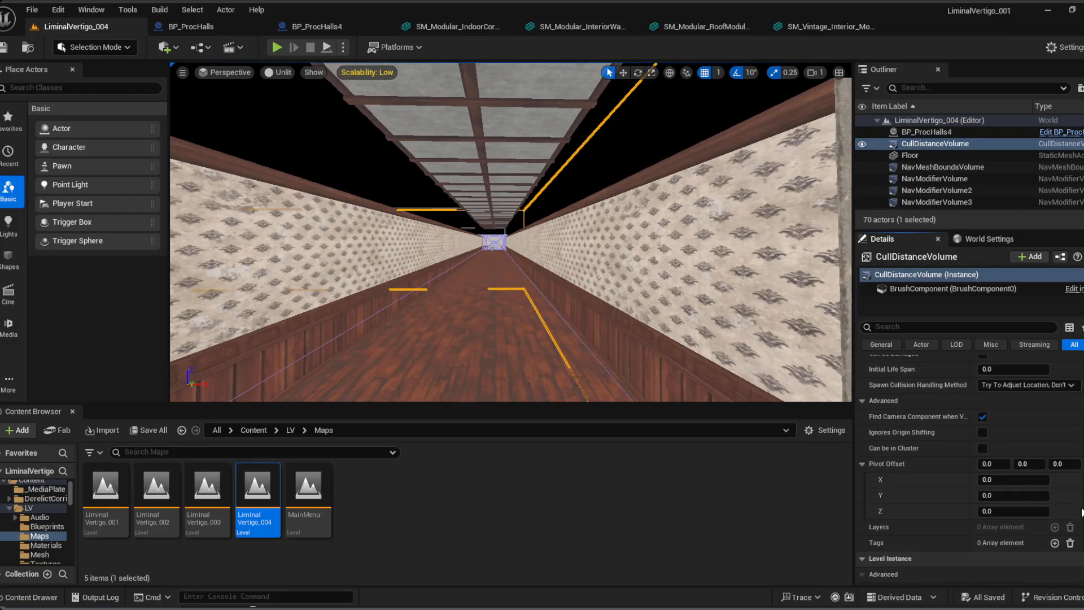
scroll(1082, 512, down, 5)
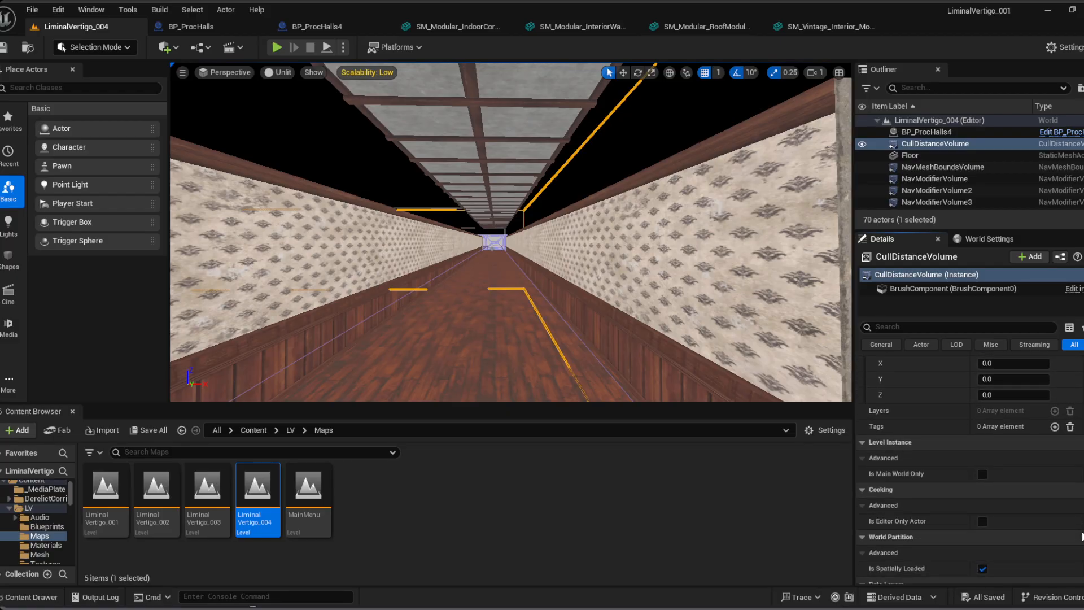
scroll(1082, 535, up, 15)
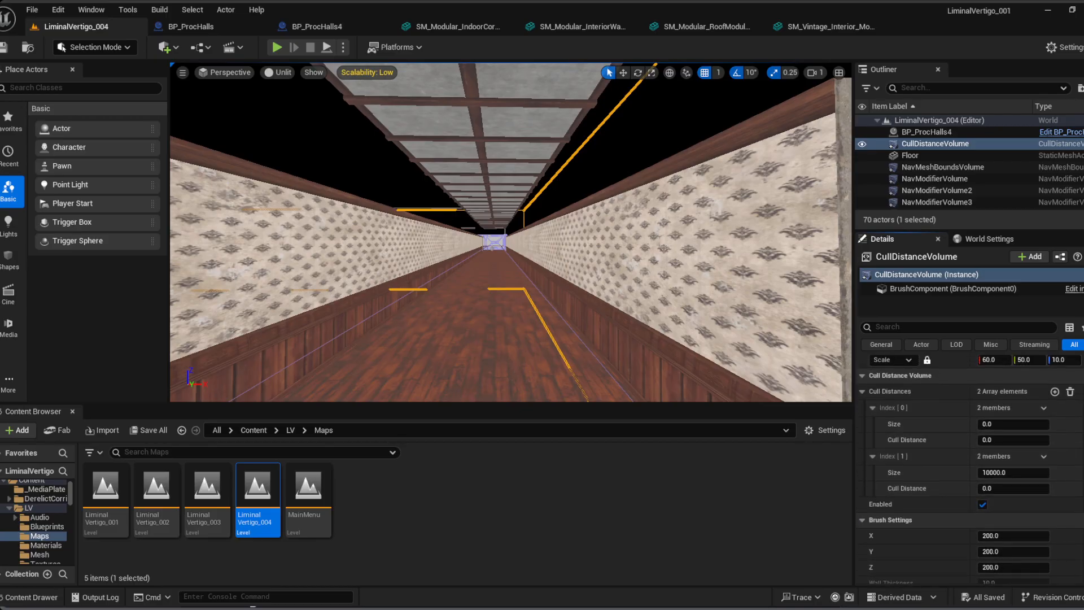
scroll(1082, 535, up, 2)
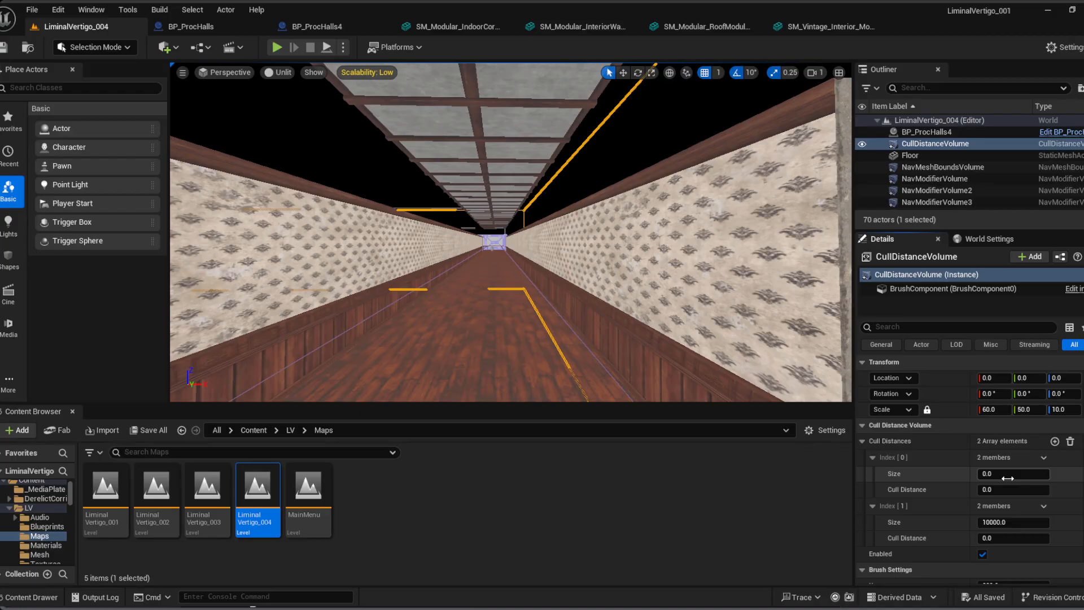
mouse_move(562, 224)
right_down()
mouse_move(561, 362)
mouse_move(548, 265)
mouse_move(562, 234)
right_up()
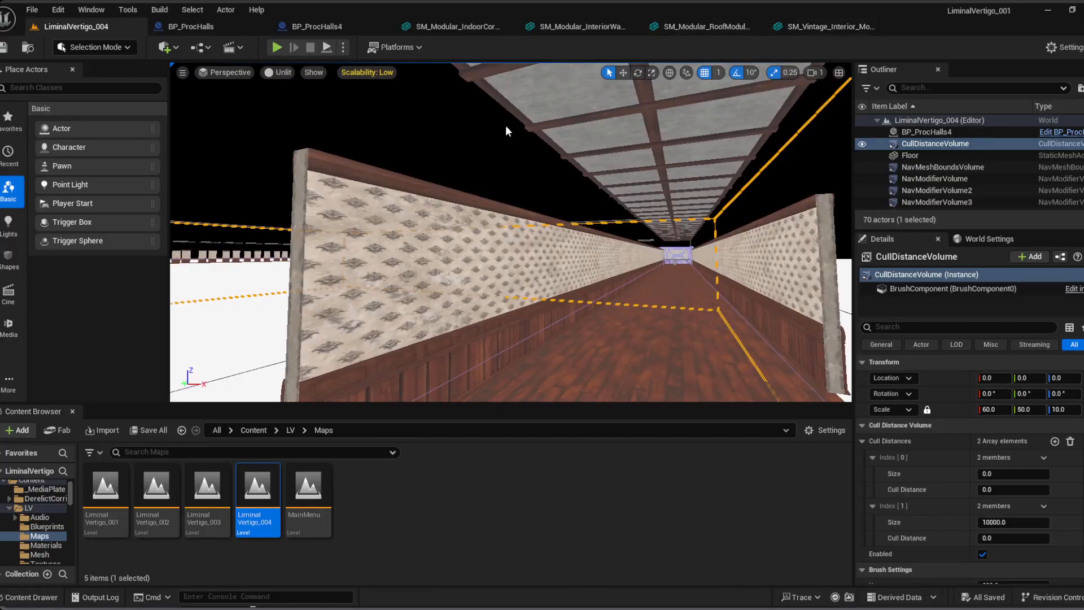
Step: Close the indoor corner, interior wall and roof module mesh editors, leaving the SM_Vintage_Interior wall mesh open
click(469, 26)
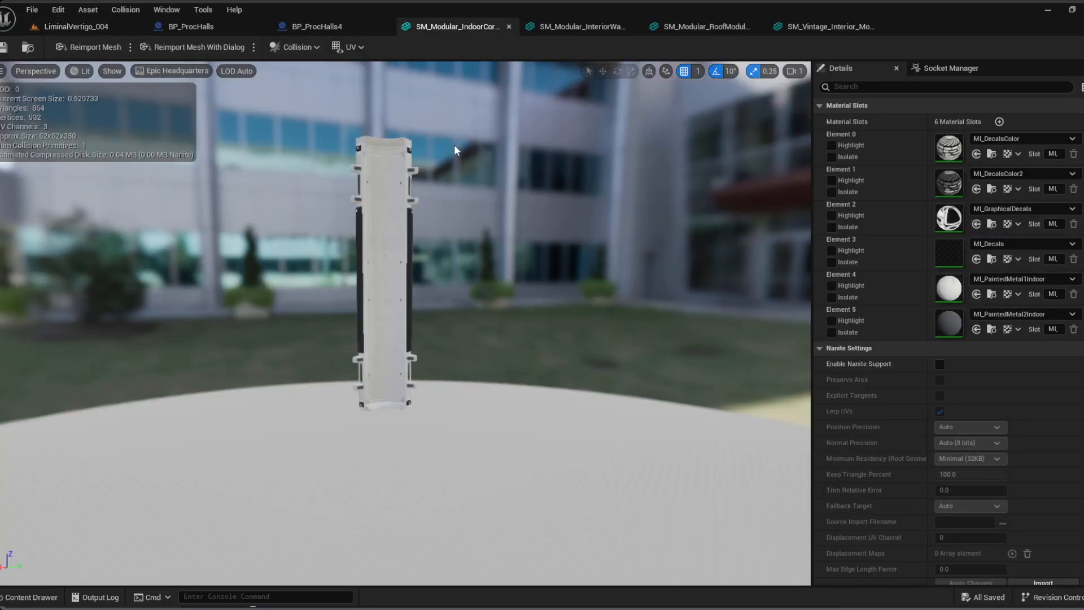
click(580, 26)
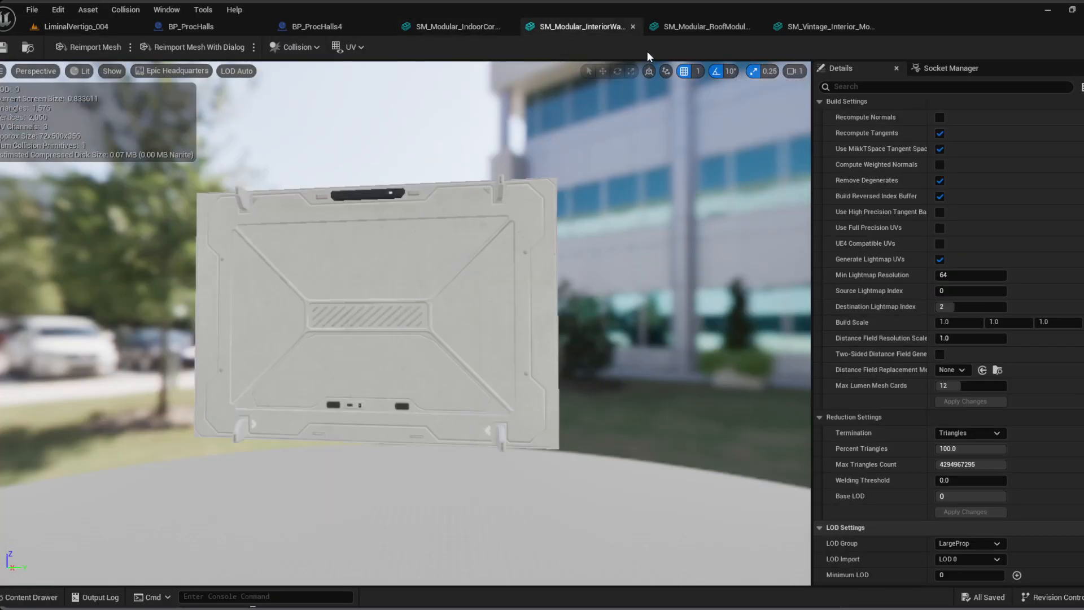
middle_click(466, 29)
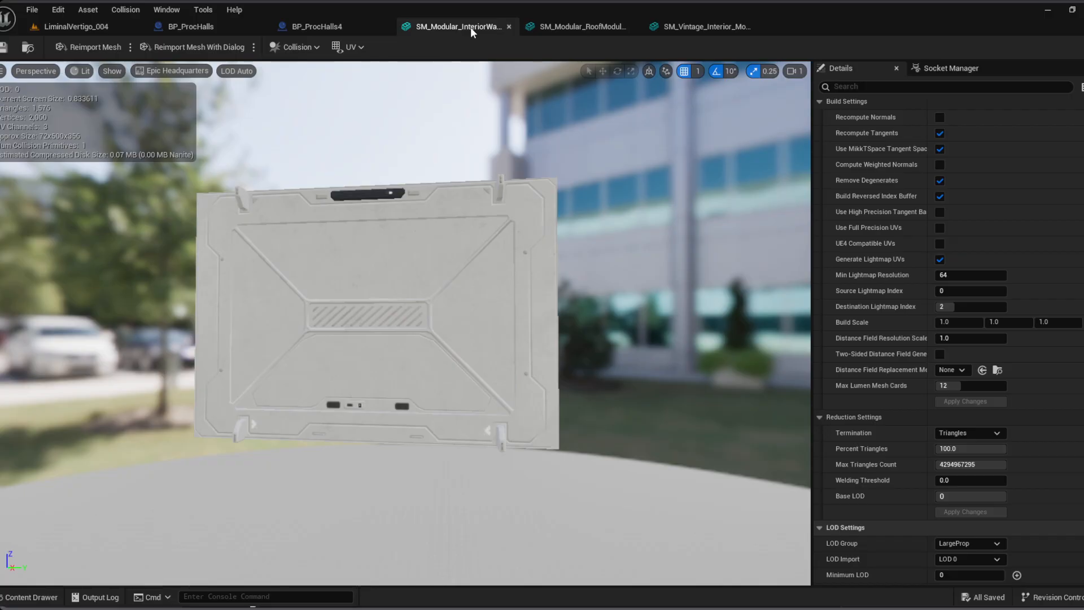
middle_click(470, 28)
click(469, 27)
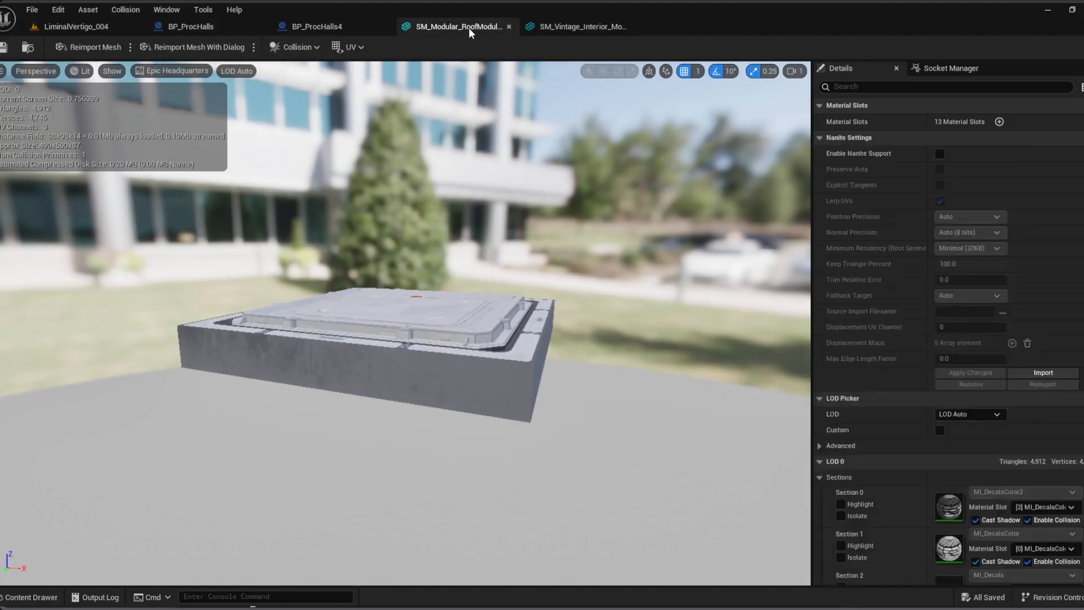
middle_click(469, 27)
click(469, 27)
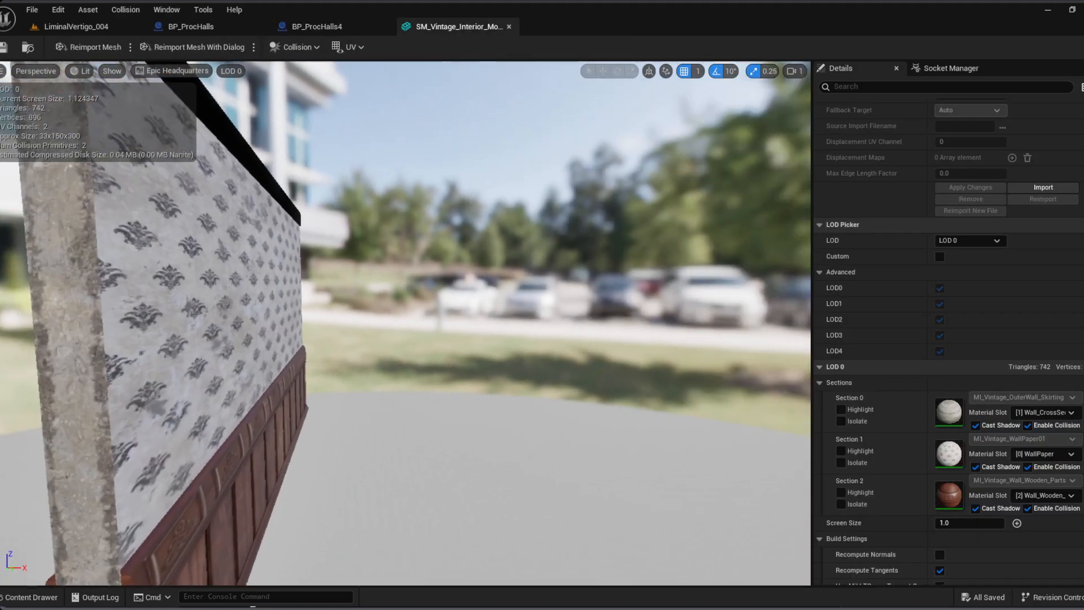
Step: Inspect the vintage wall mesh from its end and front, previewing it through LOD 2, LOD 3 and LOD 4
drag(396, 316, 474, 317)
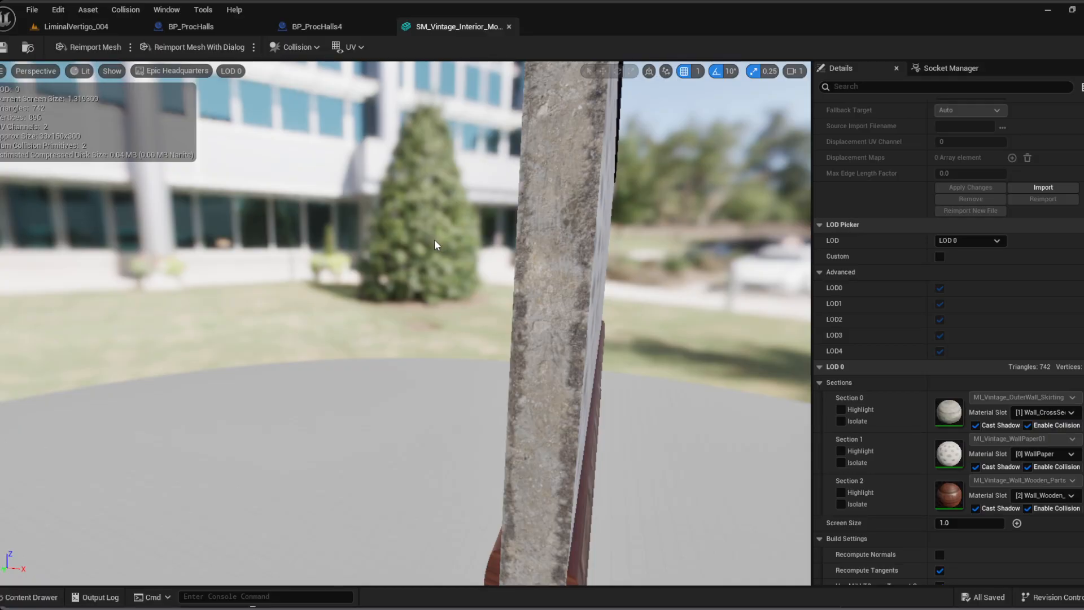
drag(435, 240, 509, 271)
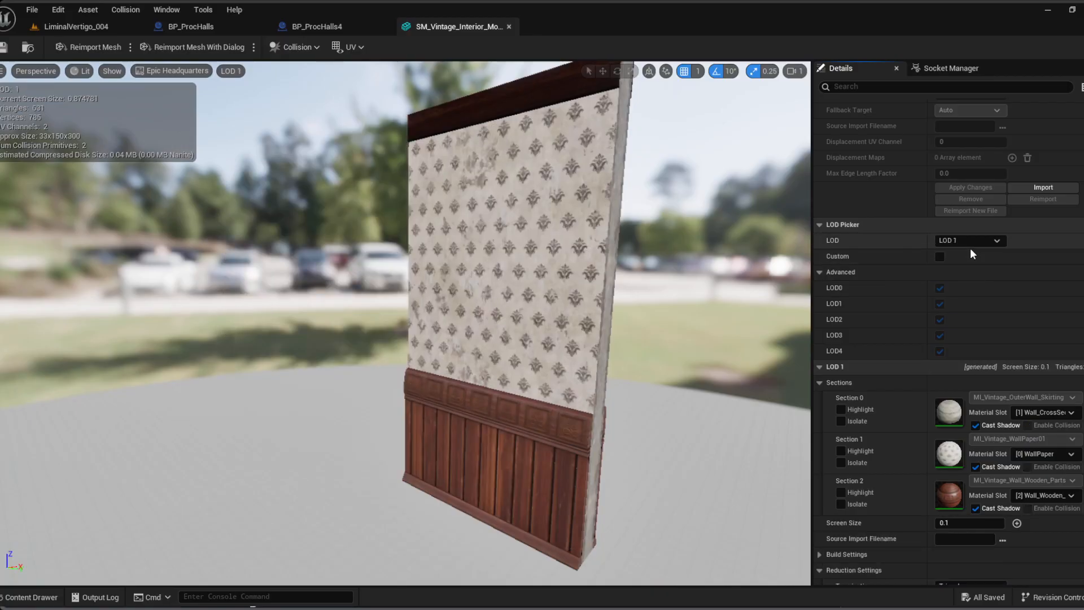
click(970, 239)
click(966, 295)
click(978, 239)
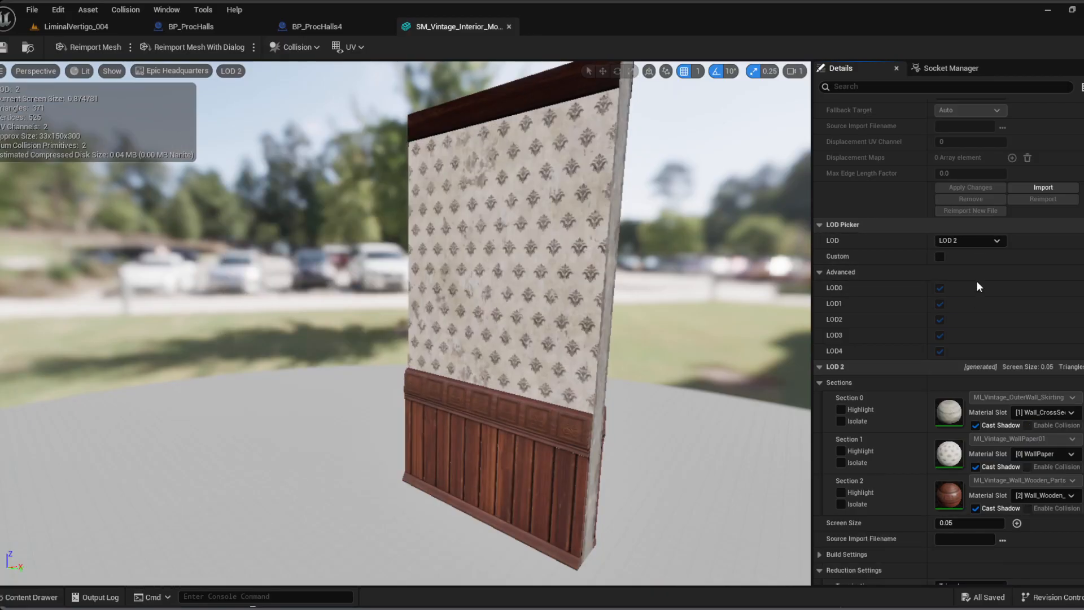
click(972, 305)
click(976, 240)
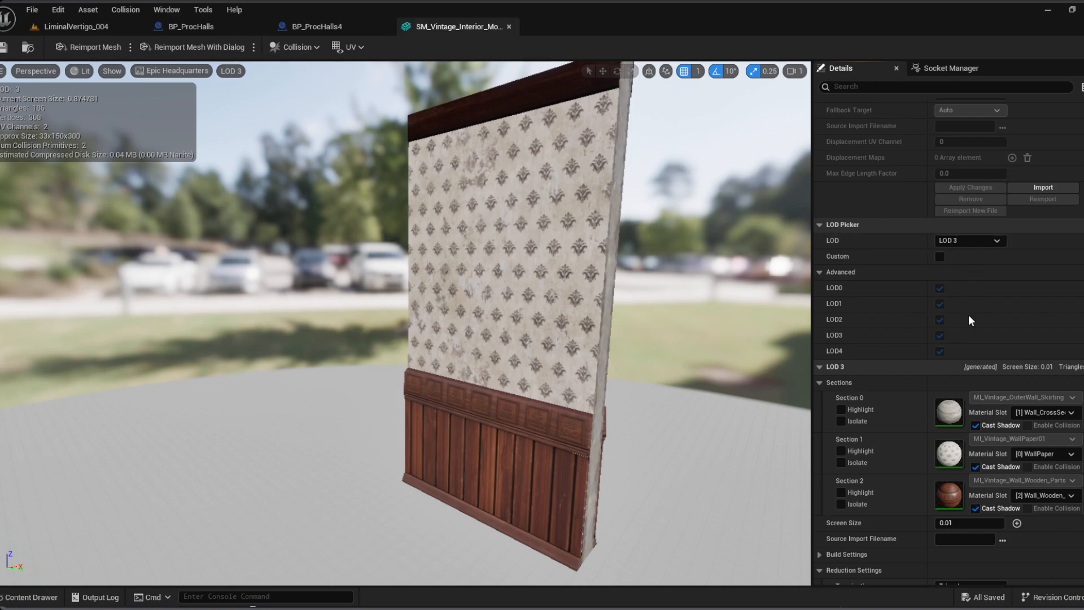
click(968, 314)
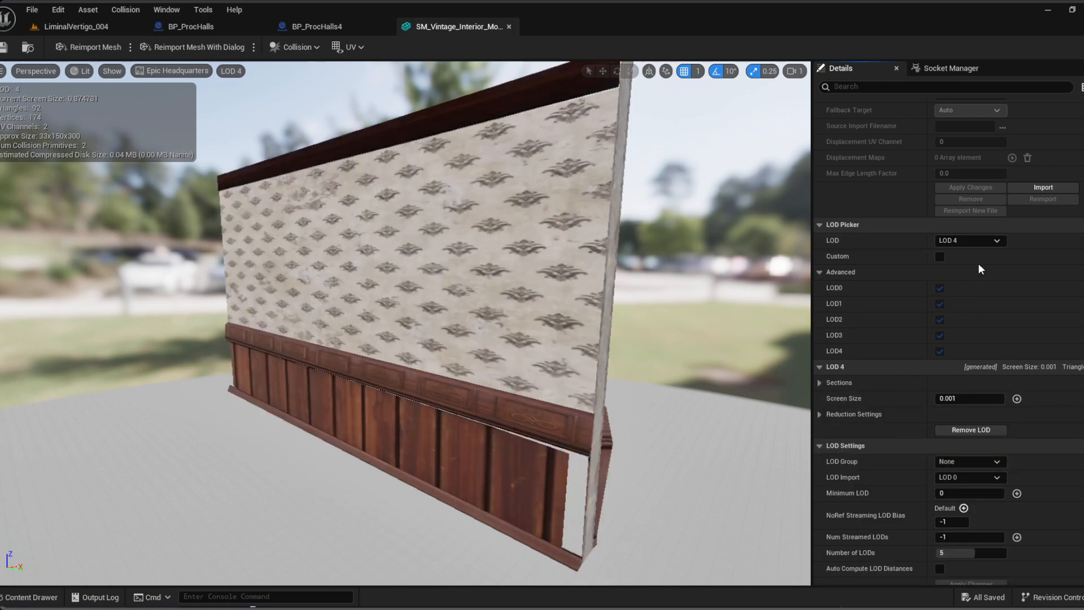
Step: Compare the vintage wall mesh's wood panelling and end face at LOD 3, LOD 0 and LOD 4
click(968, 305)
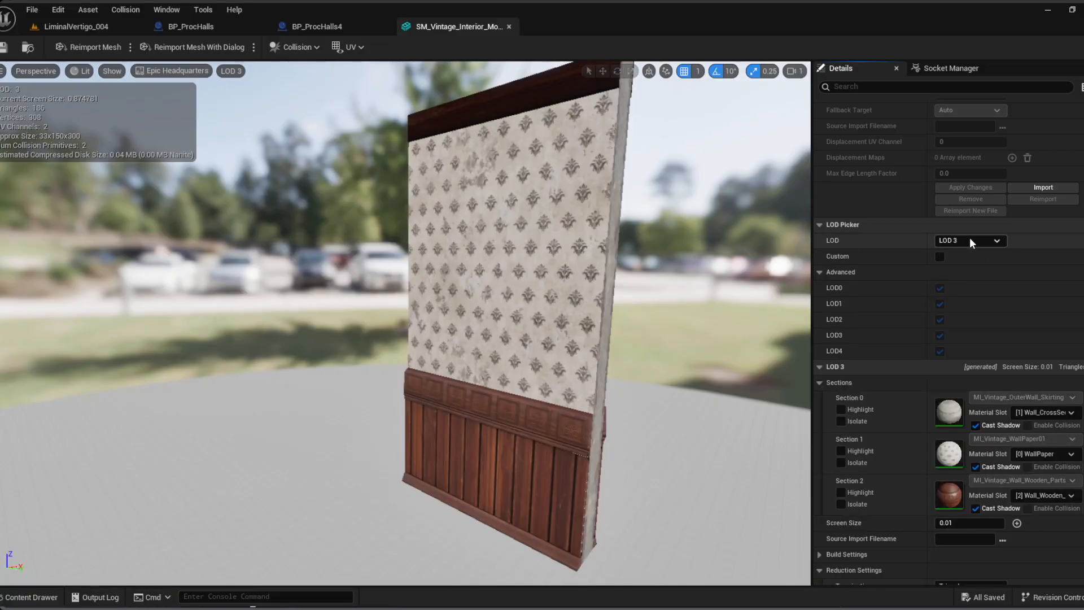
click(973, 270)
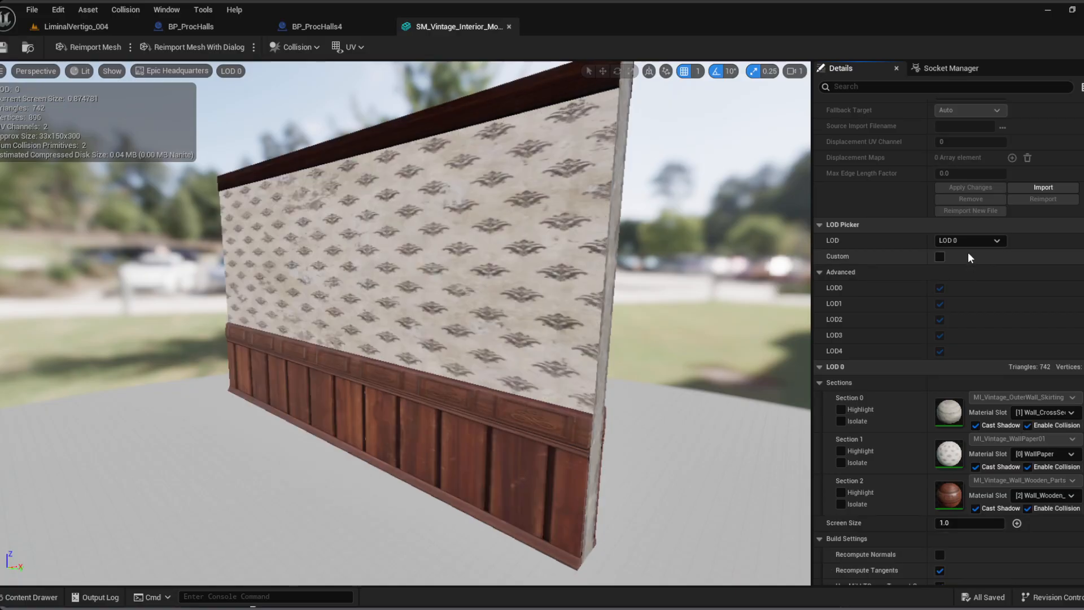
click(970, 240)
click(964, 319)
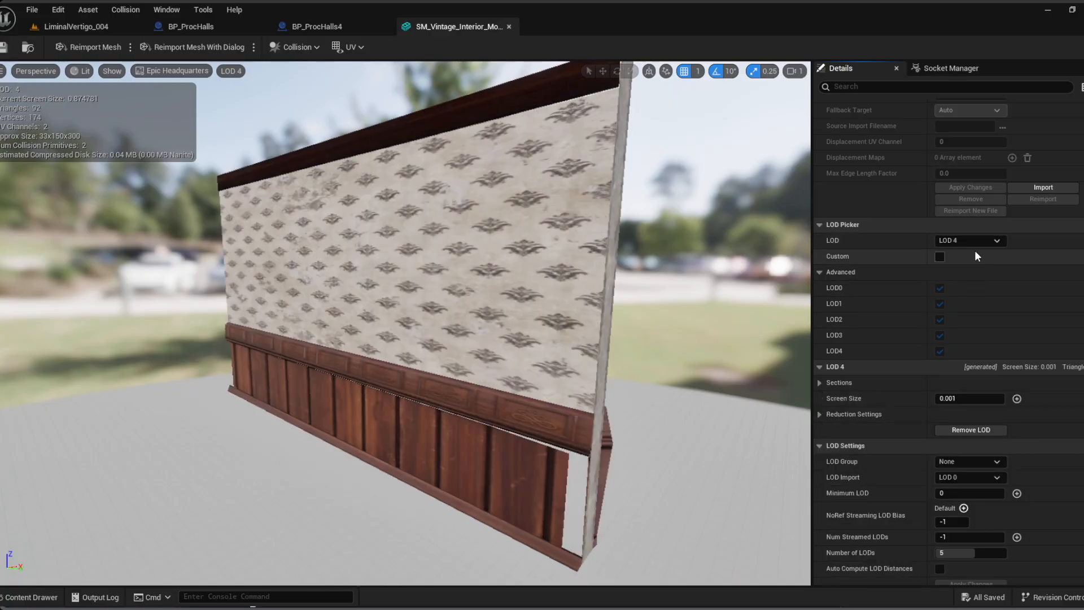
Step: View the vintage wall mesh from its end and preview it from LOD 3 down to LOD 0
right_drag(565, 339, 554, 313)
key(a)
click(968, 241)
click(946, 306)
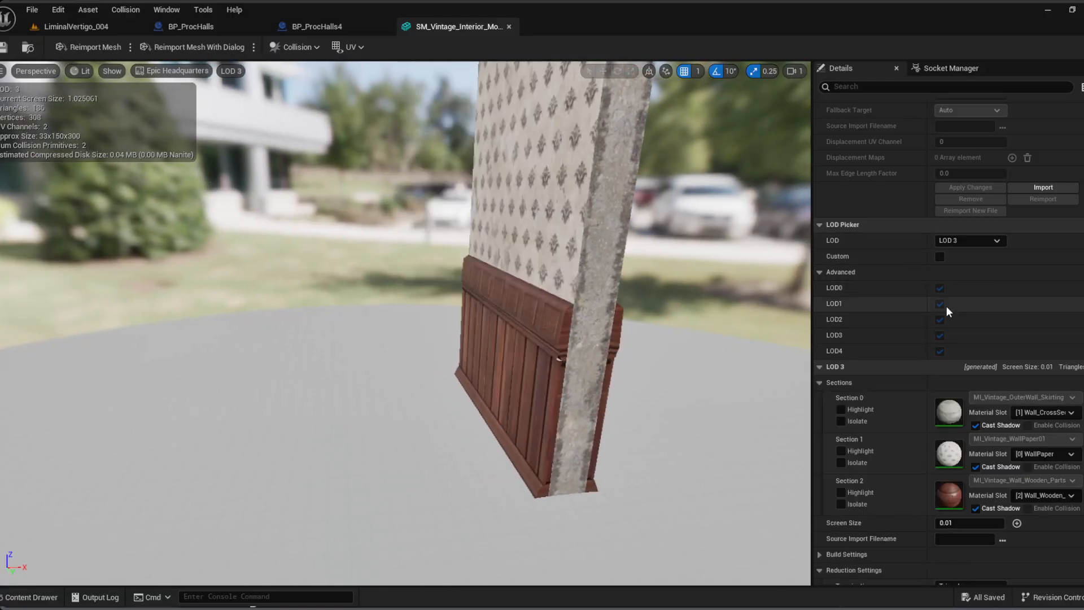
click(985, 236)
click(961, 297)
click(975, 245)
click(967, 282)
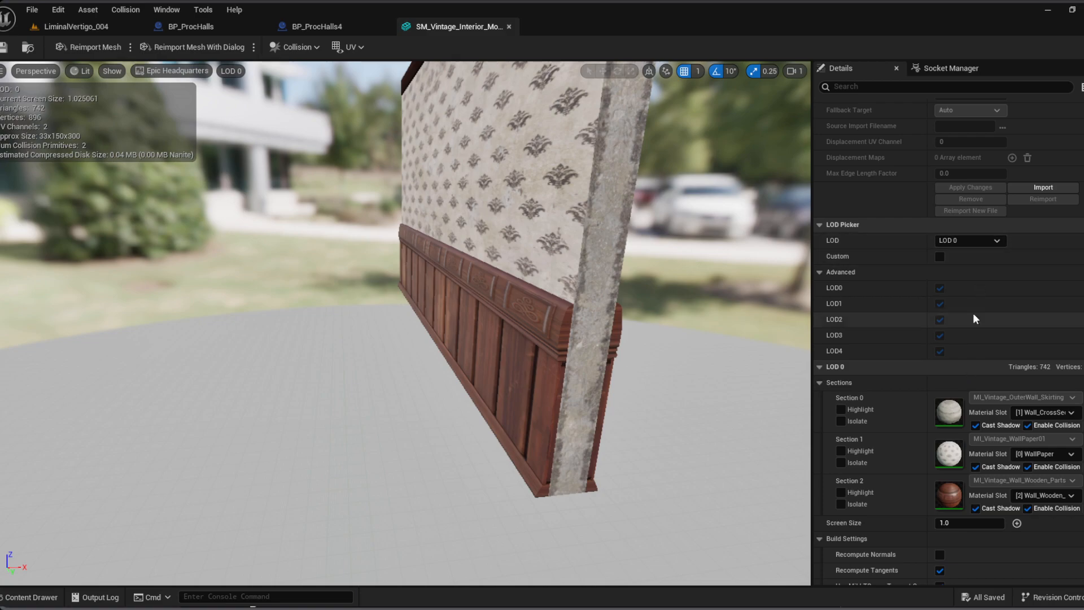
Step: Review the wall mesh's LOD 0 sections, screen size and build settings, including Build Scale
scroll(973, 409, down, 5)
scroll(989, 440, down, 2)
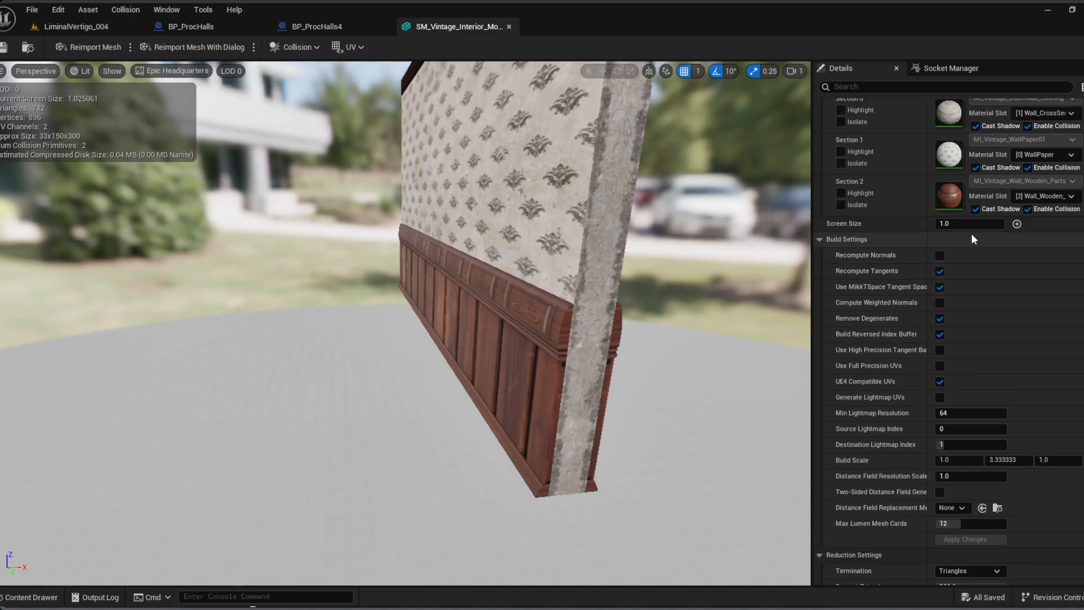
scroll(983, 331, up, 3)
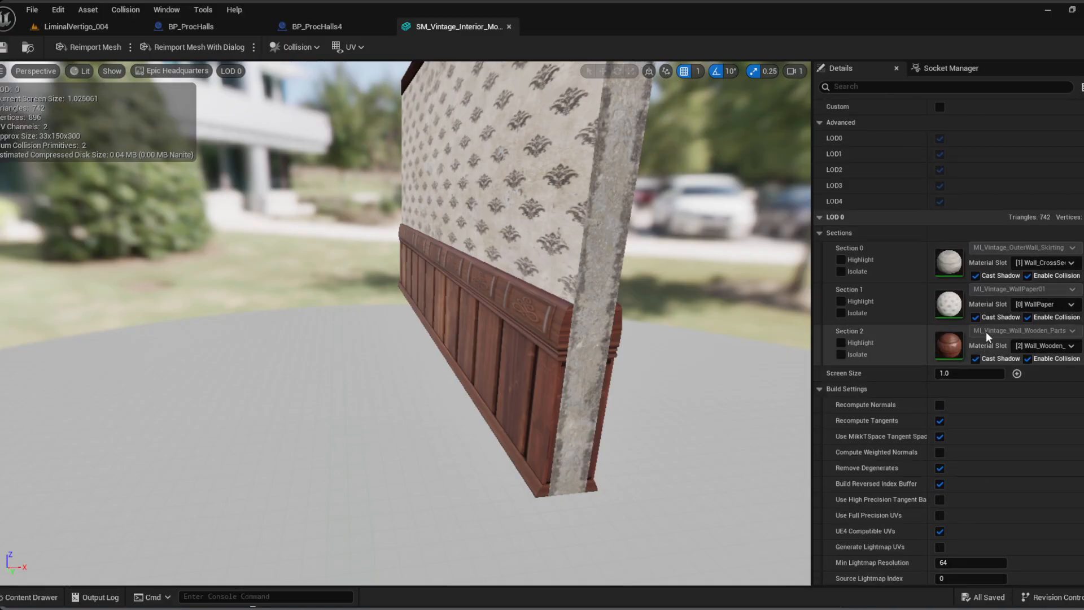
scroll(986, 330, up, 1)
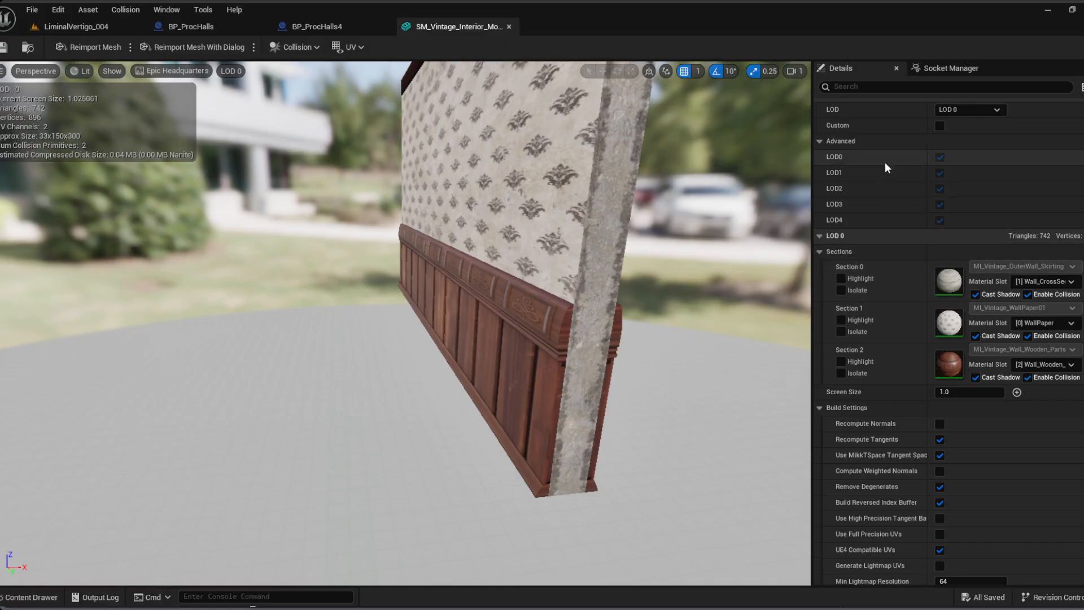
Step: Preview LOD 1 of the wall mesh and review its reduction, LOD, general and expanded build settings
click(974, 112)
click(970, 152)
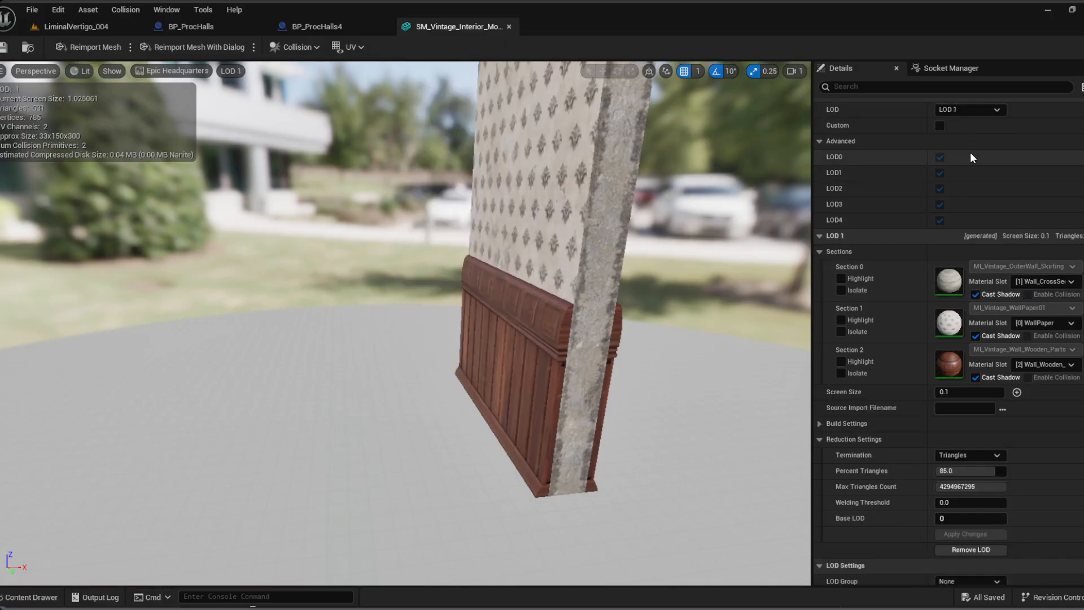
scroll(986, 497, down, 3)
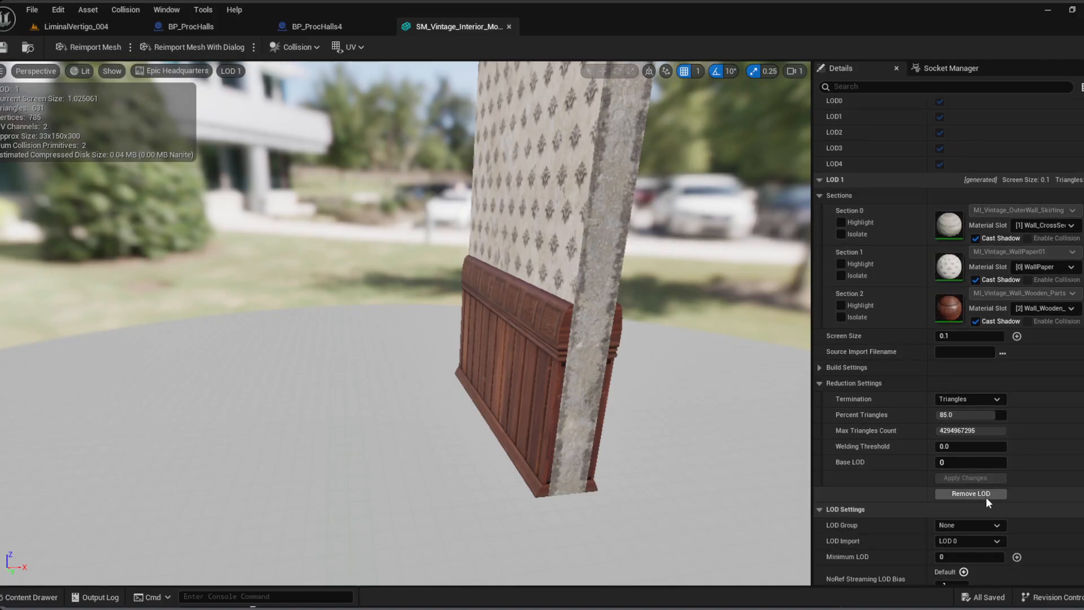
scroll(986, 496, down, 3)
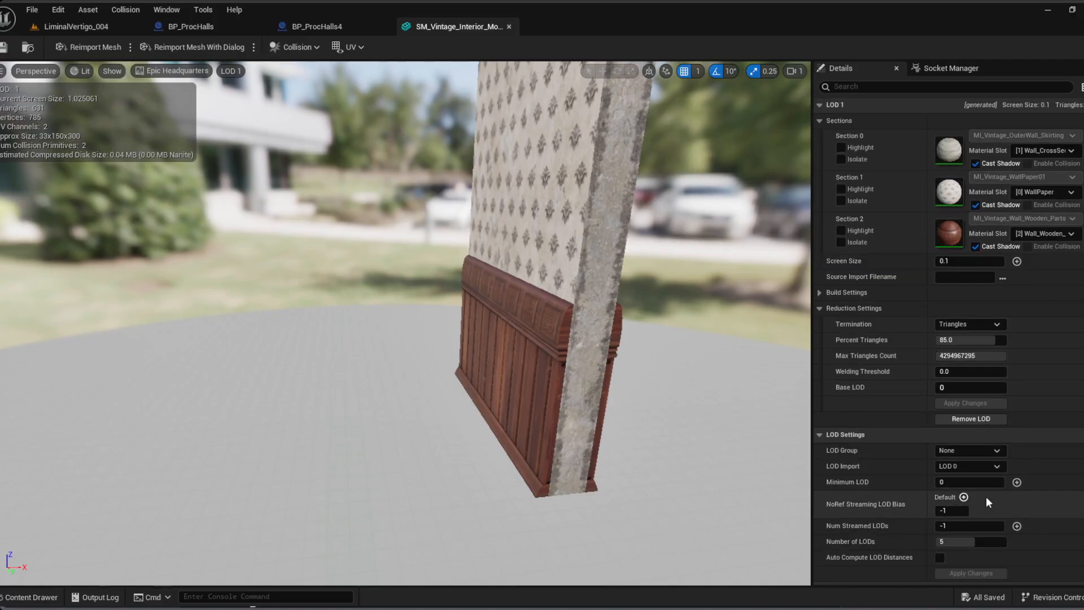
scroll(986, 502, down, 3)
scroll(986, 498, down, 6)
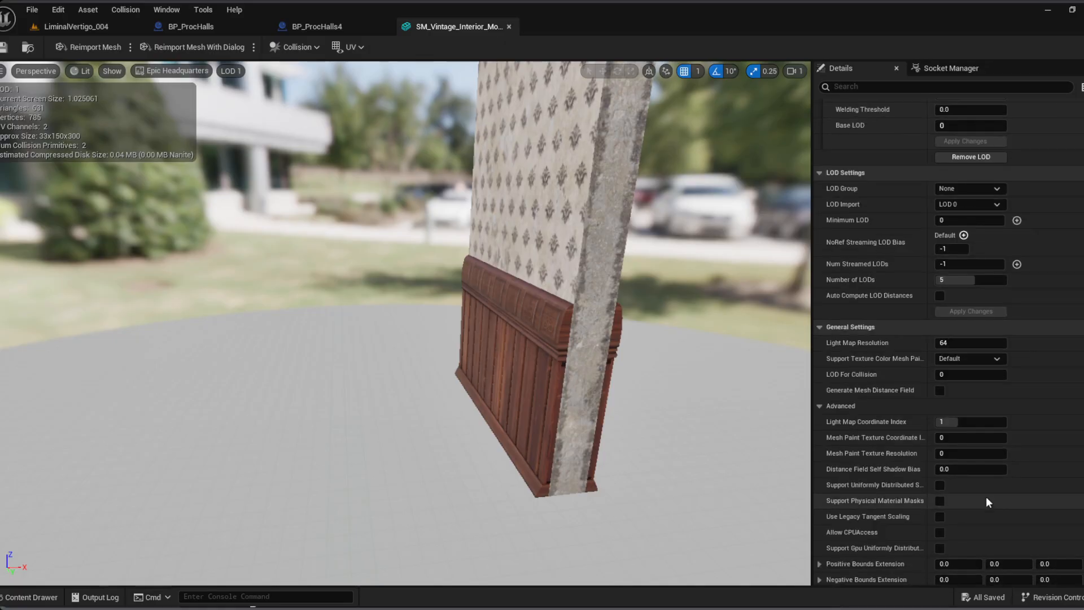
scroll(986, 497, up, 3)
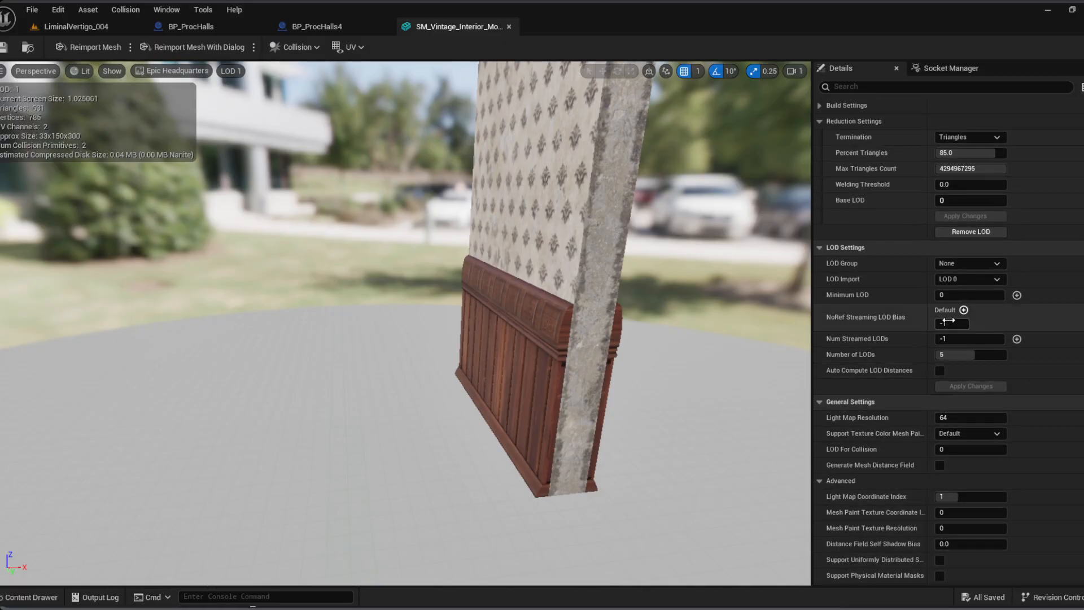
click(822, 105)
scroll(910, 280, up, 7)
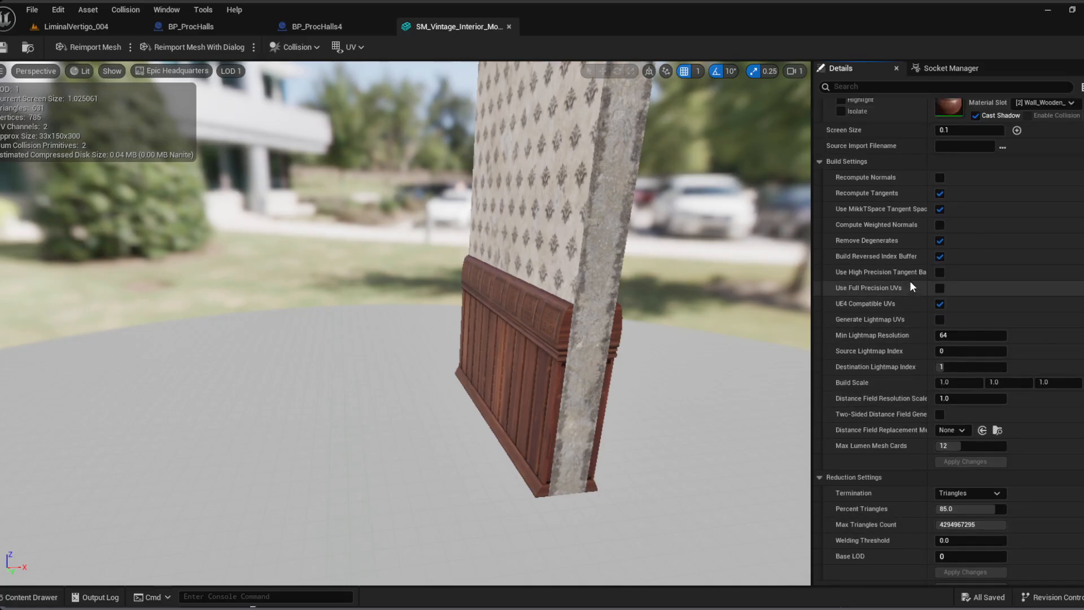
scroll(913, 285, up, 5)
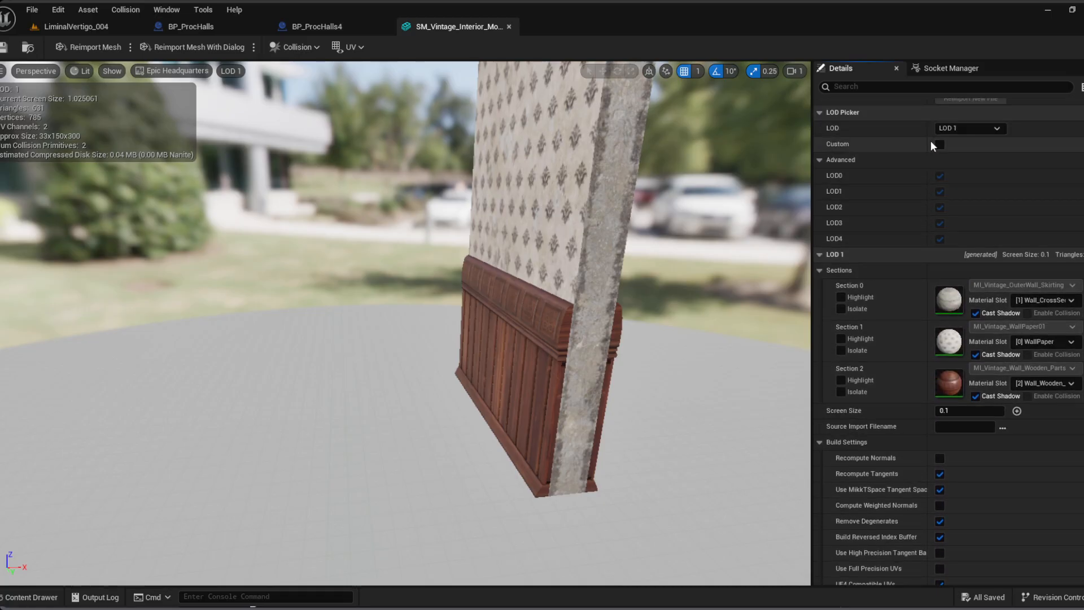
Step: Return the wall mesh preview to LOD 0, recheck its build settings, and enable Custom in the LOD Picker
click(970, 161)
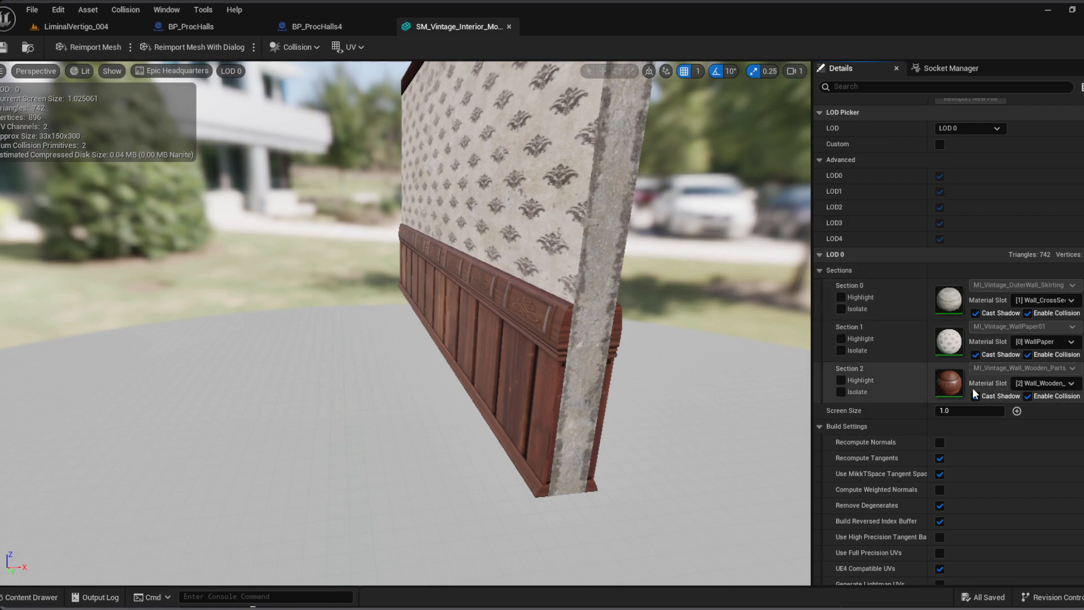
scroll(973, 388, down, 6)
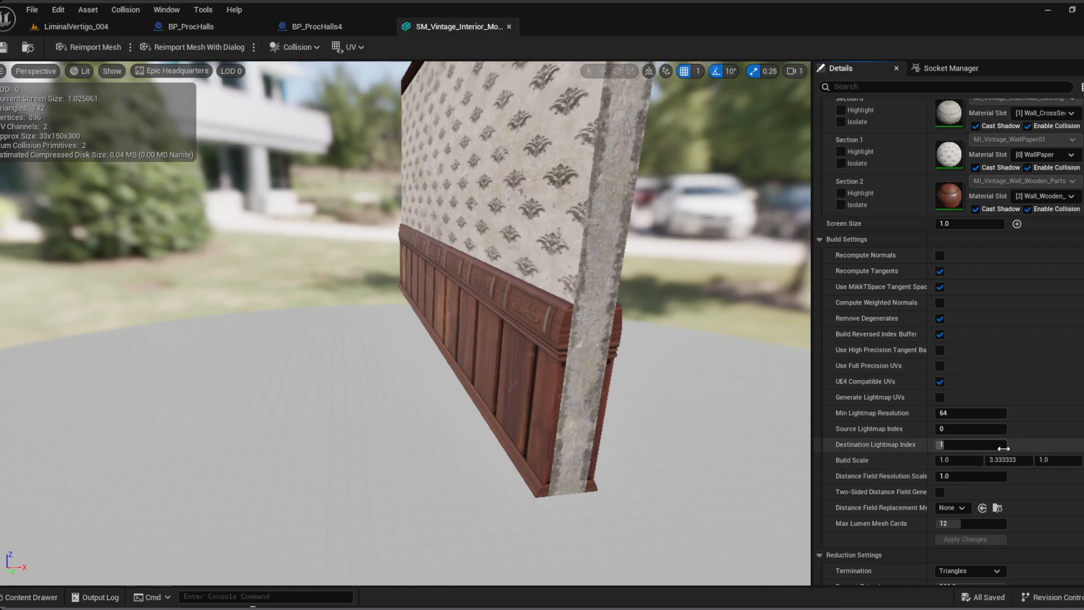
scroll(1005, 472, up, 5)
scroll(1003, 448, up, 2)
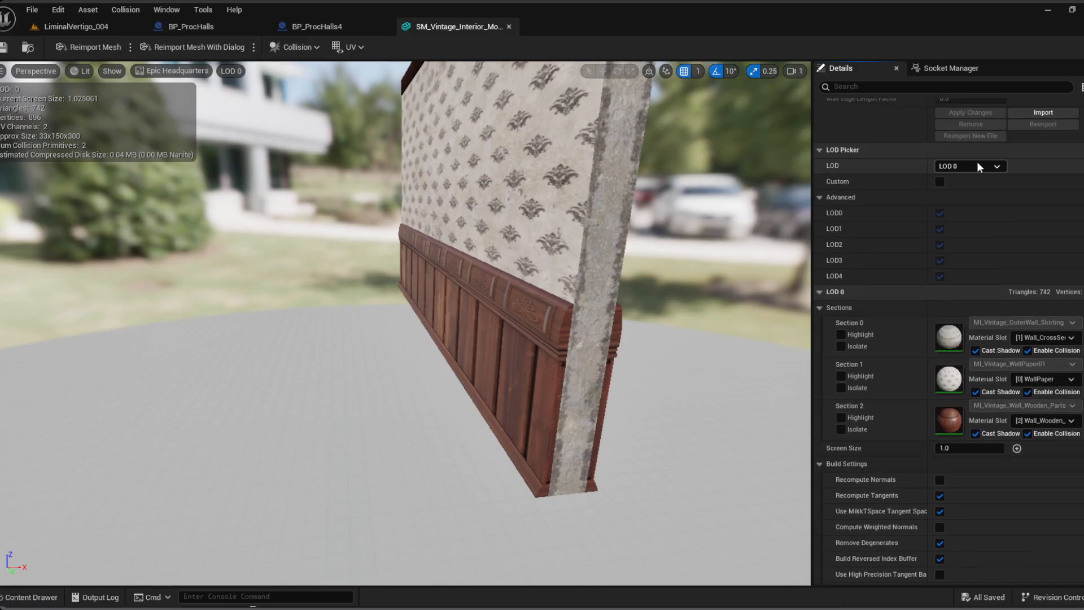
click(941, 181)
scroll(951, 395, down, 8)
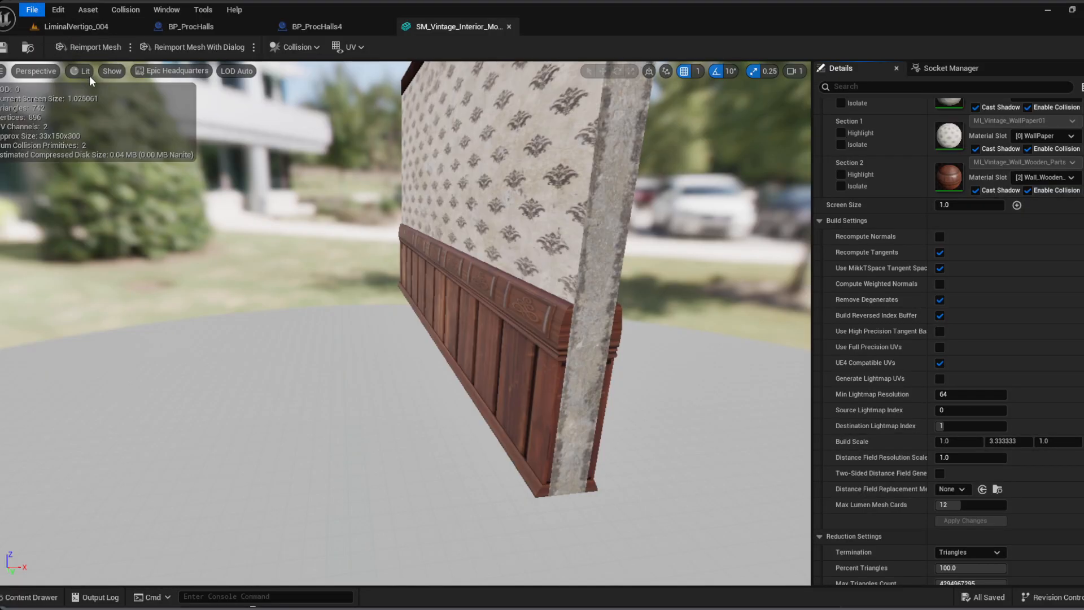
Step: Return to the LiminalVertigo_004 level and inspect how the walls look along the hallway from its open end
click(79, 26)
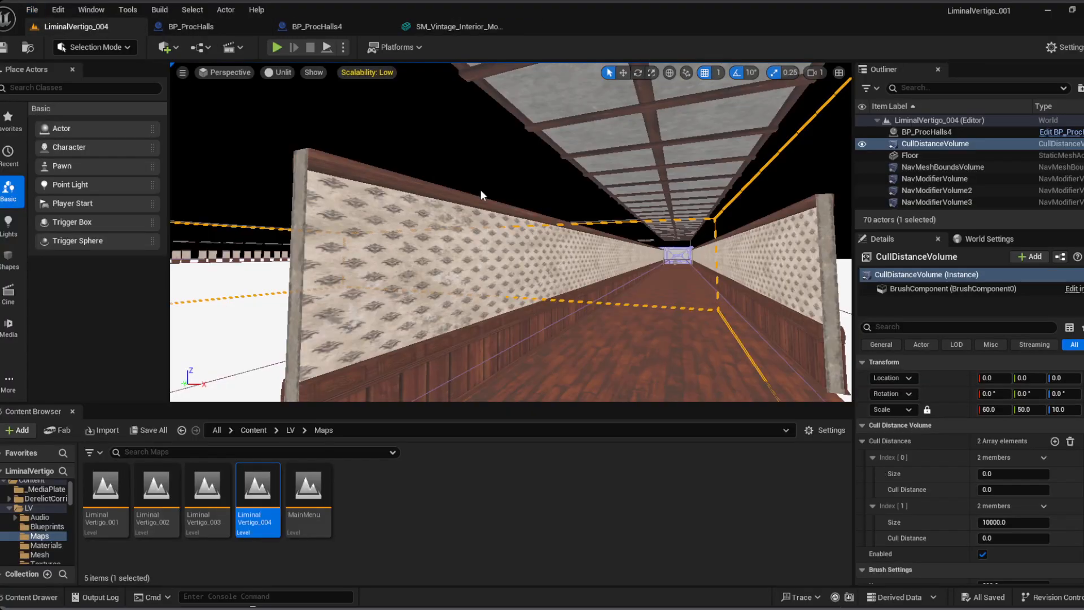
right_drag(511, 232, 271, 222)
key(w)
key(s)
key(w)
key(w)
right_drag(573, 237, 517, 252)
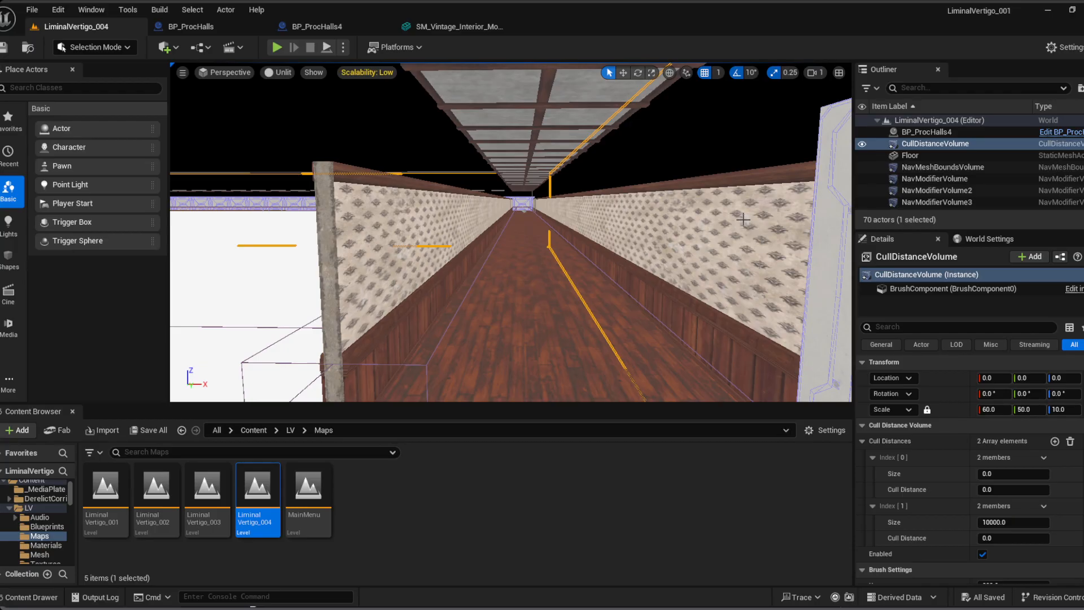
right_drag(755, 245, 698, 286)
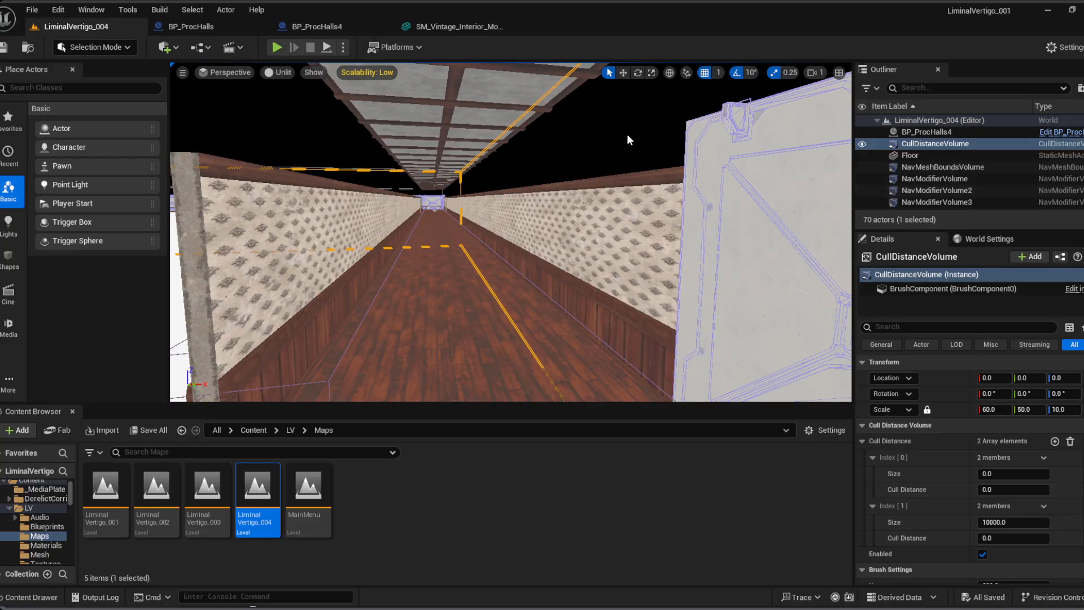
Step: Compare the wall mesh in its own editor with the level's hallway wall, and check the BP_ProcHalls4 viewport
click(457, 27)
right_drag(407, 322, 429, 293)
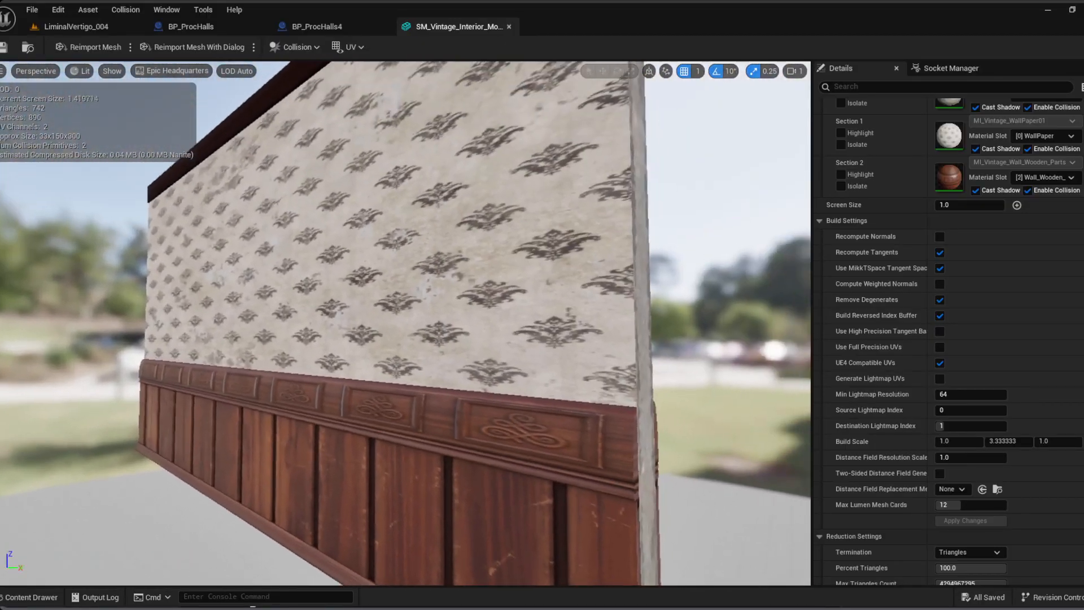
click(77, 26)
right_drag(506, 208, 579, 254)
click(434, 29)
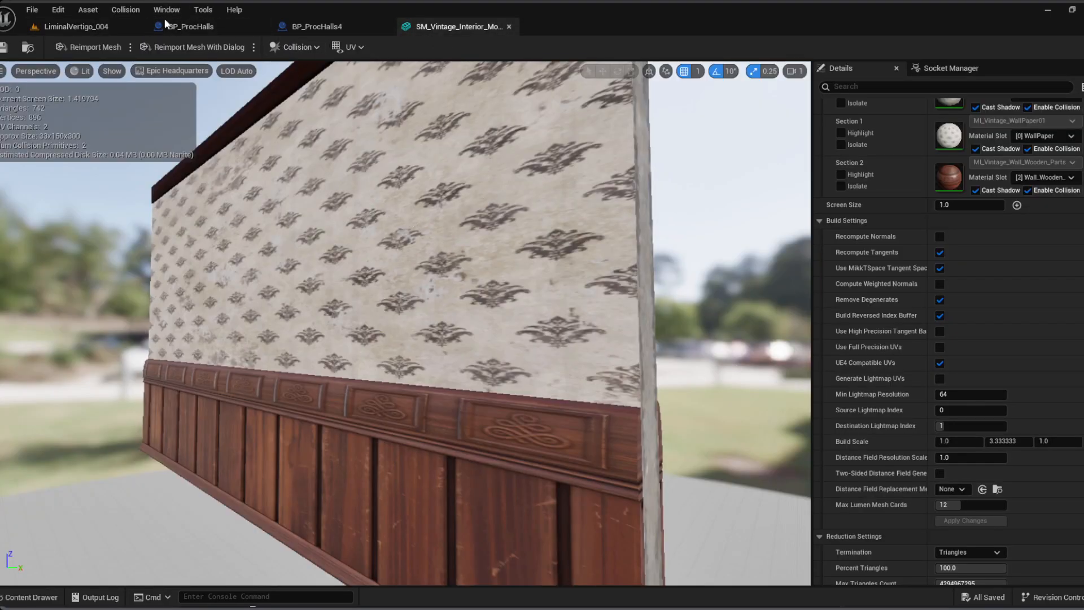
click(97, 29)
right_drag(511, 231, 383, 72)
click(444, 29)
click(333, 27)
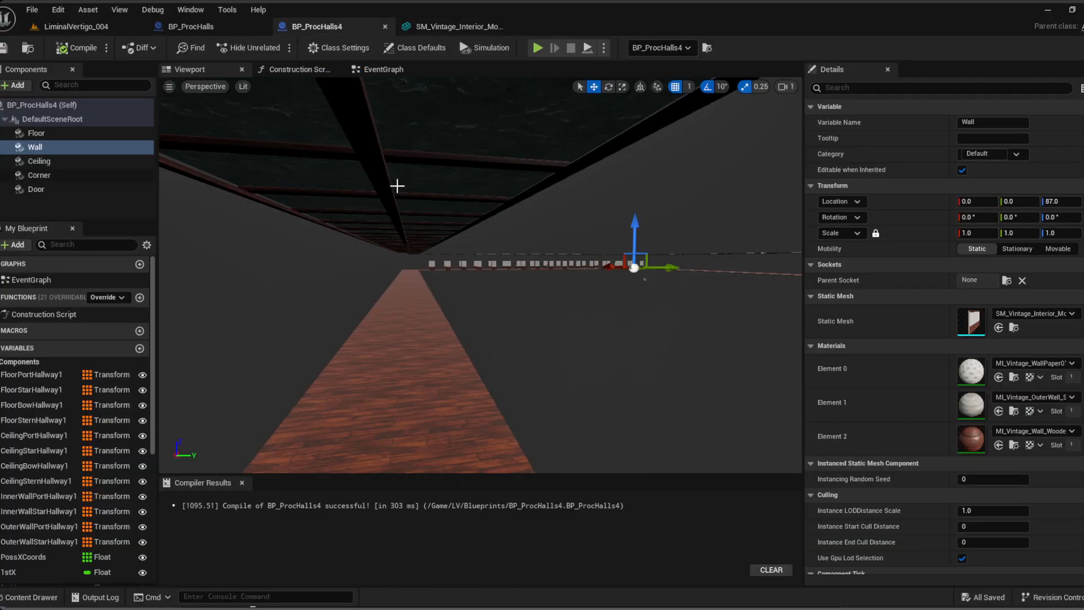
click(105, 30)
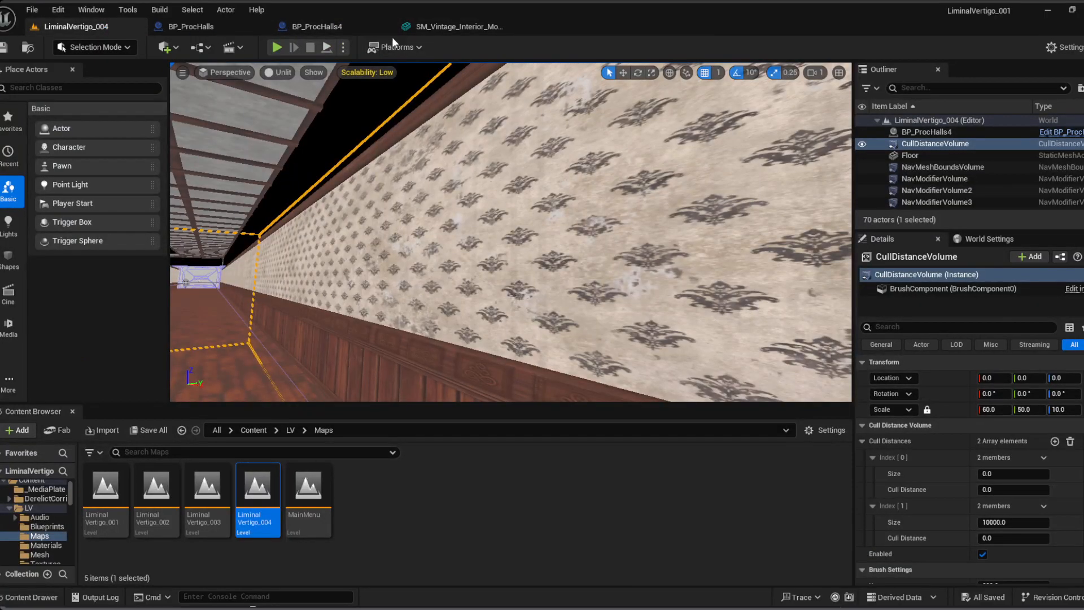
Step: Match the mesh editor's viewing angle to the level's close-up of the wall and compare the wallpaper and trim detail
click(441, 26)
right_drag(399, 174, 371, 141)
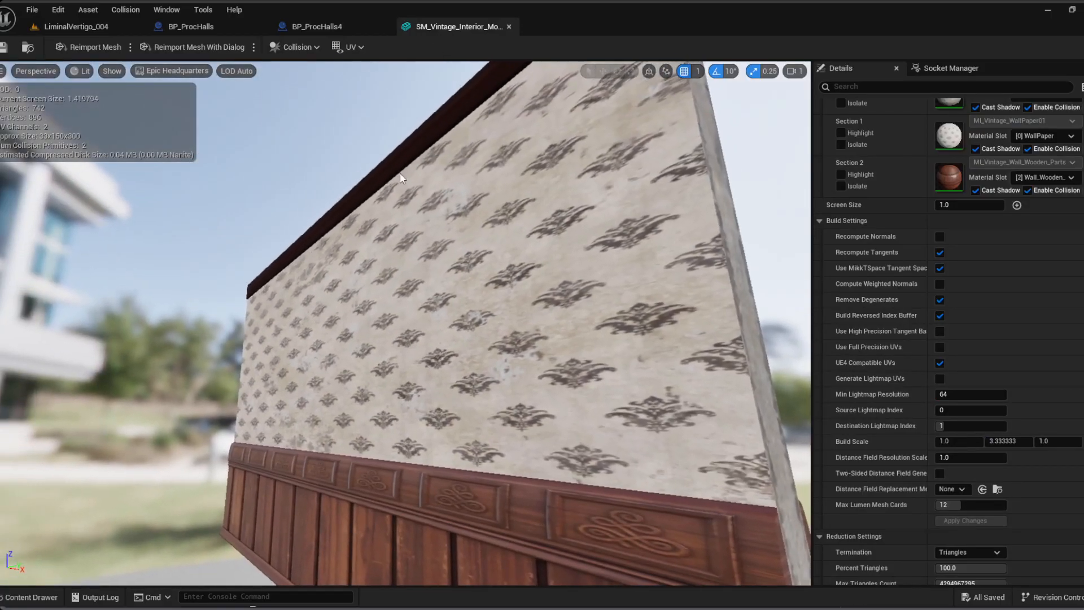
click(109, 29)
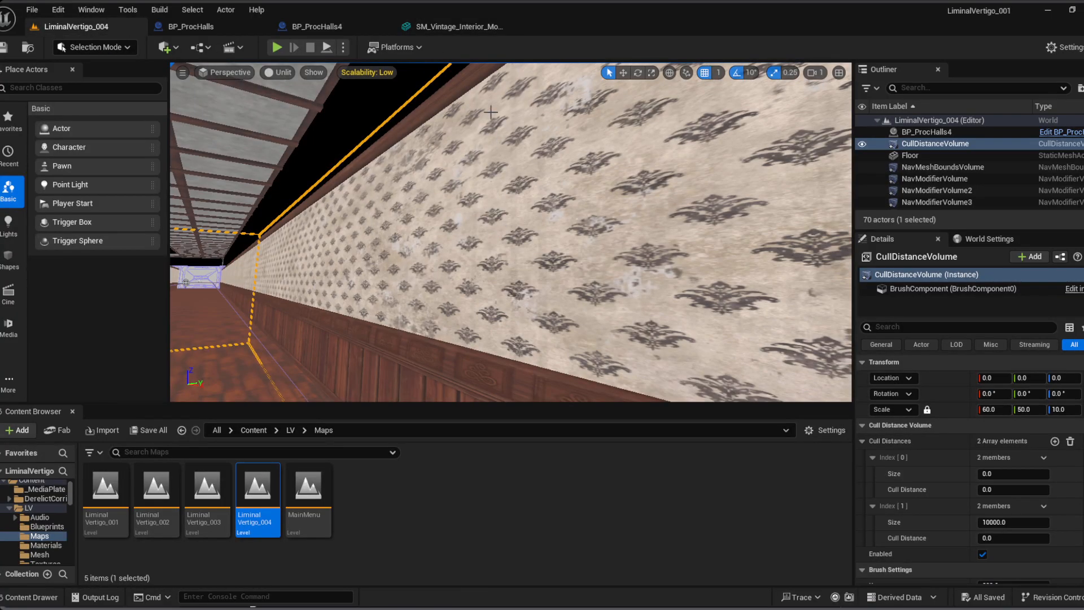
click(439, 29)
right_drag(473, 233, 465, 219)
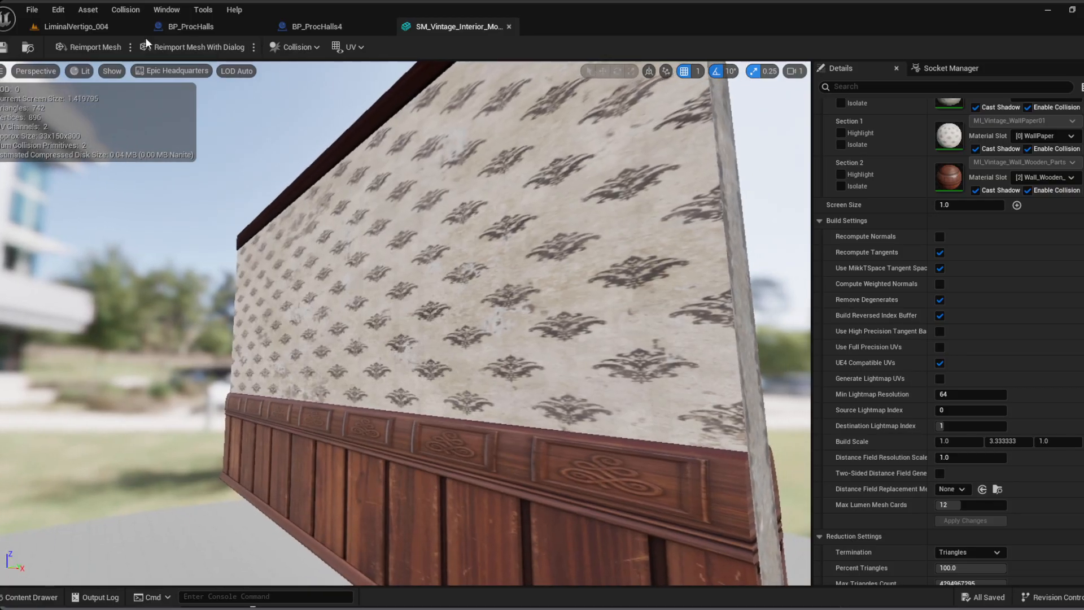
click(102, 29)
Step: Recheck the vintage wall mesh's LOD Picker options, sections and Build Scale values
click(414, 31)
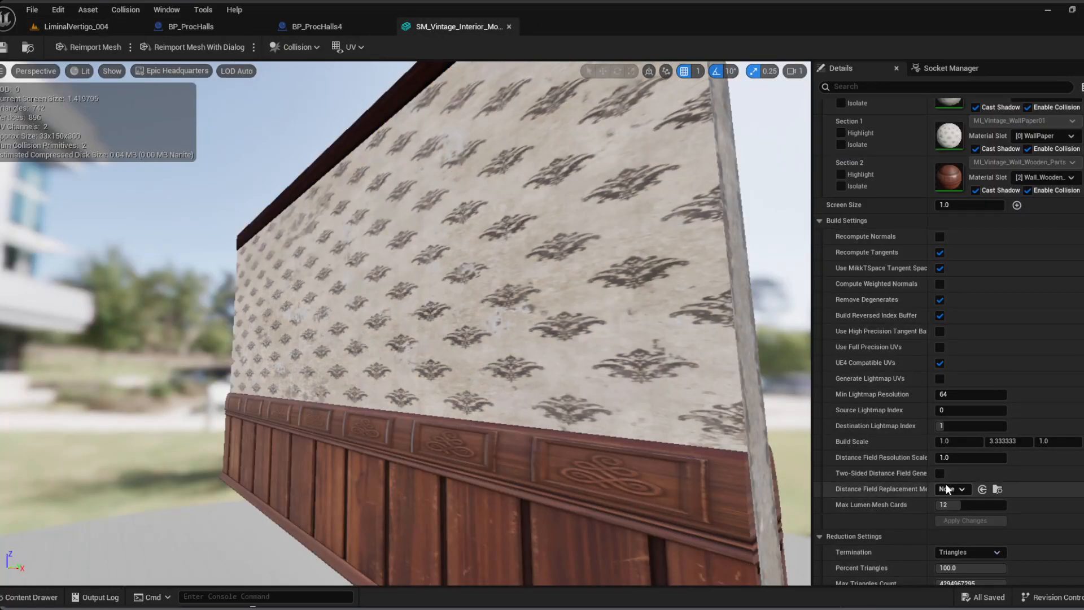
scroll(952, 358, up, 8)
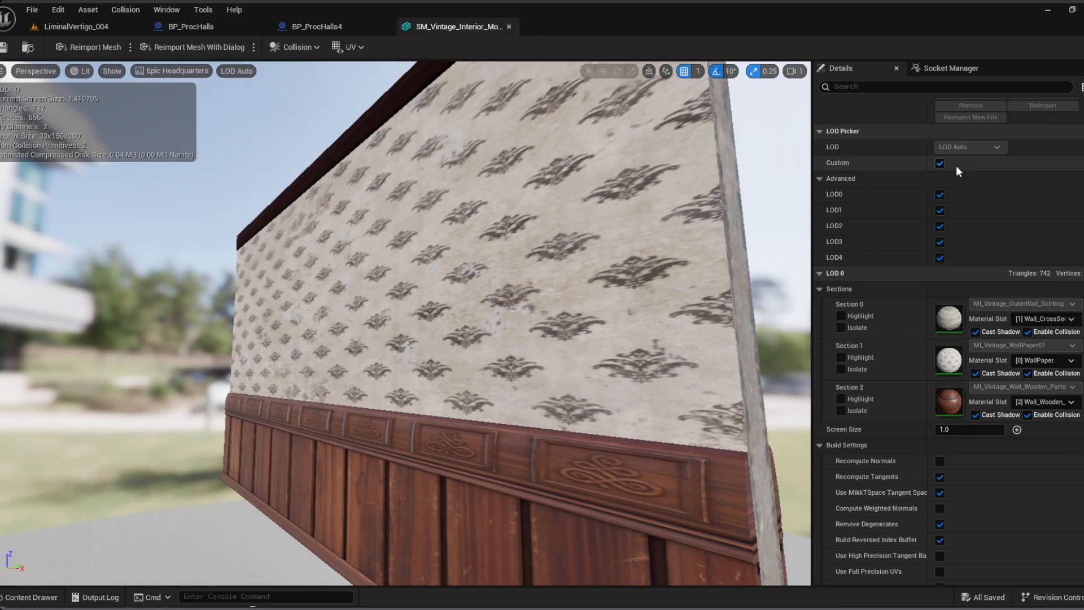
scroll(982, 424, down, 7)
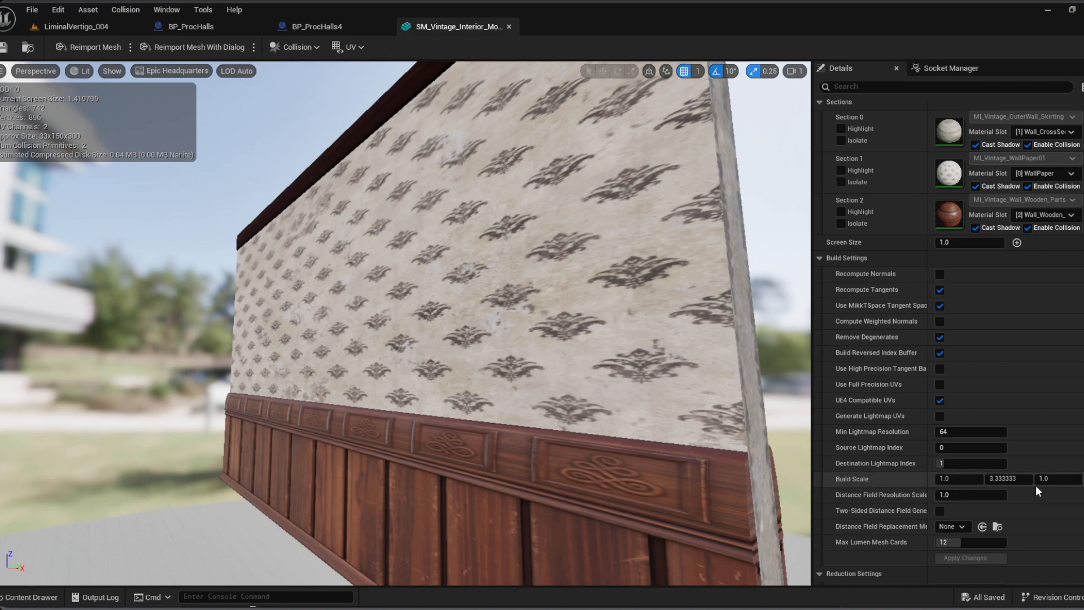
Step: Select the merged interior wall SM_Modular_InteriorWall_Merged46 in the level's hallway and inspect it beside the wallpapered wall
click(38, 26)
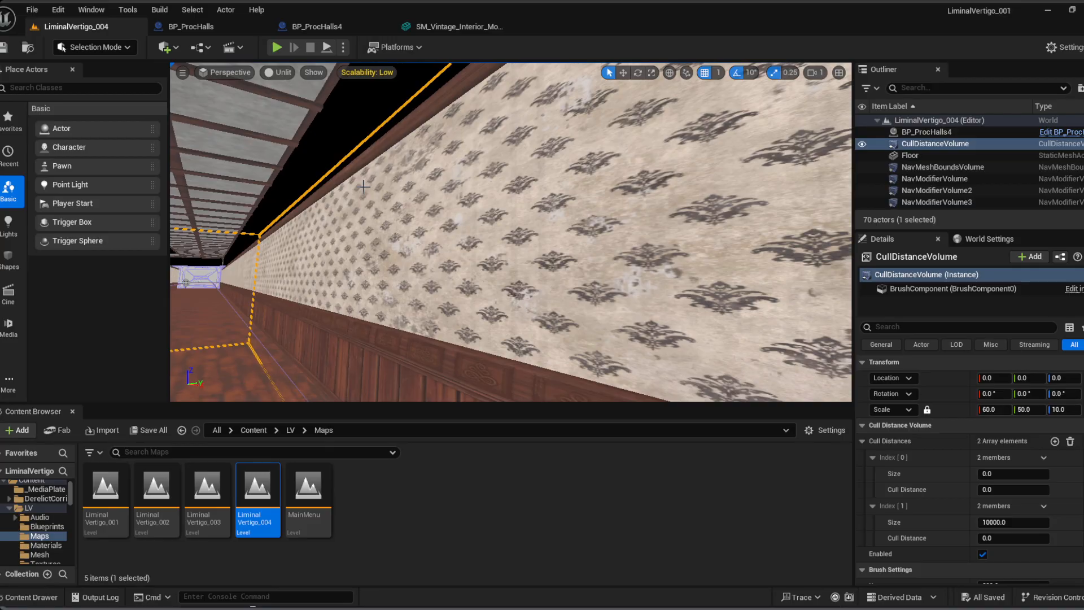
right_drag(363, 187, 316, 196)
key(w)
click(312, 194)
right_drag(559, 265, 356, 199)
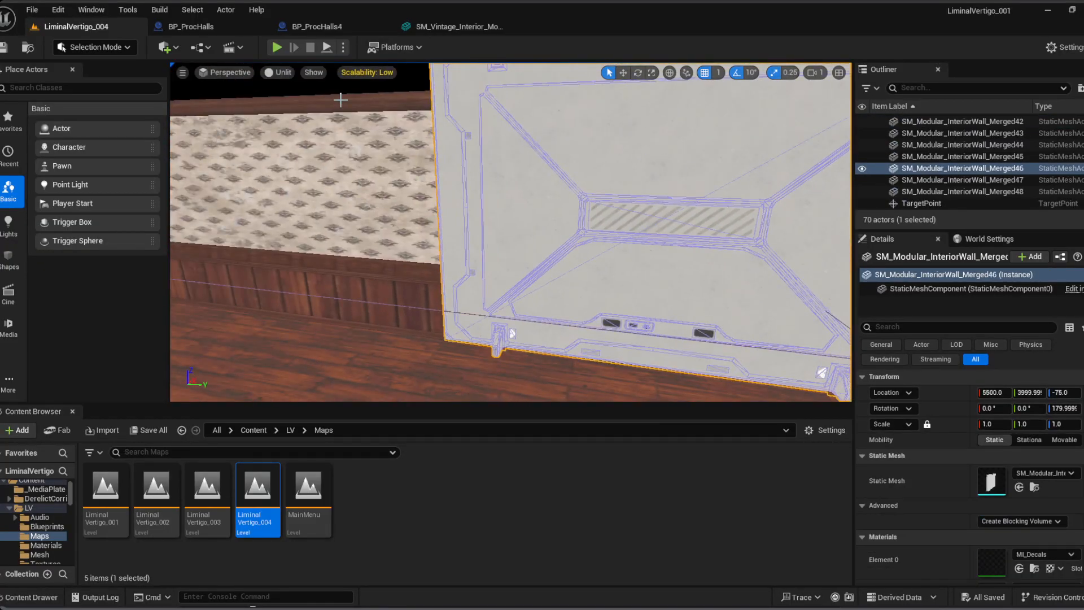
Step: Replace SM_Modular_InteriorWall_Merged46's static mesh with the vintage interior wall and compare its location with the adjacent SM_Modular_InteriorWall_Merged47
click(318, 26)
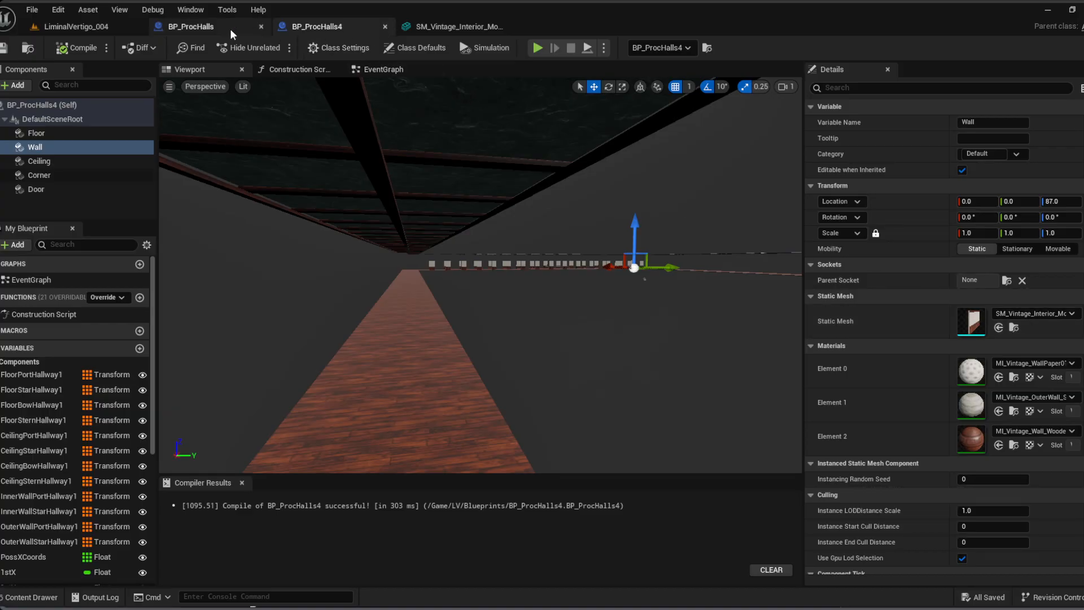
click(80, 32)
right_drag(551, 213, 524, 209)
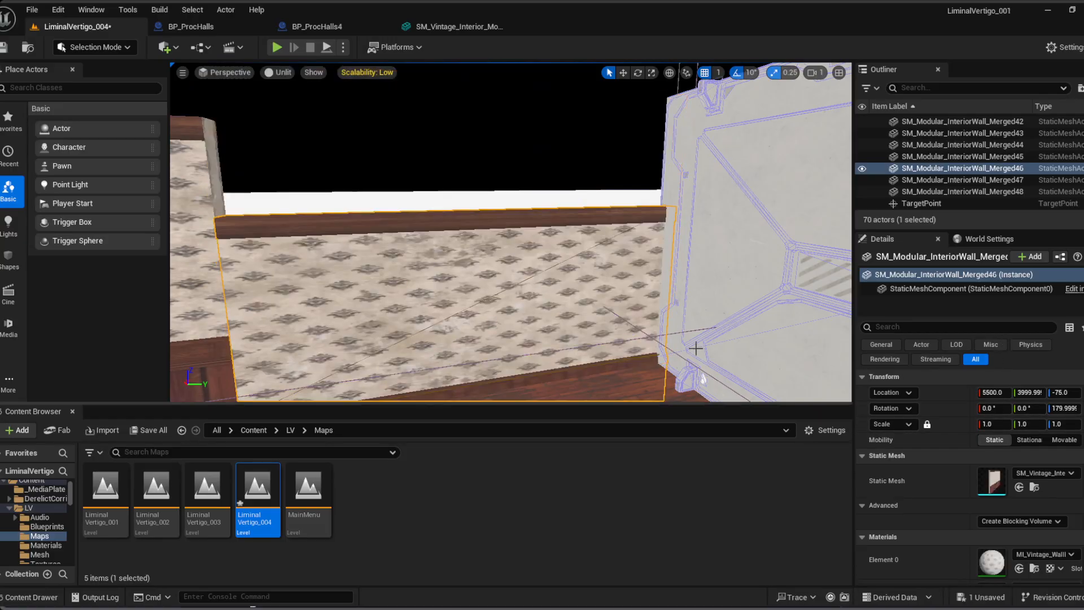
right_drag(694, 346, 548, 279)
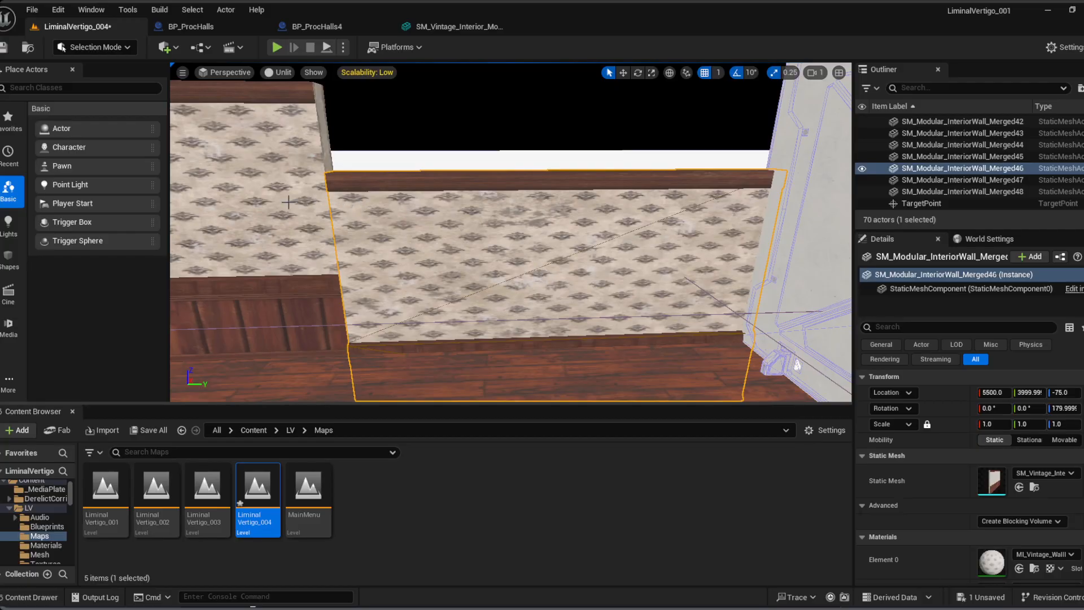
click(791, 293)
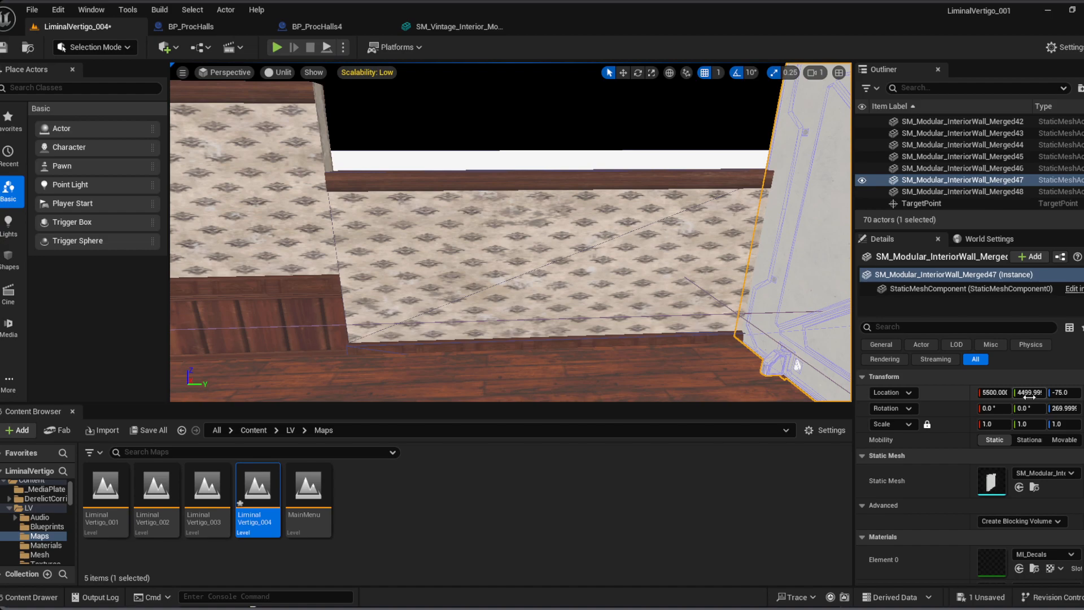
click(657, 262)
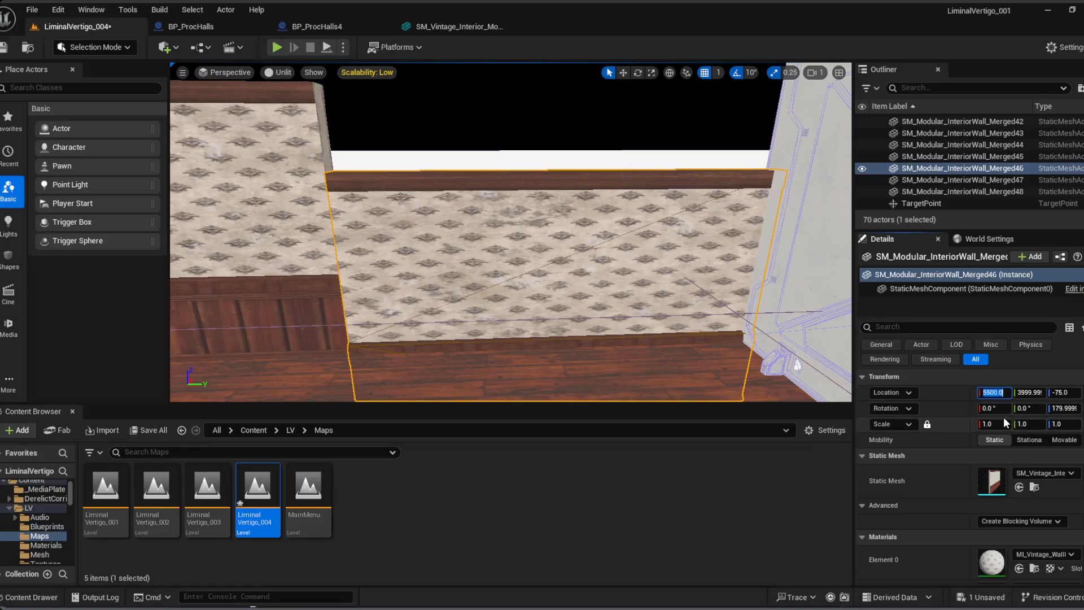
click(1029, 393)
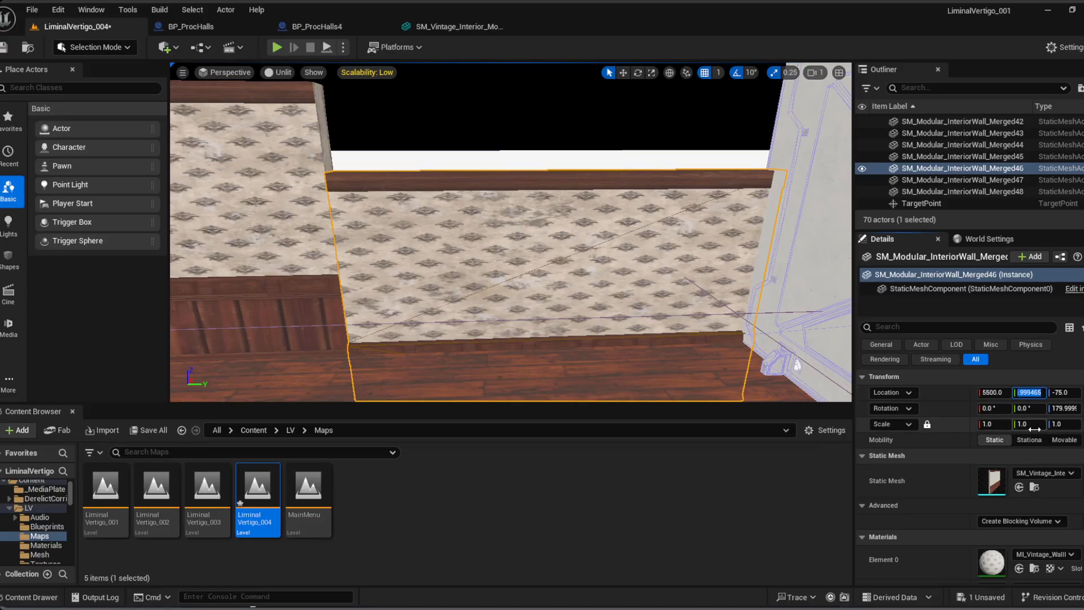
text(40000)
key(Return)
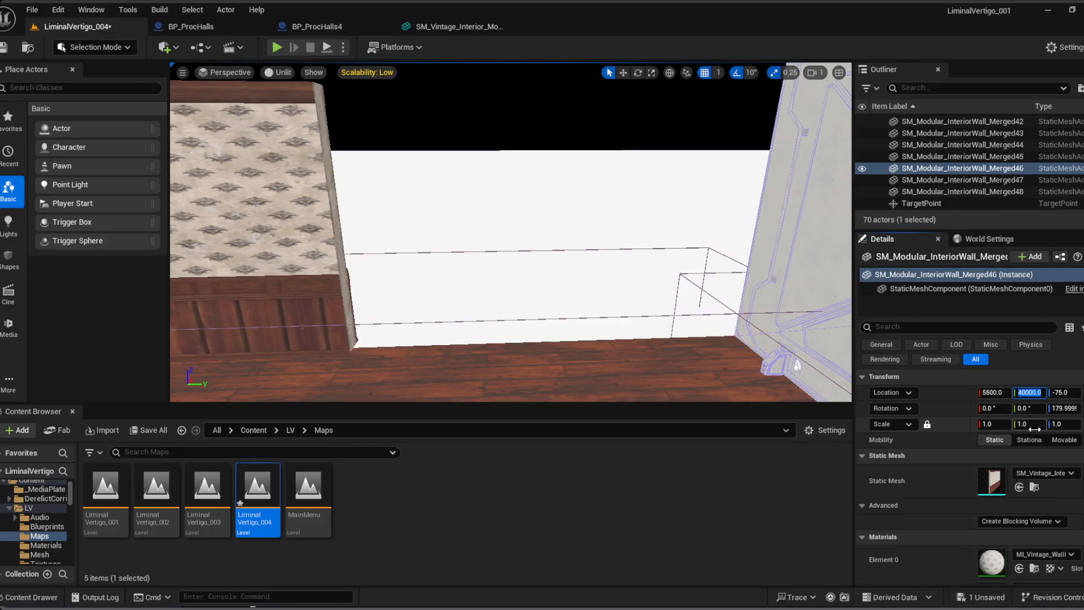
key(ctrl+z)
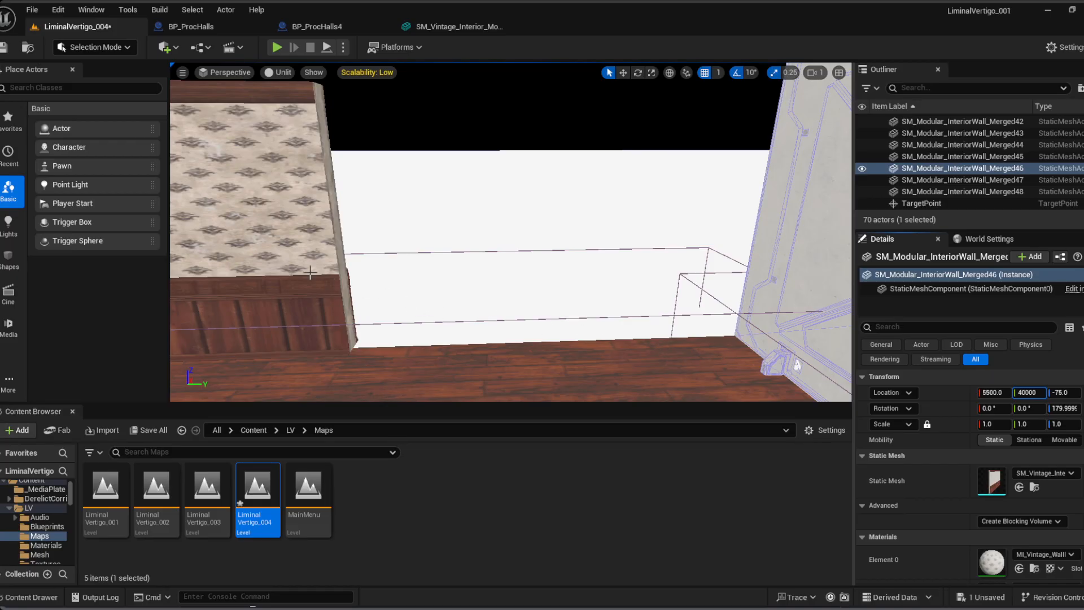
click(58, 9)
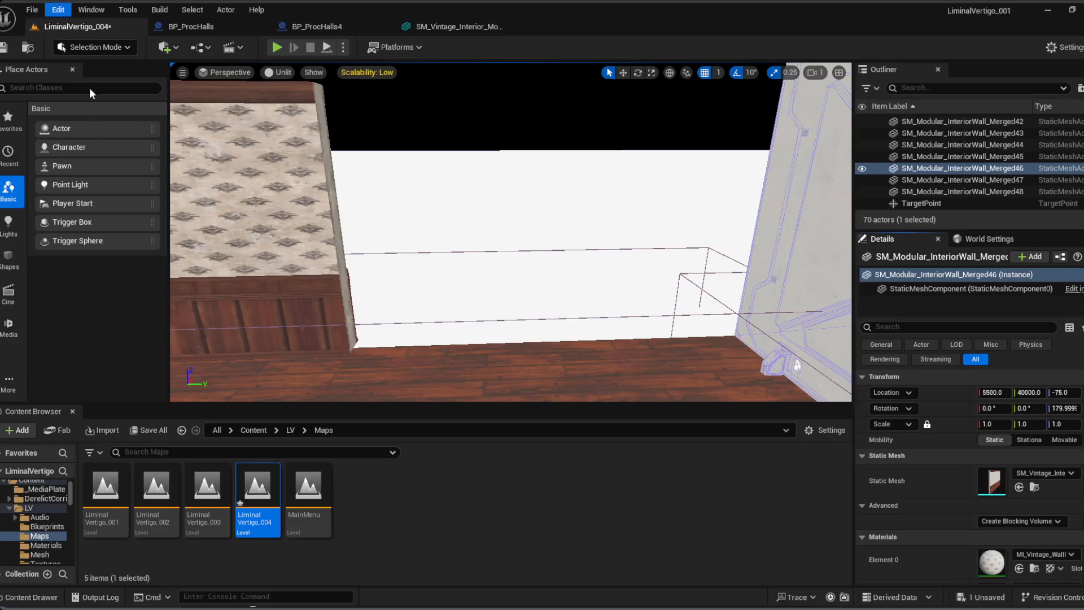
click(87, 80)
key(ctrl+z)
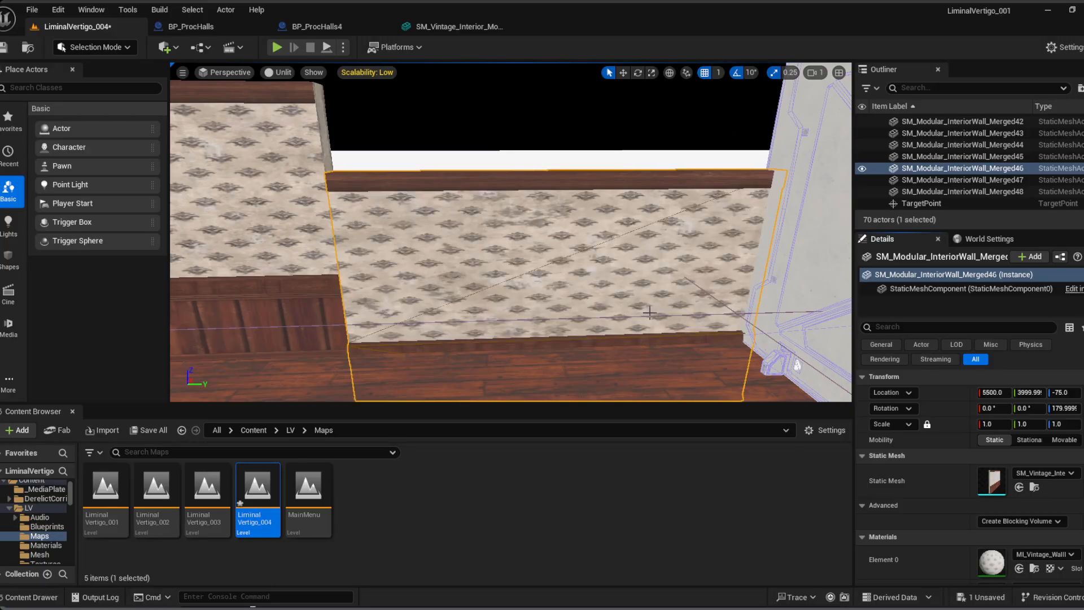
Step: Set the Location Y of SM_Modular_InteriorWall_Merged46 to exactly 4000
click(1029, 392)
click(1018, 392)
key(Right)
key(Right)
key(Right)
key(Right)
key(Right)
key(Right)
key(Right)
key(Right)
key(Right)
key(Right)
key(Right)
key(Home)
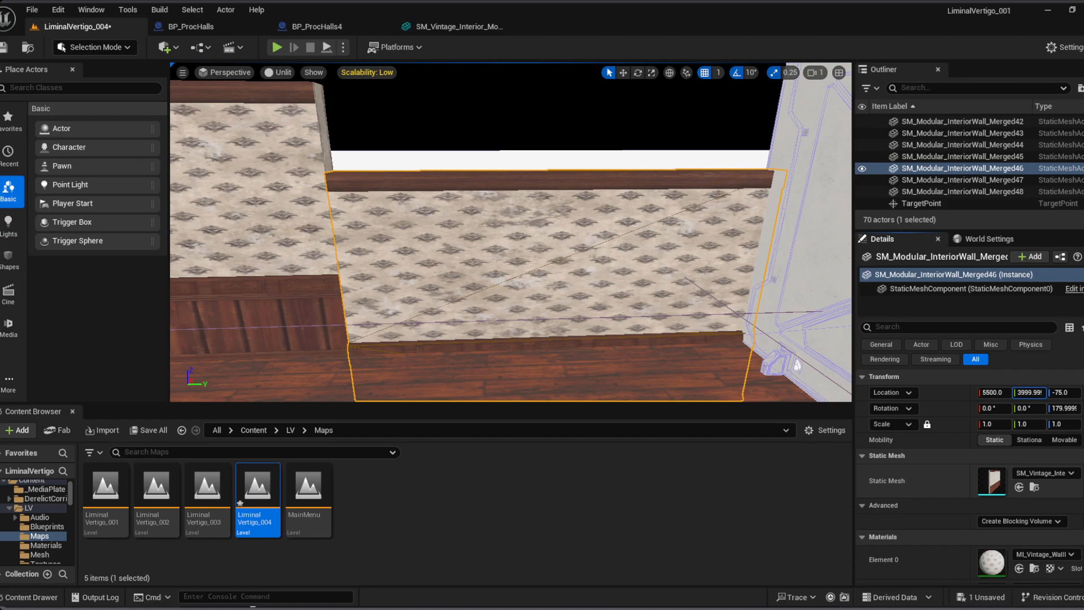
key(Delete)
key(Delete)
key(Delete)
key(Delete)
key(Delete)
key(Delete)
key(Delete)
key(Delete)
key(Delete)
key(Delete)
key(Return)
Step: Raise the replaced wall to Location Z 12 and check its alignment with the neighbouring hallway walls
key(Tab)
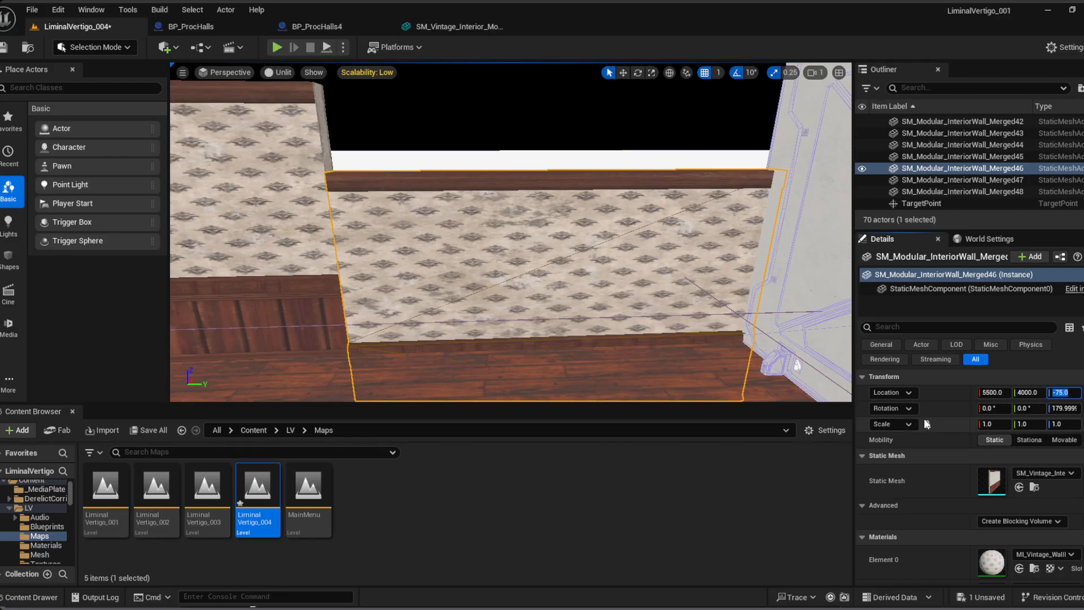
text(0)
key(Return)
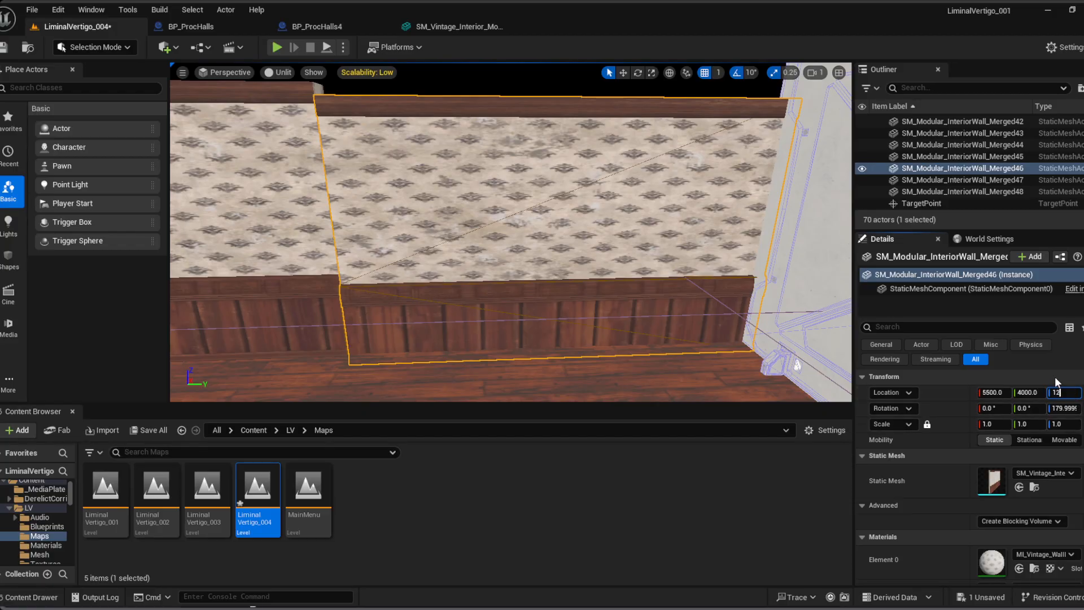
key(Return)
right_drag(508, 254, 446, 255)
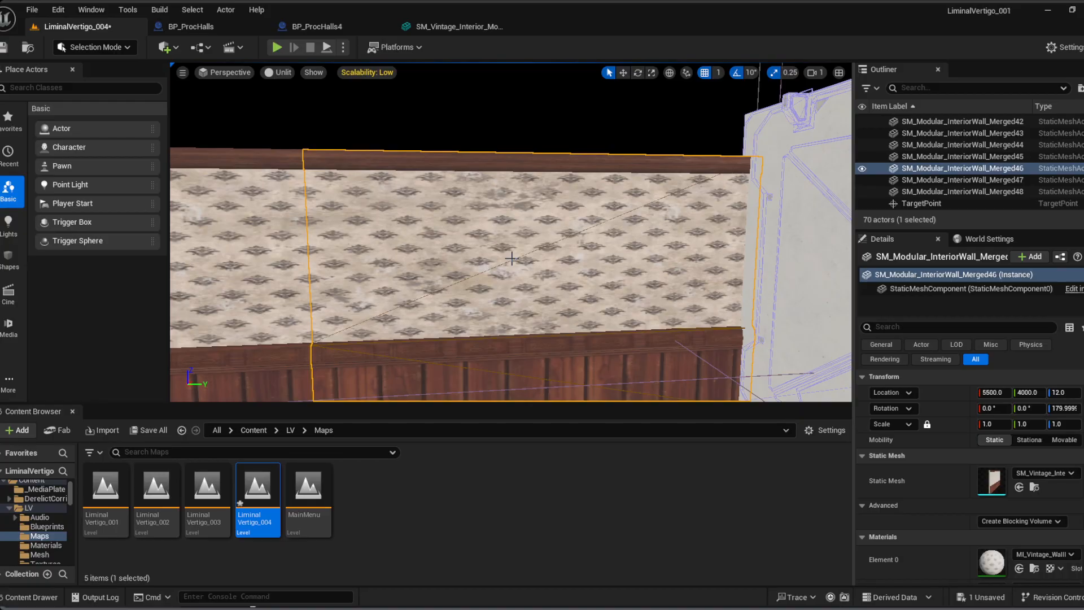
right_drag(512, 258, 374, 212)
right_drag(571, 262, 627, 322)
right_drag(646, 273, 648, 274)
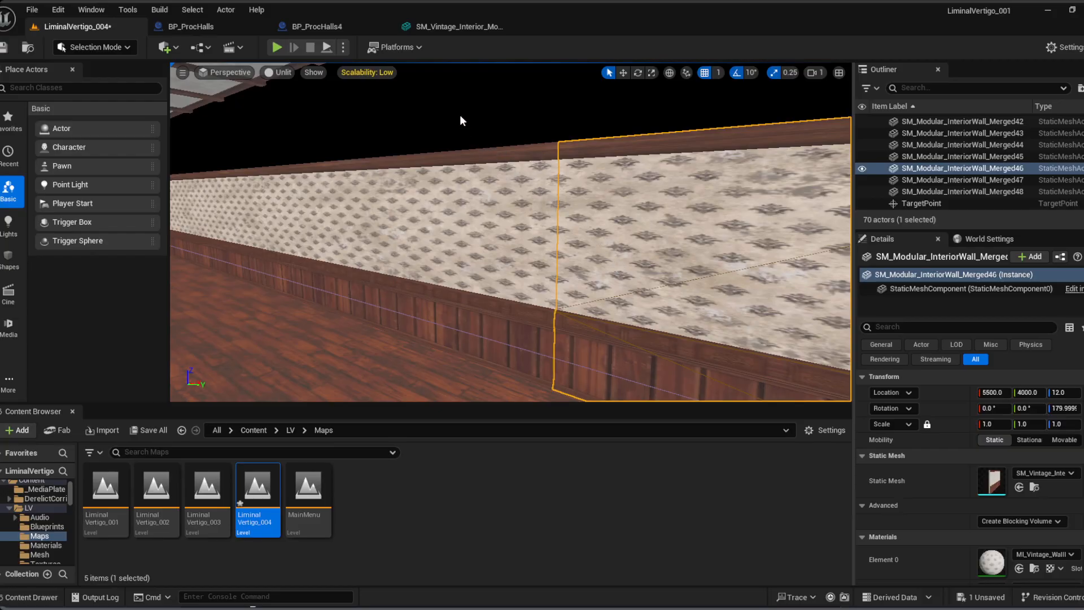
Step: In the vintage wall's mesh editor, turn off the Custom LOD view and apply a Build Scale Y of 3.333333 to LOD 1
click(445, 28)
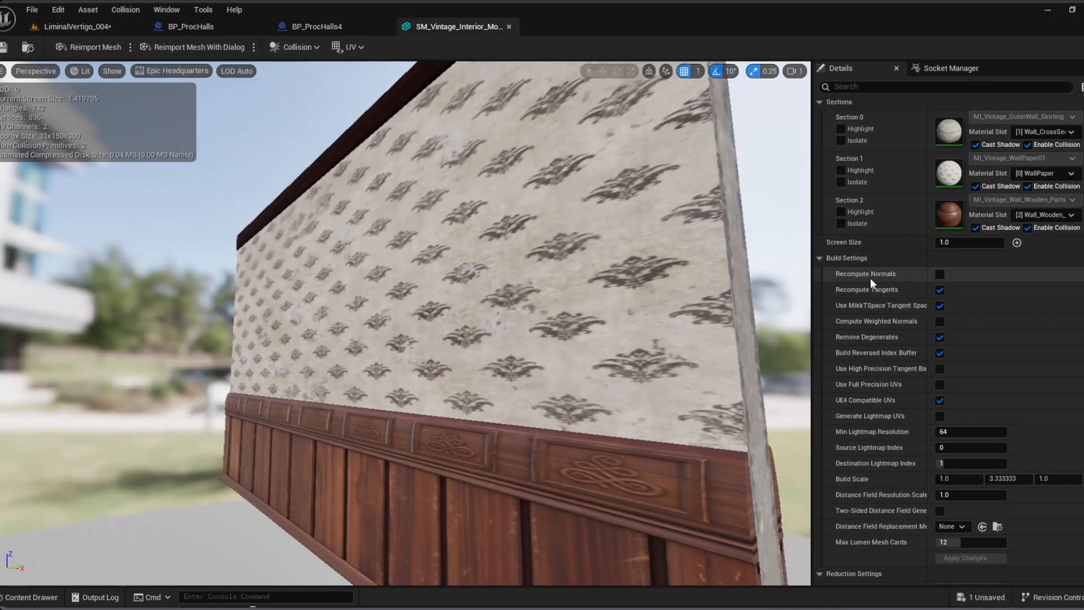
scroll(1019, 375, down, 3)
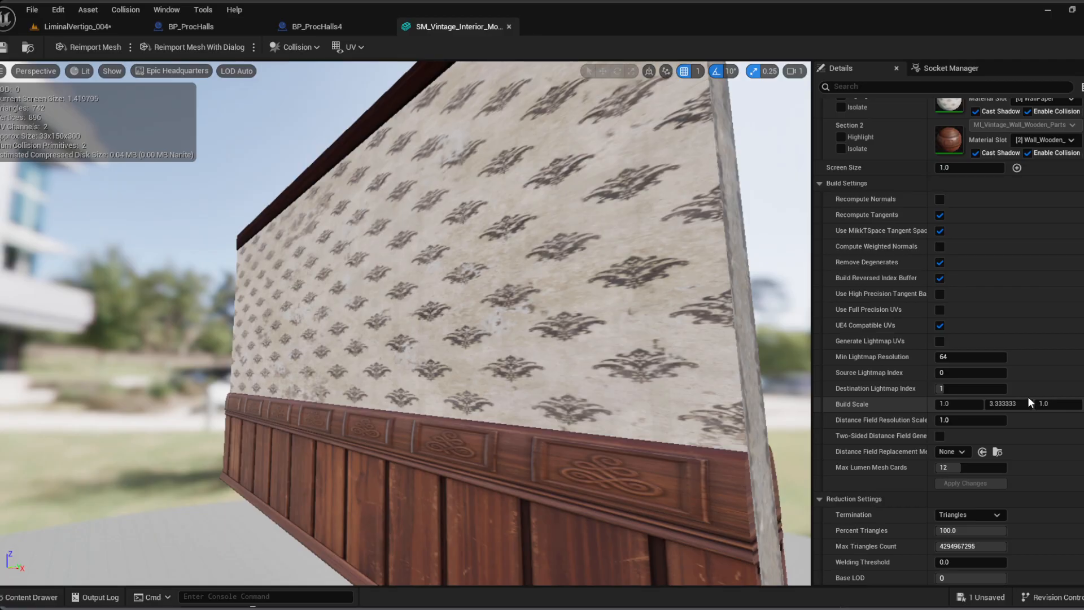
scroll(1028, 397, up, 12)
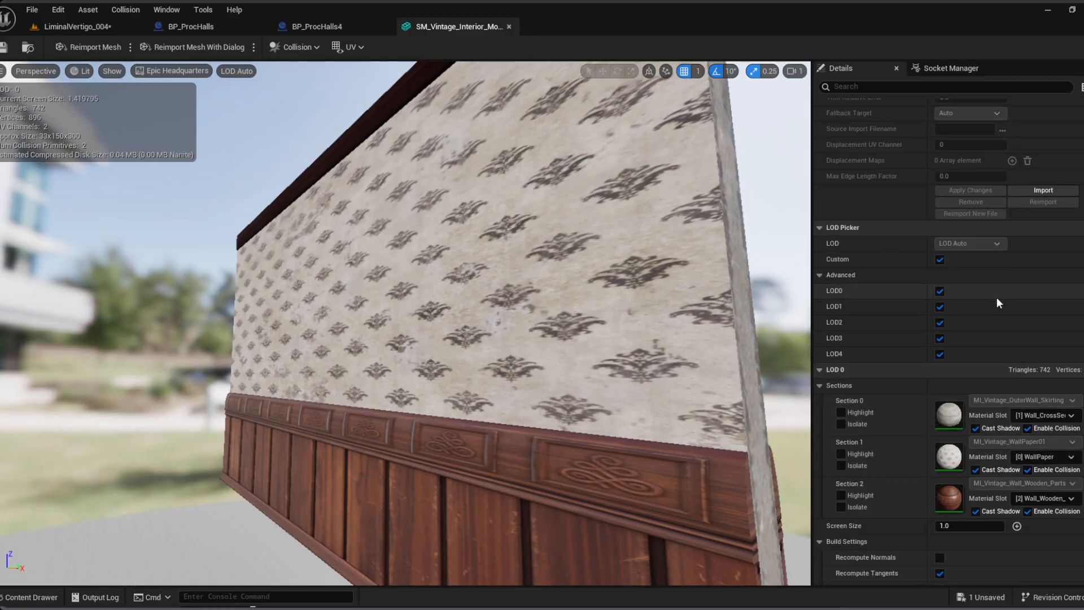
click(941, 260)
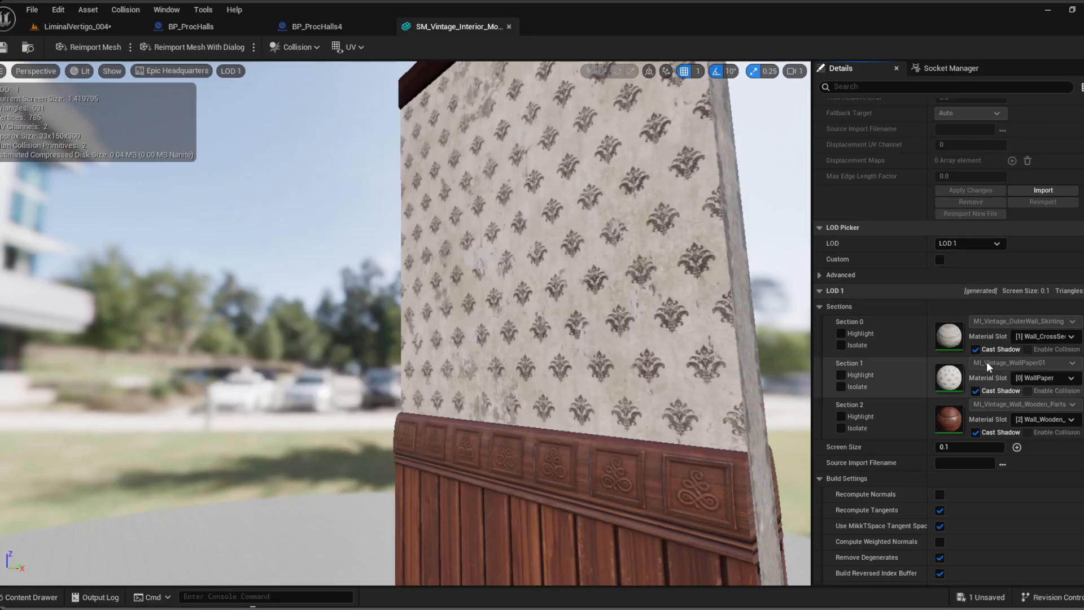
scroll(987, 351, down, 8)
click(999, 422)
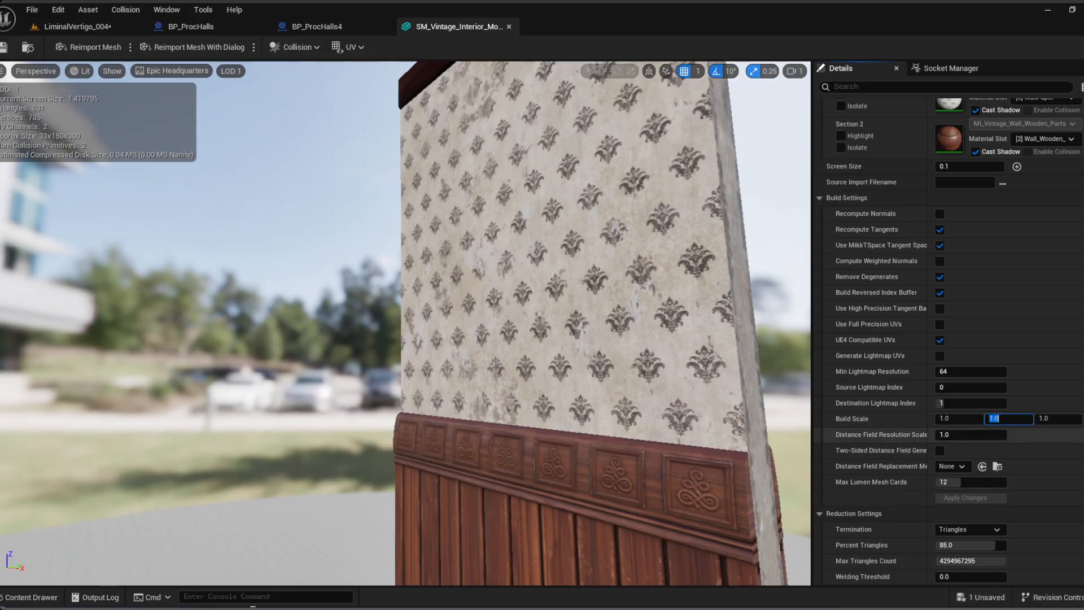
text(3.333333)
key(Return)
click(967, 498)
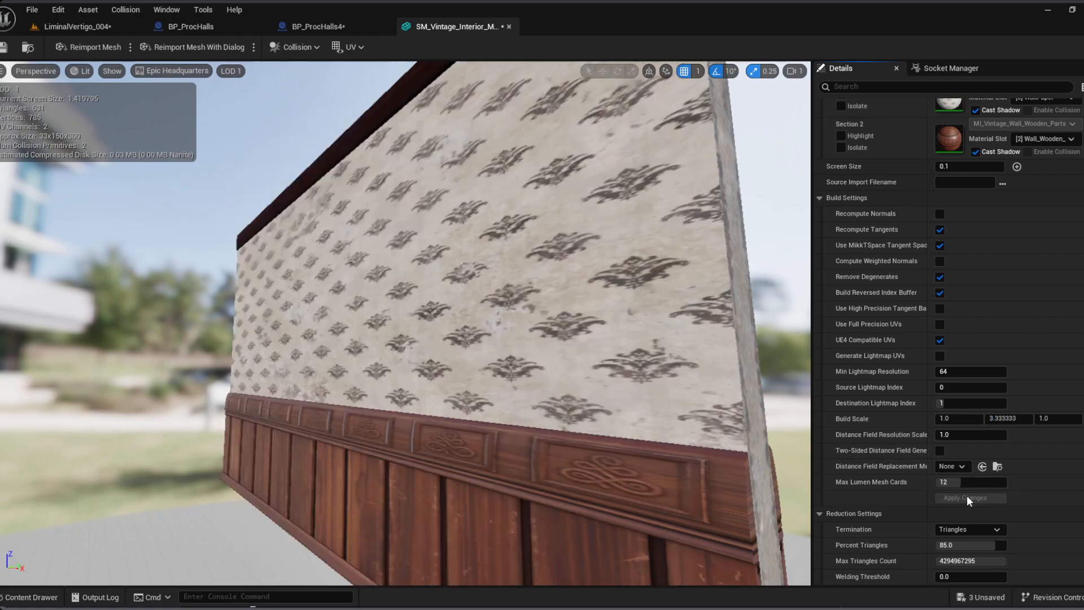
Step: Switch the mesh to LOD 2 and apply a Build Scale Y of 3.333333 in its Build Settings
scroll(977, 344, up, 5)
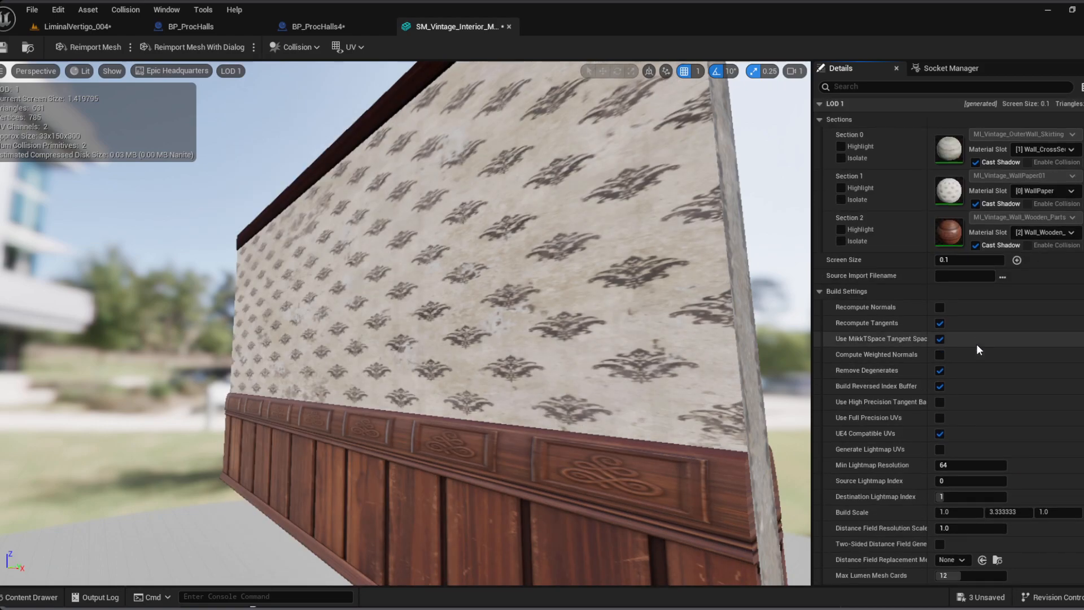
click(970, 136)
click(966, 192)
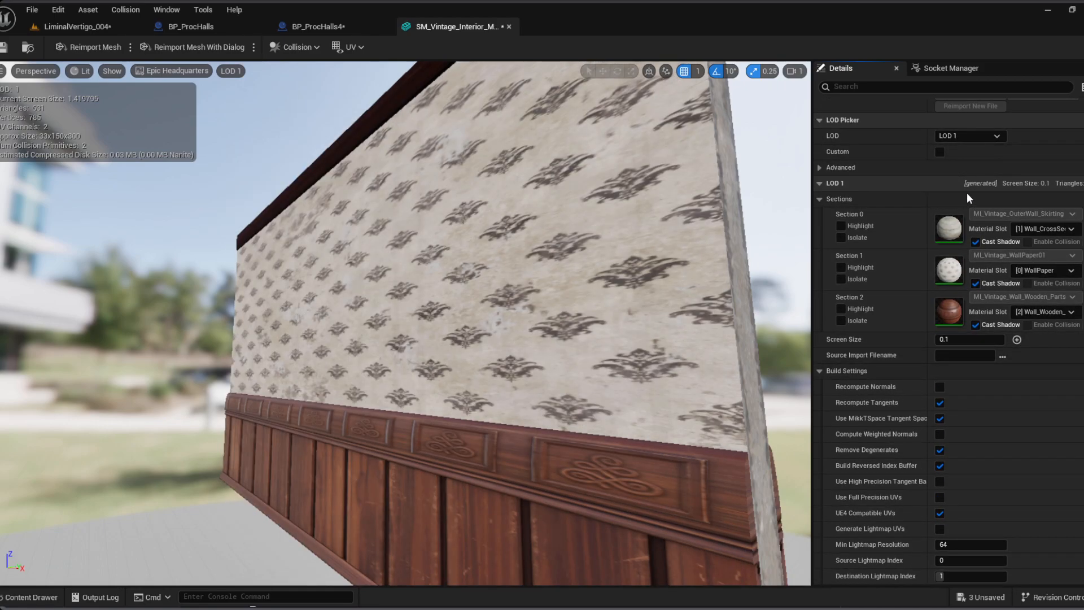
scroll(995, 446, down, 3)
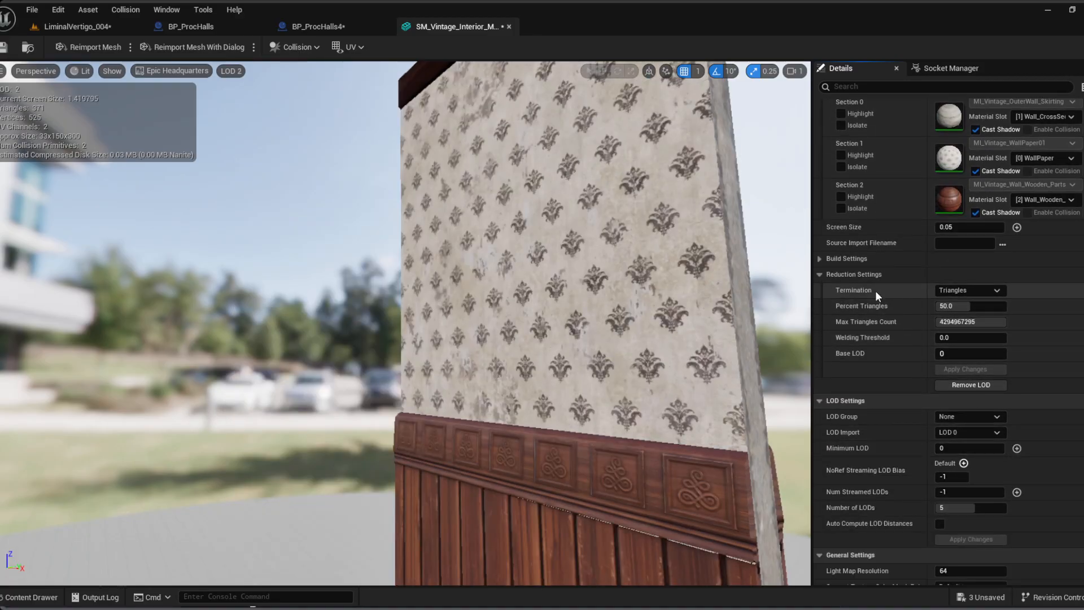
click(819, 258)
click(1020, 479)
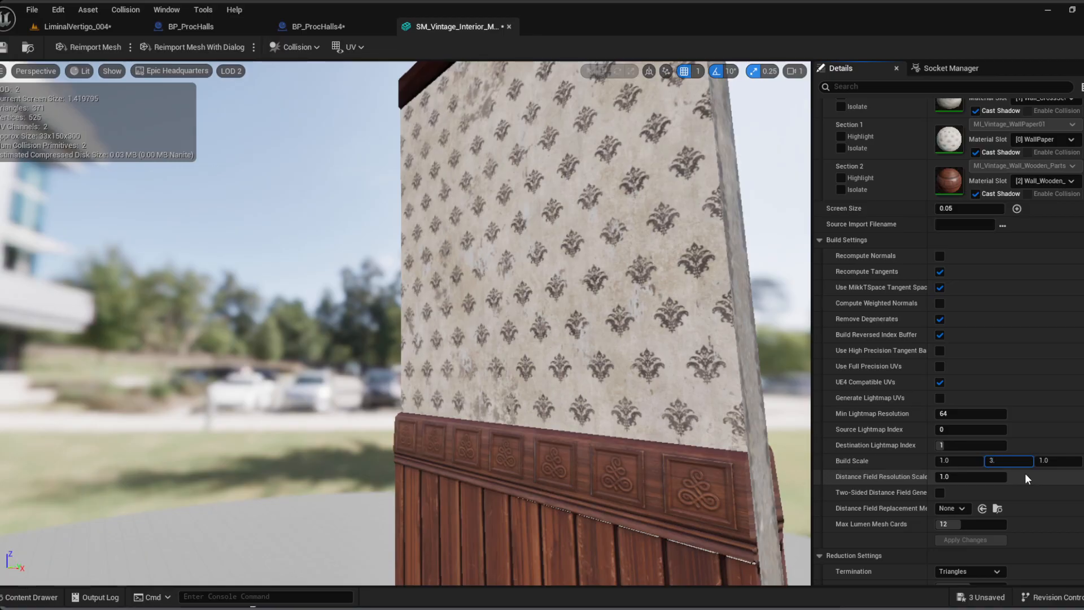
text(3.333333)
key(Return)
click(966, 540)
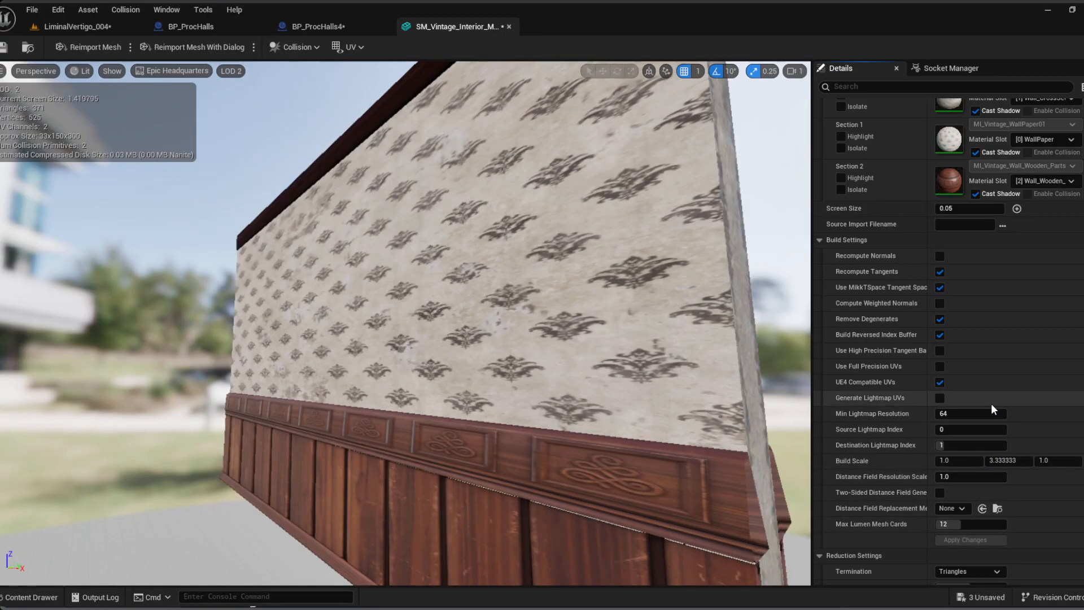
Step: Switch the mesh to LOD 3 and apply the same 3.333333 Build Scale Y
scroll(991, 403, up, 5)
click(970, 160)
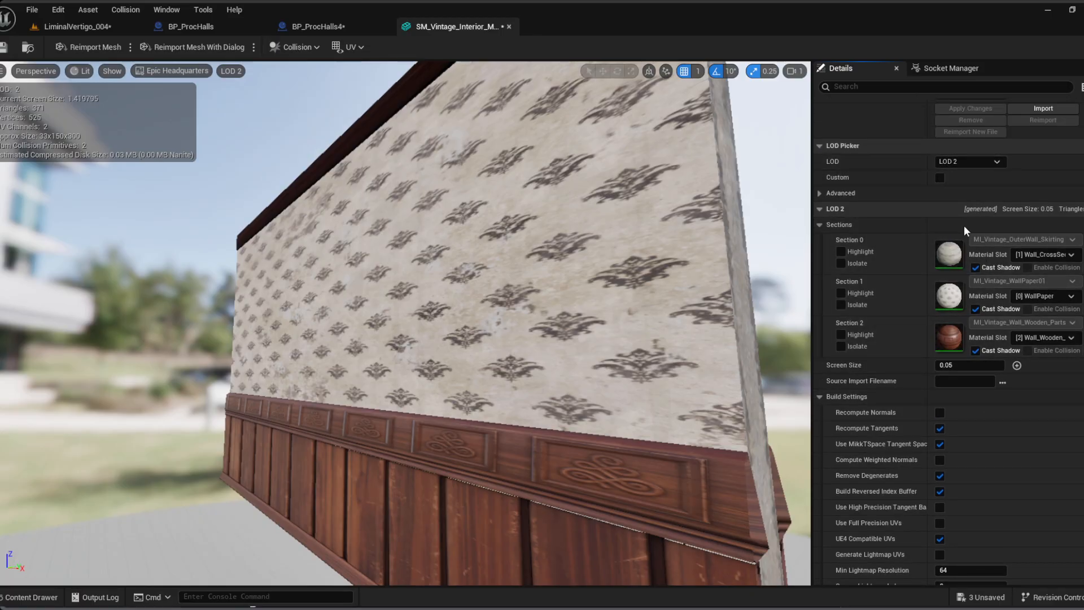
click(965, 225)
scroll(992, 398, down, 5)
scroll(1004, 470, down, 3)
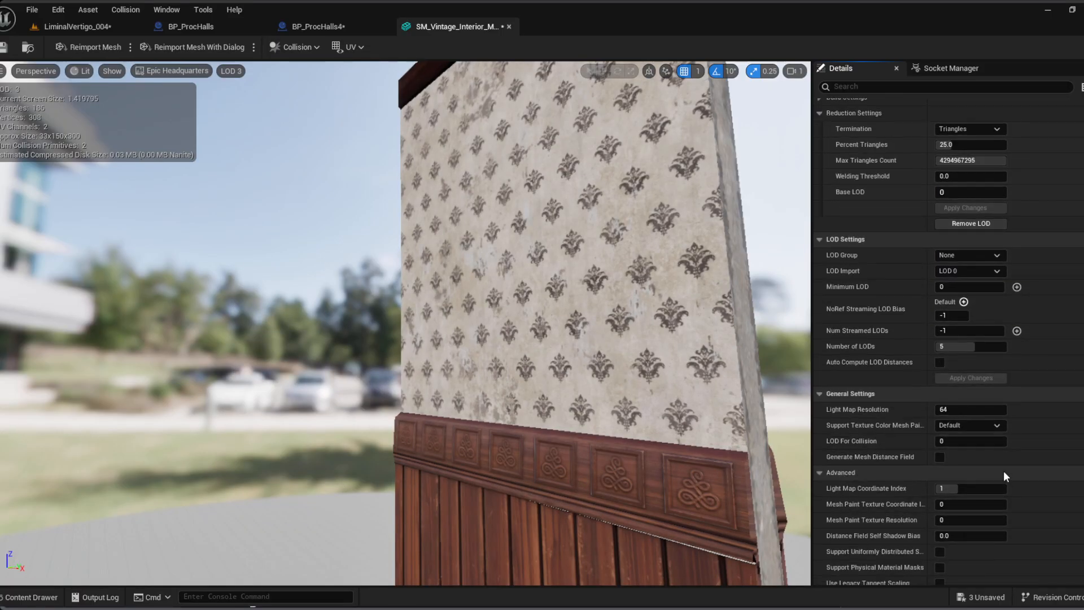
click(820, 101)
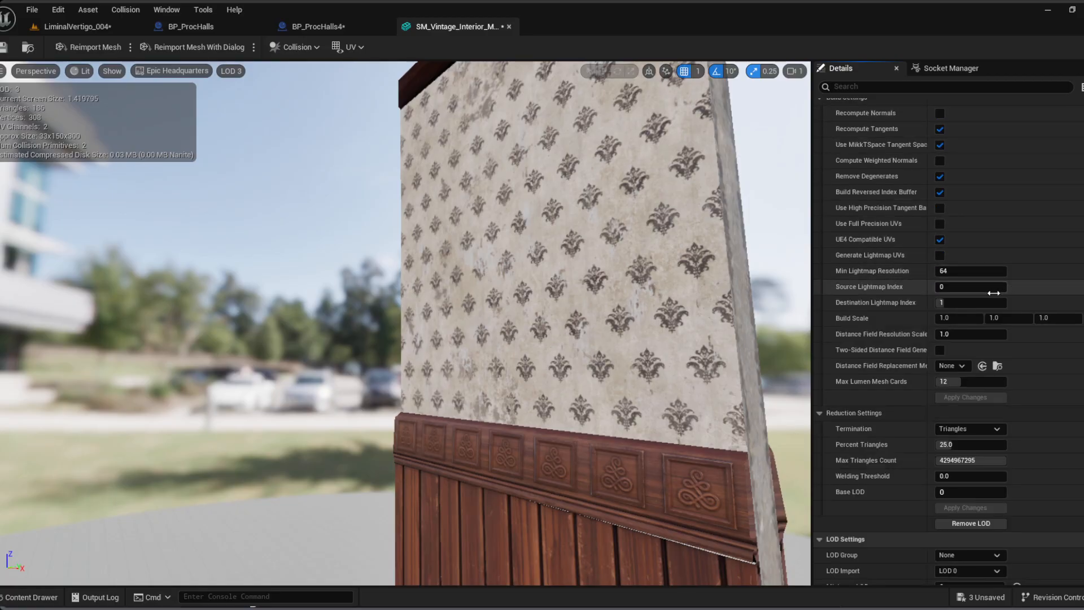
click(996, 318)
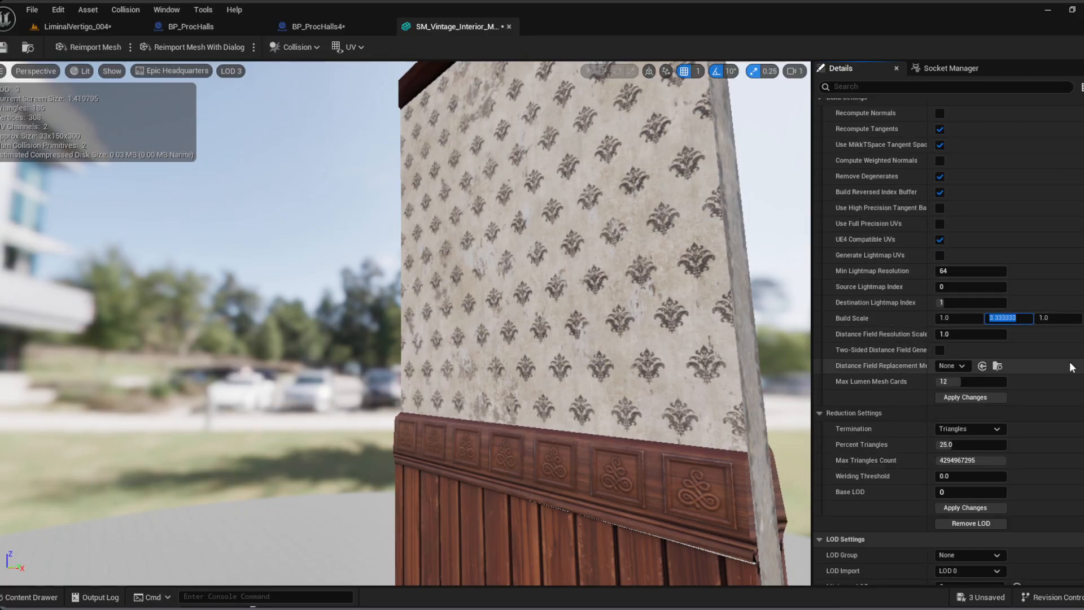
click(965, 397)
Step: Switch the wall mesh to LOD 4 and expand its Reduction Settings, Sections and advanced LOD picker options
scroll(967, 201, up, 4)
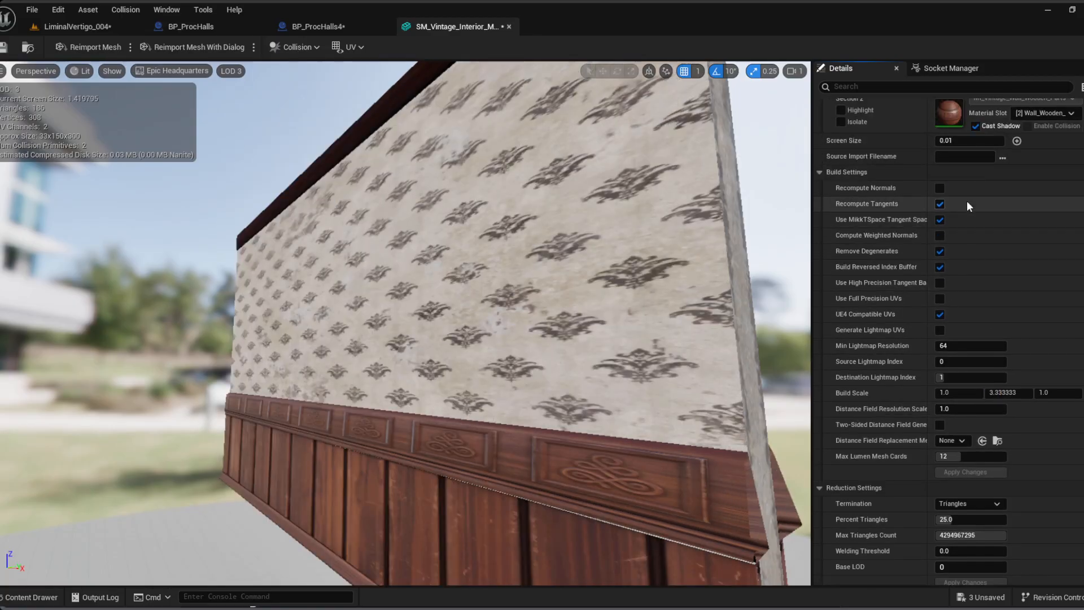
scroll(967, 192, up, 6)
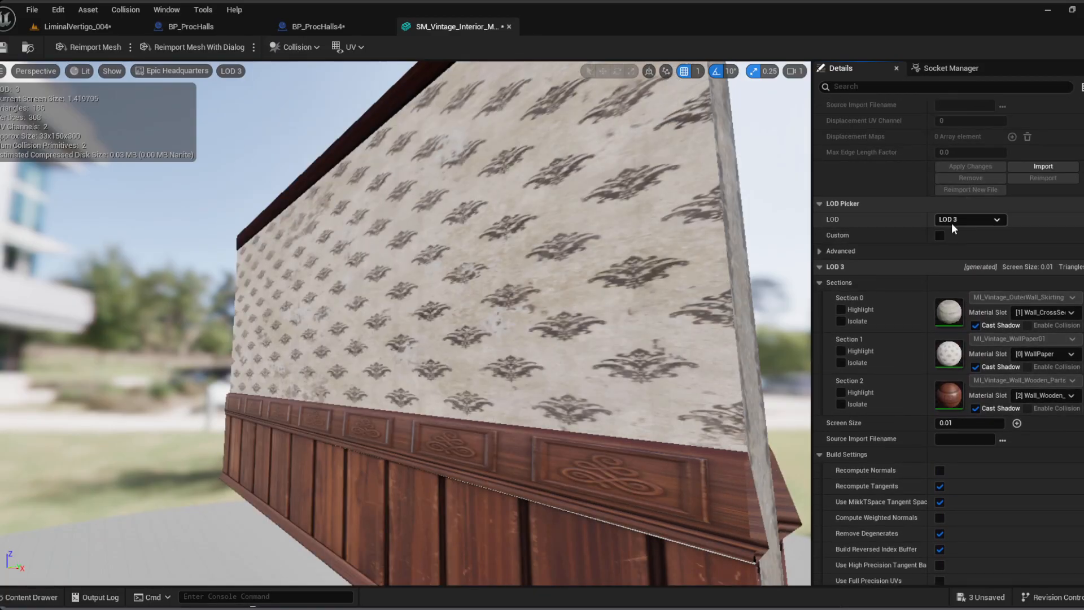
click(966, 297)
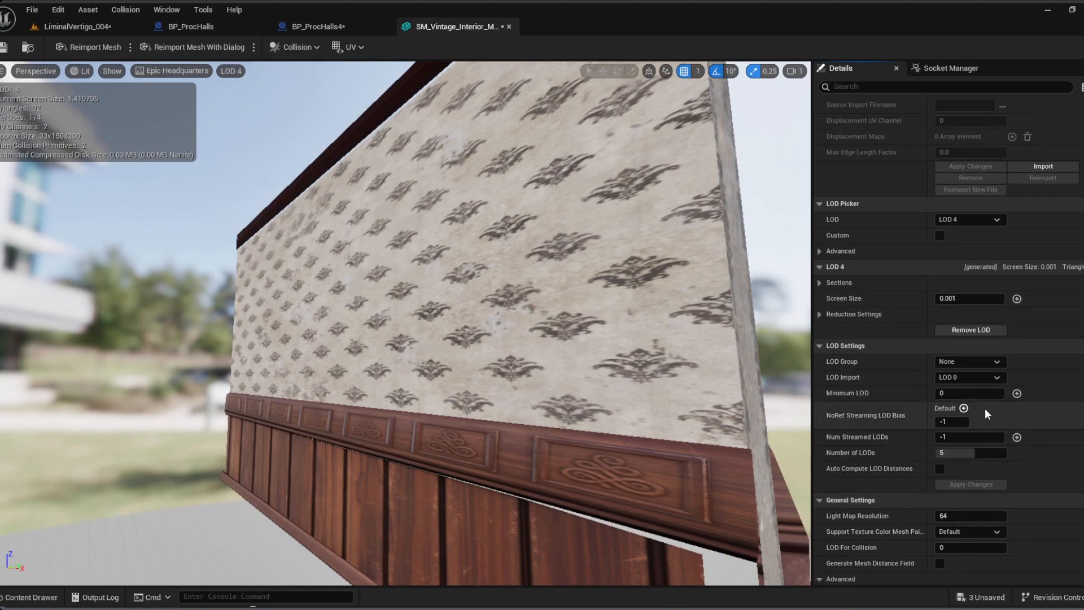
scroll(985, 408, down, 5)
scroll(960, 305, up, 2)
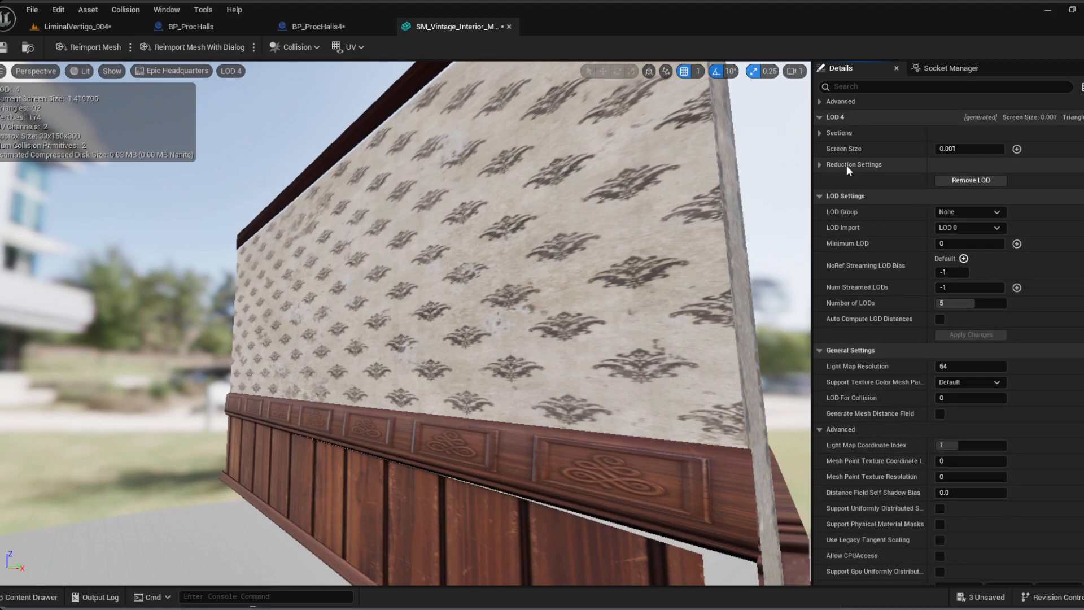
scroll(854, 182, up, 2)
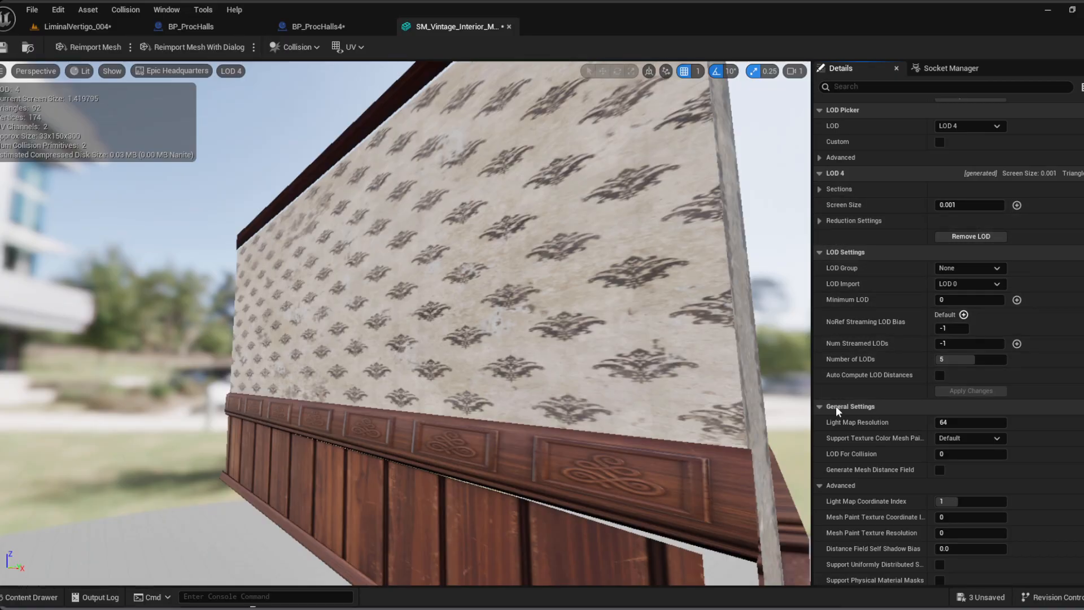
click(821, 221)
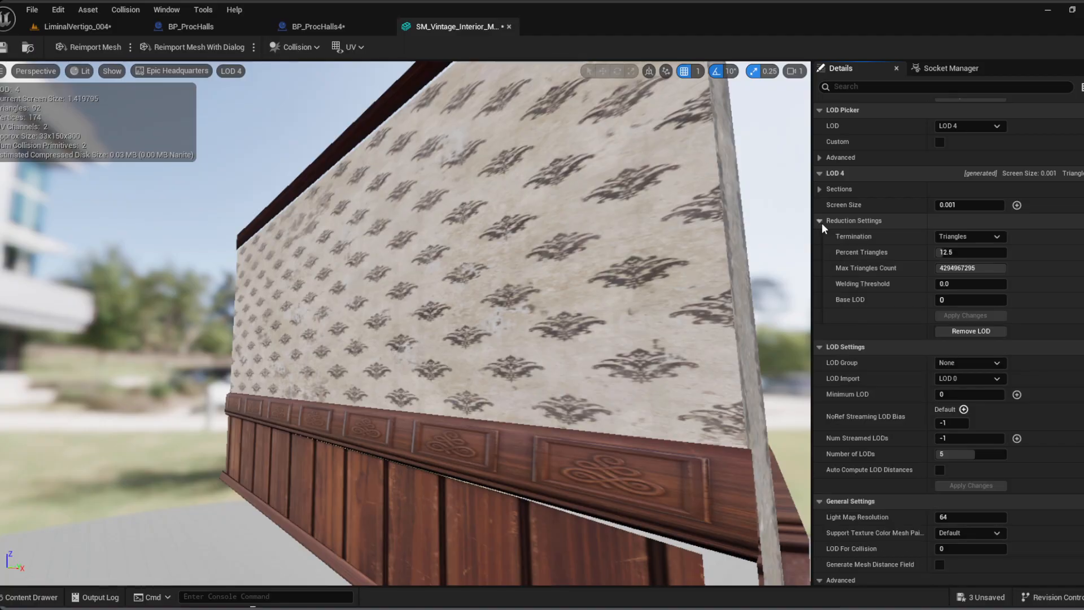
click(819, 188)
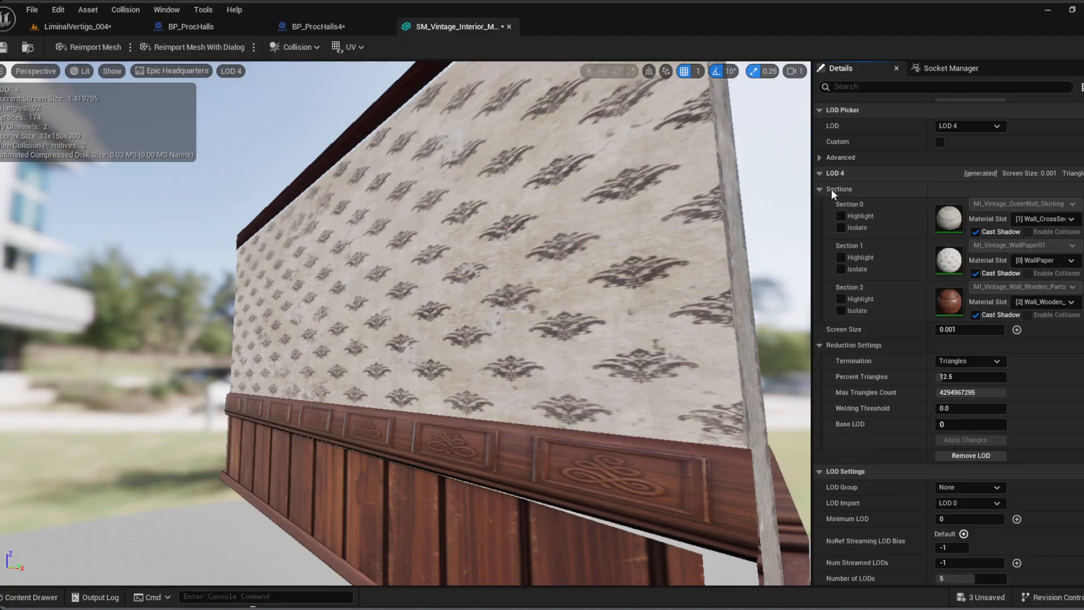
click(819, 157)
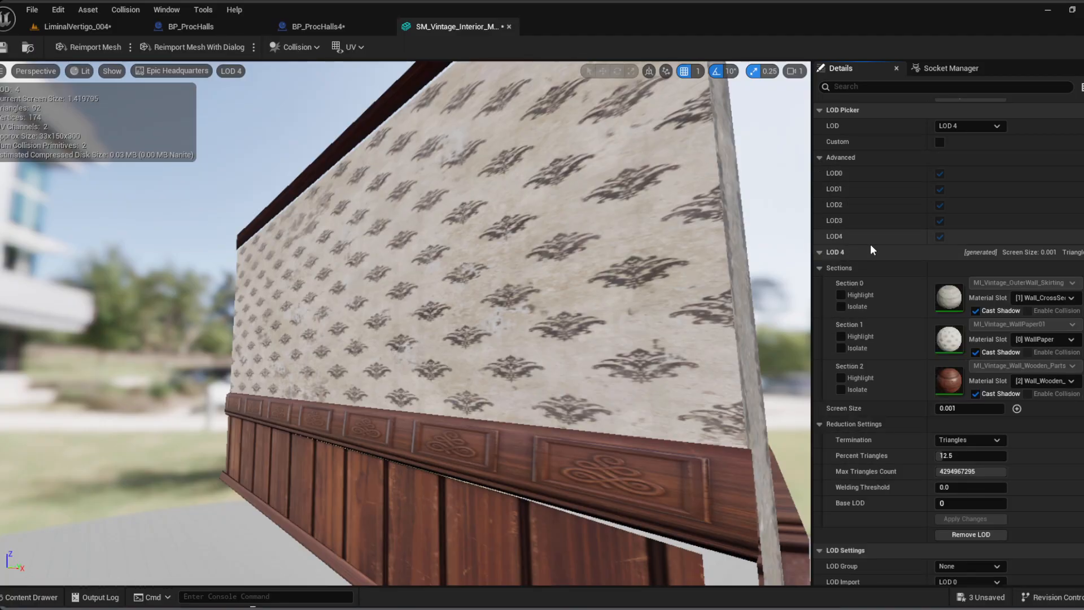
Step: Examine LOD 4's section, reduction, LOD, general and collision settings for a Build Scale option
scroll(870, 244, down, 1)
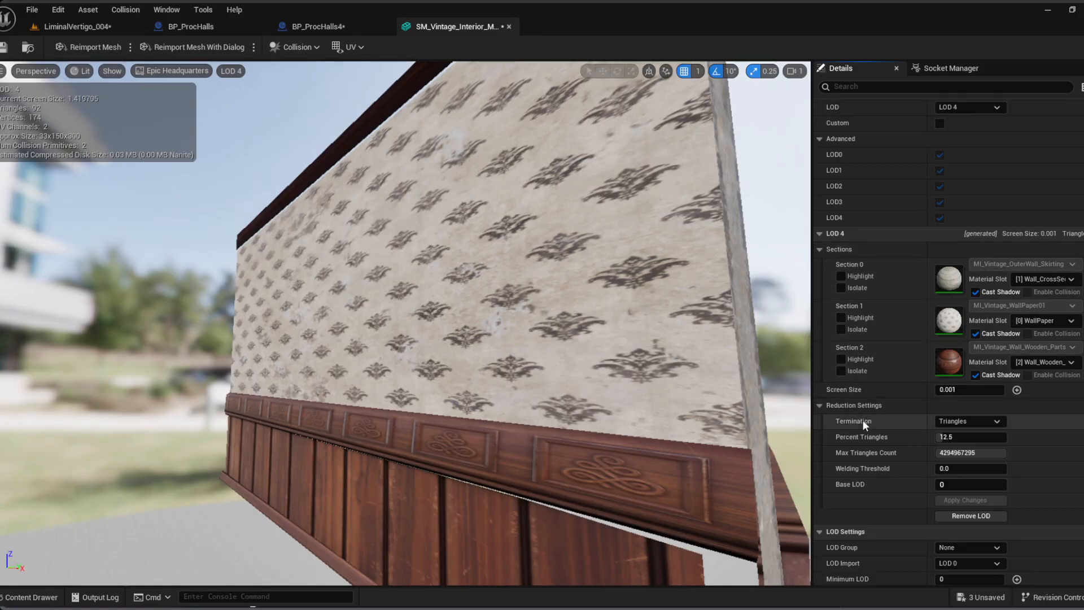
scroll(863, 421, down, 4)
scroll(861, 424, down, 15)
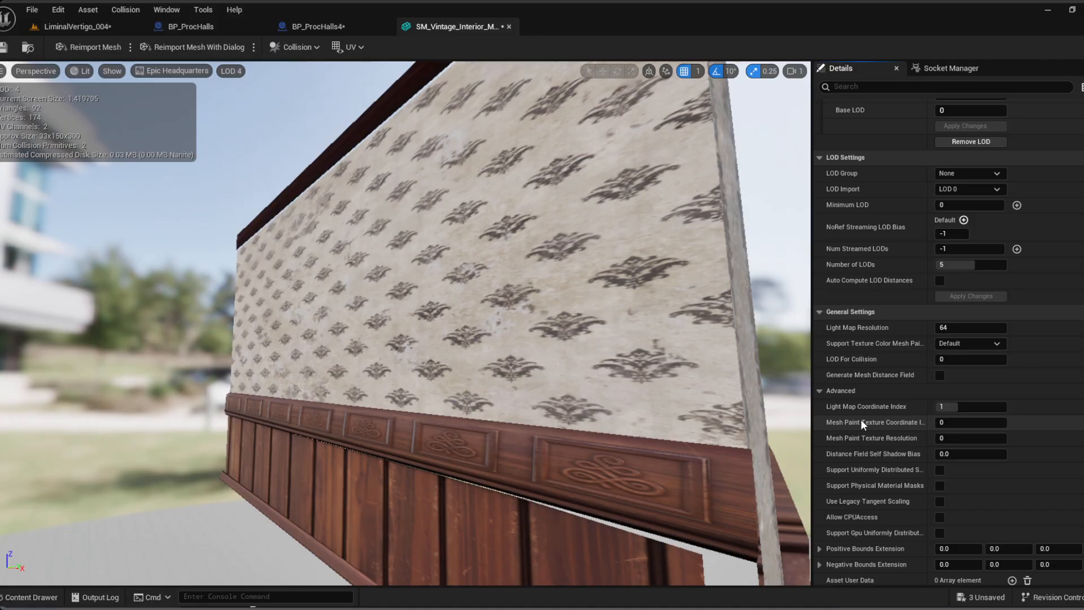
scroll(861, 418, up, 8)
scroll(862, 417, up, 16)
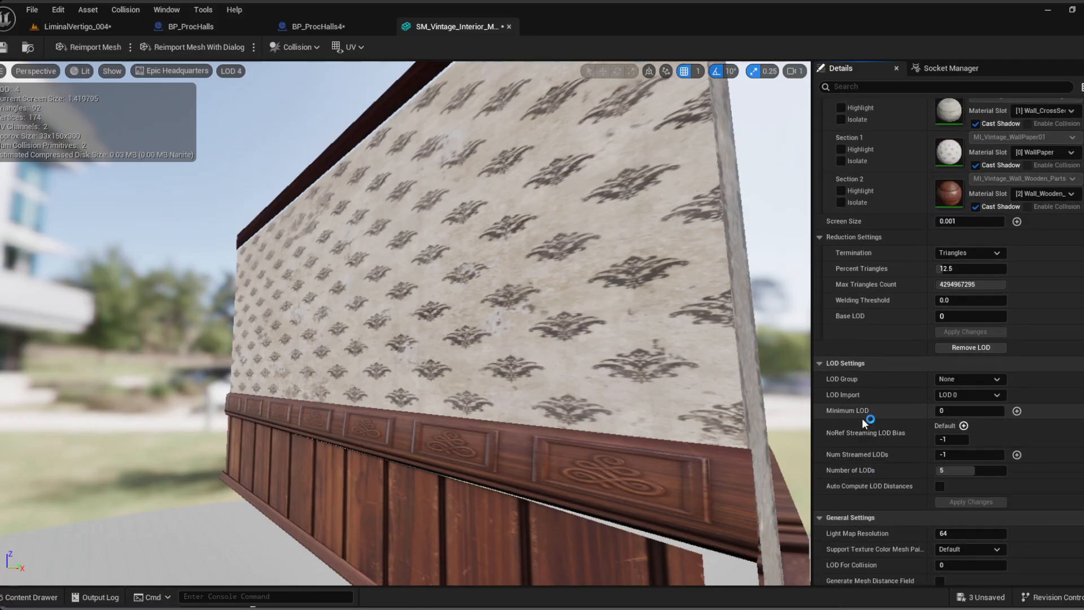
scroll(866, 402, up, 1)
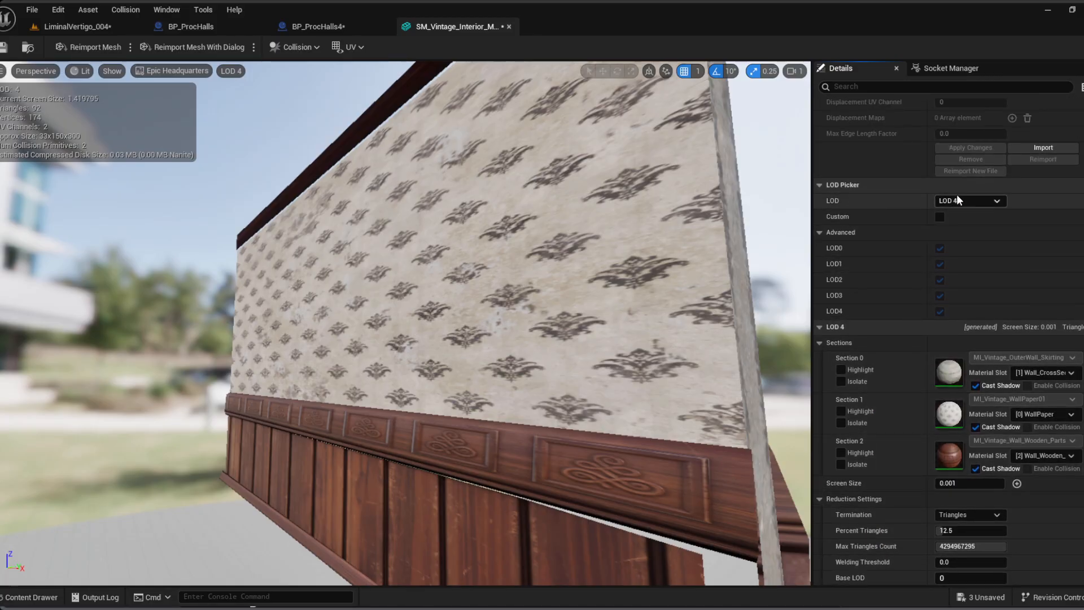
scroll(910, 375, down, 8)
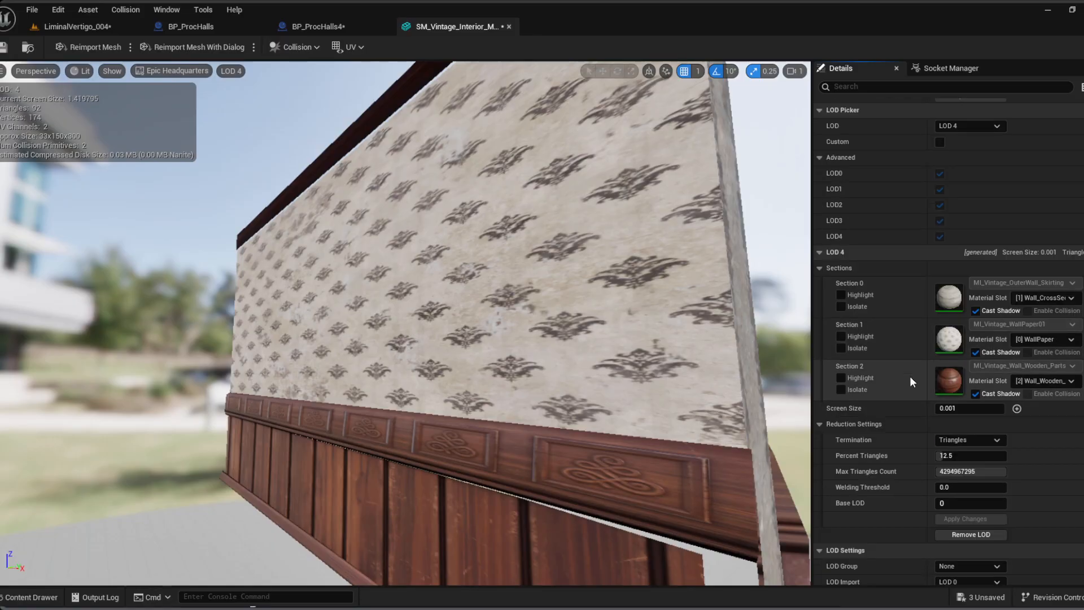
scroll(889, 439, down, 3)
scroll(889, 439, up, 3)
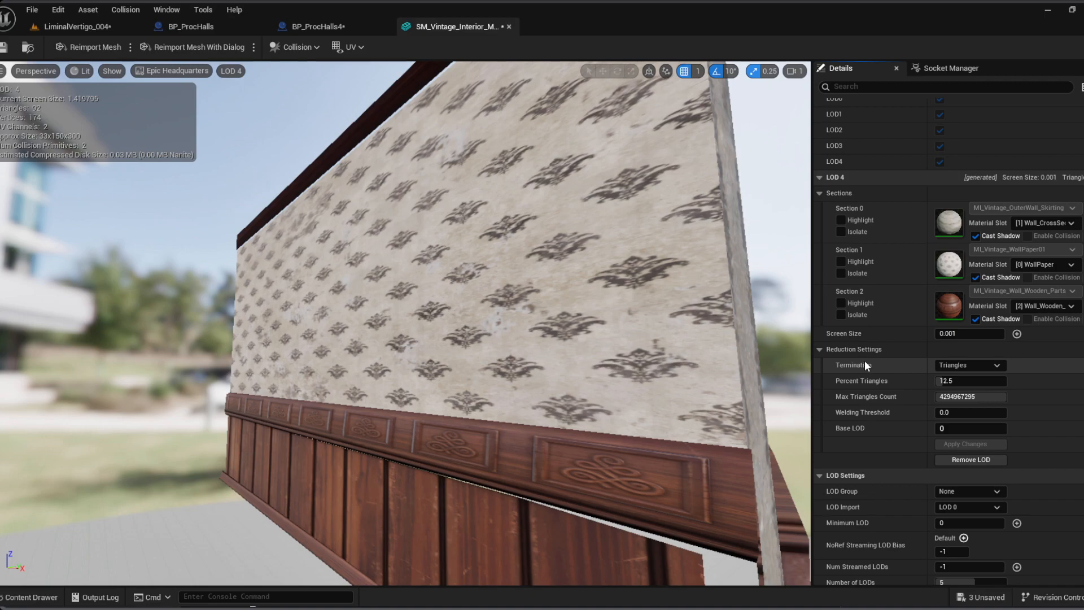
scroll(866, 361, up, 8)
scroll(869, 366, down, 6)
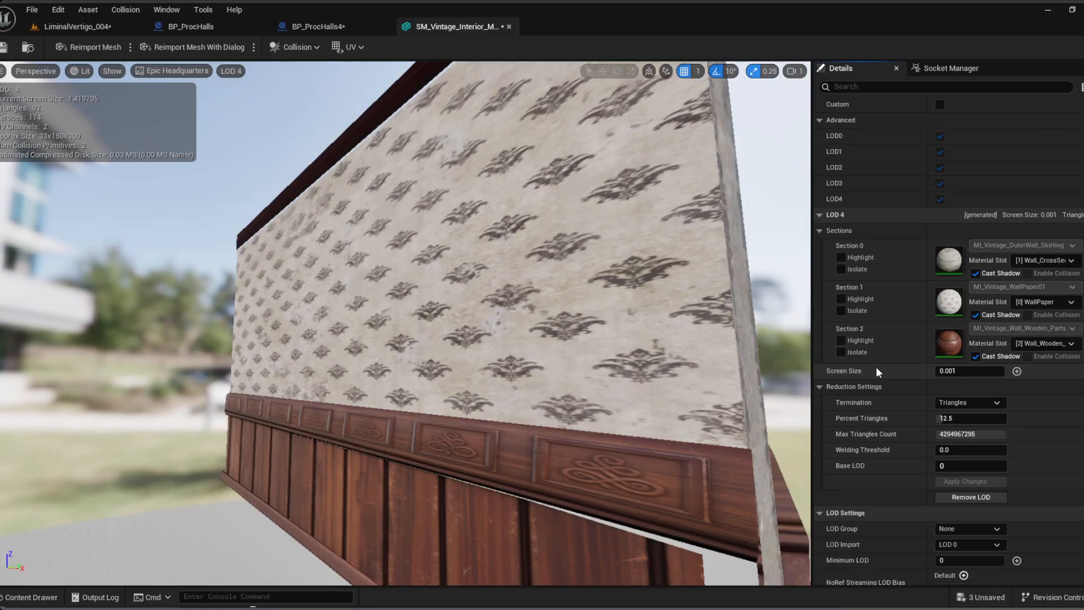
scroll(876, 367, down, 10)
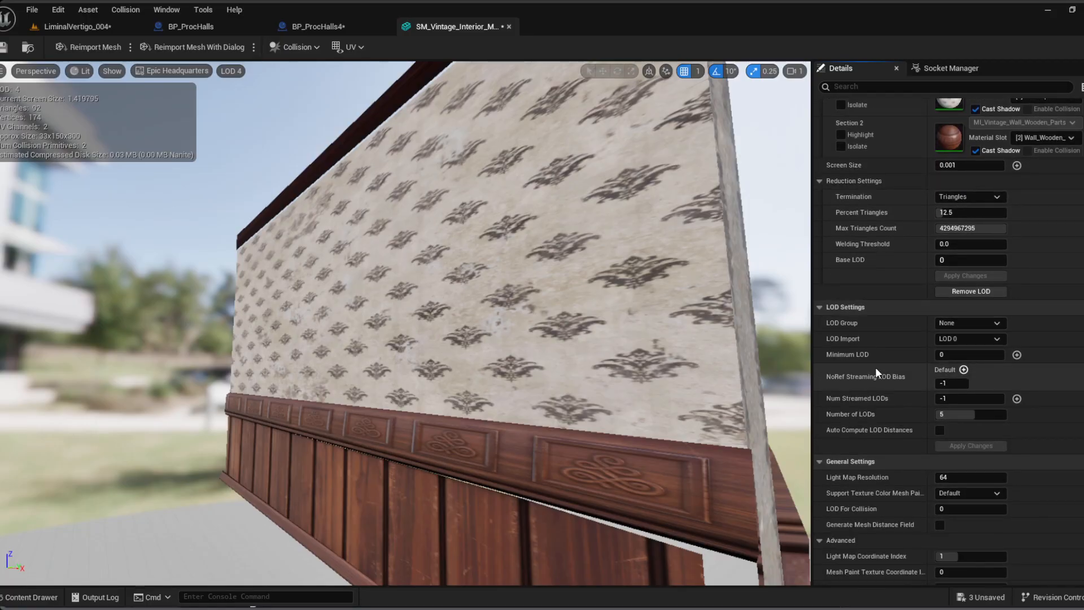
scroll(876, 373, down, 13)
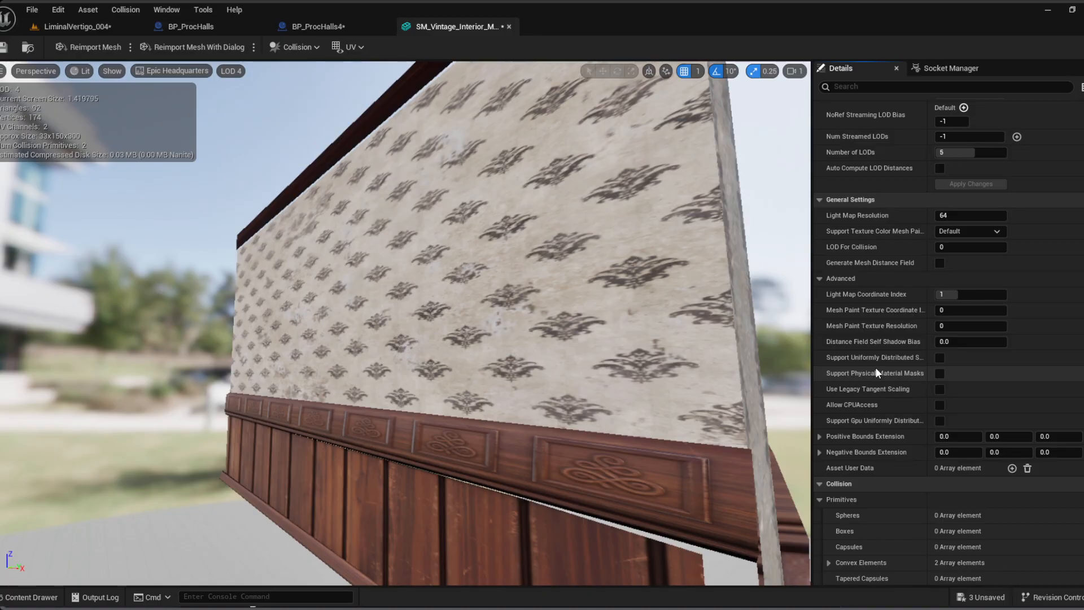
scroll(876, 372, down, 4)
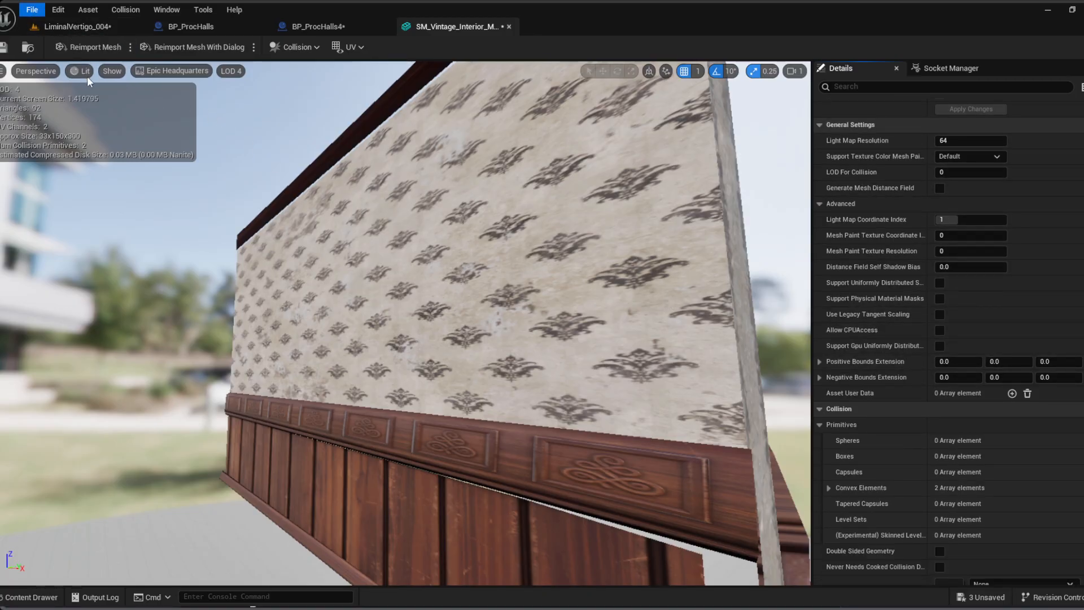
Step: Save all modified assets and return to the LiminalVertigo_004 level to inspect the rescaled vintage walls along the hallways
key(ctrl+shift+s)
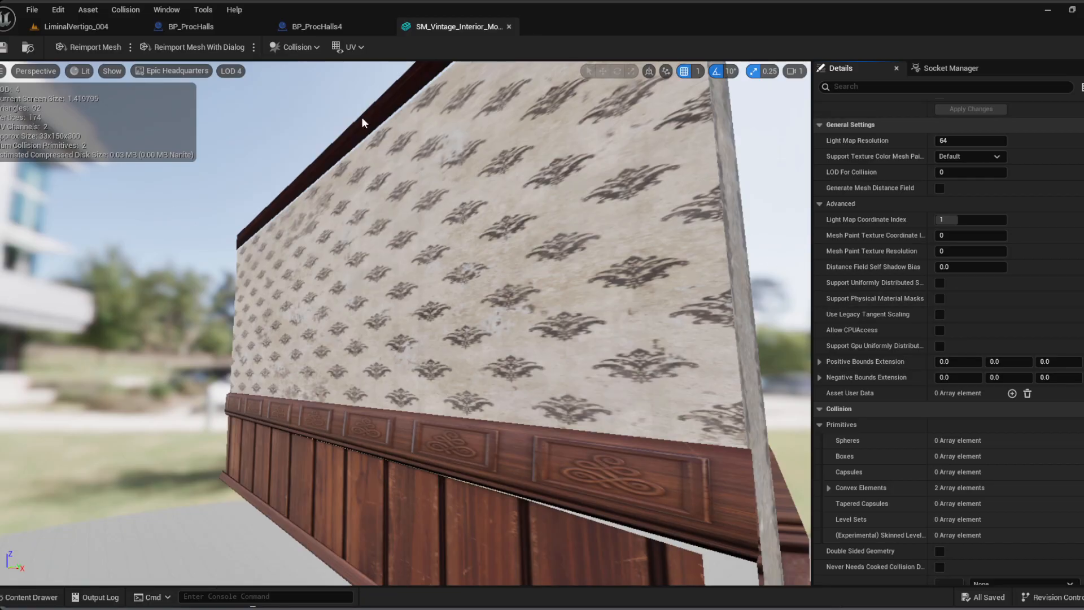
click(76, 27)
right_drag(531, 246, 819, 223)
key(s)
key(w)
key(s)
key(w)
key(w)
right_drag(511, 232, 674, 212)
key(e)
key(w)
key(w)
key(w)
key(s)
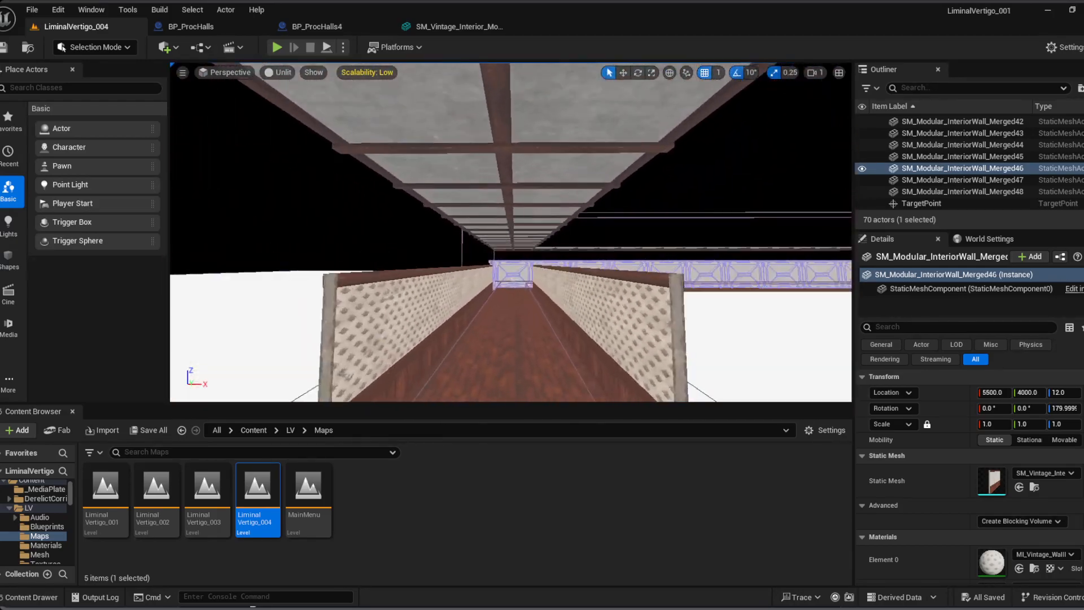
key(w)
right_drag(511, 231, 790, 229)
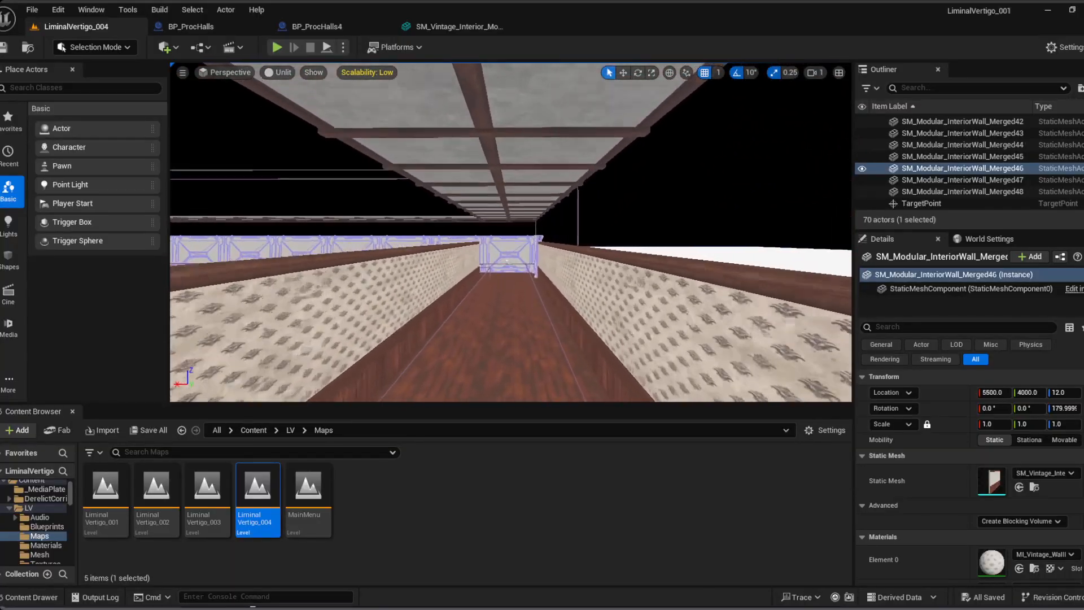
key(w)
right_drag(511, 231, 209, 228)
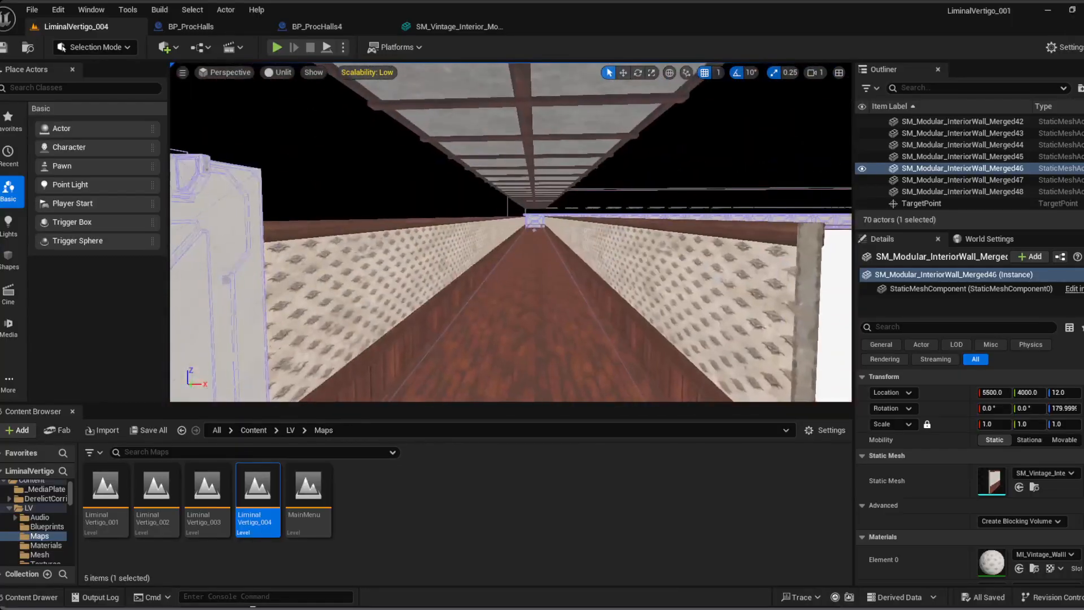
Step: Replace the mesh of the modular corner wall at X -5500, Y 4000 with the vintage interior wall and set its Location Z to 12
key(w)
right_drag(563, 342, 536, 352)
key(w)
key(w)
right_drag(511, 232, 617, 242)
key(w)
key(w)
key(w)
key(w)
click(616, 242)
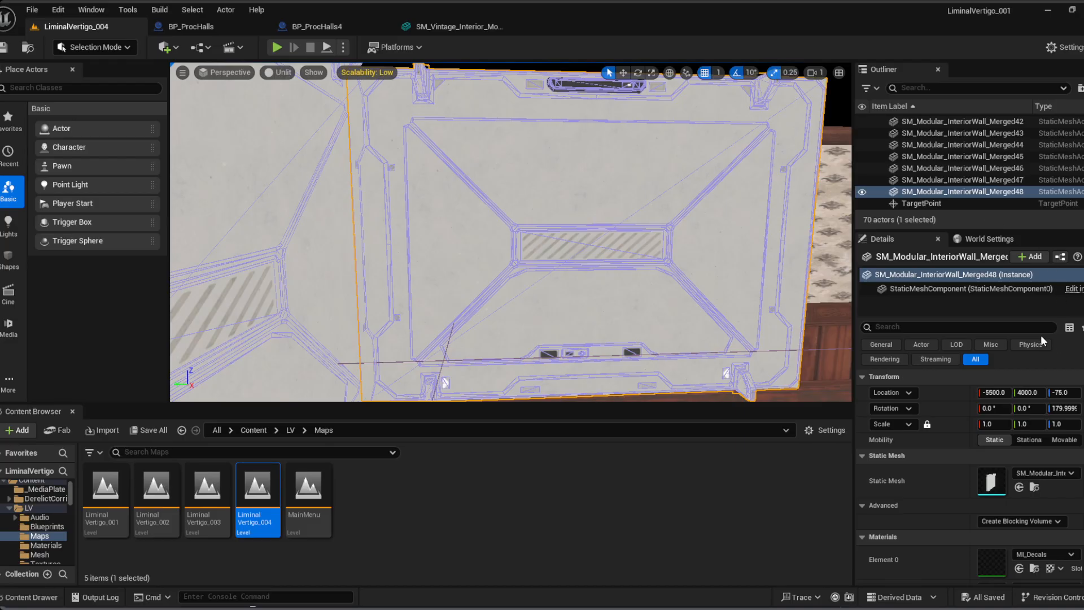
key(ctrl+z)
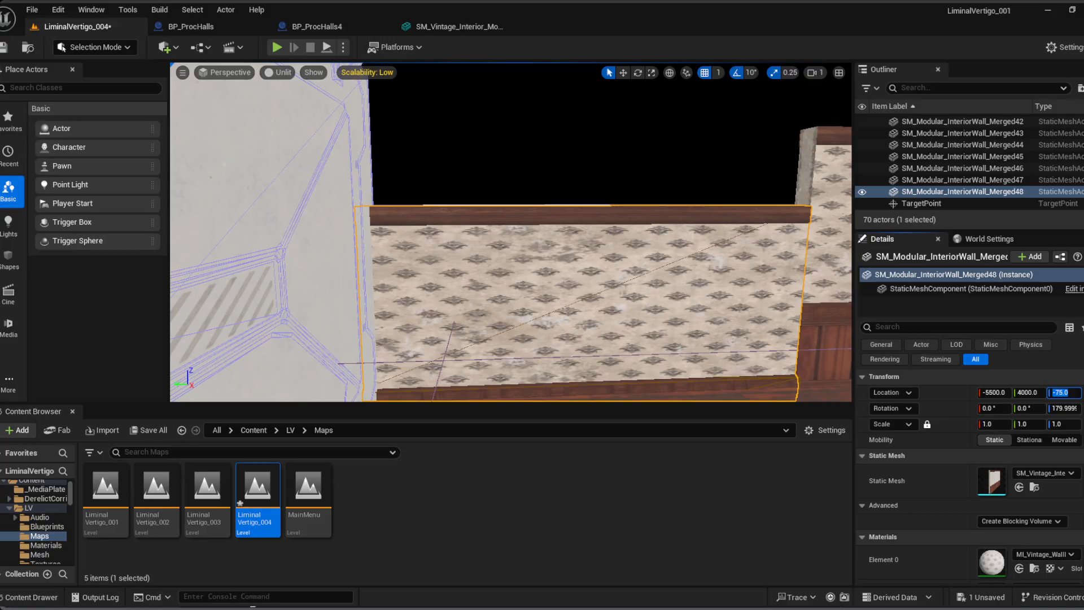
key(Return)
right_drag(690, 333, 875, 314)
right_drag(590, 205, 506, 204)
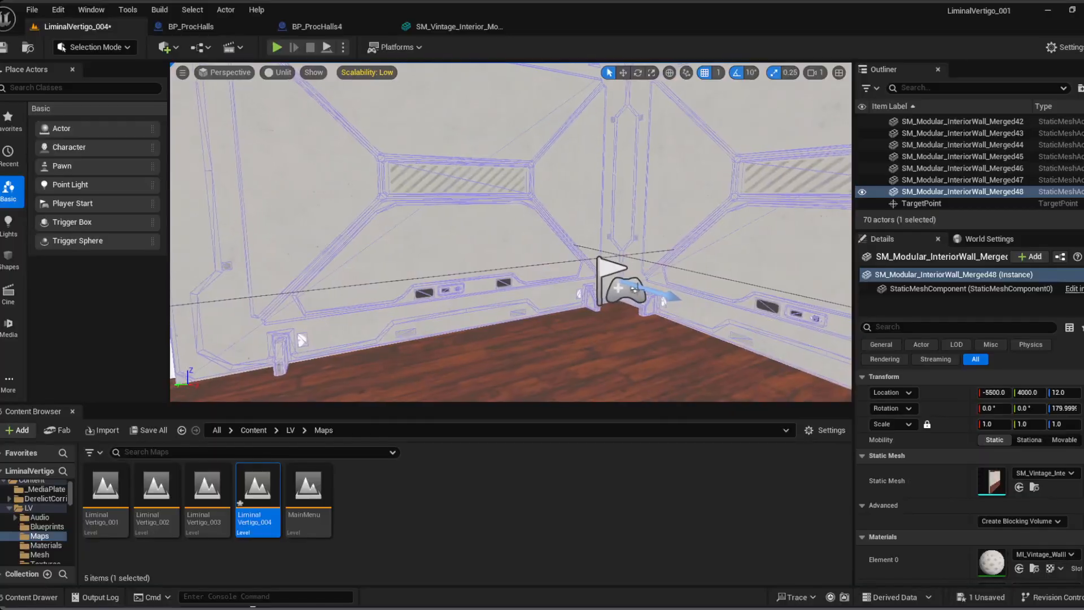
click(506, 204)
right_drag(684, 244, 359, 269)
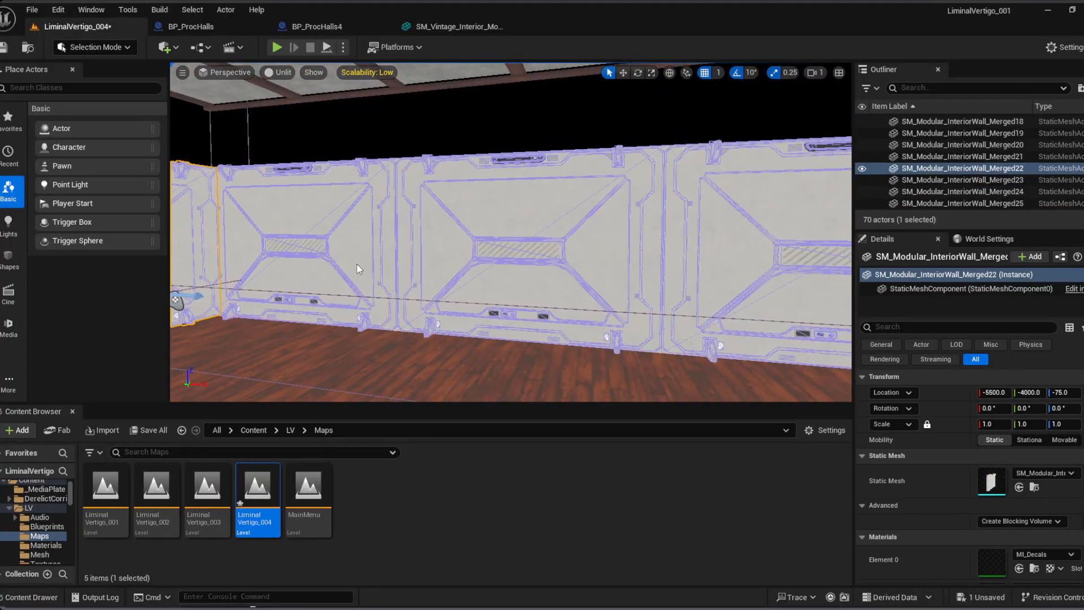
ctrl+click(359, 270)
ctrl+click(537, 255)
ctrl+click(700, 266)
right_drag(569, 290, 739, 285)
ctrl+click(443, 248)
ctrl+click(512, 229)
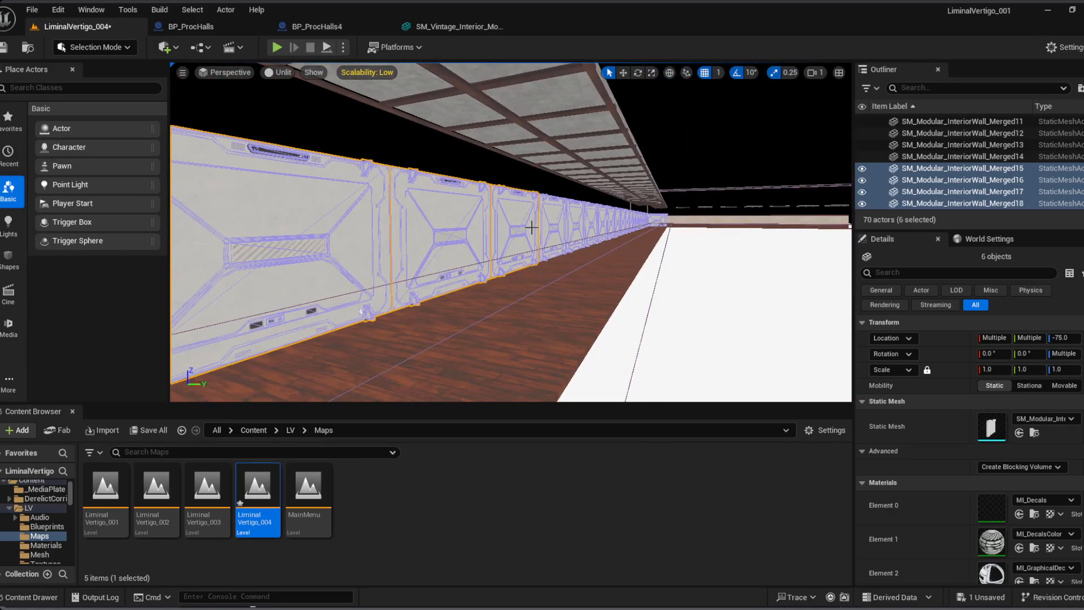
ctrl+click(559, 219)
ctrl+click(587, 220)
ctrl+click(602, 219)
ctrl+click(606, 217)
Step: Select all wall actors from SM_Modular_InteriorWall_Merged through Merged48 and replace their static mesh with the vintage interior wall
scroll(1024, 171, up, 3)
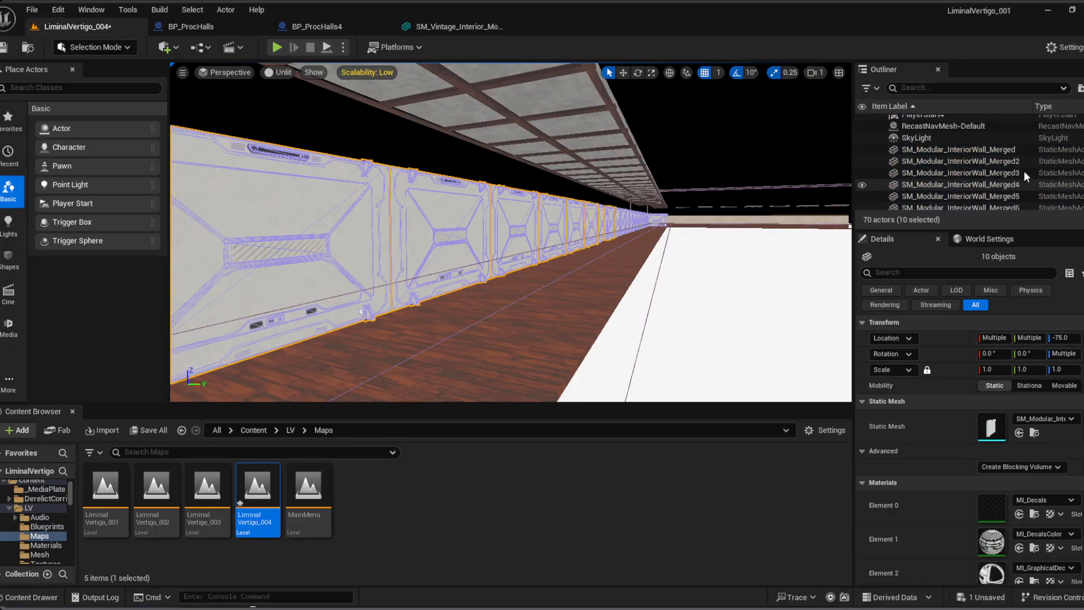
click(998, 187)
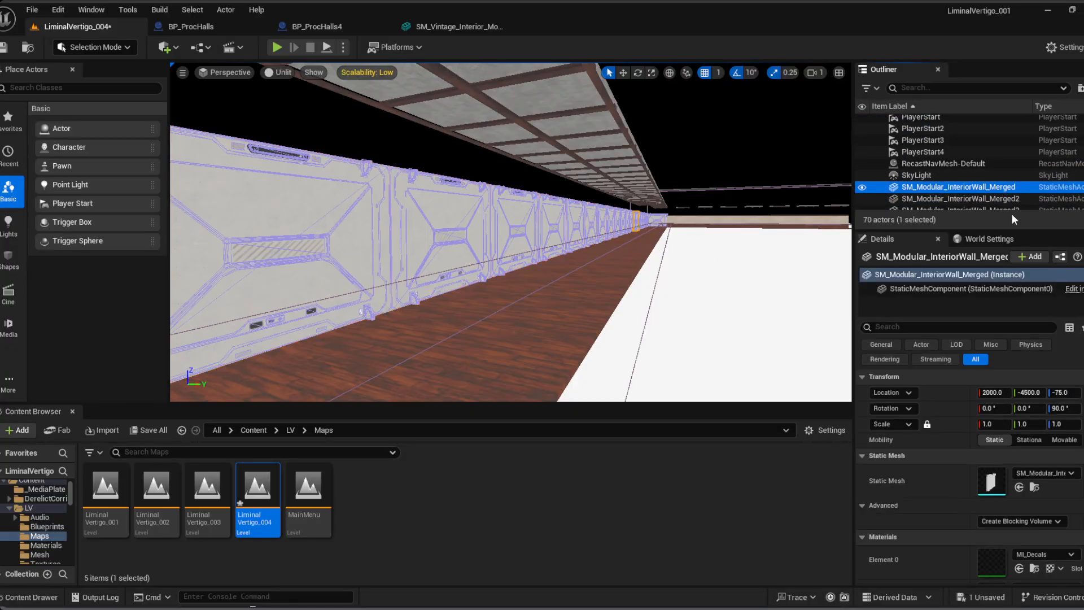
key(shift+Down)
key(shift+Down)
key(shift+Down)
key(shift+Down)
key(shift+Down)
key(shift+Down)
key(shift+Down)
key(shift+Down)
key(shift+Down)
key(shift+Down)
key(shift+Down)
key(shift+Down)
key(shift+Down)
key(shift+Down)
key(shift+Down)
key(shift+Down)
key(shift+Down)
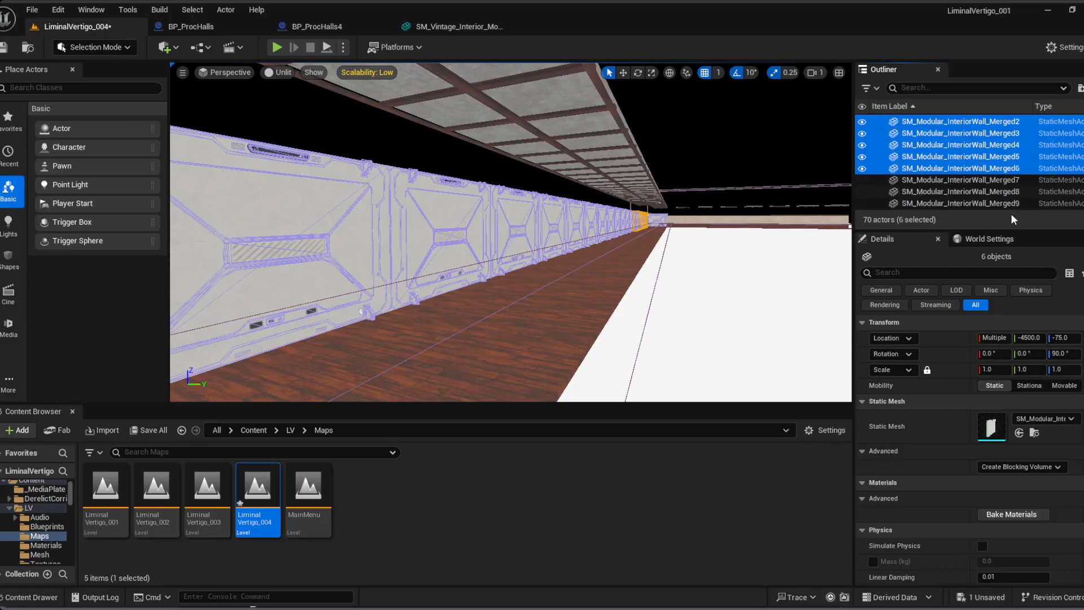
key(shift+Down)
key(shift+Down)
key(shift+Down)
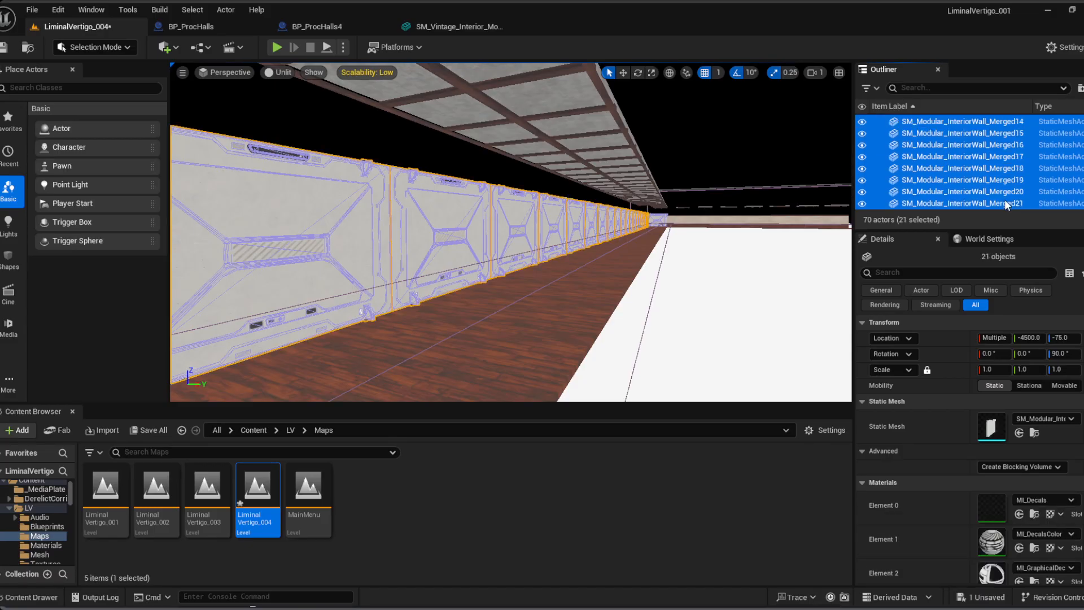
key(shift+Down)
key(shift+Down)
key(shift+Down)
key(shift+Down)
key(shift+Down)
key(shift+Down)
key(shift+Down)
key(shift+Down)
key(shift+Down)
key(shift+Down)
key(shift+Down)
key(shift+Down)
key(shift+Down)
key(shift+Down)
key(shift+Down)
key(shift+Down)
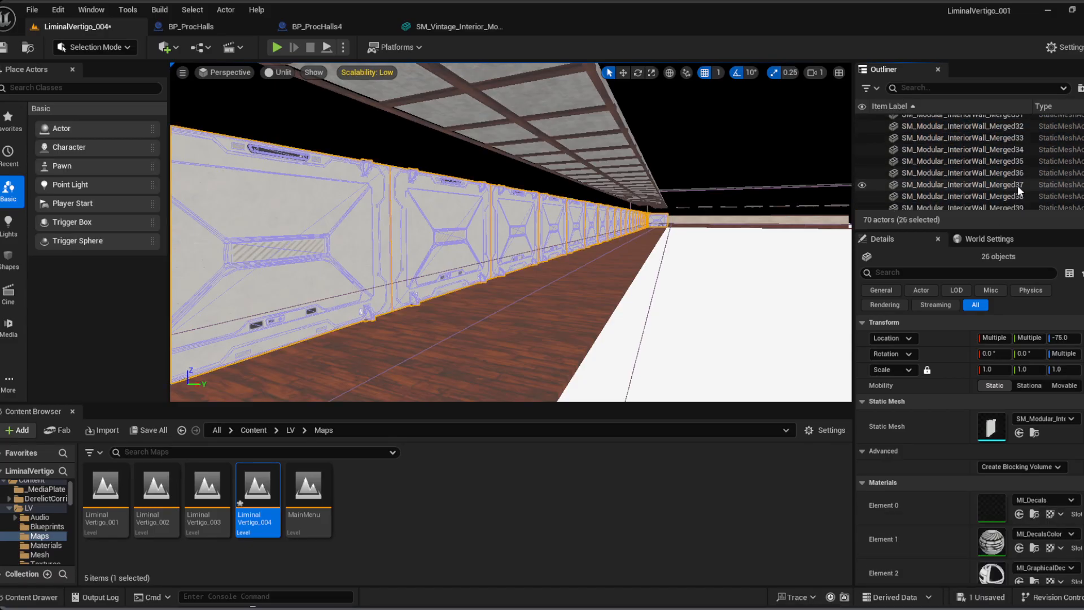
key(shift+Down)
key(shift+Down)
key(shift+Down)
key(shift+Down)
key(shift+Down)
key(shift+Down)
key(shift+Down)
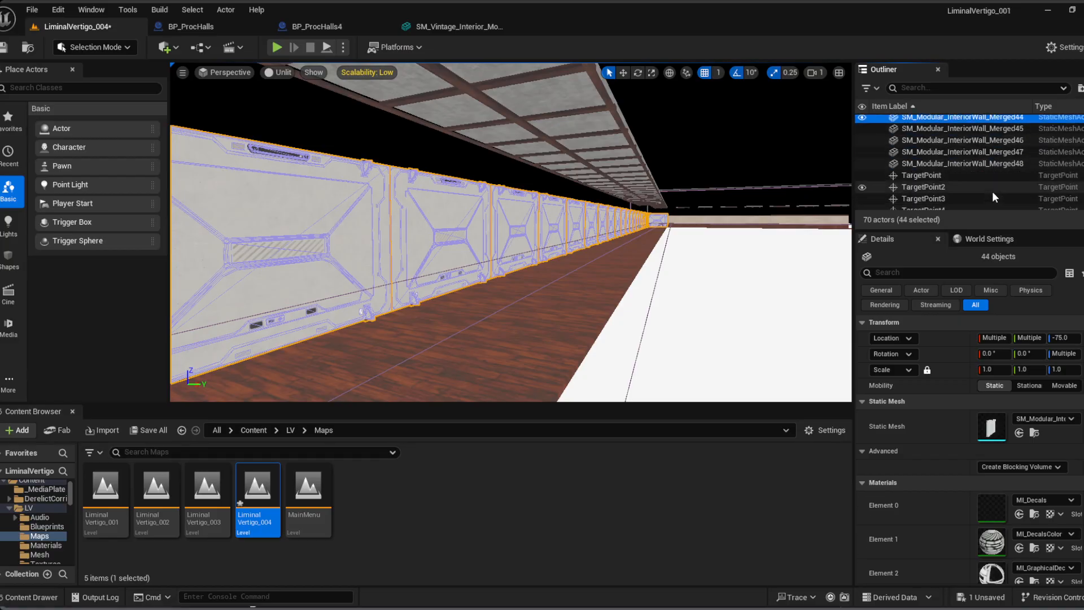
shift+click(998, 163)
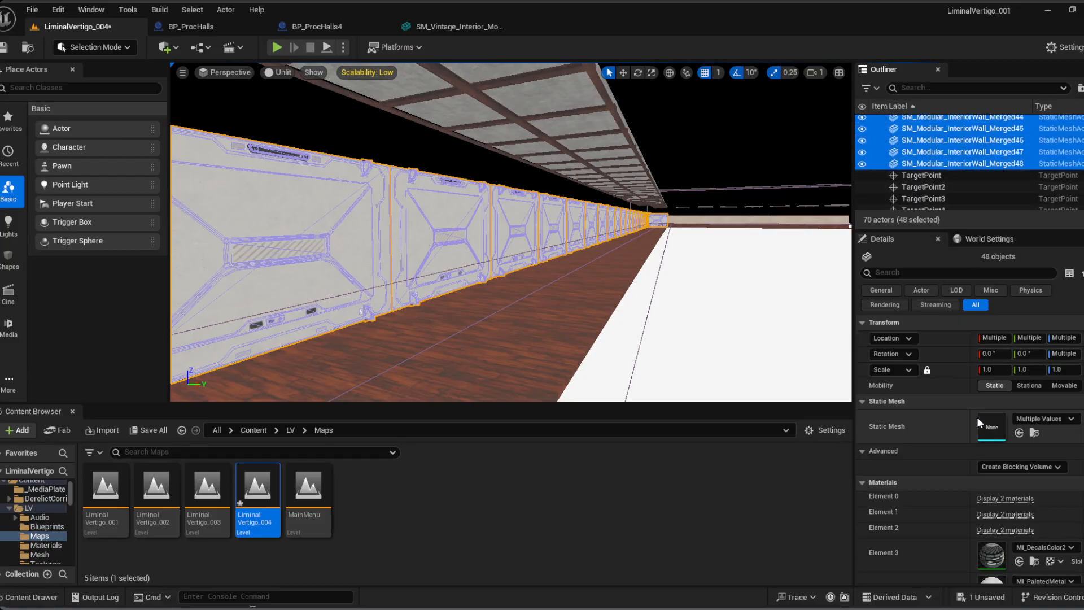
click(1049, 419)
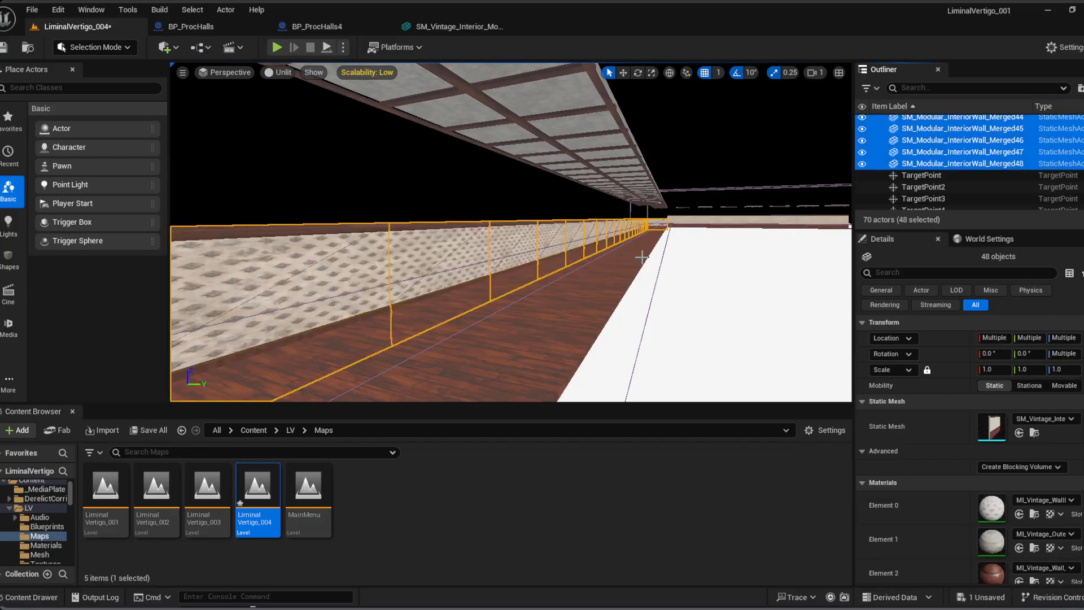
Step: Set the Location Z of the 48 selected wall actors to 12 and clear the selection
click(1061, 338)
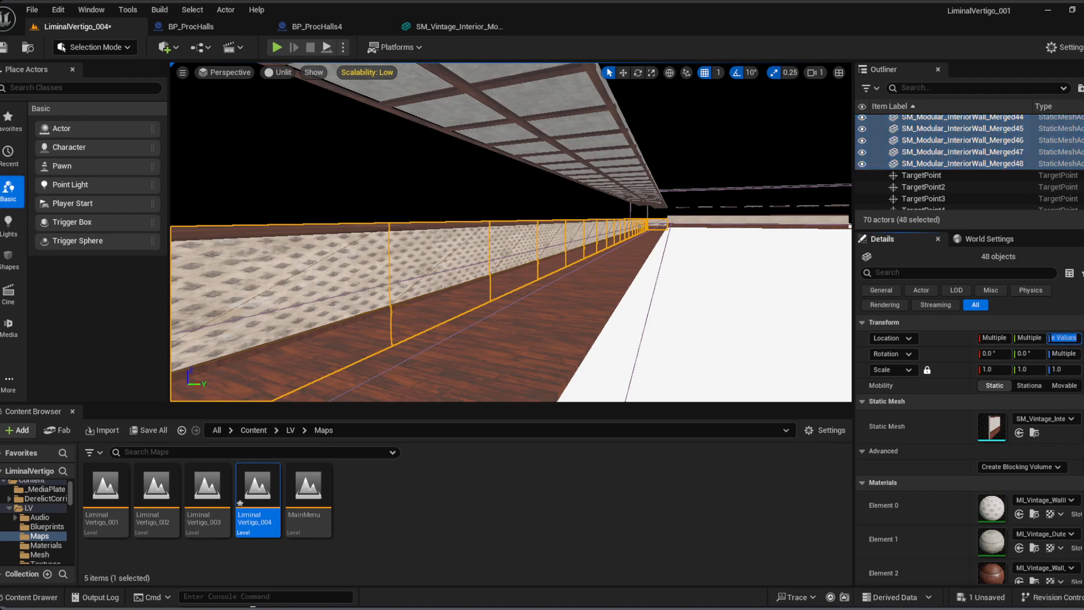
text(12)
key(Return)
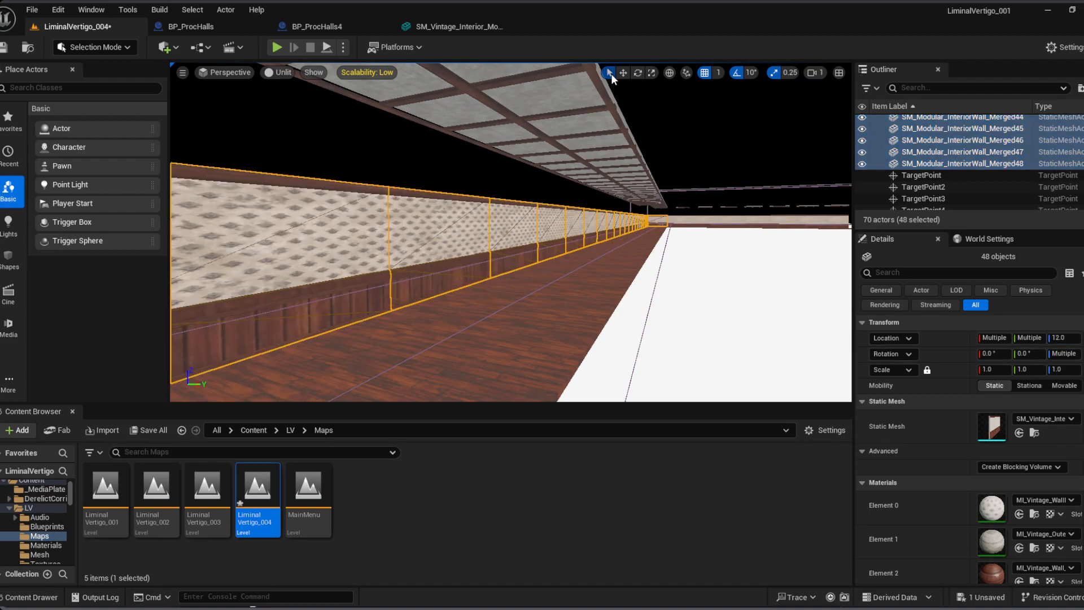
click(367, 173)
Step: Examine how the replaced walls line up with the ceiling and floor along the hallways, and look through the level's actors
right_drag(367, 174, 655, 189)
right_drag(345, 288, 754, 319)
right_drag(511, 232, 435, 208)
key(w)
key(w)
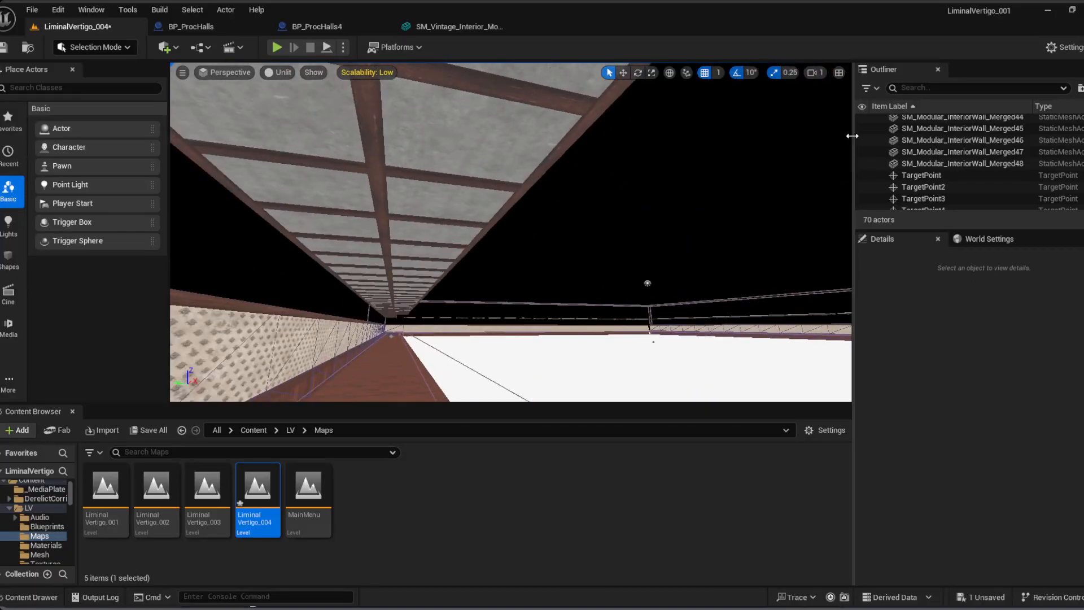
scroll(1004, 187, up, 5)
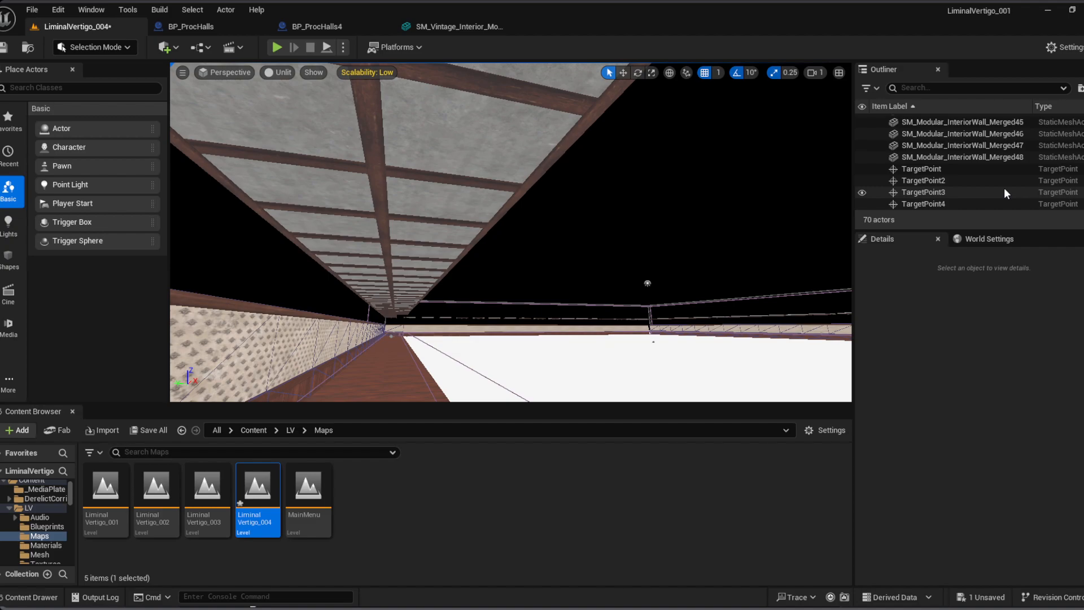
scroll(1004, 188, up, 8)
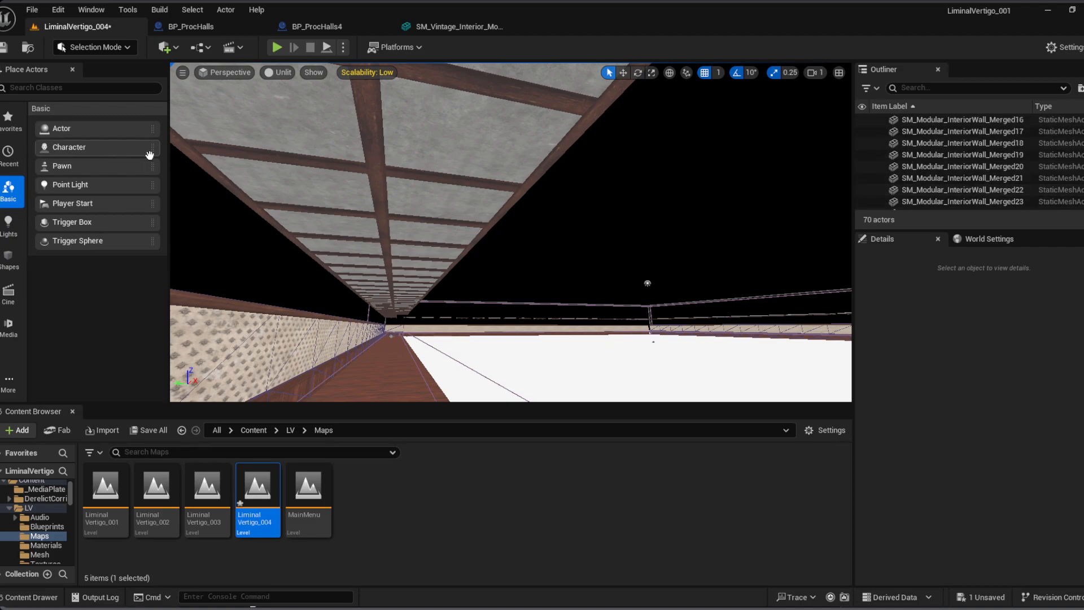
scroll(1038, 147, up, 8)
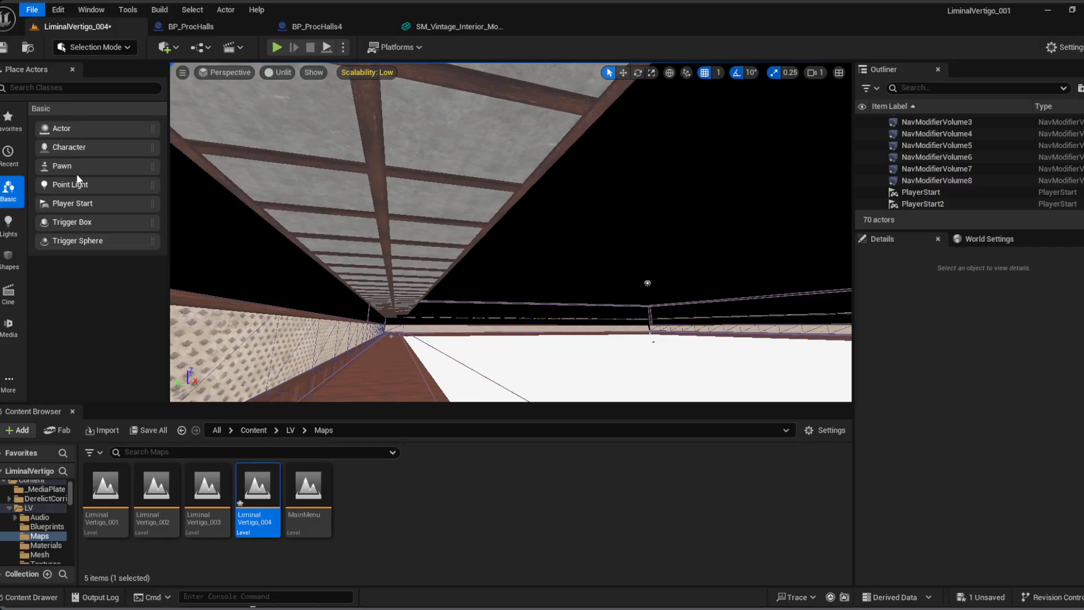
Step: In BP_ProcHalls4, set the Ceiling component's Location Z to 387
click(317, 28)
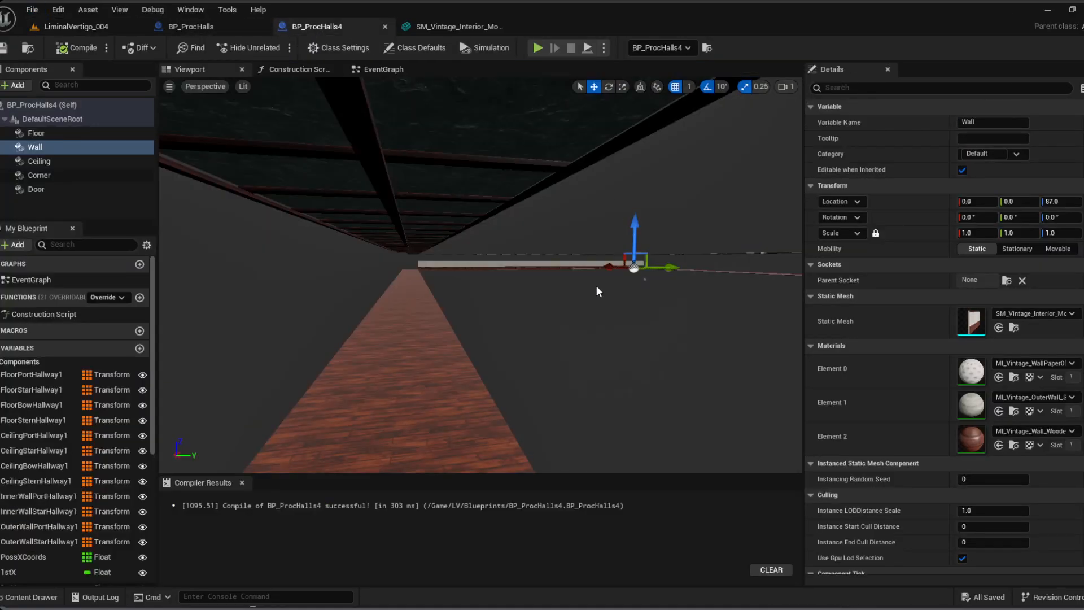
click(51, 163)
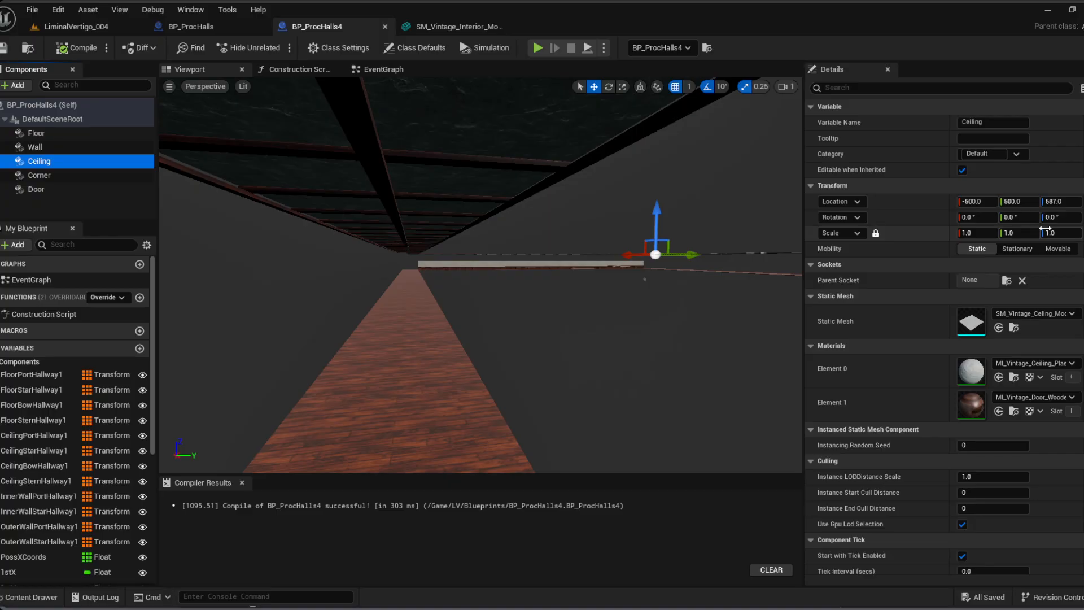
click(1060, 202)
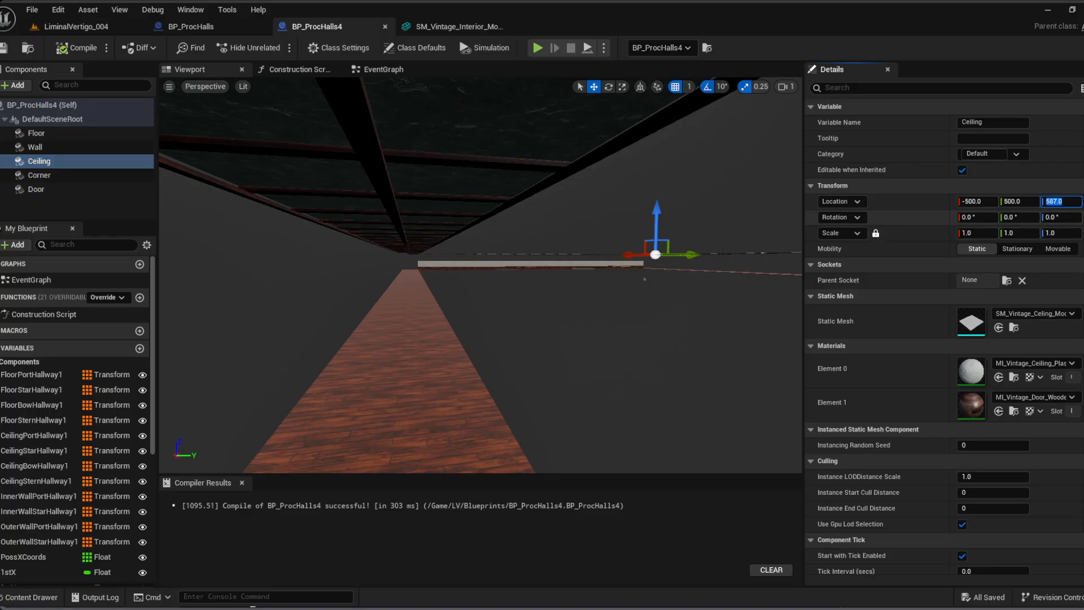
text(387)
key(Return)
Step: Inspect how the lowered ceiling meets the walls inside and outside the BP_ProcHalls4 hallways
right_drag(633, 240, 384, 209)
key(w)
key(w)
key(w)
key(q)
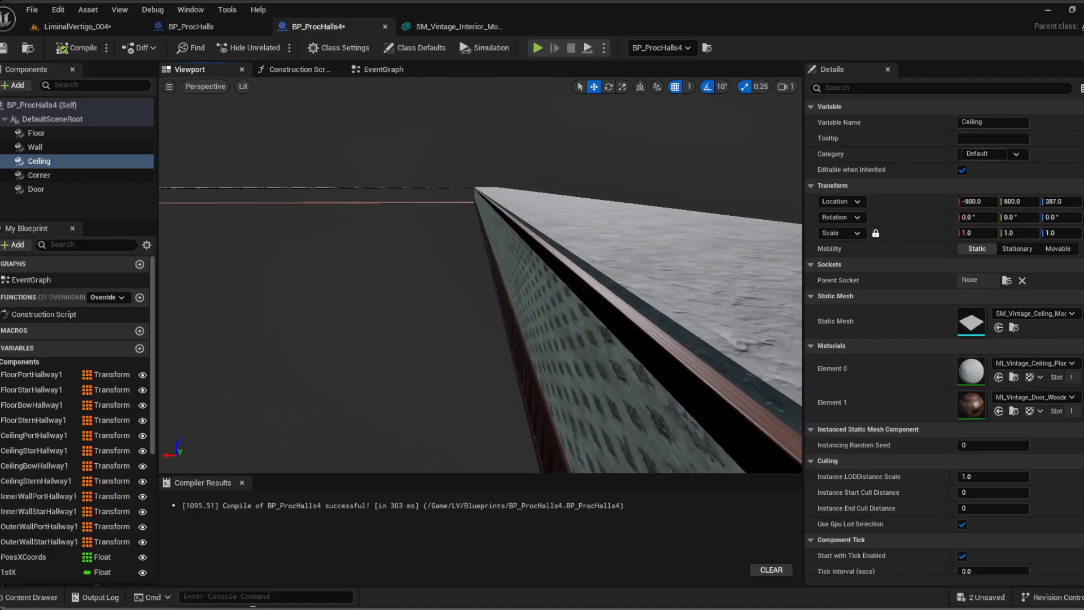
right_drag(480, 271, 395, 239)
right_drag(480, 271, 367, 270)
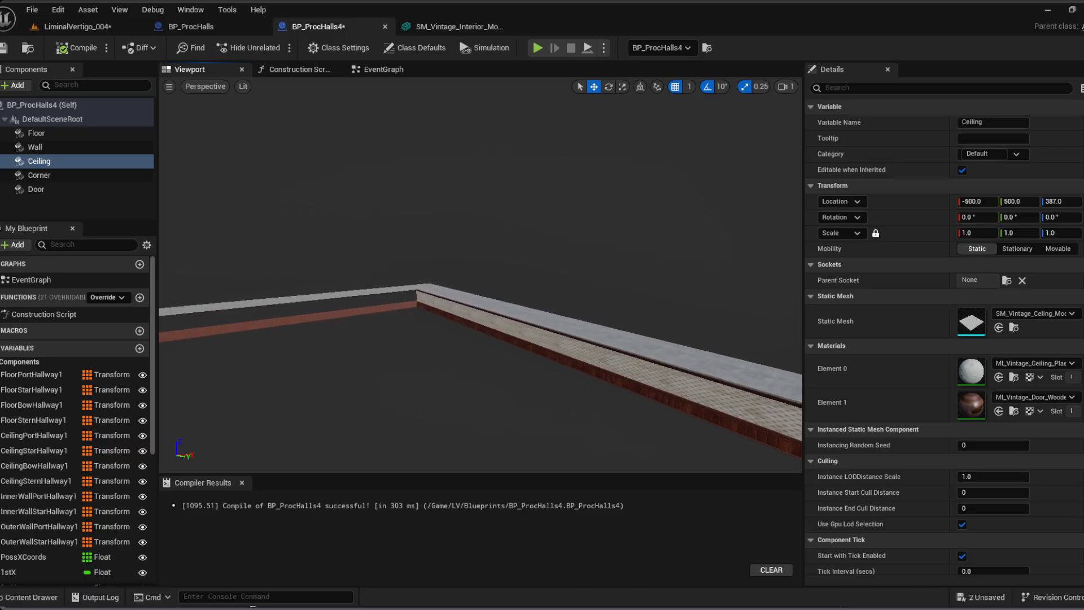
right_drag(480, 271, 630, 233)
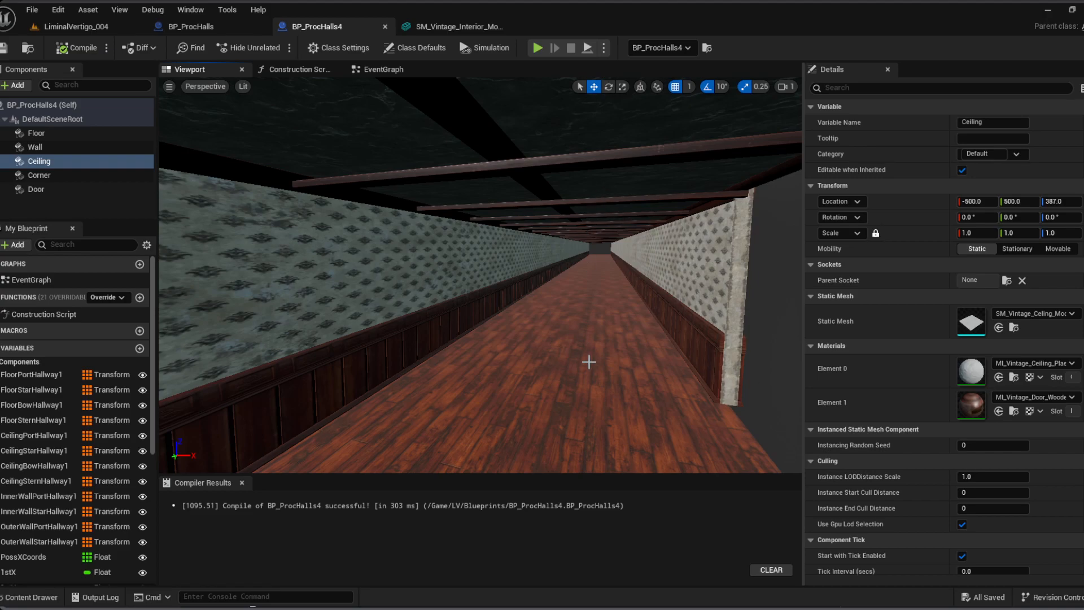
right_drag(592, 341, 678, 370)
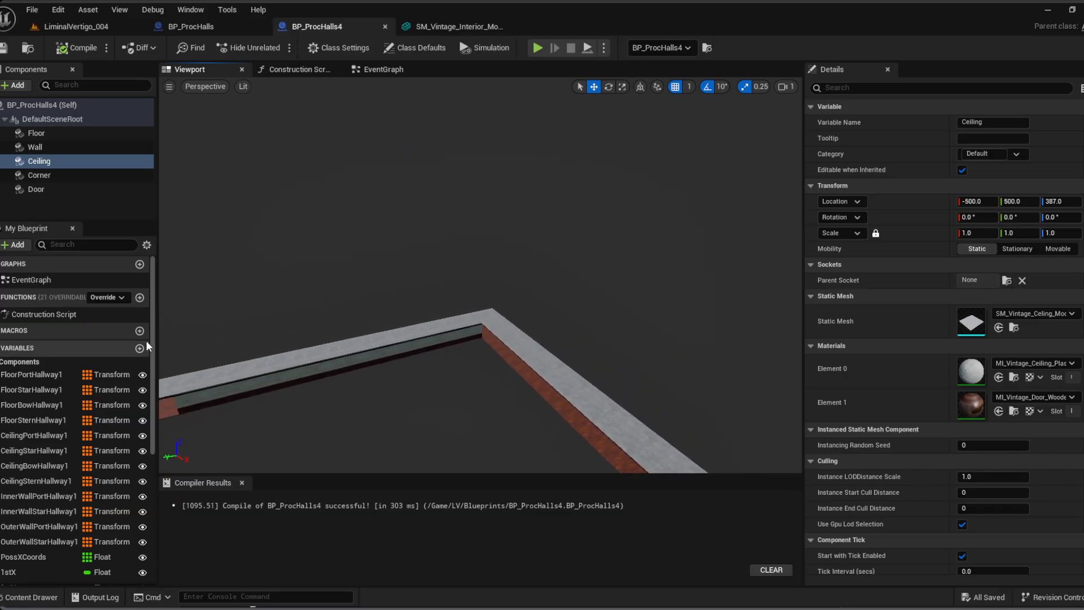
Step: Open the Ceiling component's static mesh and enable the Custom option of its LOD picker
double_click(971, 323)
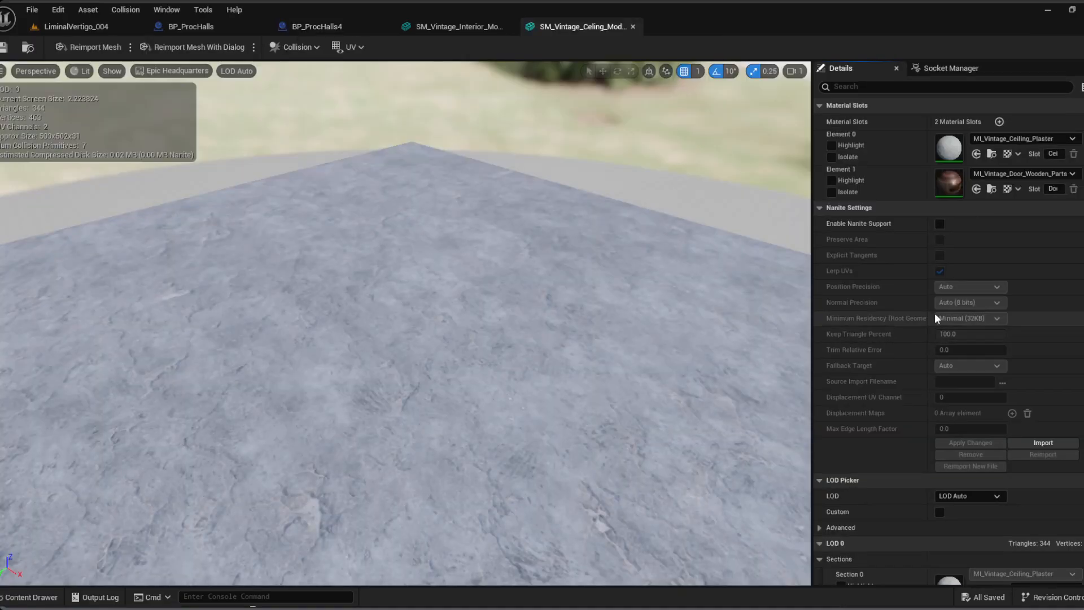
scroll(928, 311, down, 5)
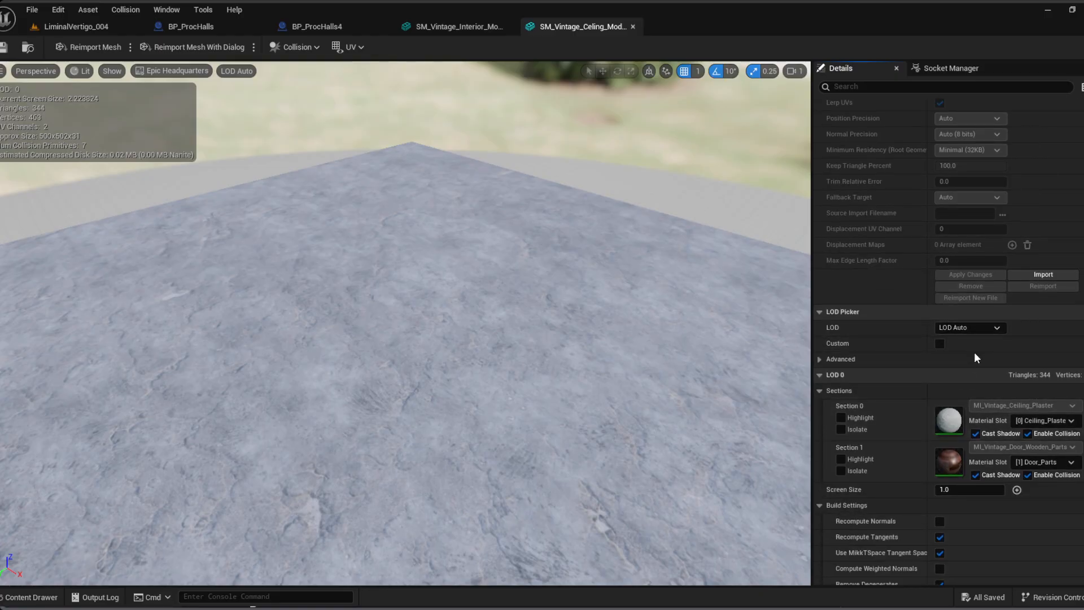
click(941, 343)
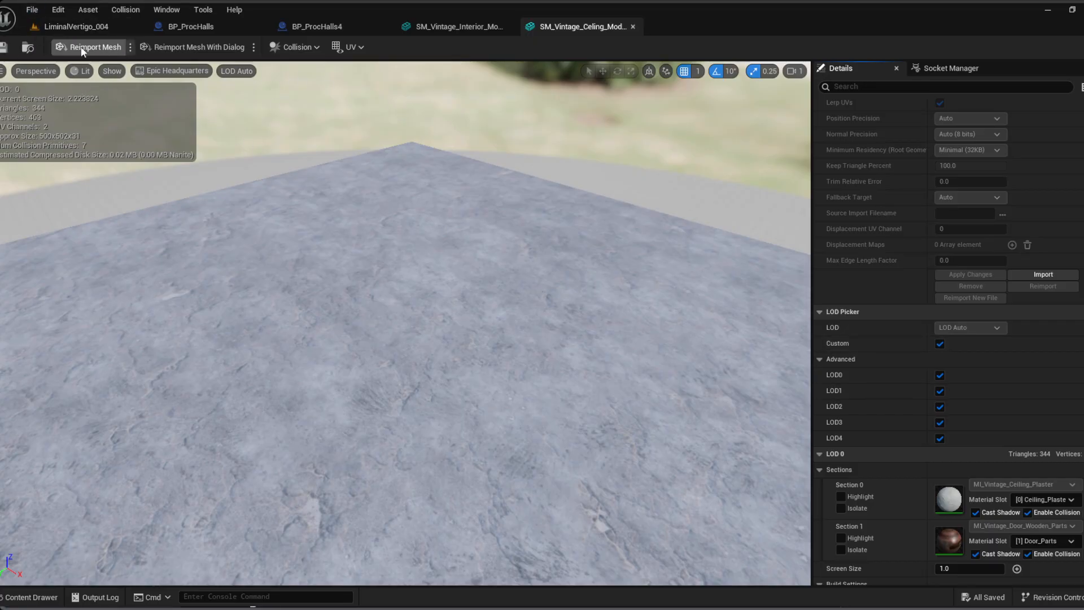
Step: Return to the LiminalVertigo_004 level and inspect the ceiling along the hallways from above
click(83, 29)
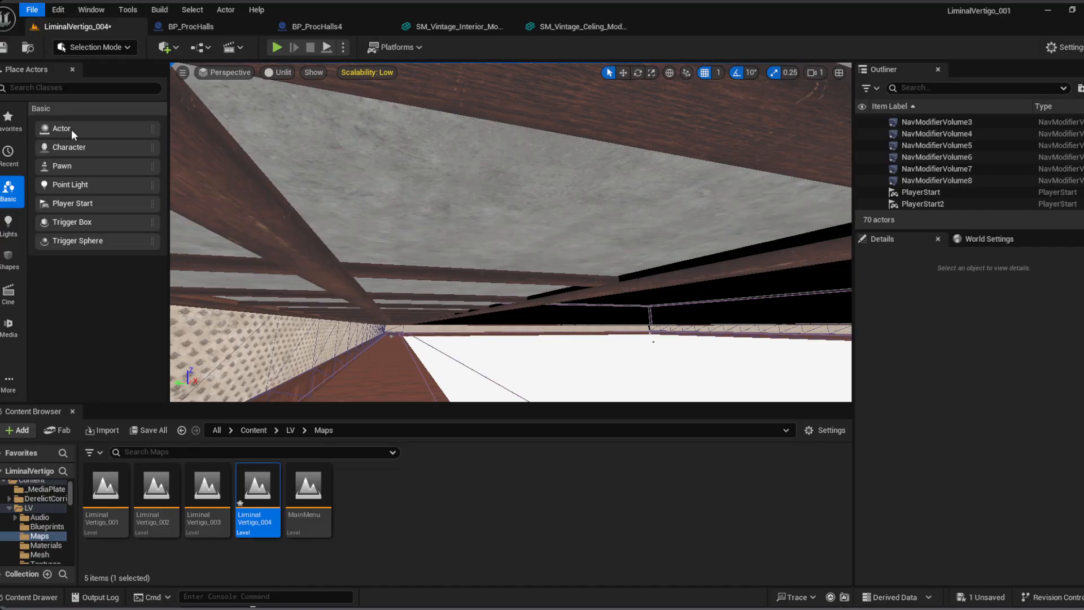
right_drag(446, 274, 497, 344)
right_drag(498, 283, 691, 341)
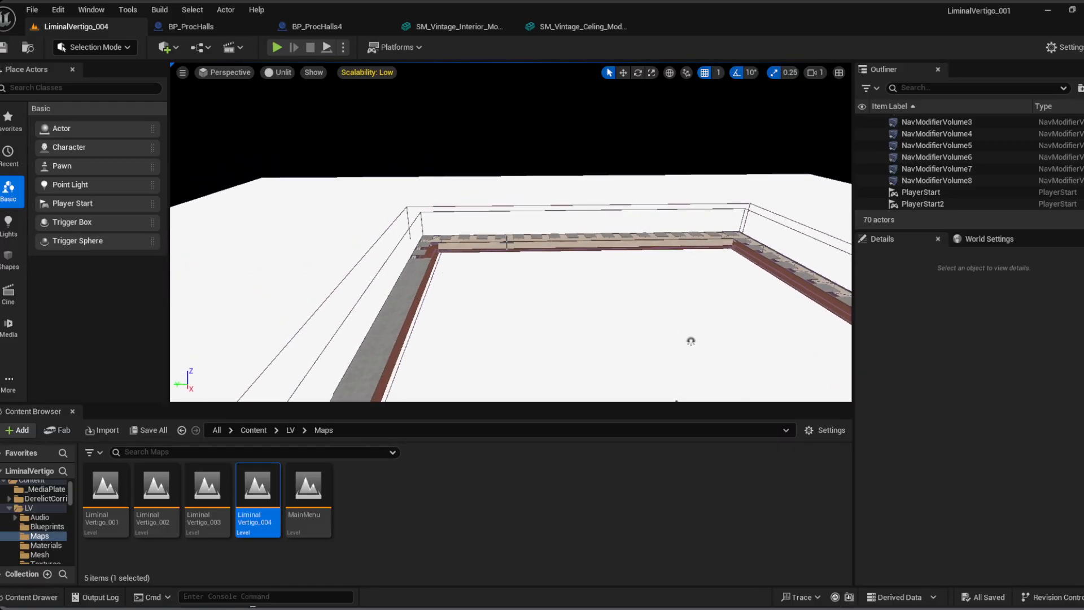
Step: Review the Ceiling component's settings in BP_ProcHalls4 and examine its ceiling tiles from inside and above the hallways
click(317, 28)
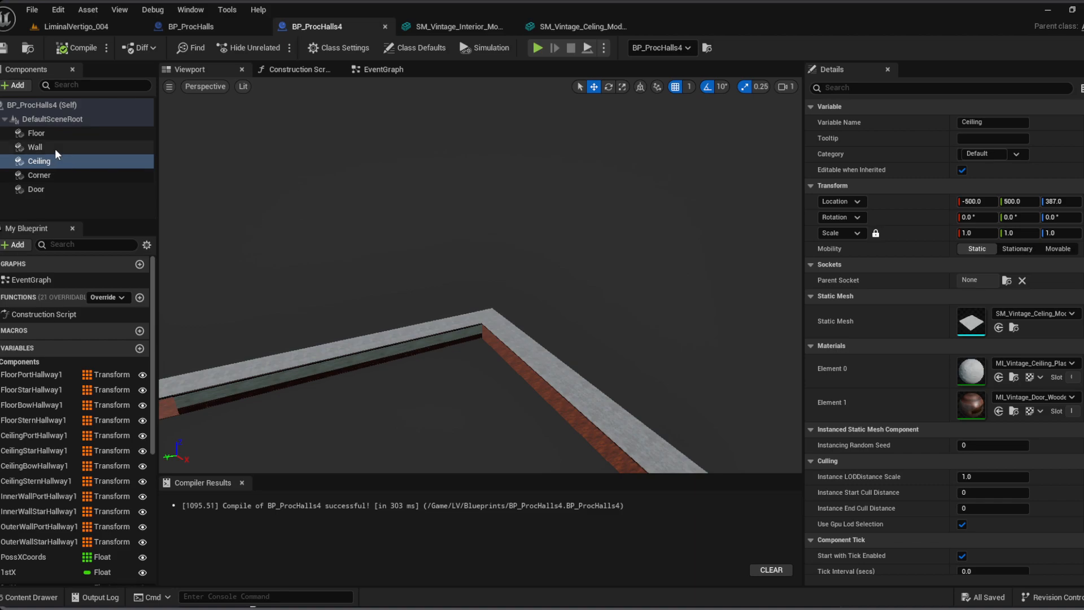
scroll(903, 324, down, 4)
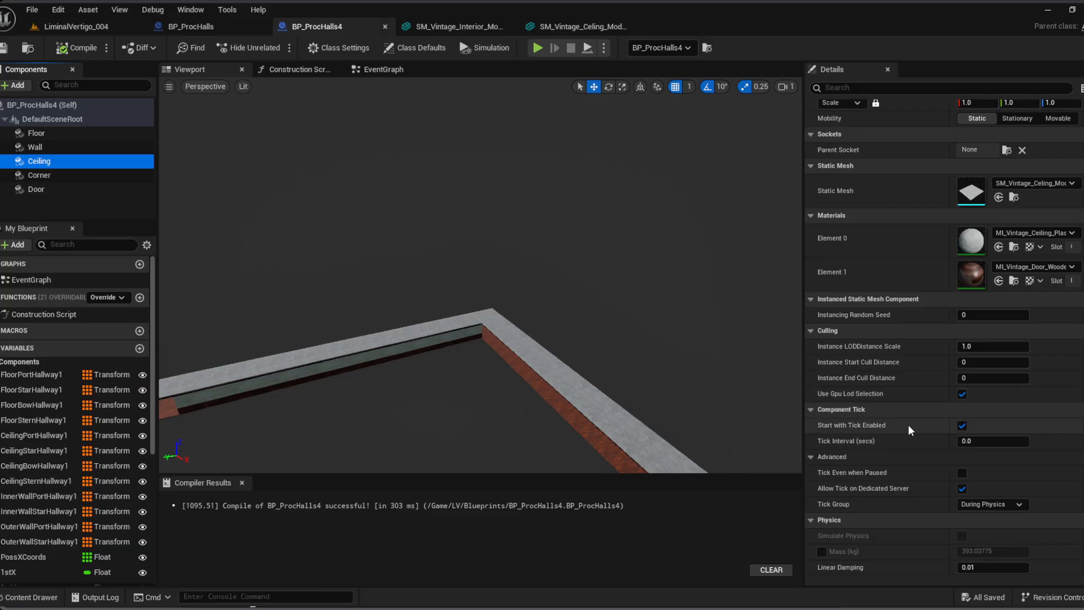
right_drag(613, 384, 394, 325)
key(w)
key(w)
key(w)
key(w)
key(w)
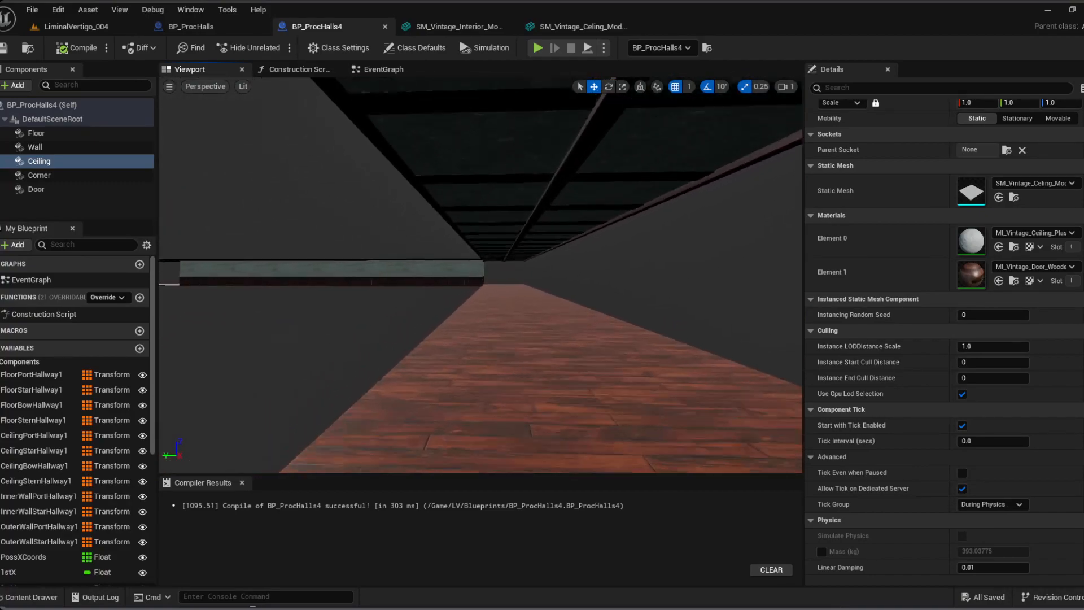
right_drag(480, 275, 610, 373)
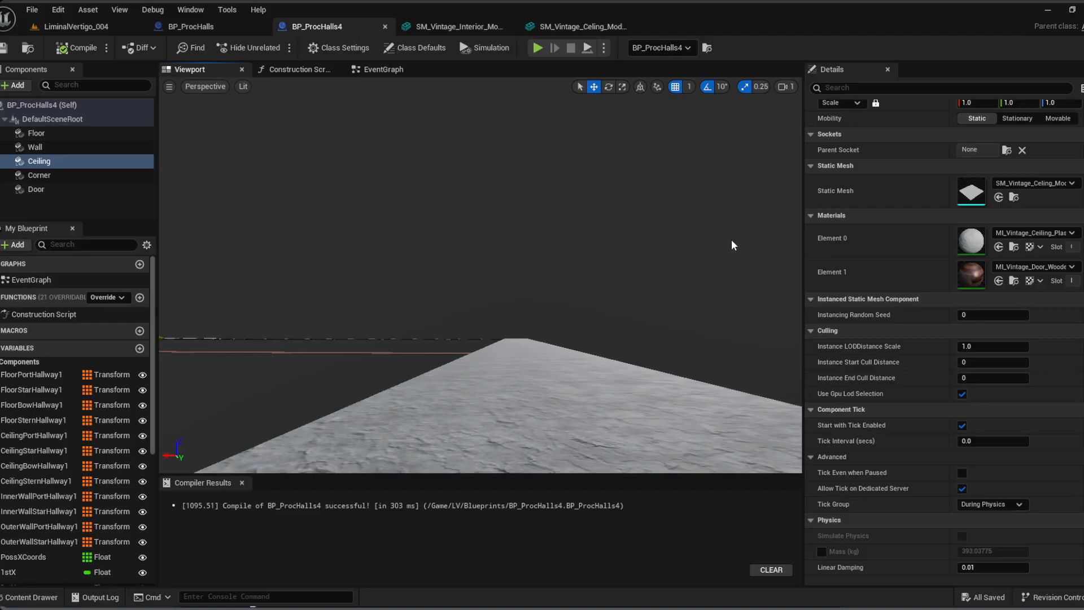
Step: Reopen the vintage ceiling mesh, disable the Custom LOD option and display LOD 0 with its Build Scale
double_click(970, 195)
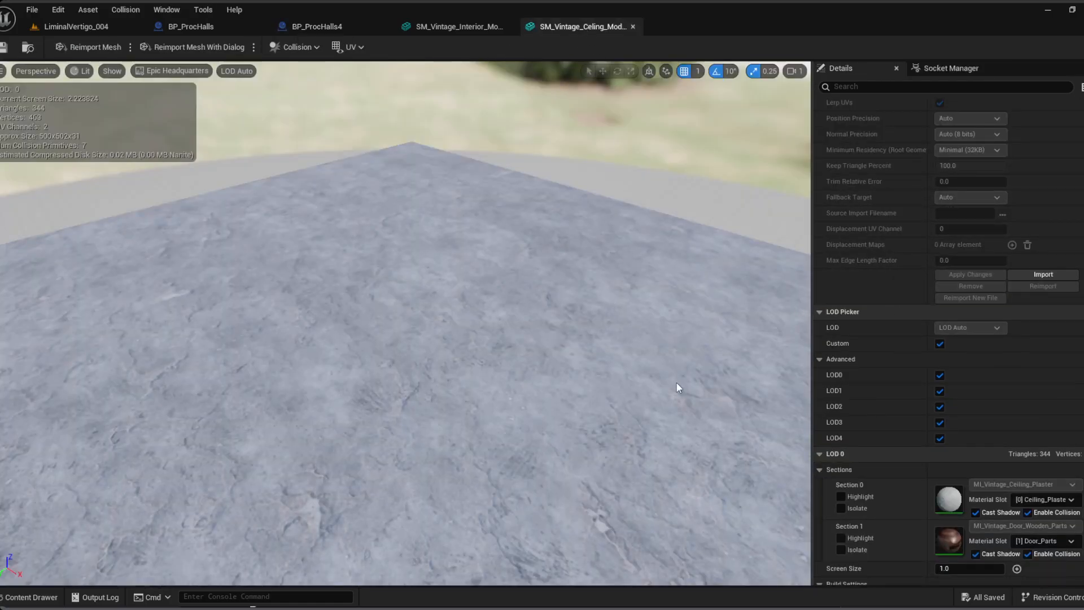
scroll(644, 408, down, 6)
mouse_move(641, 408)
right_down()
mouse_move(677, 367)
mouse_move(640, 408)
right_up()
scroll(900, 360, down, 3)
click(940, 269)
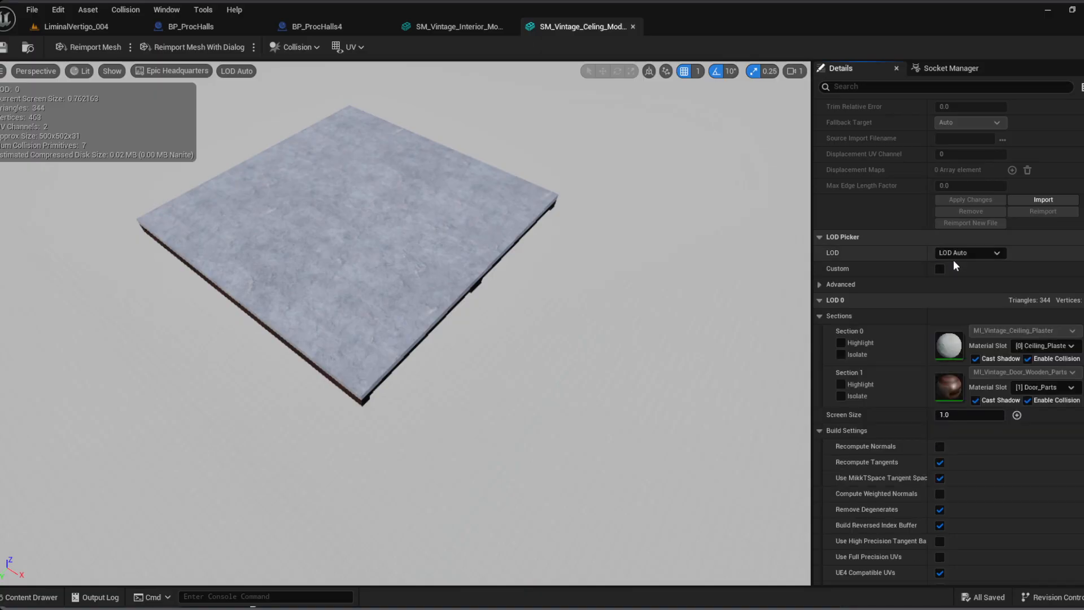
scroll(979, 488, down, 3)
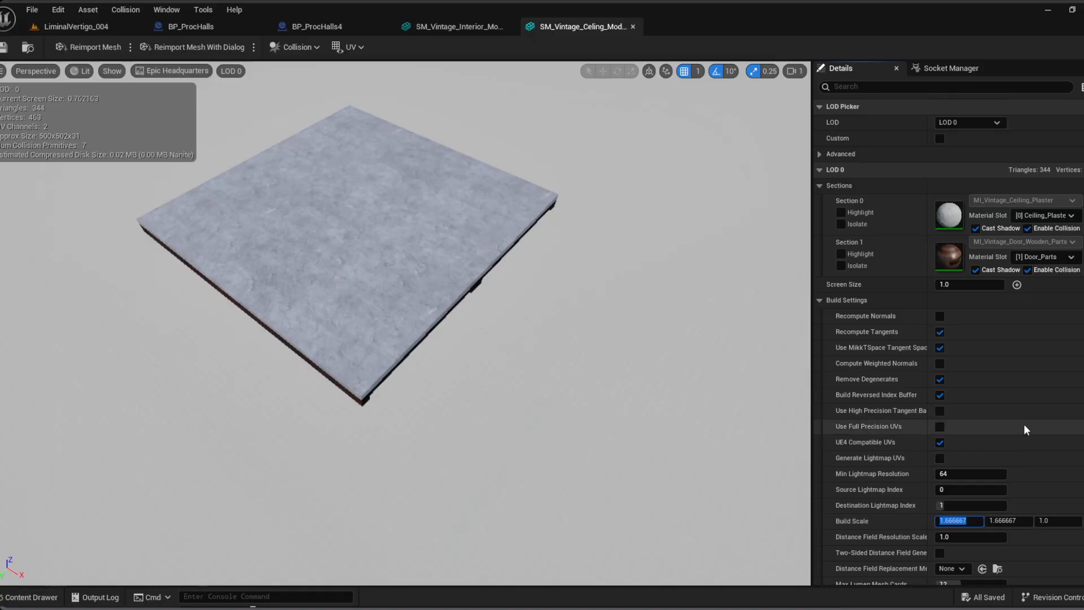
Step: Switch the ceiling mesh to LOD 1, set its Build Scale X and Y to 1.666667 and apply the changes
click(967, 107)
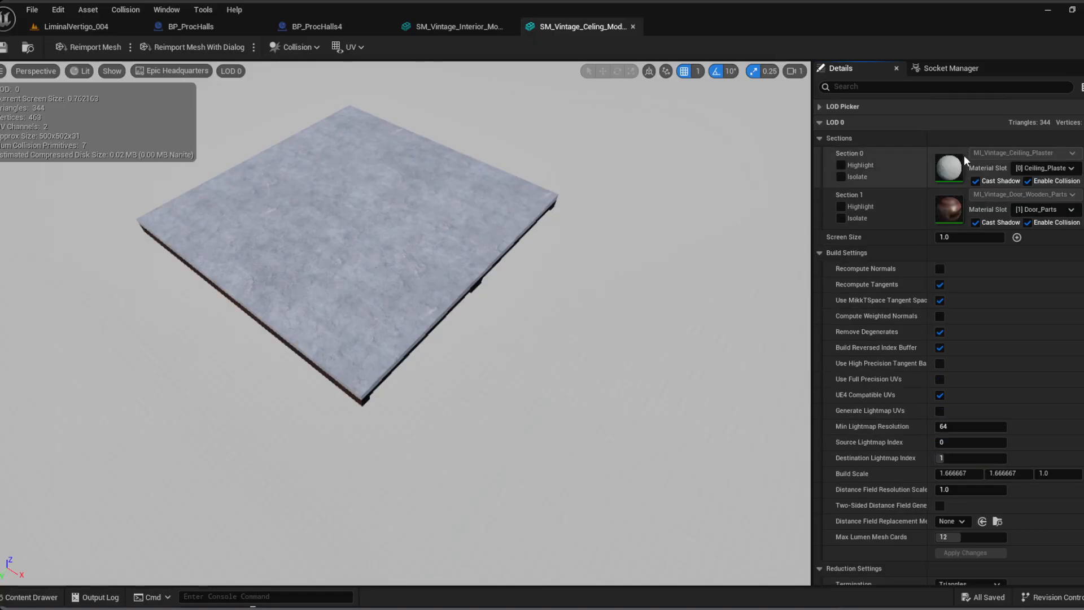
scroll(966, 226, up, 2)
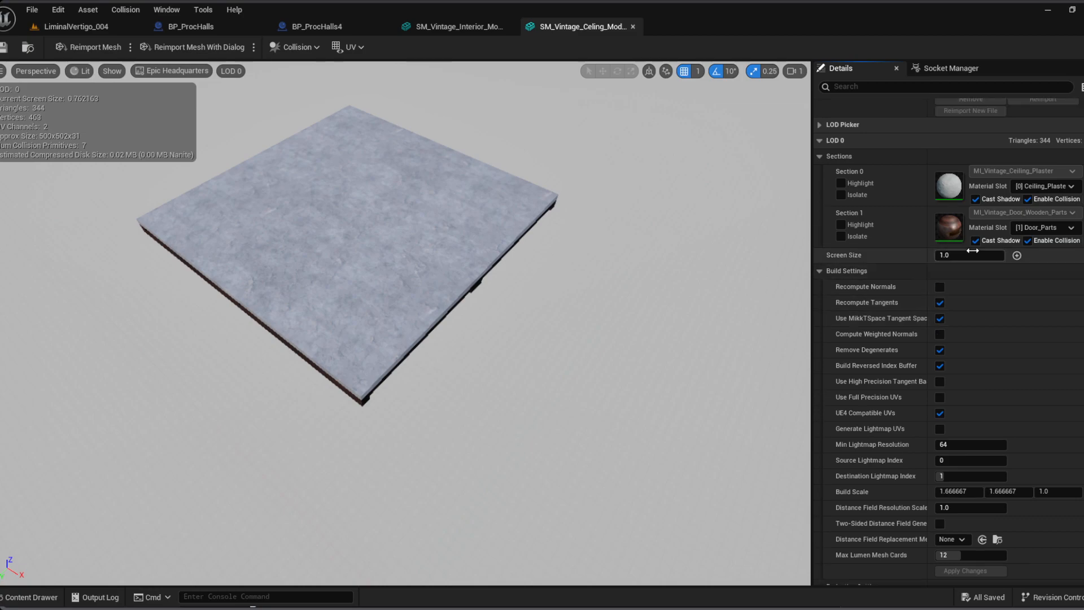
click(932, 162)
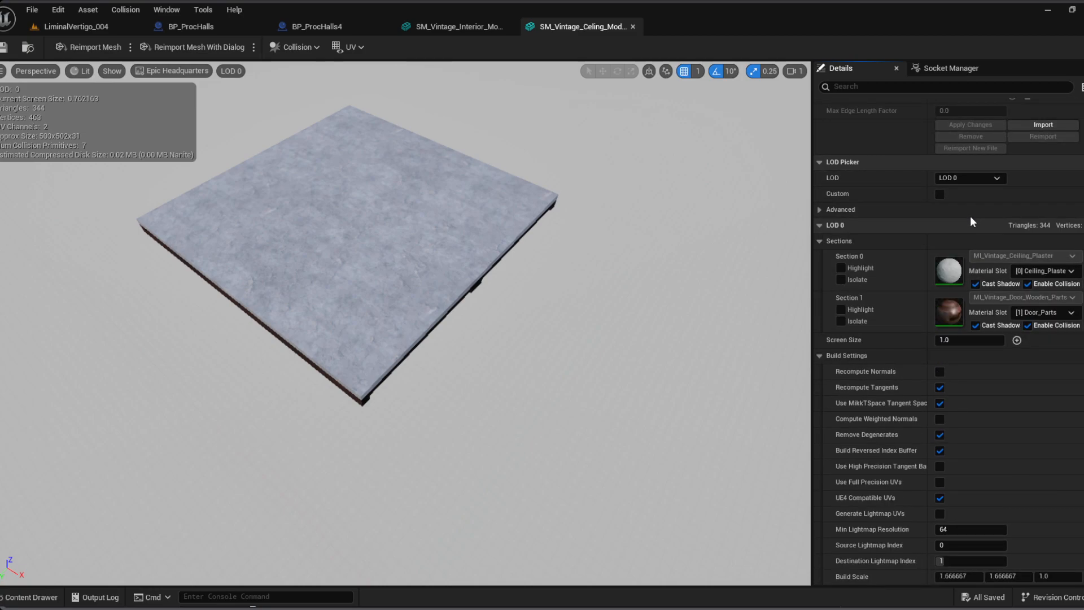
click(819, 210)
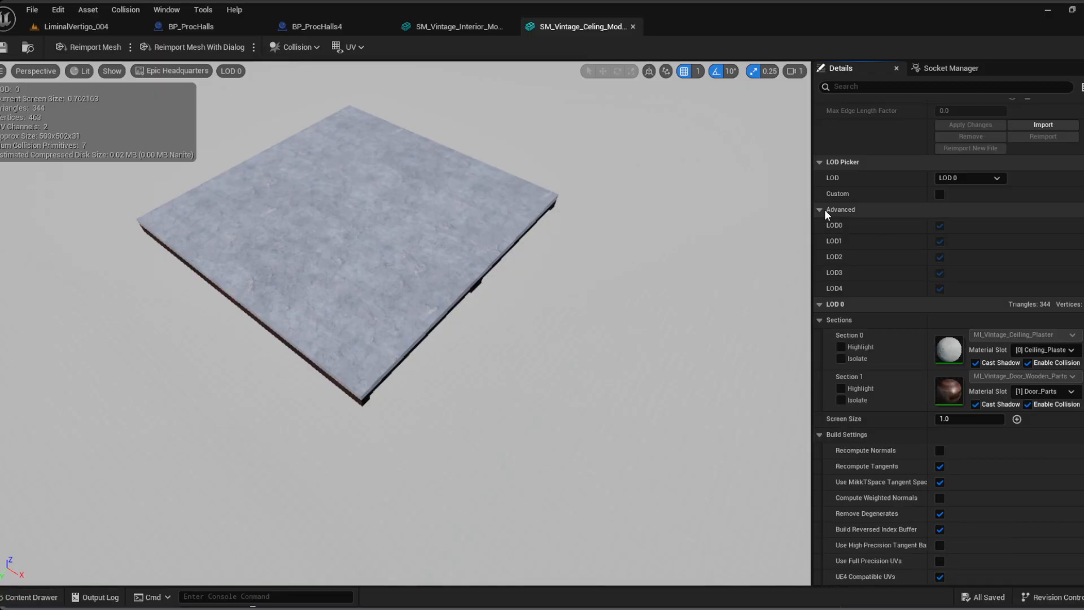
click(825, 210)
click(993, 178)
click(973, 221)
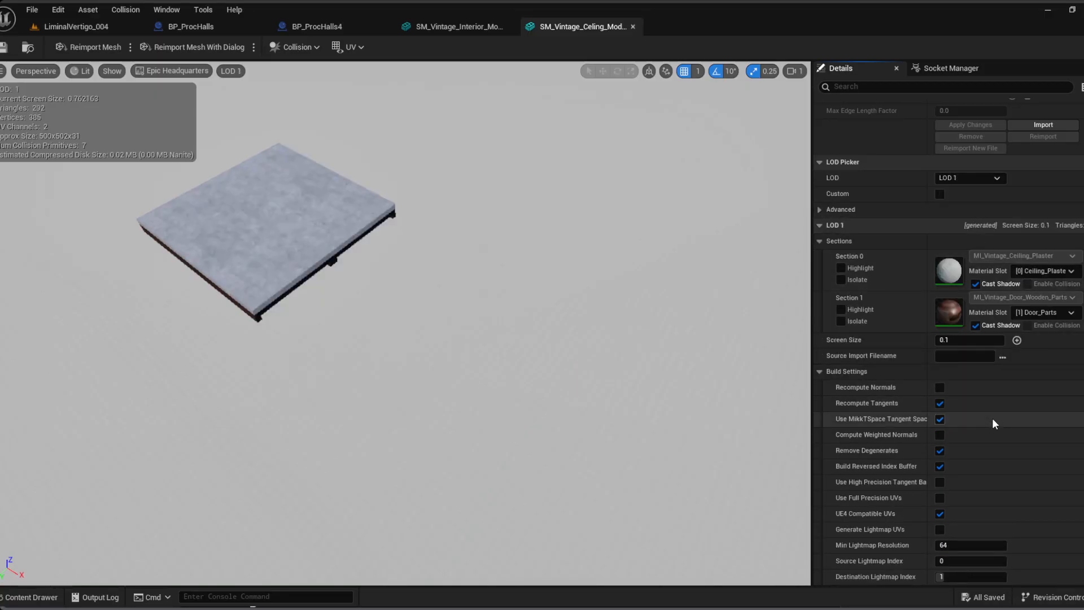
scroll(994, 451, down, 3)
click(980, 481)
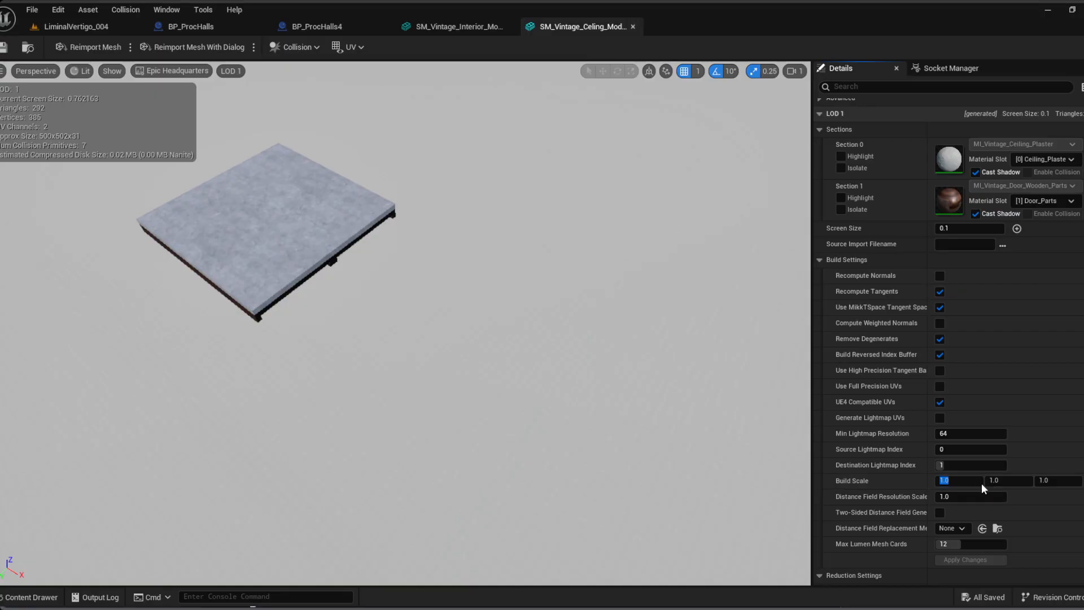
text(1.666667)
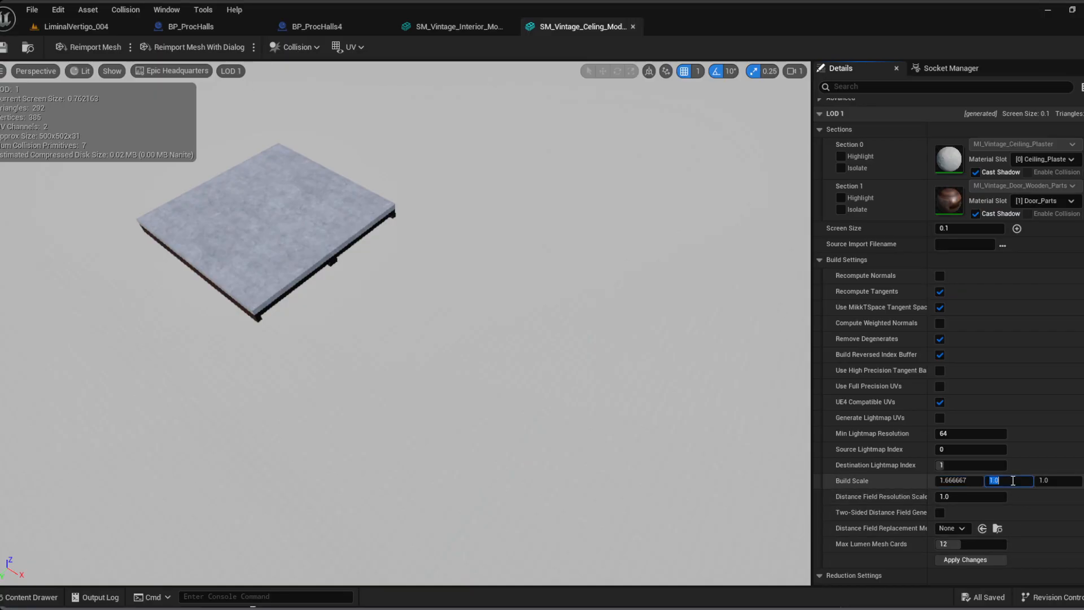
text(1.666667)
click(970, 559)
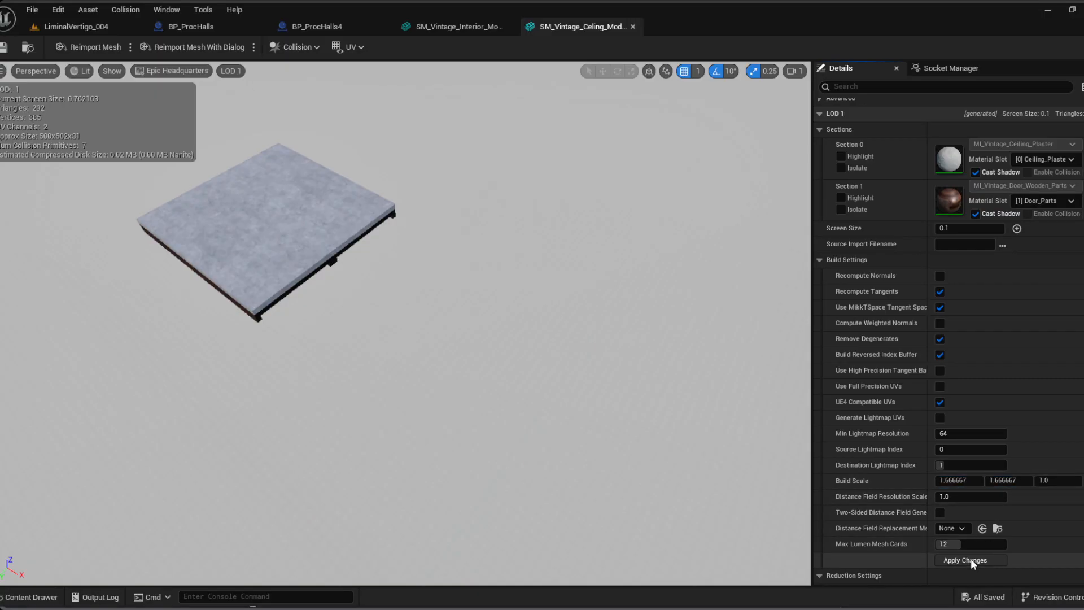
Step: Switch the ceiling mesh to LOD 2, set its Build Scale X and Y to 1.666667 and apply the changes
scroll(993, 224, up, 2)
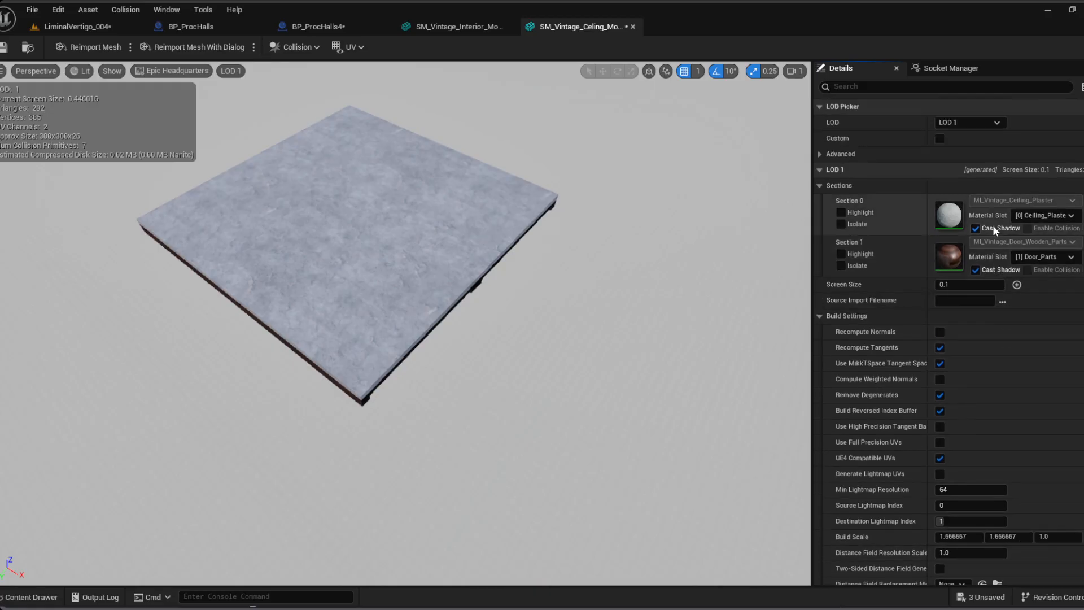
scroll(992, 225, up, 1)
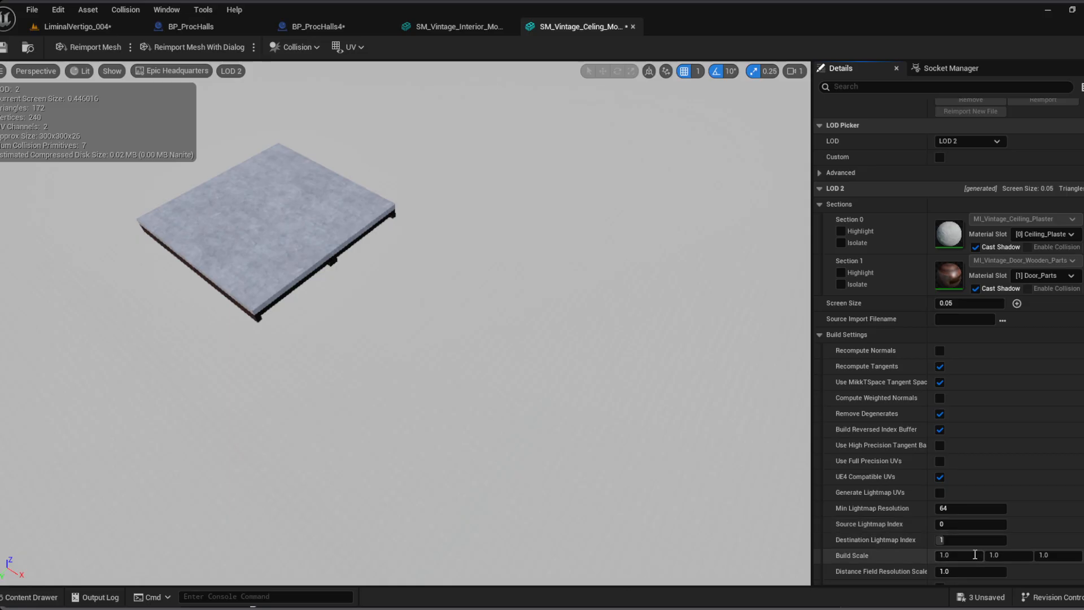
text(1.666667)
click(1003, 555)
text(1.666667)
scroll(989, 555, down, 3)
scroll(965, 553, down, 2)
click(964, 546)
Step: Switch the ceiling mesh to LOD 3, set its Build Scale X and Y to 1.666667 and apply the changes
scroll(954, 276, up, 3)
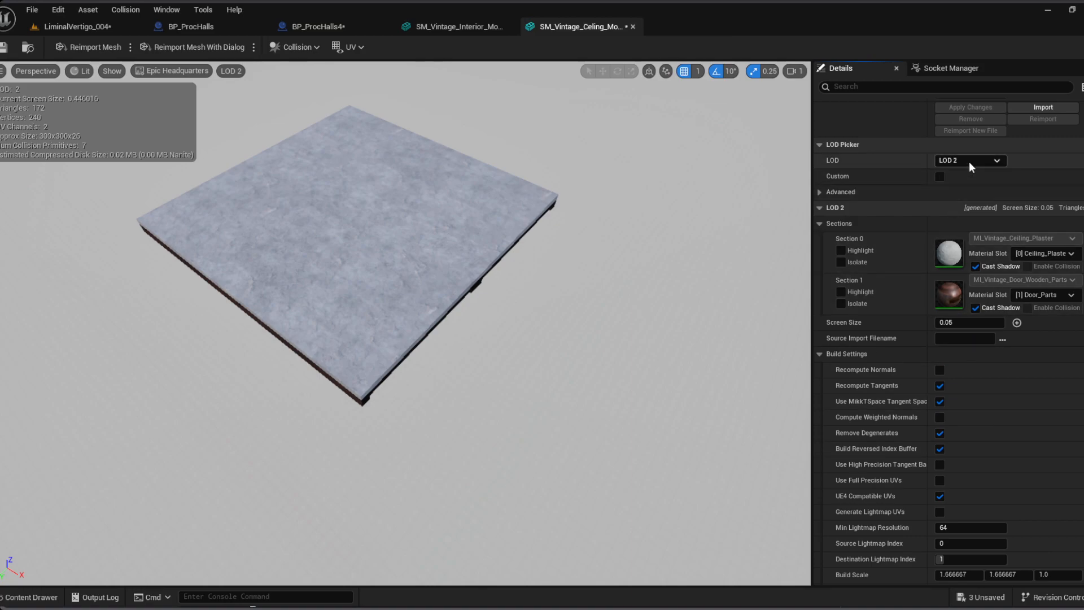
click(964, 228)
scroll(997, 429, down, 3)
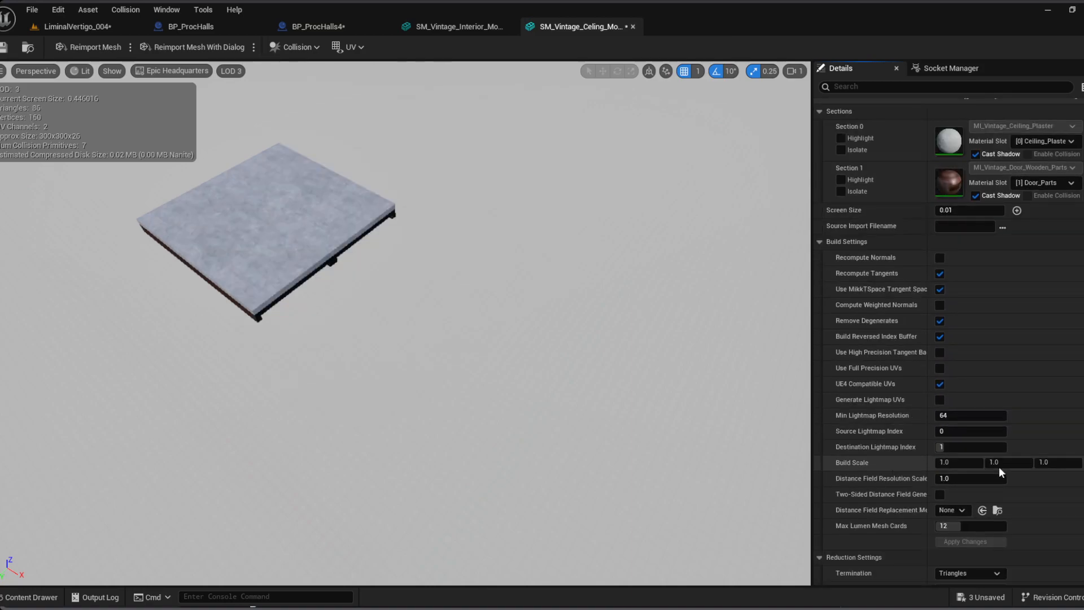
click(958, 463)
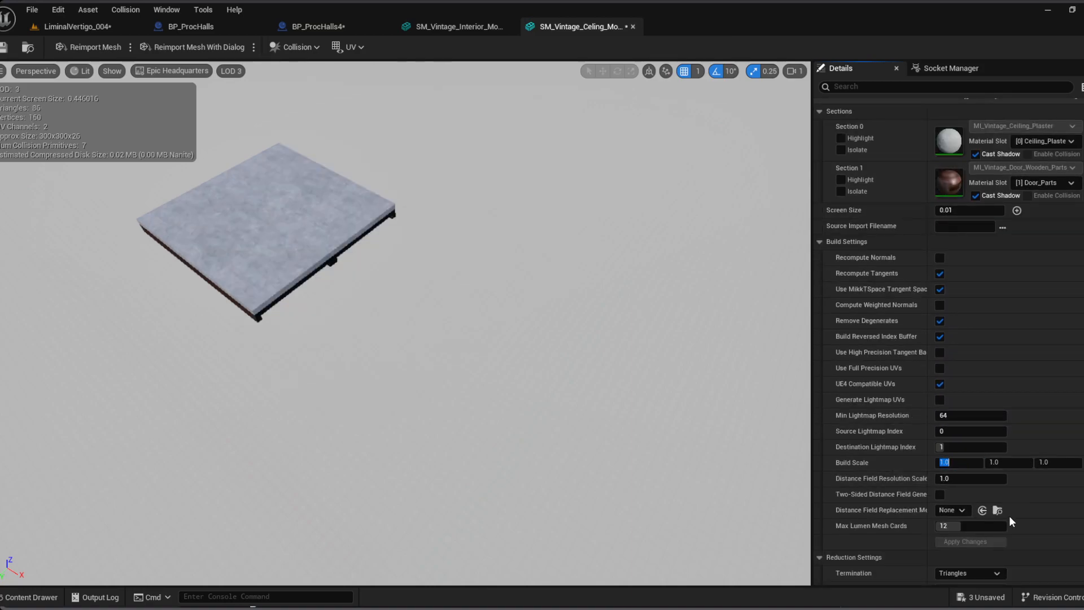
text(1.666667)
click(1004, 463)
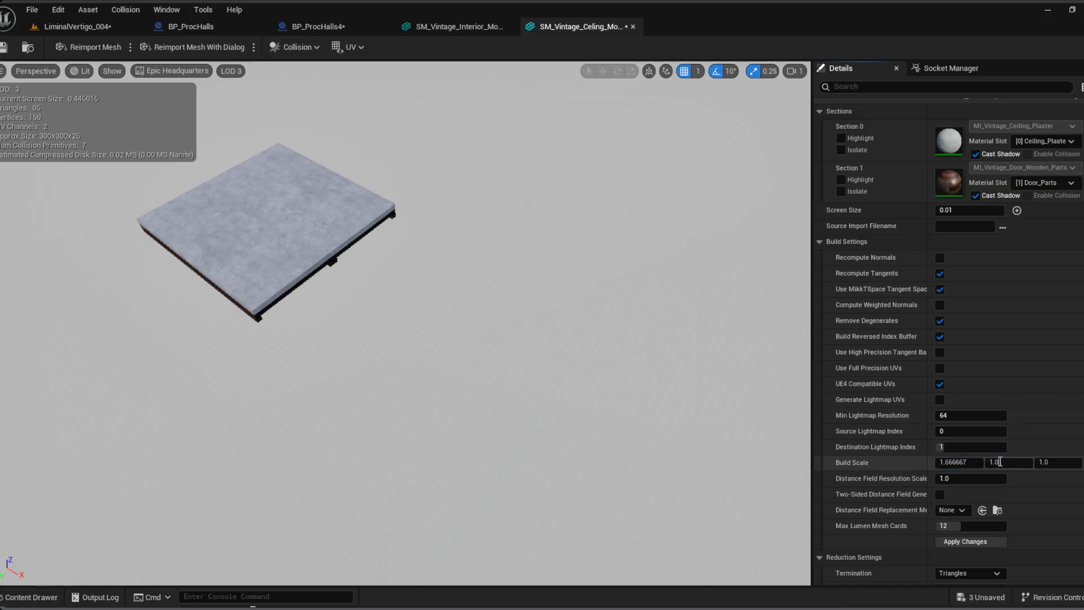
text(1.666667)
click(966, 539)
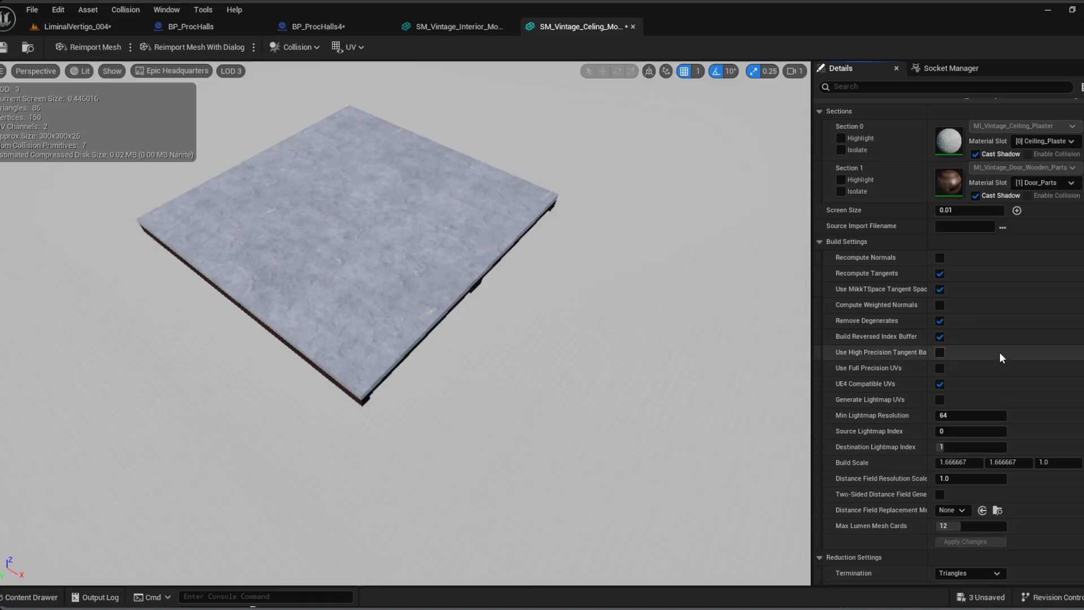
Step: Display LOD 4 of the ceiling mesh, check its reduction and advanced LOD settings, and save all changes
scroll(997, 327, up, 5)
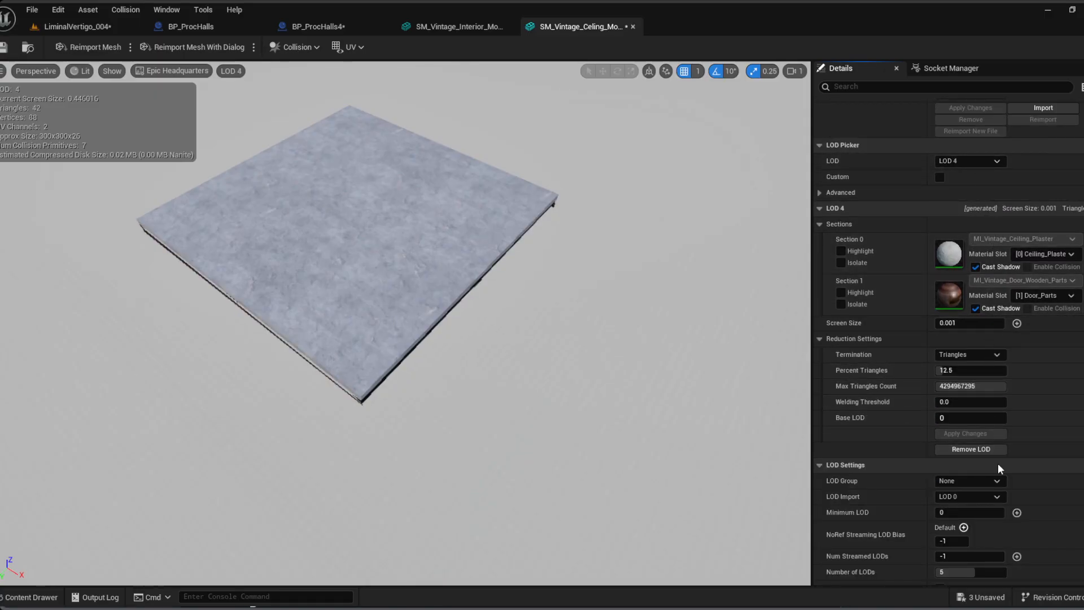
scroll(997, 474, down, 4)
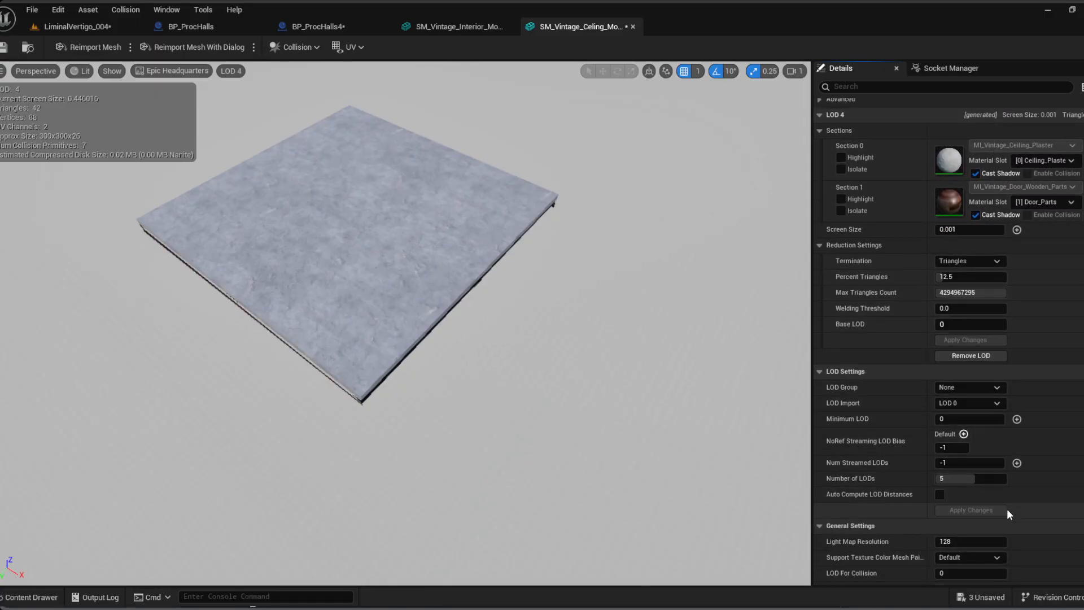
scroll(931, 345, up, 3)
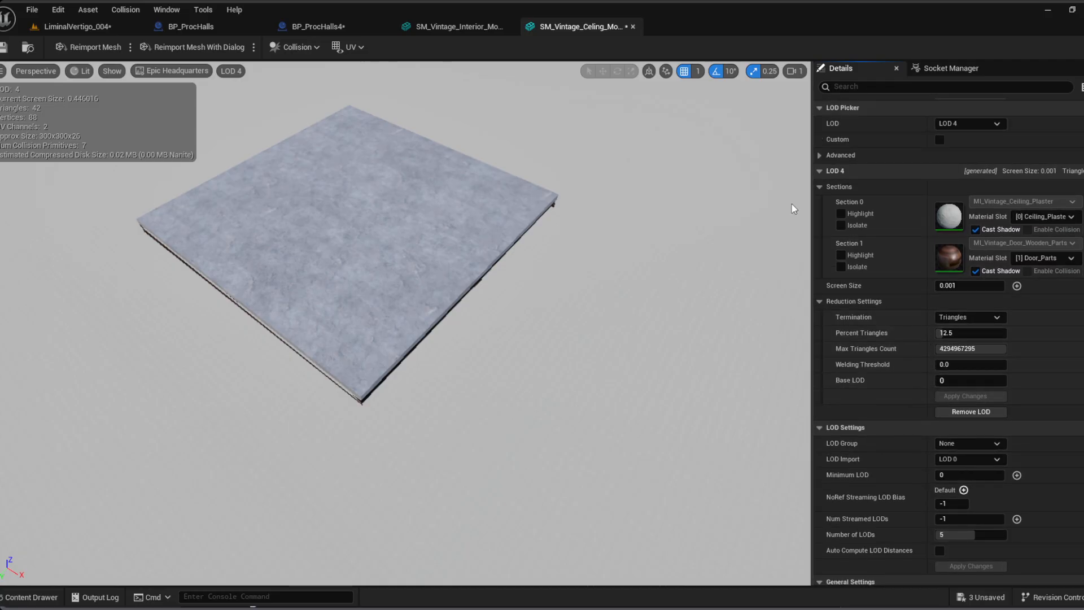
click(820, 155)
scroll(922, 481, down, 4)
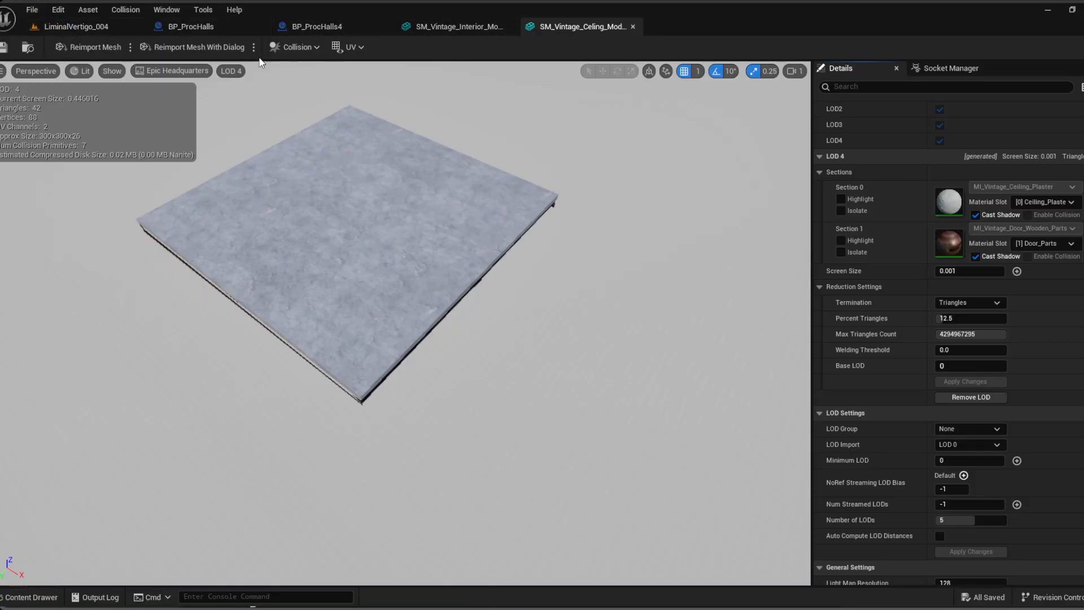
Step: Return to the LiminalVertigo_004 level and inspect the rescaled ceiling along the hallways
click(76, 26)
right_drag(651, 279, 378, 215)
key(w)
key(w)
key(w)
key(s)
Step: Select the CullDistanceVolume and examine its bounds around the hallways from several viewpoints
scroll(1054, 169, up, 3)
click(935, 143)
key(w)
right_drag(678, 226, 791, 138)
key(s)
key(w)
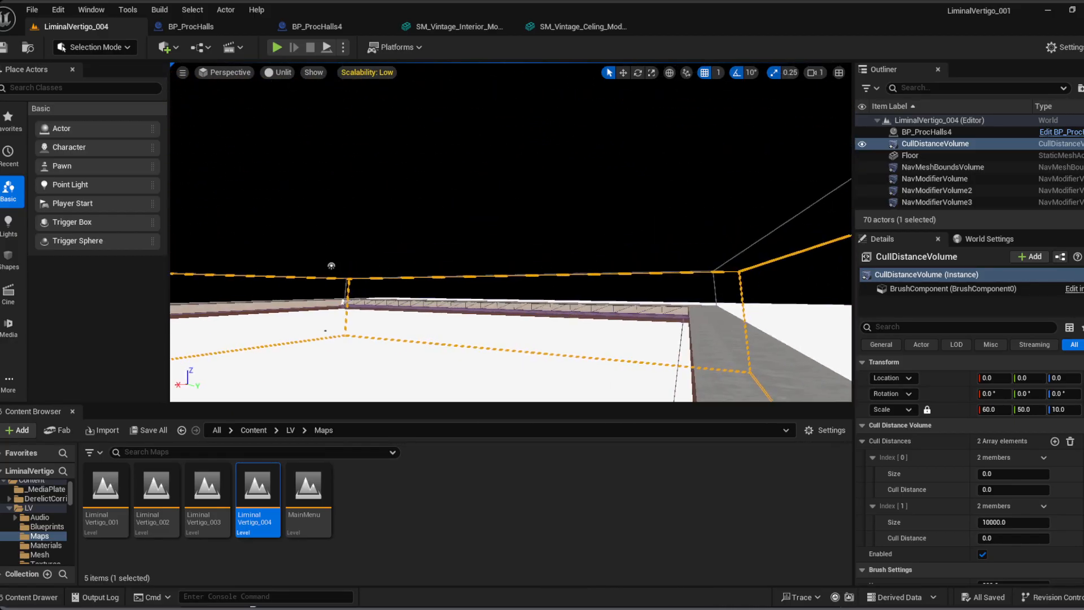
right_drag(331, 265, 778, 164)
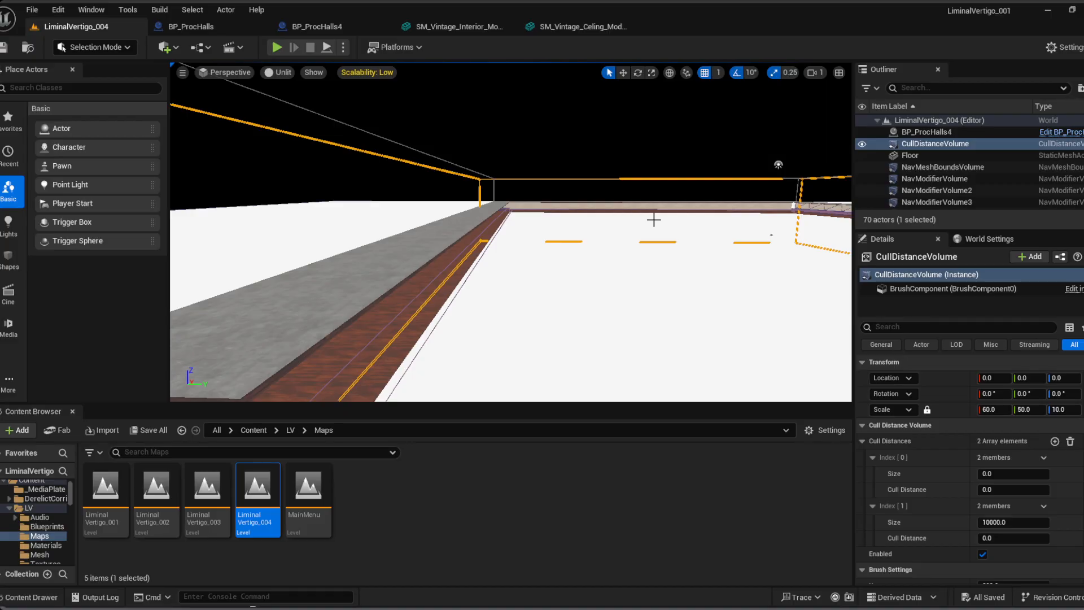
right_drag(616, 219, 689, 229)
right_drag(565, 234, 556, 235)
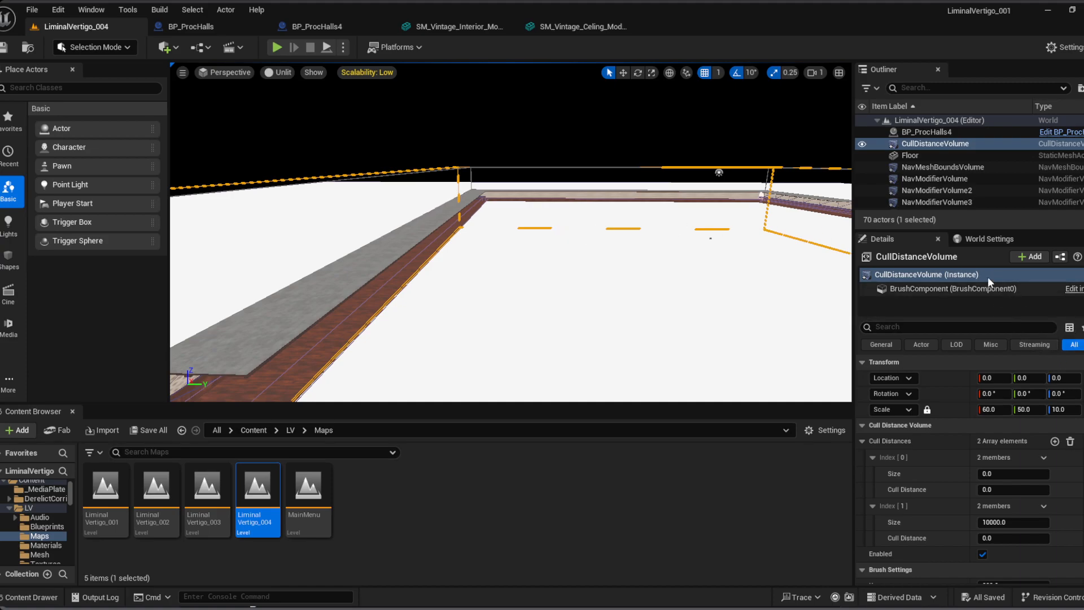
Step: Open BP_ProcHalls4 and review the FloorPortHallway1 variable's settings and its default transforms at Index 0 and 1
click(1062, 132)
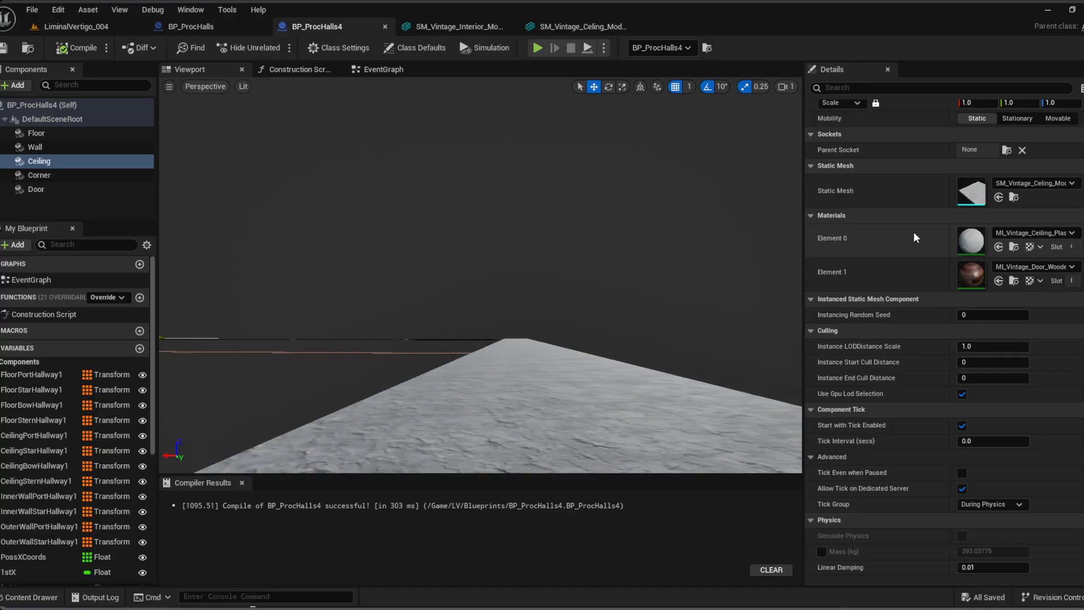
click(45, 375)
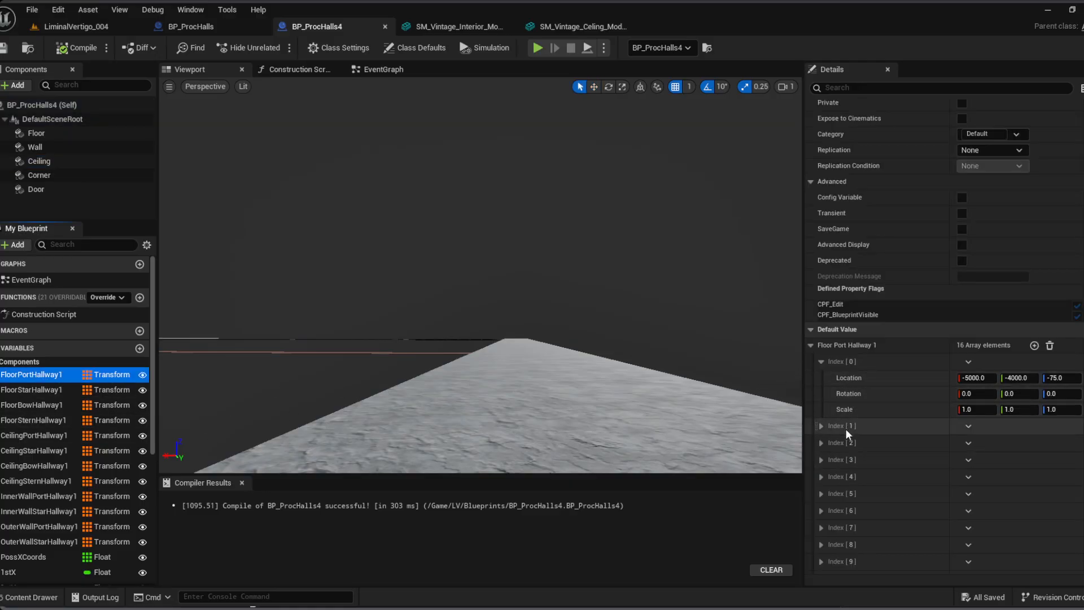
click(822, 426)
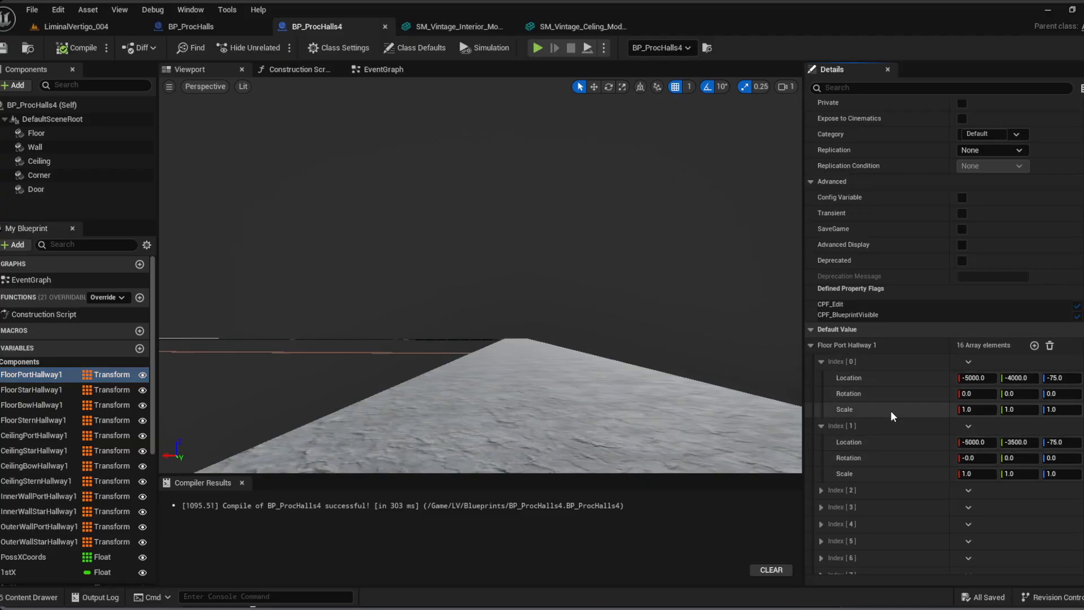
scroll(865, 243, up, 3)
scroll(865, 243, up, 2)
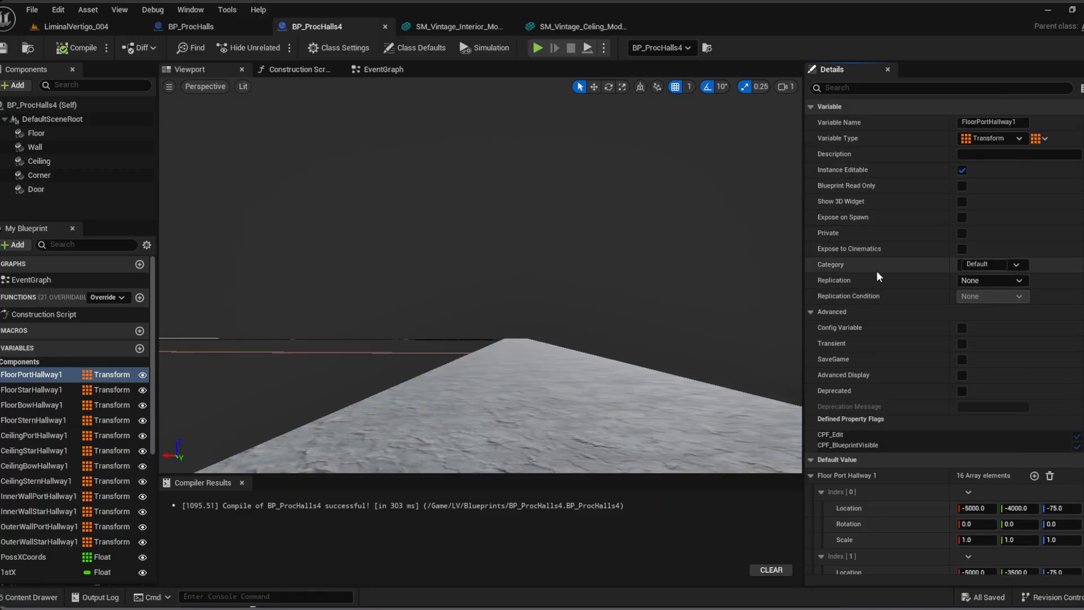
Step: Select the Floor component and examine its mesh, culling and physics settings, including the advanced physics options
click(62, 145)
key(Up)
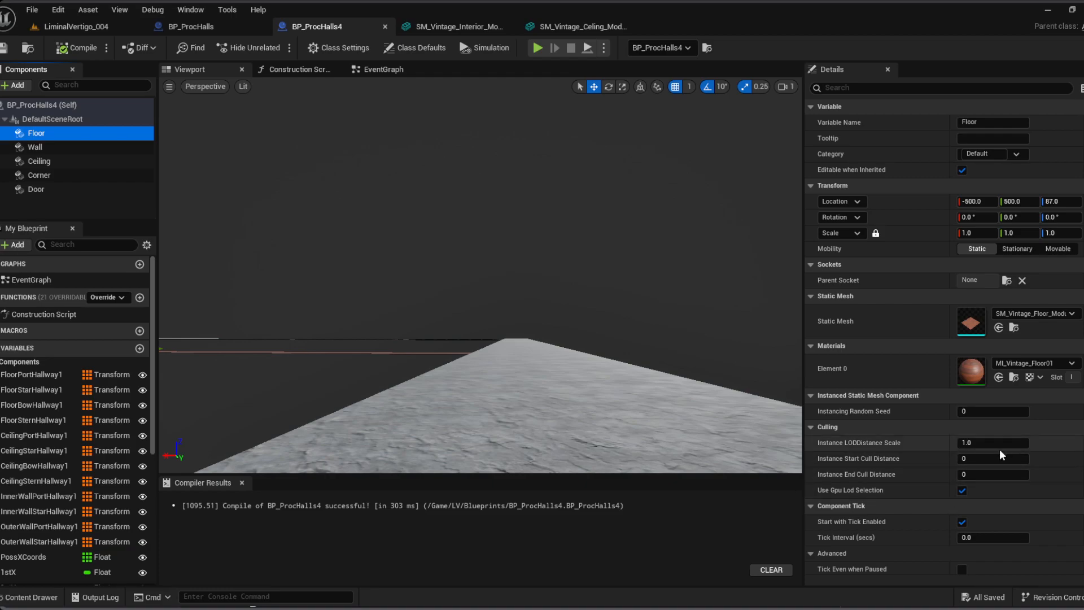
scroll(999, 449, down, 5)
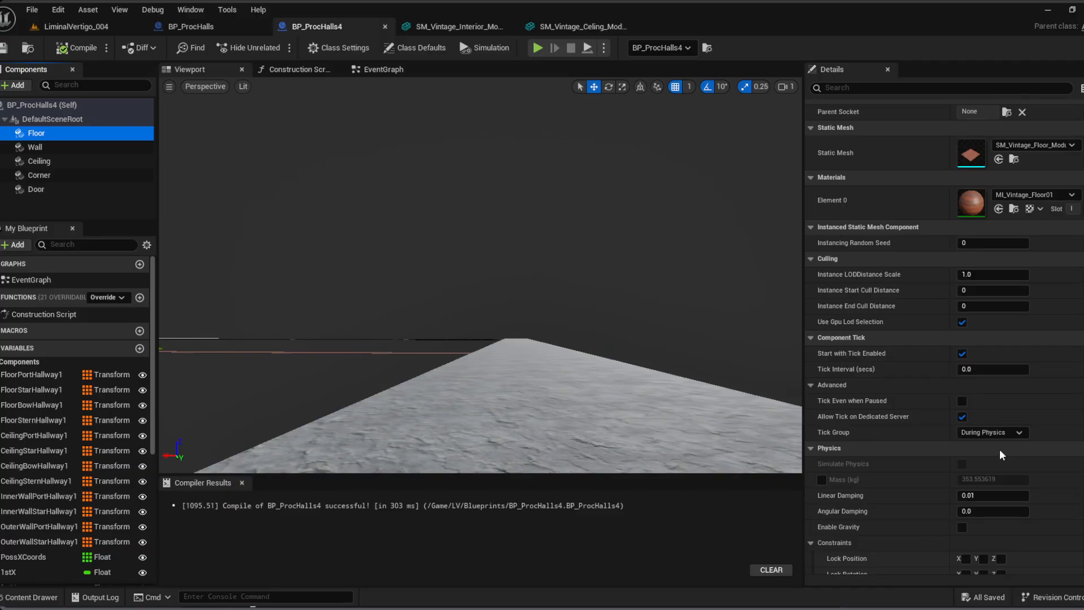
scroll(999, 449, down, 6)
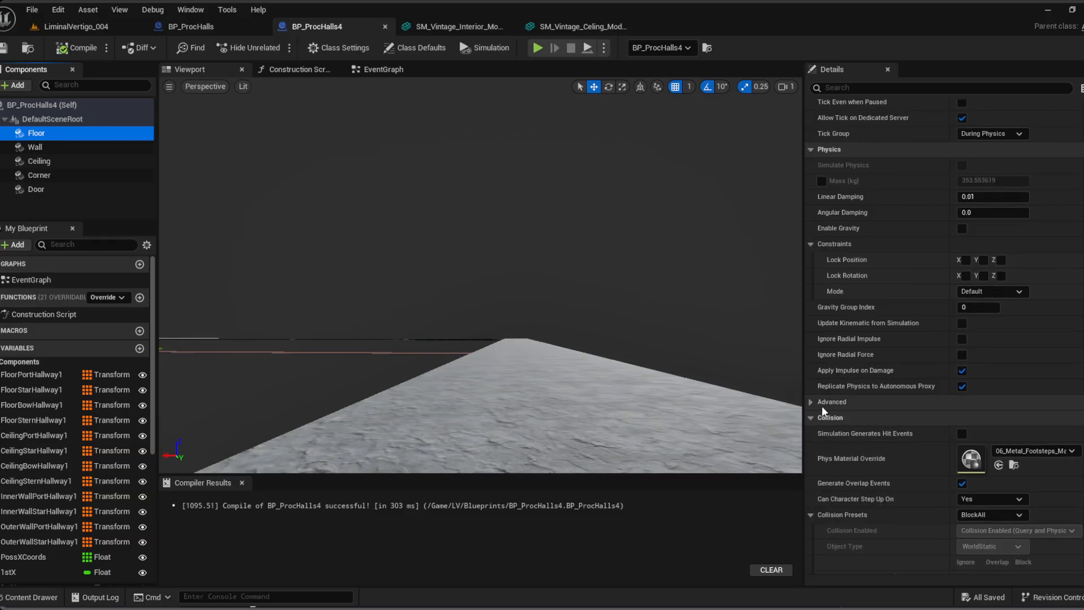
click(815, 405)
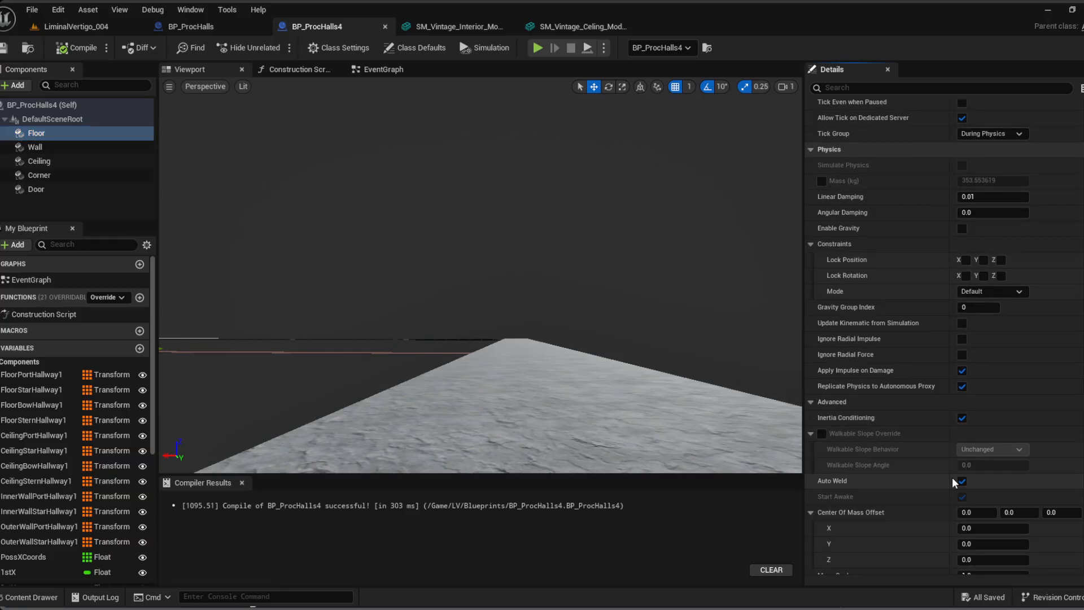
scroll(952, 478, down, 3)
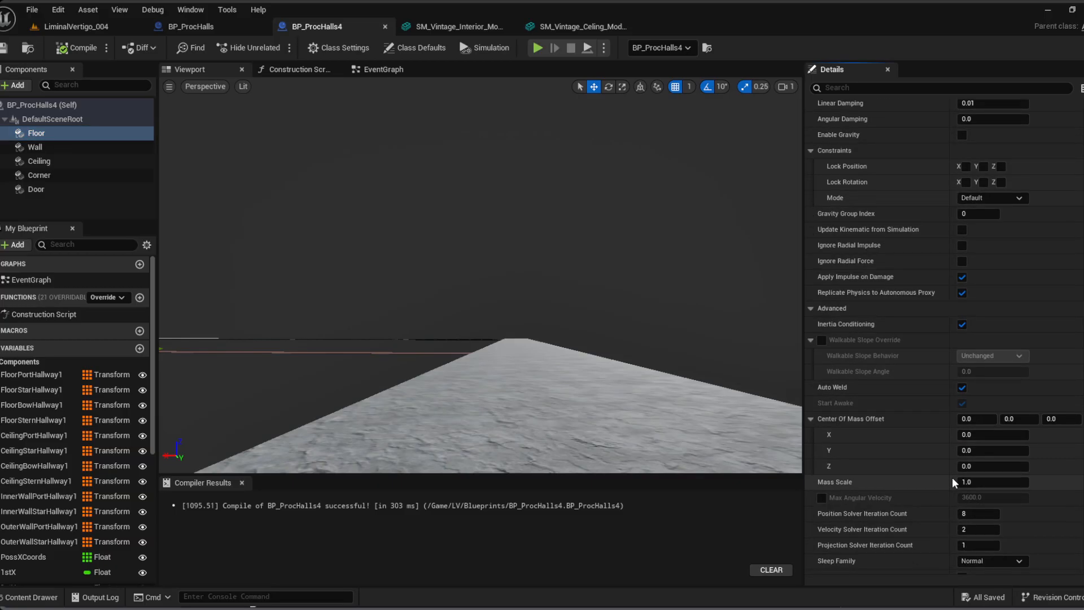
scroll(918, 495, down, 4)
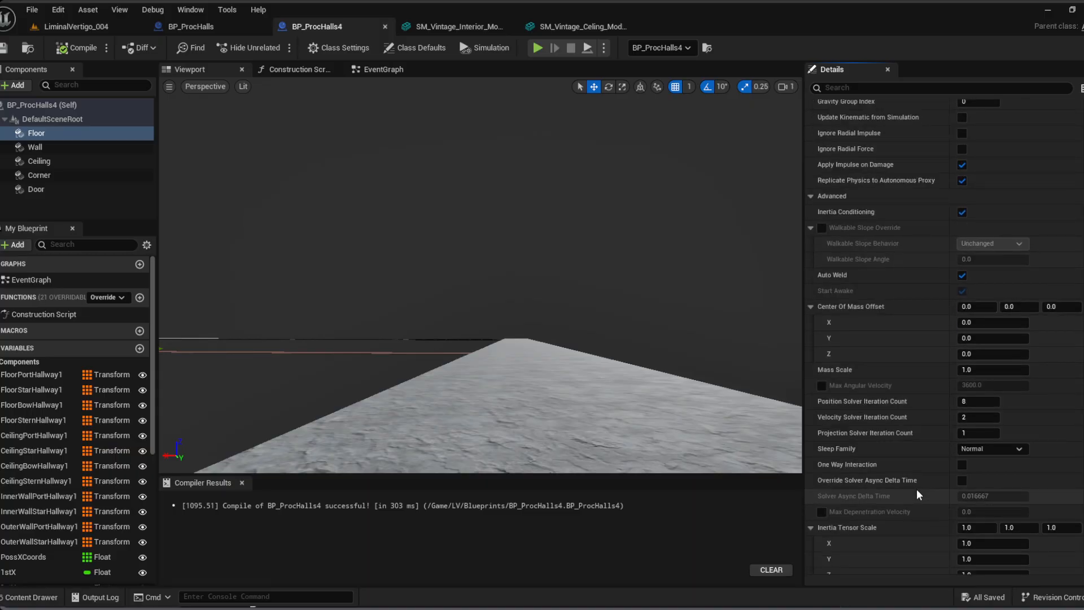
scroll(918, 495, down, 2)
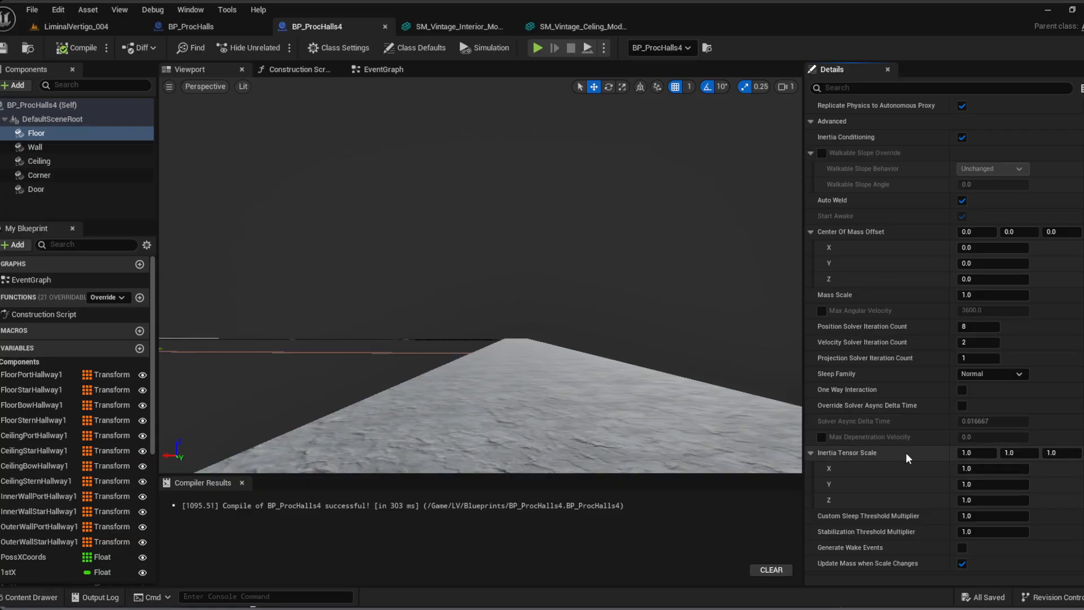
scroll(906, 452, down, 3)
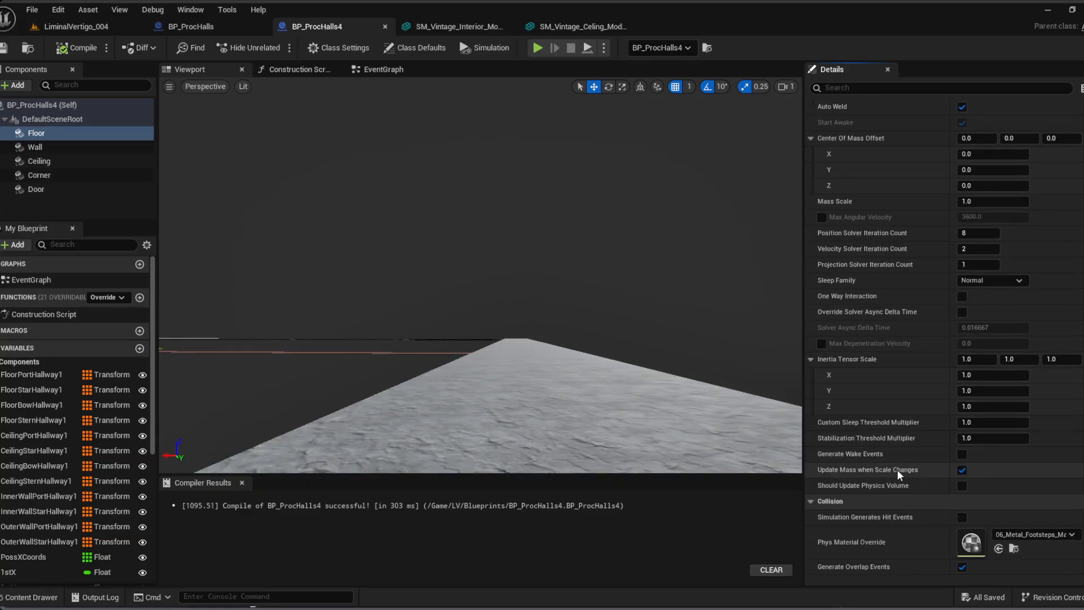
Step: Examine the Floor component's collision and lighting settings, expanding the advanced options of both
scroll(896, 469, down, 10)
scroll(897, 470, down, 4)
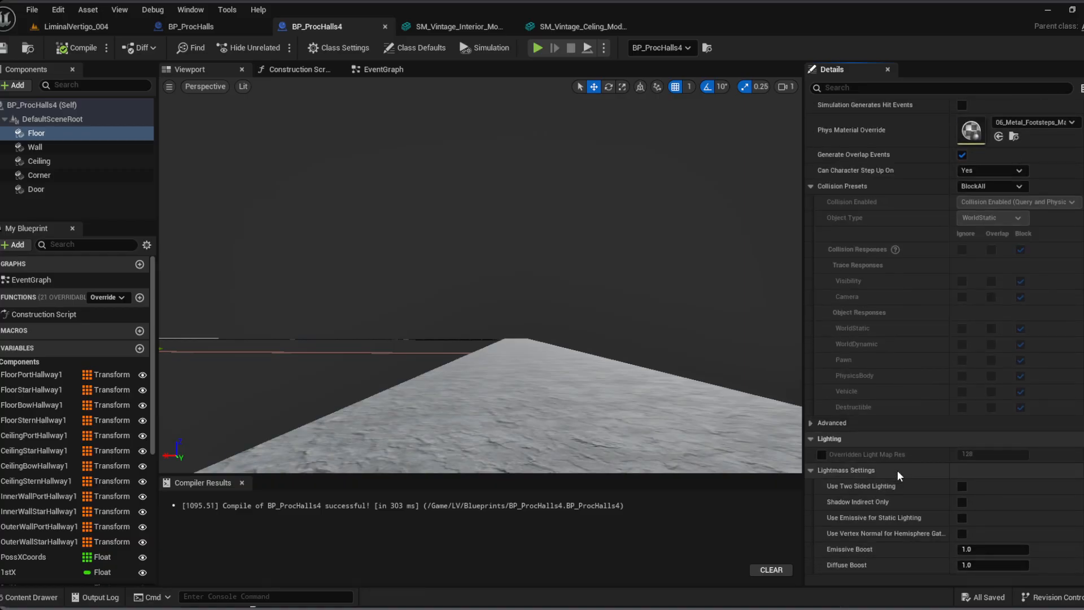
click(810, 422)
scroll(905, 459, down, 8)
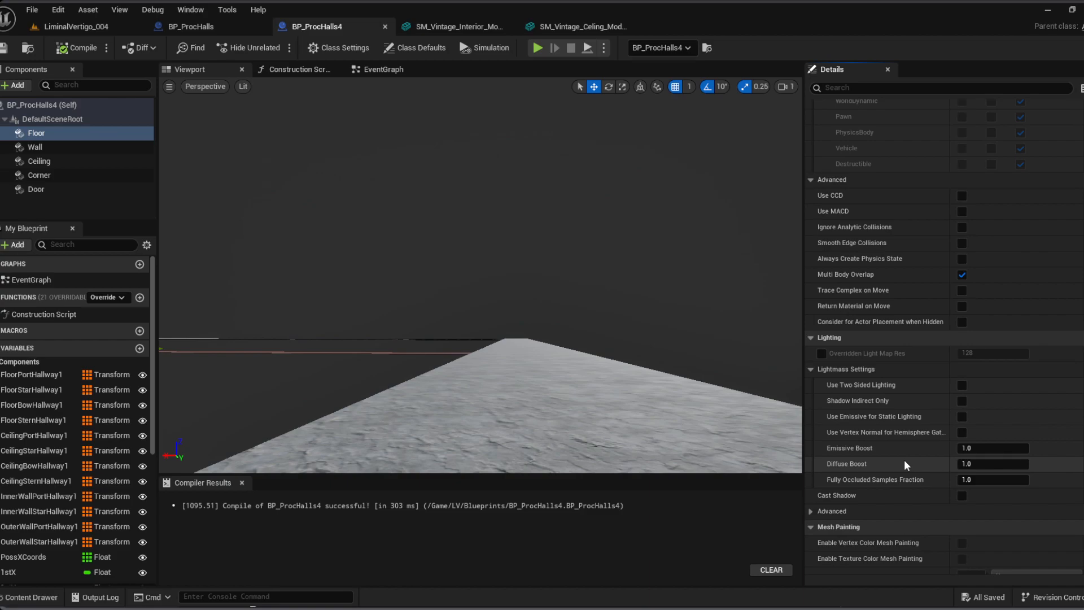
scroll(905, 462, down, 4)
click(817, 400)
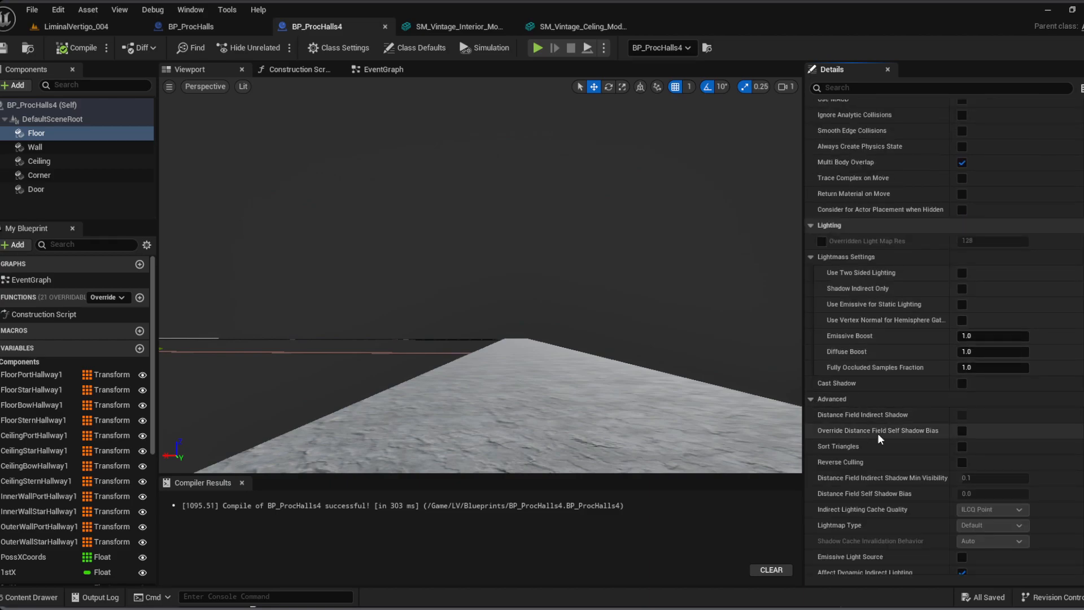
Step: Examine the Floor component's lighting, mesh painting, instances and rendering settings, including the collapsed advanced options
scroll(893, 450, down, 8)
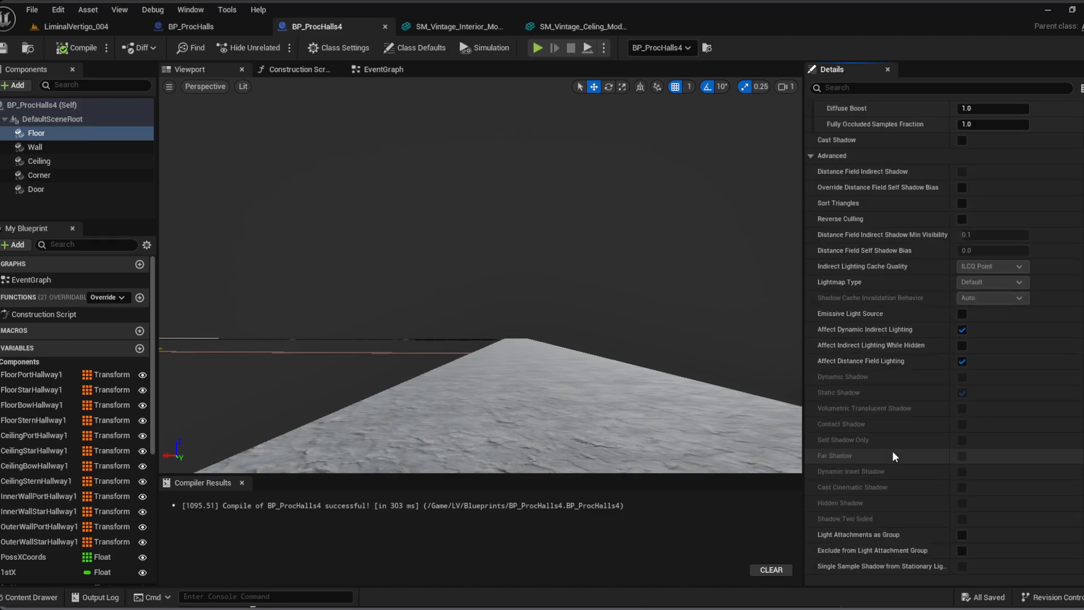
scroll(893, 455, down, 9)
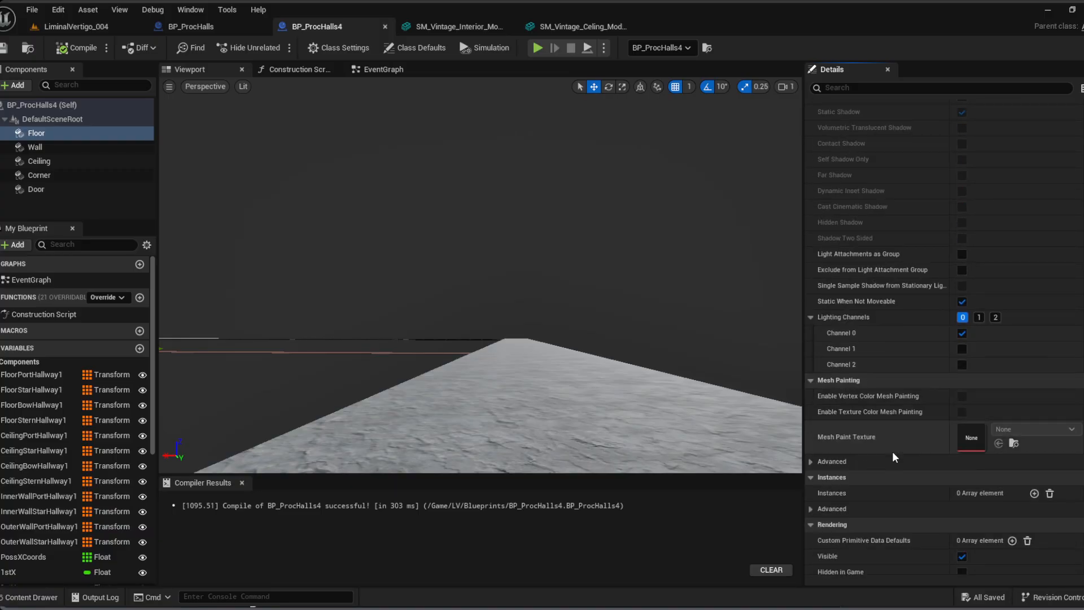
click(812, 460)
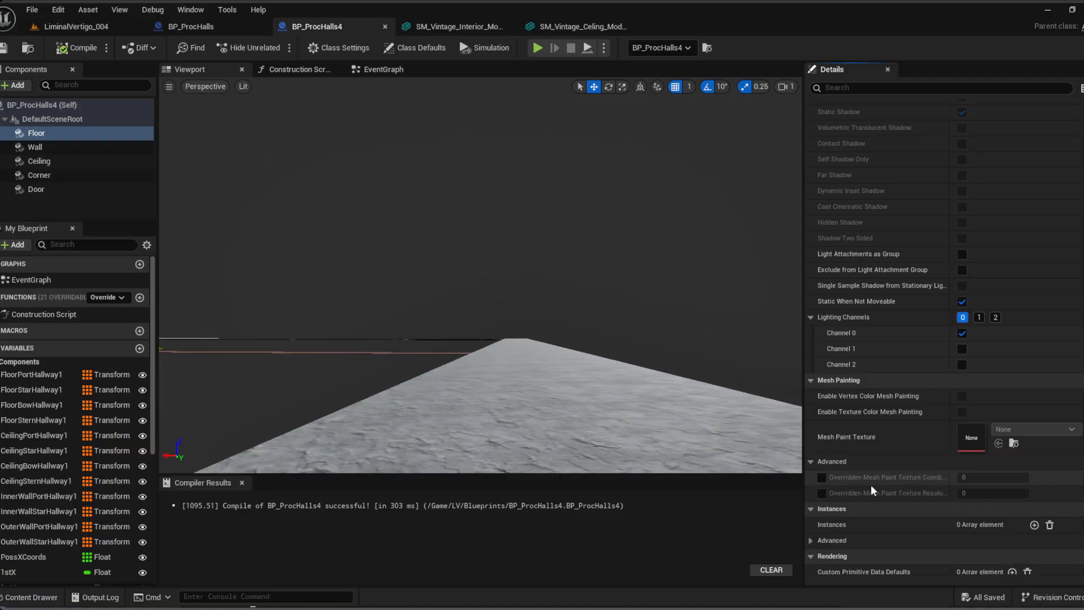
scroll(873, 490, down, 4)
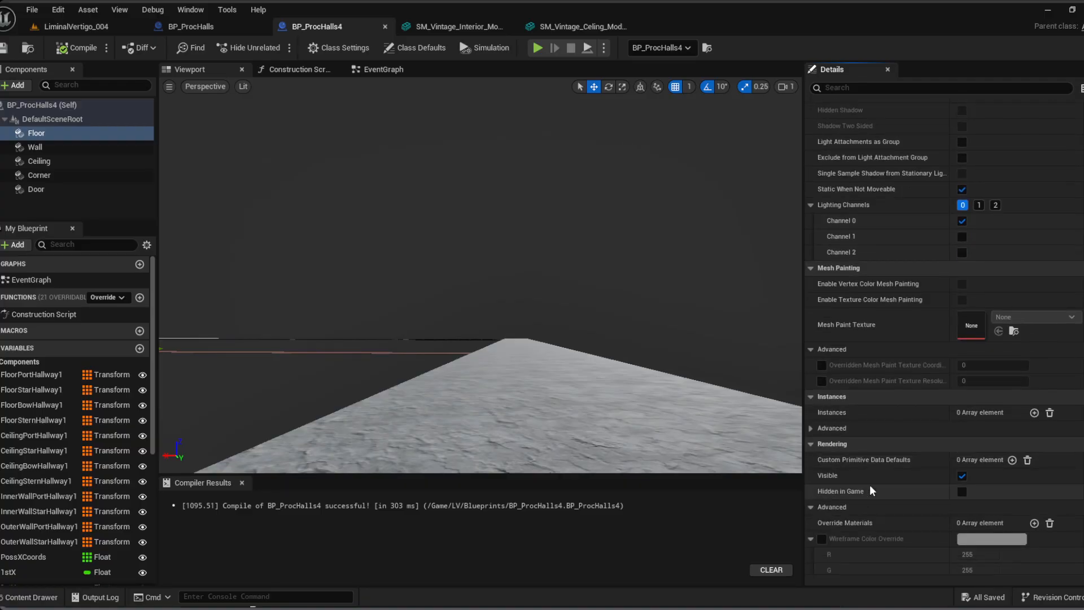
click(812, 428)
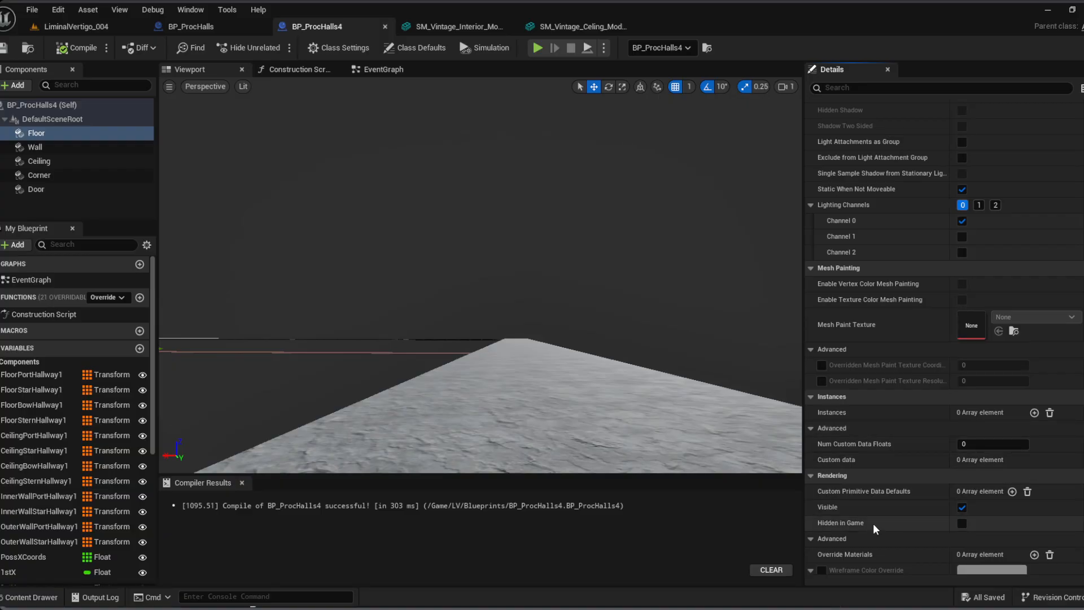
scroll(872, 523, down, 5)
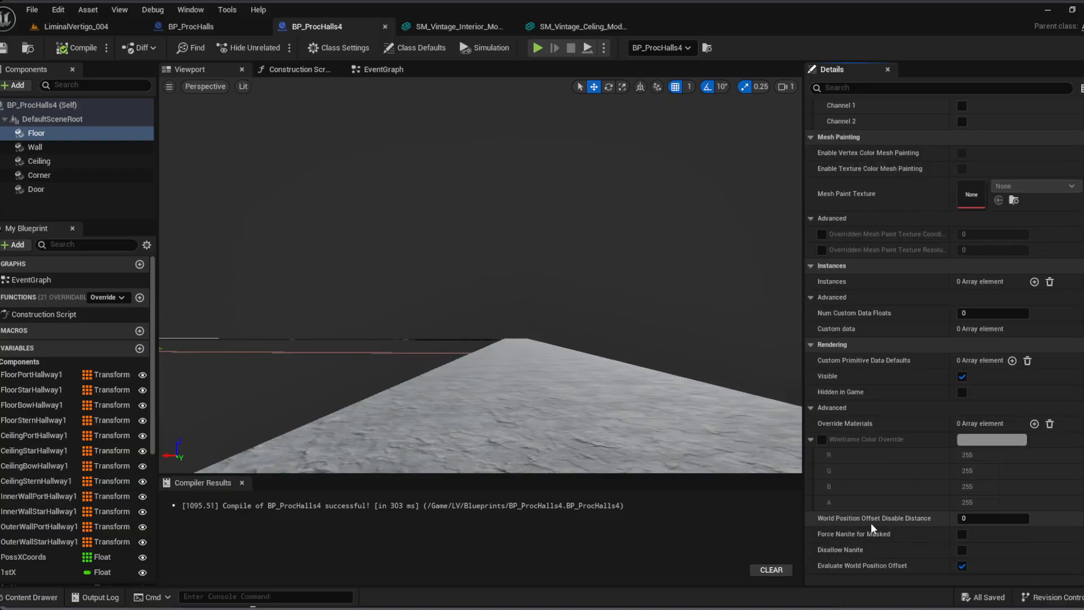
scroll(870, 523, down, 2)
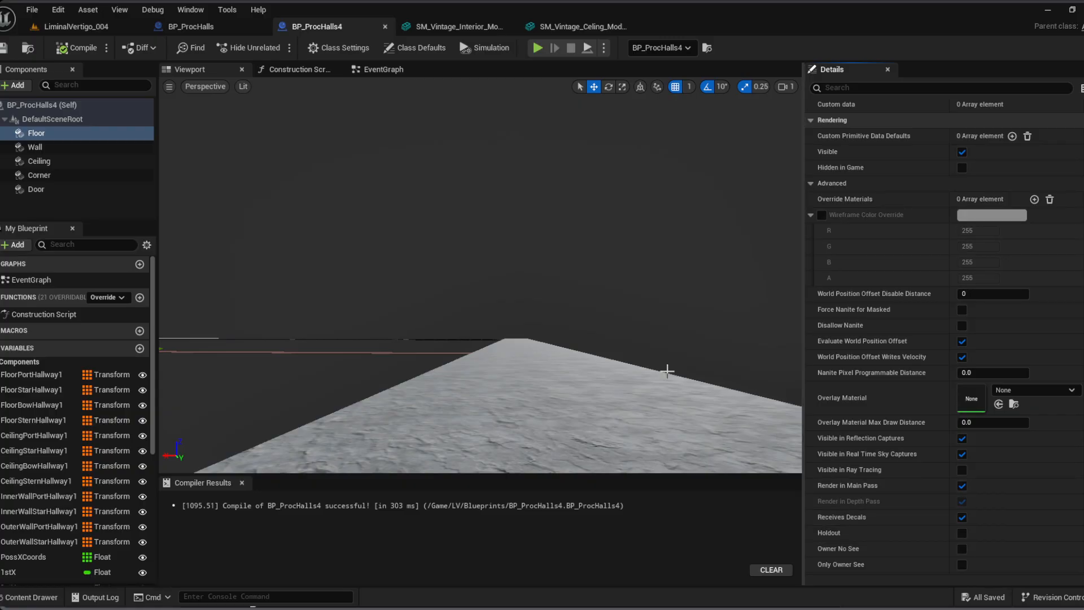
Step: Close the BP_ProcHalls blueprint and inspect the vintage interior wall and vintage ceiling meshes from other angles
click(216, 25)
middle_click(217, 25)
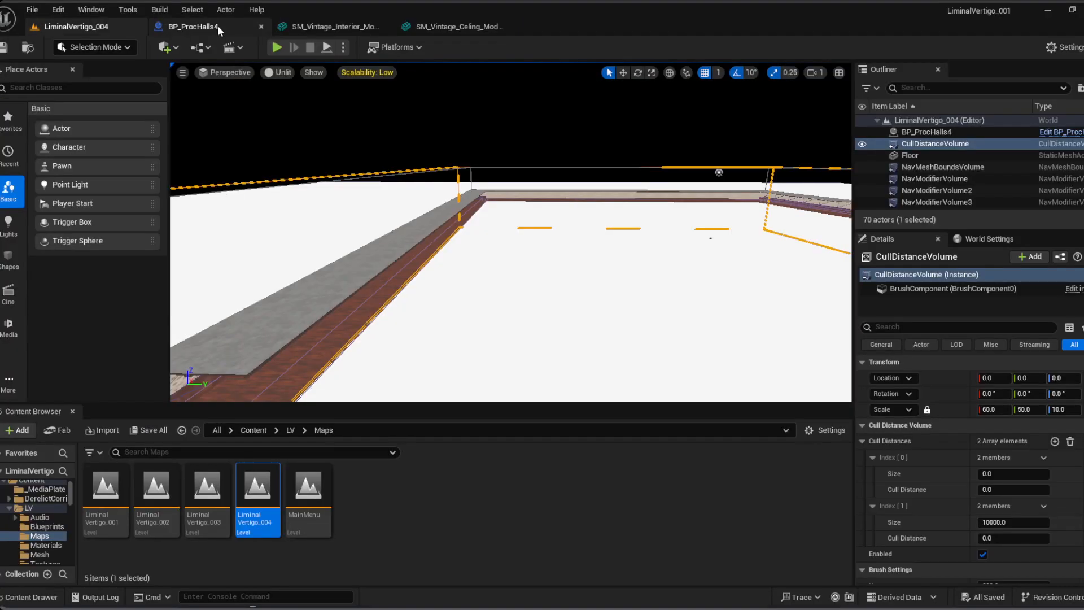
click(337, 27)
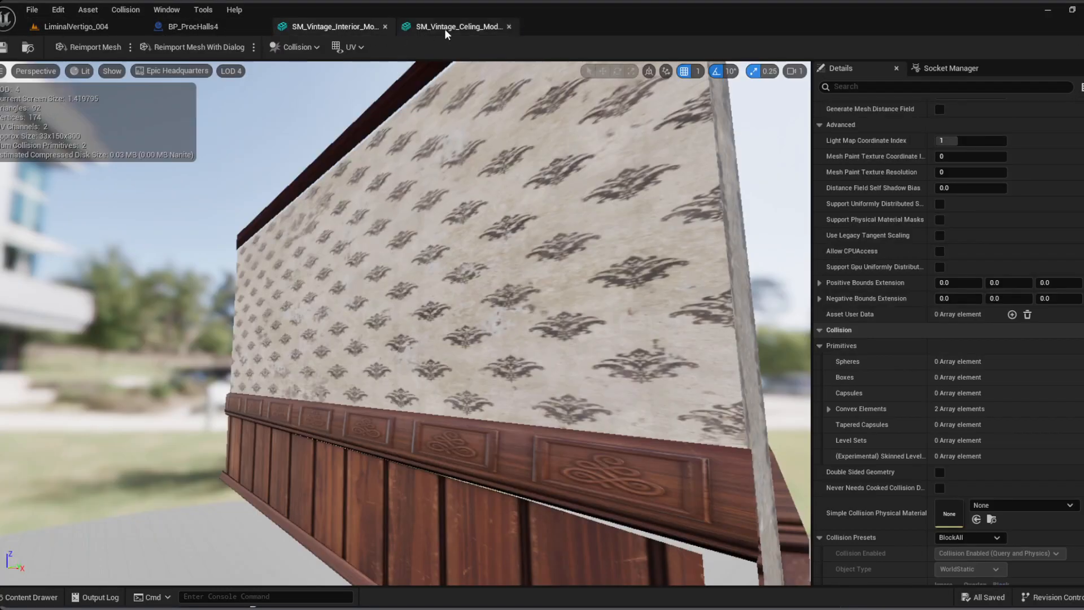
right_drag(622, 291, 508, 288)
click(478, 29)
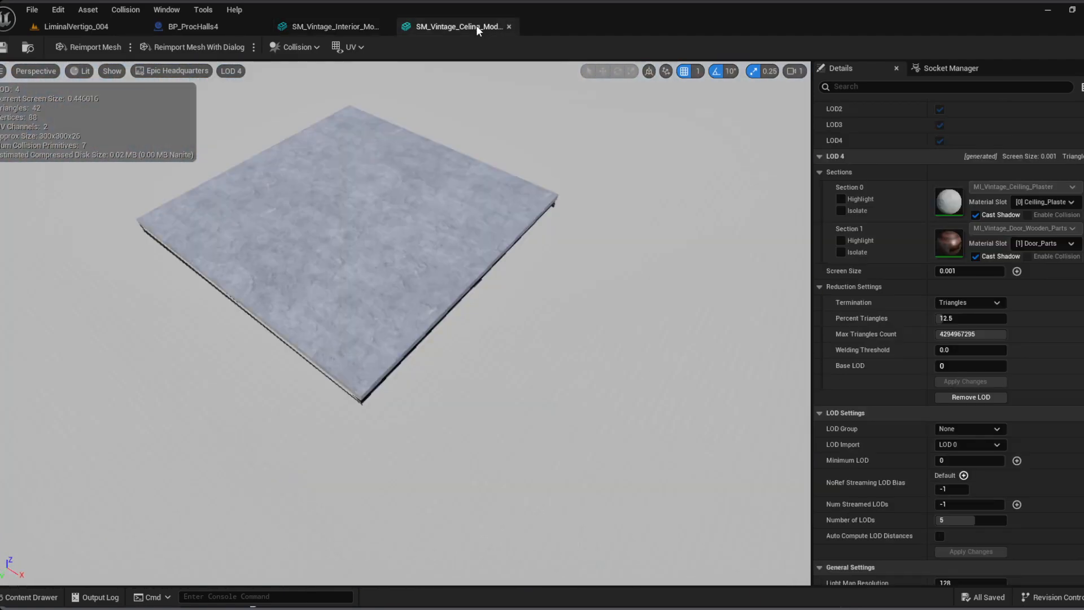
right_drag(473, 179, 474, 67)
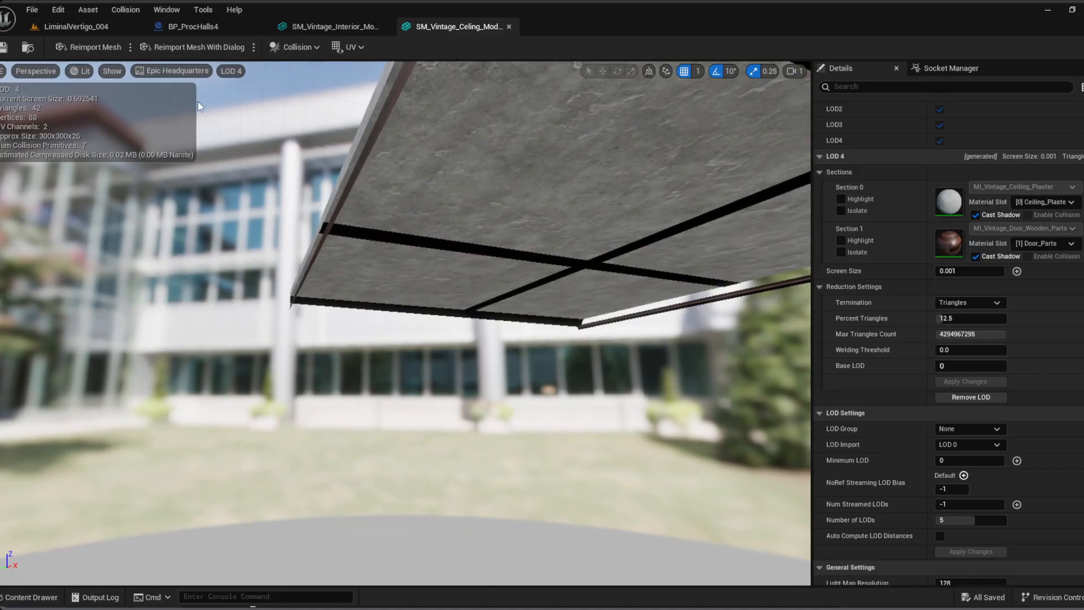
Step: Inspect the hallway's floor, walls and ceiling in the BP_ProcHalls4 blueprint preview from outside and inside
click(218, 29)
right_drag(559, 360, 717, 384)
right_drag(424, 135, 453, 141)
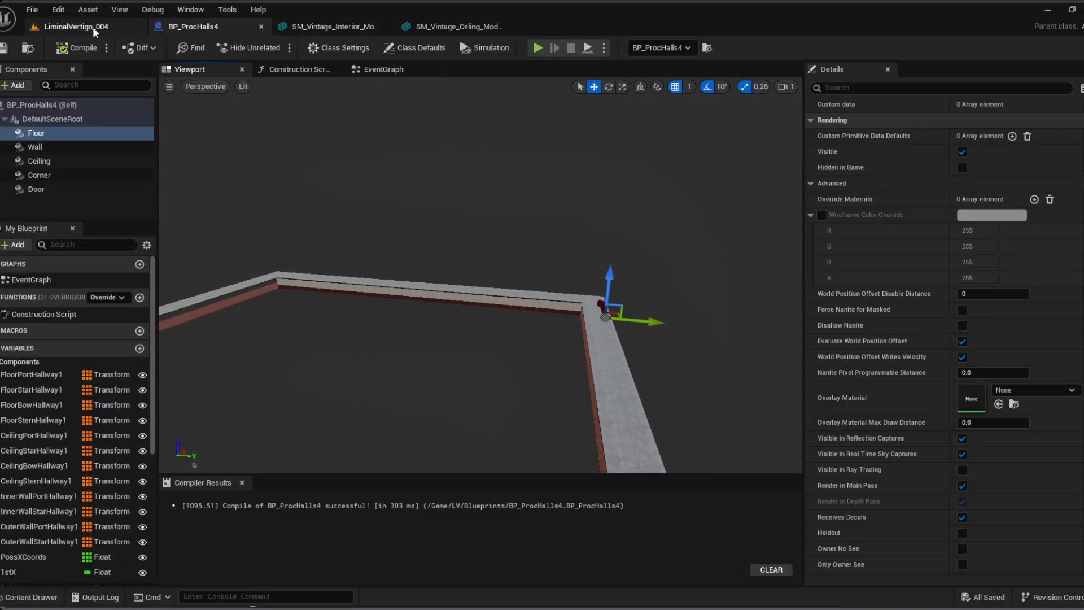
right_drag(597, 185, 755, 249)
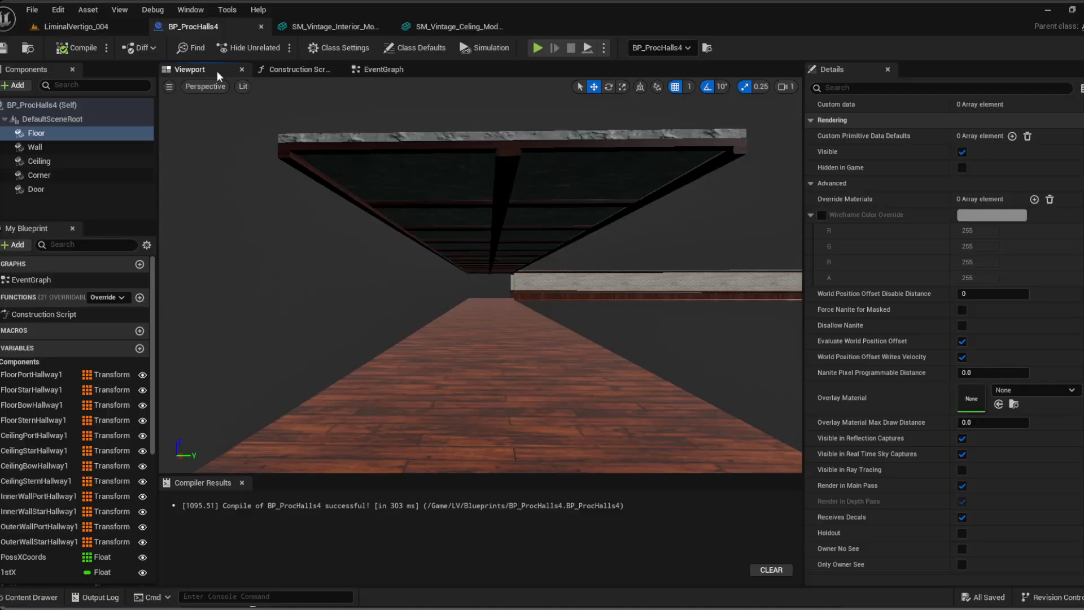
Step: Show the navigation mesh overlay in the LiminalVertigo_004 level, look across the hallways, and hide the overlay
click(116, 30)
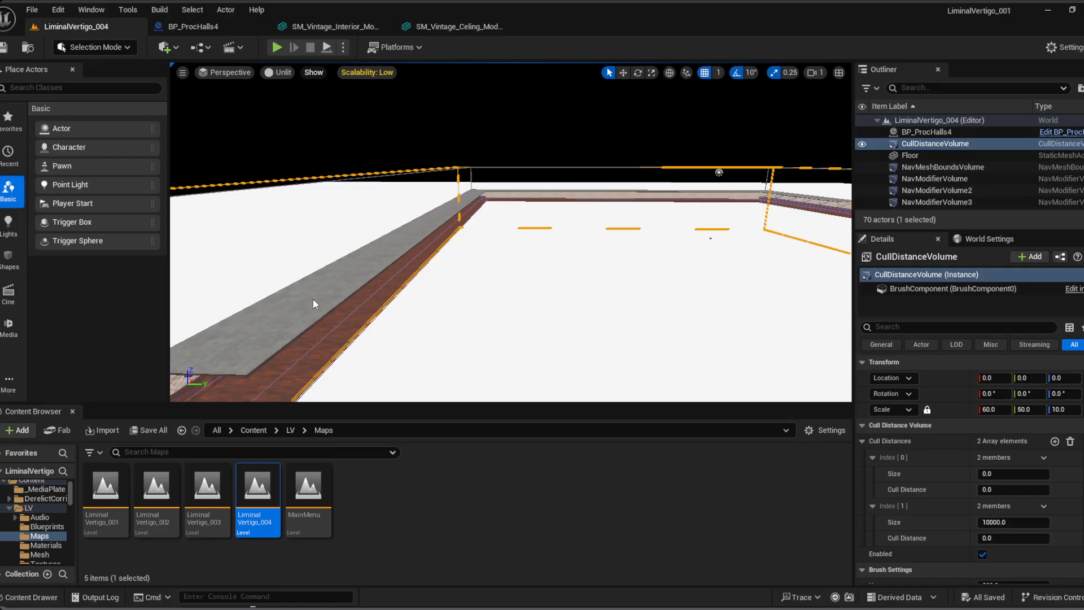
key(p)
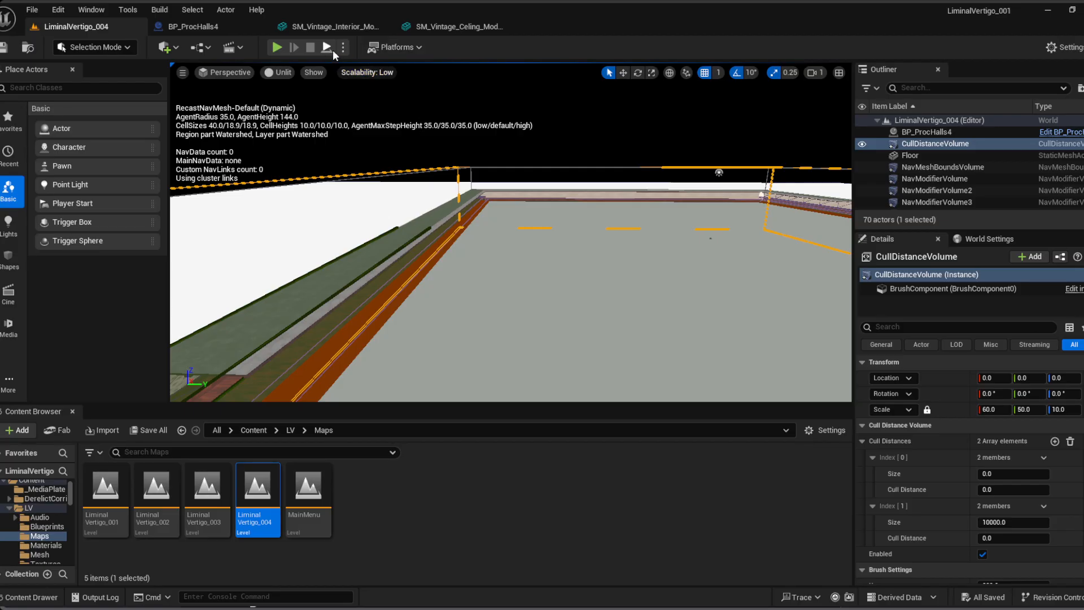
right_drag(511, 187, 481, 180)
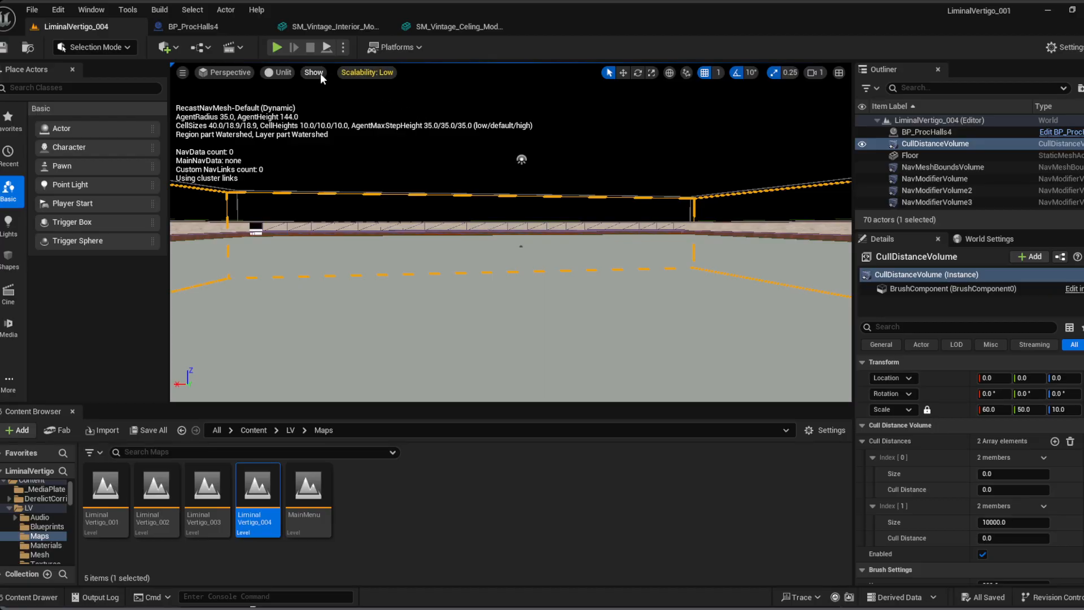
key(p)
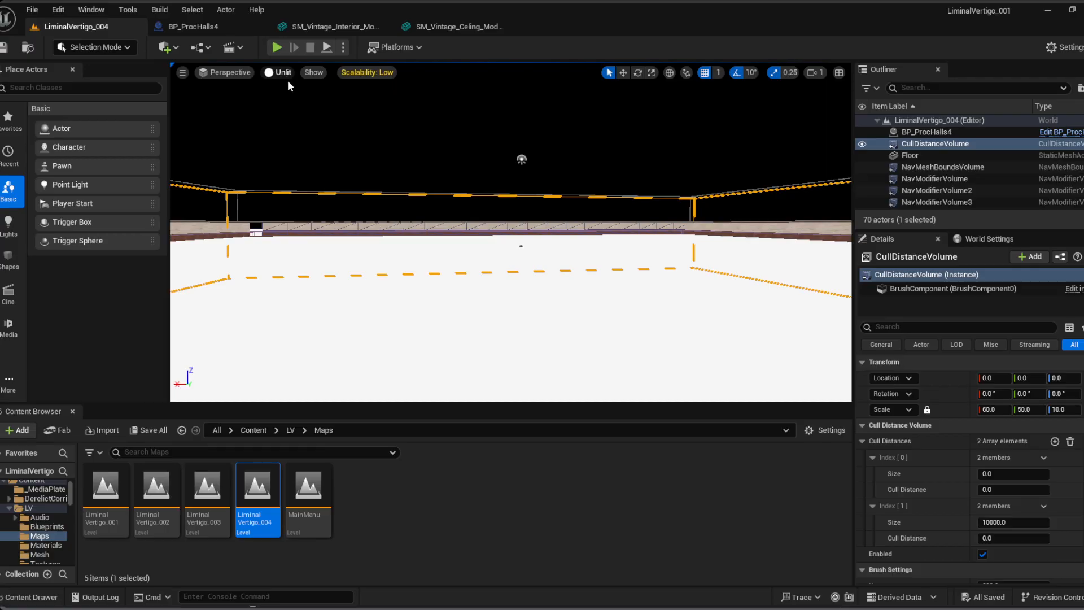
Step: Compare the level in Lit and Unlit view modes, ending in Unlit, and look down the wooden-floored hallway
key(alt+4)
right_drag(470, 205, 453, 223)
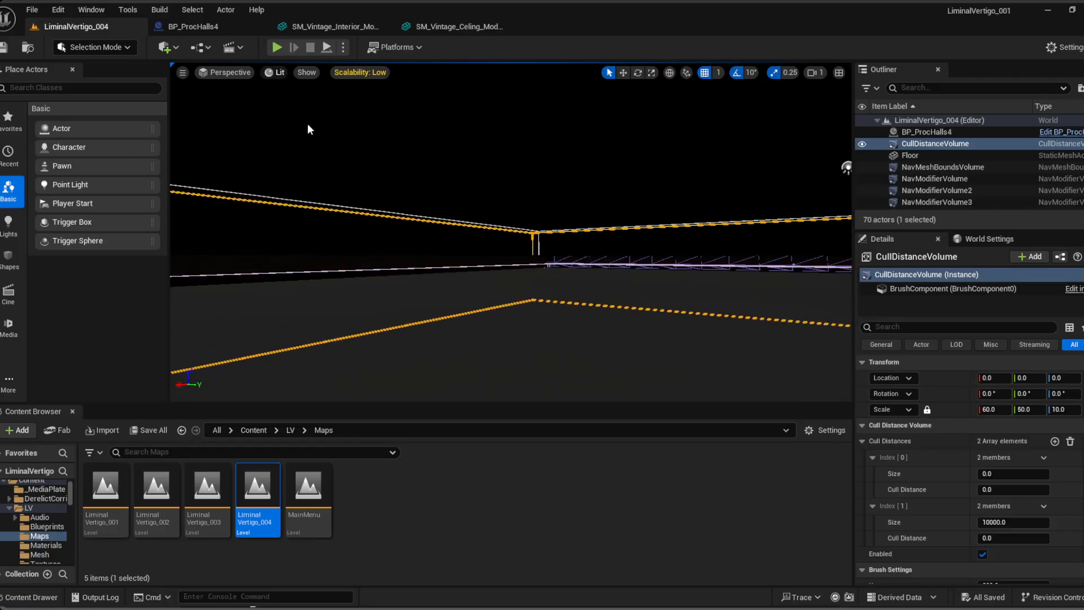
key(alt+3)
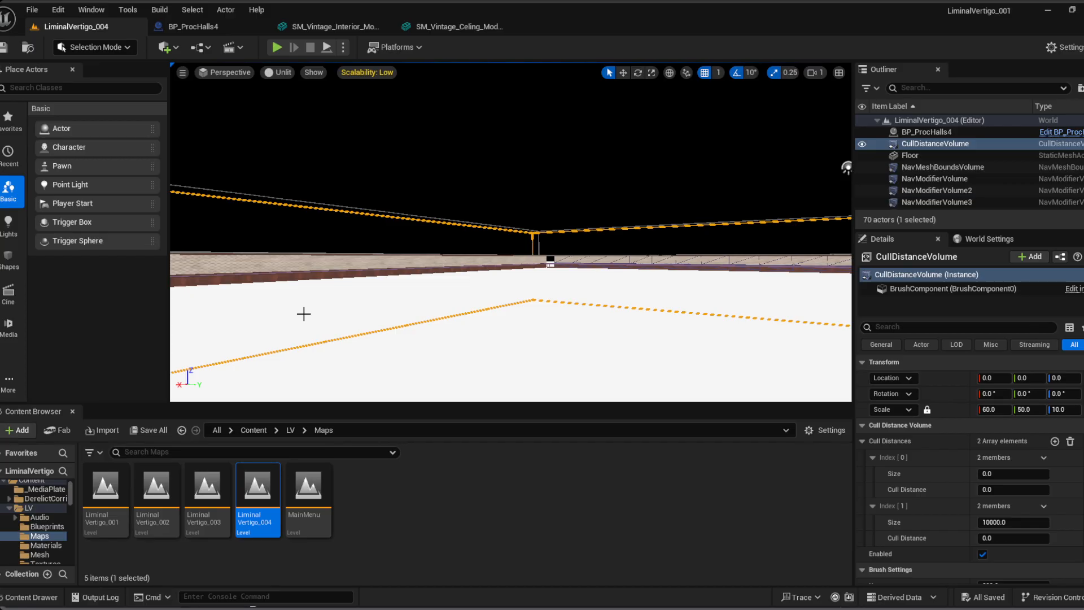
right_drag(460, 338, 544, 289)
key(w)
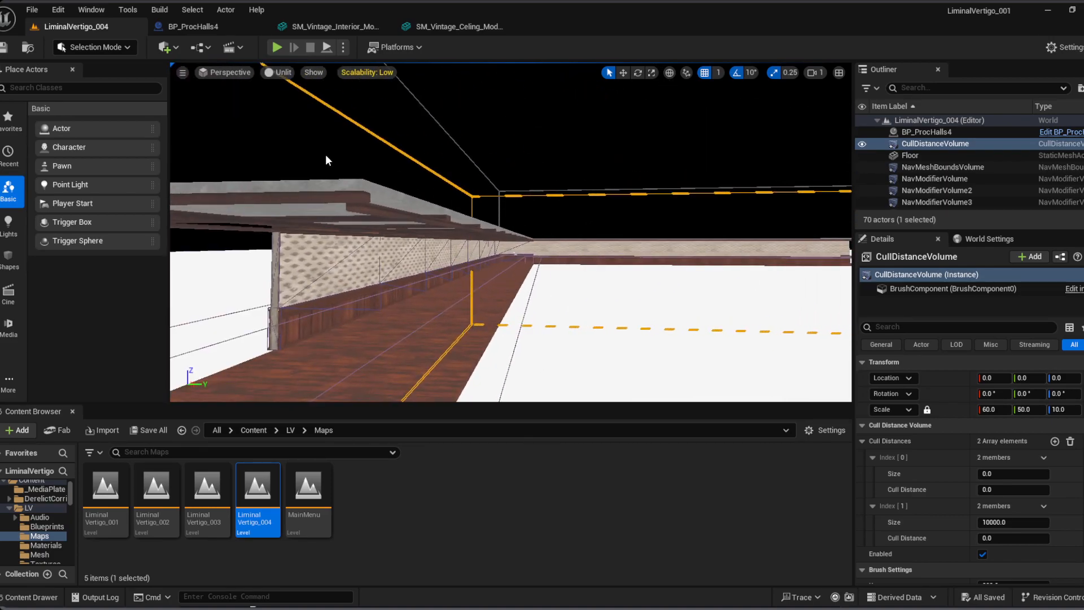
Step: Start a play test of the LiminalVertigo_004 level and walk down the dark hallway up to its patterned wall
click(277, 47)
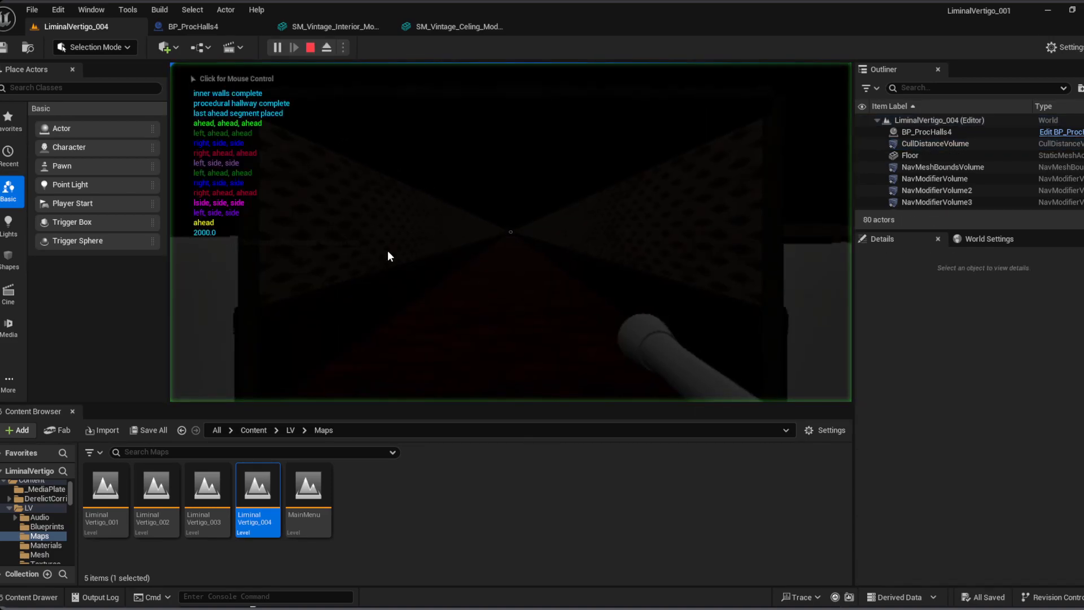
click(428, 252)
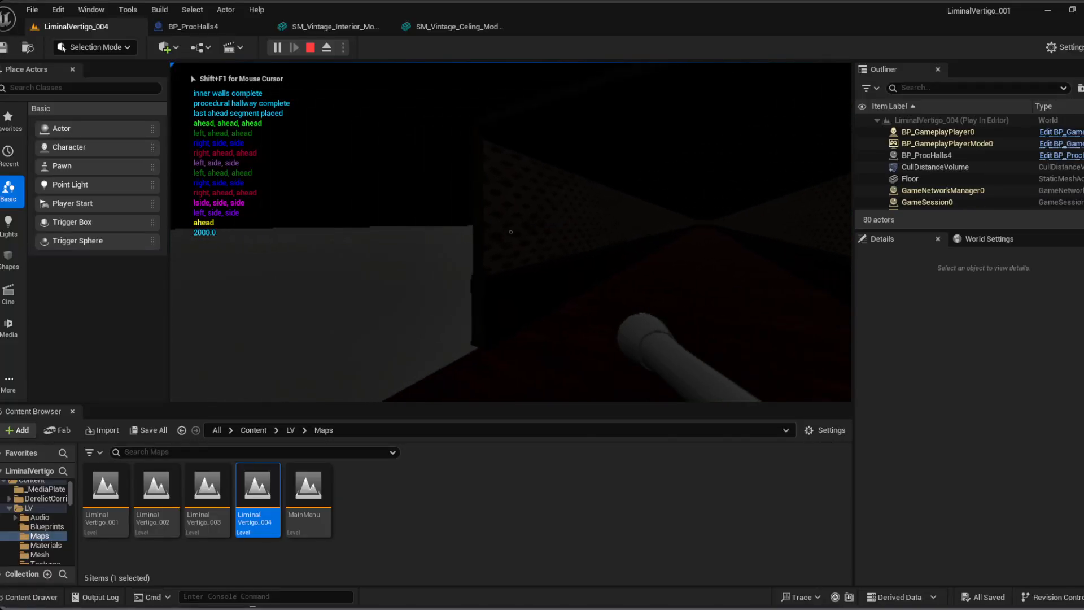
key(w)
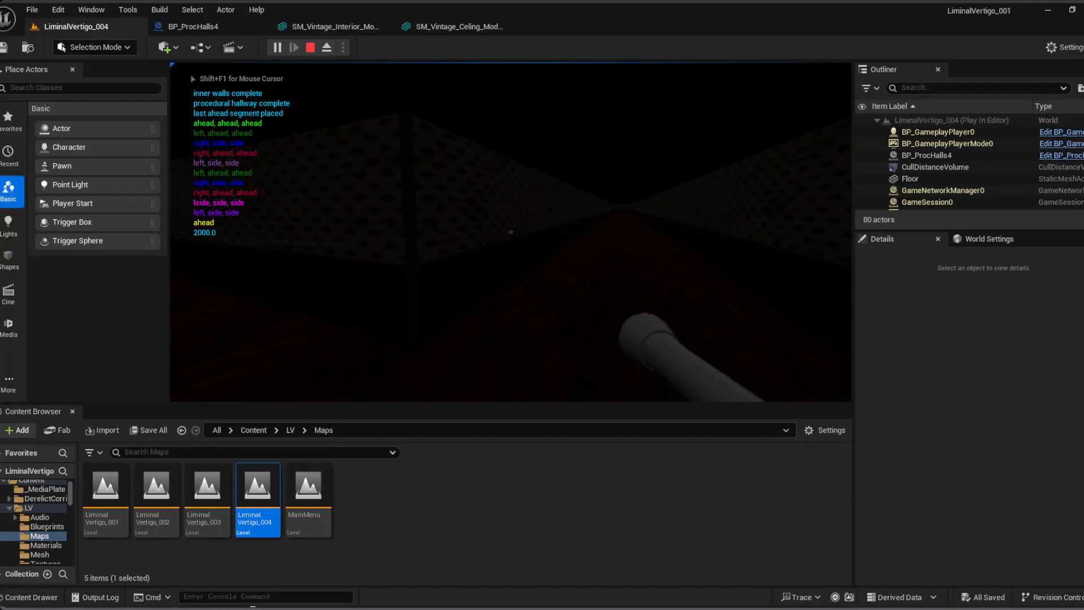
key(w)
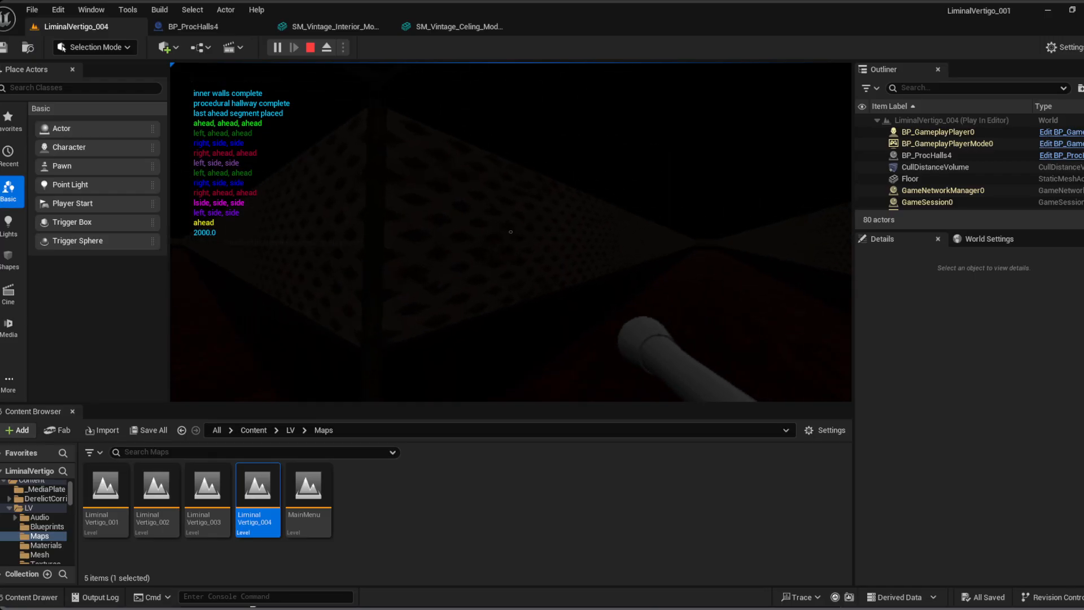
key(w)
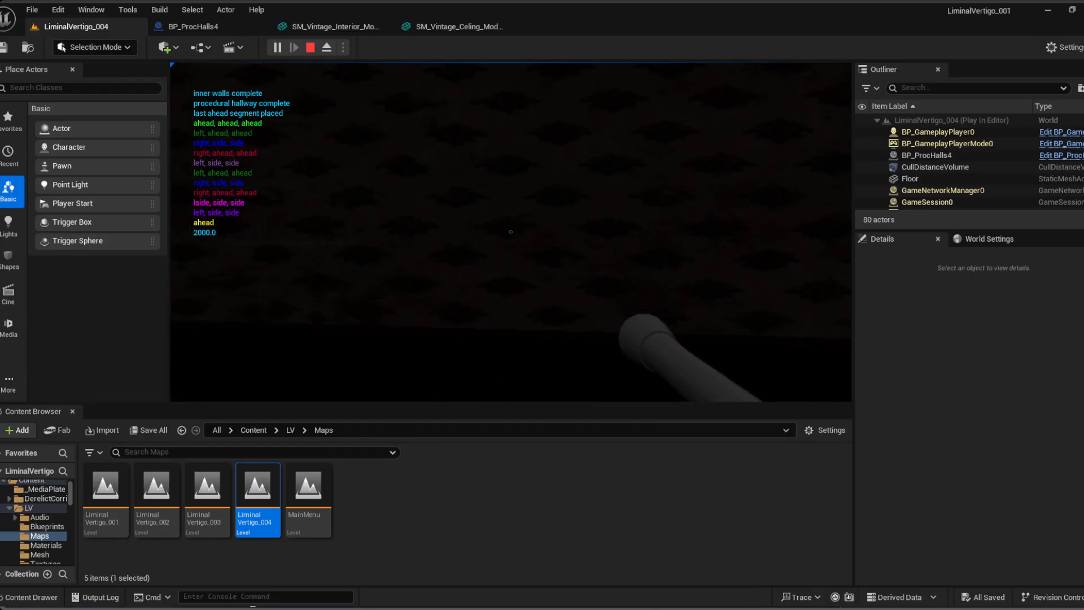
key(w)
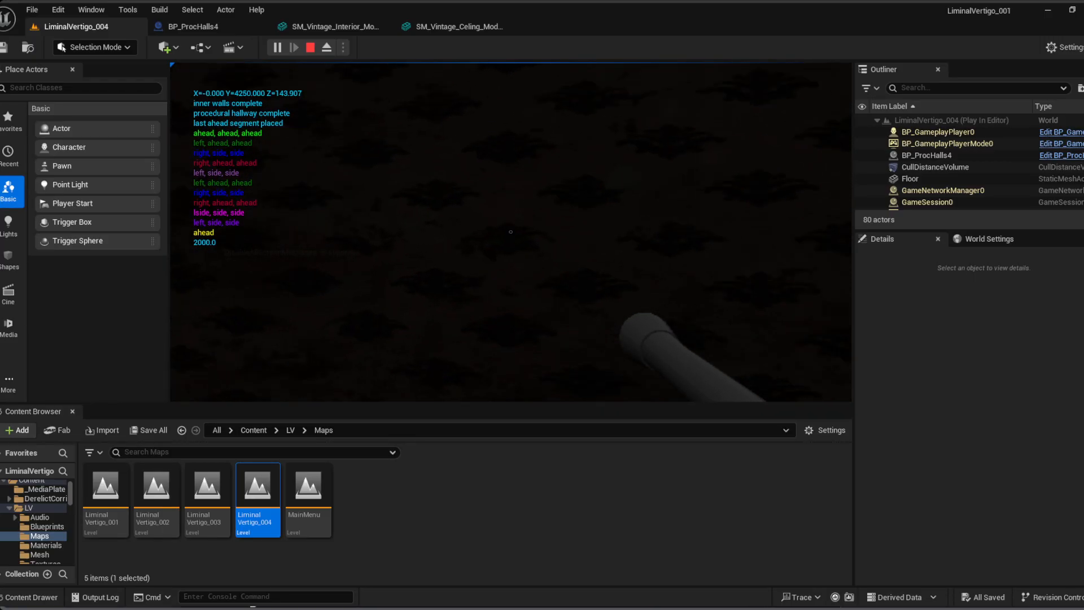
key(s)
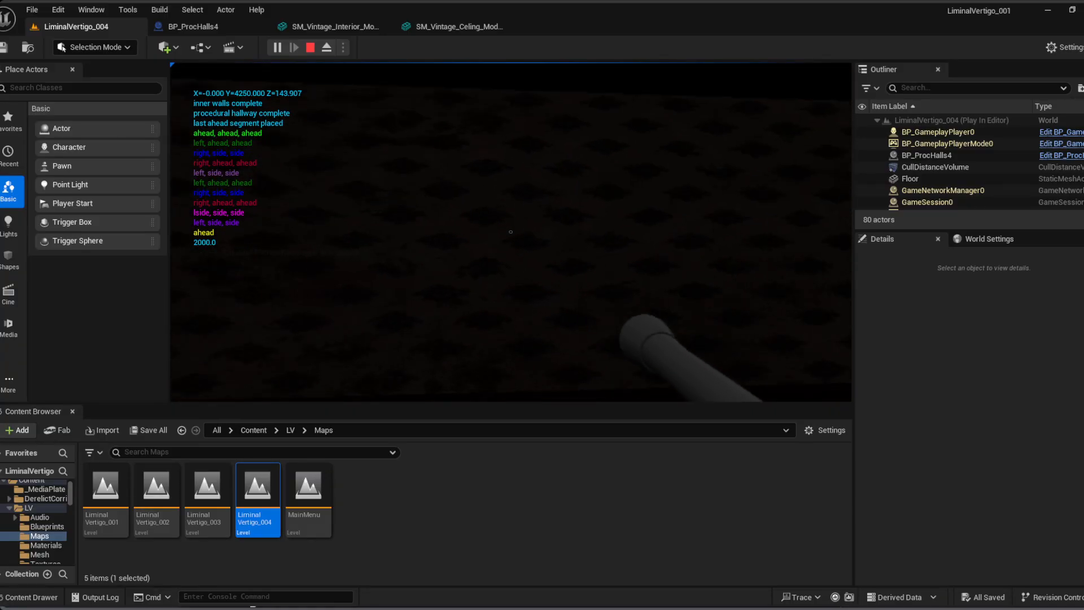
key(w)
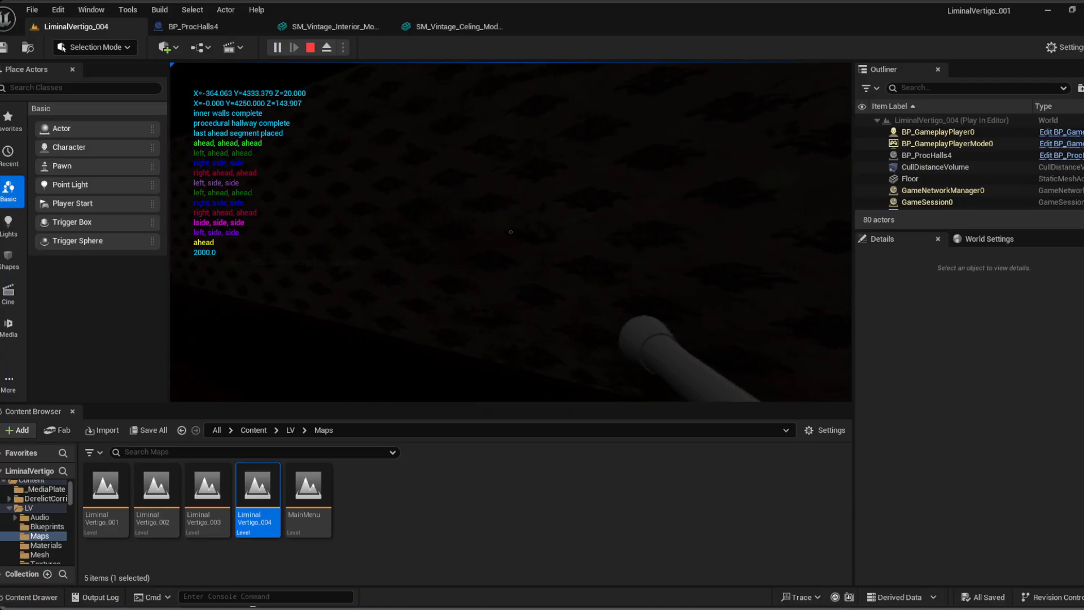
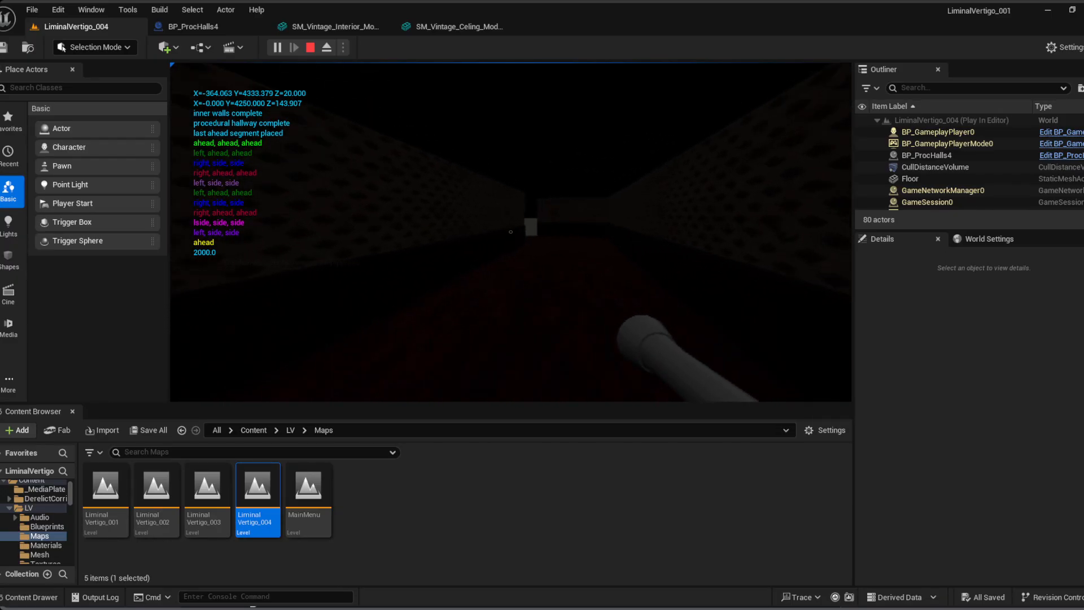
Step: Walk on through the unlit hallways, check the open floor outside the walls, and head back to a hallway entrance
key(w)
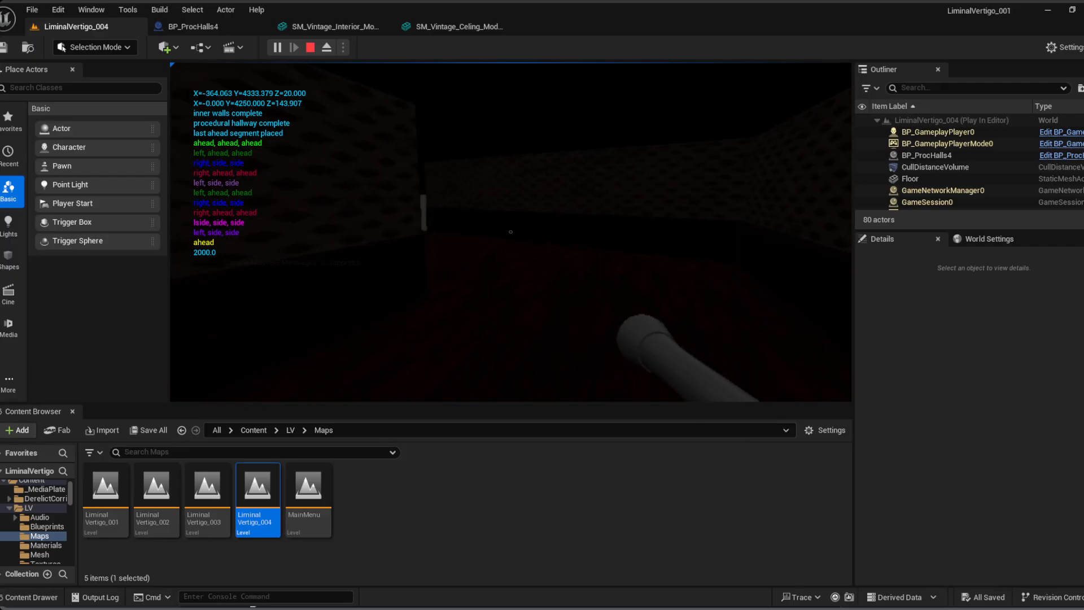
key(w)
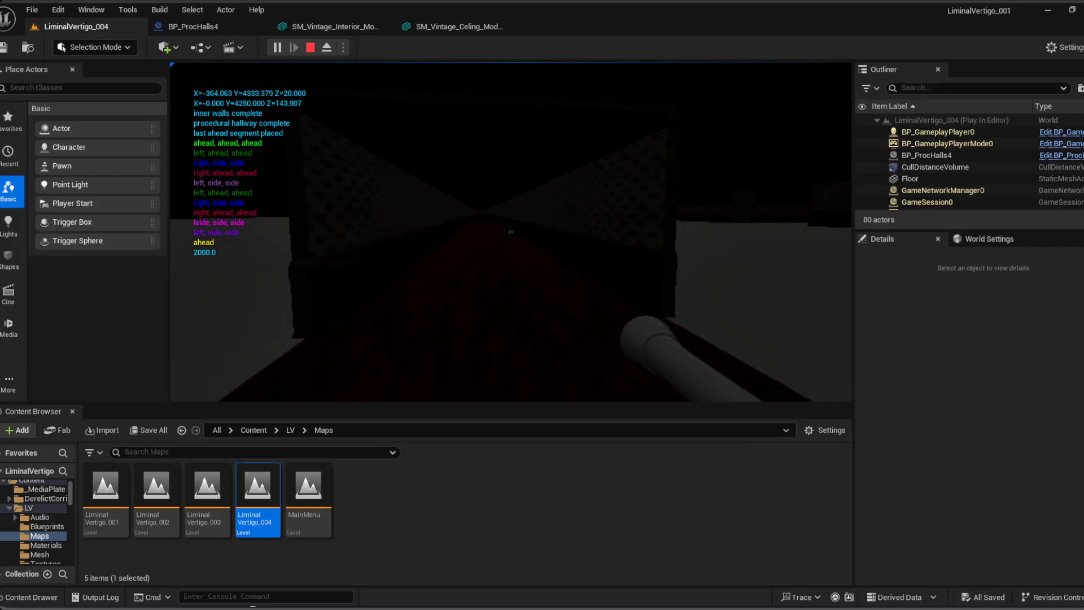
key(w)
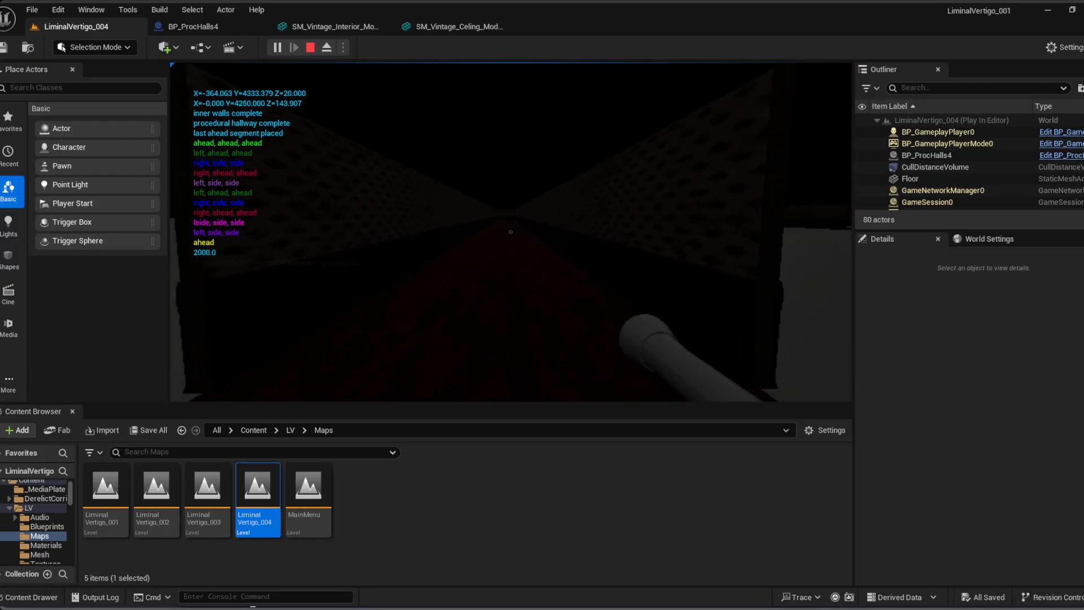
key(w)
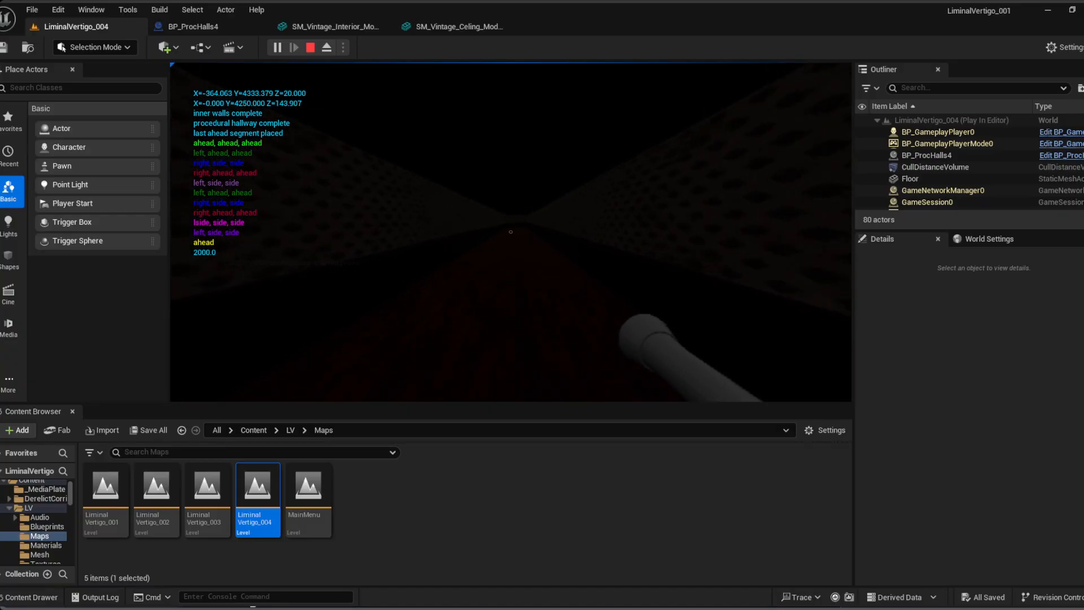
key(w)
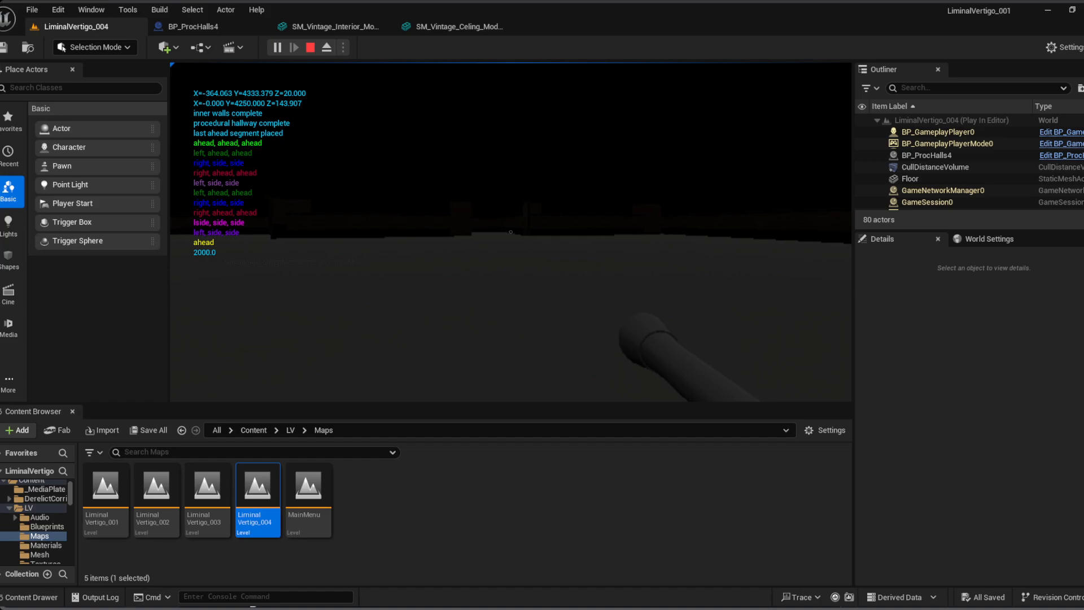
key(w)
key(w)
key(w)
key(w)
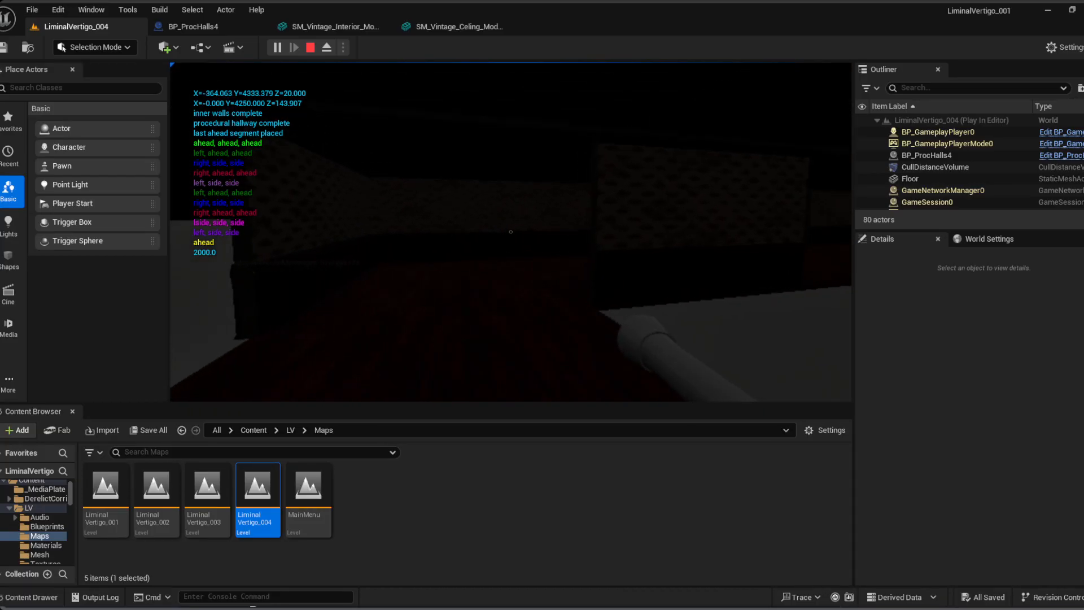
Step: Turn on the flashlight inside the hallway and examine the lit walls, ceiling beams and wall corner
key(w)
key(w)
key(f)
key(w)
key(w)
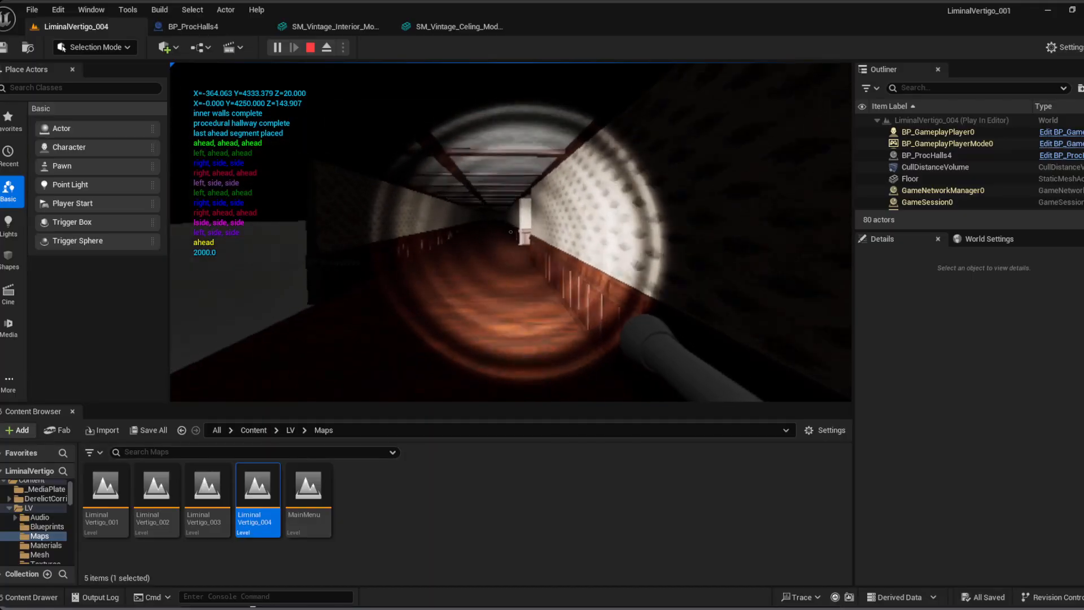
key(w)
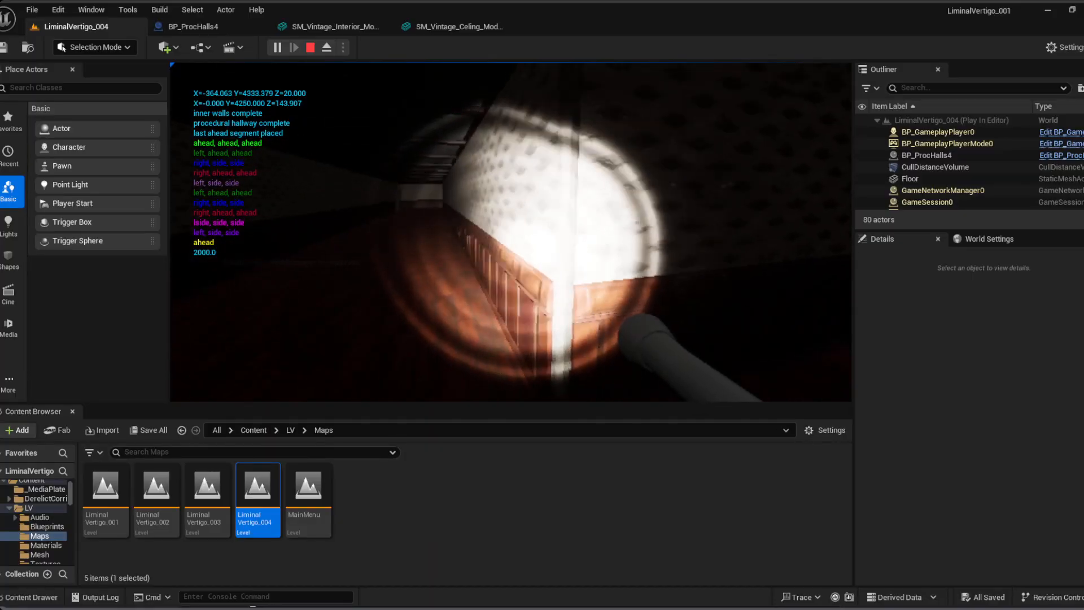
key(s)
key(w)
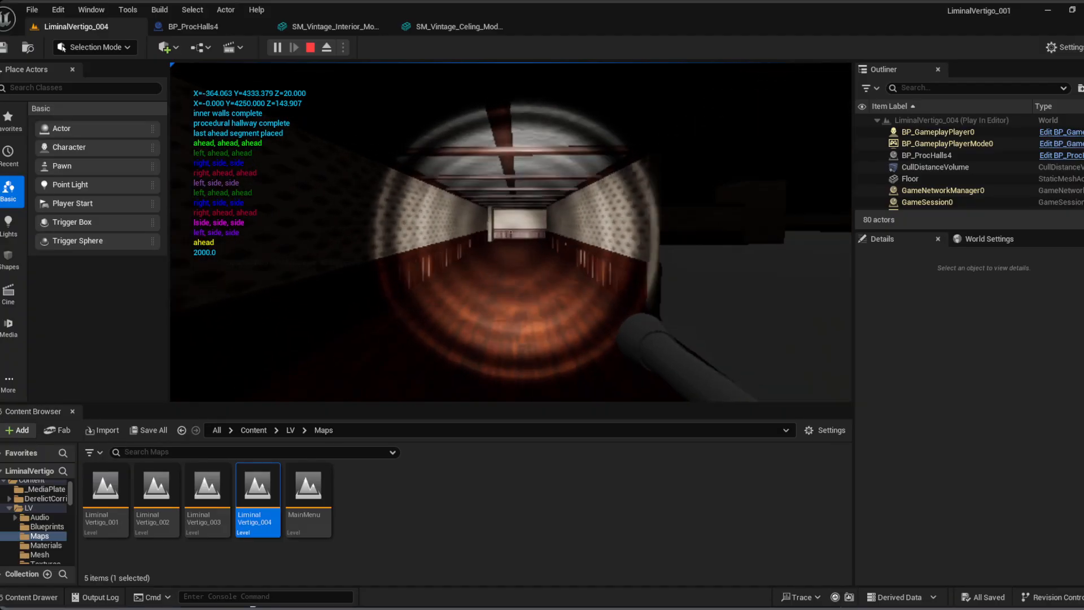
Step: Follow the hallway by flashlight to the freestanding wall end and inspect the turns and side openings beyond it
key(w)
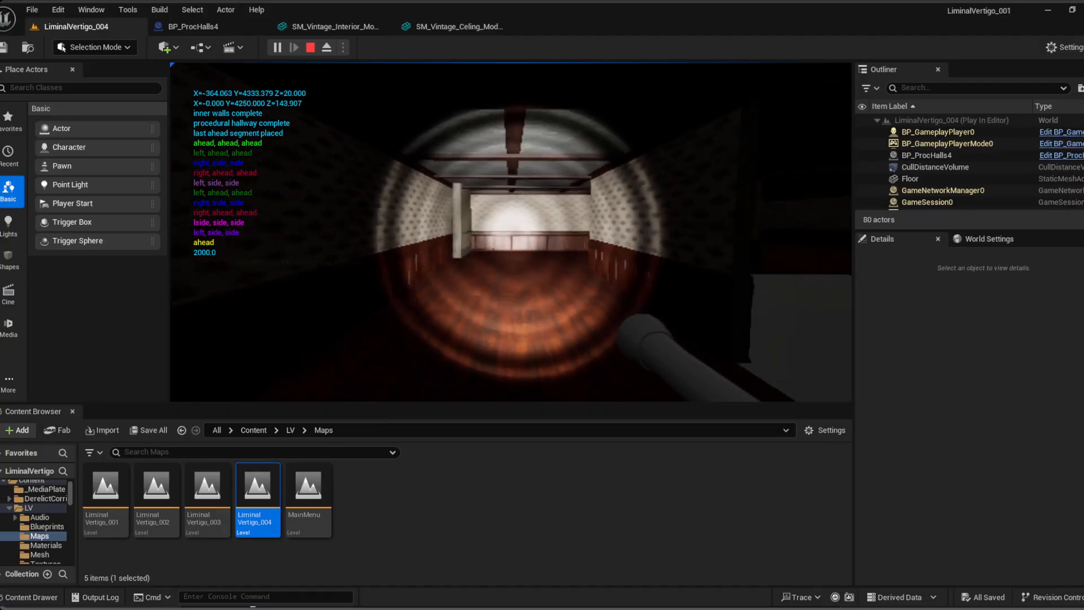
key(w)
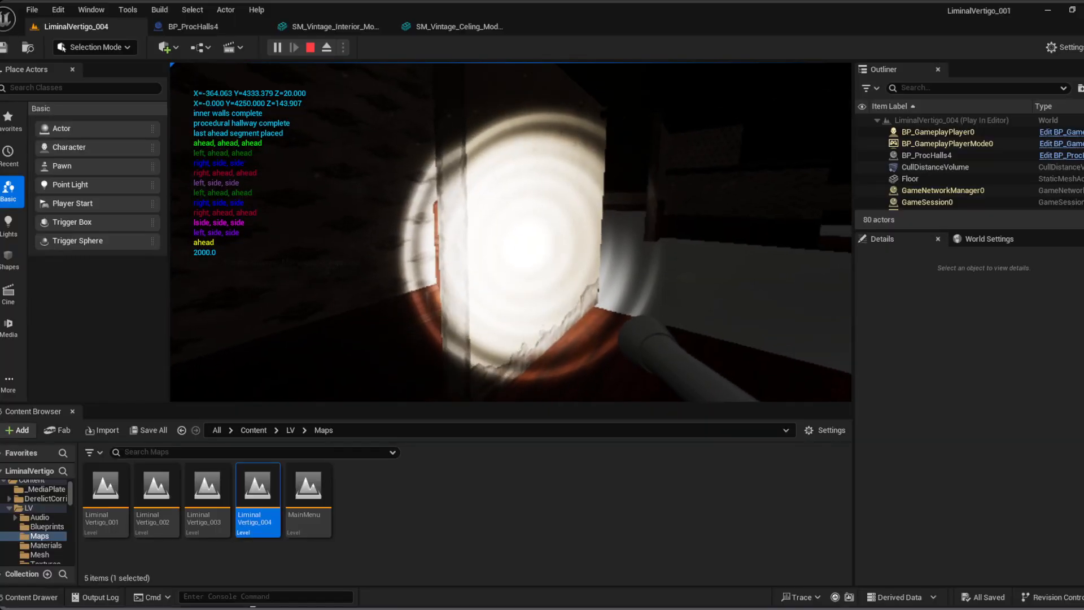
key(w)
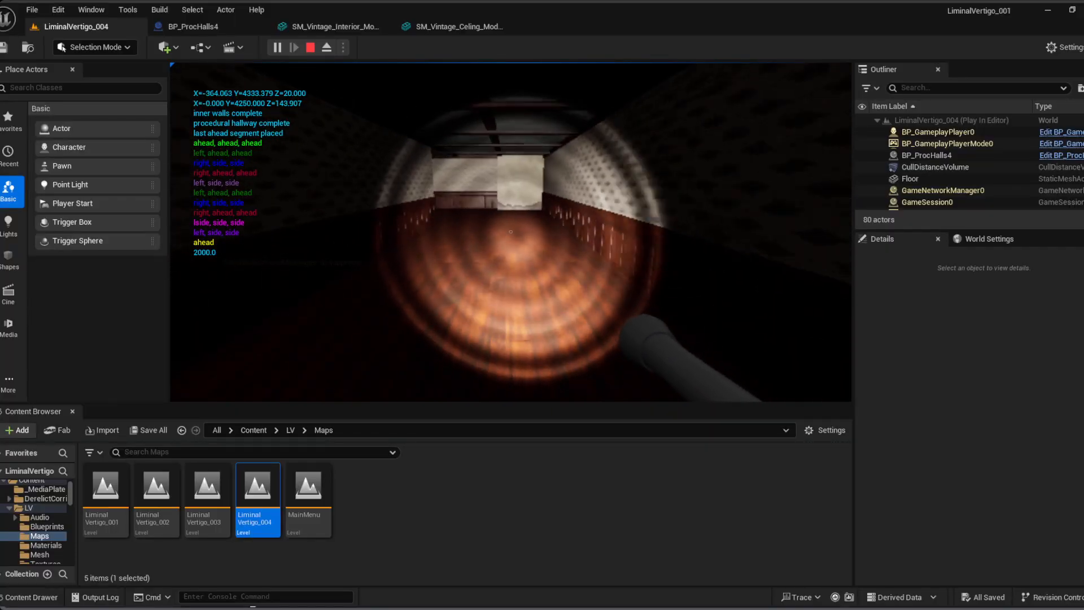
key(w)
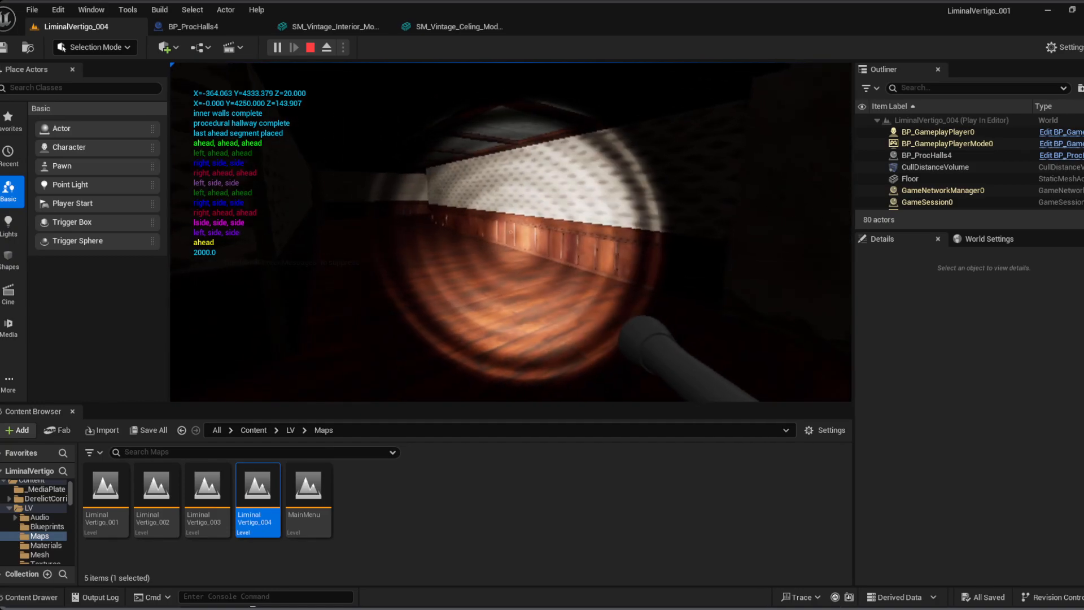
key(w)
key(w)
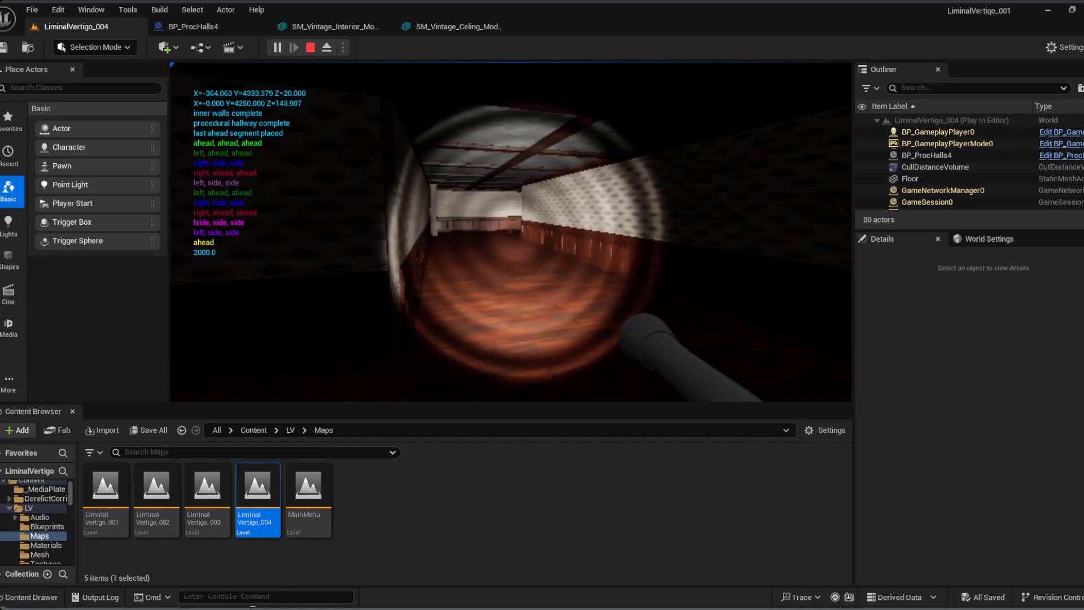
key(w)
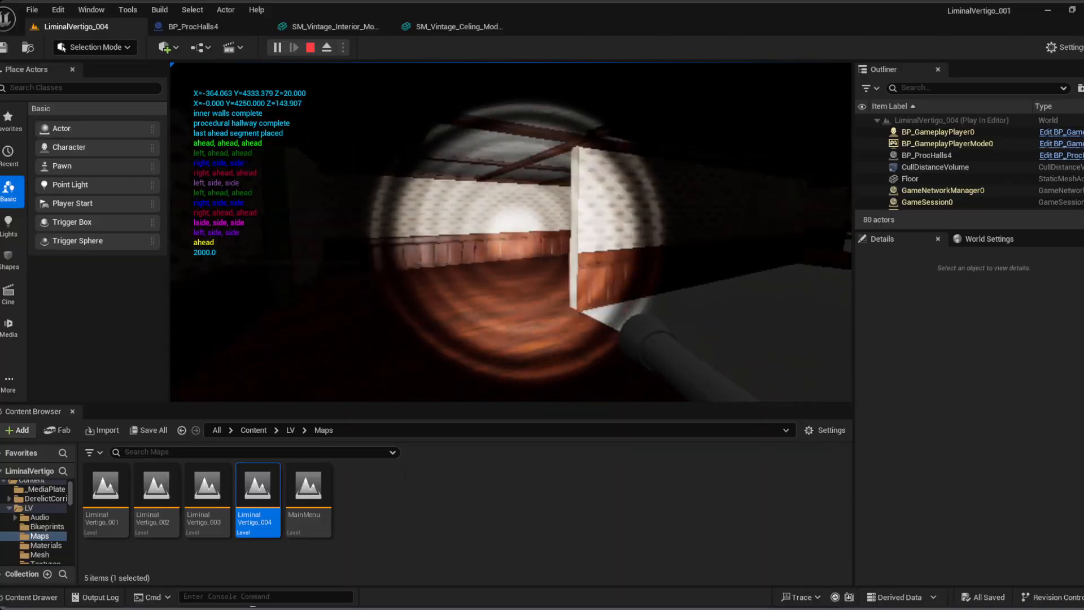
key(w)
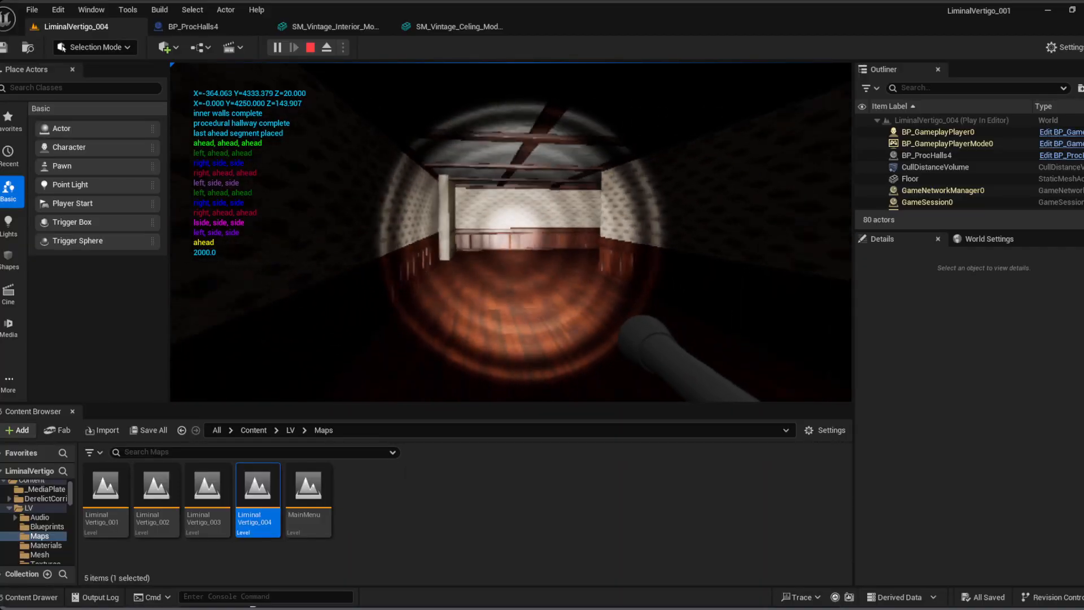
Step: Explore the next long hallway by flashlight, passing its open side gaps up to the junction at its end
key(w)
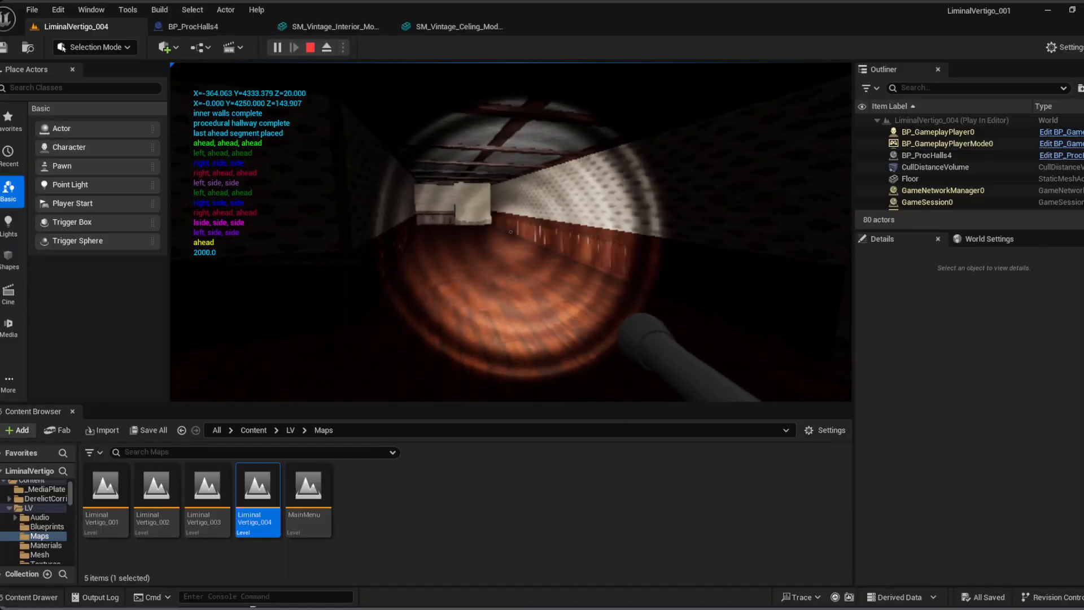
key(w)
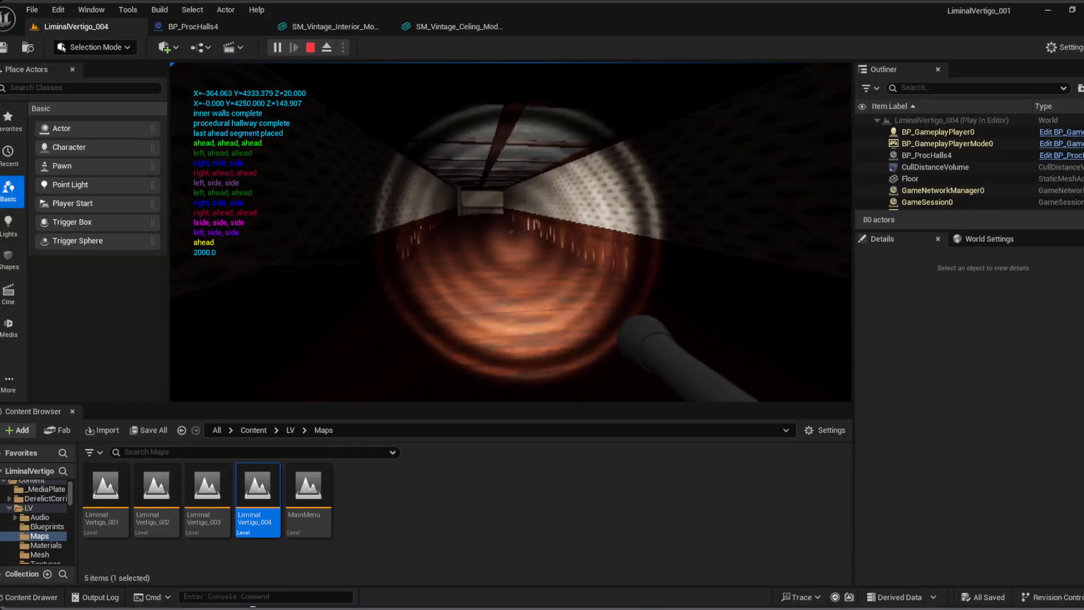
key(w)
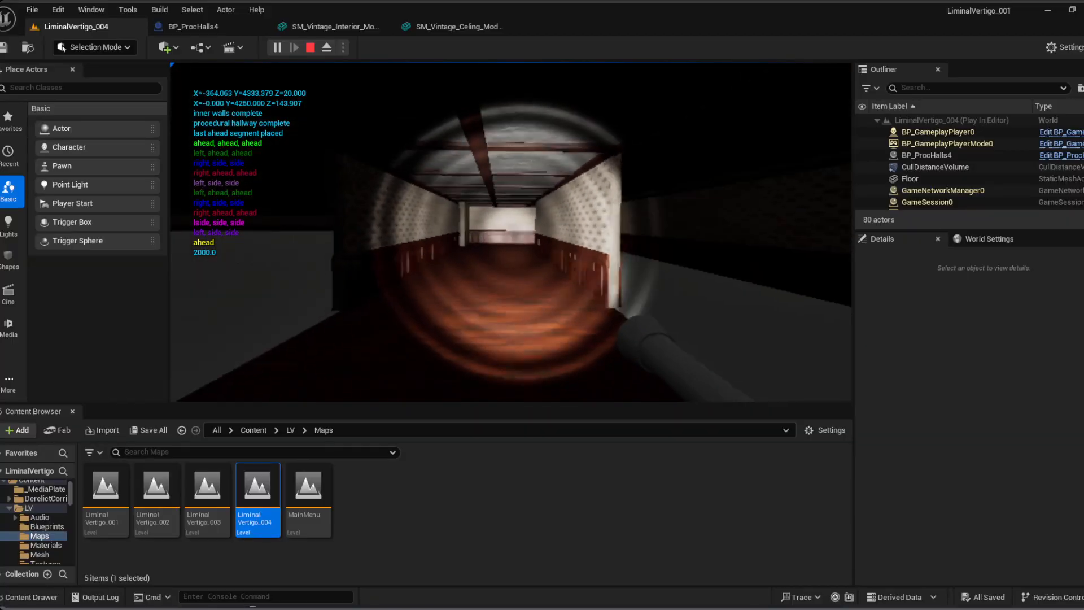
key(w)
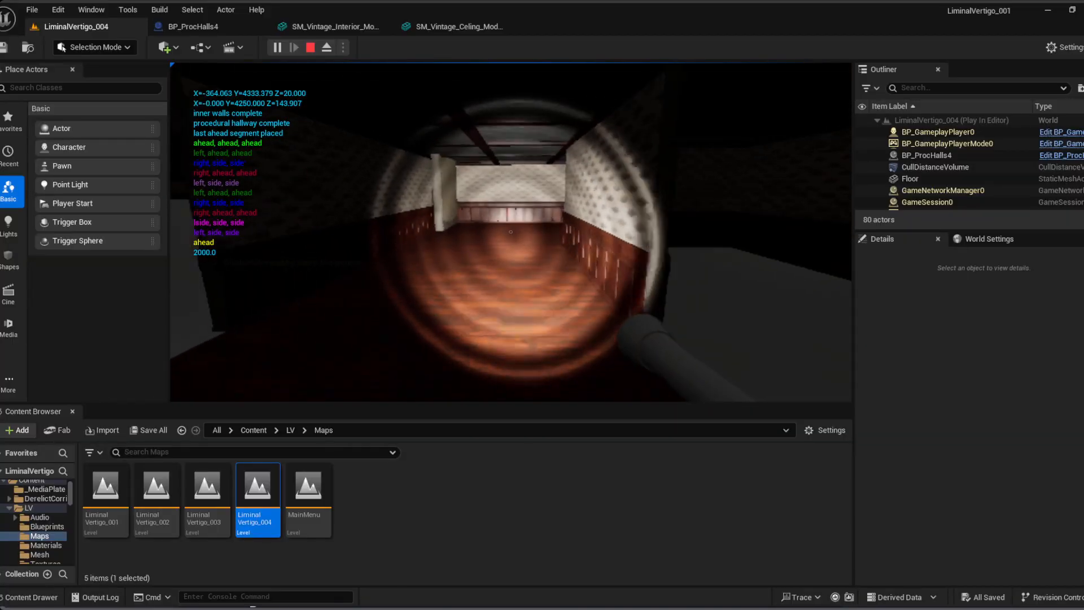
key(w)
key(w)
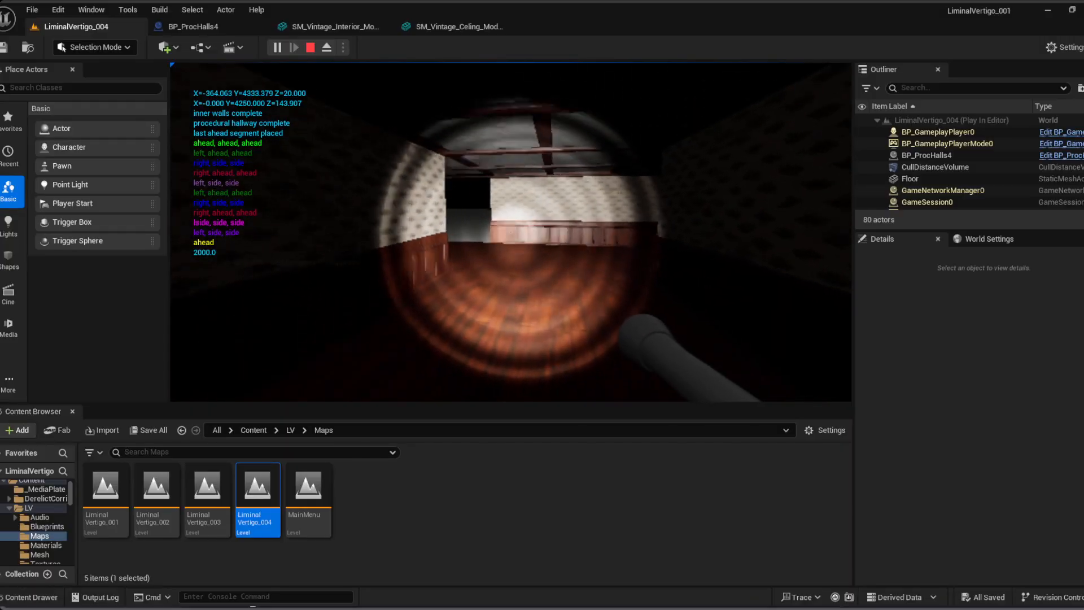
Step: Observe the figure in the long hallway by flashlight from around the wall edge and move into its corridor
key(w)
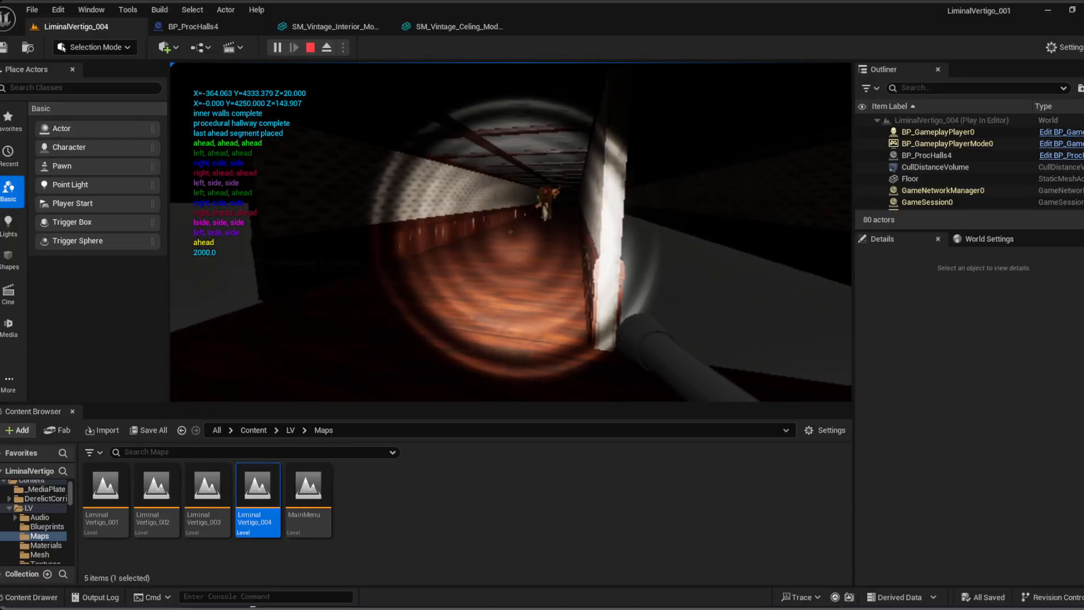
key(w)
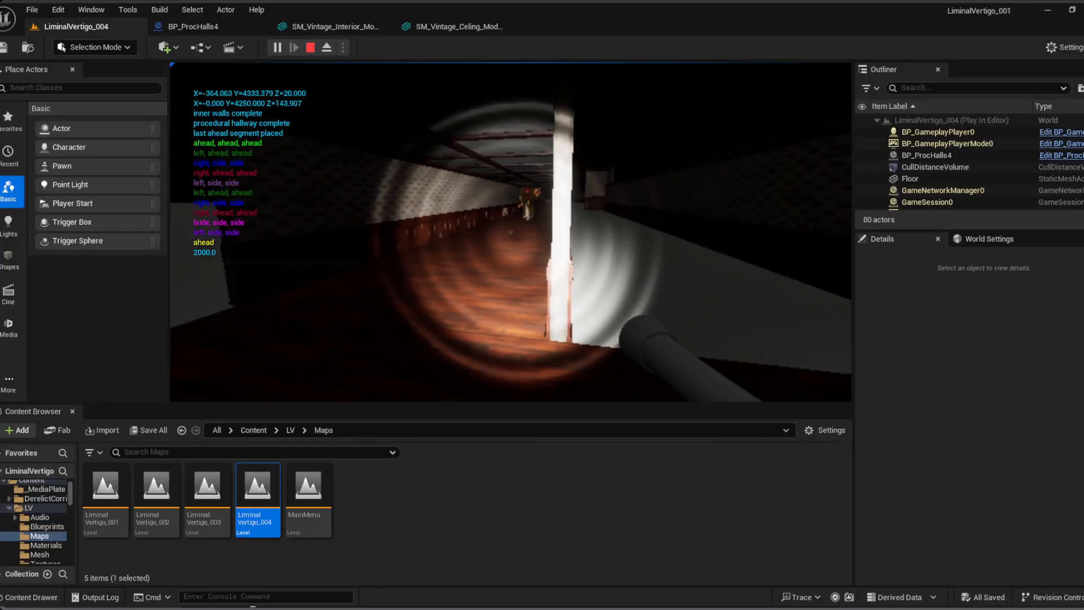
key(w)
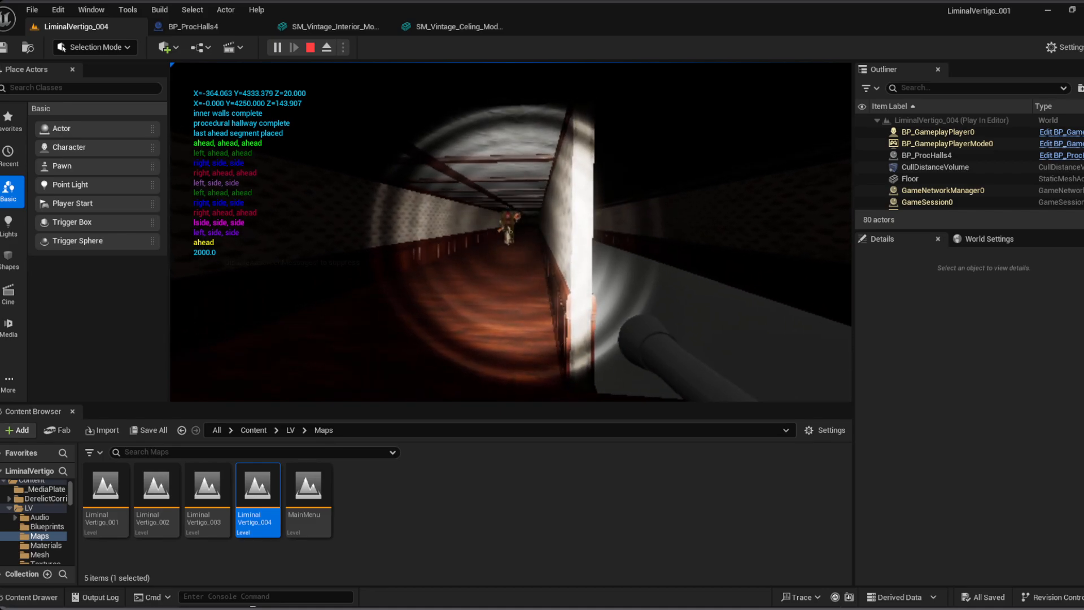
key(w)
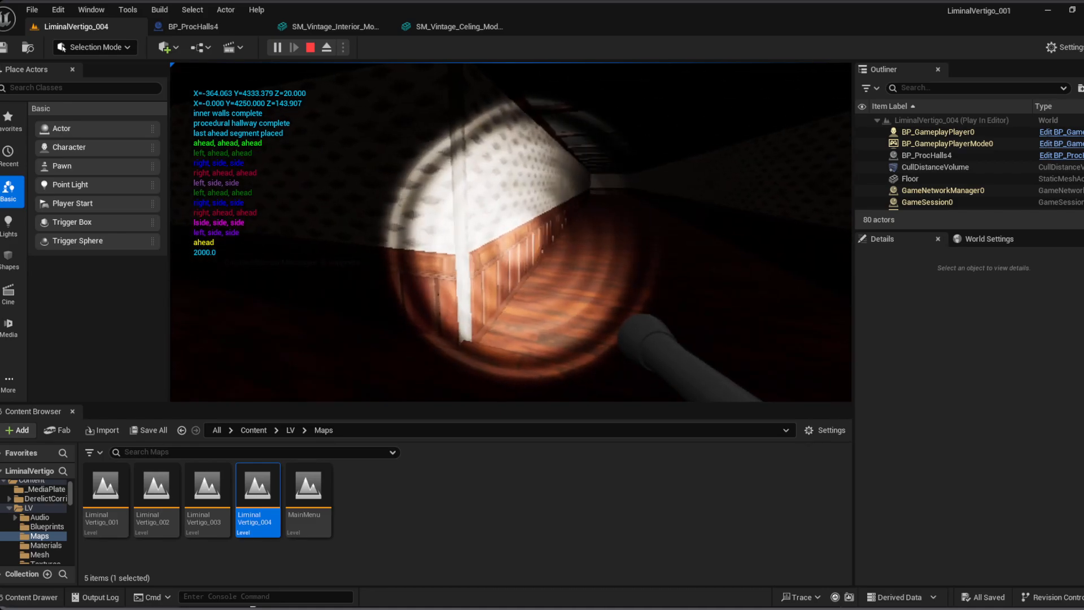
key(w)
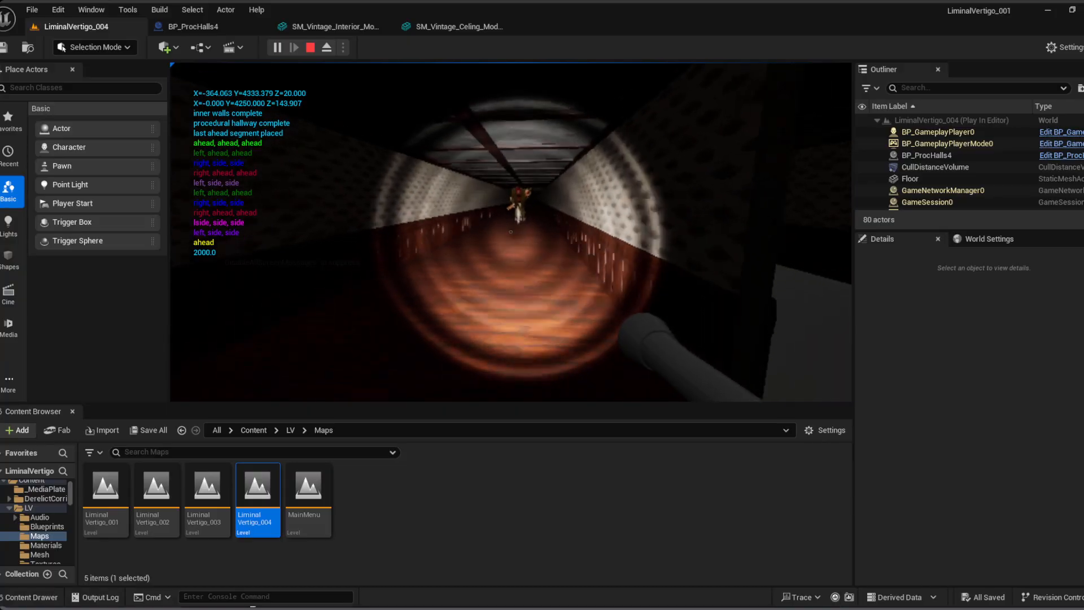
Step: Explore the figure's corridor by flashlight, checking the side openings and wall panels, and end the play session
key(w)
key(w)
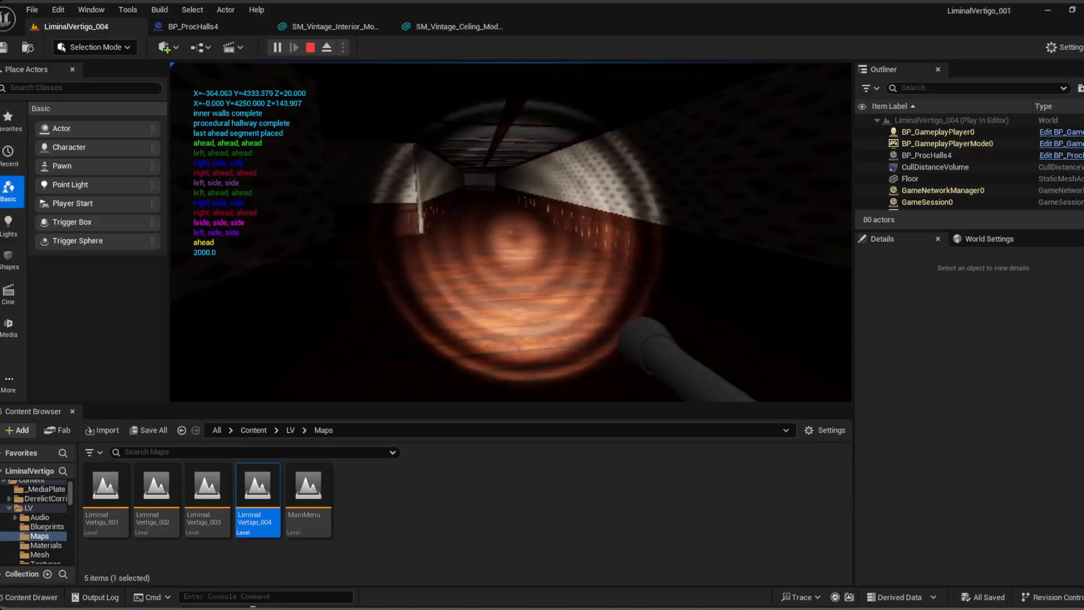
key(w)
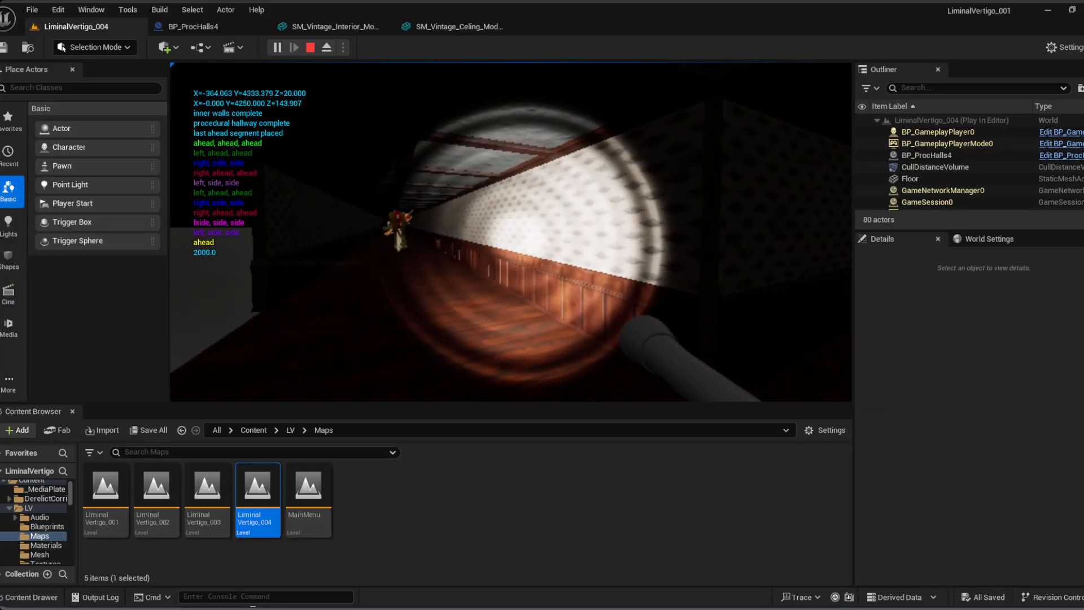
key(w)
key(w)
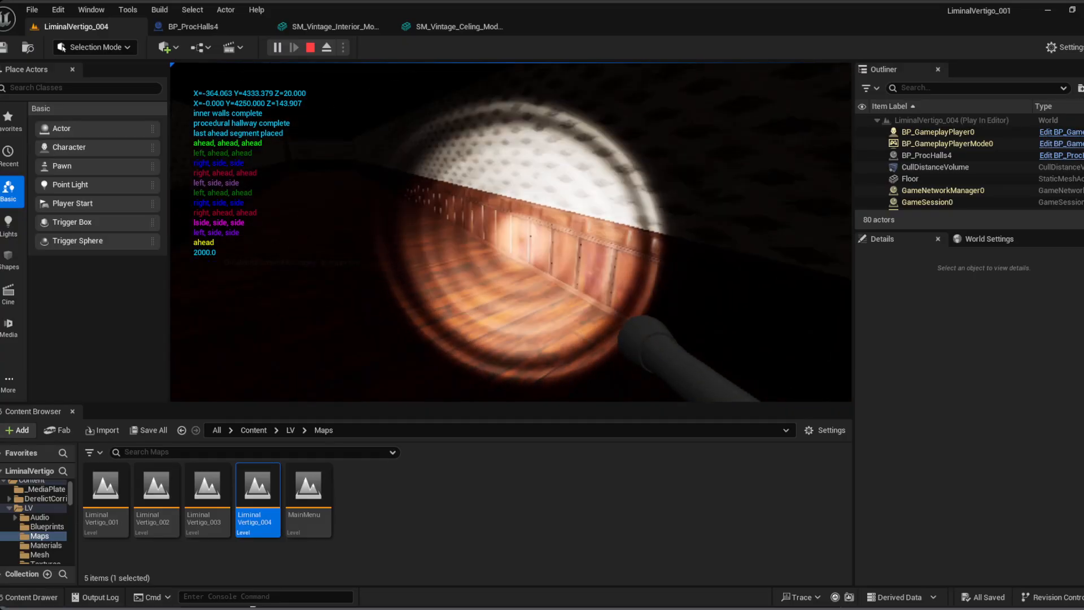
key(Escape)
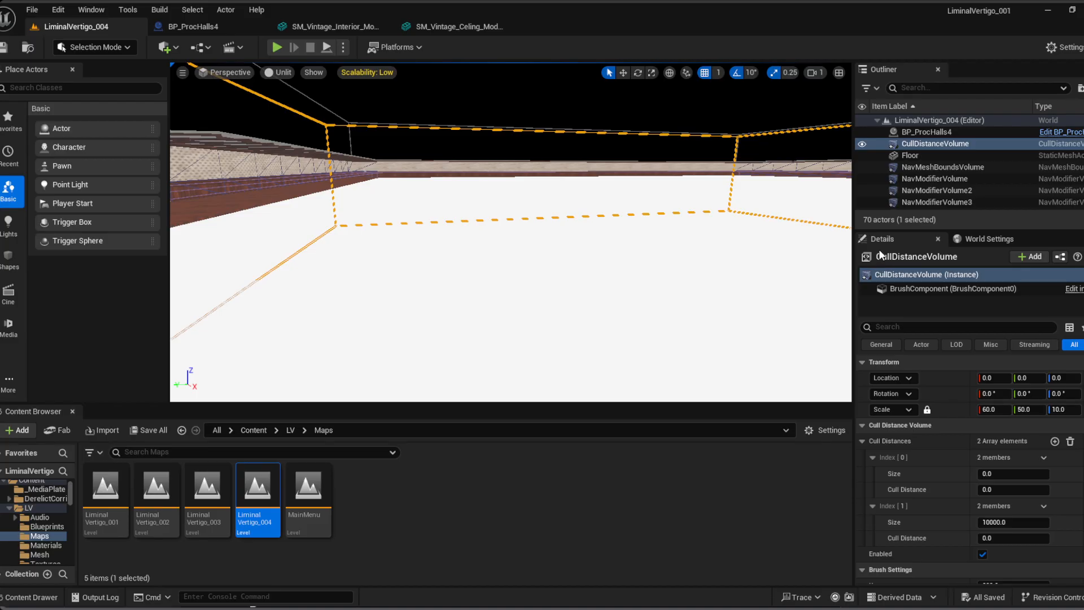
Step: Open the static mesh used by the Corner component of the BP_ProcHalls4 blueprint
click(204, 27)
click(79, 177)
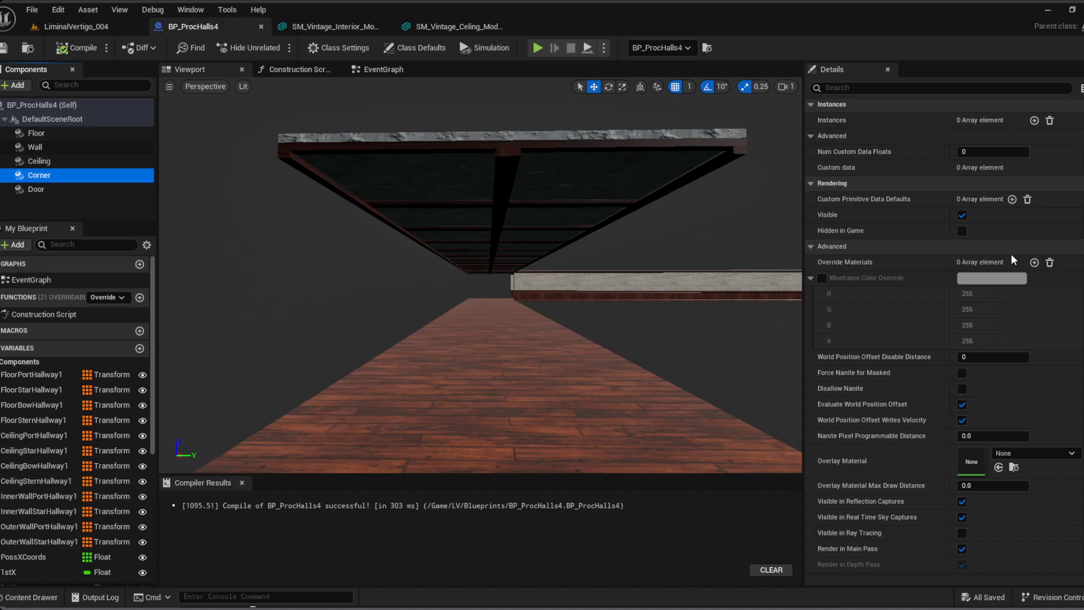
scroll(1012, 255, up, 5)
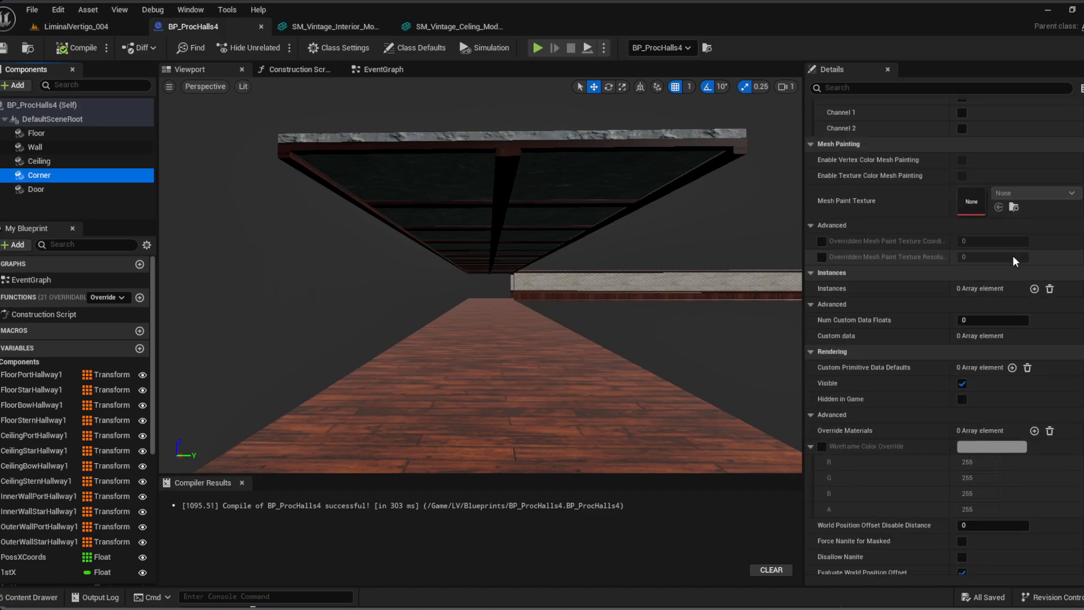
scroll(1016, 254, up, 10)
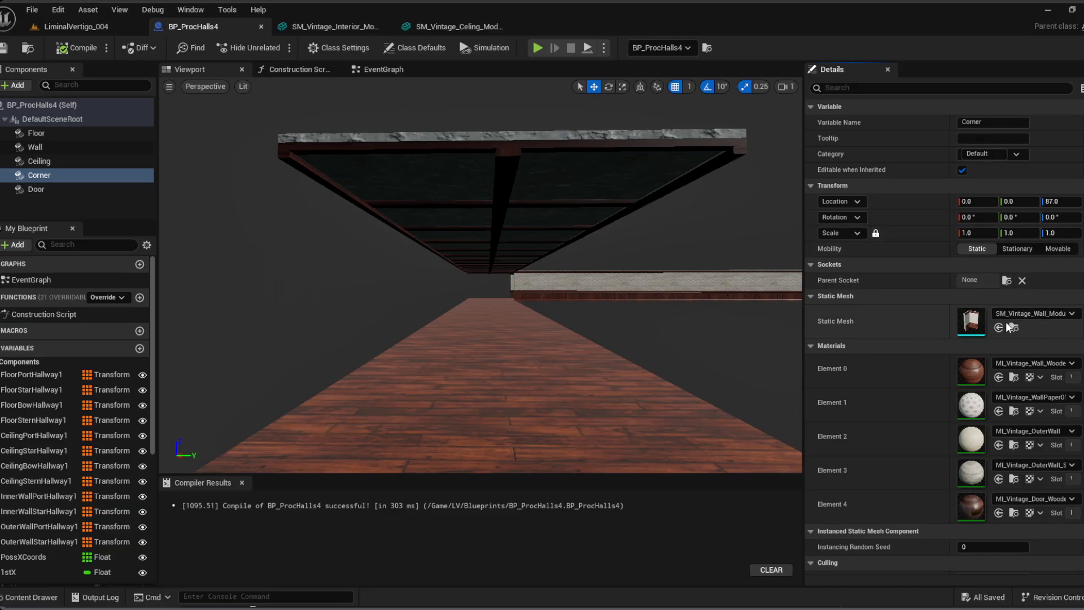
double_click(977, 323)
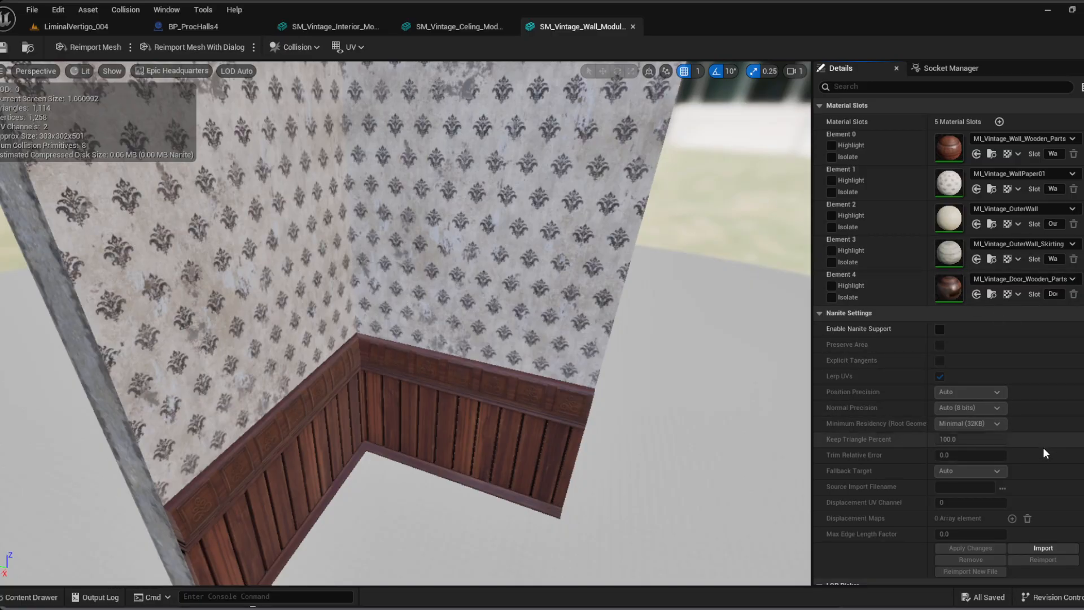
Step: Examine the corner wall mesh's LOD 0 material sections and its build settings, including the build scale
scroll(1043, 447, down, 5)
scroll(1028, 429, down, 5)
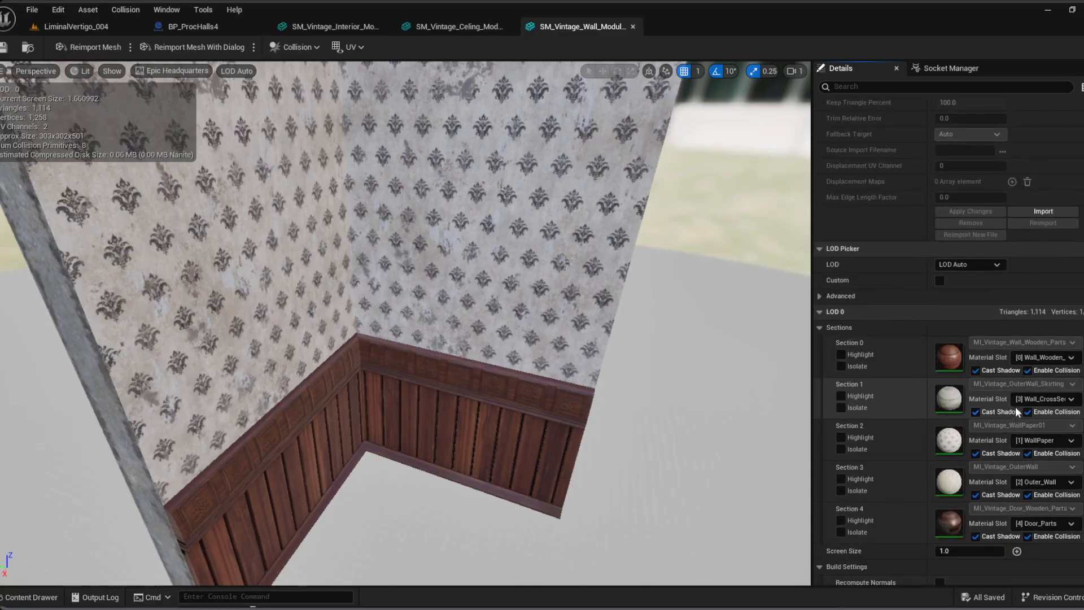
scroll(983, 384, down, 6)
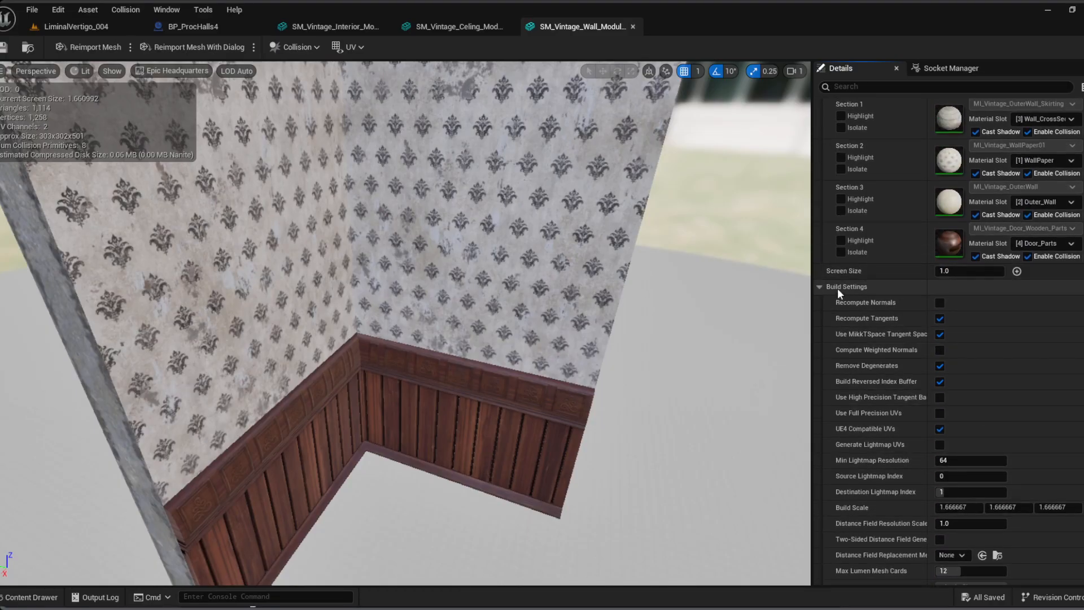
scroll(971, 410, down, 5)
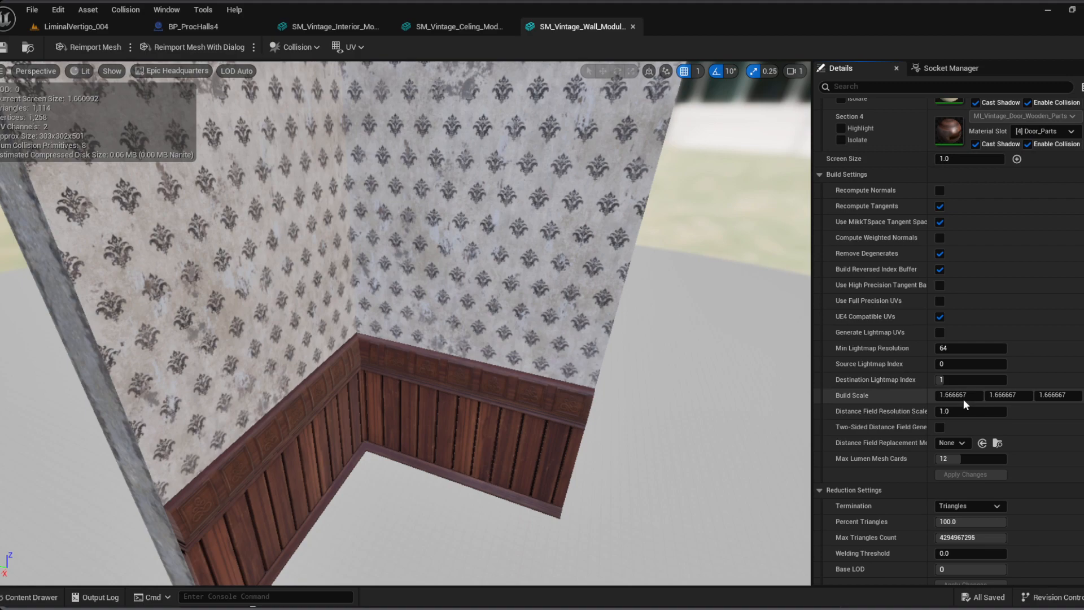
click(1056, 401)
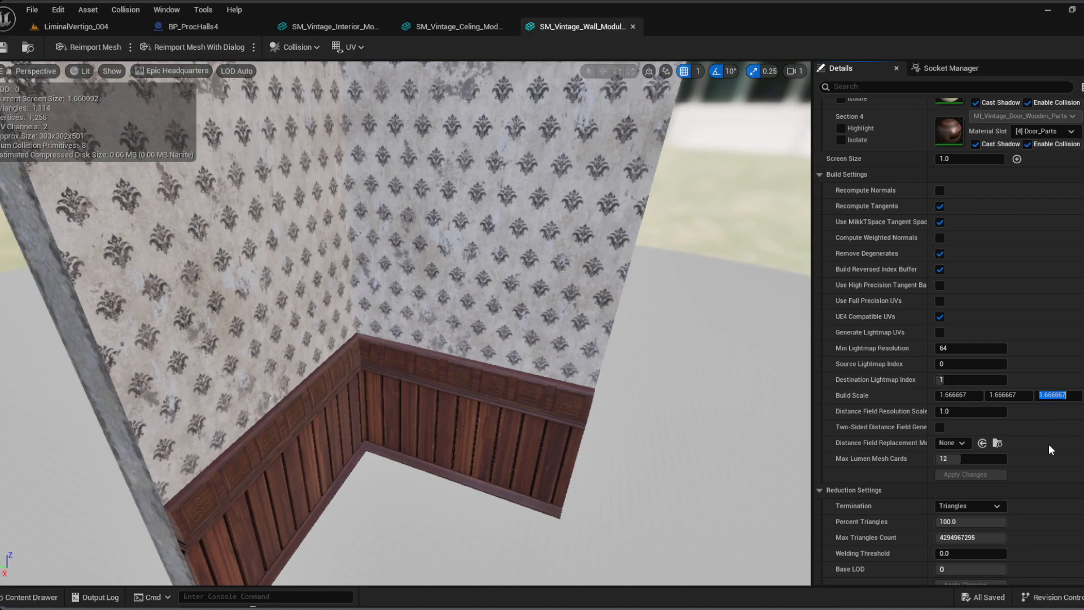
scroll(1044, 362, up, 1)
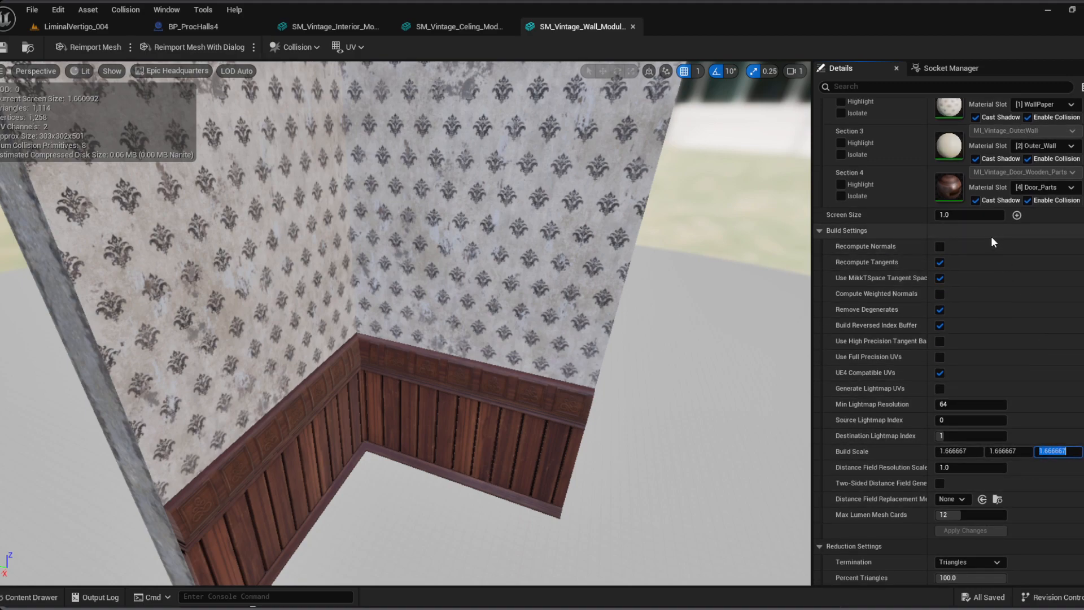
scroll(943, 240, up, 5)
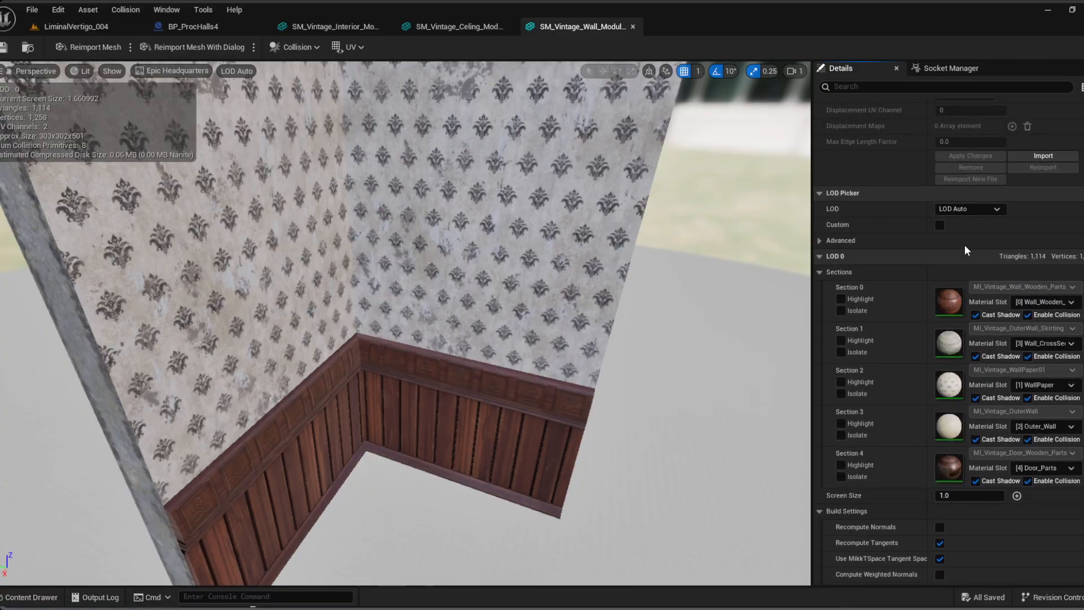
scroll(968, 371, down, 4)
scroll(984, 423, up, 5)
Step: Preview LOD 1 of the corner wall mesh, check its sections and expand the advanced LOD options
click(969, 265)
click(978, 303)
scroll(976, 428, down, 2)
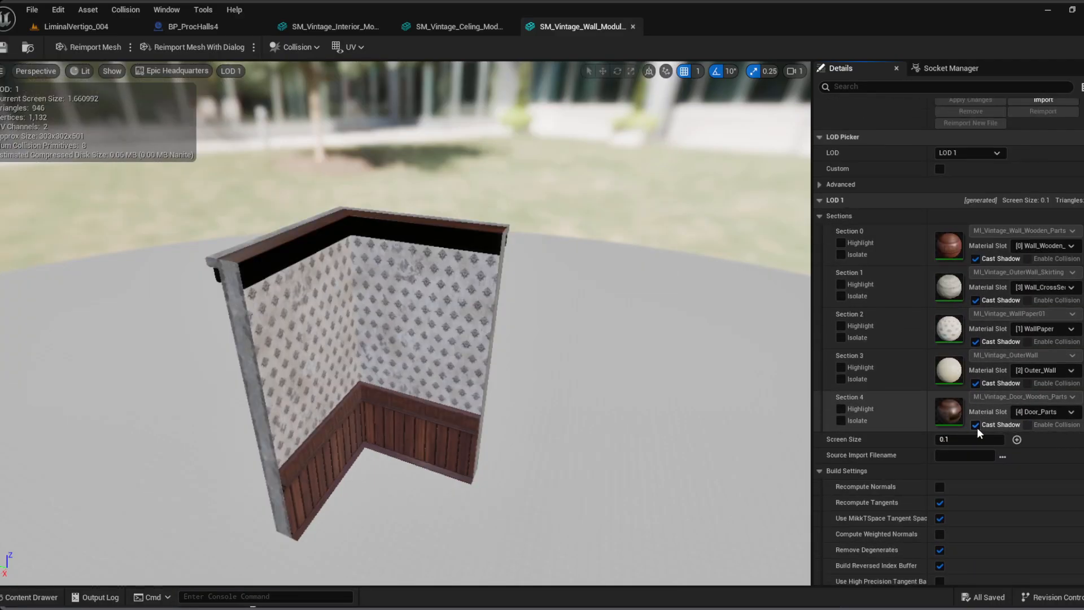
scroll(977, 428, up, 2)
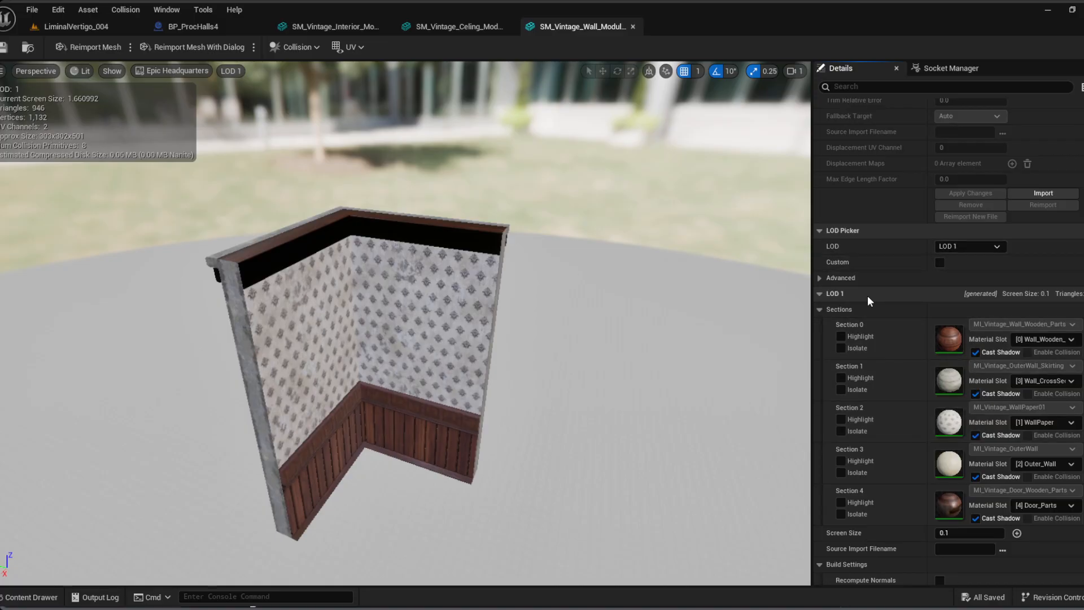
click(826, 277)
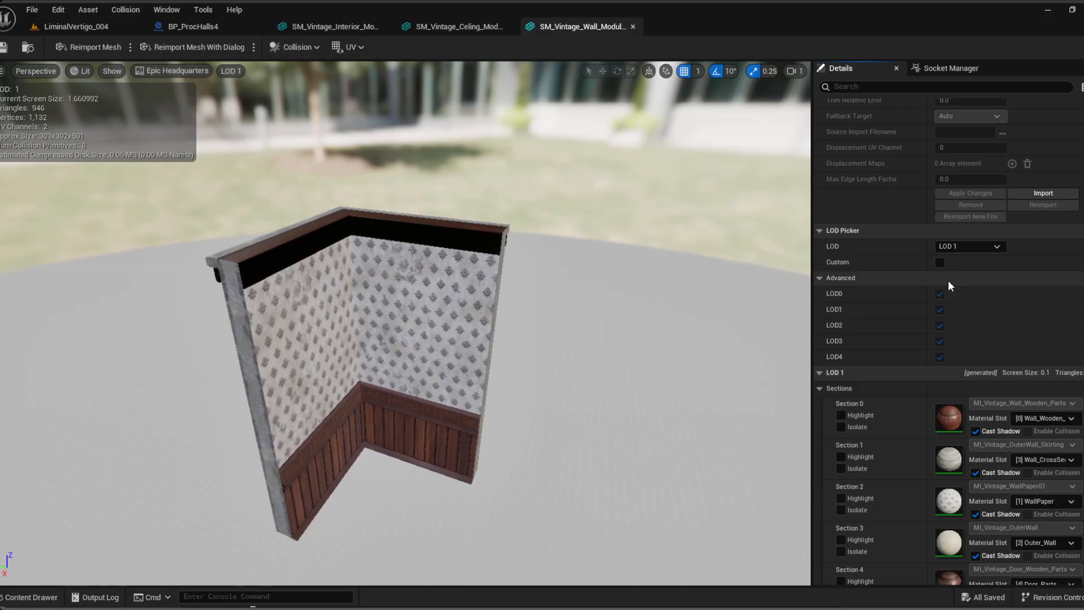
Step: Enable custom LOD selection for the corner wall mesh and deselect LOD1 through LOD4
click(940, 263)
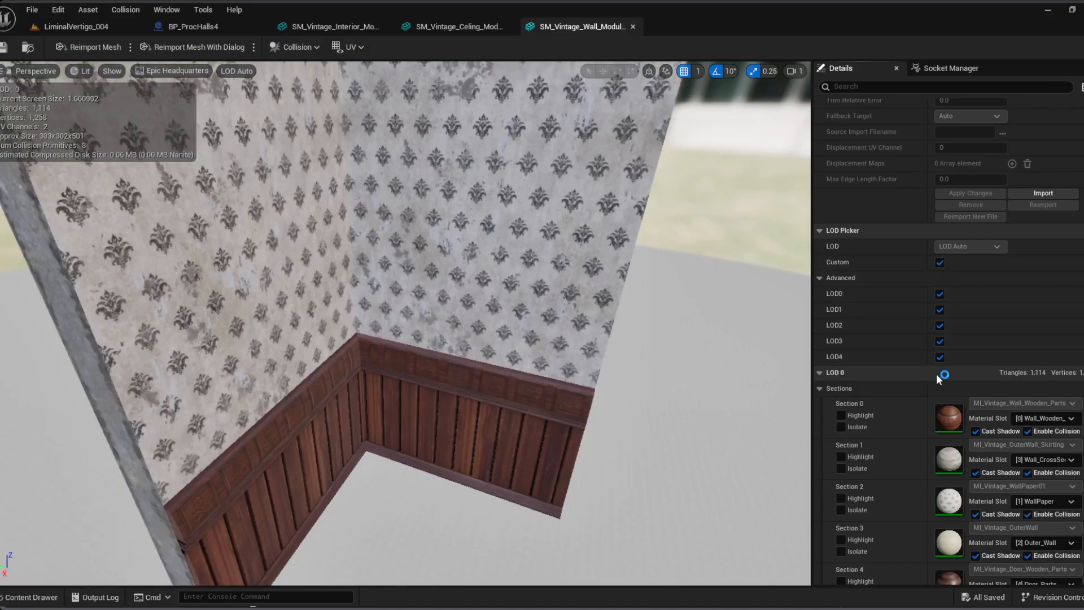
click(940, 341)
click(940, 357)
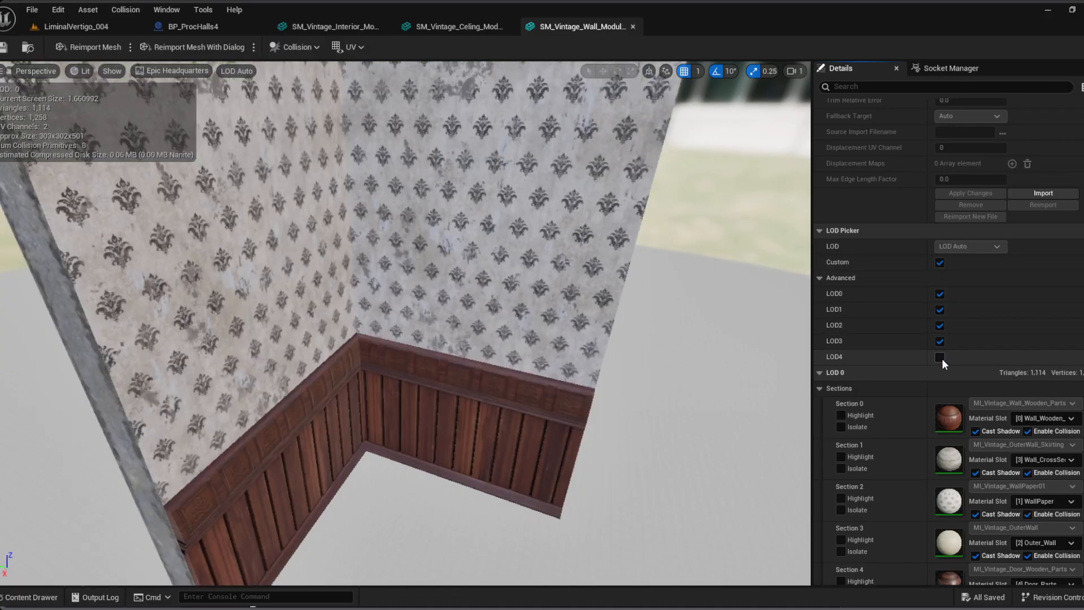
click(940, 326)
click(940, 310)
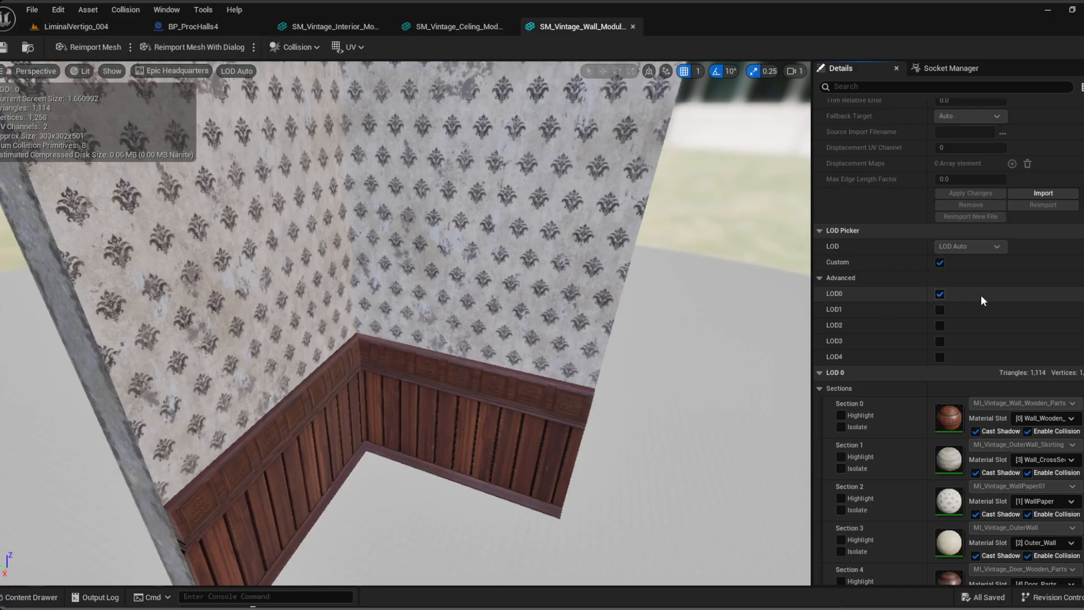
Step: Reselect LOD1 through LOD4 in the corner wall mesh's custom LOD selection
click(941, 310)
click(941, 326)
click(941, 341)
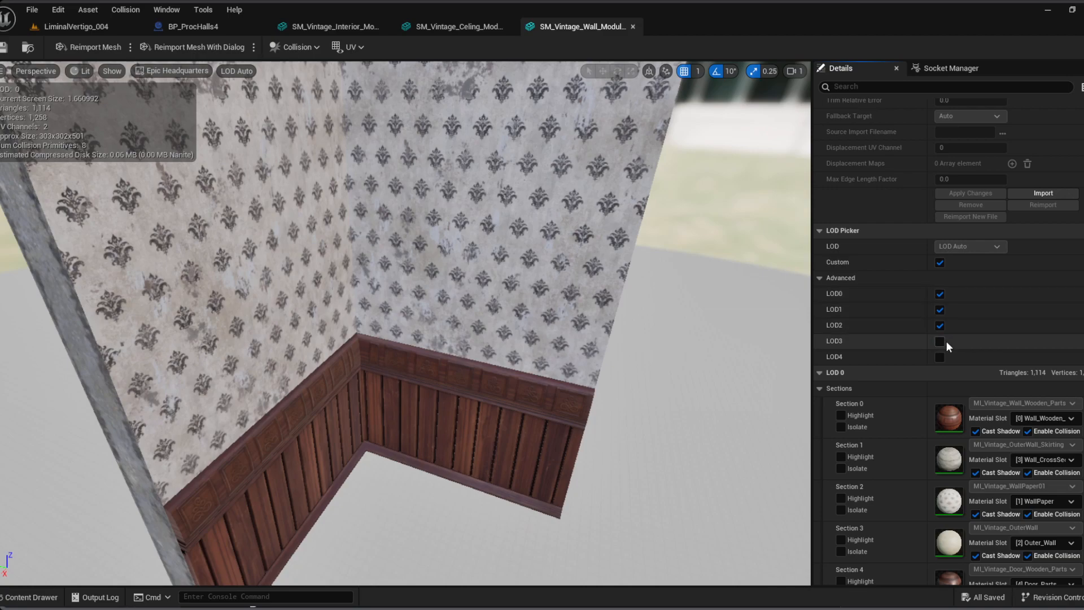
click(941, 356)
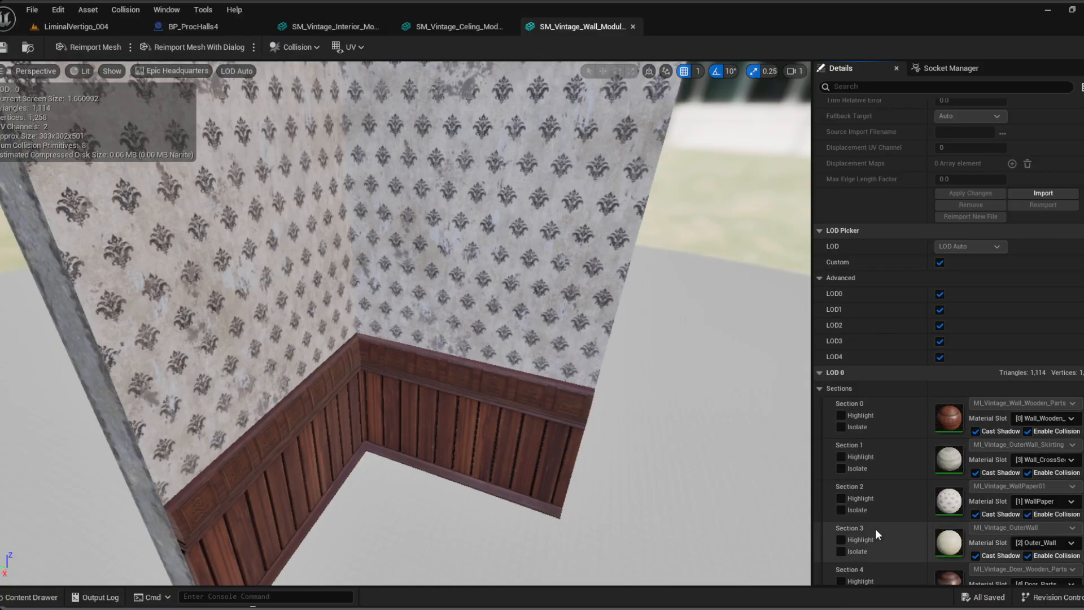
scroll(875, 529, down, 3)
scroll(868, 421, up, 3)
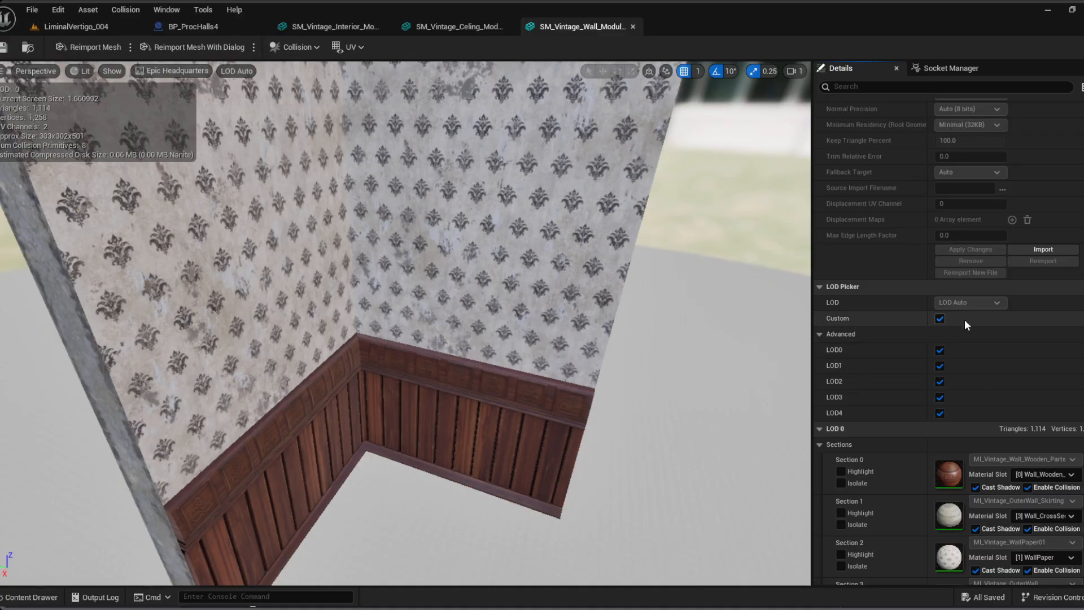
Step: Turn off custom LOD selection and inspect the corner wall mesh at LOD 1 from other angles
click(940, 318)
click(962, 303)
click(980, 342)
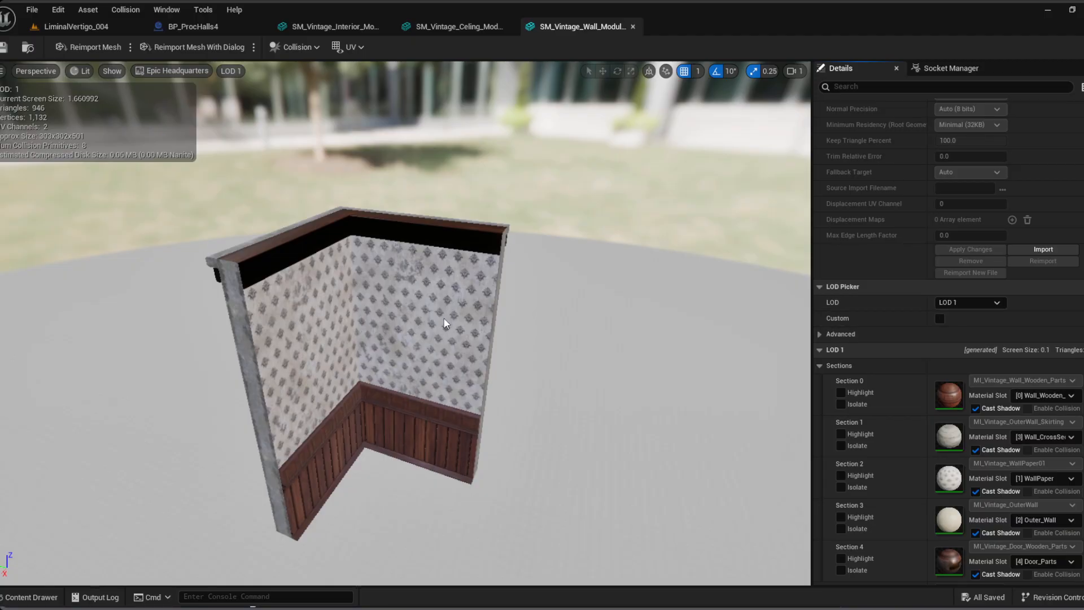
mouse_move(577, 295)
right_down()
mouse_move(542, 293)
mouse_move(565, 260)
mouse_move(605, 271)
mouse_move(578, 296)
right_up()
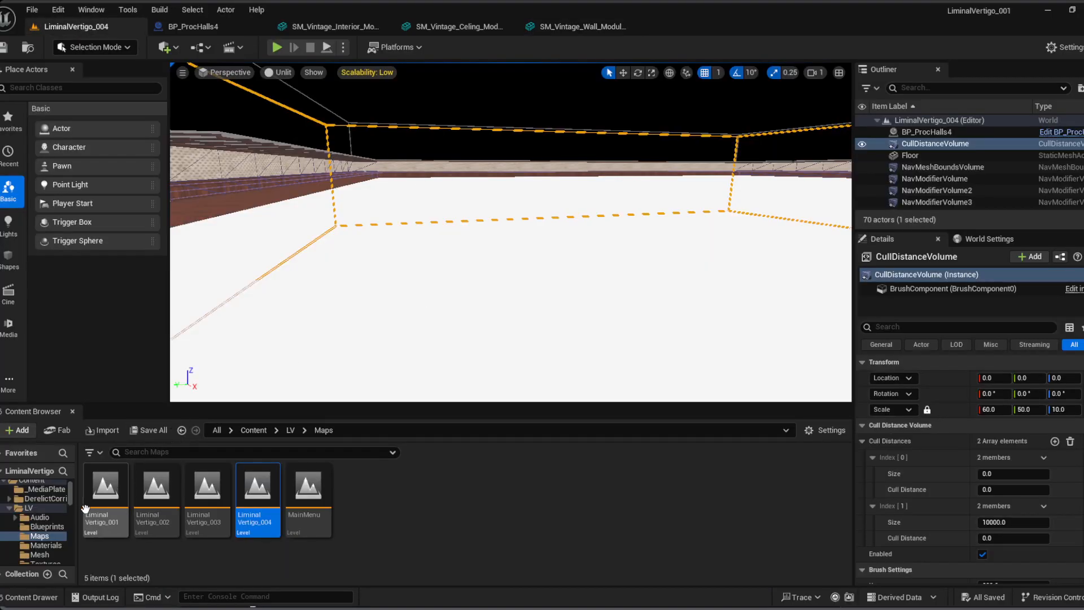
Step: Return to the LiminalVertigo_004 level and search the VintageRoom Meshes folder for "corner"
scroll(33, 526, down, 5)
scroll(33, 527, down, 5)
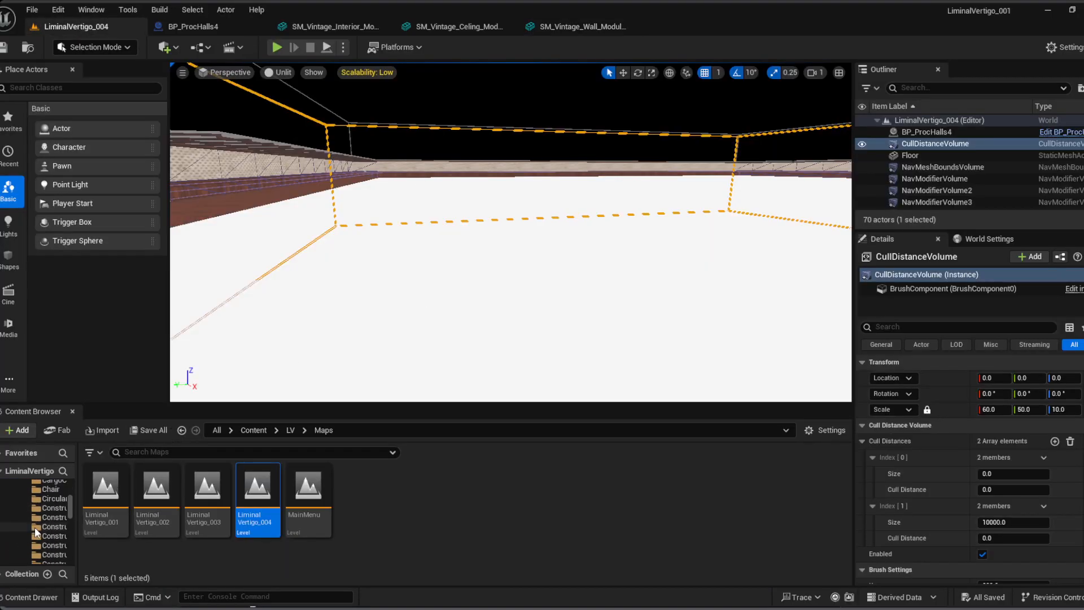
scroll(53, 547, down, 5)
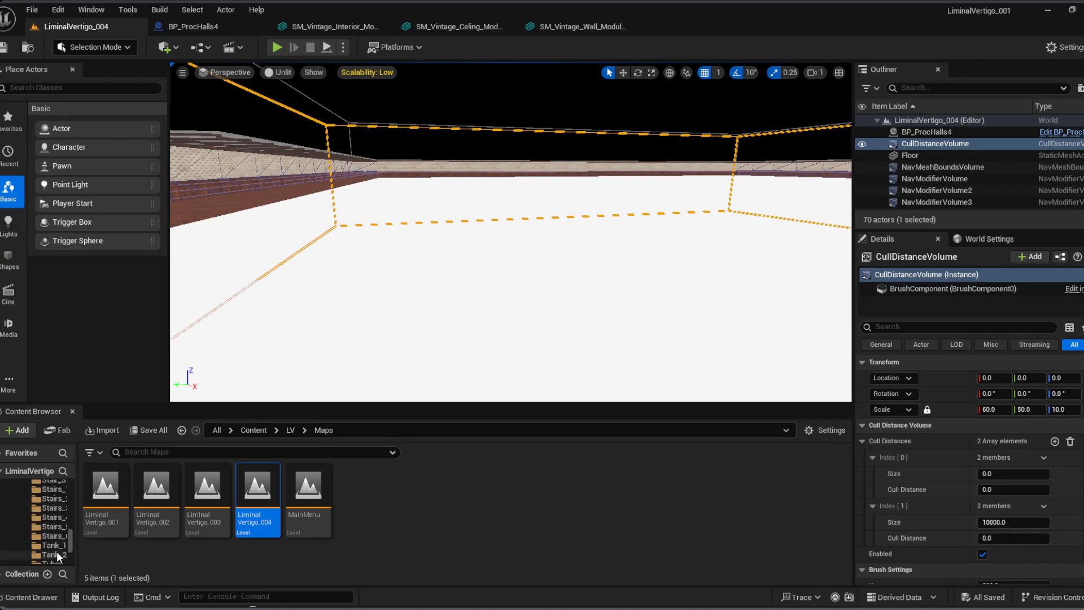
click(39, 536)
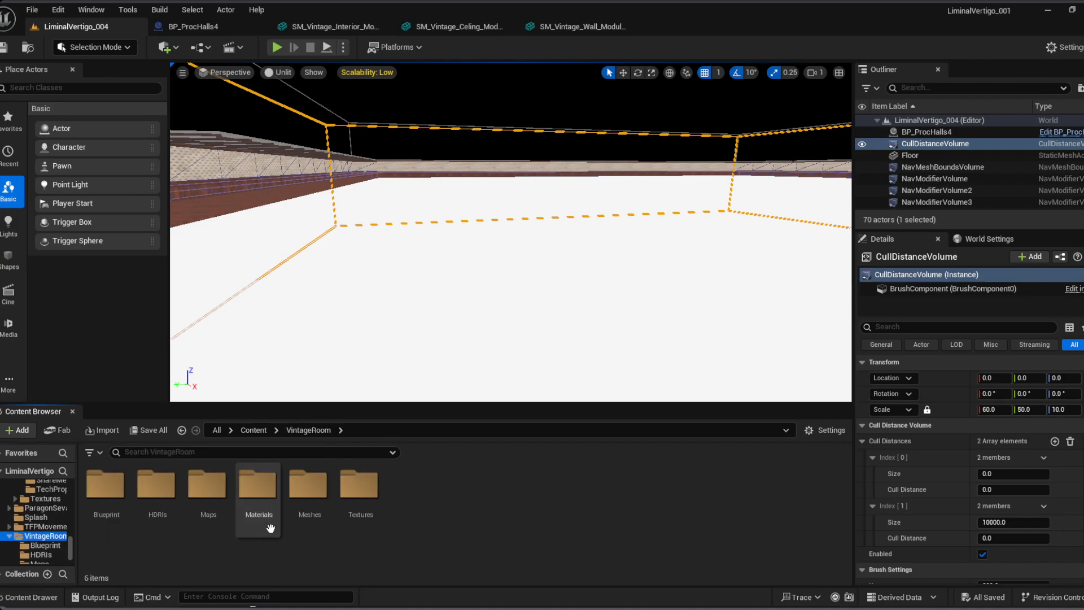
double_click(308, 486)
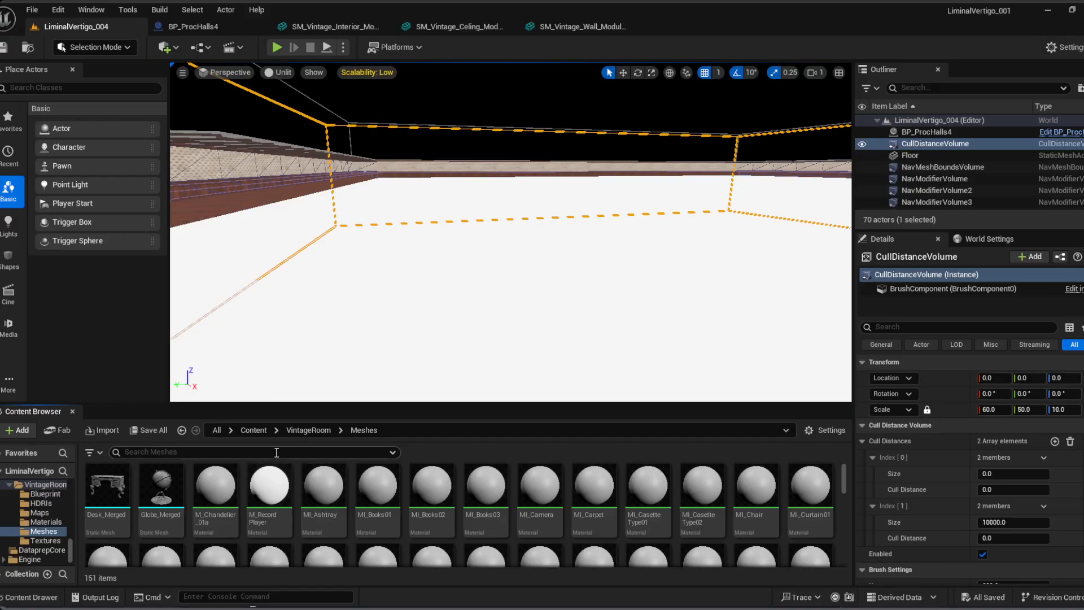
text(corner)
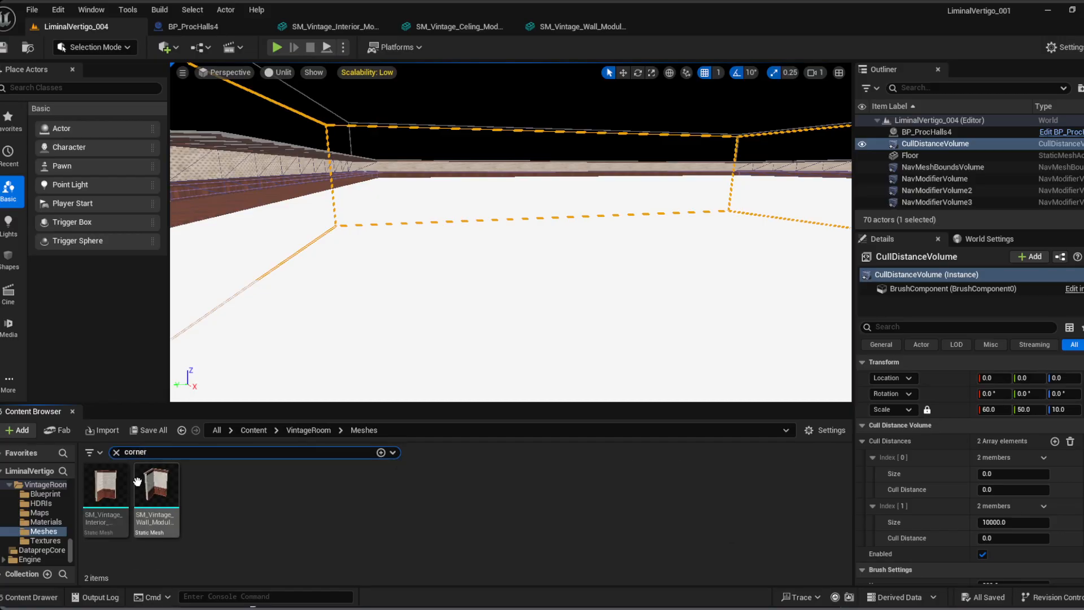
Step: Open the interior corner mesh and inspect its sides, comparing it with the outer wall corner and ceiling meshes
click(108, 496)
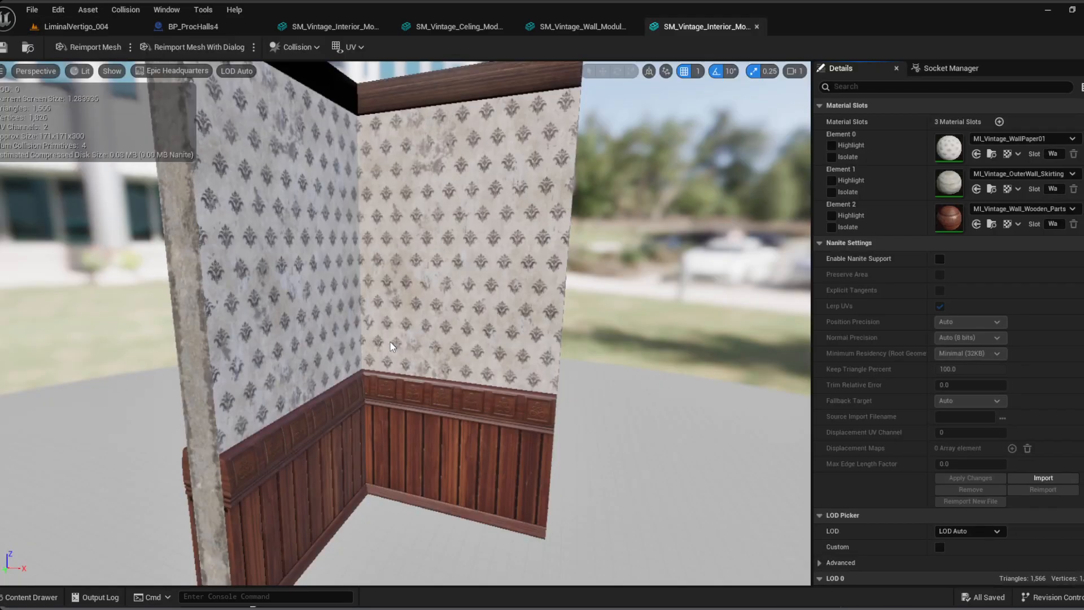
right_drag(399, 344, 606, 341)
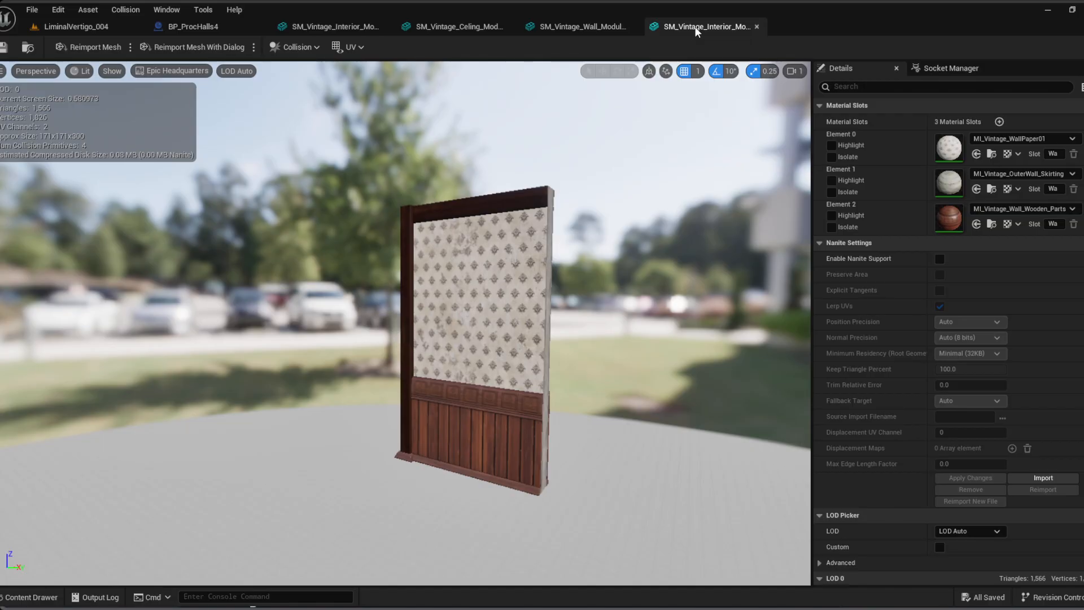
click(581, 28)
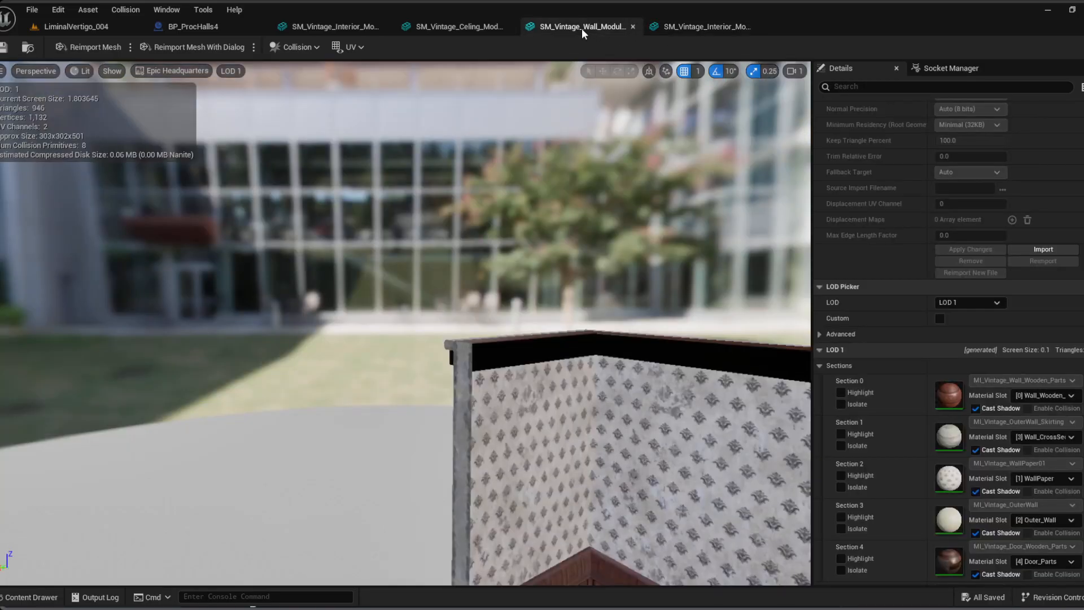
right_drag(502, 362, 683, 361)
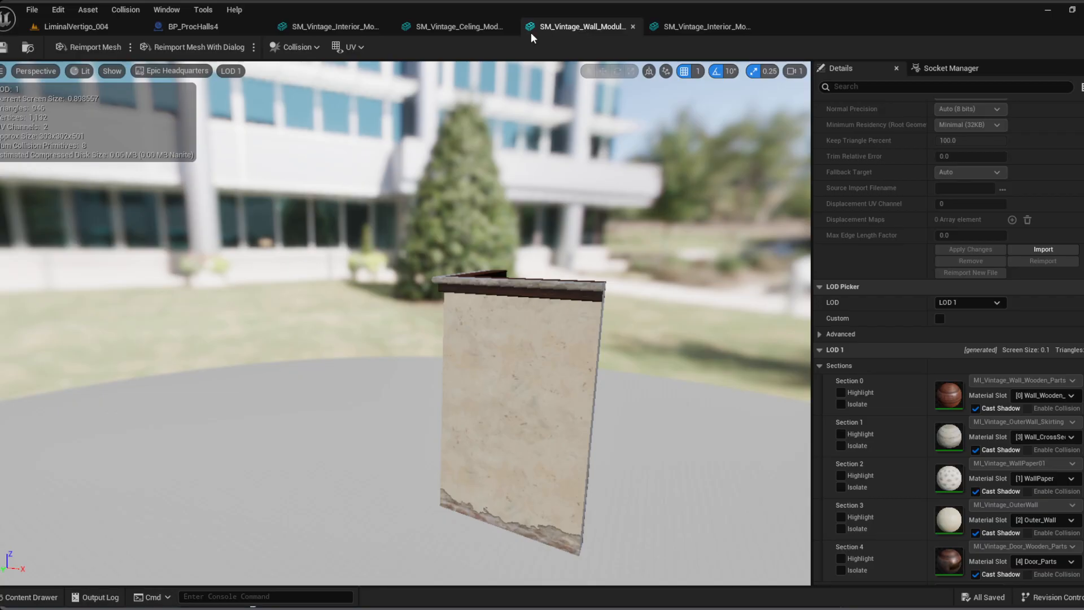
click(461, 28)
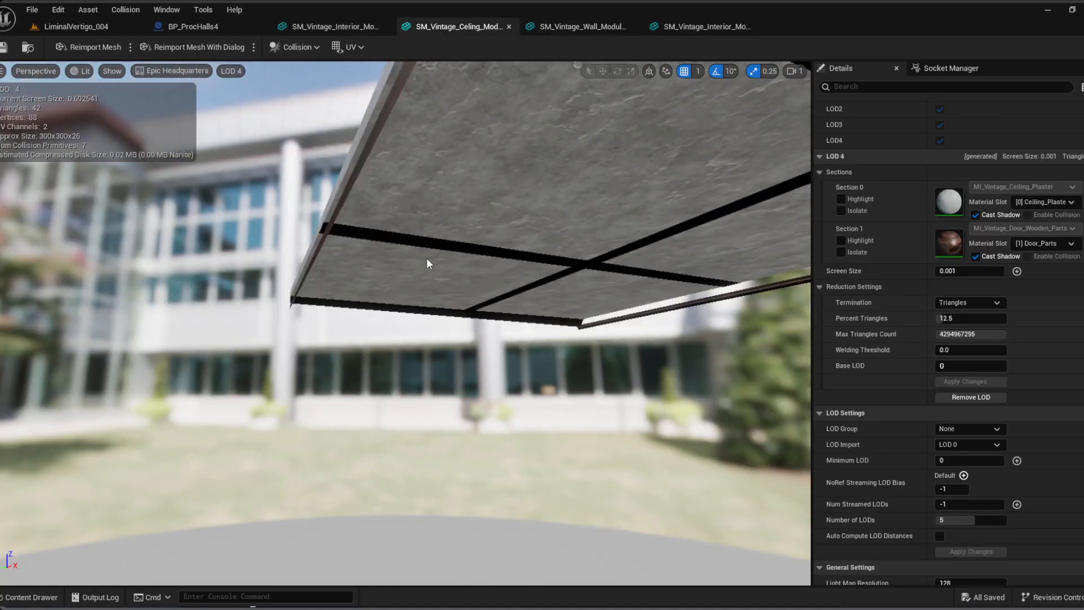
Step: Close the ceiling mesh and interior wall mesh editors and bring up the interior corner mesh
middle_click(424, 22)
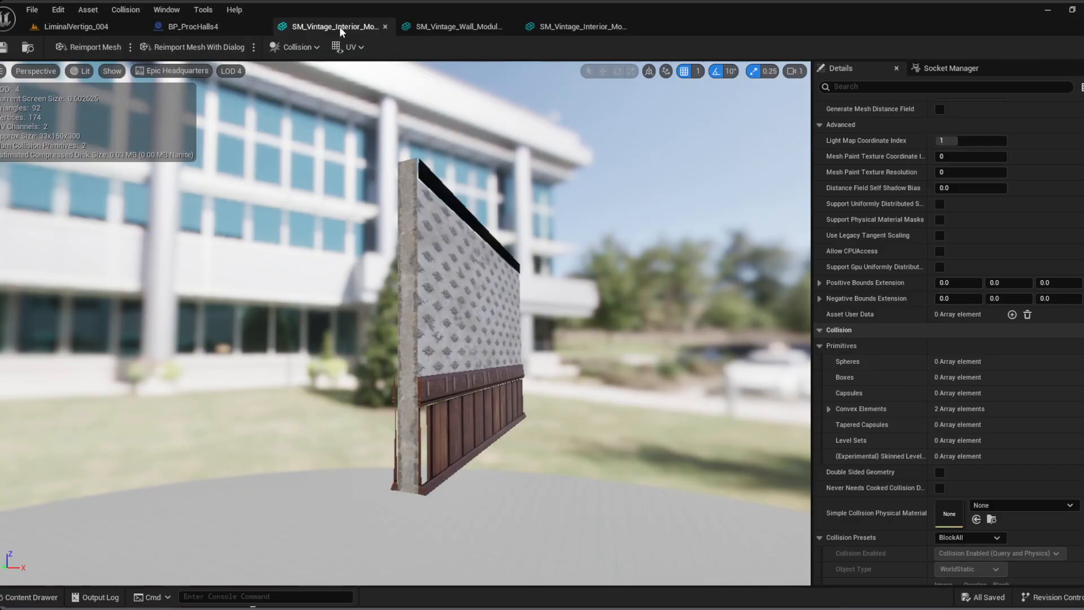
right_drag(317, 130, 395, 132)
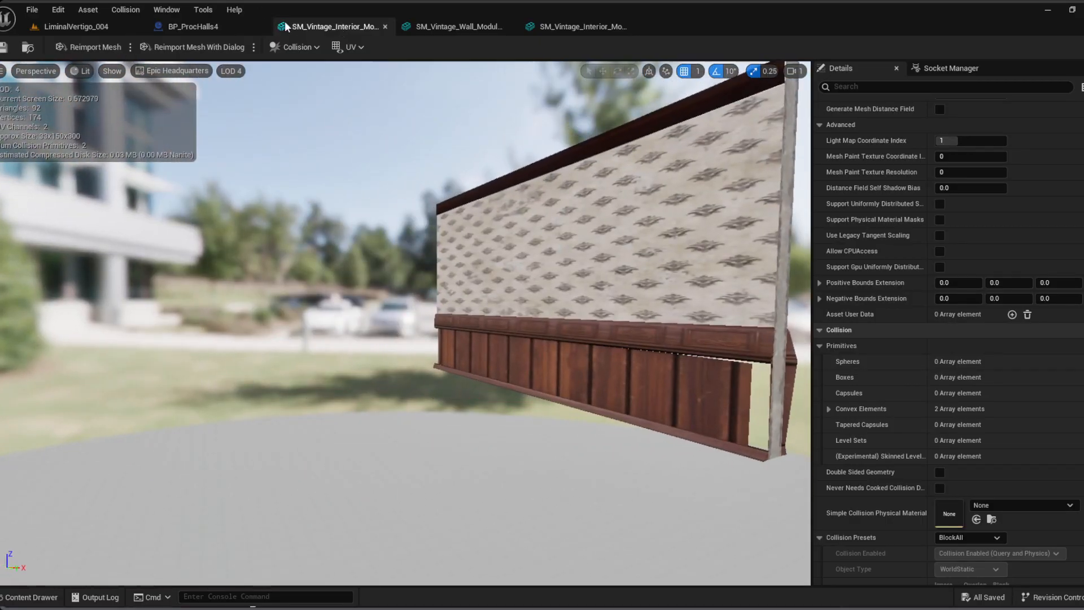
middle_click(286, 25)
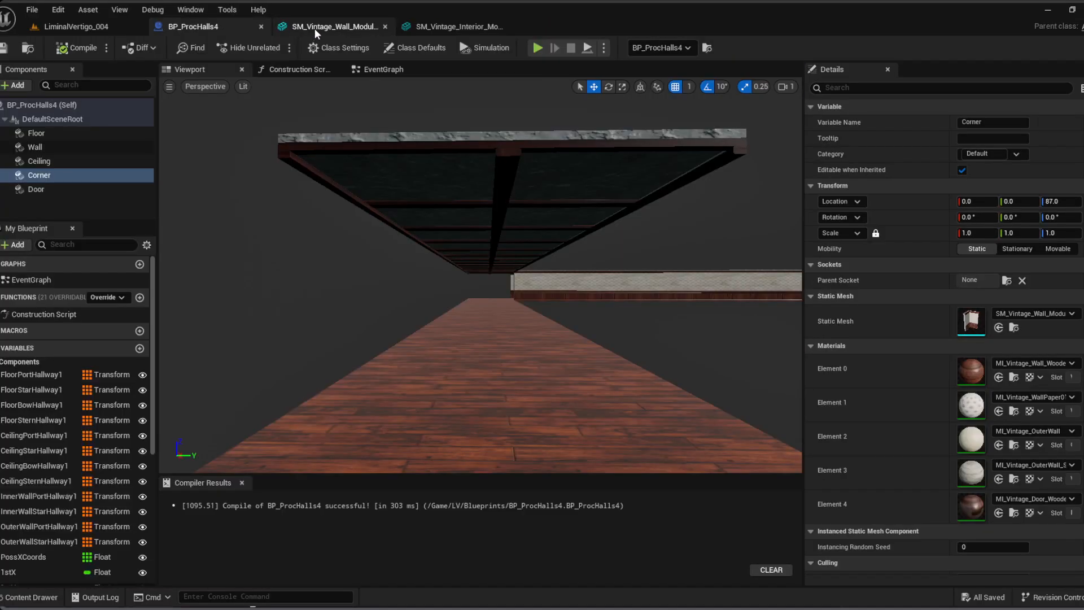
click(435, 29)
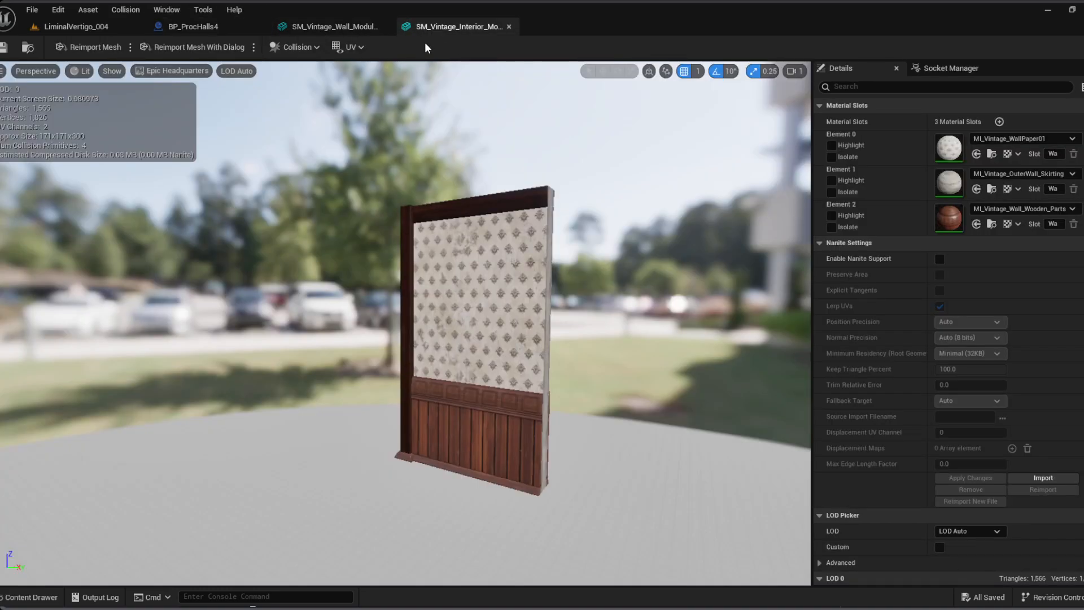
Step: Assign the interior corner mesh to the Corner component in BP_ProcHalls4 and open that mesh to check its inner side
click(168, 23)
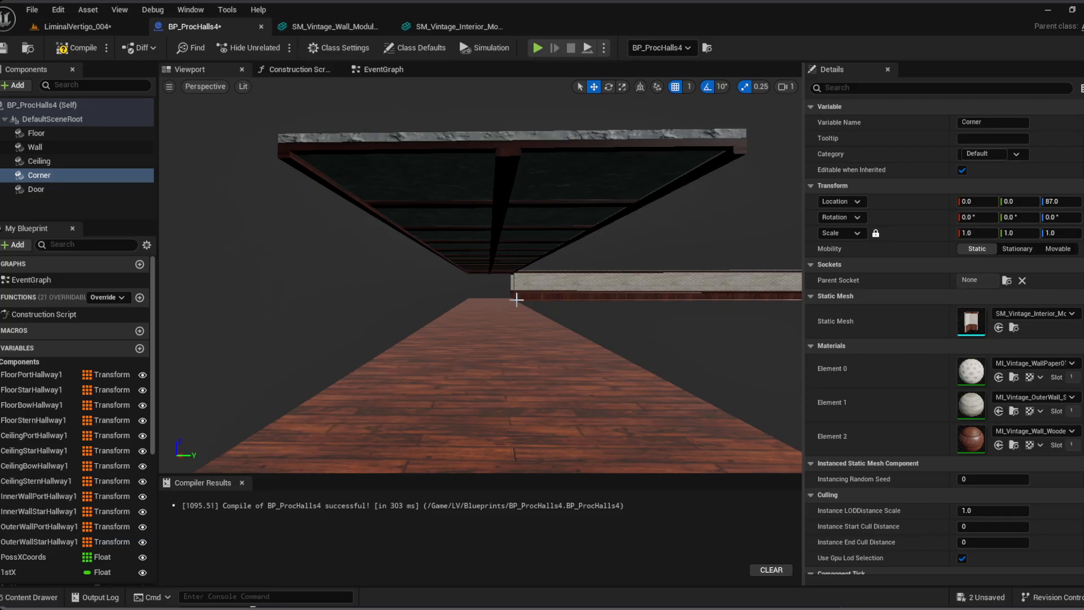
double_click(970, 320)
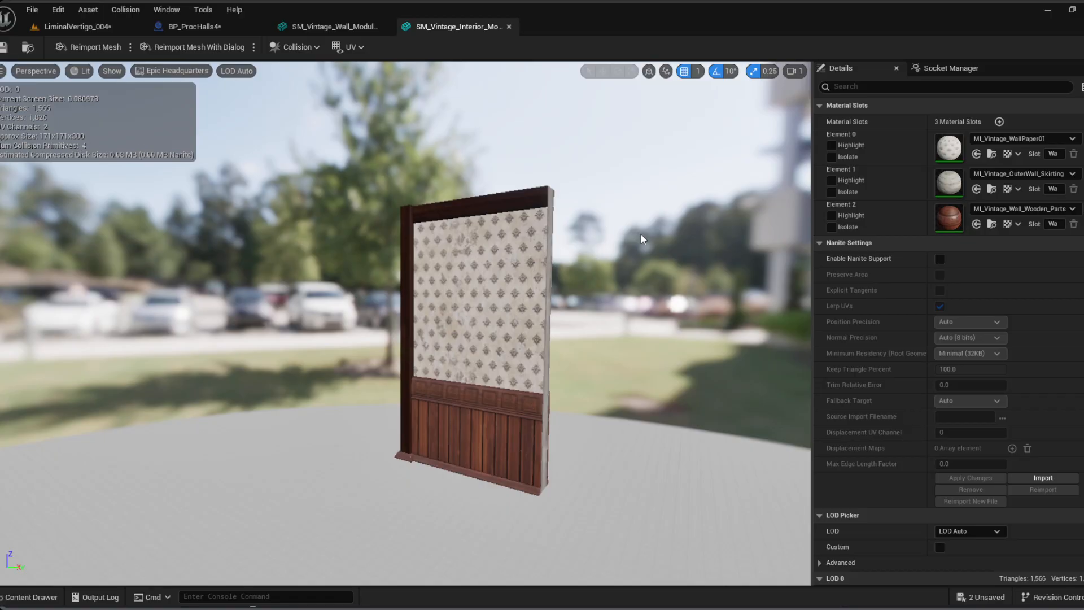
right_drag(405, 323, 627, 319)
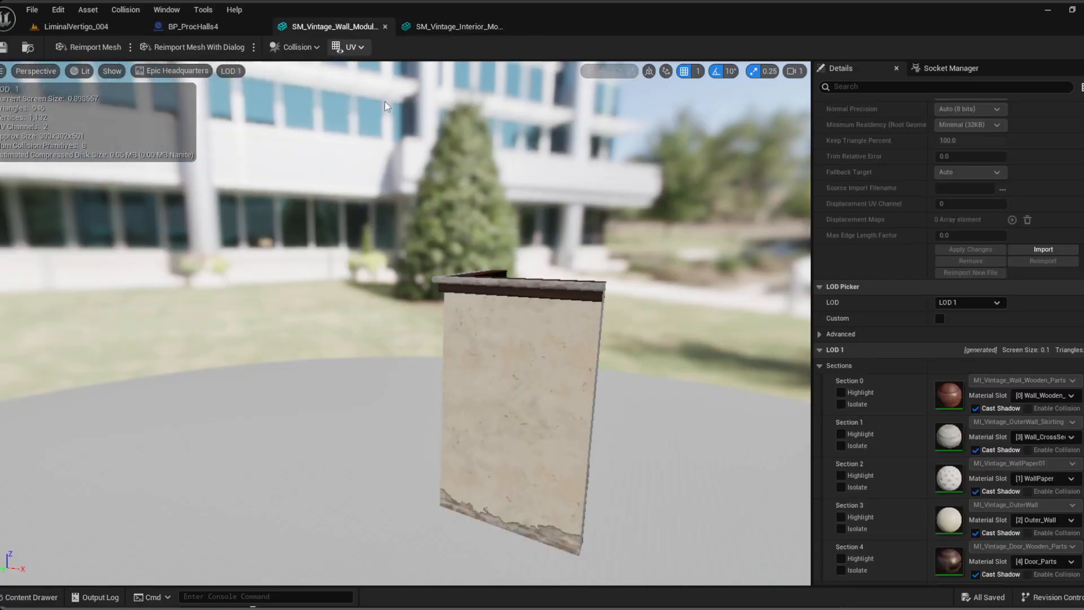
Step: Inspect the inner side of the outer wall corner mesh at LOD 1 and close its editor
right_drag(385, 100, 400, 225)
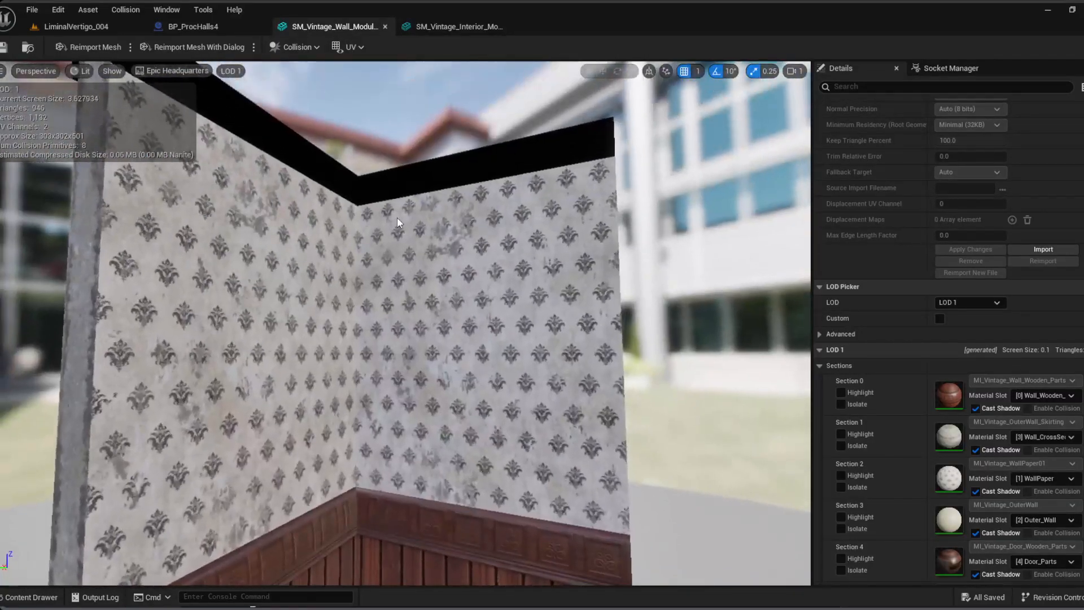
middle_click(327, 31)
click(326, 33)
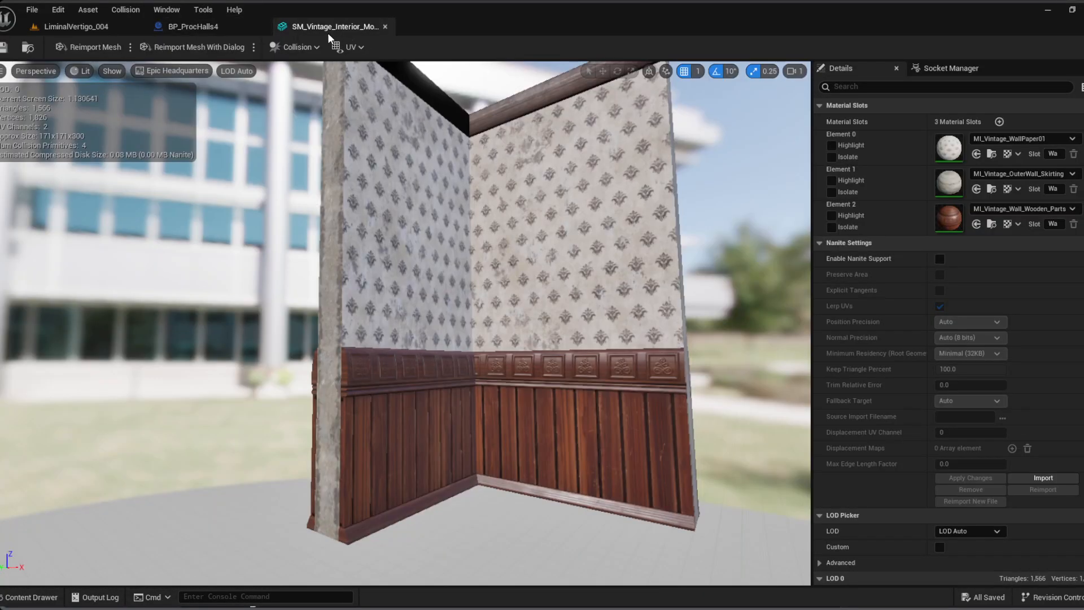
Step: Play-test the LiminalVertigo_004 level and walk down the first hallway to its corner piece
click(98, 27)
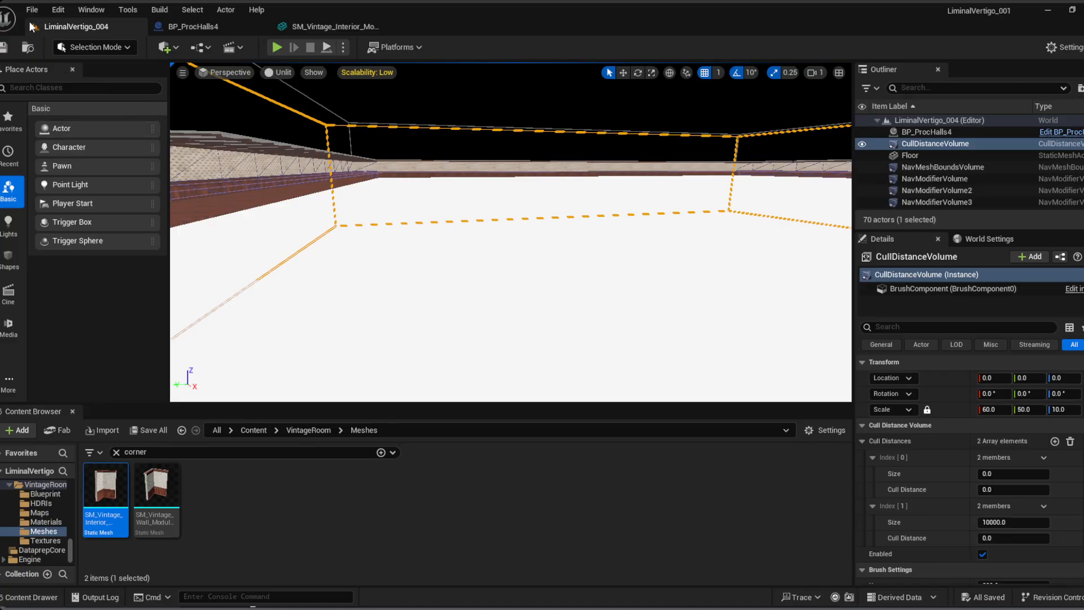
click(276, 47)
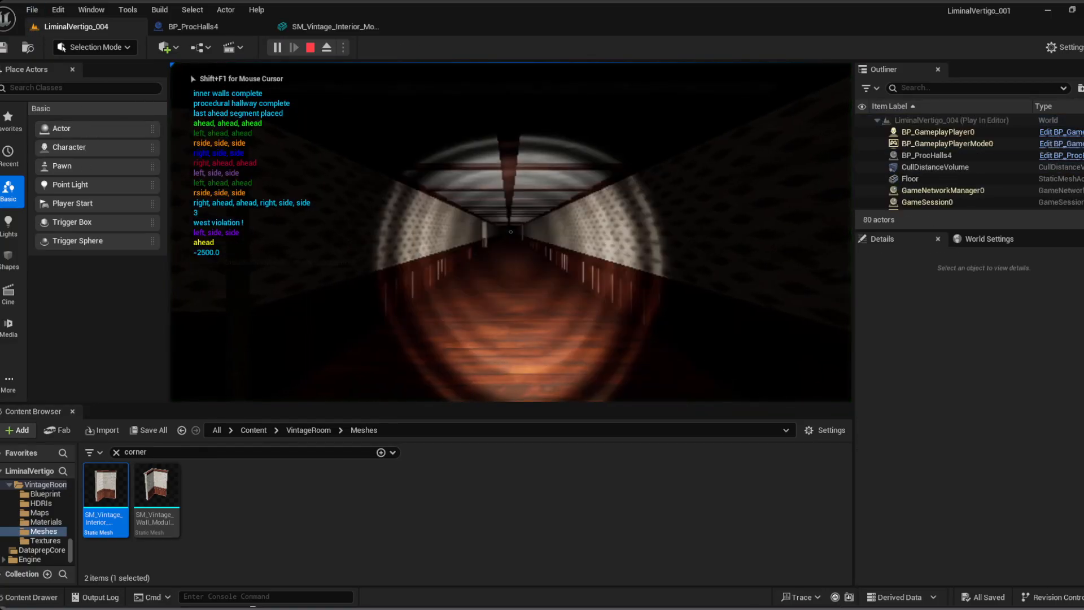
key(w)
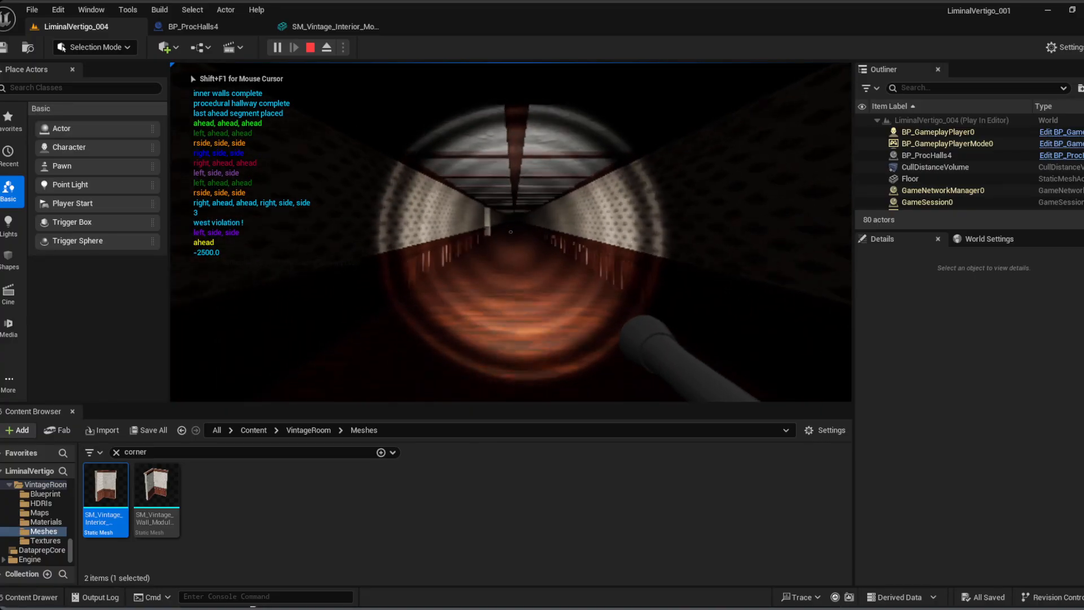
key(w)
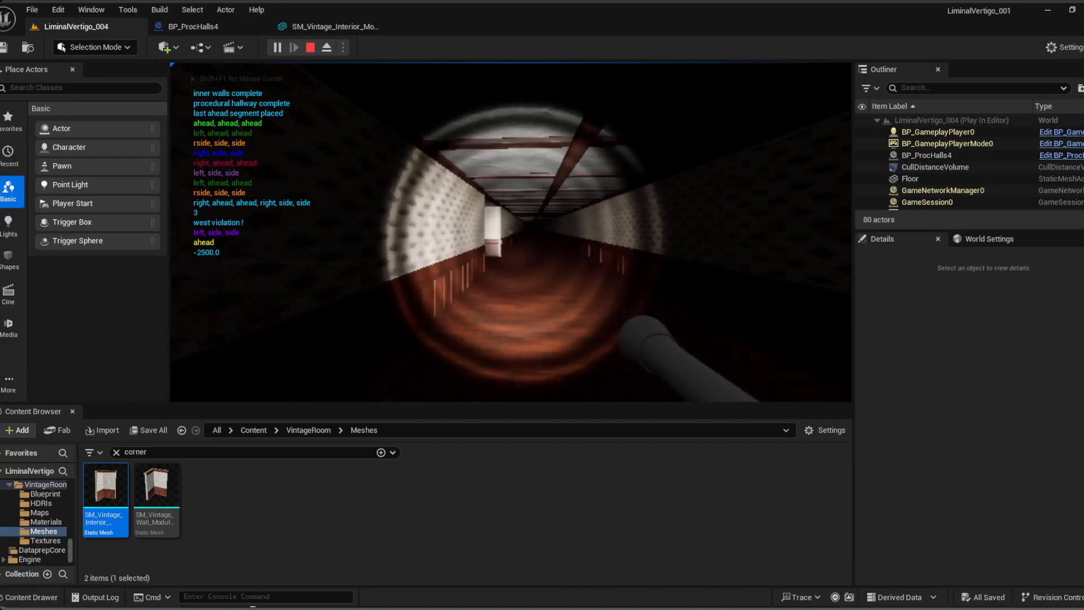
key(w)
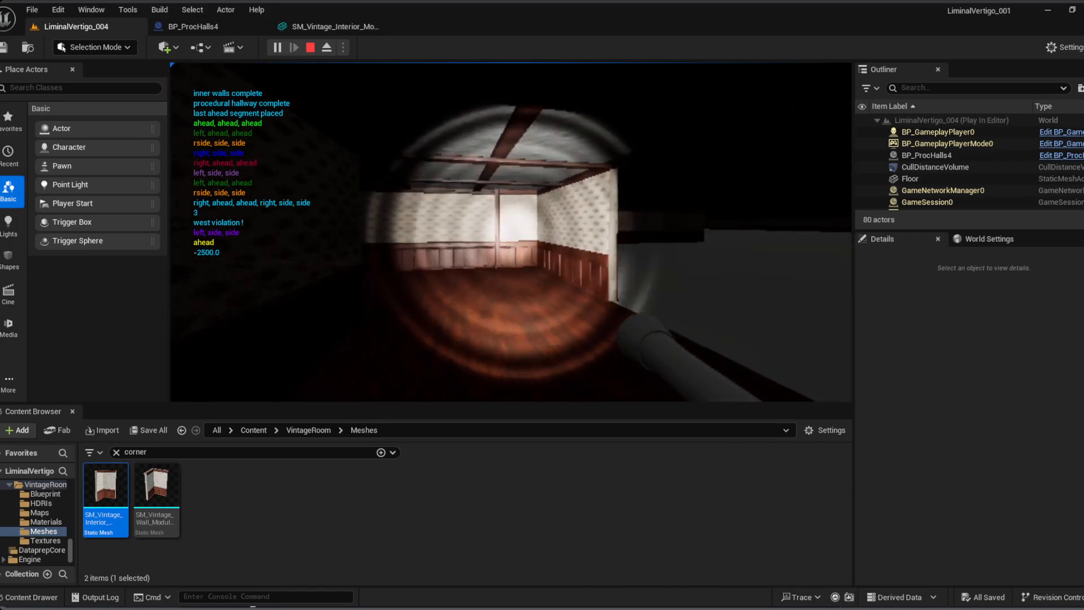
key(w)
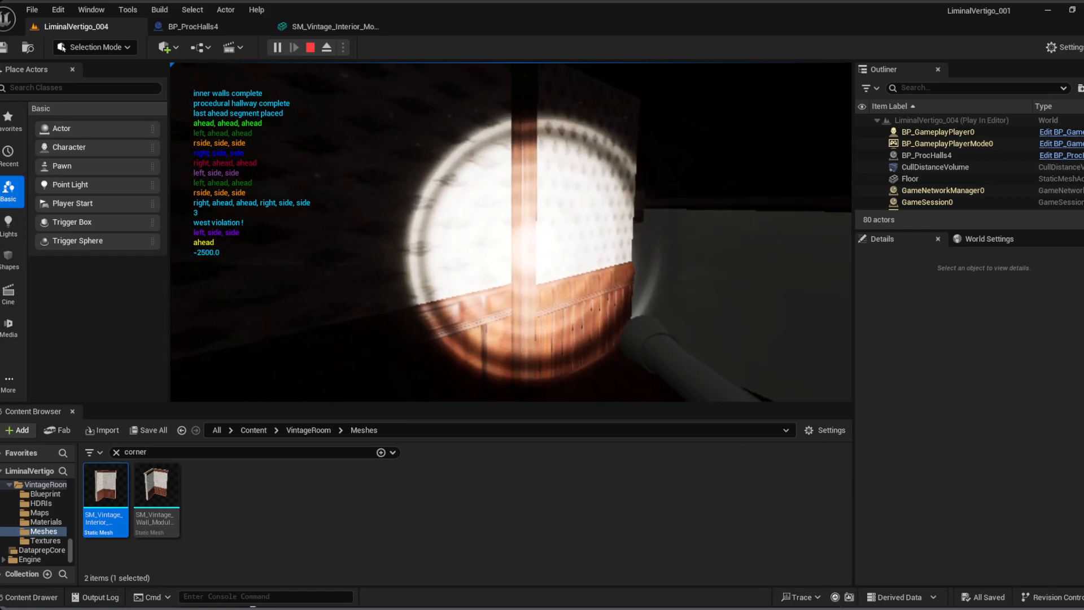
key(w)
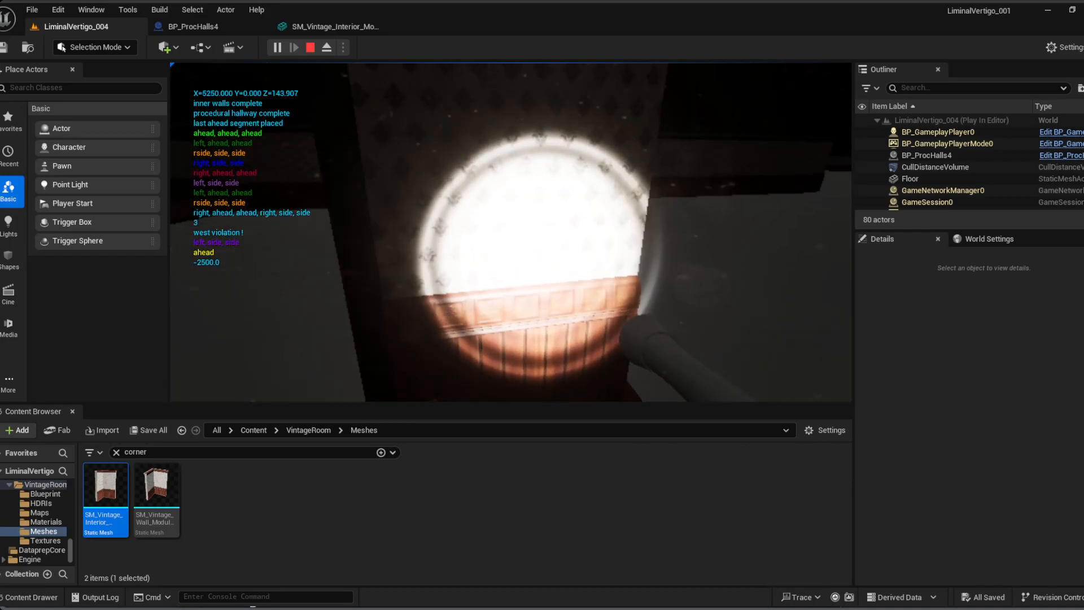
Step: Step back and forth at the hallway corner to examine how the corner piece meets the wall, floor and ceiling
key(w)
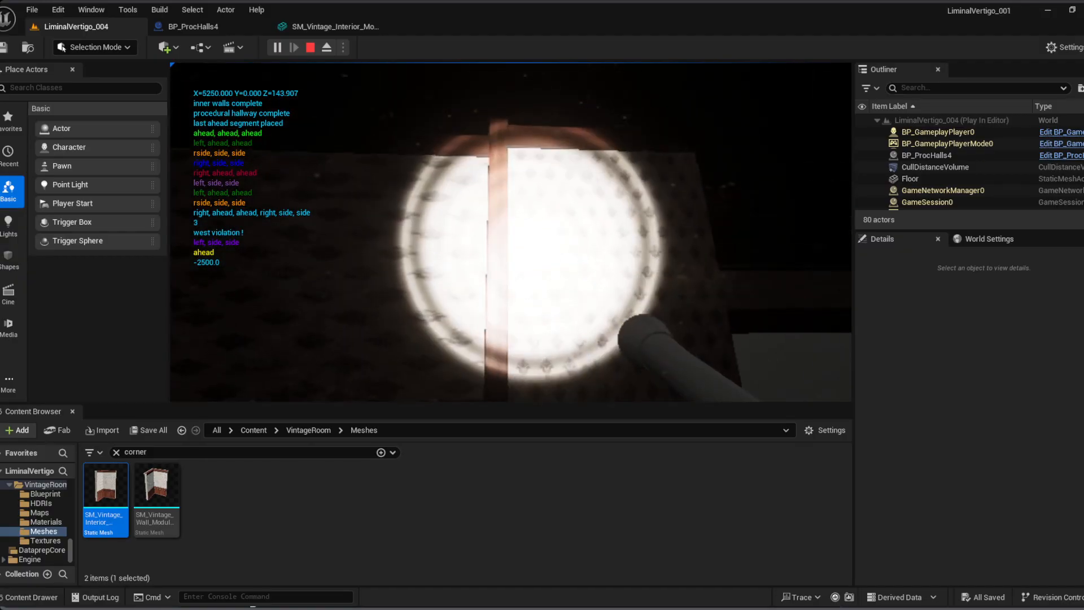
key(s)
key(w)
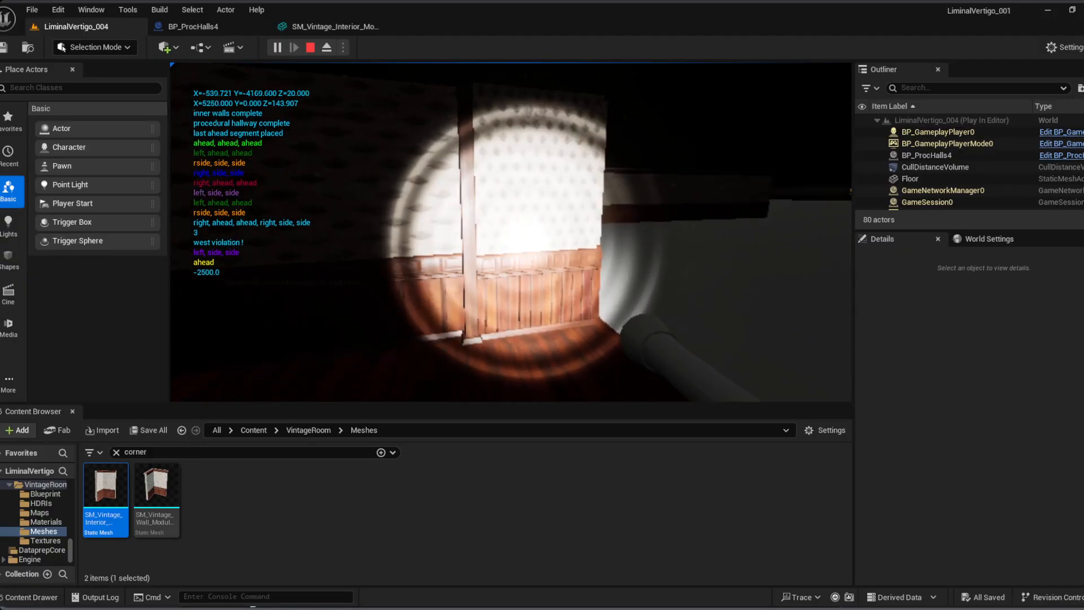
key(s)
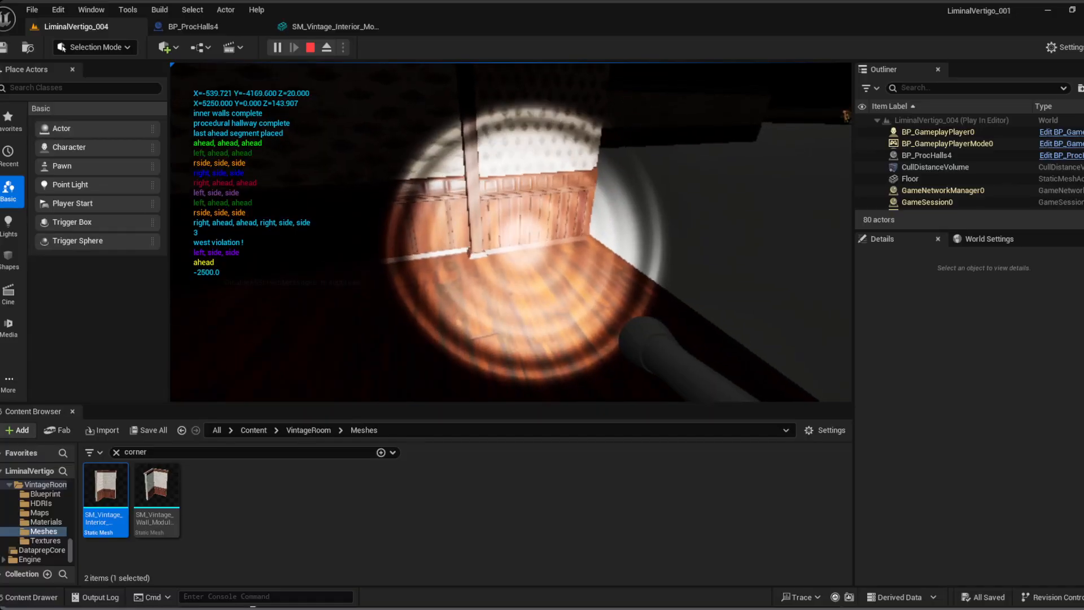
key(s)
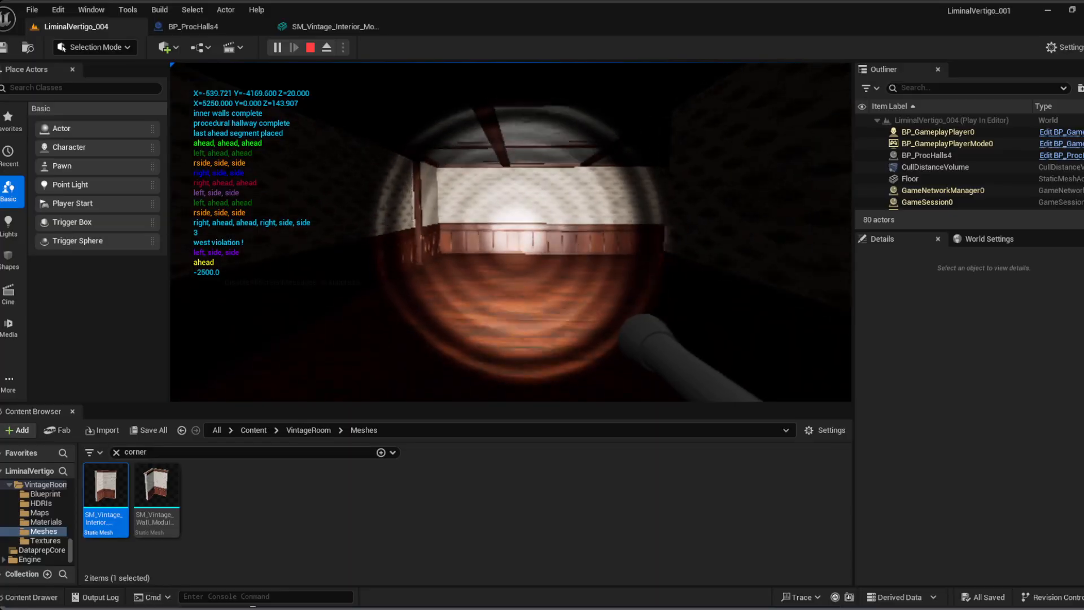
Step: Walk on through the following hallways and check the corner pieces along the way
key(w)
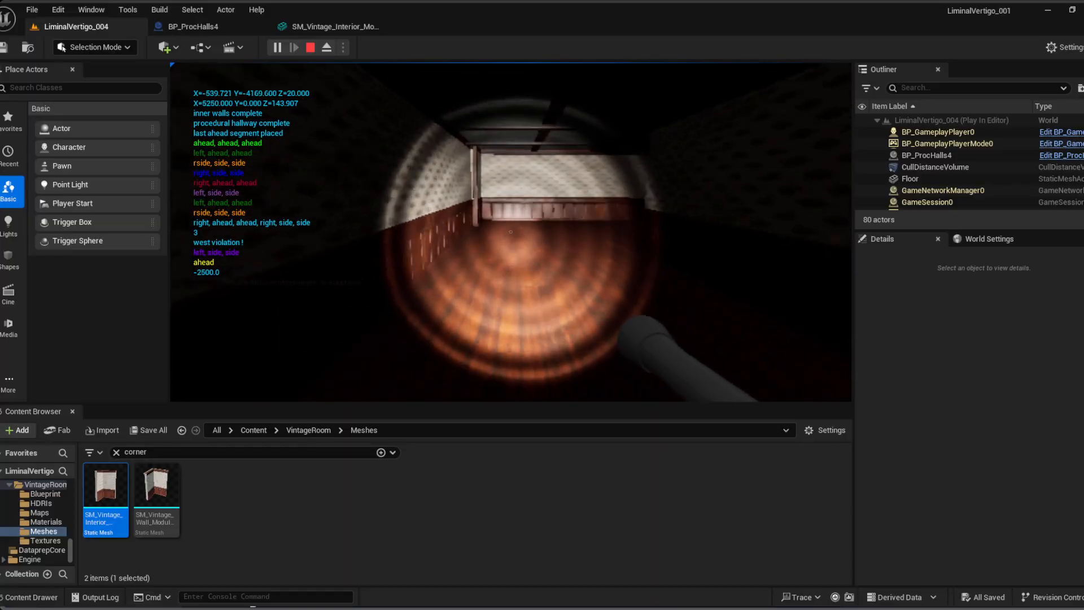
key(w)
key(w)
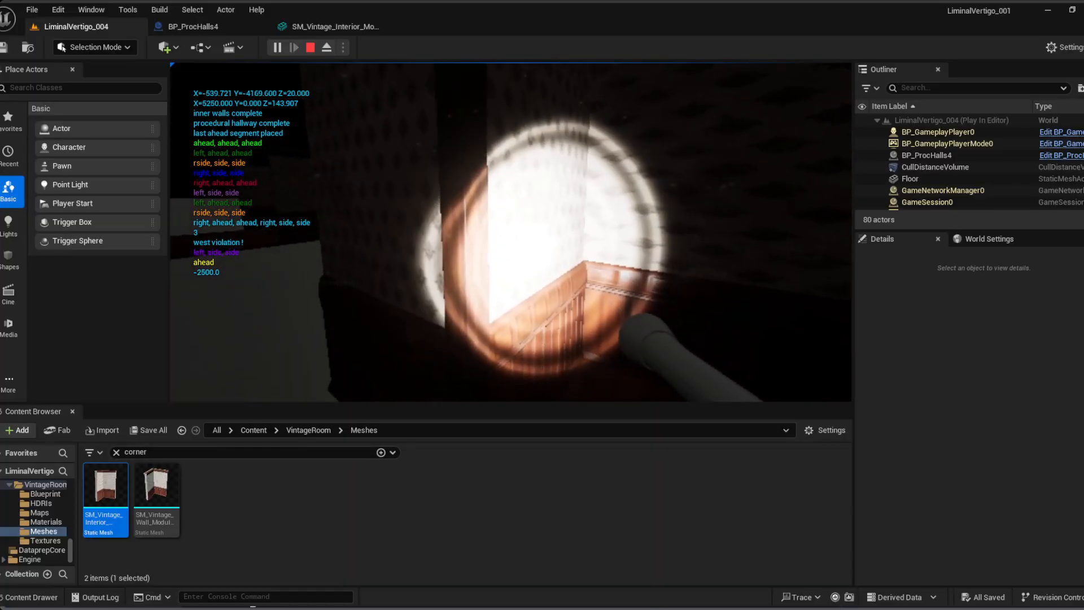
key(w)
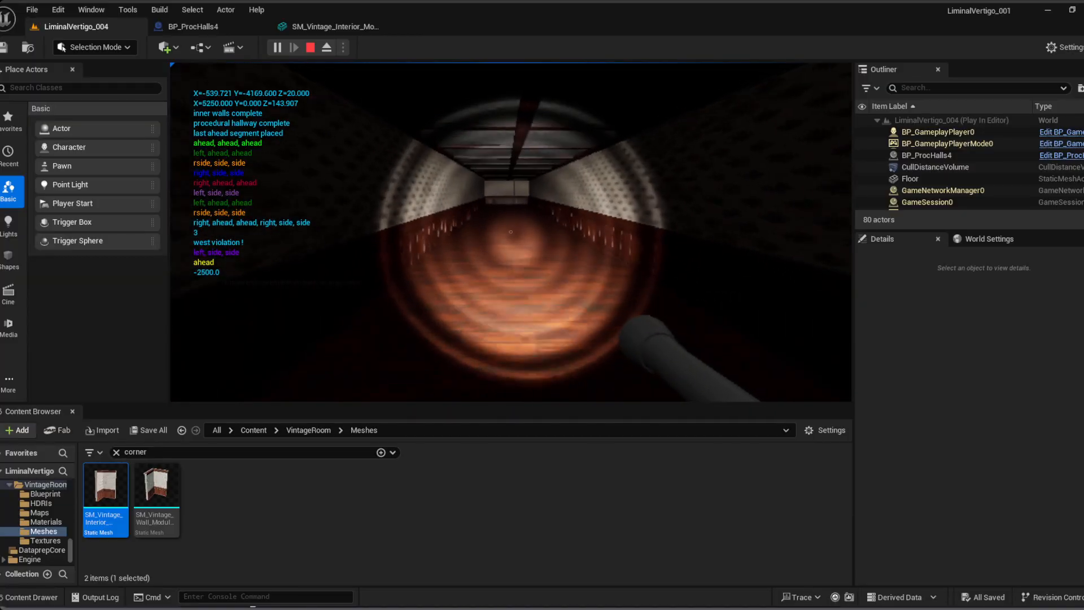
key(w)
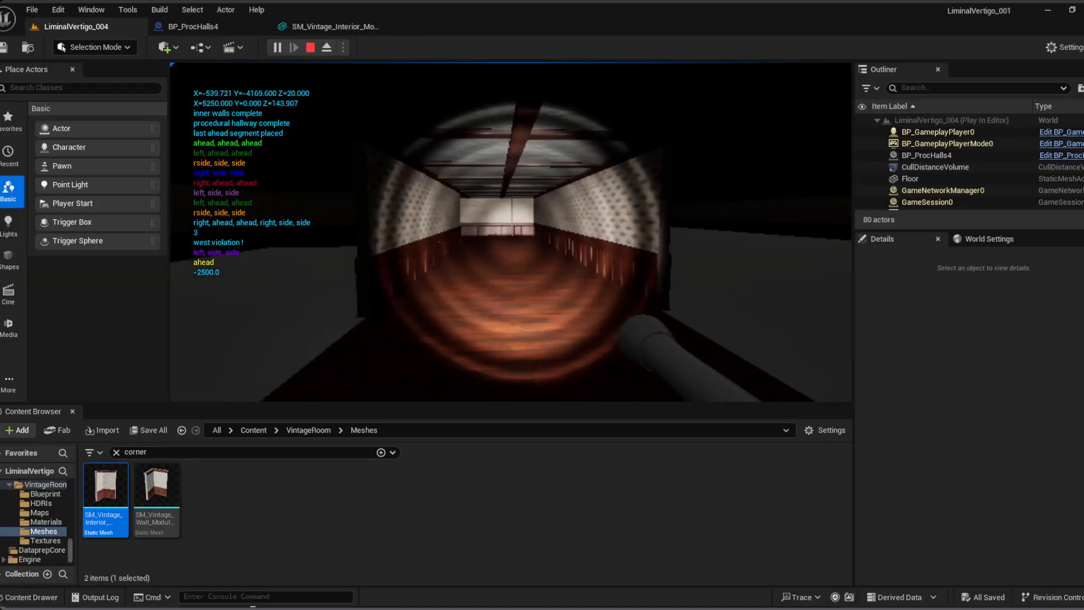
key(w)
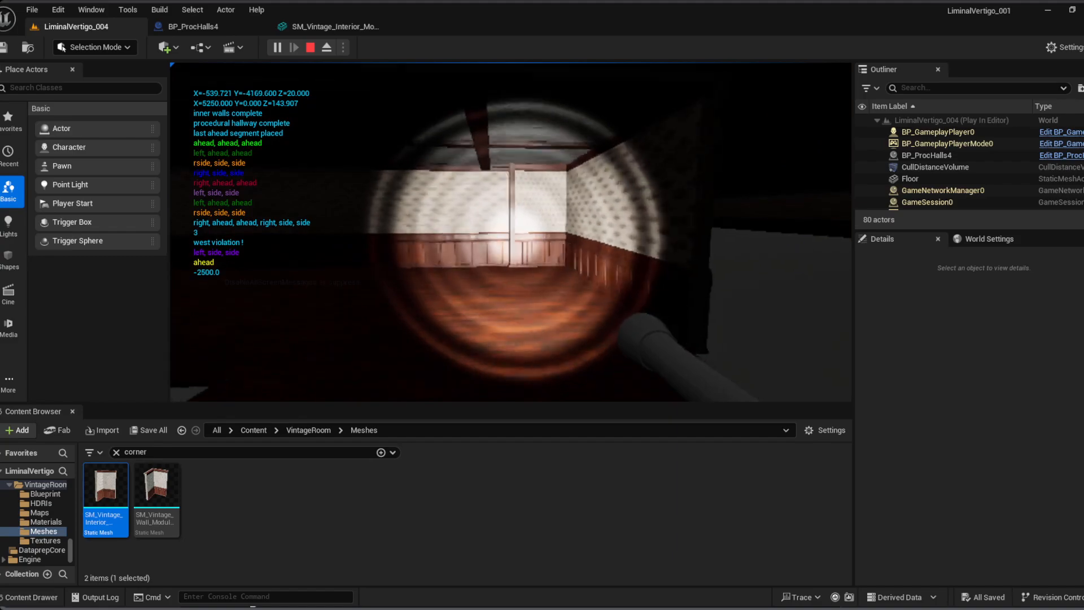
key(w)
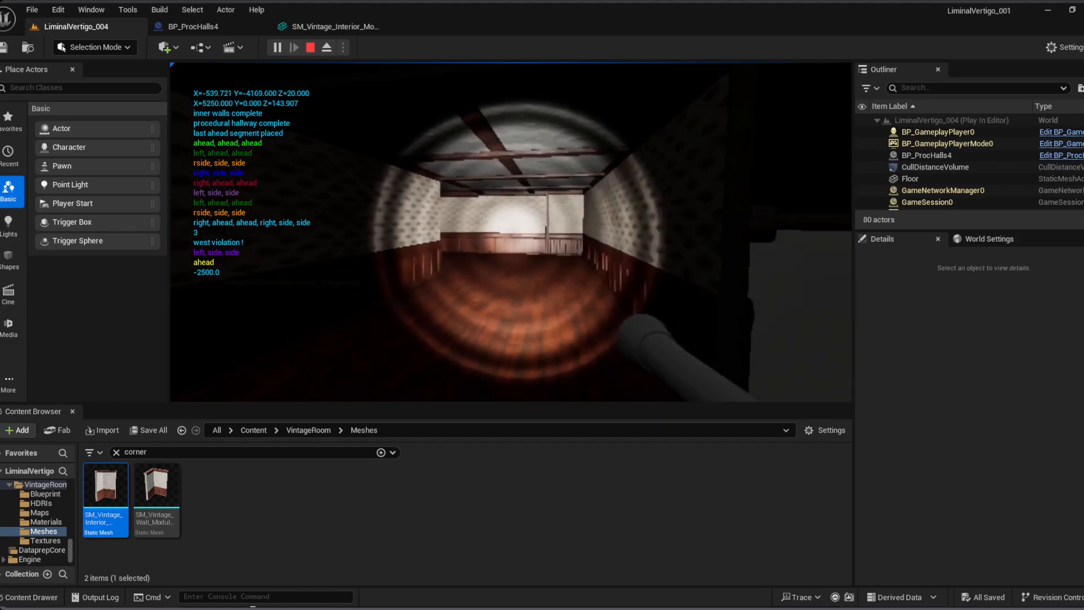
Step: Examine the joints of the next corner pieces up close, walk on along the hallway and end the play-test
key(w)
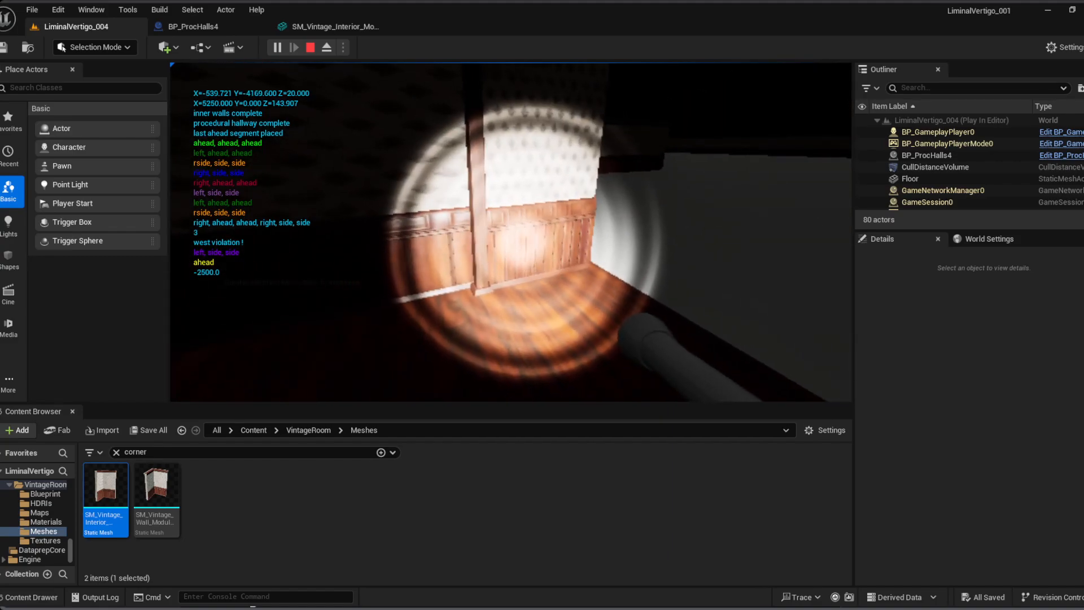
key(w)
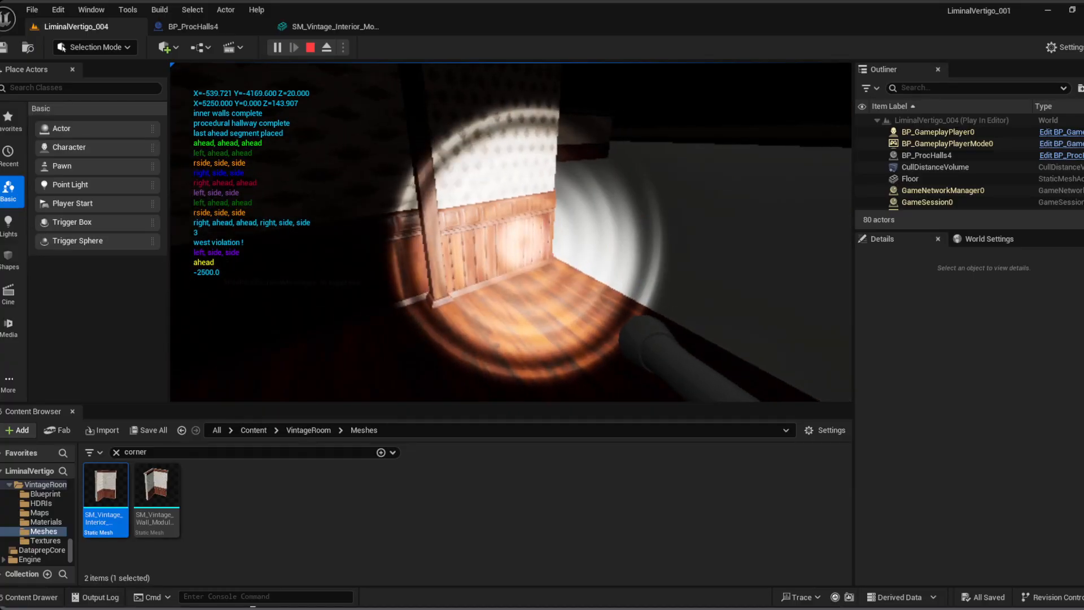
key(w)
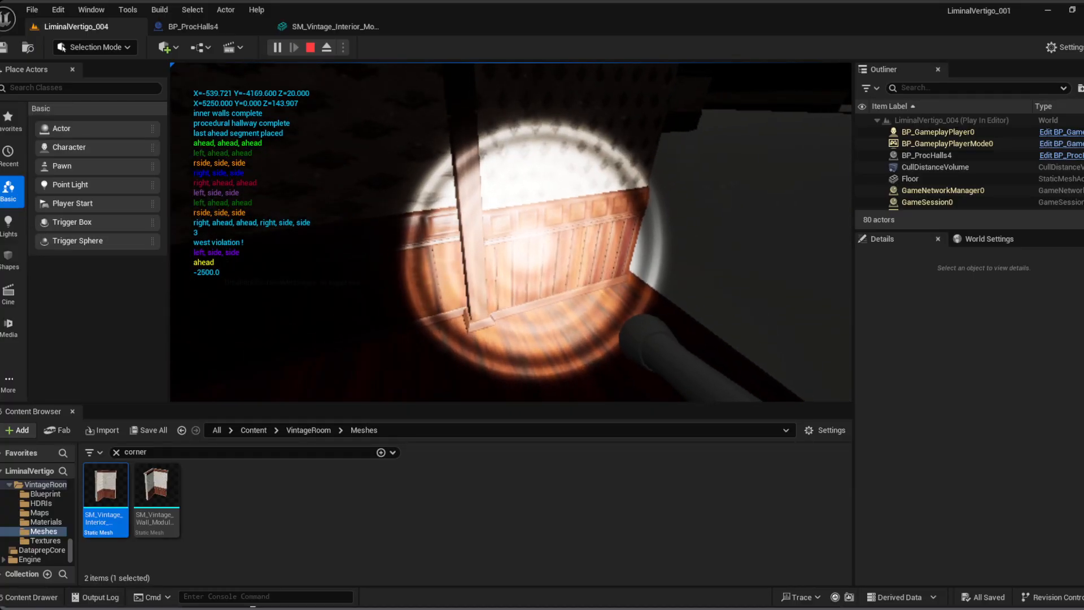
key(w)
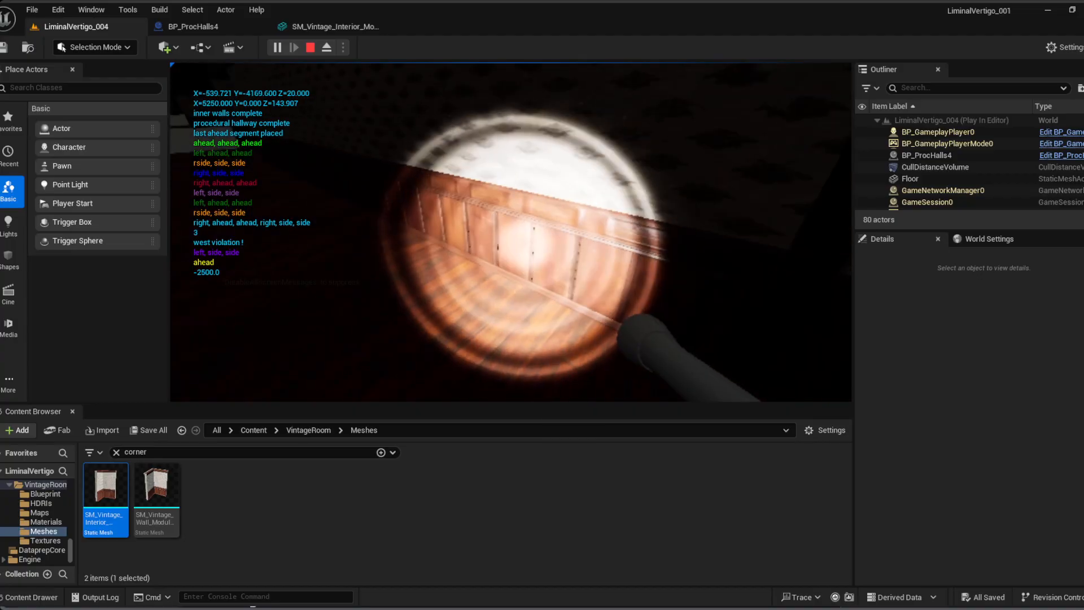
key(w)
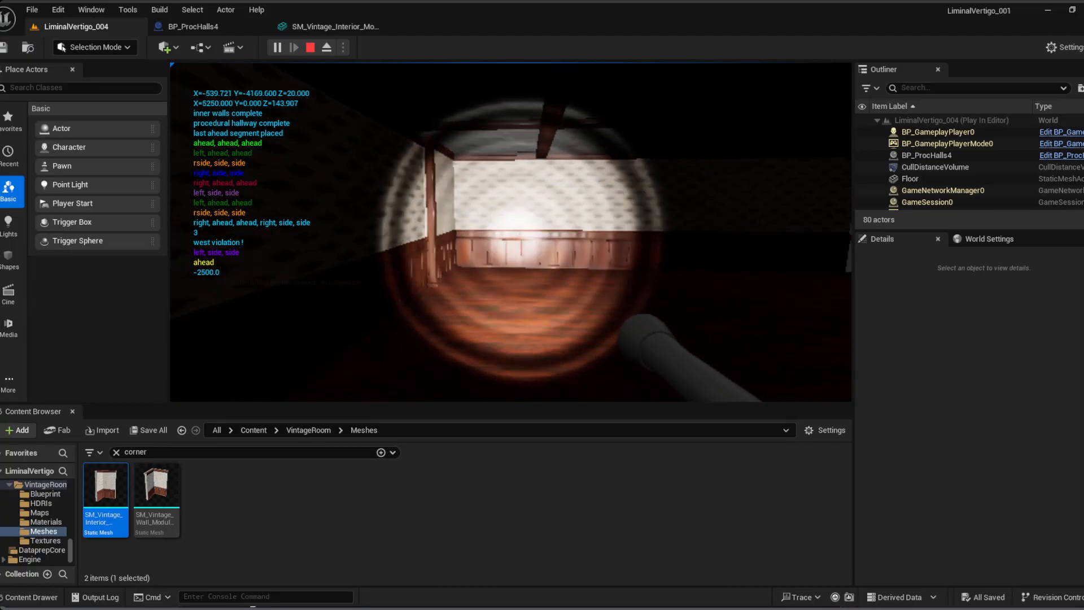
key(w)
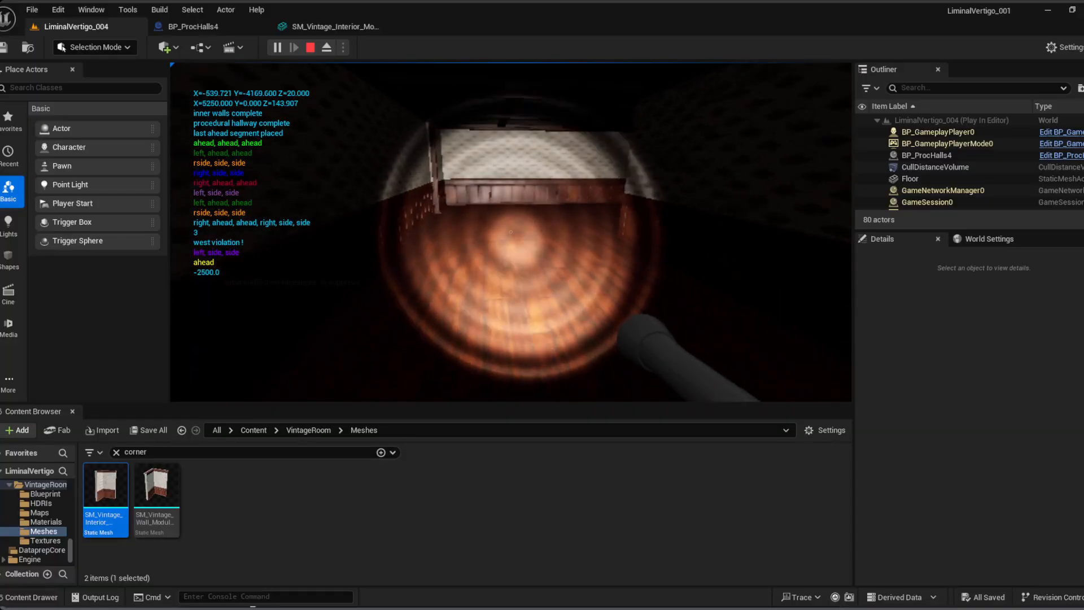
key(w)
key(Escape)
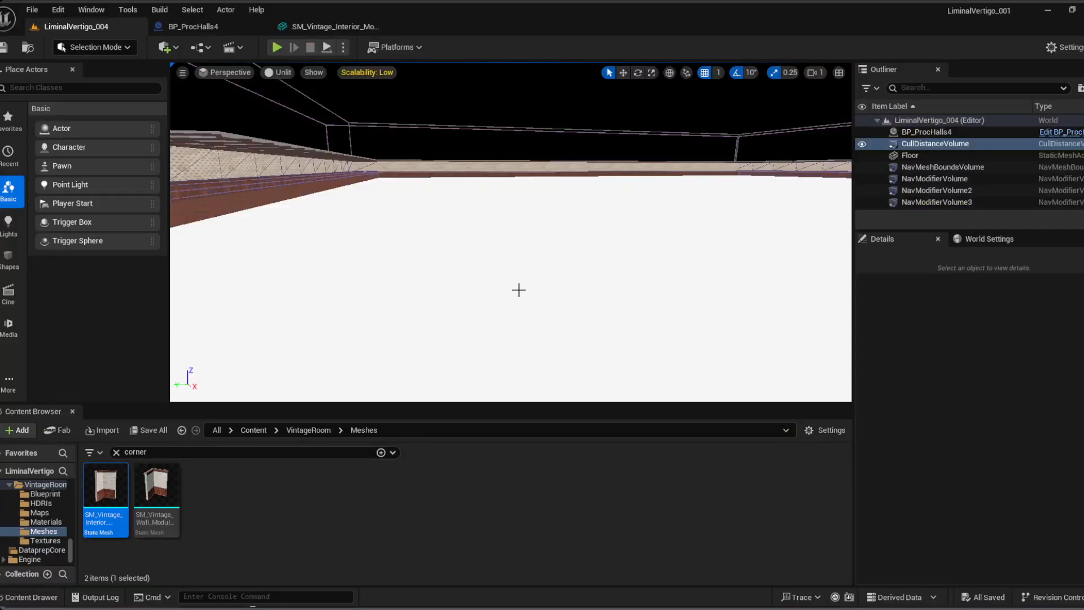
Step: View the level's hallway walls from another angle and return to the BP_ProcHalls4 blueprint
click(358, 286)
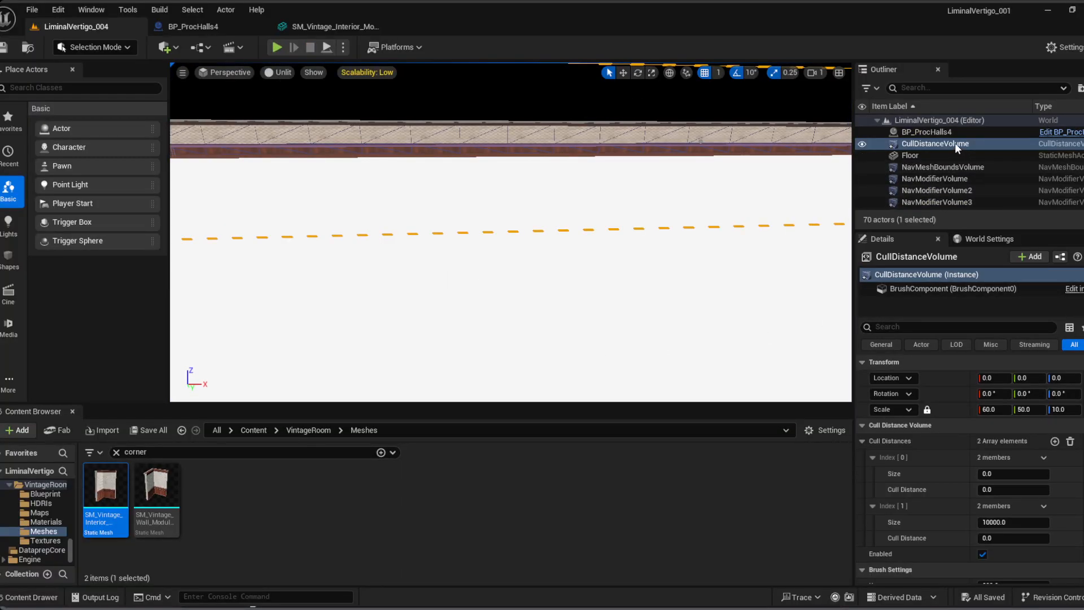
click(225, 26)
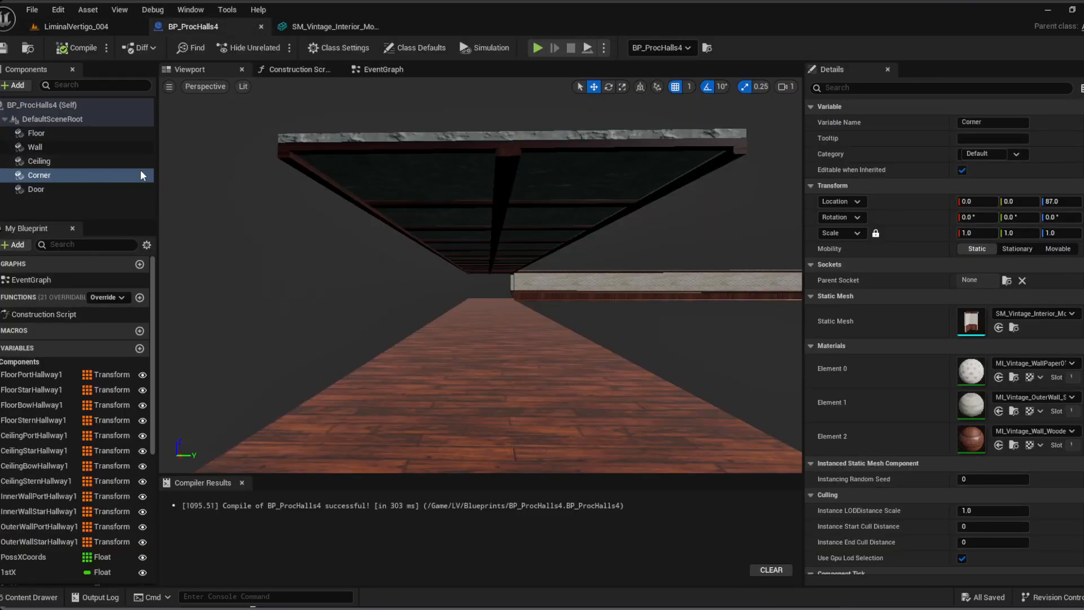
Step: Set the Corner component's Z rotation to 180° and compile the BP_ProcHalls4 blueprint
click(1061, 217)
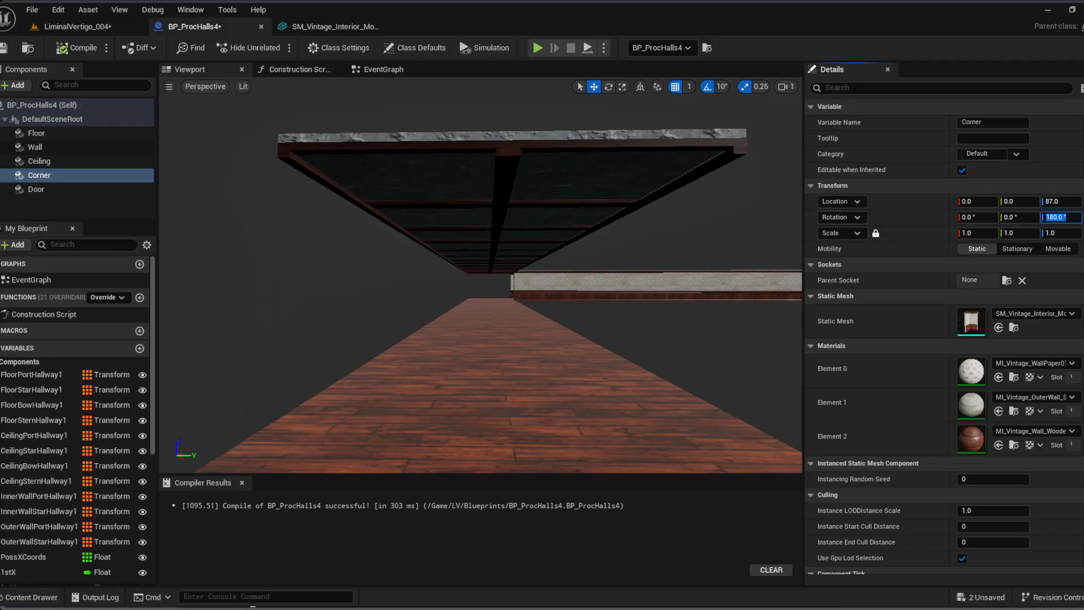
click(63, 49)
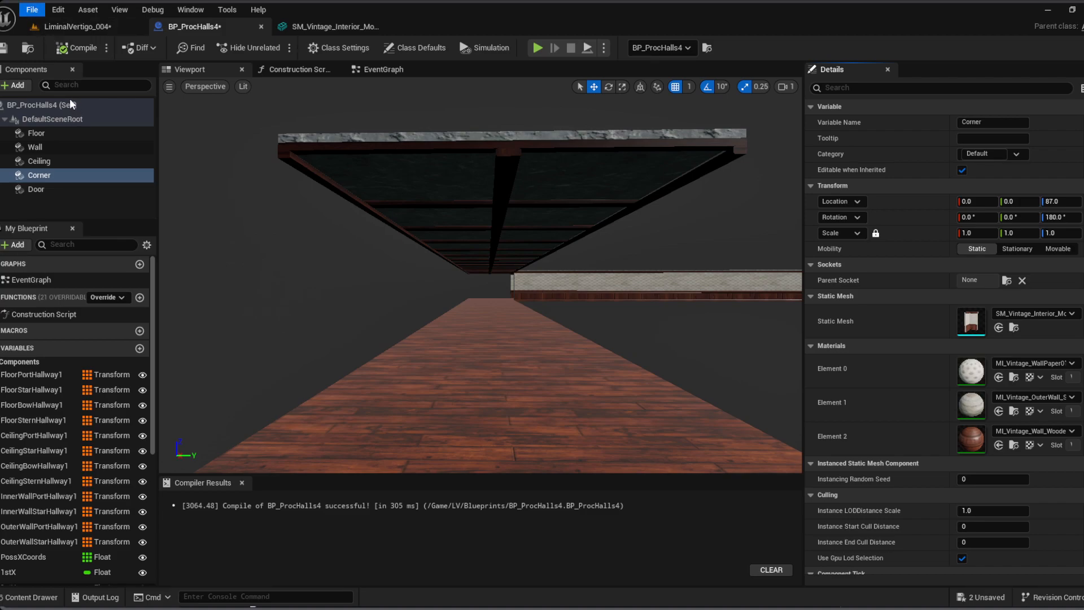
Step: Start a play-test of the LiminalVertigo_004 level and walk down the hallways to the first corner piece
click(90, 26)
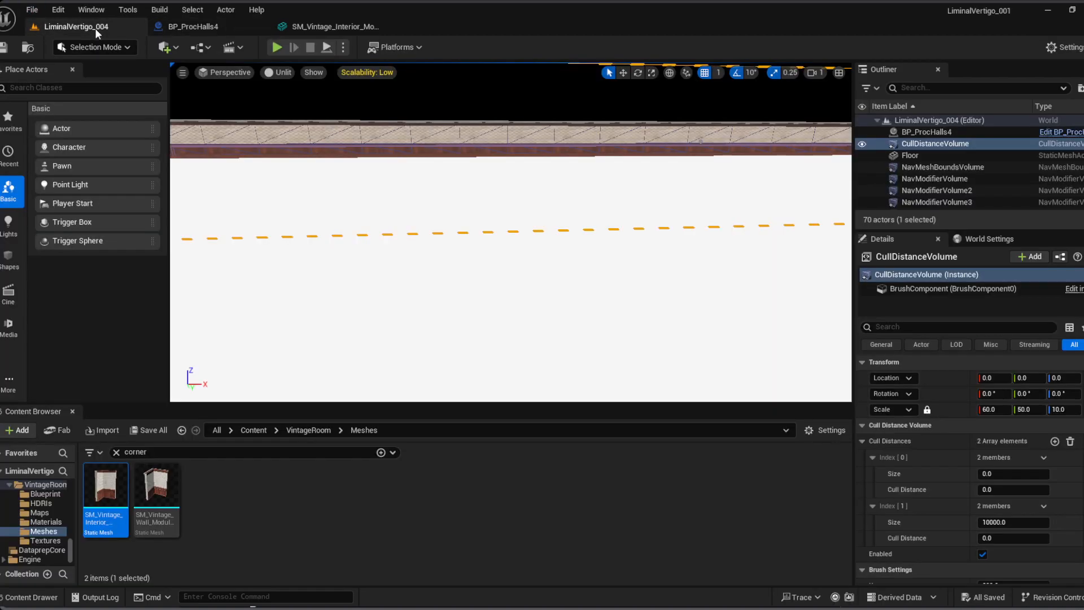
click(280, 50)
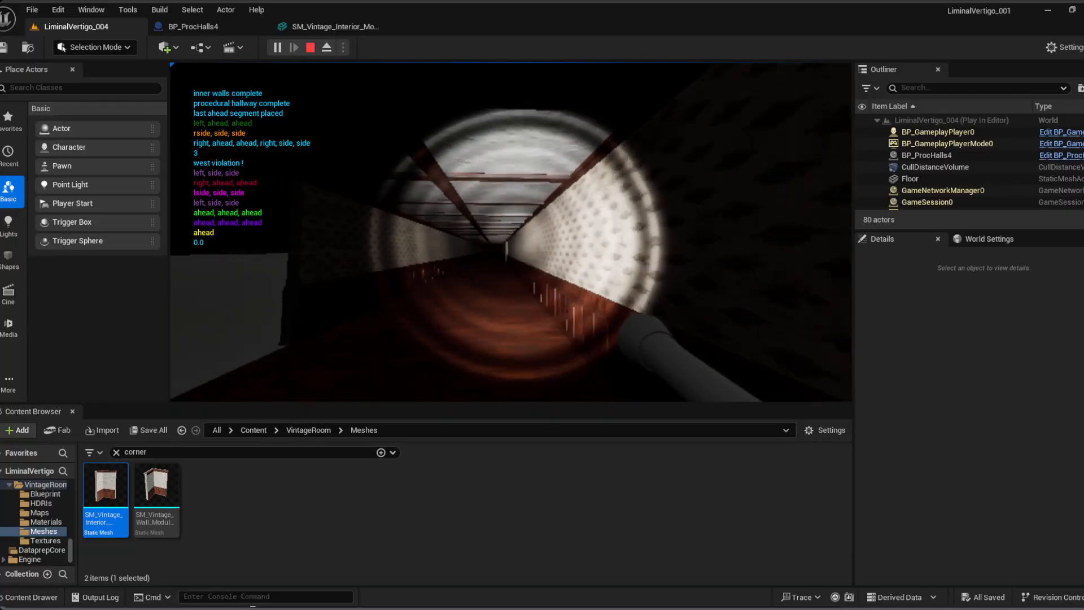
key(w)
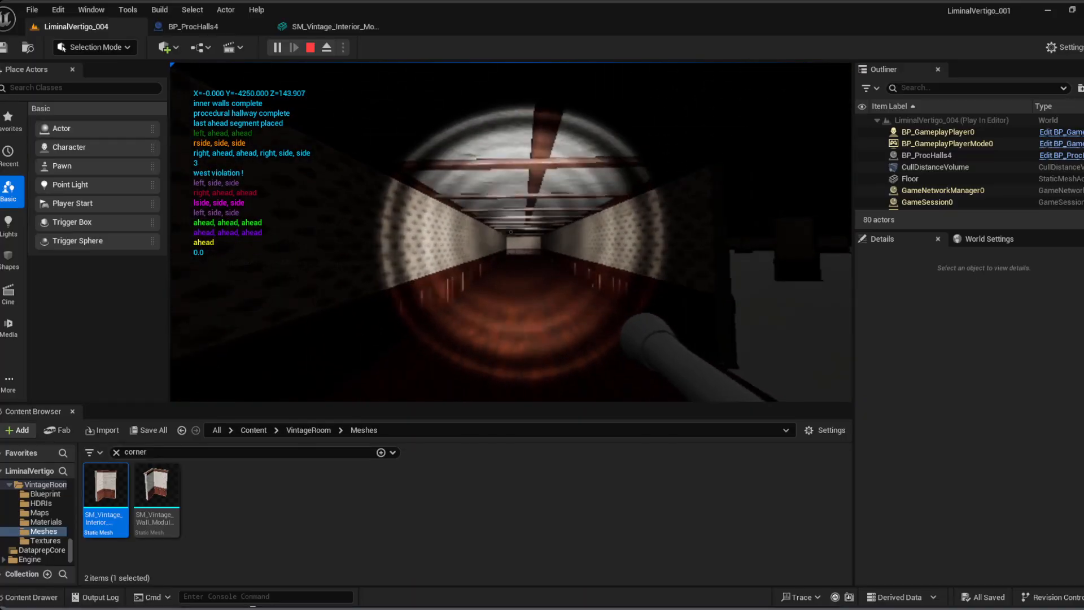
key(w)
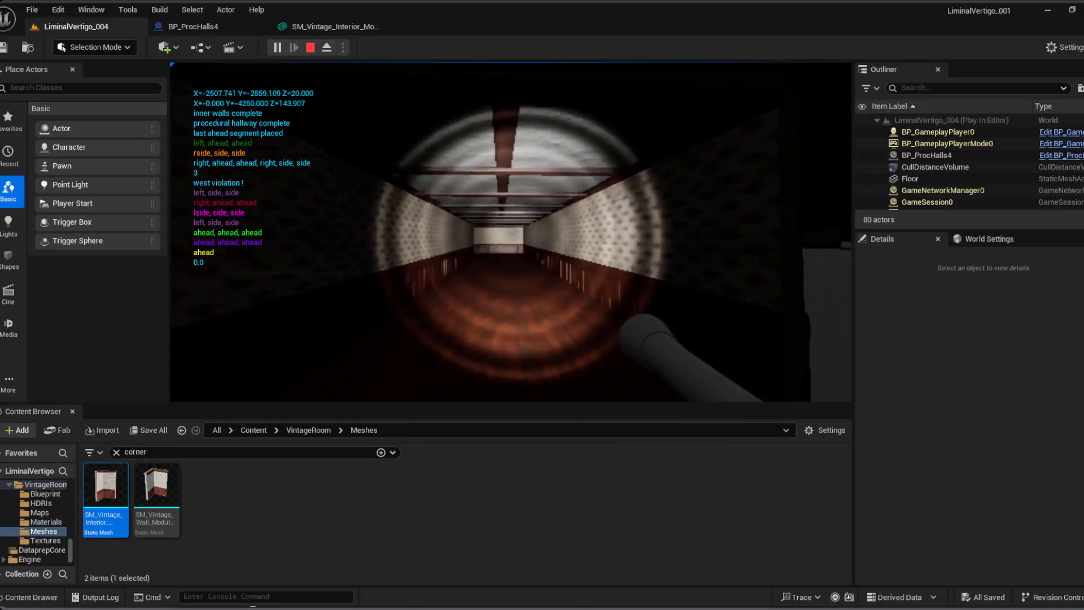
key(w)
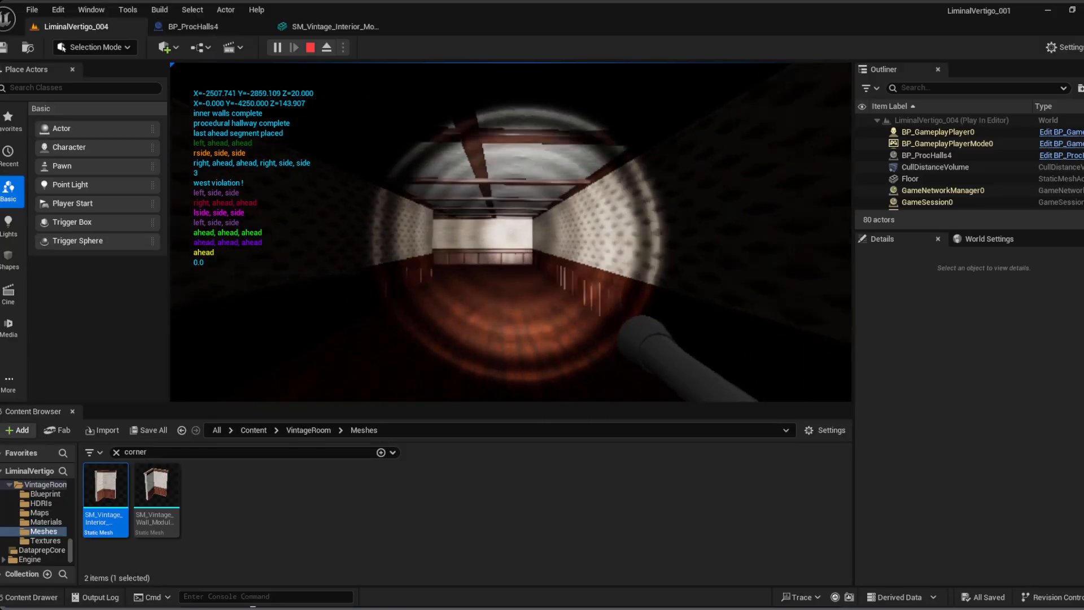
key(w)
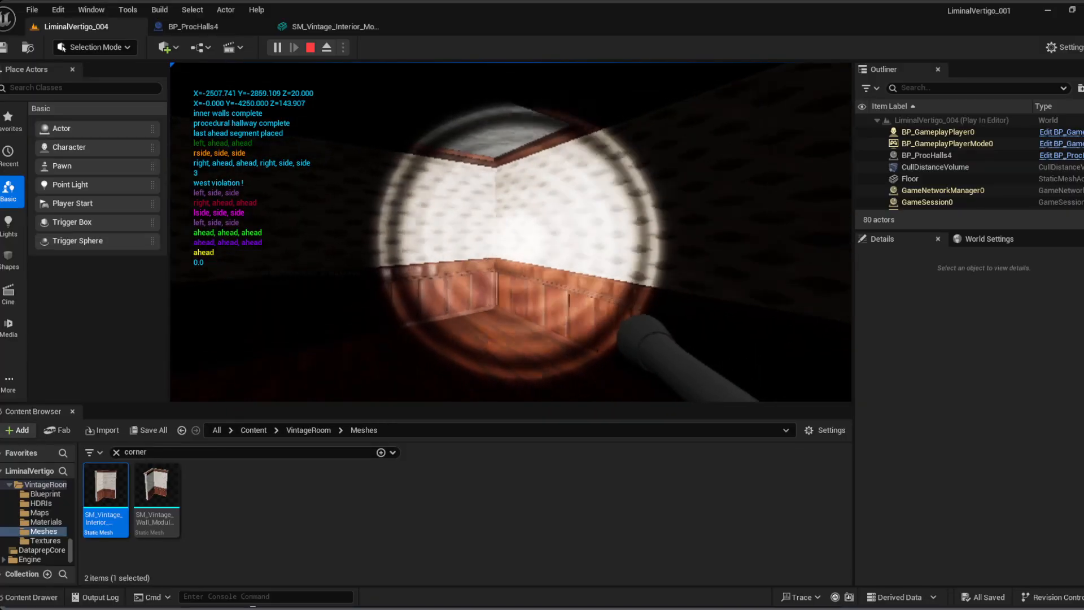
key(w)
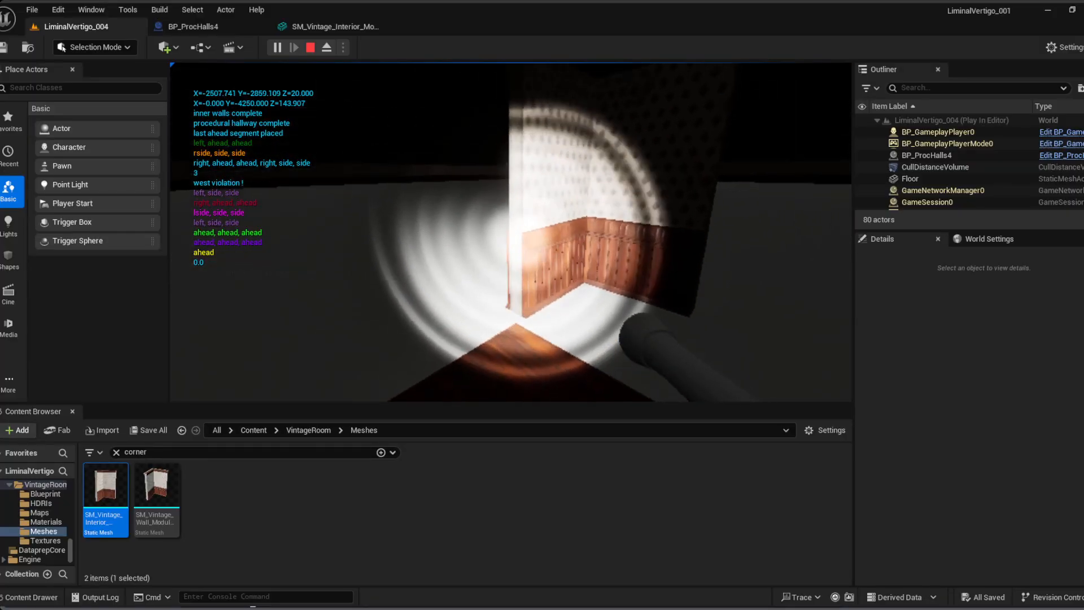
Step: Move around the rotated corner piece to examine its orientation and its offset from the floor and adjoining walls
key(w)
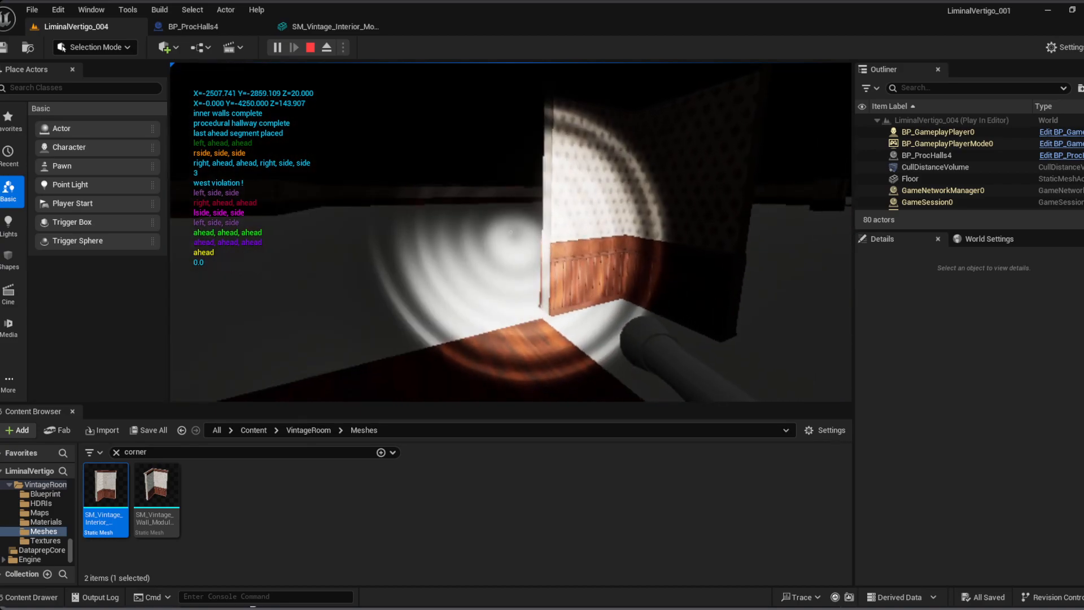
key(w)
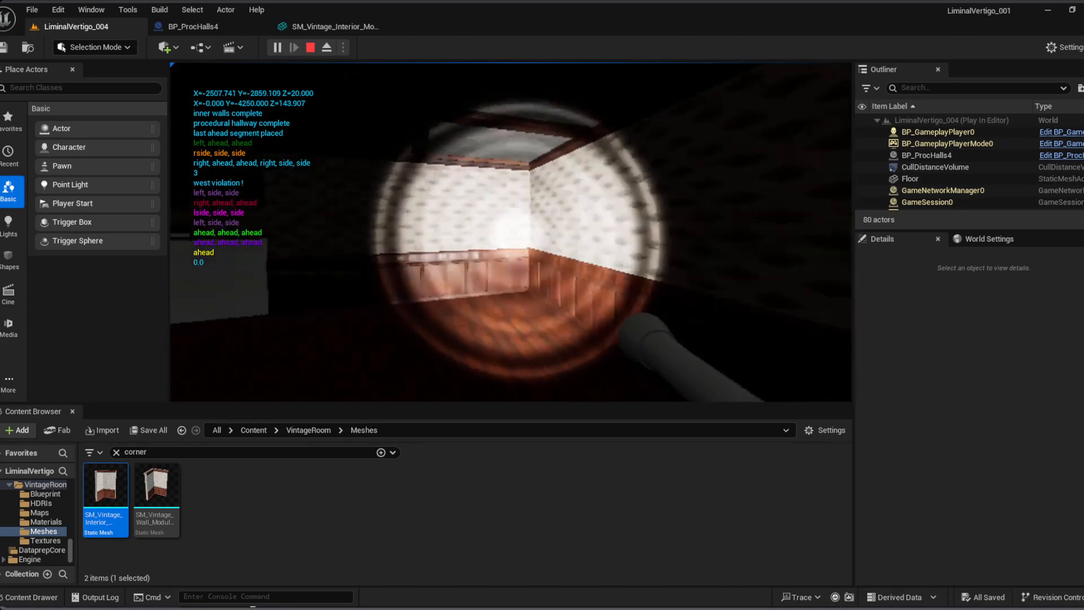
key(w)
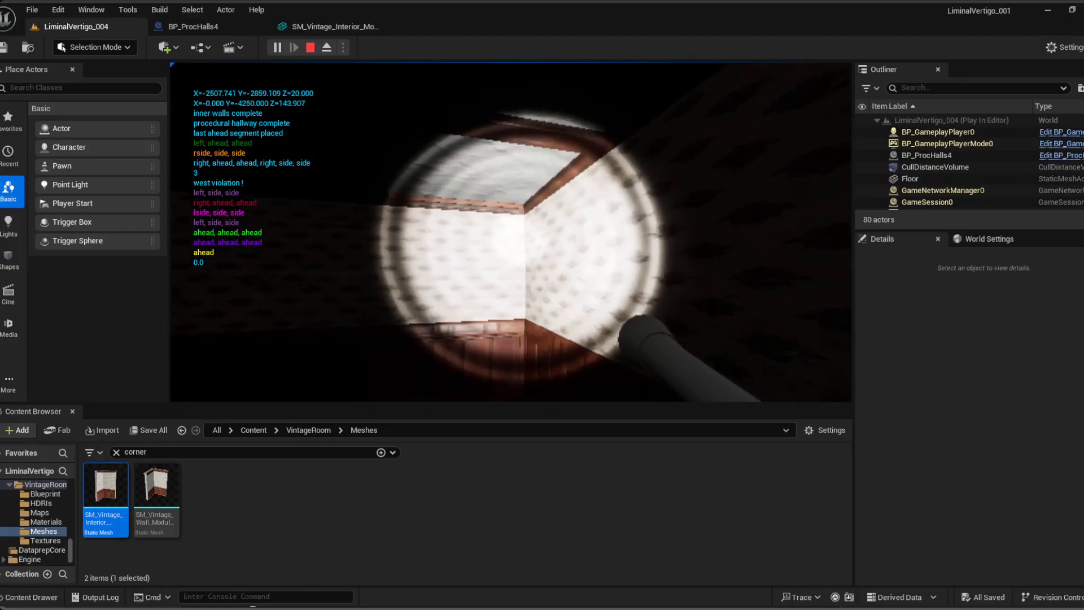
key(w)
key(w)
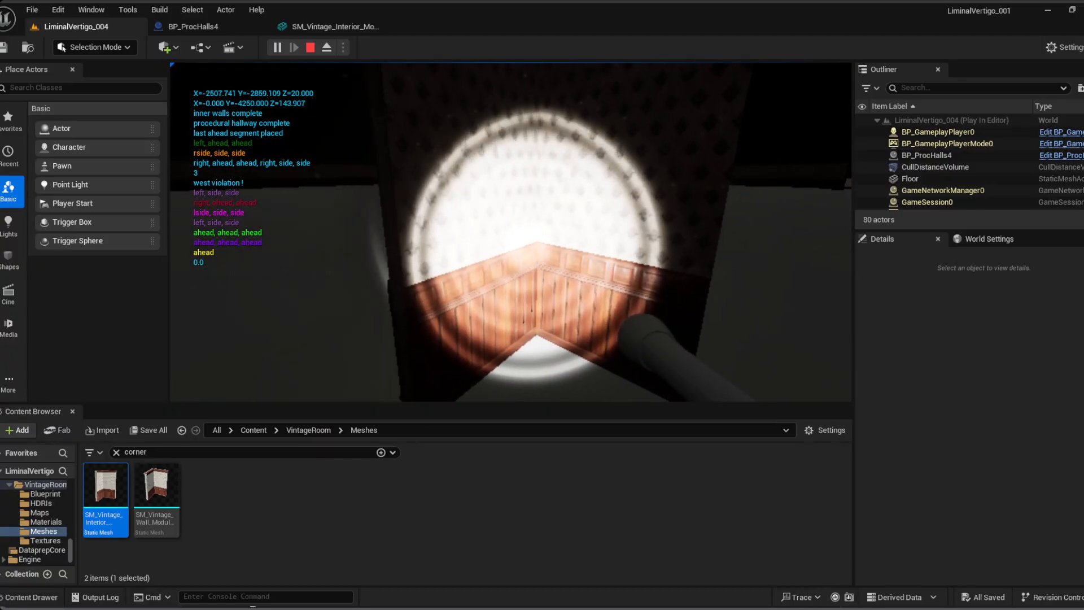
key(s)
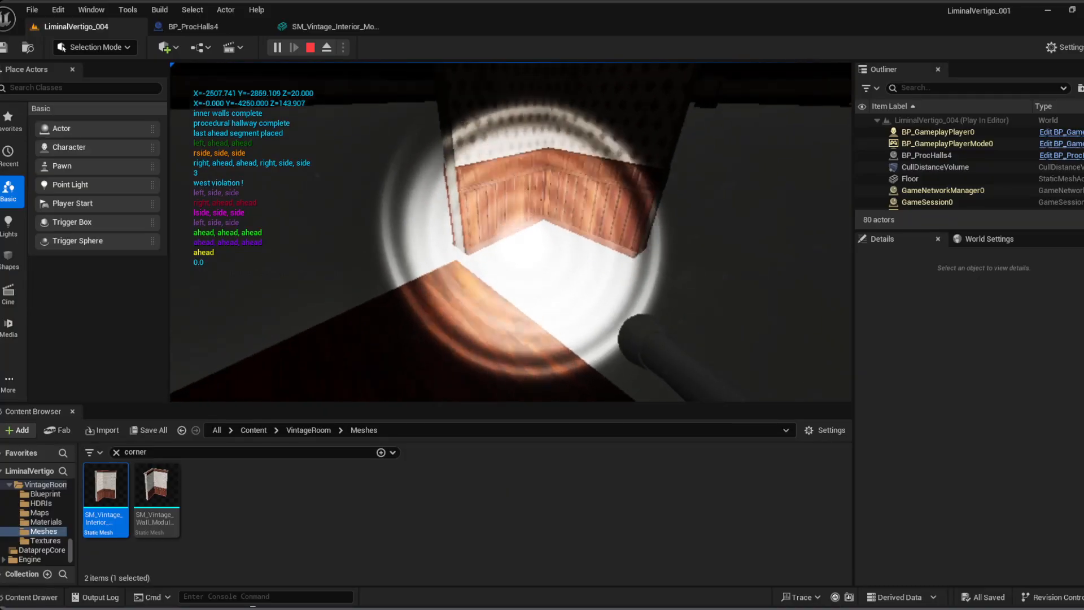
key(w)
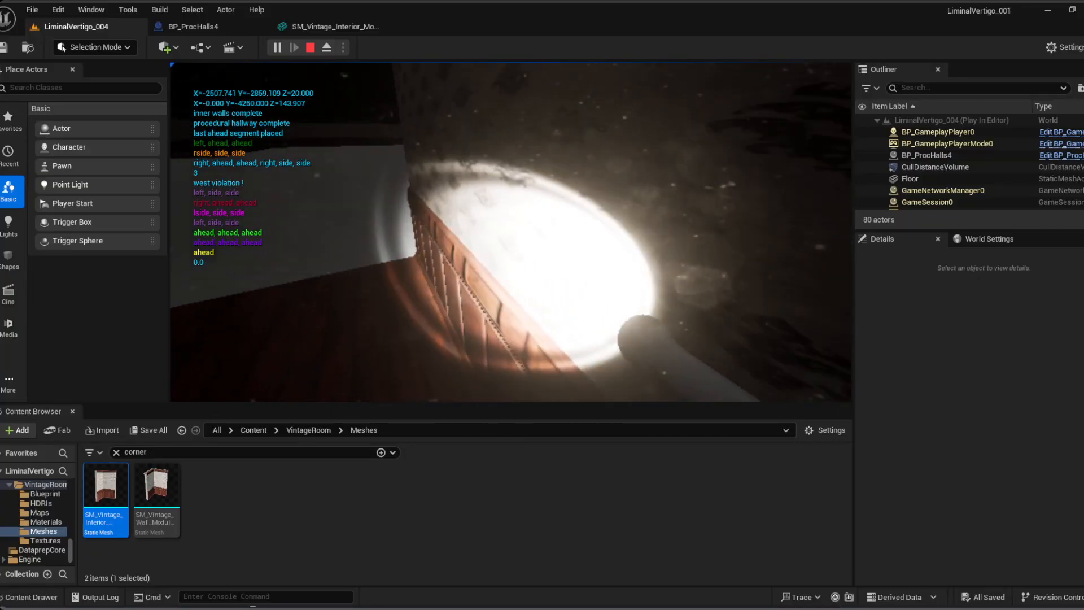
key(w)
key(s)
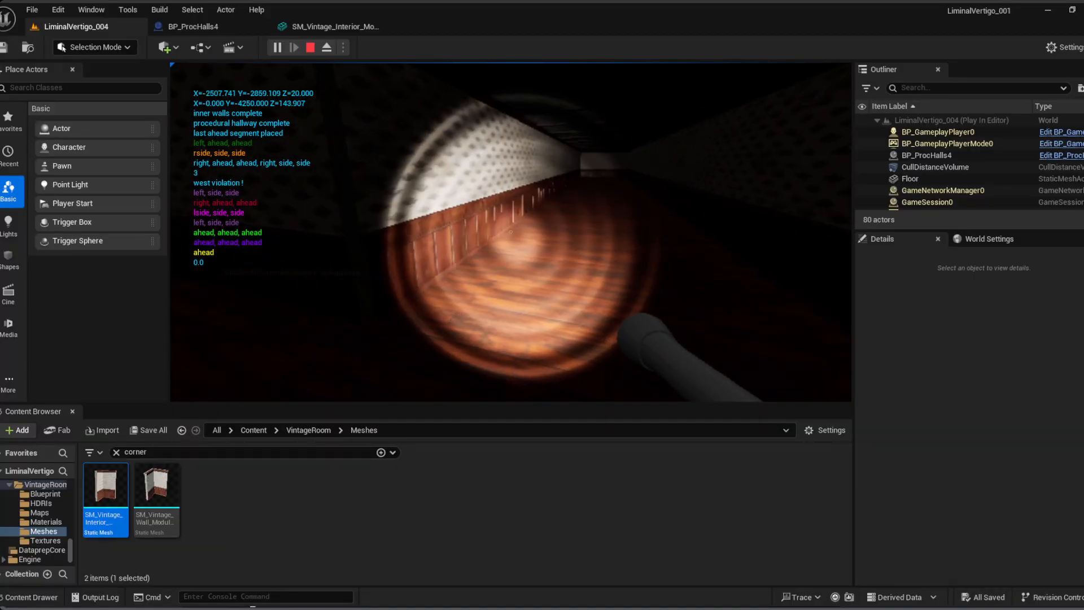
Step: Walk on to the next hallway corner and use the gameplay debugger to check the player's location beside its walls
key(w)
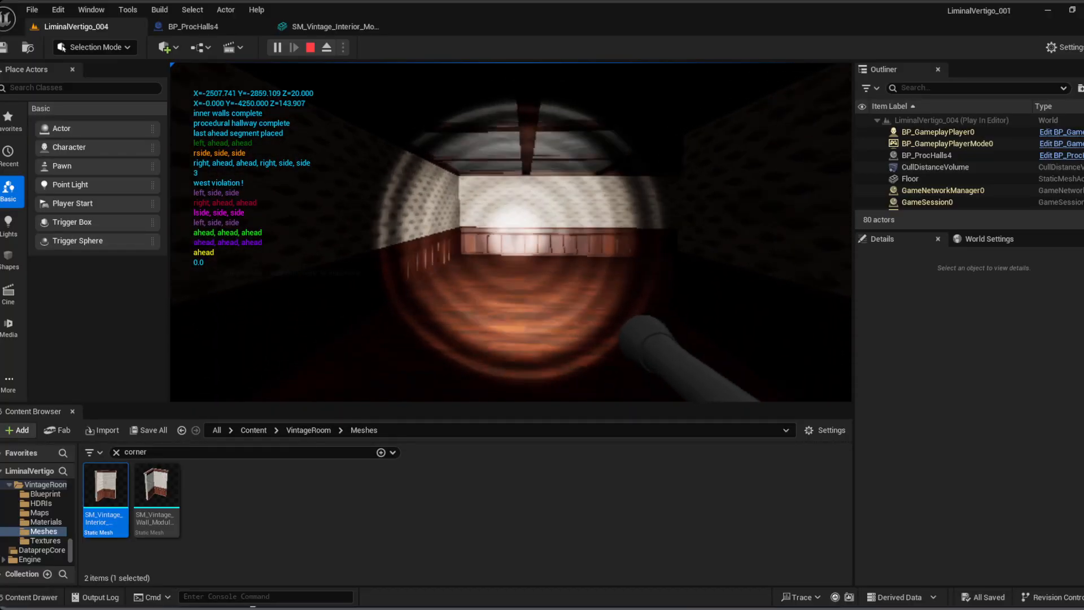
key(w)
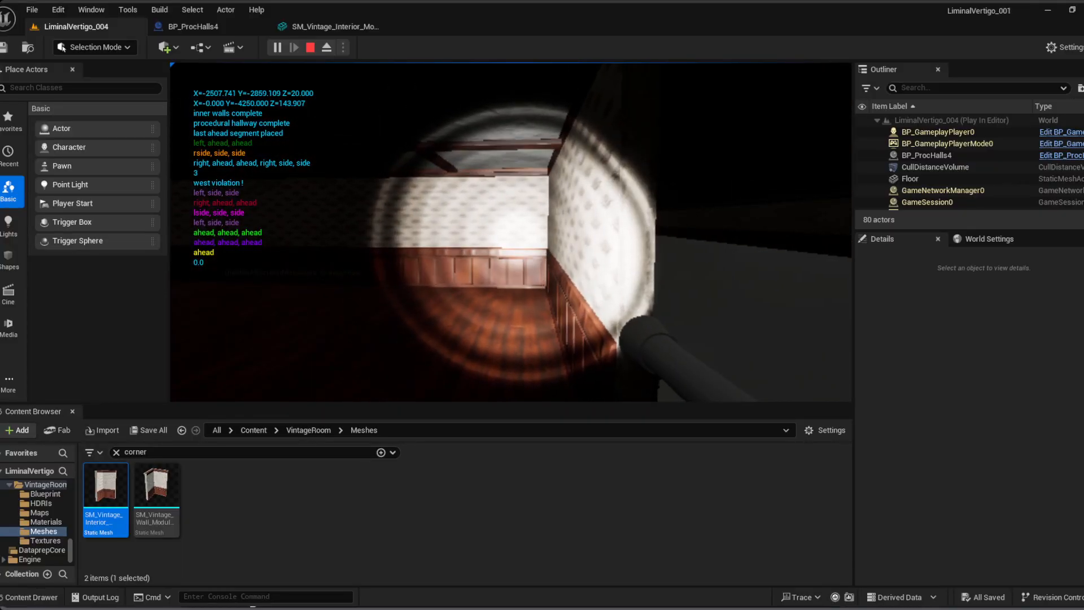
key(apostrophe)
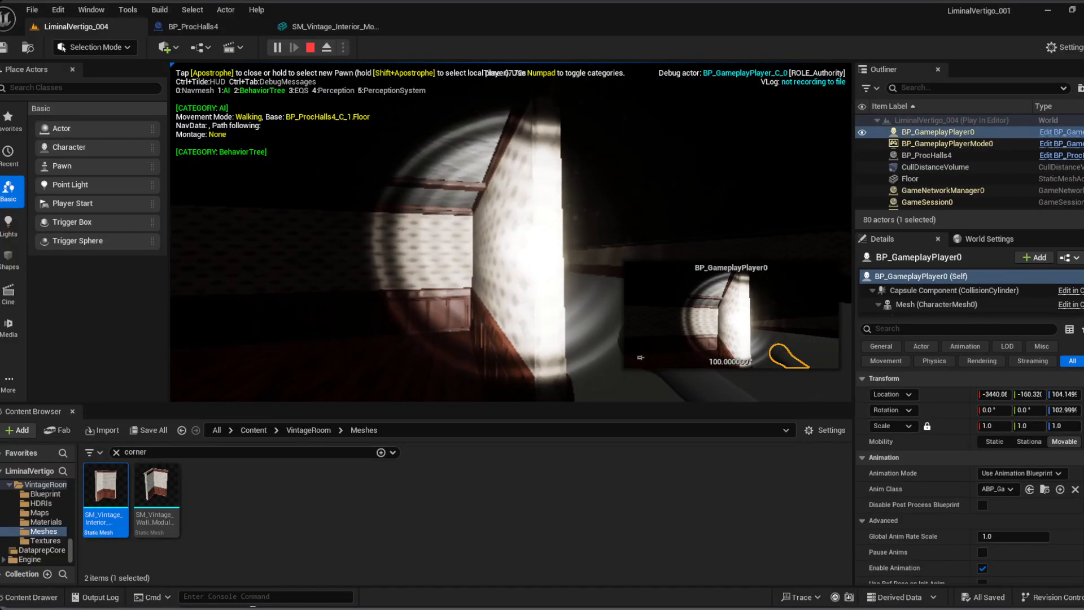
key(w)
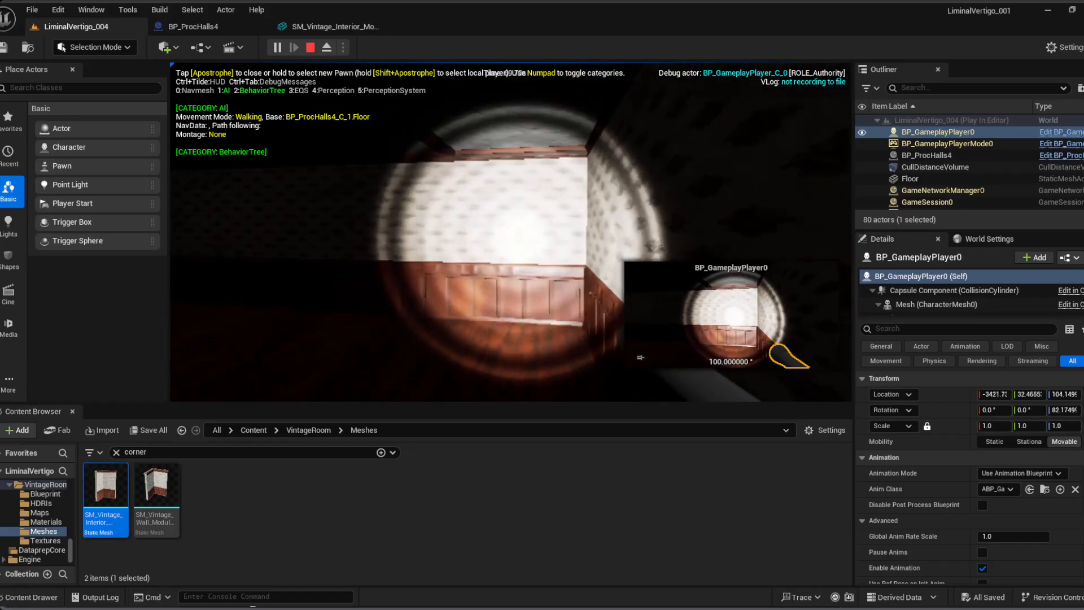
key(a)
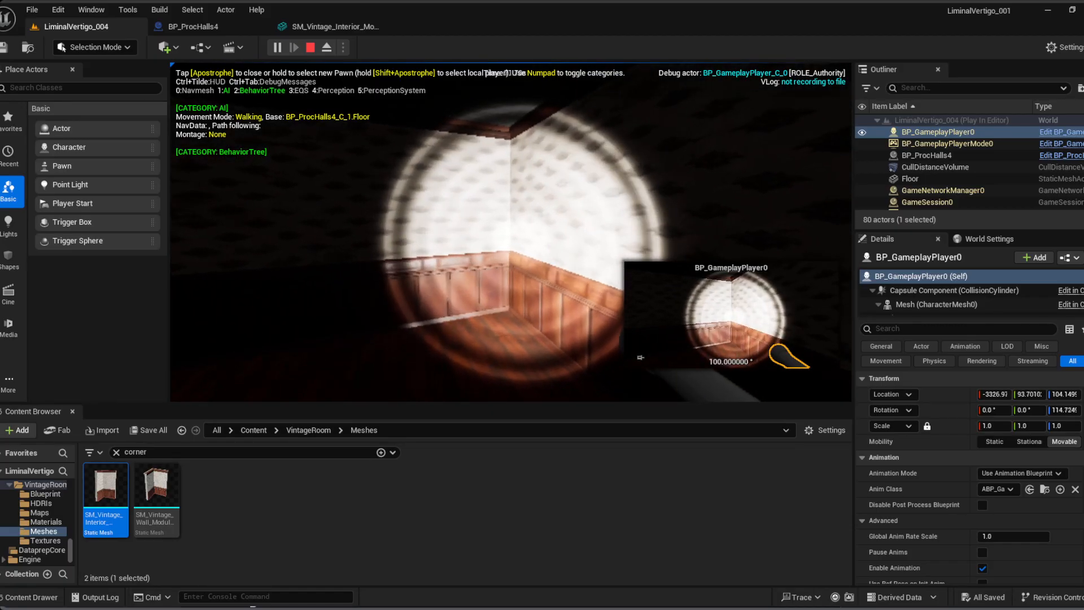
key(apostrophe)
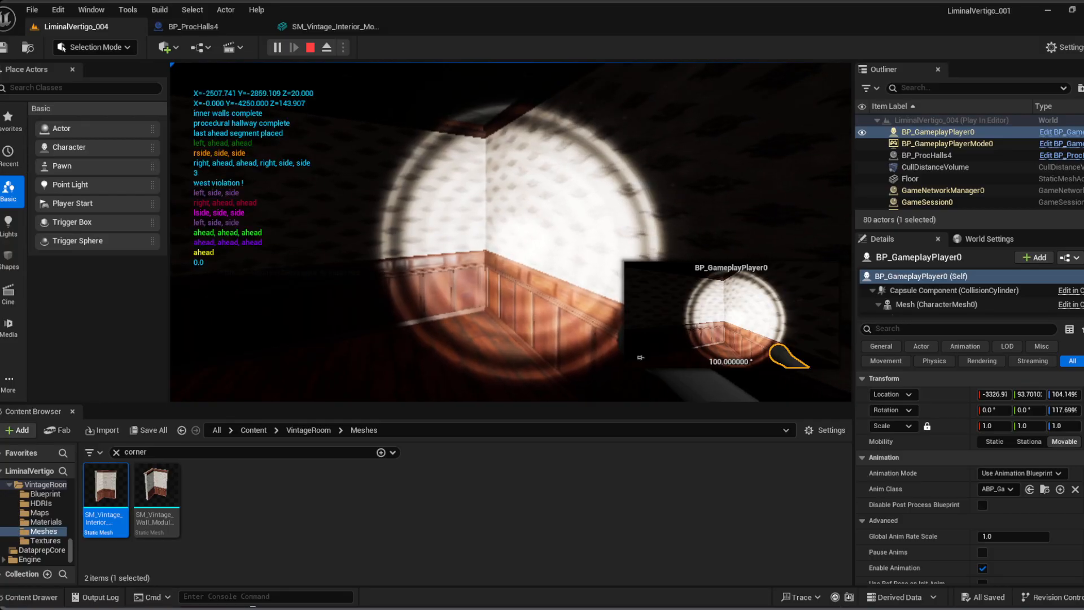
key(w)
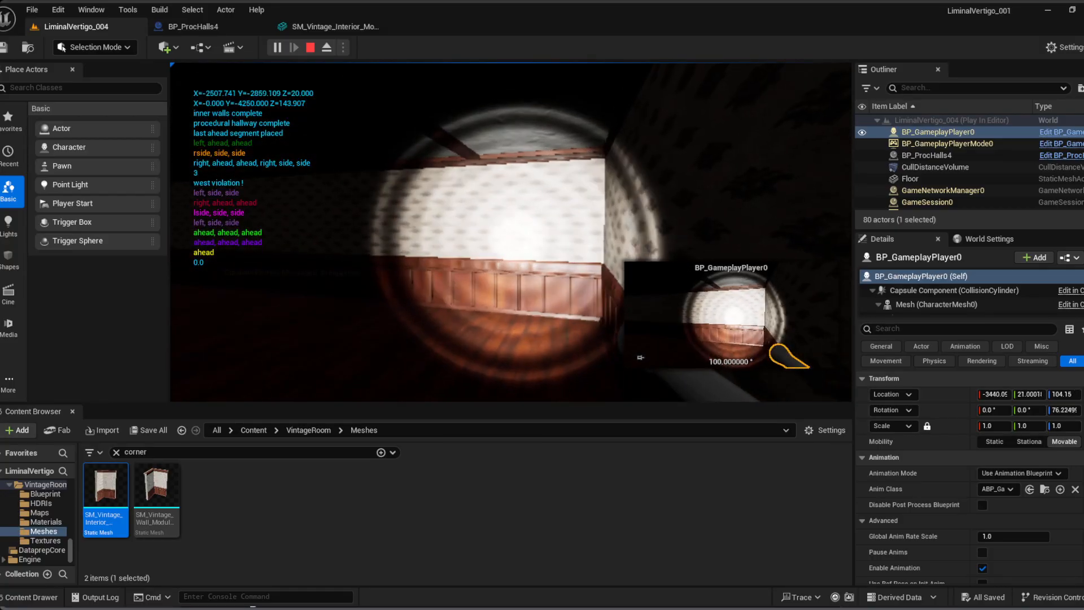
Step: Turn the gameplay debugger back on and walk past the wall end to compare player locations around the corner opening
key(apostrophe)
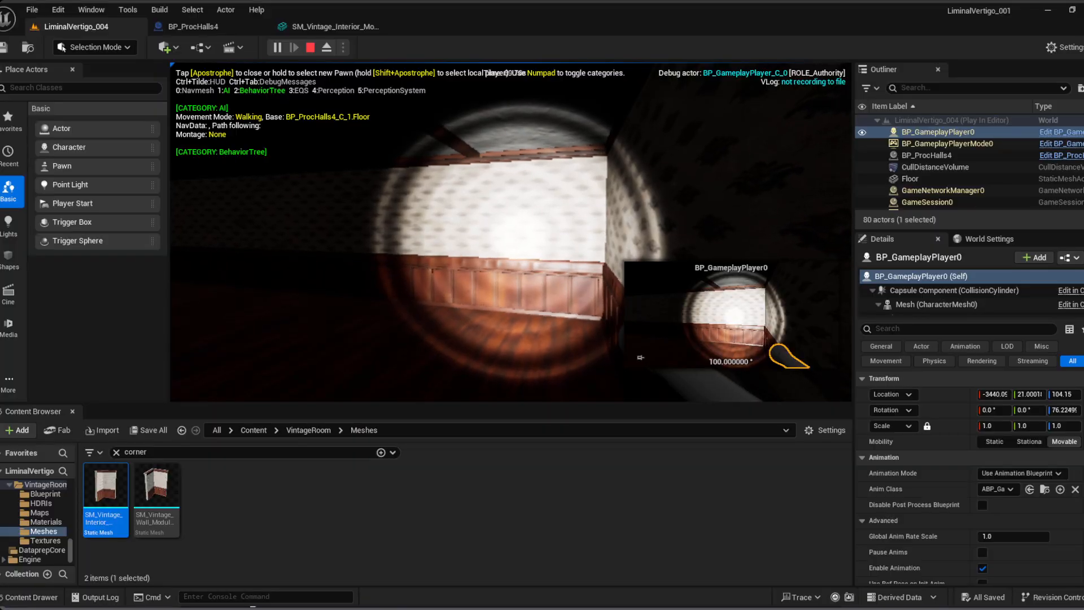
key(w)
key(w)
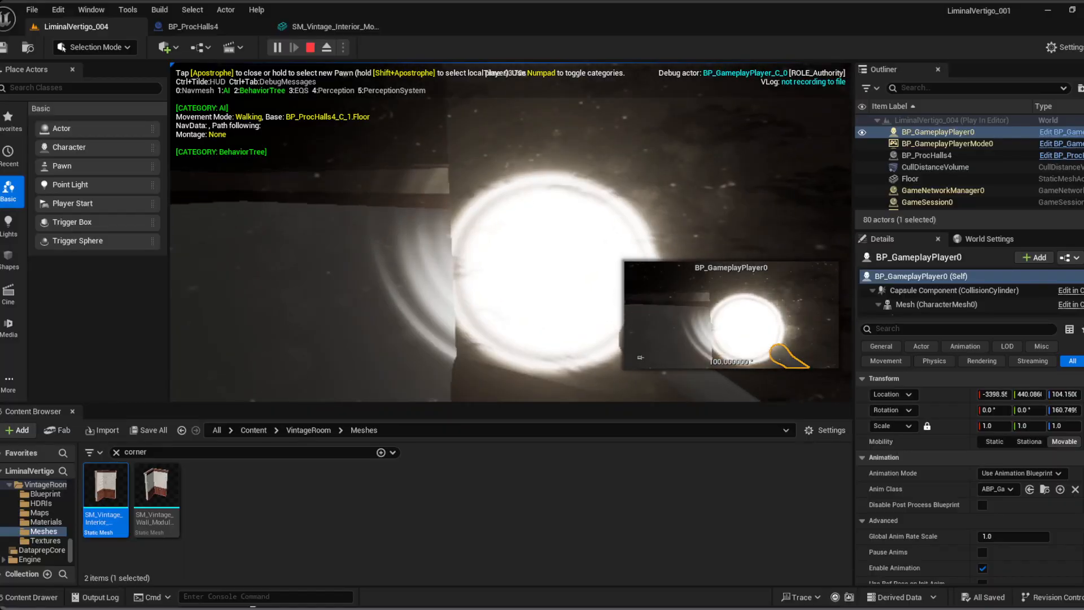
key(w)
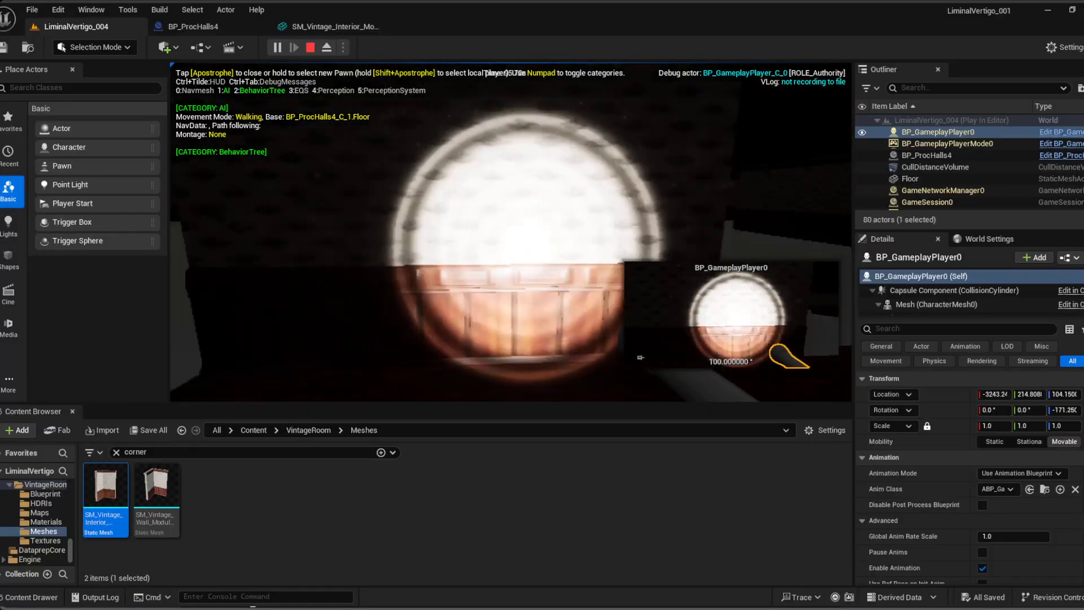
key(w)
key(s)
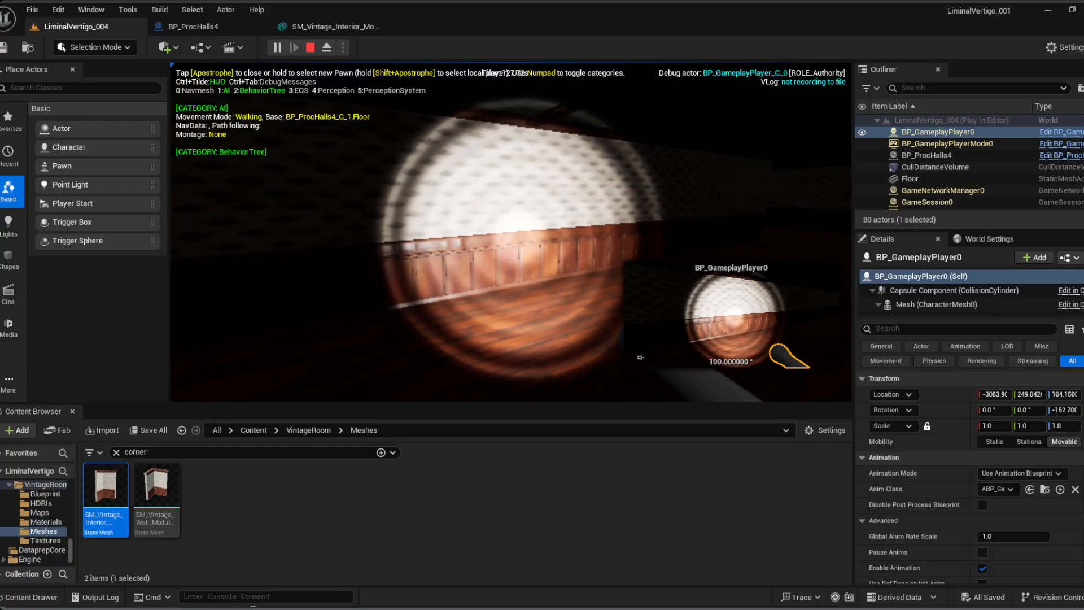
Step: Pause the game, toggle the gameplay debugger overlay and end the play-test
key(apostrophe)
key(apostrophe)
key(apostrophe)
key(apostrophe)
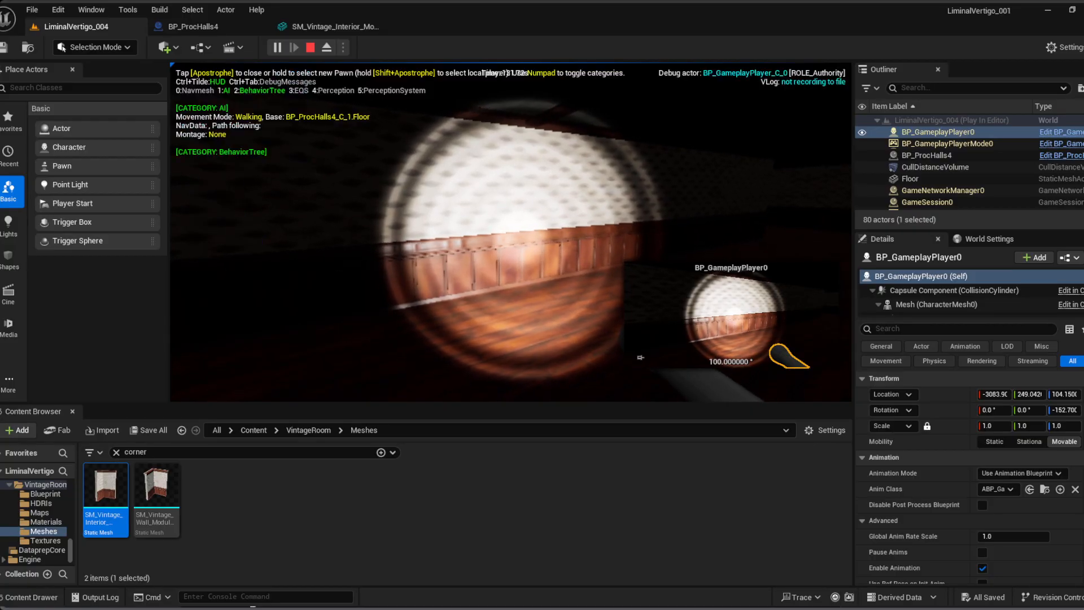
key(p)
click(755, 223)
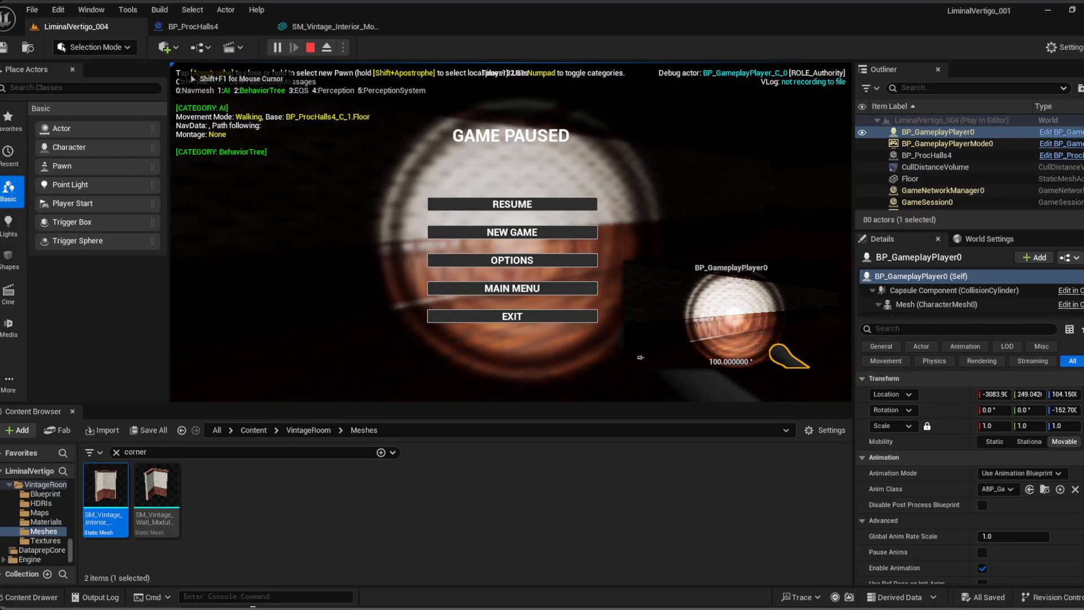
key(apostrophe)
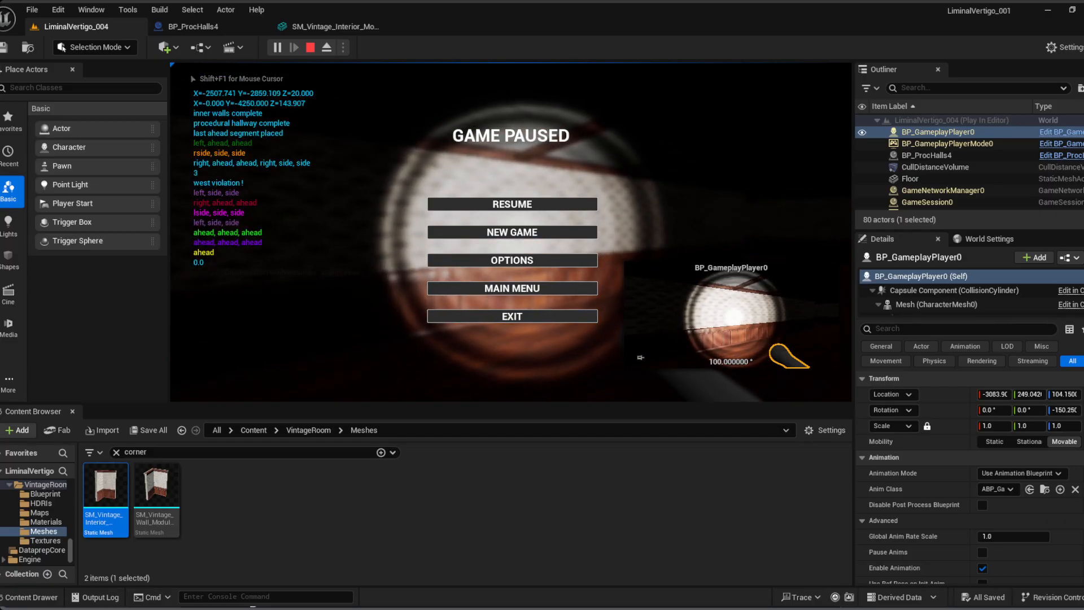
key(apostrophe)
key(Escape)
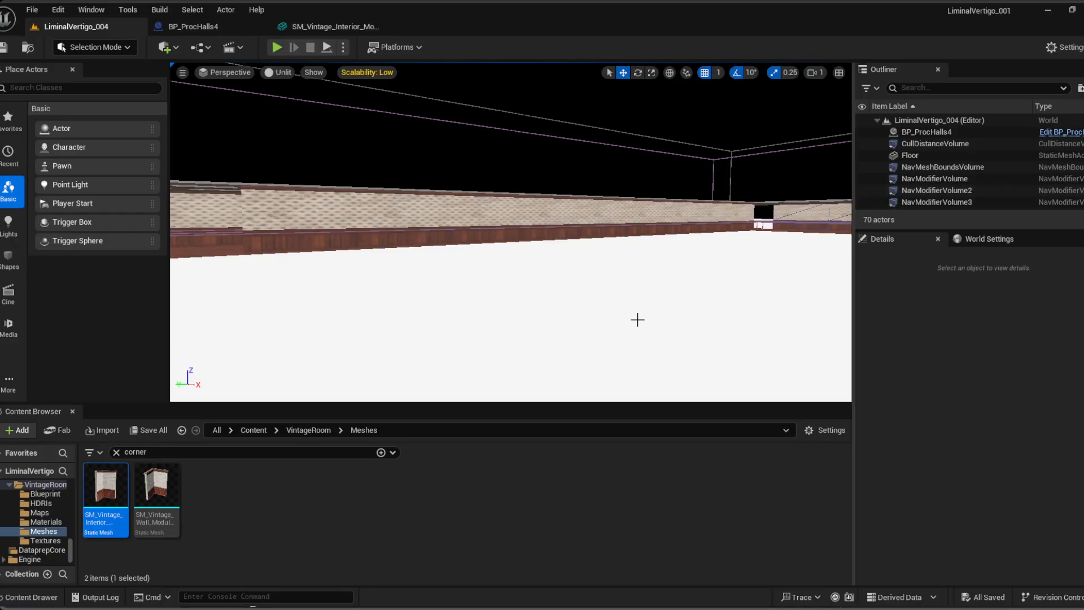
Step: Return to the BP_ProcHalls4 blueprint and set the Corner component's X location to -150
right_drag(588, 273, 305, 280)
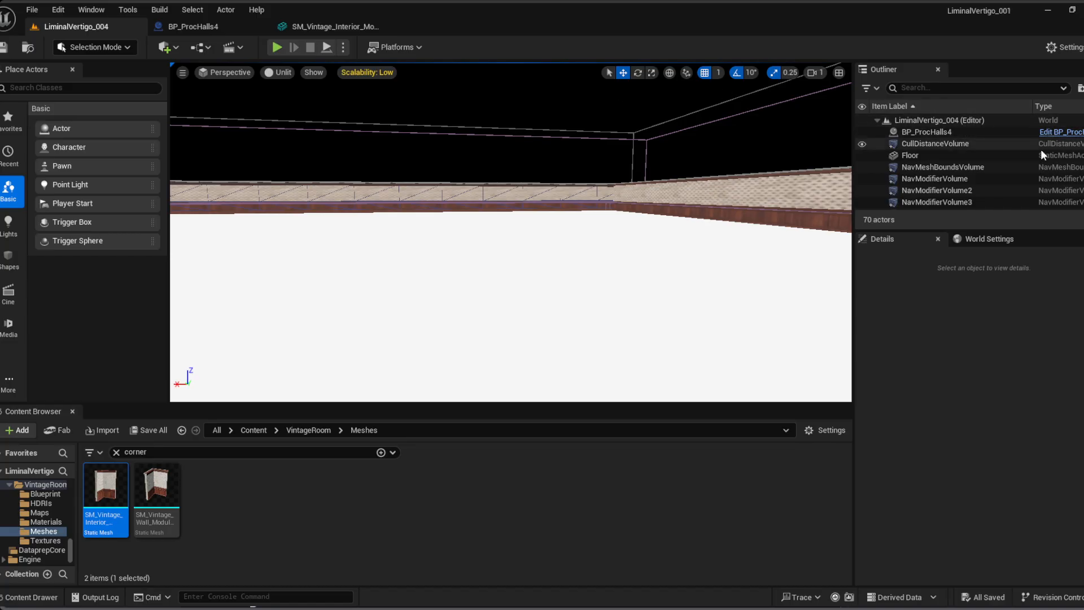
click(225, 25)
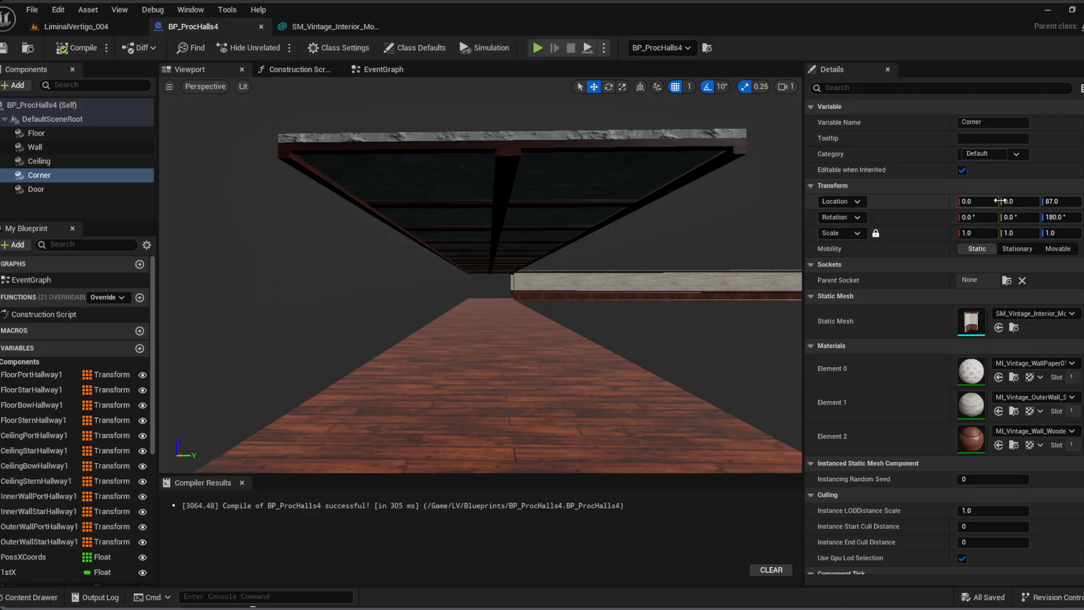
click(971, 201)
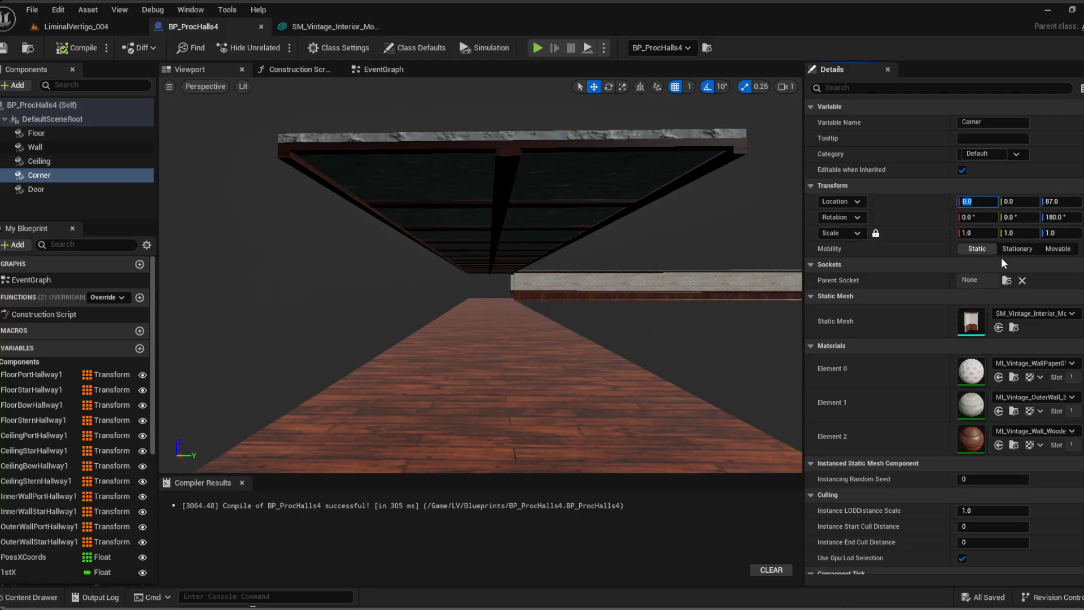
text(-300)
key(Return)
text(-150)
key(Return)
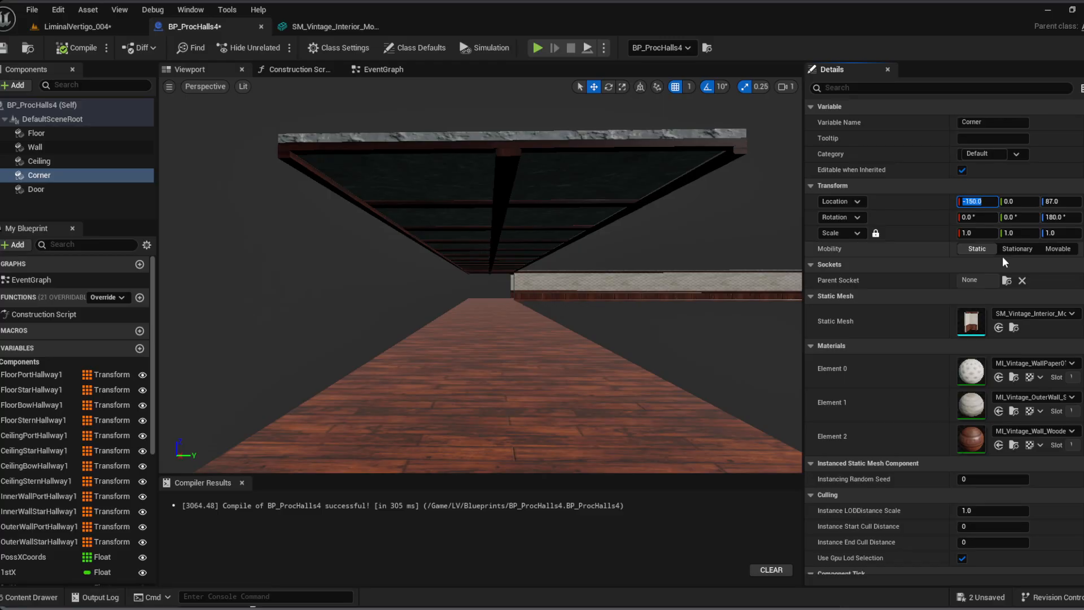
Step: Compile the BP_ProcHalls4 blueprint, save all modified assets and return to the LiminalVertigo_004 level
click(66, 49)
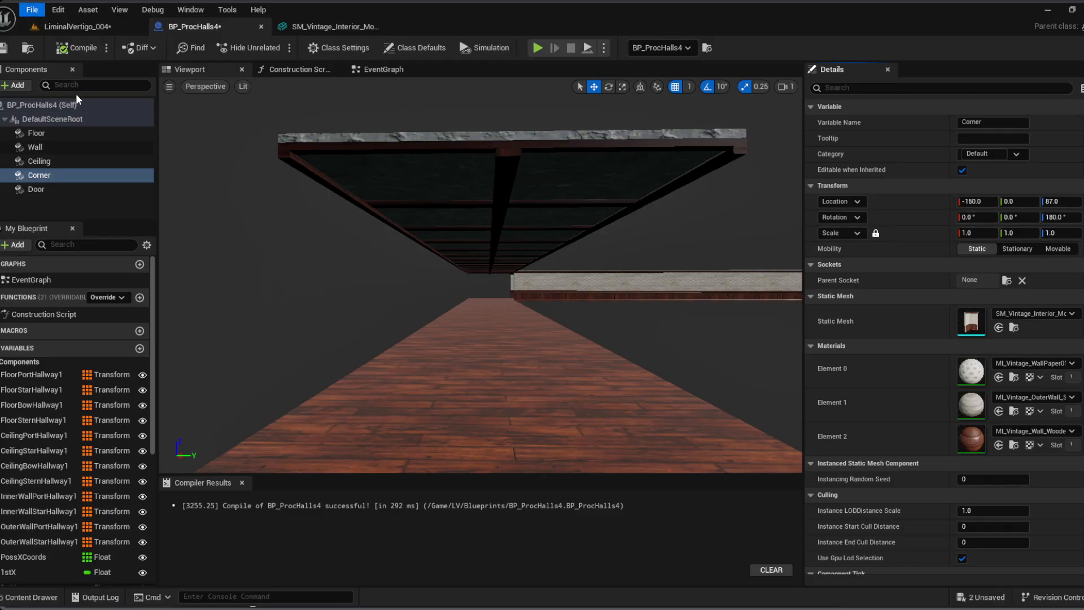
key(ctrl+shift+s)
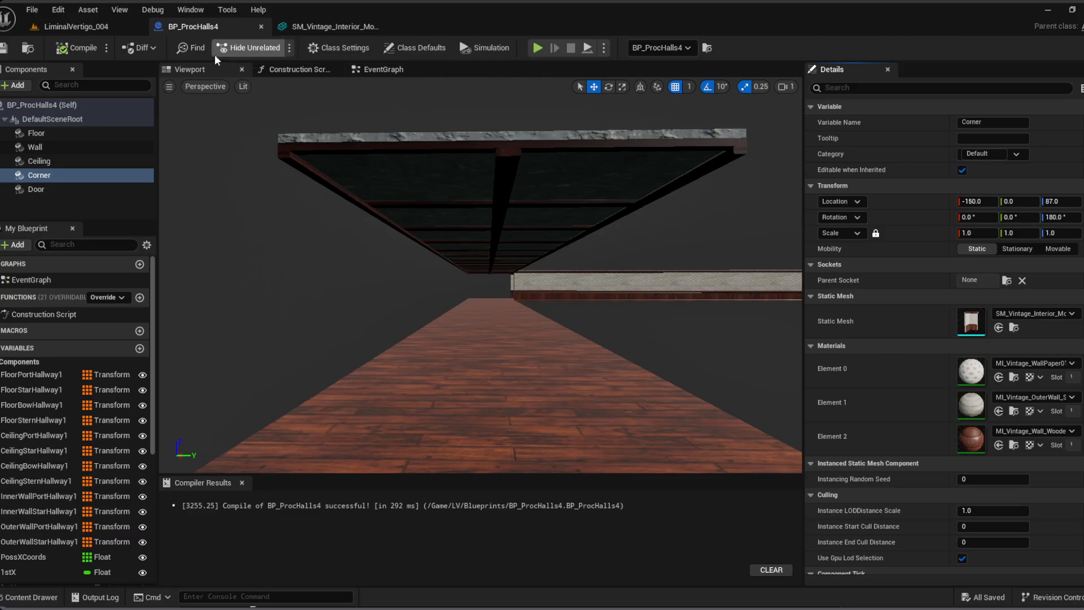
click(93, 28)
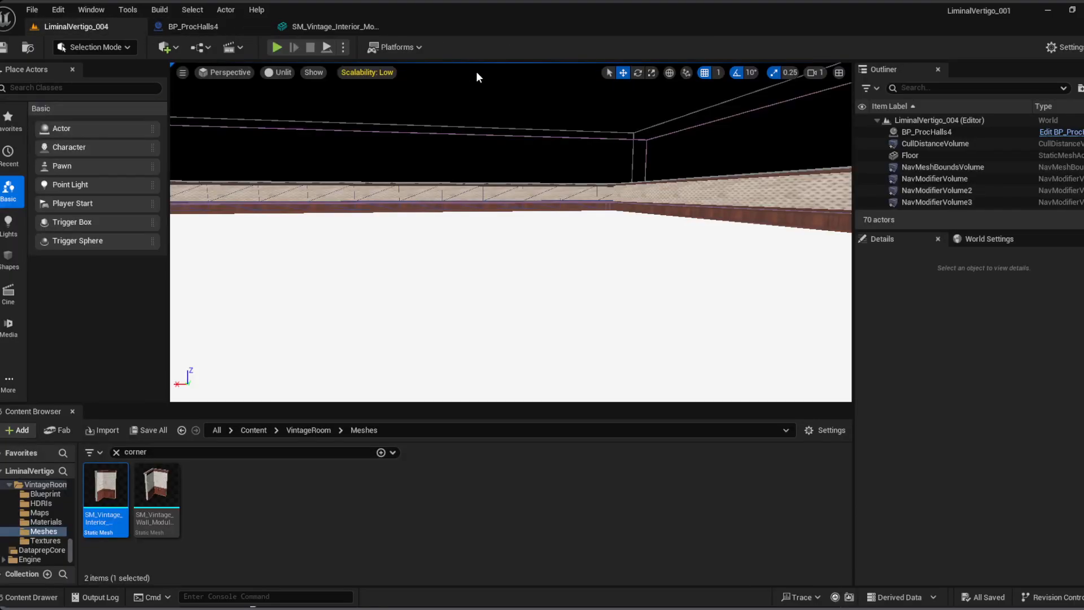
click(271, 49)
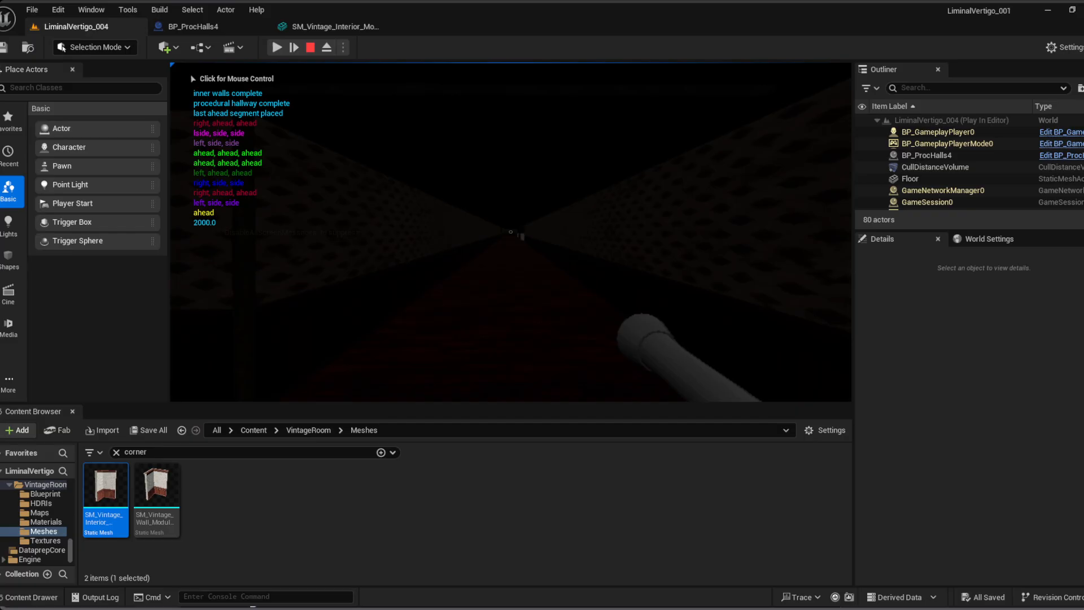
click(525, 224)
key(Escape)
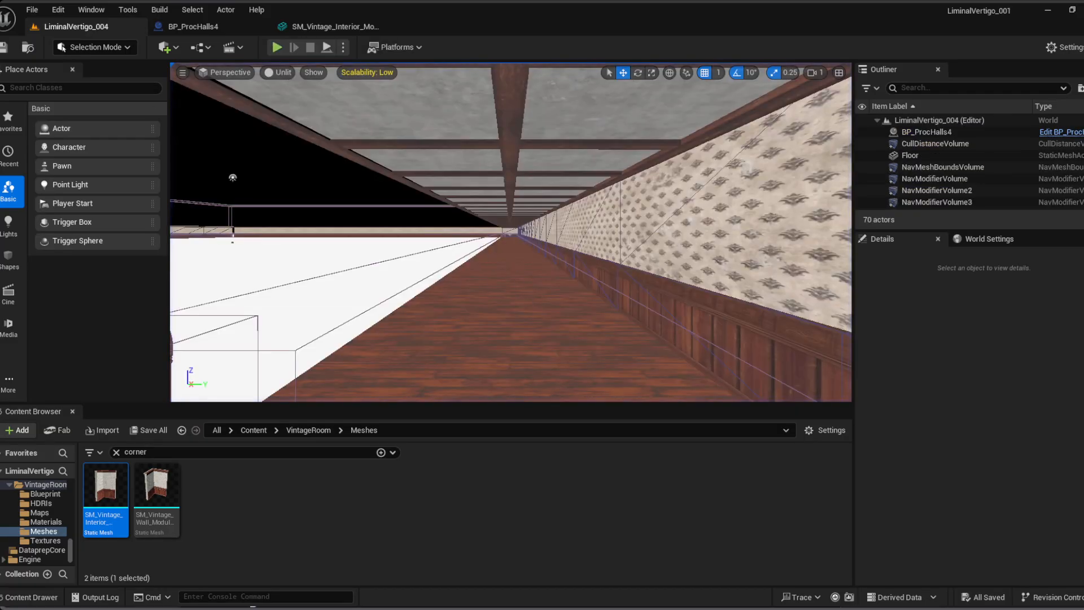
click(446, 241)
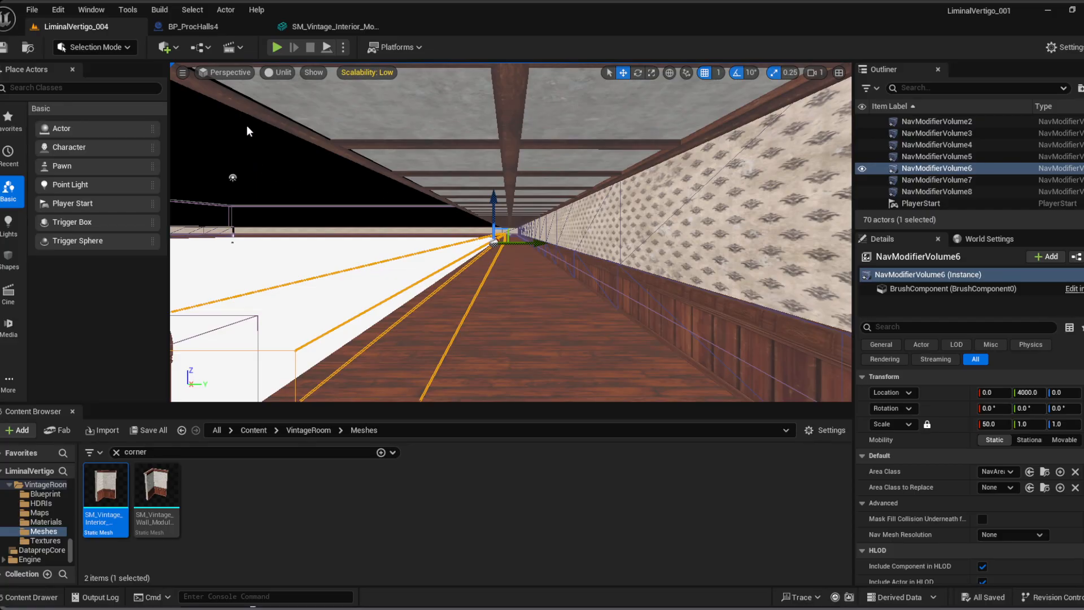
click(608, 72)
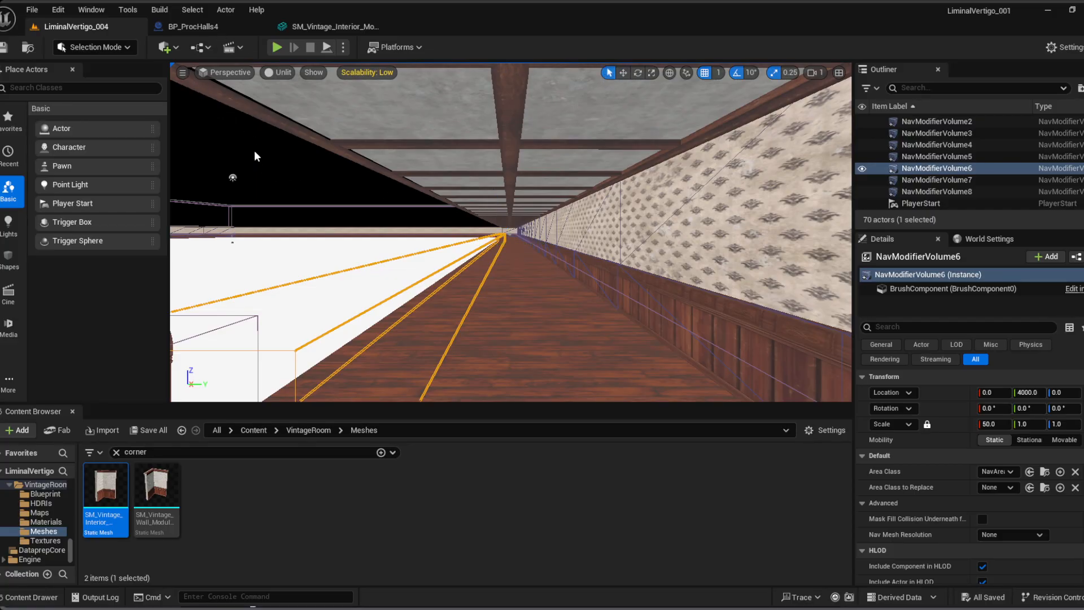
key(Escape)
Step: Start a new play-test and walk along the first hallway to inspect the wall ends around the corner opening
click(277, 48)
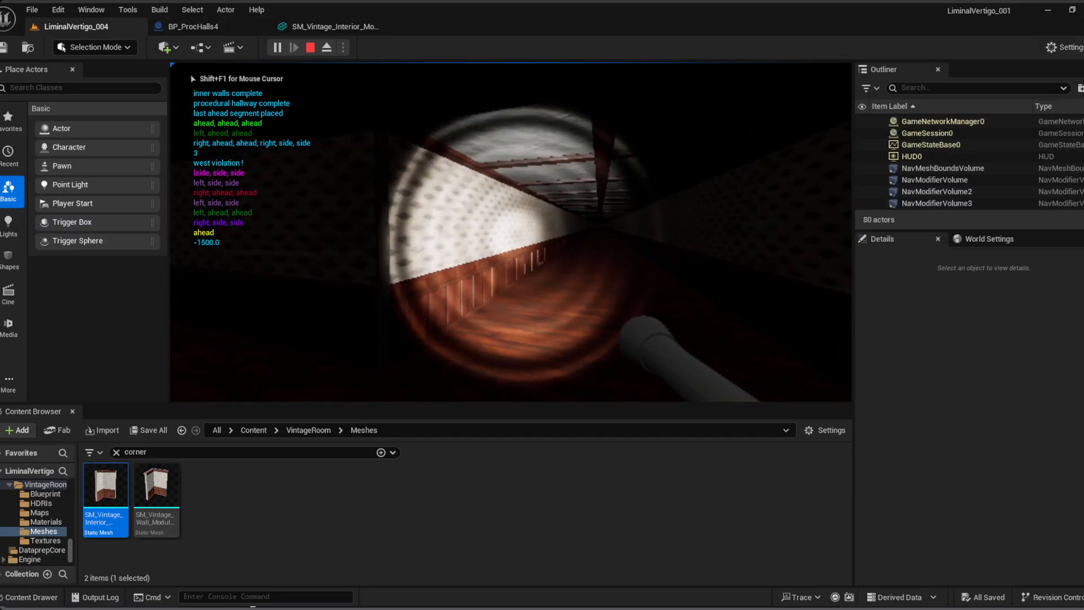
key(w)
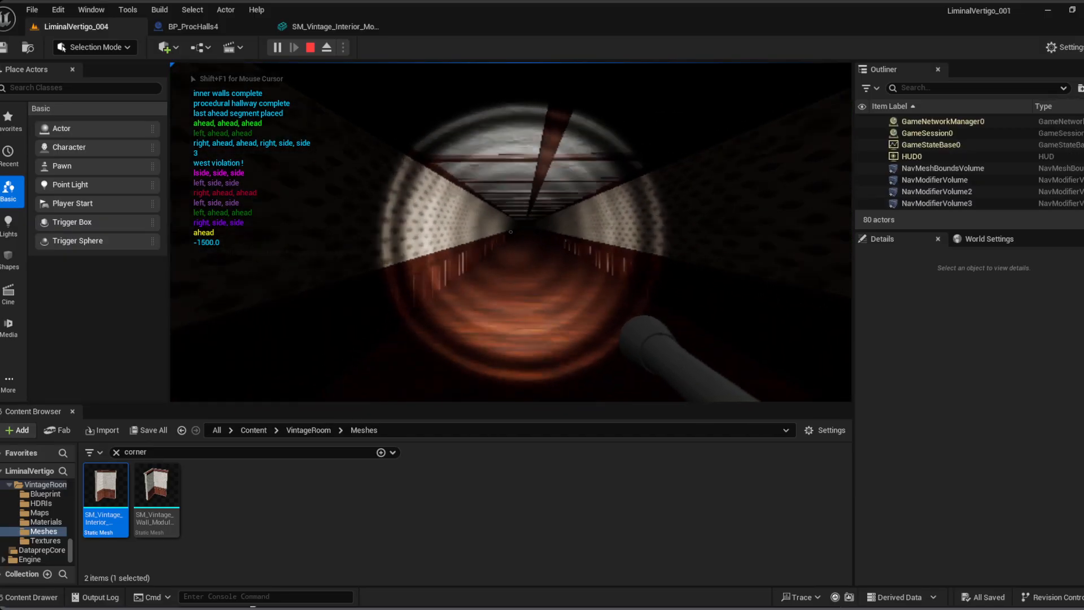
key(w)
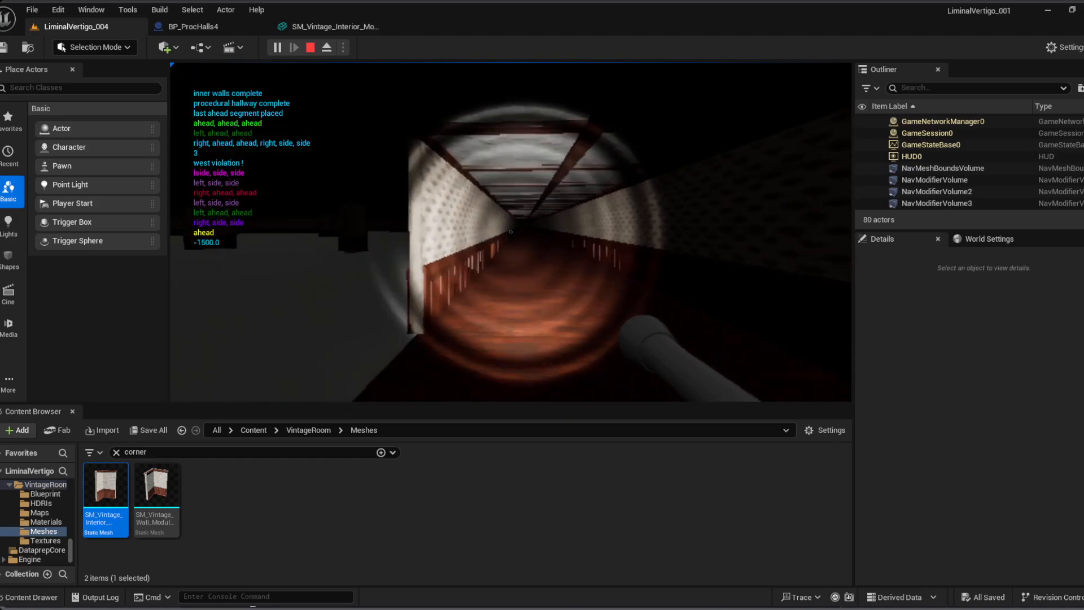
key(w)
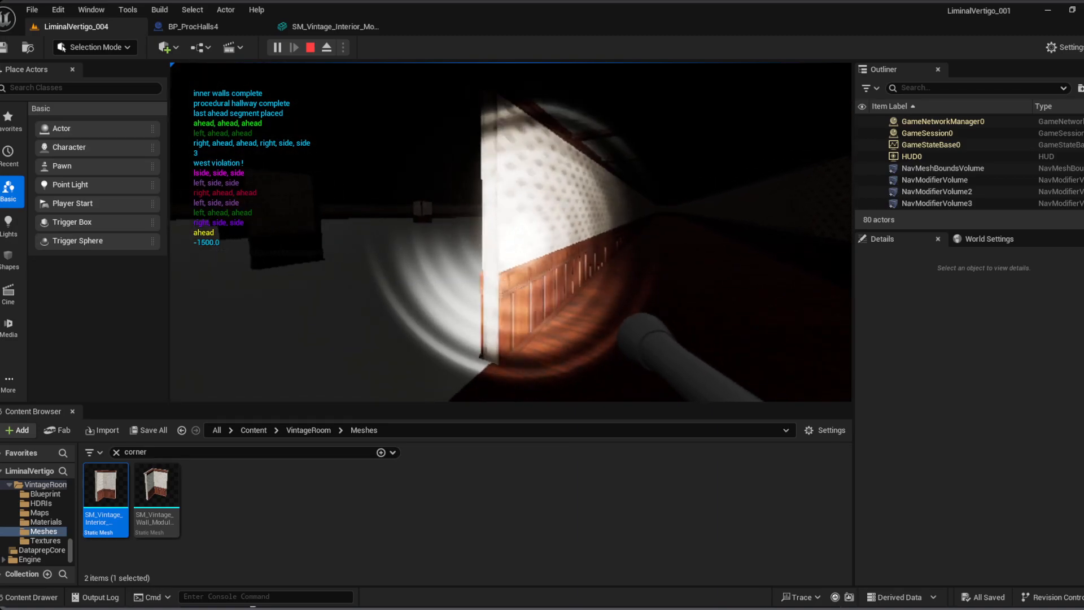
key(w)
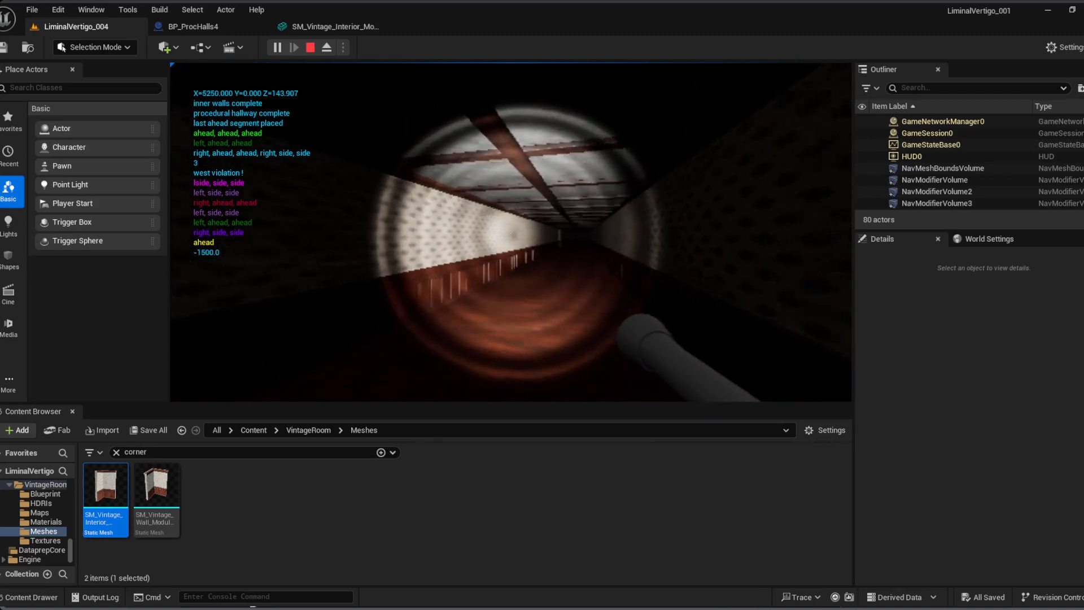
Step: Walk on through the connecting hallways and out past the open corner onto the bare floor to inspect the missing walls
key(w)
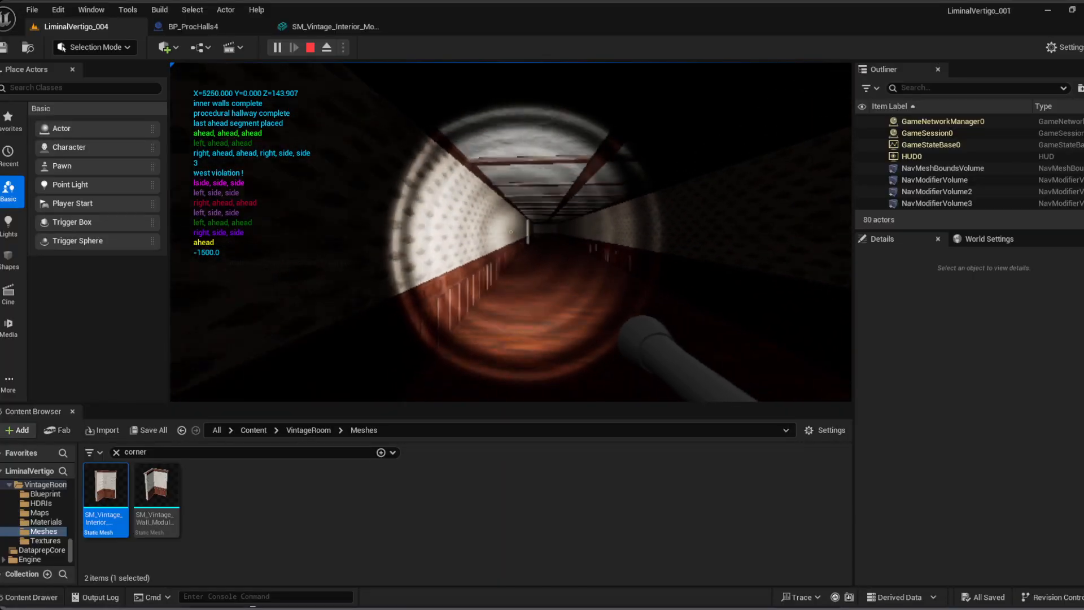
key(w)
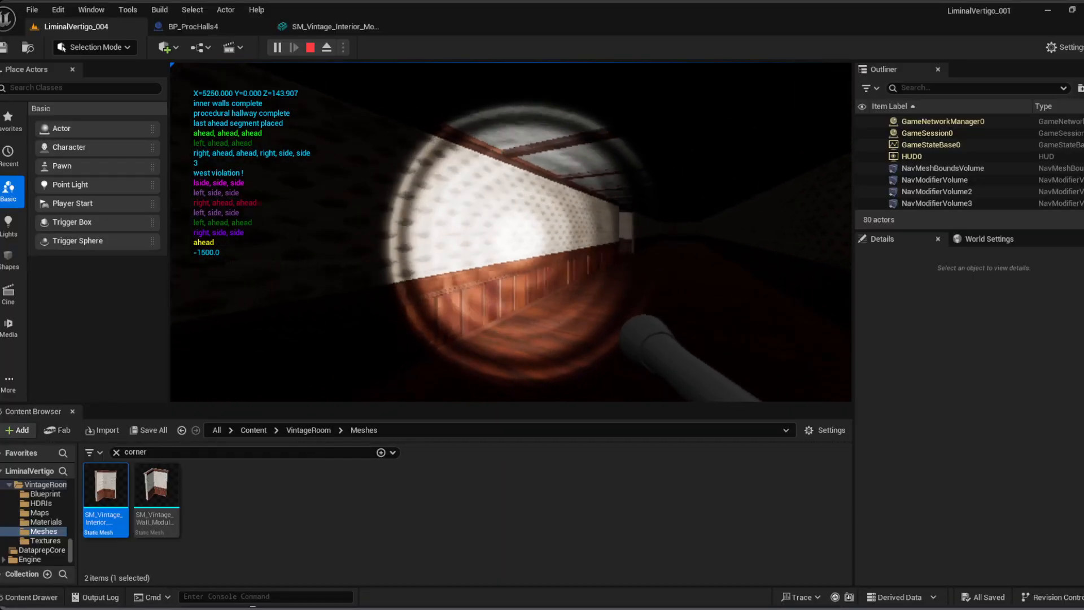
key(w)
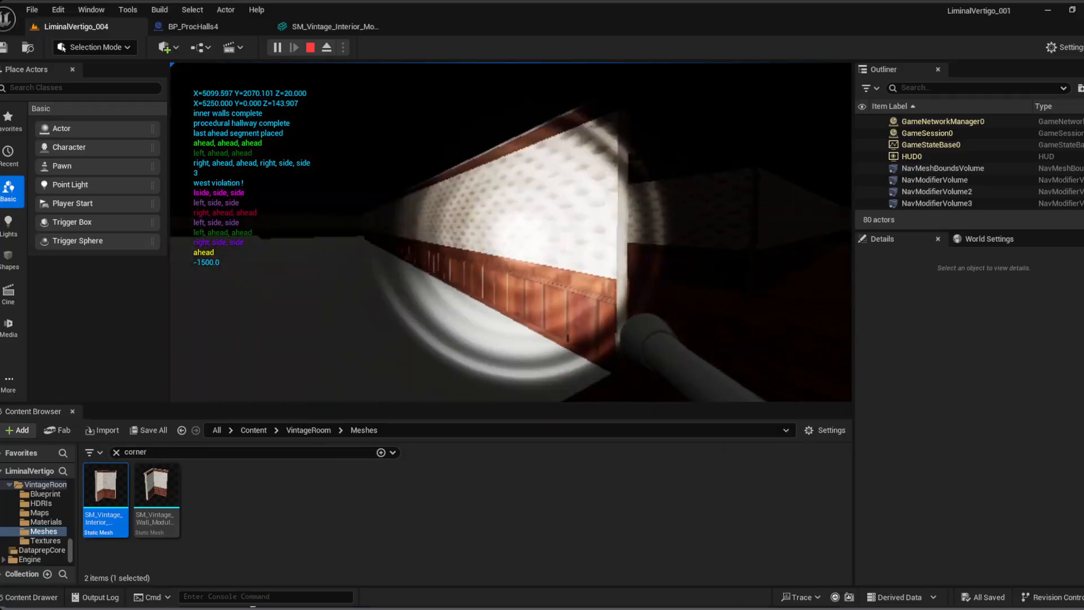
key(w)
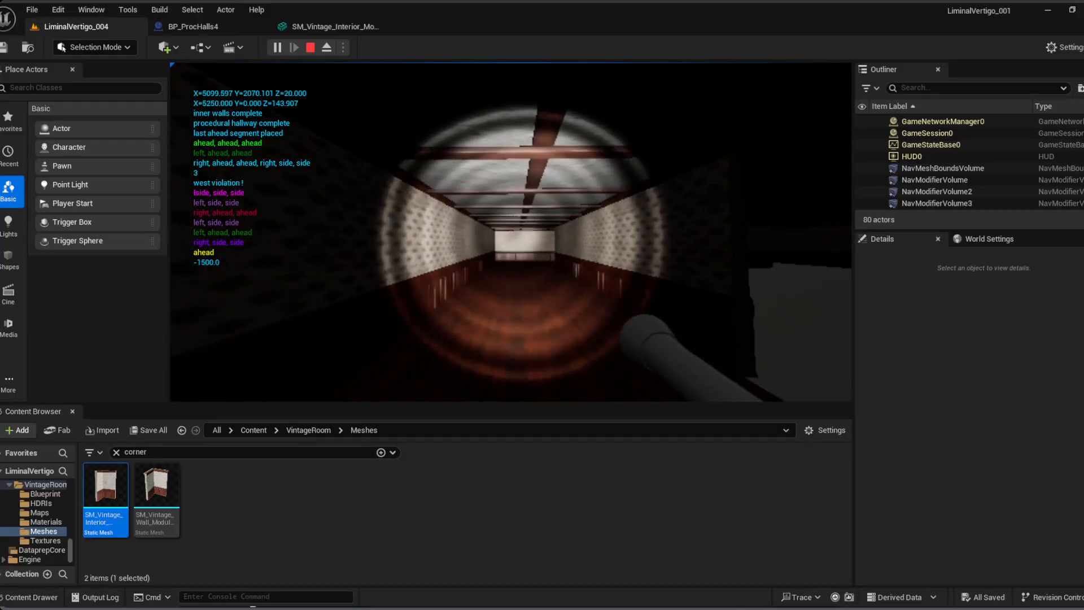
key(w)
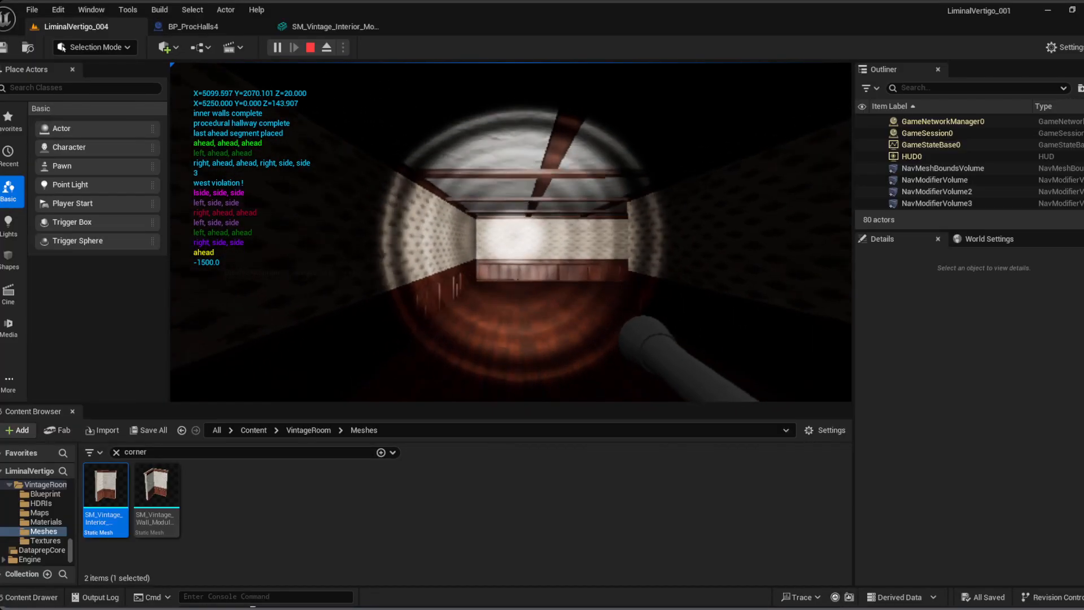
key(w)
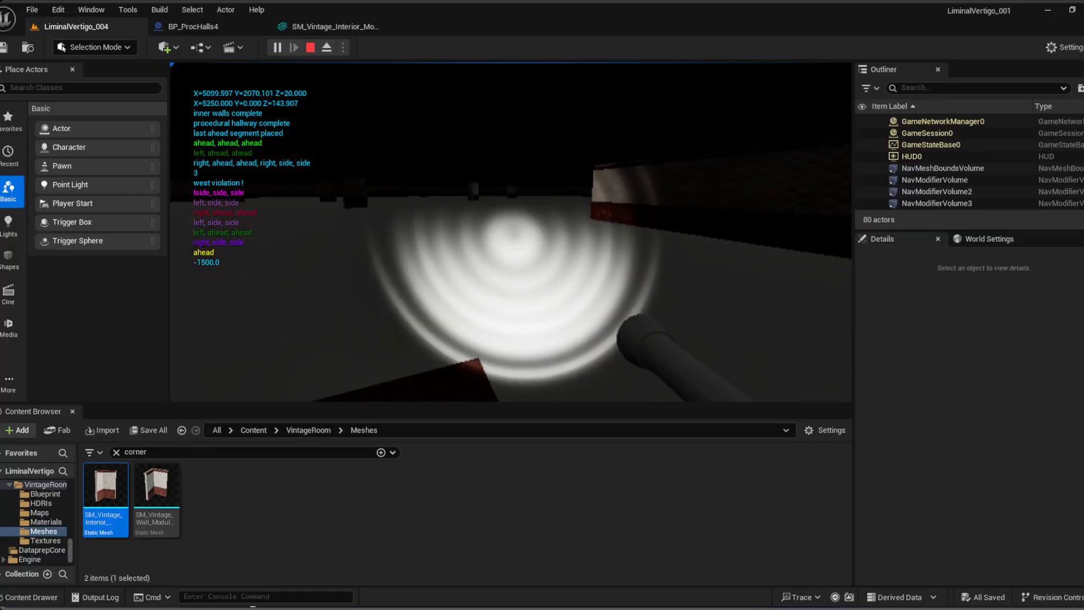
key(w)
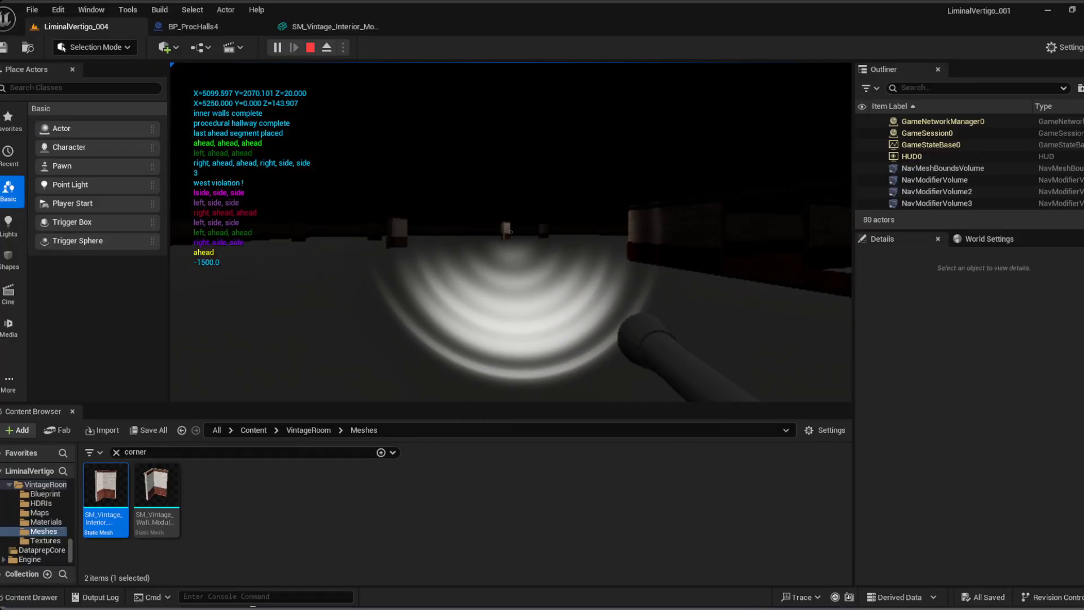
Step: Walk back into the hallways and follow them around the next corners to examine how the corner walls meet
key(s)
key(w)
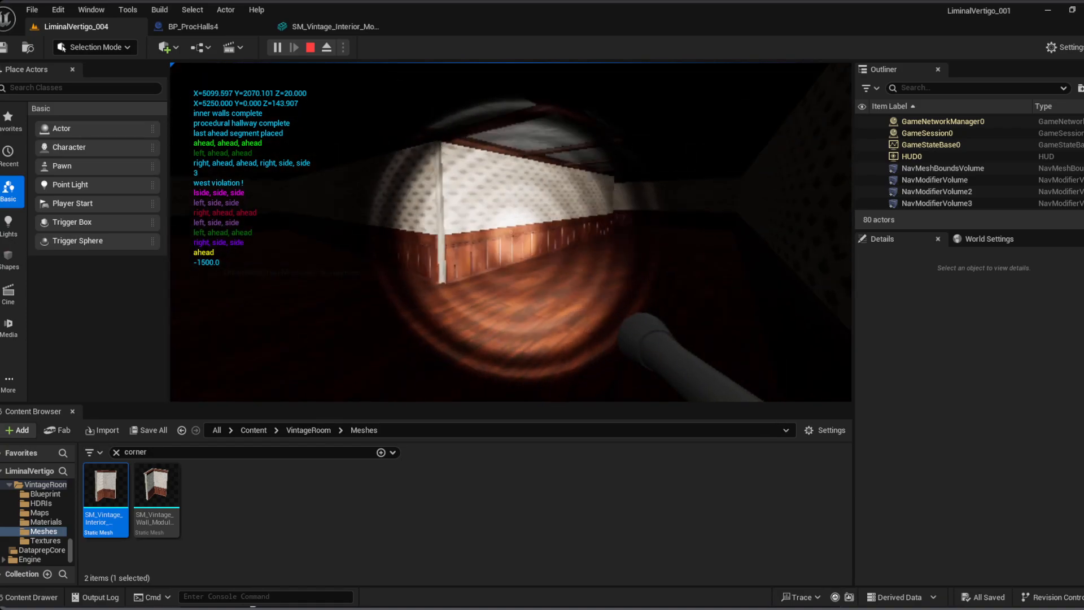
key(w)
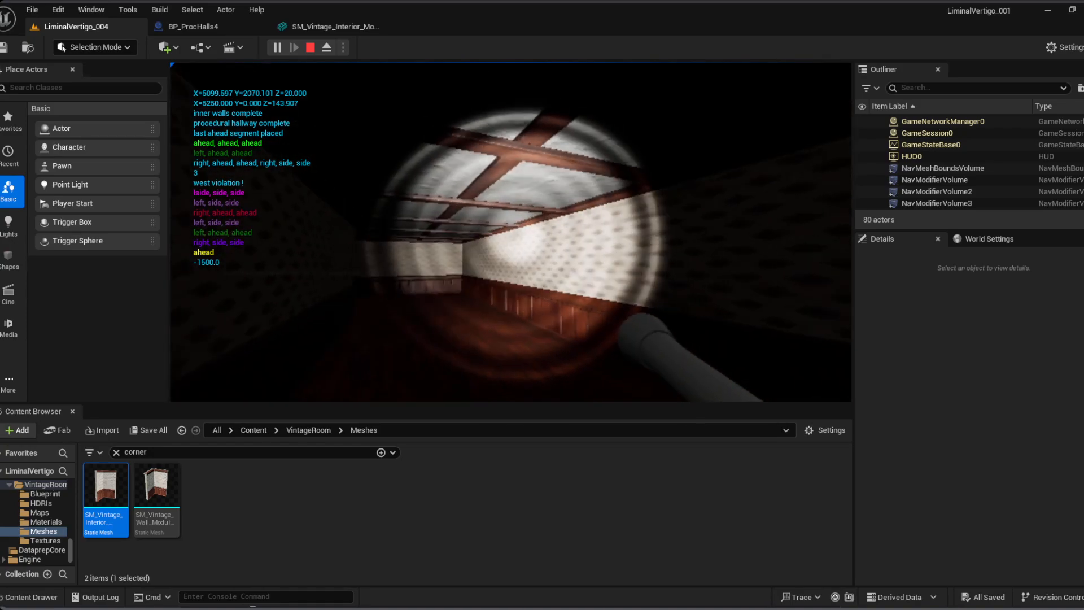
key(w)
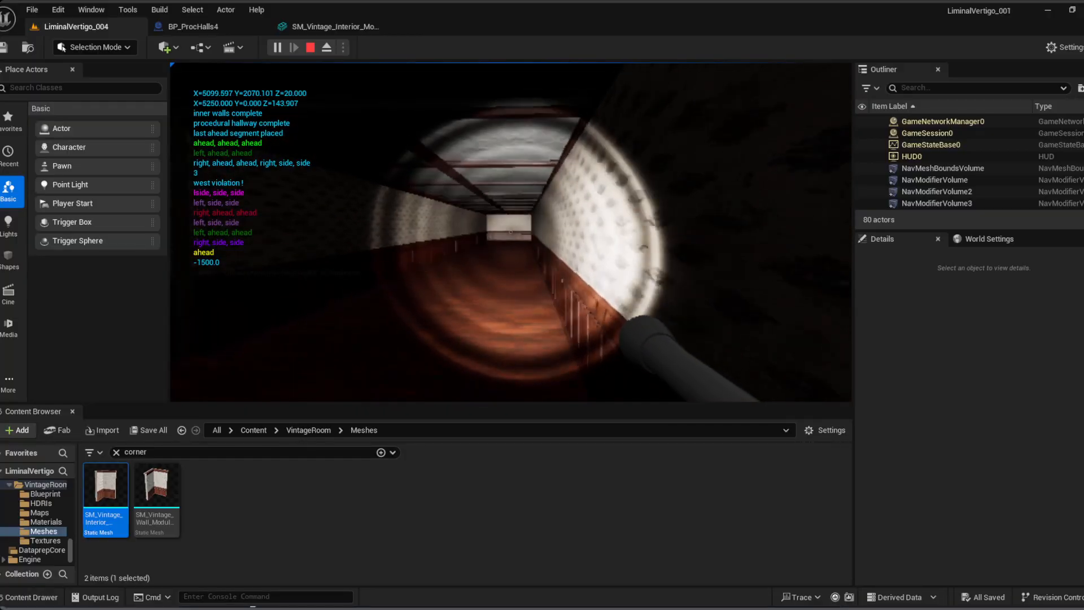
key(w)
key(w)
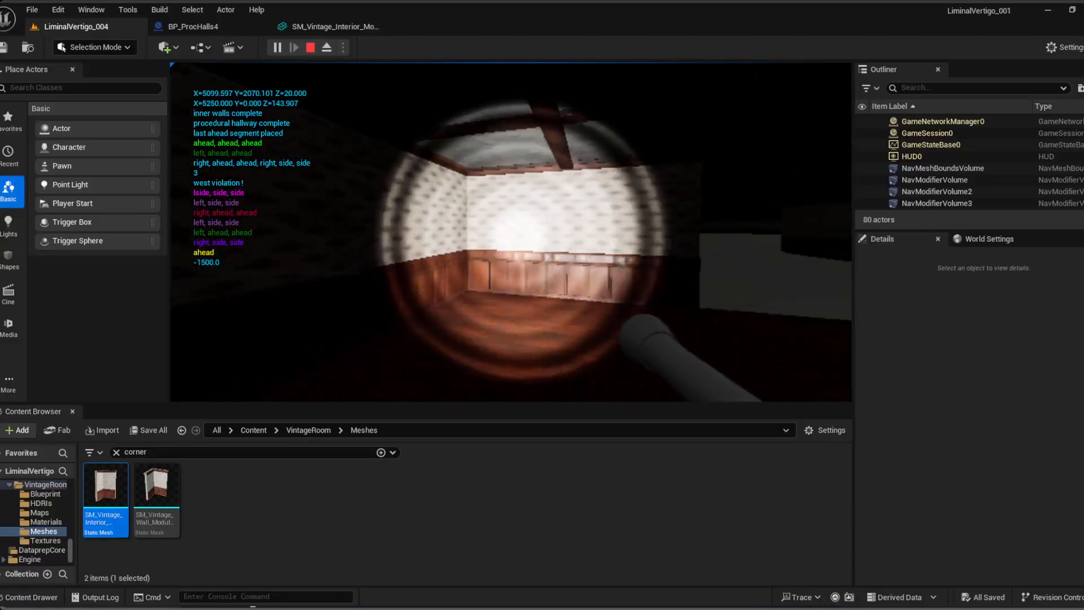
key(w)
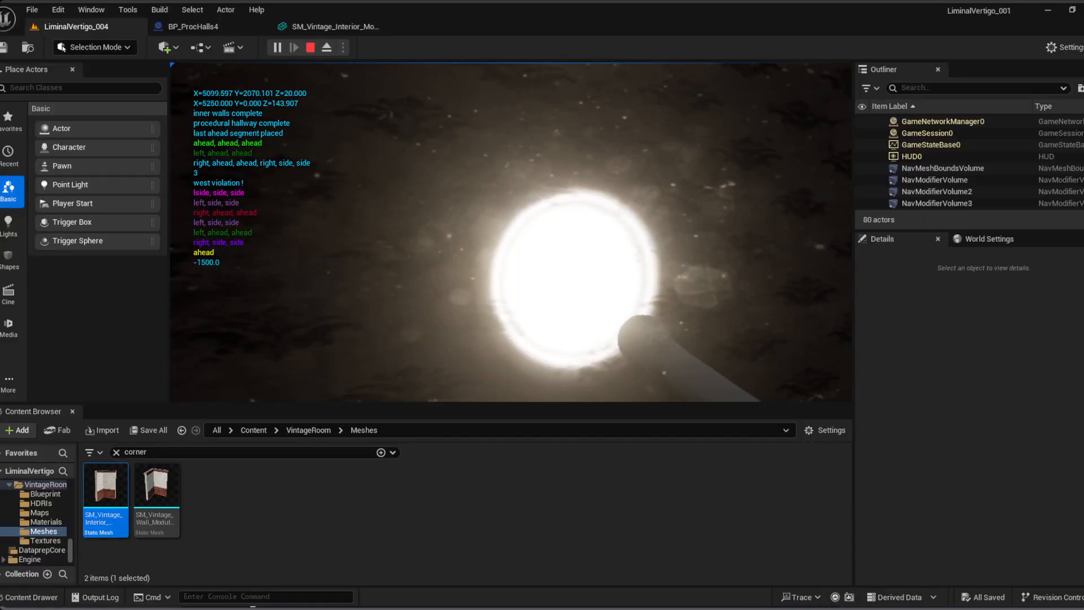
key(w)
key(w)
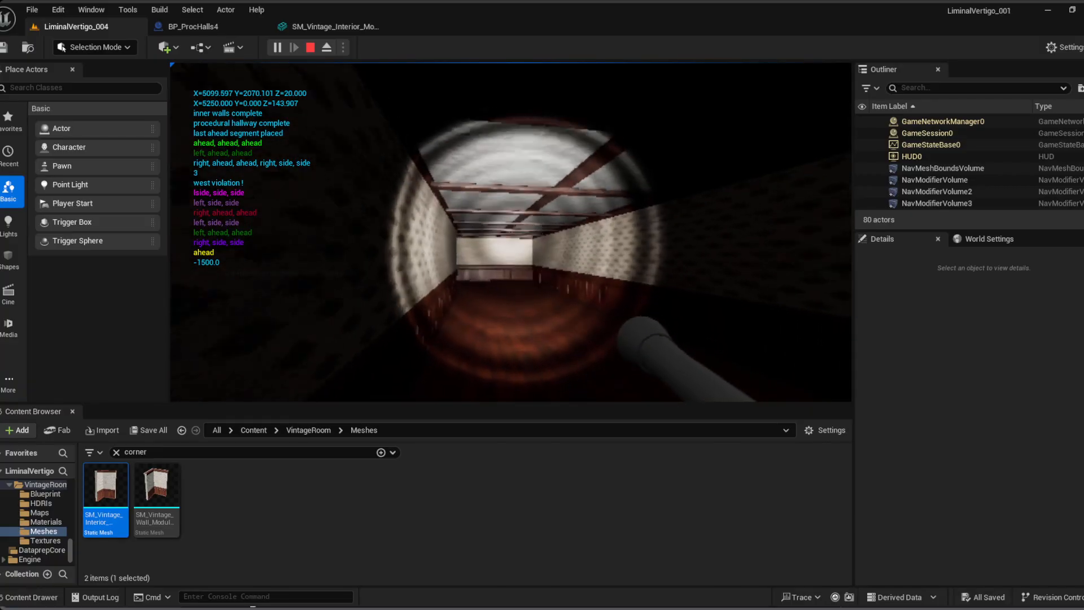
key(w)
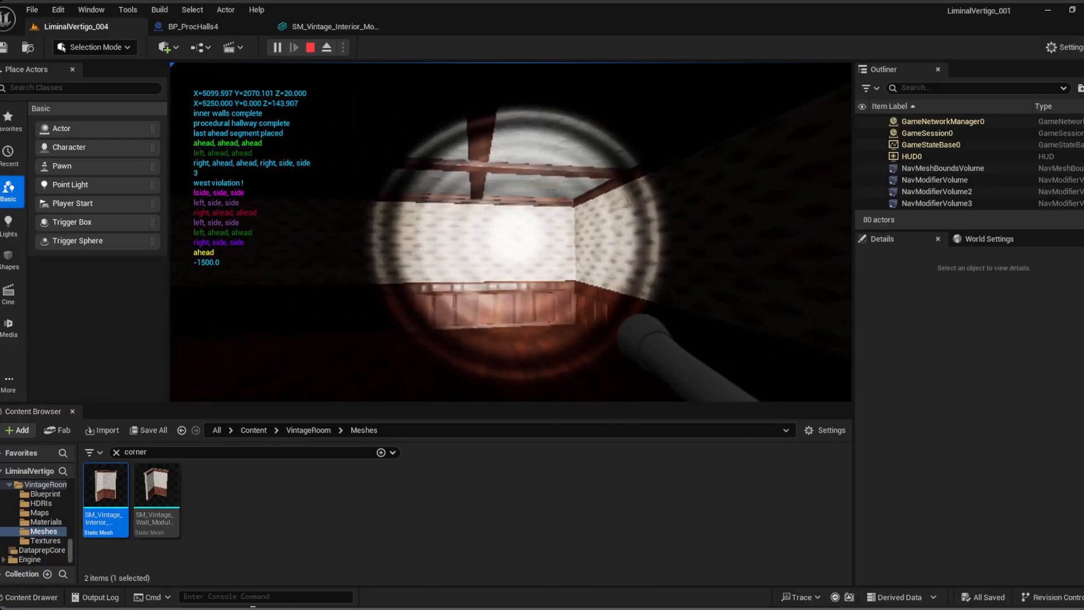
Step: Line up beside the corner opening and toggle the gameplay debugger until it targets BP_GameplayPlayer0 instead of BP_TheHollow0
key(apostrophe)
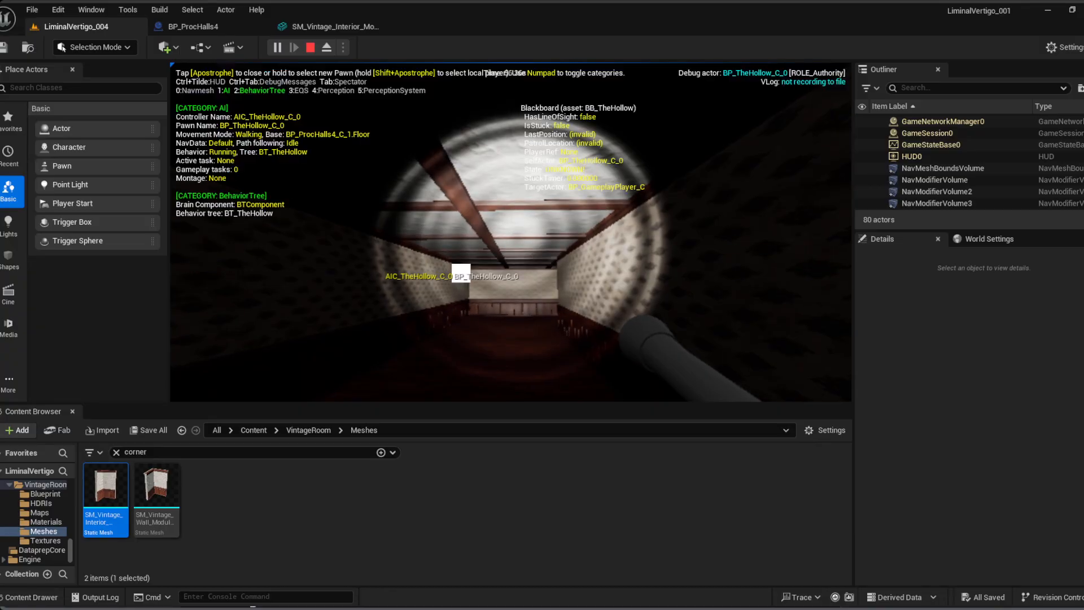
key(w)
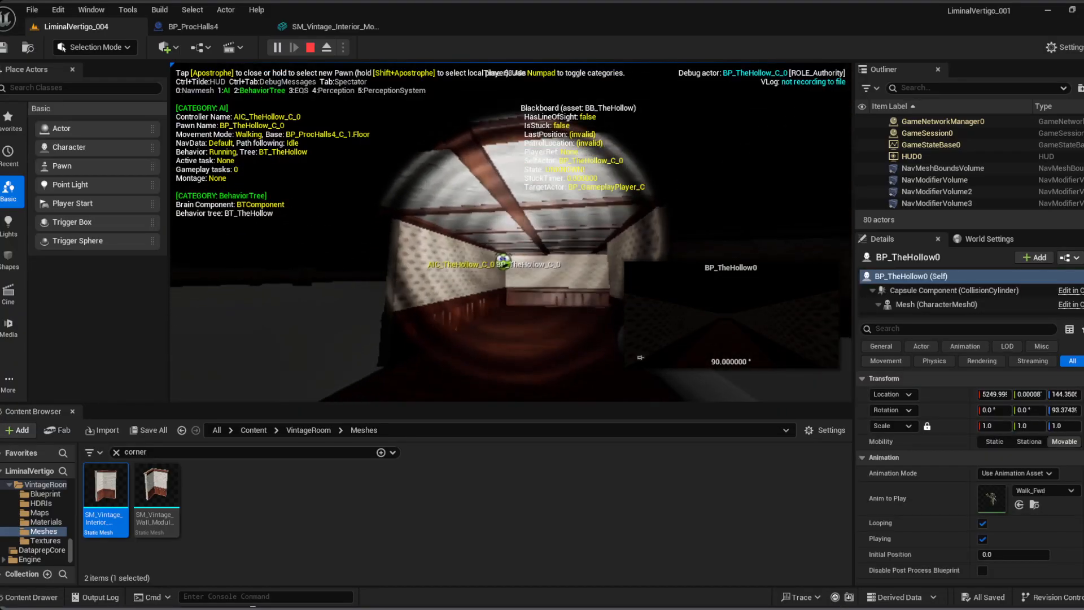
key(d)
key(a)
key(d)
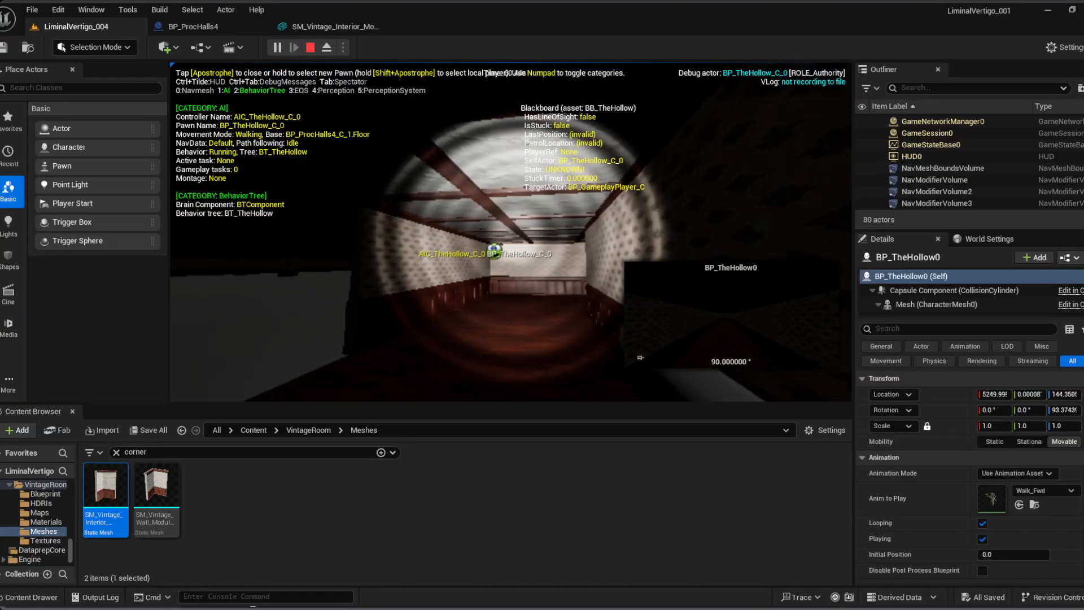
key(apostrophe)
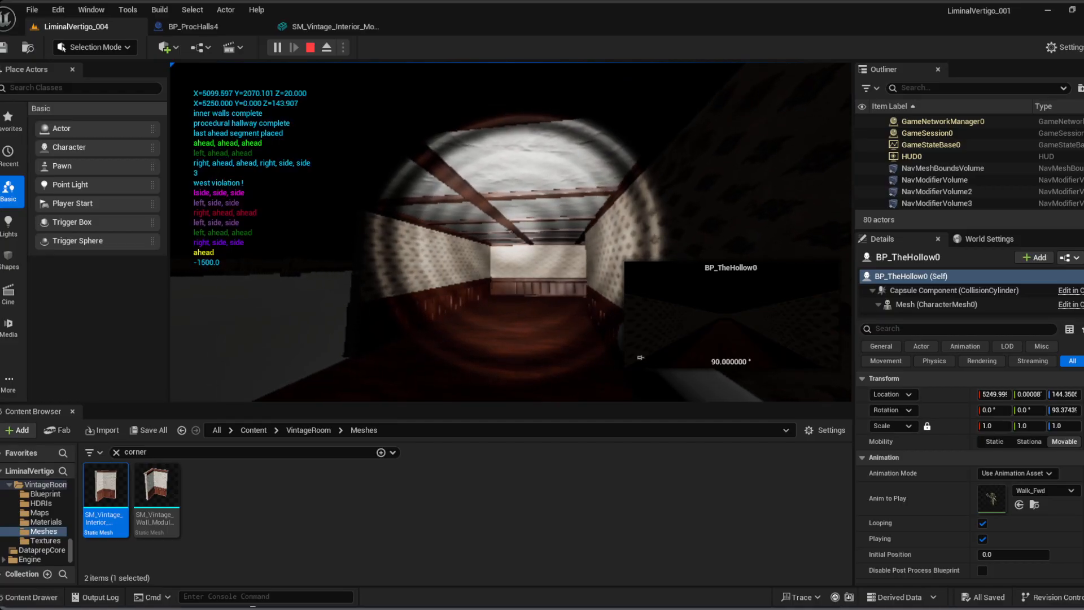
key(apostrophe)
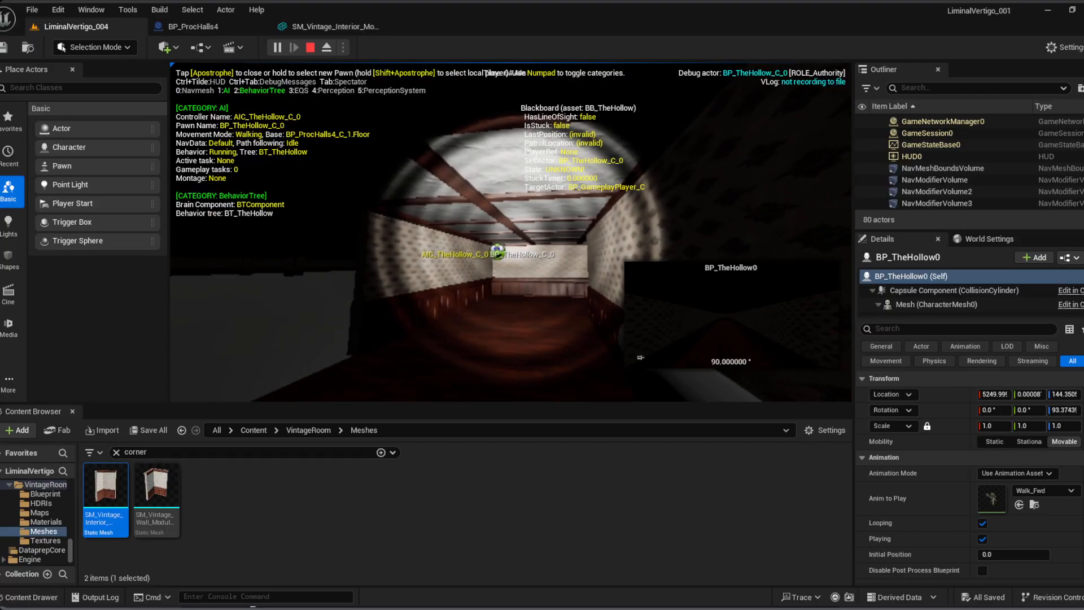
key(apostrophe)
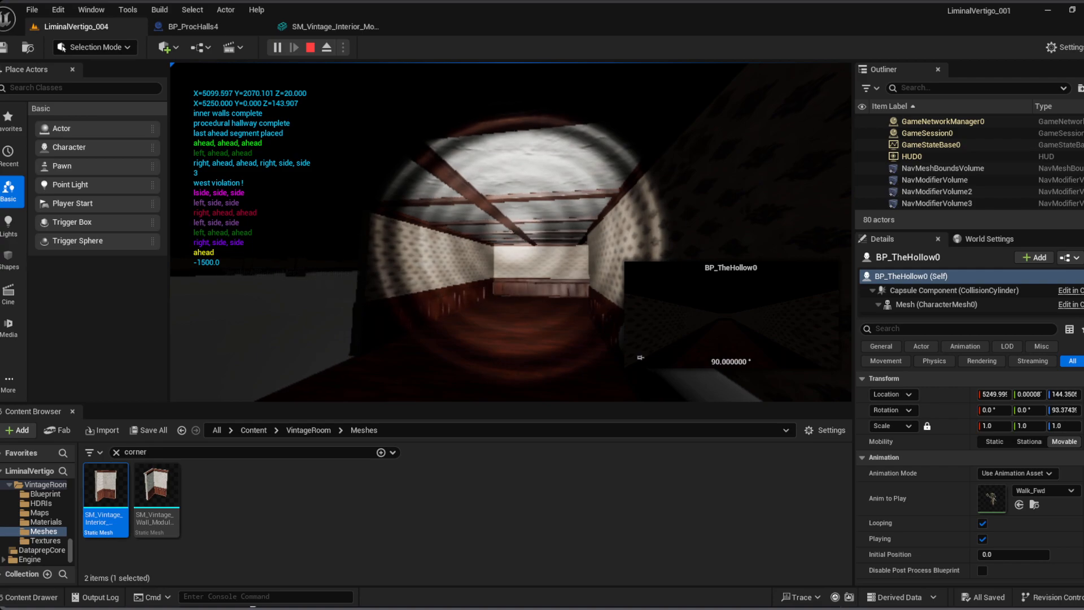
key(apostrophe)
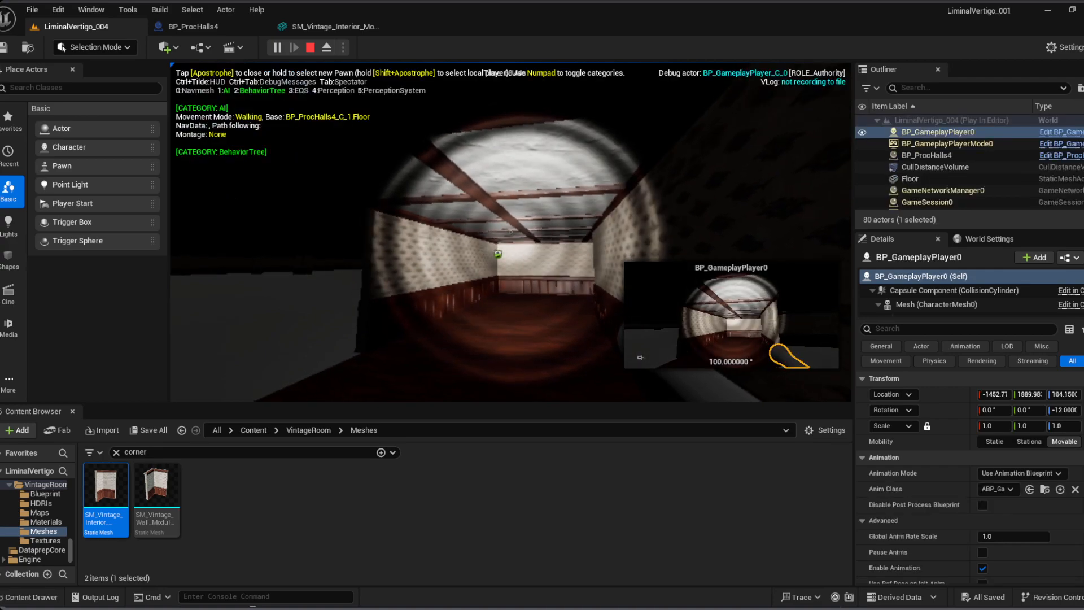
Step: Walk from the corner opening through the connected hallways and line up with the next long hallway to inspect its walls
key(space)
key(w)
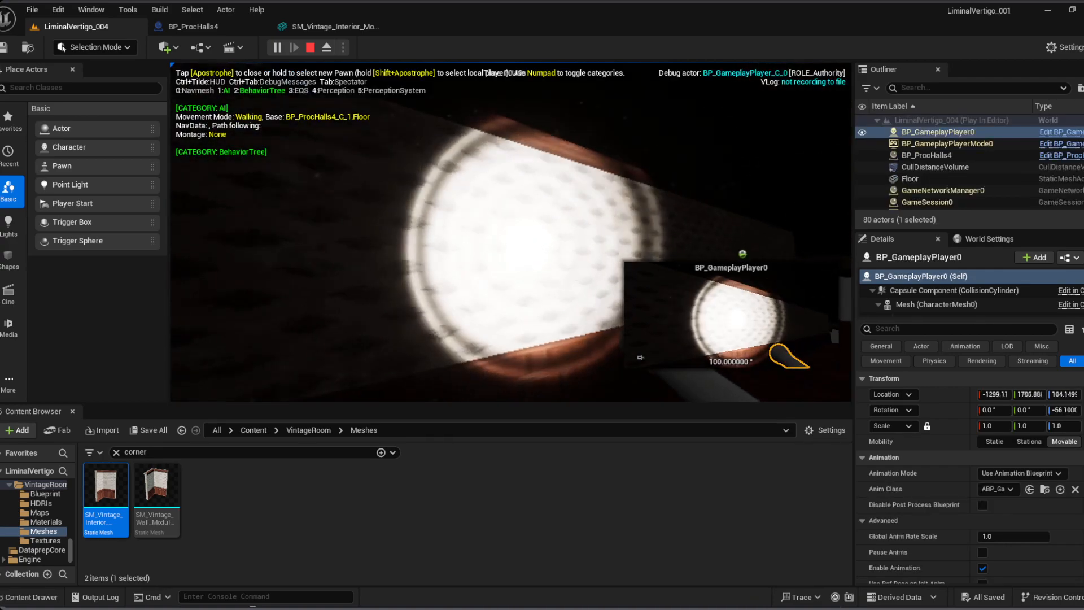
key(w)
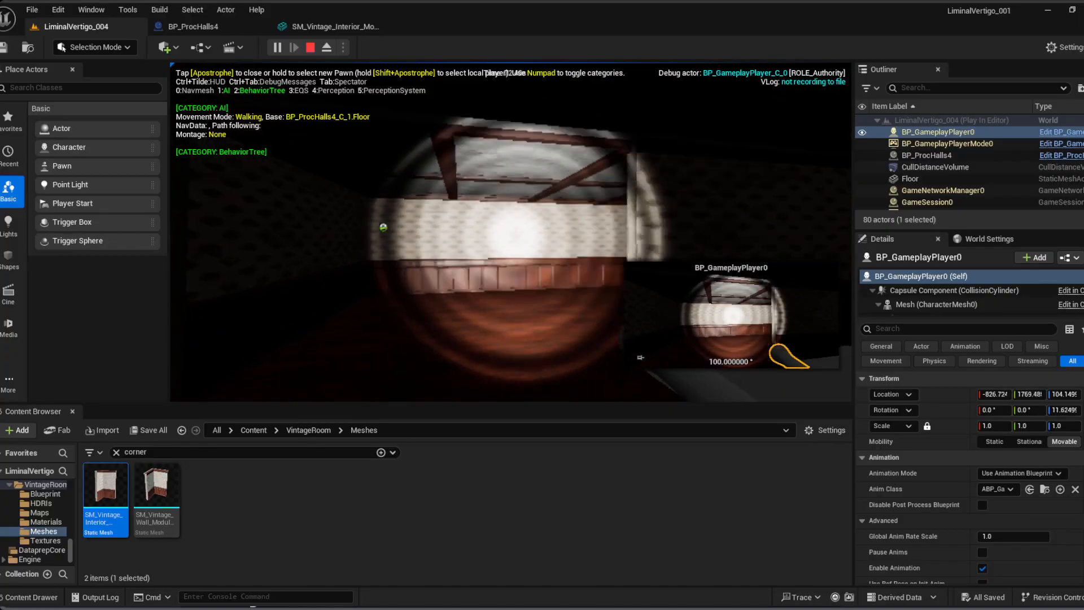
key(w)
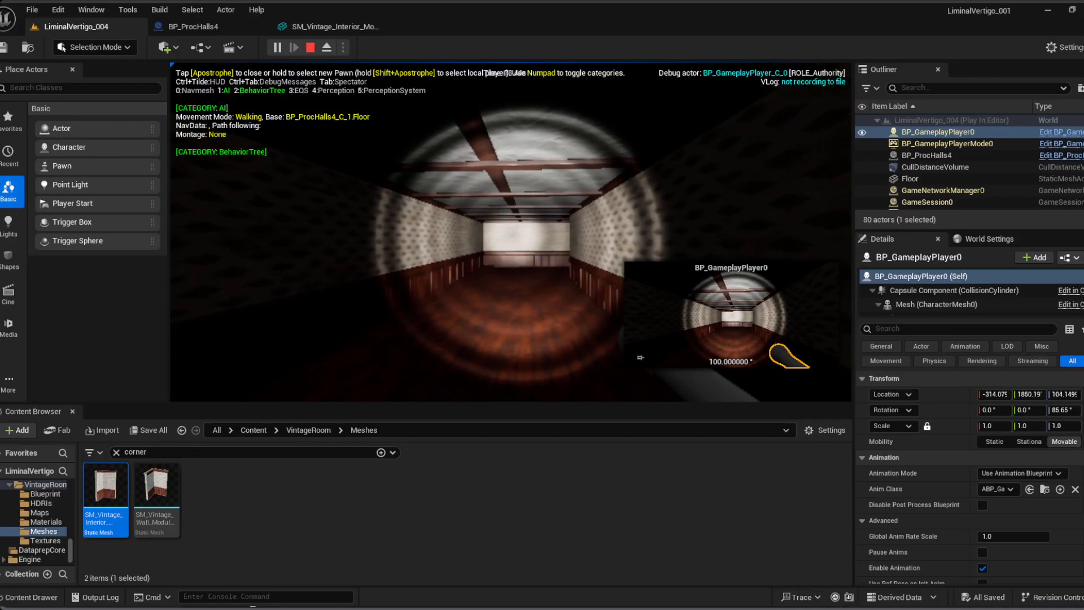
Step: Switch the gameplay debugger off and on repeatedly while standing in the hallway, leaving it on for the player pawn
key(apostrophe)
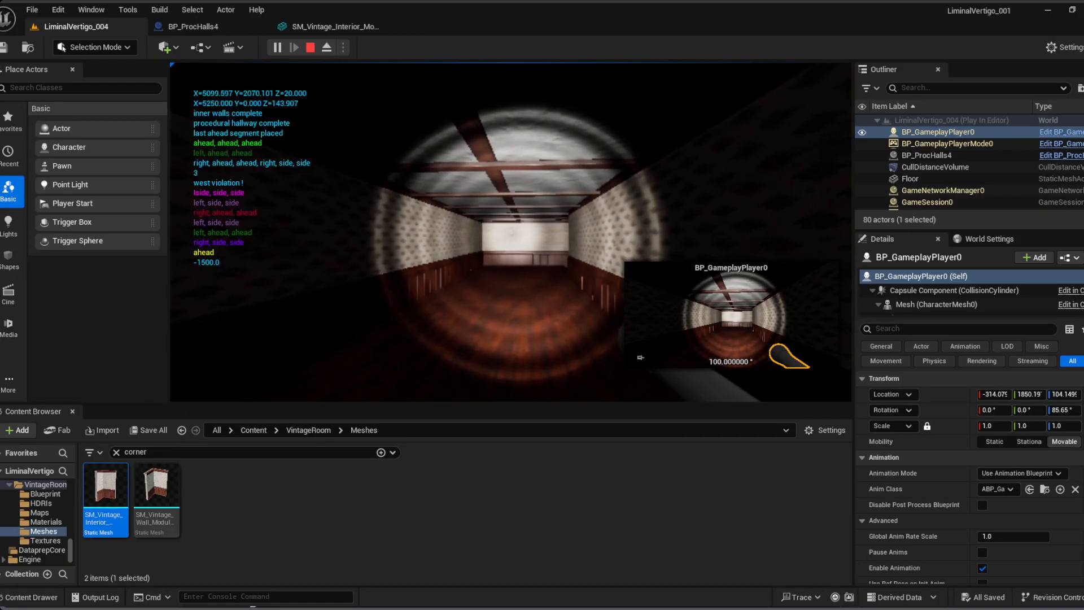
key(apostrophe)
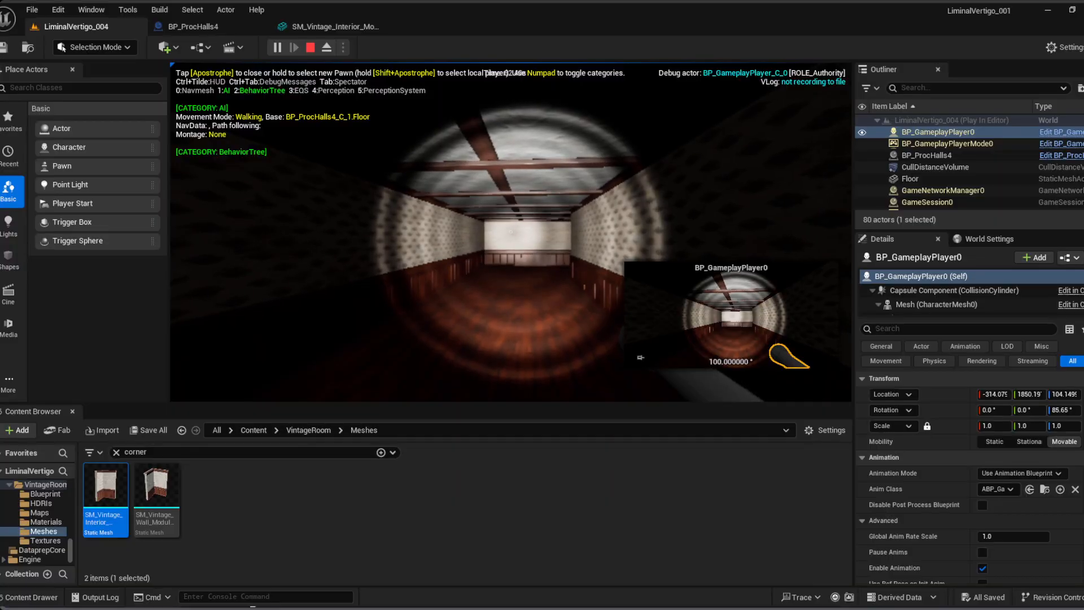
key(apostrophe)
key(apostrophe)
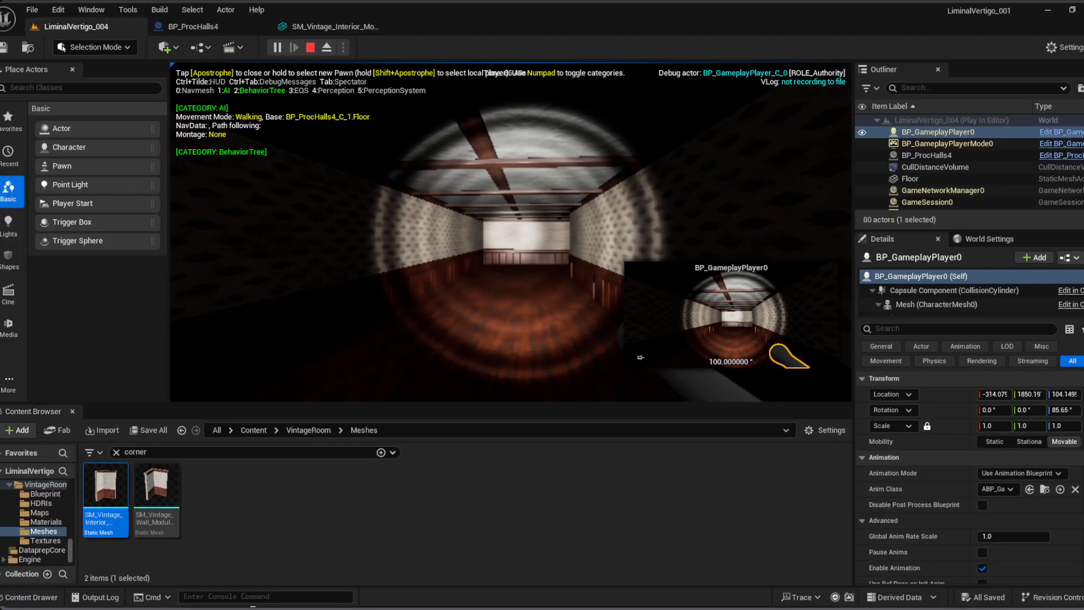
key(apostrophe)
key(apostrophe)
key(apostrophe)
key(apostrophe)
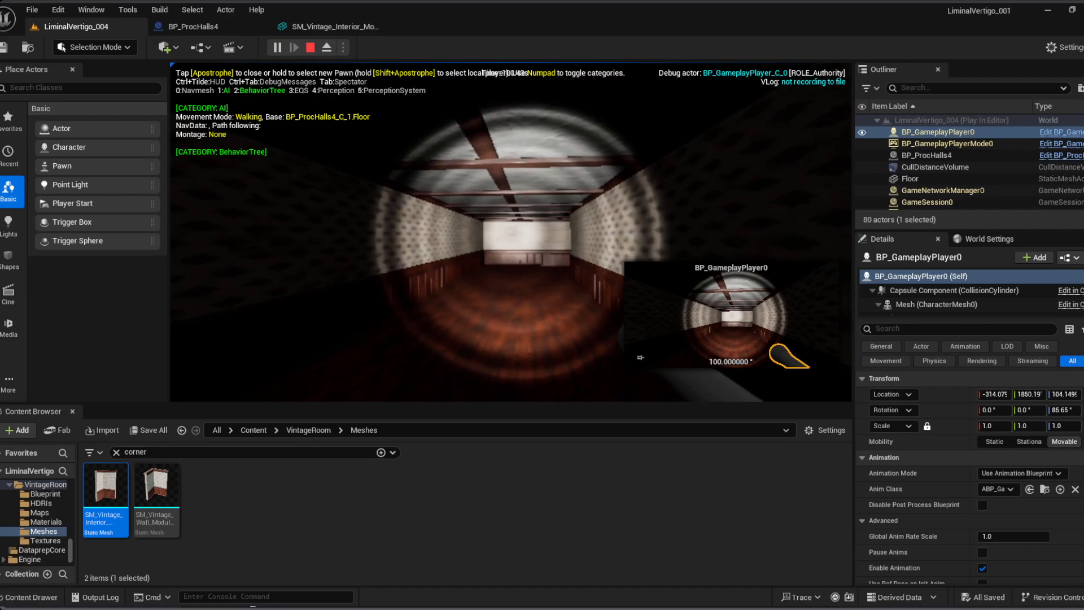
Step: Show the debugger's Navmesh category and walk around the nearby corner to examine the navigation coverage on the floor
key(KP_0)
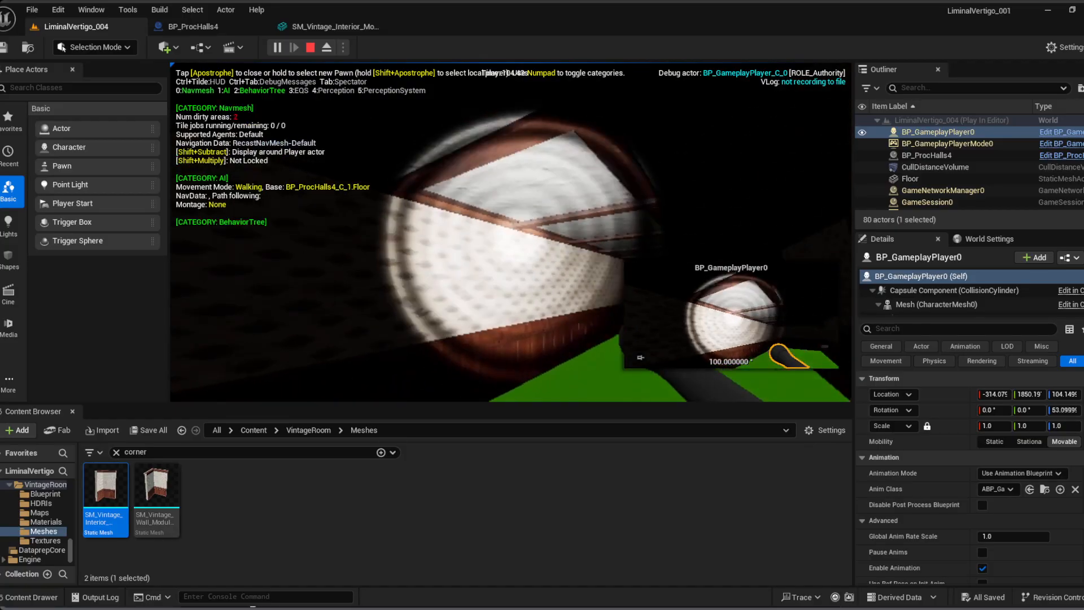
key(w)
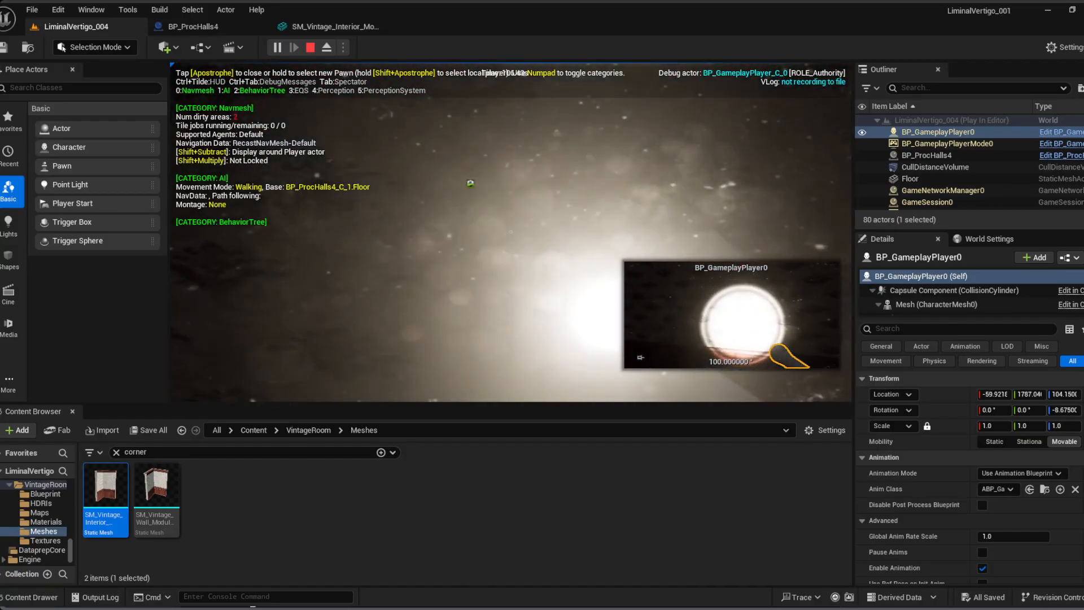
key(w)
key(w)
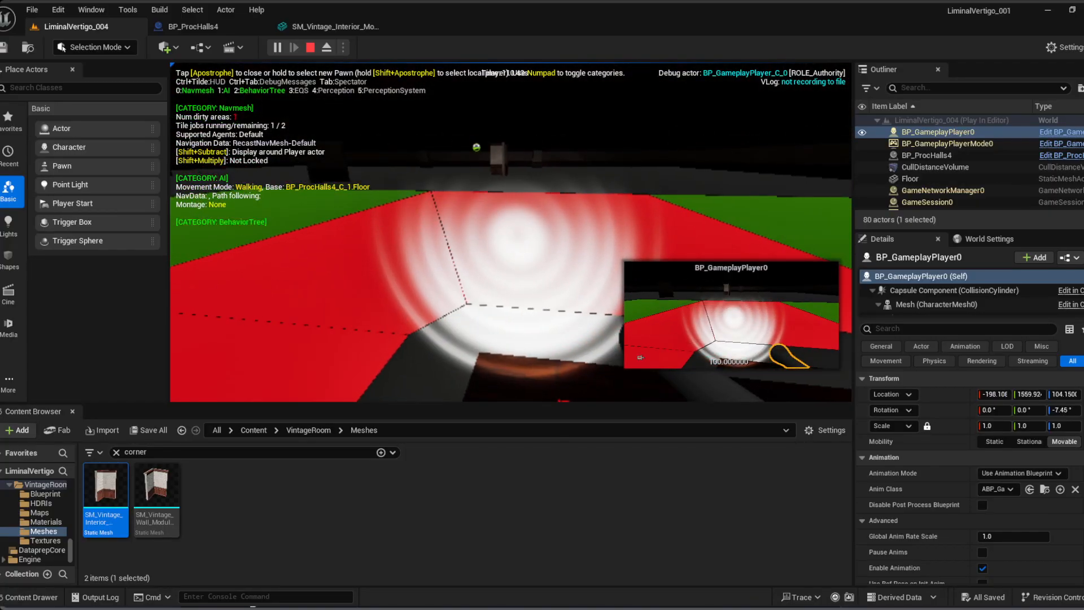
key(w)
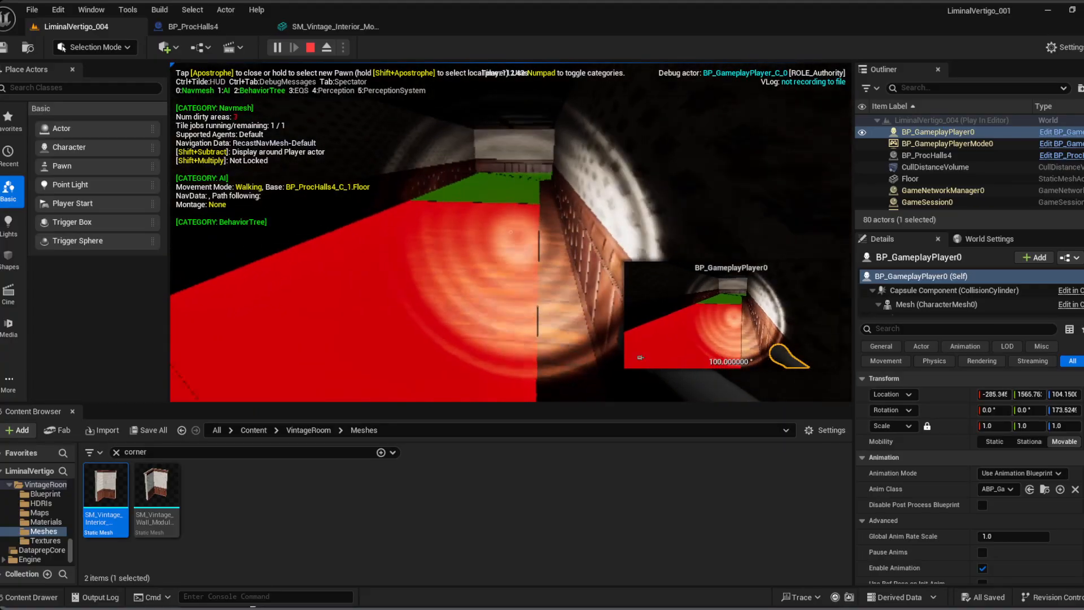
key(w)
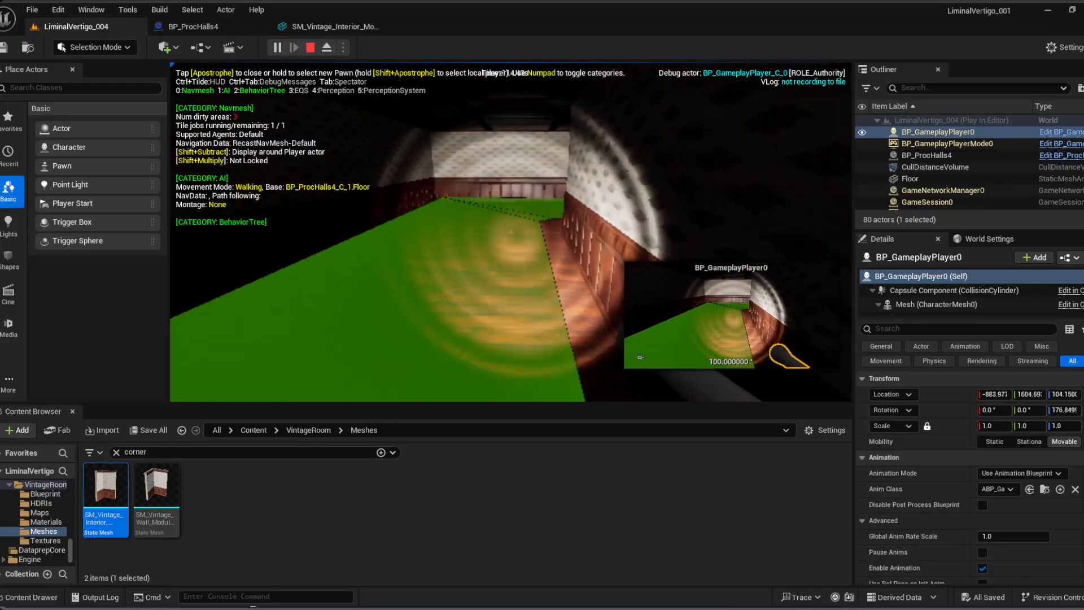
Step: Follow the hallways around the following corners to examine how the navmesh tiles cover and update along the floor
key(w)
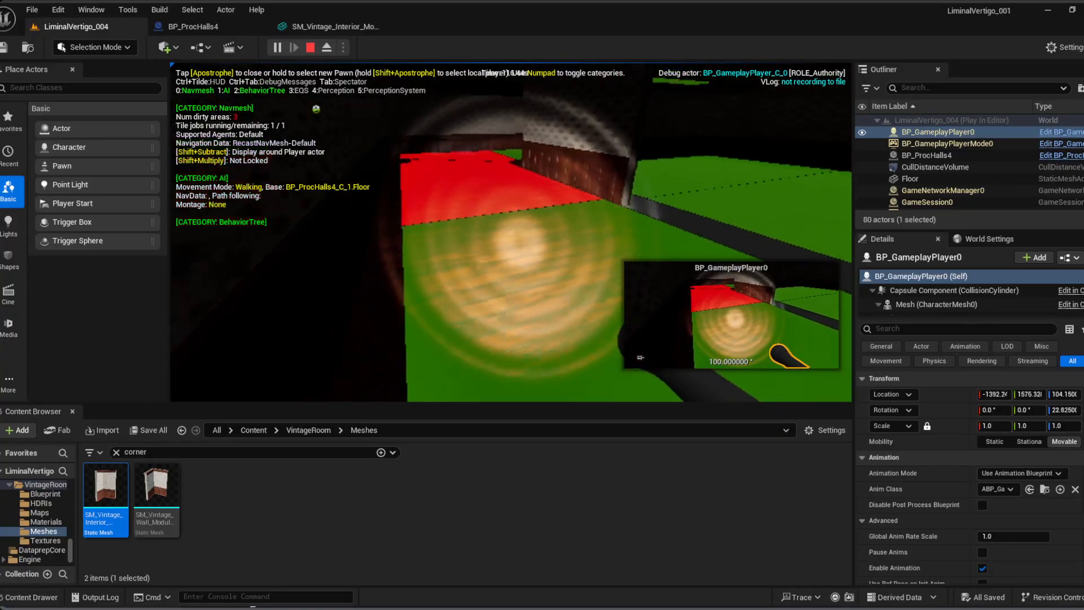
key(w)
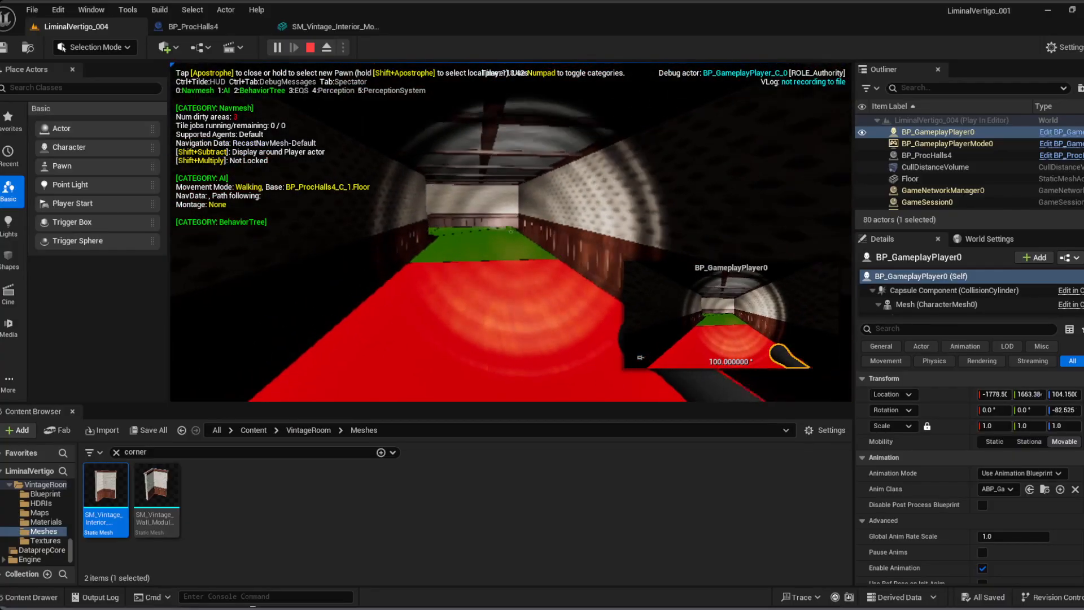
key(w)
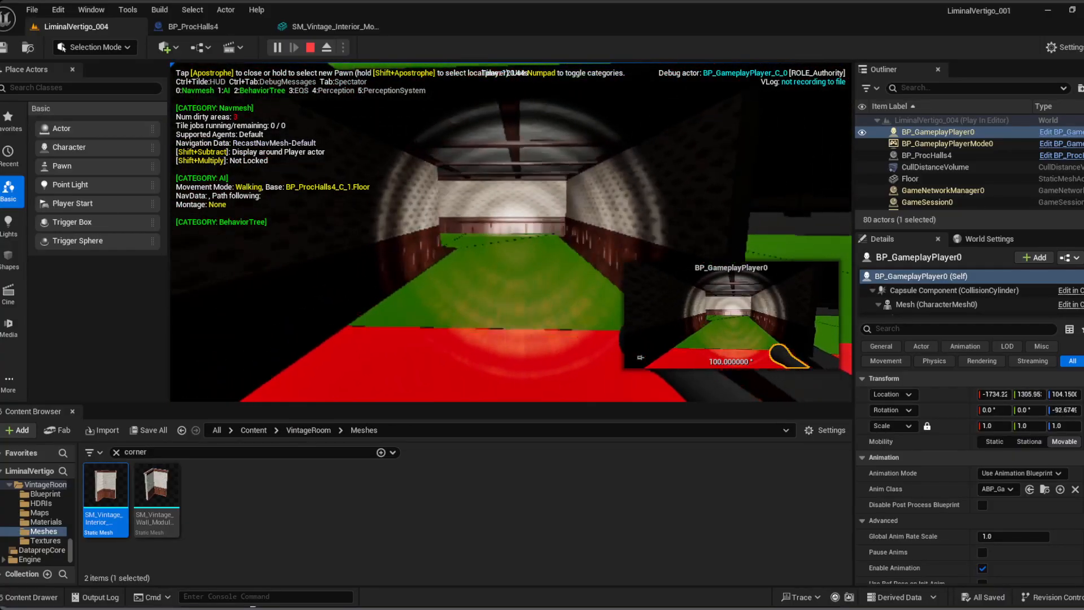
key(w)
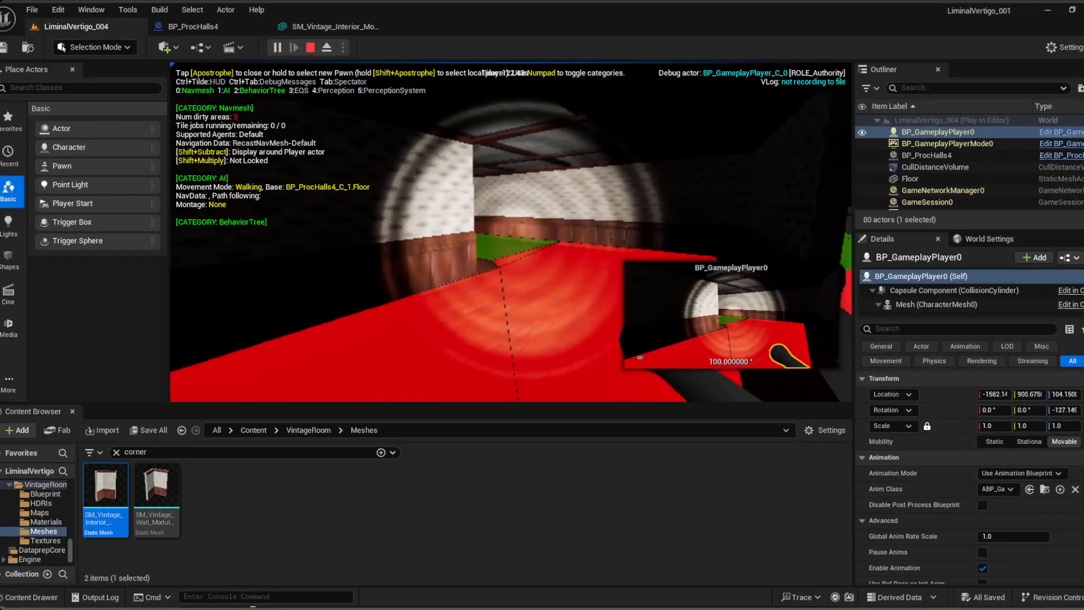
key(w)
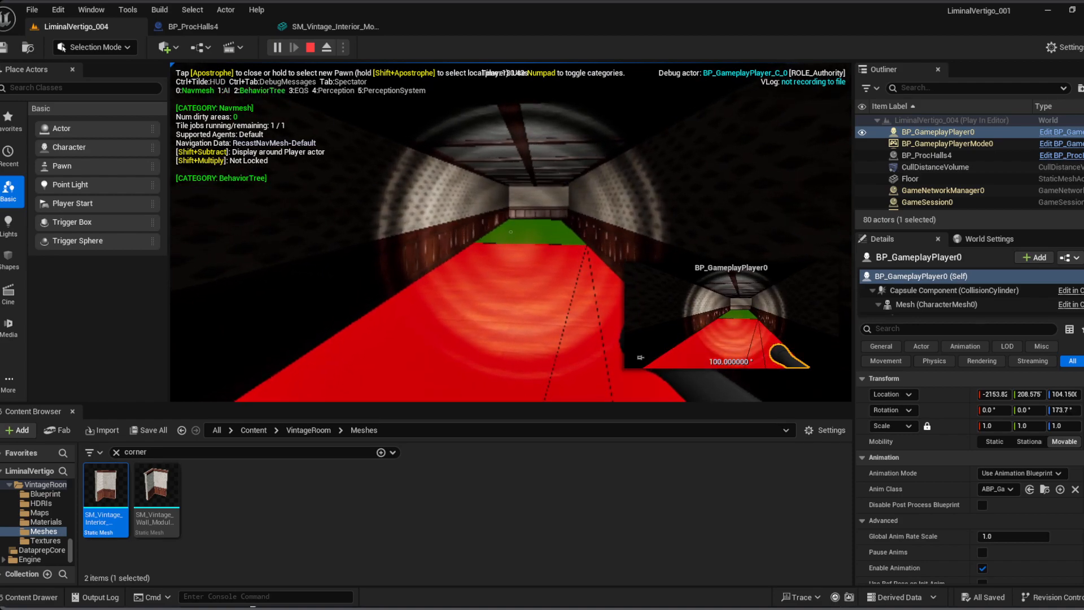
Step: Show the EQS and PerceptionSystem categories in the gameplay debugger to read their information for the player
key(KP_3)
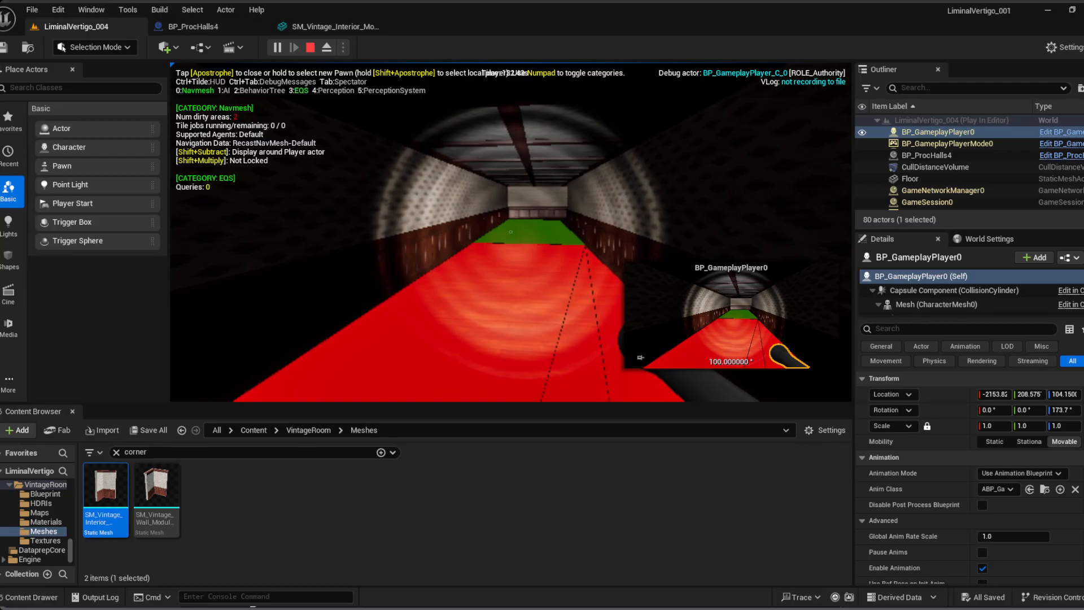
key(KP_5)
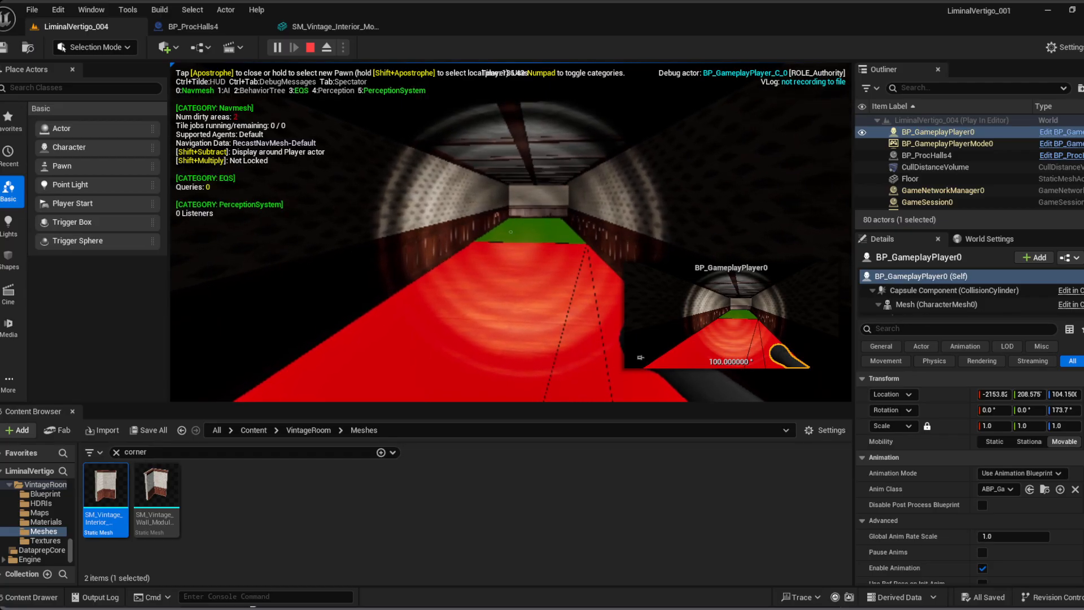
key(KP_5)
key(KP_5)
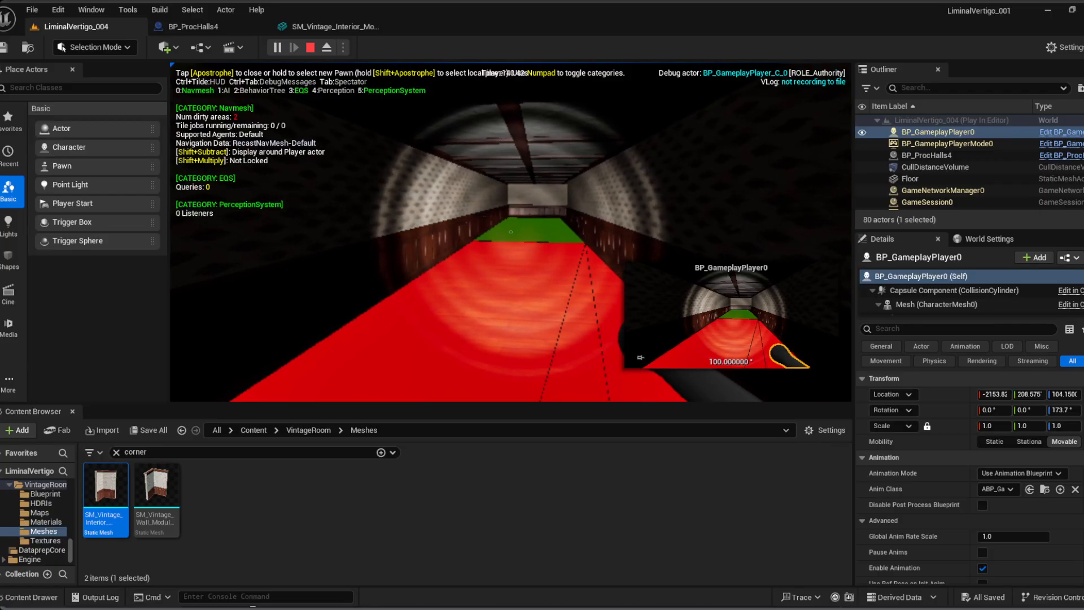
Step: Toggle the Navmesh and AI categories to compare their displays, leaving Navmesh hidden and both AI and BehaviorTree shown
key(KP_1)
key(KP_0)
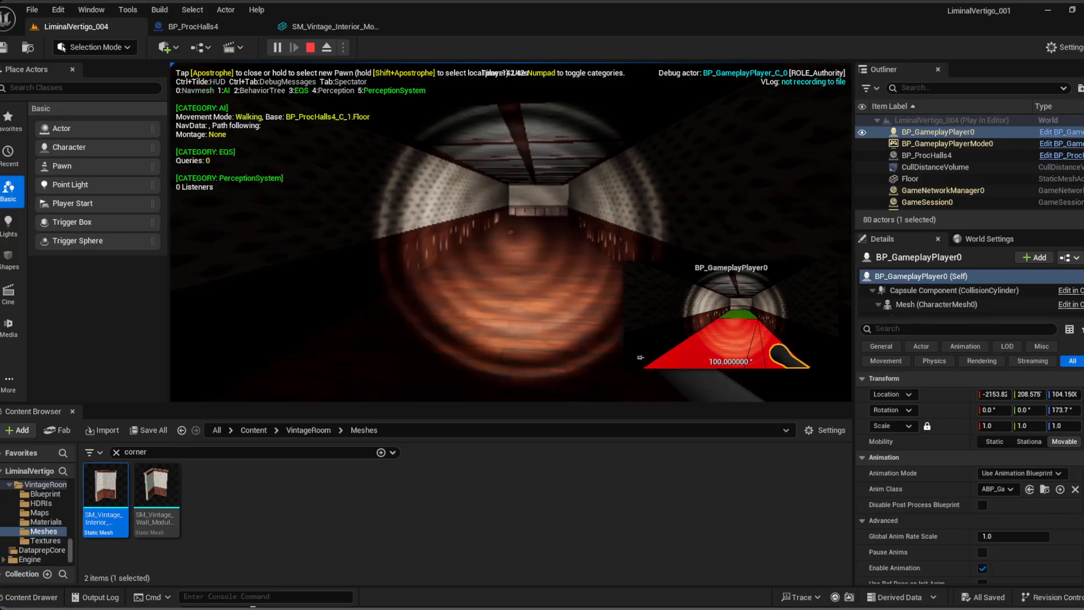
key(KP_0)
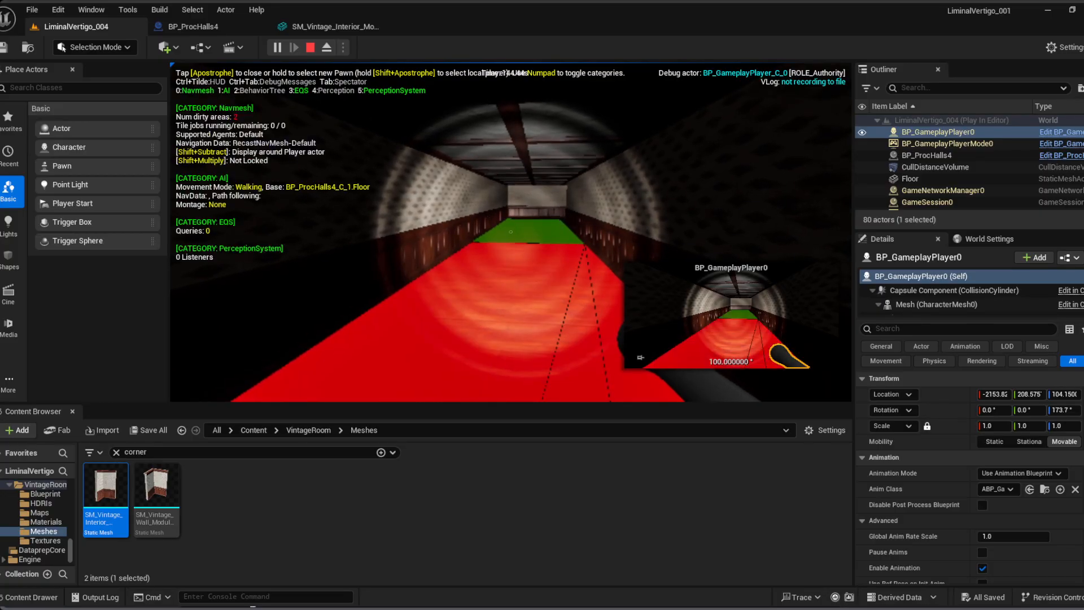
key(KP_0)
key(KP_1)
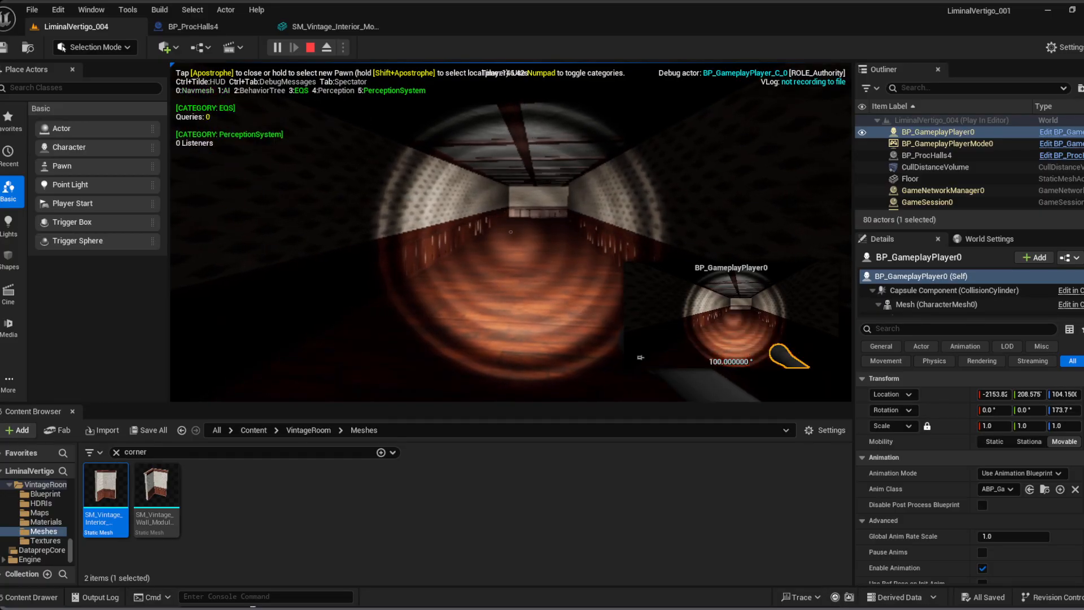
key(KP_1)
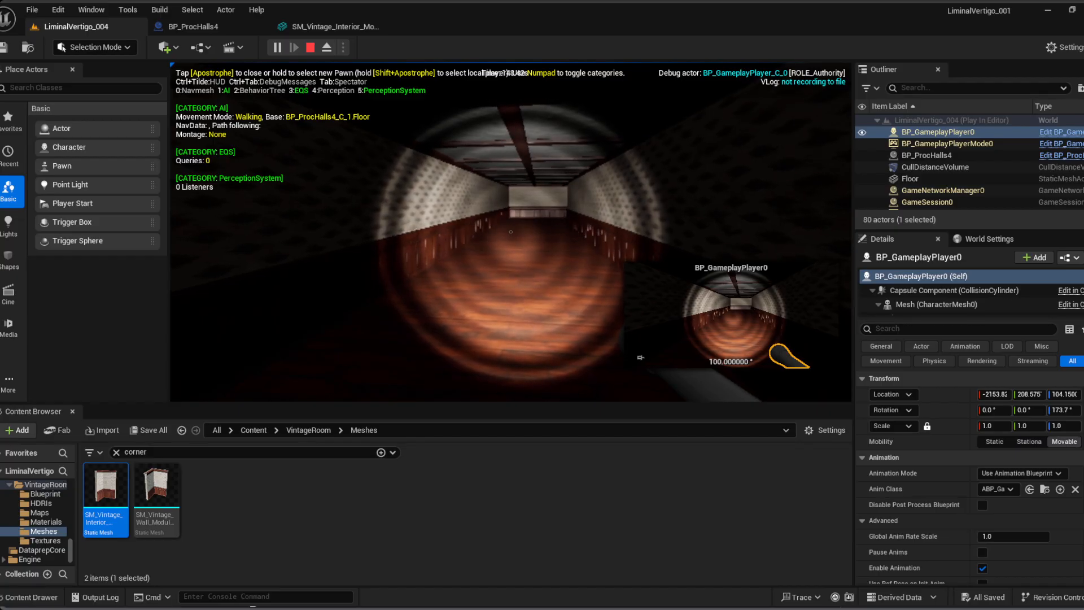
key(KP_2)
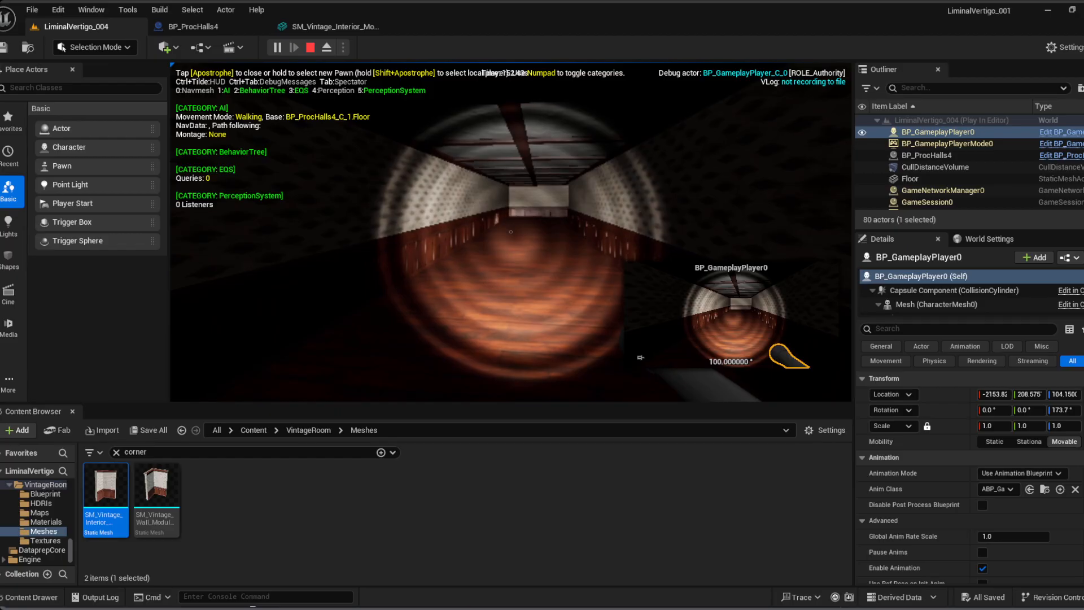
Step: Hide the PerceptionSystem, EQS, AI and BehaviorTree categories so that no debugger category is enabled
key(KP_5)
key(KP_3)
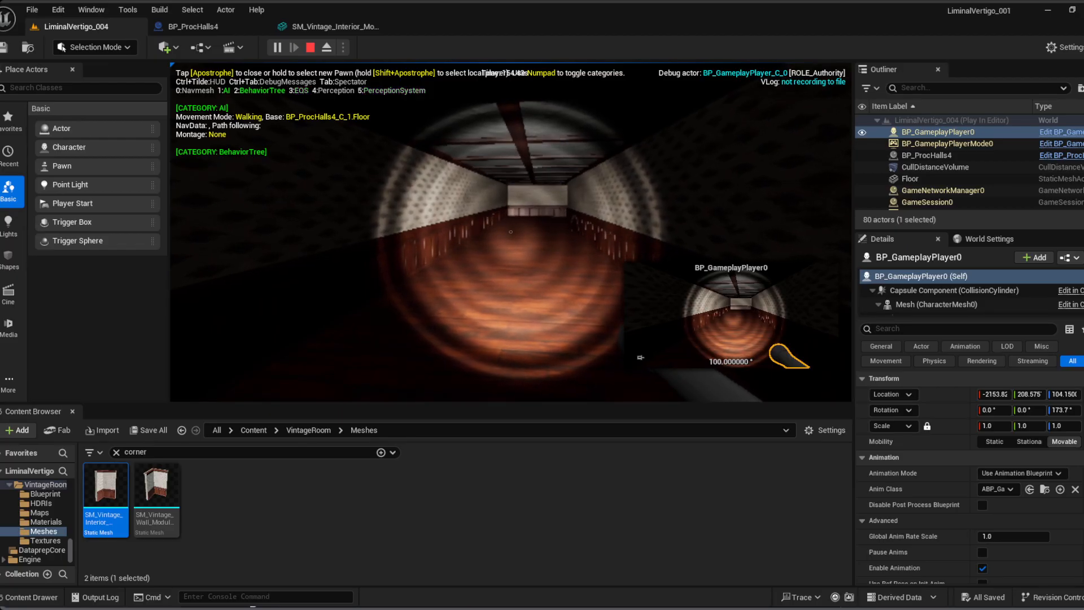
key(KP_4)
key(KP_4)
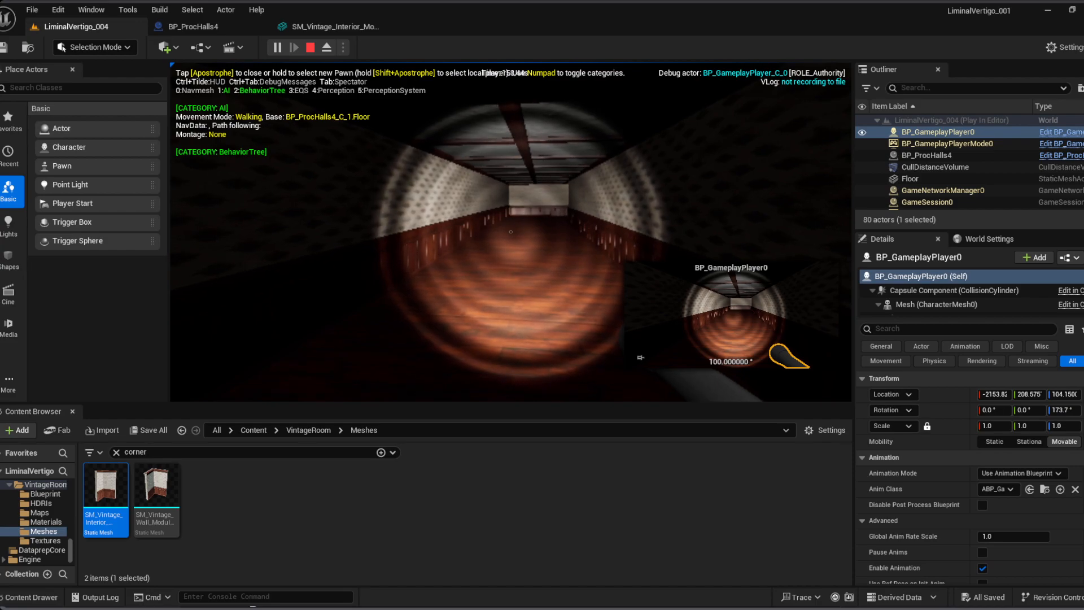
key(KP_0)
key(KP_0)
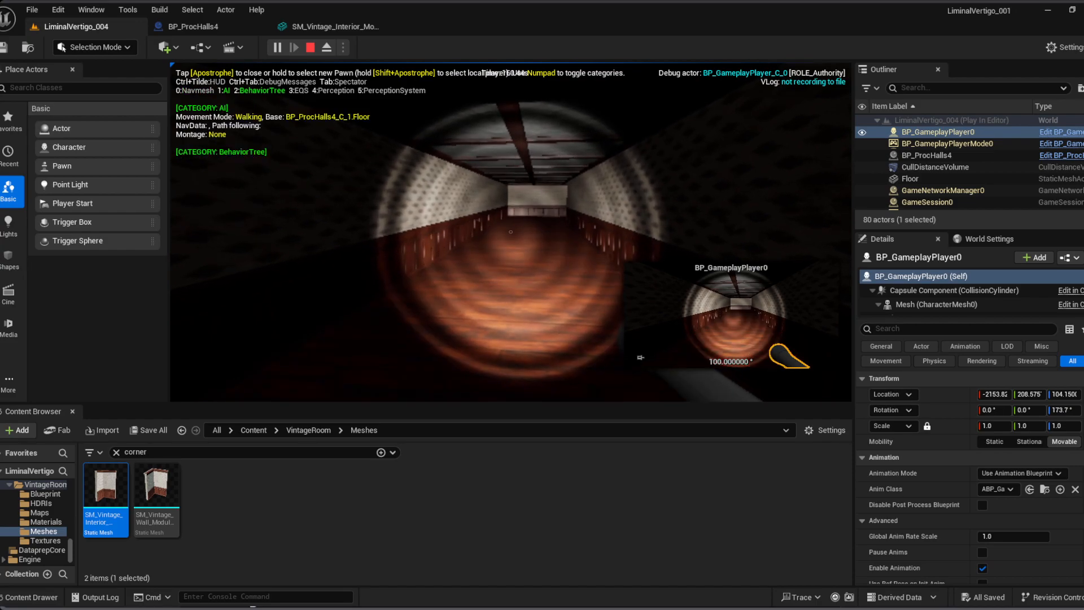
key(KP_1)
key(KP_2)
Step: Walk along the long hallway toward its far end wall, closing the console and leaving the gameplay debugger on
key(w)
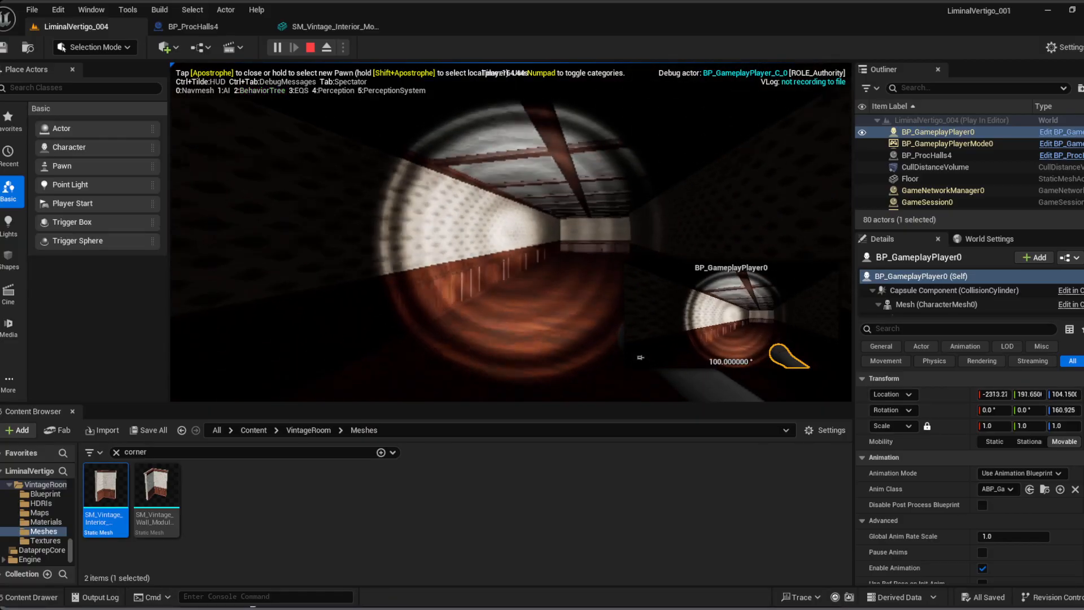
key(w)
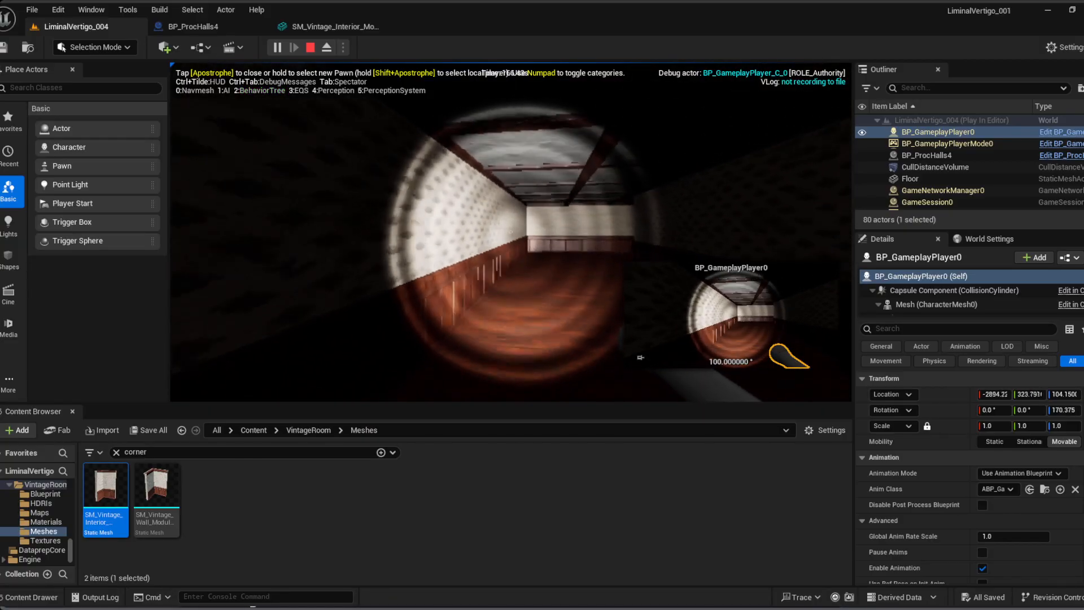
key(w)
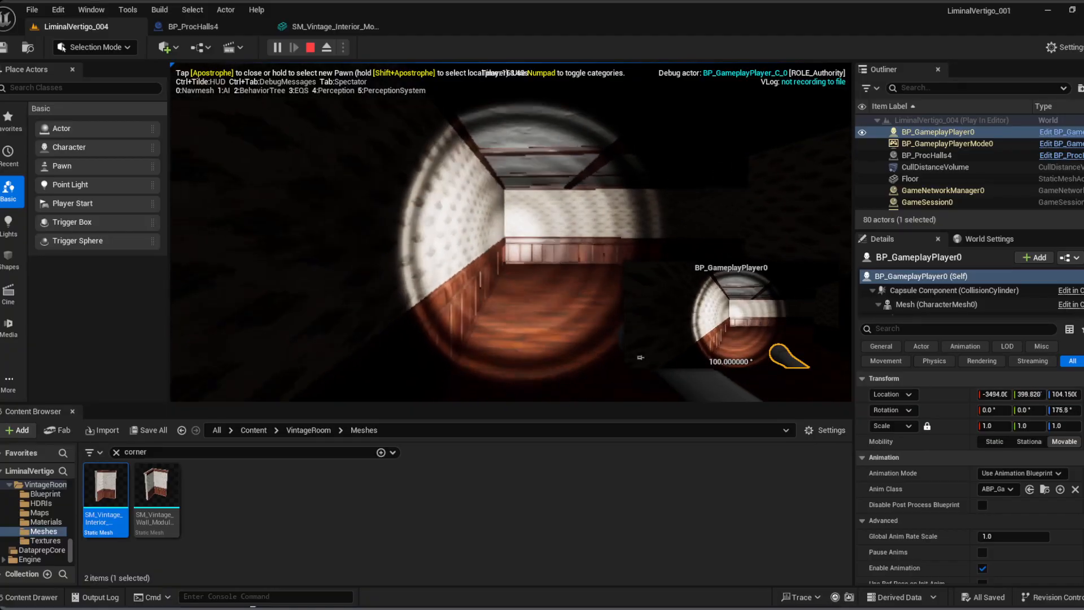
key(grave)
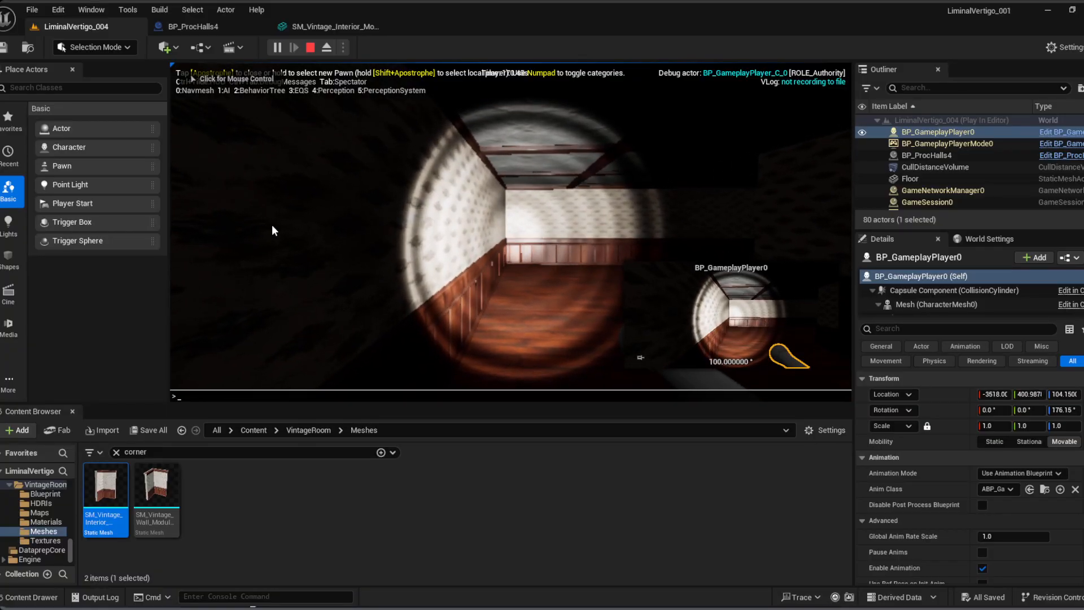
click(273, 227)
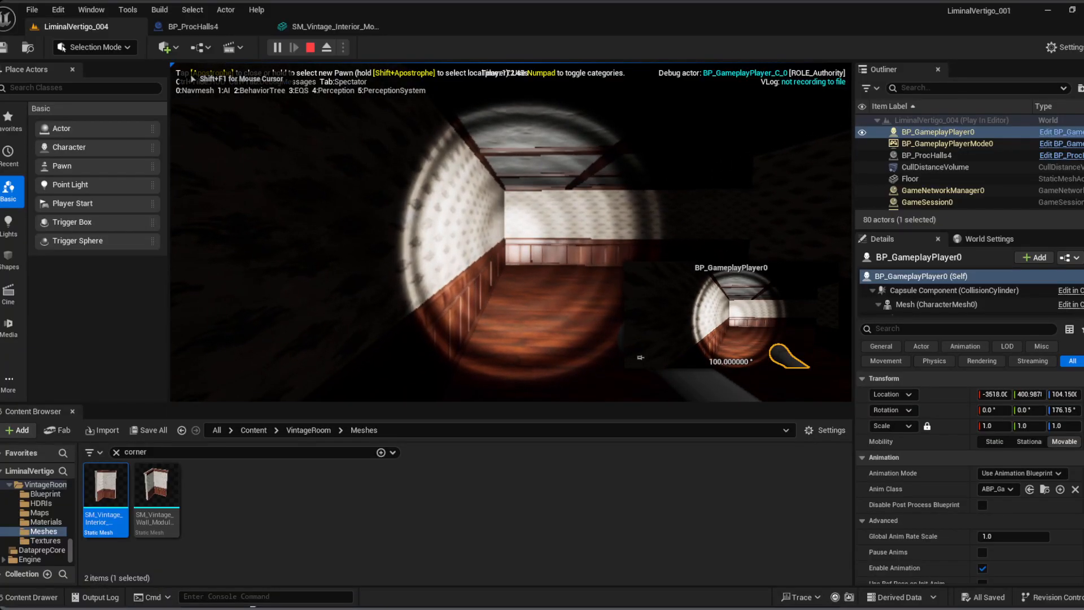
key(apostrophe)
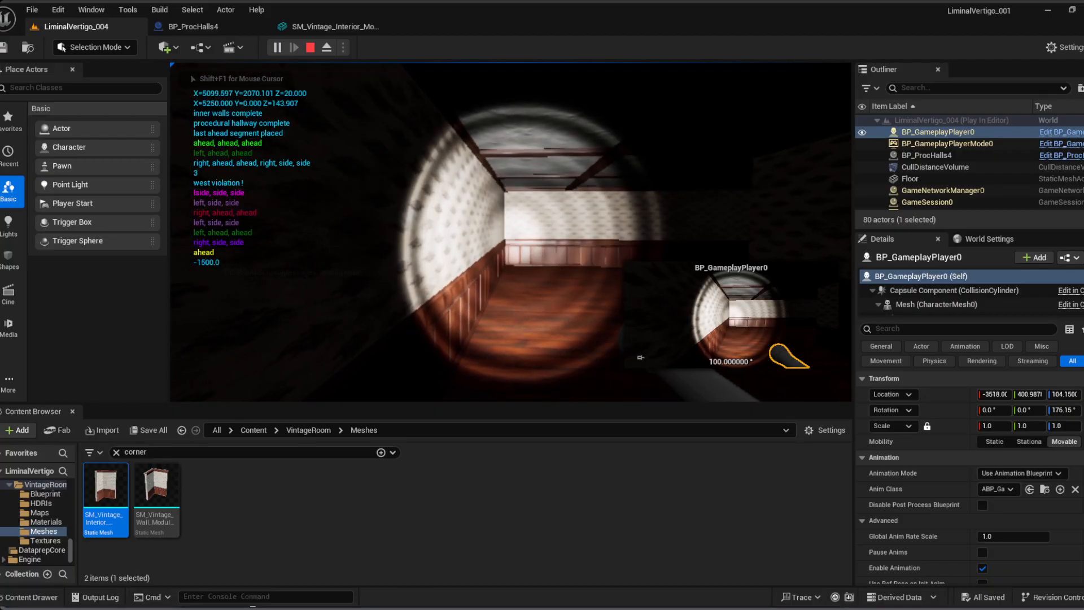
key(apostrophe)
key(w)
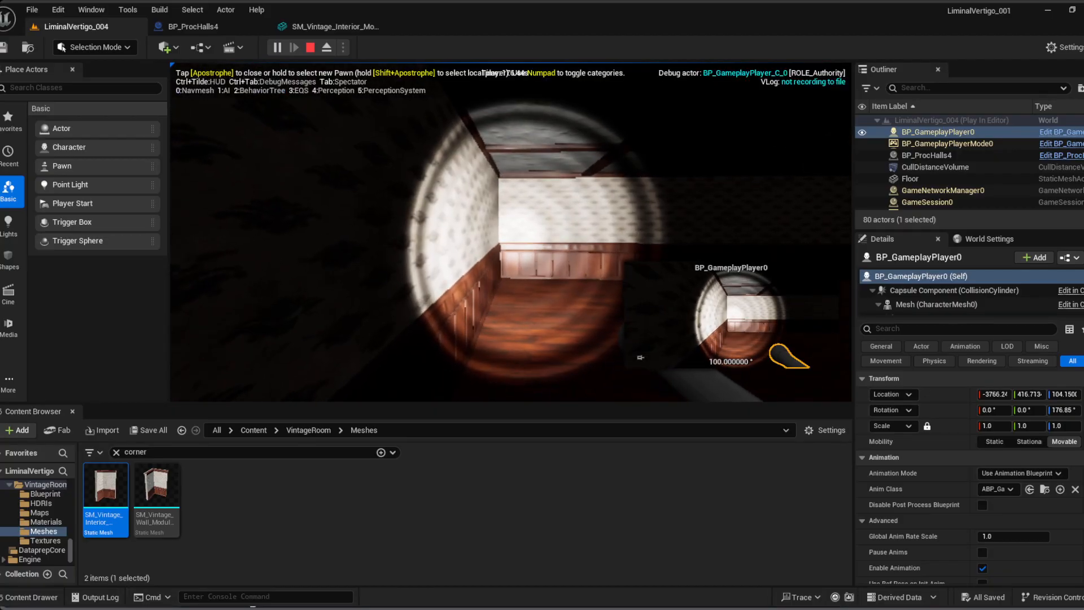
Step: Switch the gameplay debugger off and on again and toggle its Navmesh category to check coverage of the hallway floor
key(apostrophe)
key(apostrophe)
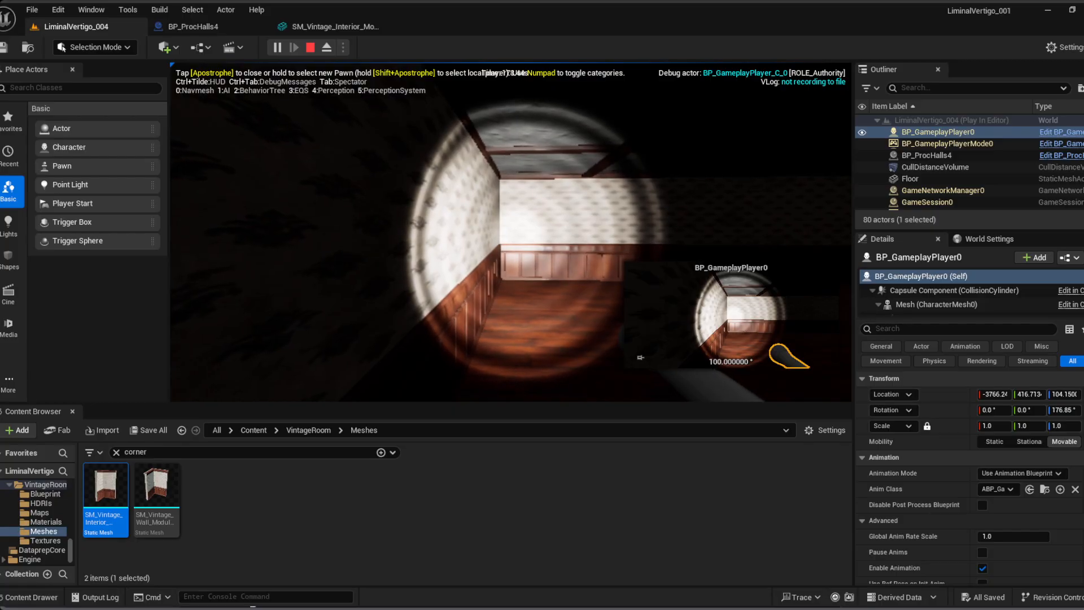
key(apostrophe)
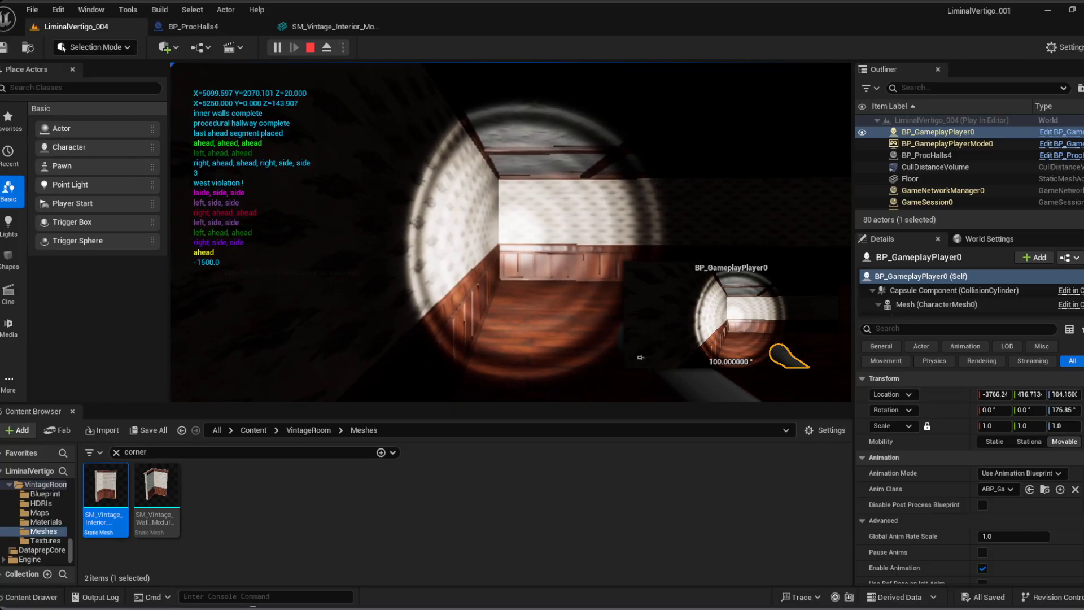
key(apostrophe)
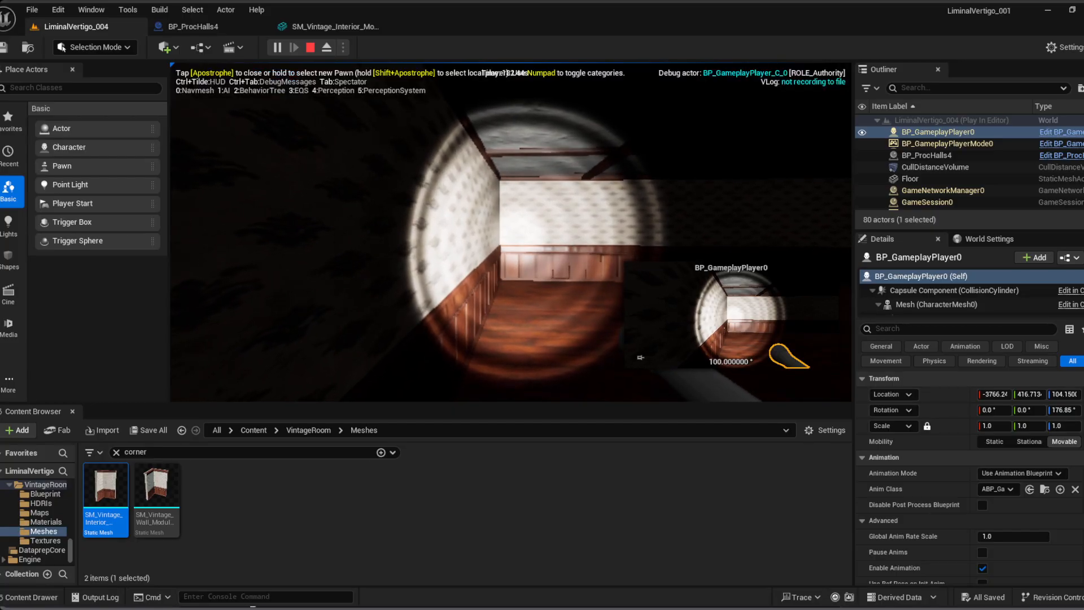
key(KP_0)
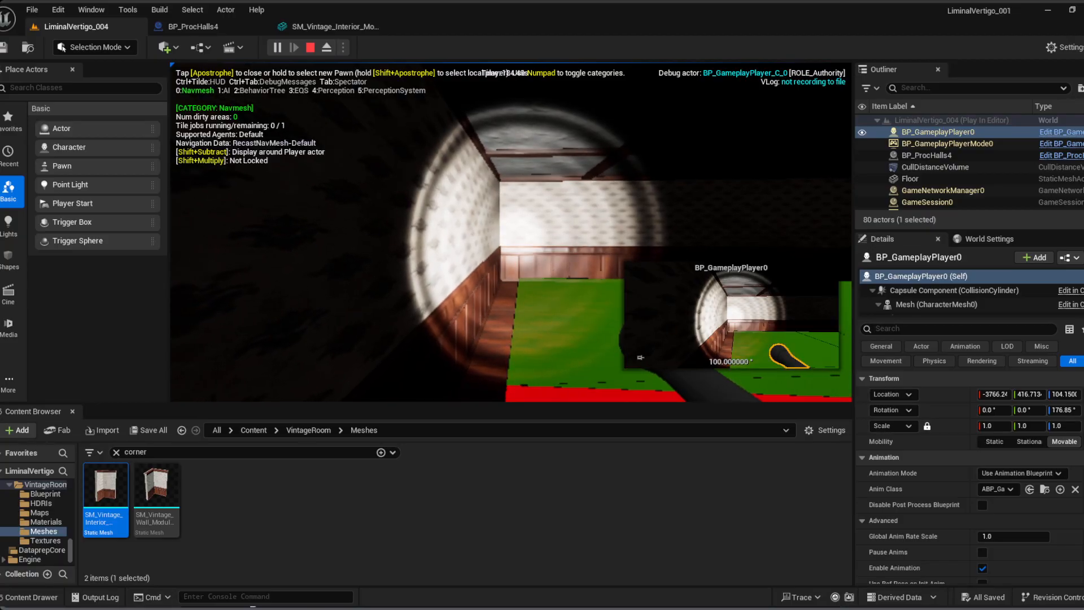
key(KP_0)
key(KP_0)
key(KP_0)
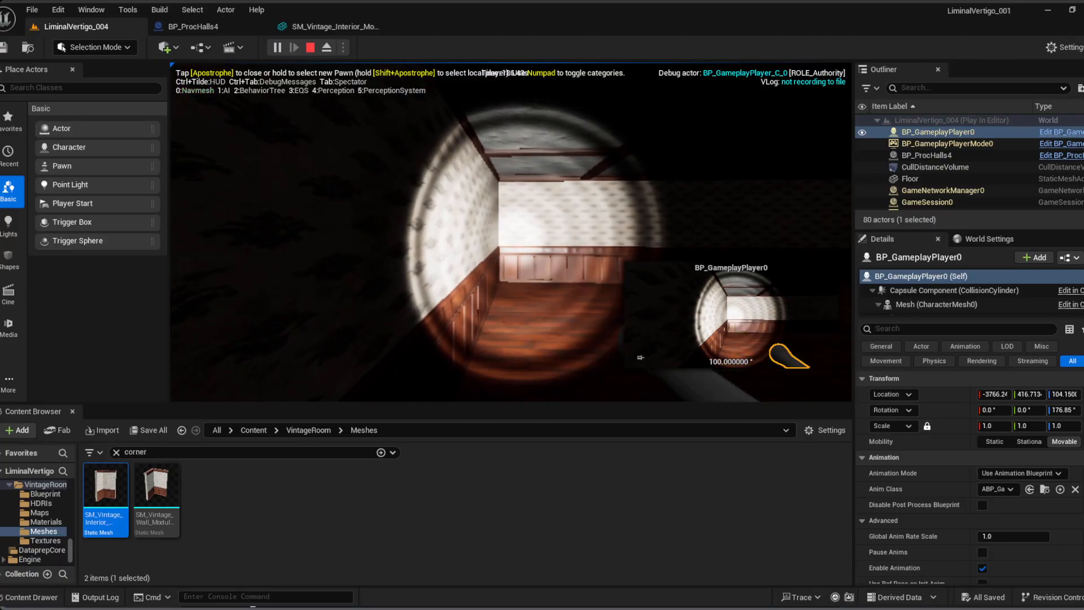
Step: Show the AI, BehaviorTree, Perception and PerceptionSystem categories in the gameplay debugger
key(KP_1)
key(KP_2)
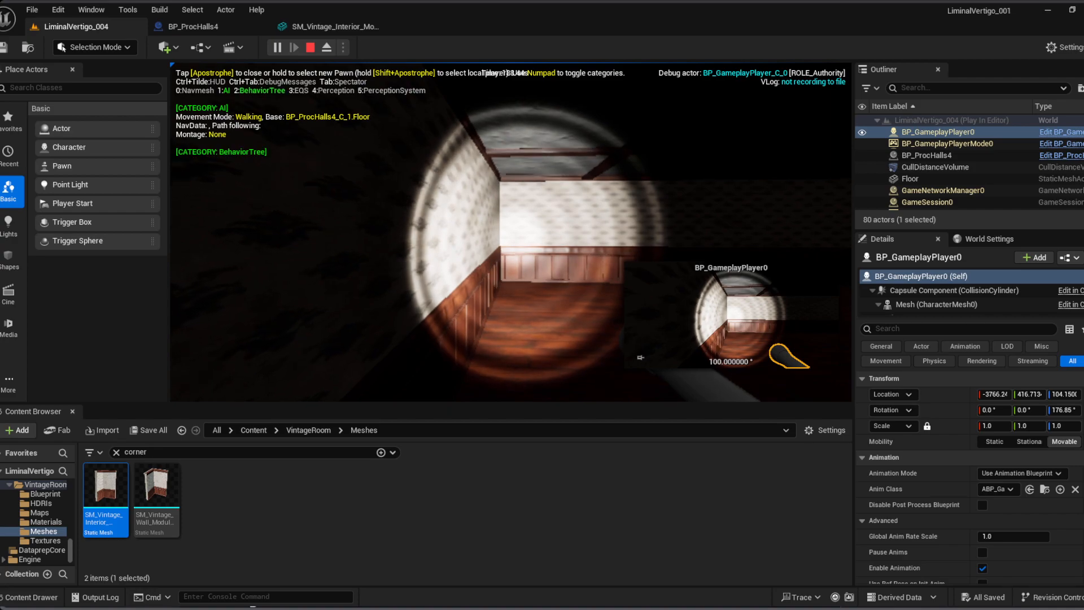
key(KP_4)
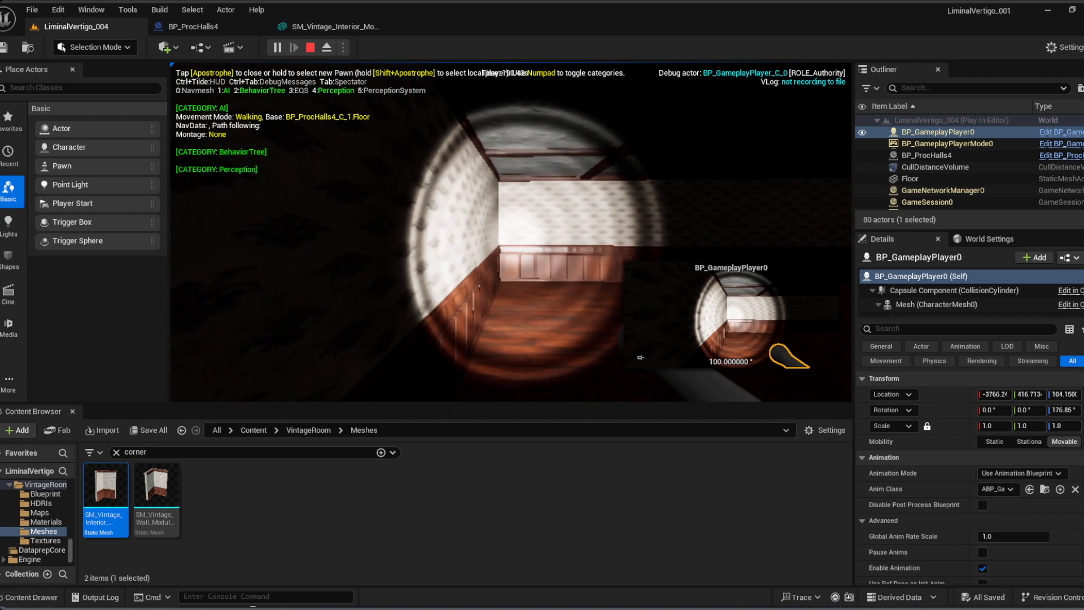
key(KP_5)
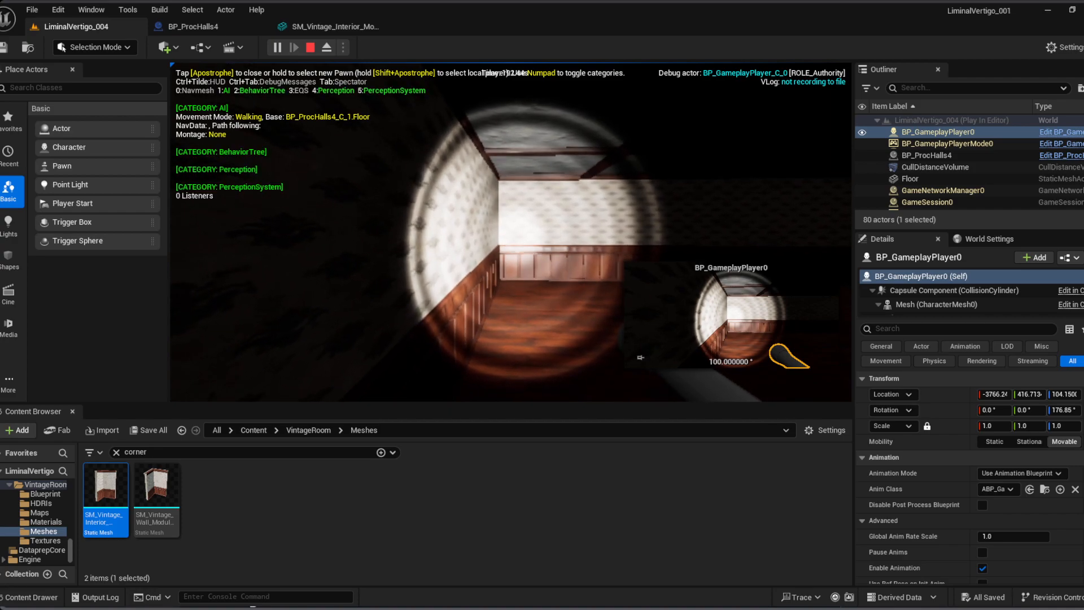
Step: Walk around the hallway turns to inspect how the corner walls meet, and end the play session
key(w)
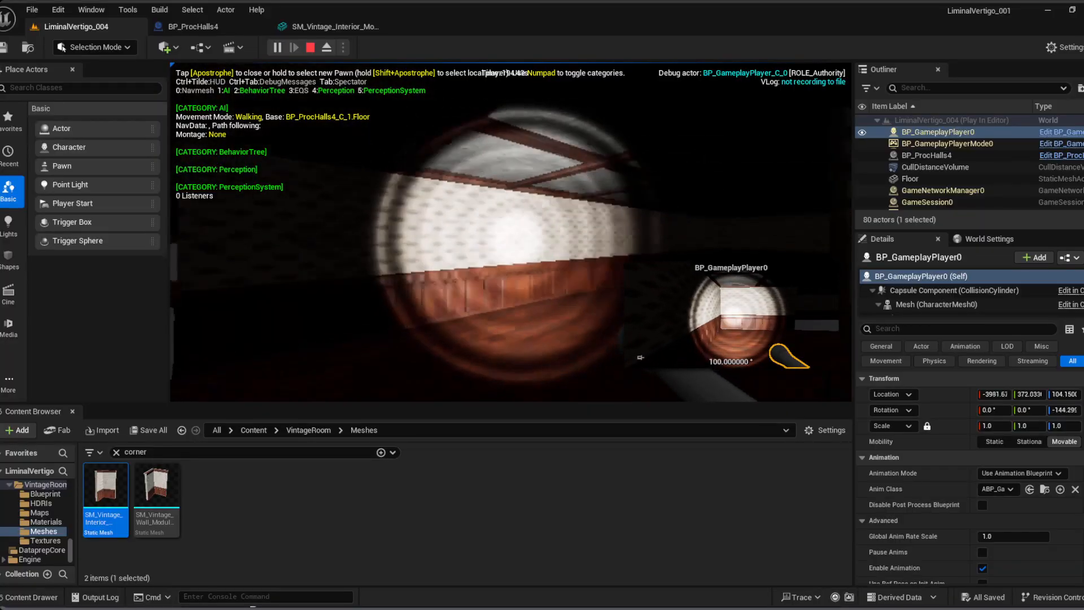
key(w)
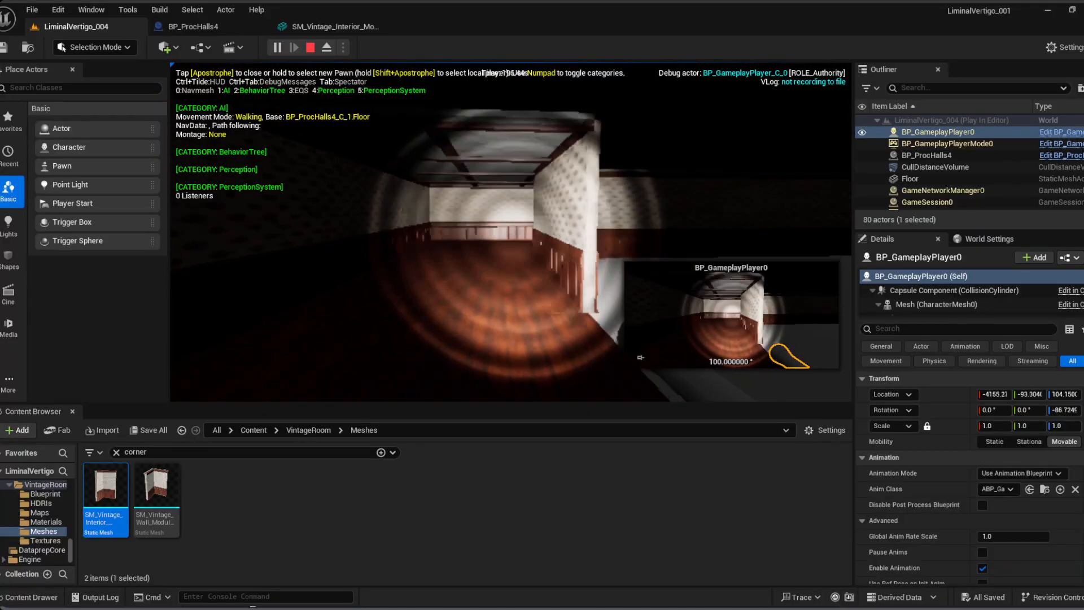
key(w)
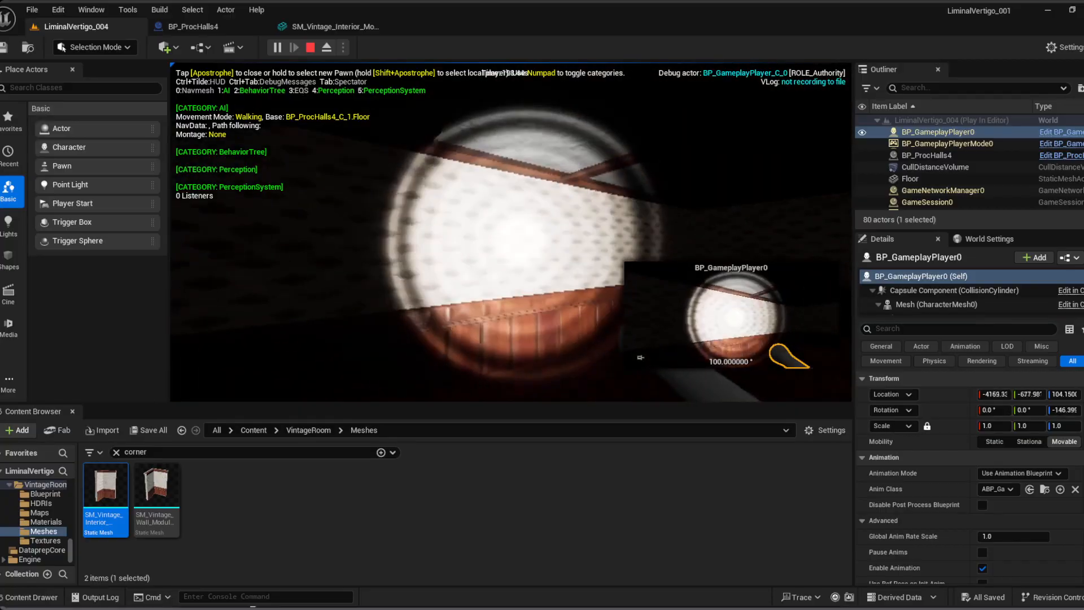
key(w)
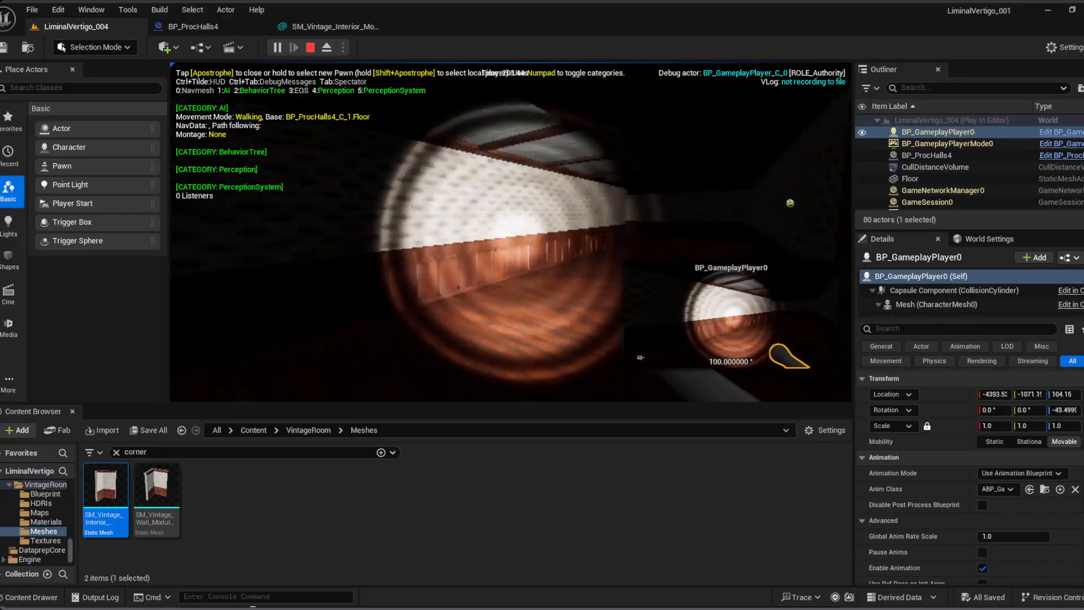
key(w)
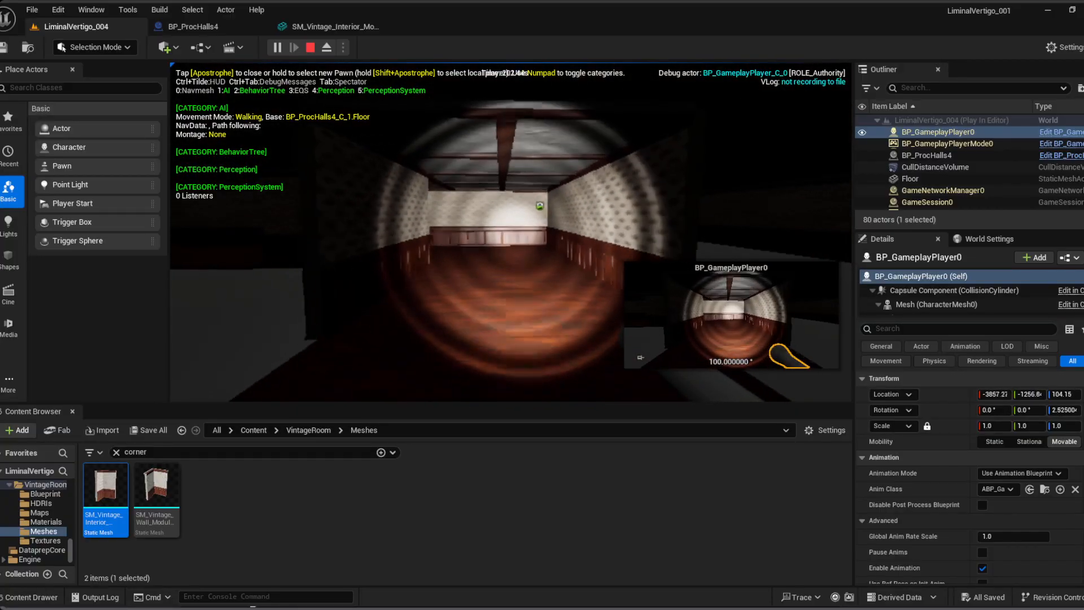
key(w)
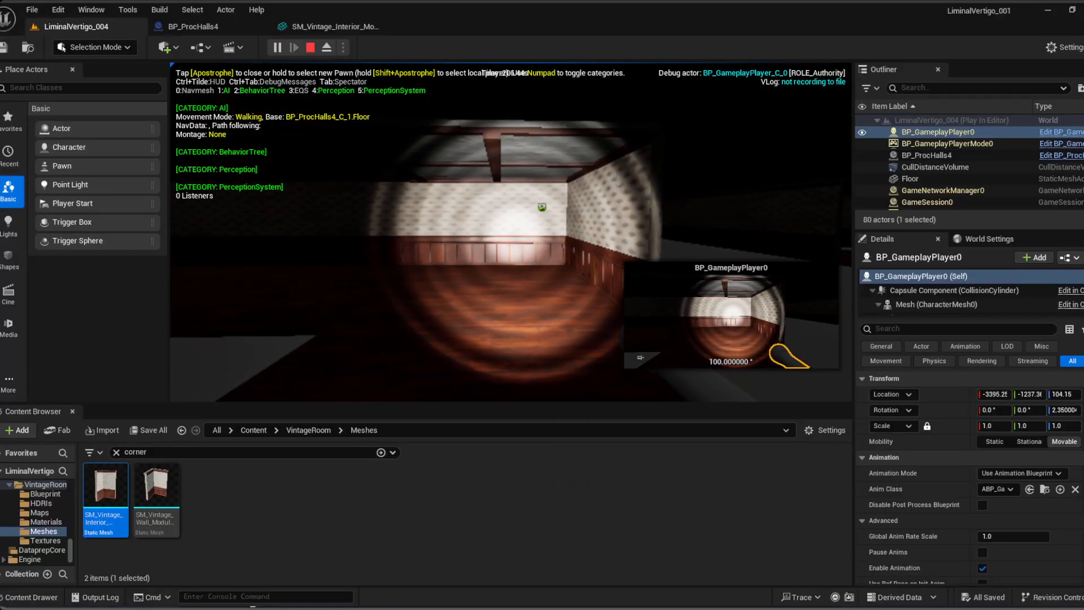
key(Escape)
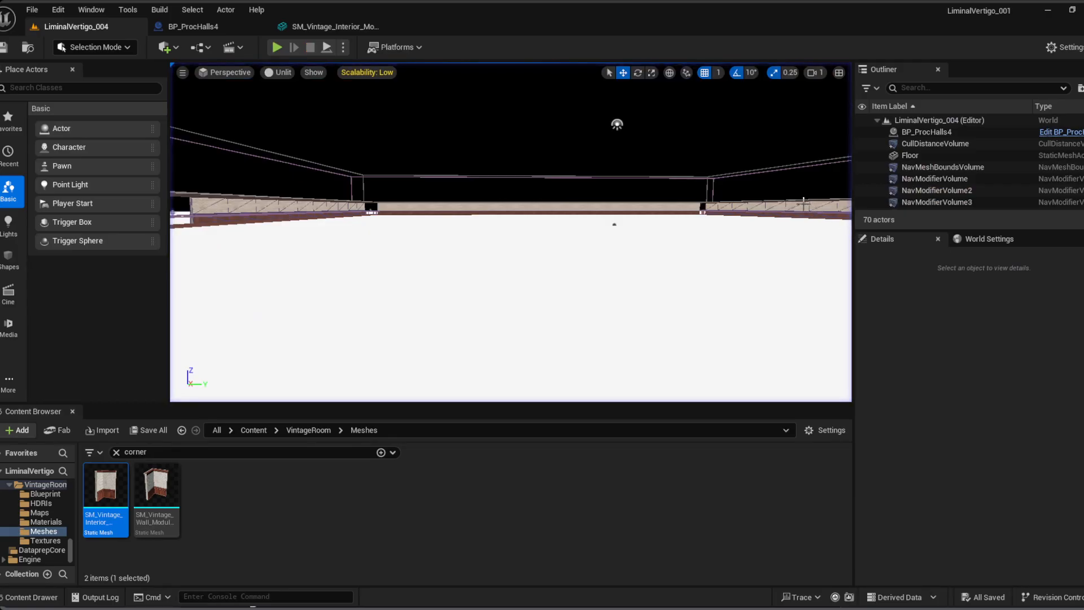
Step: In the SM_Vintage_Interior corner mesh editor, expand the advanced LOD Picker settings and set the displayed LOD to LOD 0
click(330, 27)
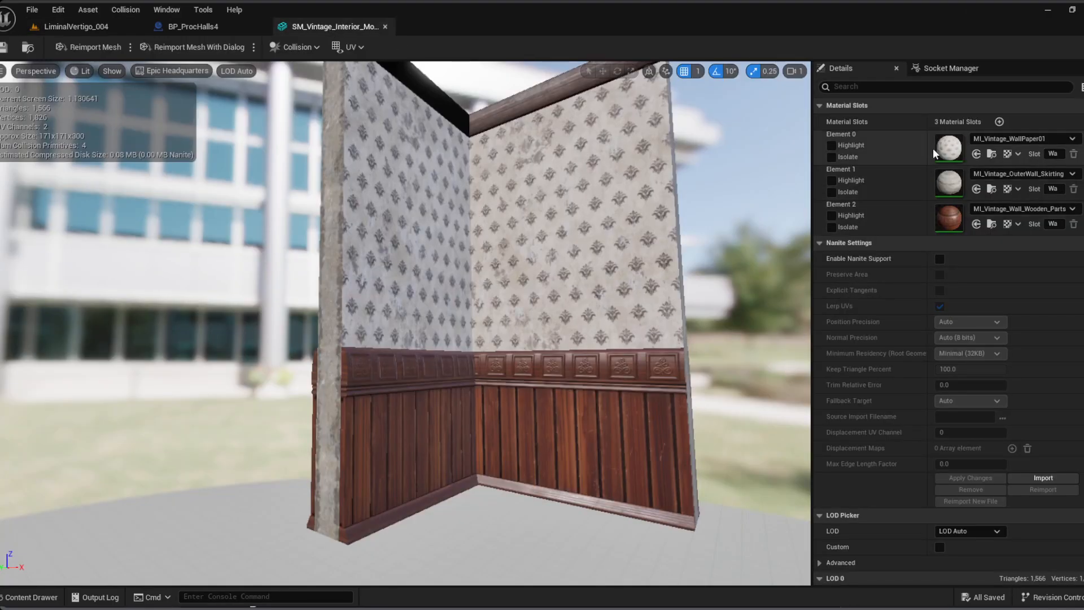
scroll(944, 364, down, 5)
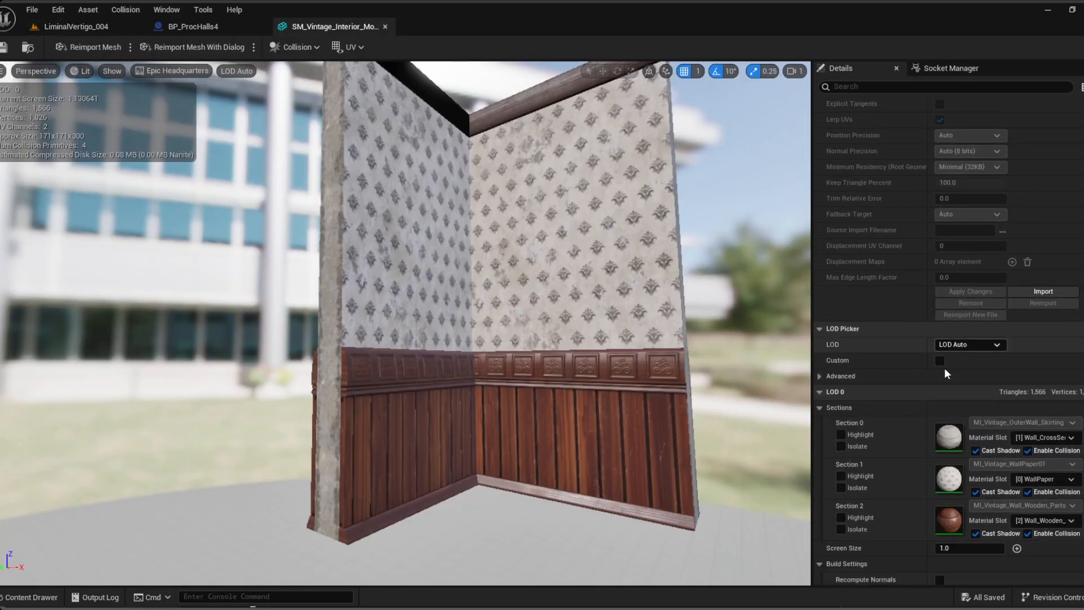
scroll(942, 368, up, 2)
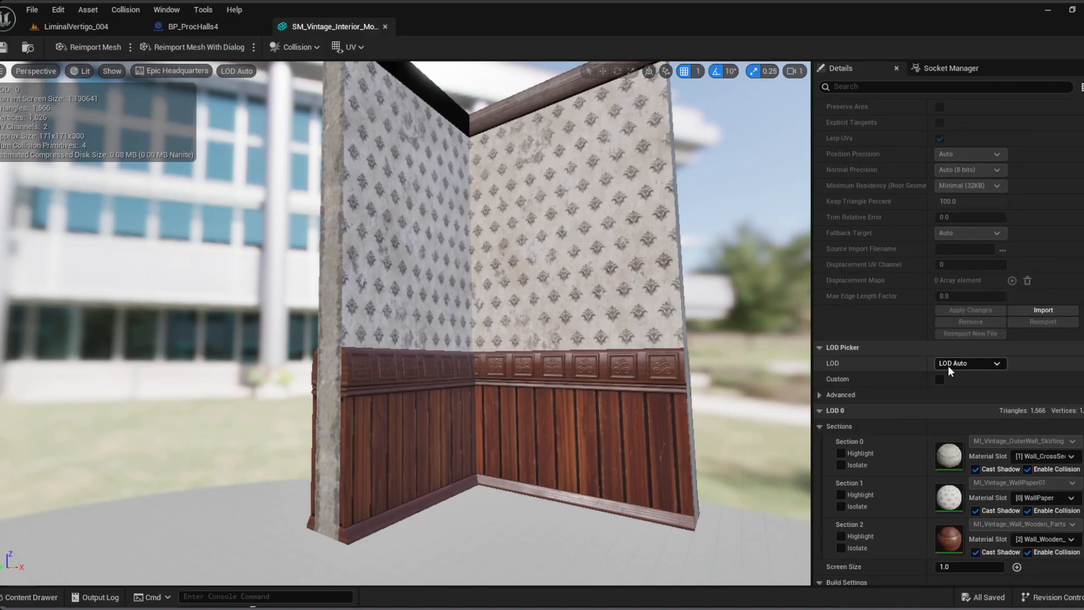
click(820, 395)
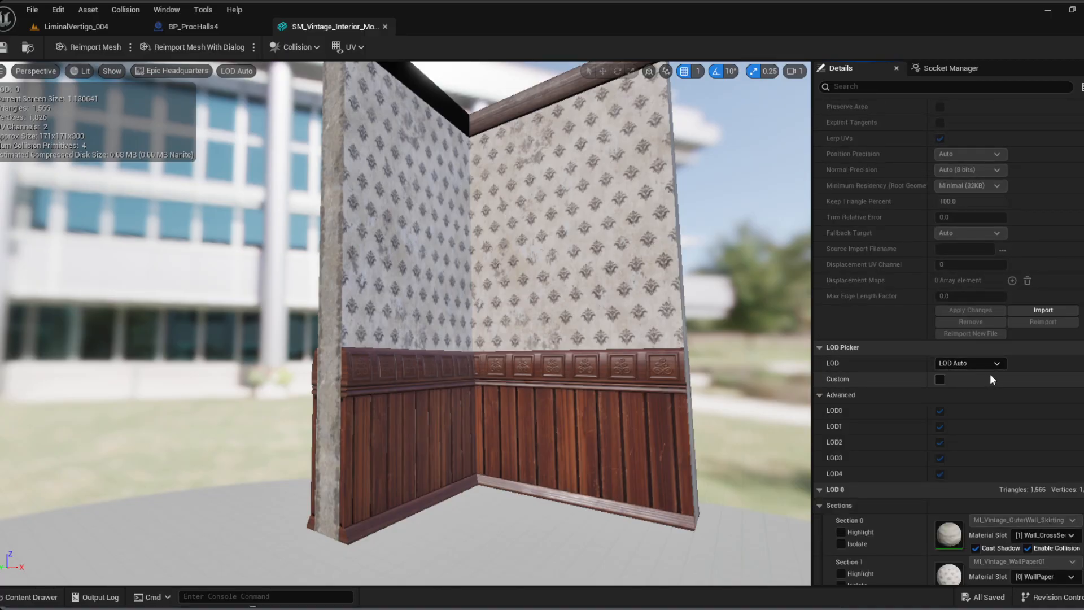
click(972, 364)
click(985, 388)
Step: Review the corner mesh's section and build settings, reopening the mesh from the Corner component to confirm it is the one used
scroll(983, 391, down, 3)
scroll(983, 391, down, 8)
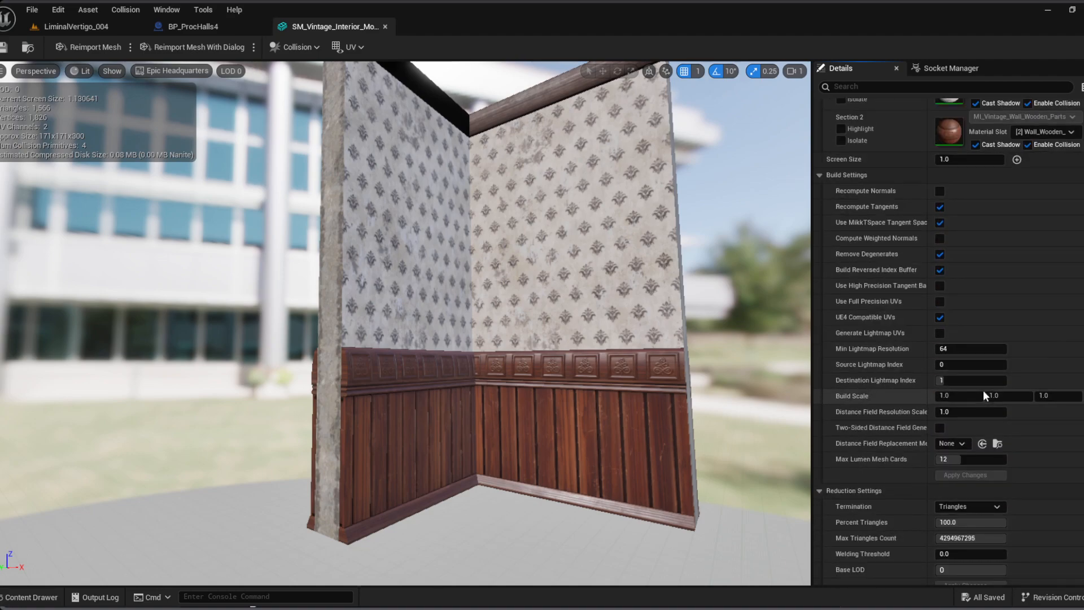
scroll(984, 410, up, 3)
scroll(984, 410, up, 1)
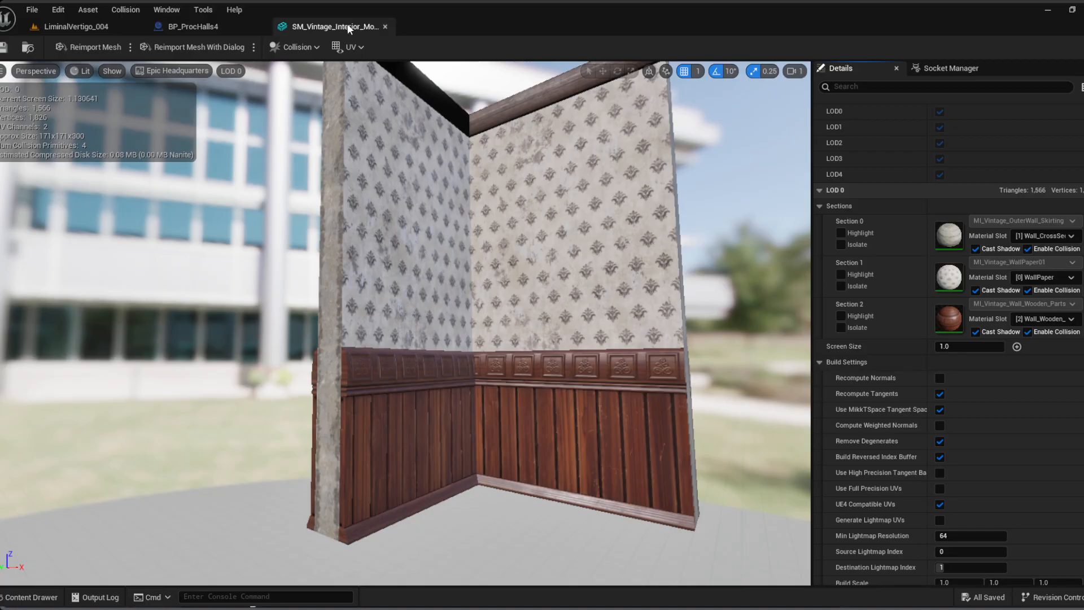
click(218, 27)
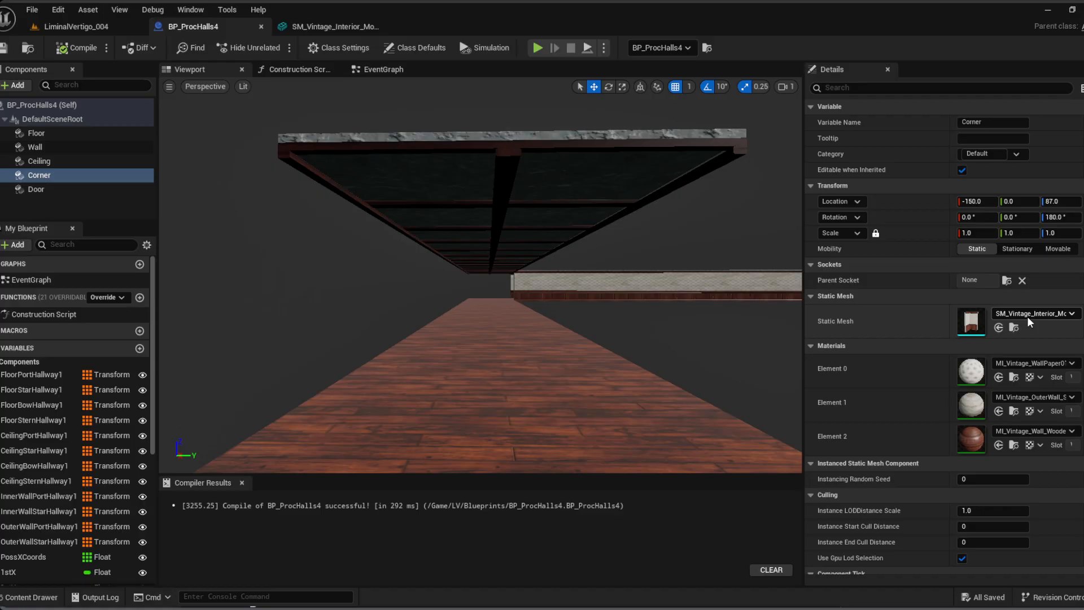
double_click(973, 323)
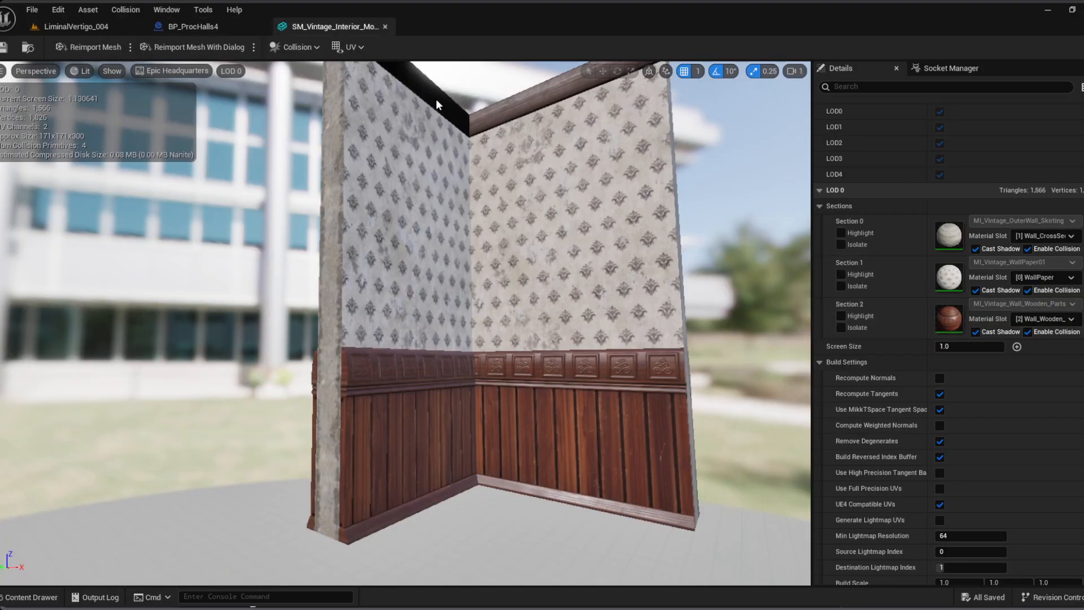
scroll(1012, 449, down, 3)
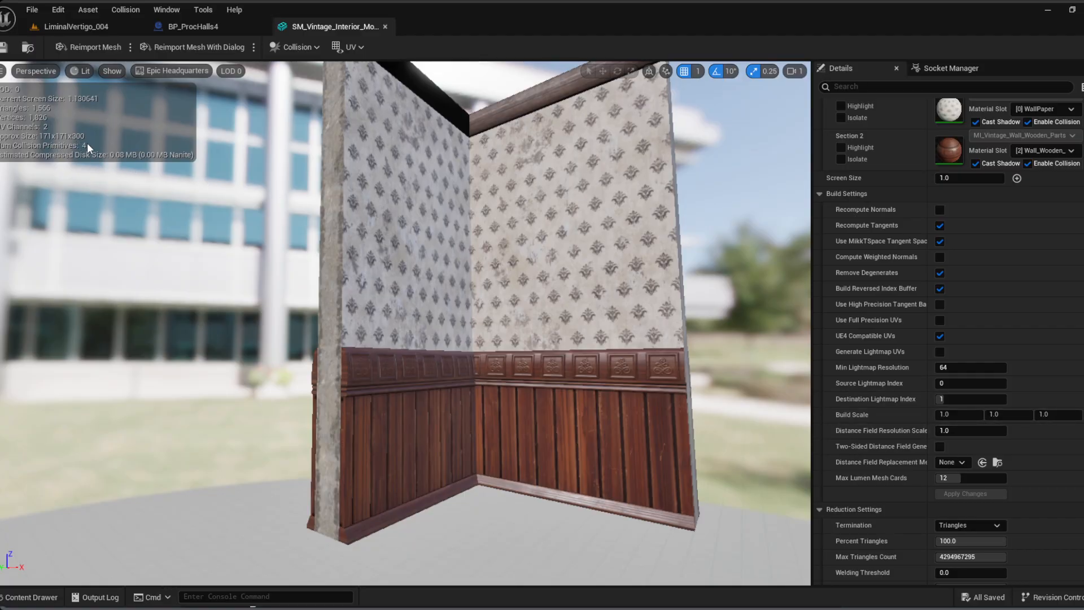
Step: Set the Corner component's X location to 0 in BP_ProcHalls4, compile the blueprint and save all changes
click(196, 25)
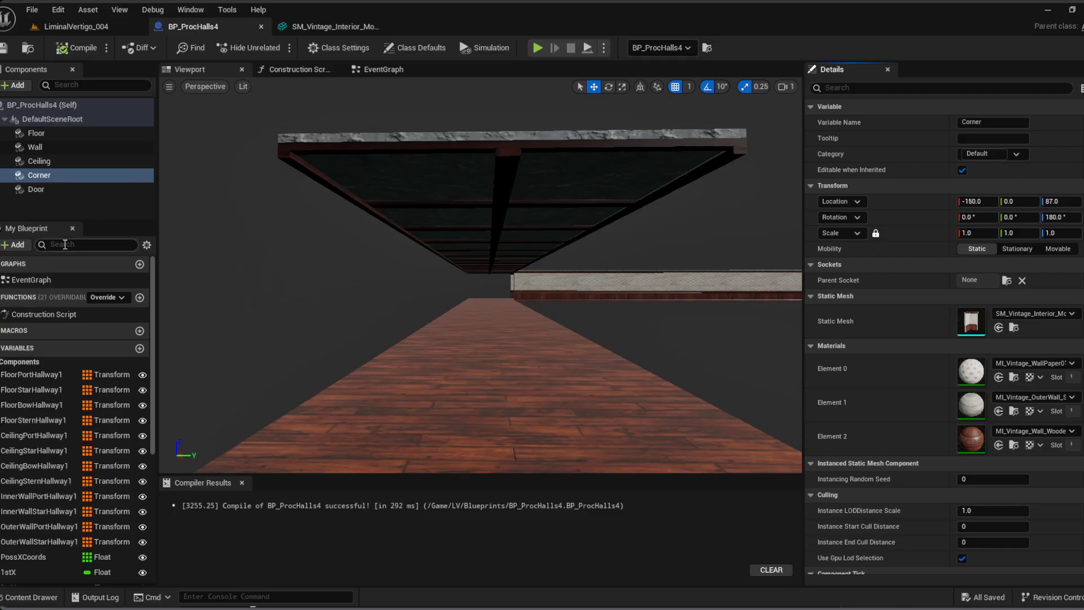
click(989, 203)
text(0)
key(Return)
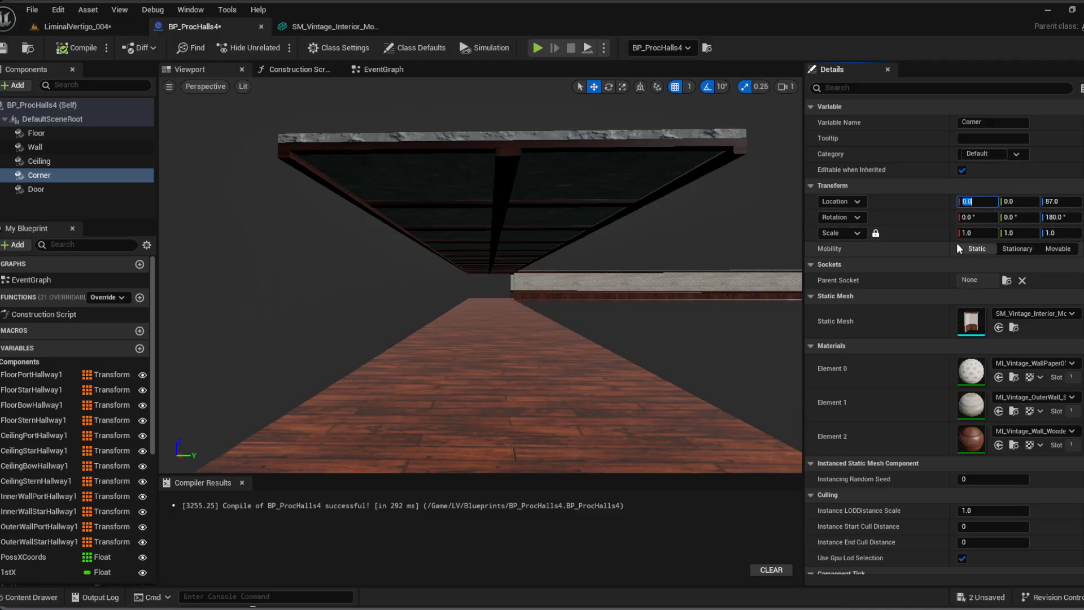
click(81, 49)
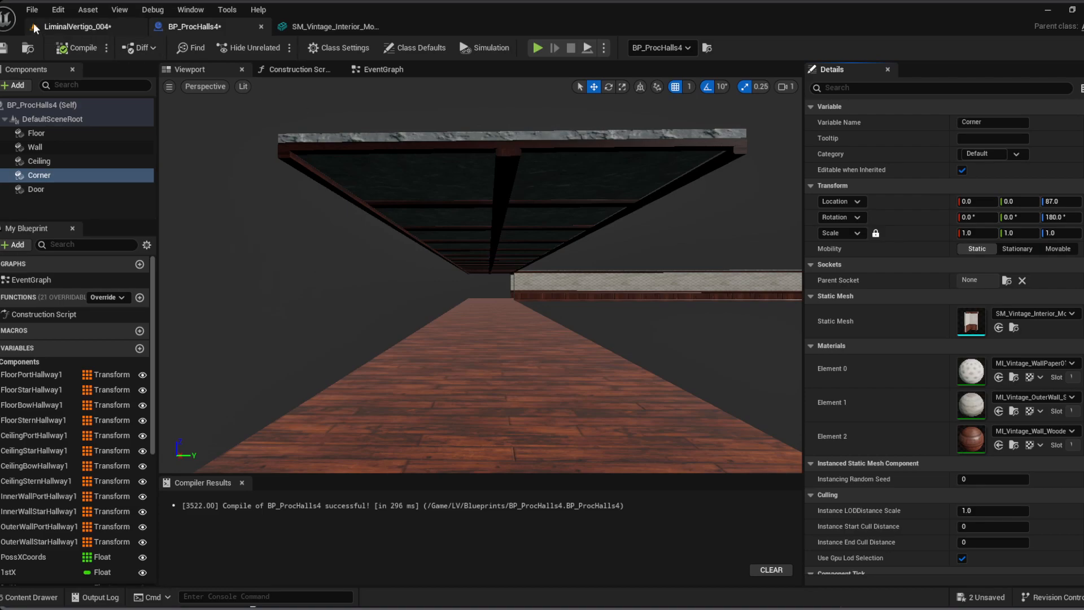
click(57, 30)
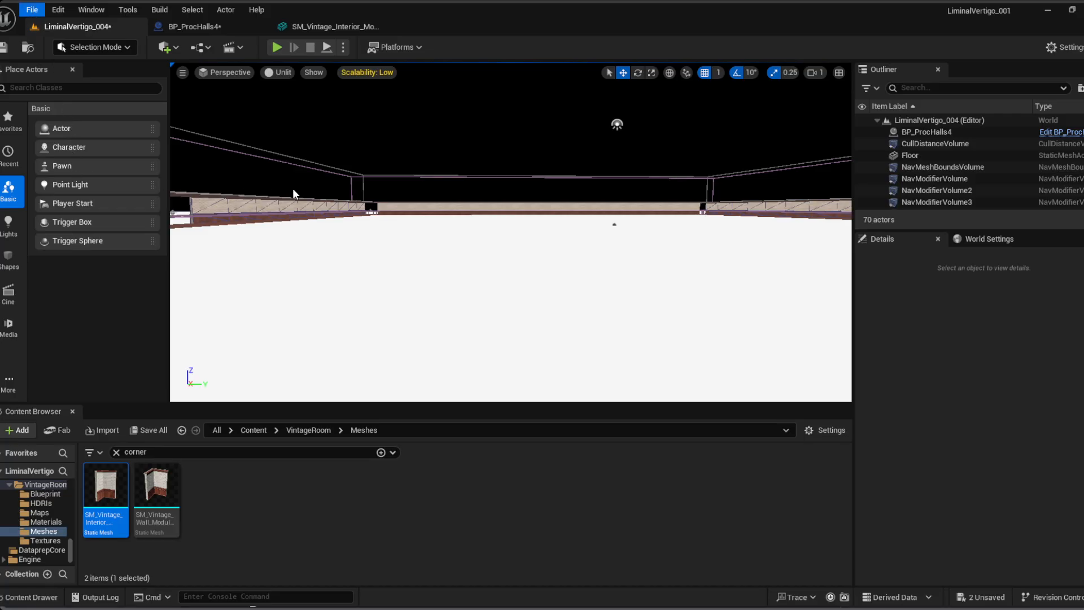
key(ctrl+shift+s)
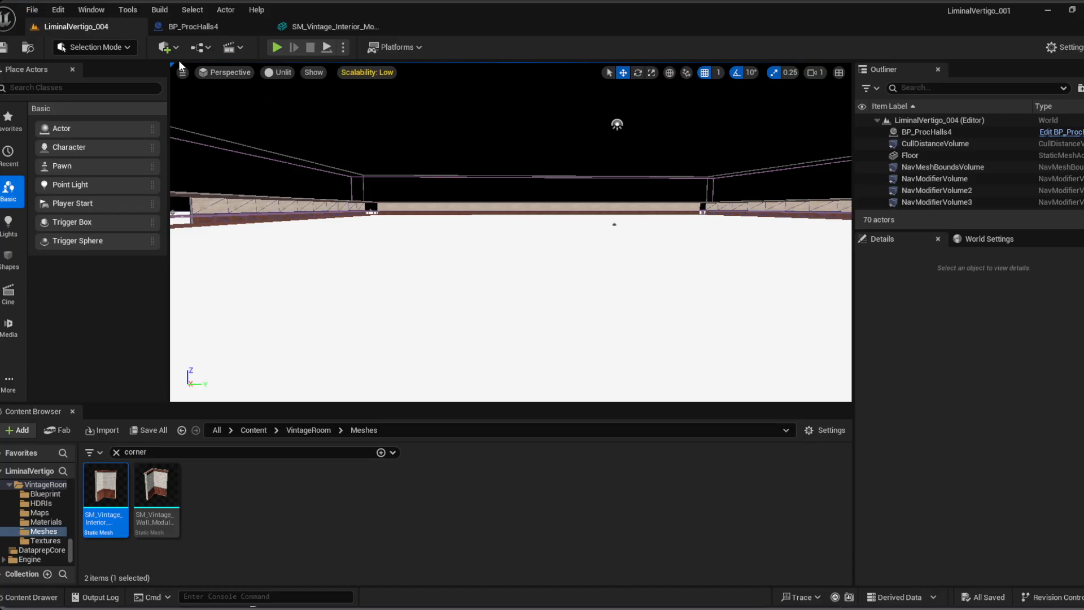
Step: Look through the BP_ProcHalls4 EventGraph for the segment events and their Wall and Ceiling Add Instance nodes
click(175, 32)
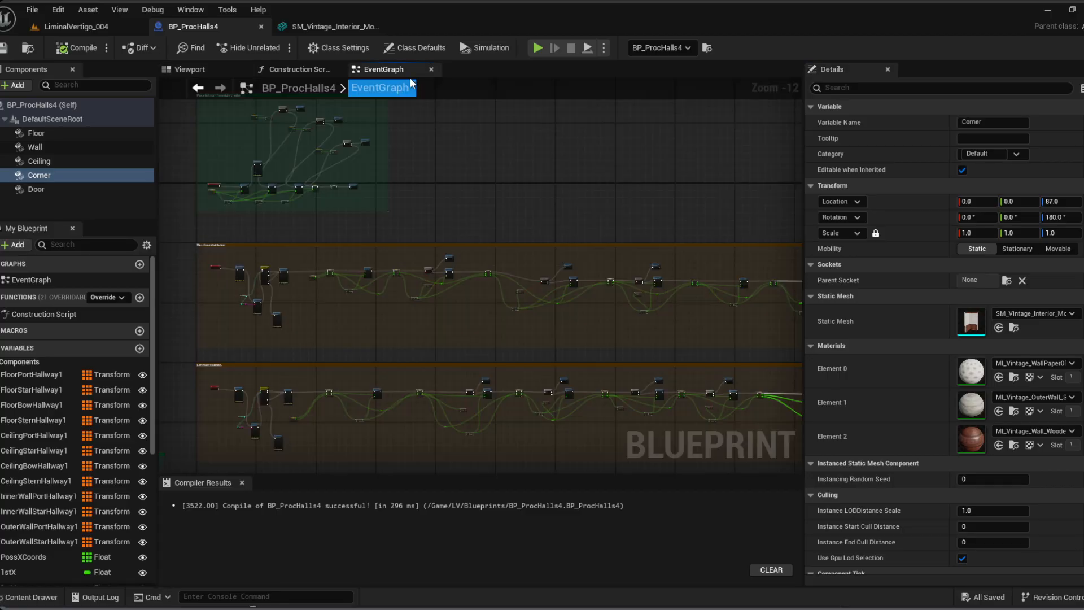
right_drag(474, 174, 661, 372)
right_drag(337, 236, 754, 354)
scroll(366, 293, up, 10)
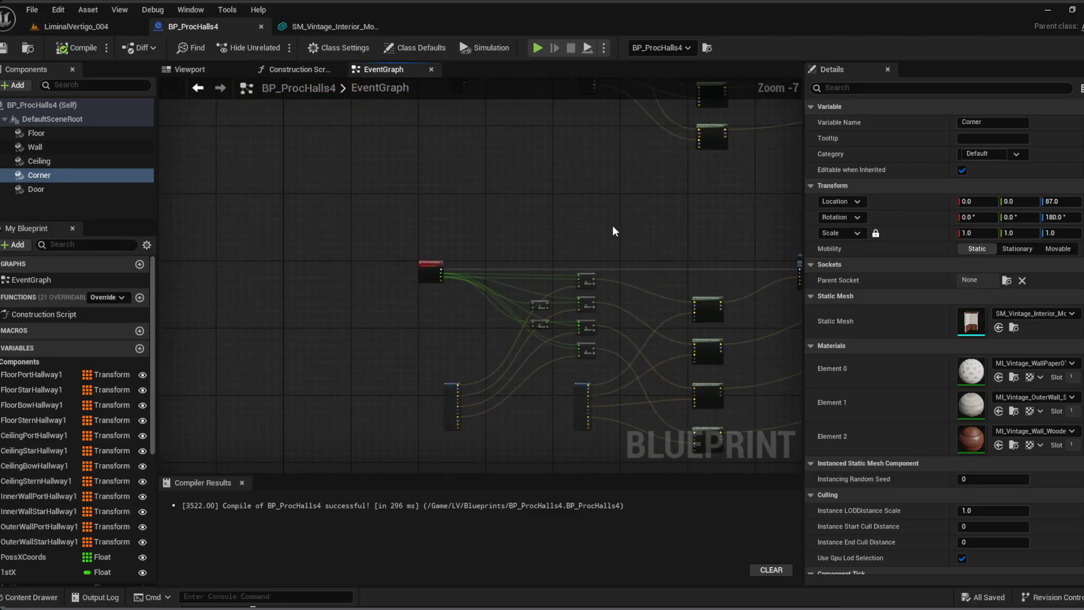
right_drag(449, 314, 534, 467)
right_drag(498, 139, 452, 469)
right_drag(692, 348, 312, 145)
right_drag(514, 313, 378, 95)
right_drag(417, 367, 565, 91)
scroll(480, 236, down, 4)
right_drag(458, 244, 437, 126)
scroll(483, 249, up, 5)
right_drag(615, 232, 177, 254)
scroll(601, 269, down, 3)
right_drag(601, 270, 154, 275)
scroll(552, 300, up, 4)
right_drag(649, 257, 315, 325)
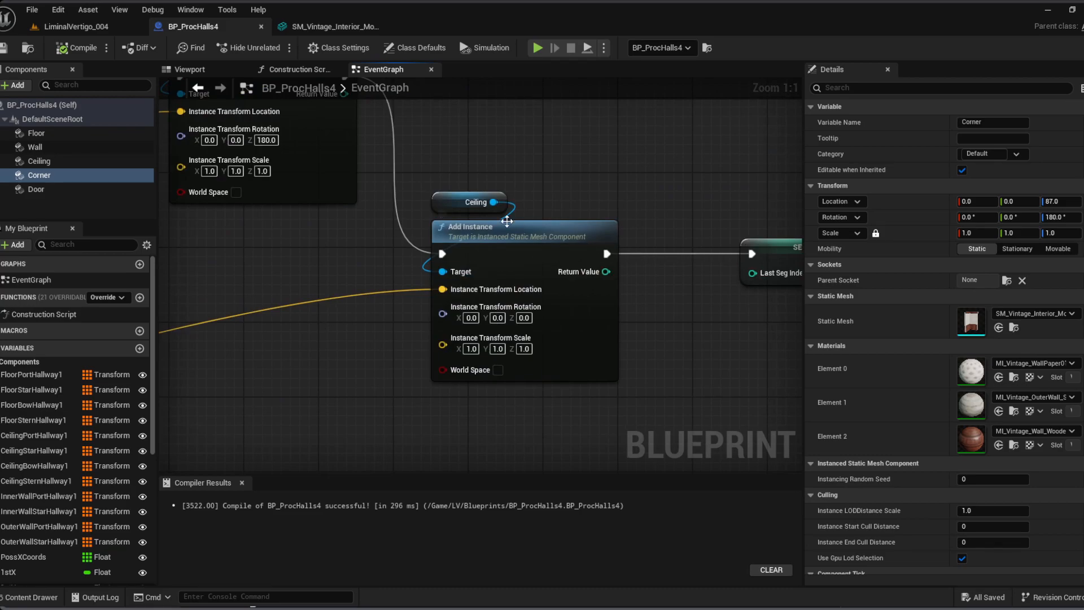
right_drag(669, 247, 501, 107)
scroll(538, 259, down, 7)
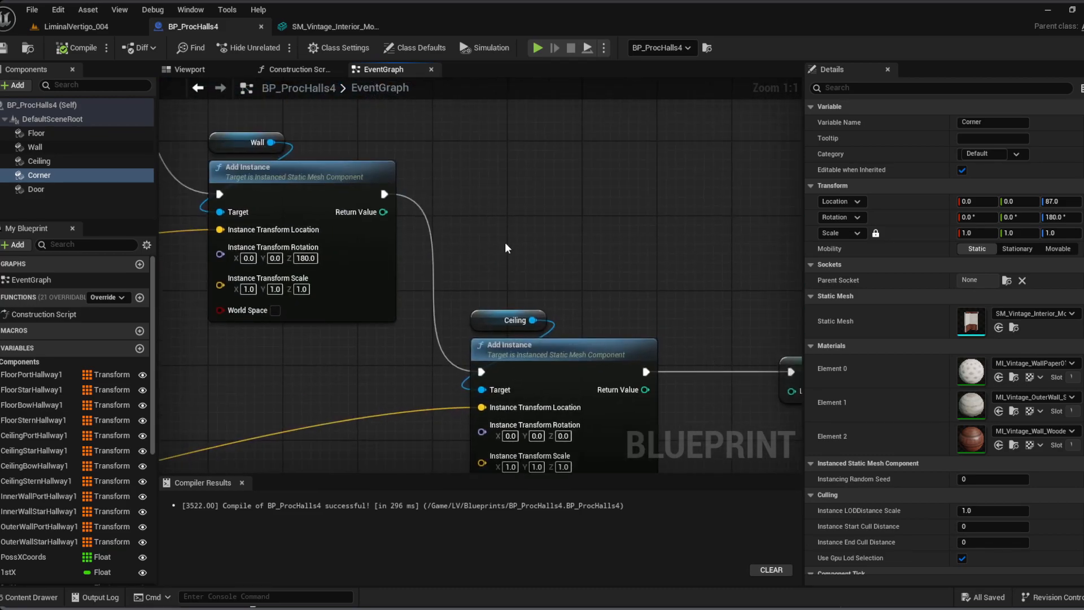
Step: Examine the Corner Add Instance nodes in the BP_ProcHalls4 EventGraph, comparing the rotations used for each hallway segment
right_drag(549, 246, 281, 436)
scroll(425, 358, up, 7)
right_drag(510, 264, 398, 482)
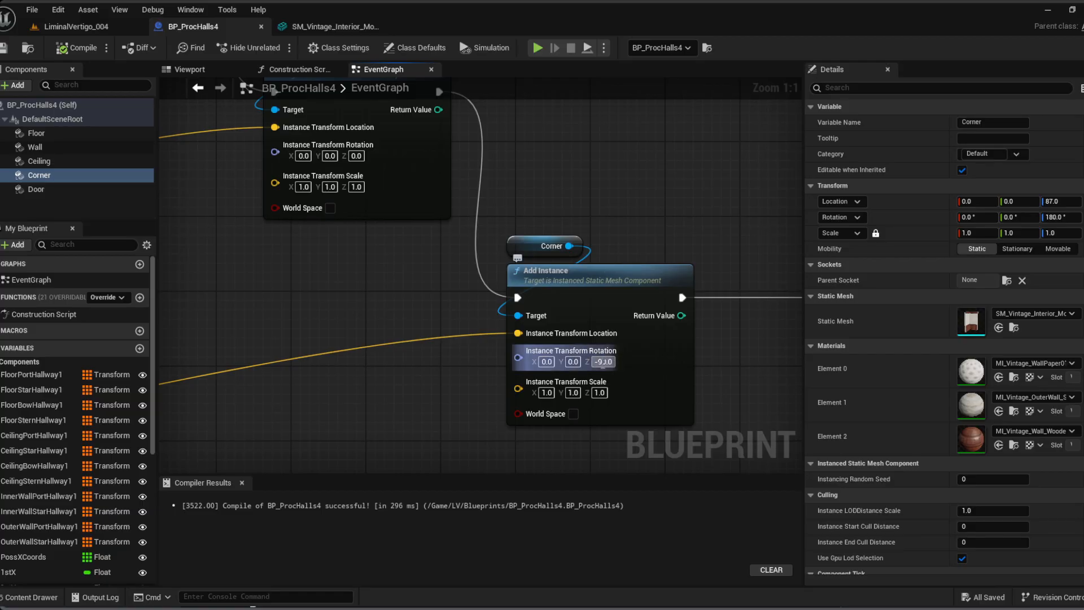
scroll(617, 365, down, 7)
right_drag(363, 329, 793, 322)
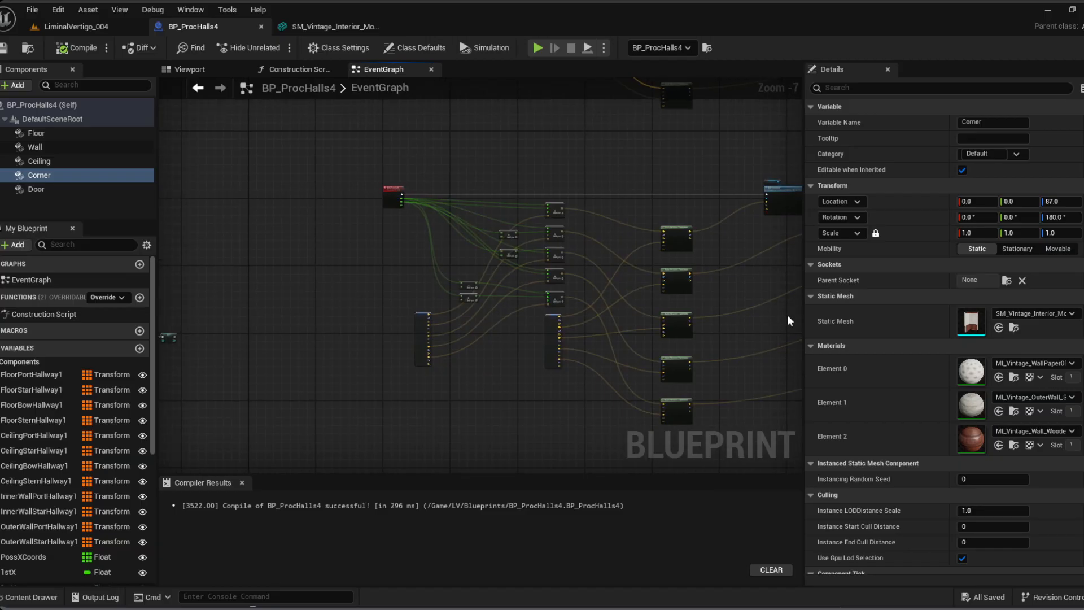
scroll(351, 191, up, 5)
scroll(501, 207, up, 2)
right_drag(511, 316, 499, 473)
scroll(590, 350, down, 6)
right_drag(618, 334, 307, 371)
scroll(463, 325, up, 5)
right_drag(690, 281, 209, 351)
right_drag(636, 315, 278, 372)
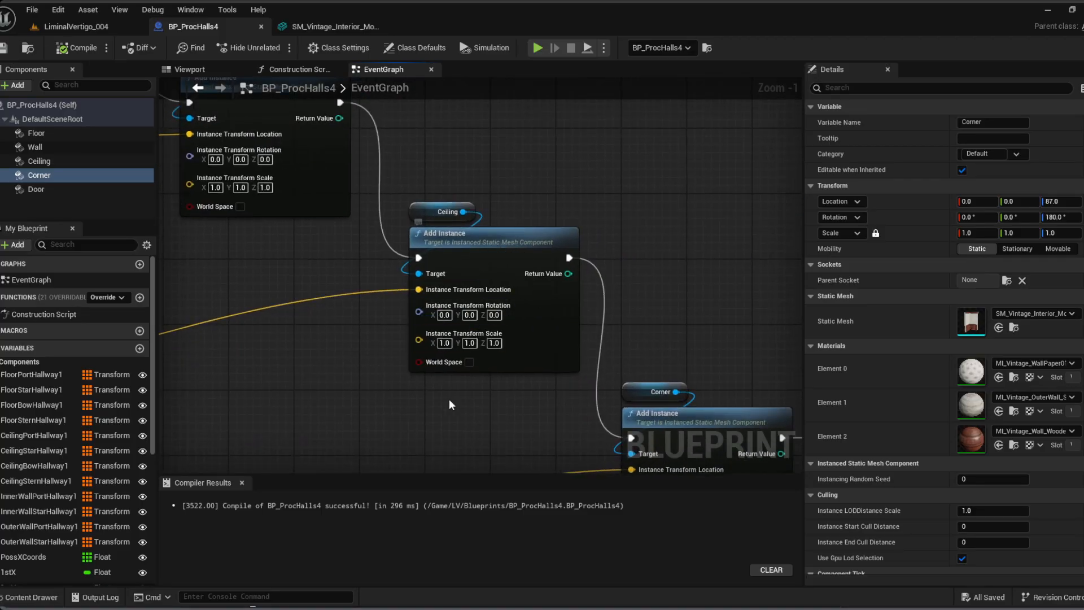
right_drag(432, 407, 215, 297)
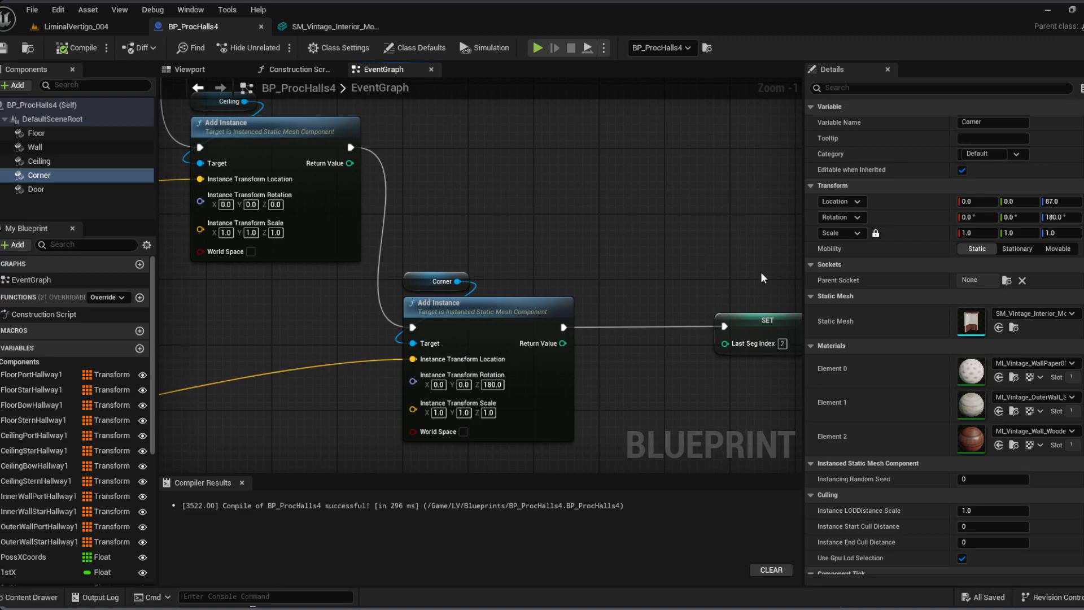
Step: Set the Corner component's Z rotation to 0° in BP_ProcHalls4
click(1059, 218)
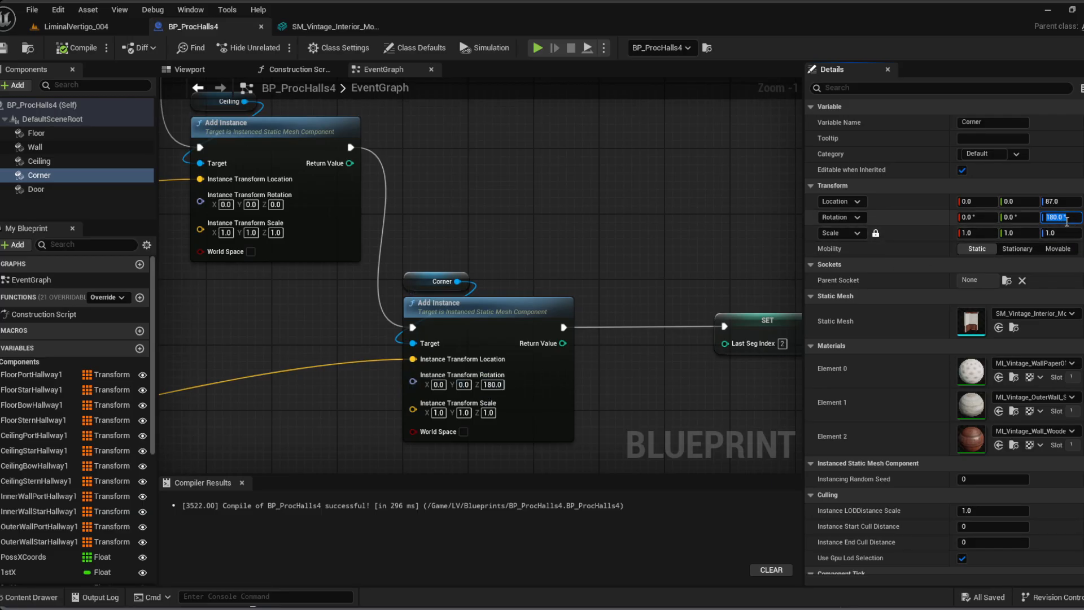
text(0)
key(Return)
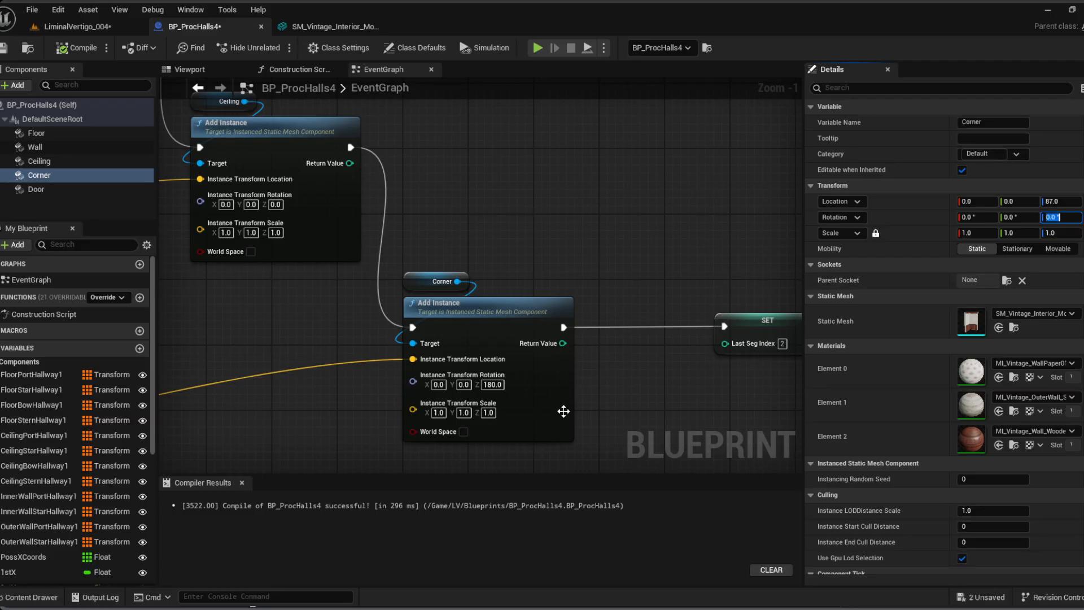
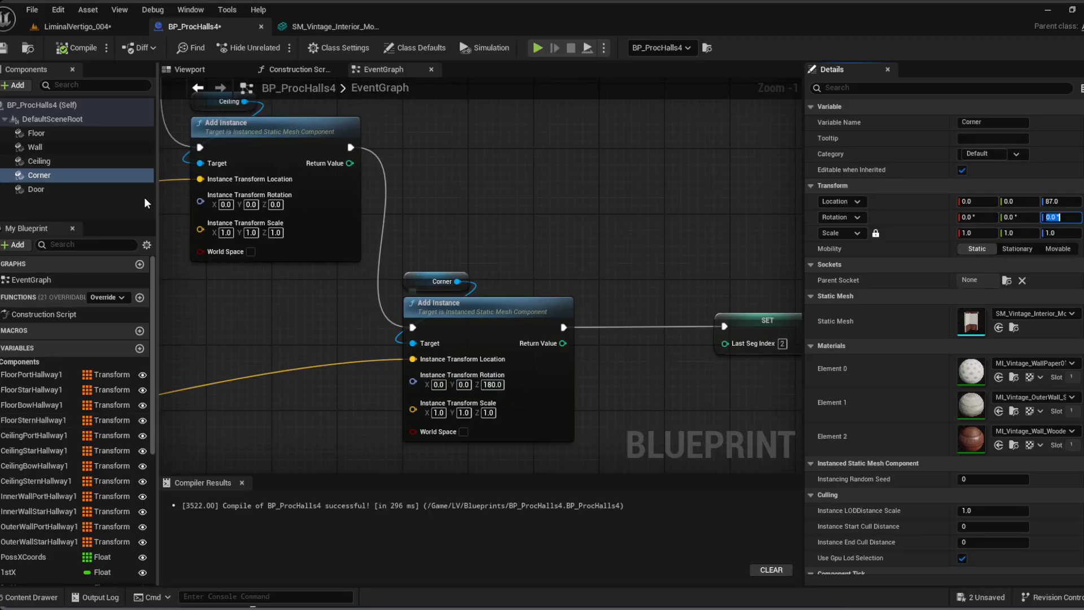
click(41, 176)
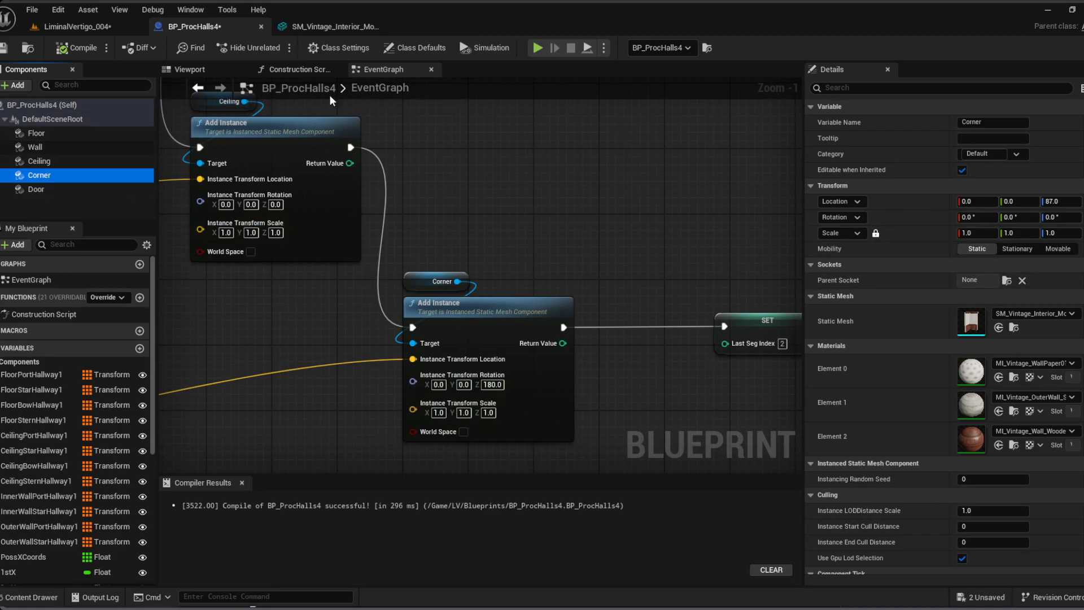
click(401, 71)
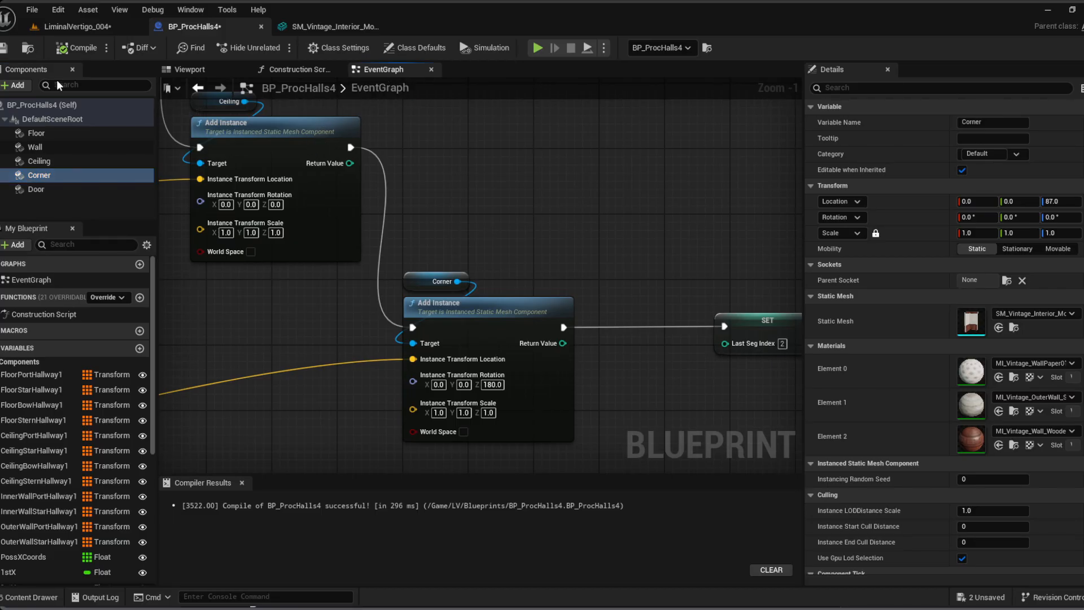
Step: Play-test LiminalVertigo_004, walking the procedural hallways with the flashlight to inspect the corner pieces' alignment, and end the play session
click(112, 28)
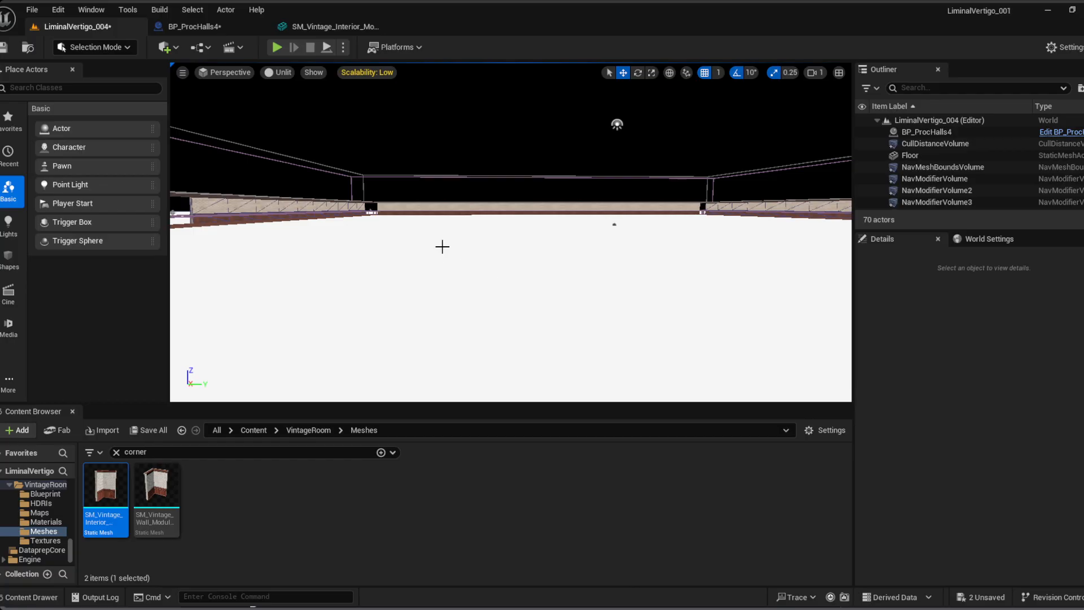
click(277, 47)
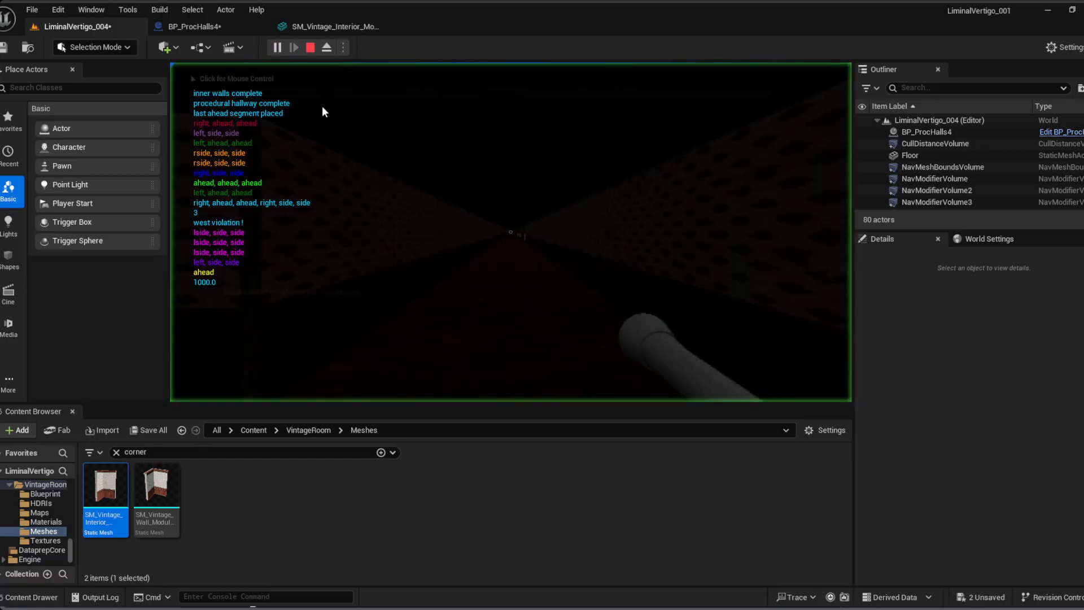
click(409, 218)
key(w)
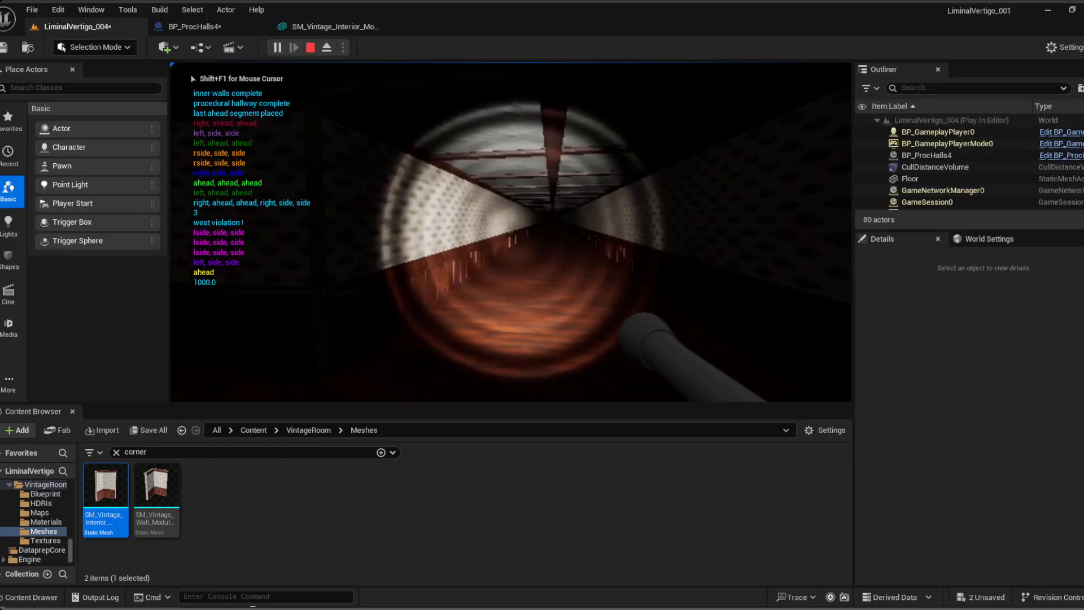
key(w)
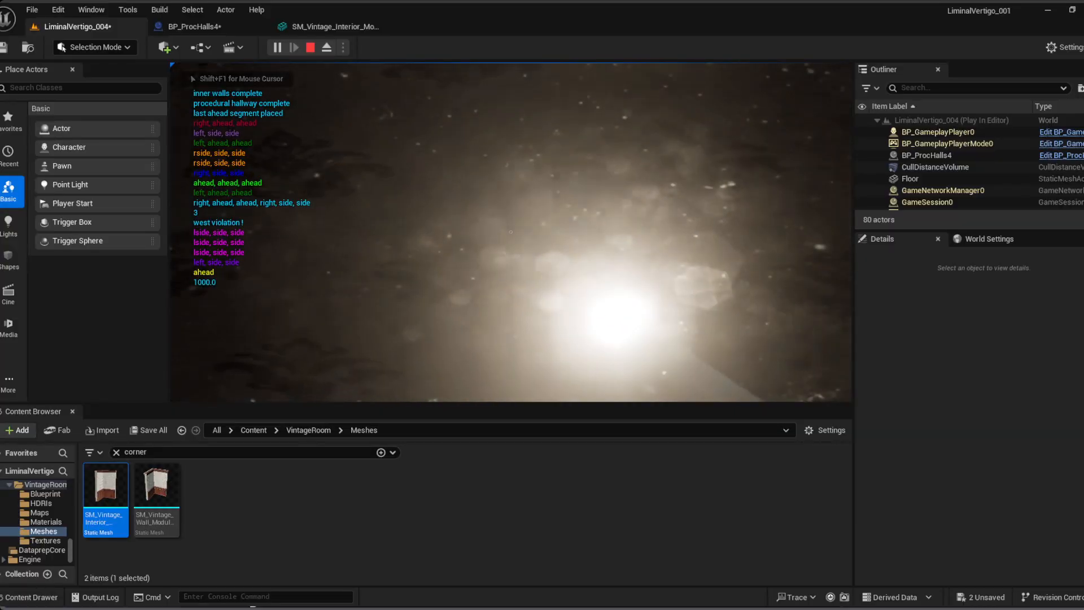
key(w)
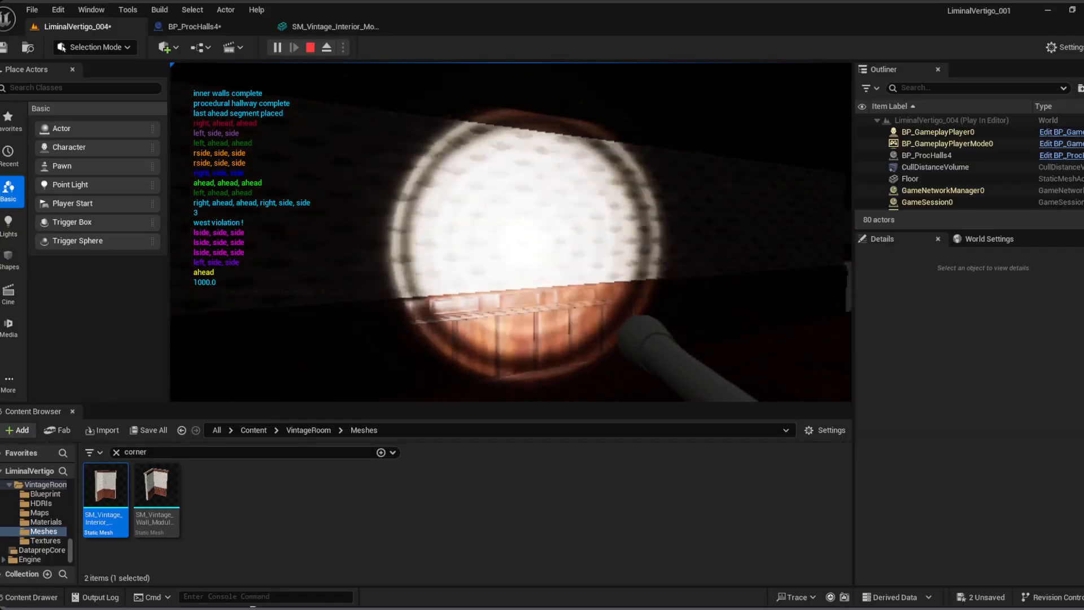
key(w)
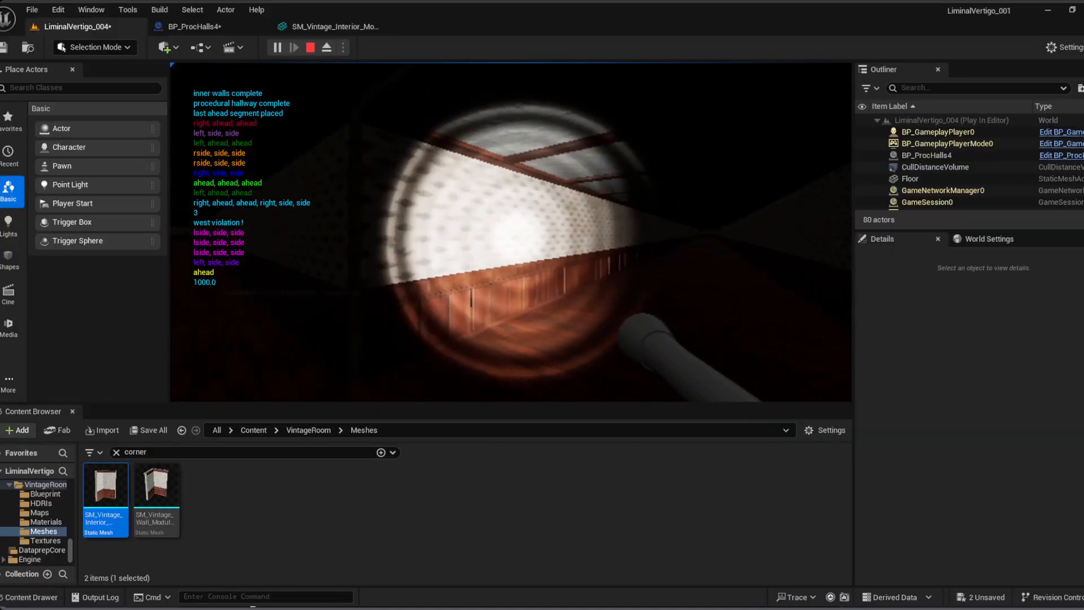
key(w)
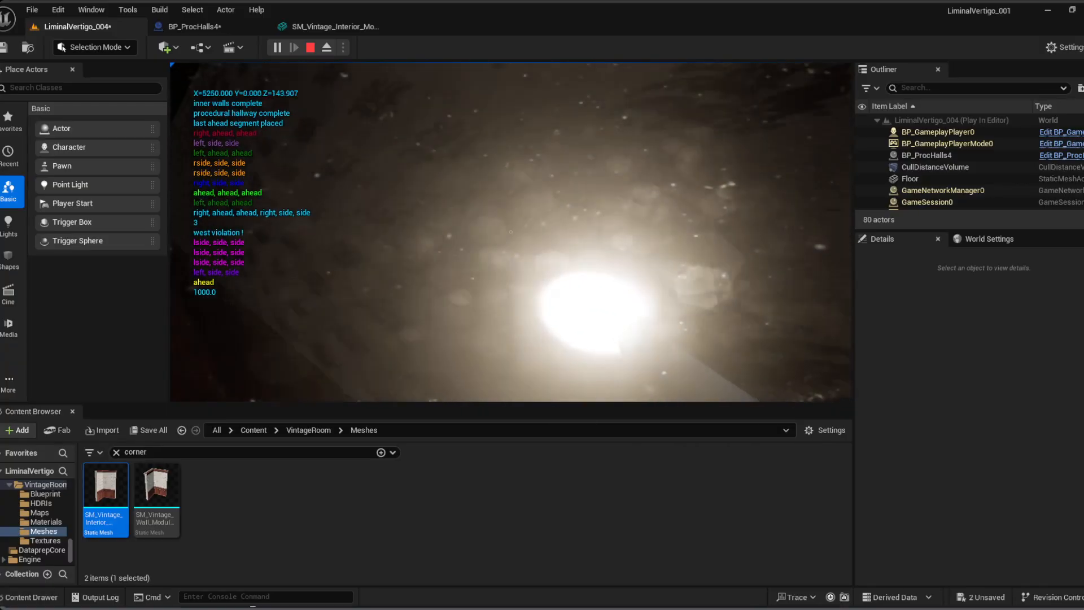
key(w)
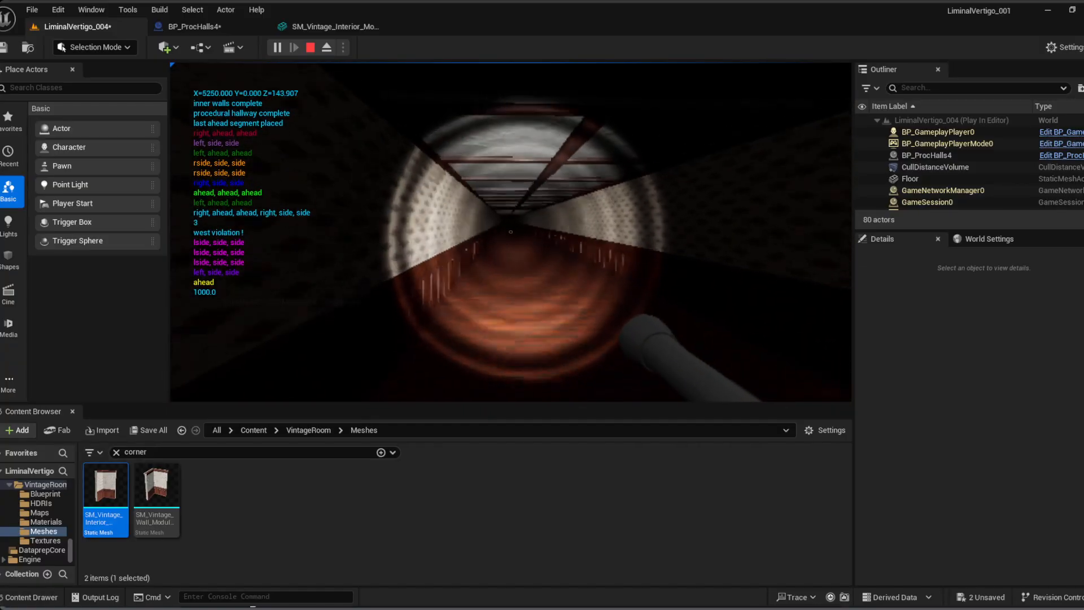
key(w)
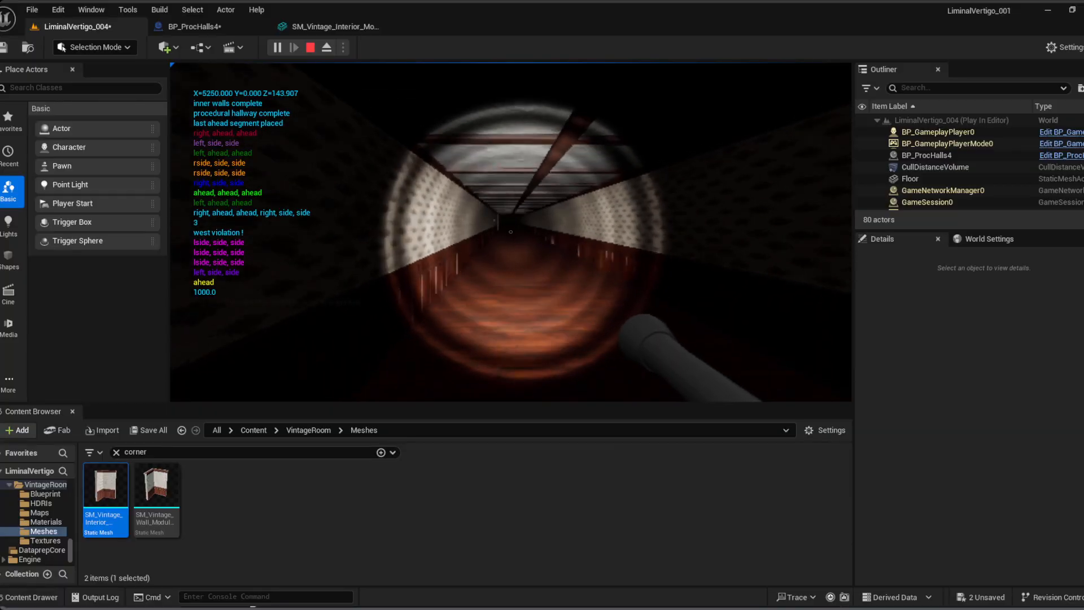
key(w)
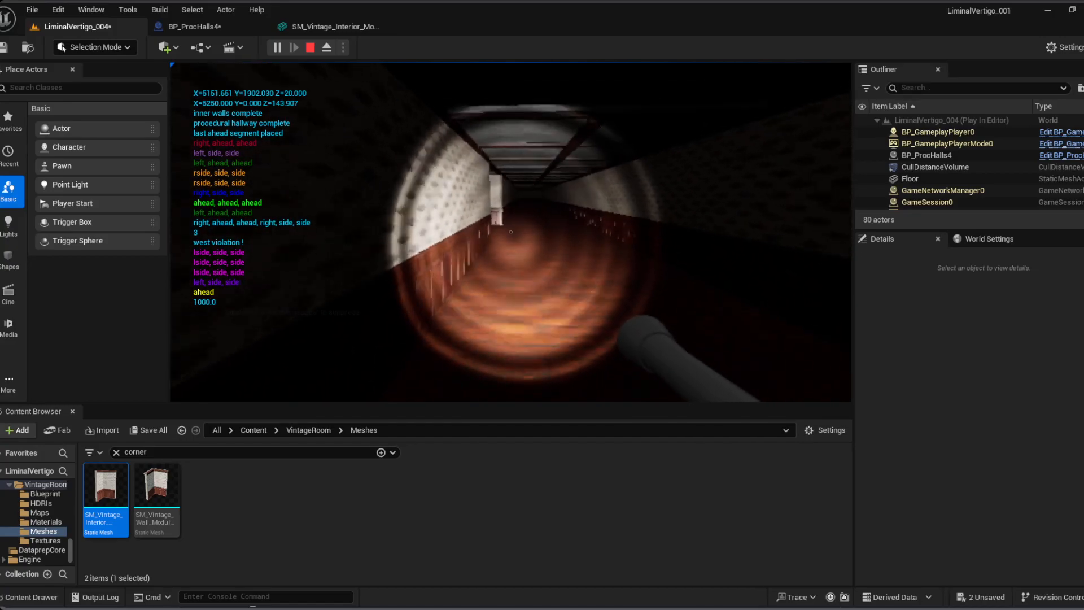
key(w)
key(w)
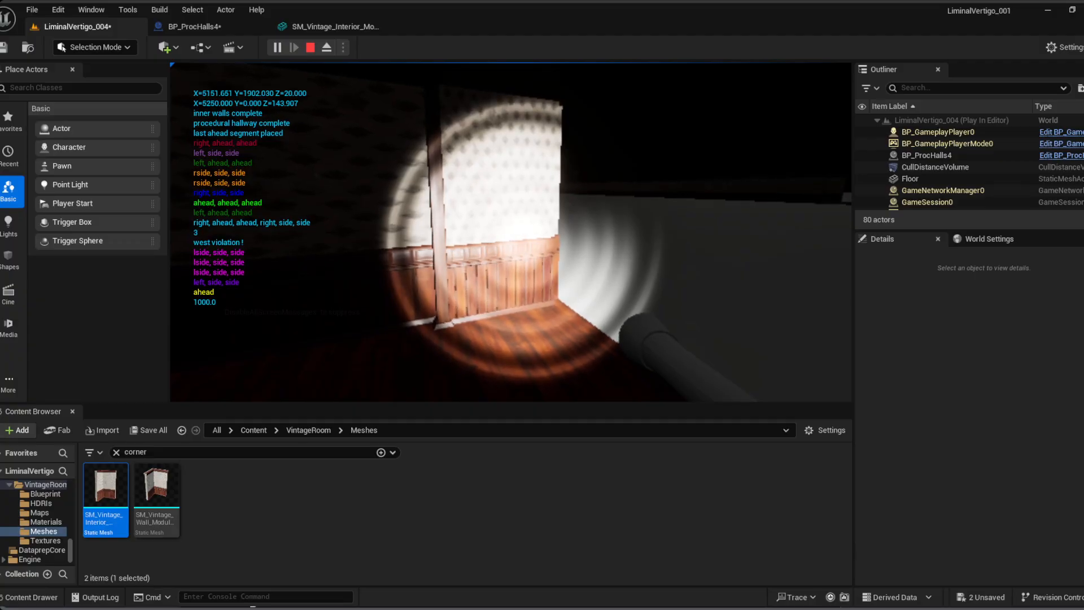
key(w)
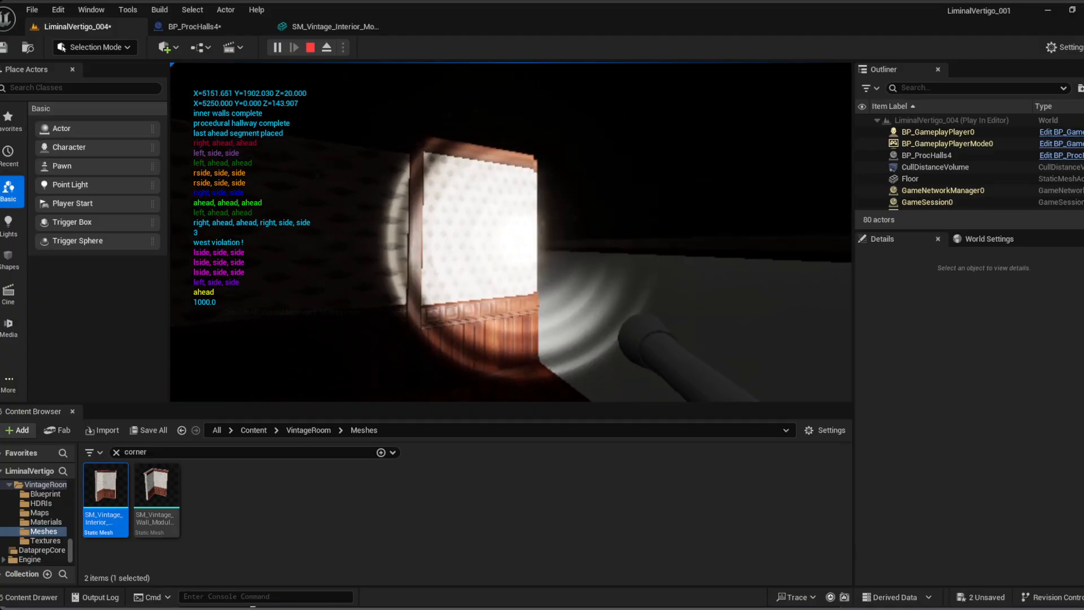
key(w)
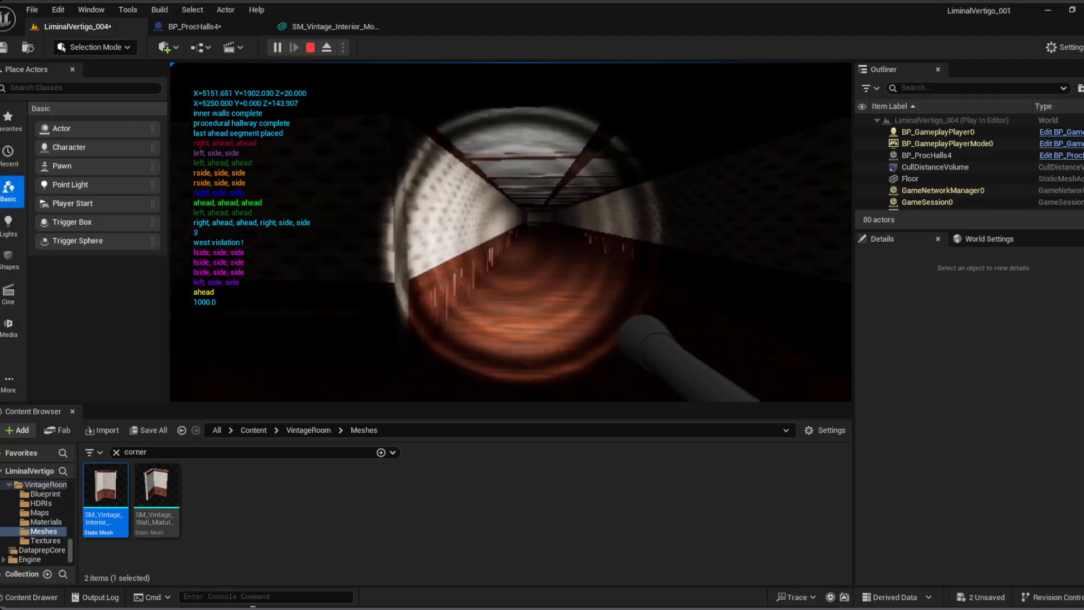
key(w)
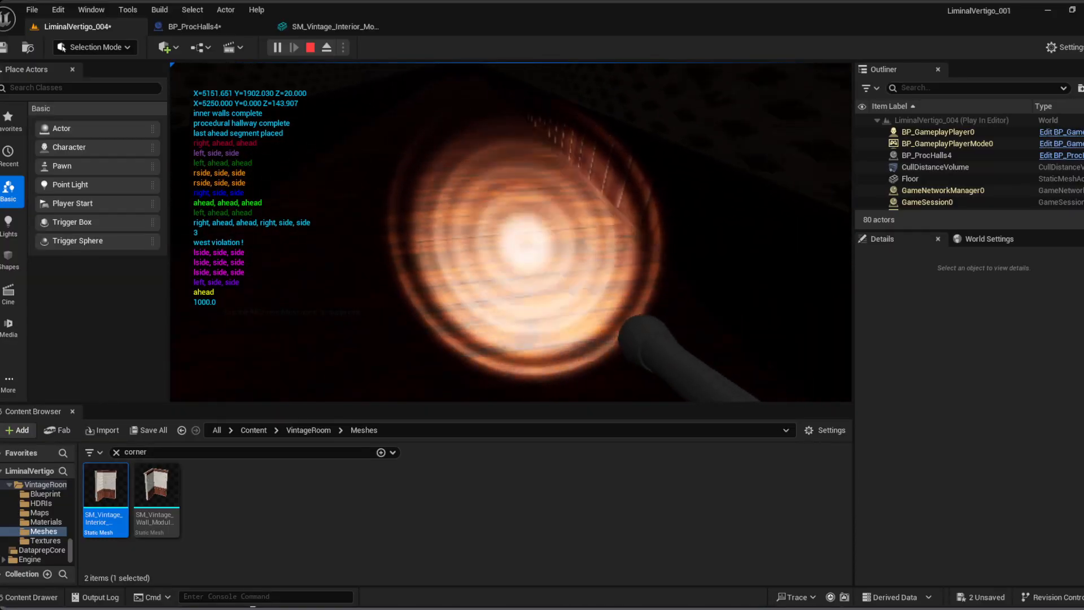
key(w)
key(w)
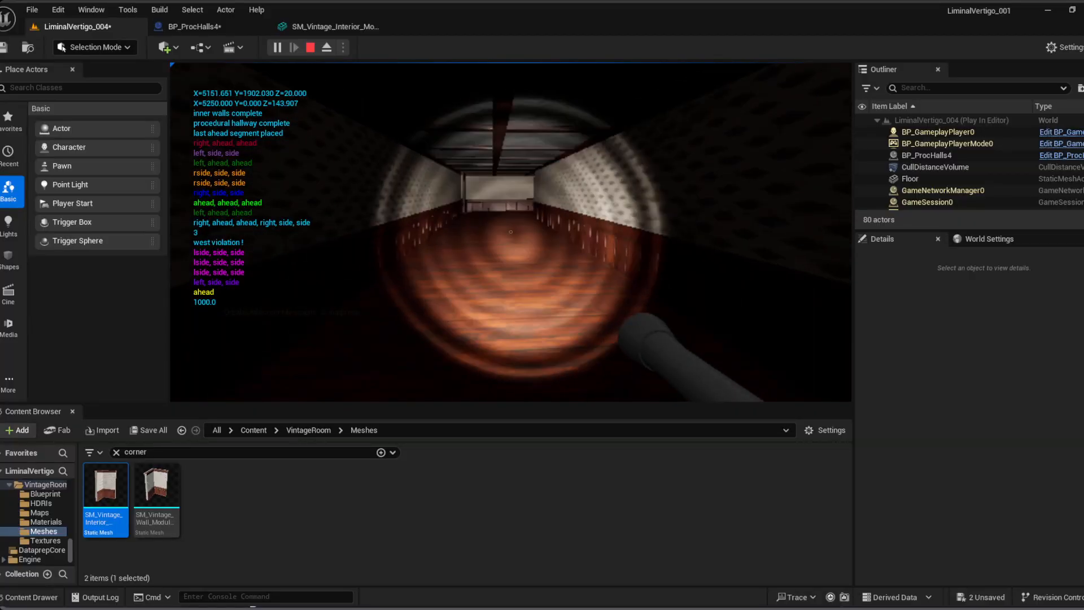
key(Escape)
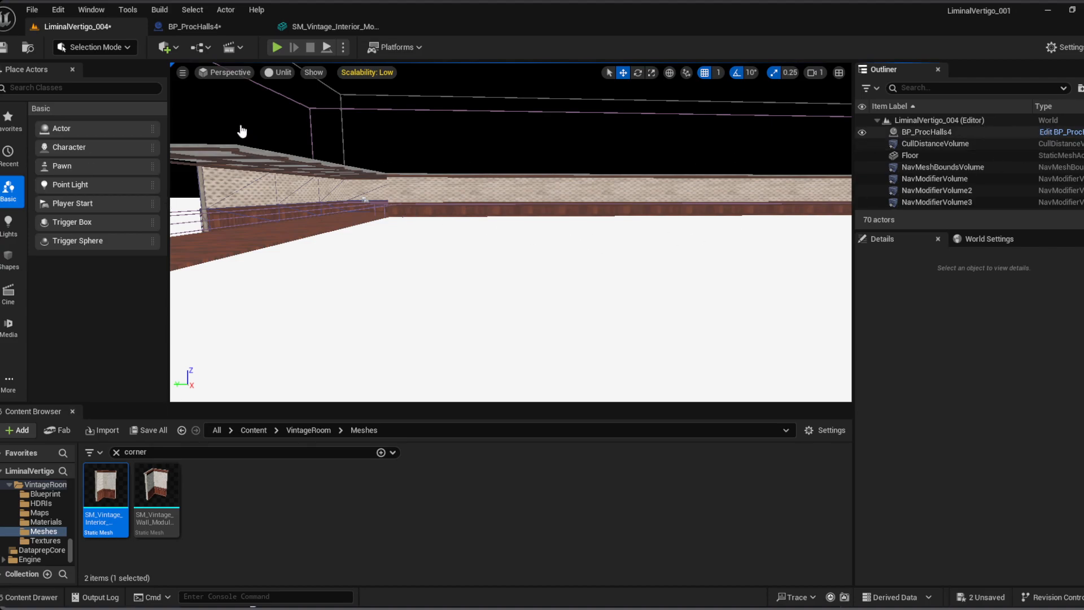
Step: Set the Floor component's Phys Material Override to the 10_Wood_Footsteps material in BP_ProcHalls4, compiling and saving all changes
click(192, 26)
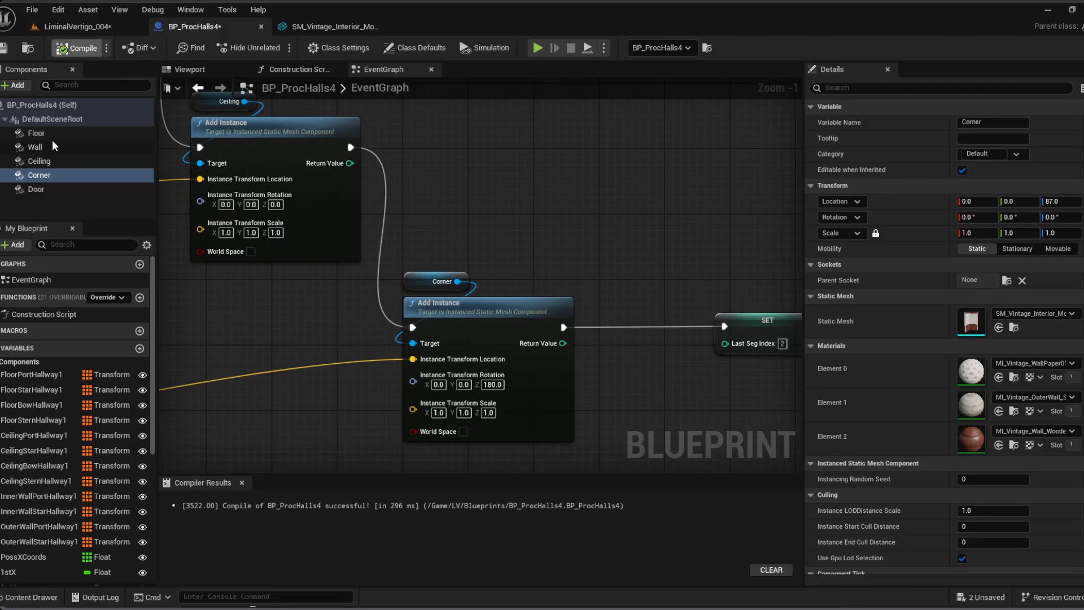
click(37, 133)
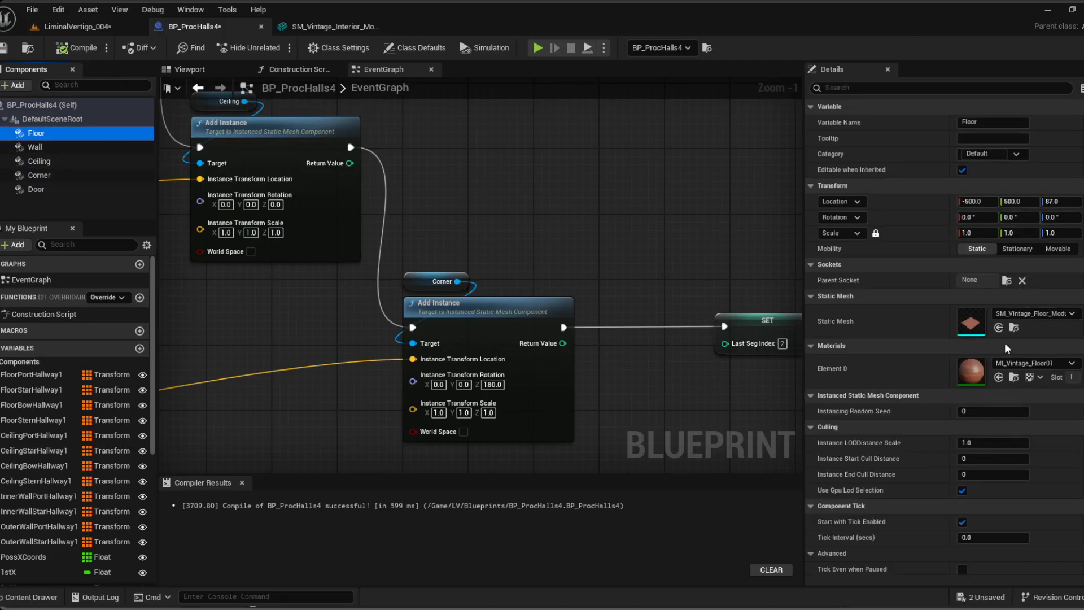
scroll(1043, 296, down, 15)
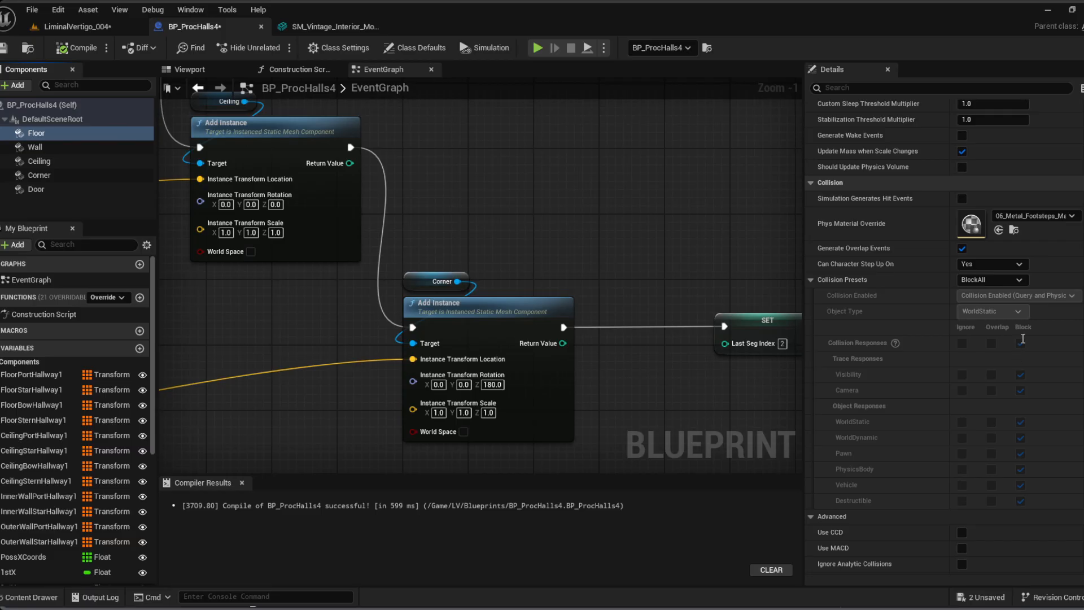
click(1034, 377)
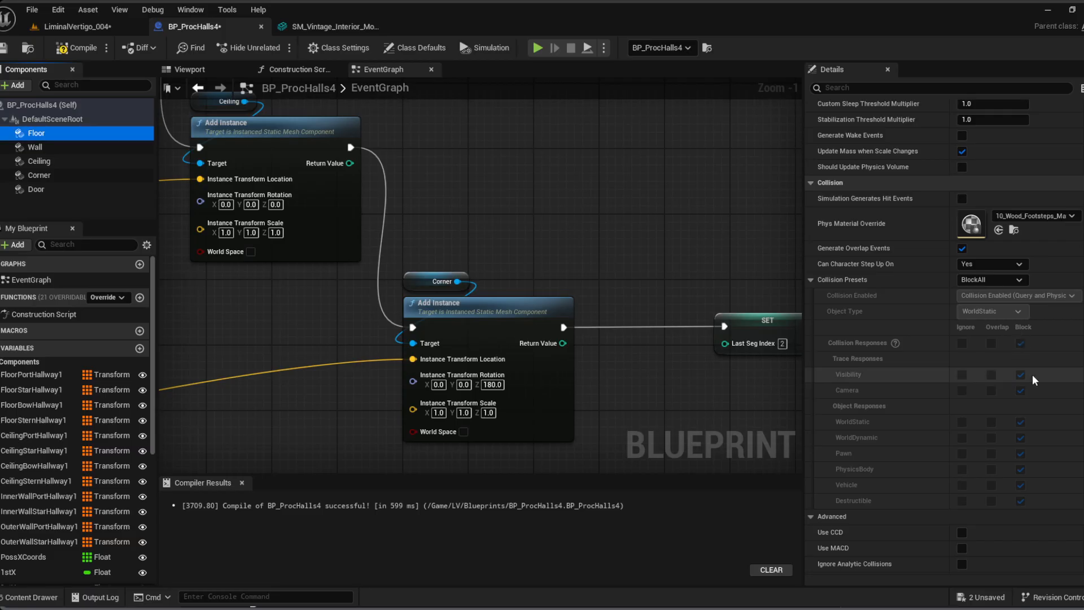
click(64, 48)
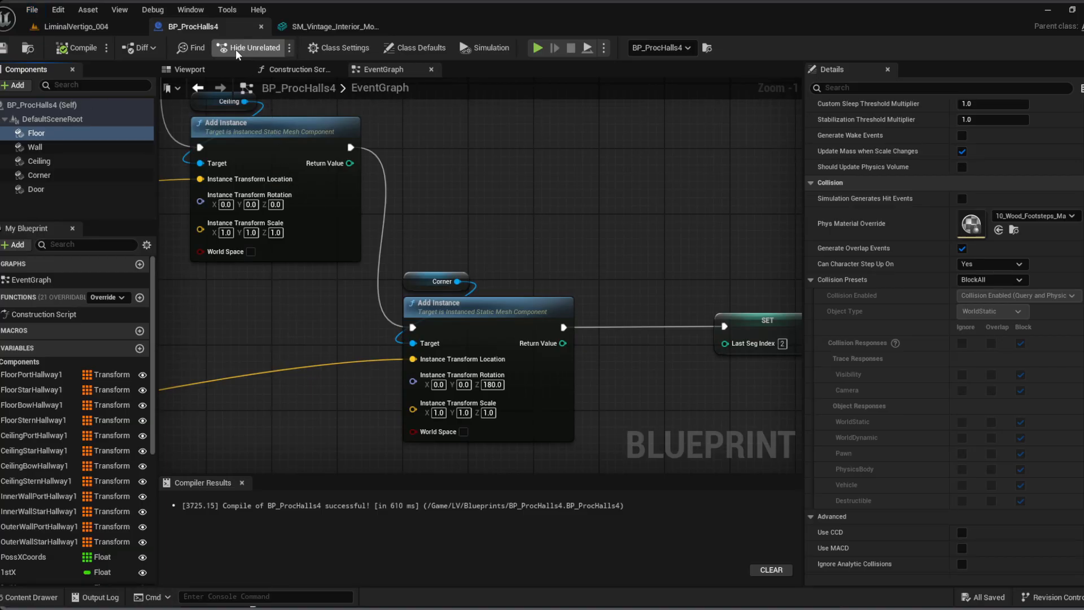
Step: Play-test LiminalVertigo_004, walking the procedural hallways with the flashlight to inspect the corner joins and check the wood footsteps
click(97, 28)
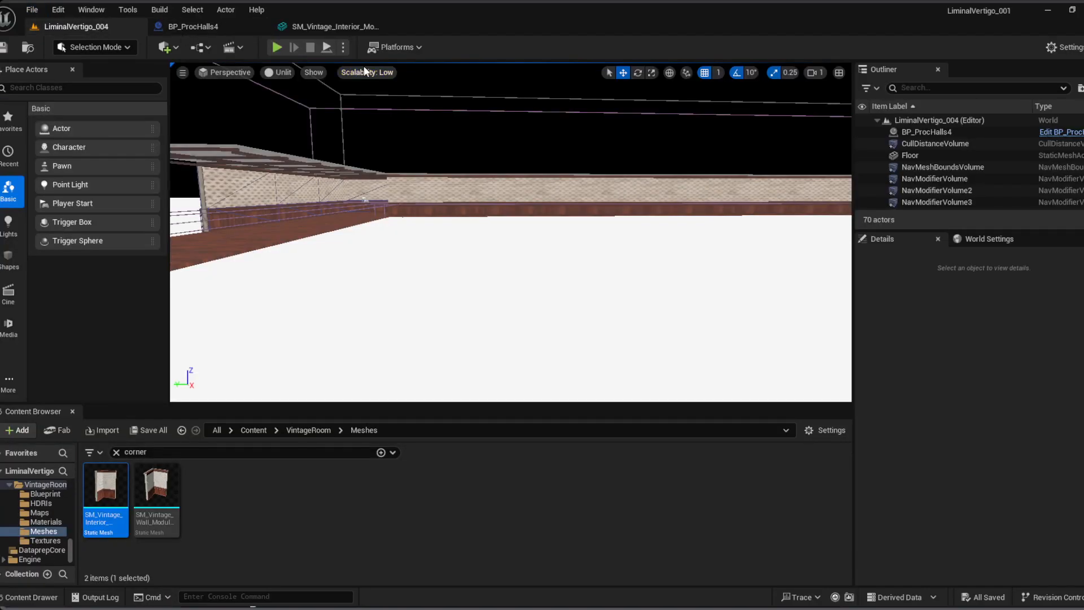
click(277, 48)
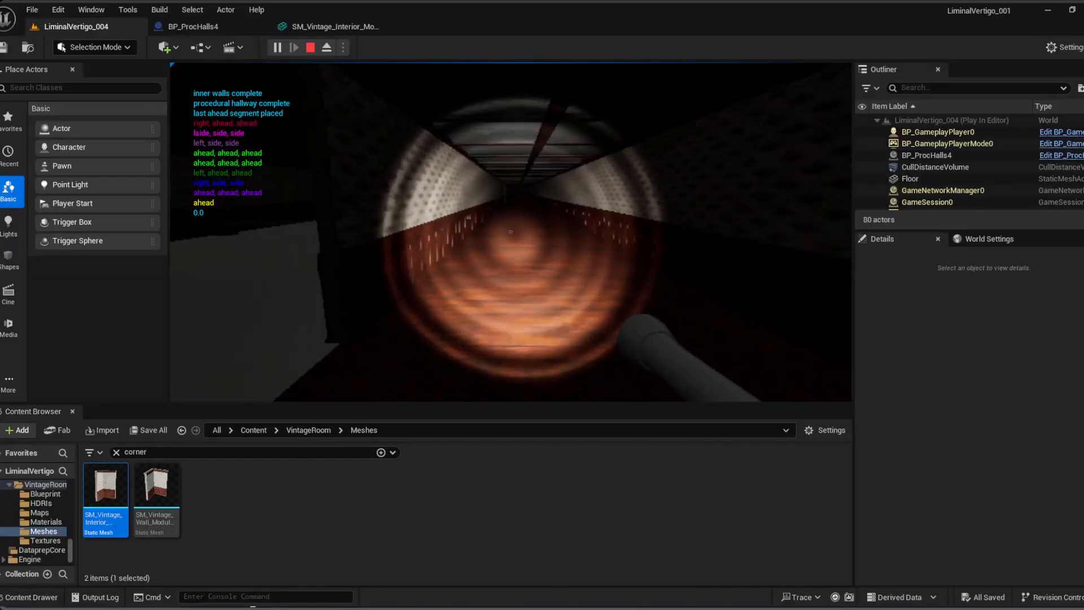
key(w)
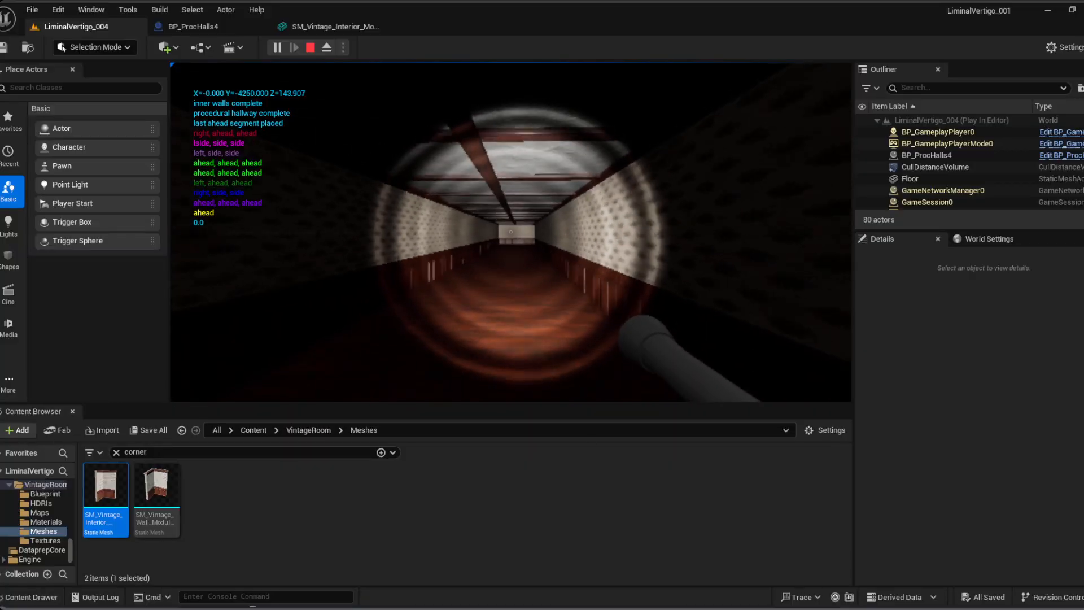
key(w)
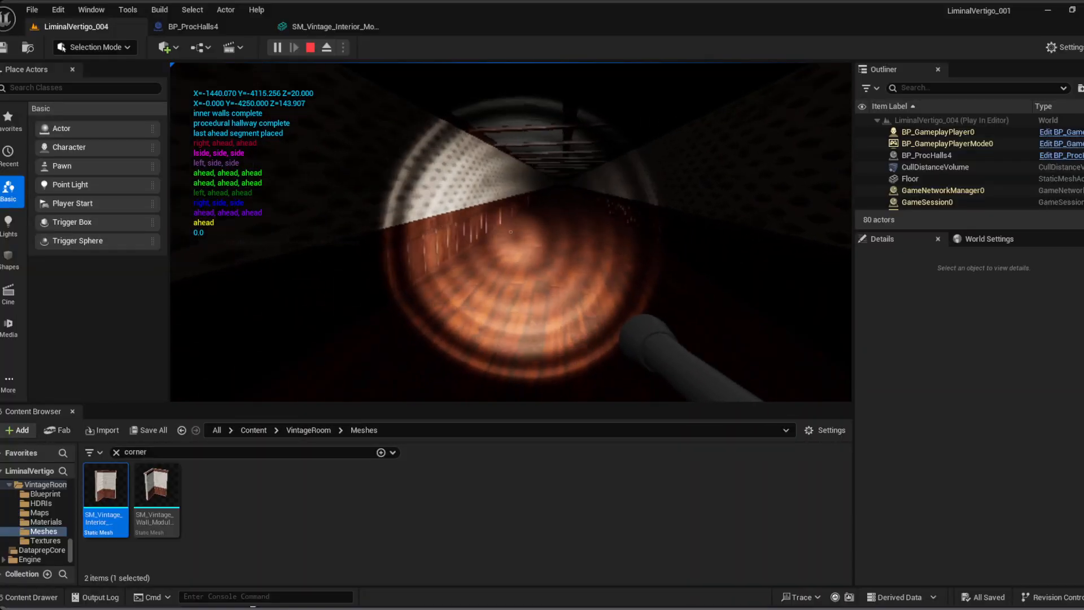
key(w)
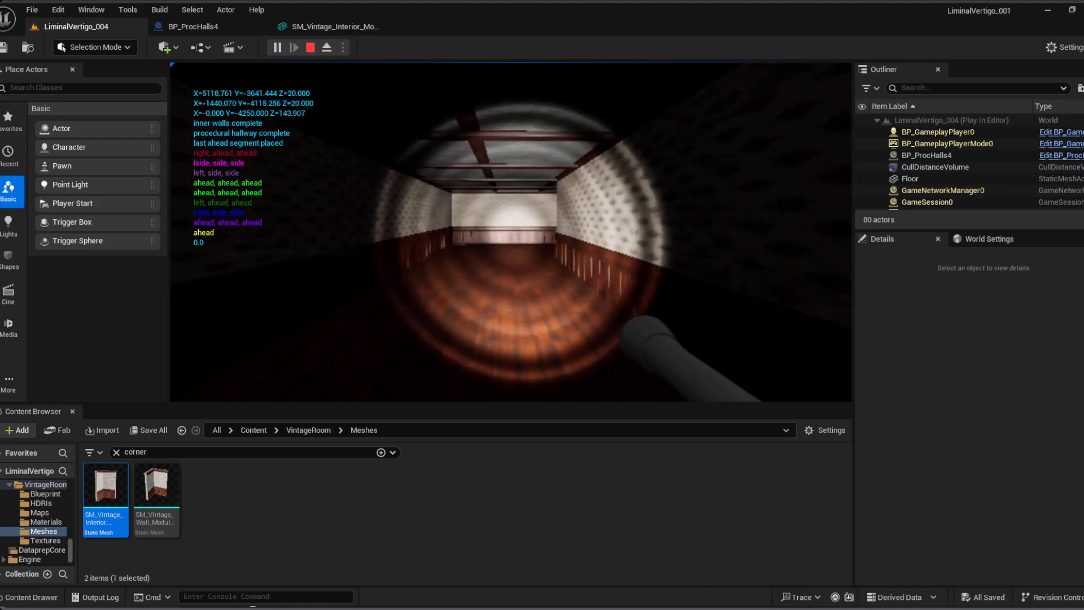
key(w)
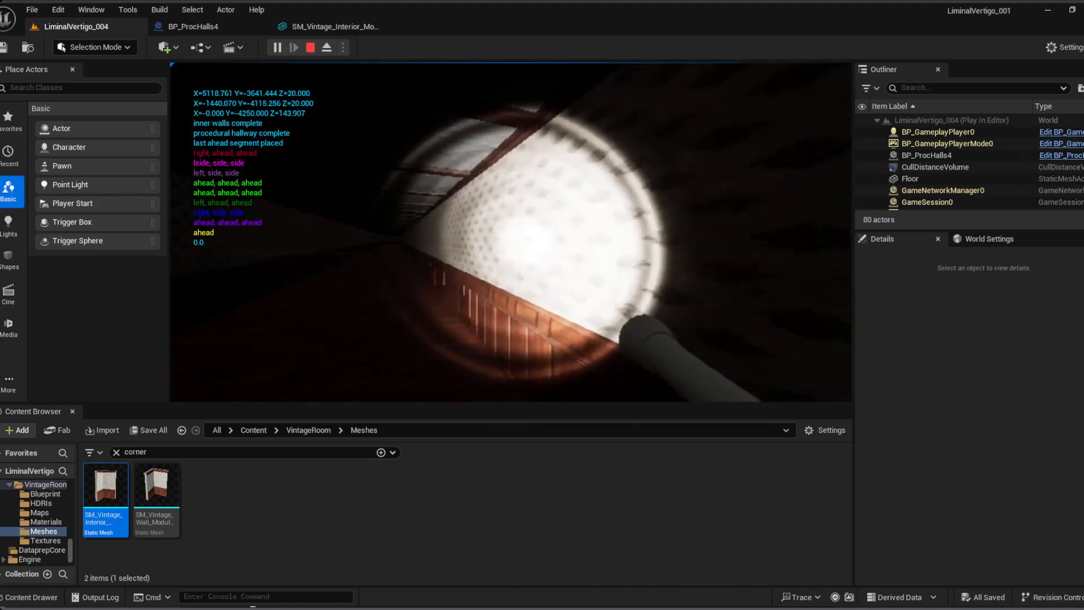
key(w)
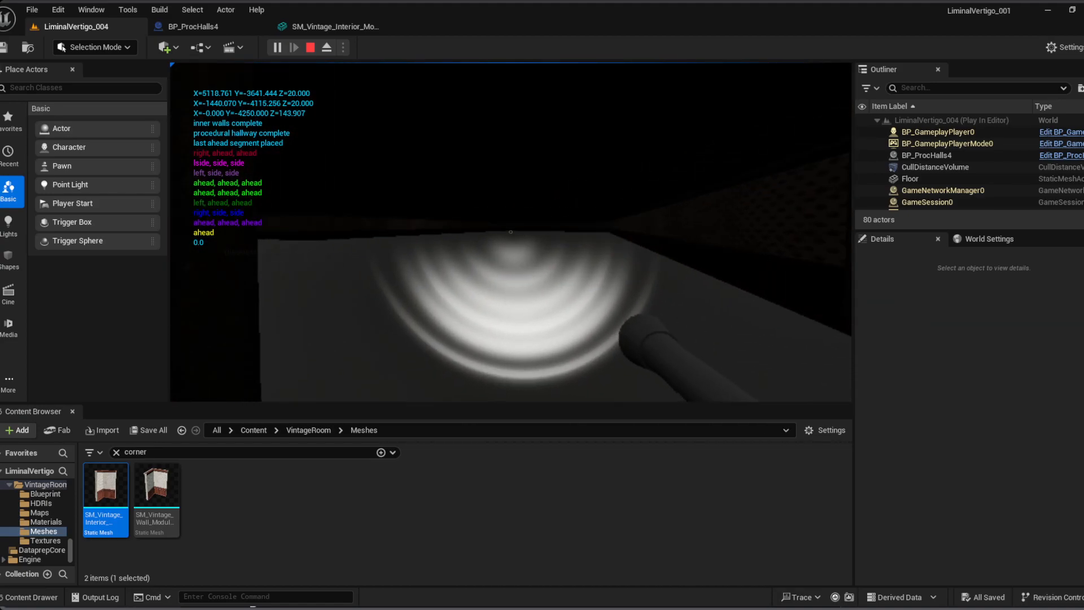
key(a)
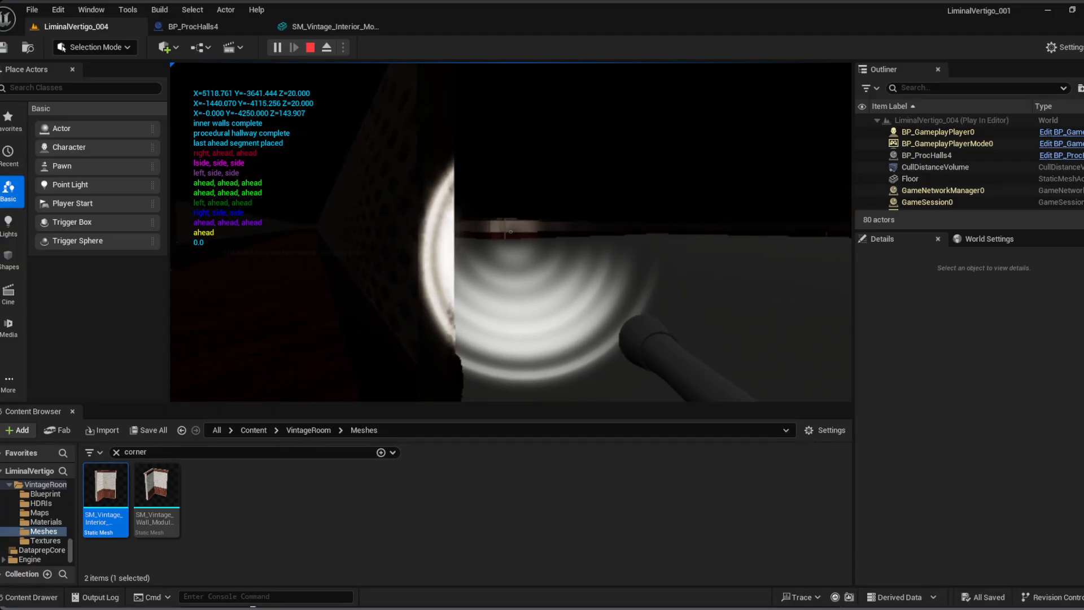
key(d)
key(w)
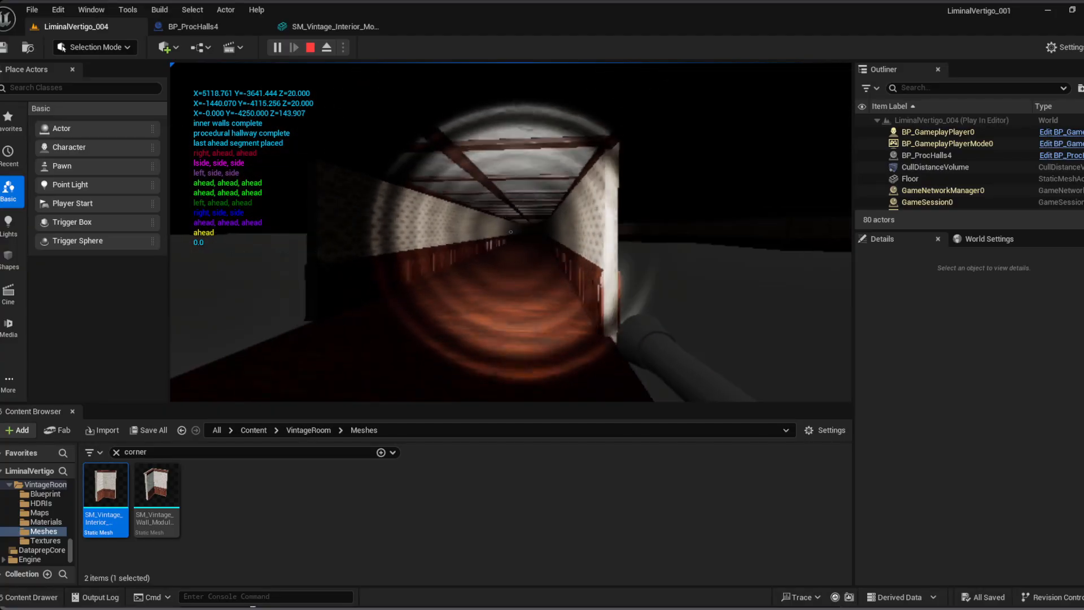
key(w)
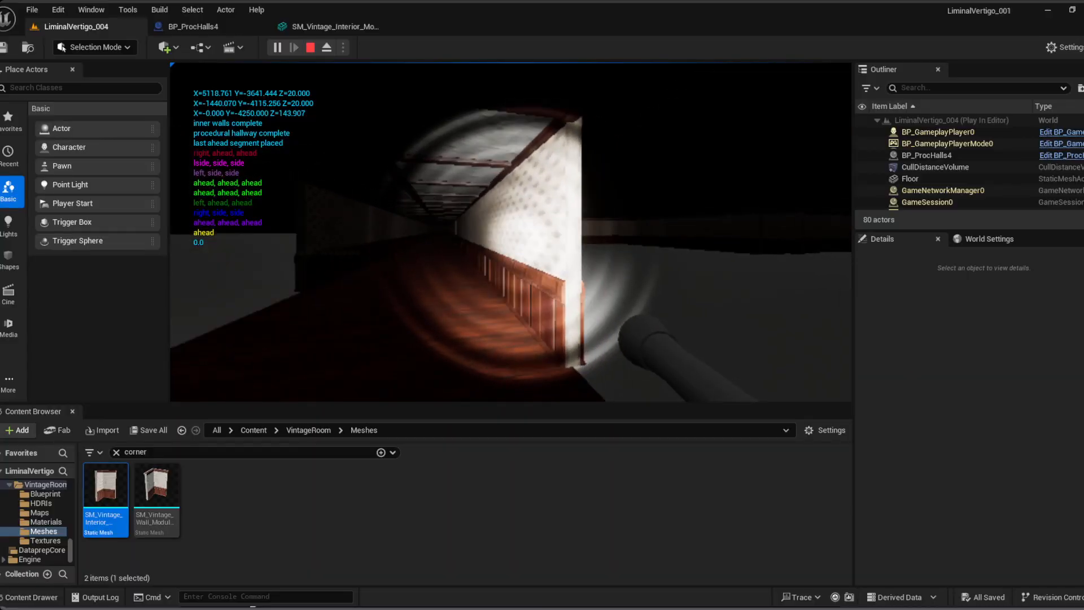
key(w)
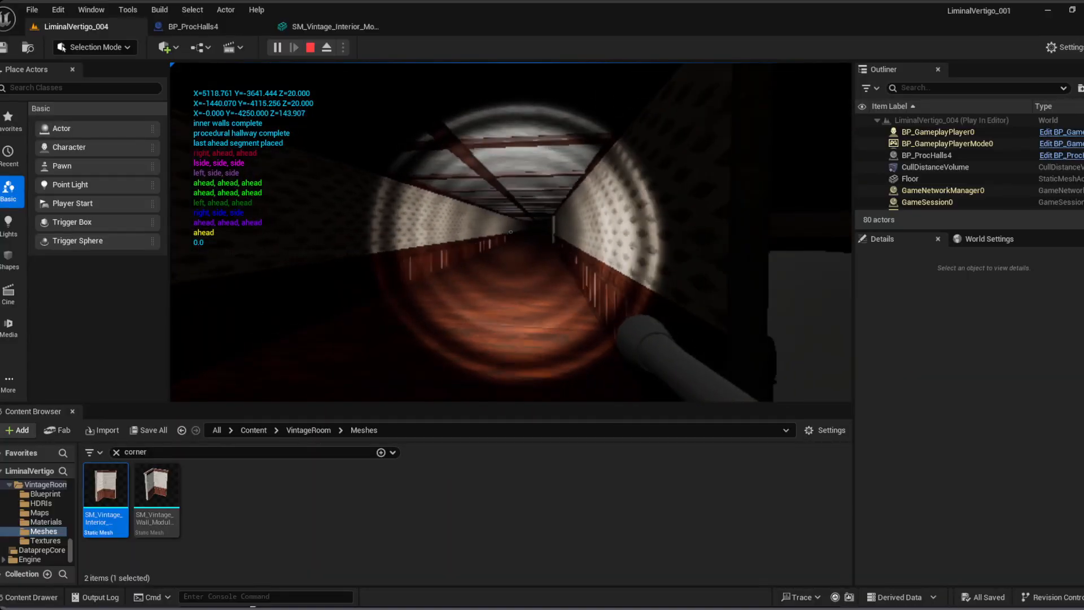
key(w)
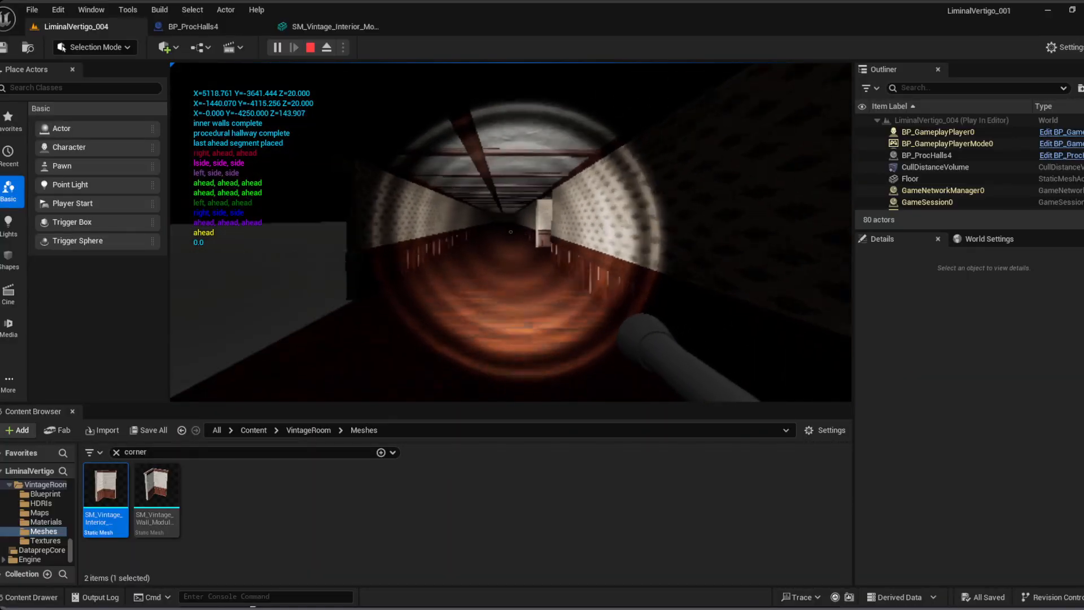
key(w)
key(w)
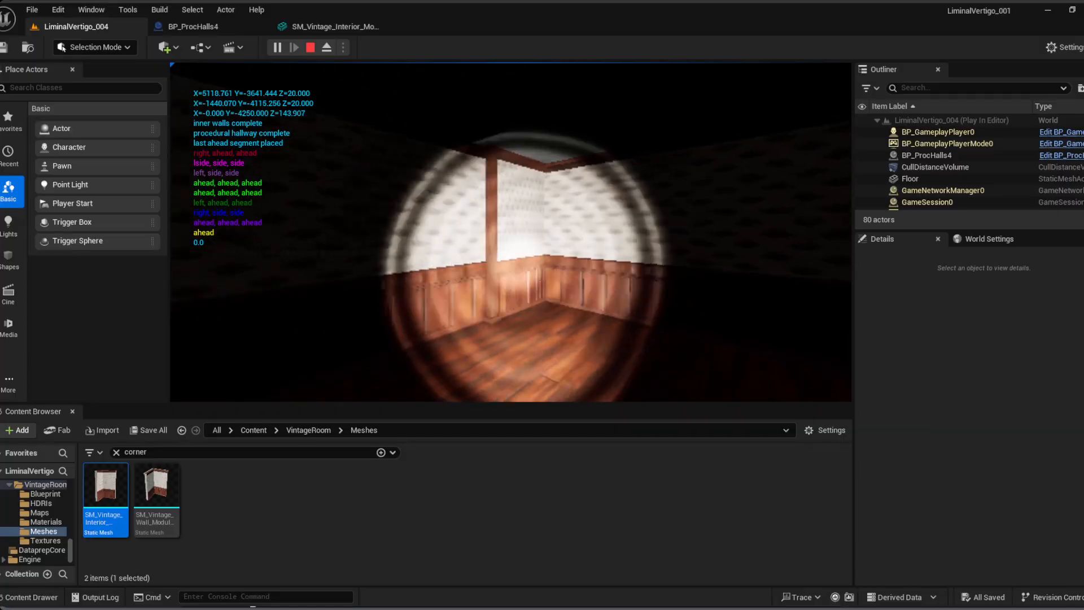
key(w)
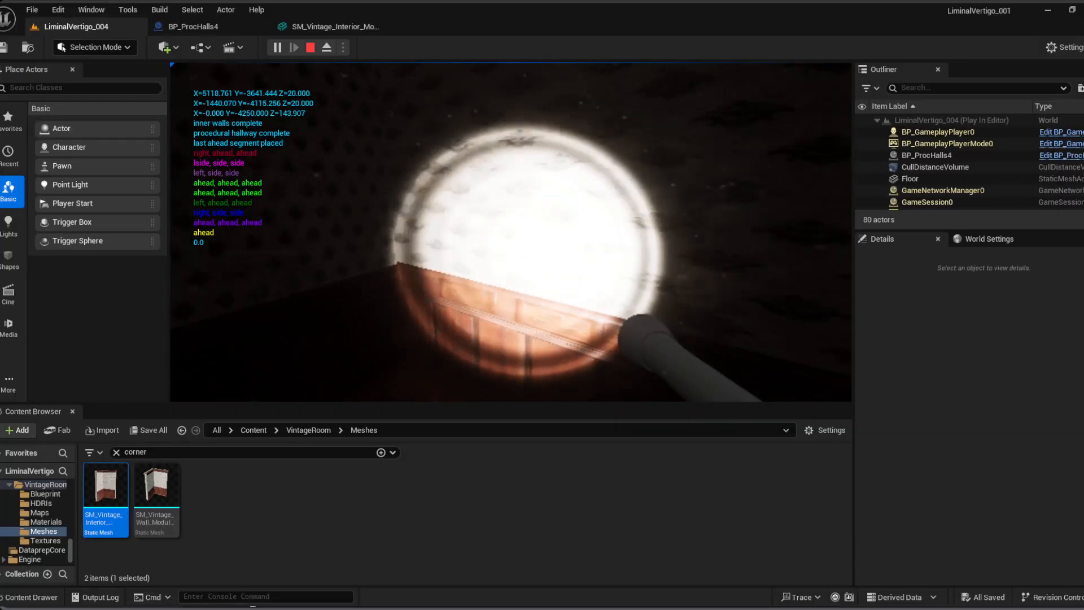
key(w)
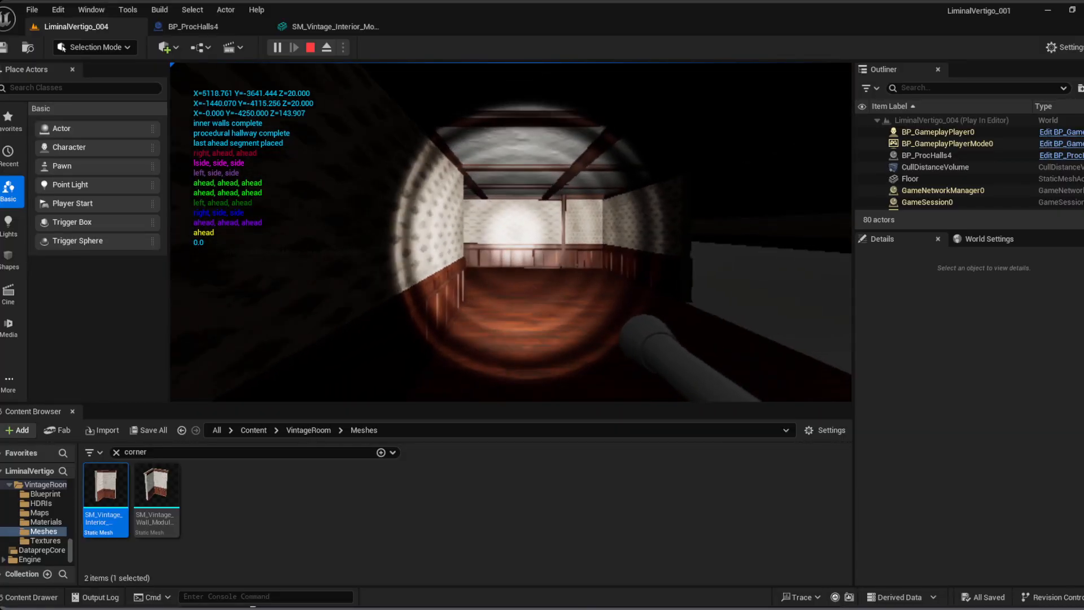
key(w)
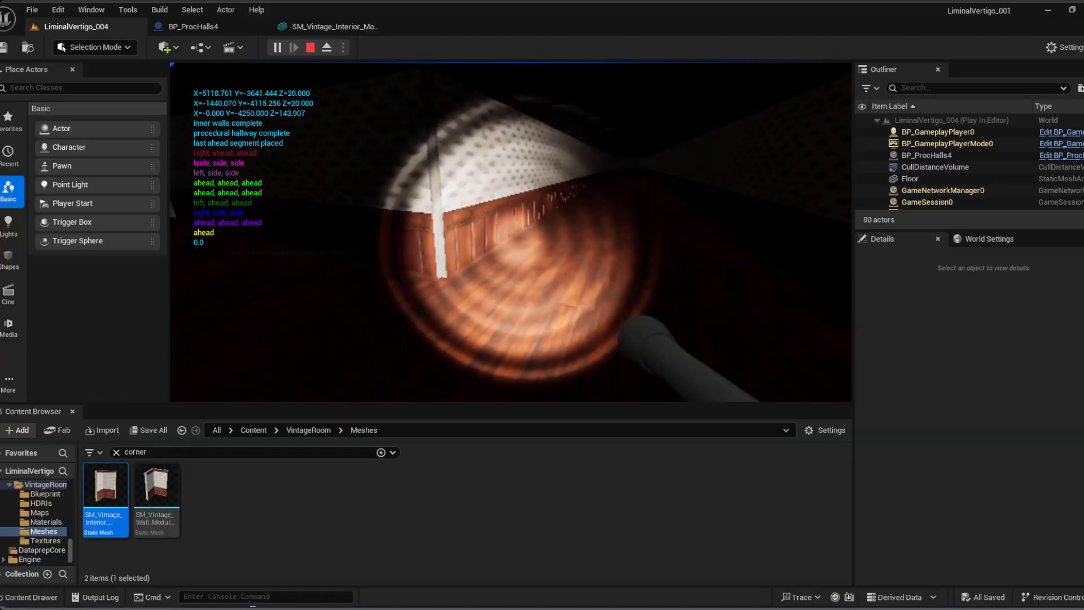
key(w)
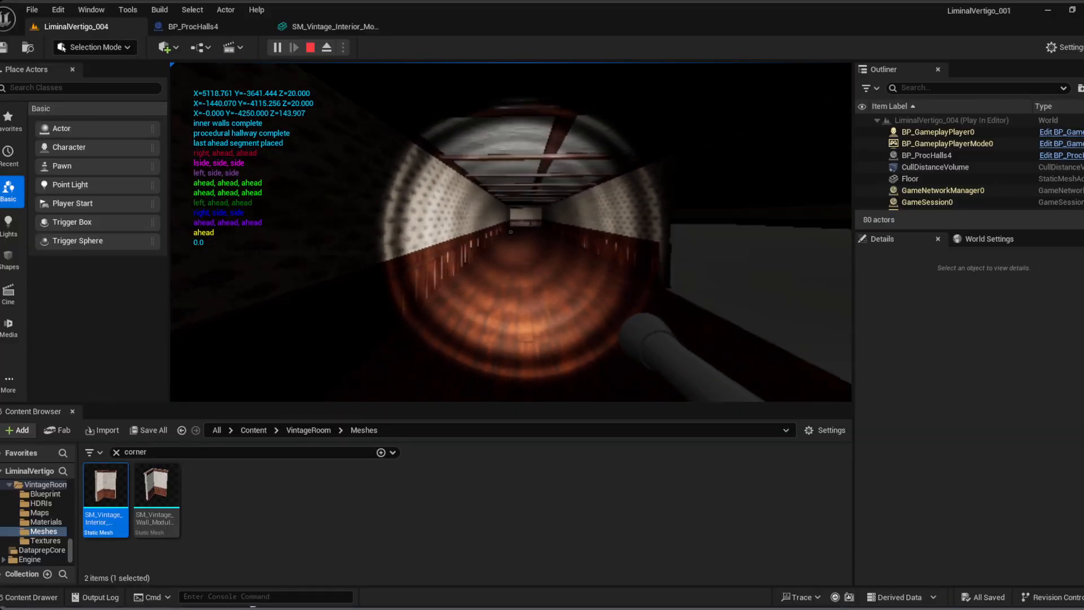
key(w)
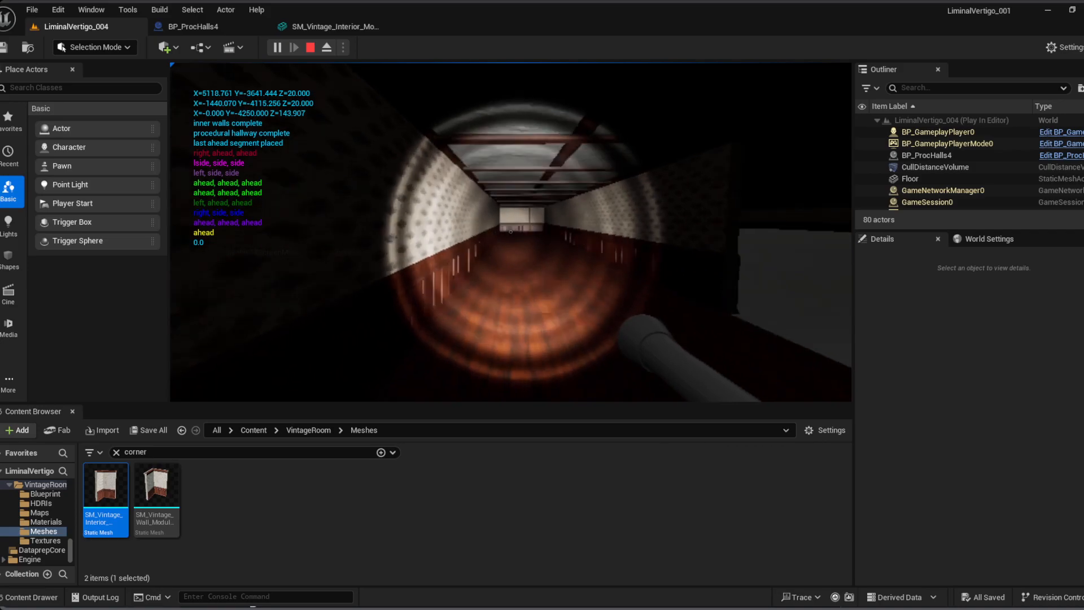
key(w)
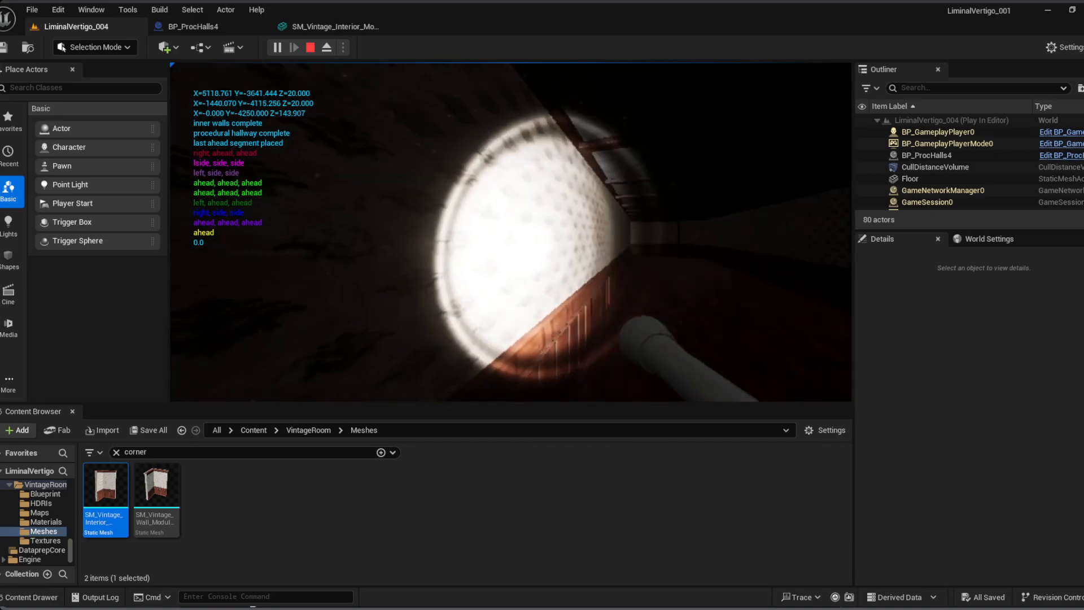
key(w)
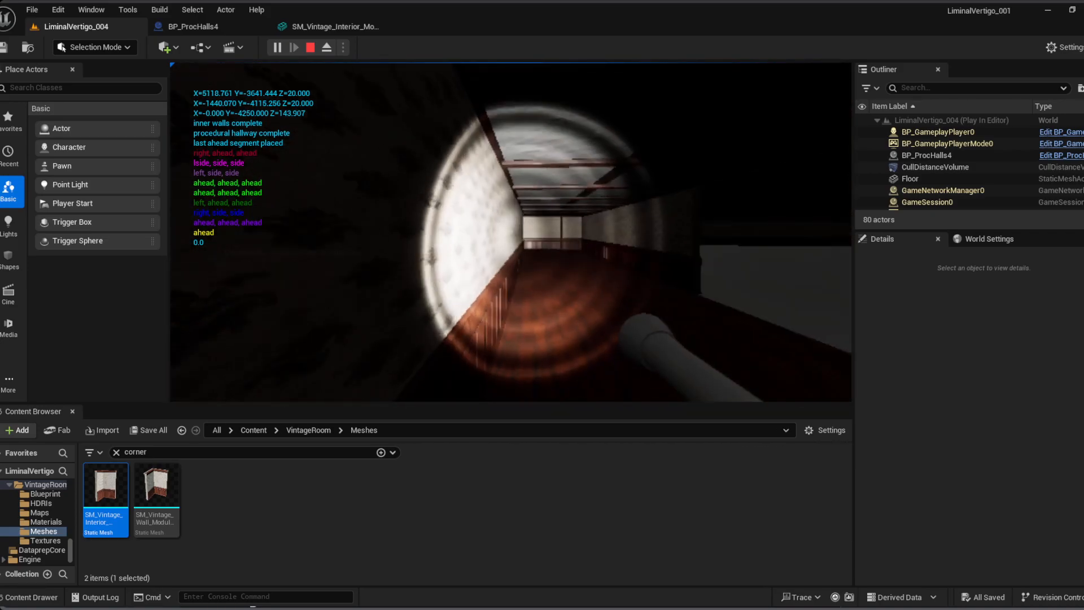
key(w)
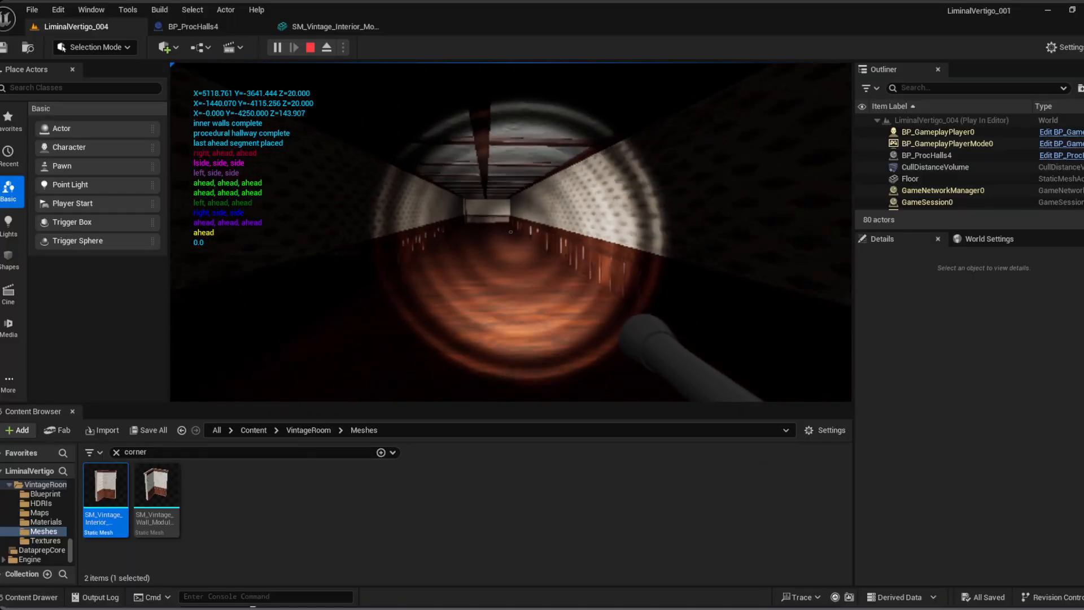
key(w)
key(w)
key(w)
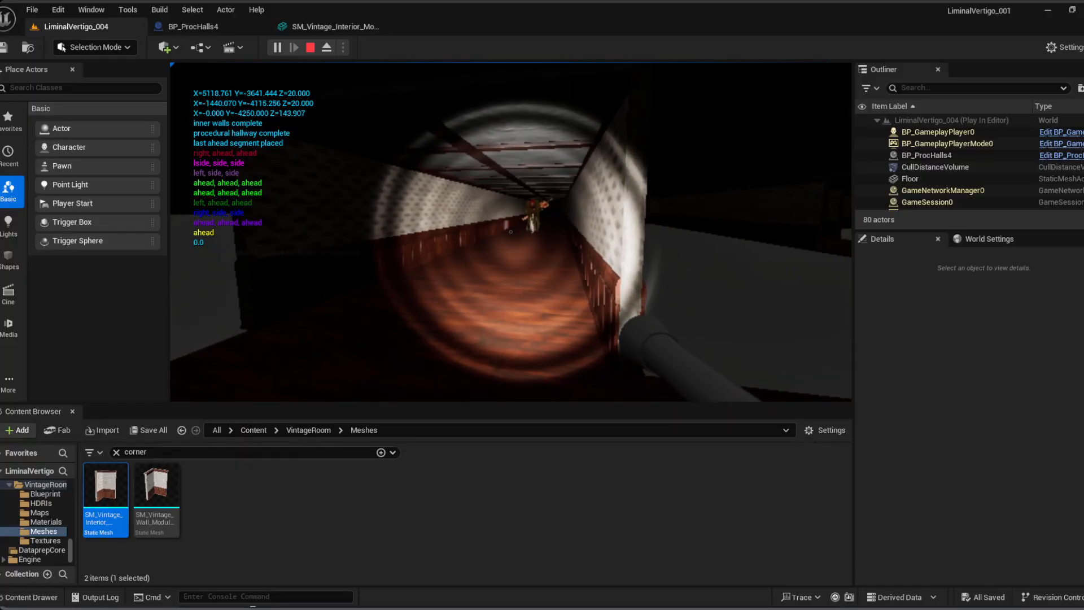
Step: Walk down the hallway toward the approaching creature, and end the play session once the main menu loads
key(w)
key(w)
key(w)
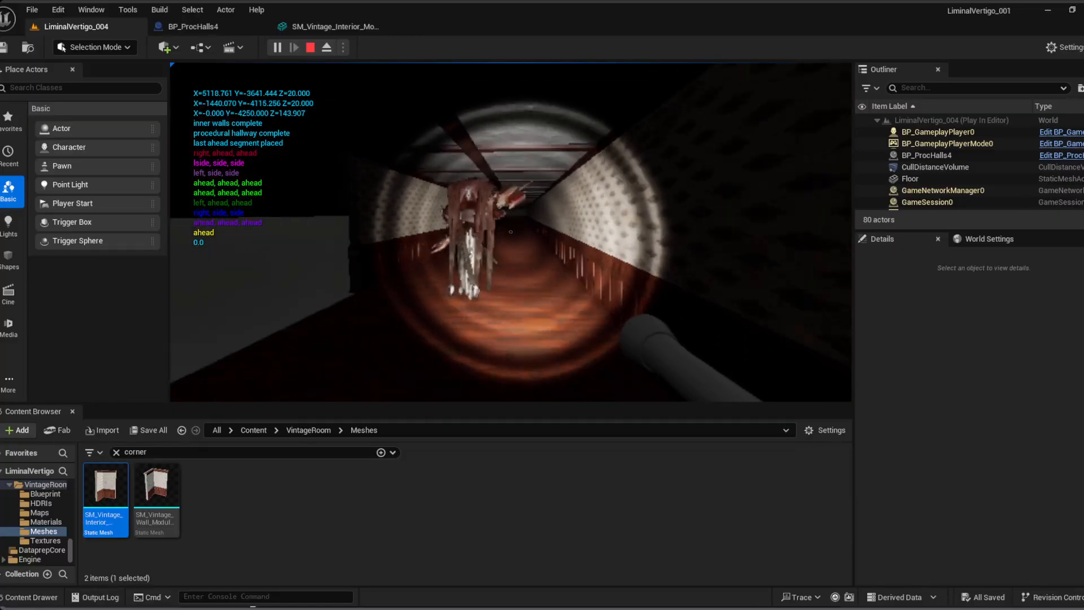
key(w)
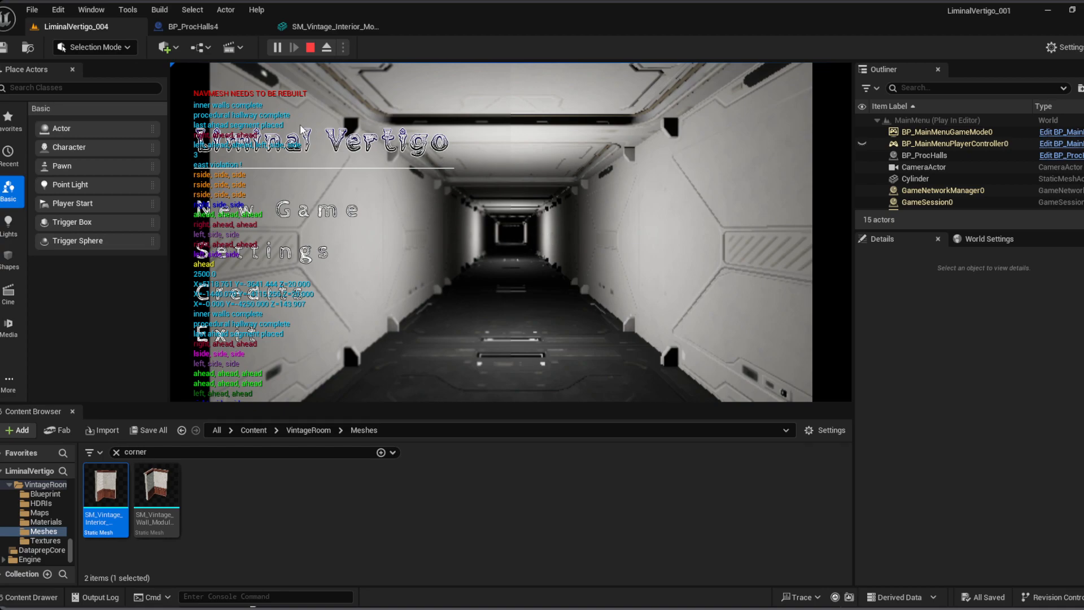
click(307, 49)
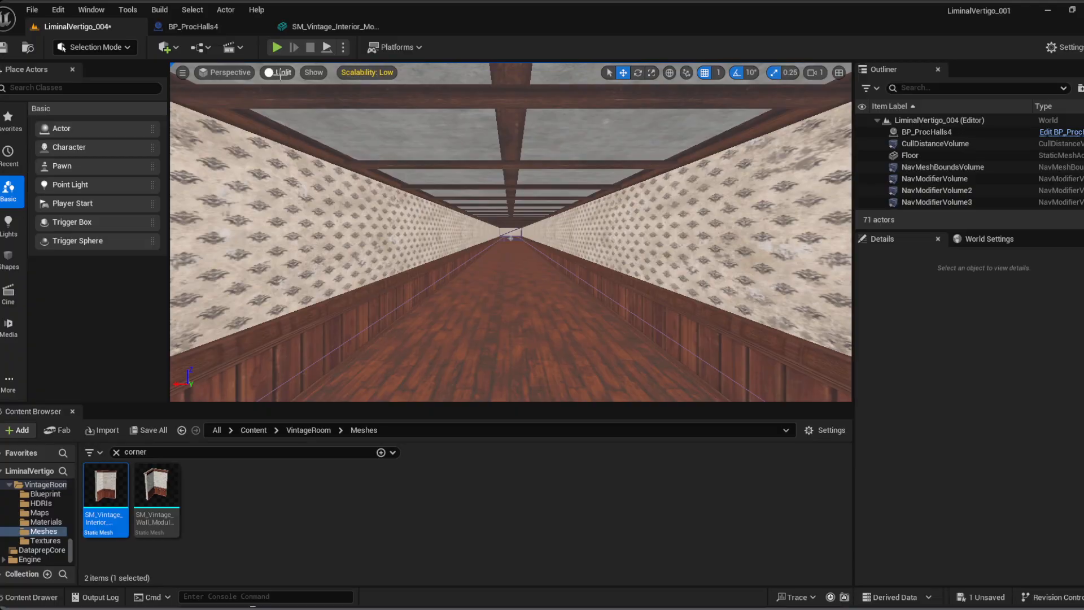
Step: Examine the navigation mesh coverage over the hallway floors in the level, and hide its overlay when finished
key(p)
right_drag(350, 300, 395, 294)
key(w)
mouse_move(397, 199)
right_down()
mouse_move(463, 201)
mouse_move(396, 199)
right_up()
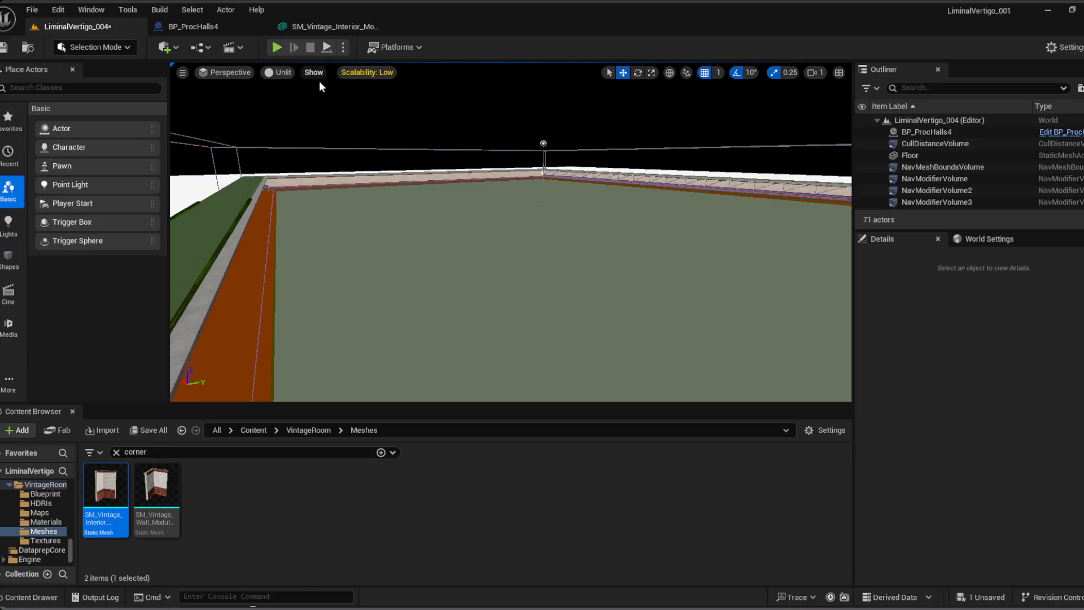
key(p)
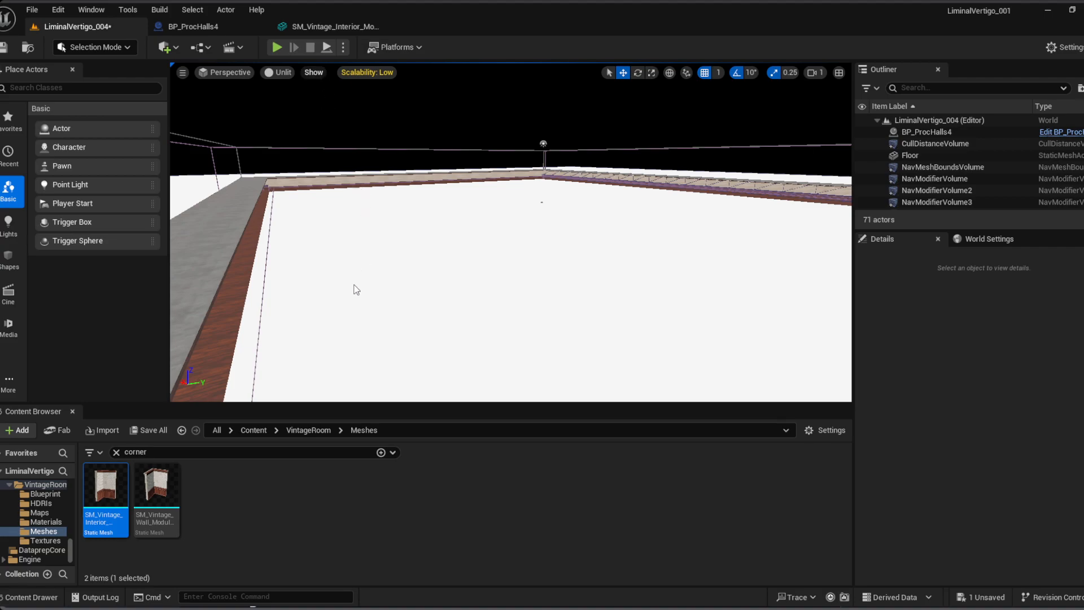
key(p)
right_drag(348, 298, 249, 140)
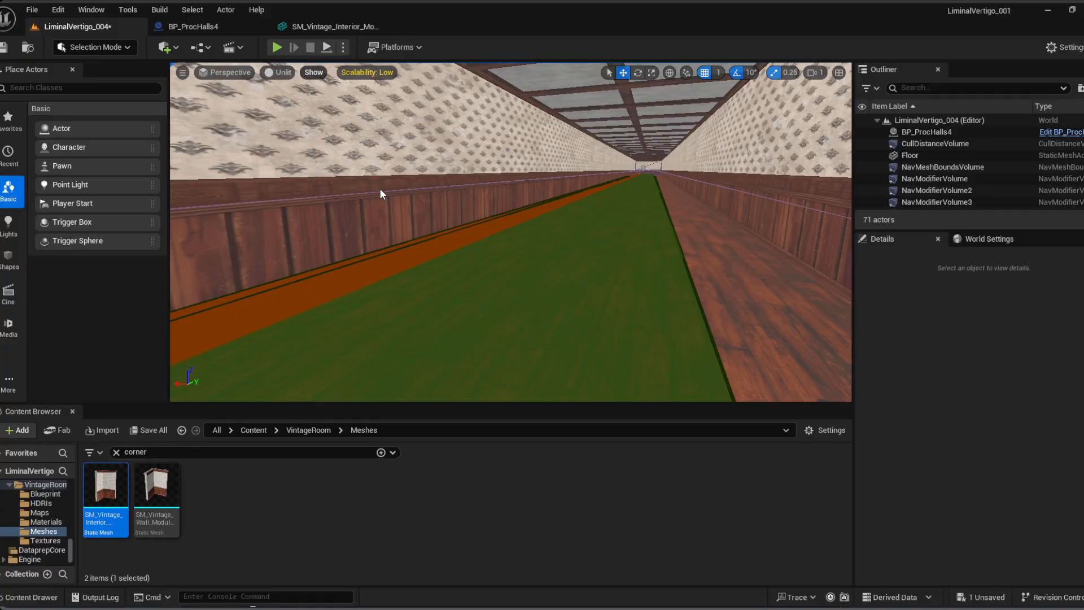
key(p)
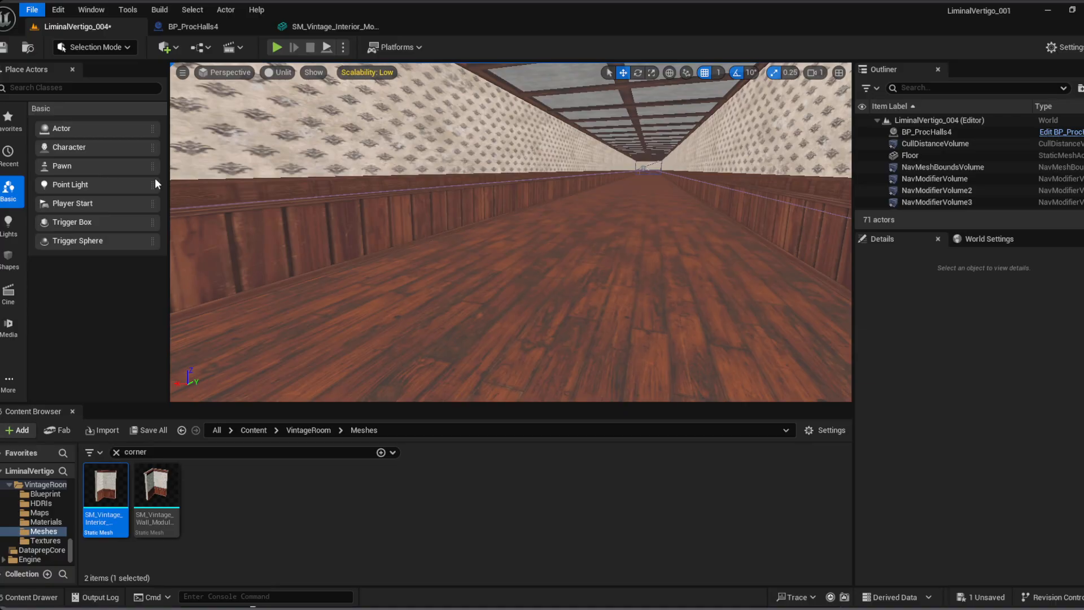
Step: Save LiminalVertigo_004, and run a brief play session to generate a hallway layout
click(277, 47)
click(277, 47)
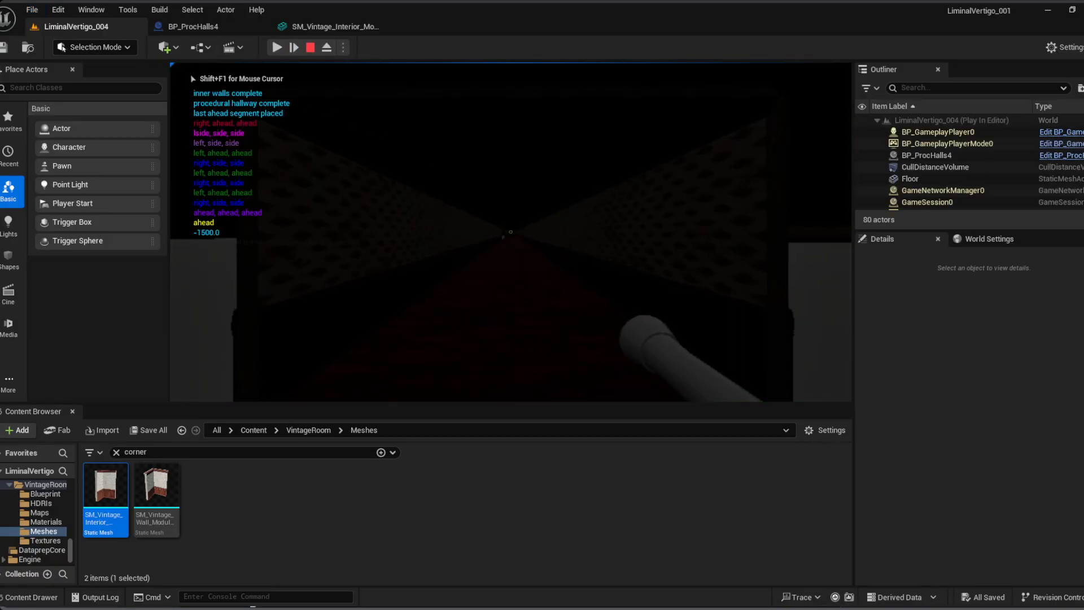
key(Escape)
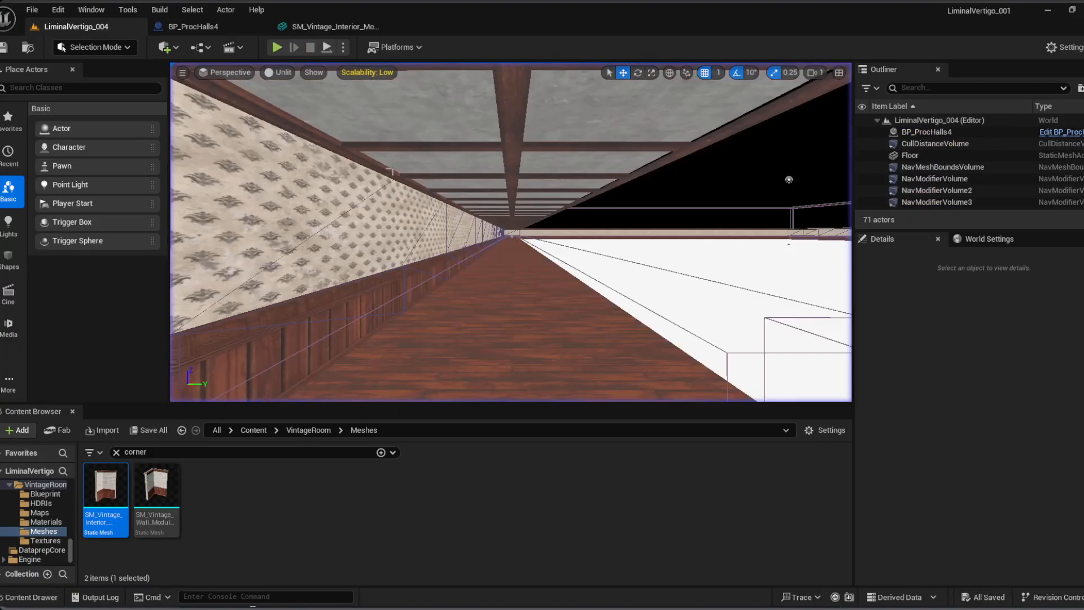
Step: Start a new play session of LiminalVertigo_004 and inspect the first hallway corner joins with the flashlight
click(277, 48)
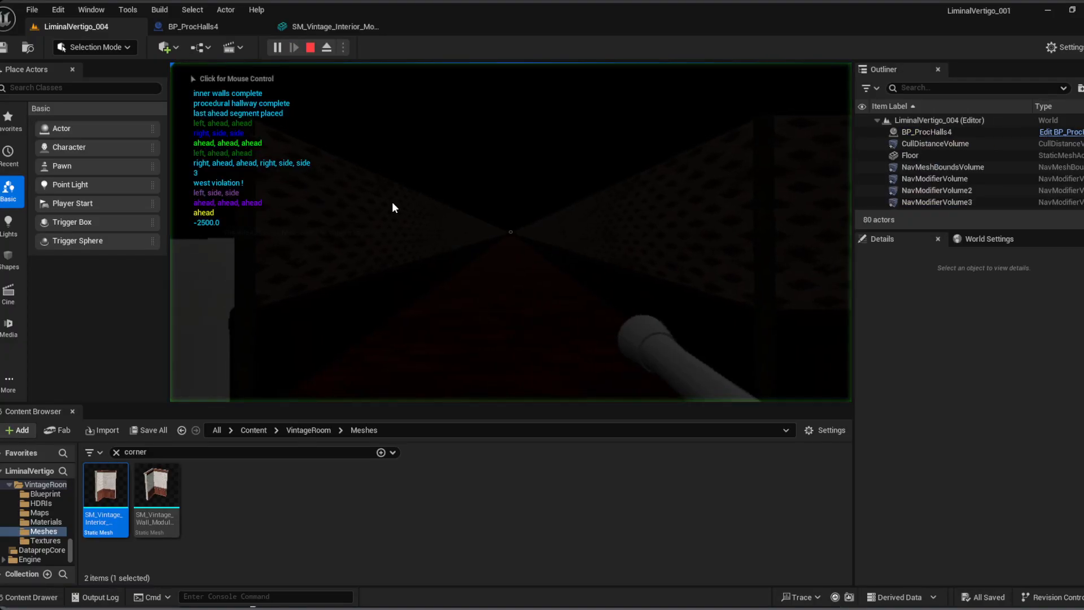
key(w)
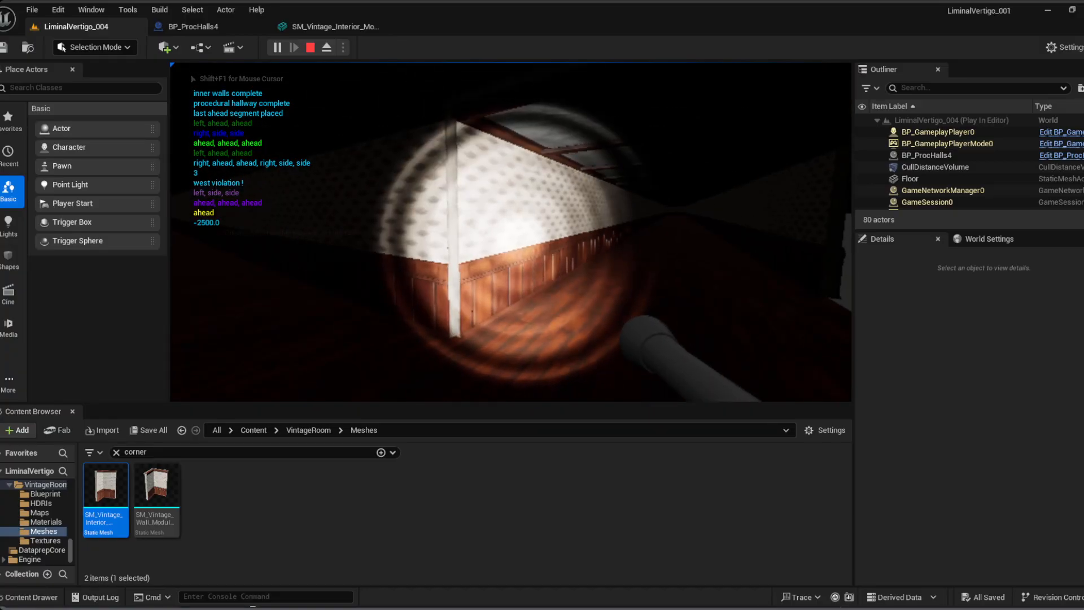
key(s)
key(w)
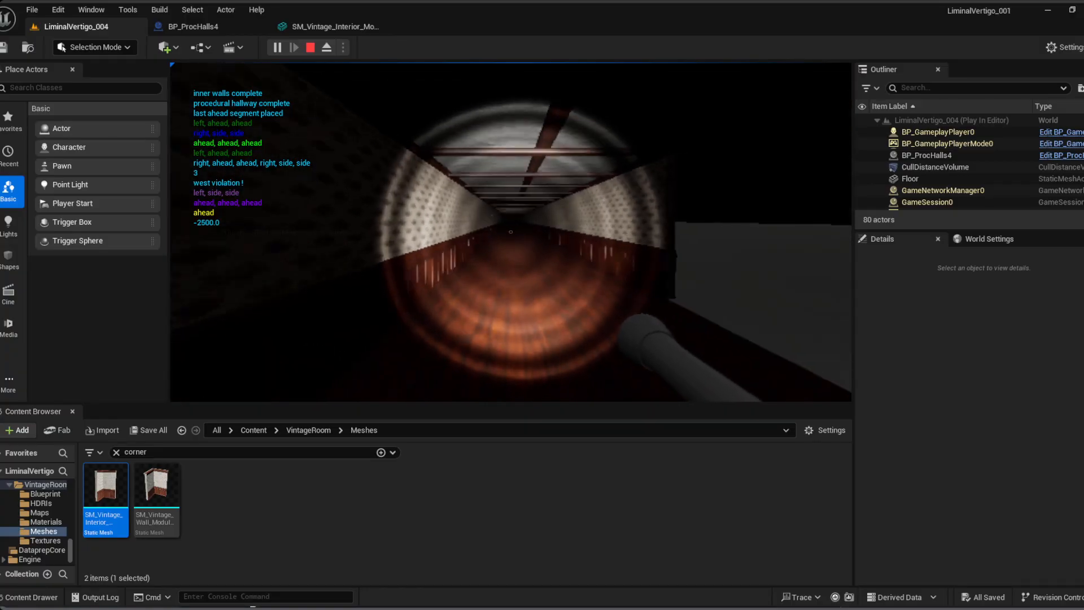
key(w)
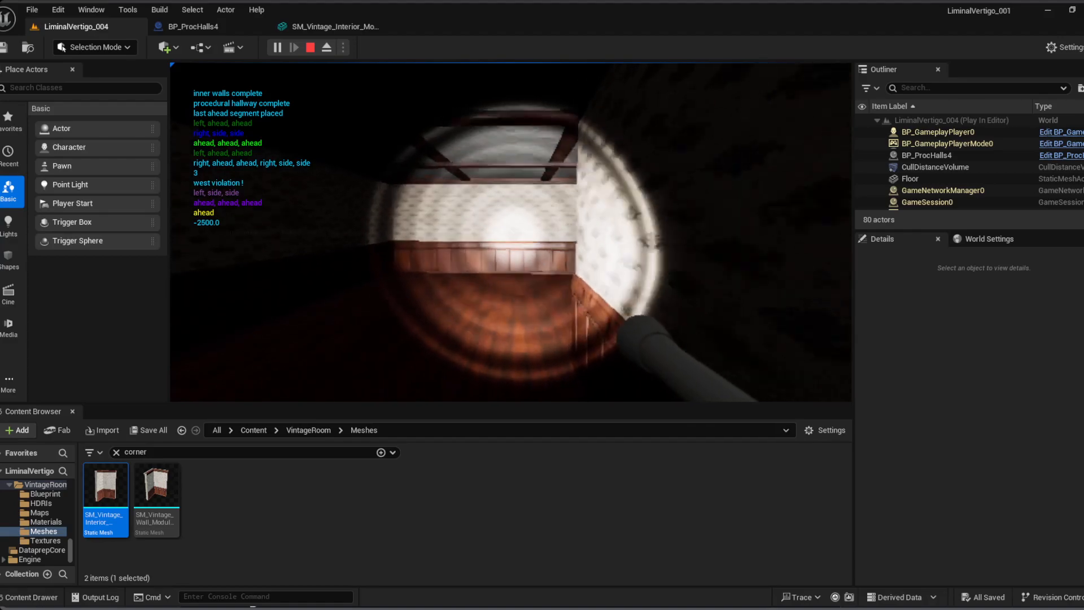
key(w)
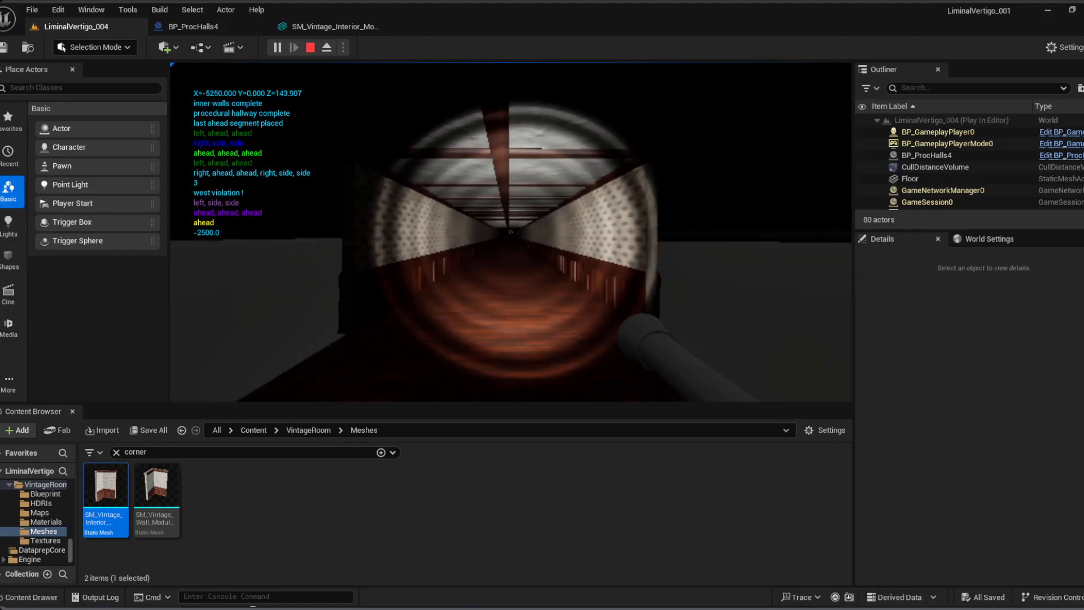
Step: Walk the long straight procedural hallway to its far end, checking the walls, ceiling and floor for gaps
key(w)
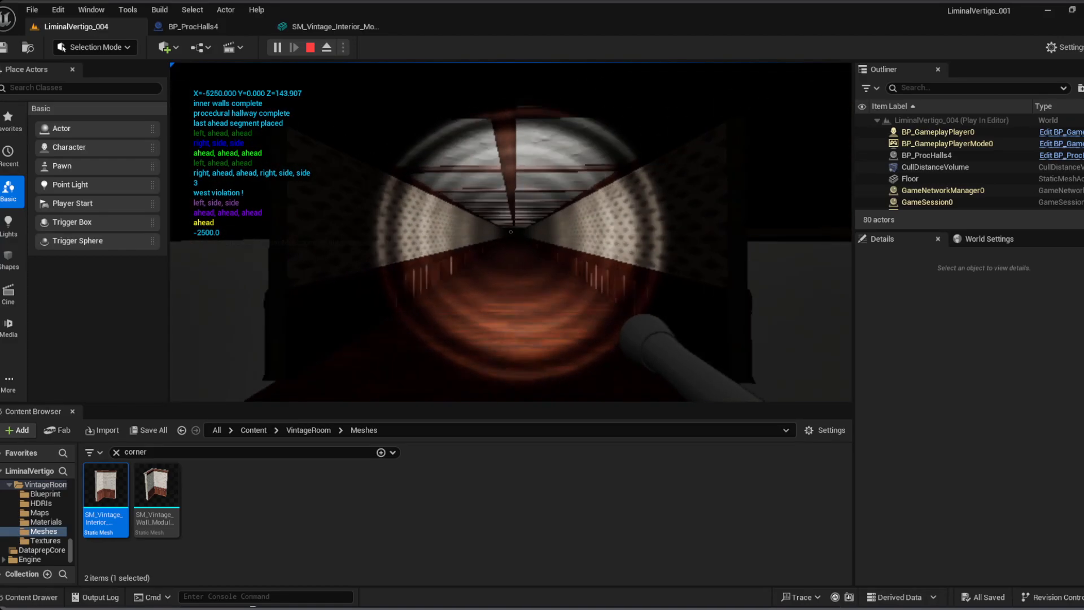
key(w)
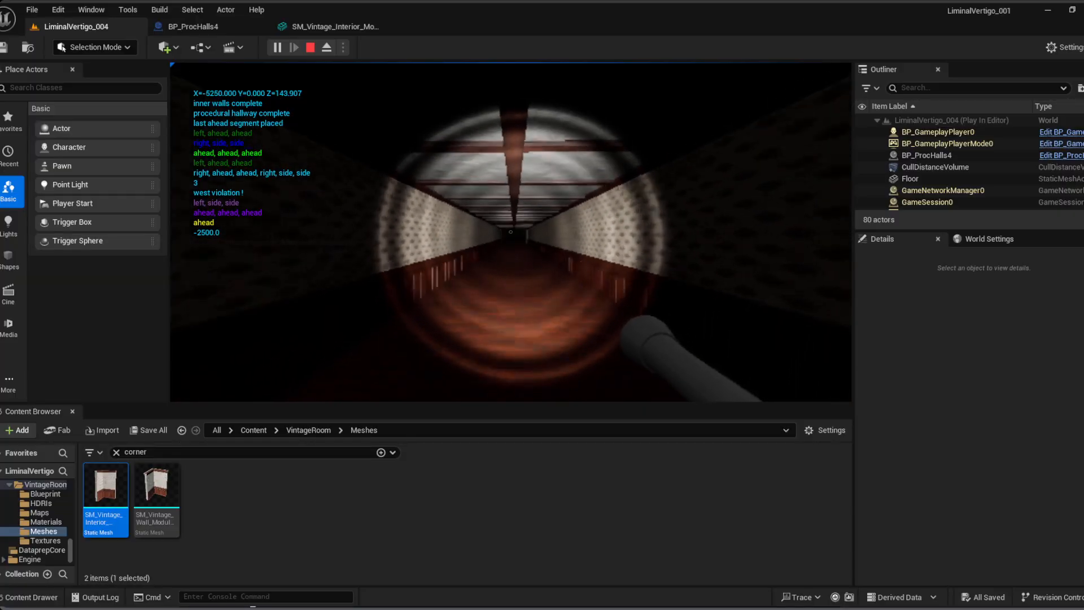
key(w)
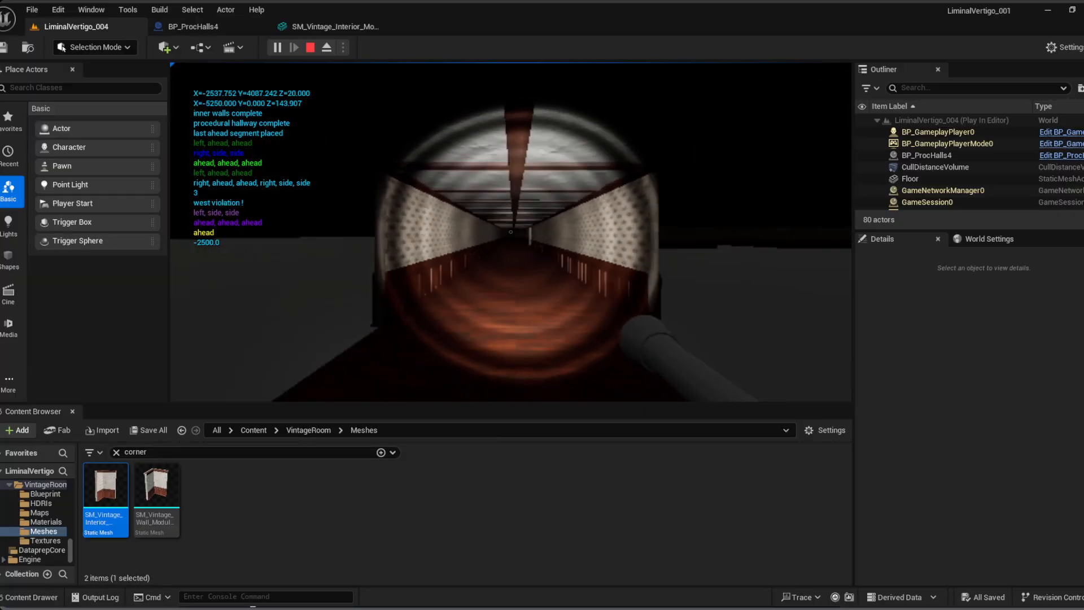
key(w)
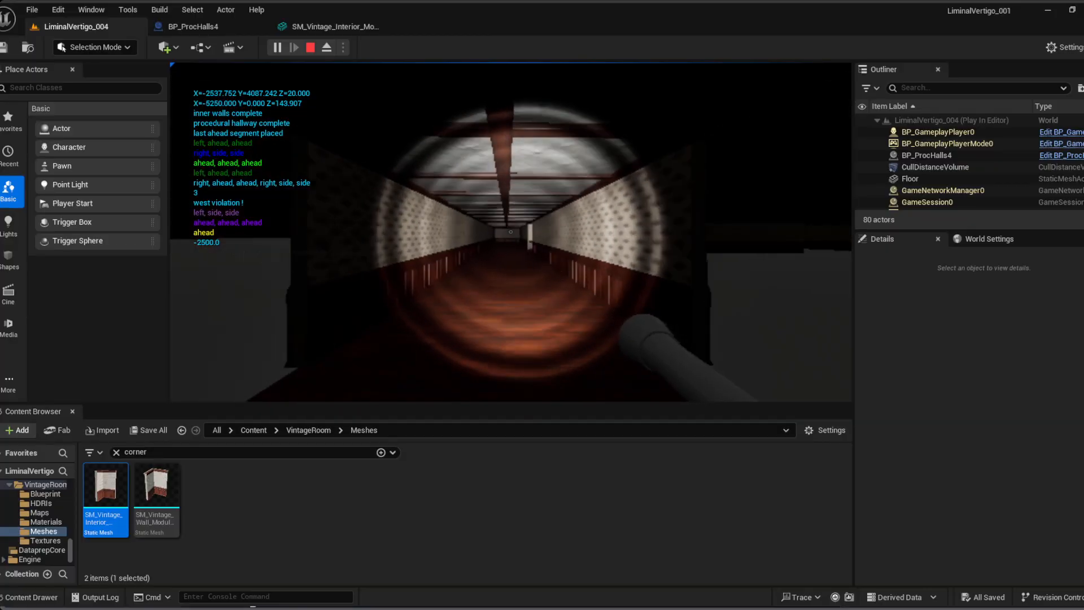
key(w)
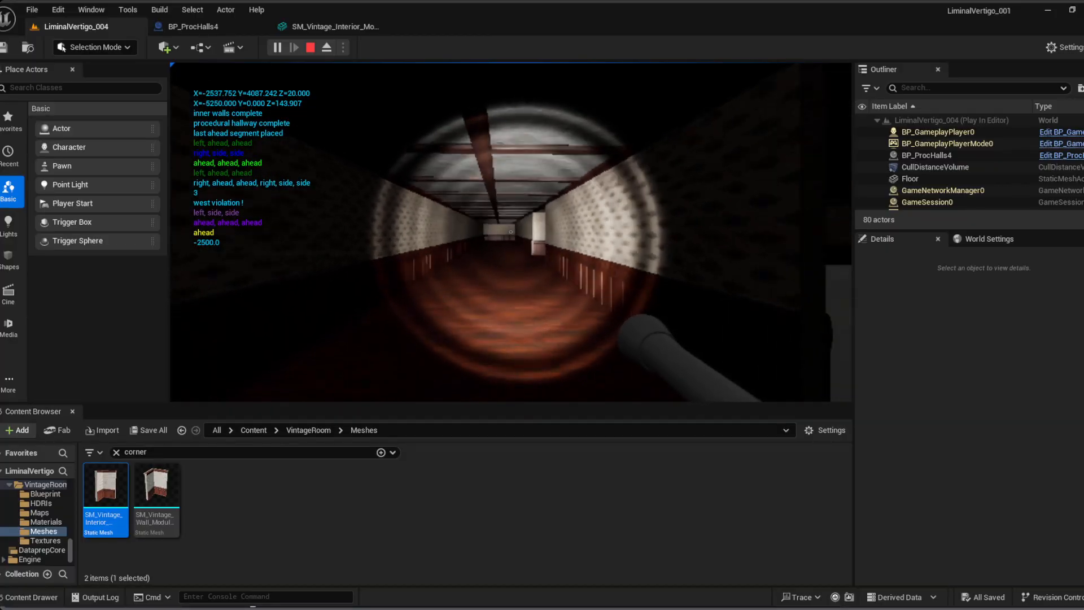
key(w)
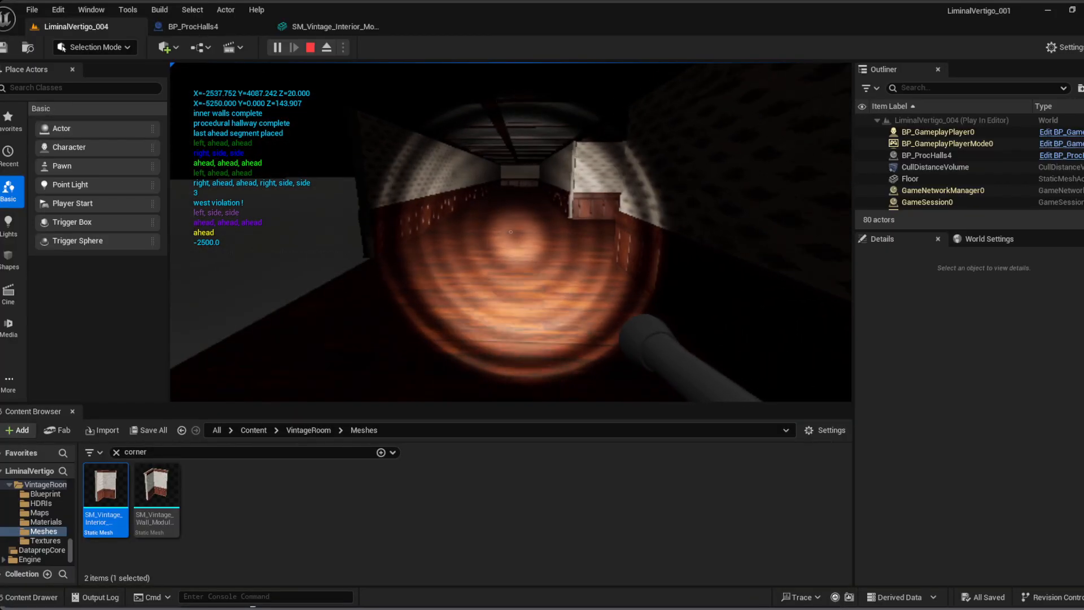
key(w)
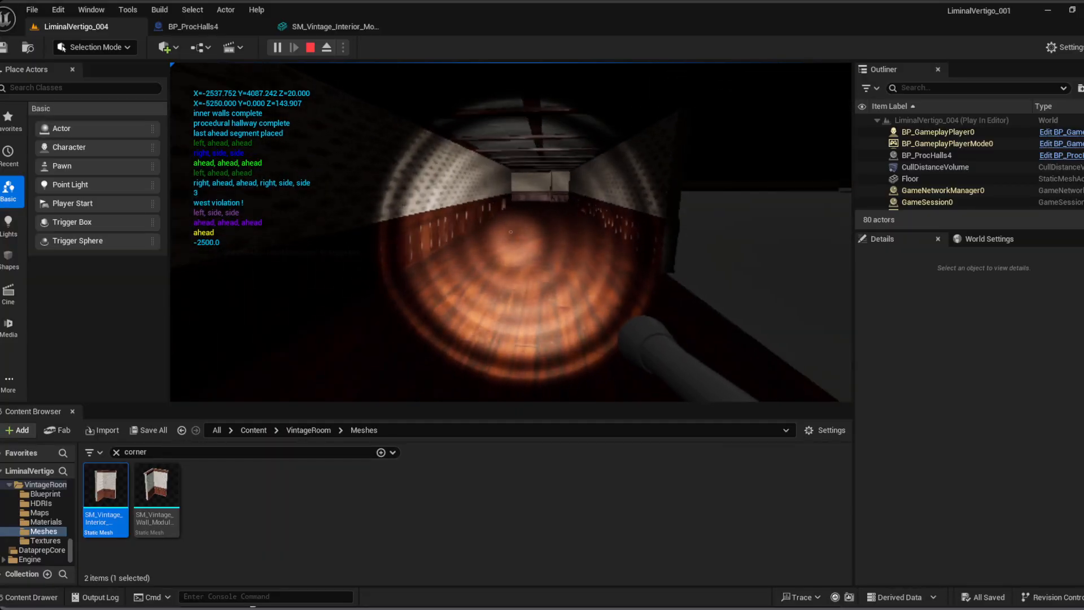
Step: Follow the hallway around its next bends, examining the corner trim and wall joins up close with the flashlight
key(w)
key(w)
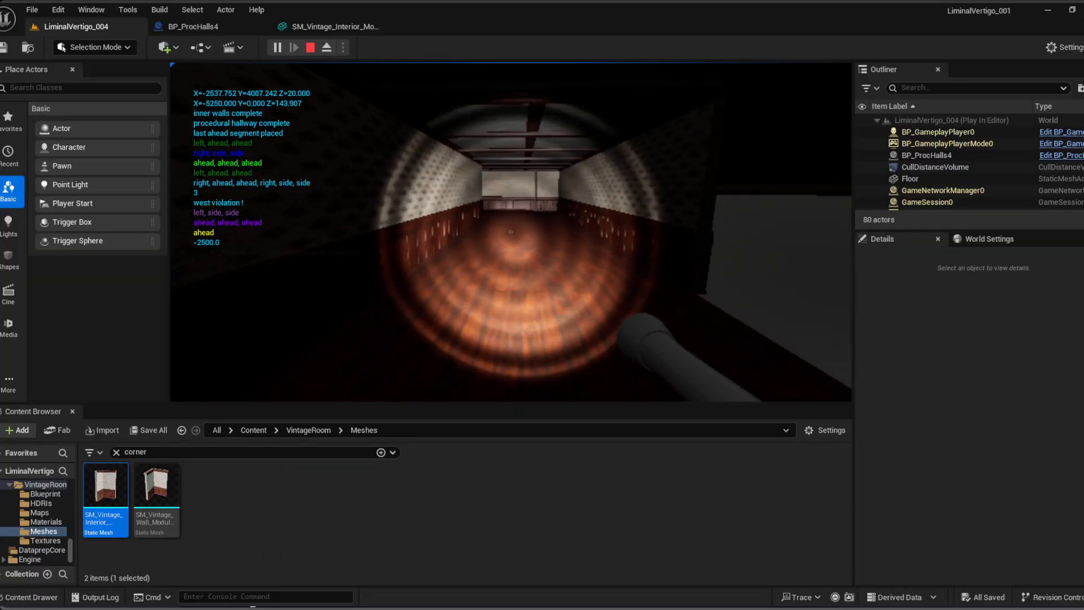
key(w)
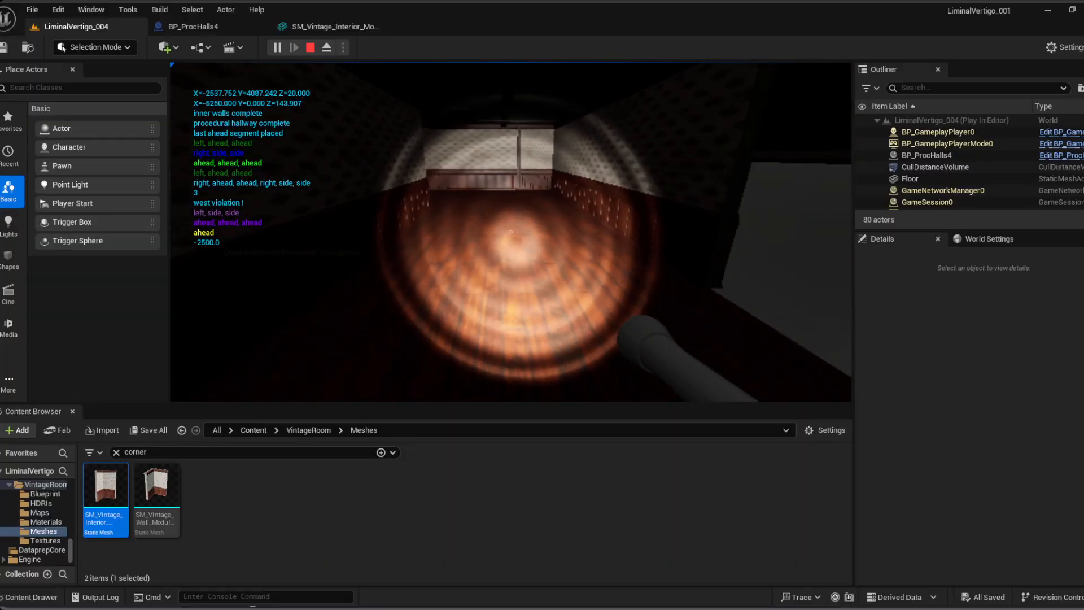
key(w)
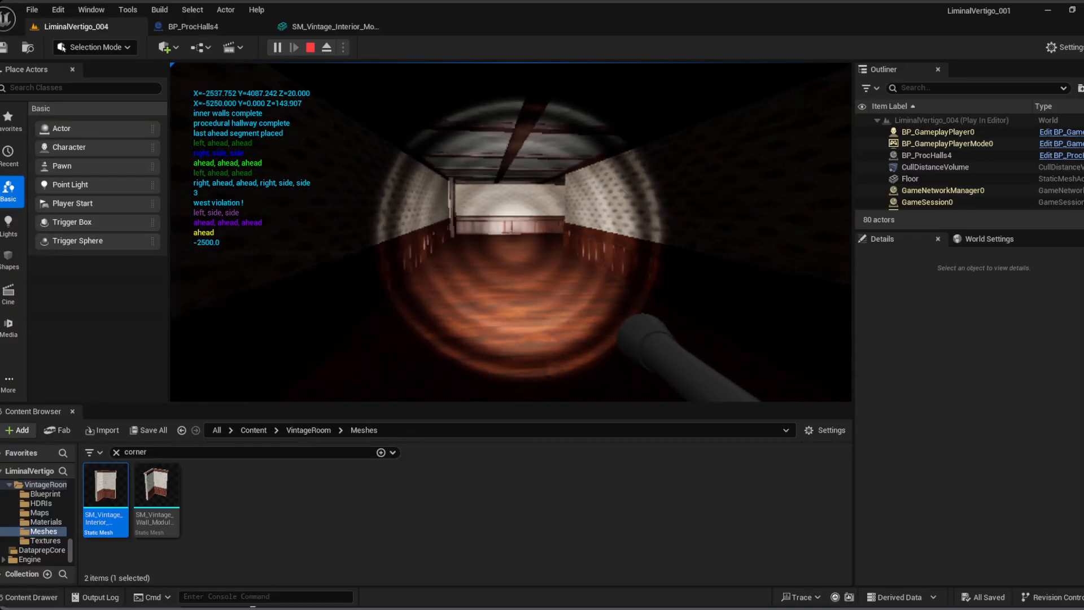
key(w)
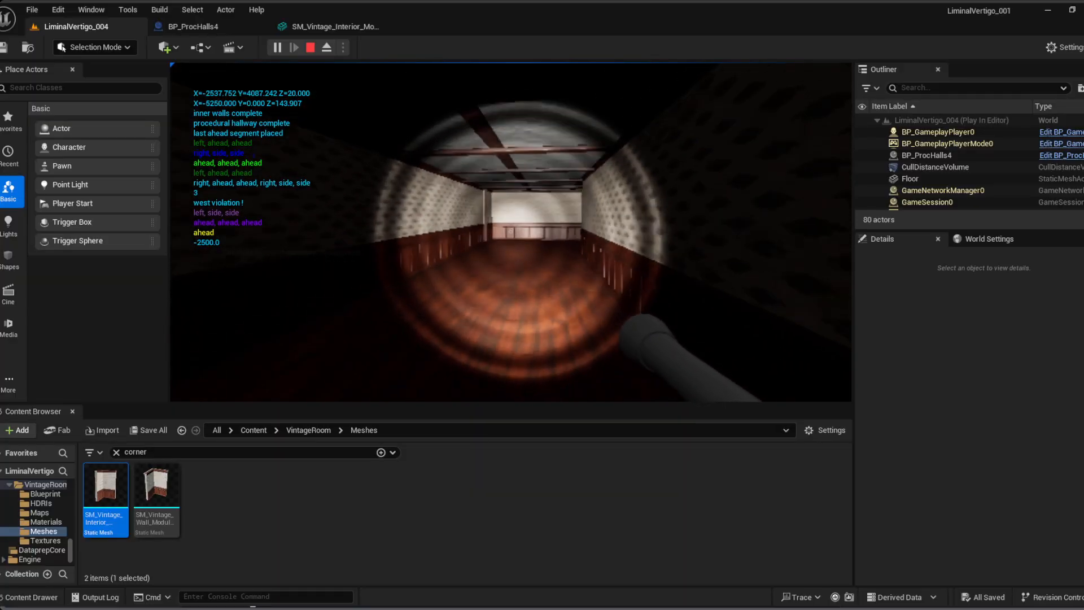
key(w)
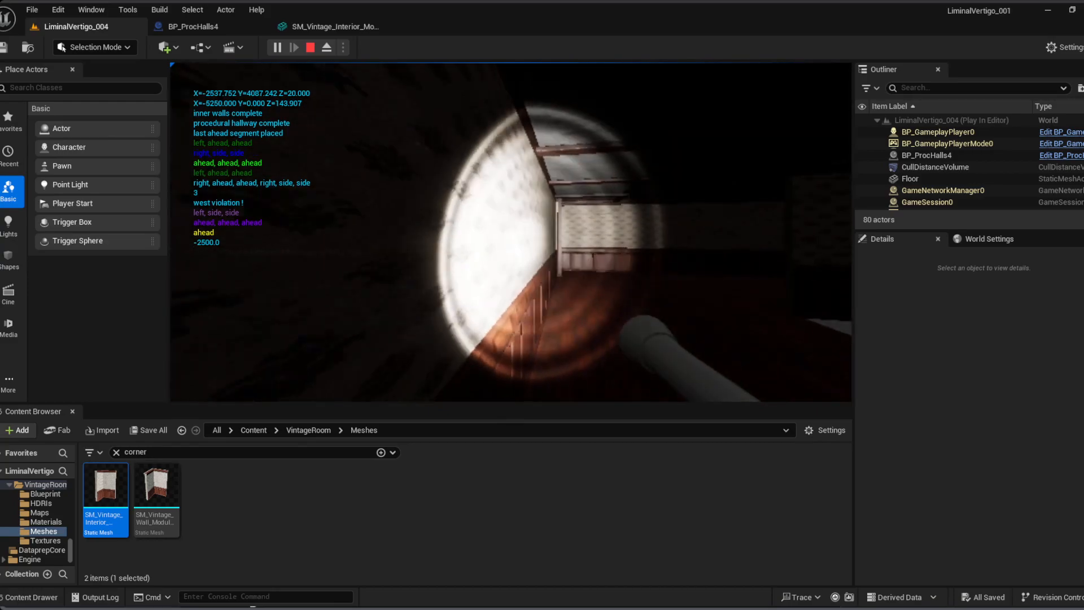
key(w)
key(w)
key(w)
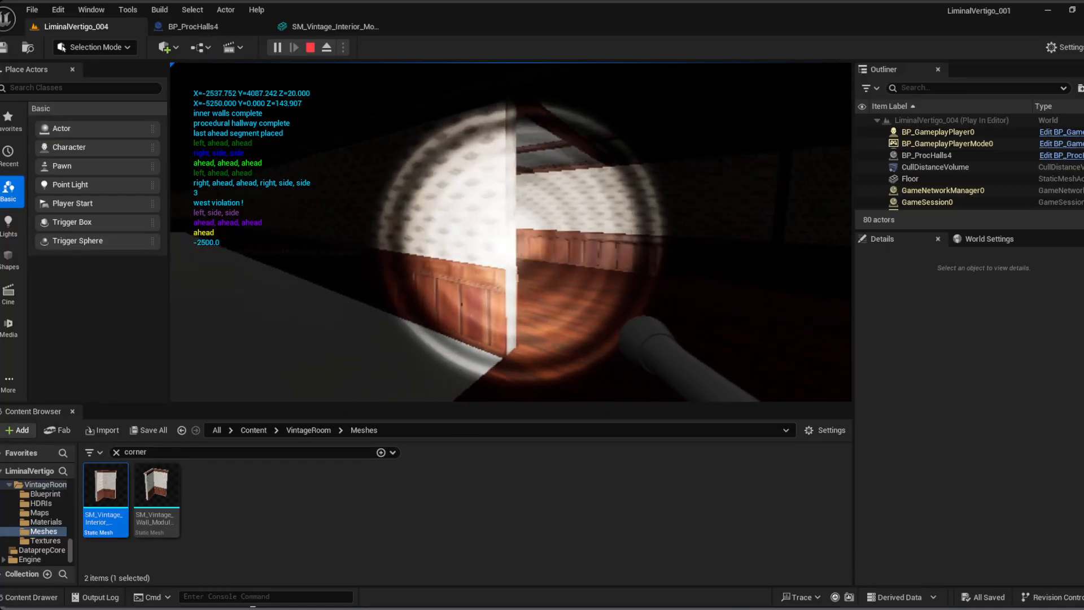
key(w)
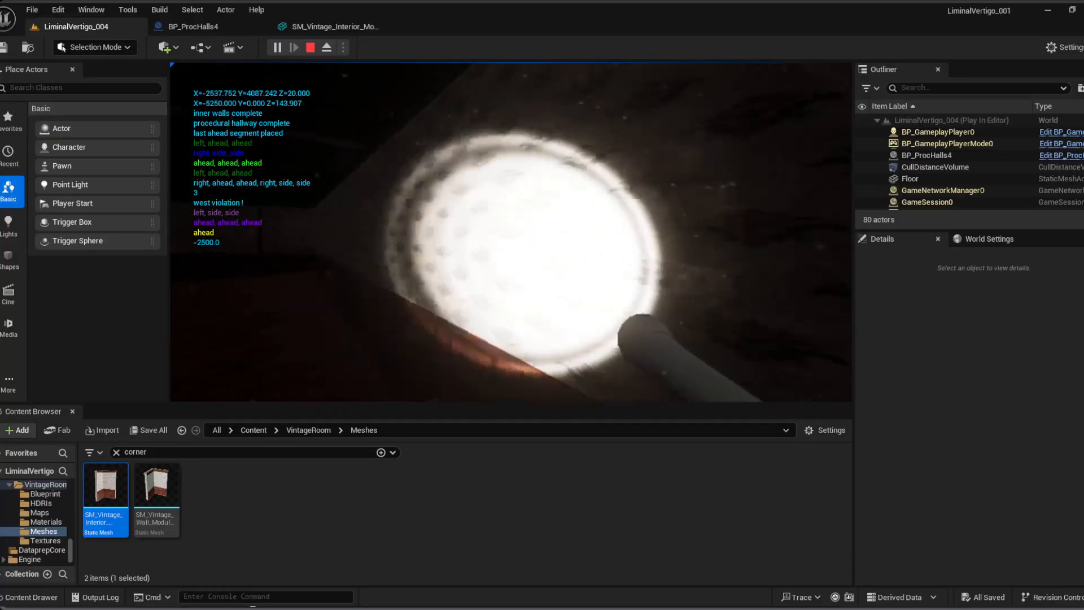
key(w)
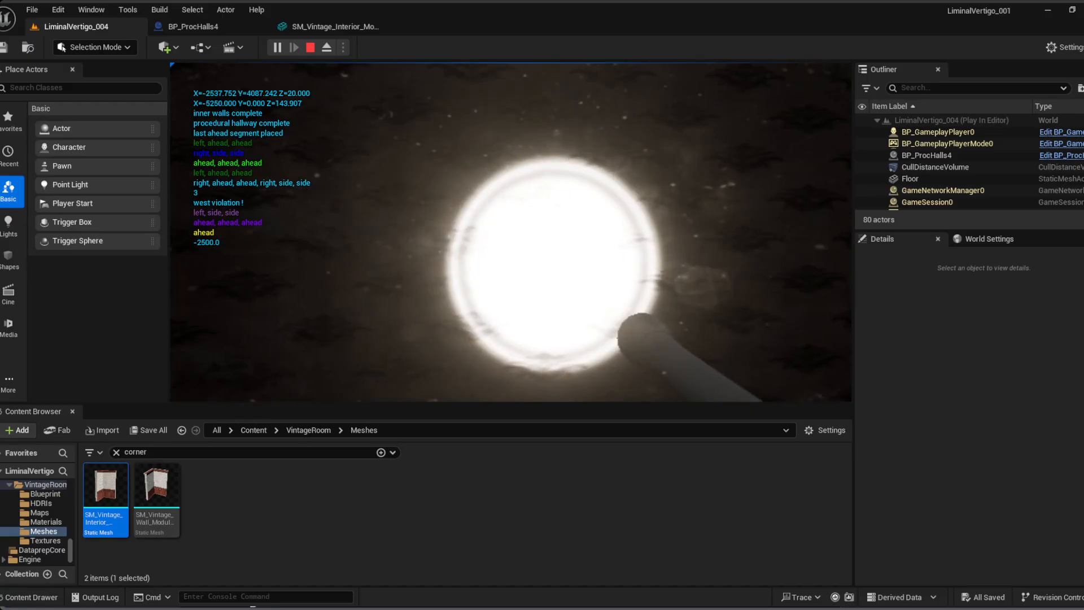
key(w)
key(w)
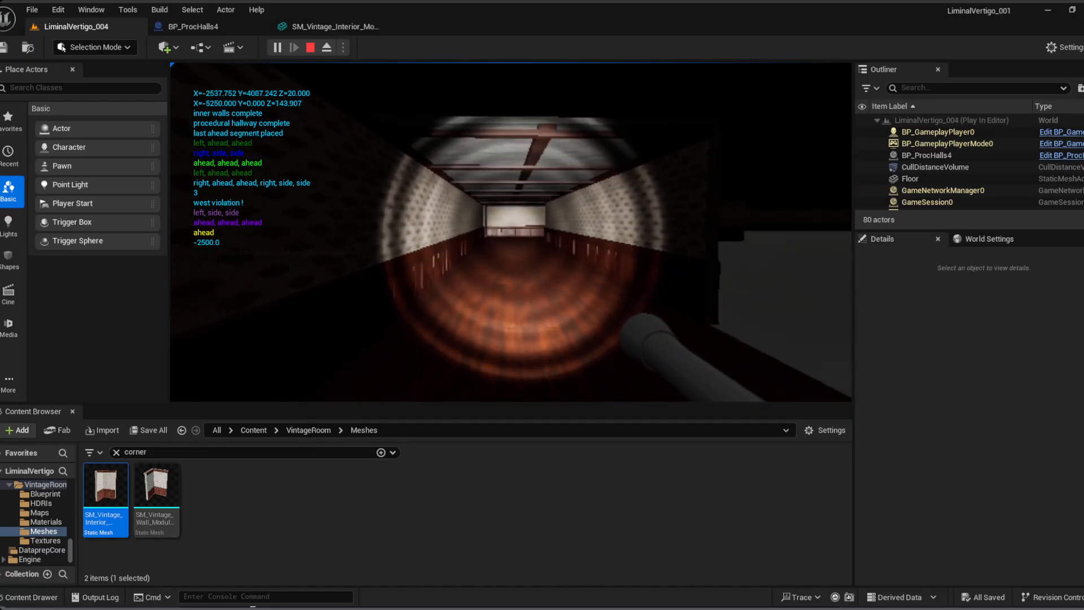
Step: Walk through the short connecting hallways and inspect the inner and outer corner pieces at each turn
key(w)
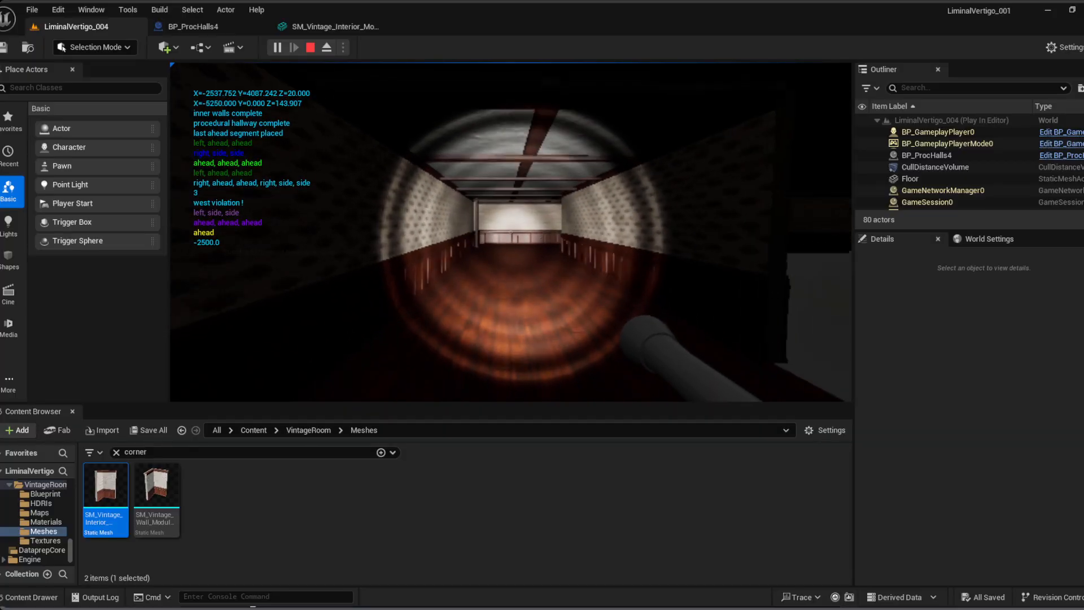
key(w)
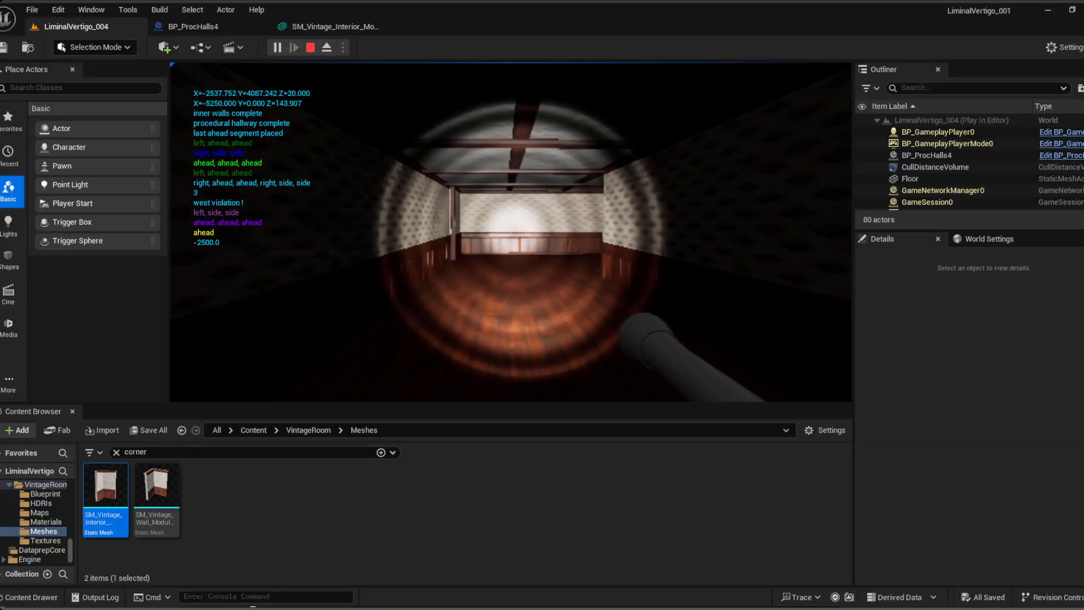
key(w)
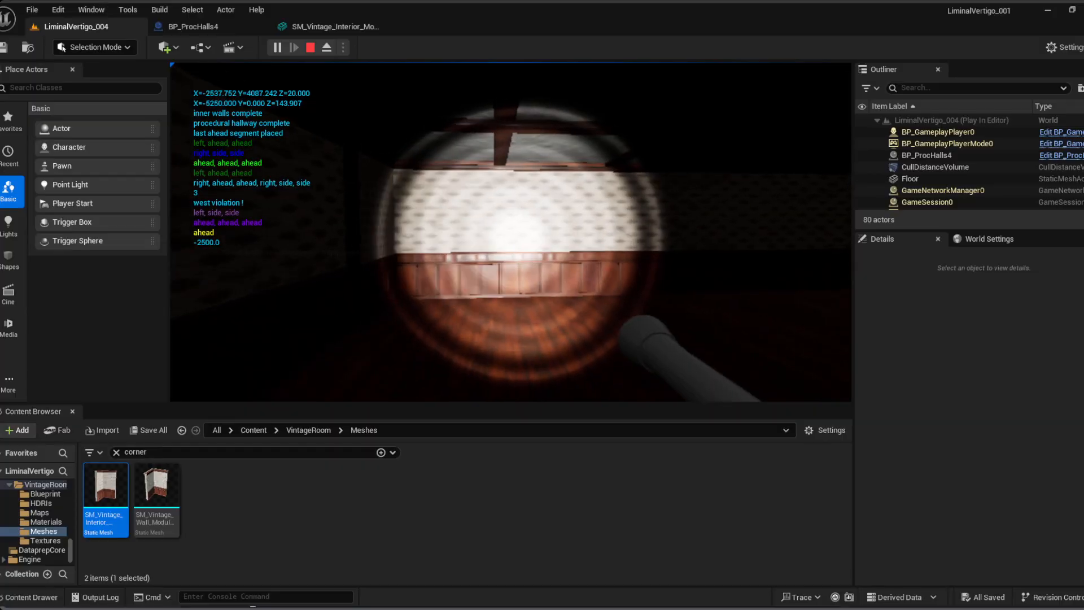
key(w)
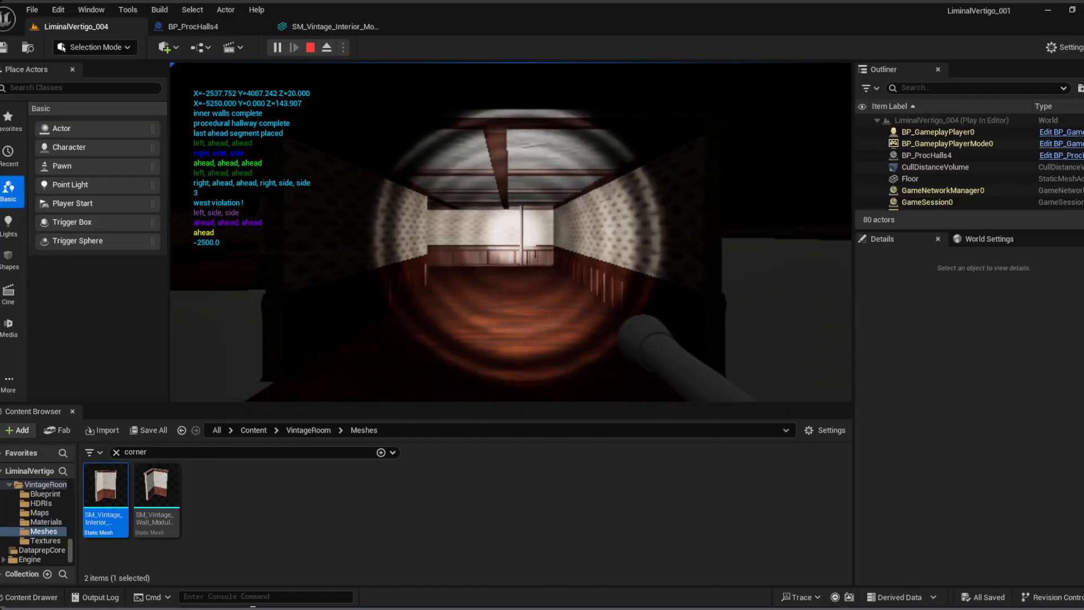
key(w)
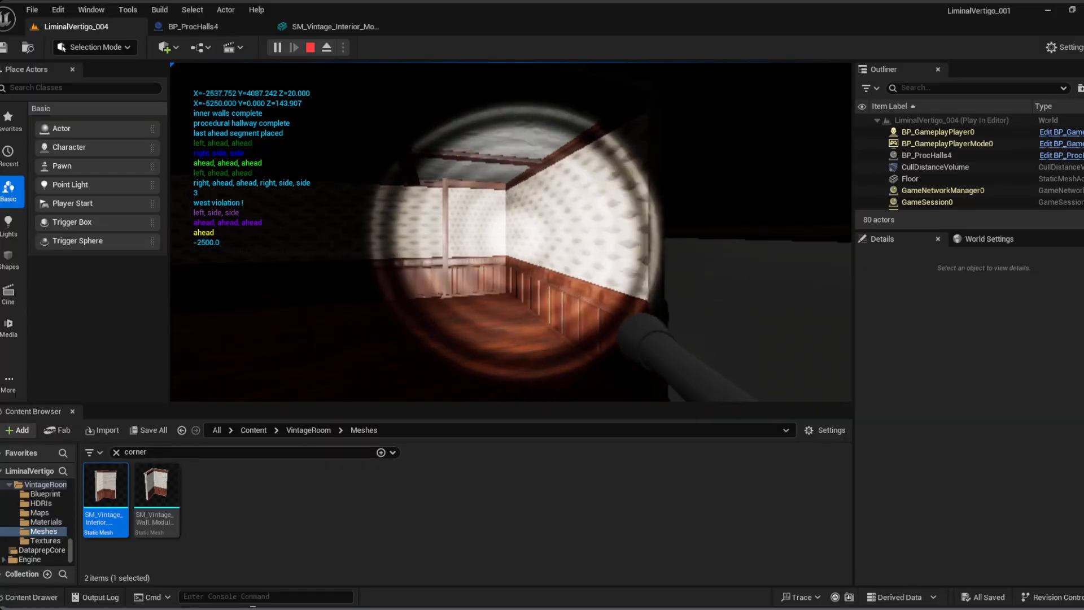
key(w)
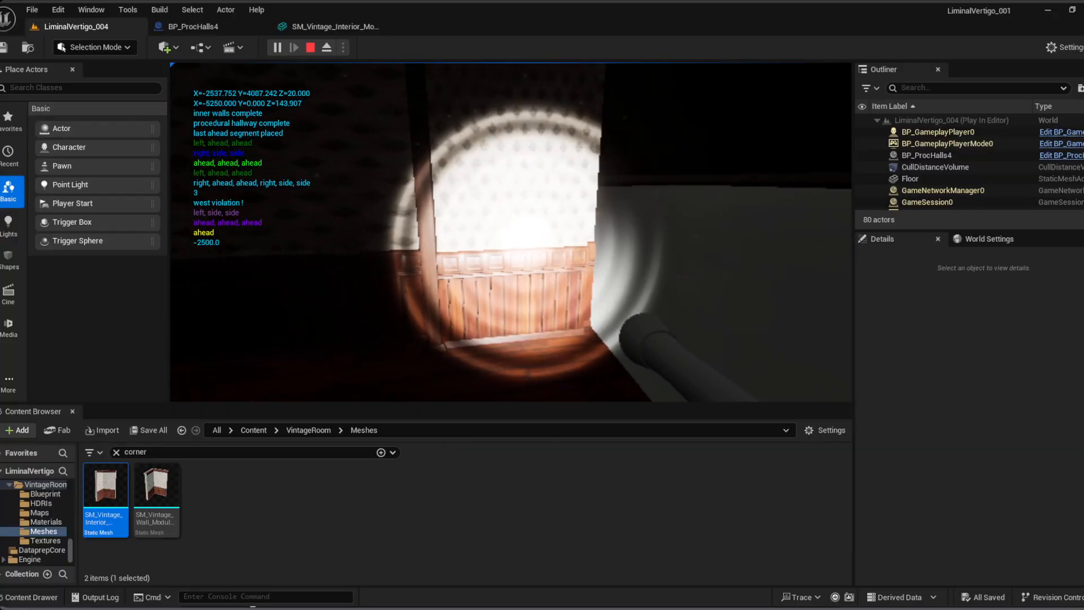
key(w)
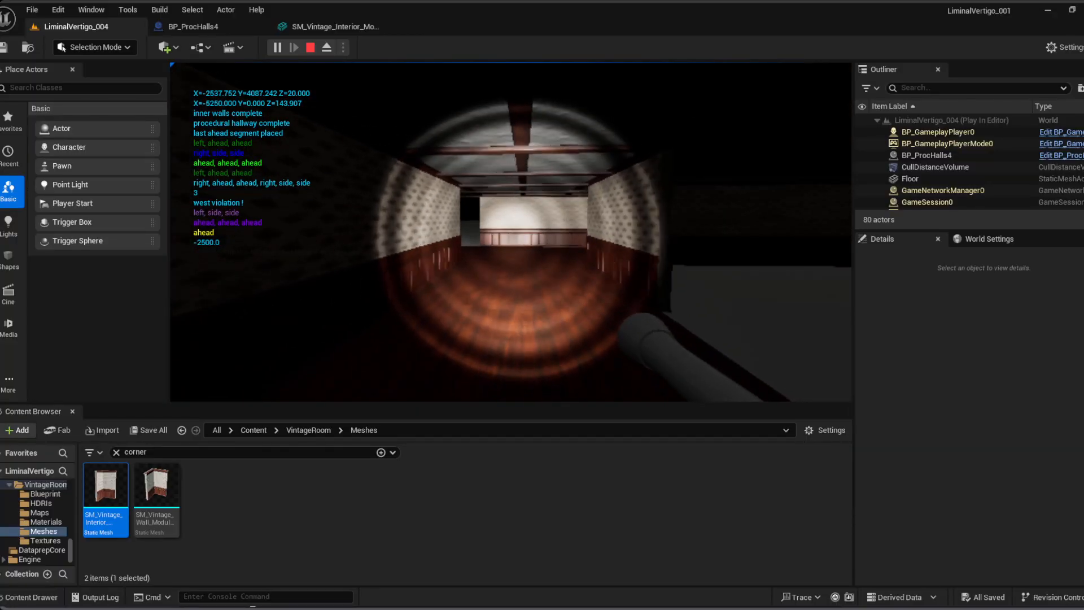
key(w)
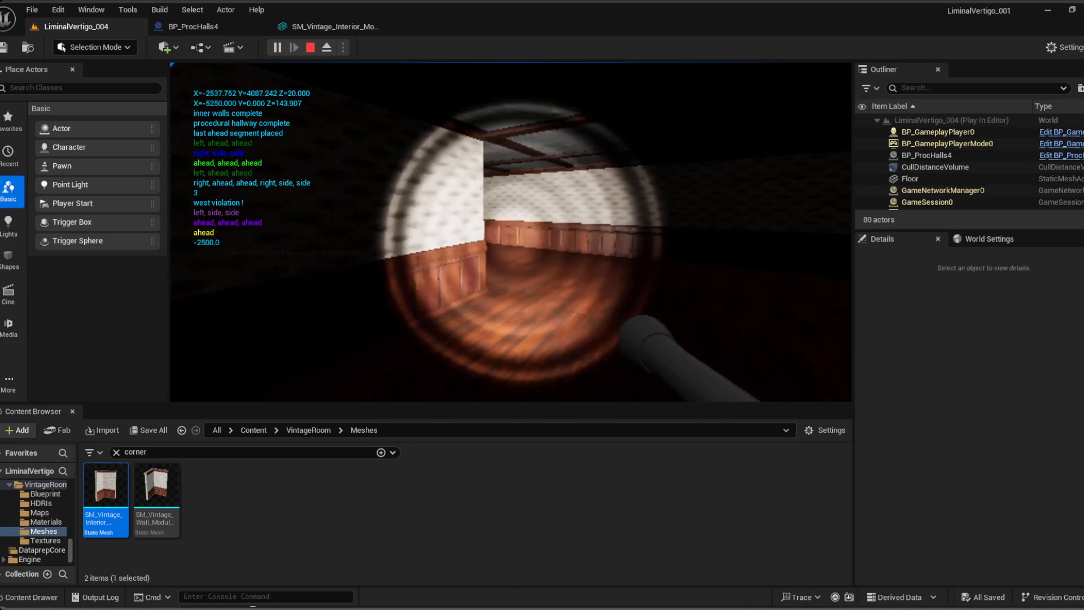
key(w)
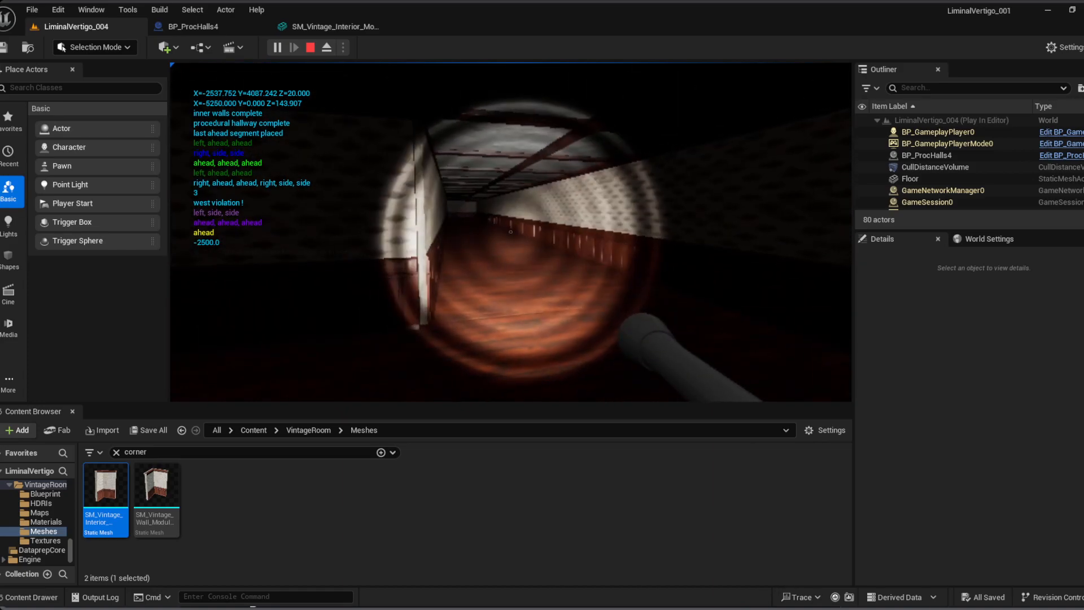
Step: Walk onward through the connected straight hallways, inspecting the wall ends, ceiling beams and side openings with the flashlight
key(w)
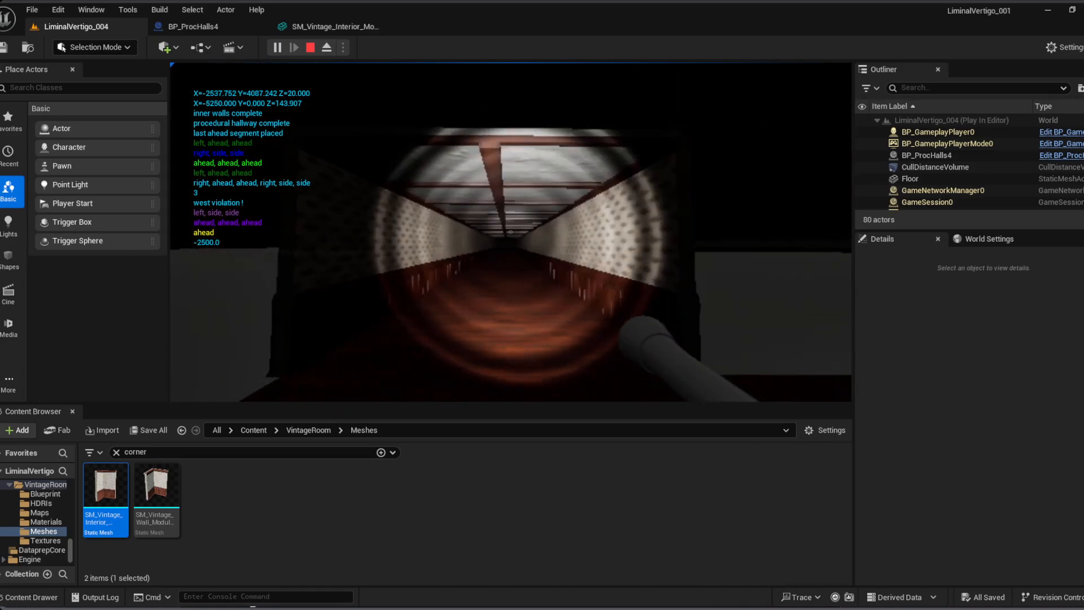
key(w)
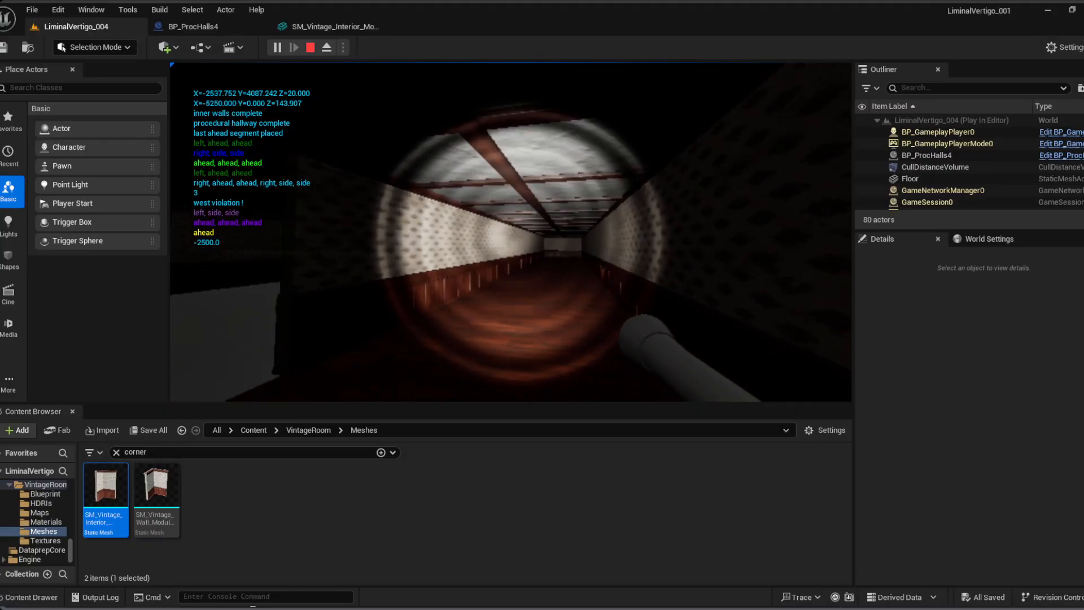
key(w)
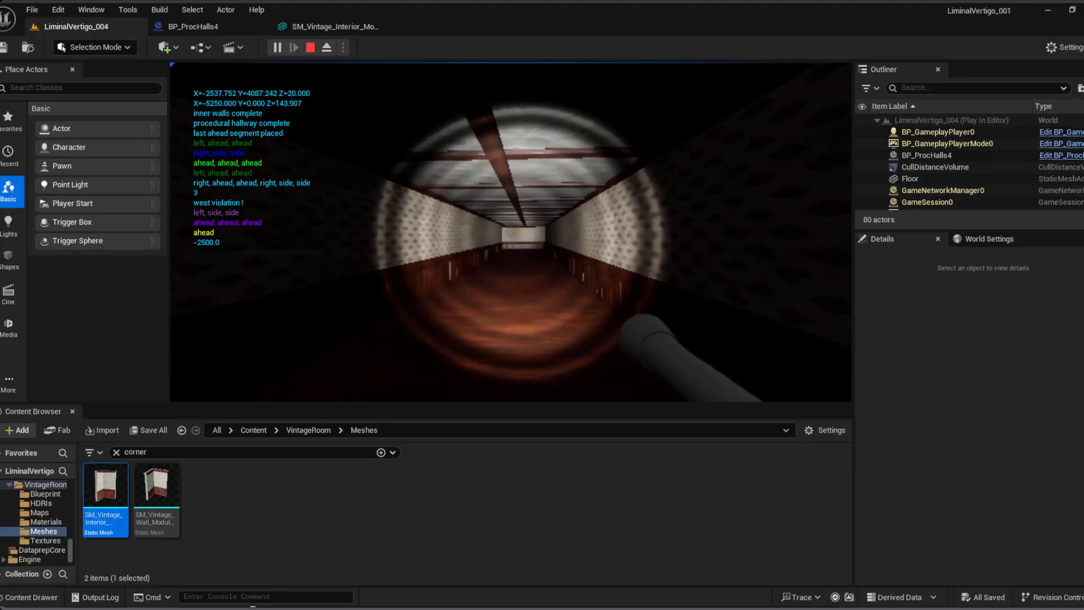
key(w)
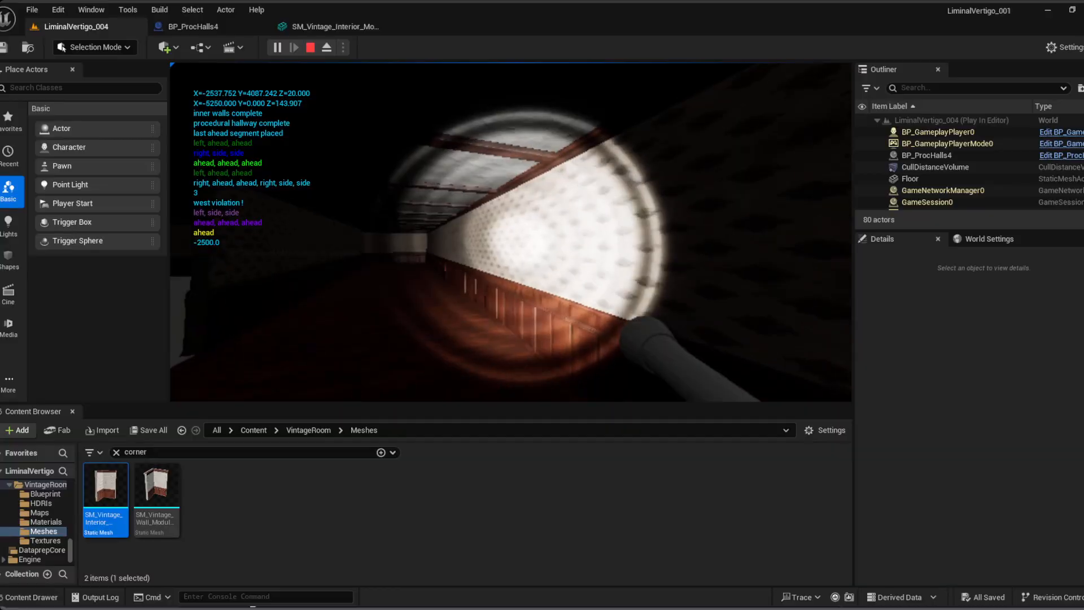
key(w)
key(w)
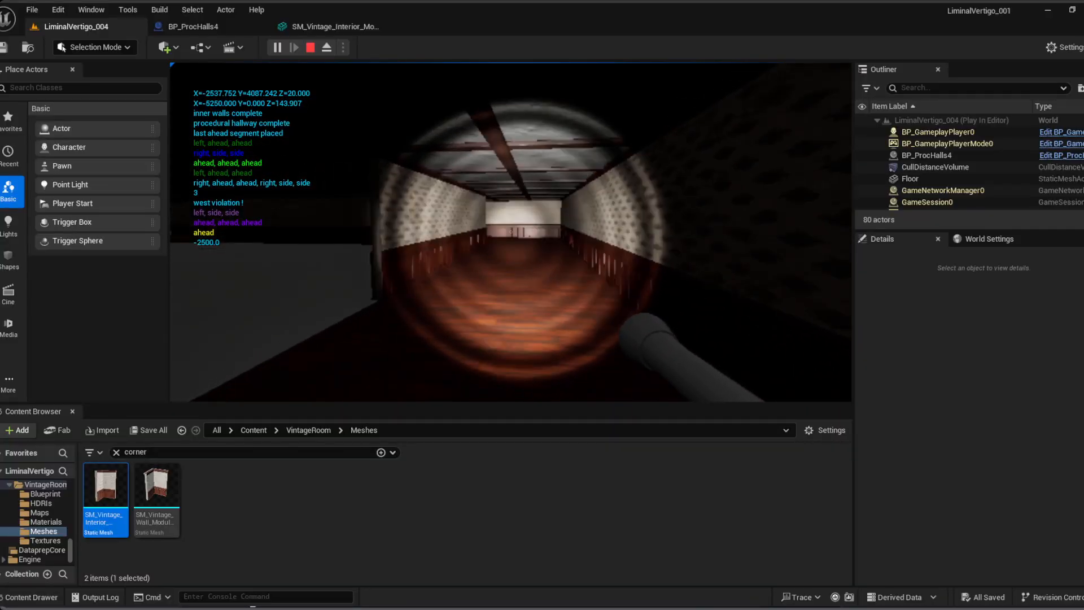
key(w)
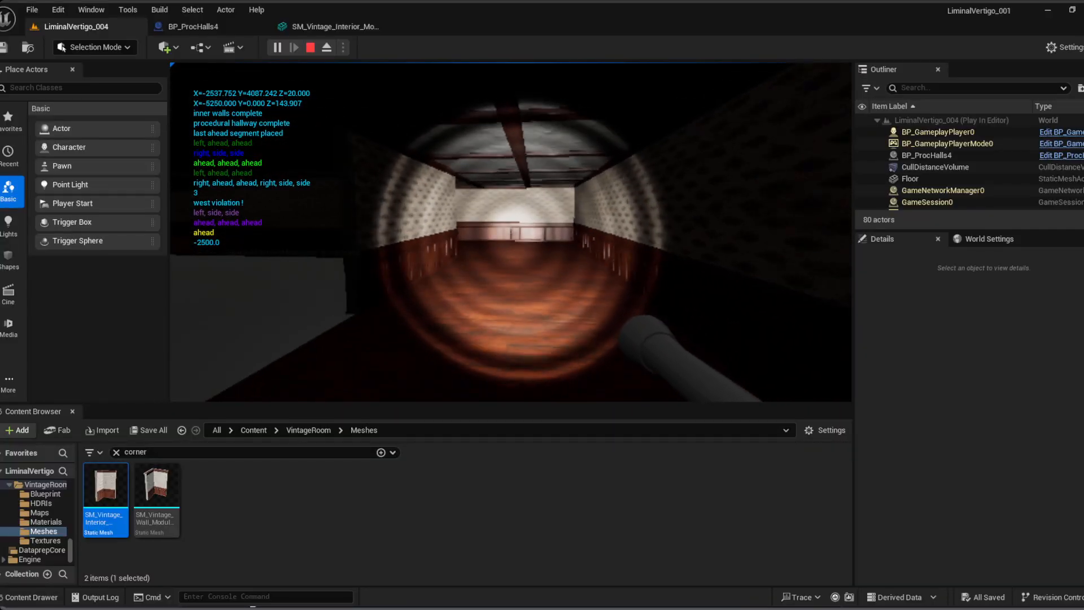
key(w)
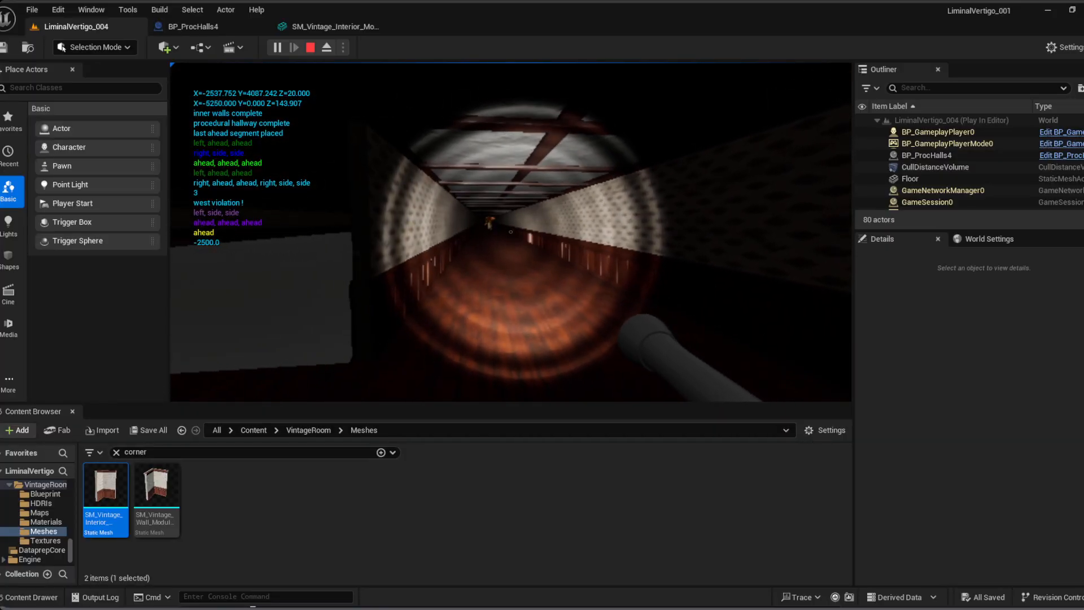
Step: Advance toward the creature in the long hallway to test the encounter, switch off the flashlight and end the play session
key(d)
key(w)
key(d)
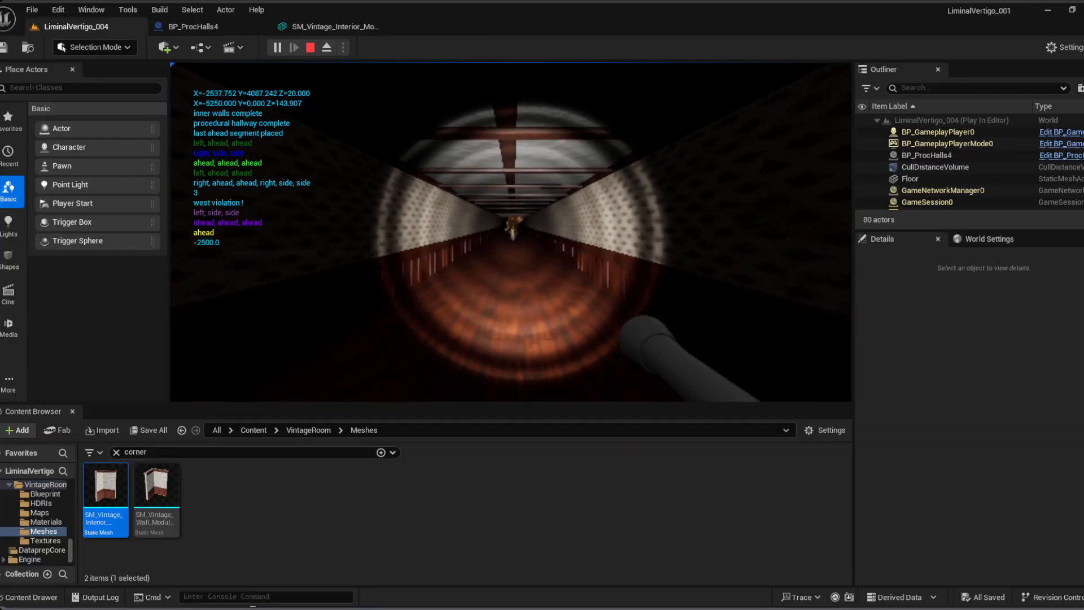
key(w)
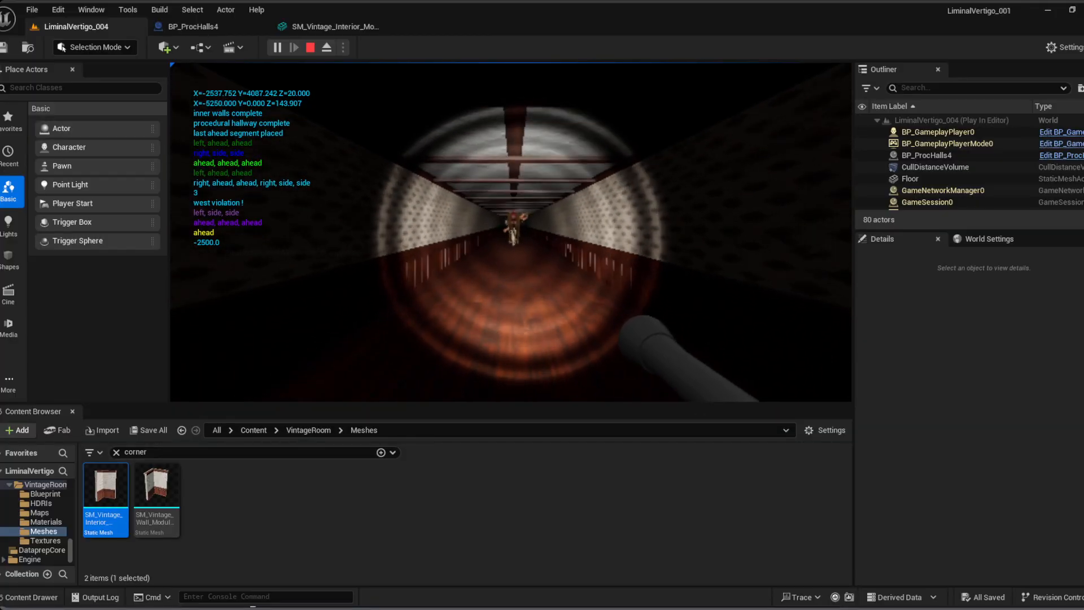
key(w)
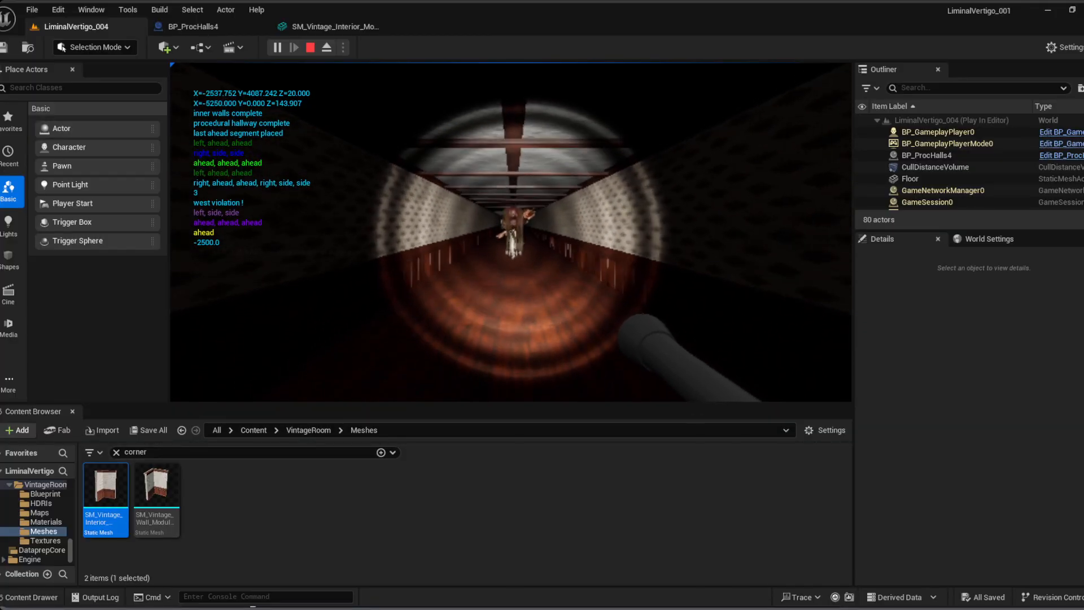
key(w)
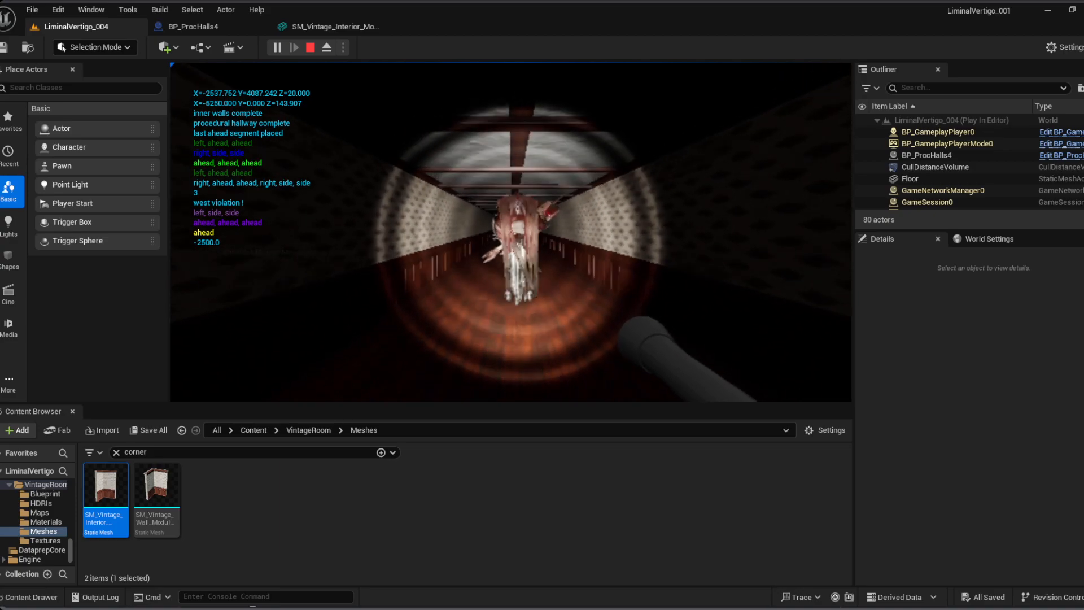
key(f)
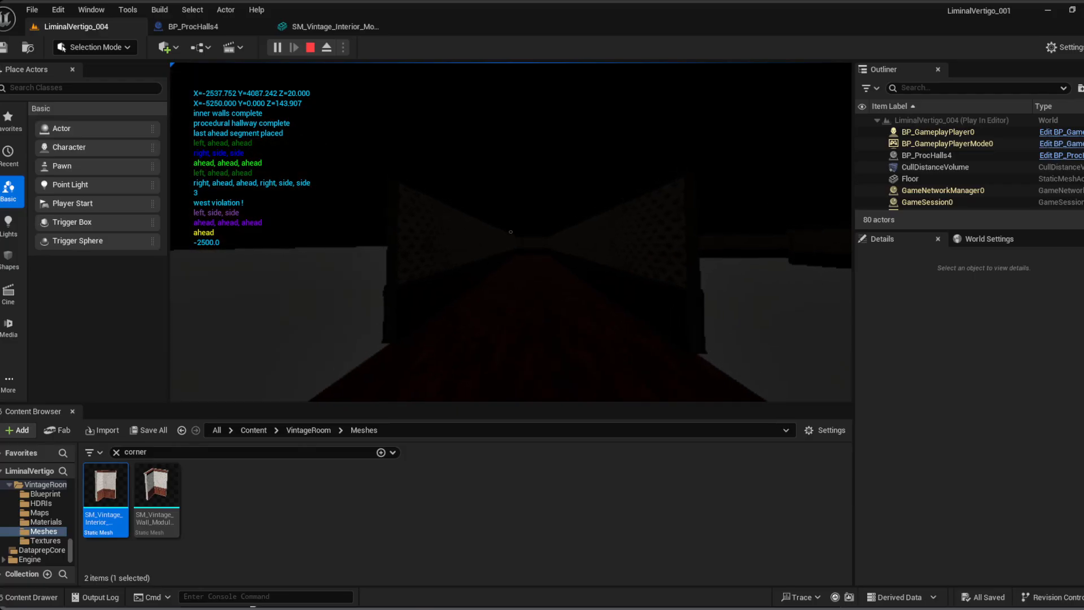
key(Escape)
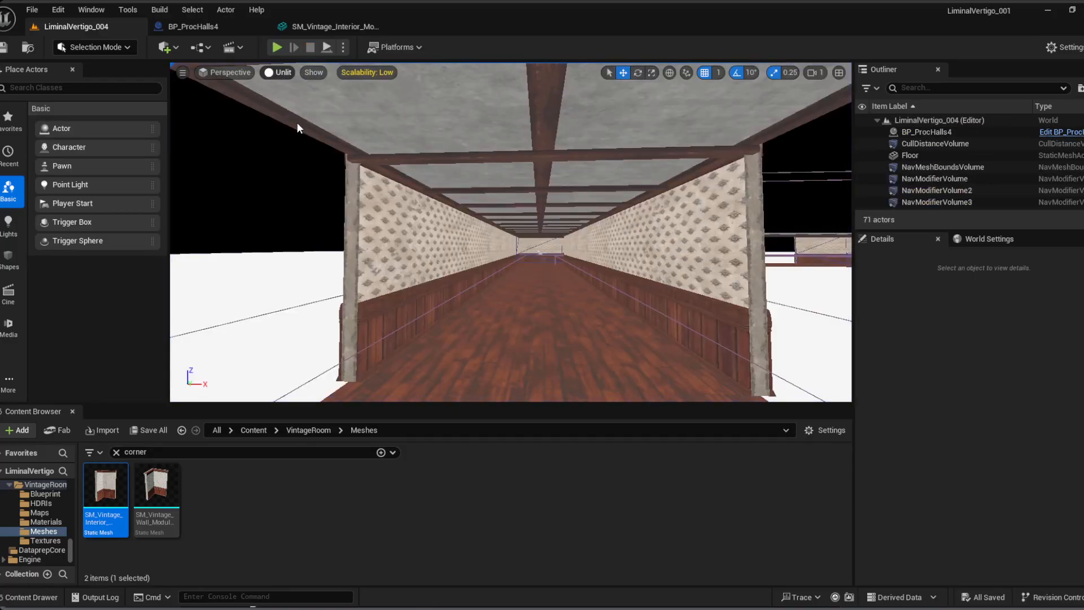
Step: Check the navigation mesh coverage along the hallway floor in Lit mode, hide the overlay and return the viewport to Unlit
key(alt+4)
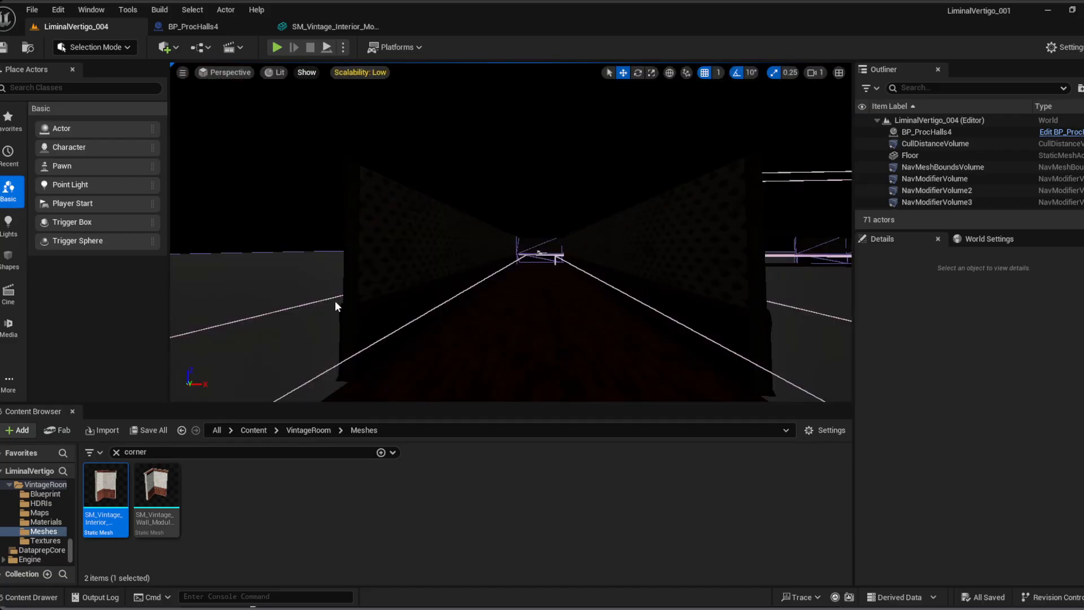
key(p)
right_drag(396, 174, 440, 208)
key(w)
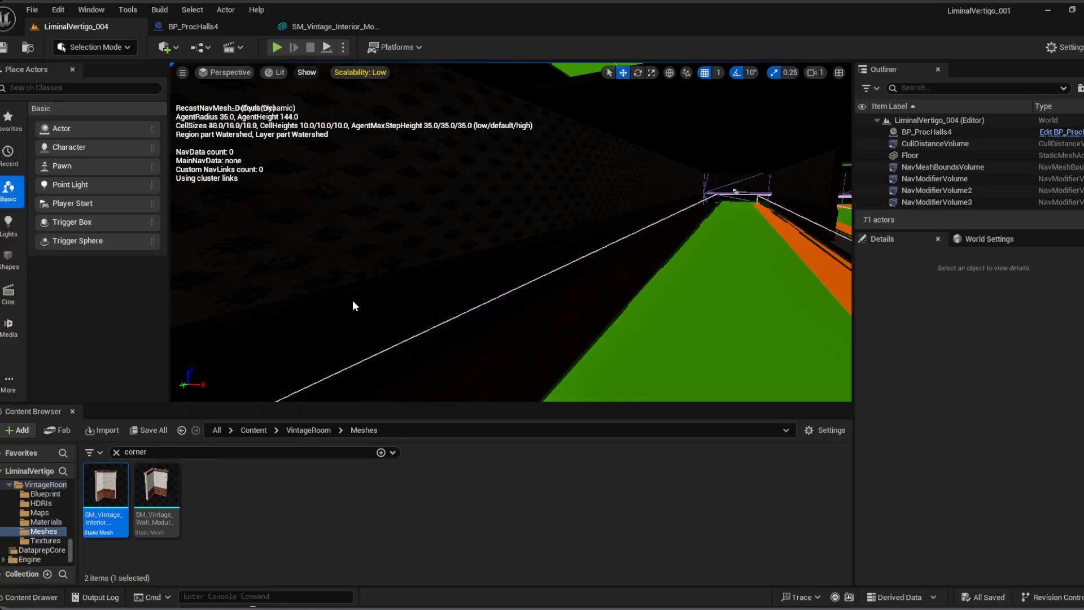
key(p)
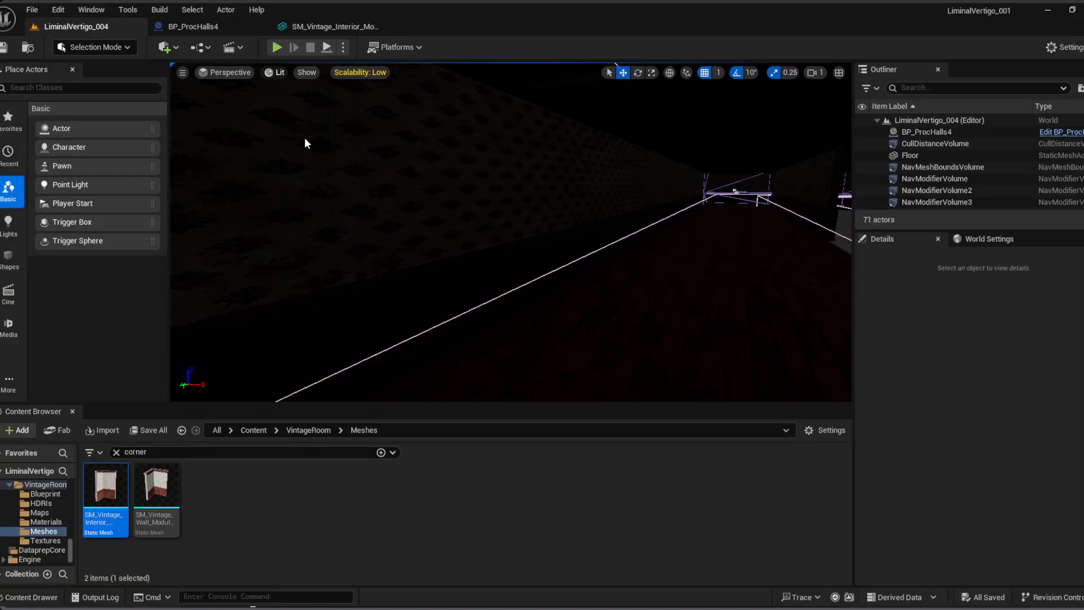
key(alt+3)
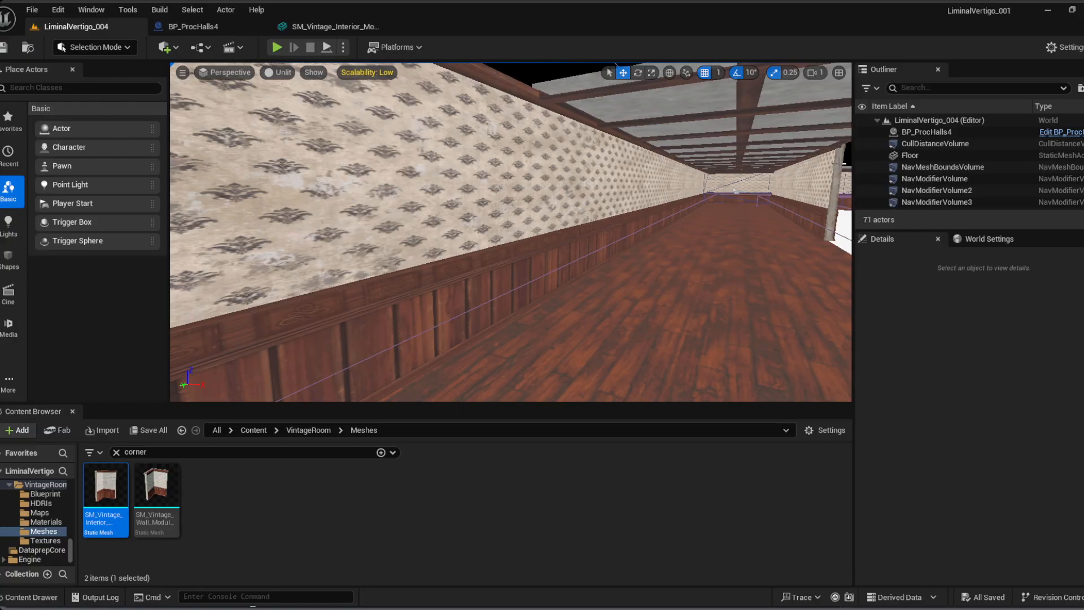
Step: Select the SkyLight actor in the level to show its light settings
scroll(945, 166, down, 2)
scroll(944, 168, down, 3)
scroll(944, 167, up, 2)
click(943, 157)
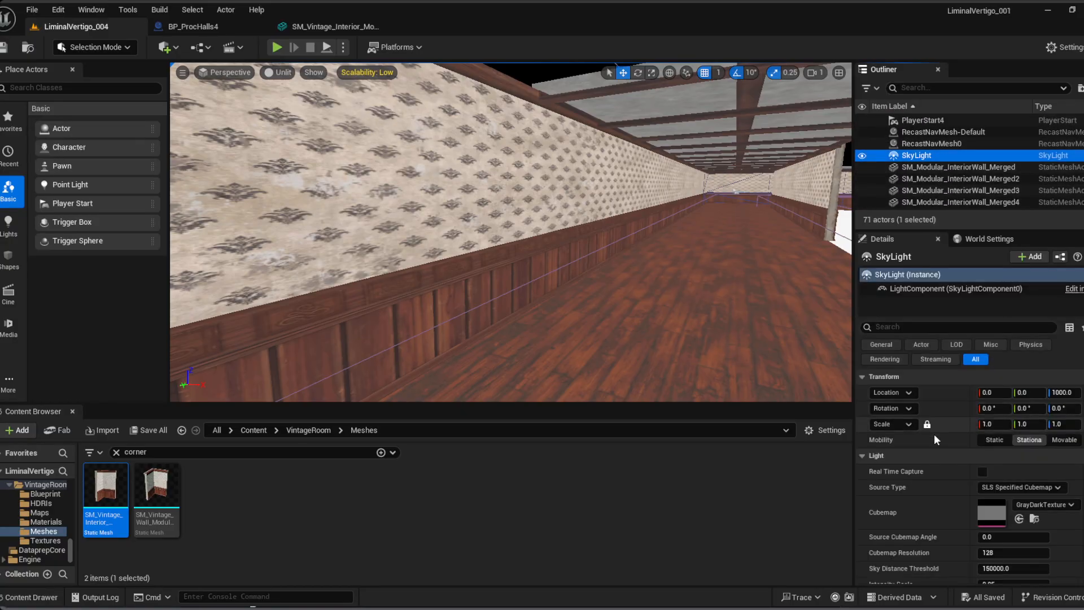
Step: Review the SkyLight's light, shadow and rendering settings
scroll(938, 431, down, 3)
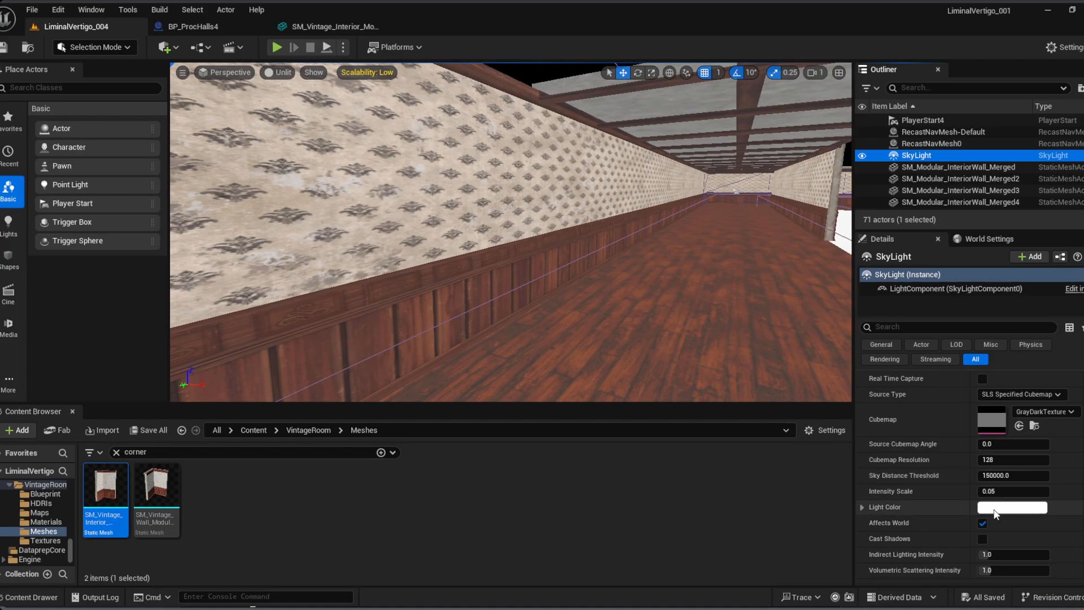
scroll(983, 518, down, 5)
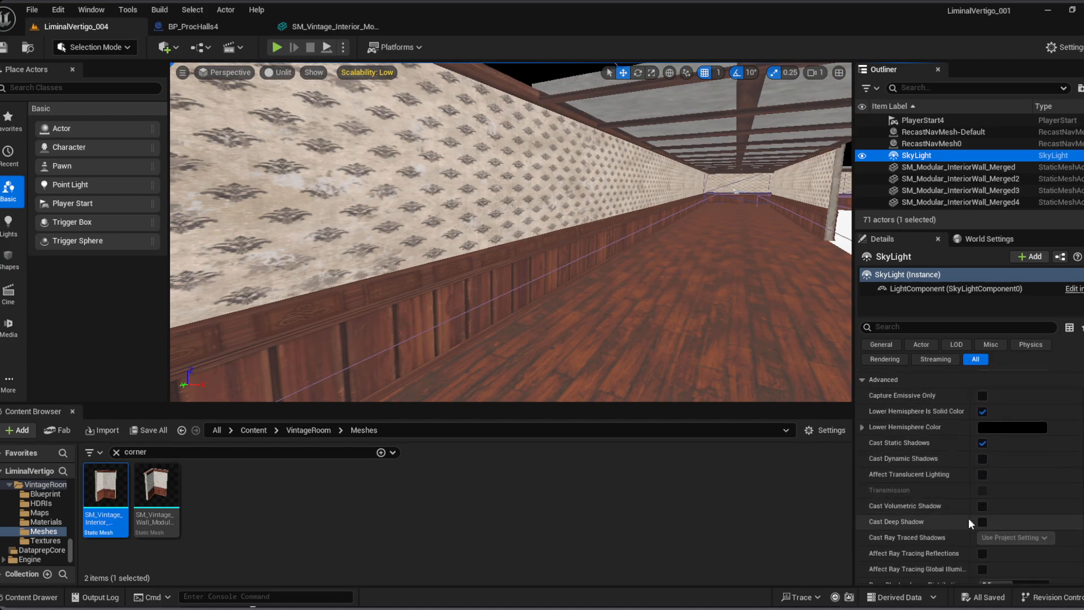
scroll(970, 524, down, 2)
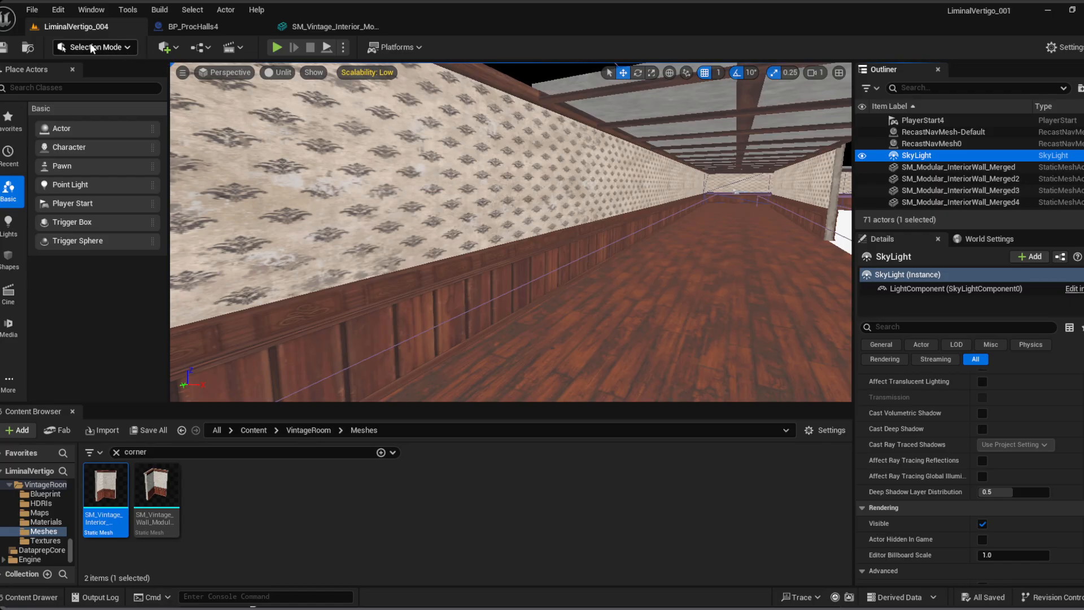
click(34, 10)
click(72, 177)
Step: Inspect the hallway's walls, floor, ceiling and corner sections by flying around and through it
key(w)
right_drag(515, 186, 593, 179)
key(w)
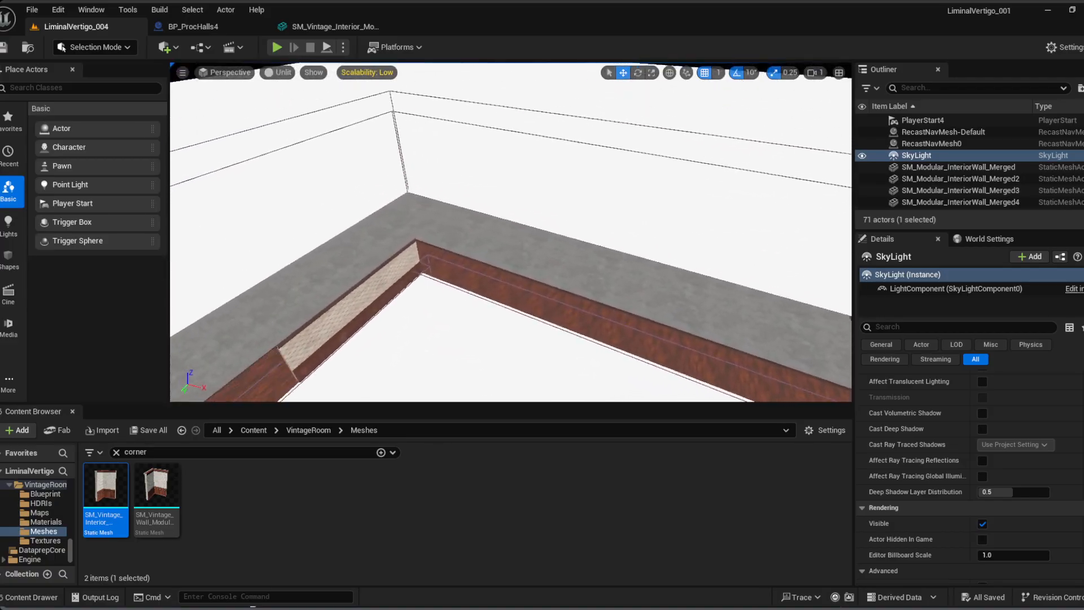
key(w)
right_drag(593, 180, 499, 141)
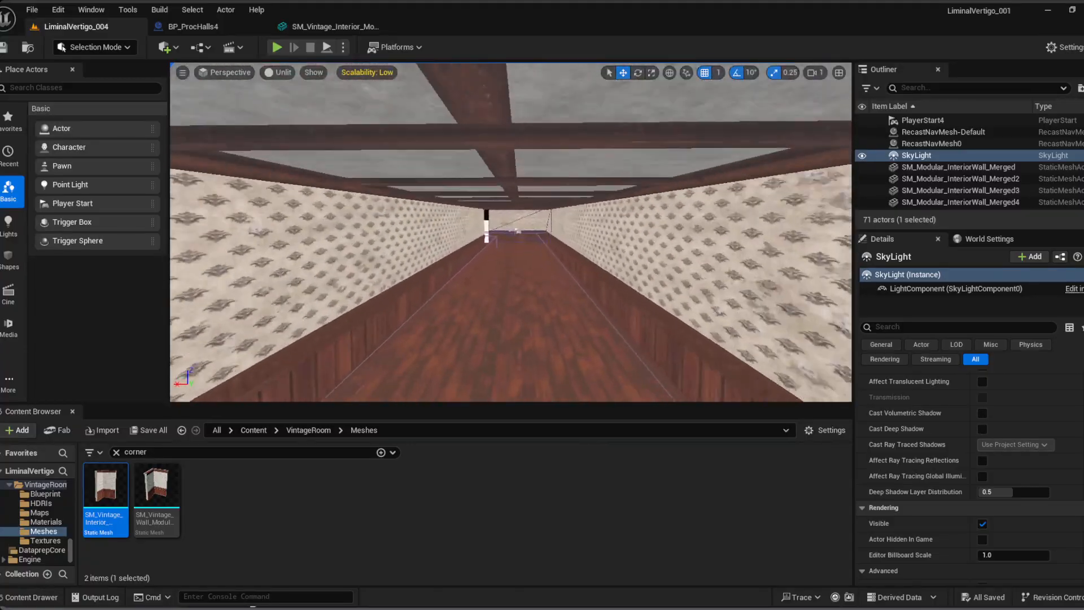
key(w)
right_drag(511, 232, 367, 203)
right_drag(542, 275, 443, 273)
key(e)
key(q)
key(w)
key(e)
key(q)
key(s)
key(w)
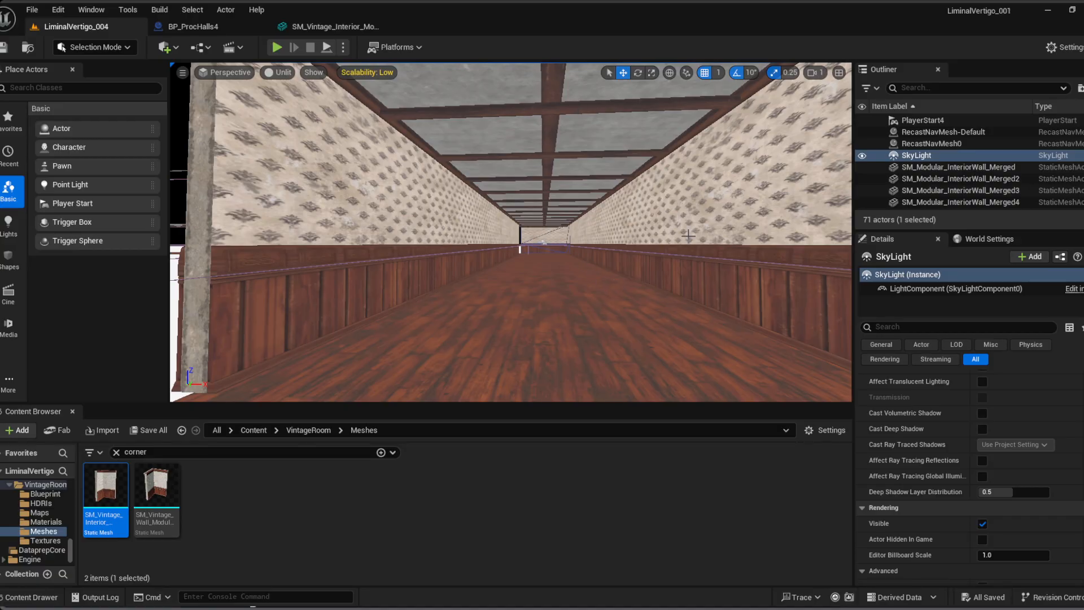
right_drag(688, 234, 790, 236)
Step: Inspect the static mesh used by the hallway wall SM_Modular_InteriorWall_Merged48 and return to the LiminalVertigo_004 level
click(404, 185)
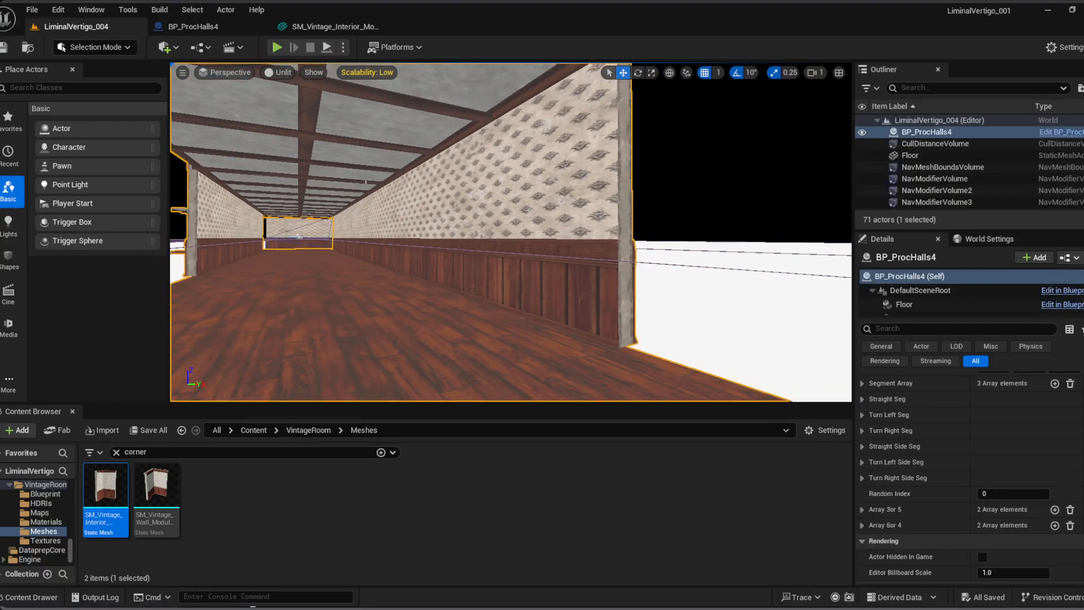
right_drag(404, 184, 594, 264)
click(385, 179)
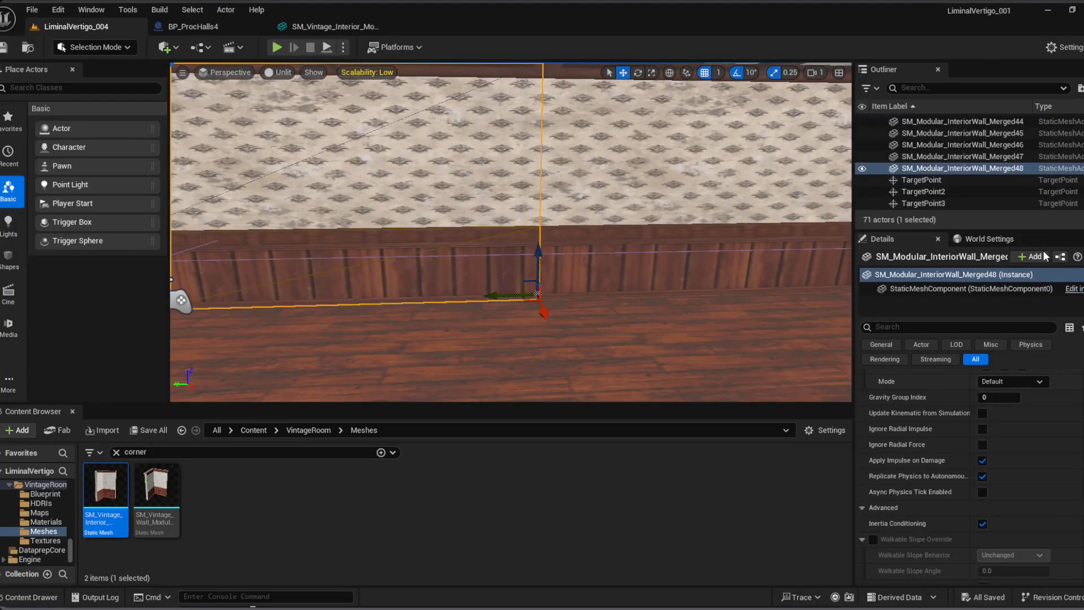
scroll(960, 399, up, 10)
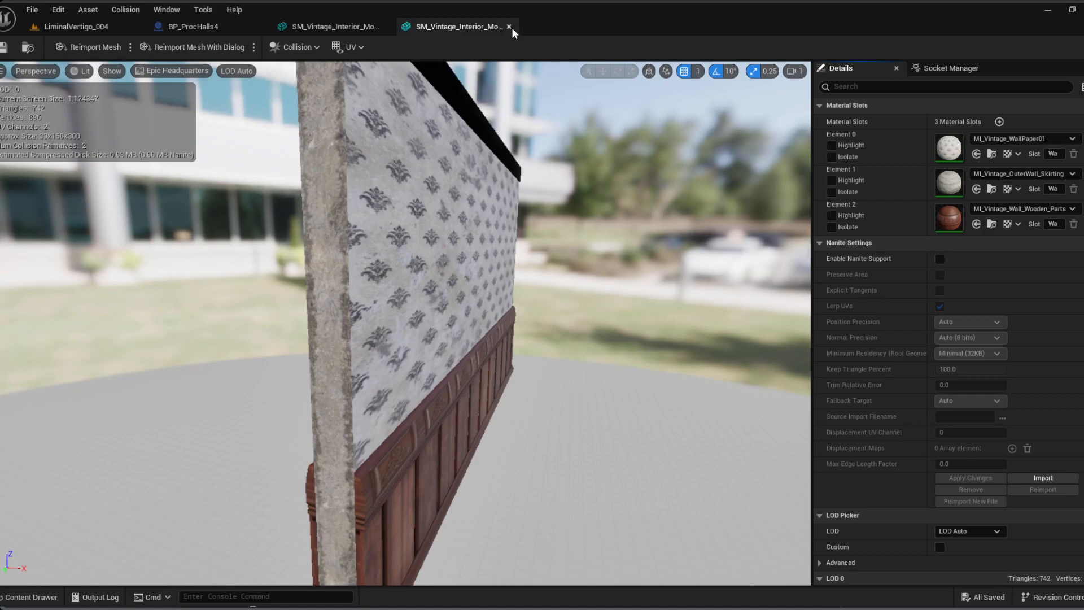
click(190, 26)
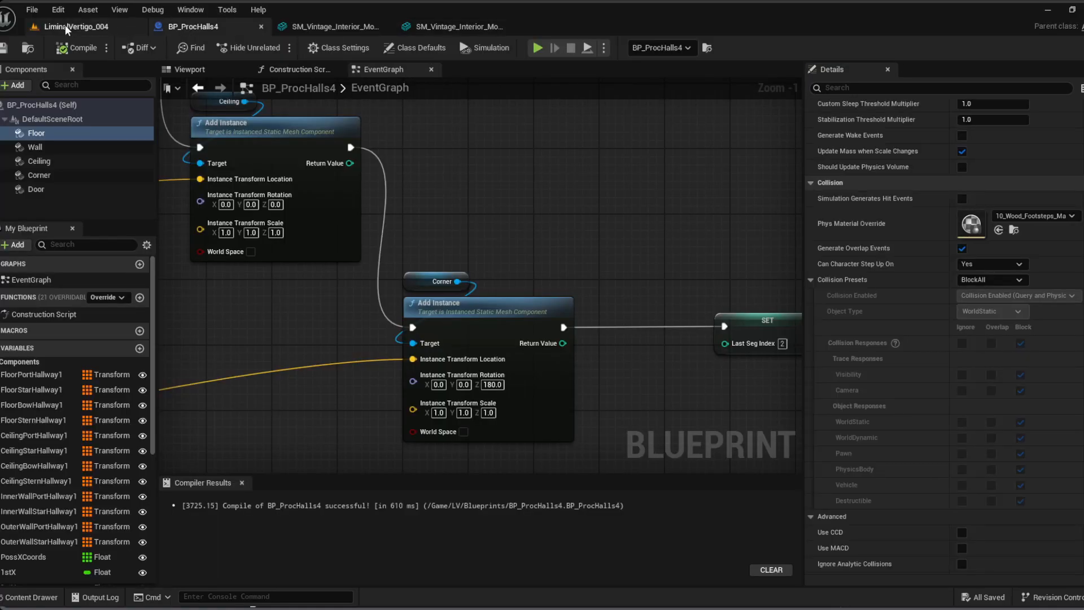
click(67, 26)
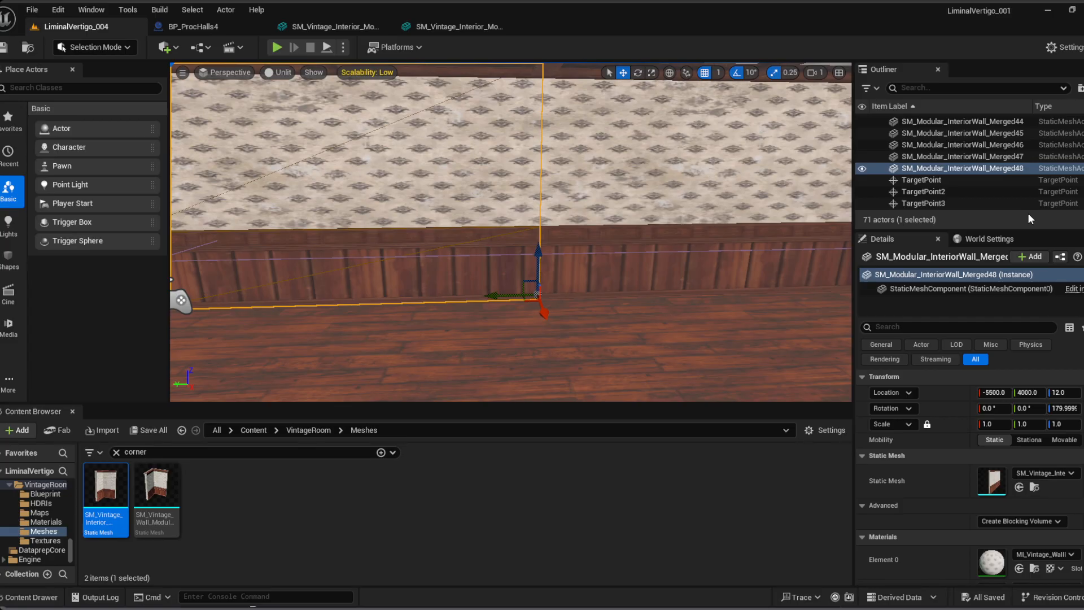
Step: Show the ModularSciFi HardSurfaceEnvironment folder's contents with the "corner" search filter cleared
scroll(36, 498, up, 4)
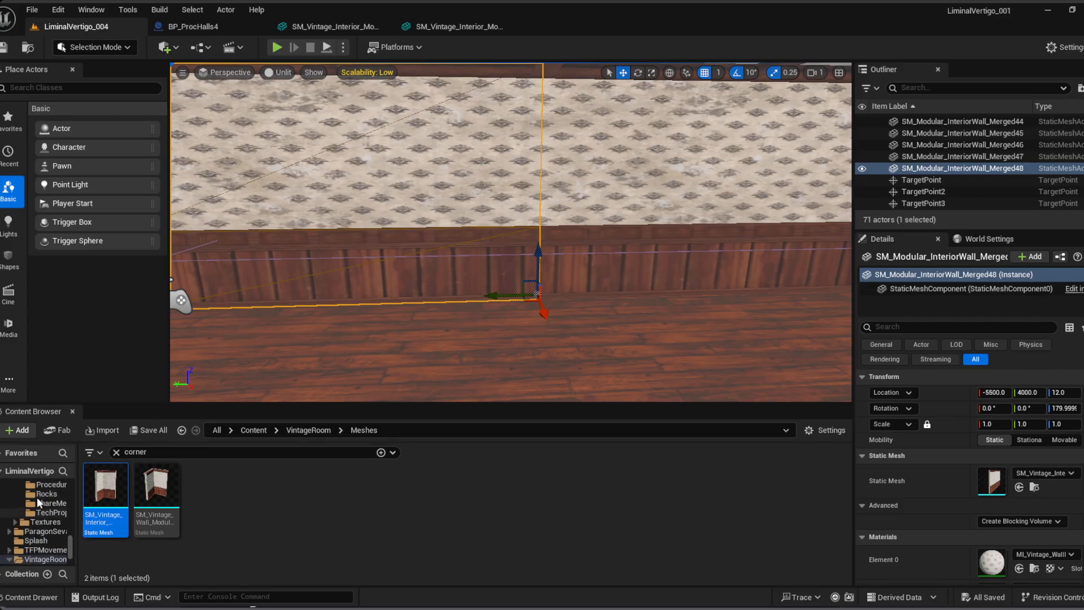
scroll(37, 540, up, 2)
scroll(40, 538, up, 5)
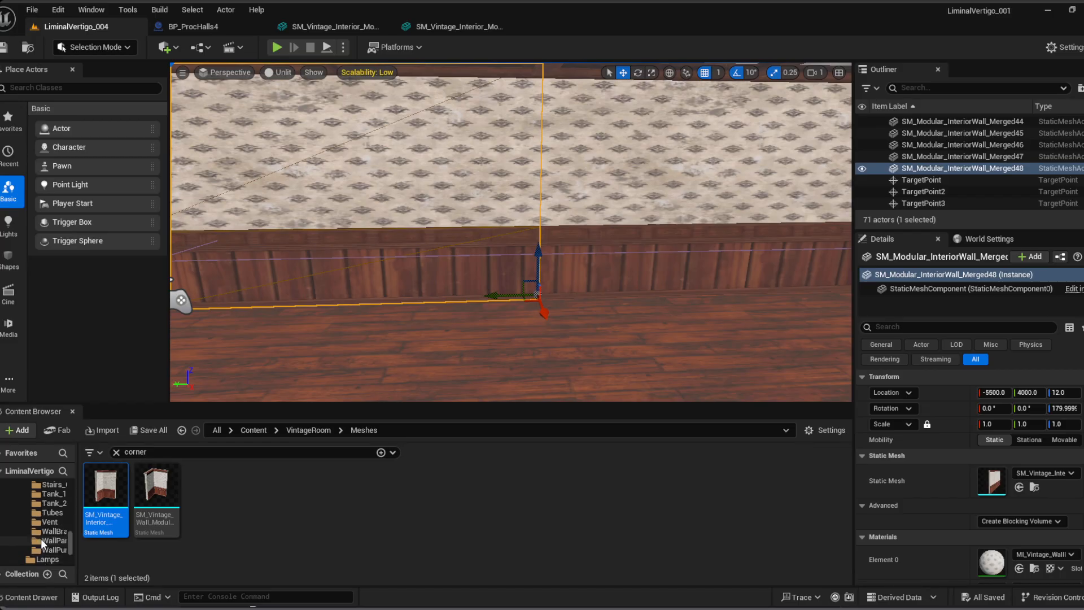
scroll(43, 538, up, 4)
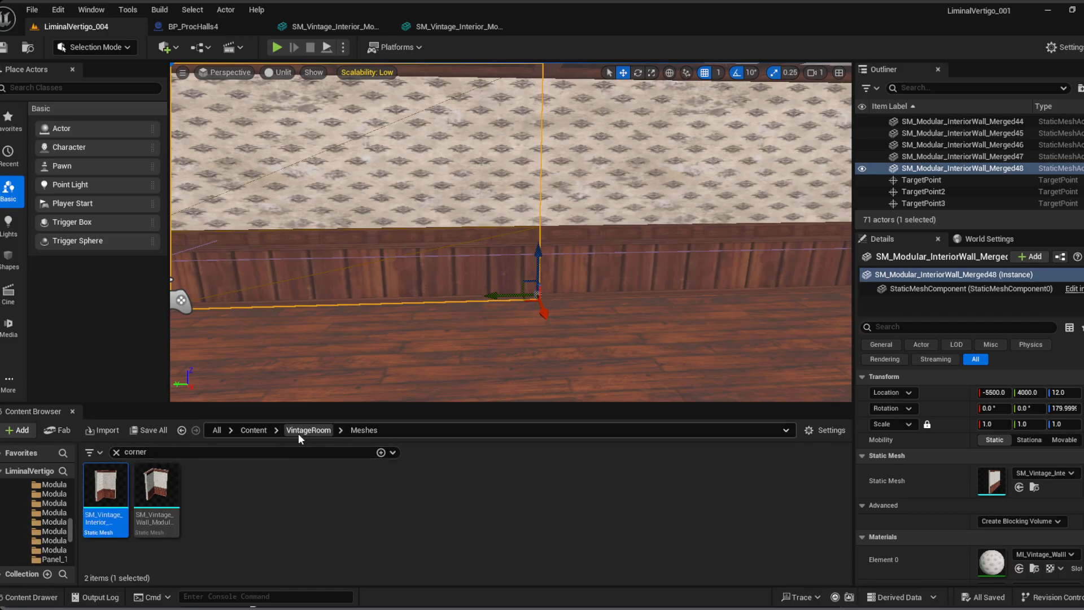
scroll(40, 517, up, 1)
scroll(39, 512, up, 6)
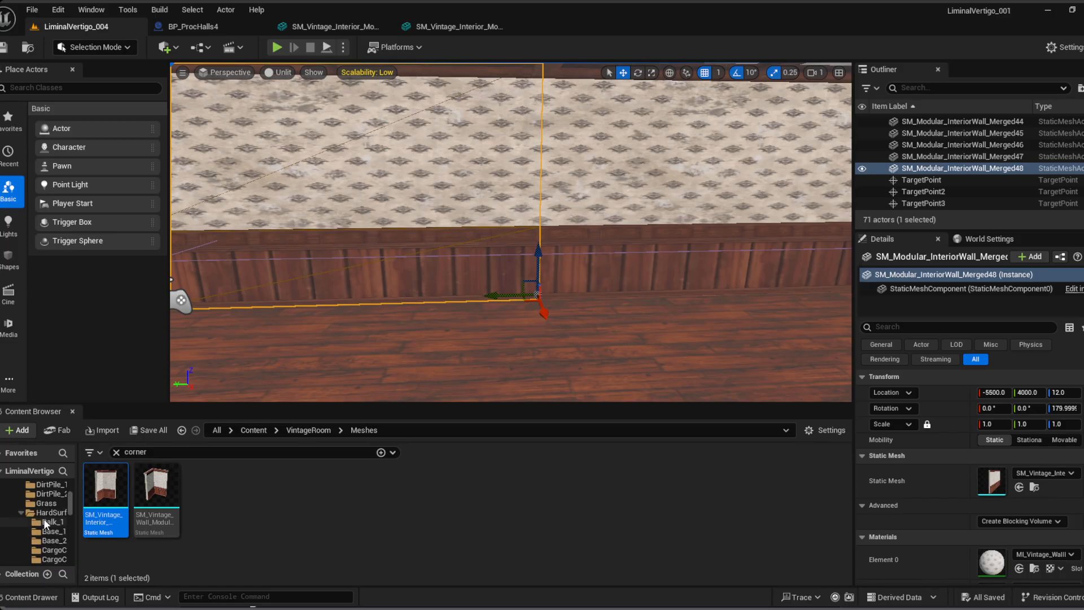
click(42, 515)
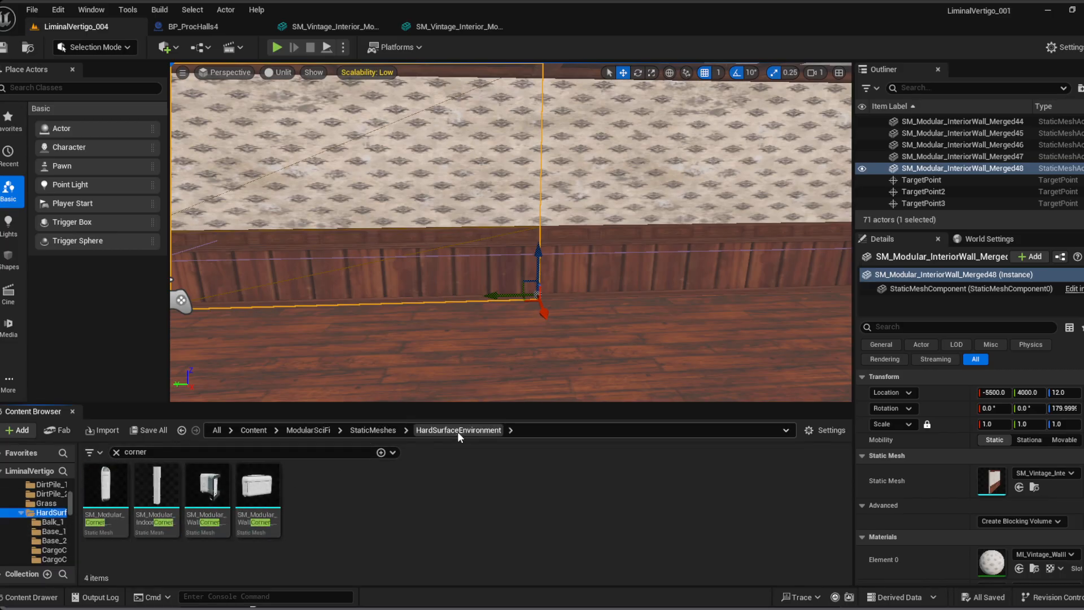
click(113, 457)
click(115, 451)
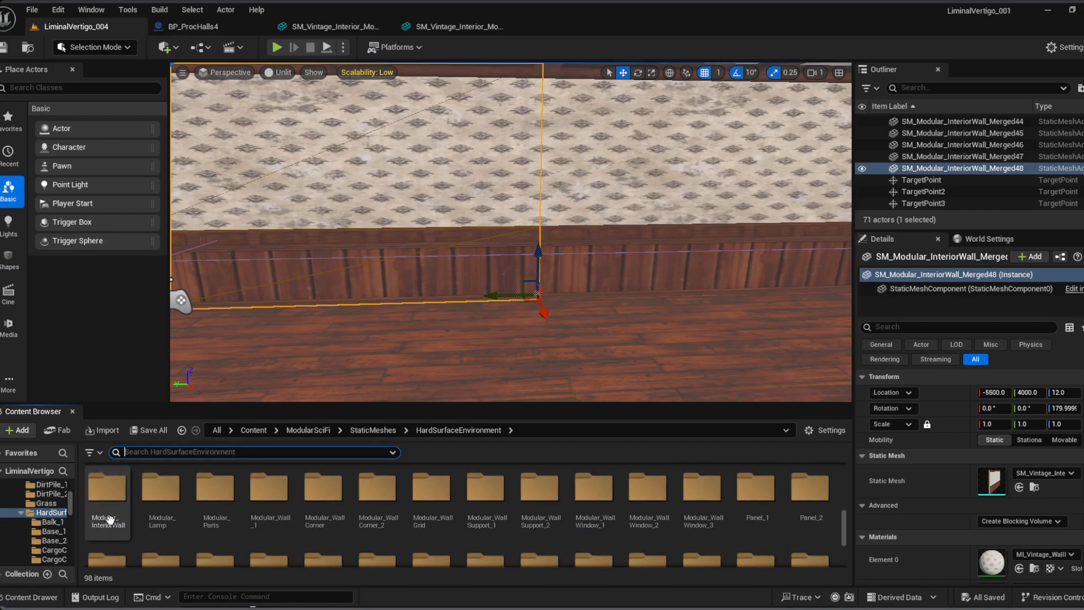
Step: Find the Modular_InteriorWall folder within HardSurfaceEnvironment and open its static mesh for viewing
double_click(115, 499)
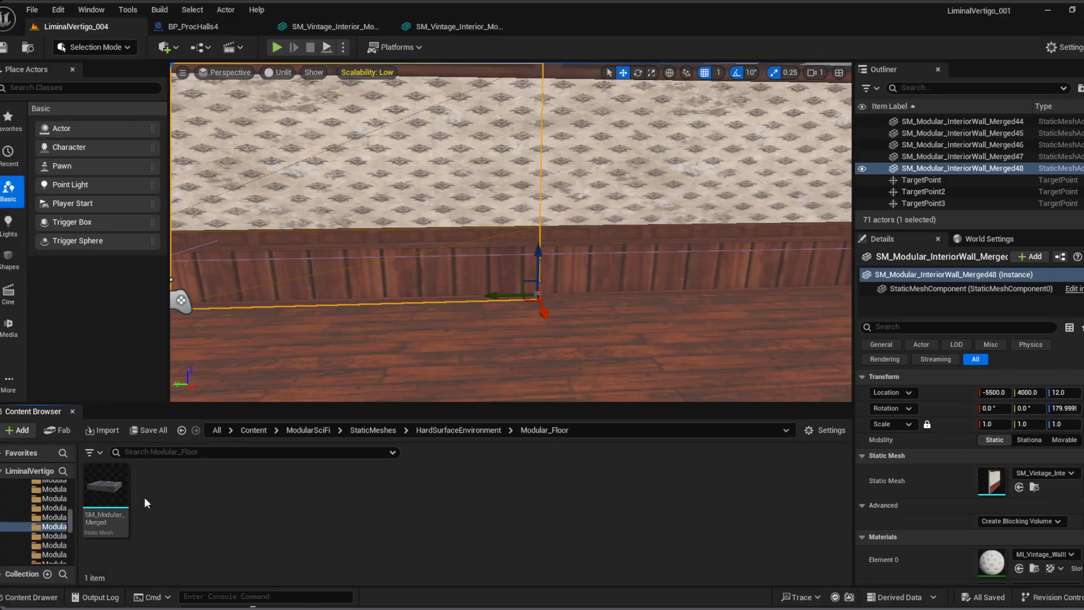
click(459, 432)
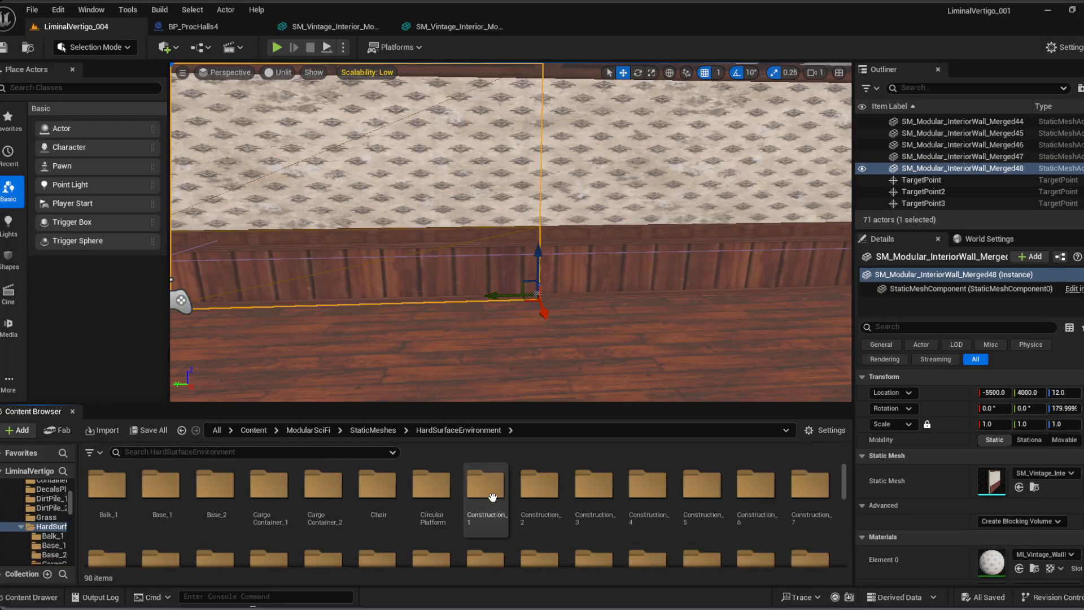
scroll(517, 544, down, 2)
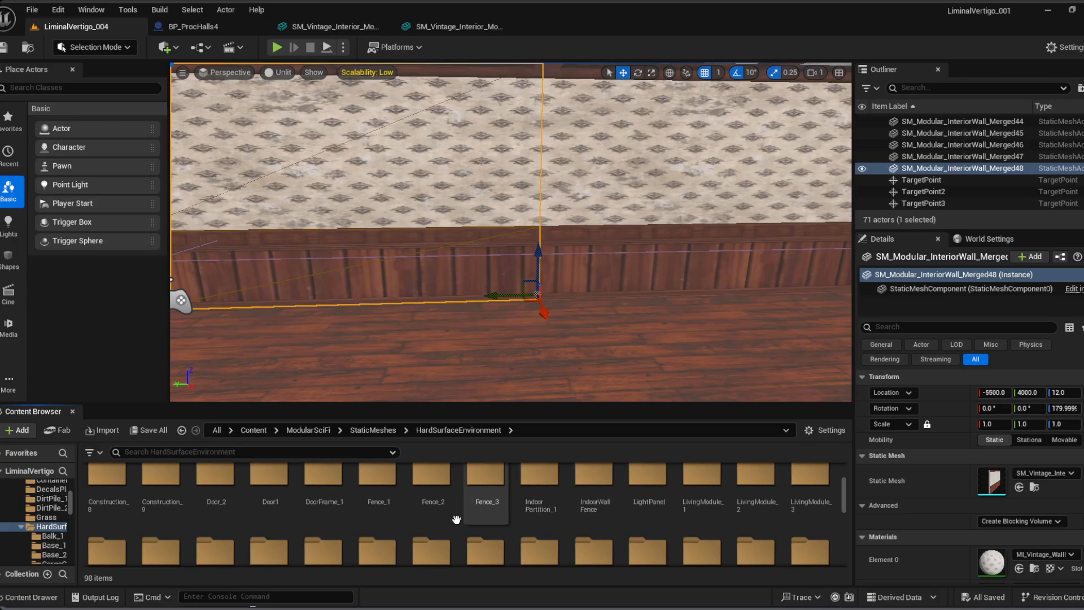
scroll(609, 504, down, 2)
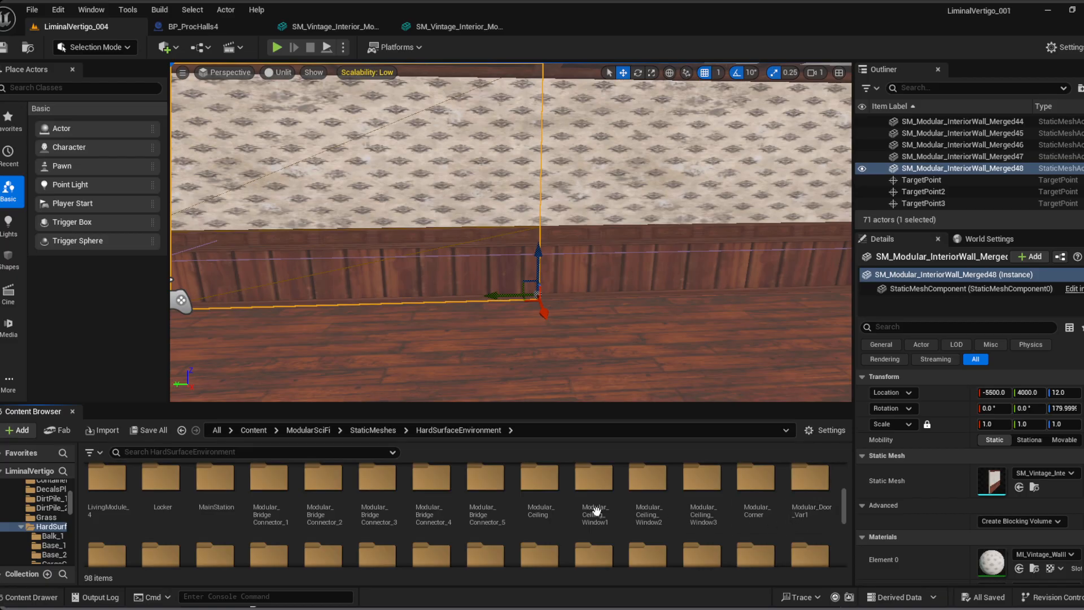
scroll(164, 521, down, 1)
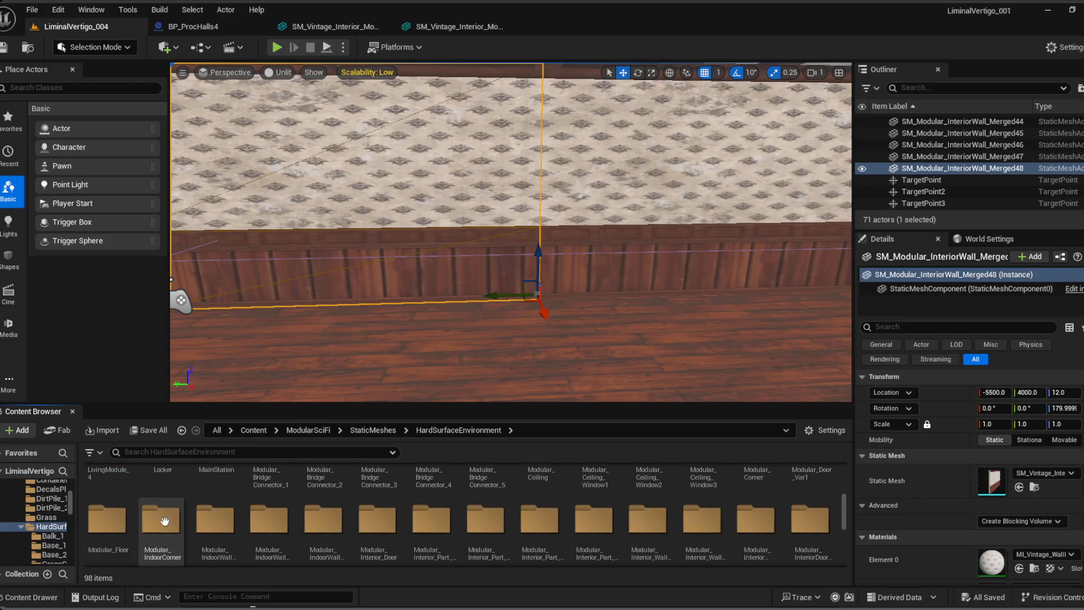
scroll(305, 542, down, 2)
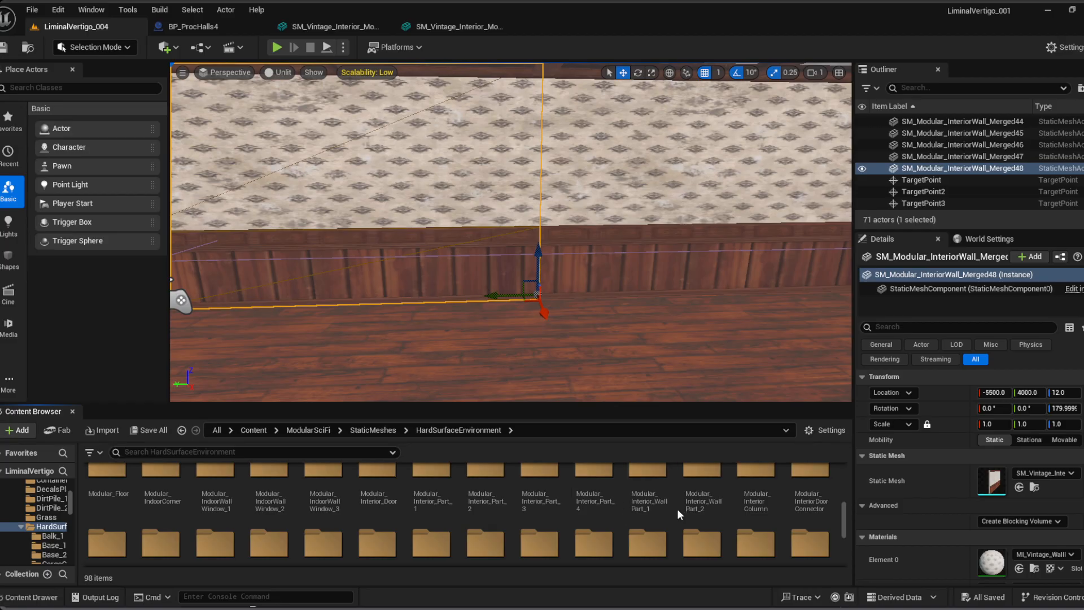
scroll(743, 505, down, 1)
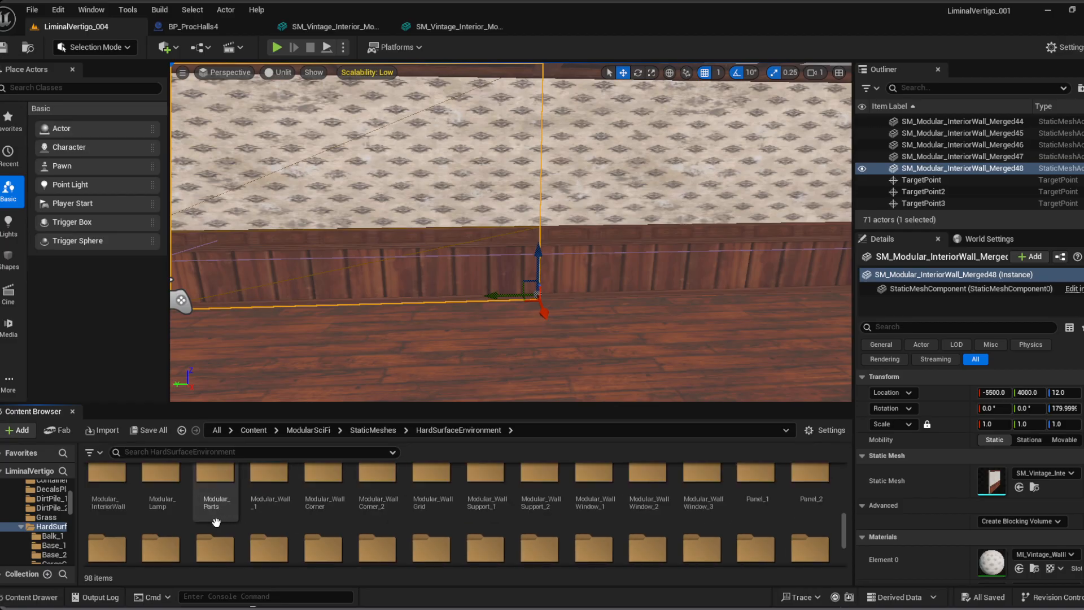
click(111, 511)
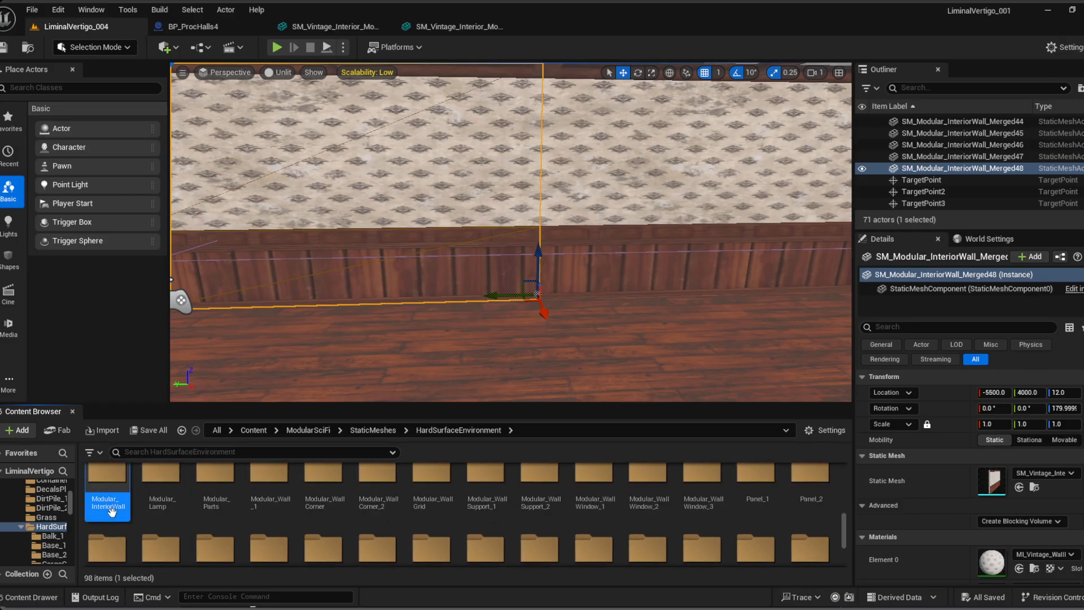
double_click(111, 511)
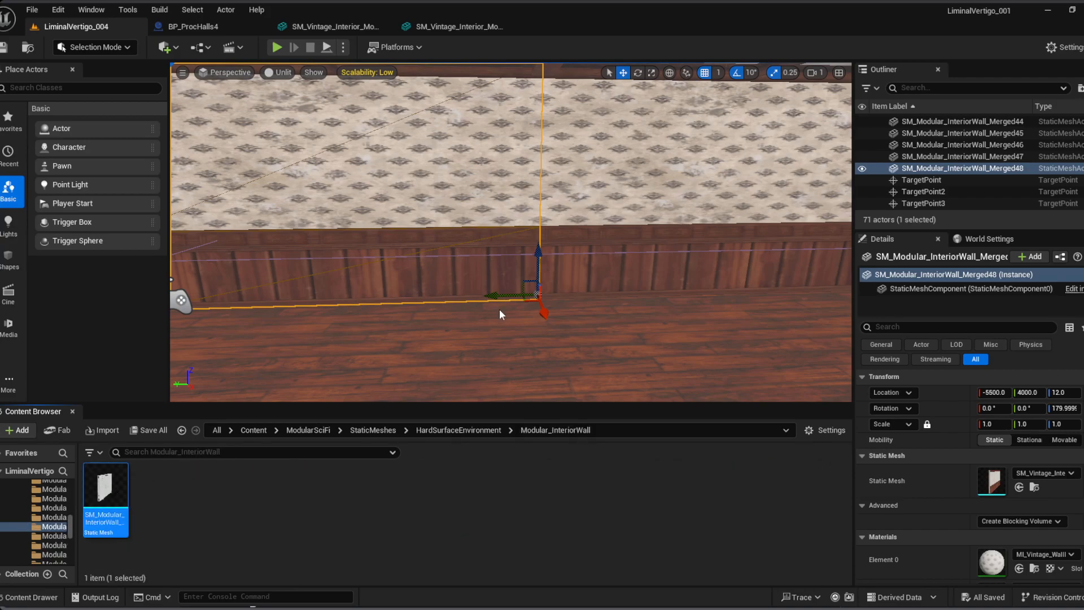
right_drag(525, 277, 633, 282)
right_drag(549, 314, 768, 314)
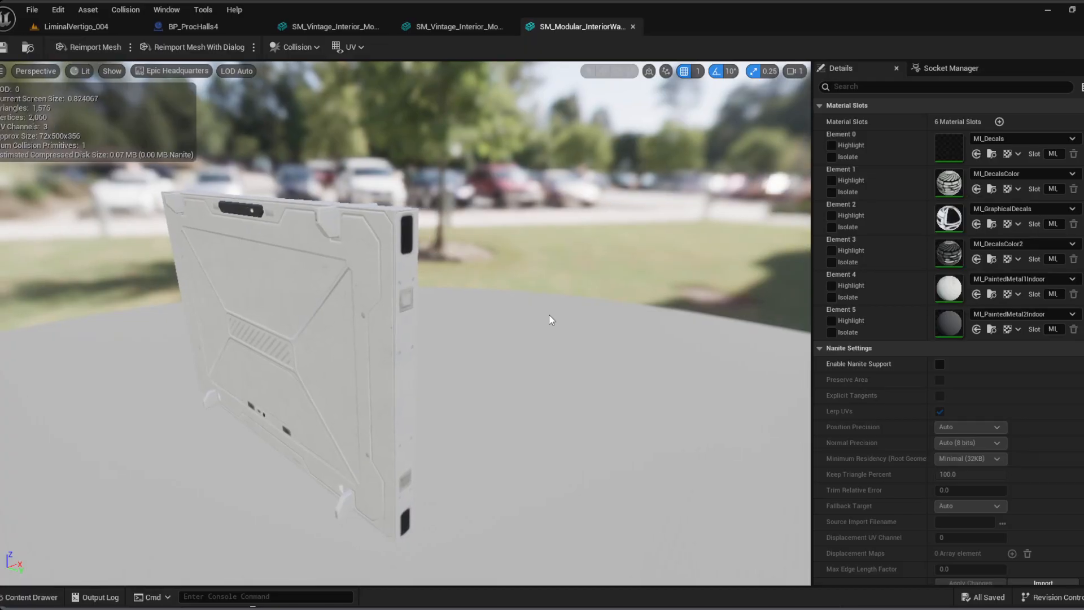
Step: Display LOD 1 of the modular interior wall mesh
scroll(1001, 408, down, 10)
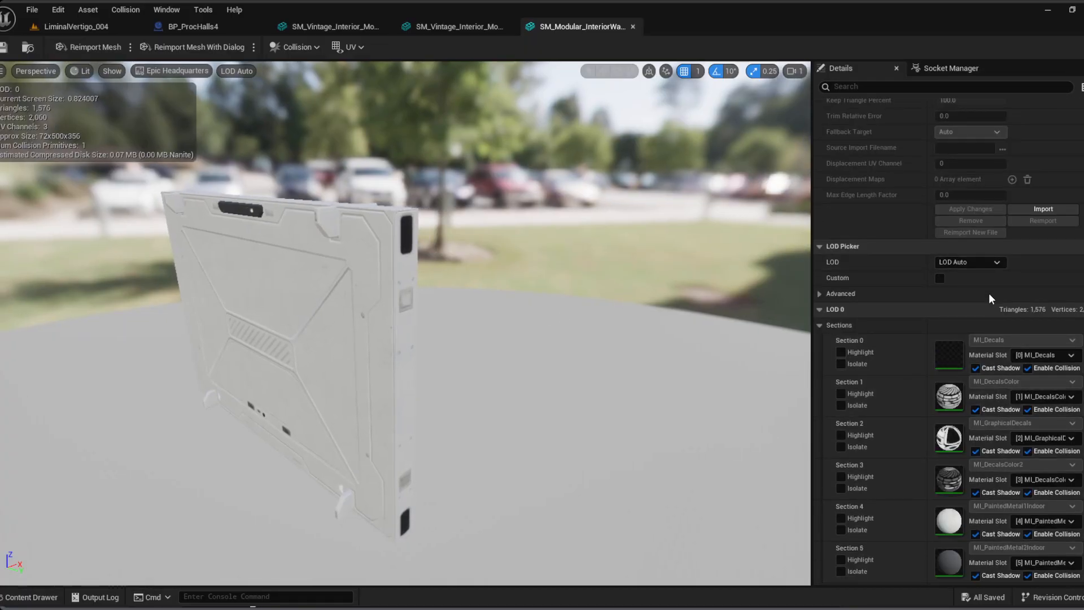
click(984, 262)
click(972, 298)
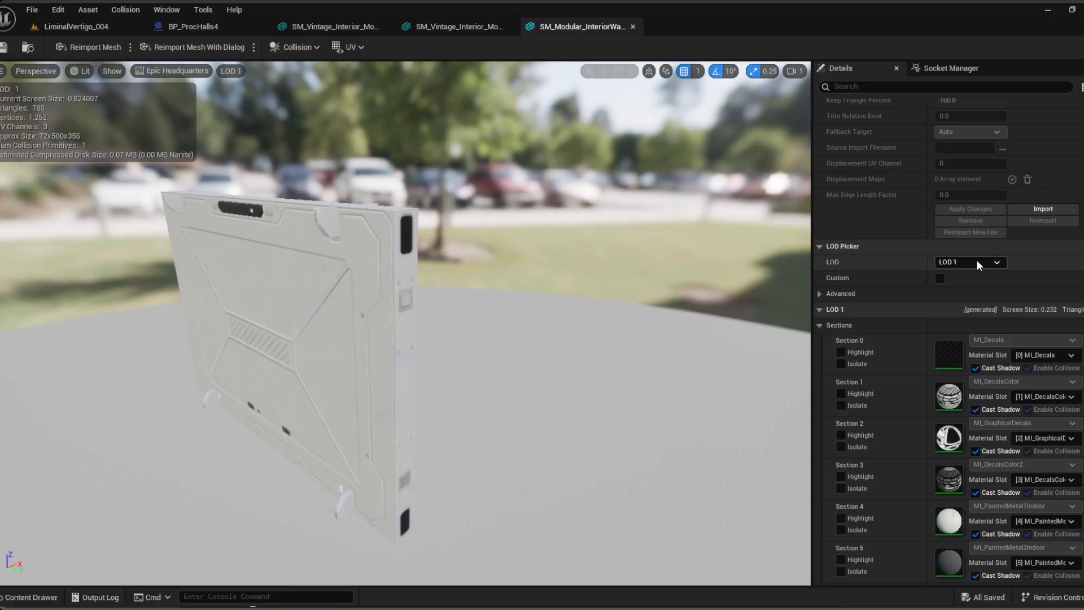
Step: Examine the wall mesh's LOD 1 sections, advanced LOD options, reduction settings and LOD settings
scroll(959, 388, down, 5)
scroll(960, 389, down, 4)
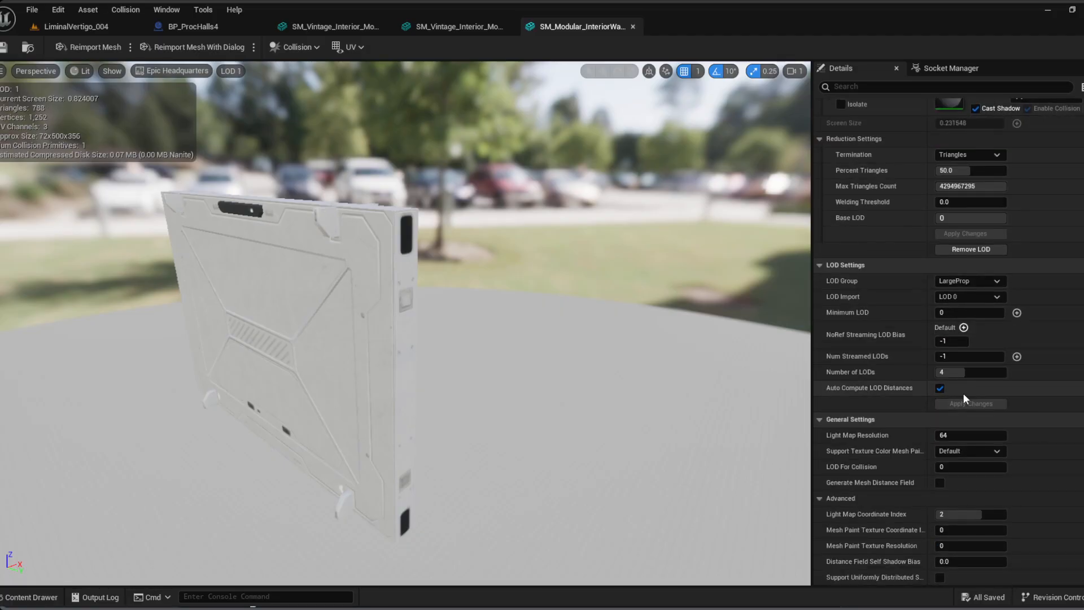
scroll(908, 306, up, 2)
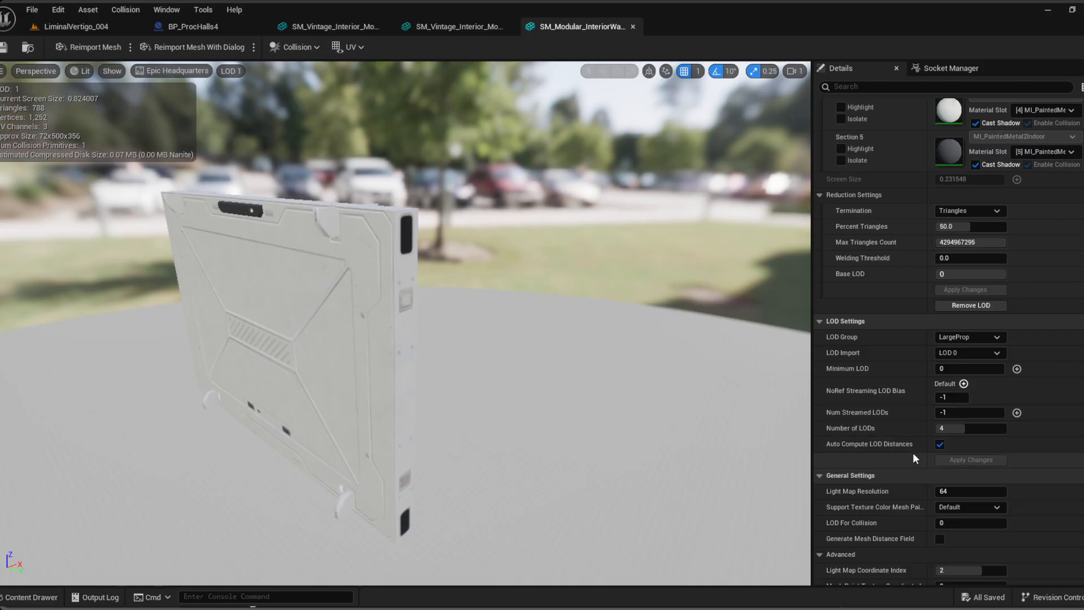
scroll(914, 451, up, 5)
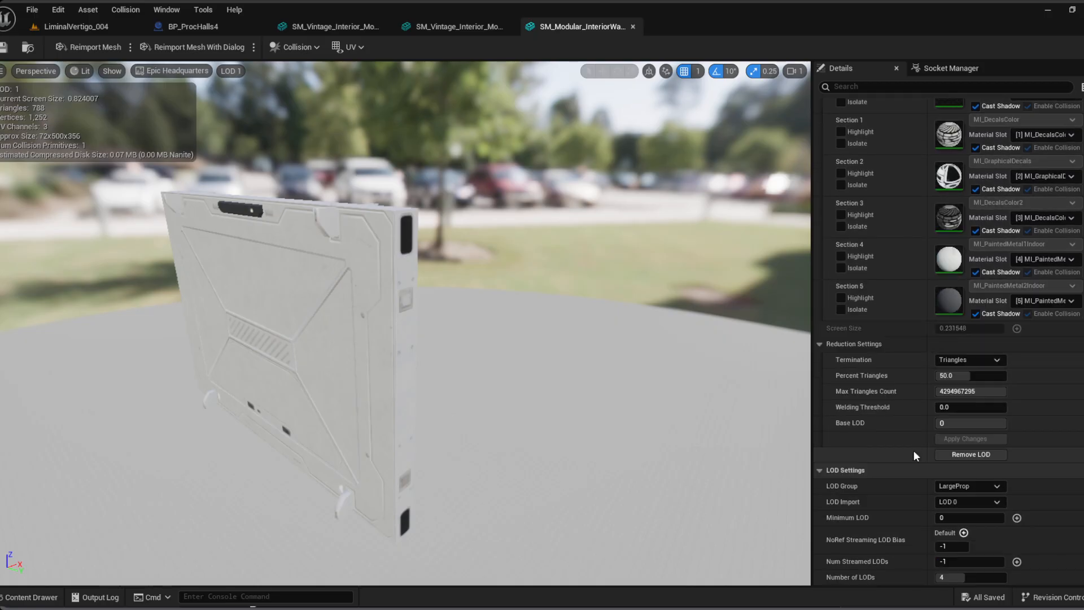
scroll(916, 449, up, 2)
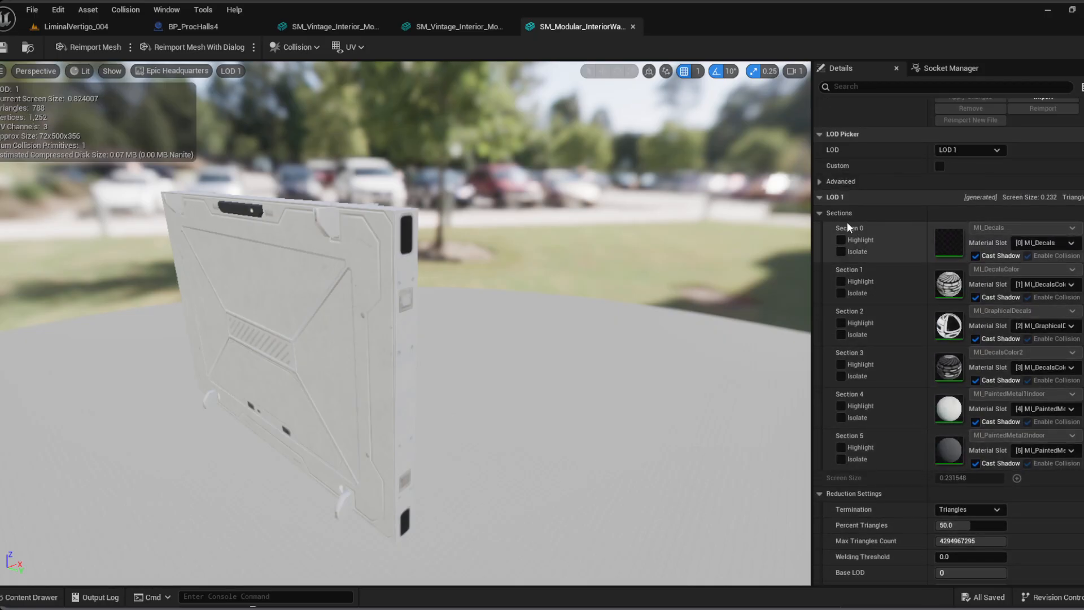
click(820, 186)
scroll(882, 344, down, 7)
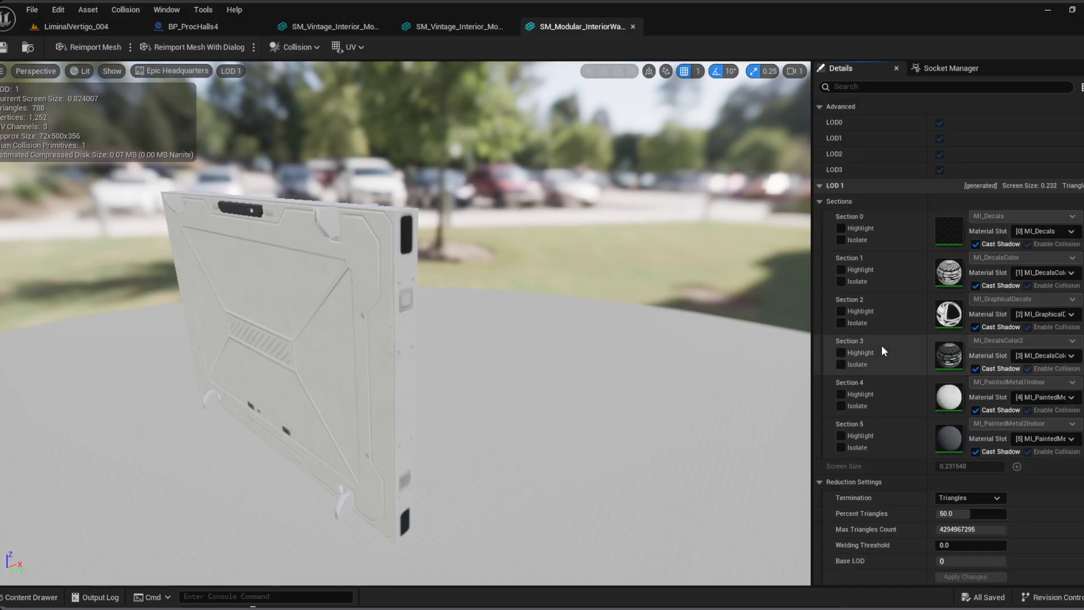
scroll(897, 405, down, 3)
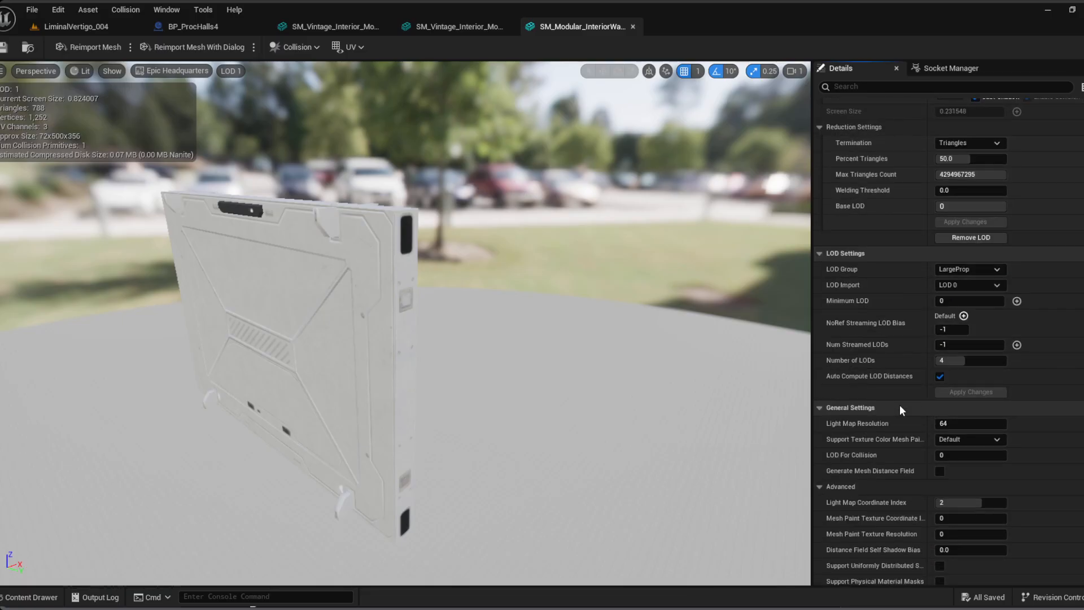
Step: Display LOD 0 of the modular interior wall mesh and examine its build and reduction settings
scroll(899, 405, down, 2)
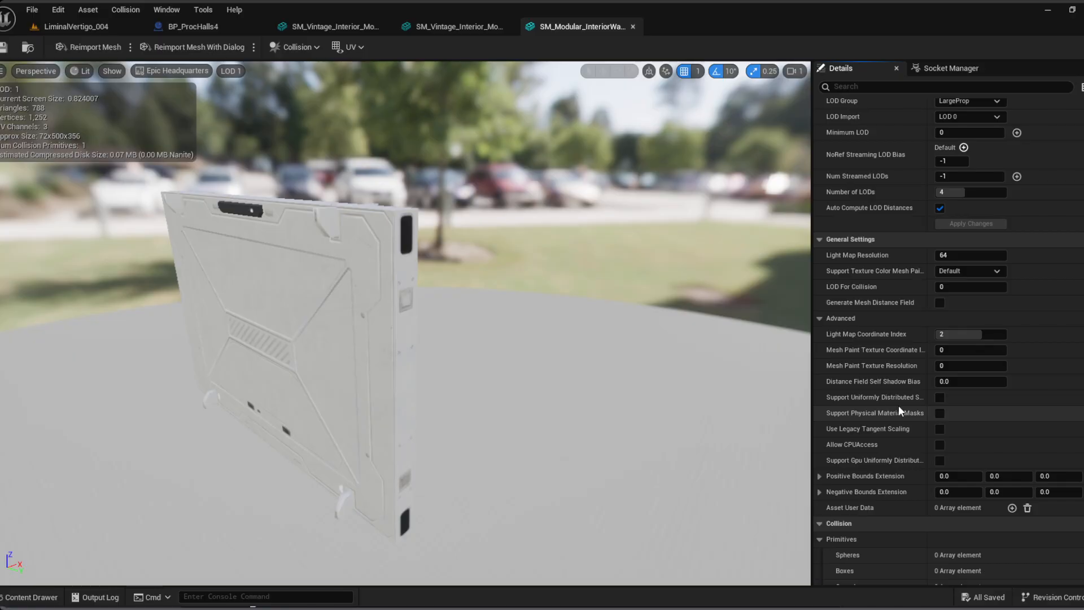
scroll(899, 404, up, 12)
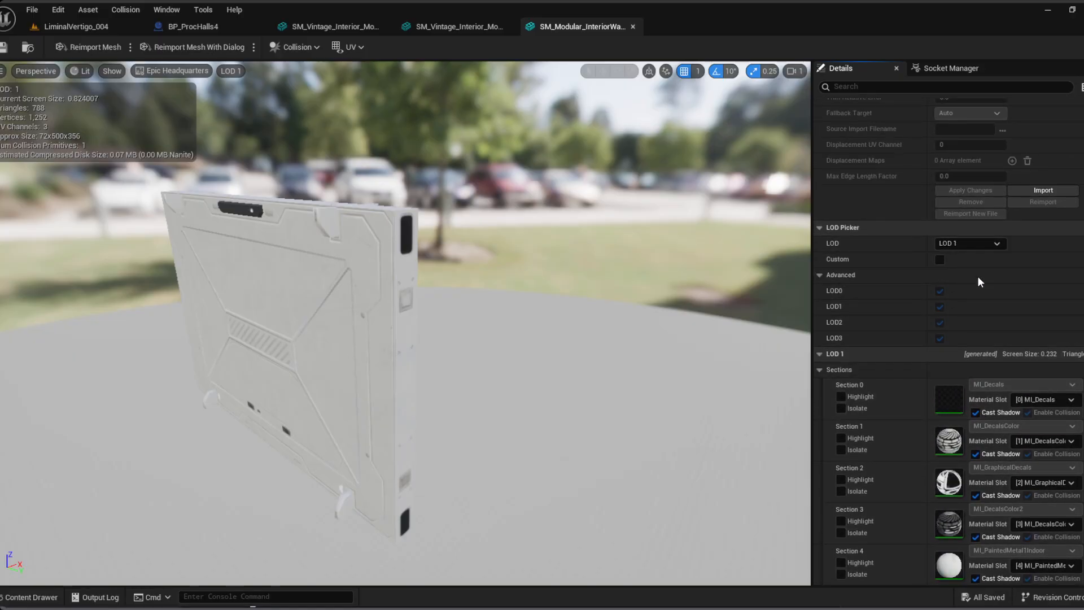
click(977, 270)
scroll(951, 440, down, 15)
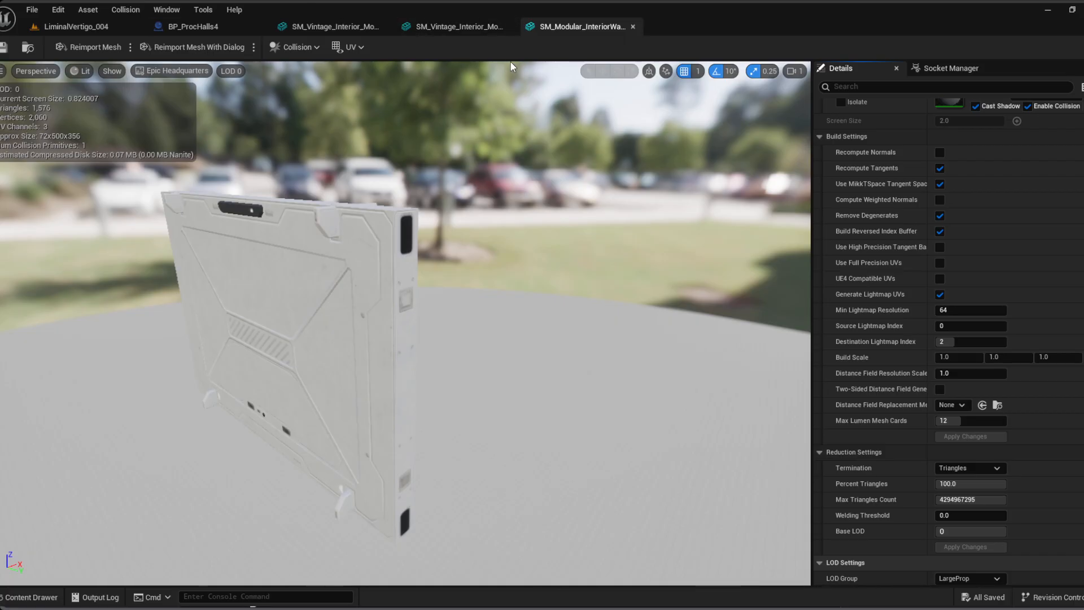
Step: Close the modular interior wall mesh, glance over the vintage wall meshes, and return to the LiminalVertigo_004 level
middle_click(597, 31)
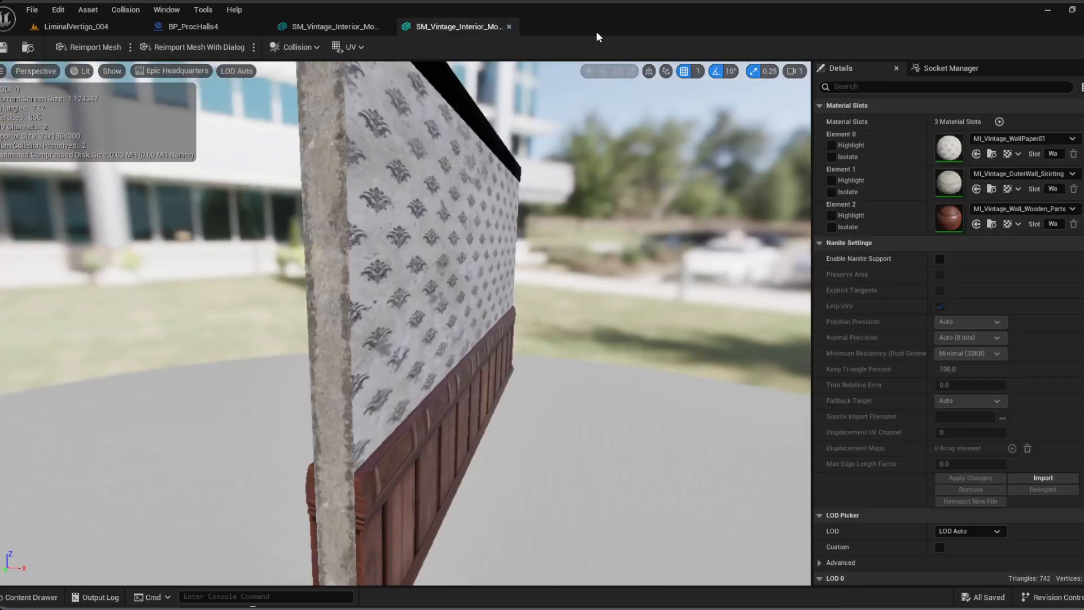
click(344, 19)
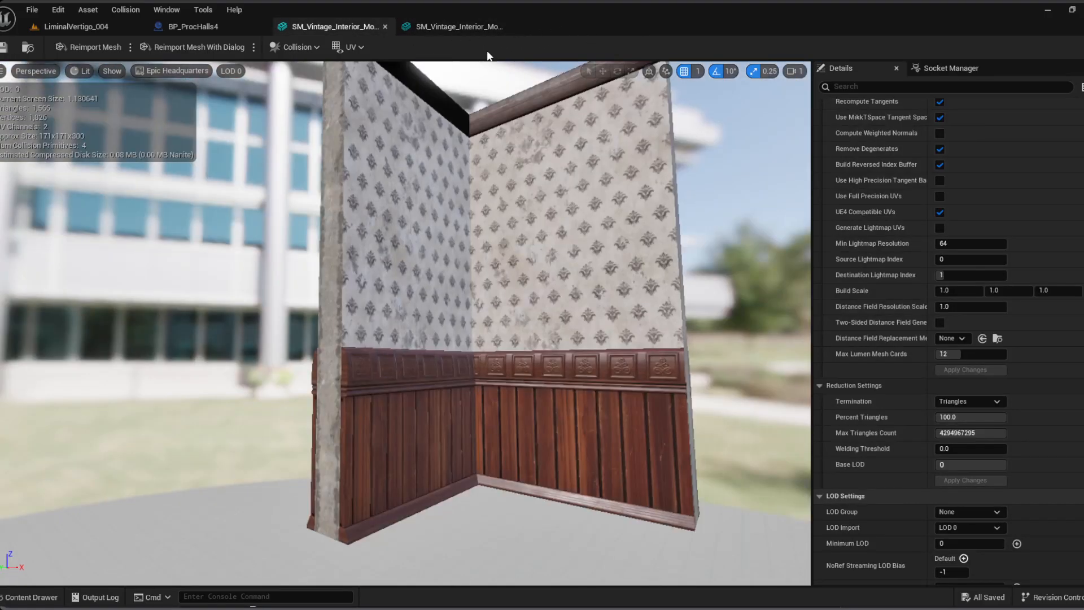
click(433, 33)
click(347, 19)
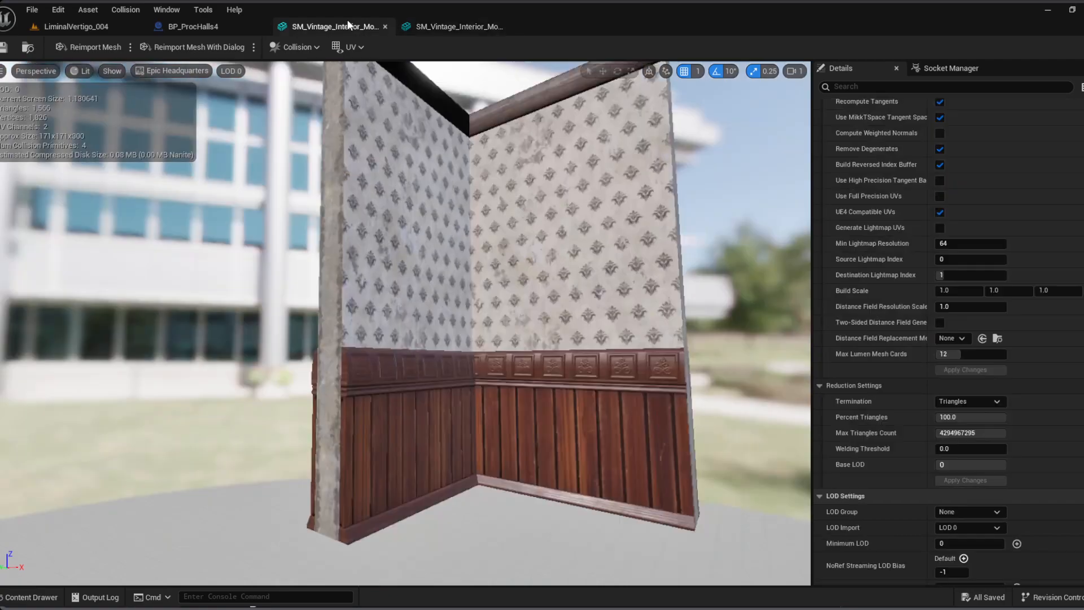
click(210, 30)
click(75, 29)
right_drag(477, 249, 474, 249)
right_drag(525, 218, 504, 208)
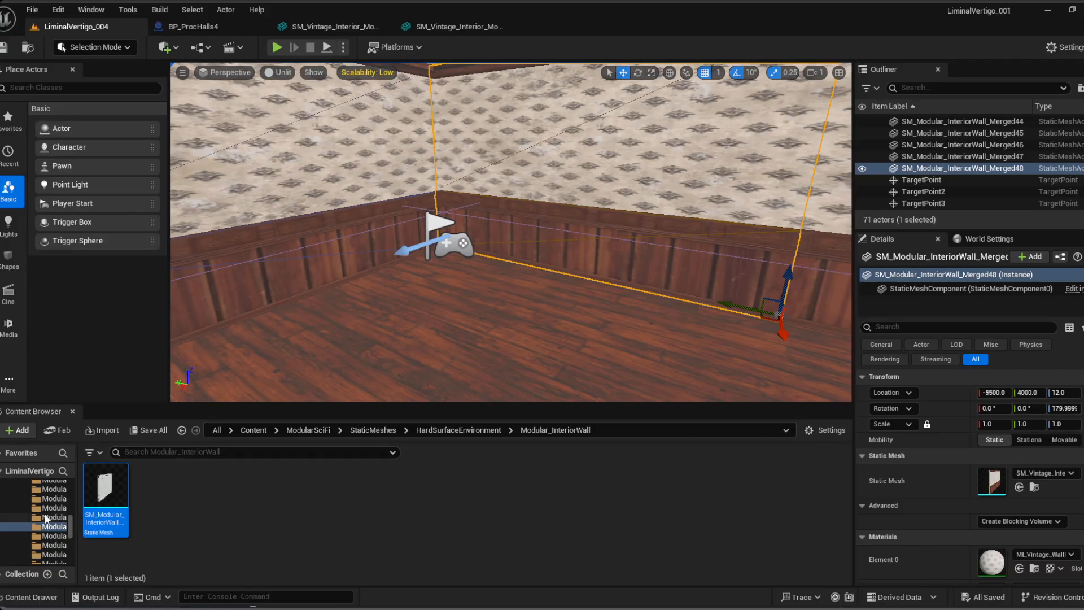
Step: Open the MainMenu level from the LV Maps folder
drag(69, 533, 81, 496)
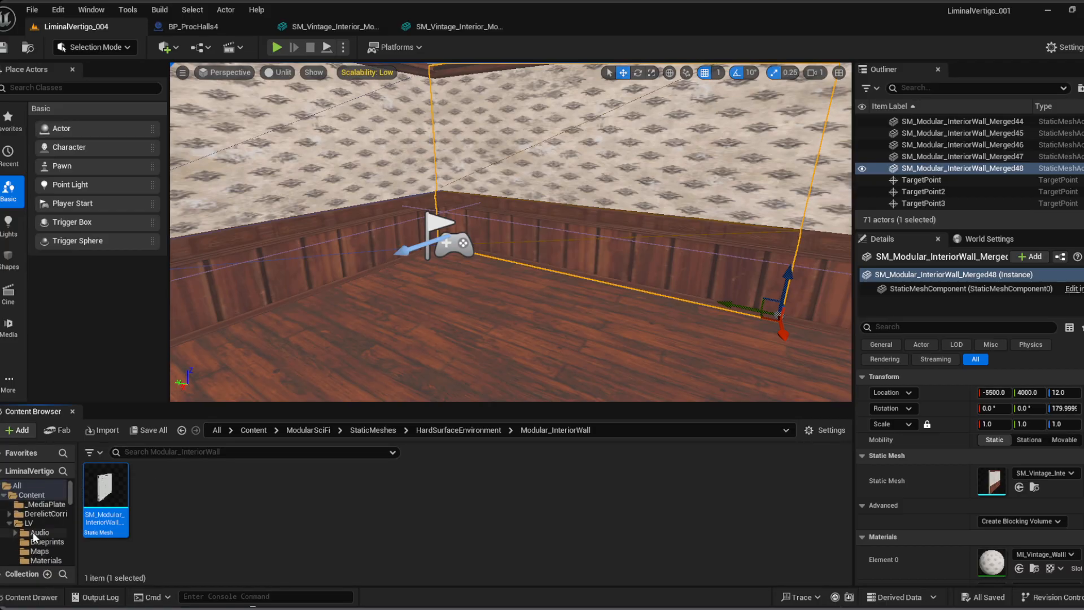
click(50, 557)
click(41, 551)
double_click(308, 491)
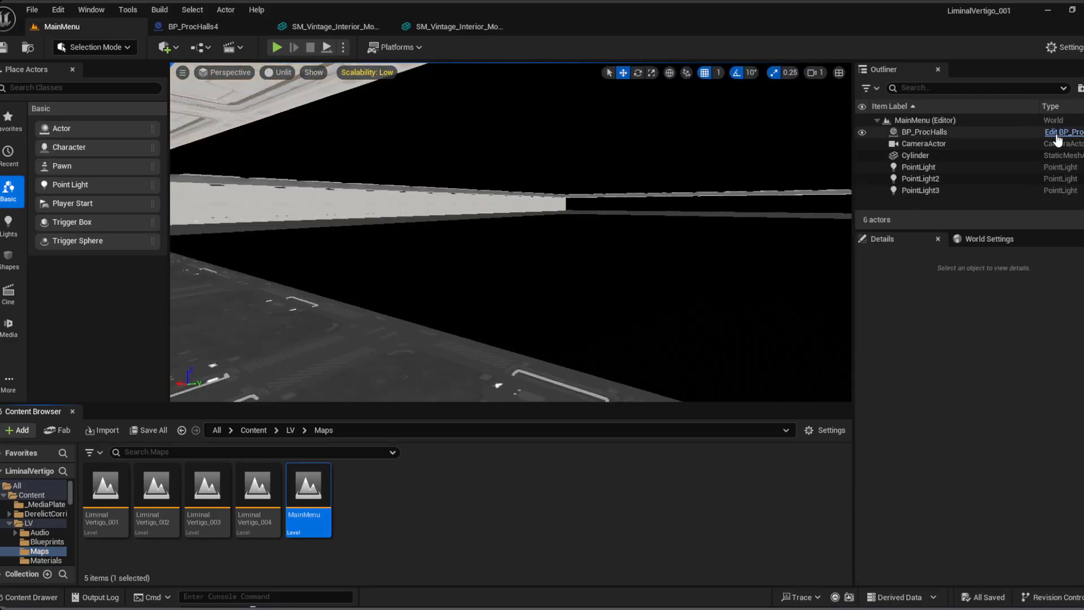
click(926, 121)
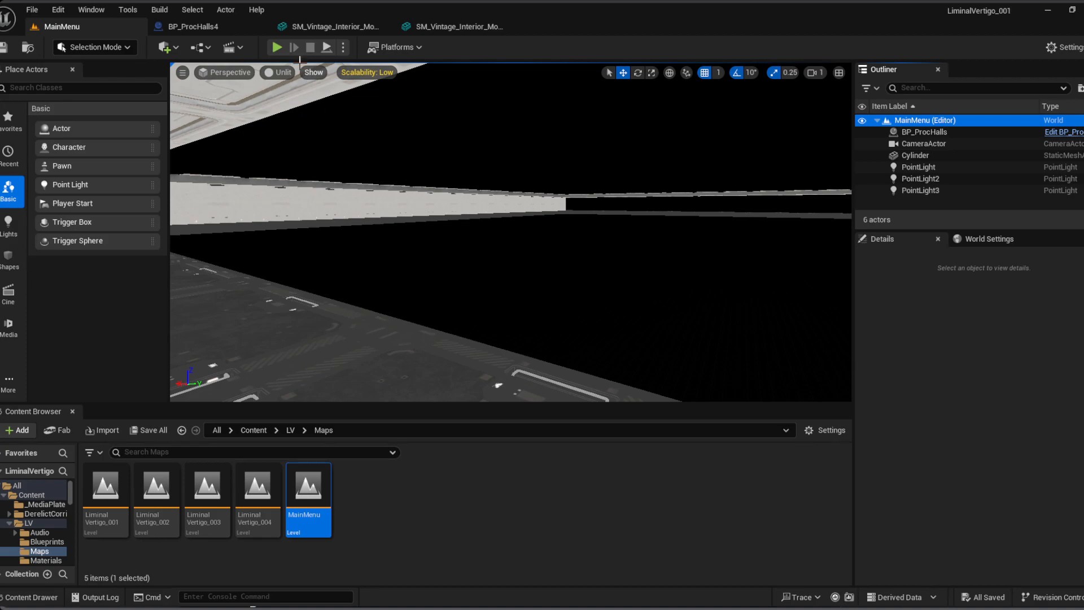
Step: Play-test the MainMenu level, start a new game from its menu, and end the play session
click(277, 47)
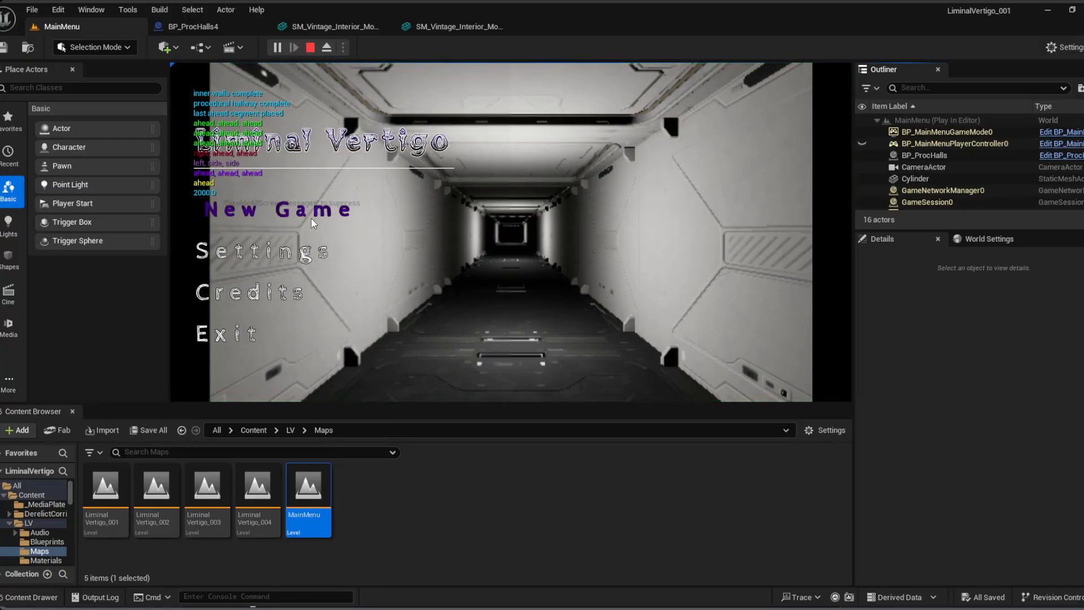
click(310, 219)
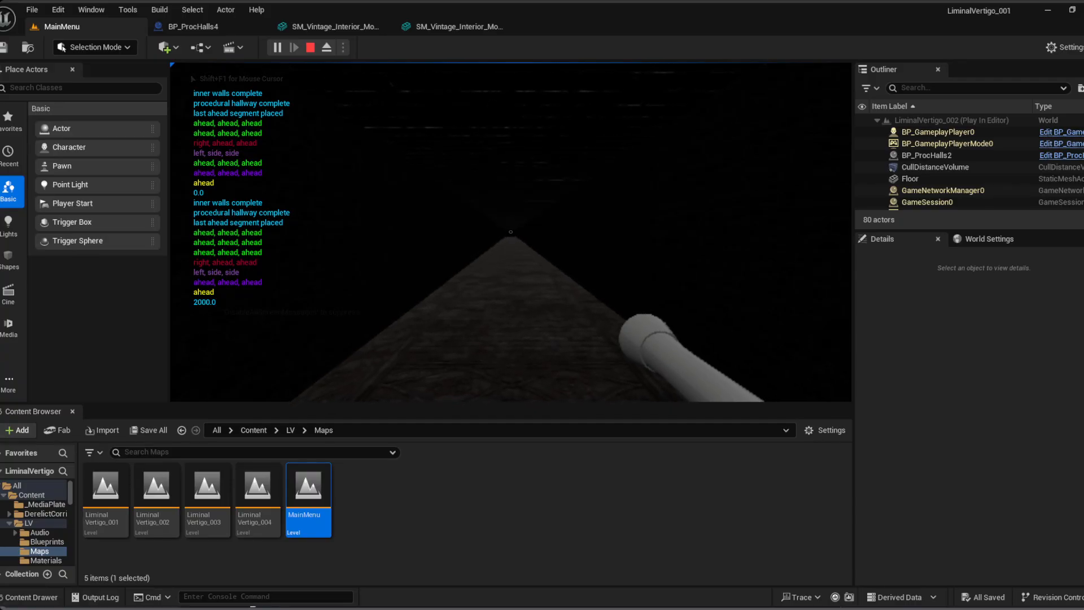
key(Escape)
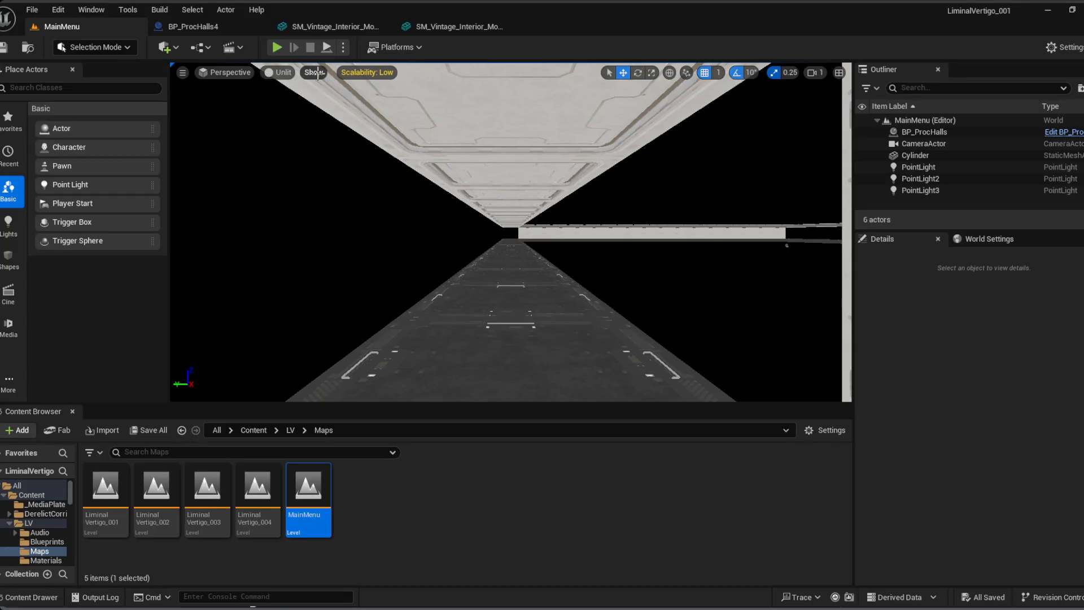
Step: Preview the MainMenu level in Lit view mode and return the viewport to Unlit
click(285, 73)
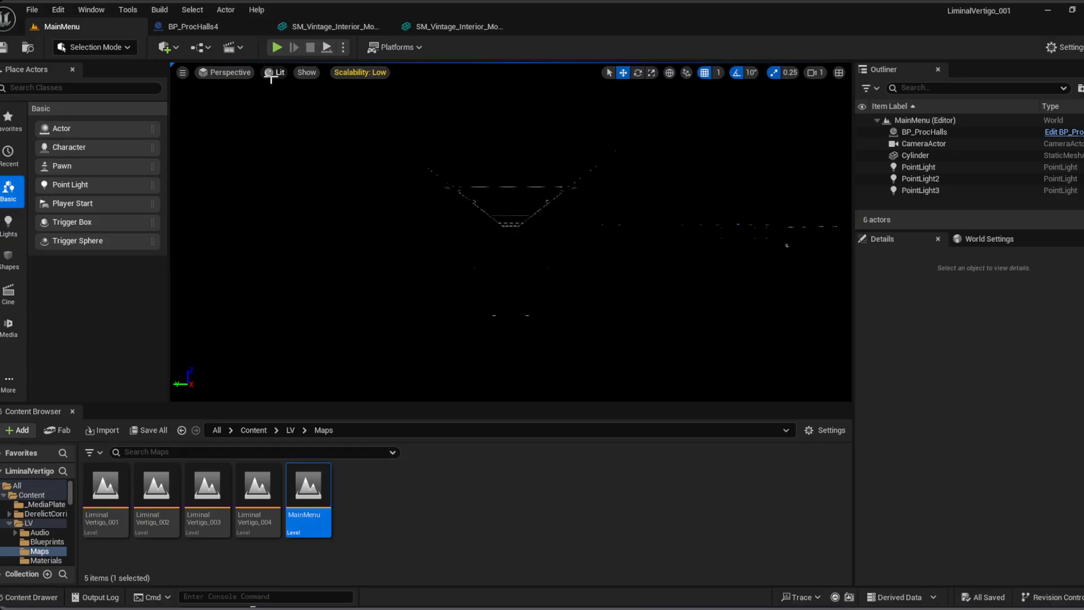
key(alt+3)
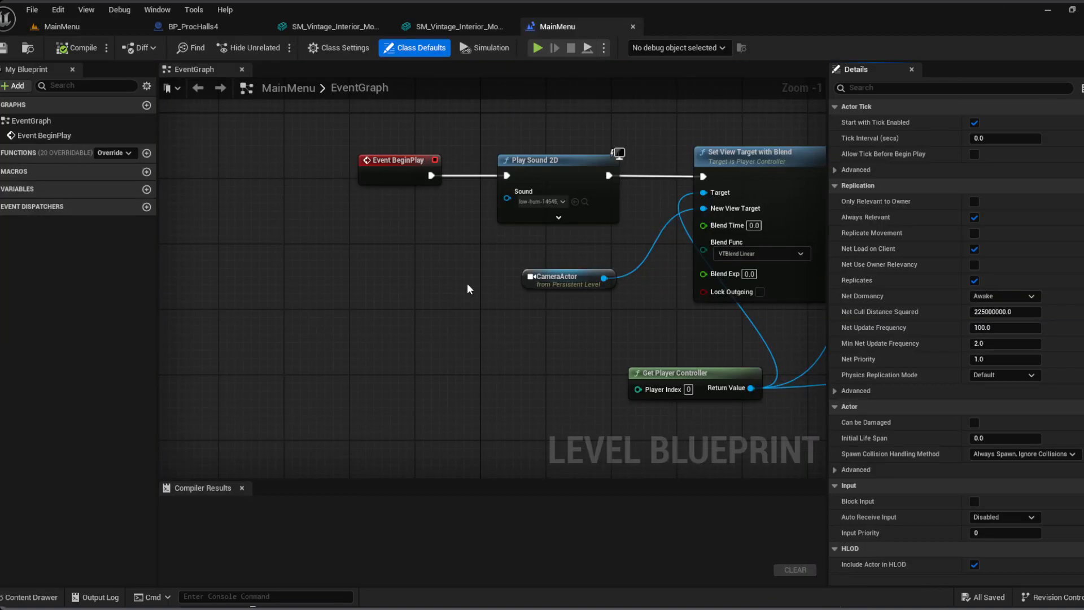
Step: Examine the MainMenu level blueprint's BeginPlay chain, including the camera view target, input mode and main menu widget nodes, and close it
right_drag(467, 284, 242, 297)
right_drag(483, 410, 315, 302)
scroll(319, 304, down, 4)
scroll(319, 304, up, 5)
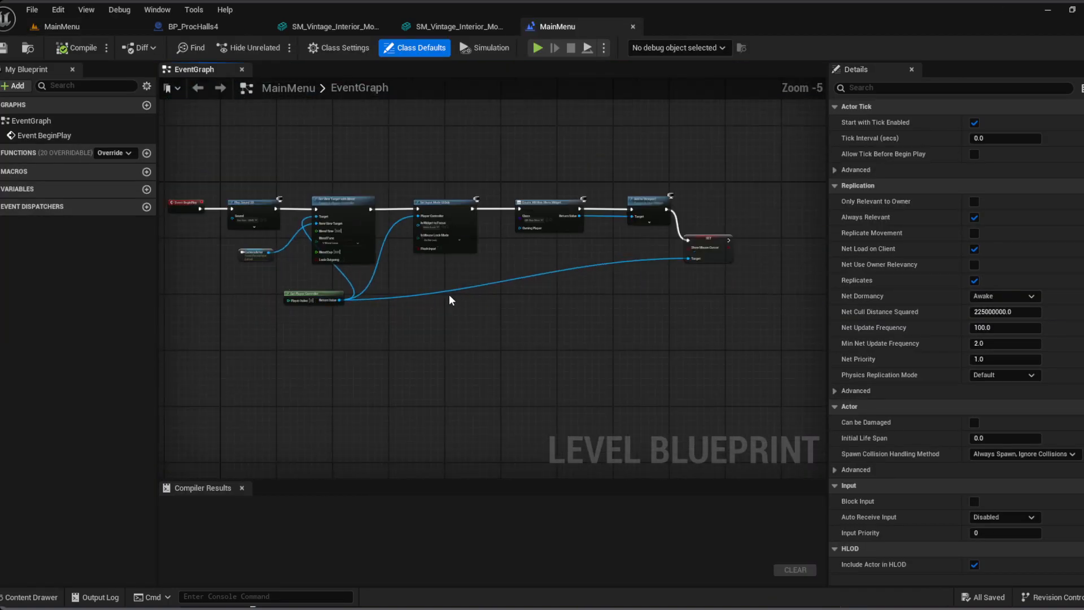
right_drag(418, 319, 393, 402)
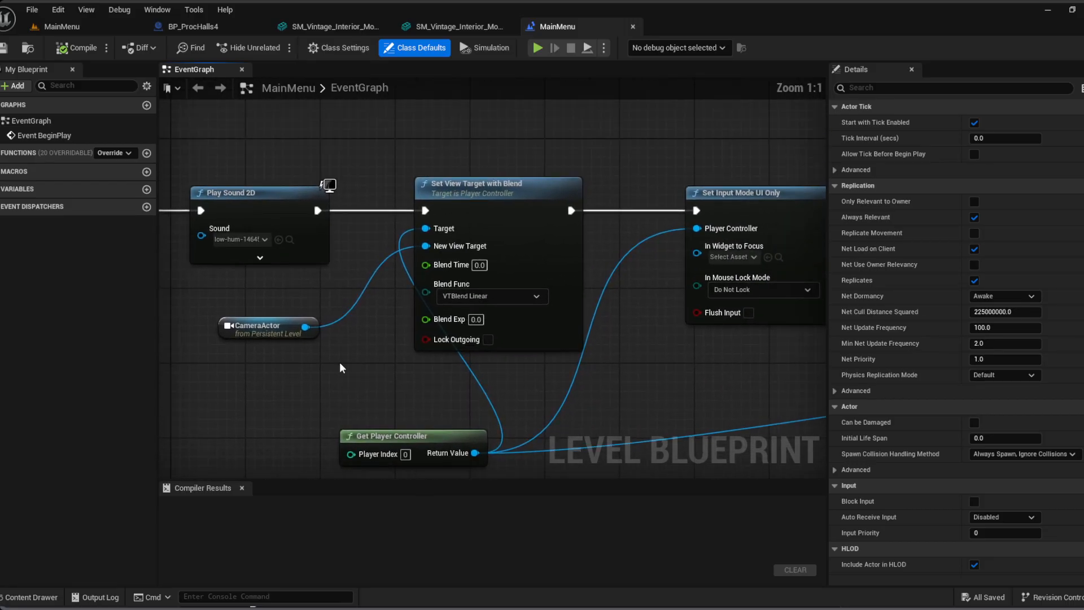
right_drag(206, 303, 410, 307)
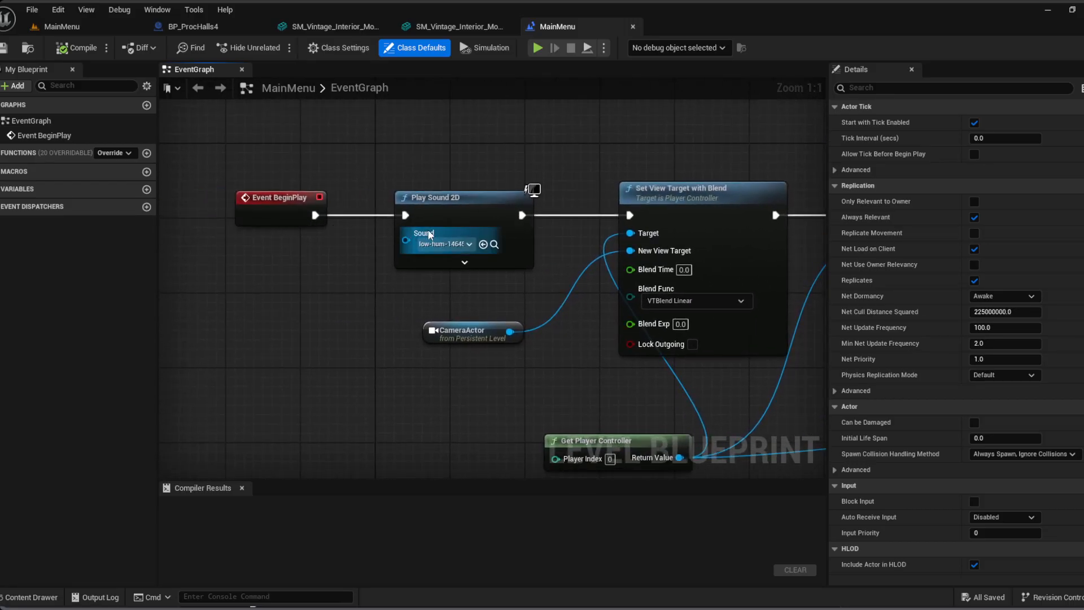
right_drag(580, 343, 176, 324)
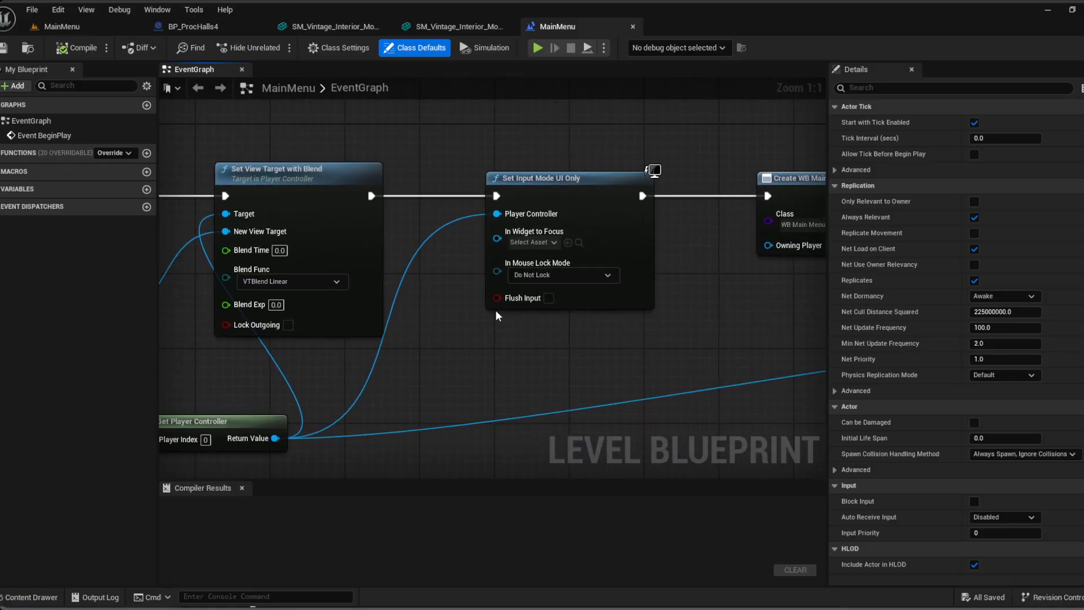
right_drag(540, 201, 330, 204)
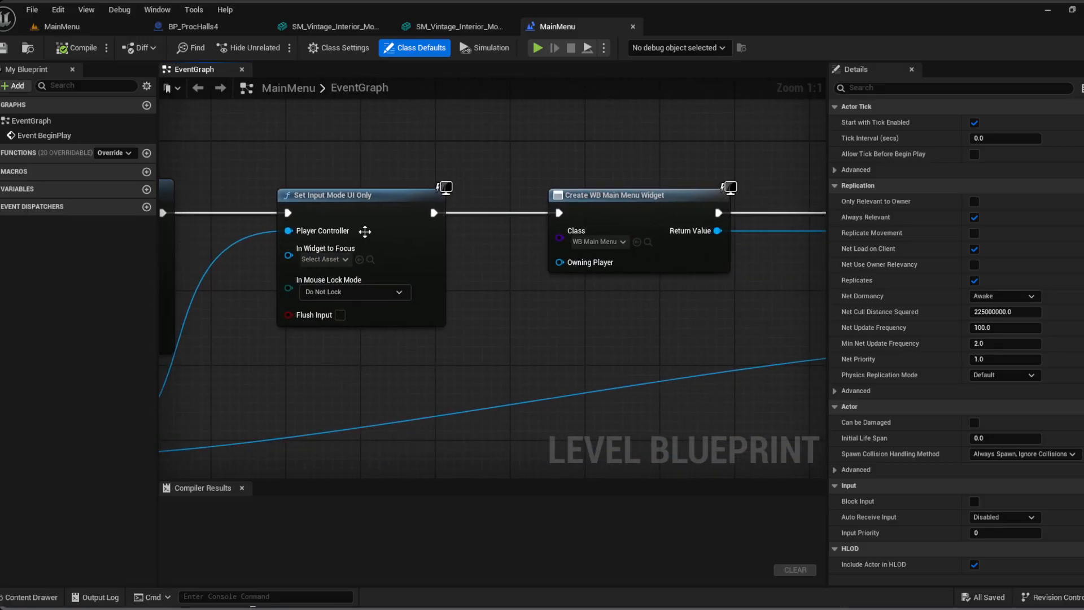
right_drag(578, 304, 208, 339)
right_drag(426, 346, 668, 310)
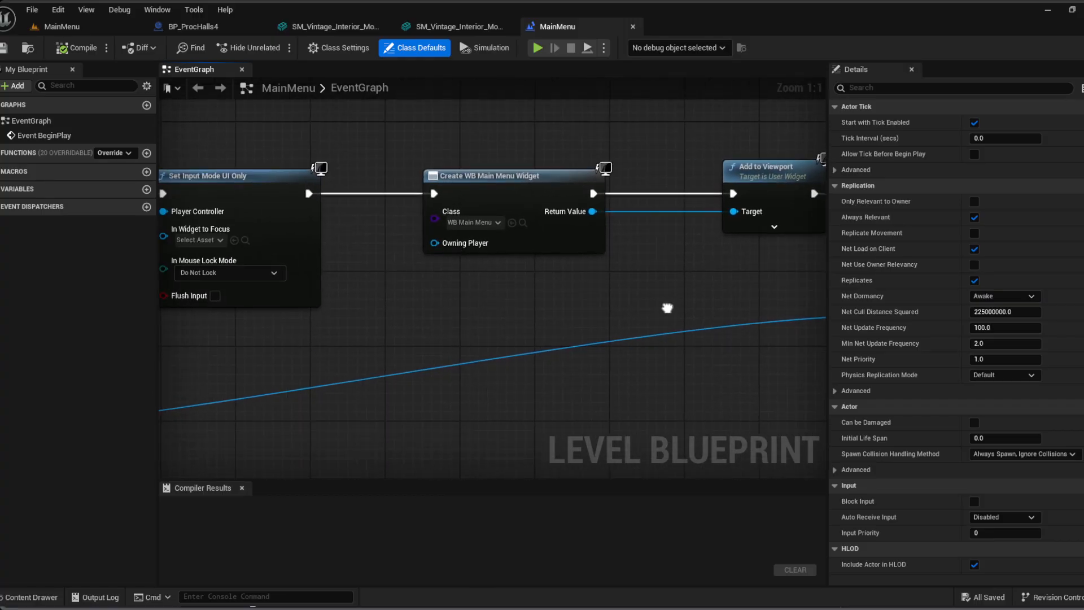
scroll(443, 337, down, 5)
right_drag(300, 357, 546, 316)
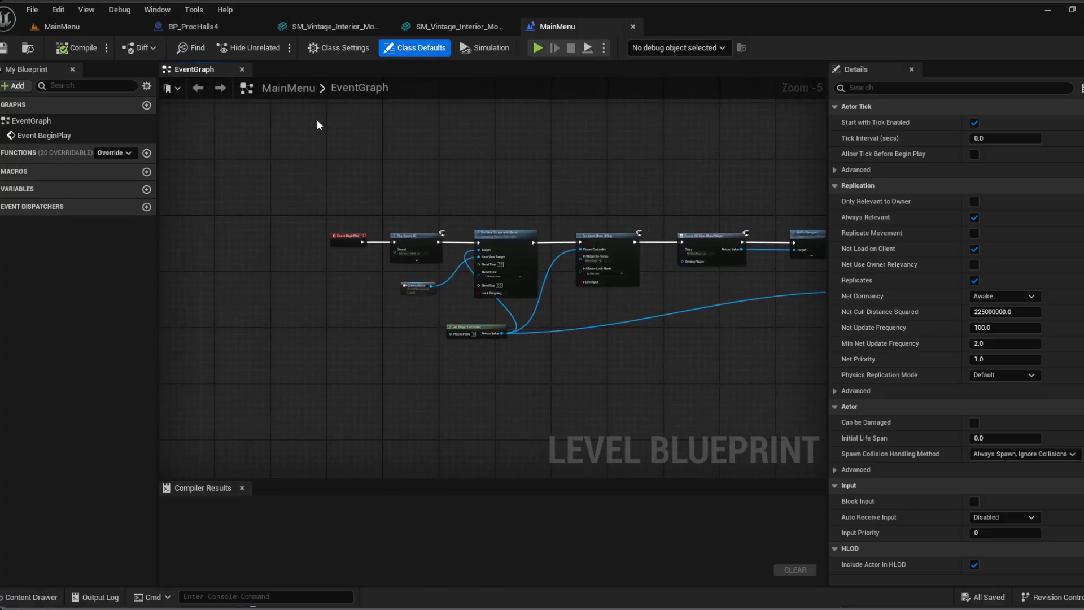
click(633, 27)
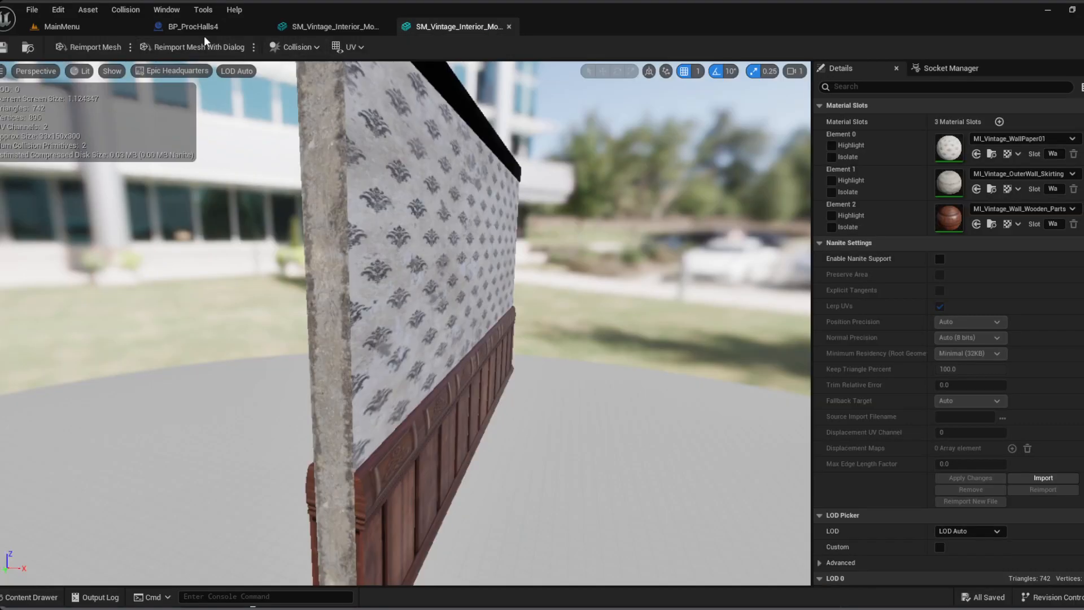
Step: Find BP_GameplayPlayerMode in the TFPMovement Player Blueprint folder and open it for viewing
click(66, 26)
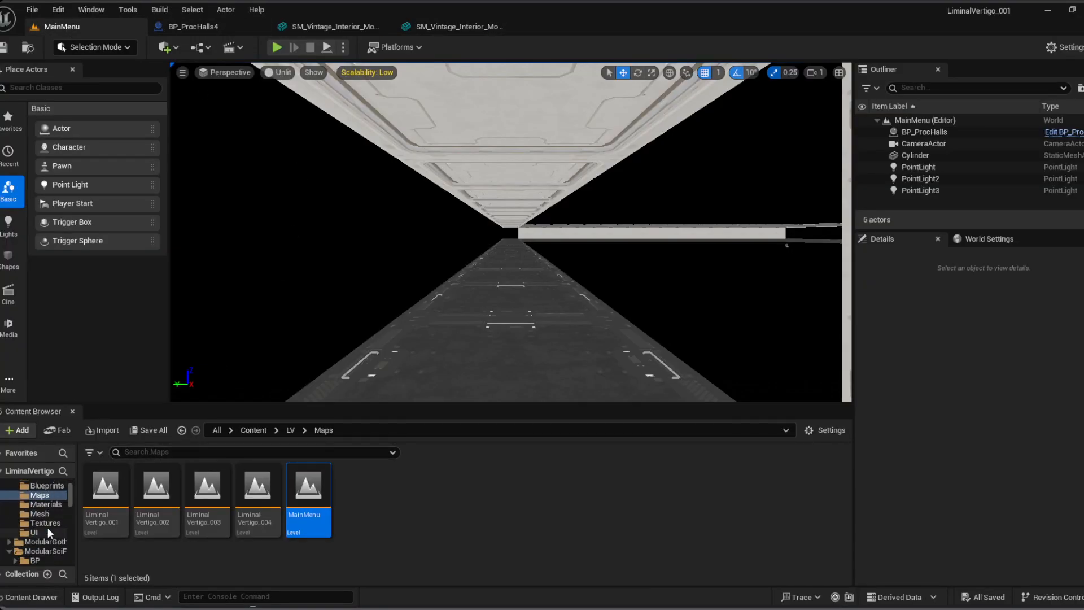
scroll(48, 527, down, 2)
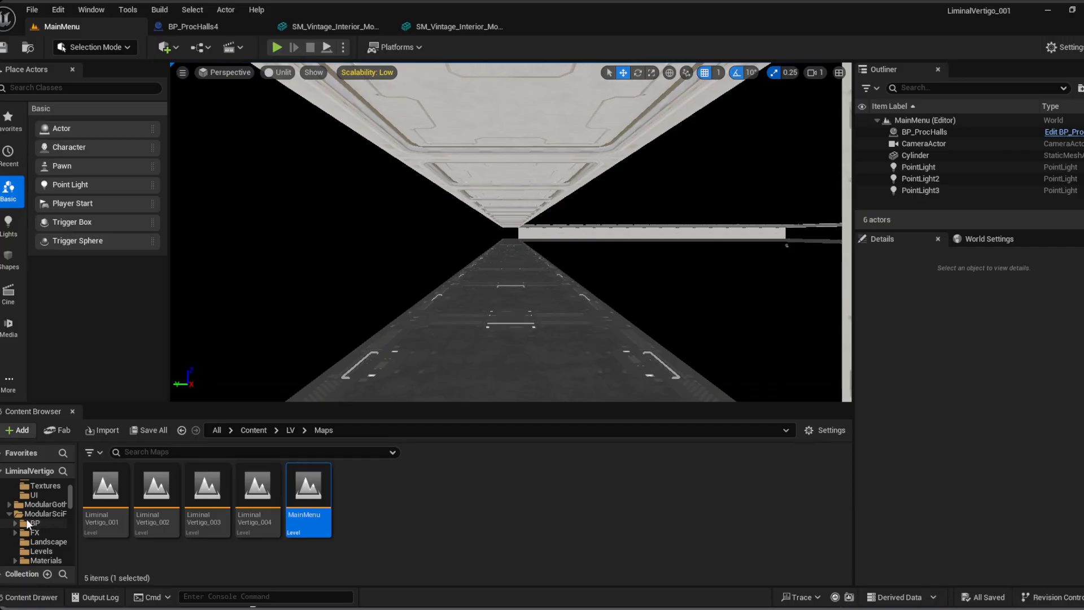
click(9, 514)
click(35, 542)
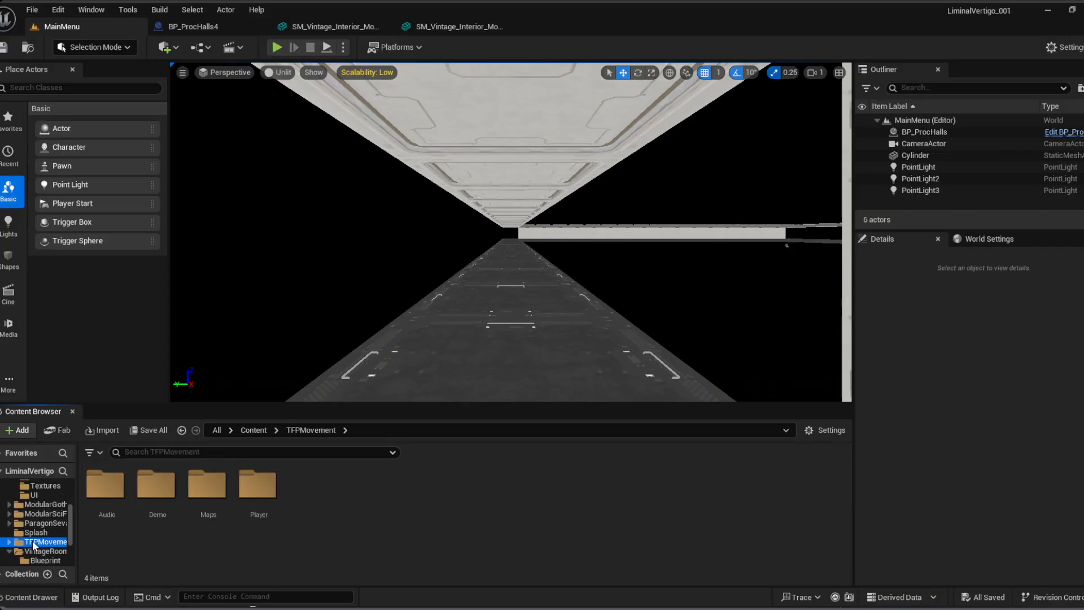
click(254, 496)
click(156, 485)
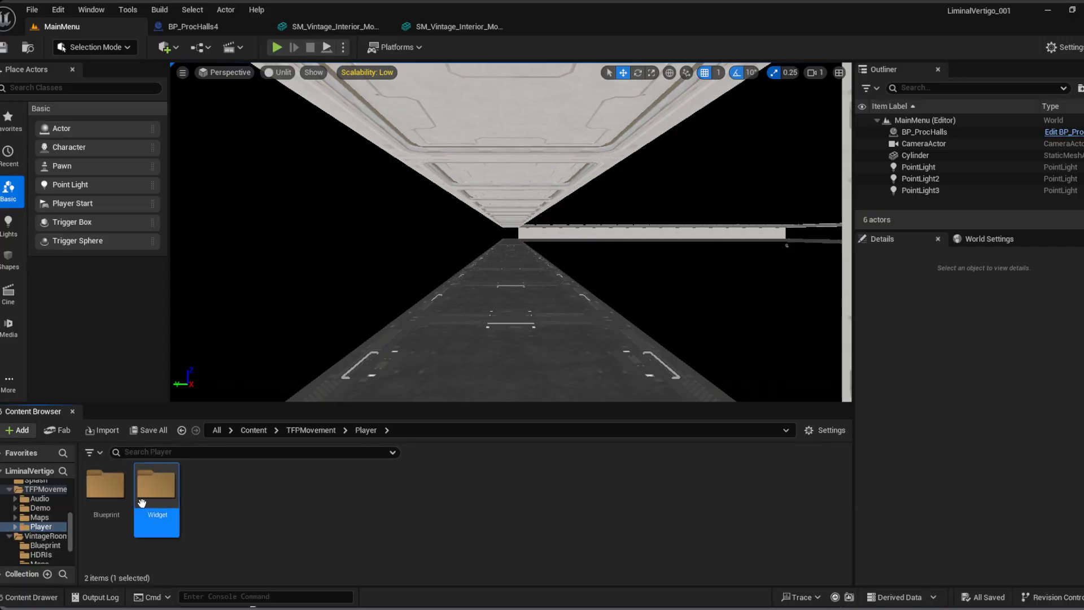
double_click(105, 486)
click(208, 500)
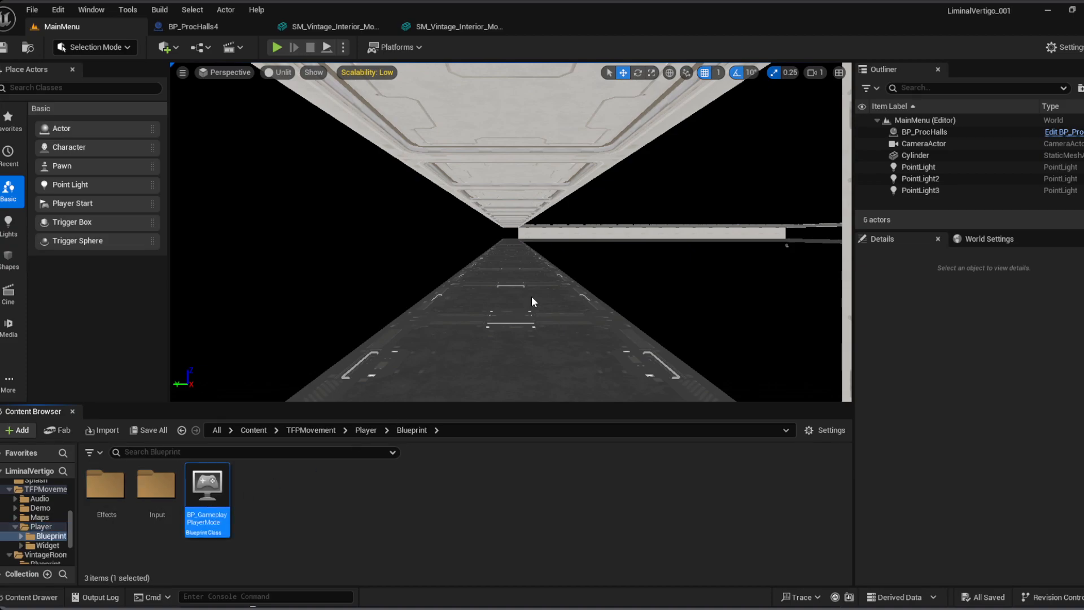
Step: Examine BP_GameplayPlayerMode's event graph, covering the spawn point logic, BeginPlay sequence and delays in the "Set camera view to monster" section
scroll(334, 271, down, 5)
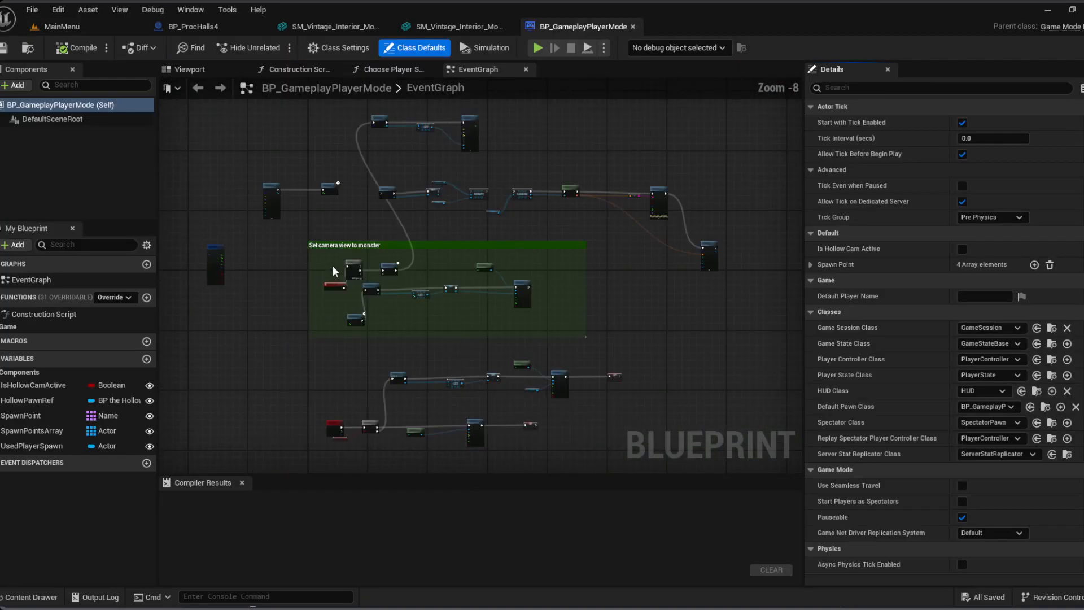
right_drag(290, 392, 317, 232)
scroll(323, 260, up, 6)
right_drag(510, 285, 331, 438)
scroll(336, 342, down, 5)
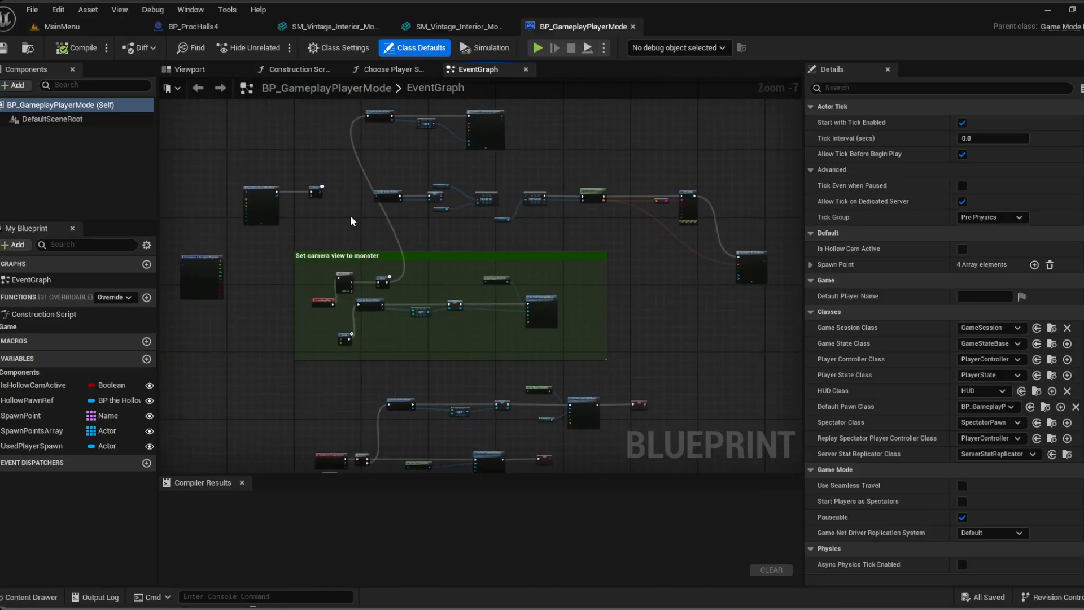
scroll(355, 225, up, 3)
right_drag(330, 220, 334, 349)
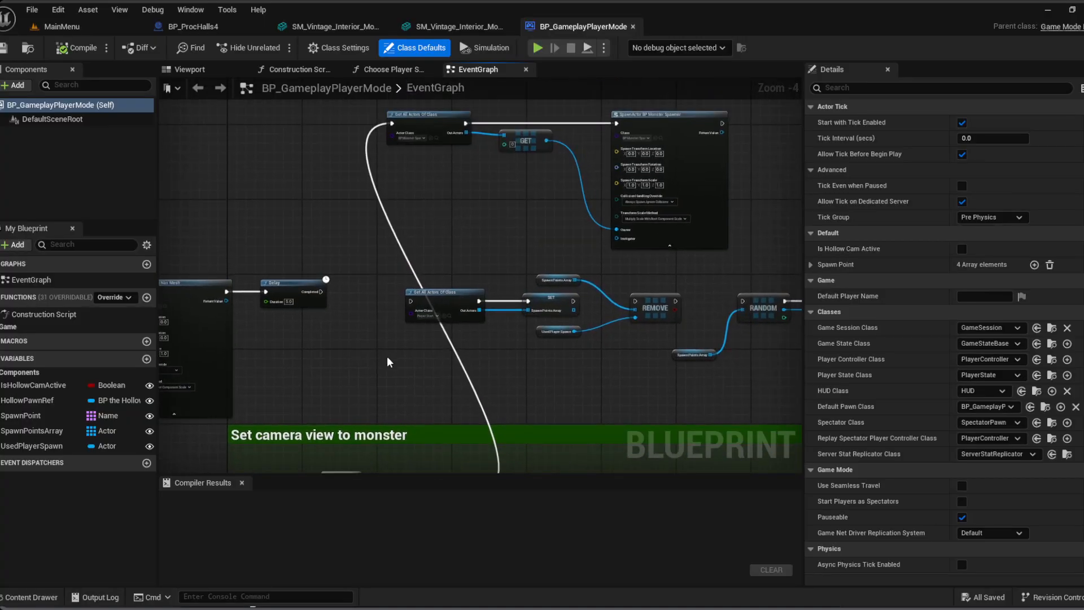
right_drag(562, 361, 393, 343)
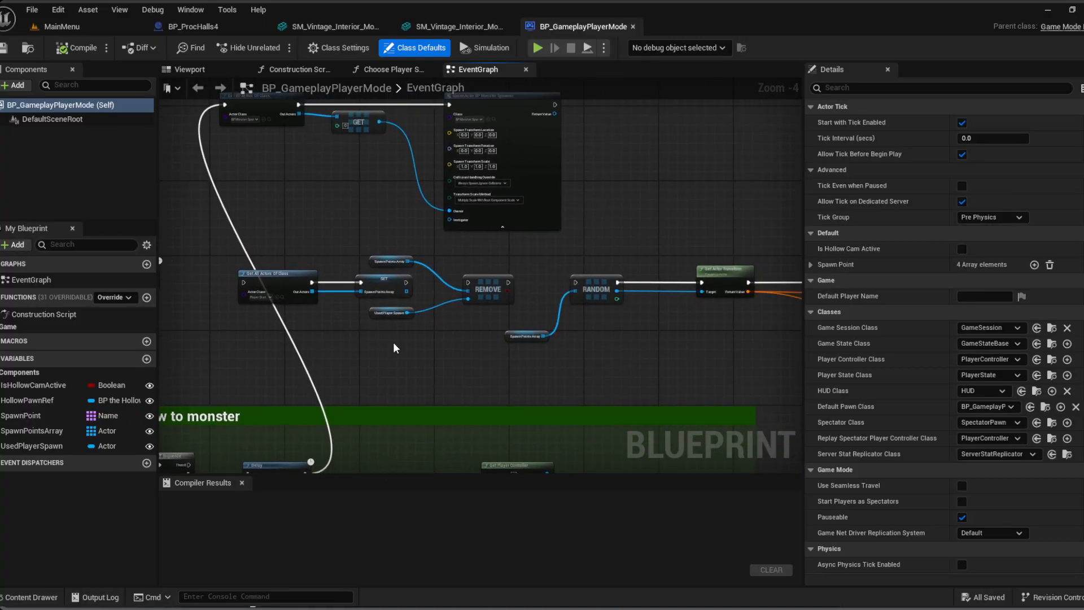
right_drag(229, 366, 477, 229)
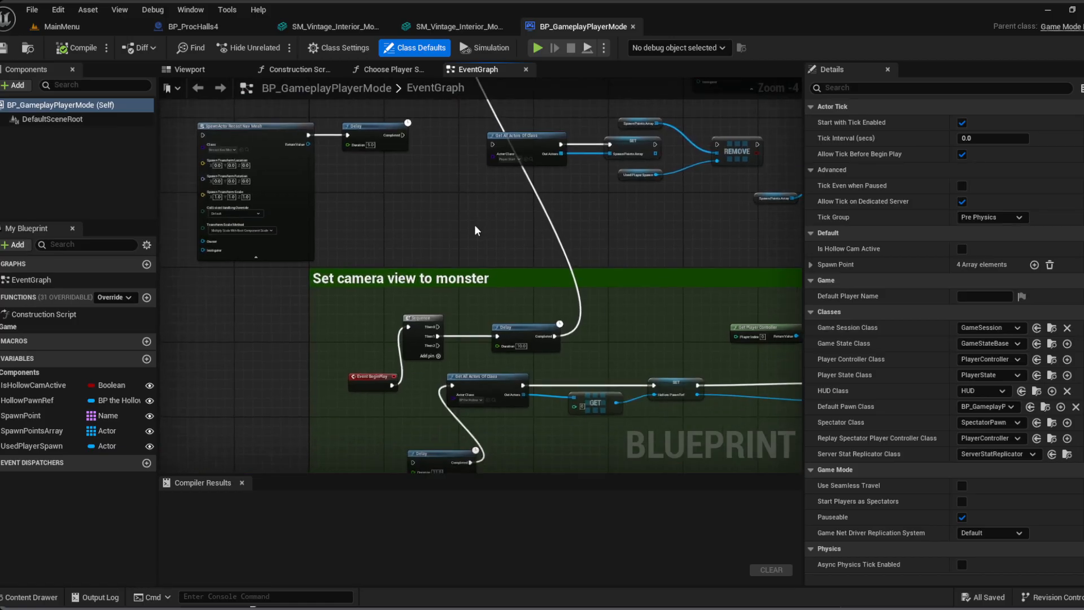
right_drag(399, 308, 460, 201)
scroll(397, 331, up, 4)
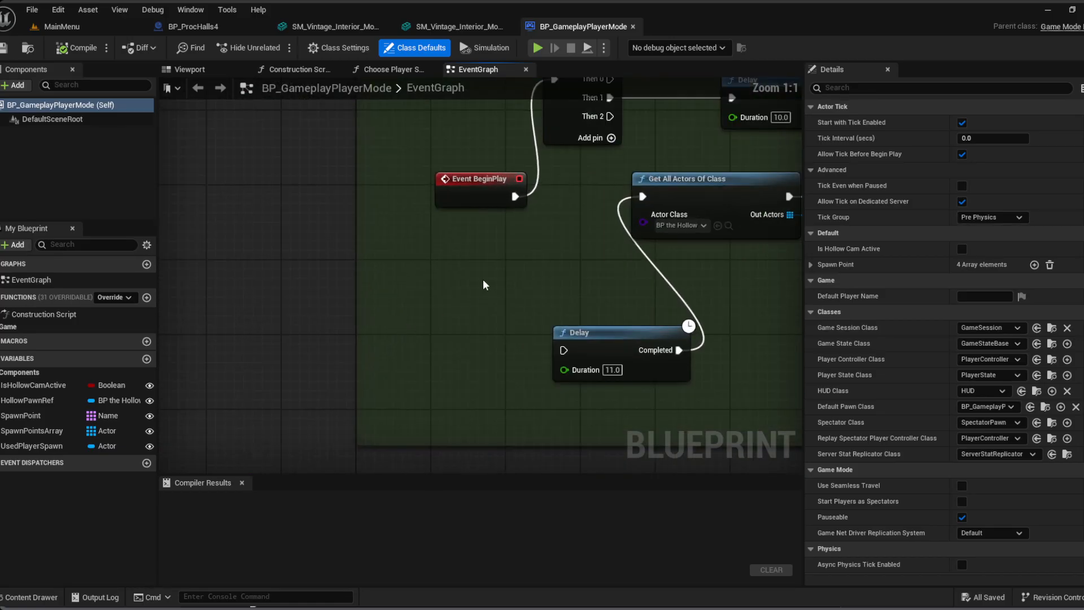
right_drag(475, 298, 279, 362)
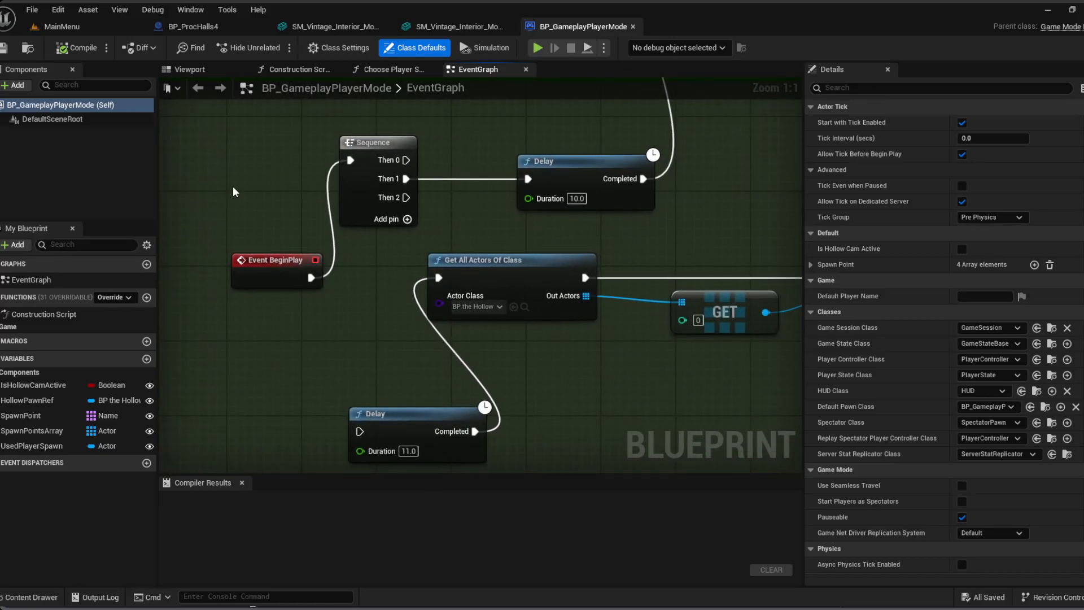
Step: Return to the MainMenu level and open the WB_MainMenu widget blueprint from the LV UI folder
right_drag(235, 192, 302, 211)
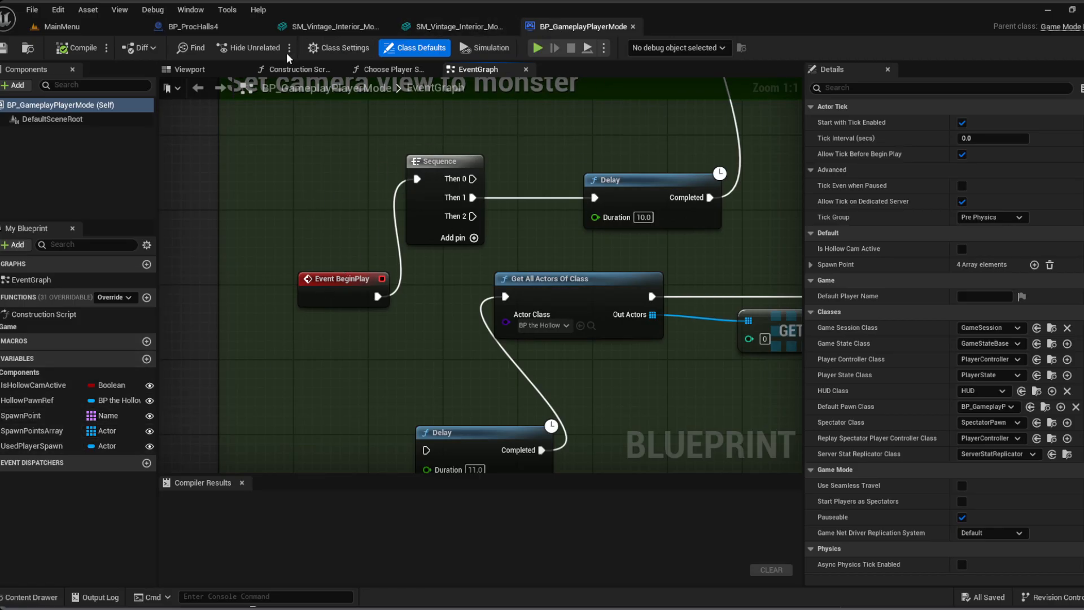
click(88, 34)
scroll(41, 541, down, 3)
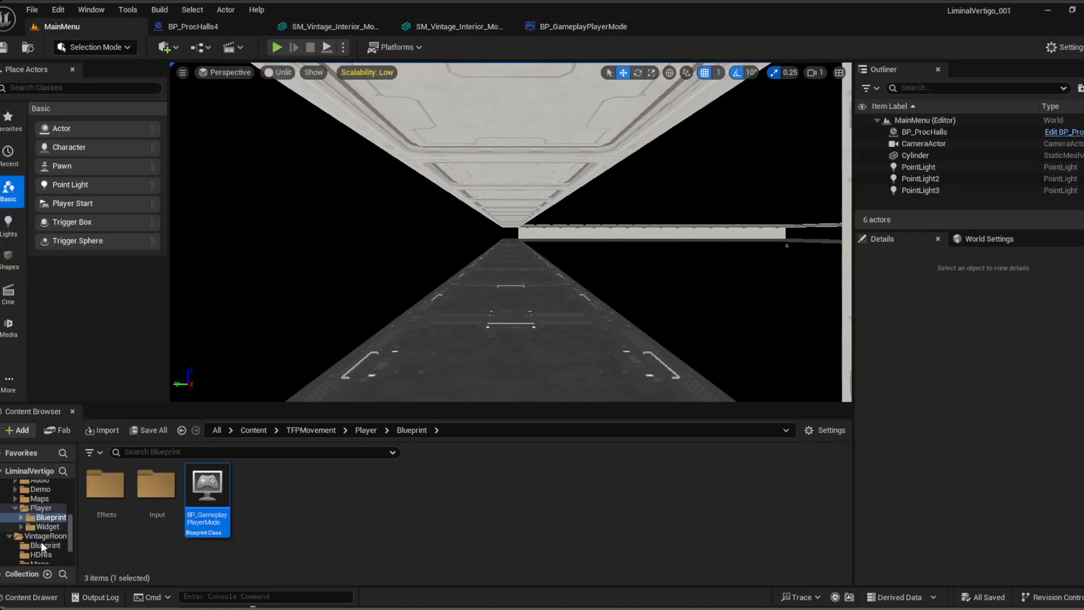
scroll(41, 541, down, 4)
click(34, 517)
scroll(542, 519, down, 2)
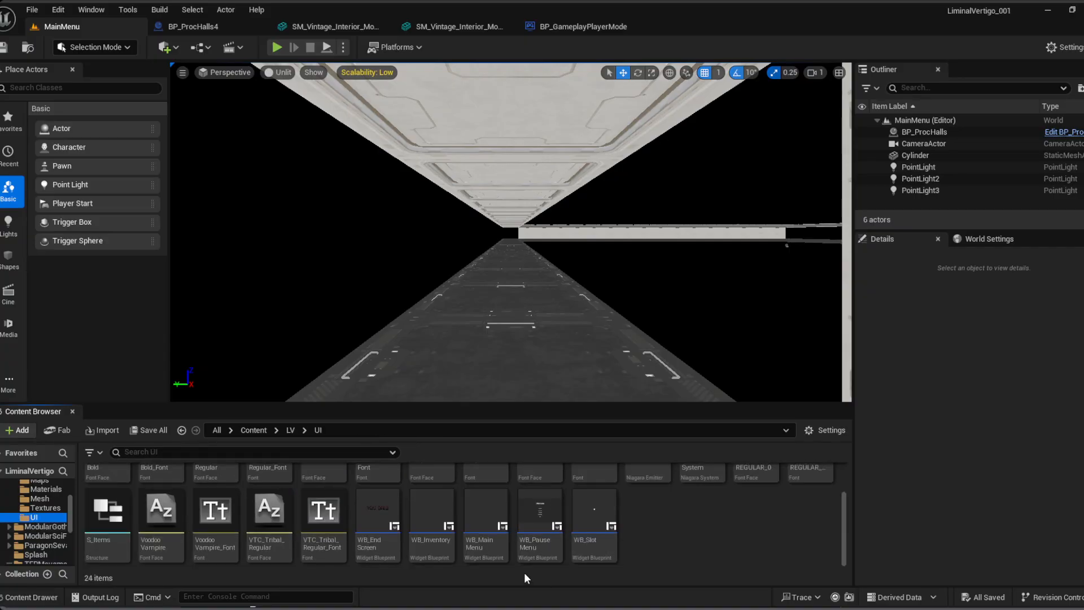
double_click(474, 544)
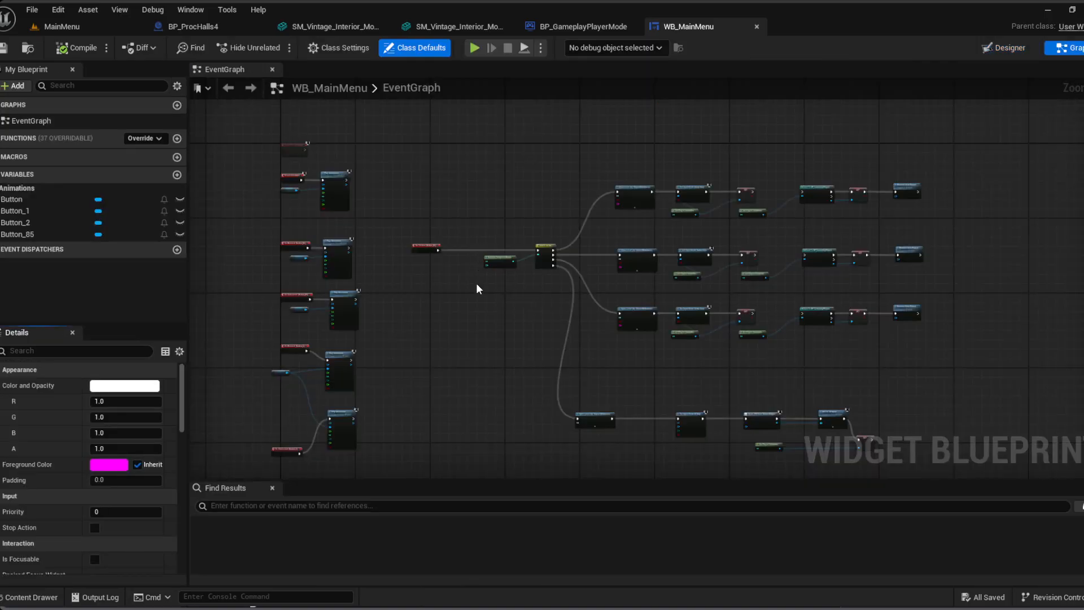
Step: Examine WB_MainMenu's new game logic, covering the Random Integer in Range, Switch on Int and Open Level chains
scroll(385, 364, up, 4)
right_drag(628, 244, 279, 430)
scroll(446, 349, up, 2)
right_drag(460, 317, 704, 328)
right_drag(676, 288, 508, 292)
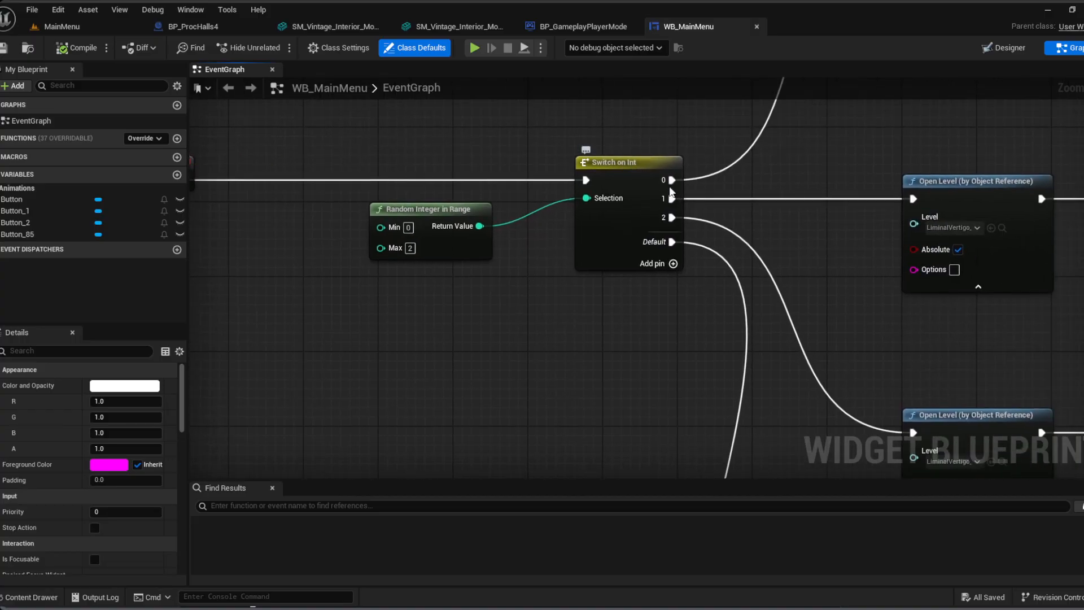
right_drag(605, 317, 417, 322)
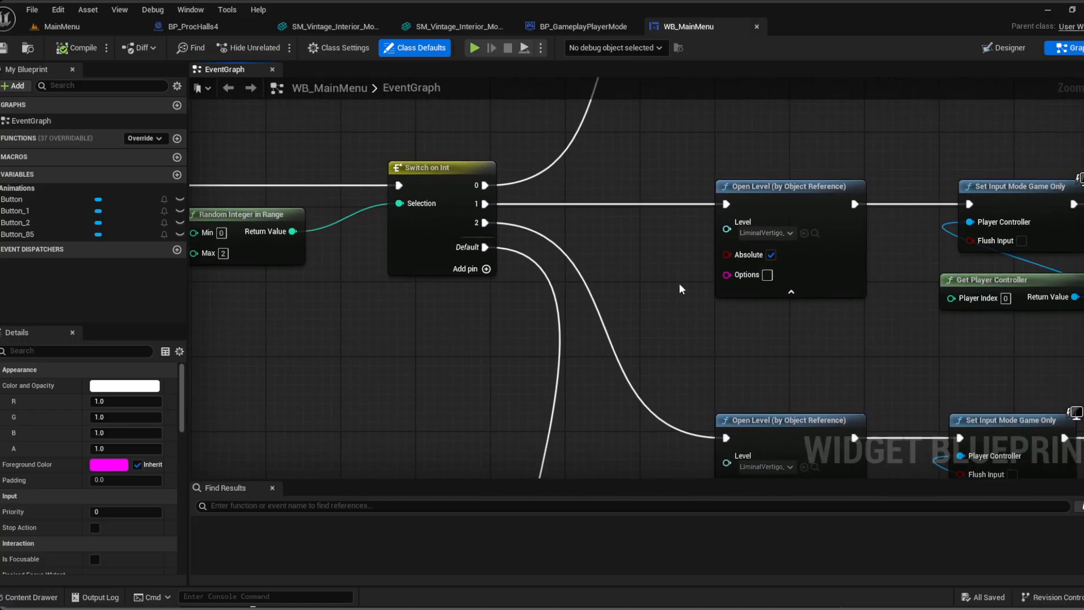
right_drag(663, 283, 473, 229)
scroll(462, 228, down, 2)
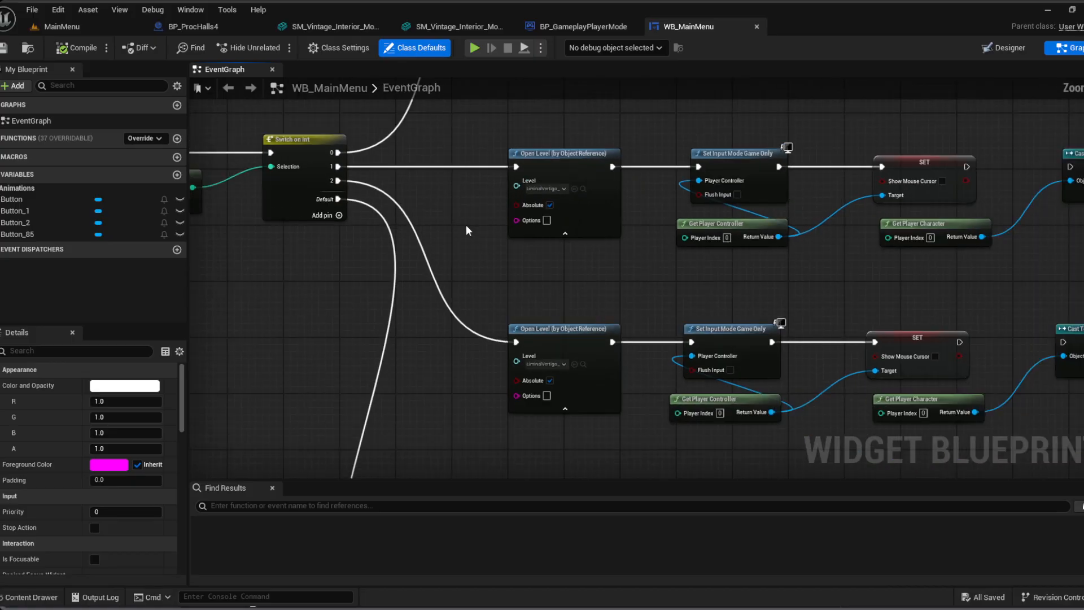
scroll(545, 209, up, 2)
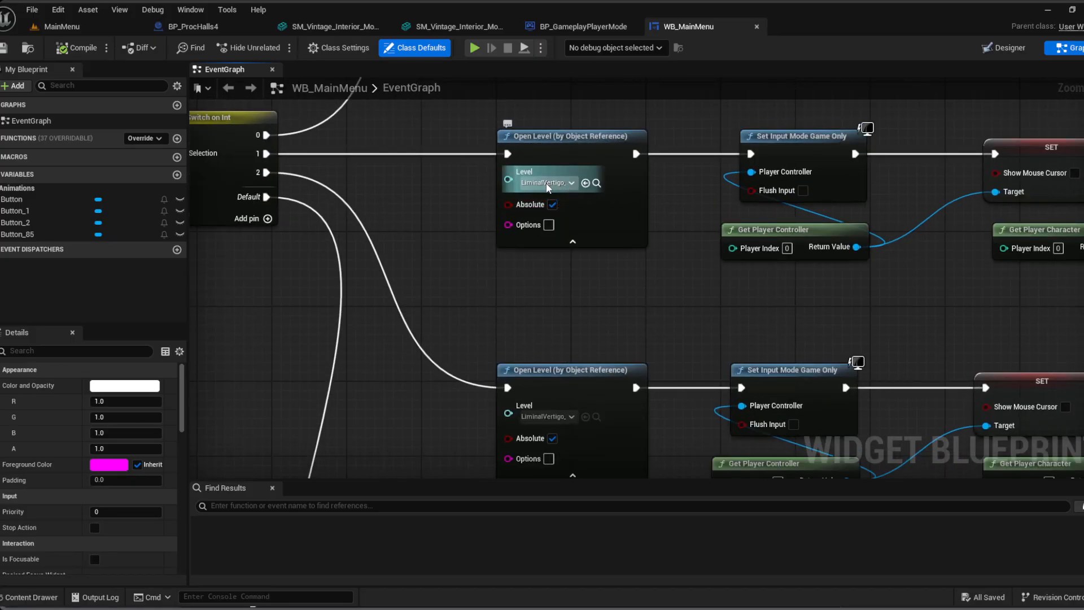
right_drag(510, 343, 566, 321)
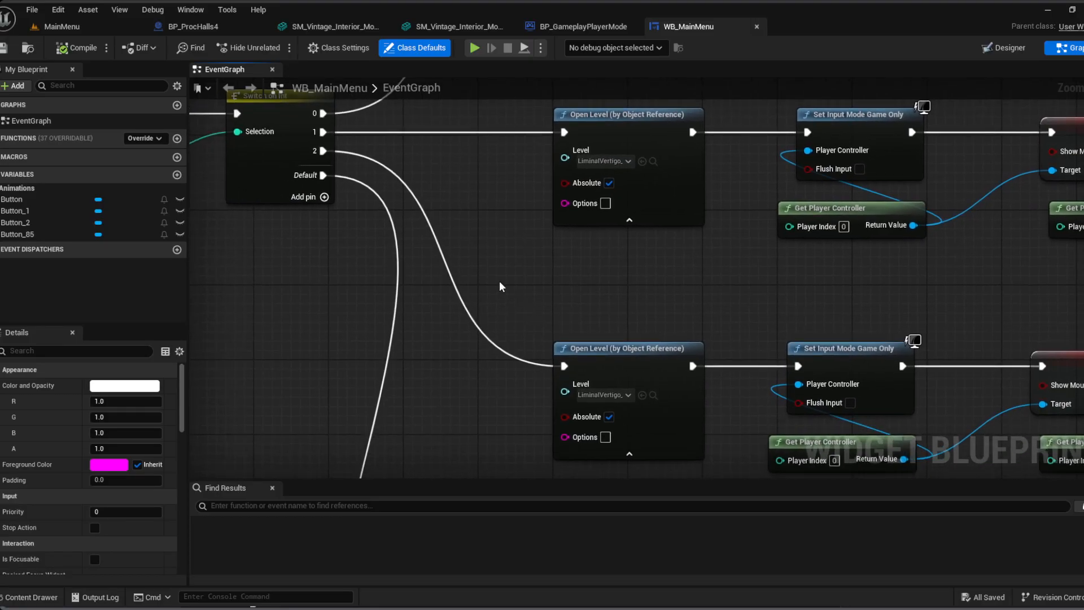
scroll(500, 254, down, 6)
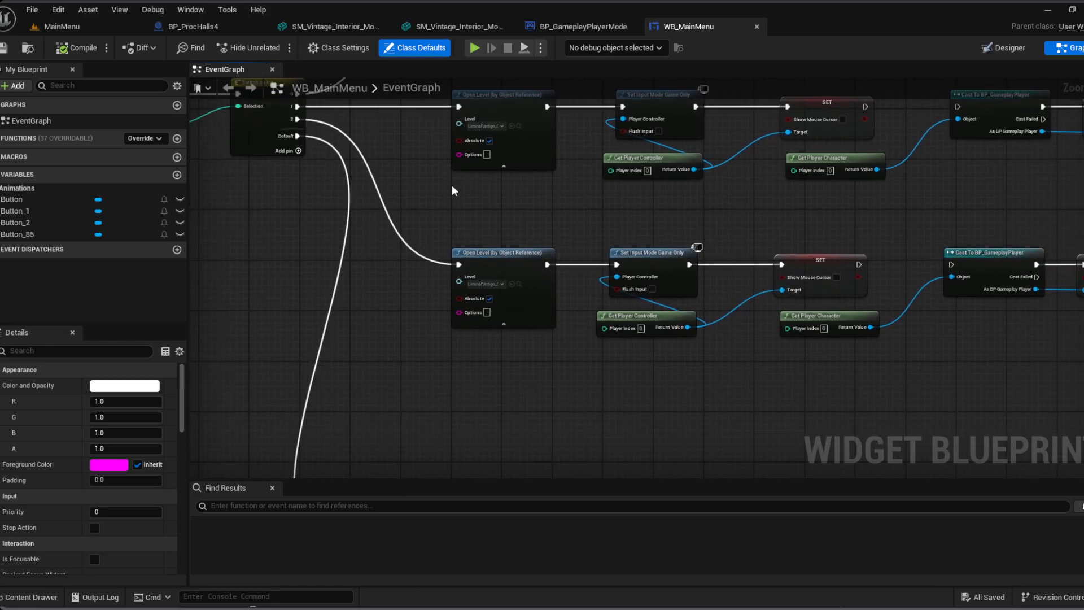
right_drag(465, 281, 477, 215)
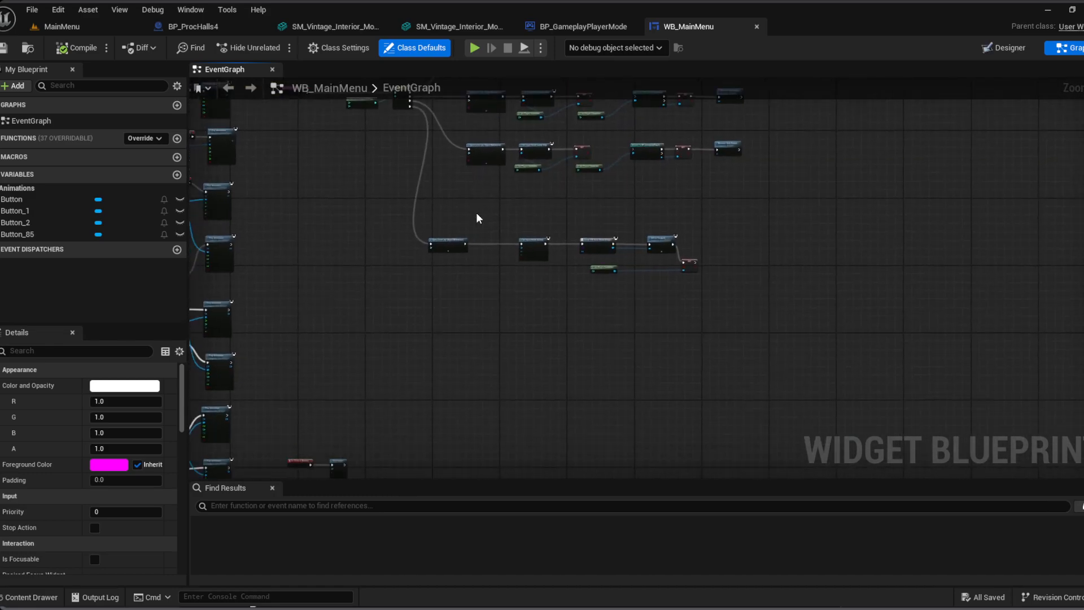
Step: Move the node chain on Switch on Int's Default output further down, clear of the Open Level chains
drag(751, 322, 392, 225)
key(Down)
key(Down)
key(Down)
key(Down)
key(Down)
key(Down)
key(Down)
key(Down)
key(Down)
key(Down)
key(Down)
key(Down)
key(Down)
key(Down)
key(Down)
key(Down)
key(Down)
key(Down)
key(Down)
key(Down)
click(483, 223)
right_drag(478, 224, 502, 370)
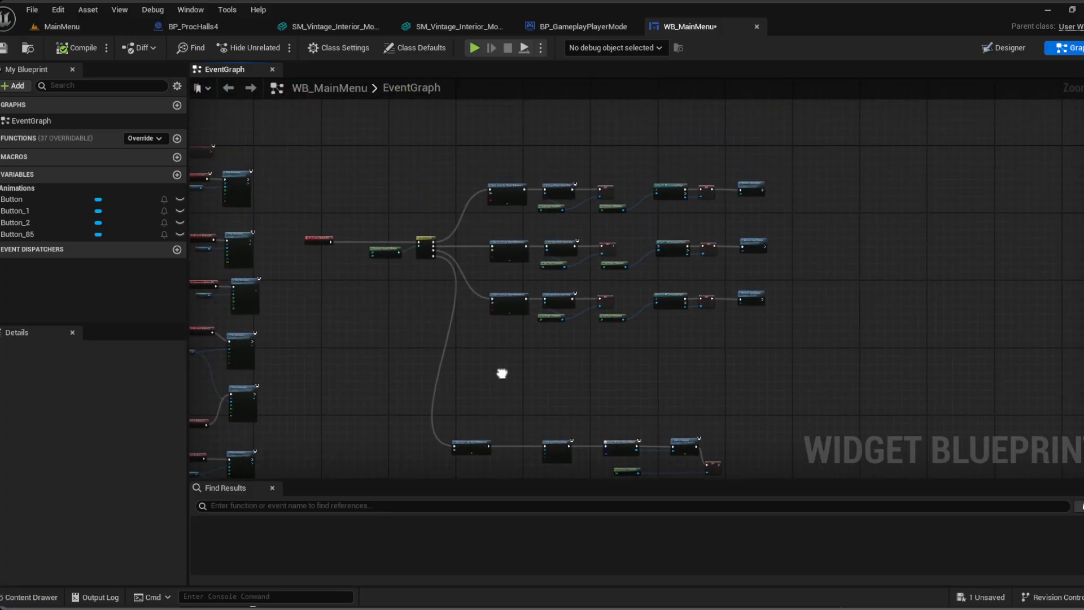
Step: Set the Random Integer in Range node's Max to 3 and add an output pin to Switch on Int
scroll(380, 320, up, 5)
right_drag(439, 186, 429, 340)
scroll(384, 285, up, 2)
click(360, 253)
text(3)
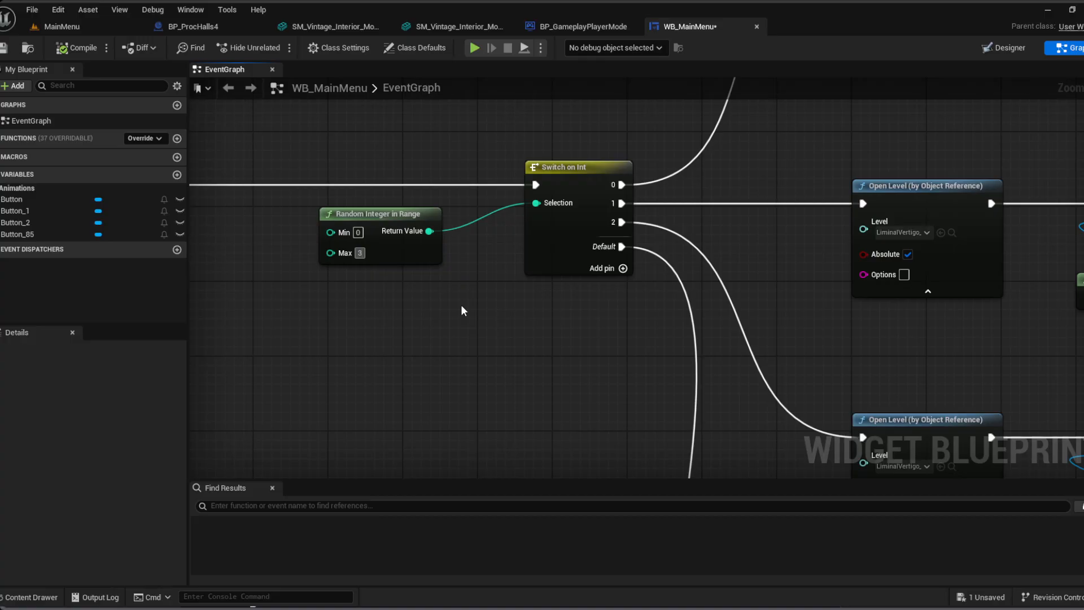
click(623, 268)
Step: Duplicate the lowest Open Level chain, align the copy directly beneath it, and connect Switch on Int's output 3 to the copy
right_drag(607, 365, 332, 259)
scroll(411, 286, down, 5)
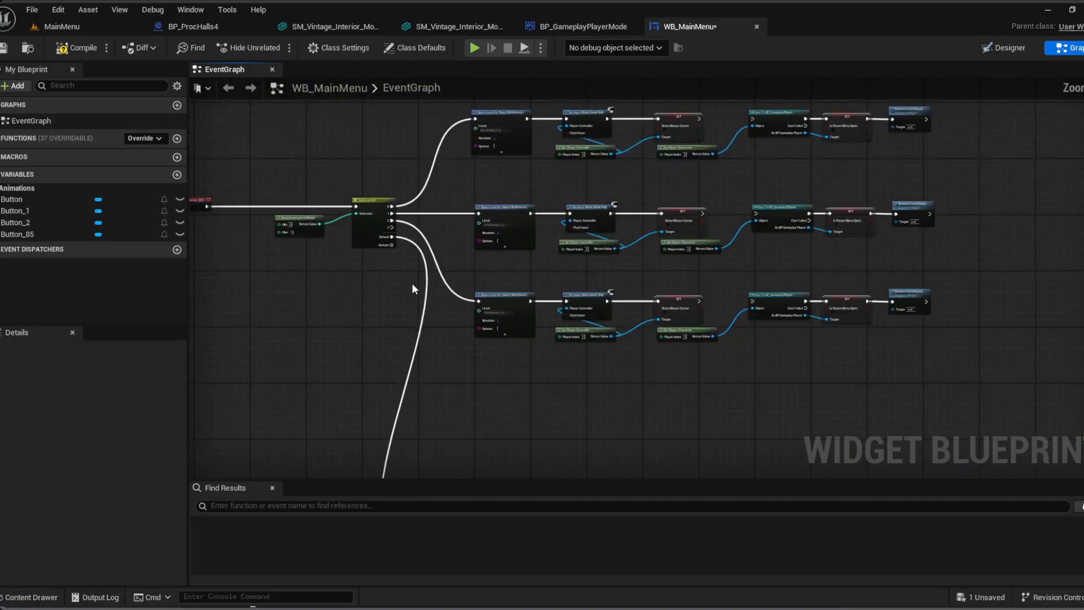
right_drag(676, 365, 546, 338)
drag(864, 375, 368, 256)
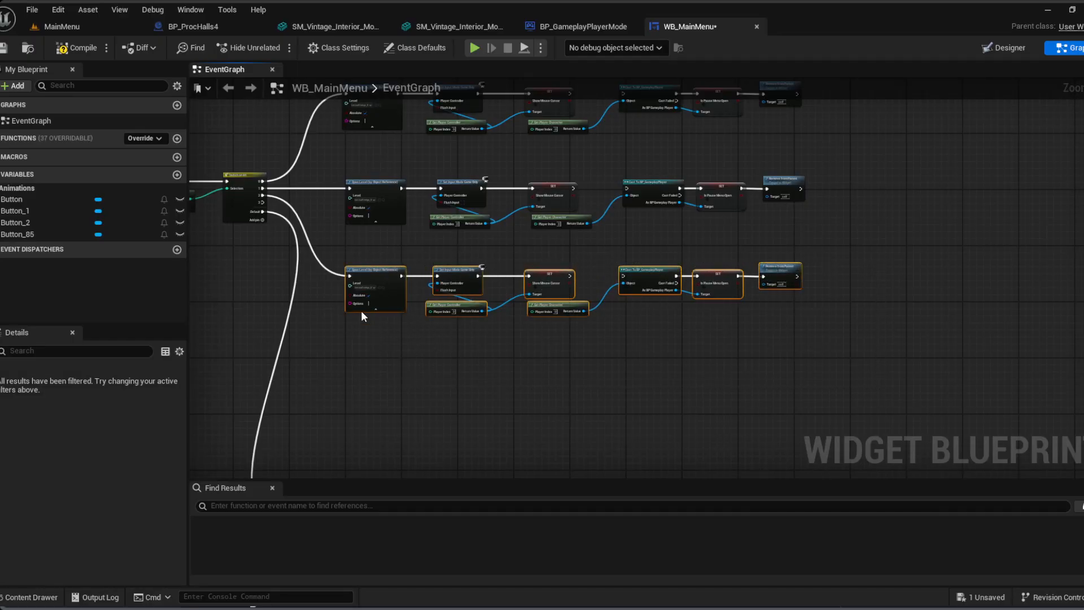
key(ctrl+c)
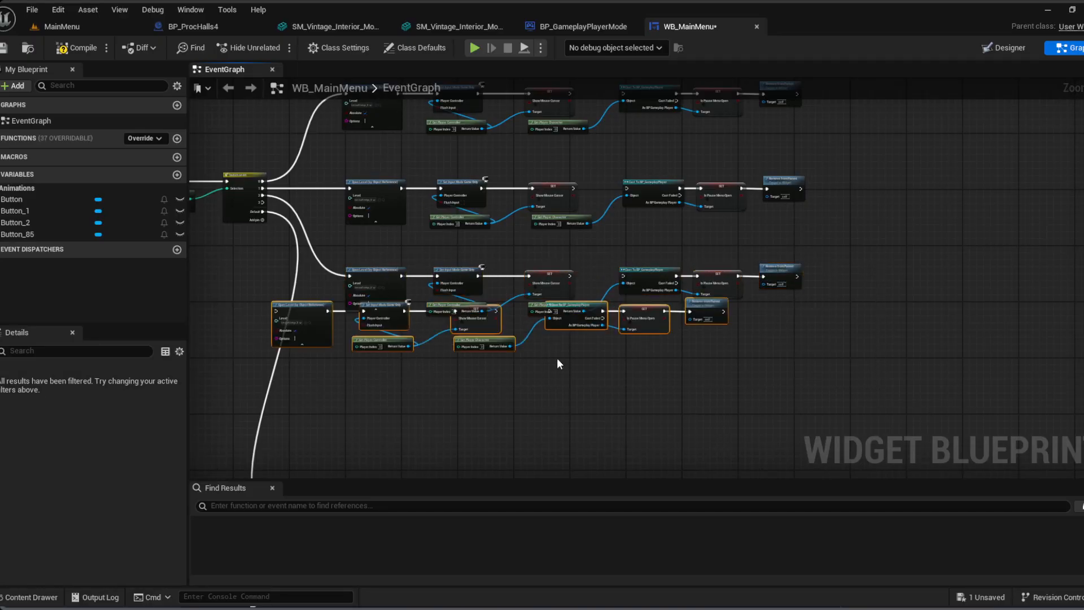
key(ctrl+v)
key(Right)
key(Right)
key(Right)
key(Right)
key(Right)
key(Right)
key(Right)
key(Right)
key(Right)
key(Right)
key(Right)
key(Right)
key(Right)
key(Right)
key(Right)
key(Down)
key(Down)
key(Down)
key(Down)
key(Down)
key(Right)
key(Right)
key(Right)
key(Right)
key(Right)
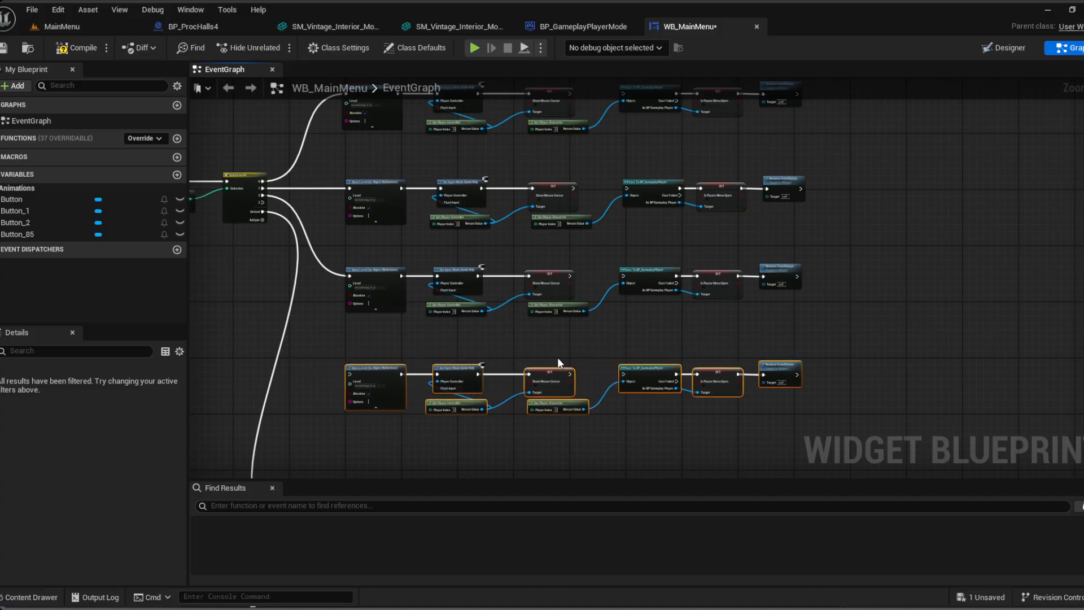
drag(263, 202, 349, 372)
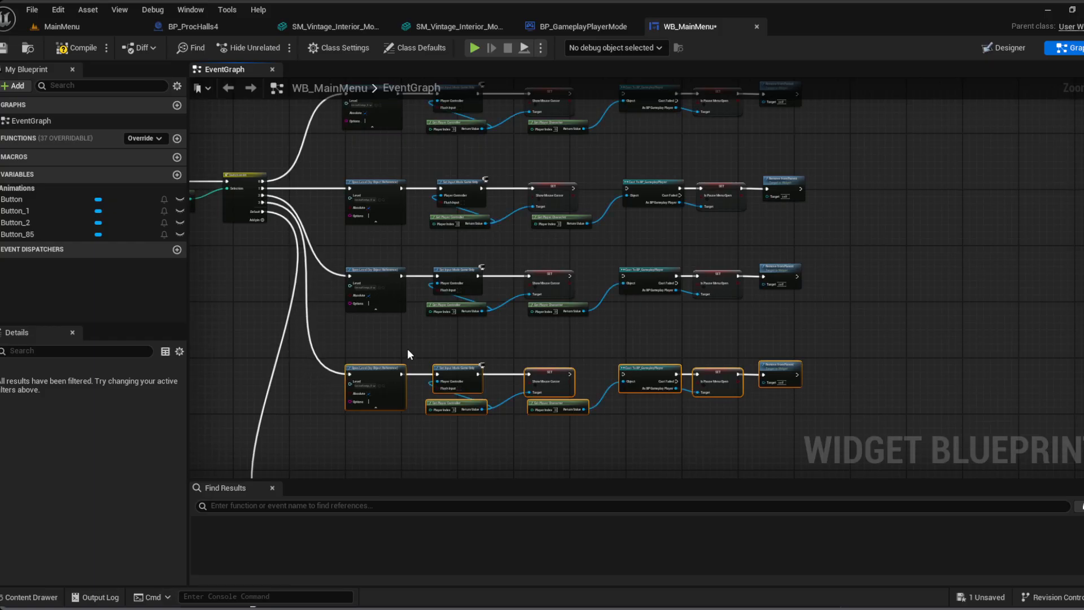
Step: Examine the duplicated Open Level chain through to Remove from Parent, along with the surrounding nodes in WB_MainMenu's event graph
scroll(408, 354, up, 5)
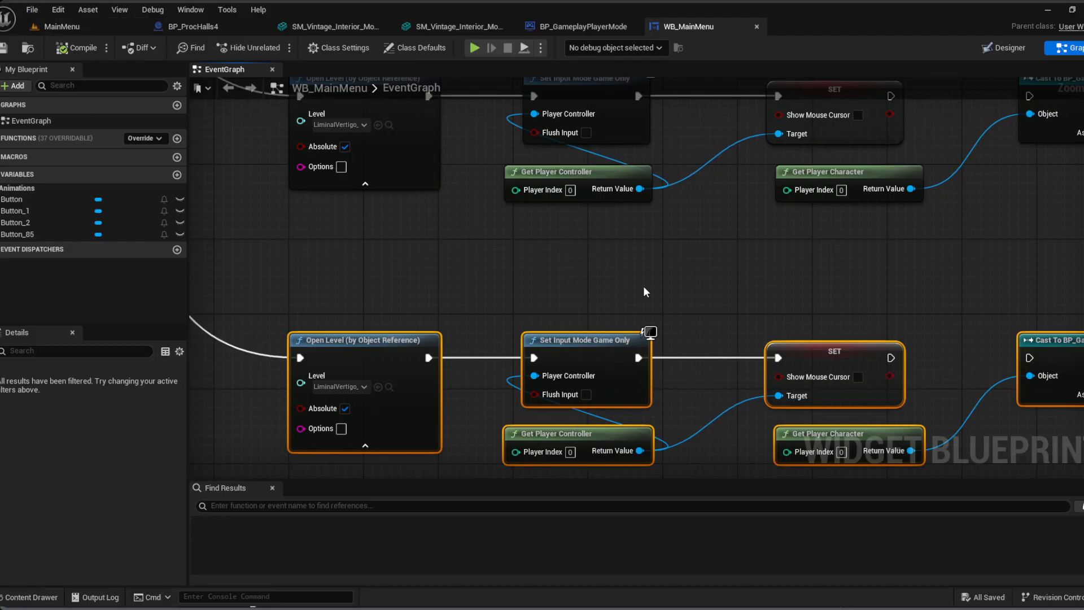
right_drag(646, 296, 521, 184)
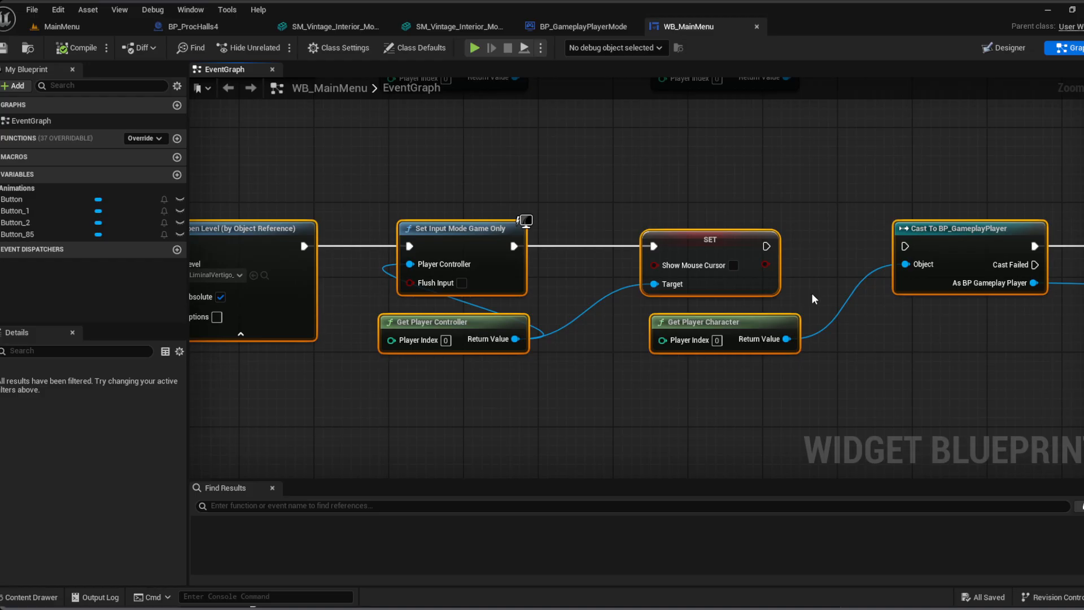
right_drag(692, 124, 677, 344)
right_drag(836, 172, 551, 201)
right_drag(630, 374, 442, 240)
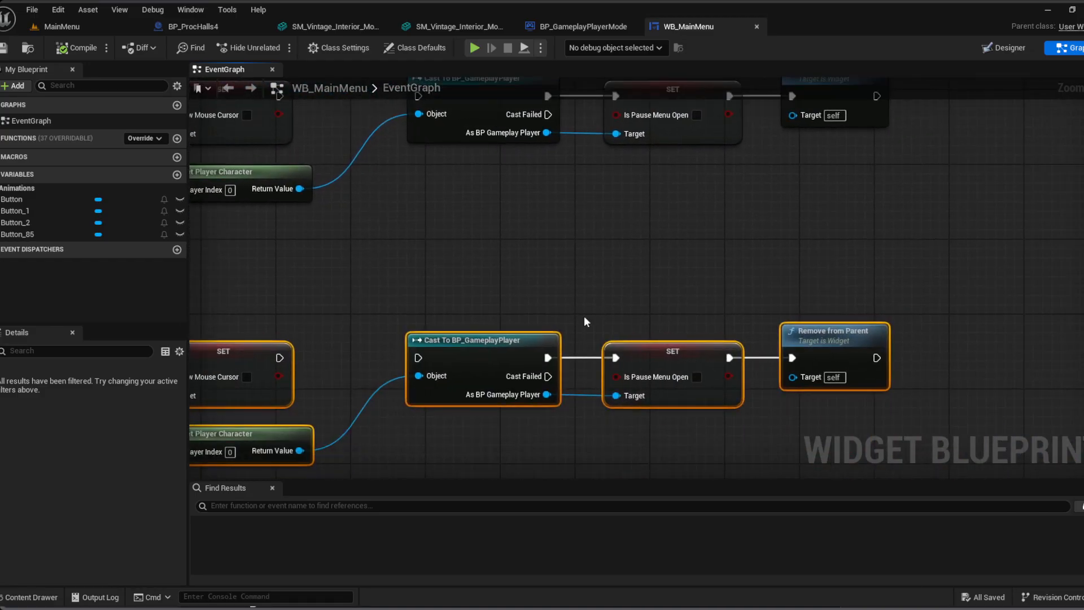
right_drag(375, 315, 394, 322)
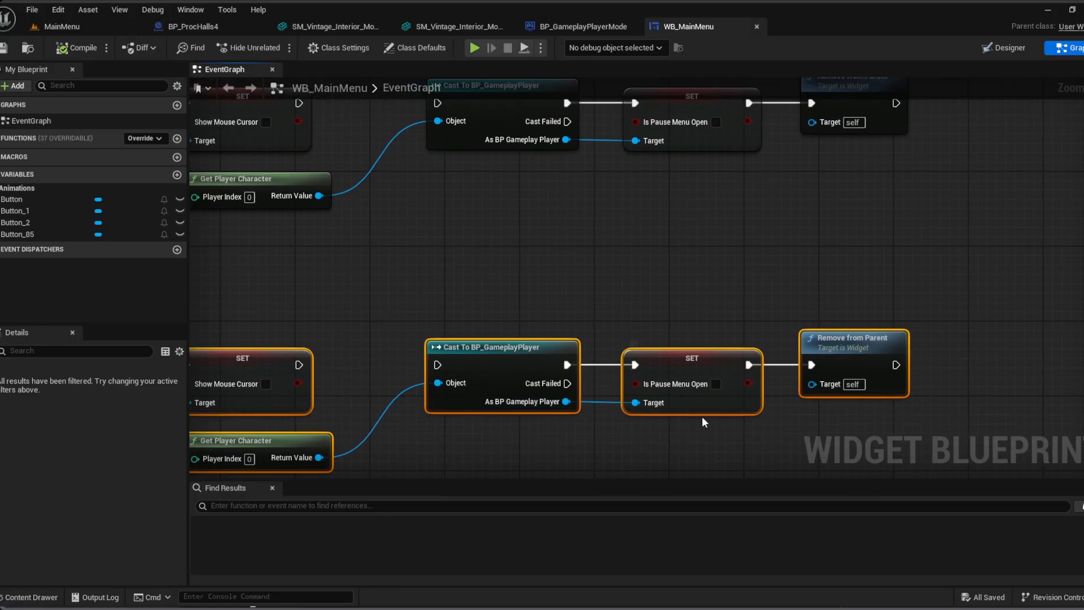
right_drag(531, 270, 672, 443)
right_drag(510, 190, 555, 392)
right_drag(542, 228, 557, 458)
right_drag(554, 199, 680, 144)
scroll(656, 310, down, 3)
right_drag(648, 366, 632, 154)
right_drag(609, 432, 588, 85)
right_drag(582, 399, 605, 80)
scroll(573, 270, down, 3)
right_drag(572, 275, 582, 421)
right_drag(504, 402, 612, 213)
right_drag(573, 254, 477, 412)
right_drag(418, 253, 273, 355)
scroll(502, 339, up, 5)
click(522, 344)
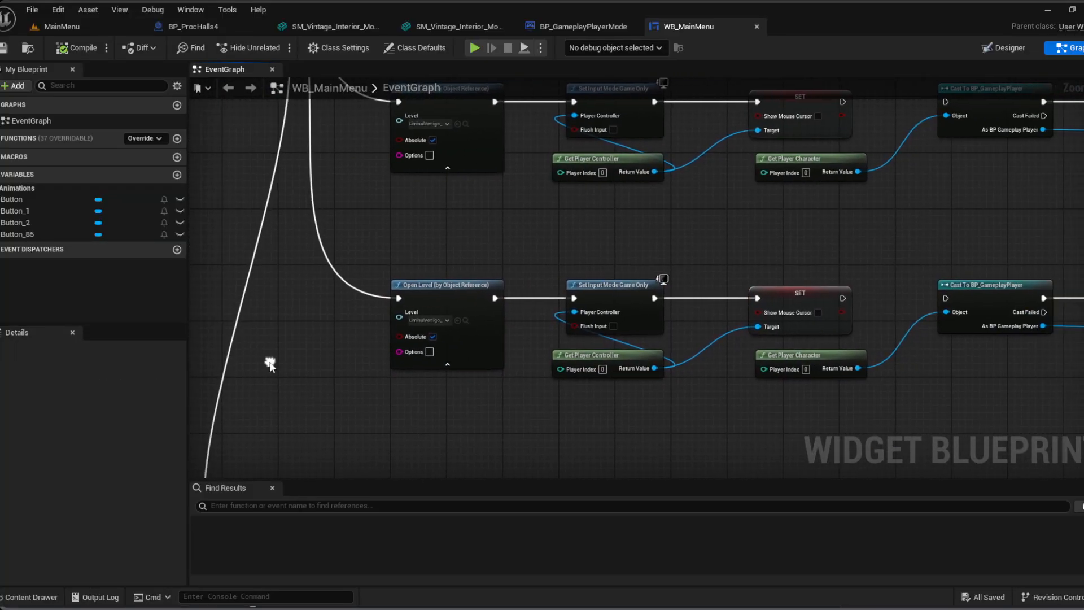
Step: Compile the WB_MainMenu widget blueprint and return to the MainMenu level
click(63, 47)
click(33, 11)
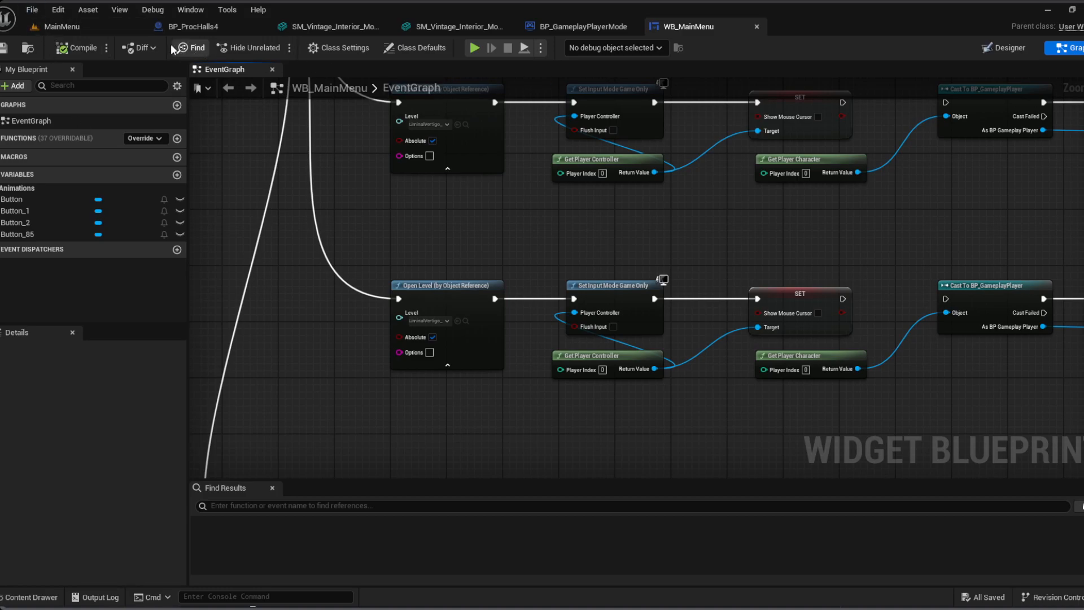
click(98, 28)
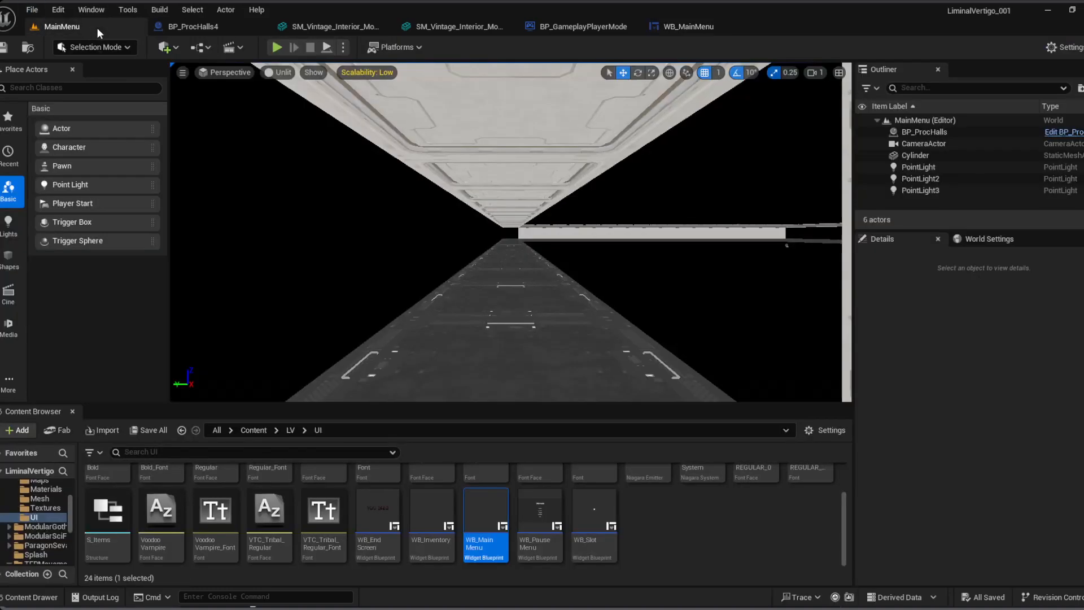
Step: Play the MainMenu level, start a new game, and repeatedly start new games from the pause menu to test random level selection
click(277, 48)
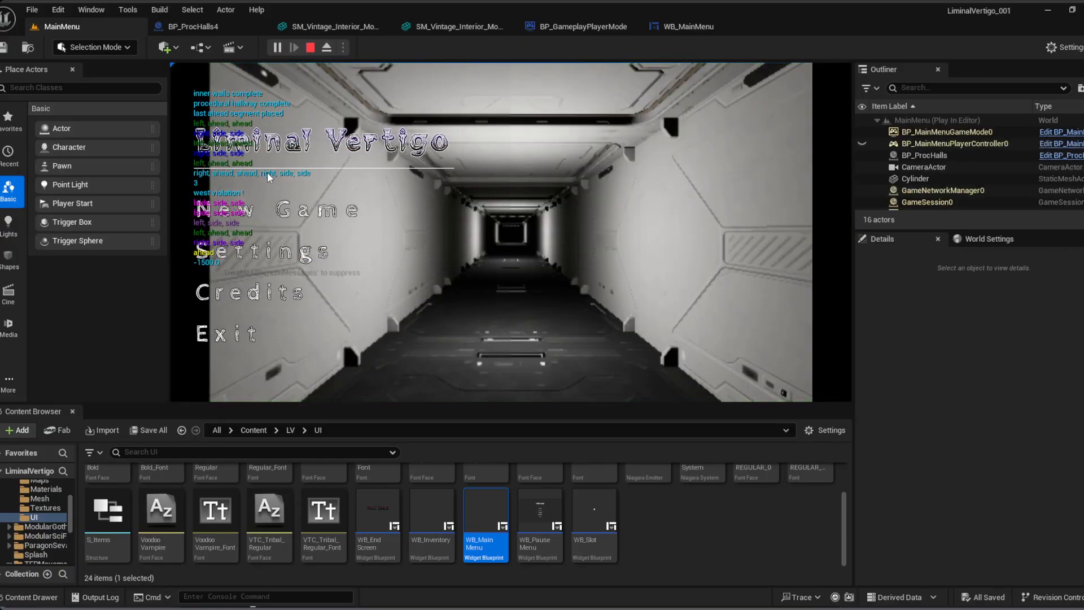
click(288, 210)
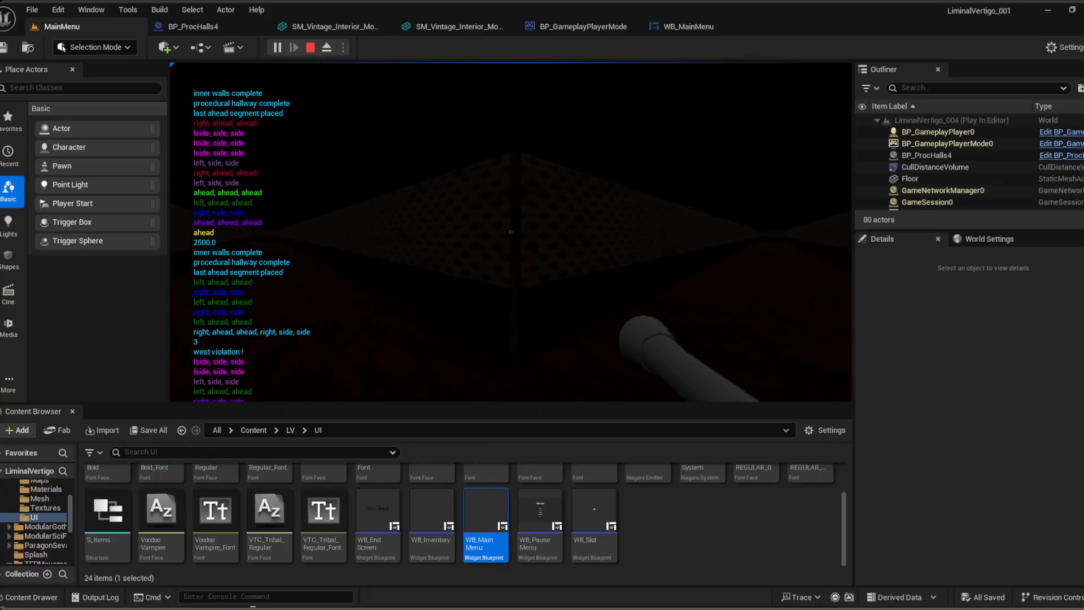
key(Escape)
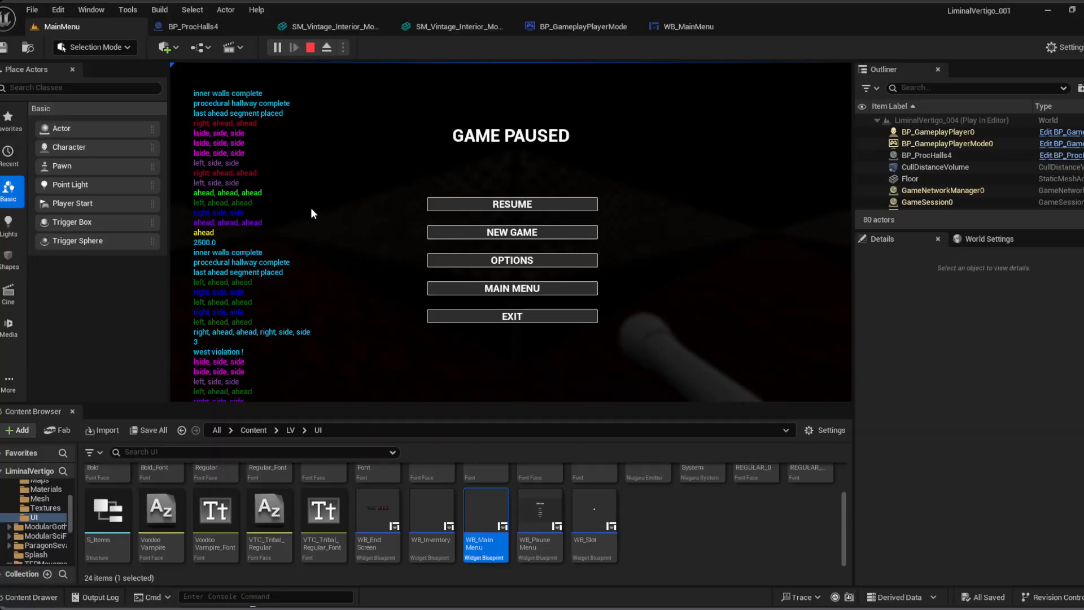
click(549, 234)
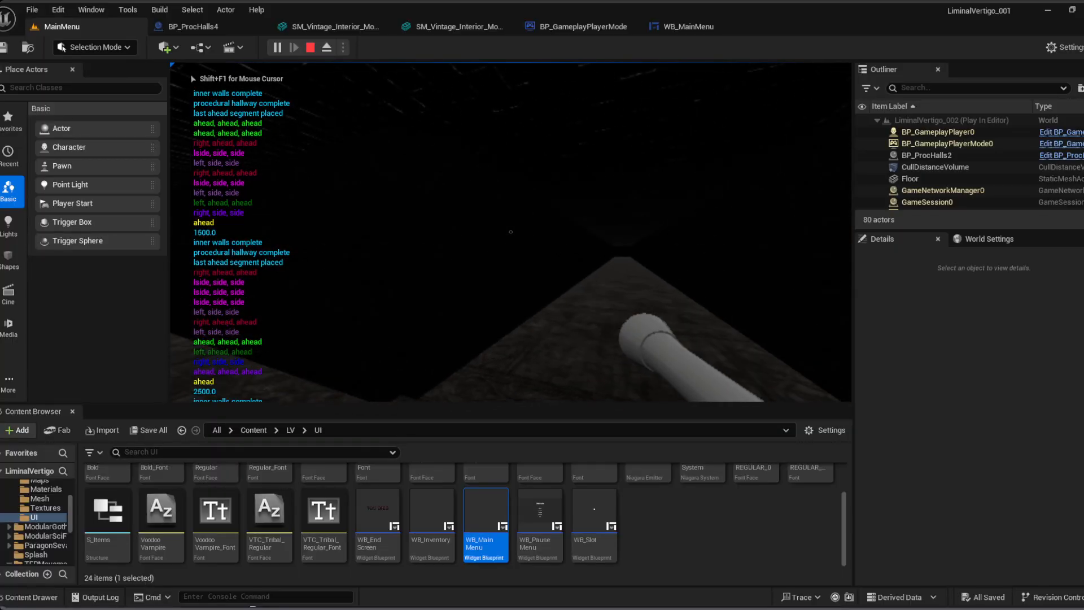
key(Escape)
click(567, 231)
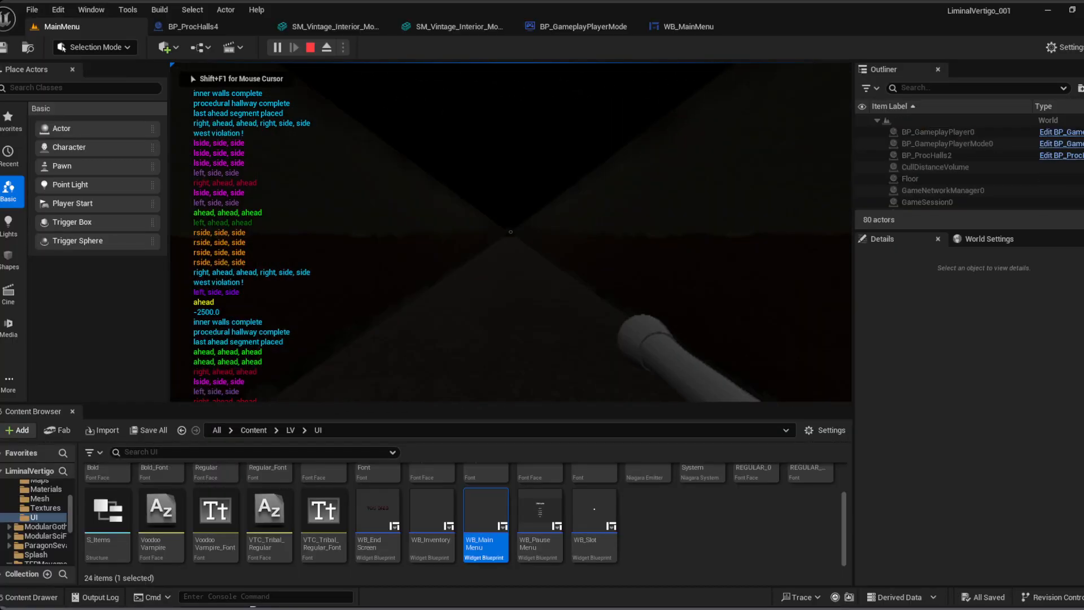
key(Escape)
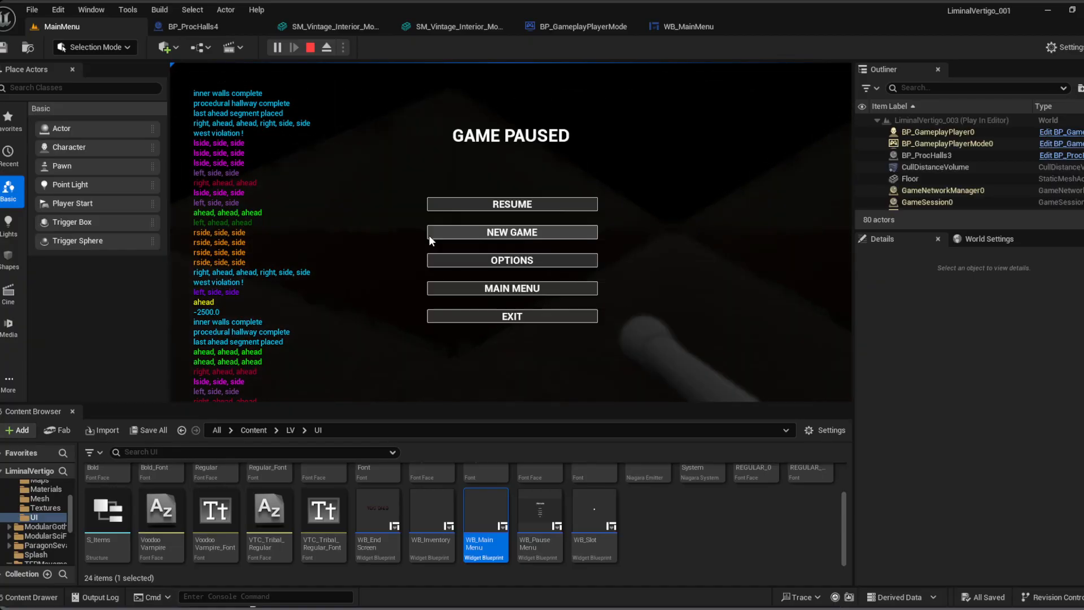
click(500, 232)
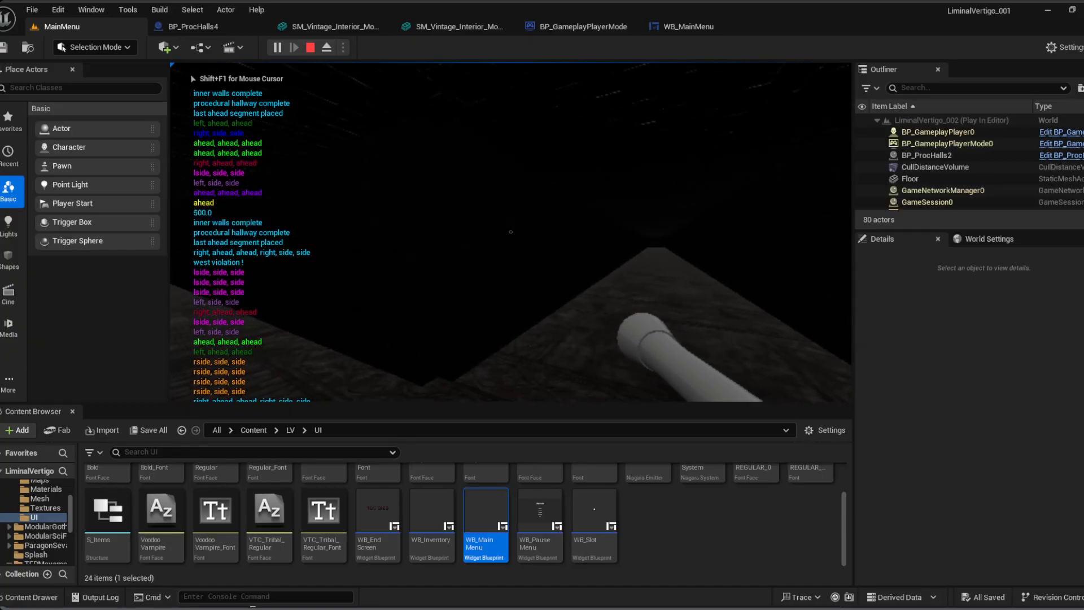
key(Escape)
click(582, 232)
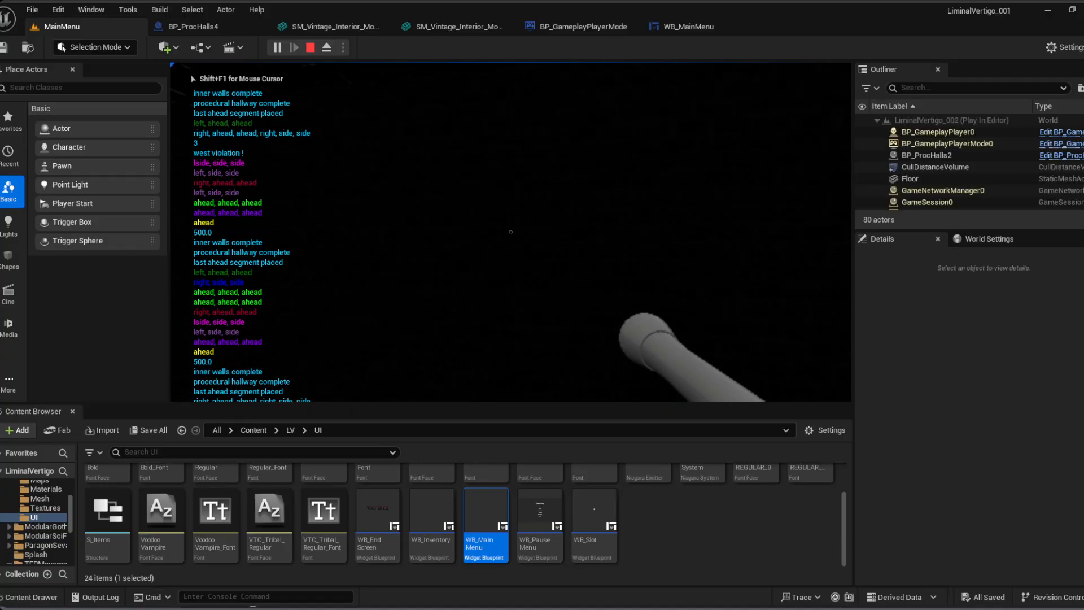
key(Escape)
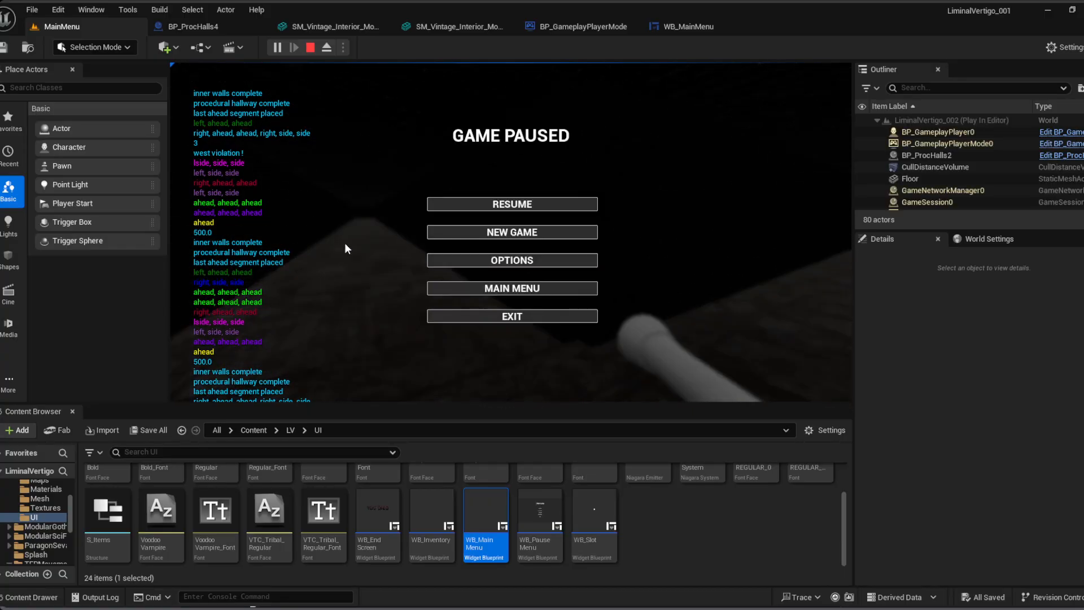
click(497, 233)
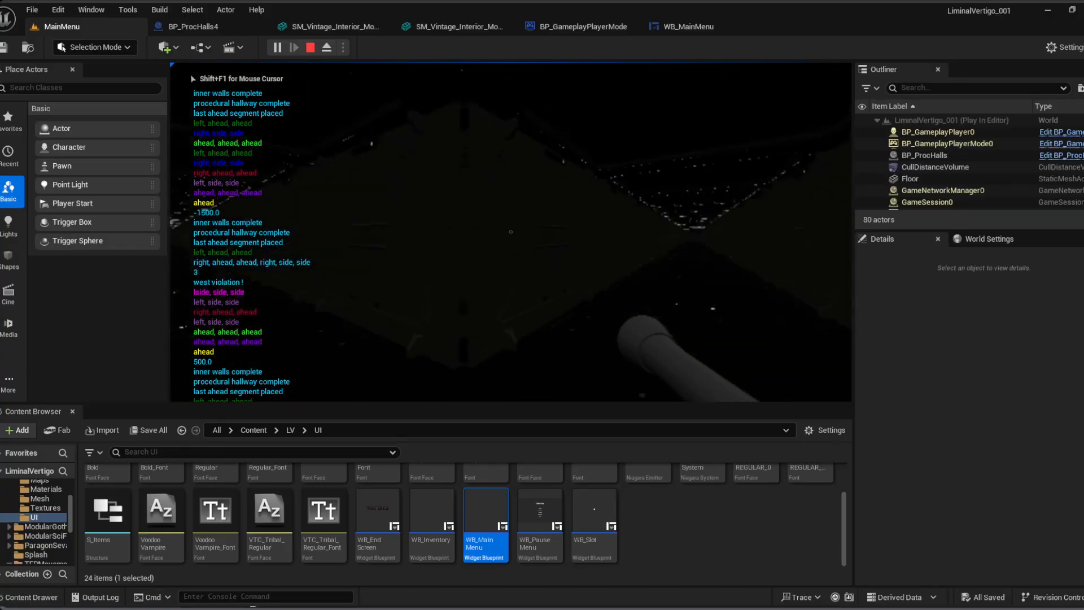
Step: Repeatedly start new games from the pause menu to sample the random level selection, and end the play session
key(Escape)
click(574, 233)
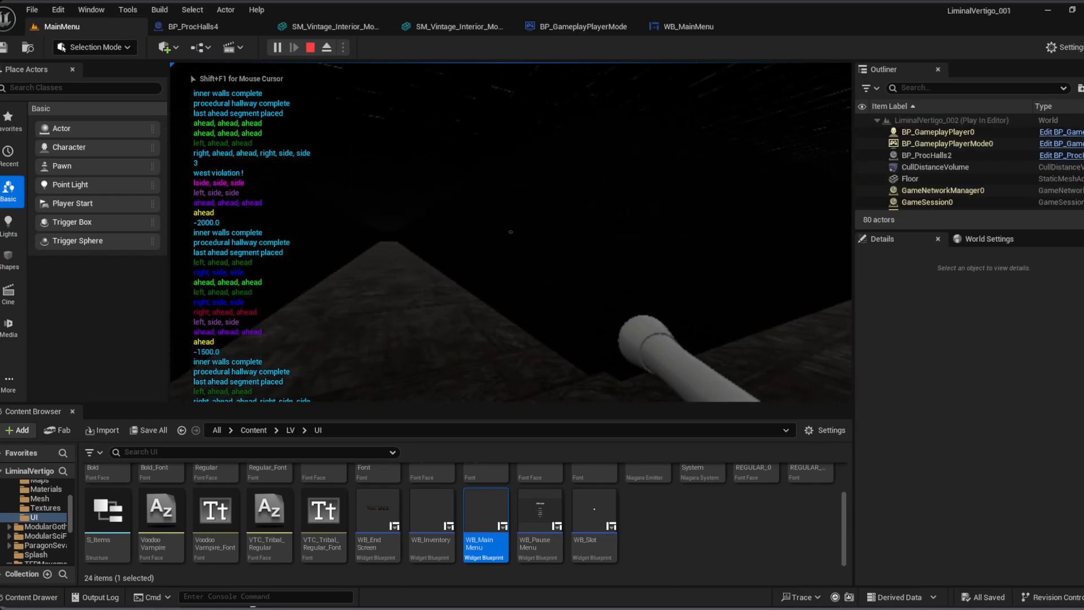
key(Escape)
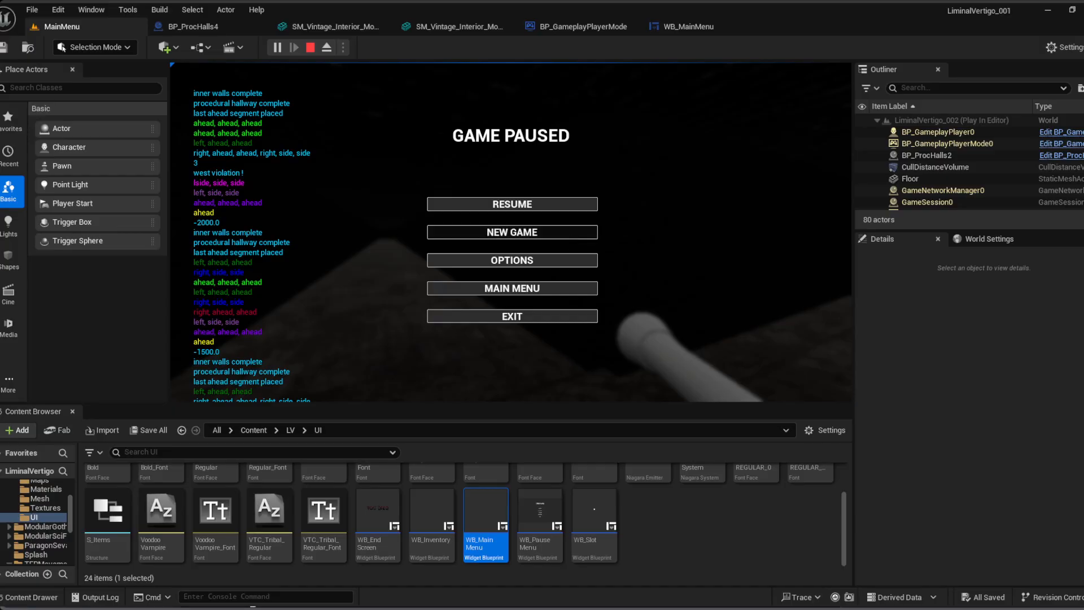
click(570, 234)
key(Escape)
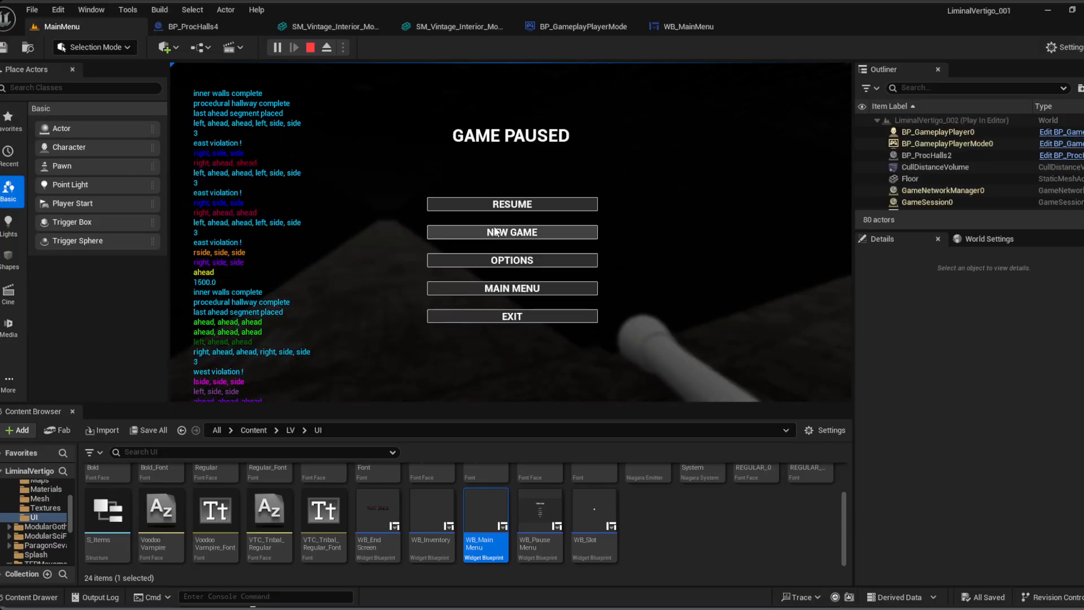
click(511, 232)
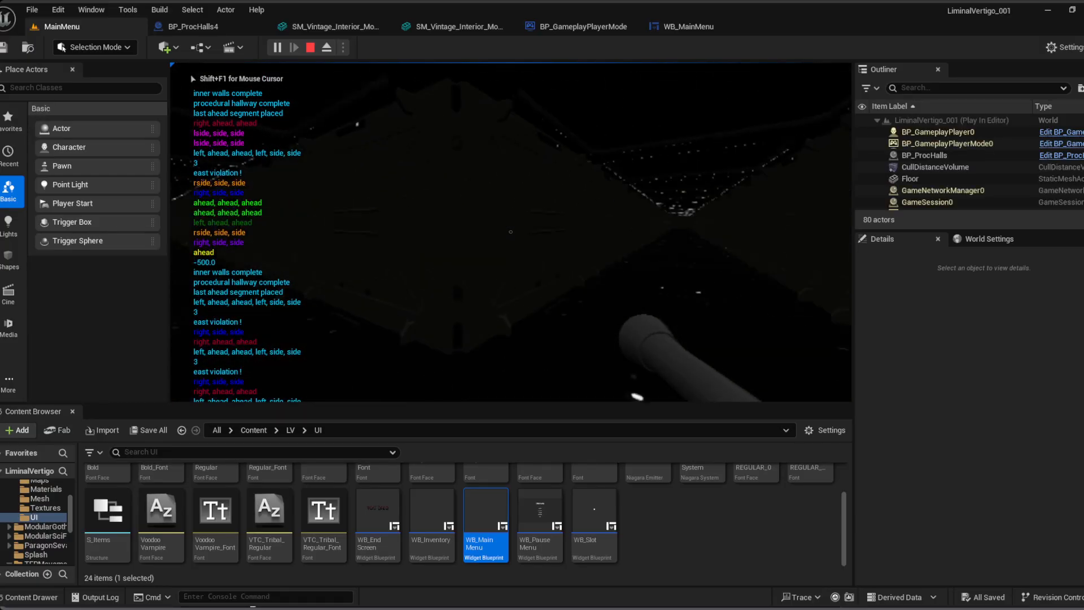
key(Escape)
click(543, 235)
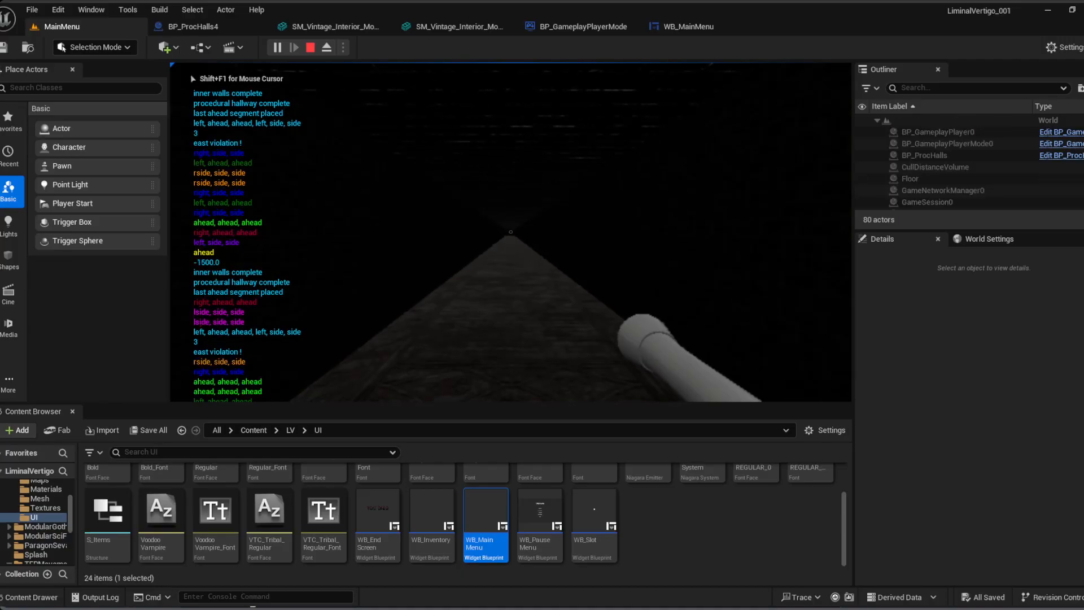
key(Escape)
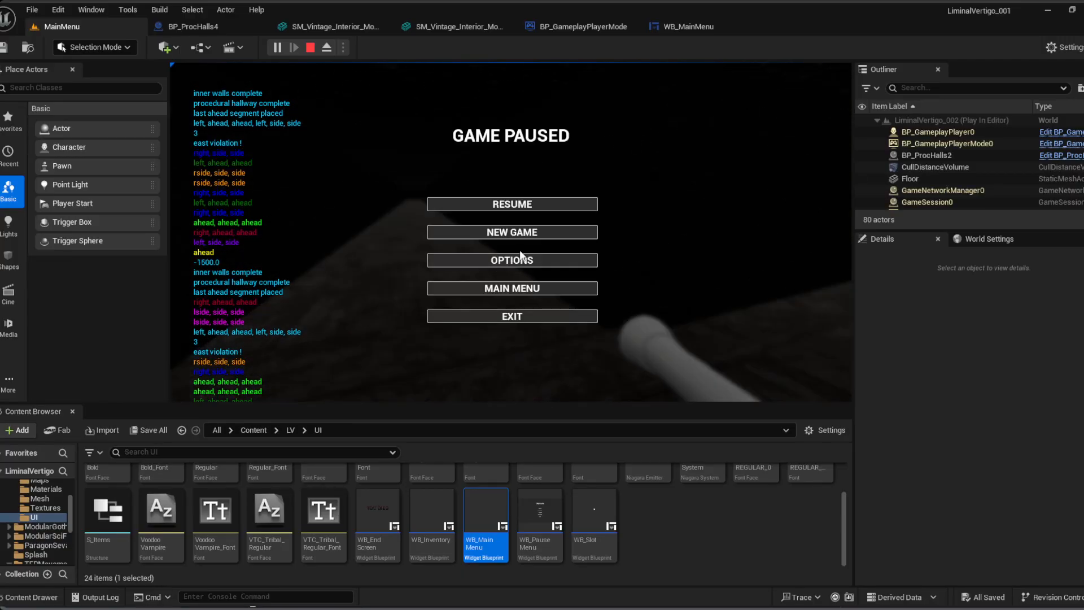
click(510, 233)
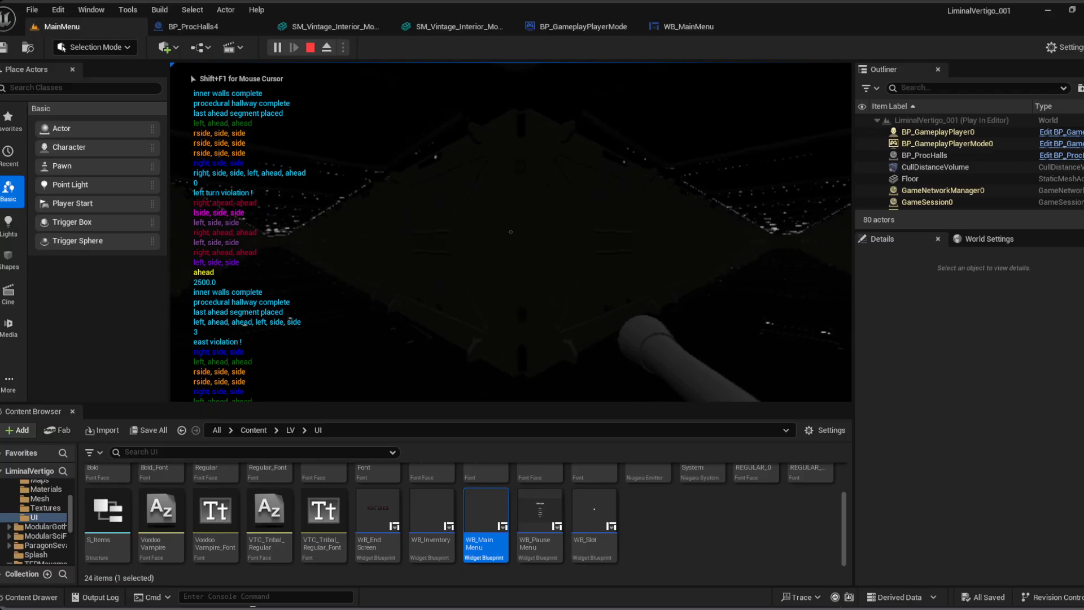
key(Escape)
click(593, 232)
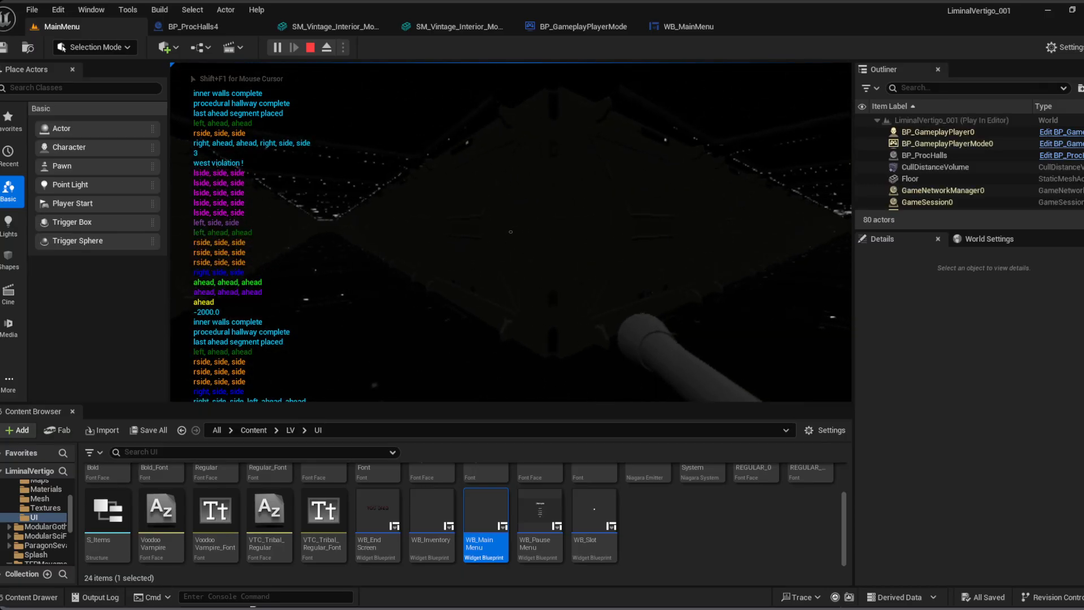
key(Escape)
click(438, 234)
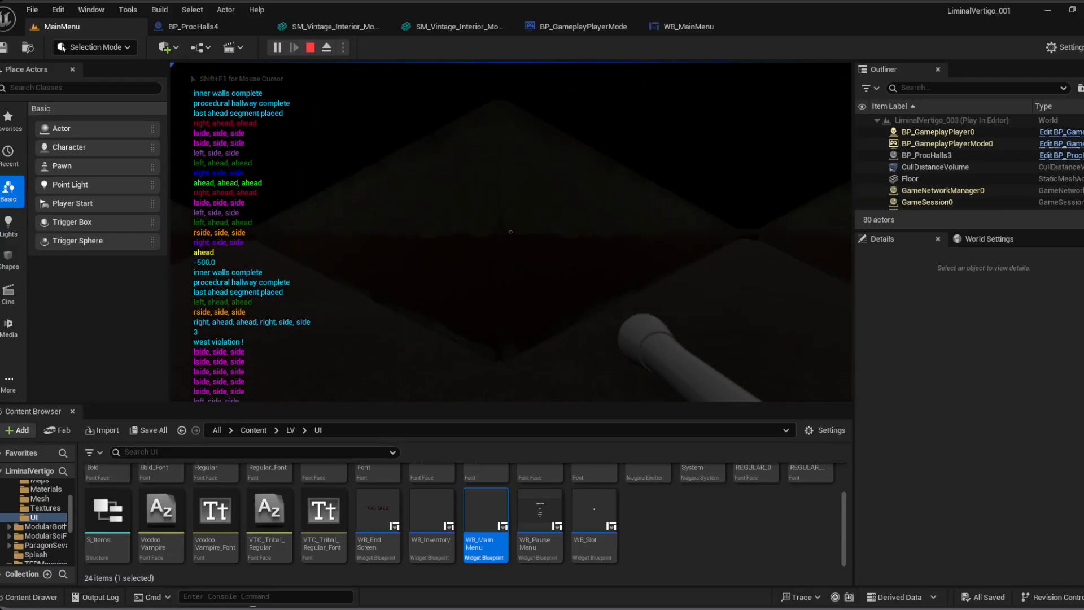
key(Escape)
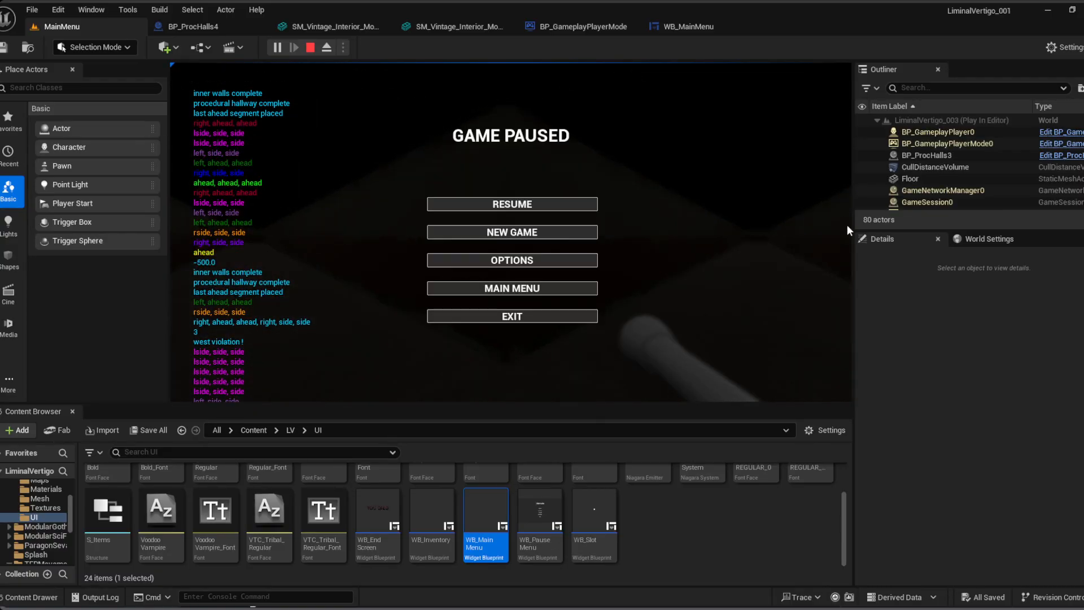
click(540, 232)
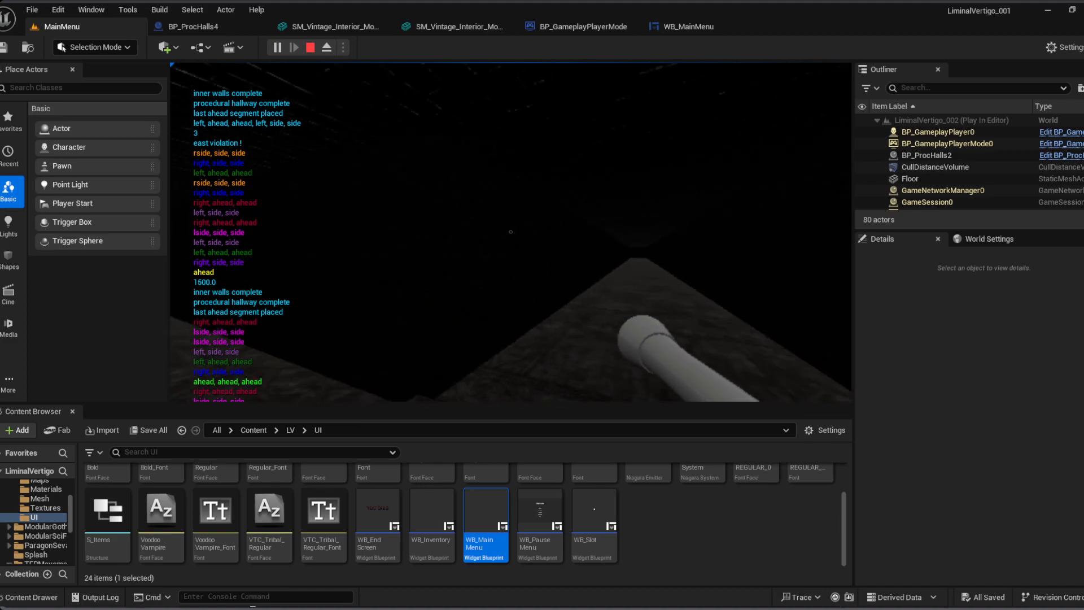
key(Escape)
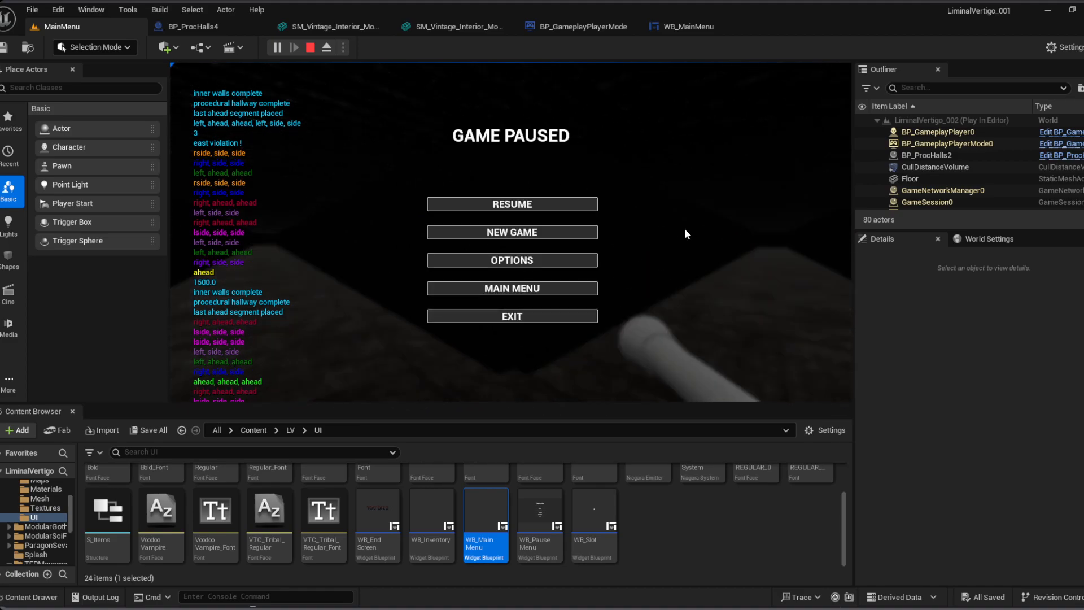
click(555, 229)
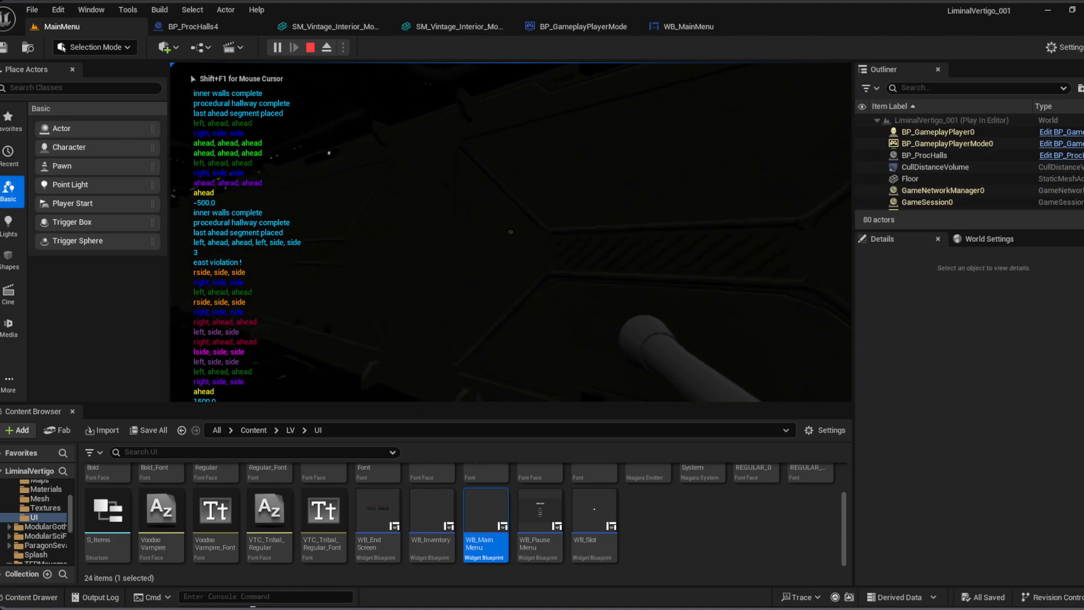
key(Escape)
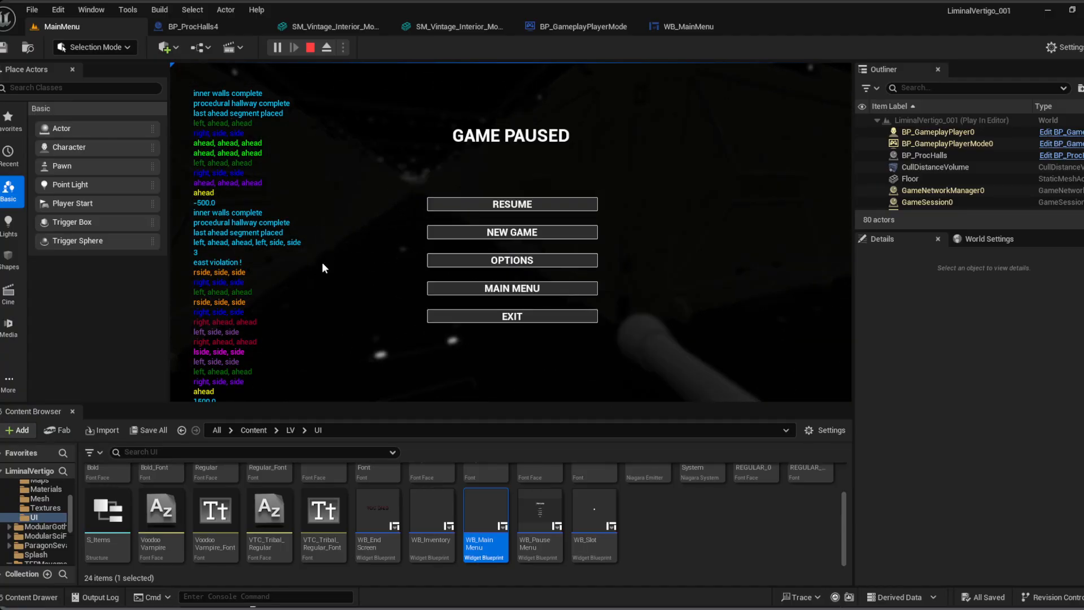
click(518, 234)
key(Escape)
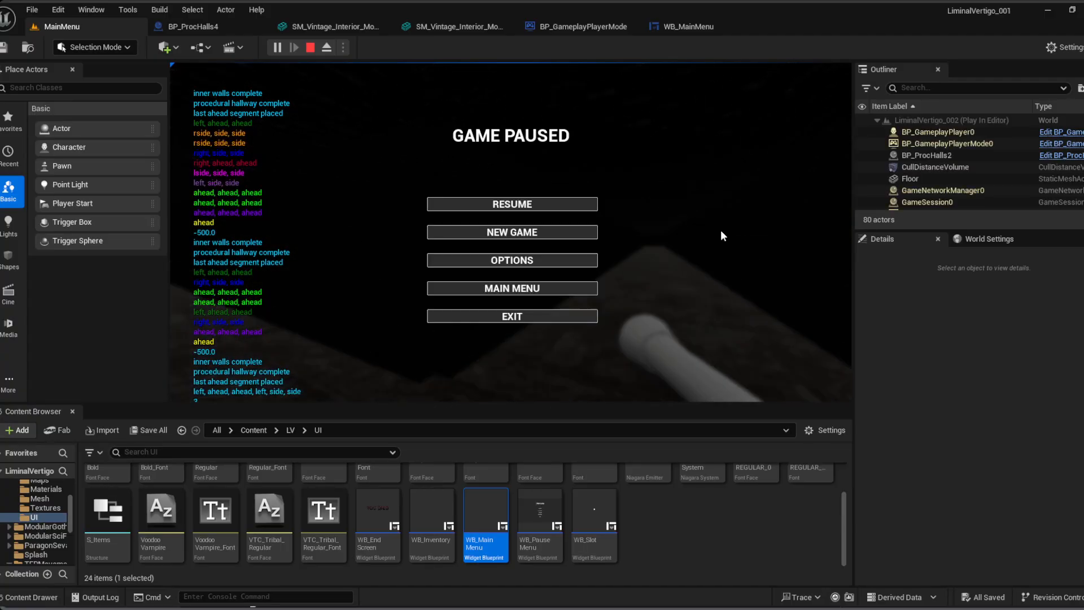
click(554, 232)
key(Escape)
click(554, 233)
key(Escape)
click(553, 232)
key(Escape)
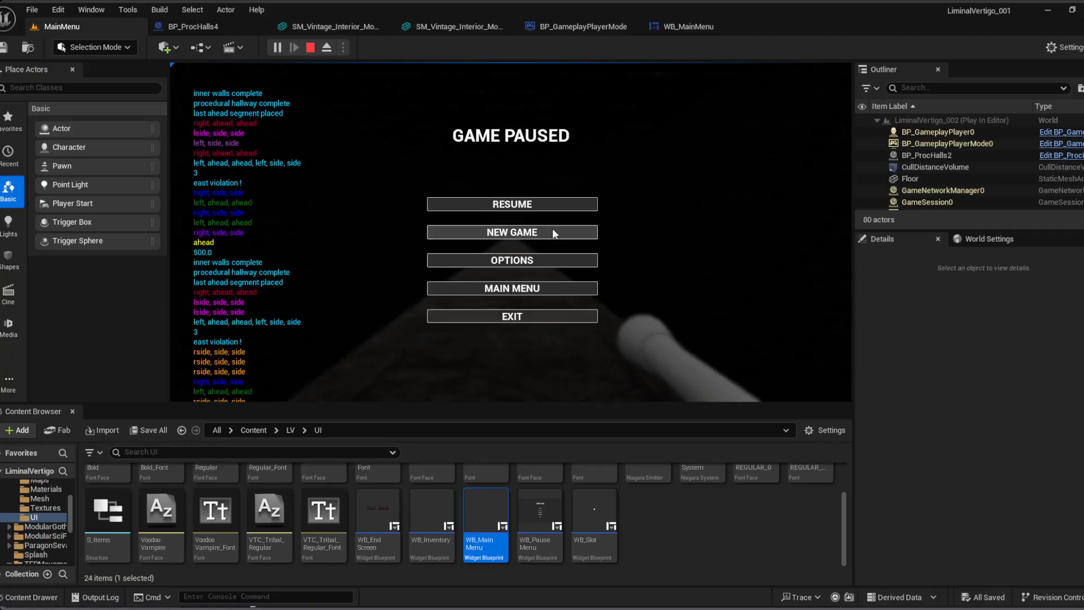
click(553, 232)
key(Escape)
click(553, 233)
key(Escape)
click(553, 229)
click(552, 230)
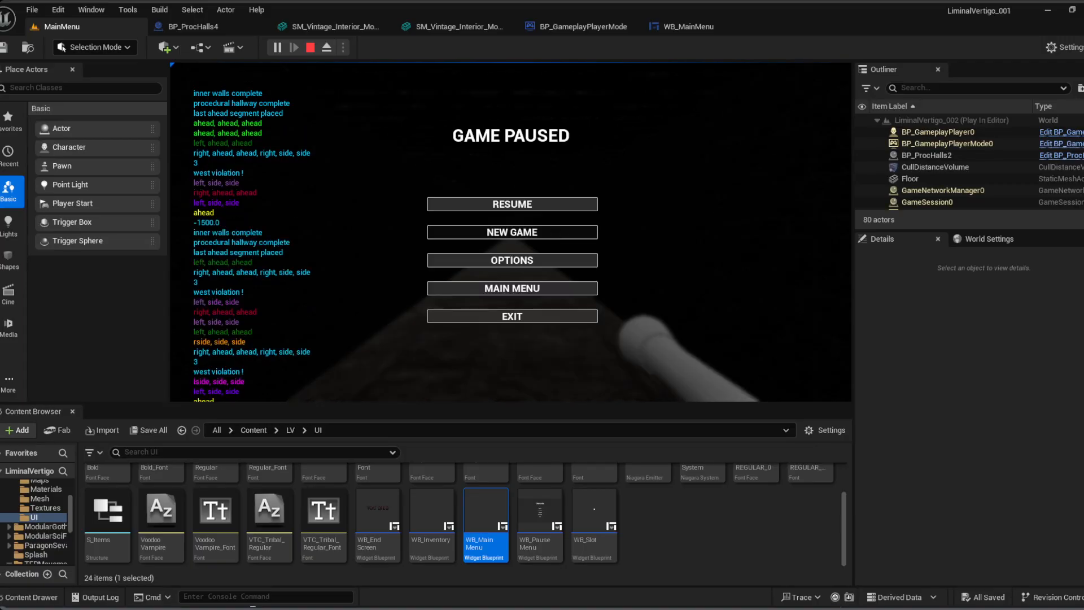
key(p)
click(553, 229)
key(p)
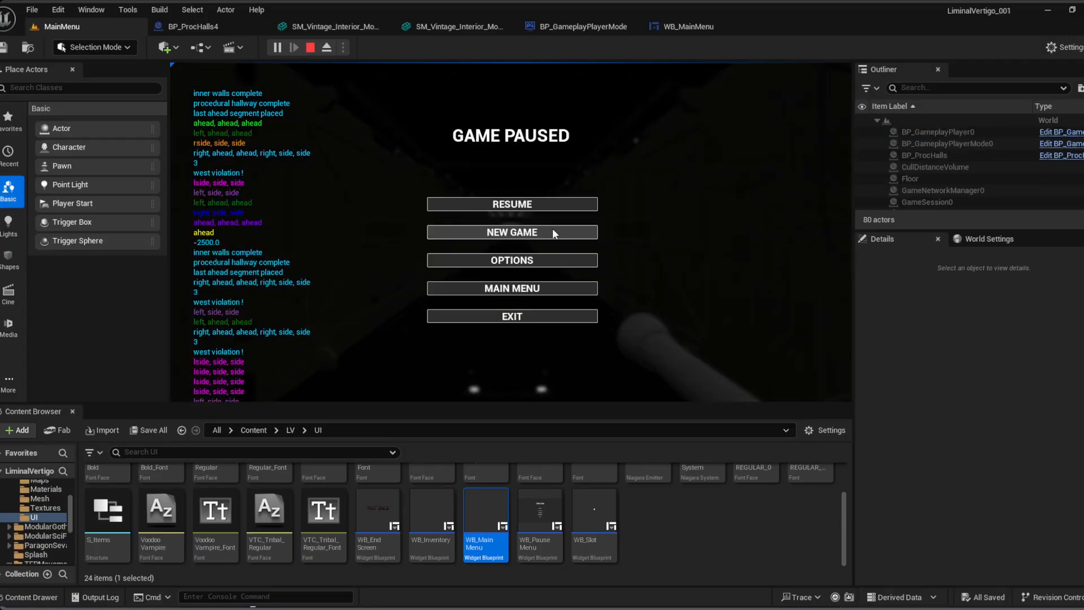
click(553, 229)
key(p)
click(553, 229)
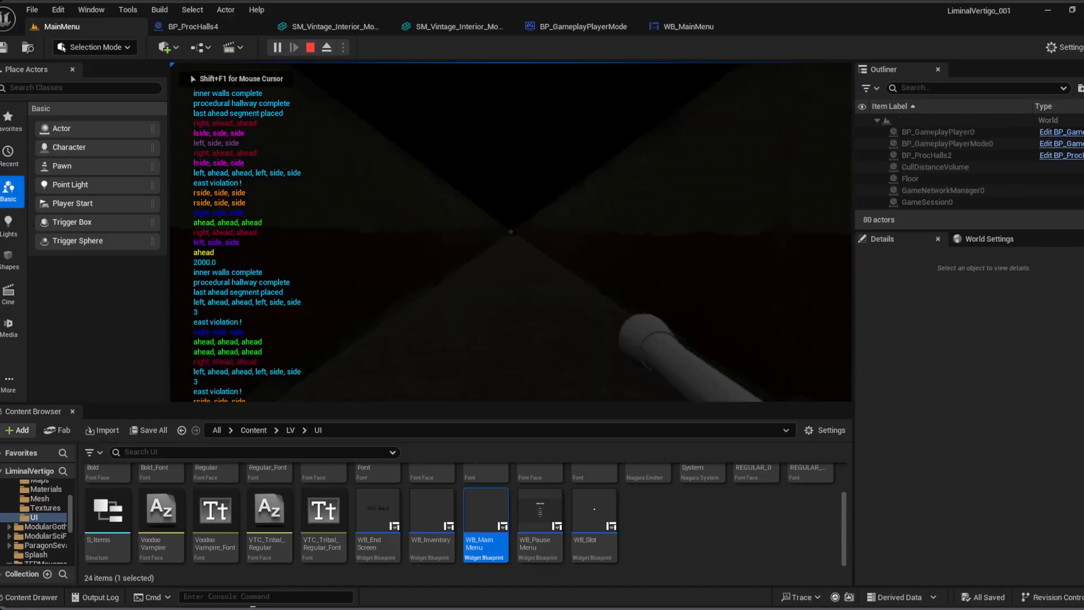
key(p)
click(553, 230)
key(p)
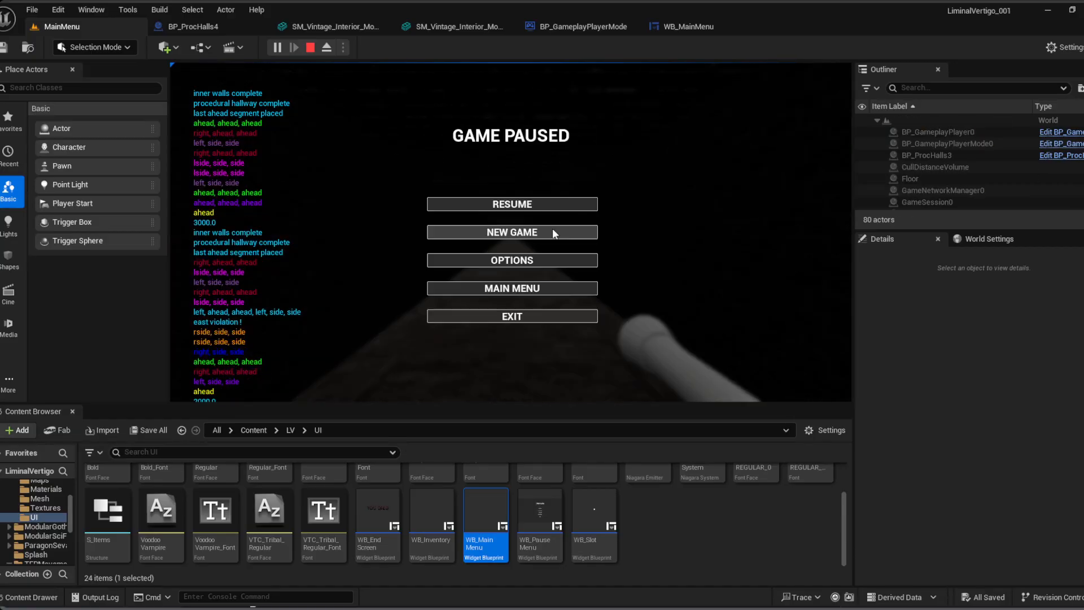
click(553, 229)
key(p)
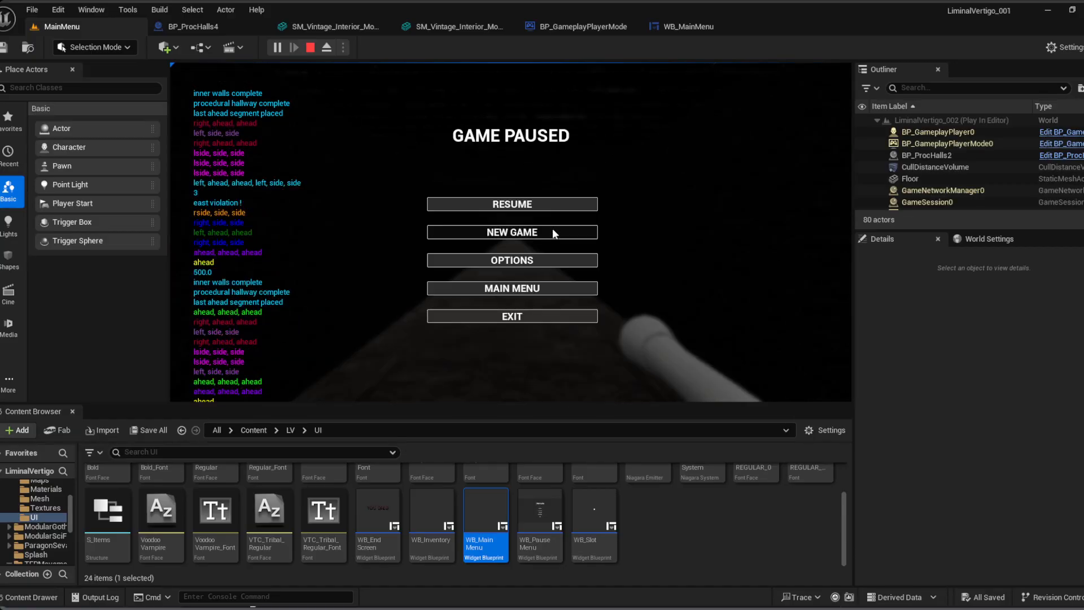
click(552, 229)
key(p)
click(553, 230)
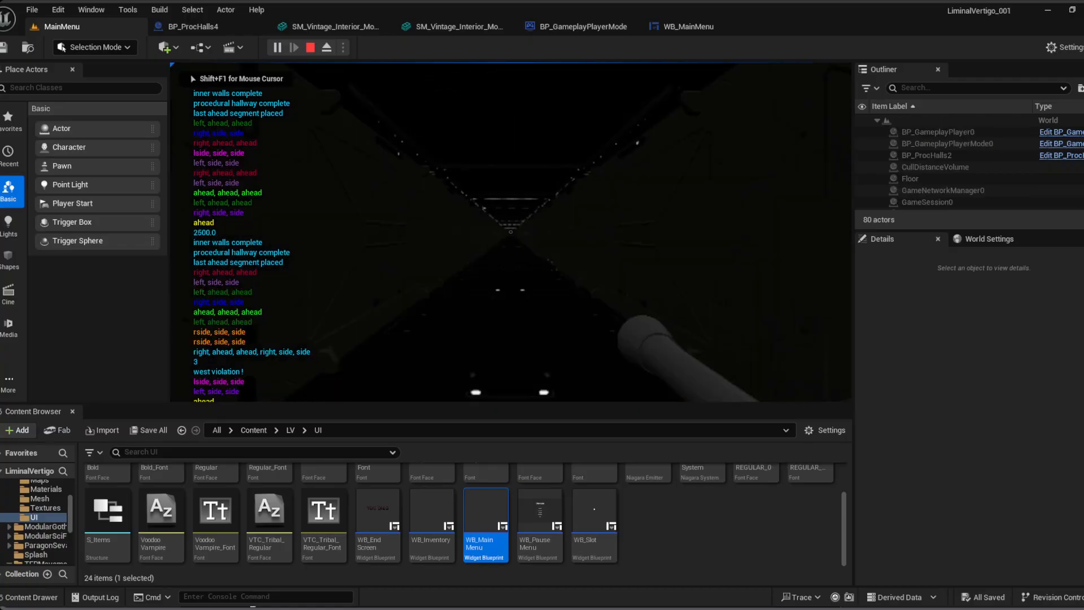
key(p)
click(552, 230)
key(p)
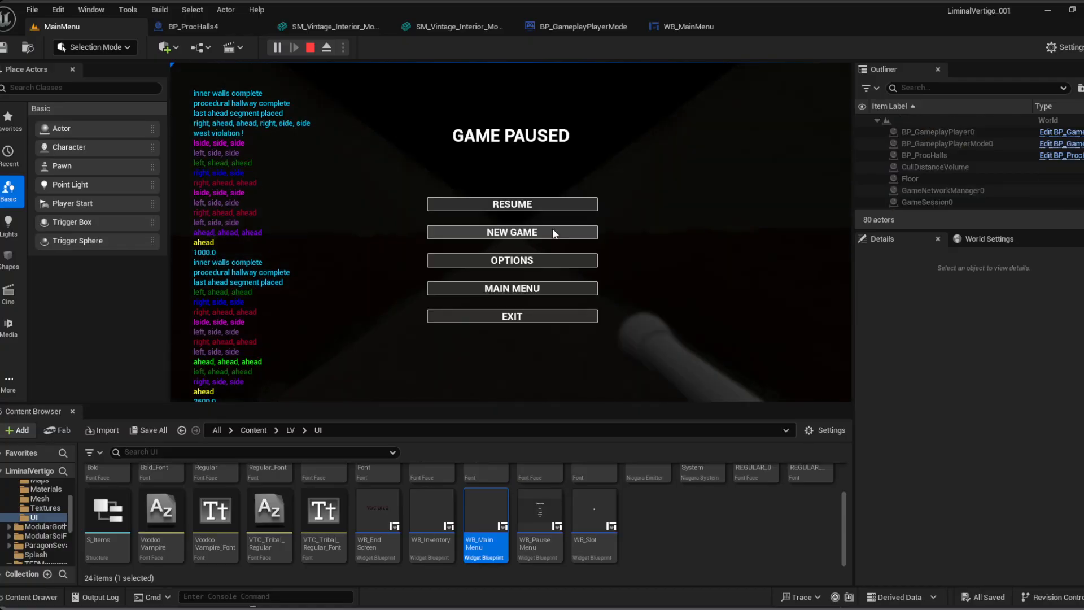
click(553, 229)
key(p)
click(552, 229)
key(p)
click(552, 230)
key(p)
click(552, 231)
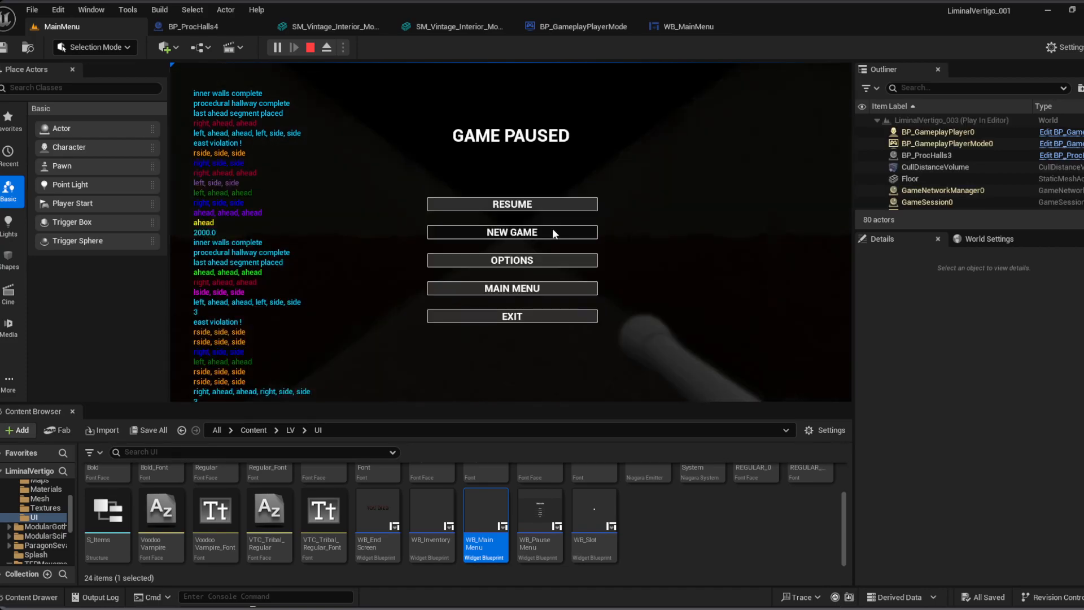
key(p)
click(553, 229)
key(p)
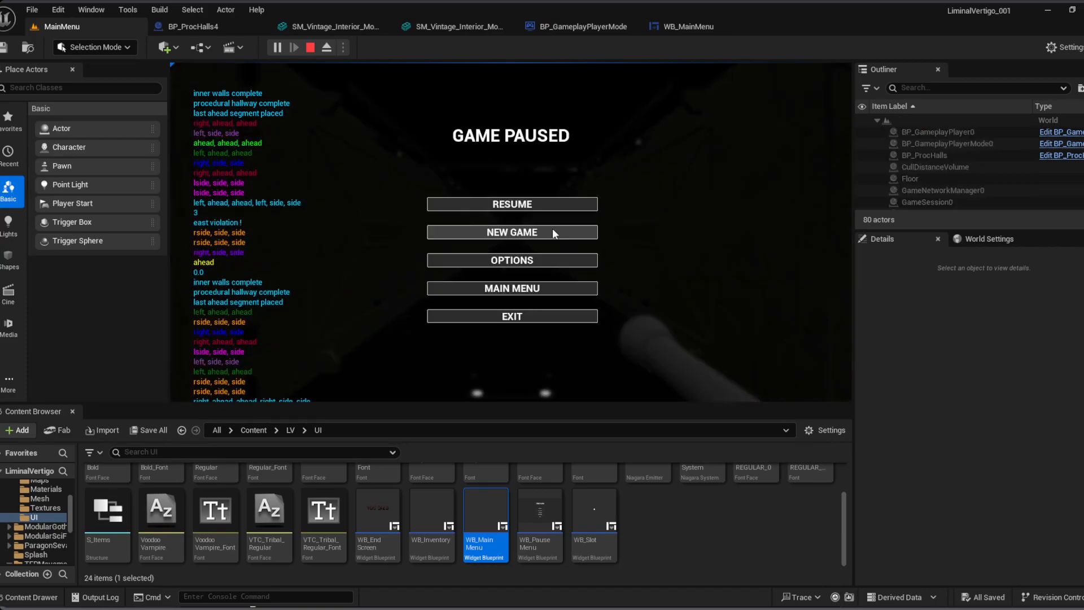
click(552, 229)
key(p)
click(552, 230)
key(p)
click(552, 229)
key(p)
click(552, 230)
key(p)
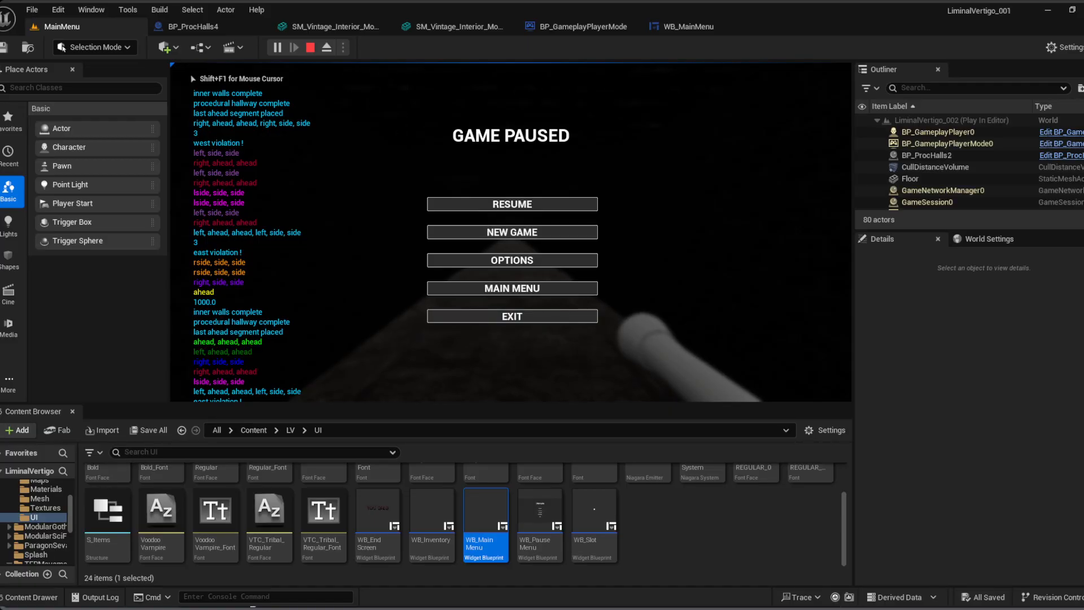
click(552, 232)
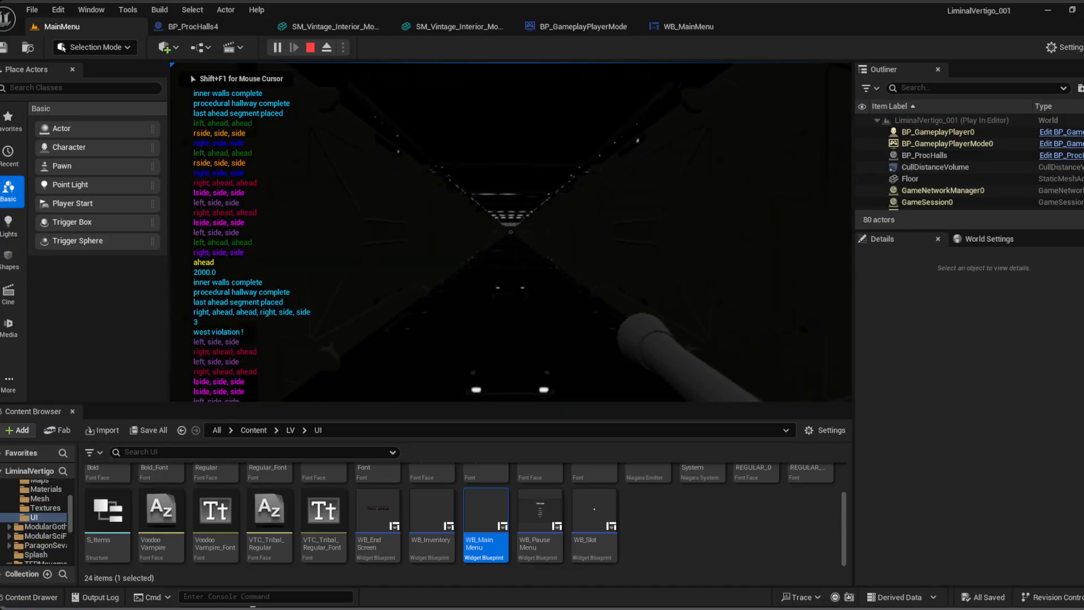
key(Escape)
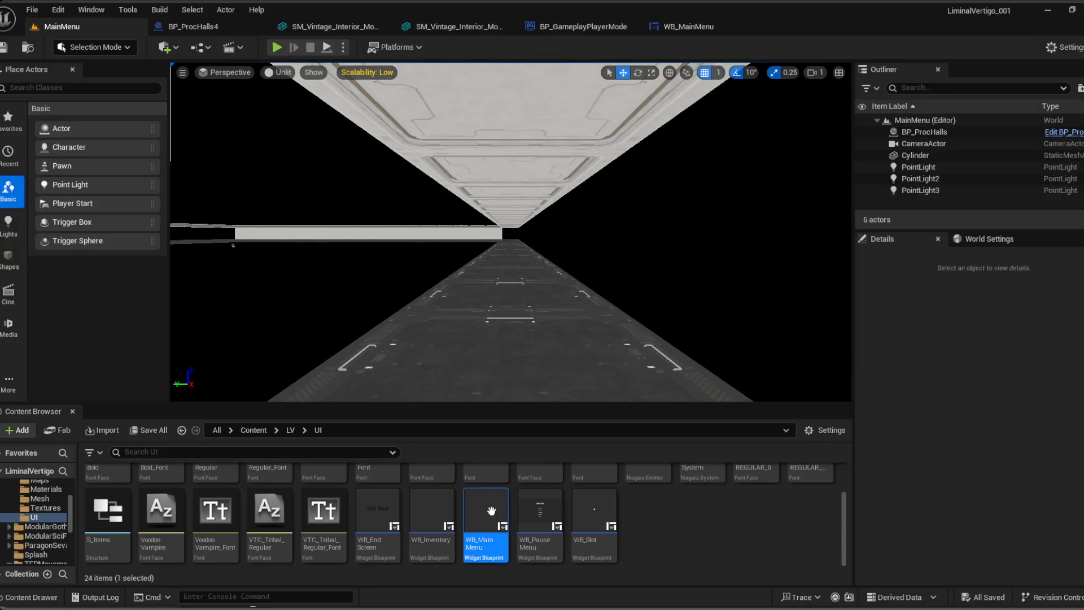
Step: Open the WB_PauseMenu widget blueprint and show its event graph around the Main_Menu button's event
double_click(538, 536)
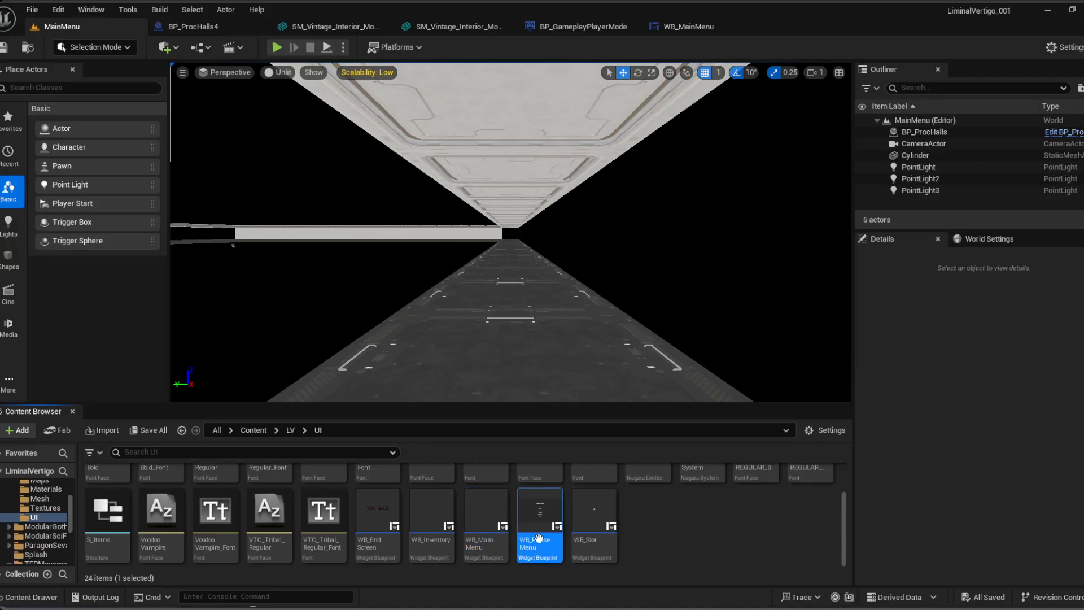
click(1075, 51)
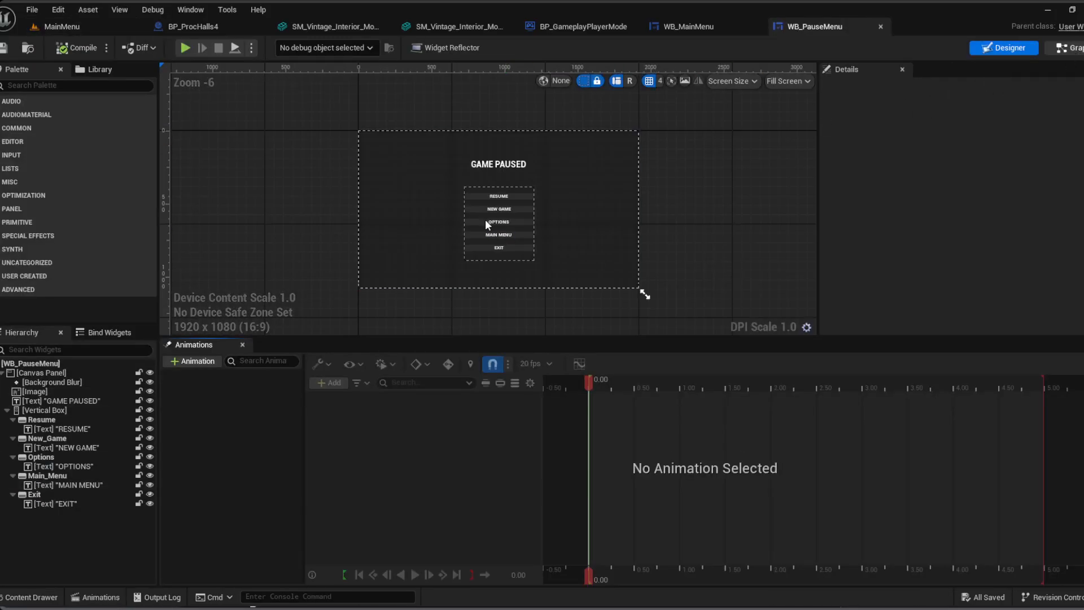
scroll(393, 284, down, 5)
right_drag(330, 292, 262, 353)
scroll(262, 353, up, 5)
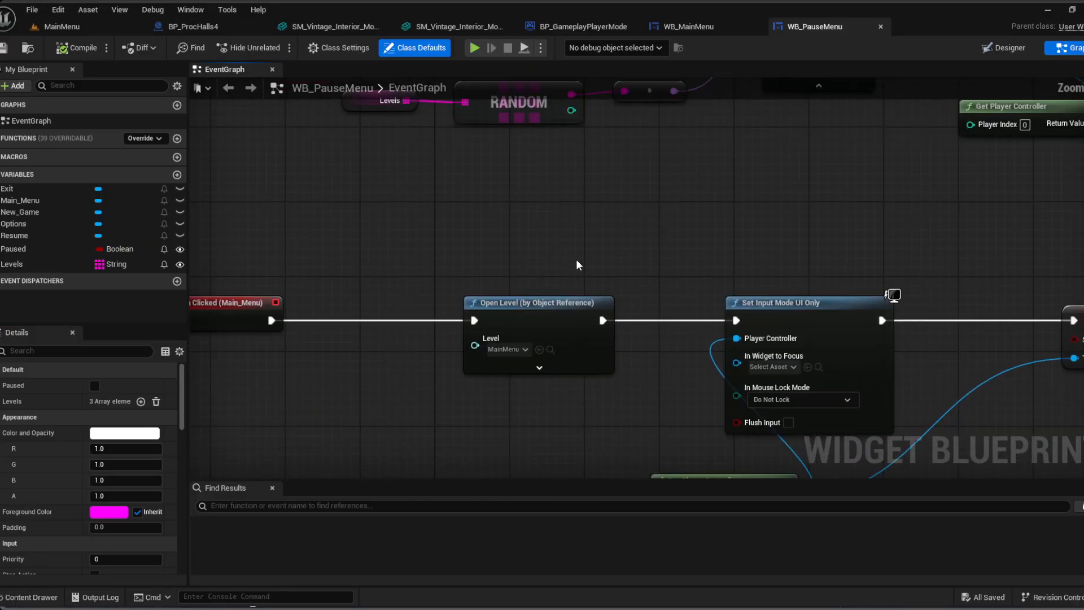
Step: Examine the pause menu's new game logic from the Levels array and Random node through Open Level (by Name) to the BP_GameplayPlayer cast
right_drag(414, 212, 586, 353)
right_drag(616, 269, 206, 360)
right_drag(425, 371, 1080, 294)
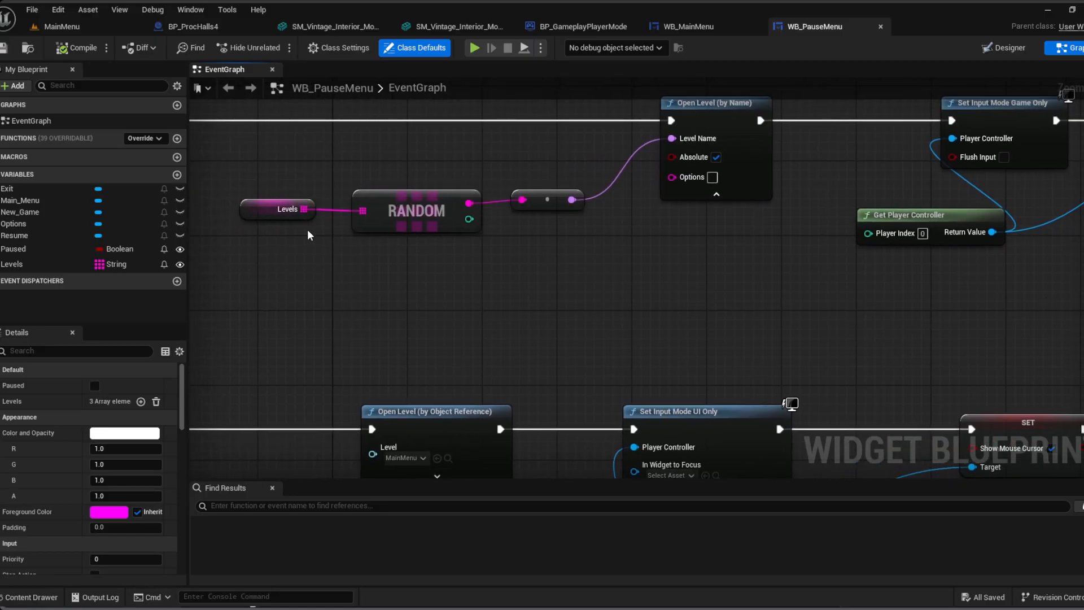
click(266, 212)
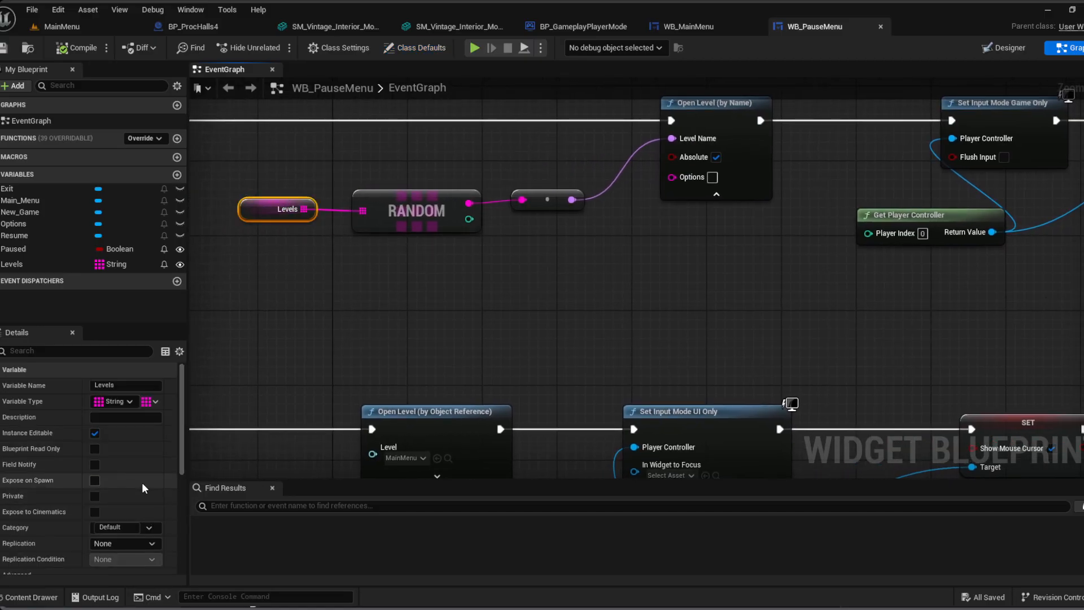
right_drag(539, 273, 376, 330)
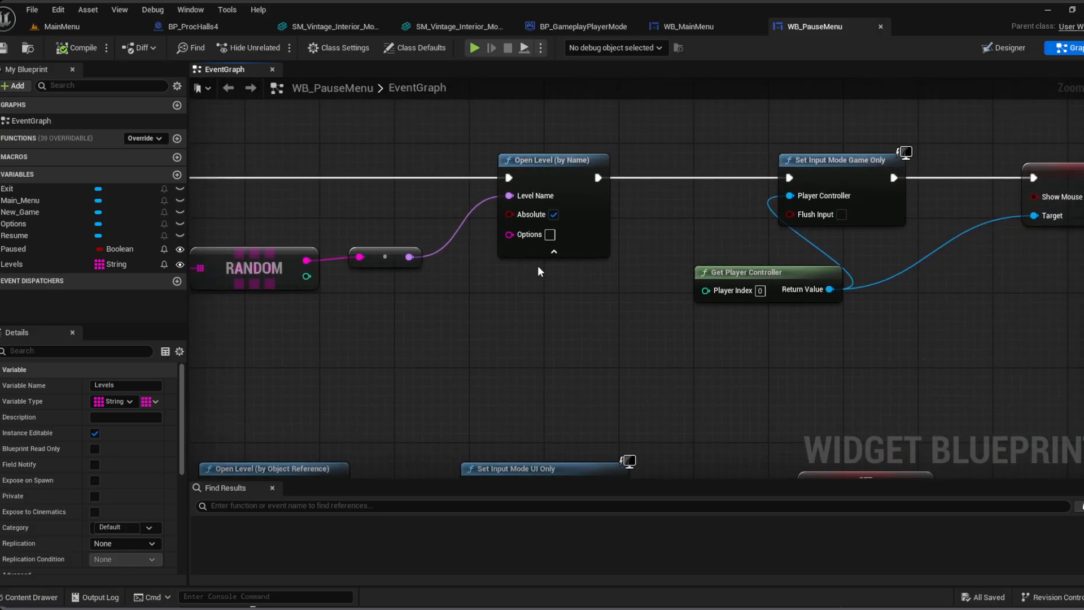
right_drag(681, 342, 161, 370)
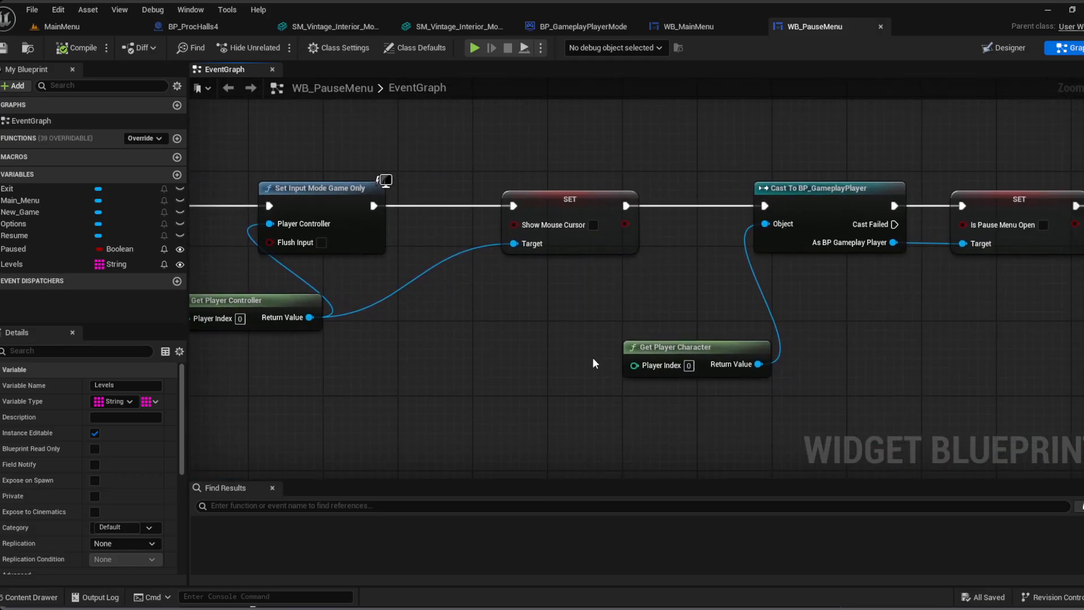
Step: Add a fourth default element, LiminalVertigo_004, to the pause menu's Levels array, and compile and save the widget blueprint
right_drag(651, 305, 926, 286)
right_drag(375, 330, 626, 328)
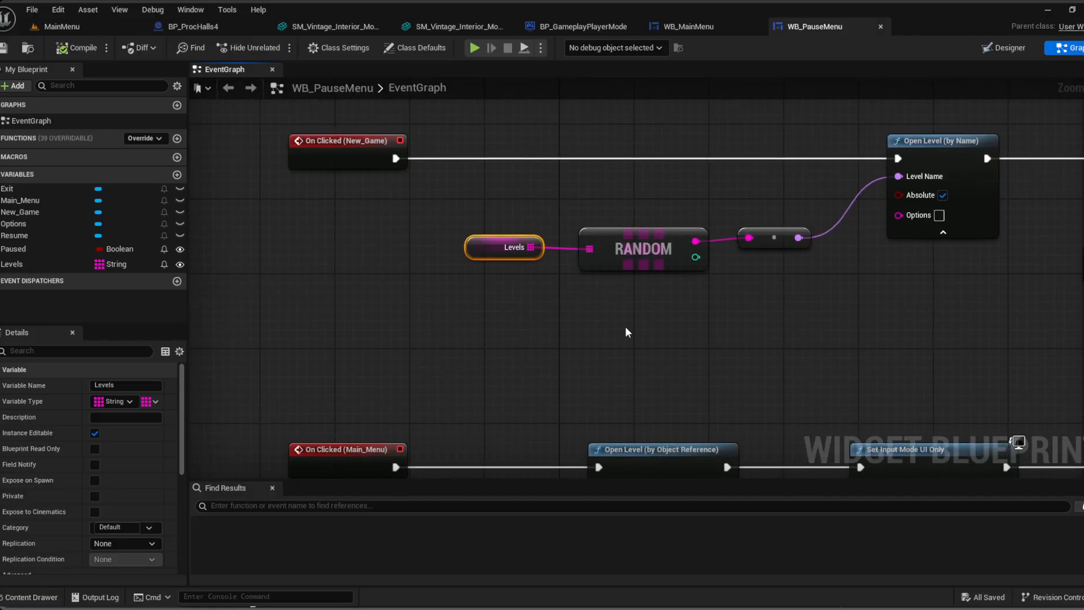
scroll(92, 443, down, 5)
scroll(99, 445, up, 4)
scroll(100, 445, up, 1)
scroll(134, 499, down, 10)
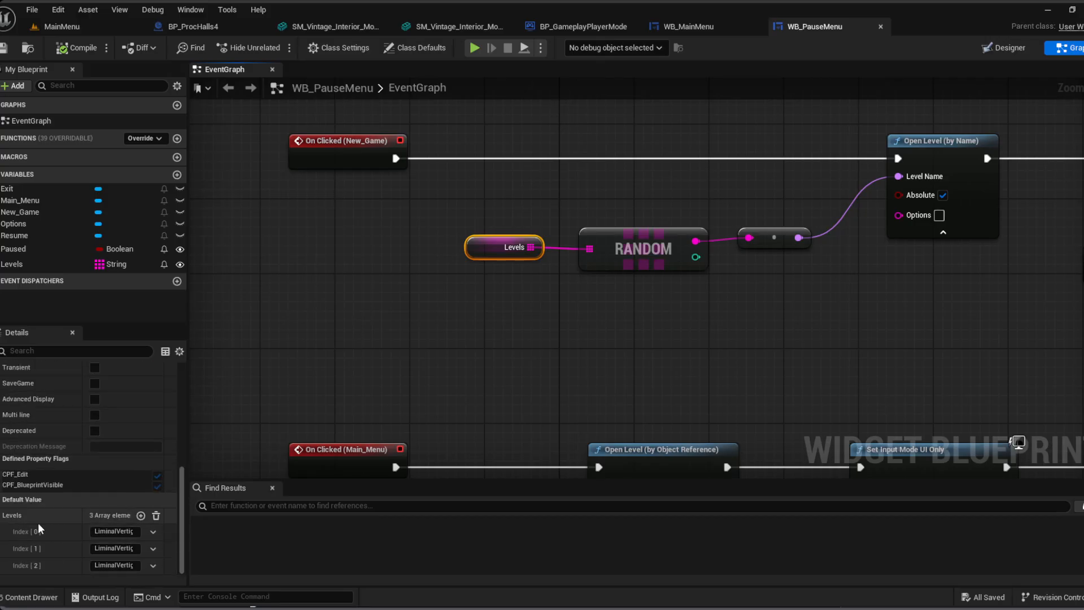
click(141, 515)
click(115, 566)
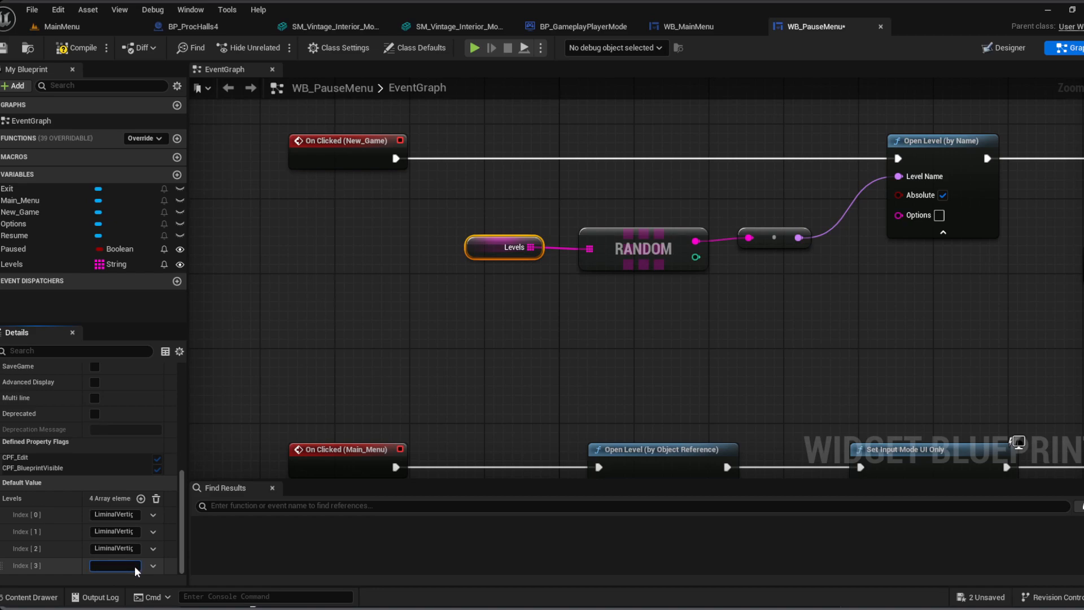
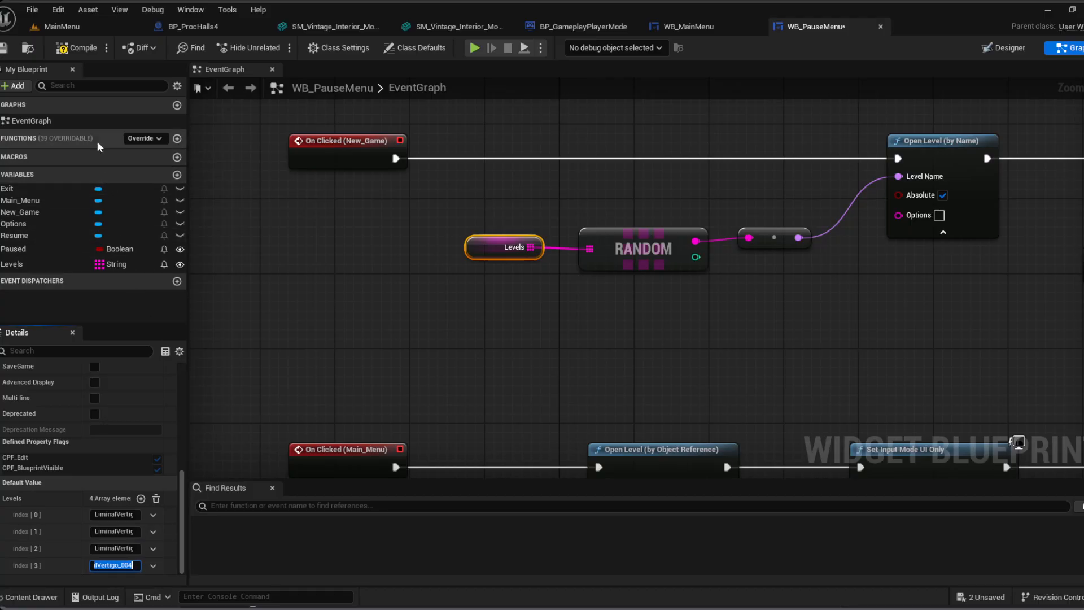
click(69, 48)
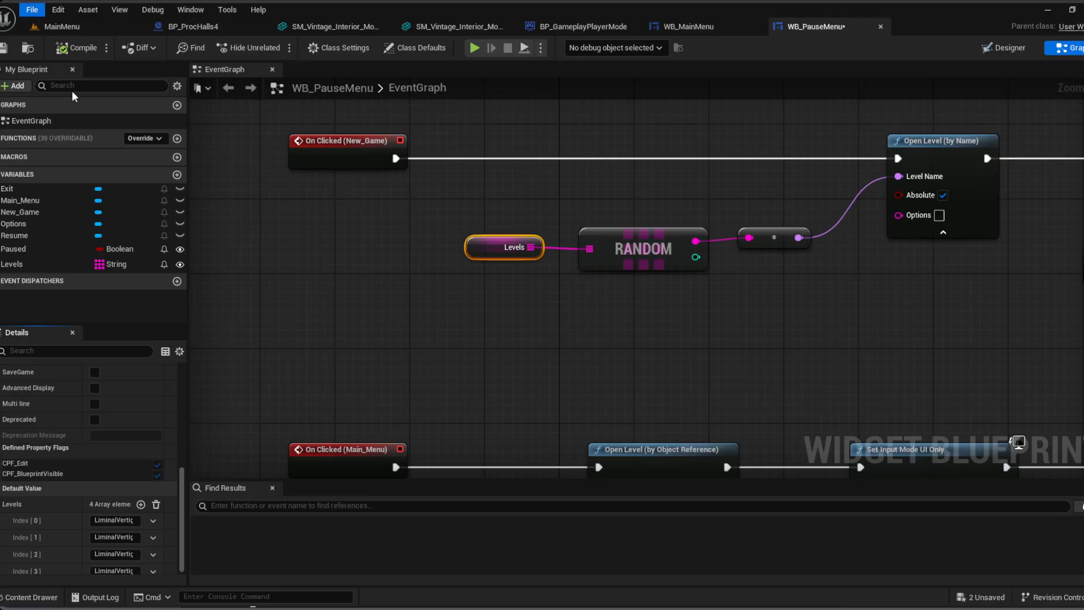
key(ctrl+s)
Step: Examine the New_Game event chain from the Levels array and Random node through Open Level (by Name) to the input mode nodes
scroll(452, 295, down, 3)
scroll(417, 276, up, 2)
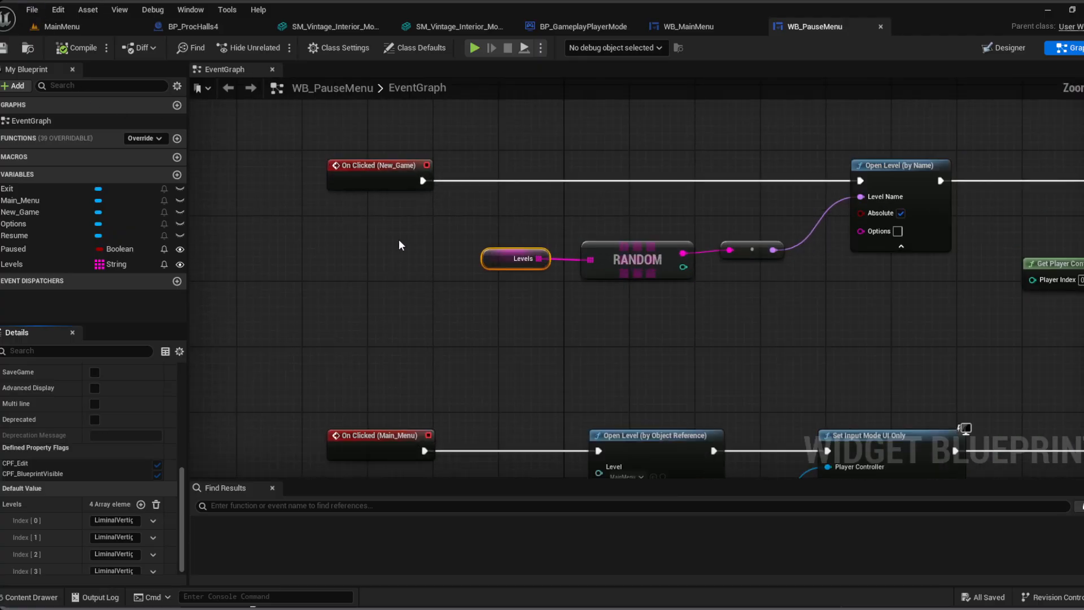
right_drag(417, 182, 347, 284)
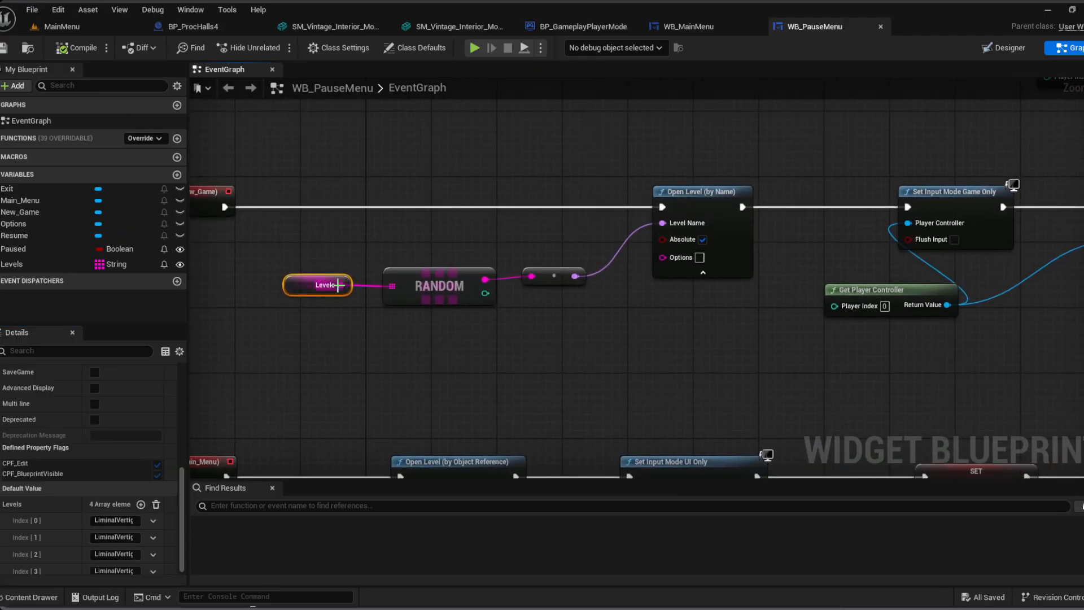
right_drag(386, 237, 538, 211)
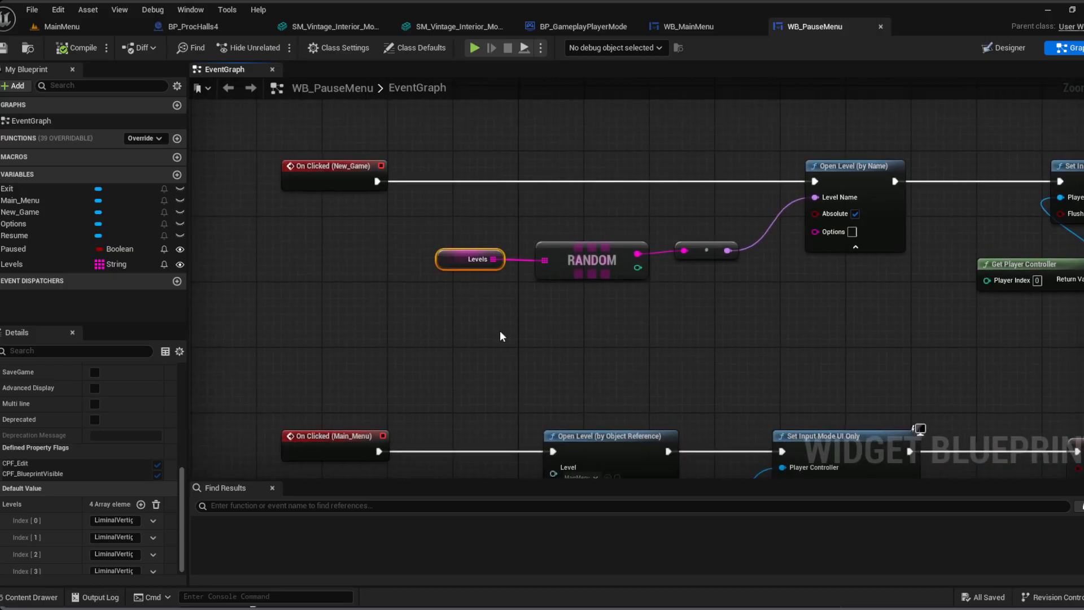
right_drag(355, 176, 269, 205)
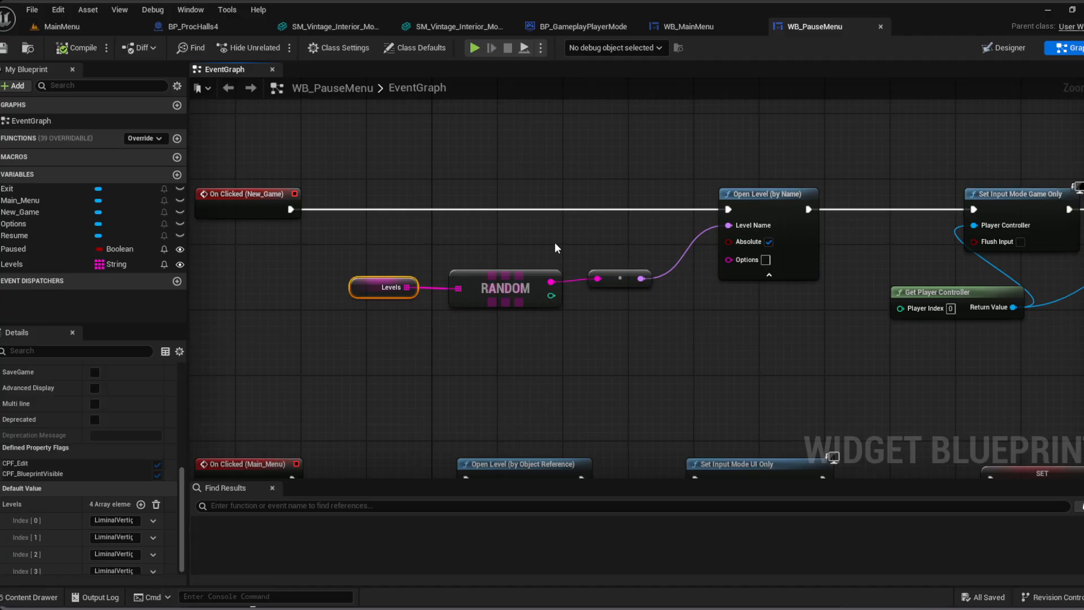
right_drag(554, 242, 532, 210)
right_drag(459, 318, 498, 335)
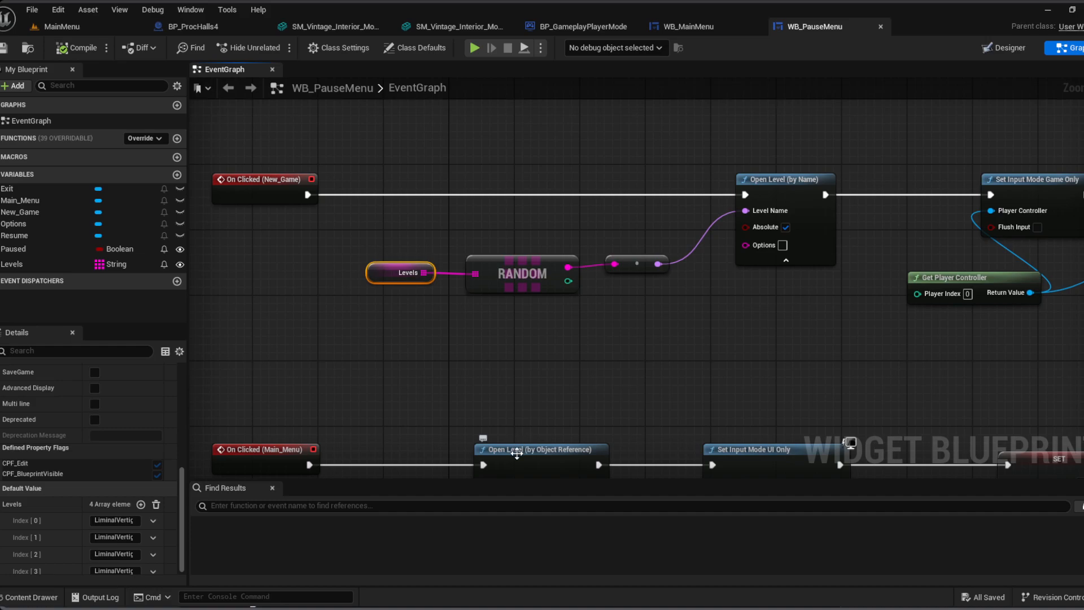
right_drag(621, 358, 406, 363)
scroll(486, 363, down, 2)
right_drag(668, 340, 571, 371)
right_drag(590, 229, 765, 259)
Step: Examine the pause menu's Resume and Exit event chains and the overall layout of the event graph
scroll(558, 242, down, 2)
right_drag(419, 227, 412, 320)
scroll(448, 300, up, 4)
scroll(448, 299, down, 3)
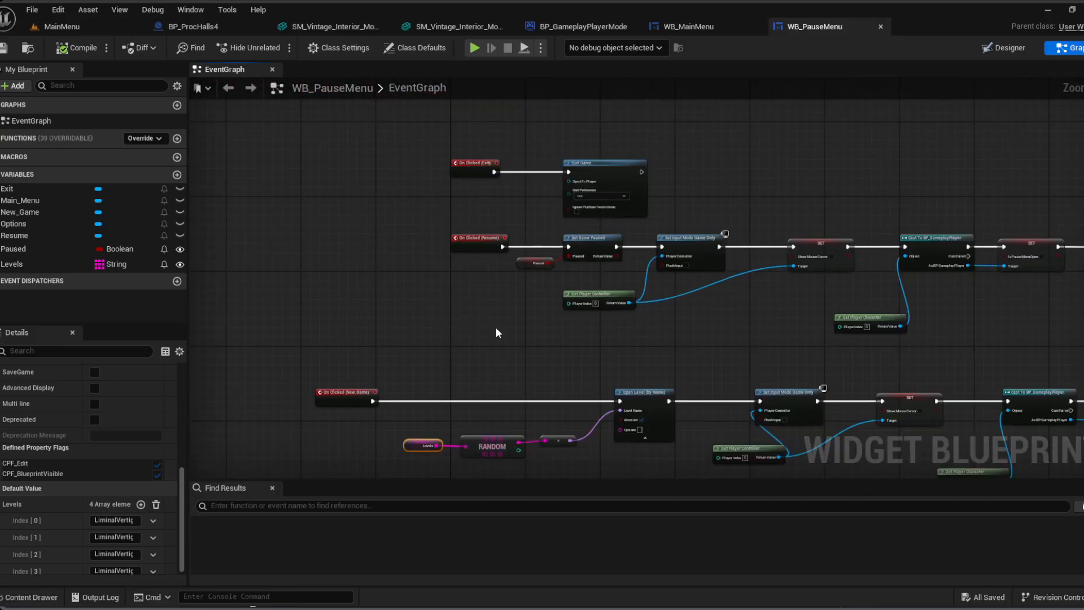
right_drag(496, 327, 328, 376)
scroll(340, 310, up, 3)
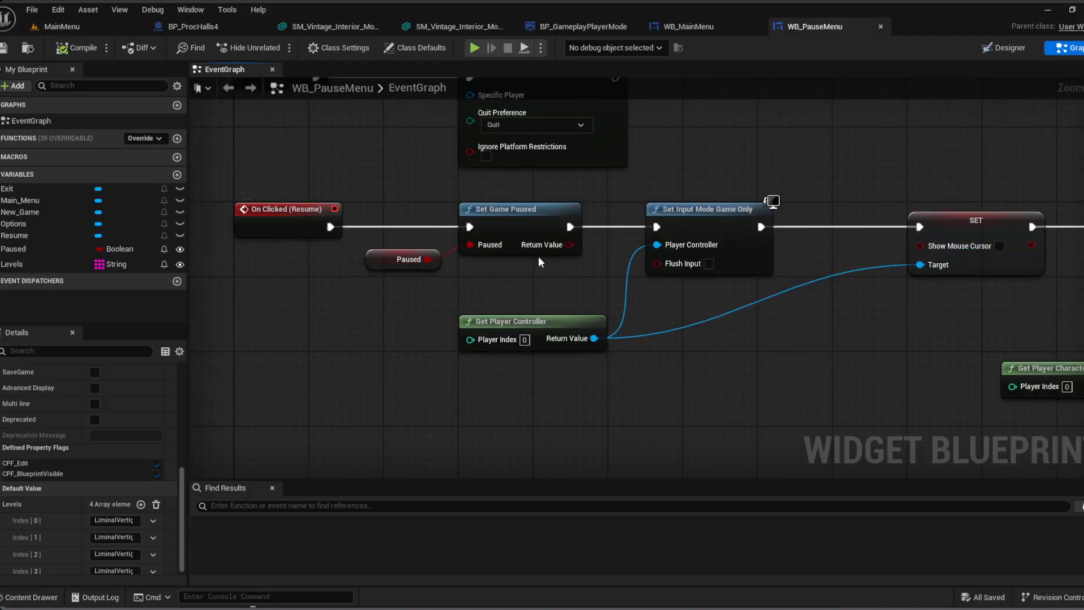
right_drag(792, 304, 853, 409)
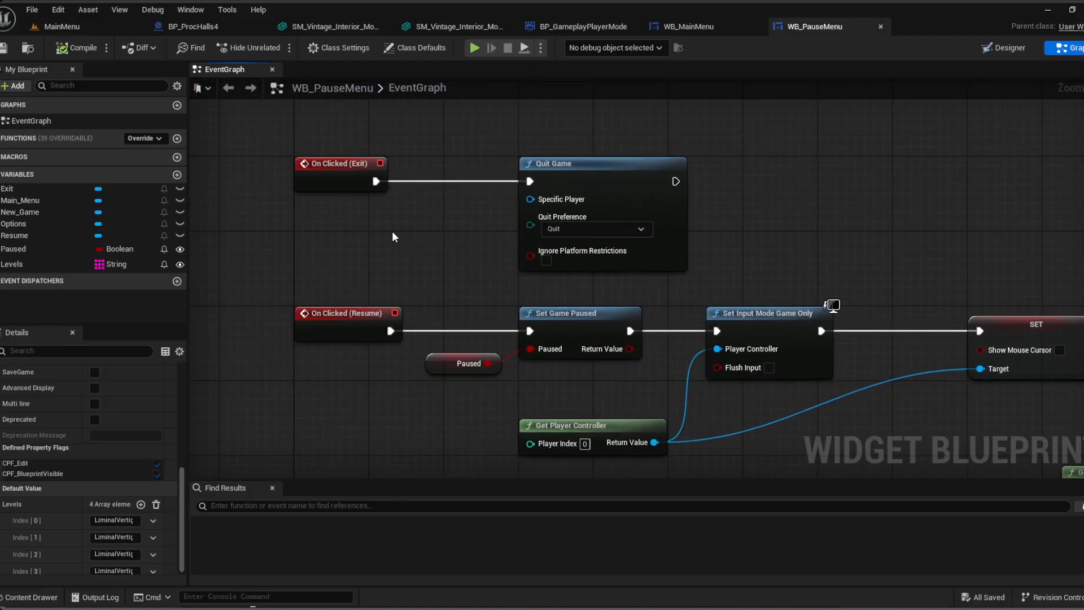
scroll(419, 331, down, 6)
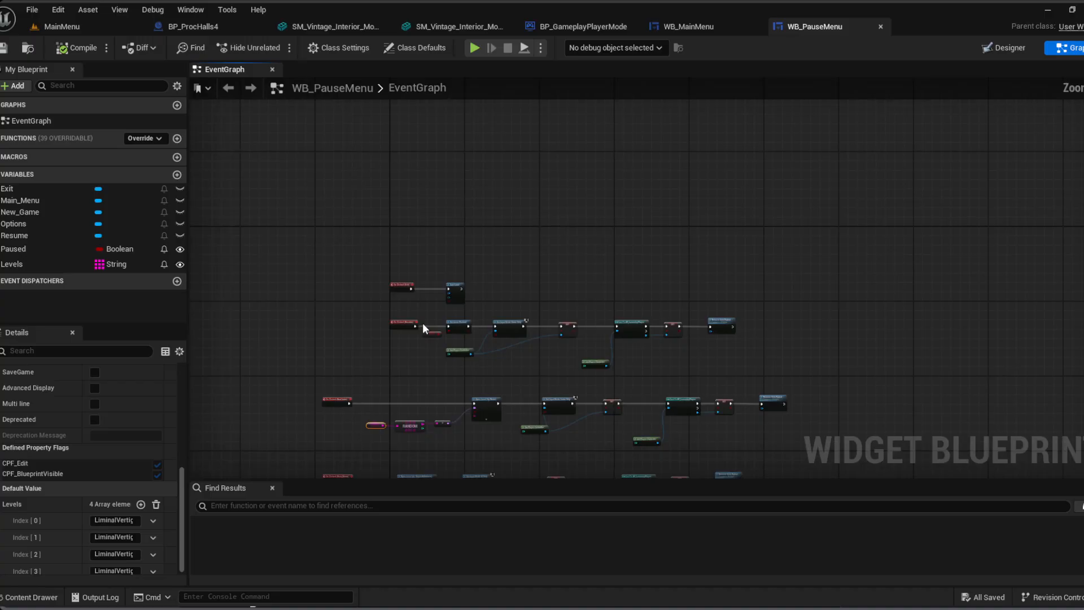
right_drag(347, 349, 332, 198)
click(355, 207)
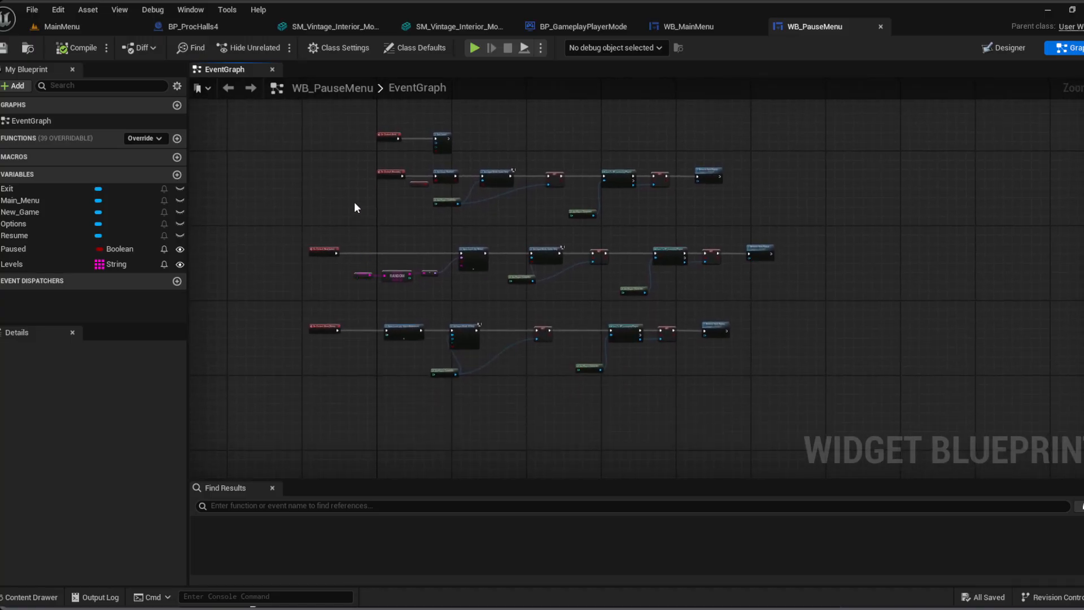
Step: Compile the pause menu widget and play the MainMenu level, starting a new game from the main menu
click(65, 48)
click(80, 22)
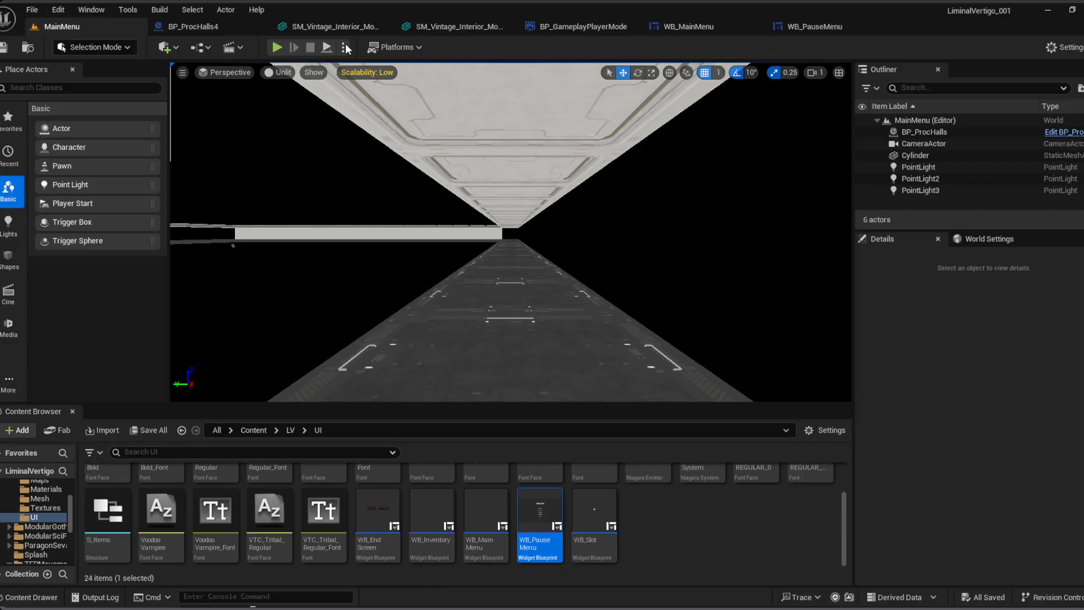
click(276, 47)
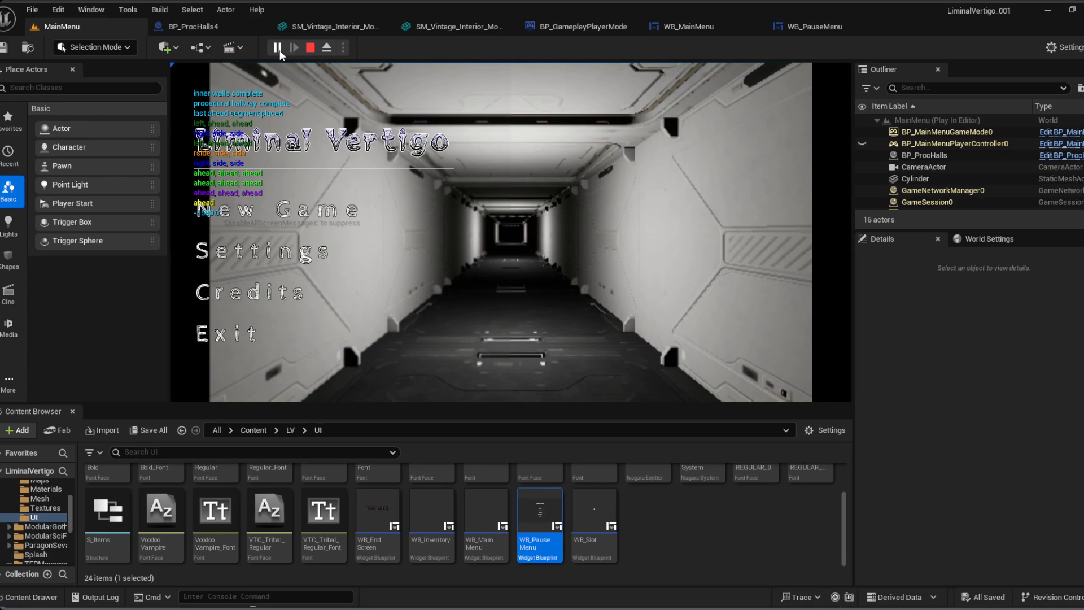
click(337, 209)
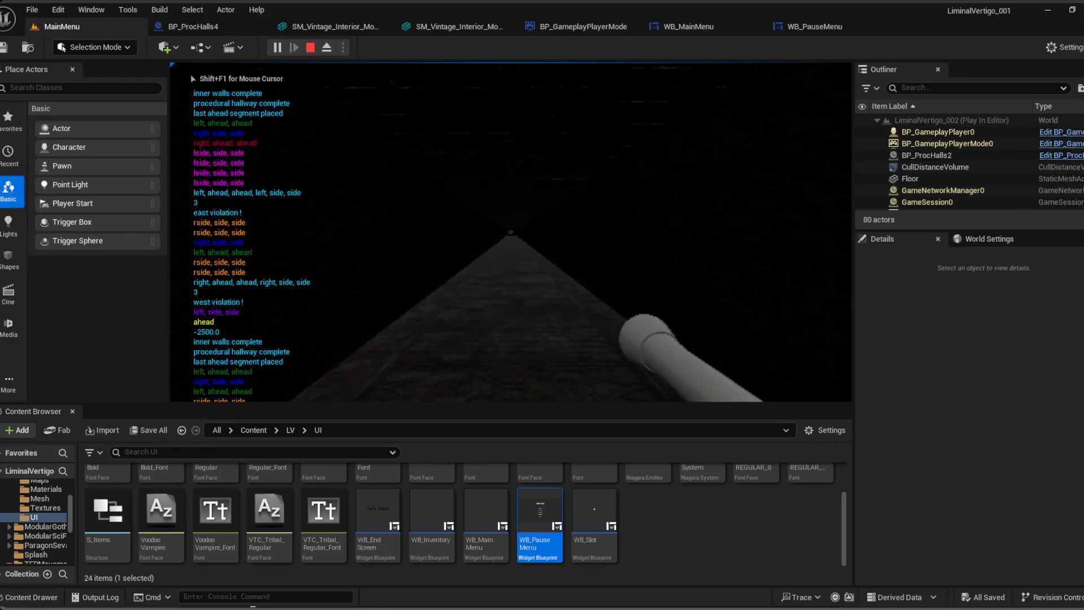
Step: Start four new games in succession from the pause menu to test that random selection can reach LiminalVertigo_004
key(p)
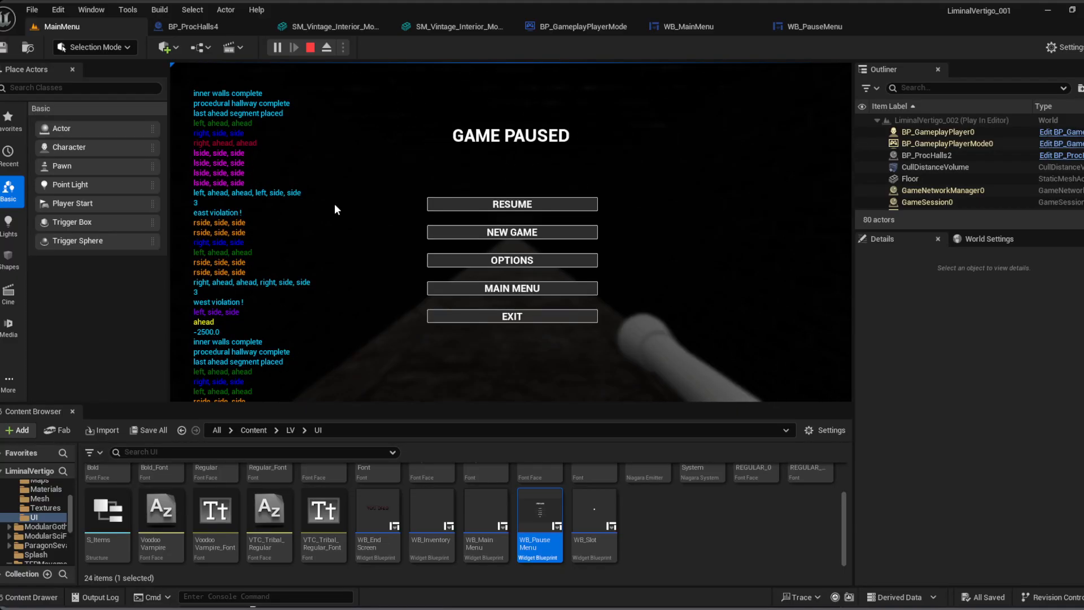
click(464, 227)
key(p)
click(481, 232)
key(p)
click(480, 231)
key(p)
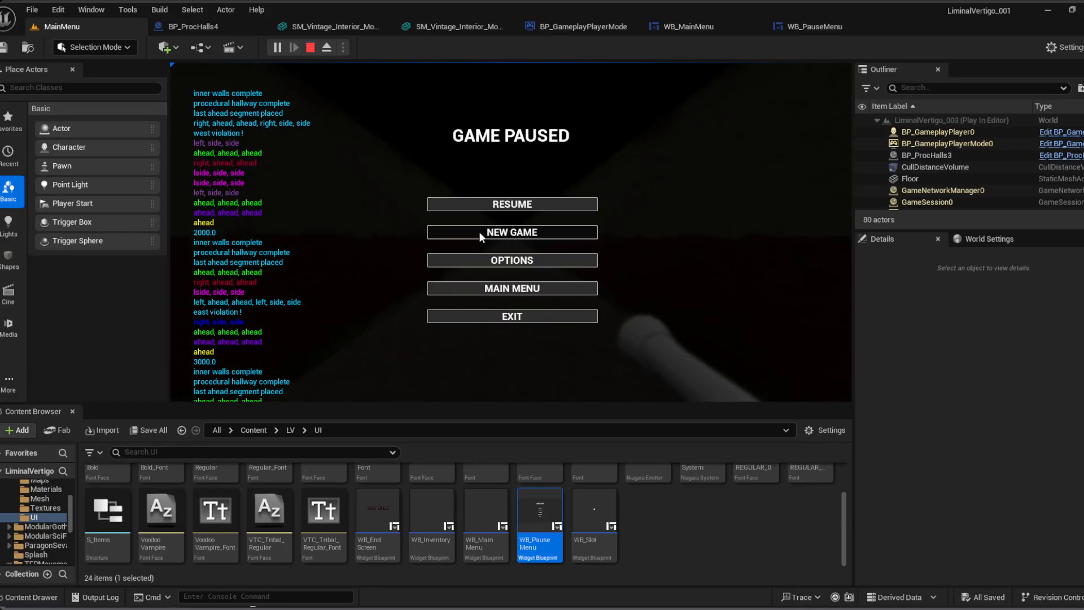
click(478, 231)
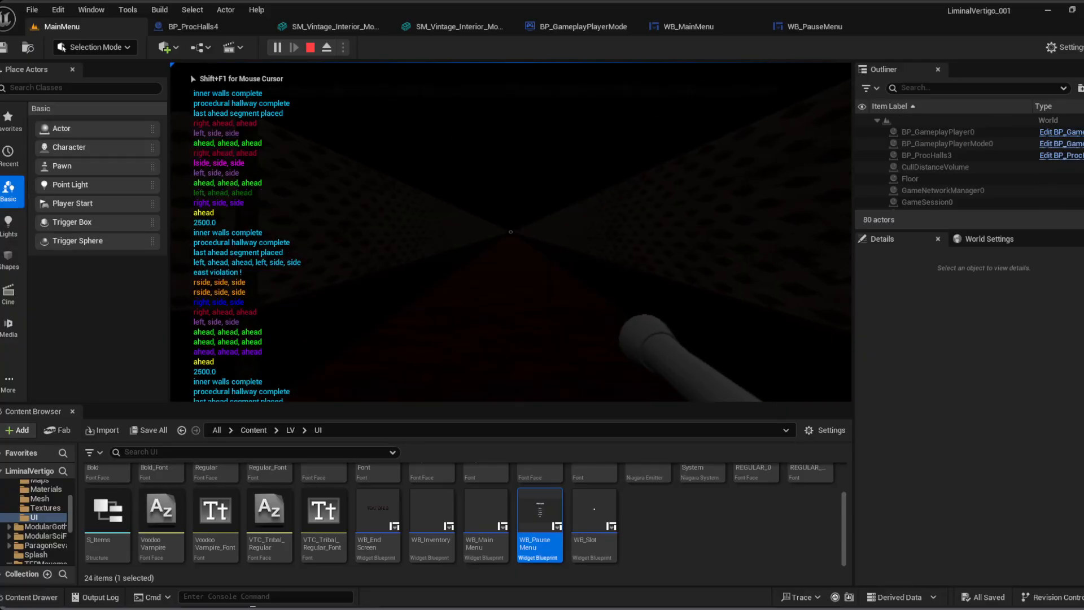
Step: Start five more new games from the pause menu to sample the random level selection
key(p)
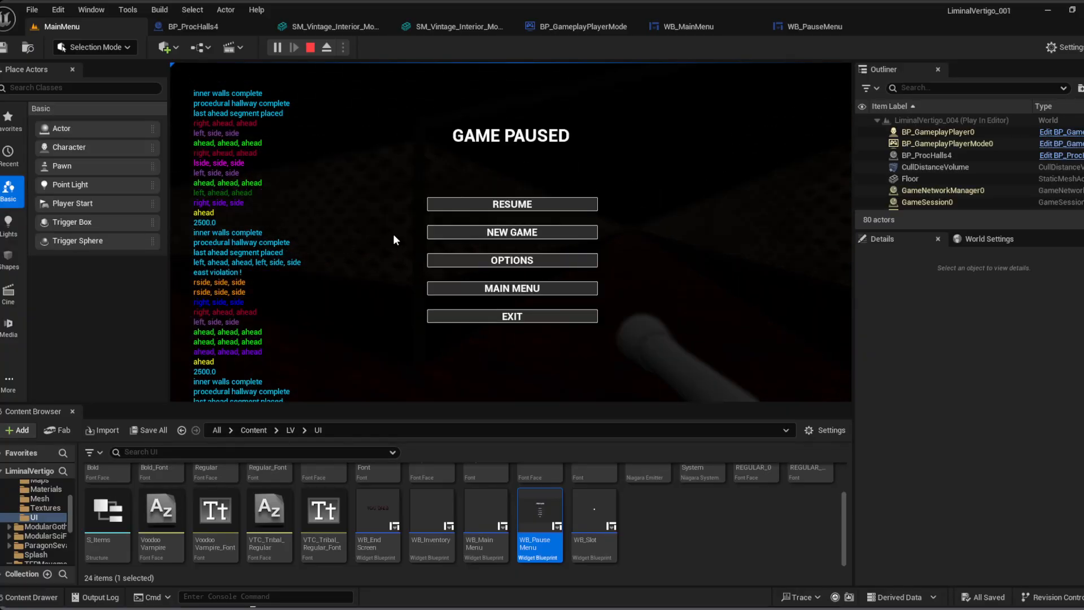
click(498, 232)
key(p)
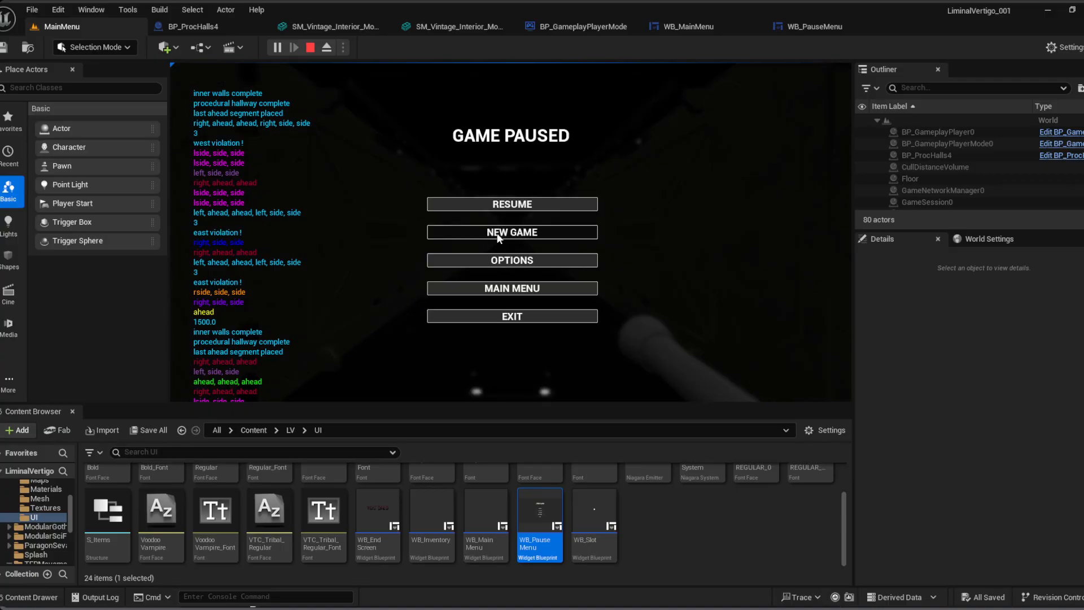
click(497, 233)
key(p)
click(497, 233)
key(p)
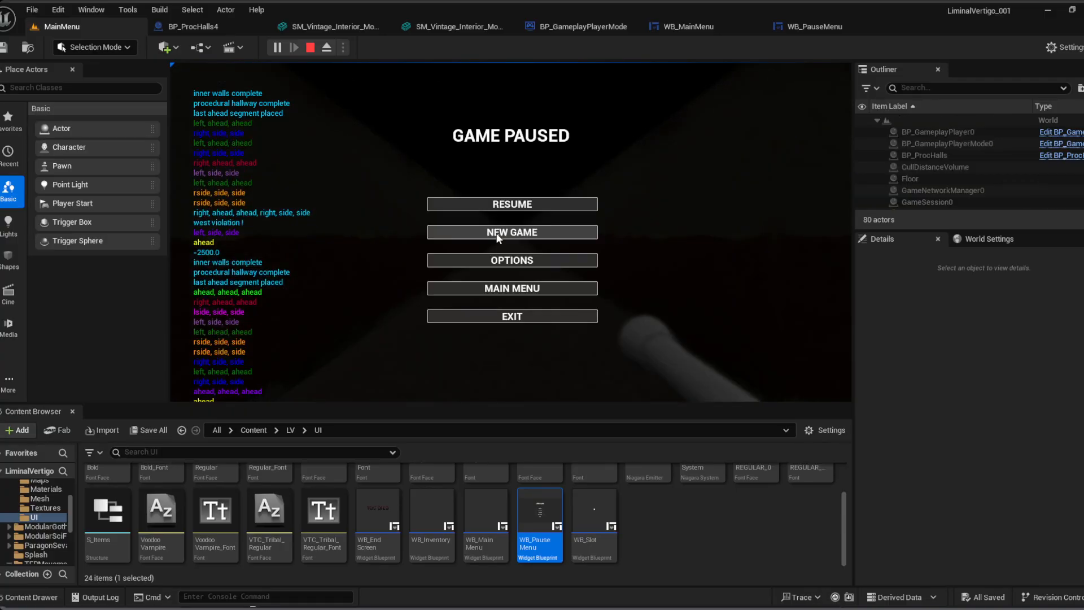
click(497, 233)
key(p)
click(496, 233)
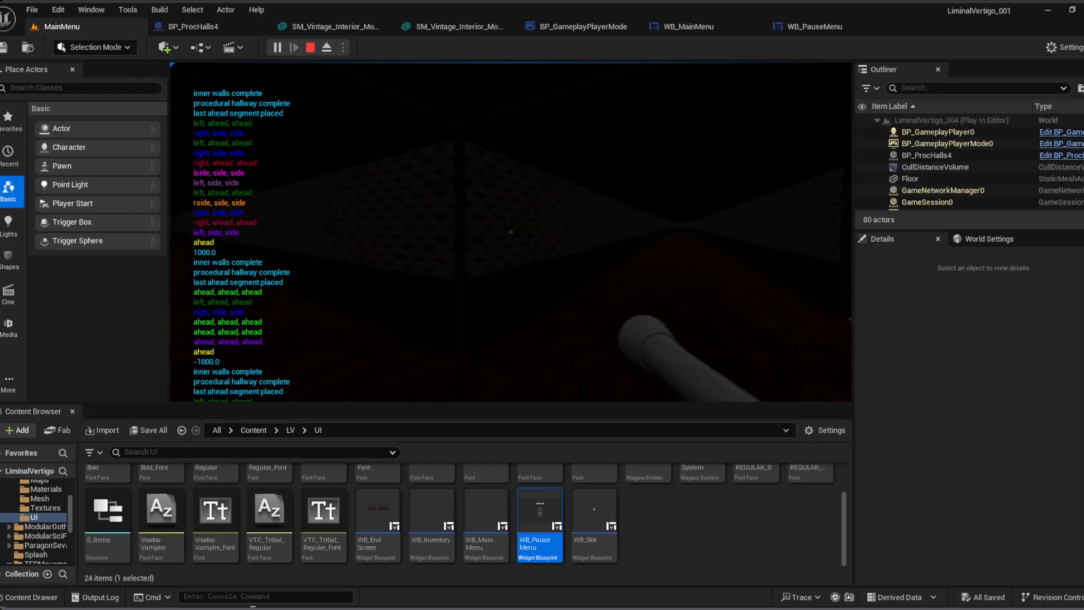
Step: Keep starting new games from the pause menu to sample all four levels, and walk forward through LiminalVertigo_004's hallway
key(p)
click(531, 233)
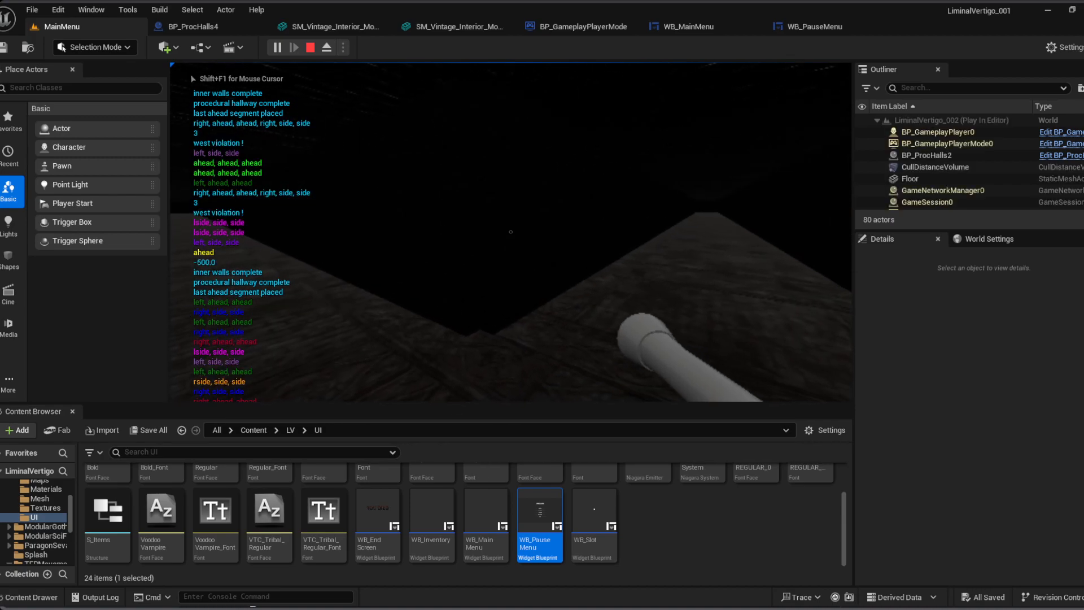
key(p)
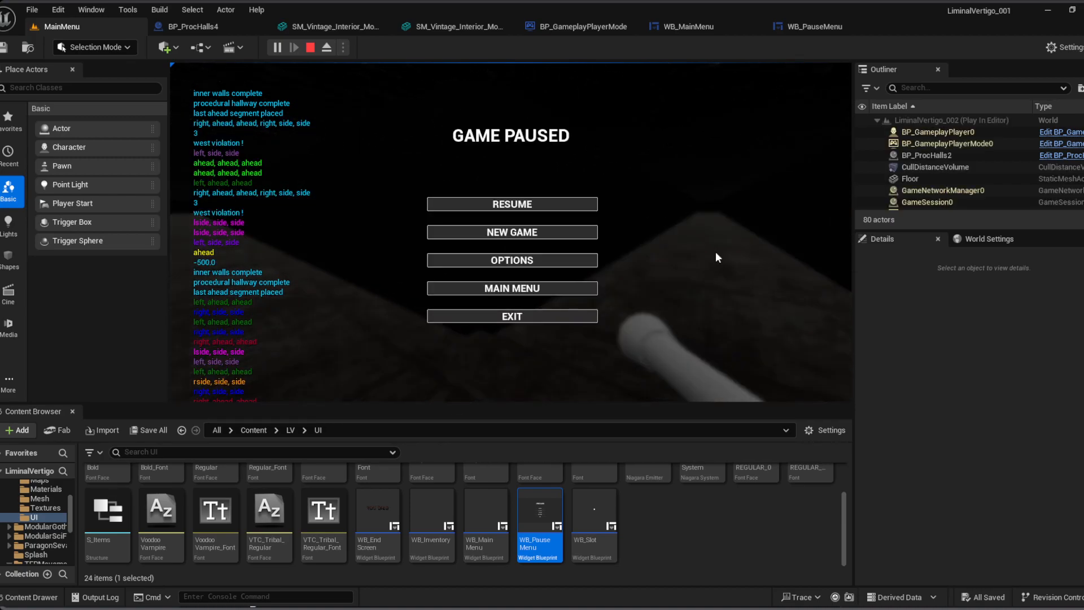
click(593, 234)
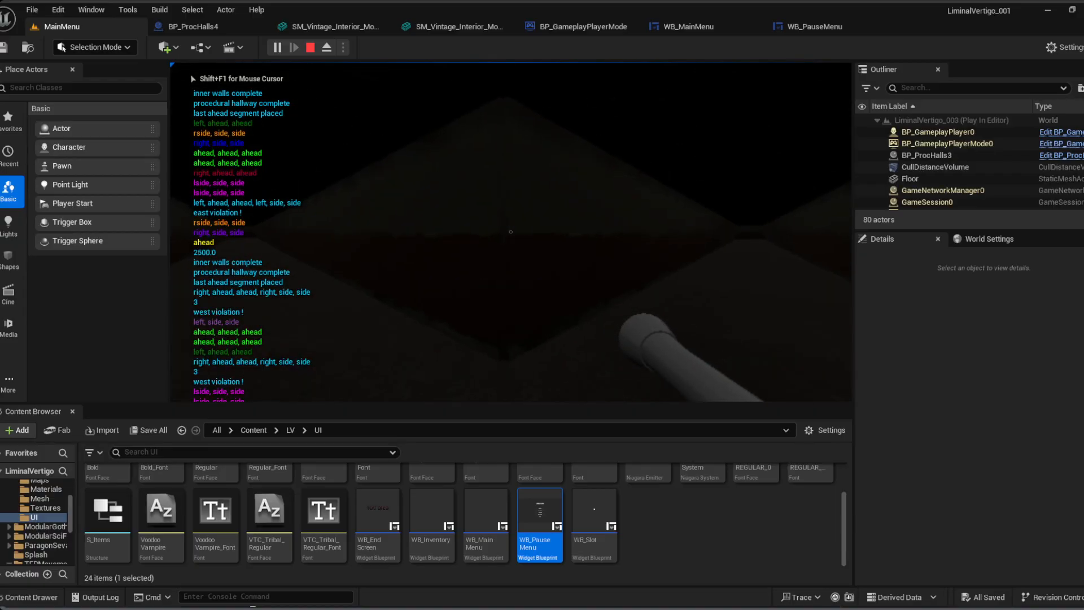
key(p)
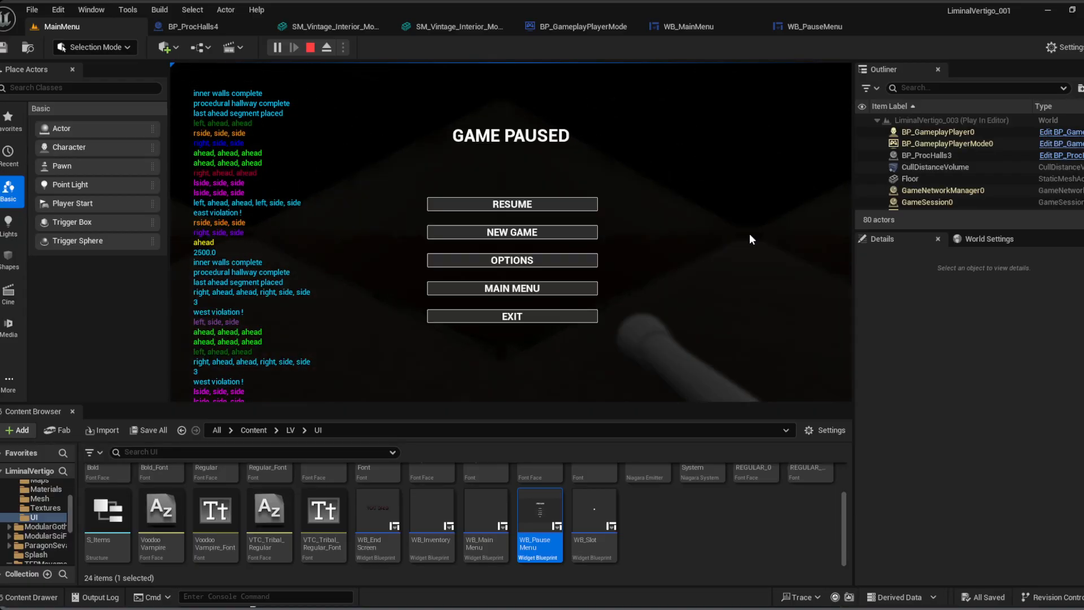
click(551, 233)
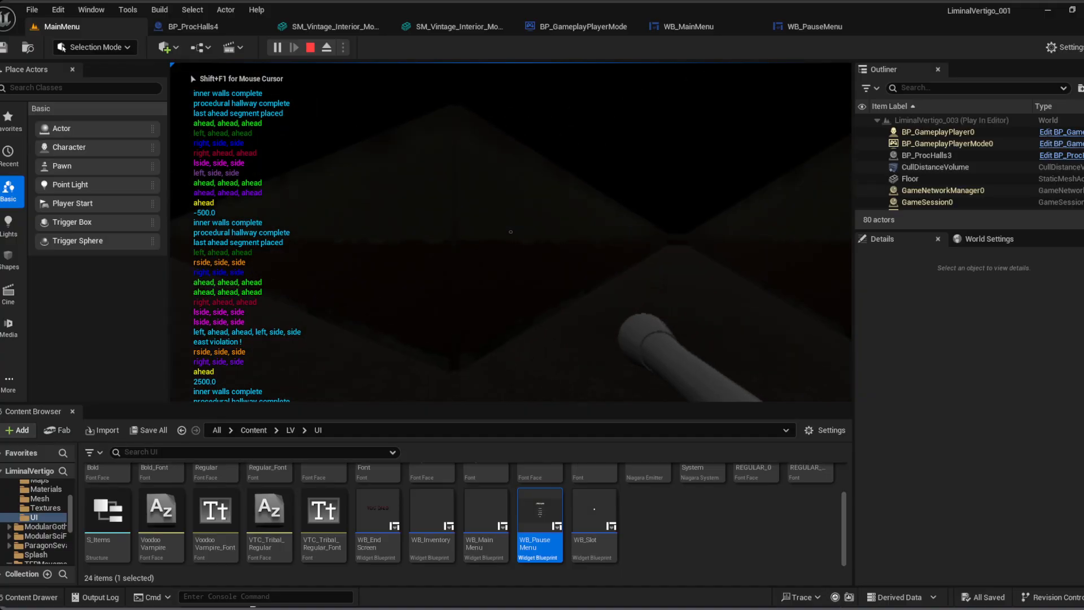
key(p)
click(526, 236)
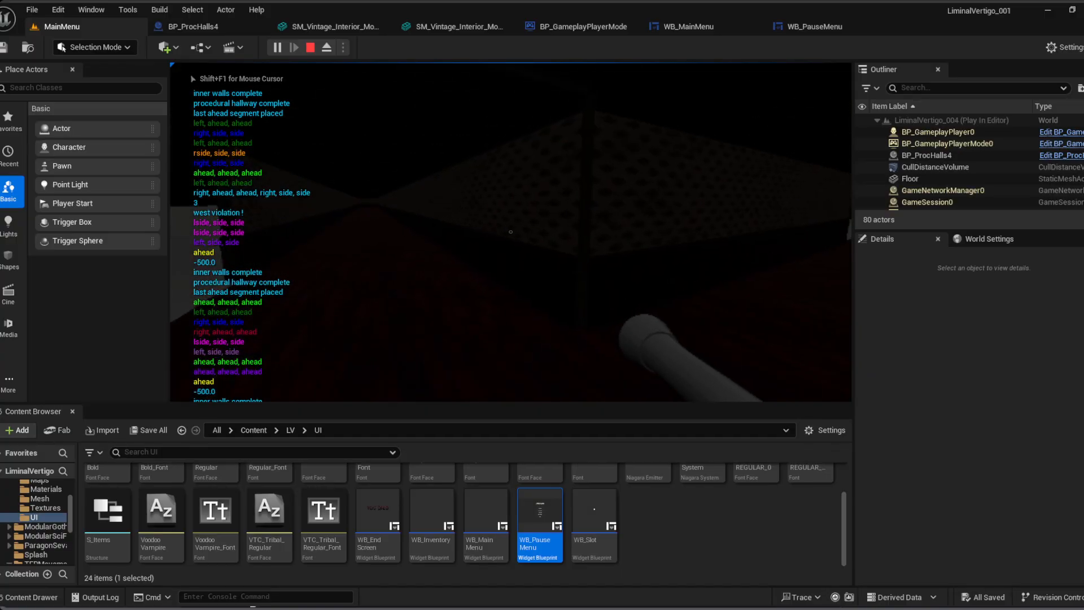
key(p)
click(525, 234)
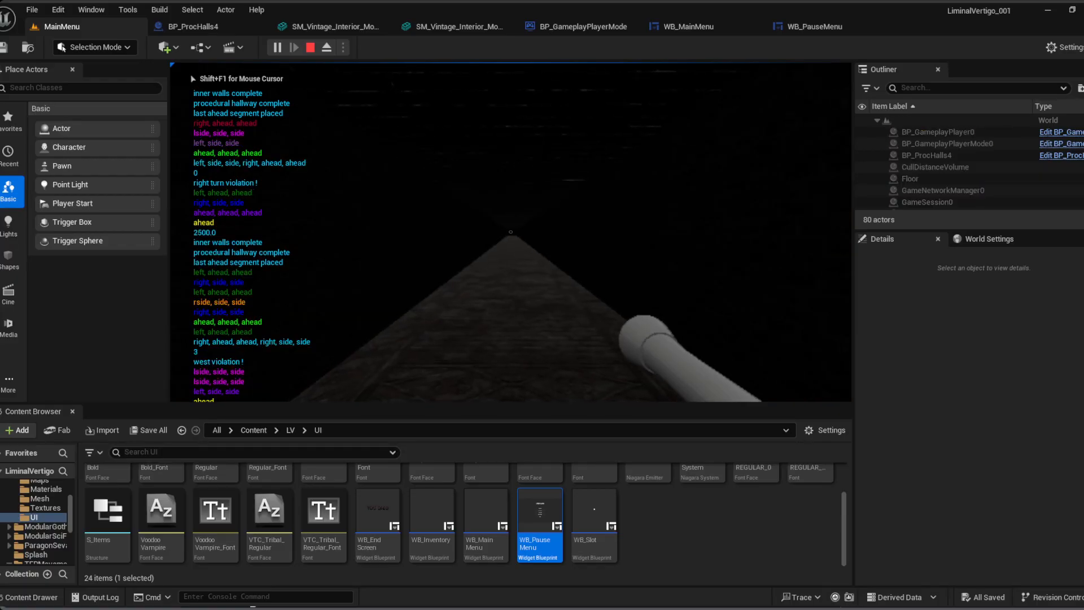
key(p)
click(506, 233)
key(p)
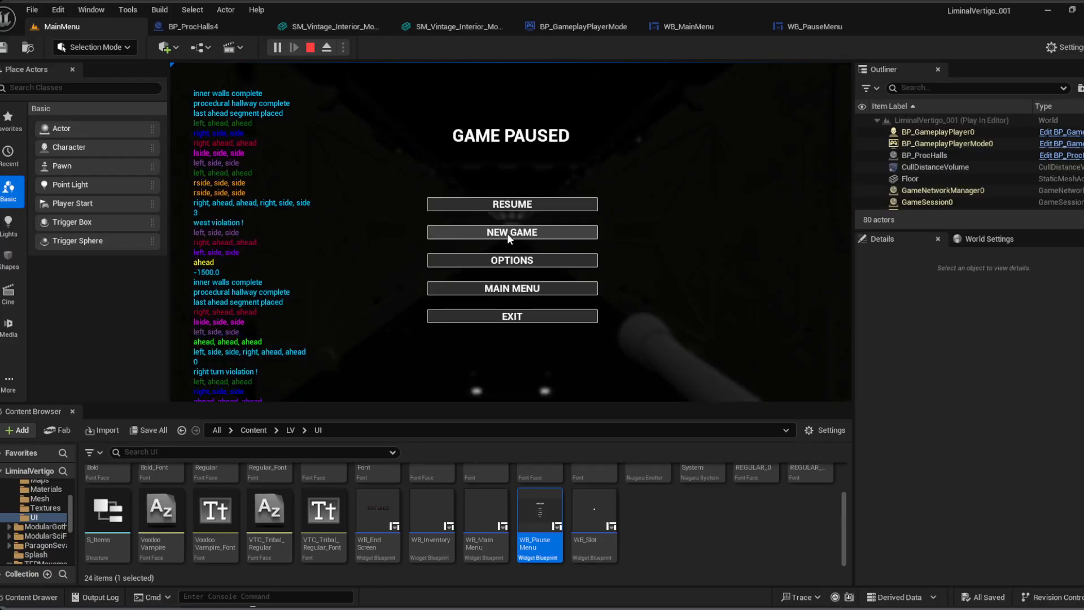
click(507, 233)
key(p)
click(507, 234)
key(p)
click(507, 234)
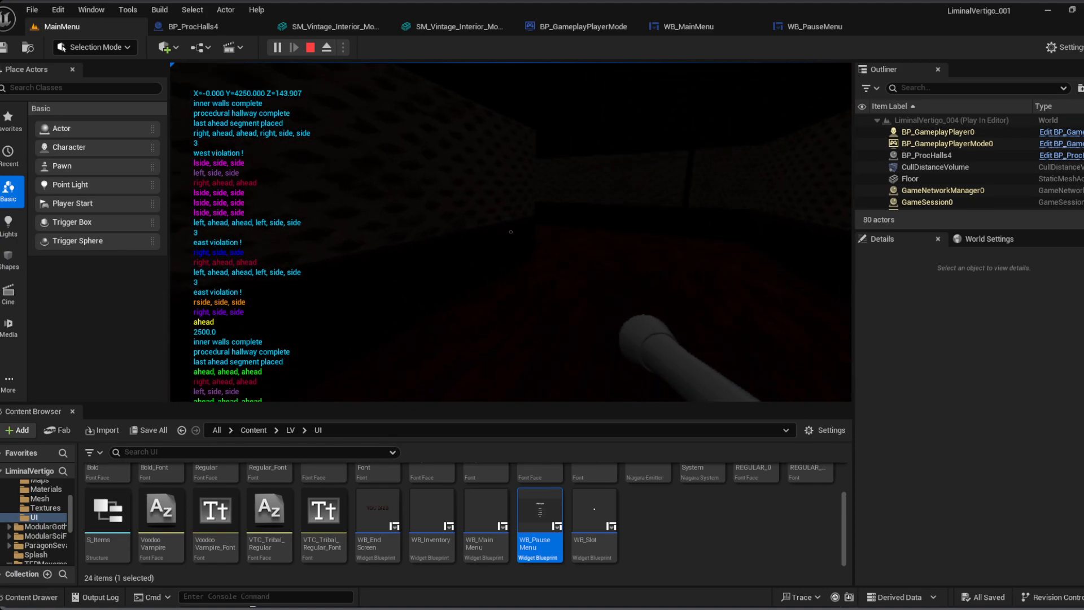
key(w)
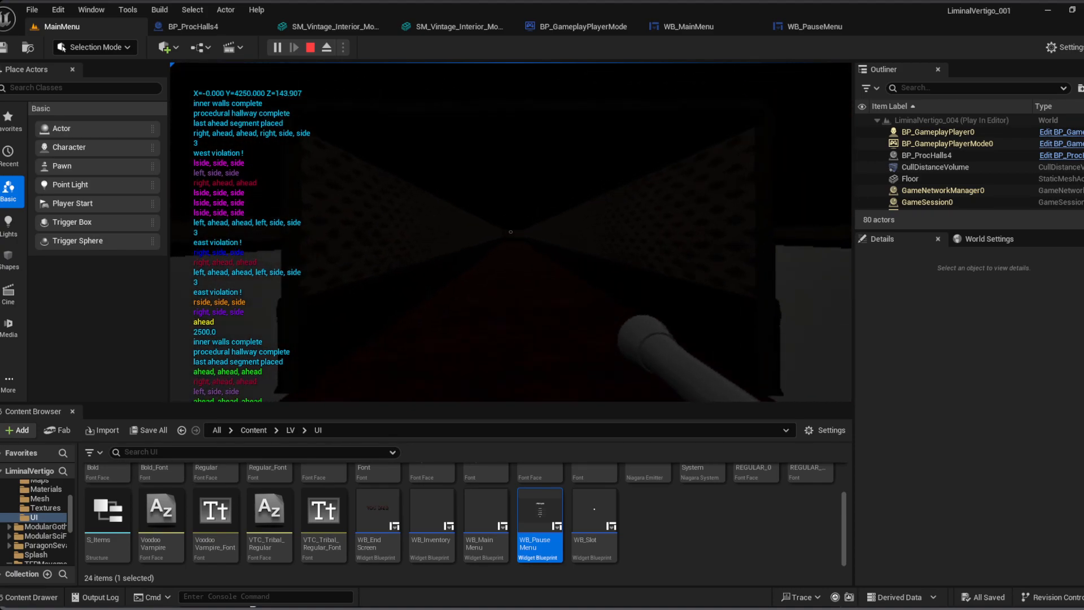
Step: Walk through LiminalVertigo_004's connected hallways until the enemy is met, and end the play session
key(w)
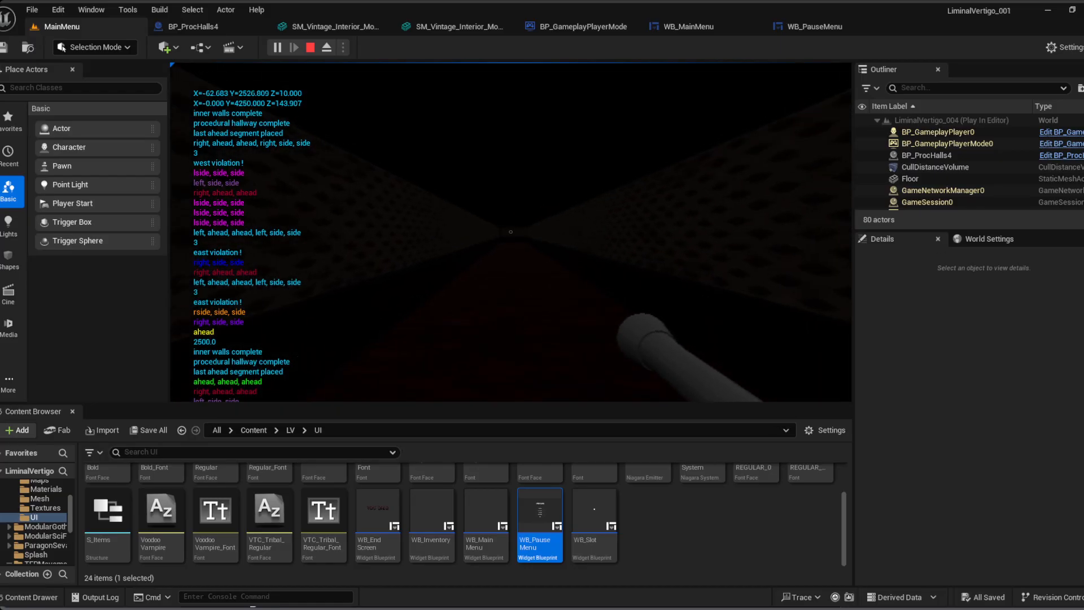
key(w)
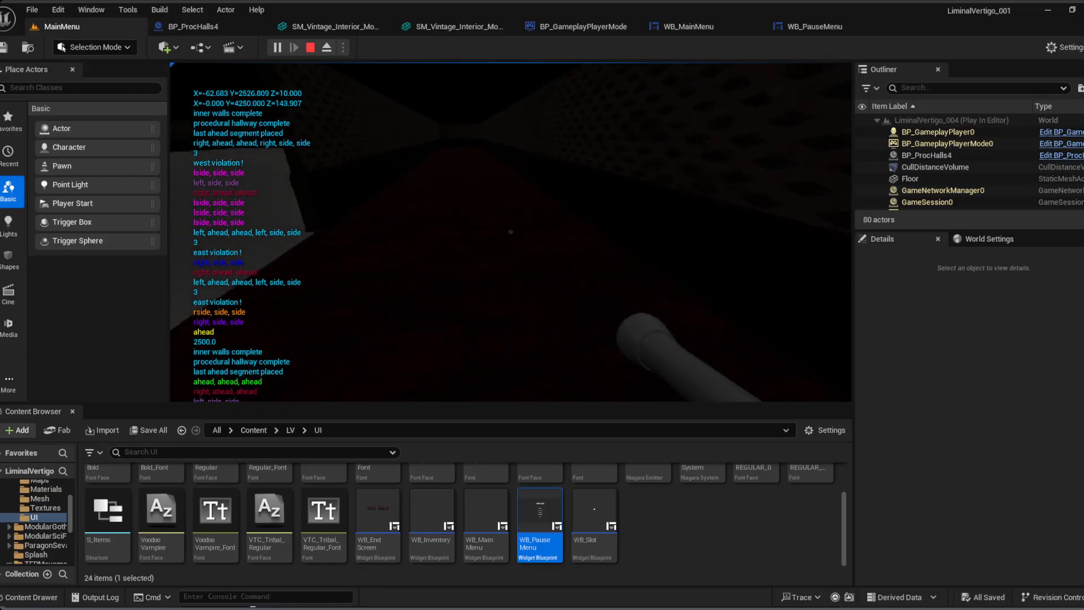
key(w)
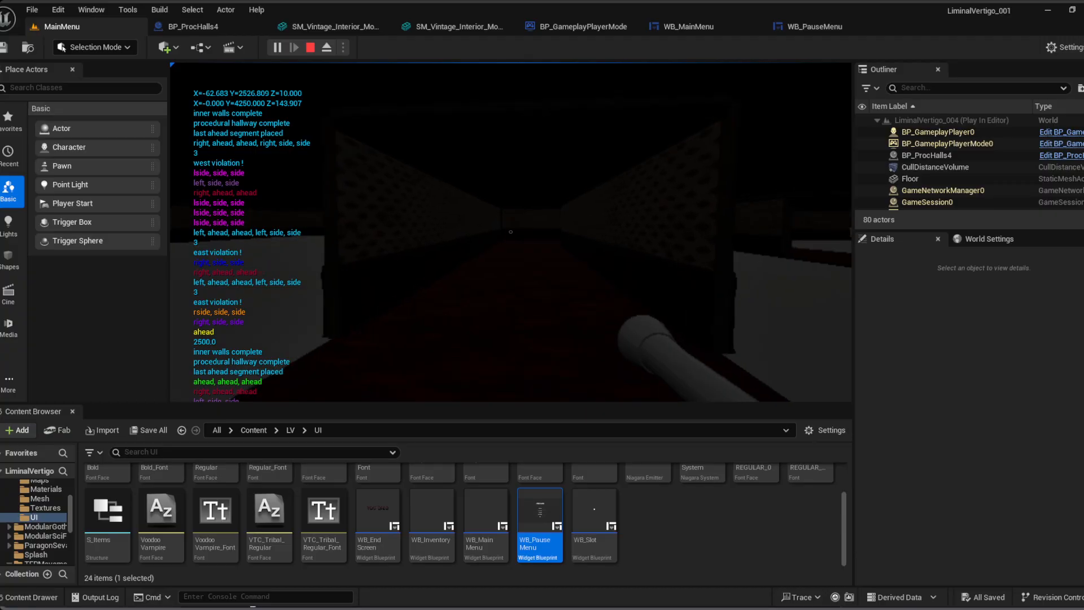
key(w)
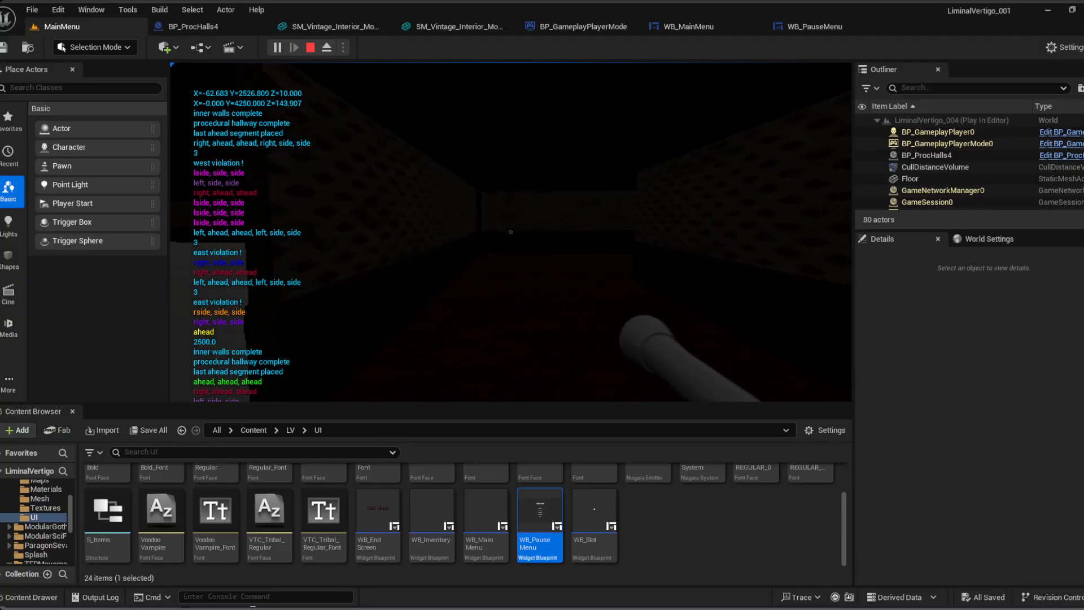
key(w)
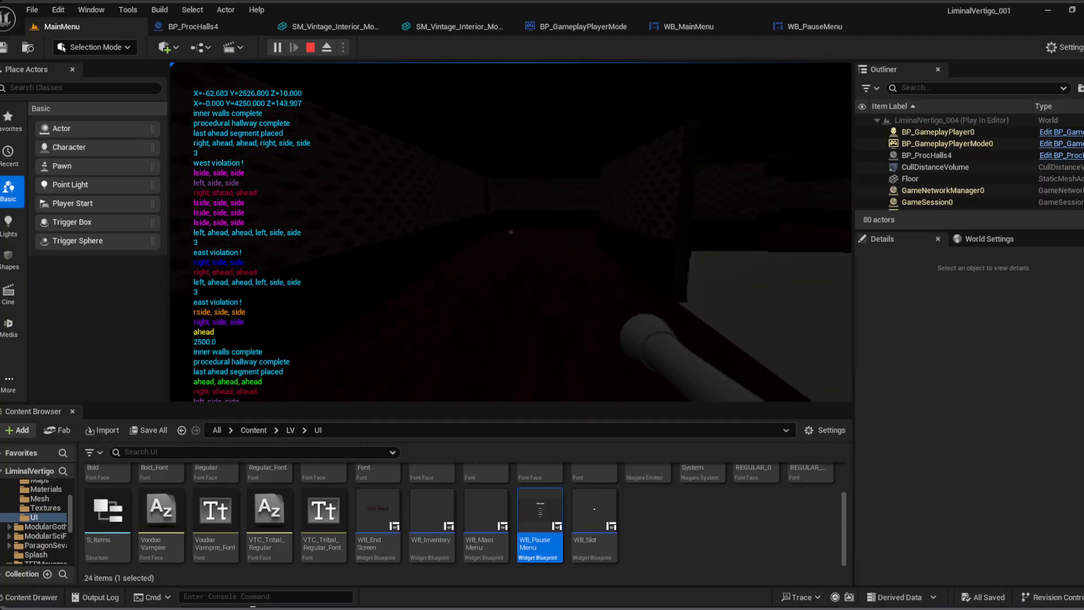
key(w)
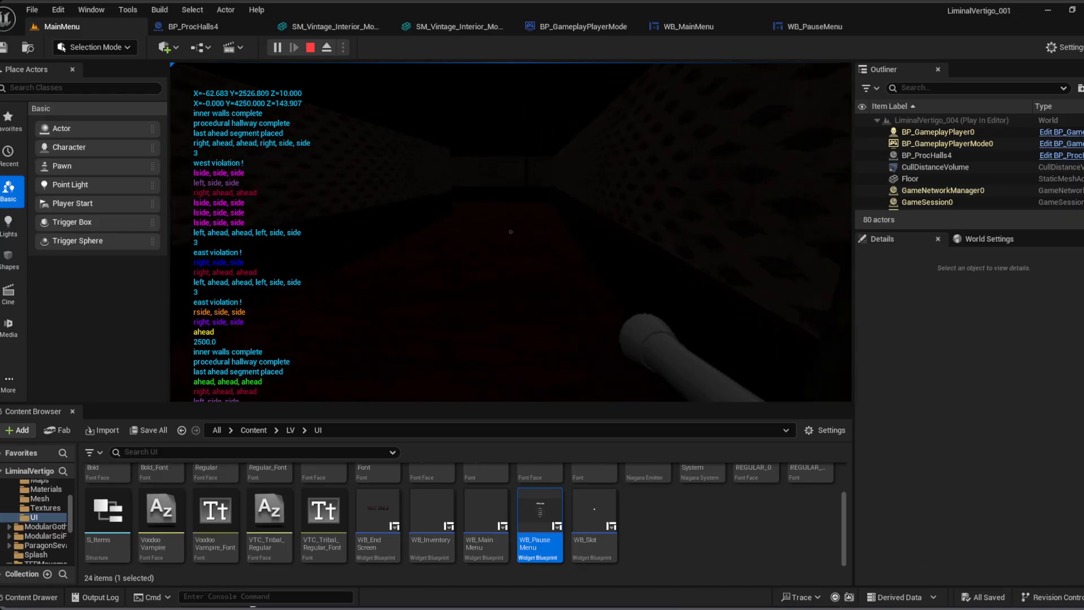
key(w)
key(w)
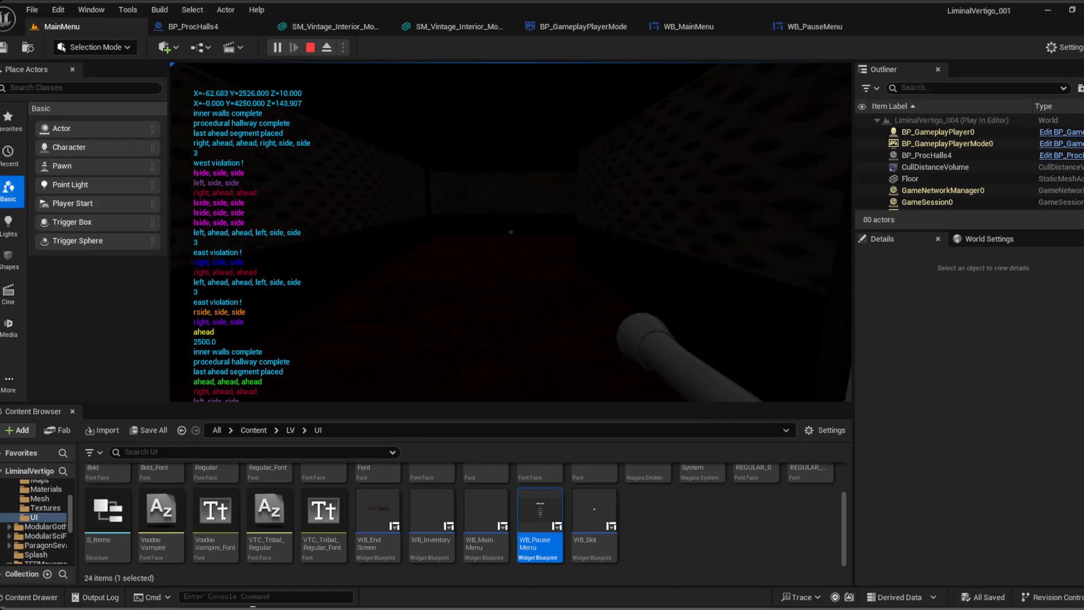
key(w)
key(w)
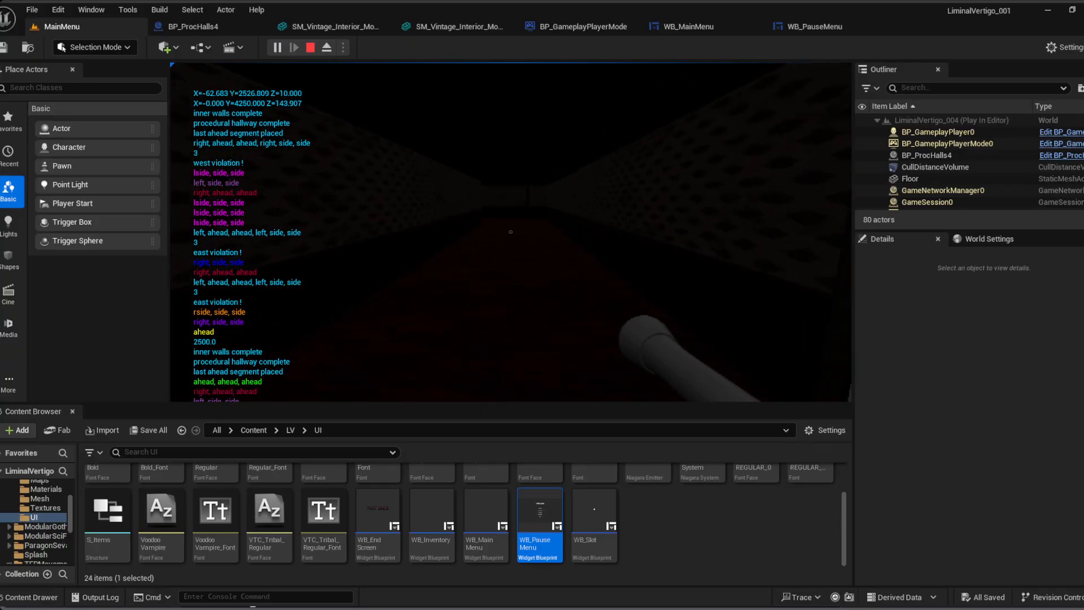
key(w)
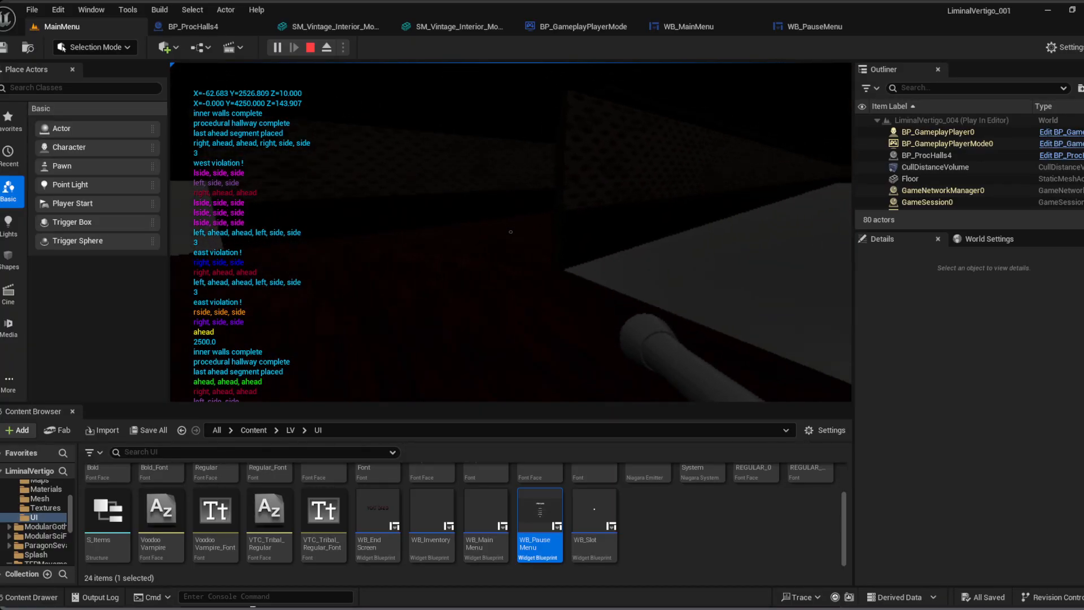
key(w)
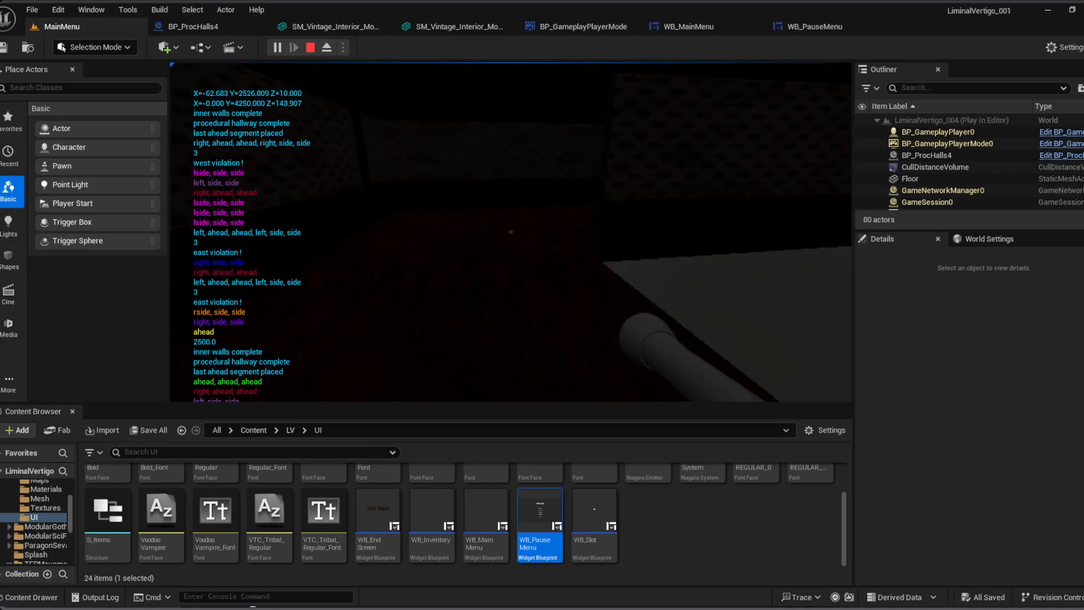
key(w)
key(w)
key(w)
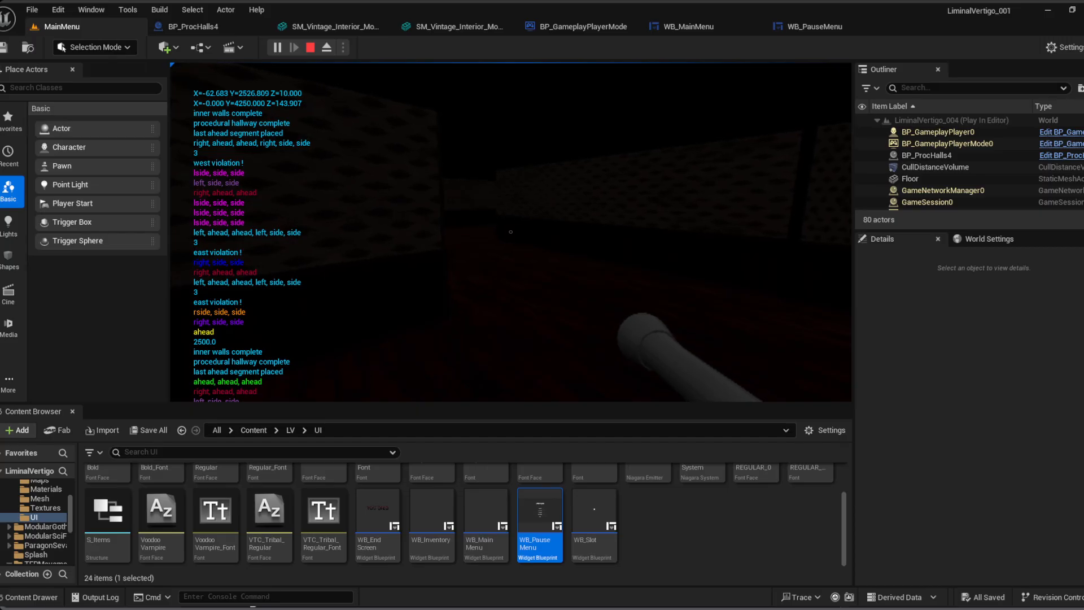
key(w)
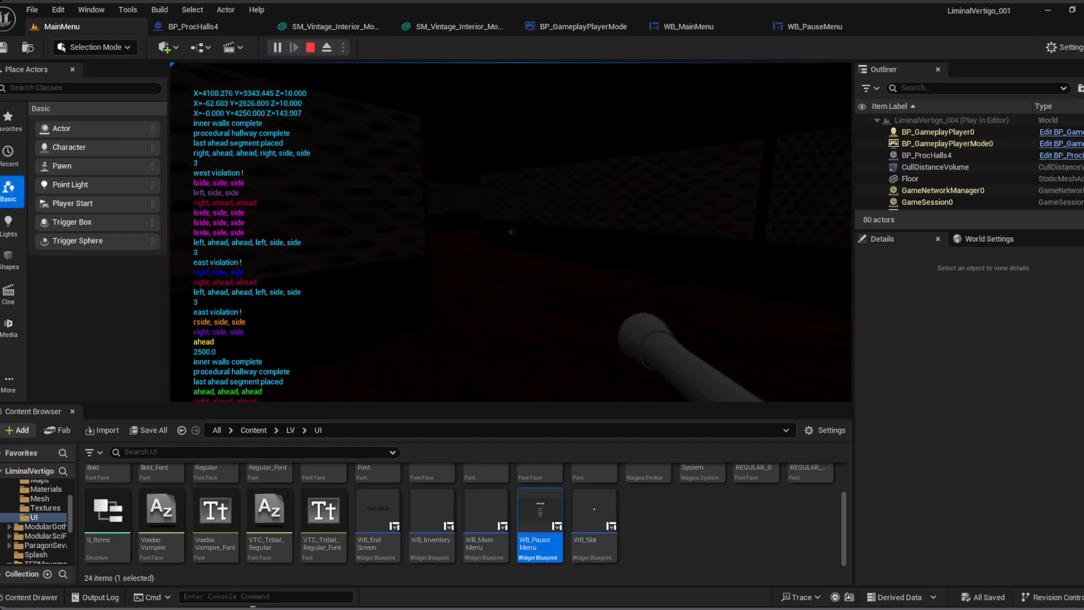
key(w)
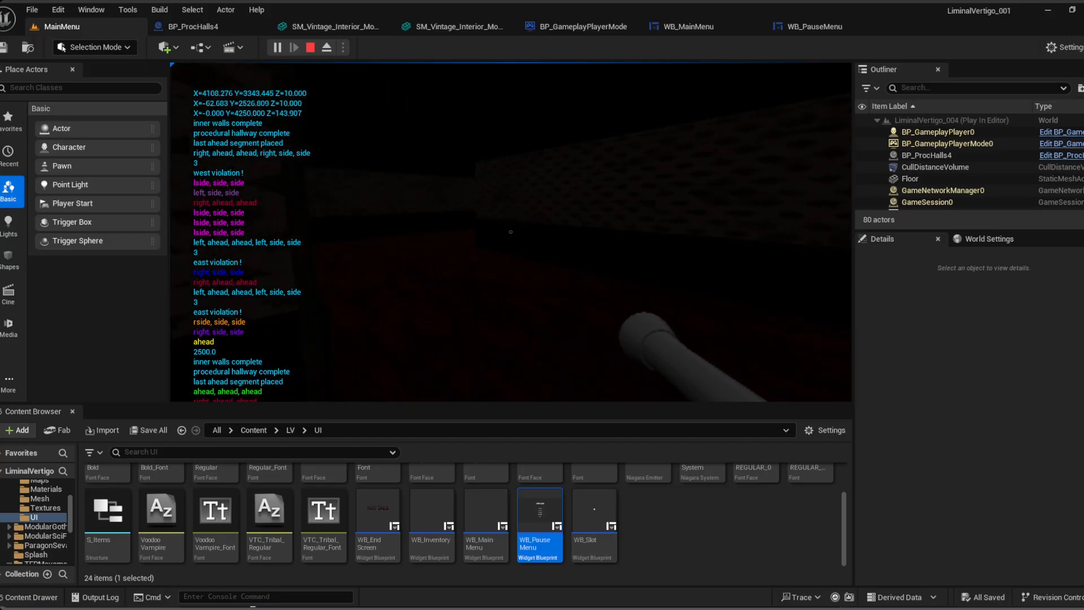
key(w)
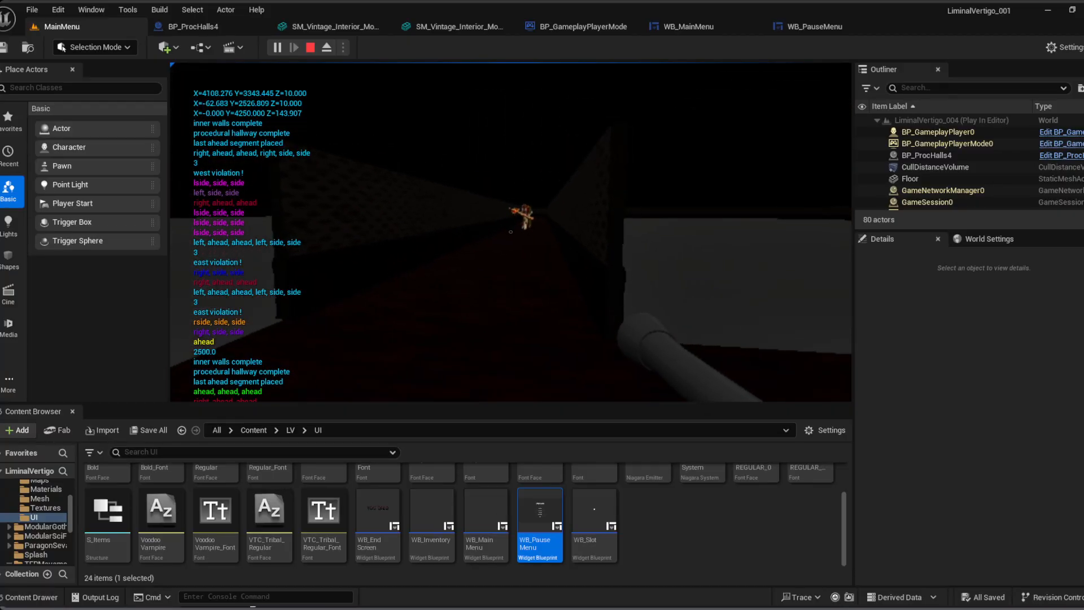
key(Escape)
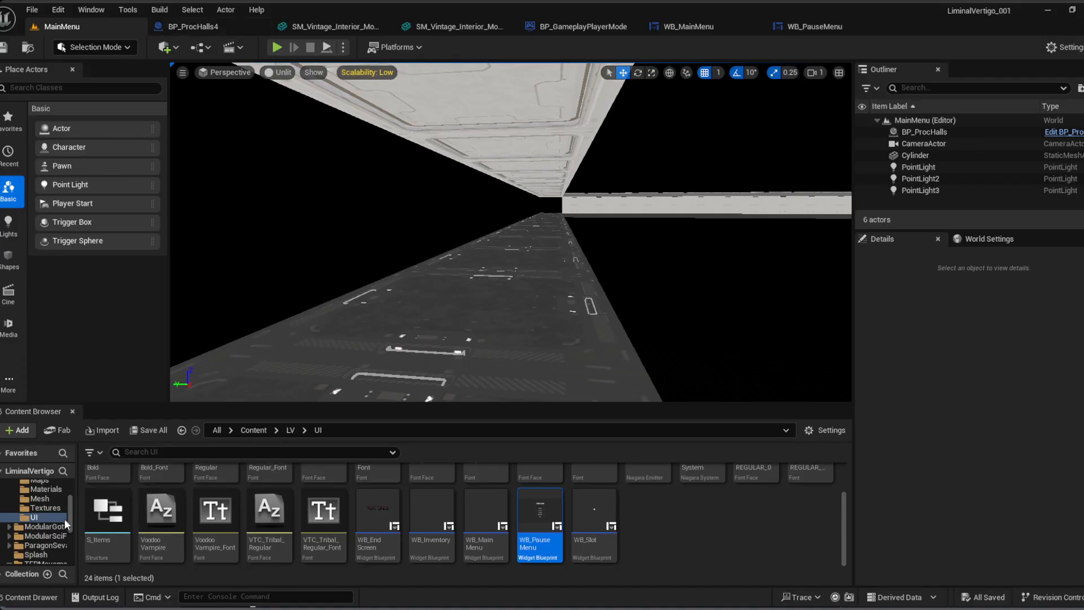
Step: Open the LiminalVertigo_001 level from the Maps folder and inspect its navigation mesh overlay, hiding it again when done
scroll(52, 516, up, 1)
click(40, 500)
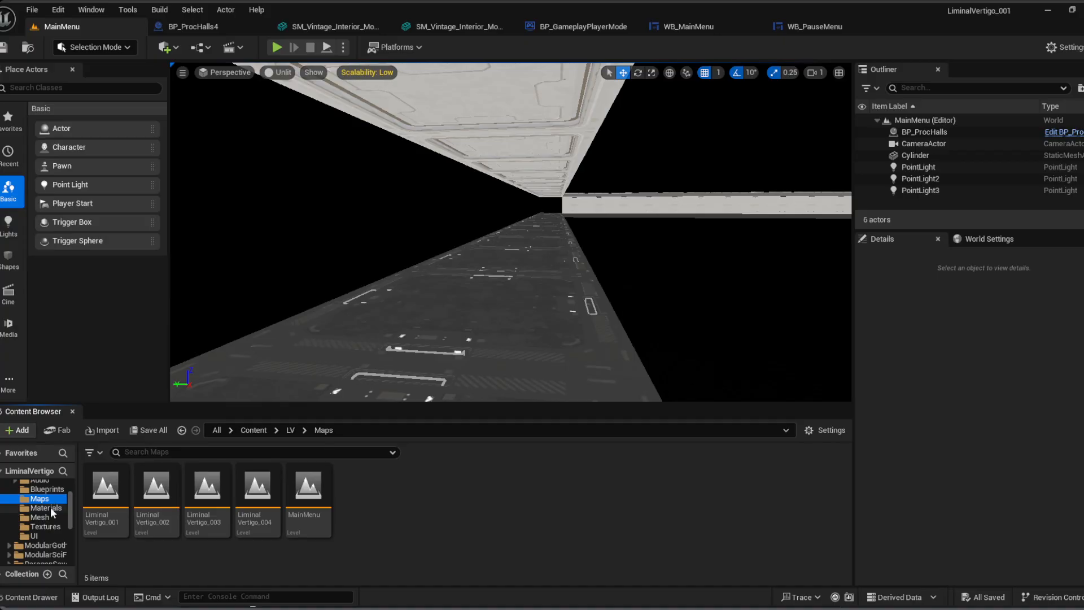
click(107, 505)
double_click(107, 504)
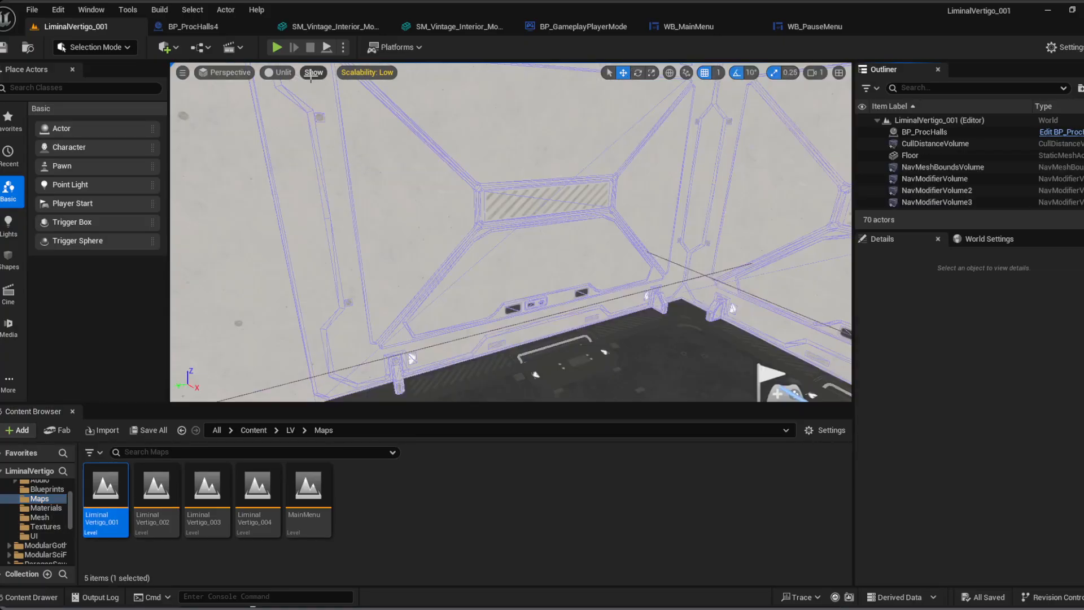
key(p)
right_drag(370, 293, 491, 281)
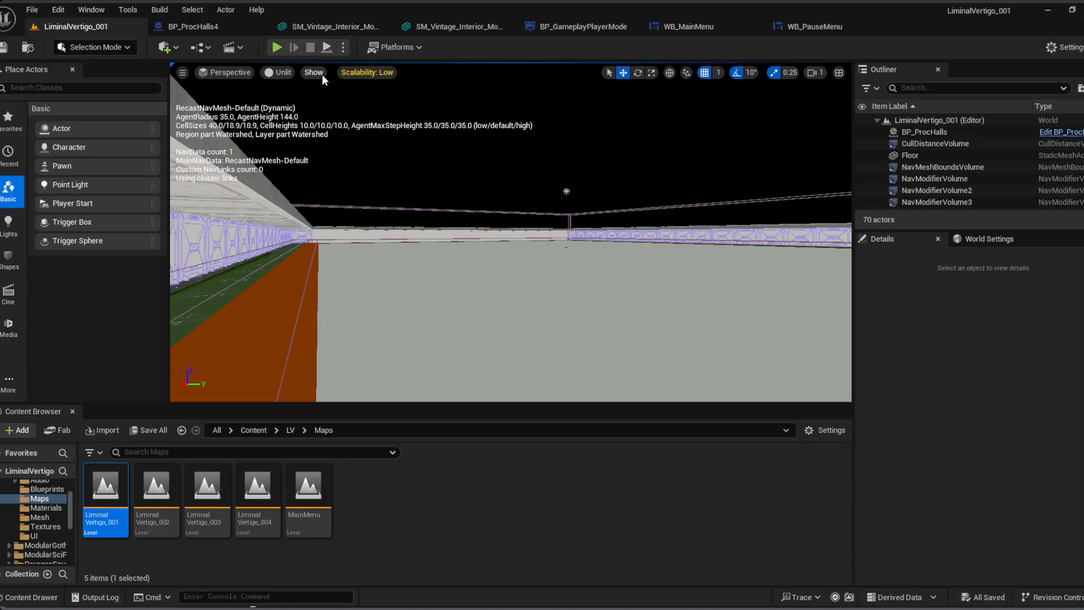
key(p)
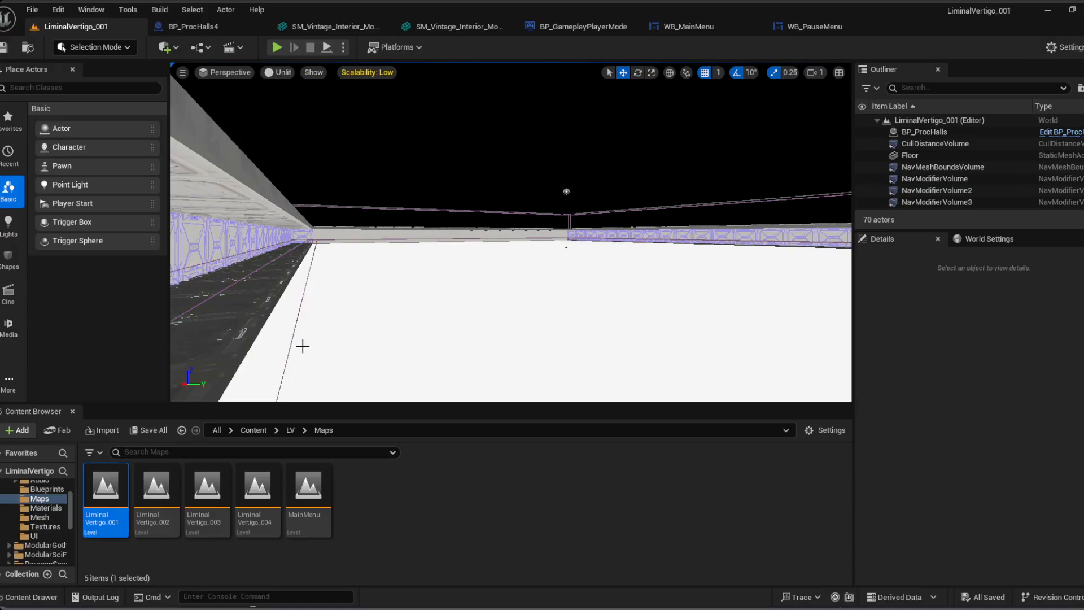
Step: Open LiminalVertigo_002 and check the navigation mesh coverage across its floor and hallway, hiding the overlay when done
click(162, 508)
double_click(162, 509)
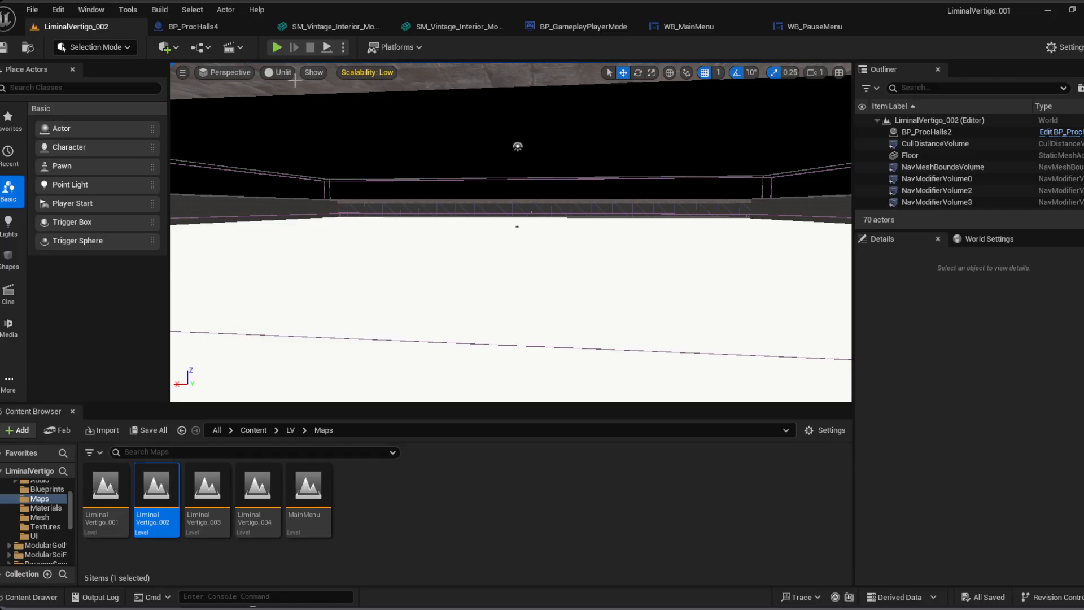
key(p)
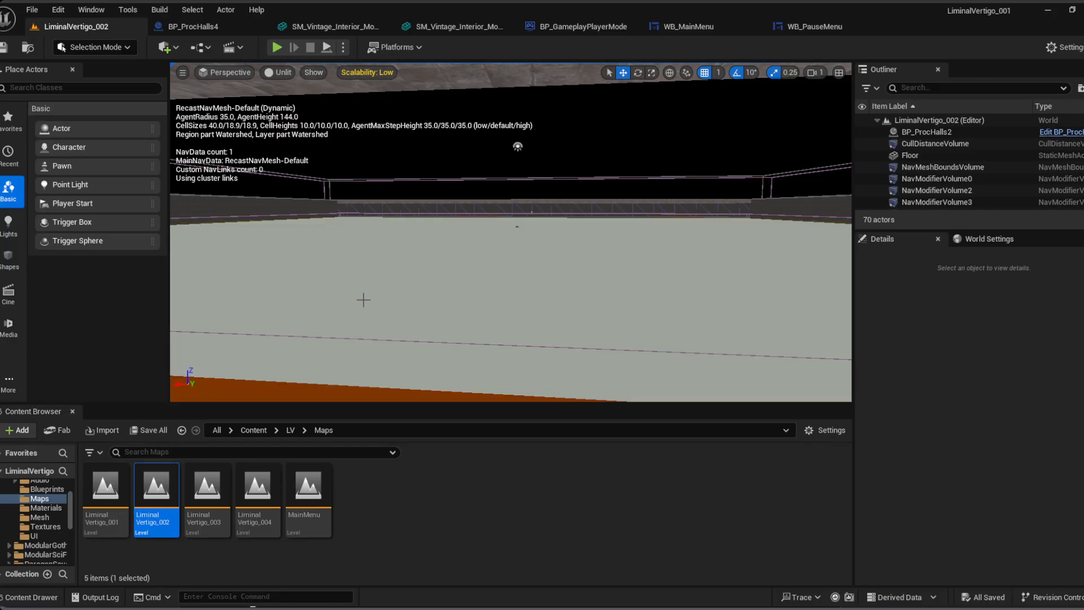
right_drag(363, 300, 130, 308)
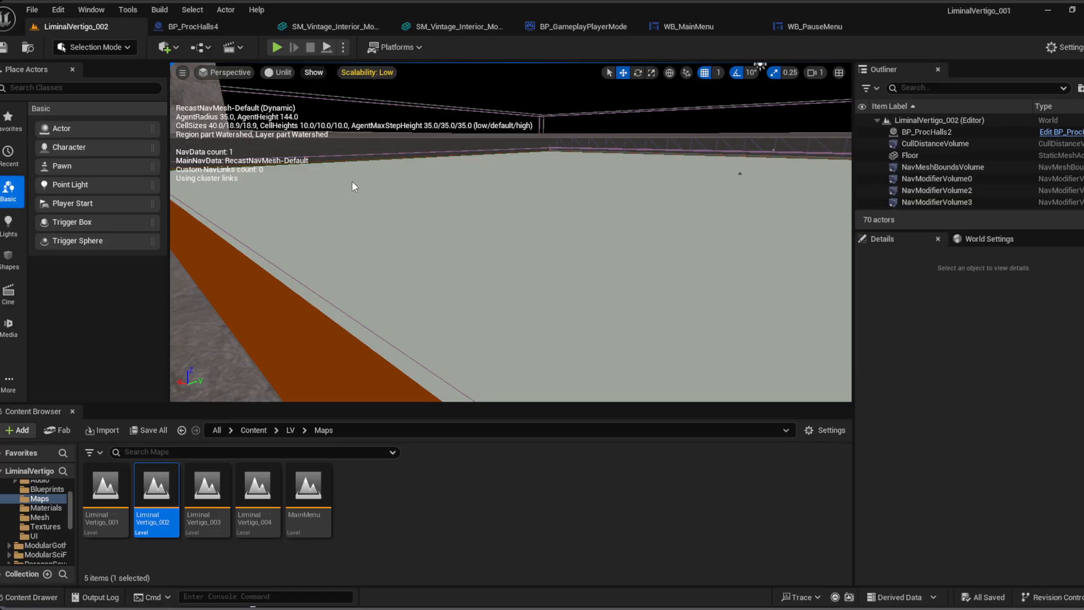
key(p)
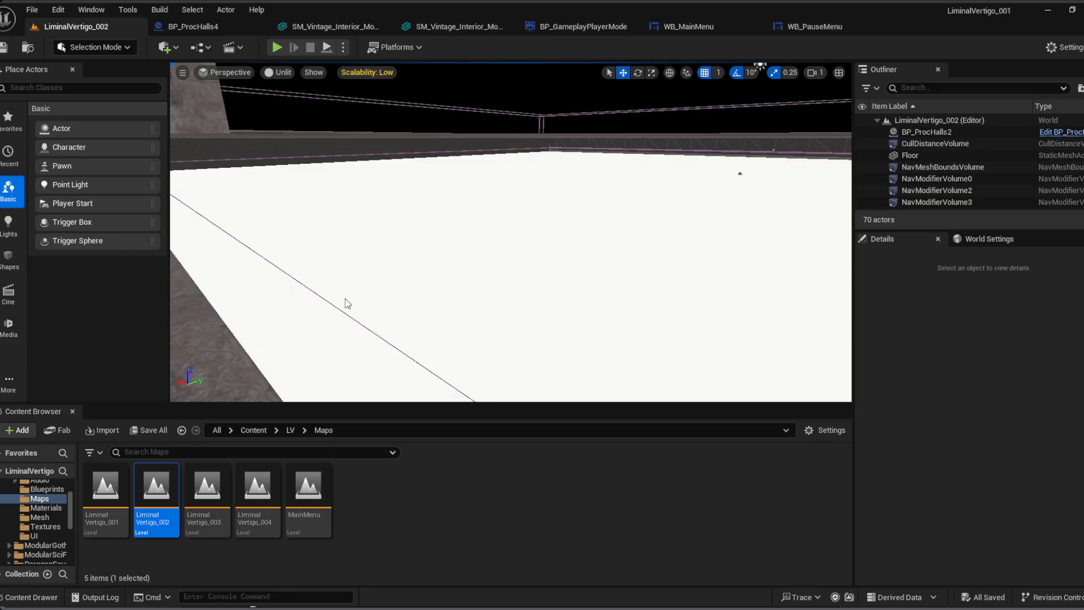
Step: Open LiminalVertigo_003 and examine the navigation mesh along its walls and floor, switching the overlay off when done
double_click(198, 496)
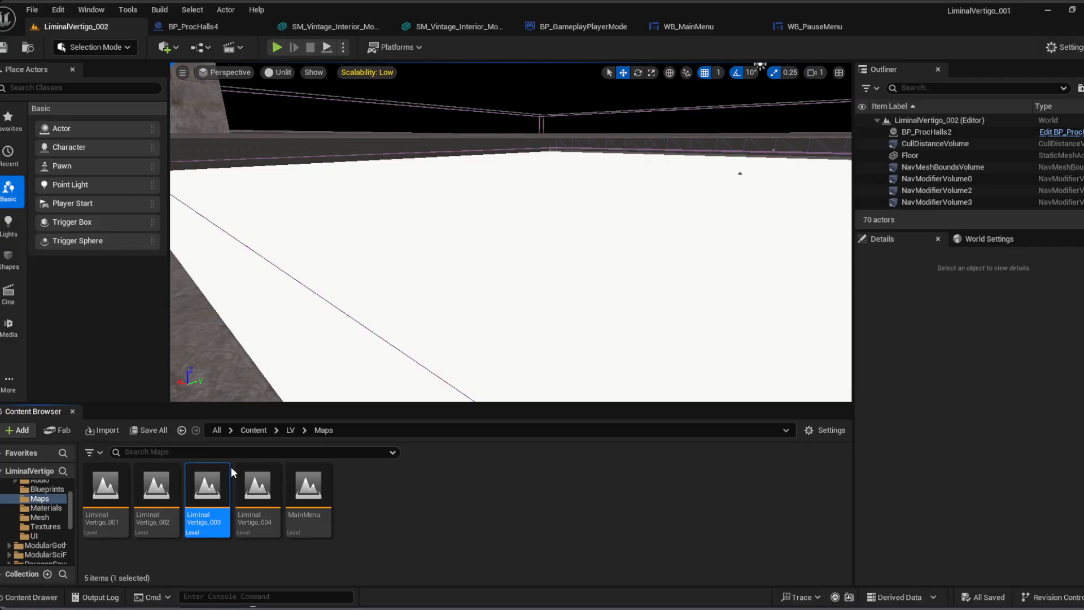
right_drag(449, 192, 382, 127)
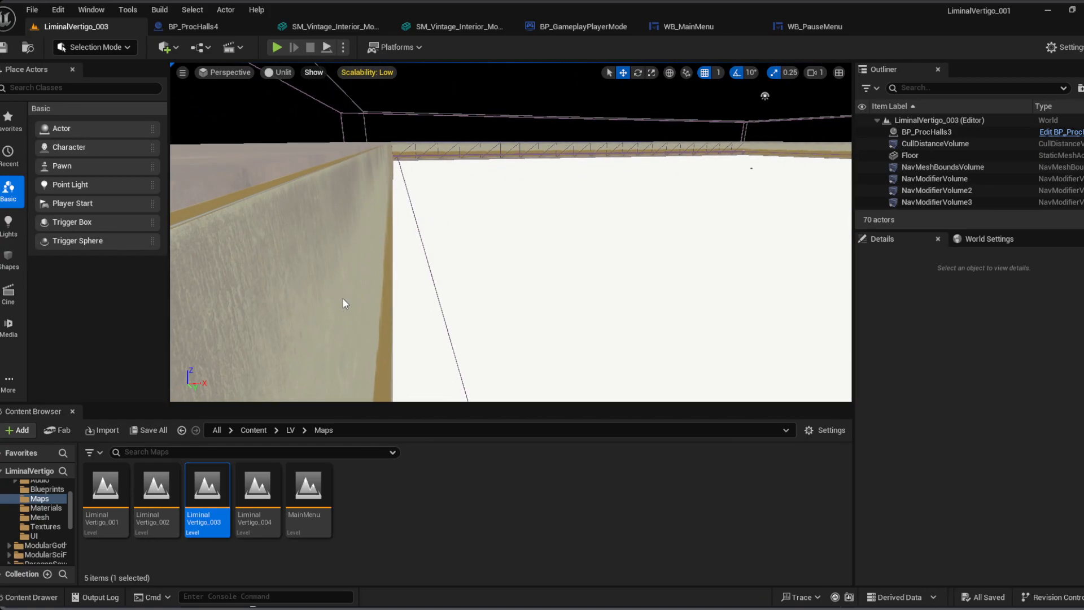
key(p)
right_drag(342, 300, 316, 291)
right_drag(439, 274, 779, 254)
right_drag(418, 198, 423, 201)
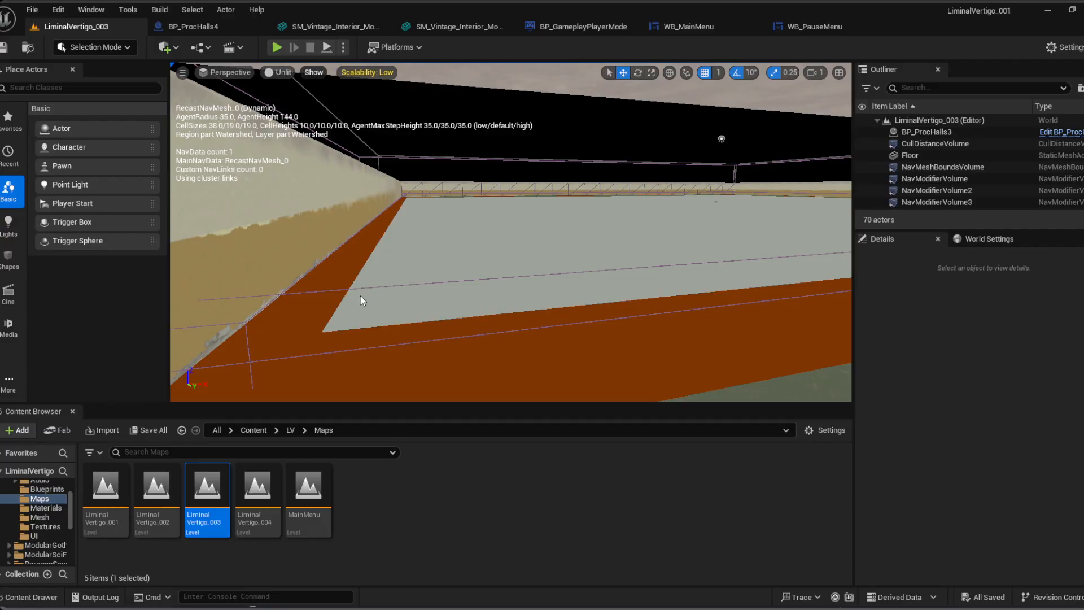
key(p)
Step: Open LiminalVertigo_004 and compare its navigation mesh coverage with the other levels, hiding the overlay when done
click(254, 517)
double_click(254, 516)
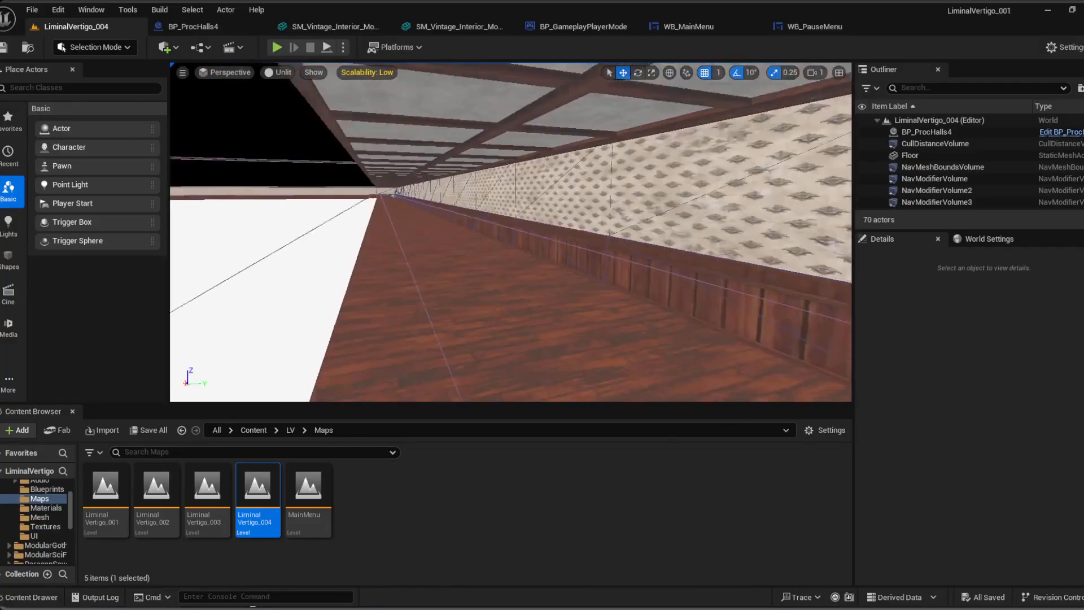
right_drag(527, 289, 403, 289)
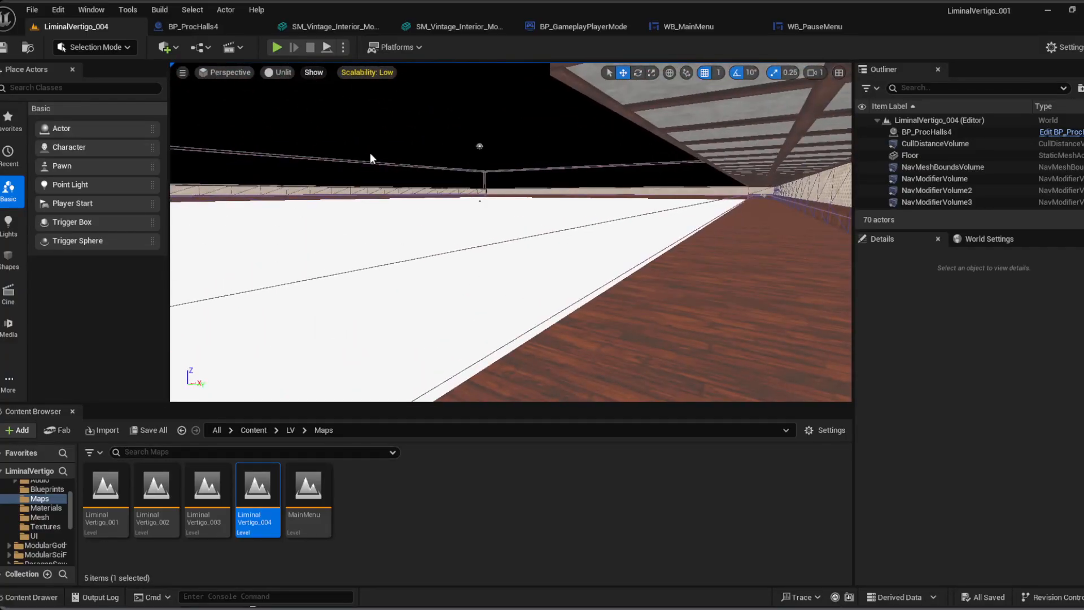
key(p)
right_drag(483, 270, 452, 270)
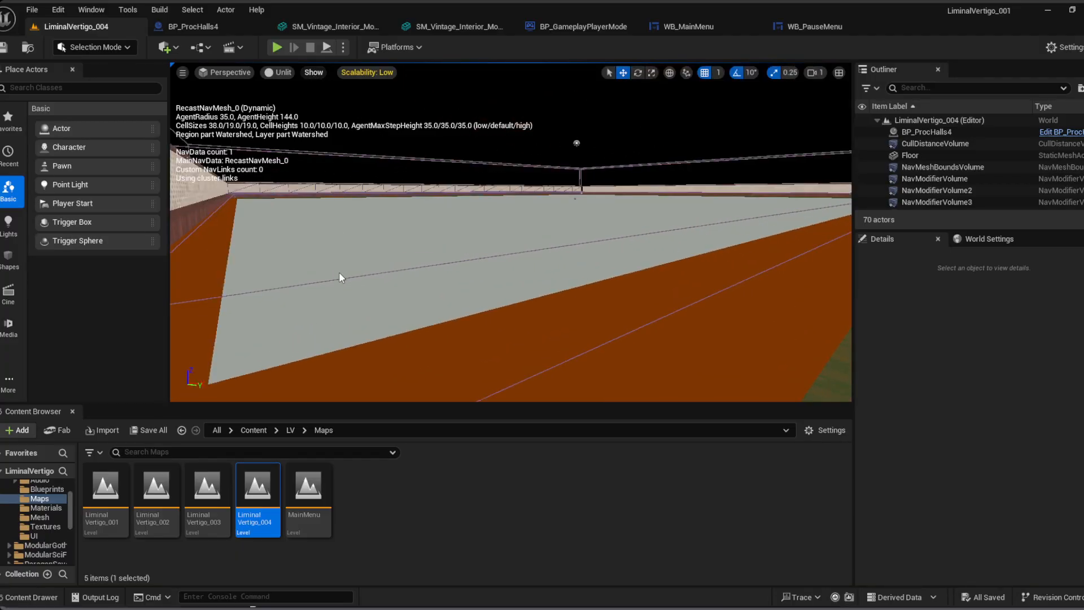
key(p)
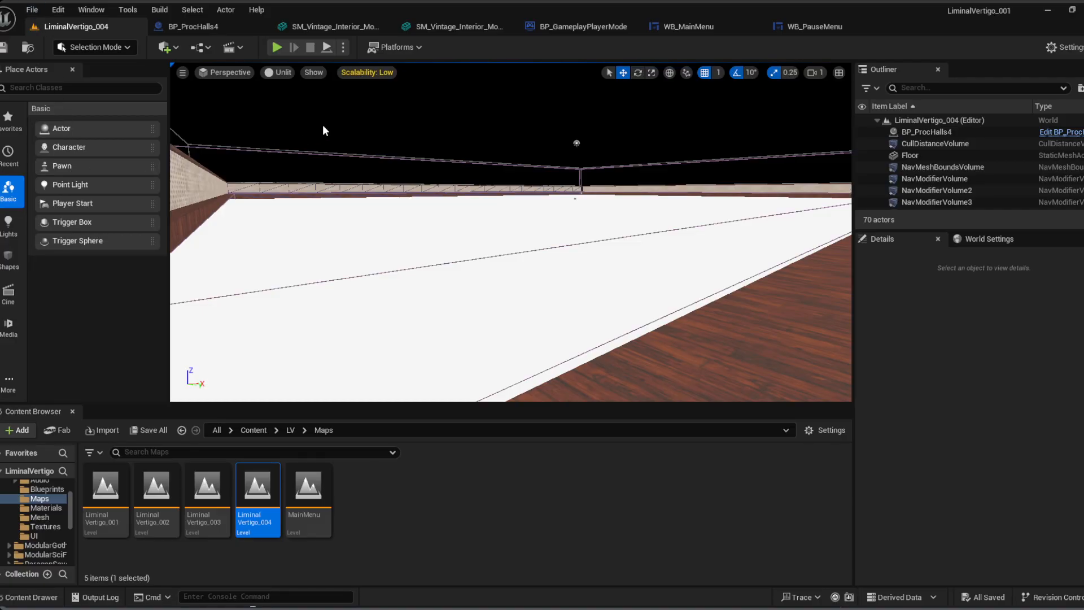
Step: Open the MainMenu level, run it in play mode and start a new game from its menu
double_click(294, 479)
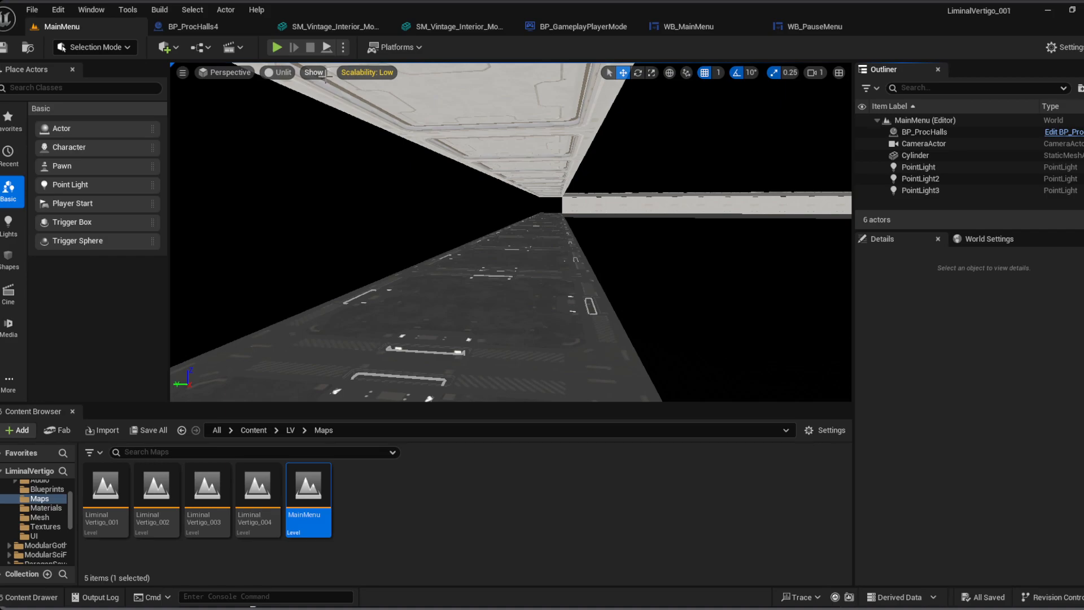
click(276, 52)
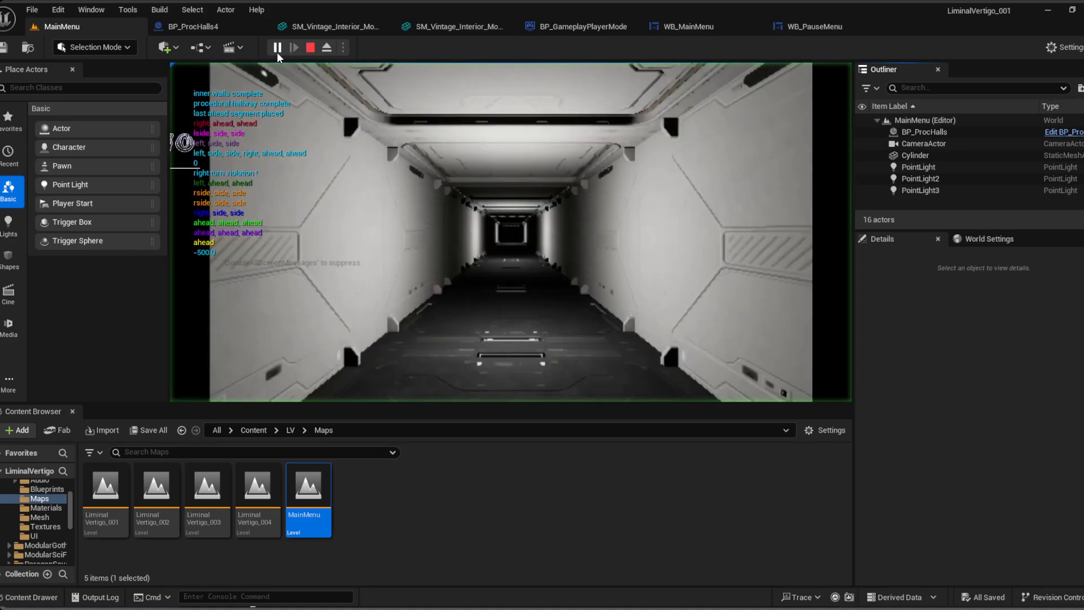
click(287, 218)
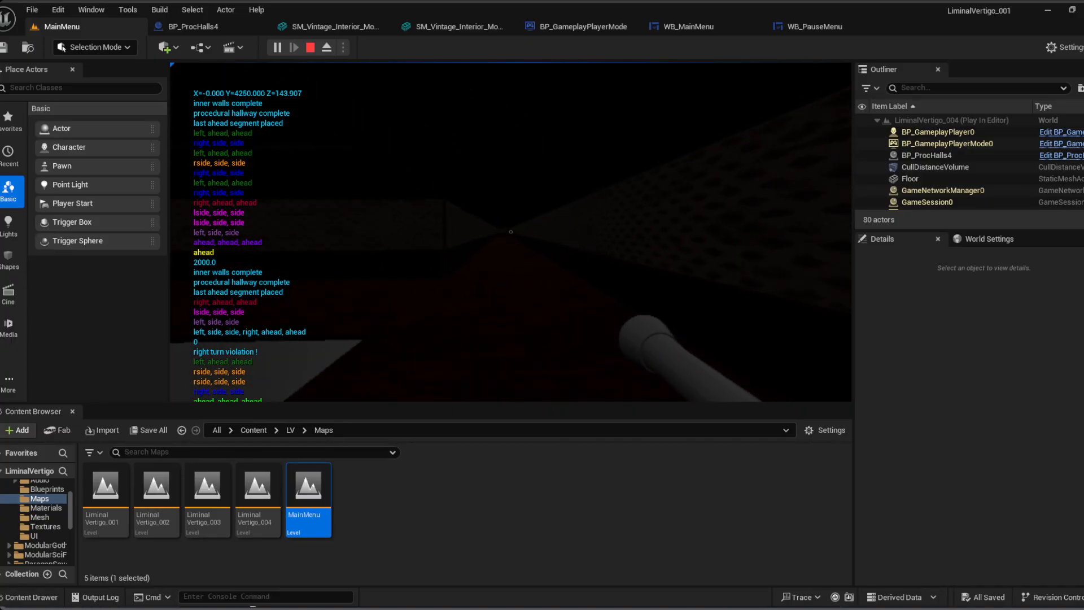
Step: Switch on the flashlight and walk the LiminalVertigo_004 hallways to examine how the creature moves through them
key(f)
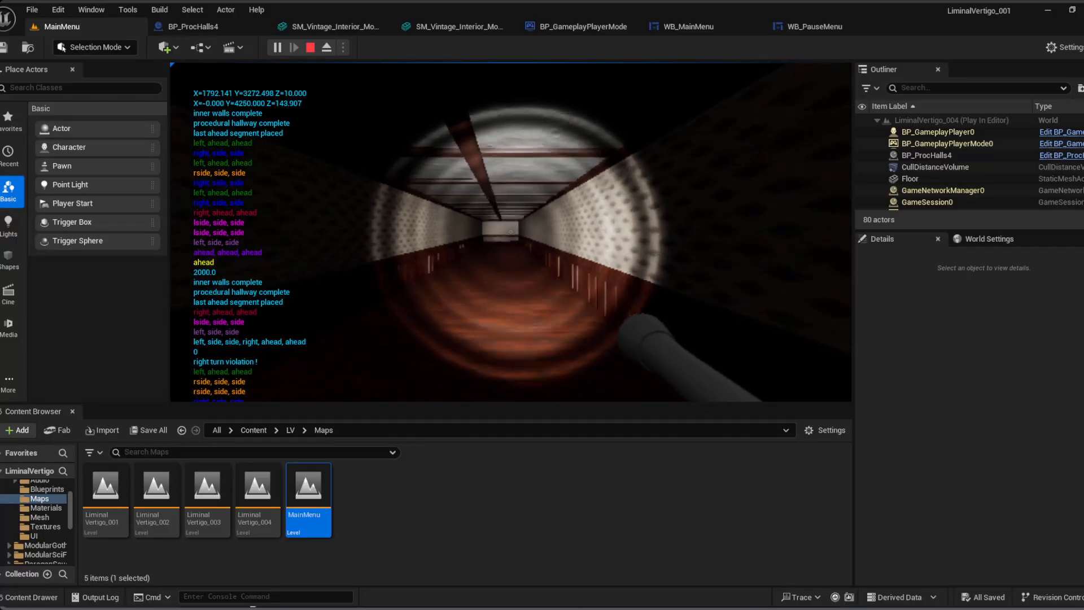
key(w)
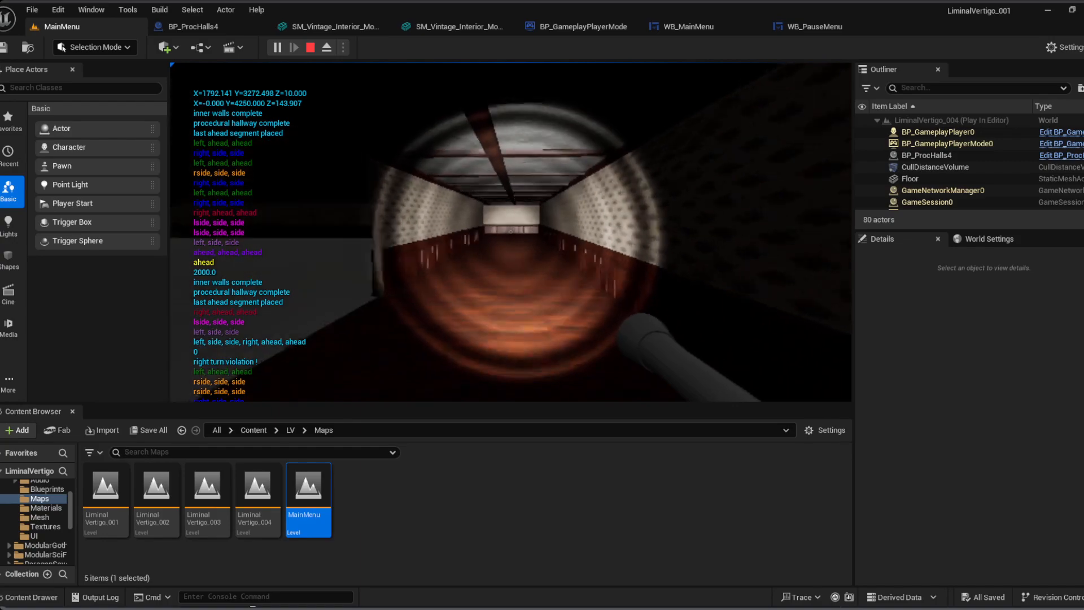
key(w)
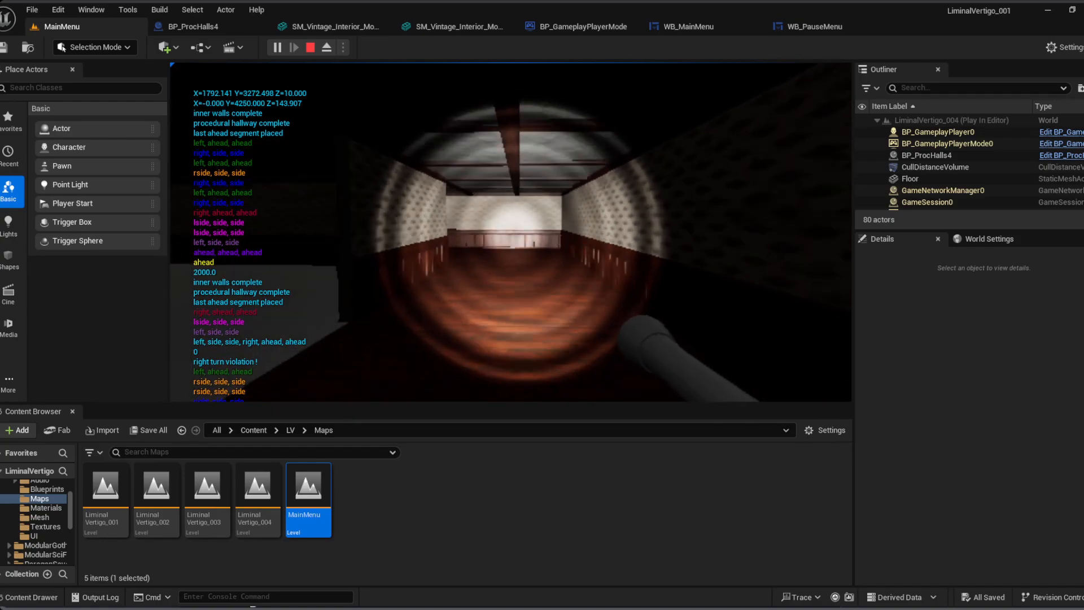
key(w)
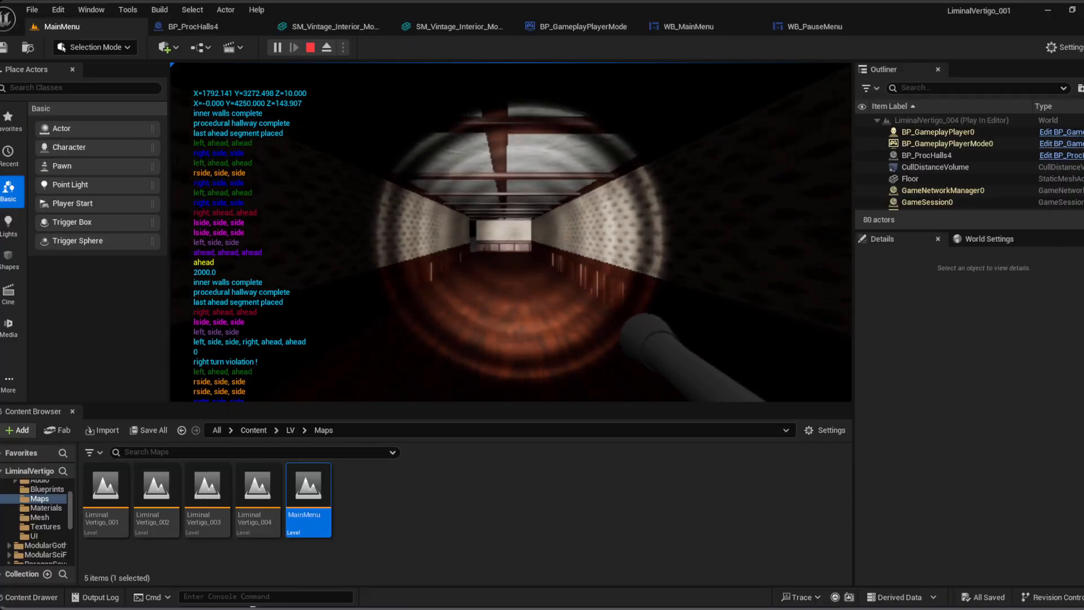
key(w)
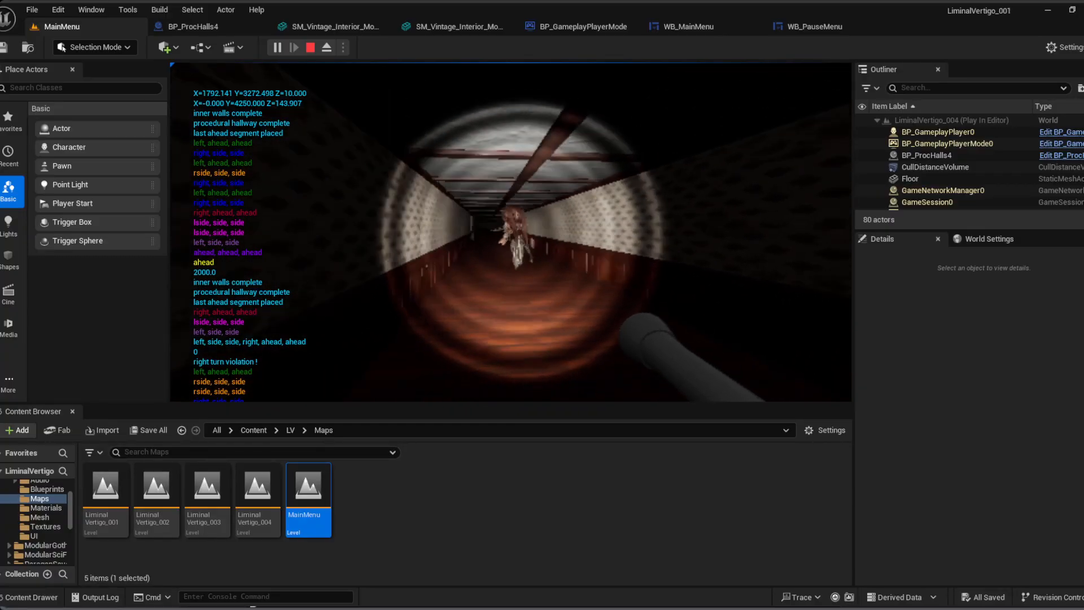
Step: Pause the game, start another new game and light the hallway with the flashlight
key(p)
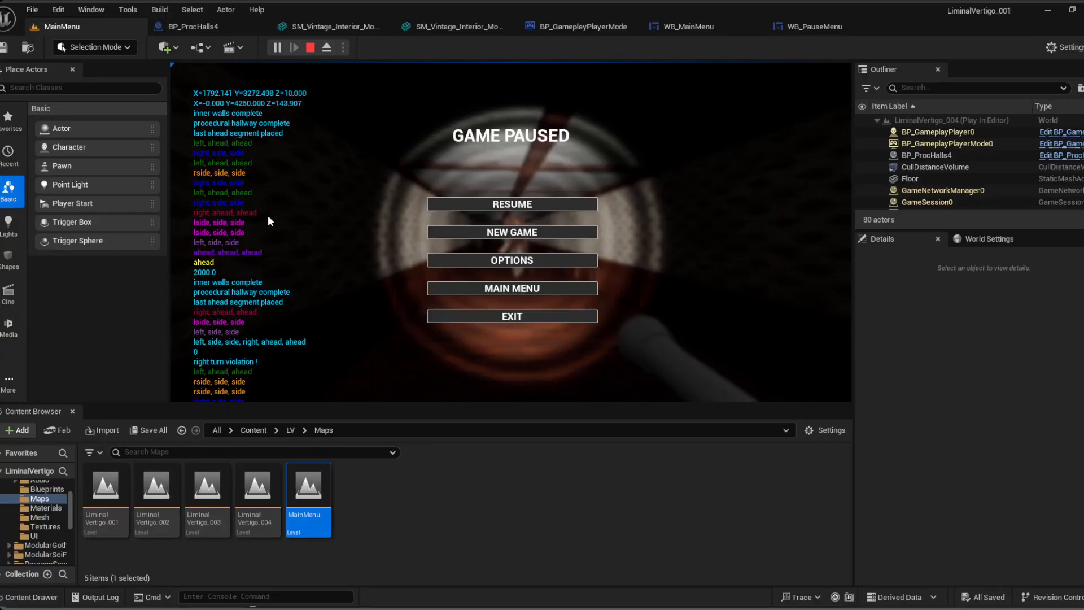
click(536, 233)
key(f)
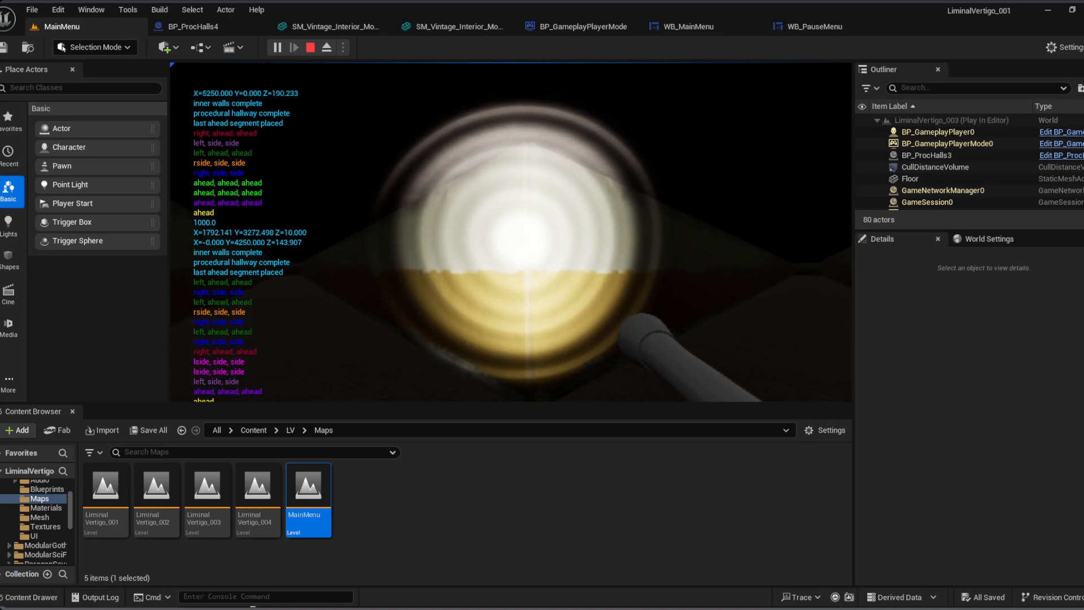
key(f)
key(f)
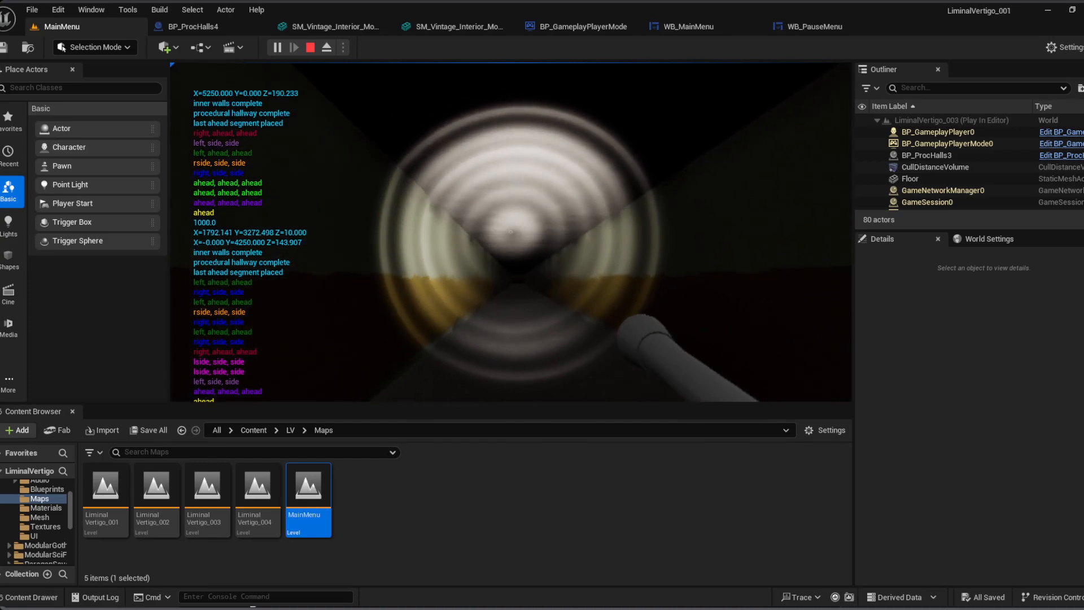
key(f)
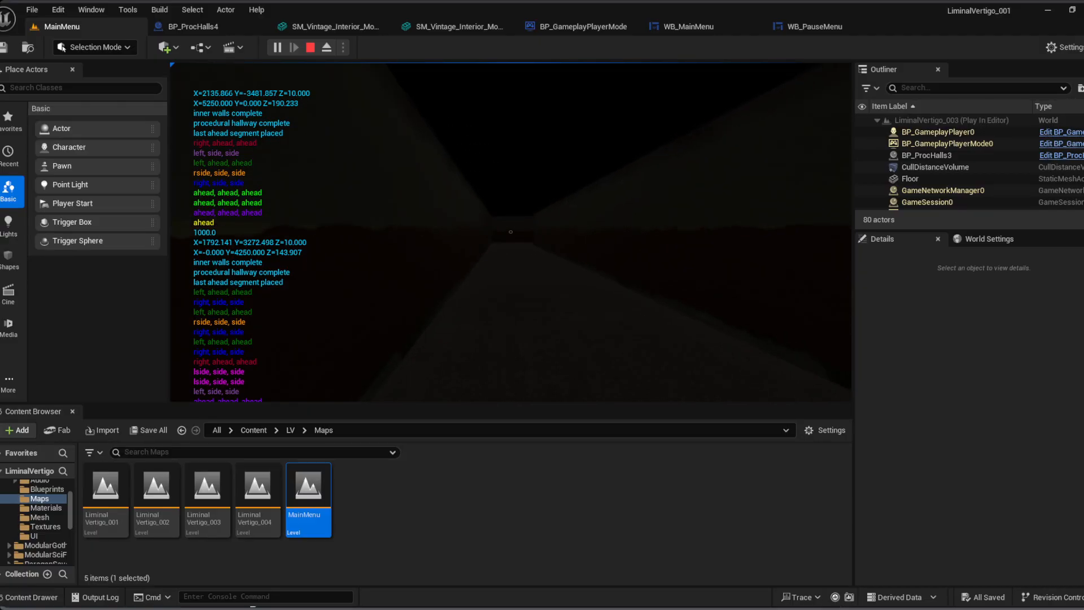
key(f)
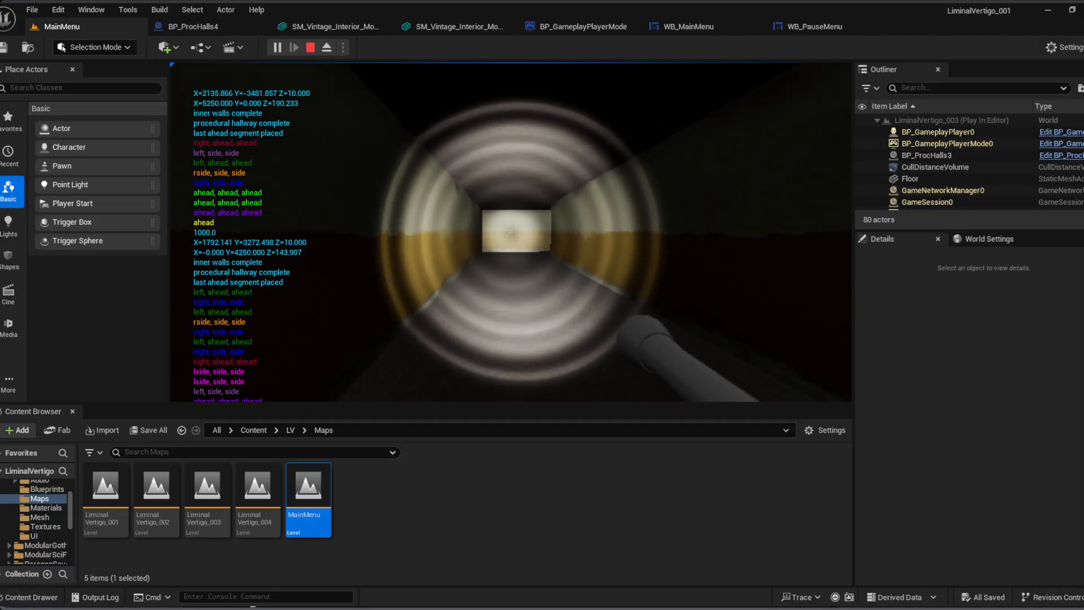
Step: Explore the LiminalVertigo_003 hallways by flashlight and observe how the creature pursues the player around the corners
key(w)
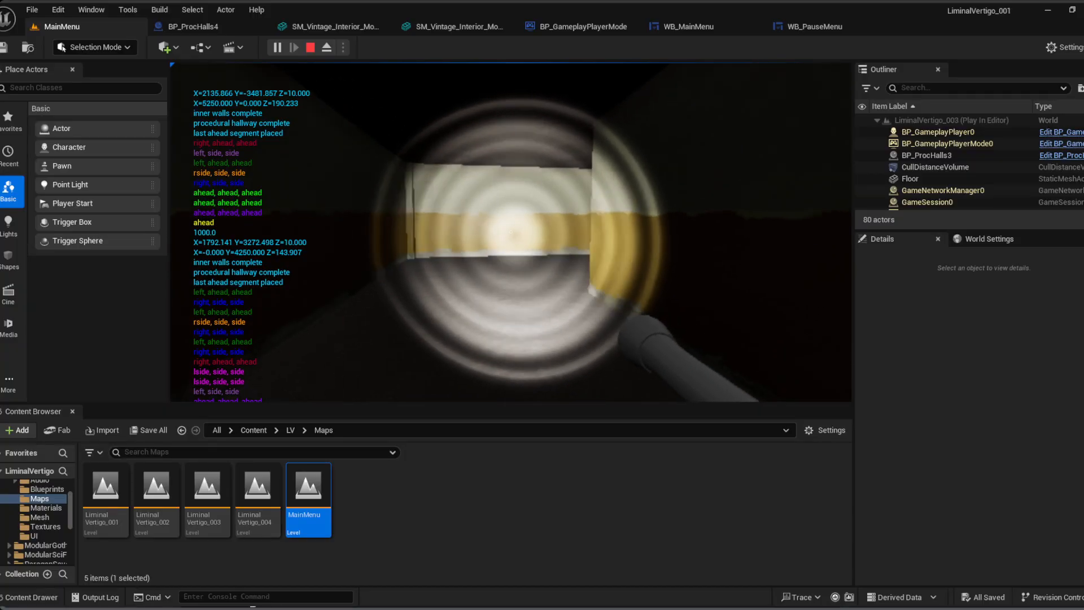
key(w)
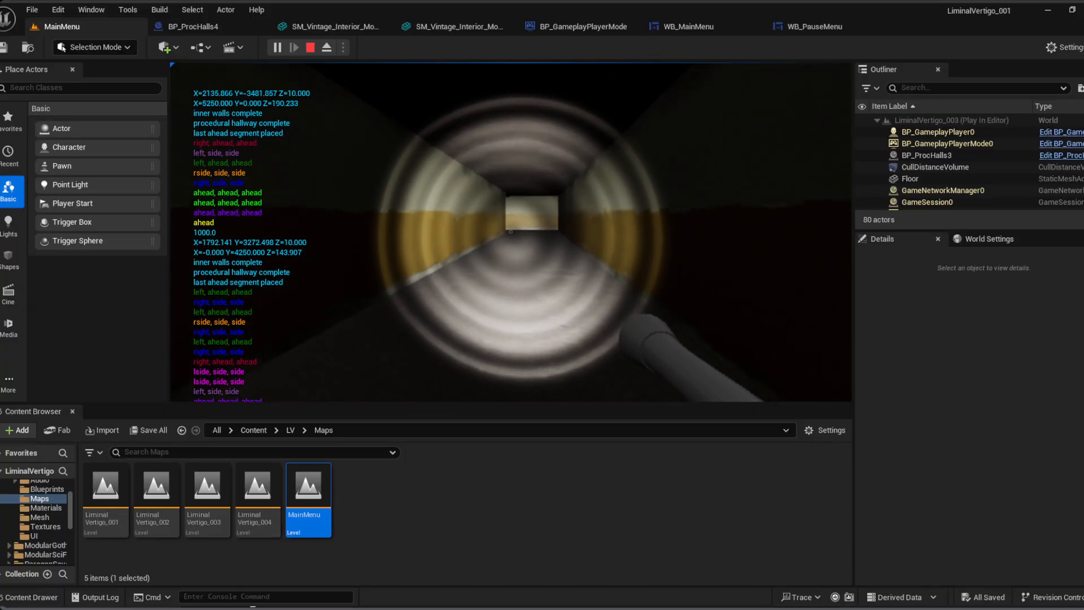
key(w)
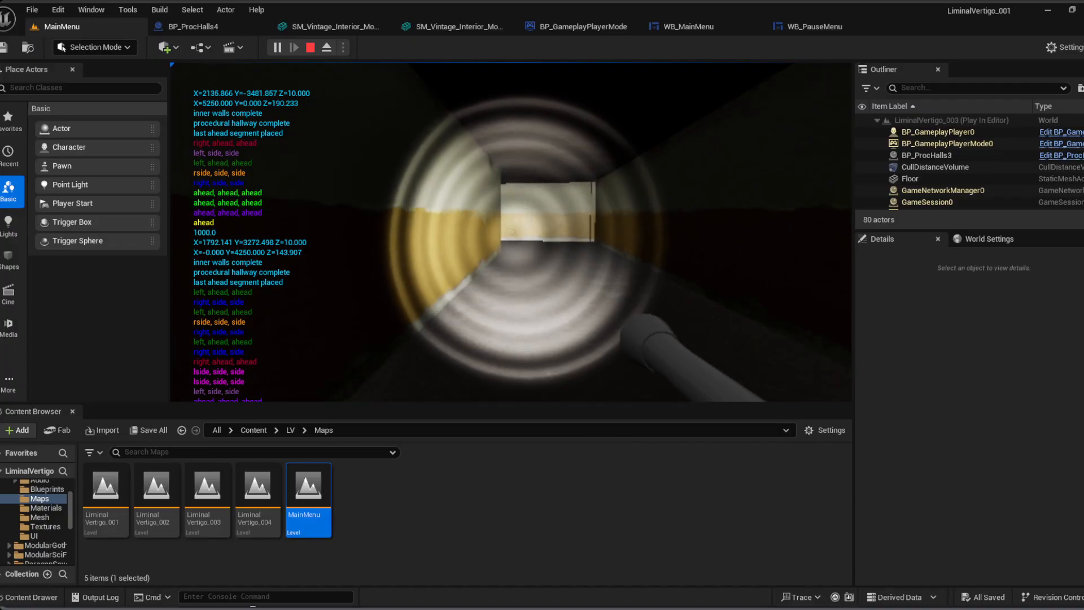
key(w)
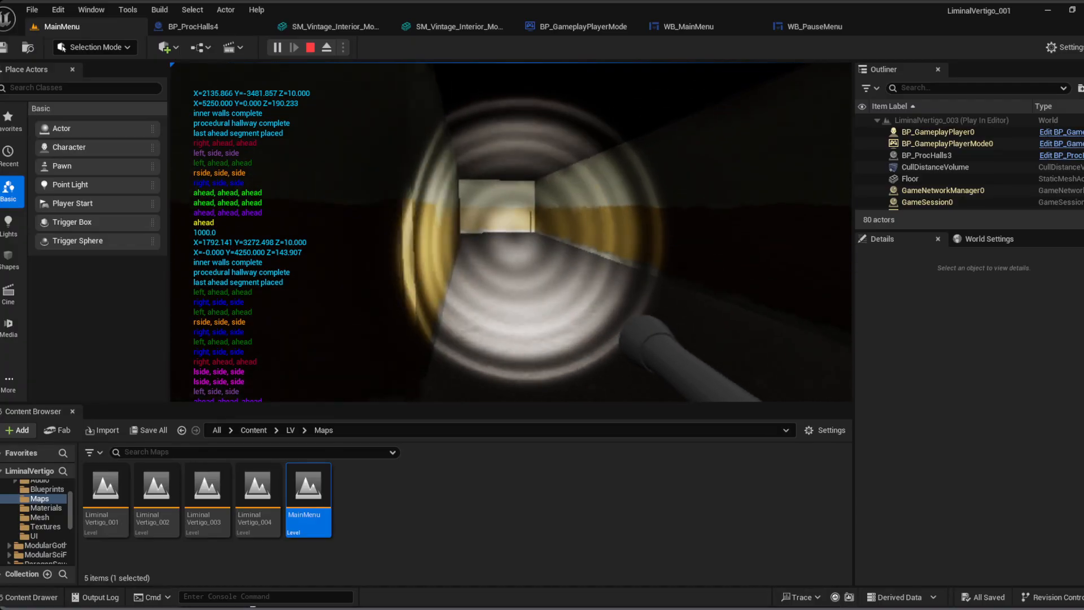
key(w)
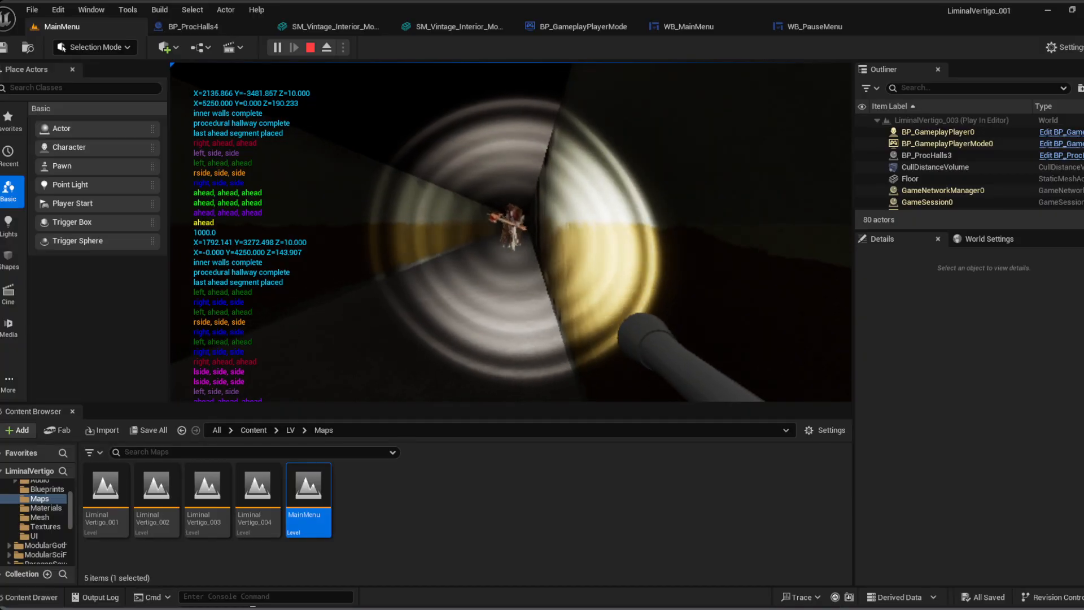
key(s)
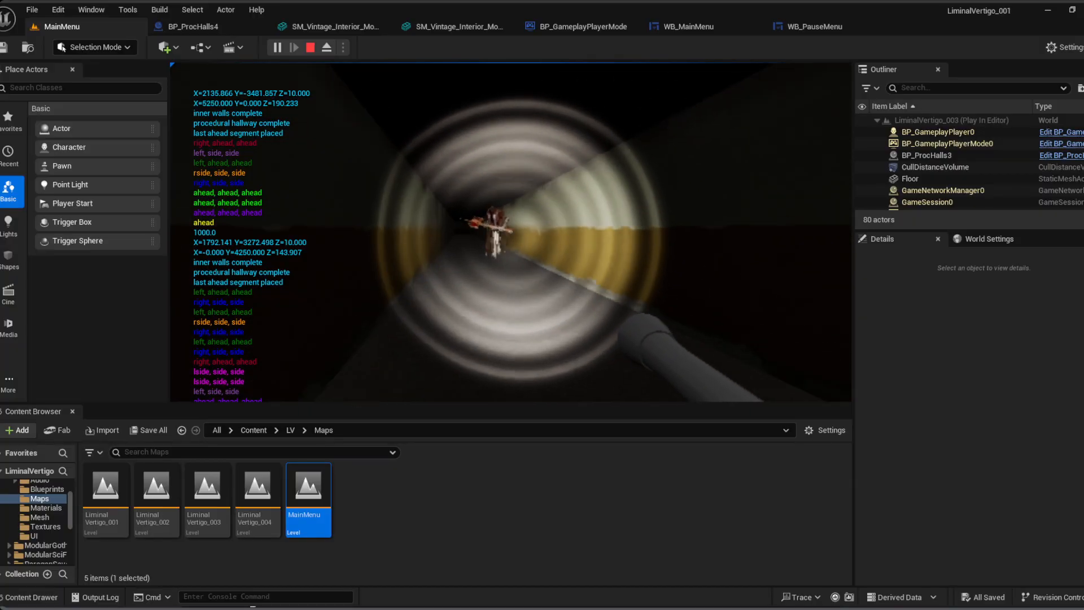
key(w)
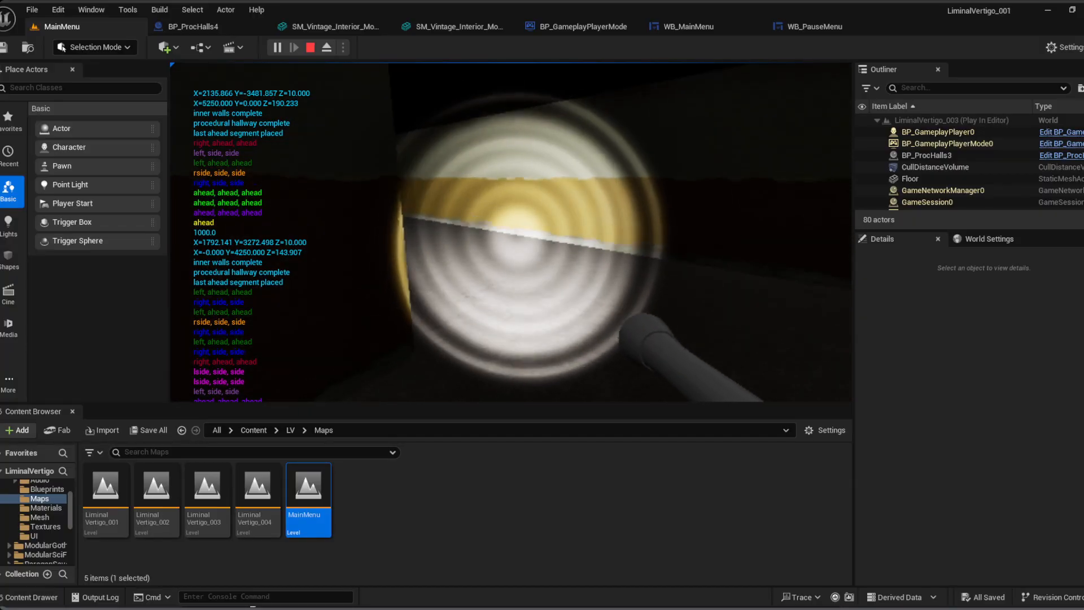
key(w)
key(w)
key(w)
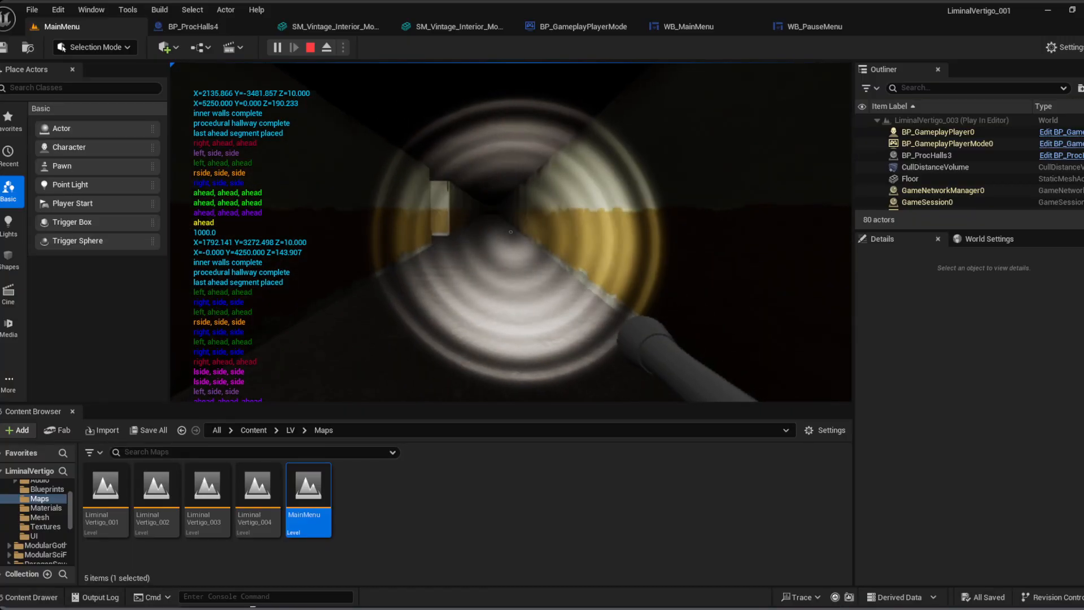
key(w)
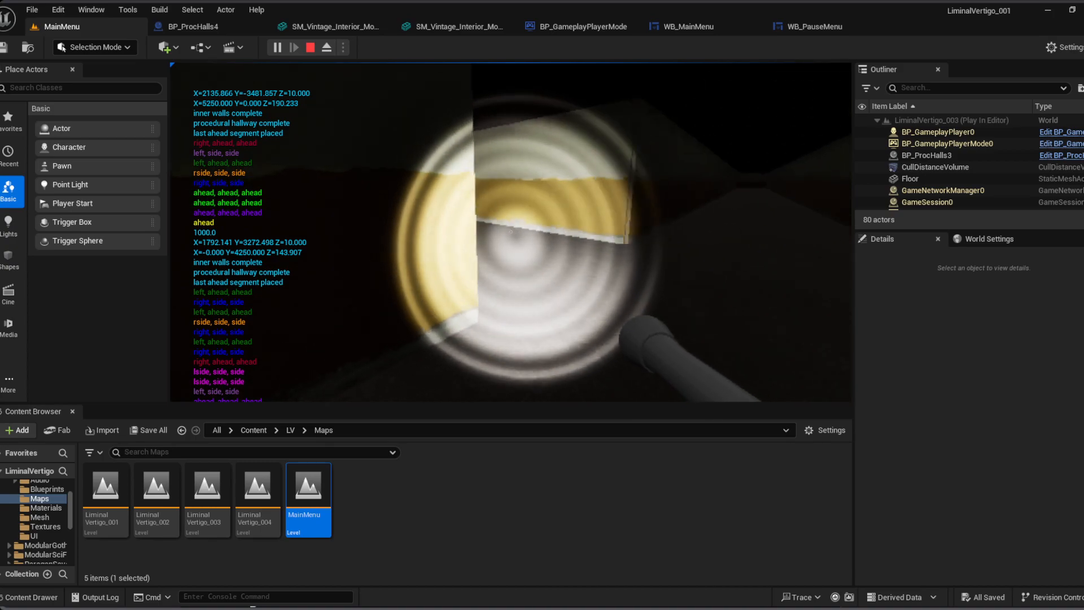
key(w)
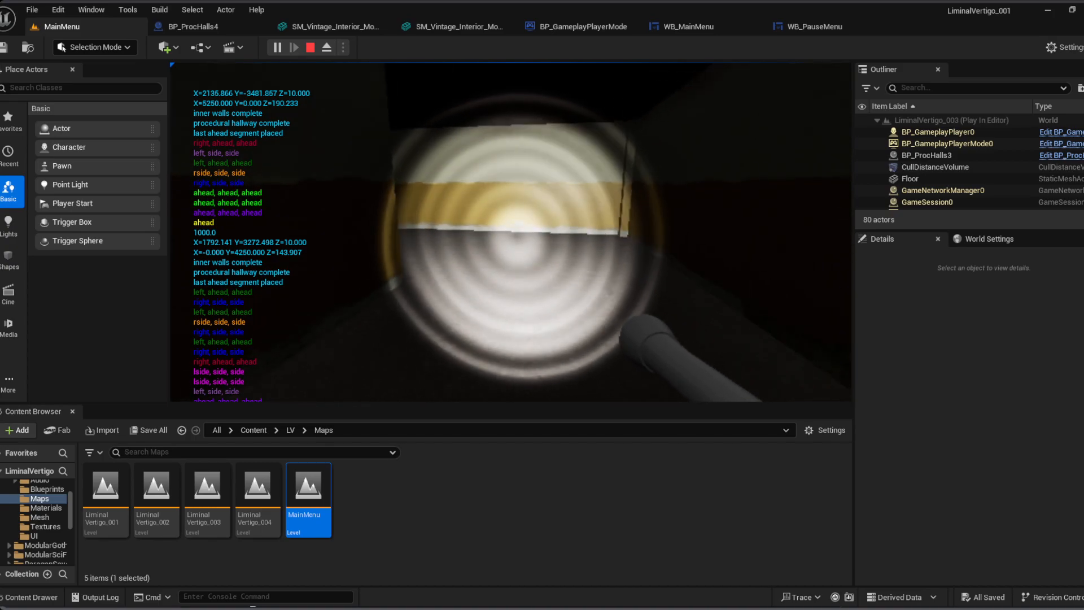
key(w)
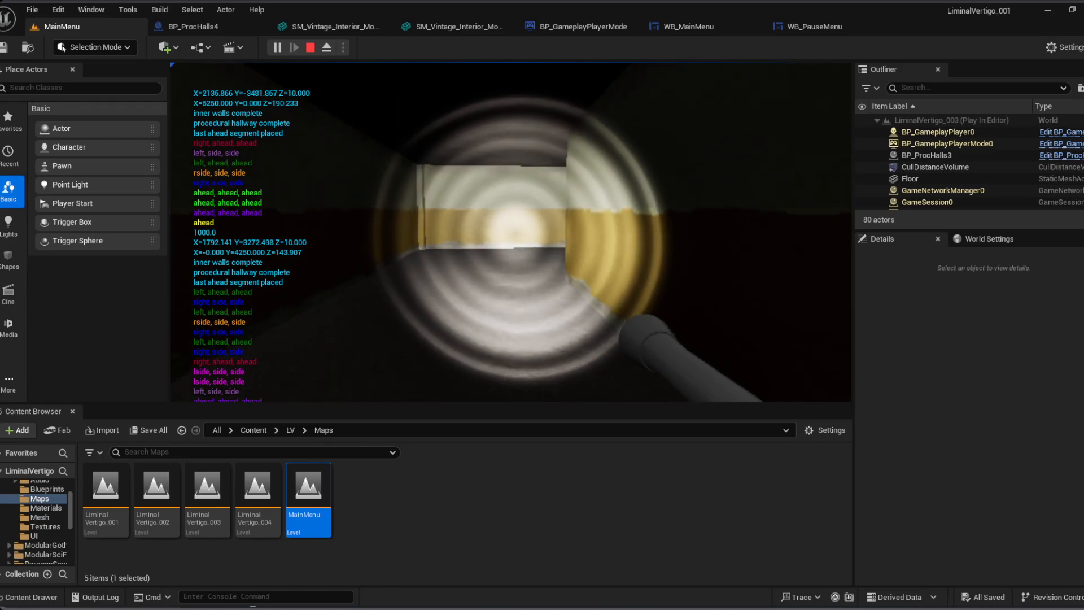
key(w)
key(w)
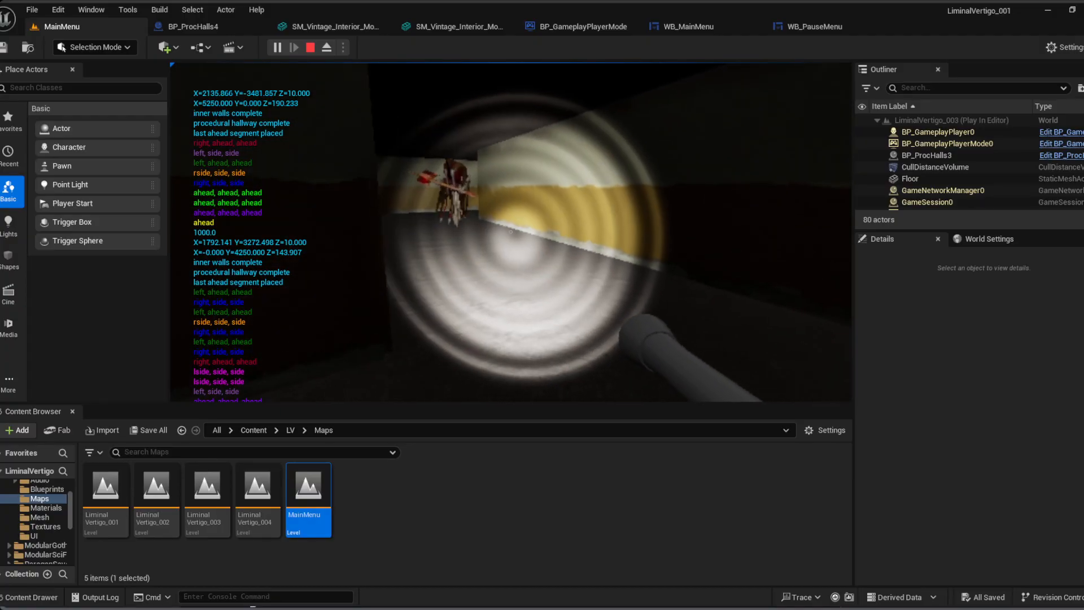
key(w)
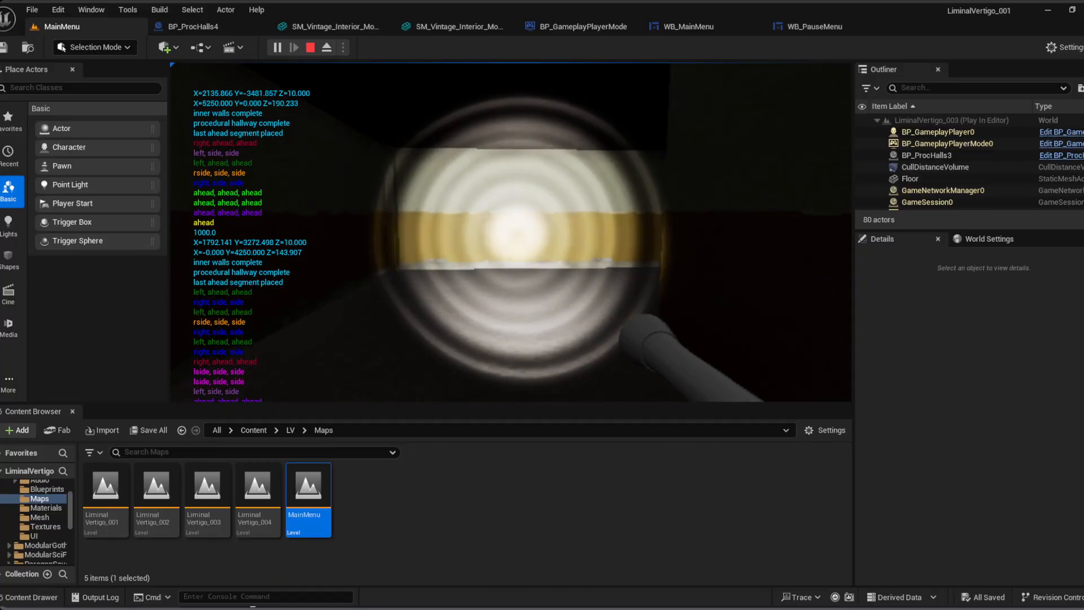
key(w)
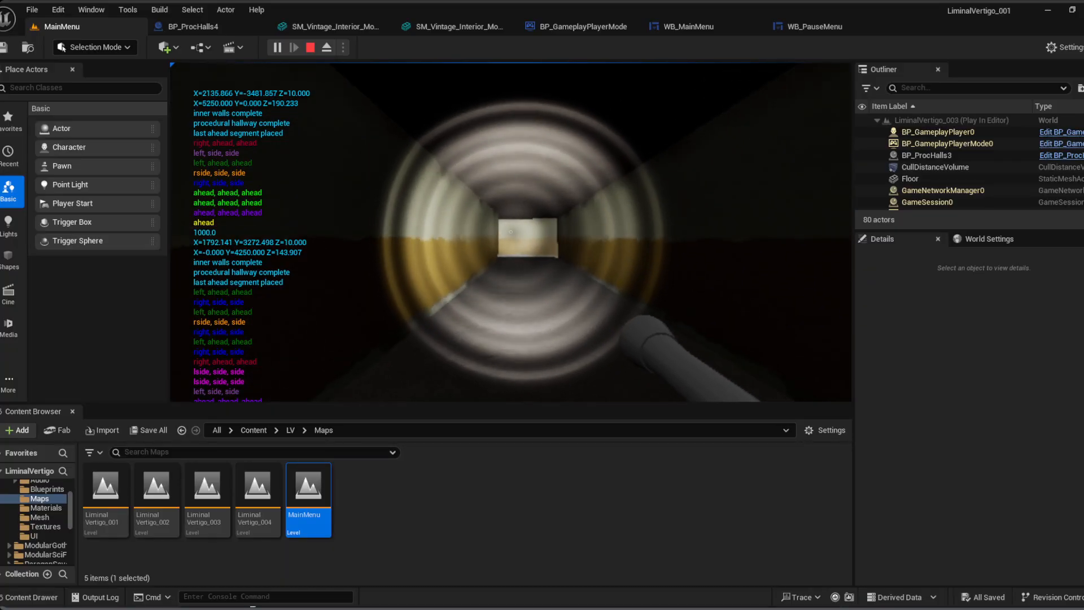
key(w)
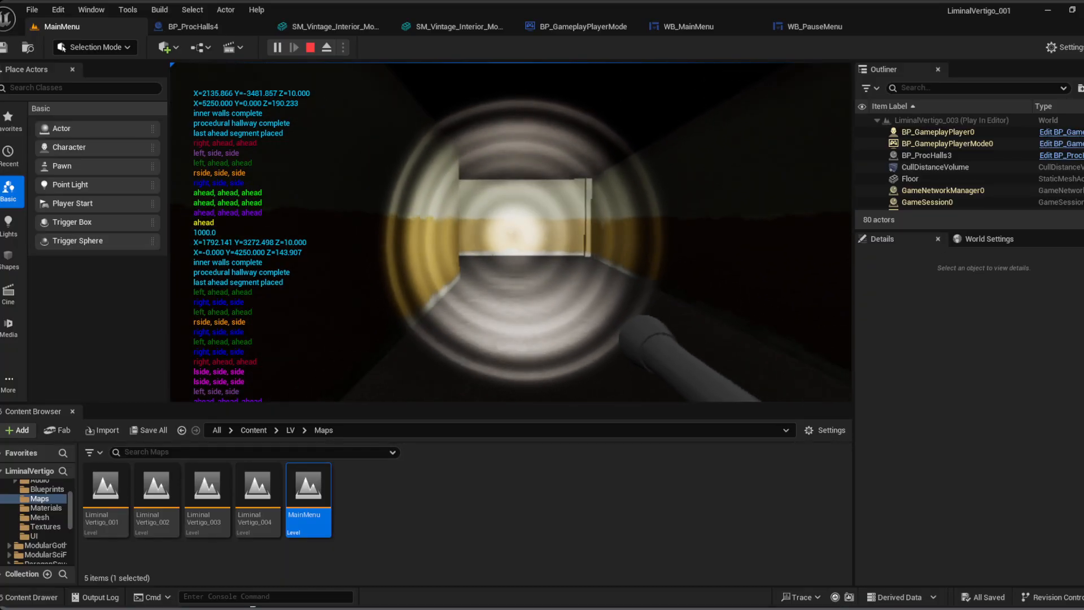
key(w)
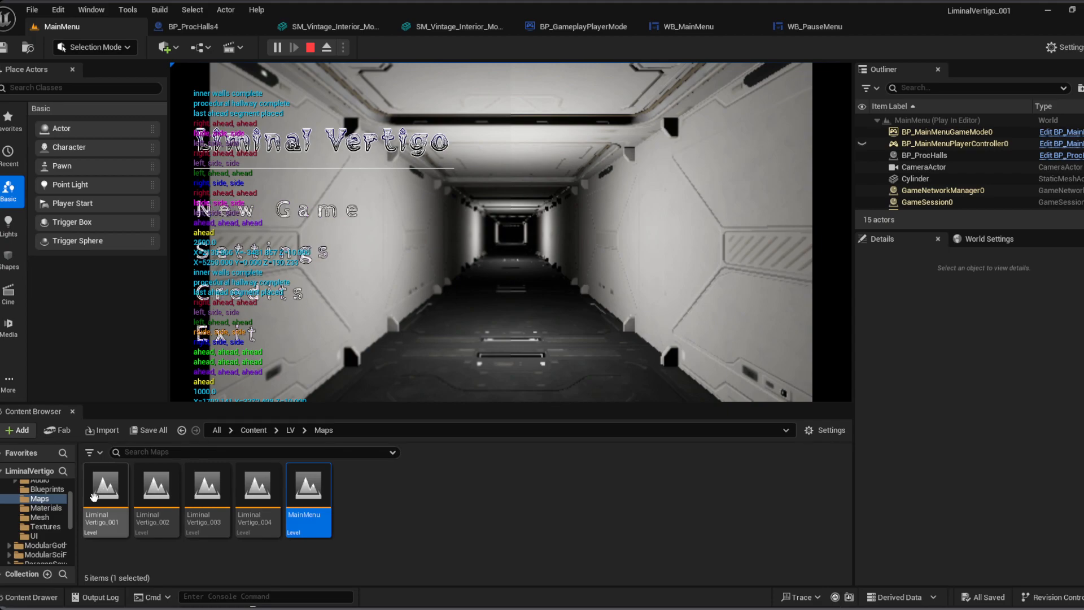
Step: Open the BP_TheHollow blueprint from the Blueprints folder and stop the play session
click(47, 490)
click(644, 491)
double_click(644, 499)
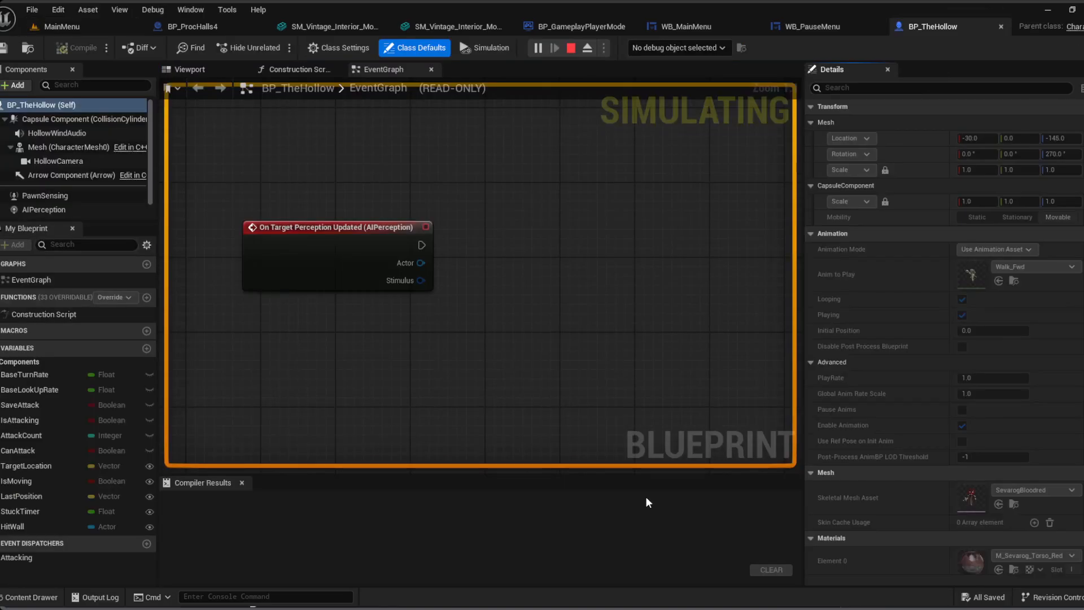
click(570, 48)
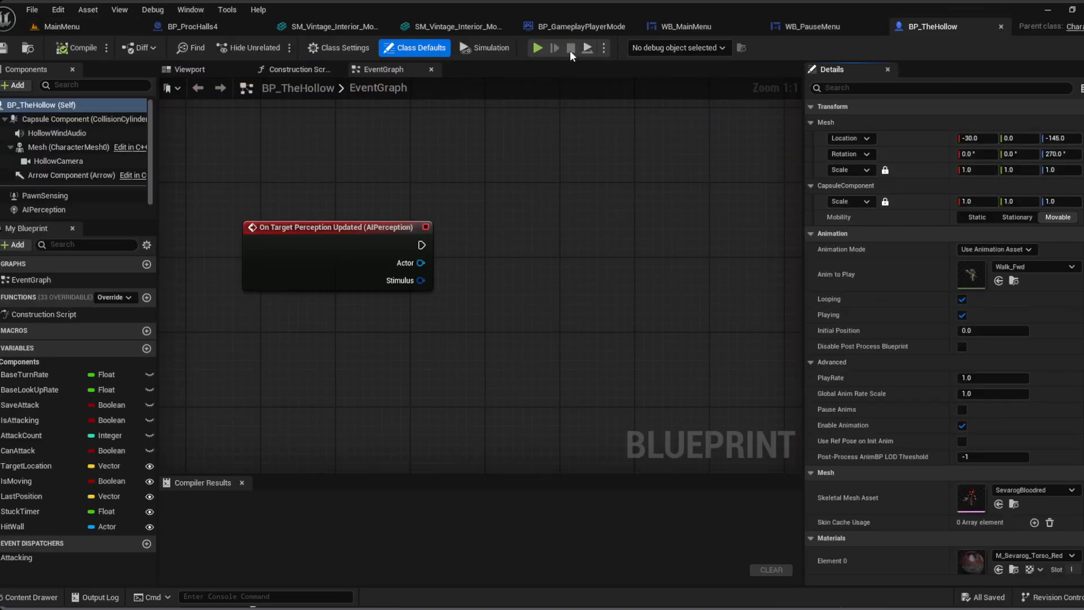
Step: Look through BP_TheHollow's class defaults and filter its properties by "height"
click(966, 89)
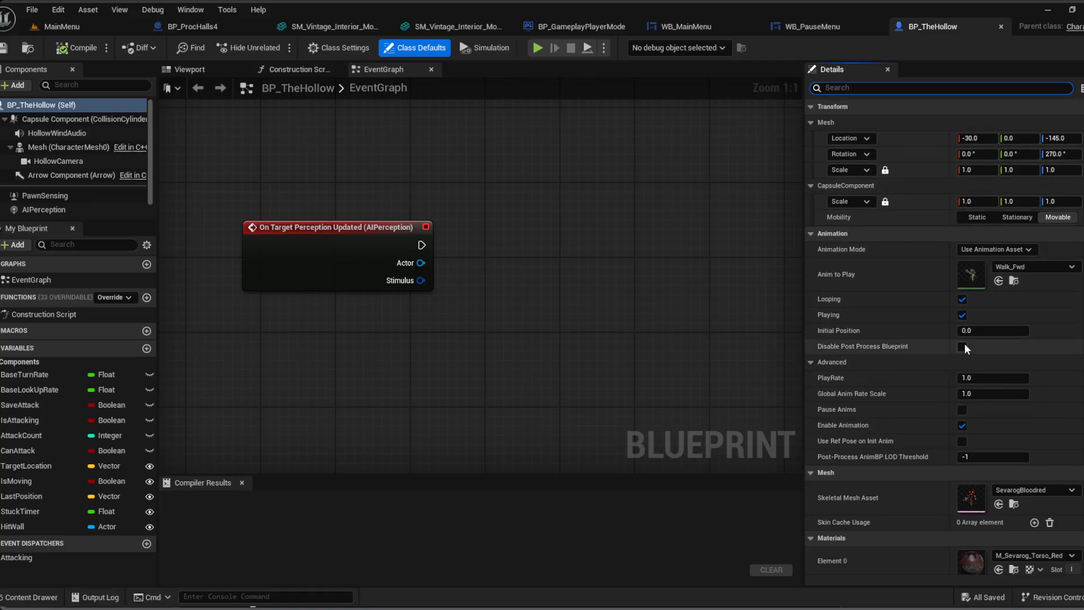
scroll(964, 343, down, 3)
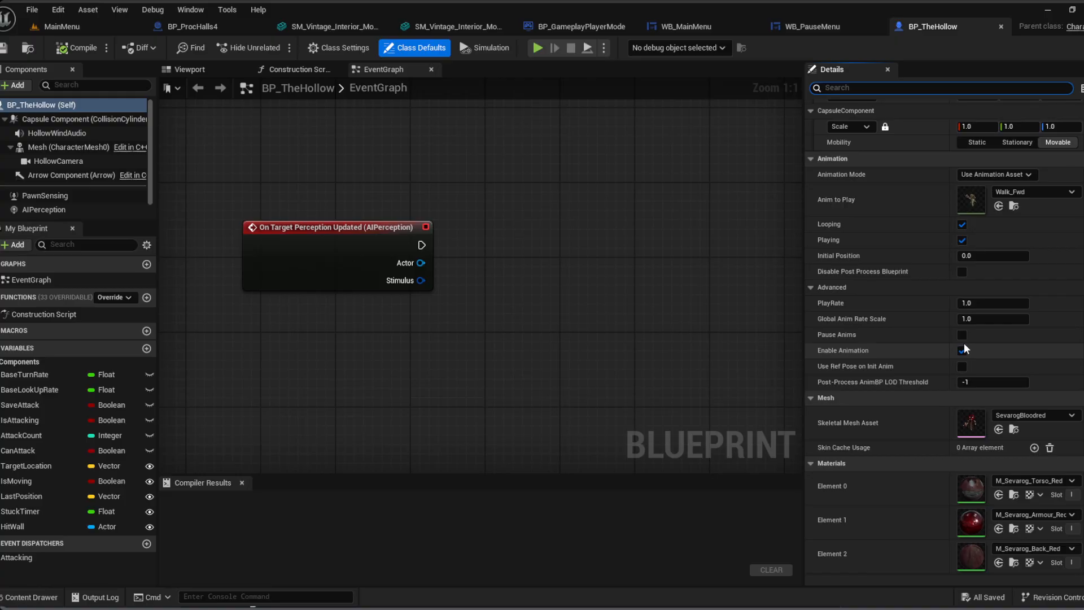
scroll(964, 341, up, 3)
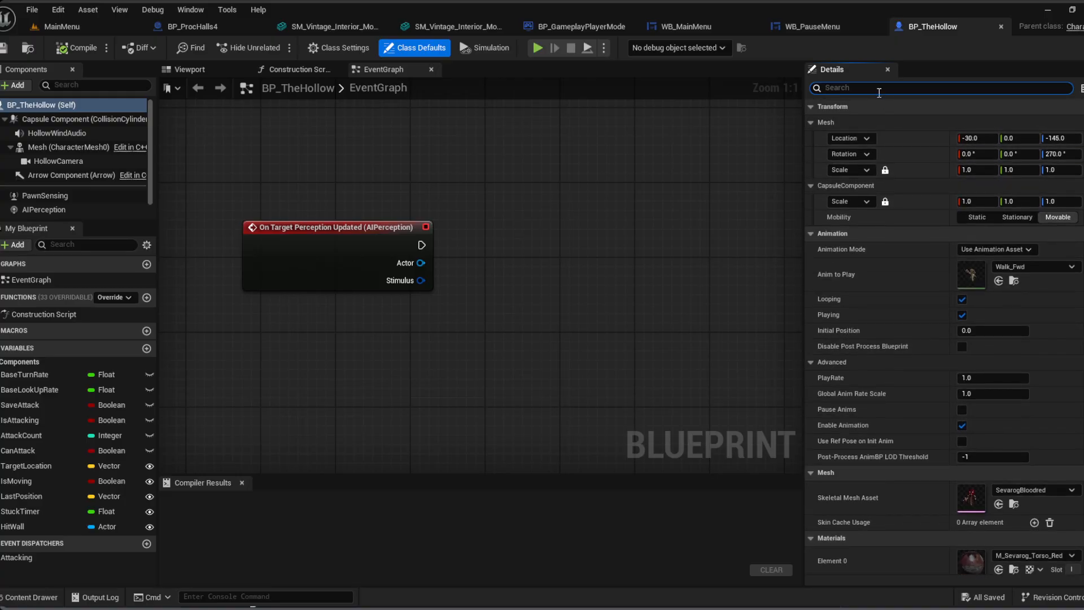
text(height)
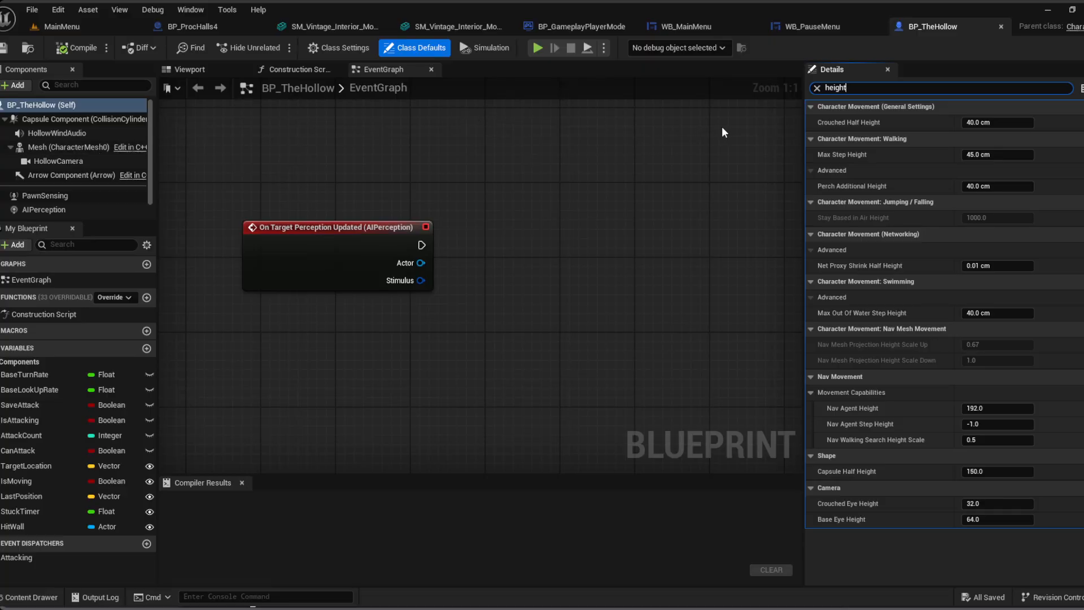
Step: Clear BP_TheHollow's property filter, then open the static mesh assigned to the Wall component in BP_ProcHalls4
click(818, 87)
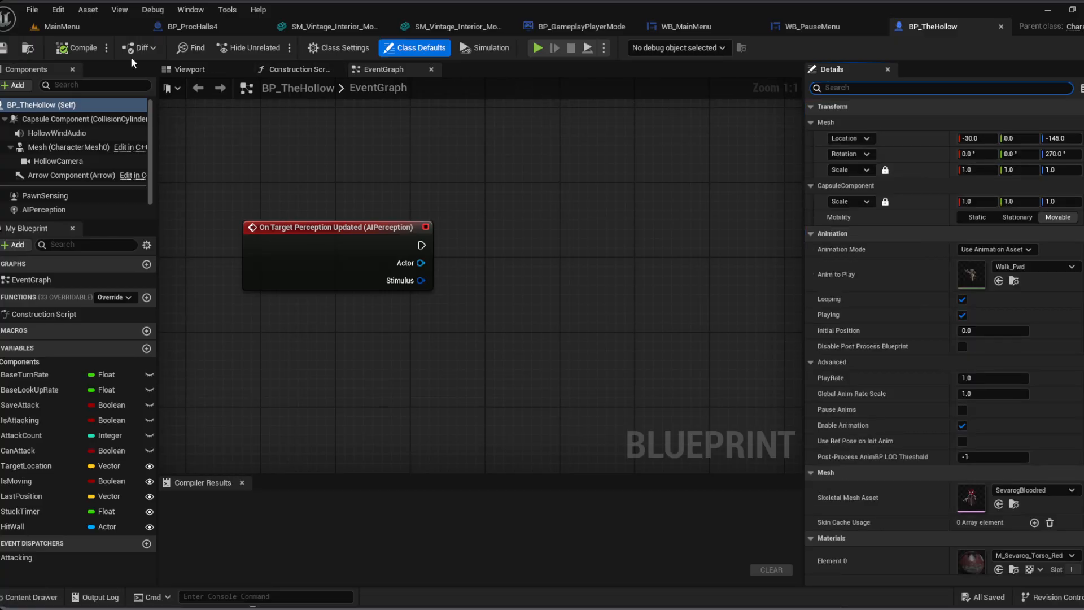
click(221, 32)
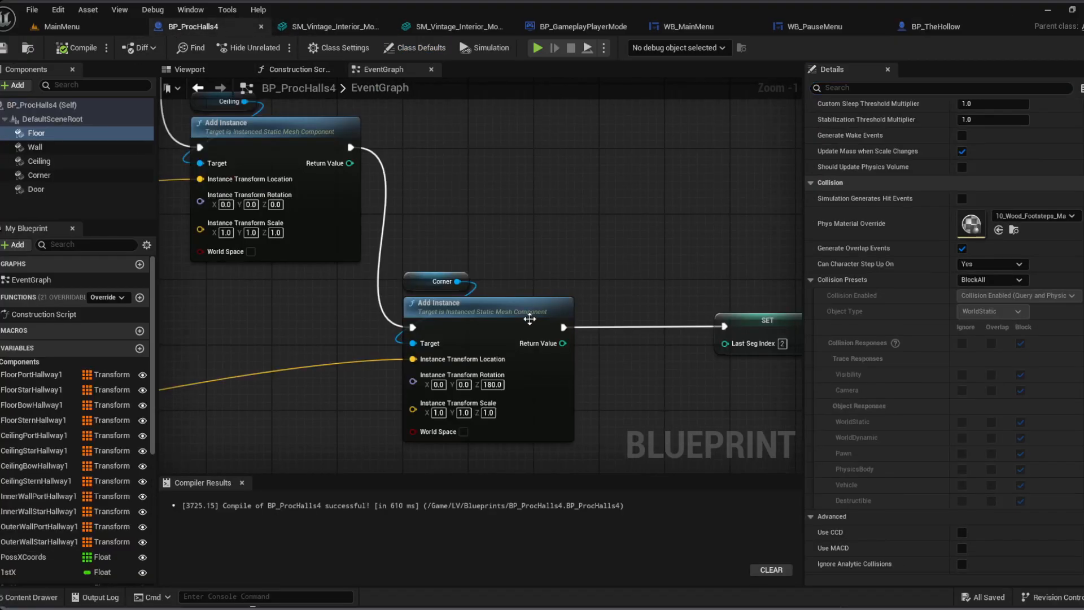
click(35, 147)
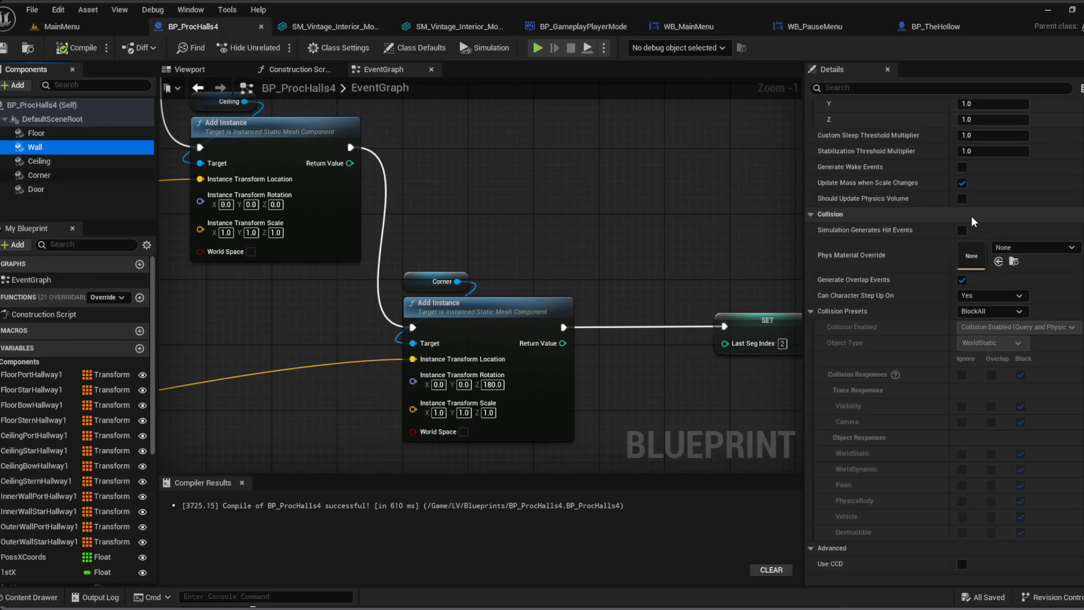
scroll(971, 215, up, 10)
scroll(972, 217, up, 13)
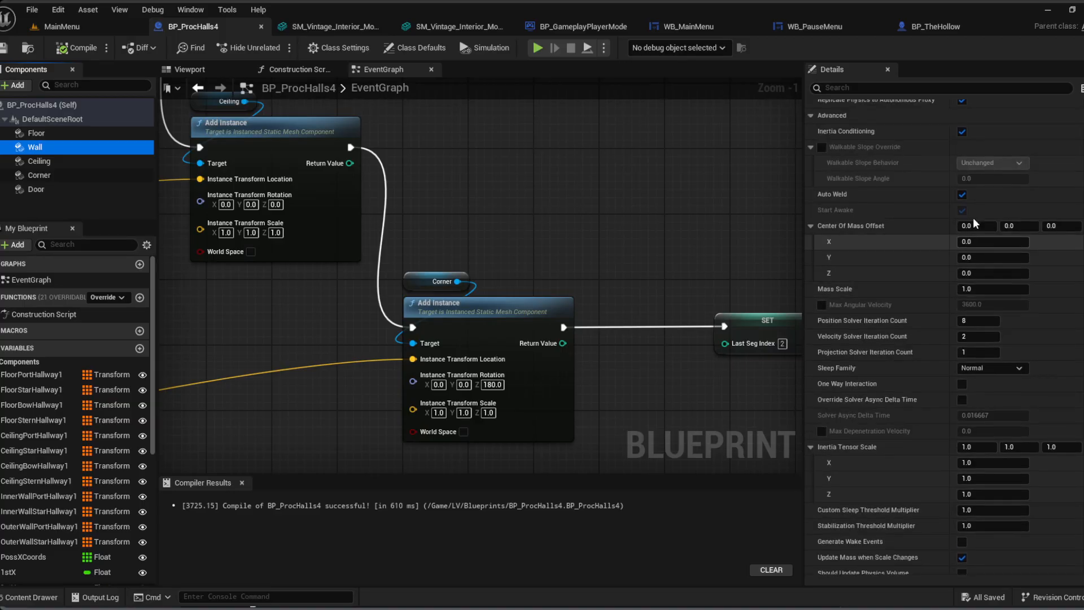
scroll(982, 220, up, 14)
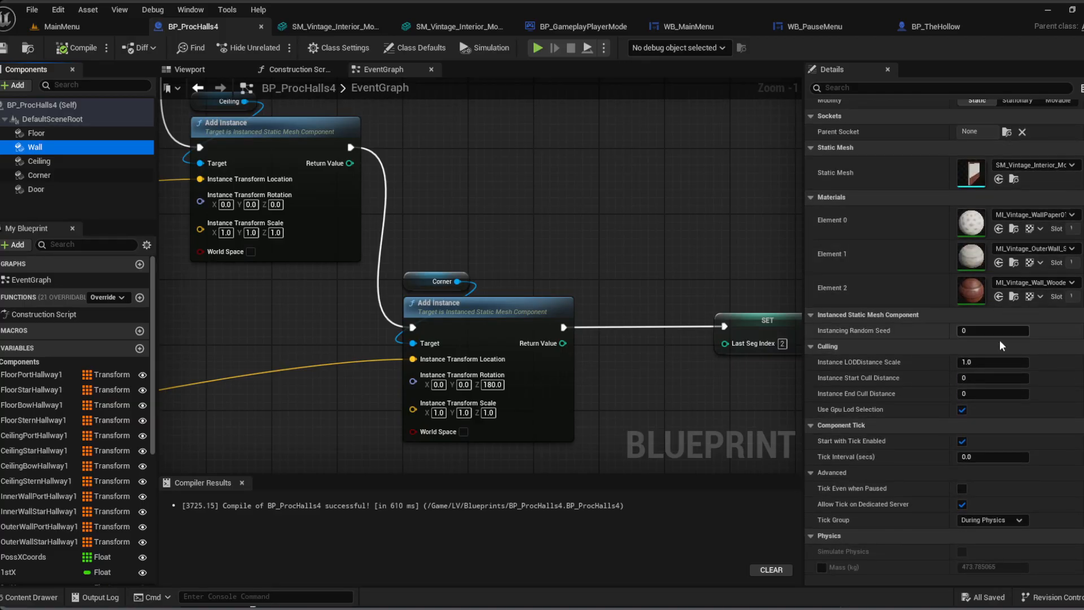
scroll(1007, 422, up, 5)
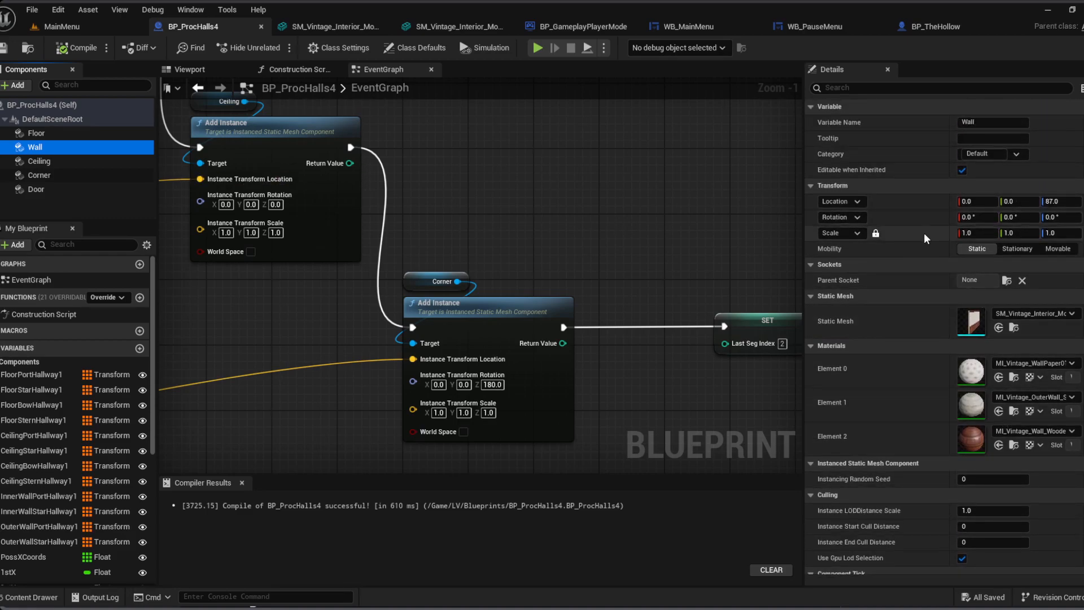
double_click(975, 321)
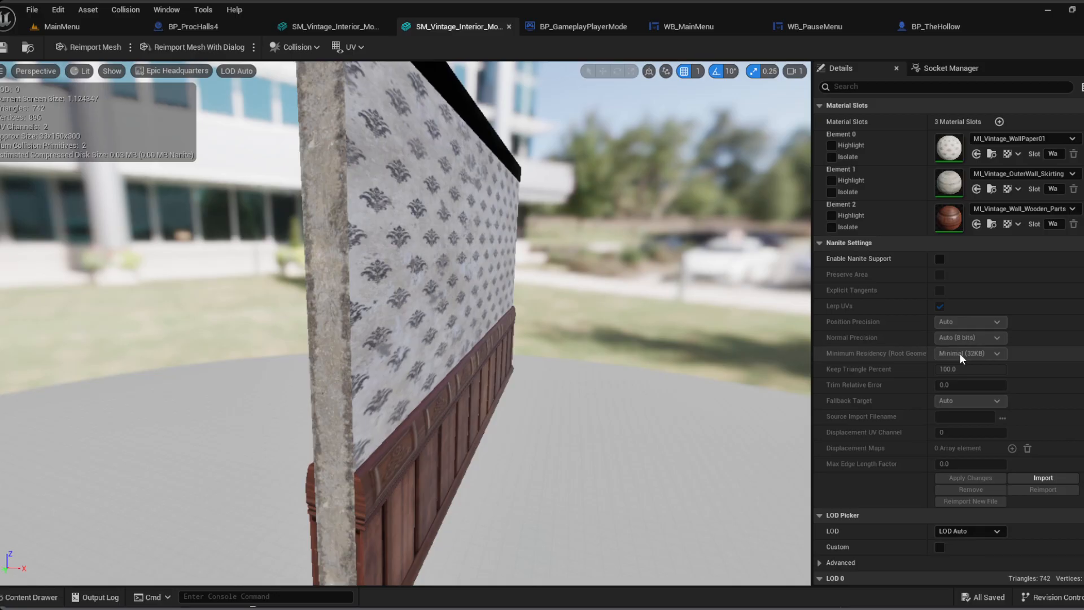
Step: Set the wall mesh's LOD 0 Build Scale Z to 1.666667 and apply the build changes
scroll(947, 274, down, 5)
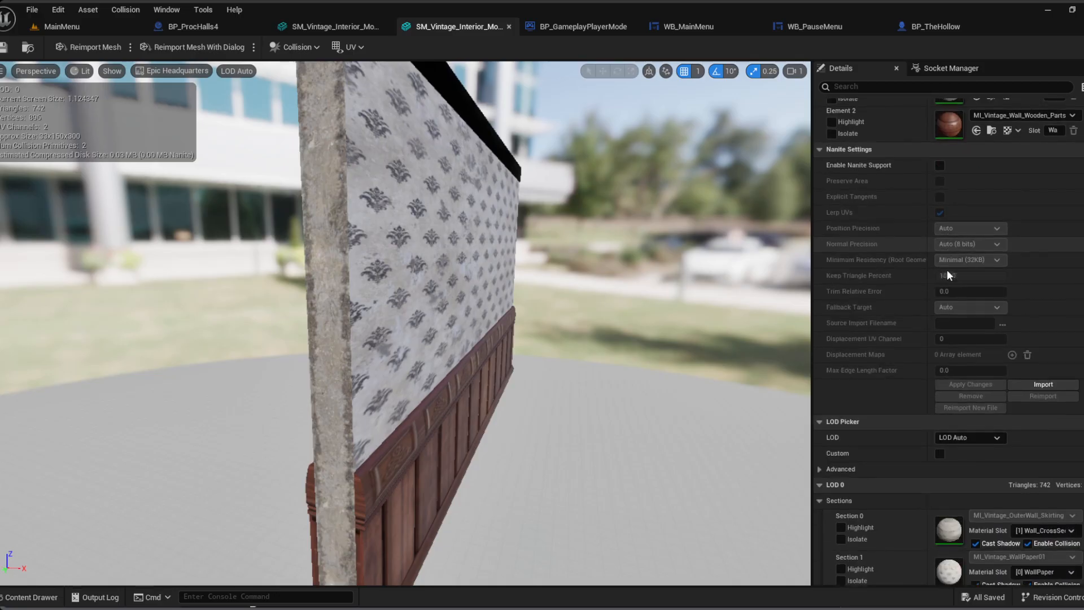
click(963, 341)
click(965, 370)
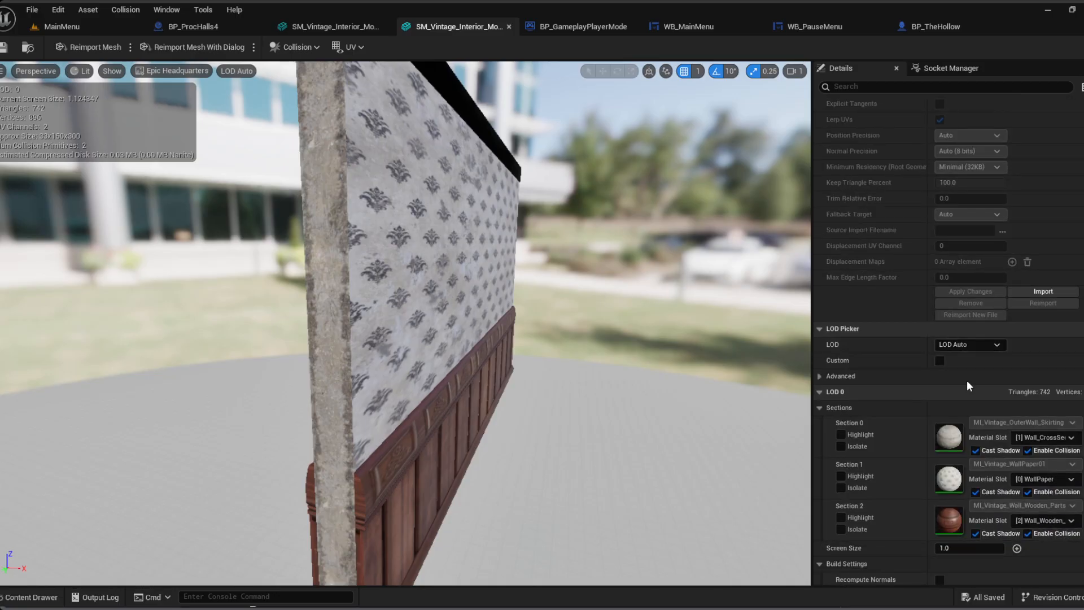
scroll(1008, 402, down, 4)
scroll(1005, 404, down, 7)
click(1046, 372)
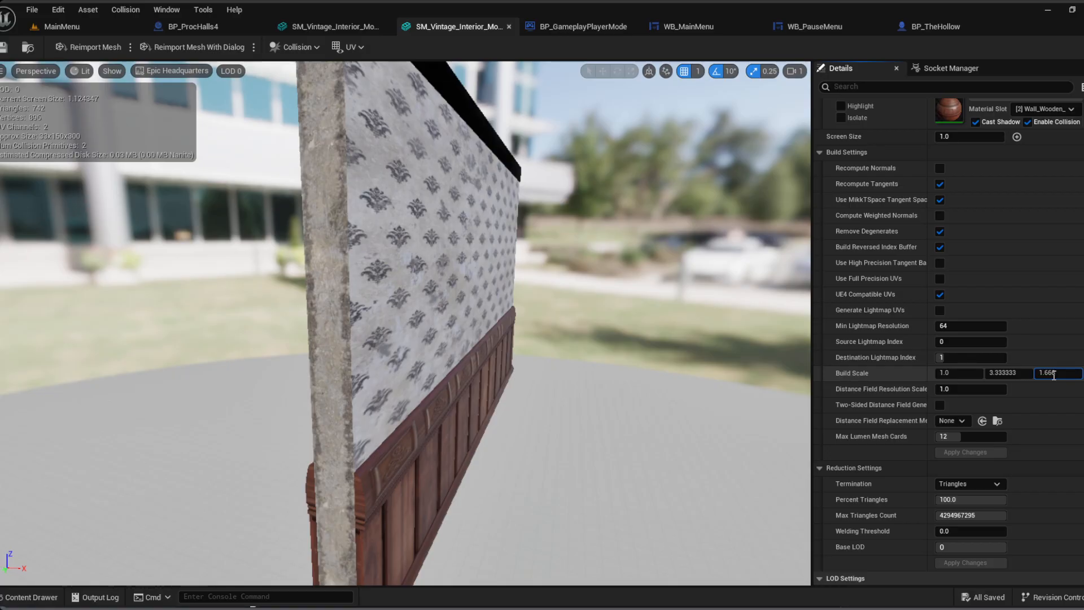
text(7)
key(Return)
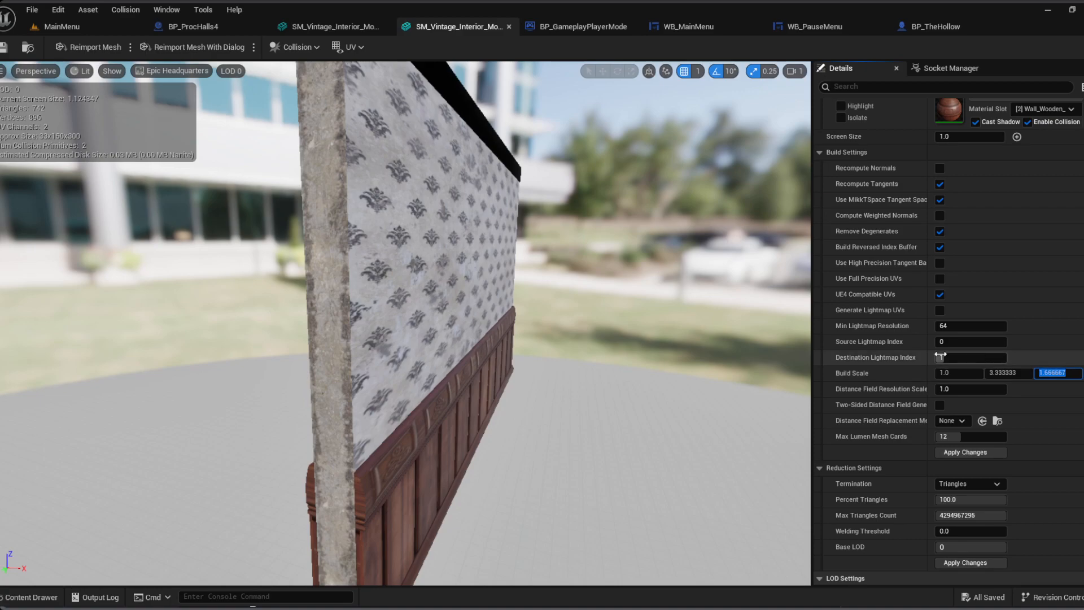
click(987, 453)
Step: Inspect the wall mesh from different angles and save all modified assets
mouse_move(714, 374)
right_down()
mouse_move(708, 335)
mouse_move(698, 385)
right_up()
mouse_move(588, 339)
right_down()
mouse_move(559, 338)
mouse_move(588, 340)
right_up()
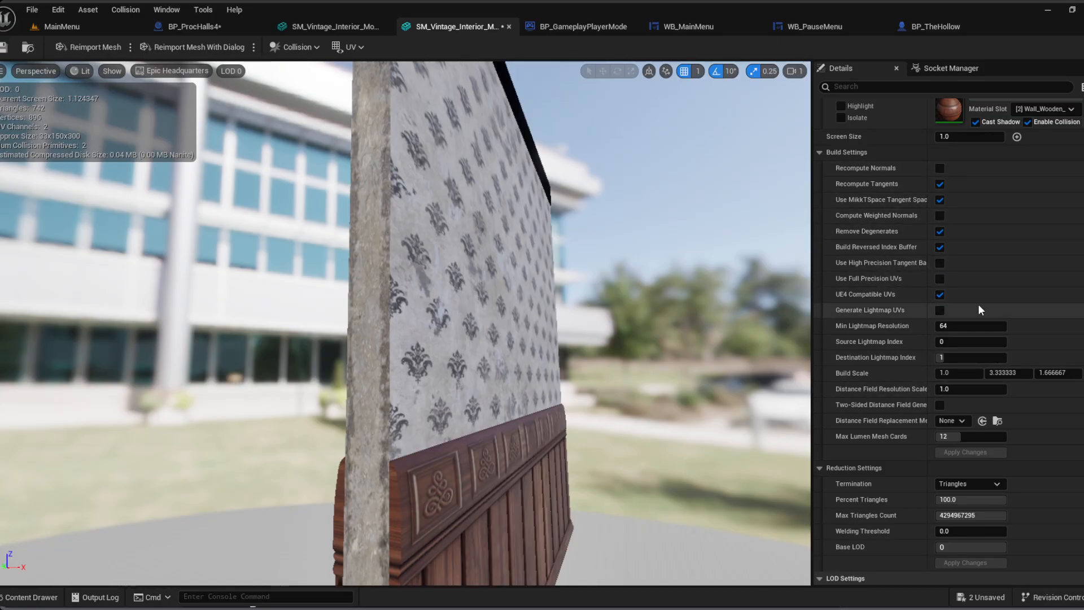
mouse_move(450, 319)
right_down()
mouse_move(557, 316)
mouse_move(450, 319)
right_up()
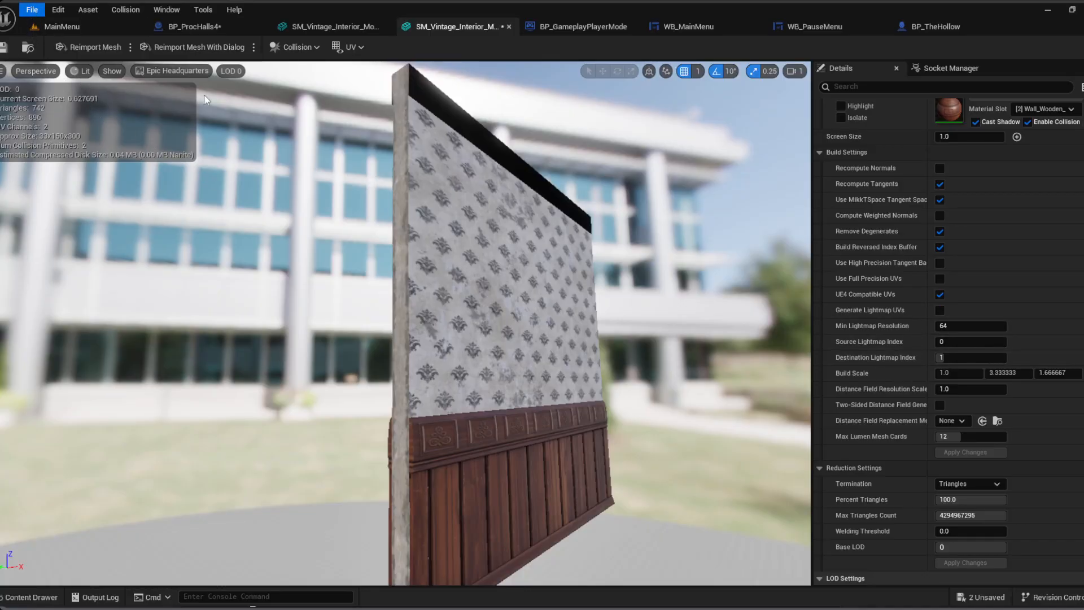
key(ctrl+shift+s)
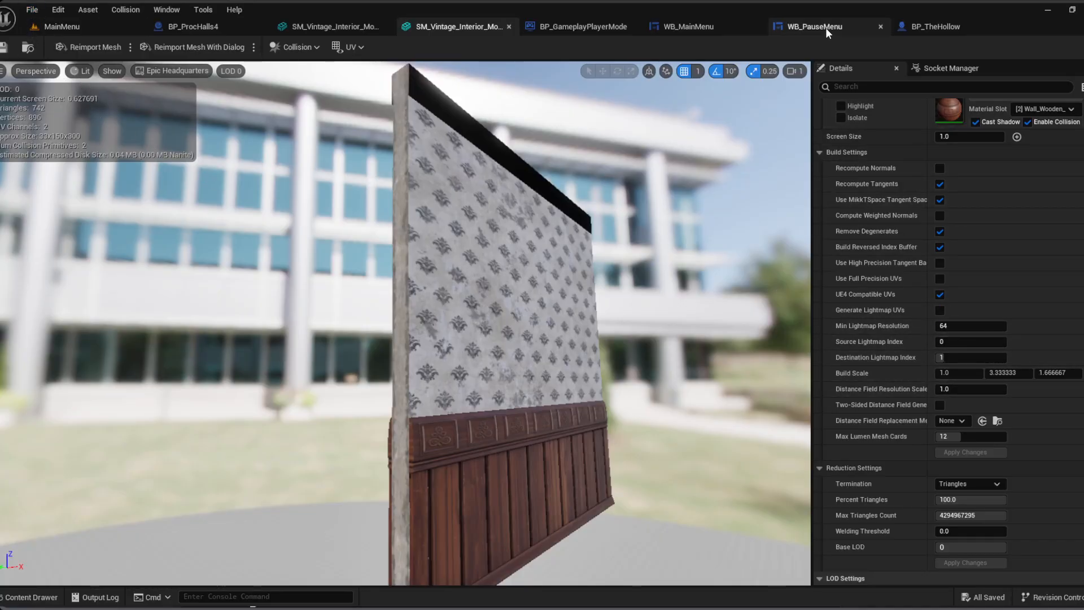
Step: Examine the "Set camera view to monster" nodes in BP_GameplayPlayerMode's event graph, from Event BeginPlay to Set View Target with Blend
click(932, 28)
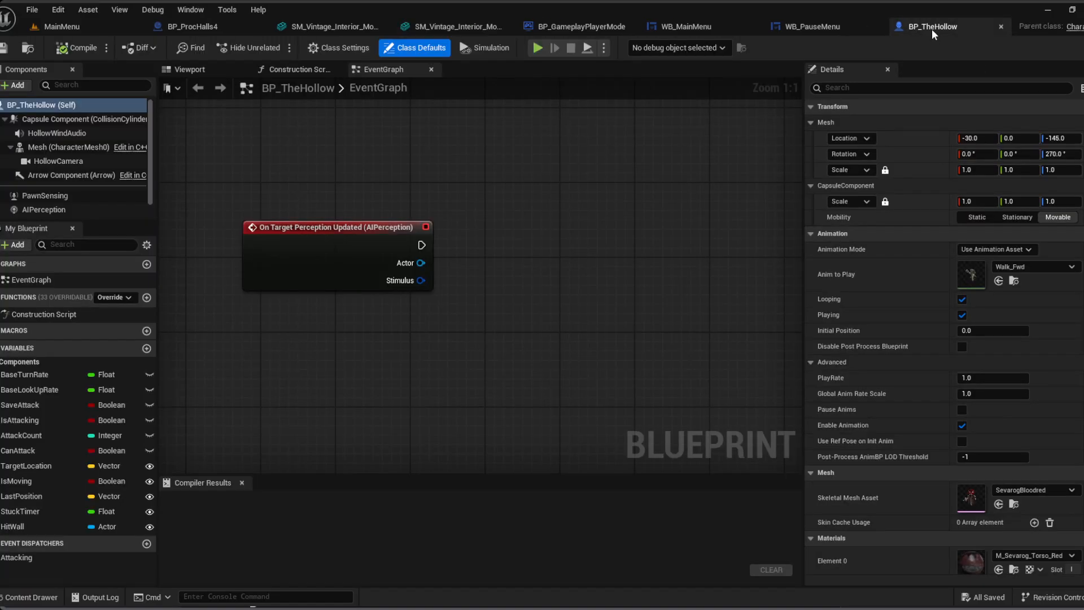
click(587, 24)
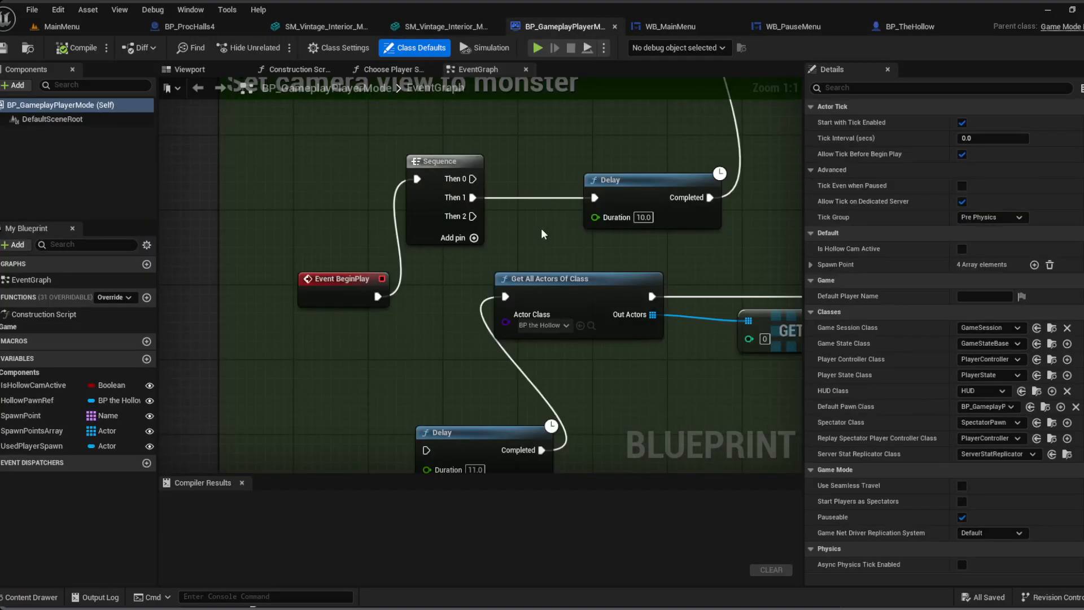
right_drag(473, 340, 420, 314)
drag(420, 190, 293, 334)
scroll(280, 344, down, 7)
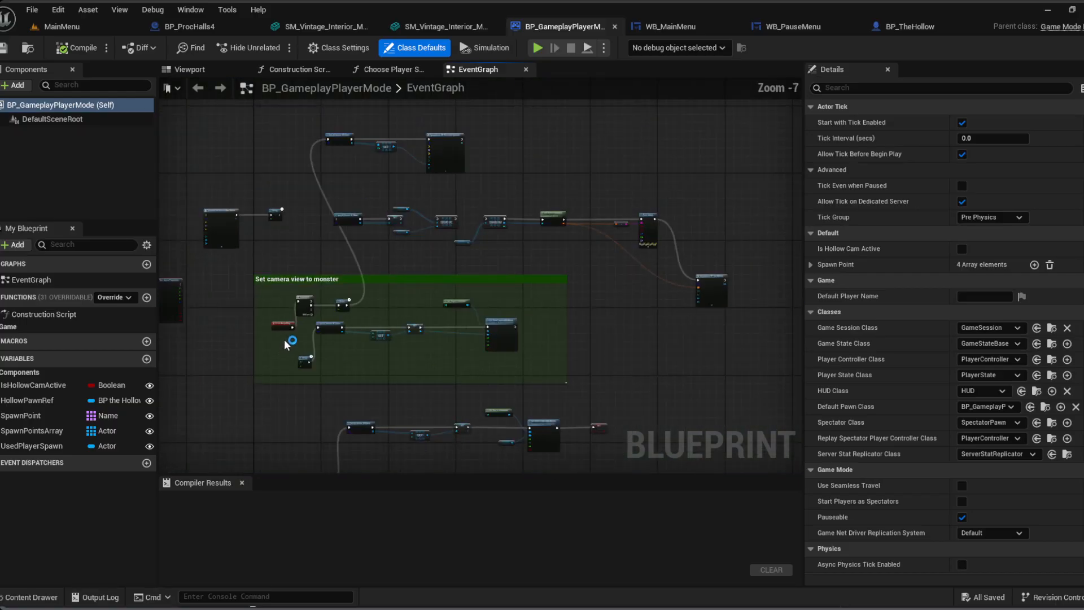
right_drag(354, 264, 421, 228)
click(348, 242)
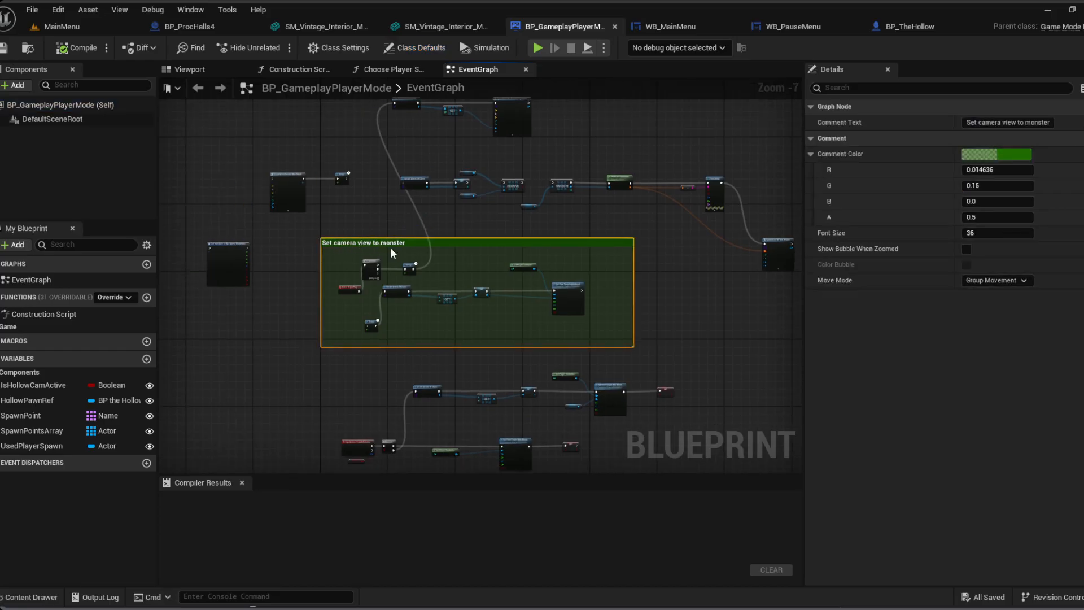
click(301, 312)
scroll(301, 314, up, 5)
right_drag(506, 297, 431, 336)
right_drag(515, 320, 450, 336)
right_drag(601, 311, 368, 343)
right_drag(712, 326, 552, 340)
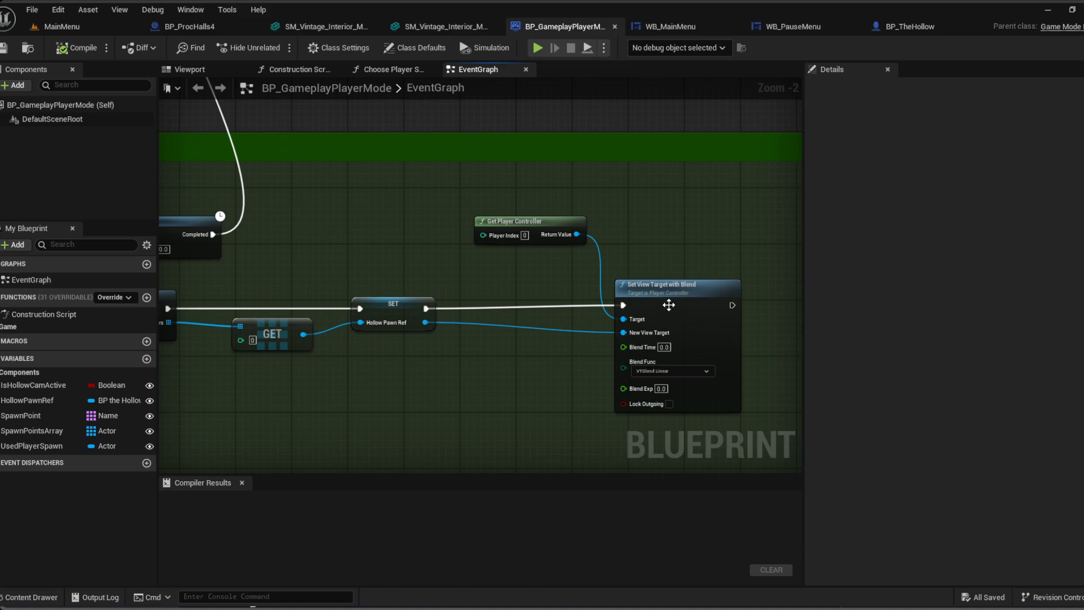
right_drag(382, 283, 669, 247)
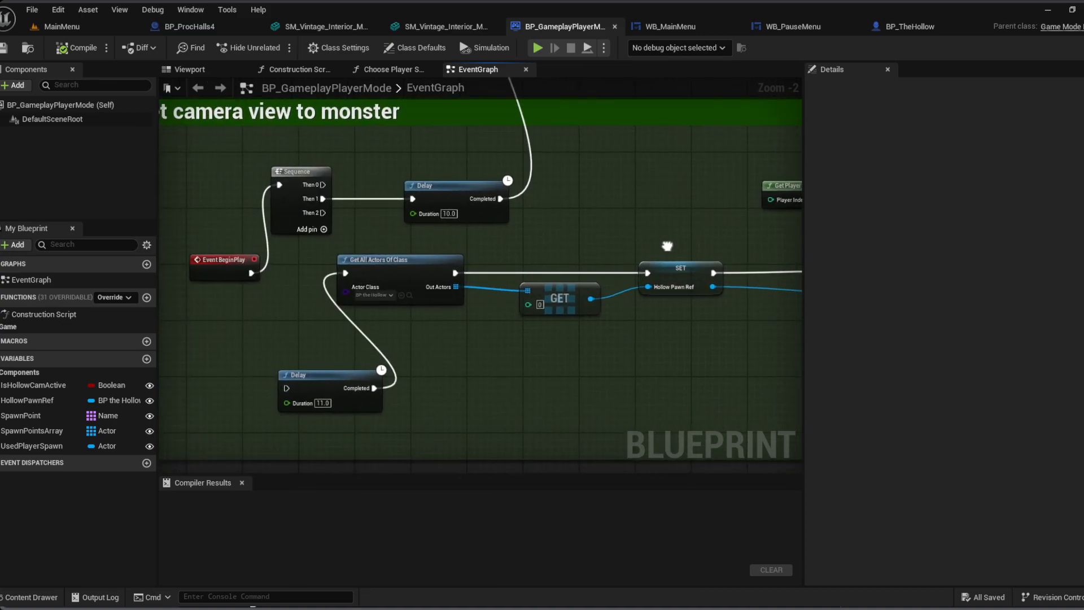
Step: Connect the Sequence node's Then 2 output to the 11-second Delay, then compile and save BP_GameplayPlayerMode
drag(322, 213, 309, 368)
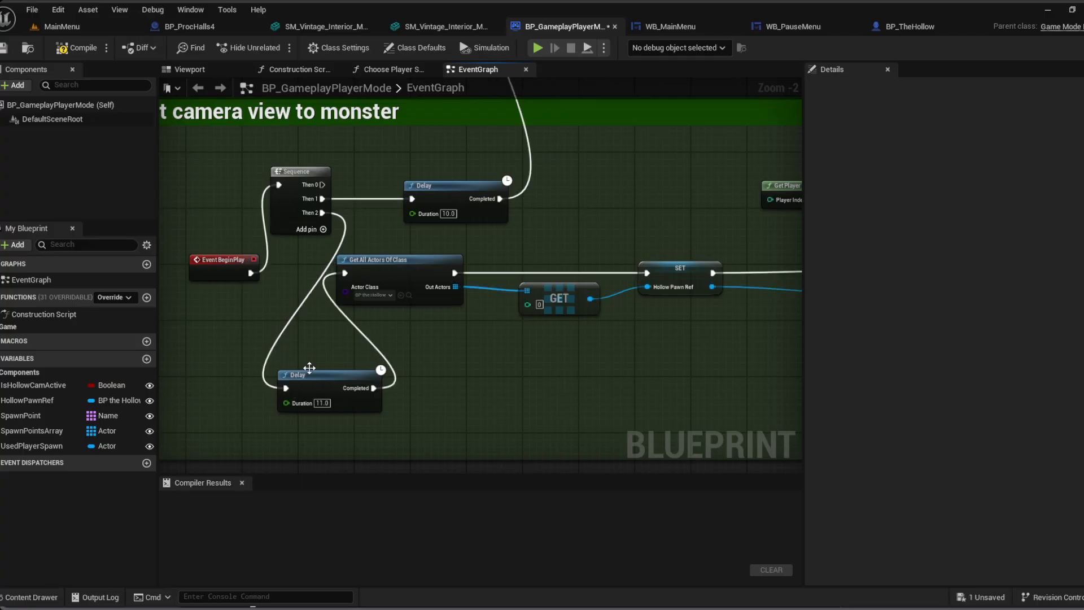
click(76, 47)
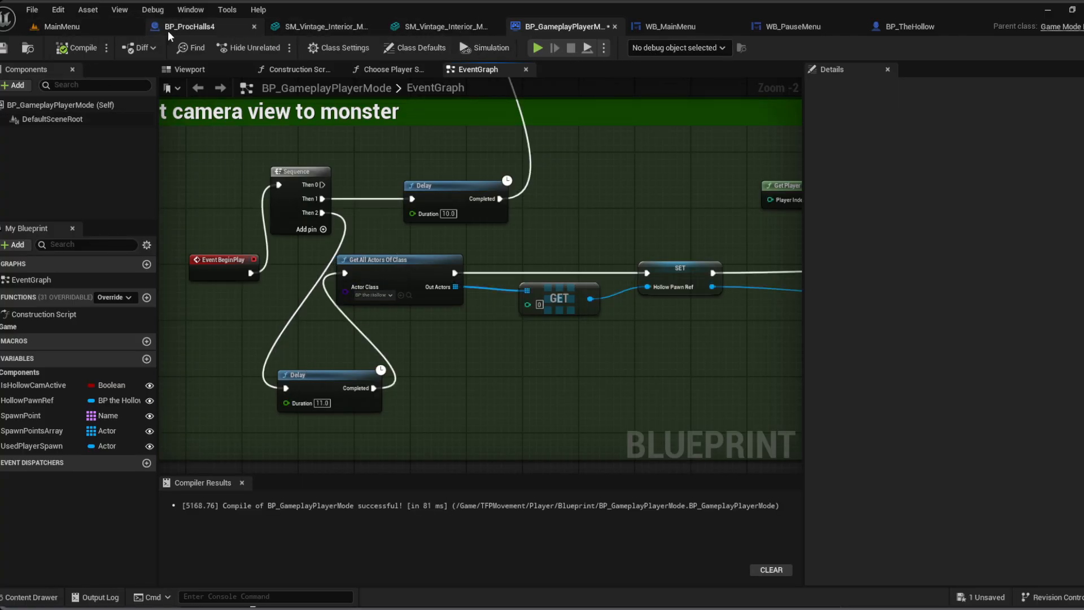
click(59, 27)
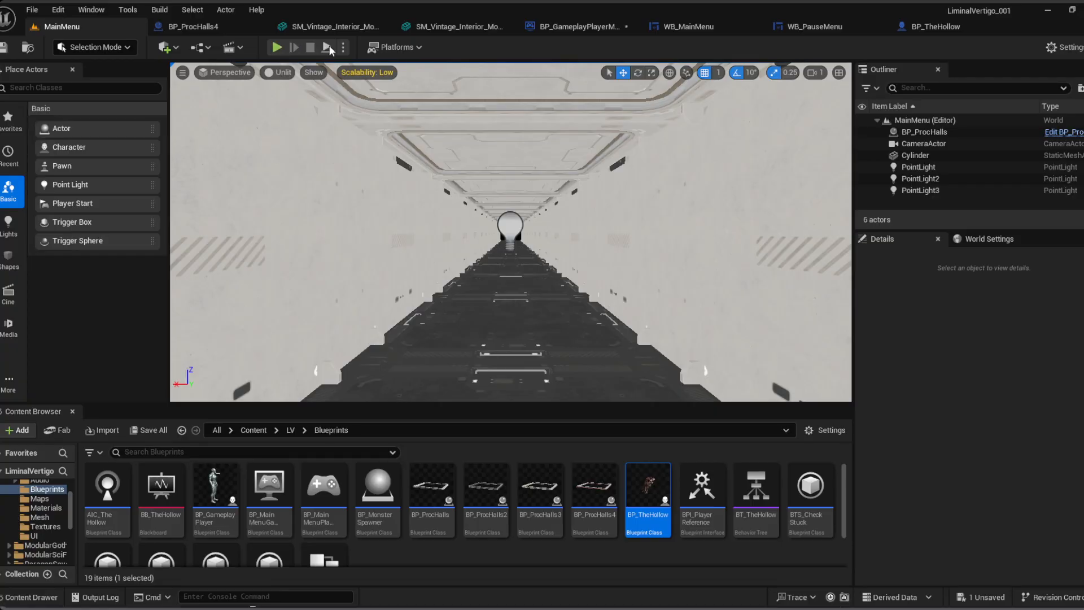
click(576, 26)
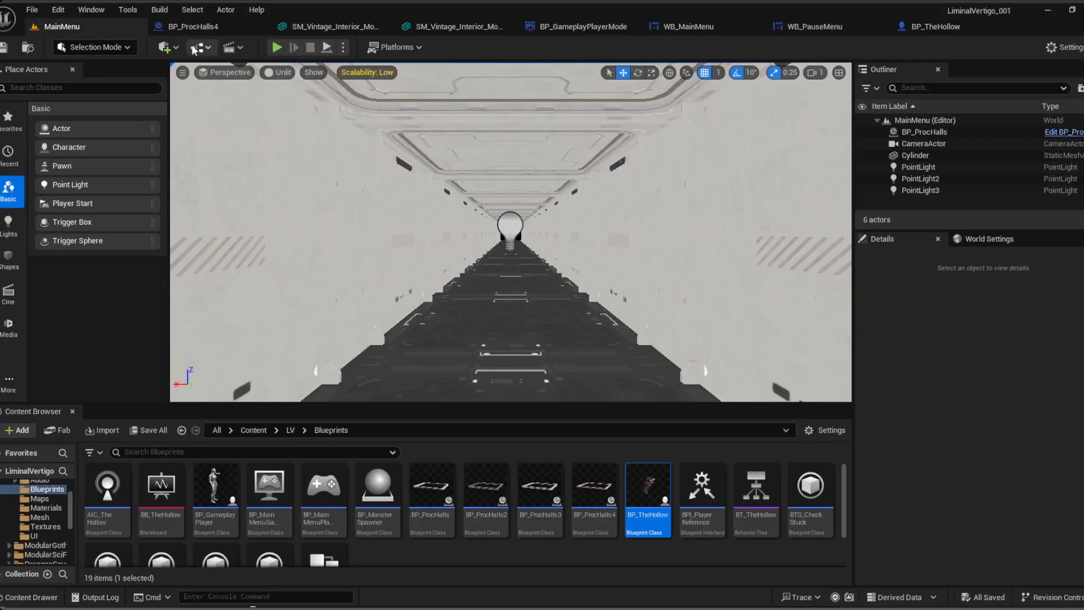
Step: Play the MainMenu level and start a new game from the title menu
click(59, 27)
click(274, 47)
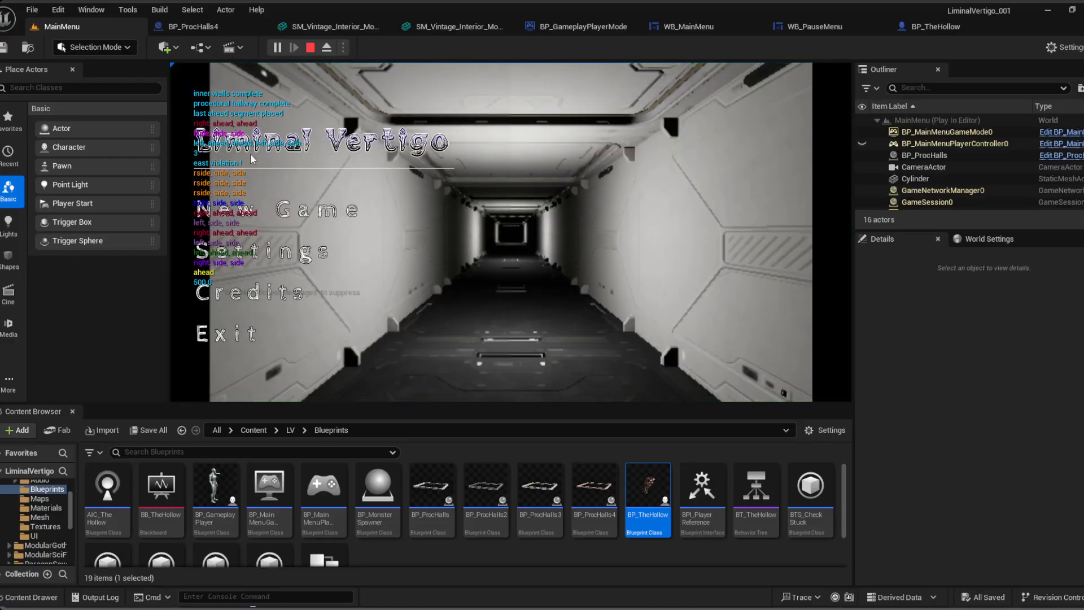
click(276, 211)
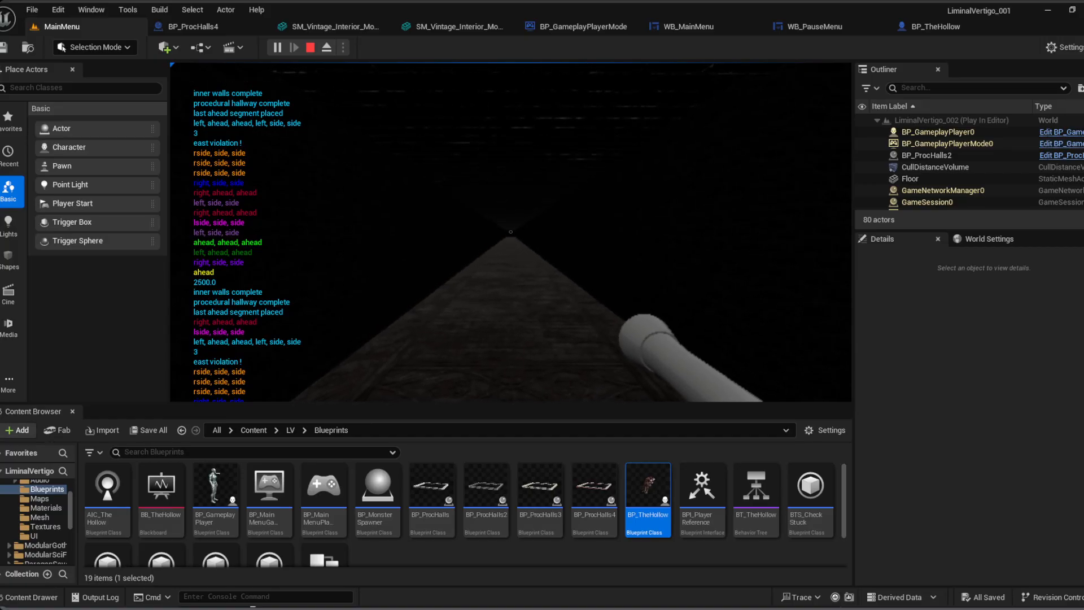
Step: Start a new game repeatedly from the pause menu to check the random level selection, and end the play session
key(Escape)
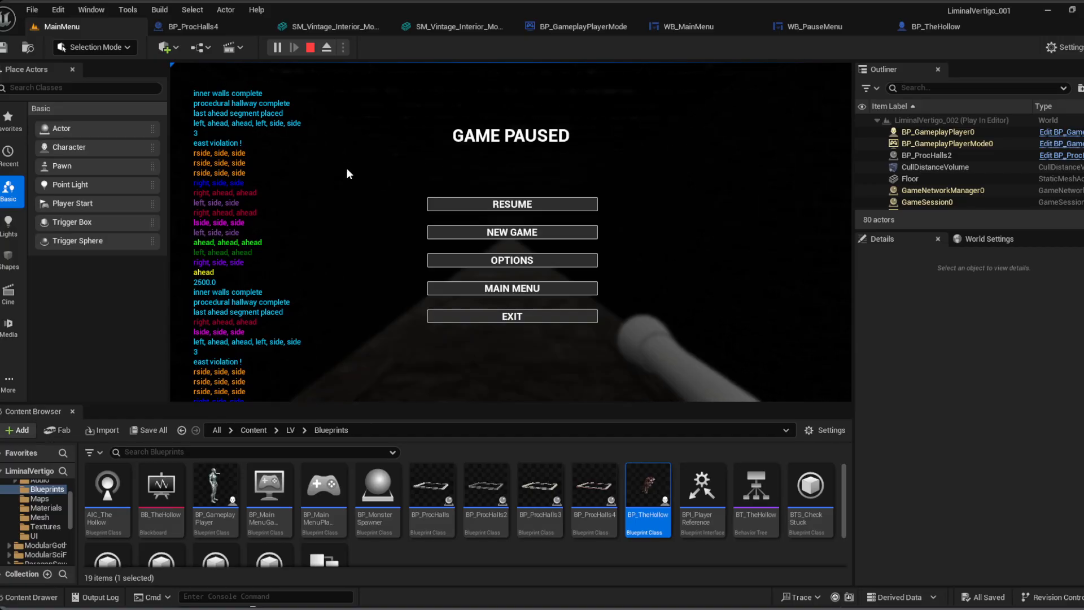
click(547, 229)
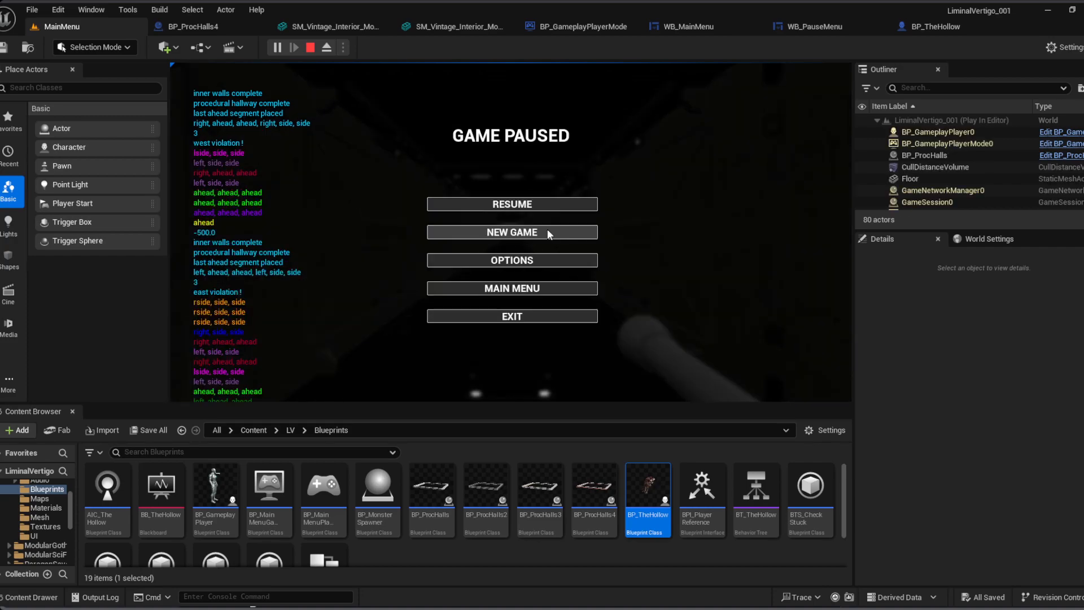
click(547, 232)
click(547, 232)
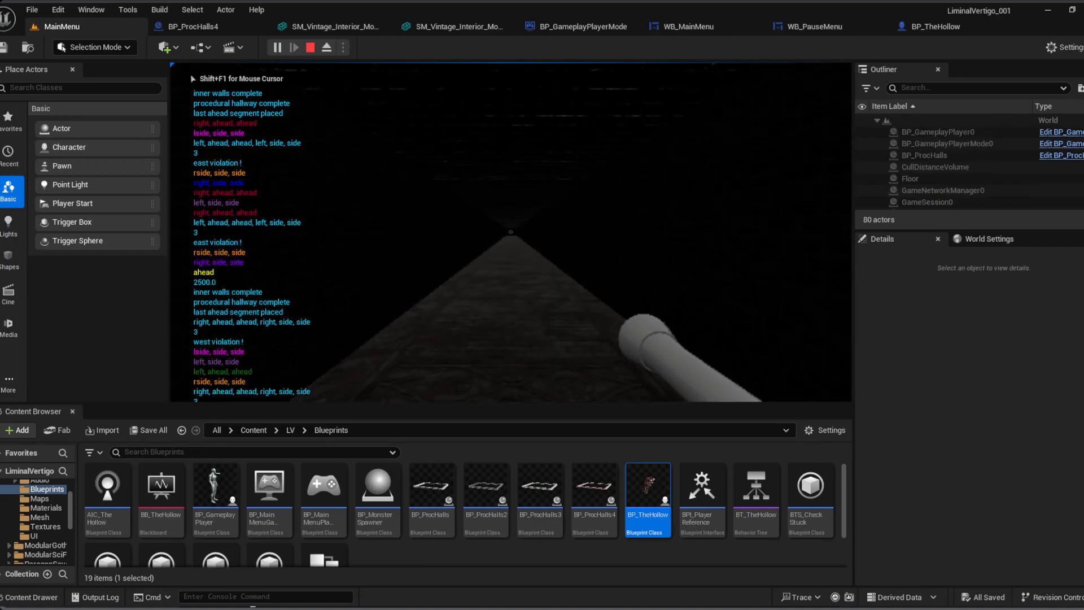
click(548, 232)
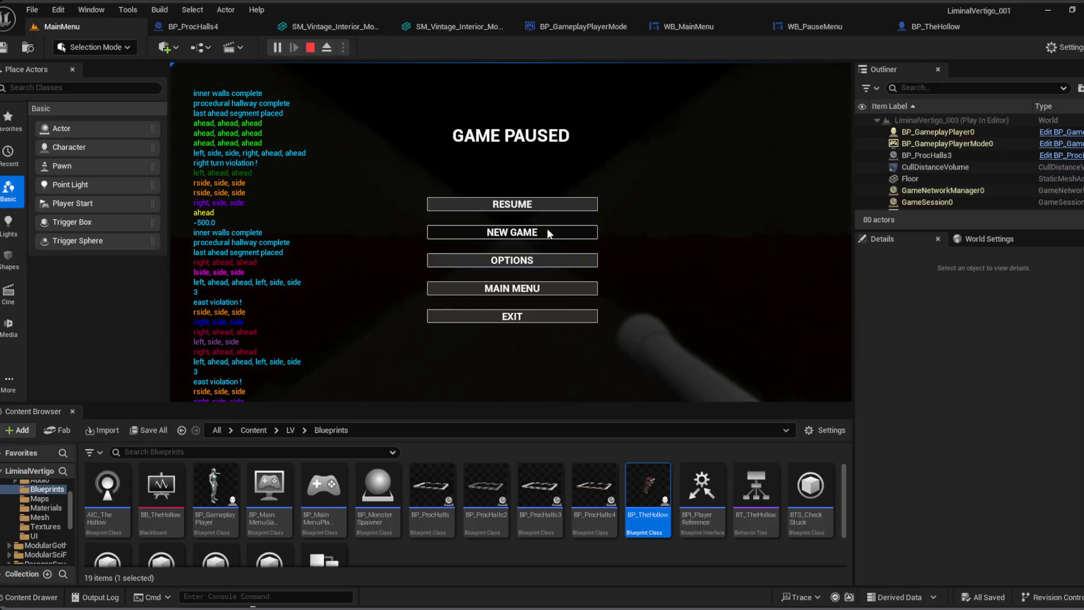
click(547, 232)
click(548, 229)
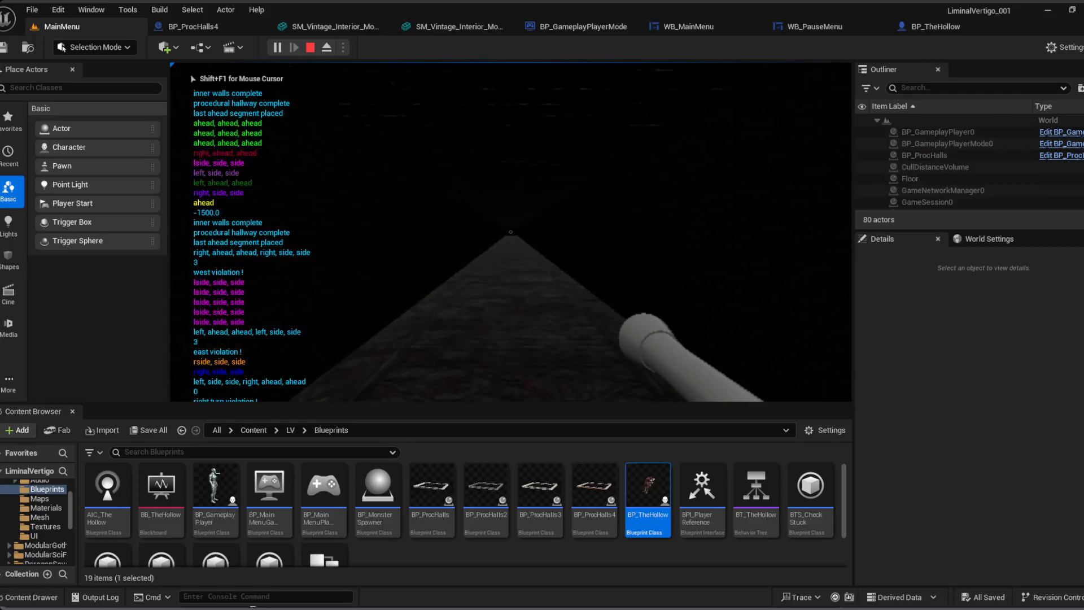
click(547, 228)
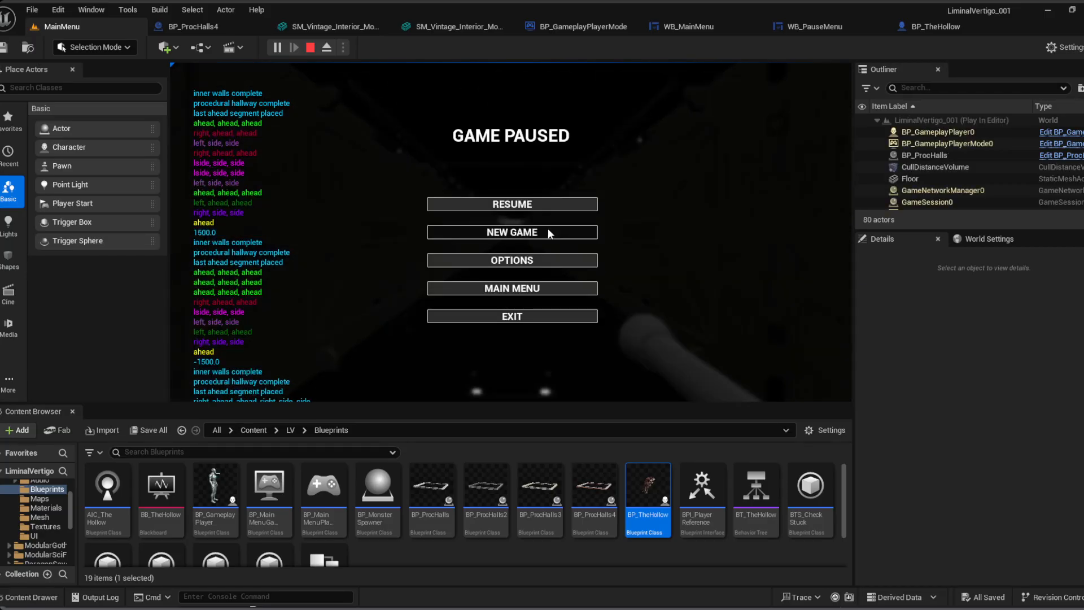
click(548, 232)
click(549, 232)
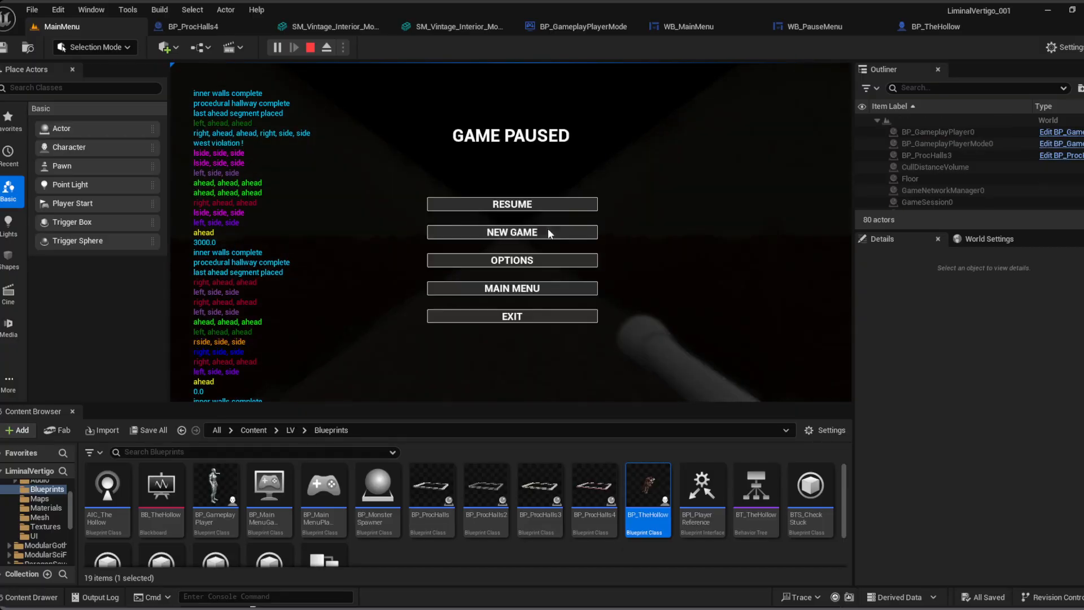
click(547, 233)
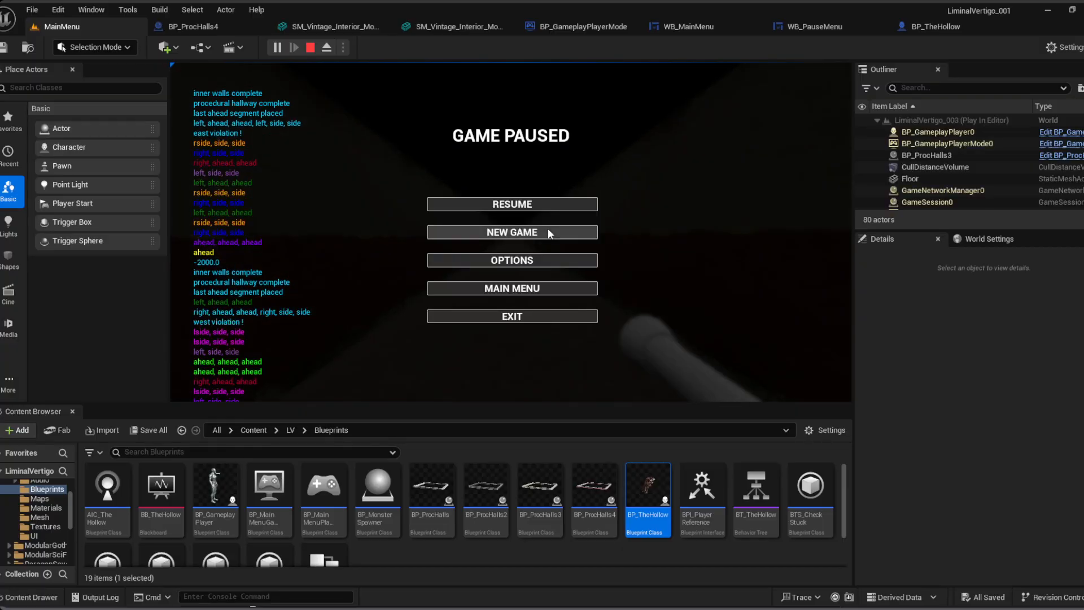
click(547, 229)
click(548, 228)
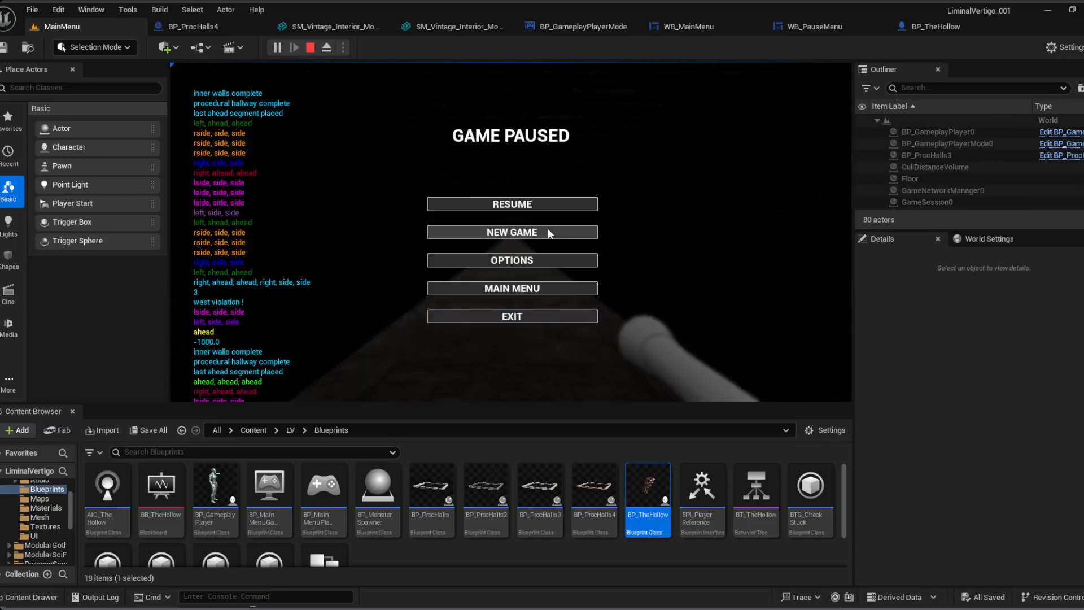
click(548, 228)
click(548, 228)
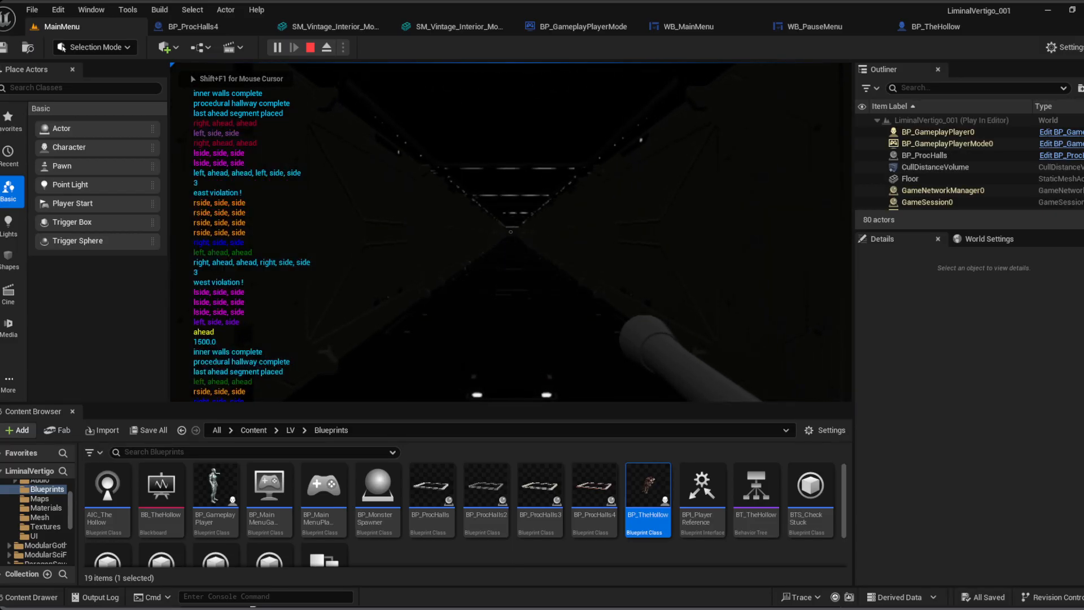
key(Escape)
click(548, 228)
key(Escape)
click(548, 229)
key(Escape)
click(548, 231)
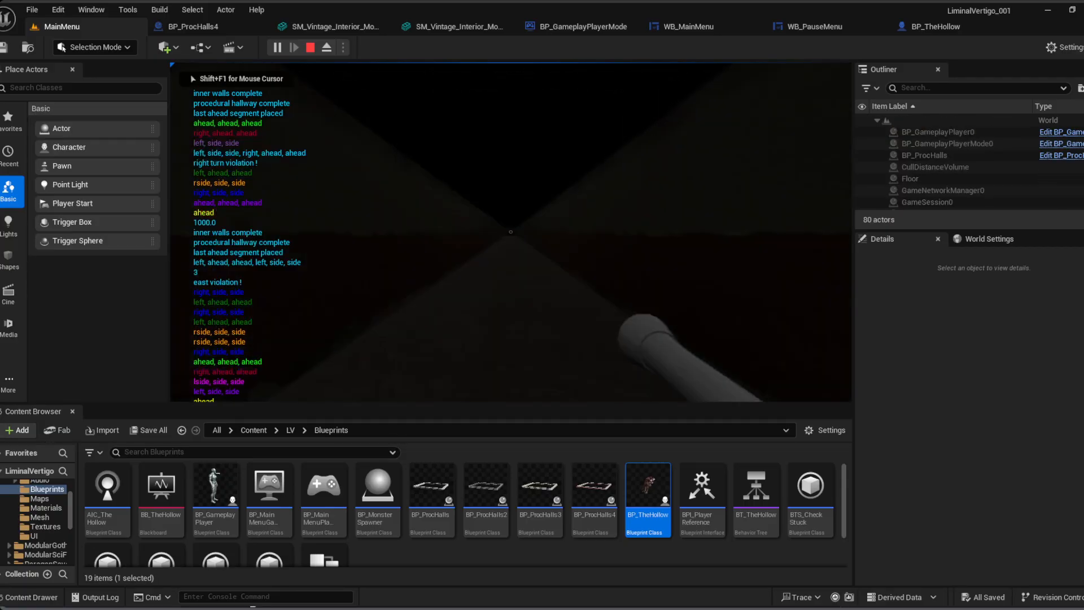
key(Escape)
click(549, 231)
key(Escape)
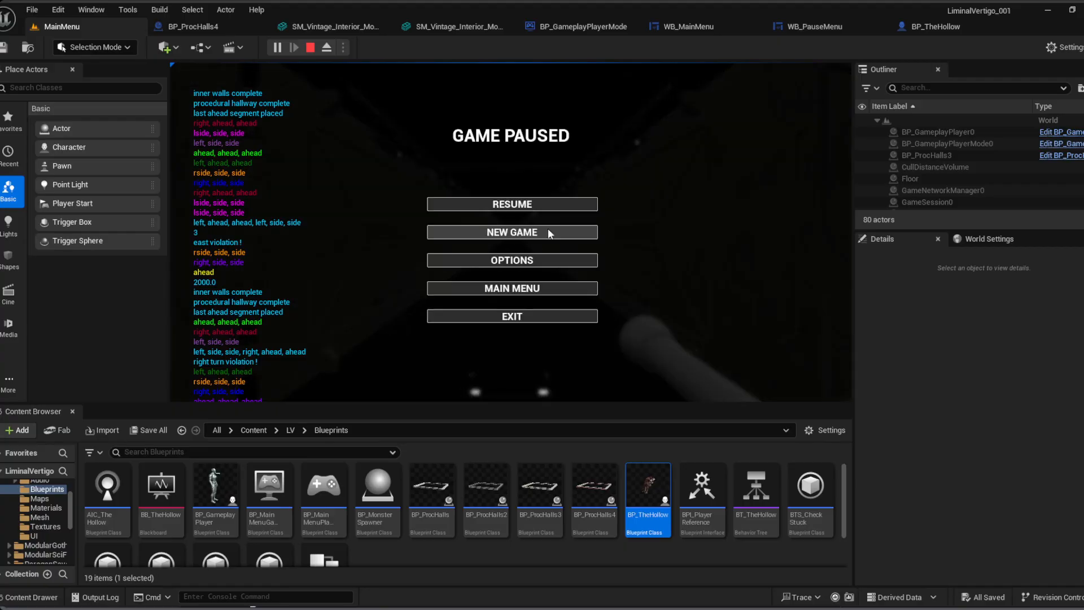
click(549, 231)
key(Escape)
click(549, 232)
key(Escape)
click(549, 232)
key(Escape)
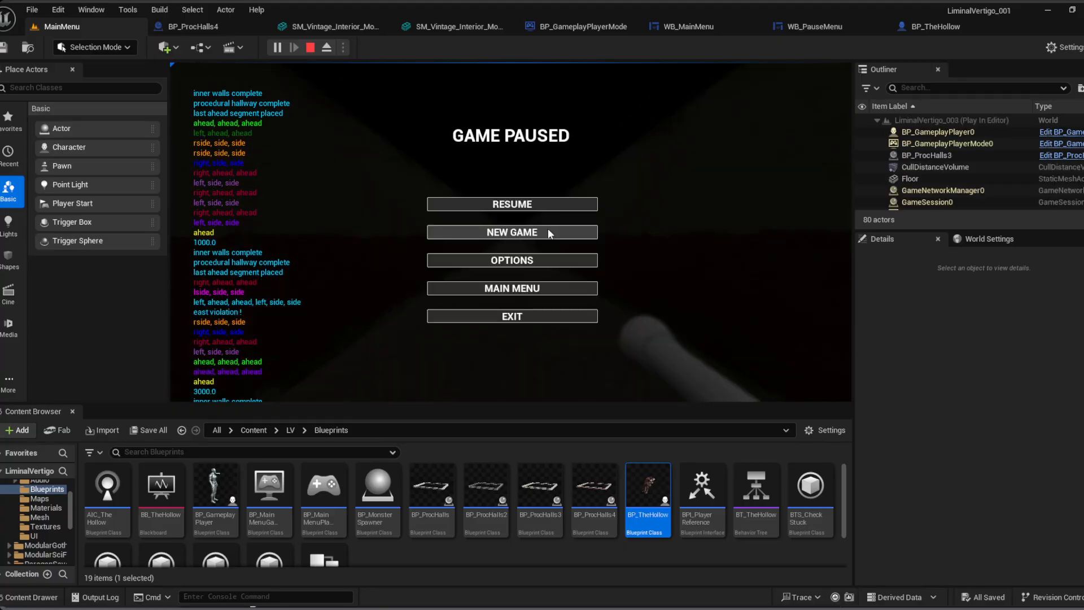
click(549, 231)
key(Escape)
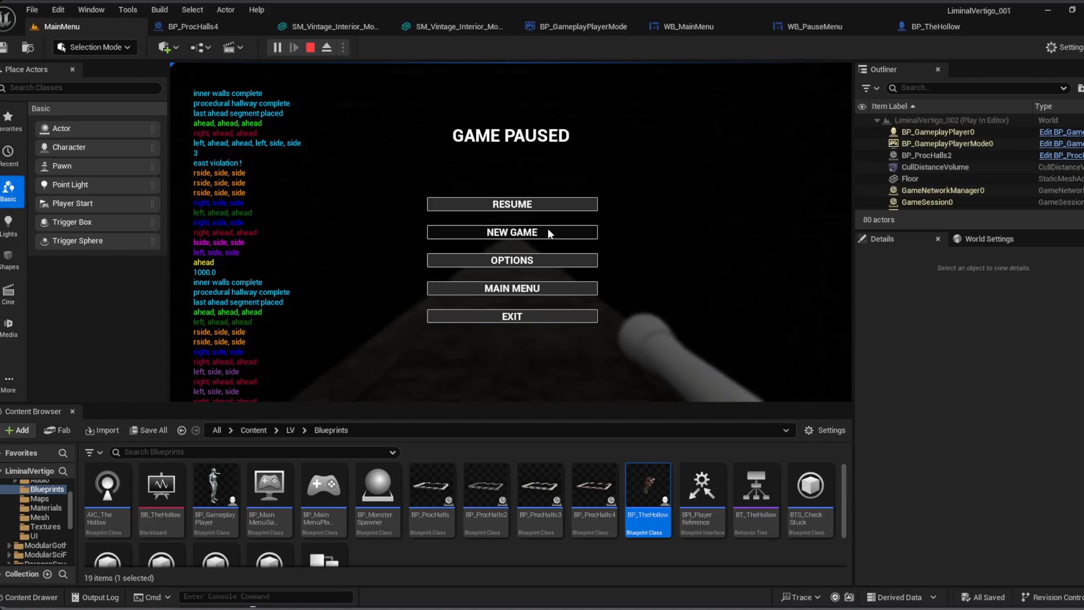
click(549, 231)
key(Escape)
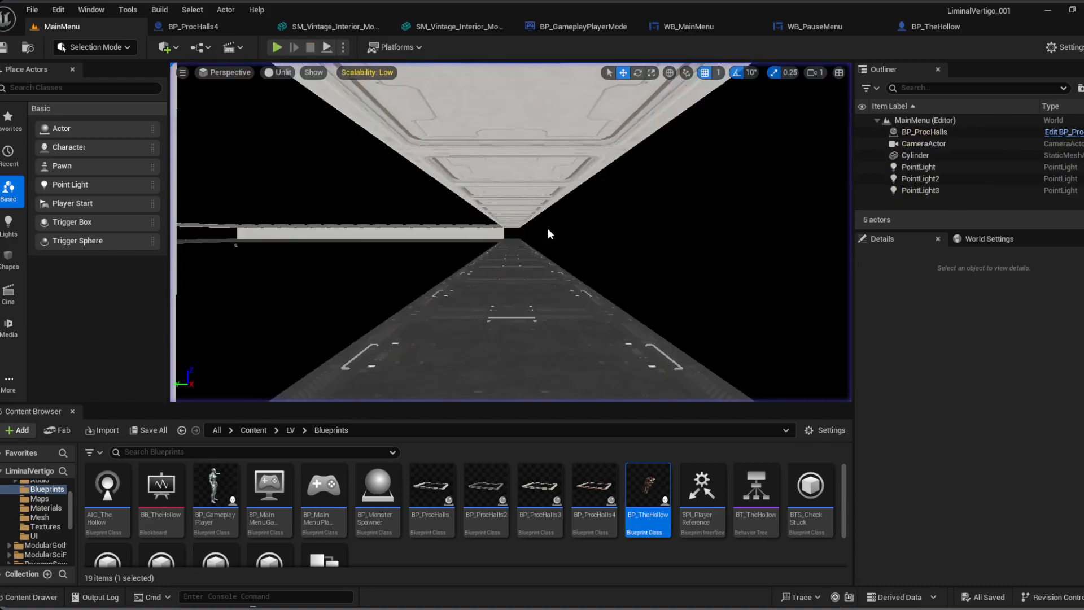
Step: Inspect the default entries of the Levels string array feeding the Random node in WB_PauseMenu's event graph
click(828, 27)
scroll(392, 304, up, 5)
click(316, 226)
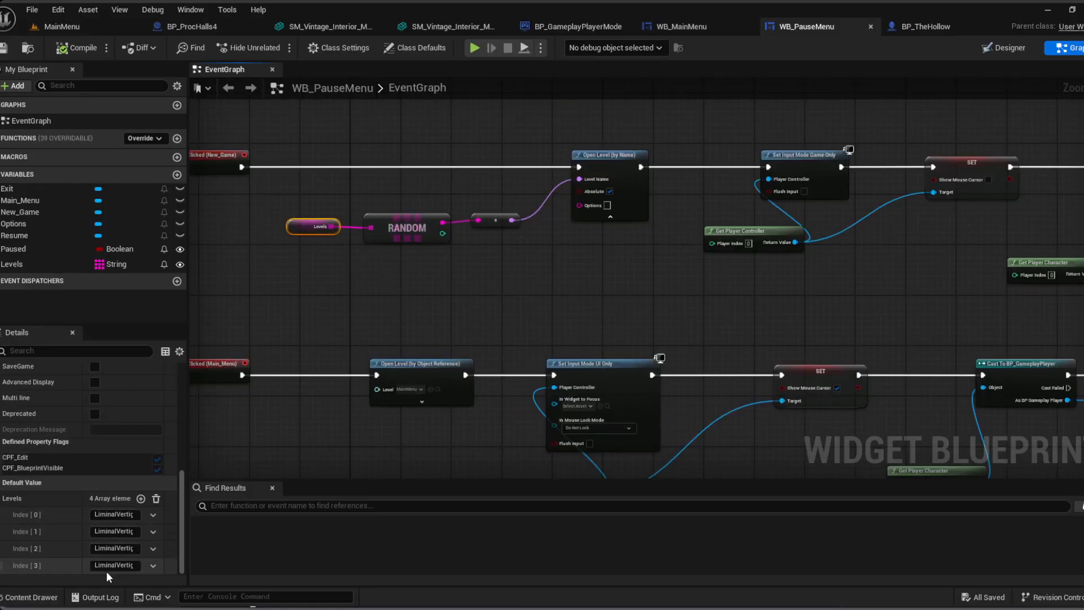
scroll(398, 269, up, 3)
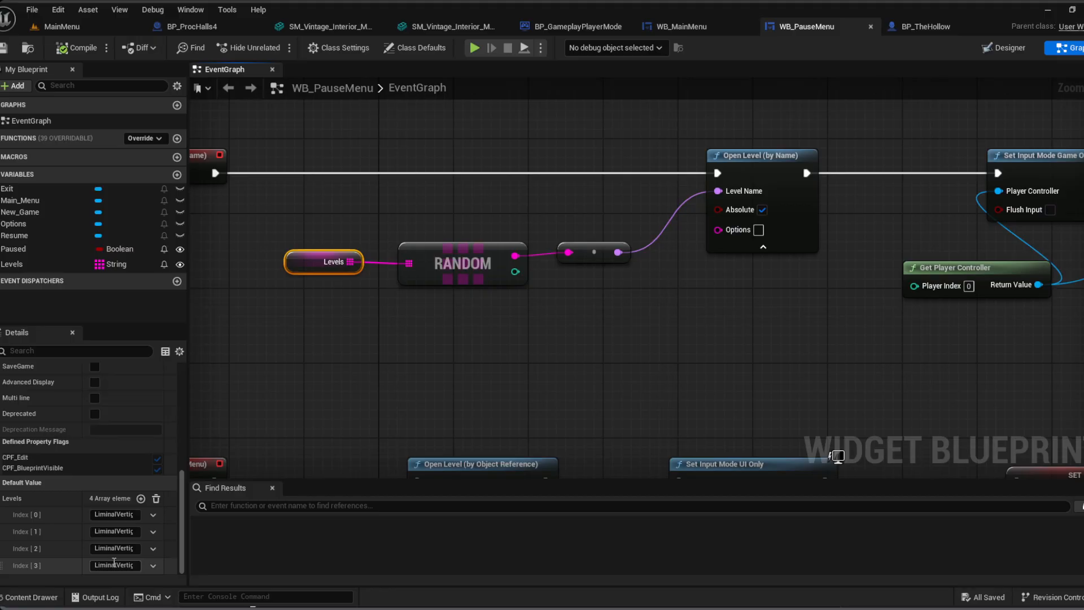
Step: Examine the New Game, Main Menu, Resume and Exit node chains in WB_PauseMenu, and recheck the Levels array
right_drag(696, 291, 410, 317)
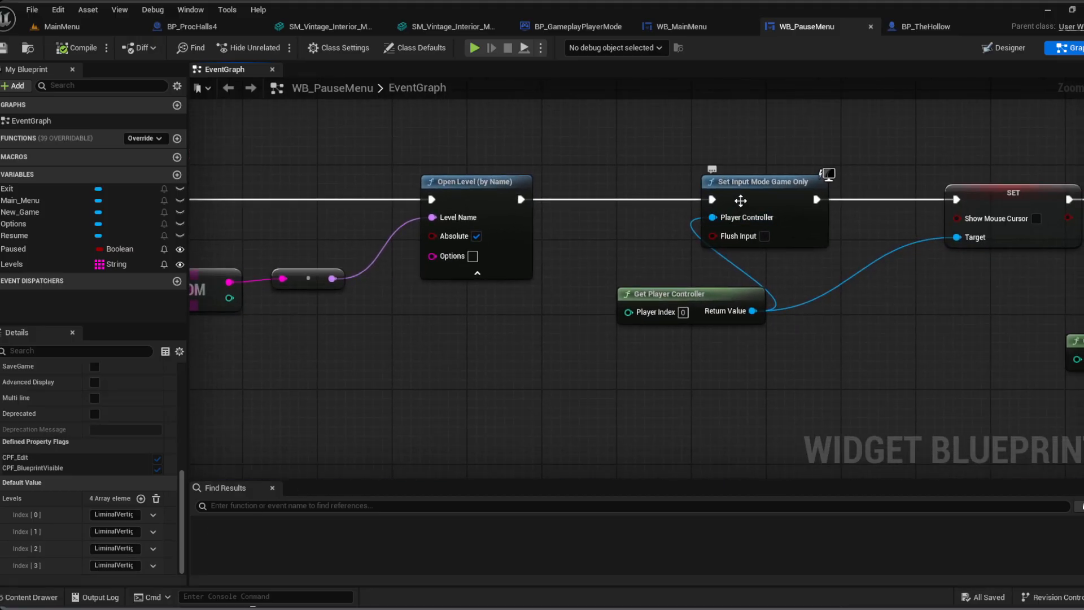
right_drag(675, 357, 290, 401)
right_drag(585, 384, 321, 417)
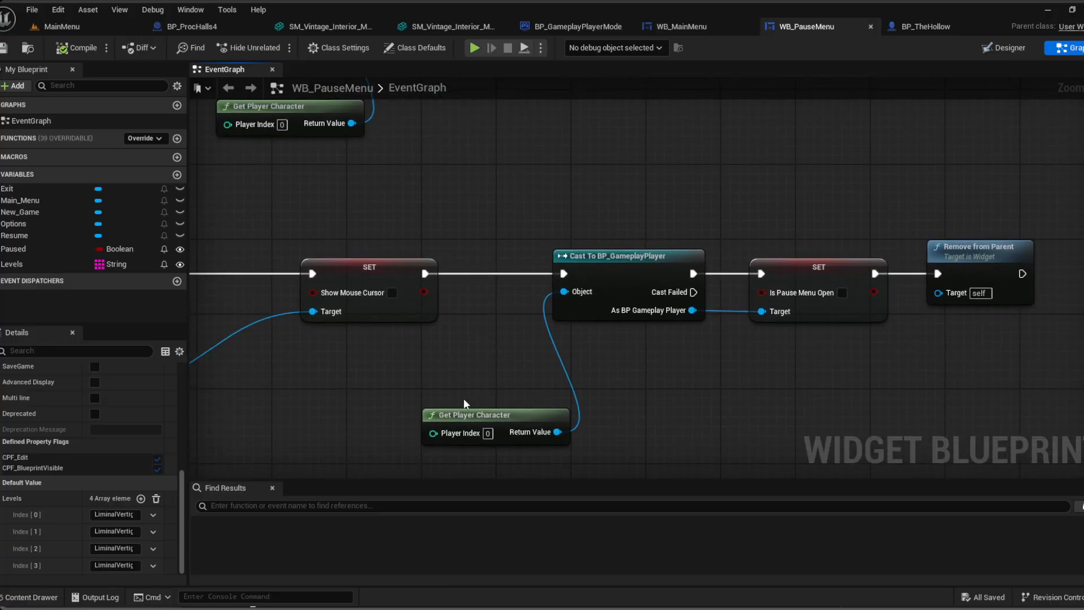
right_drag(414, 407, 808, 278)
right_drag(489, 412, 789, 295)
mouse_move(281, 338)
right_down()
mouse_move(442, 271)
mouse_move(770, 244)
right_up()
right_drag(585, 188, 504, 516)
right_drag(459, 428, 540, 191)
right_drag(631, 271, 242, 278)
scroll(568, 272, down, 3)
mouse_move(672, 265)
right_down()
mouse_move(293, 283)
mouse_move(603, 387)
right_up()
right_drag(442, 177, 348, 352)
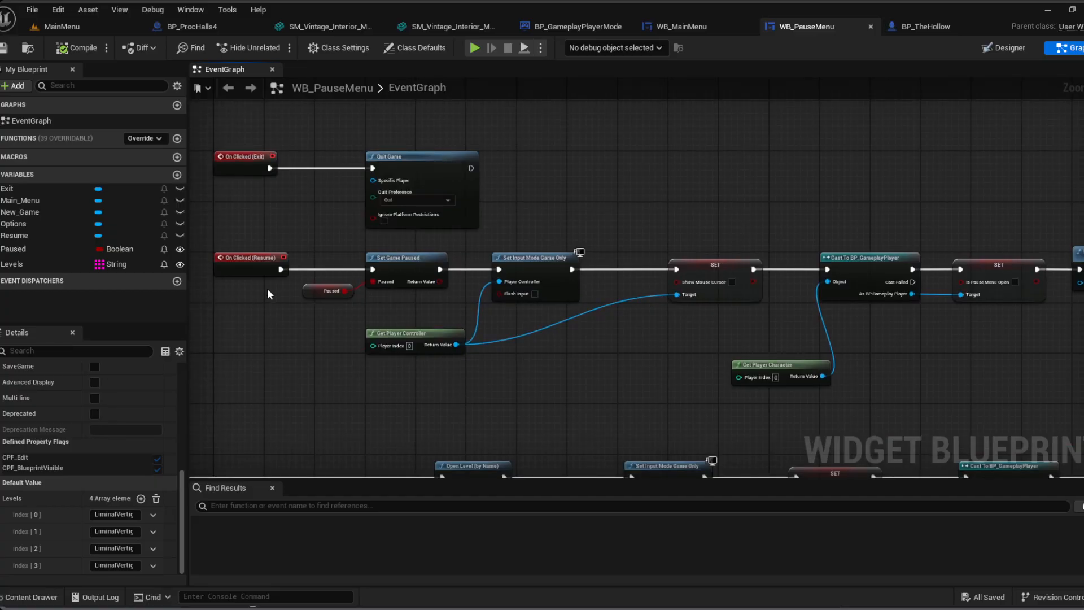
right_drag(286, 478, 411, 293)
scroll(432, 273, up, 3)
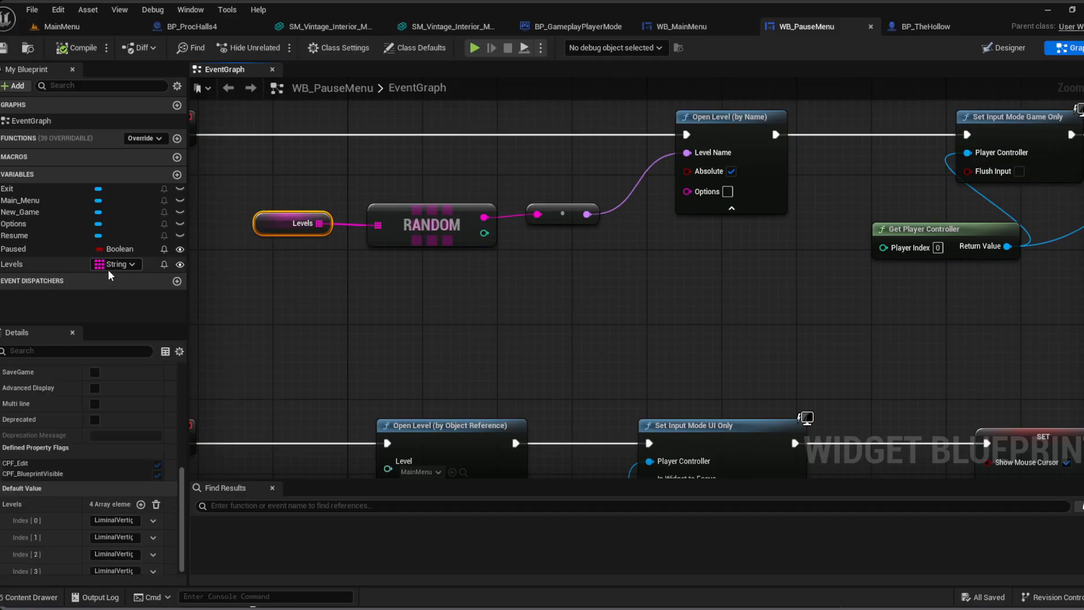
scroll(119, 429, down, 2)
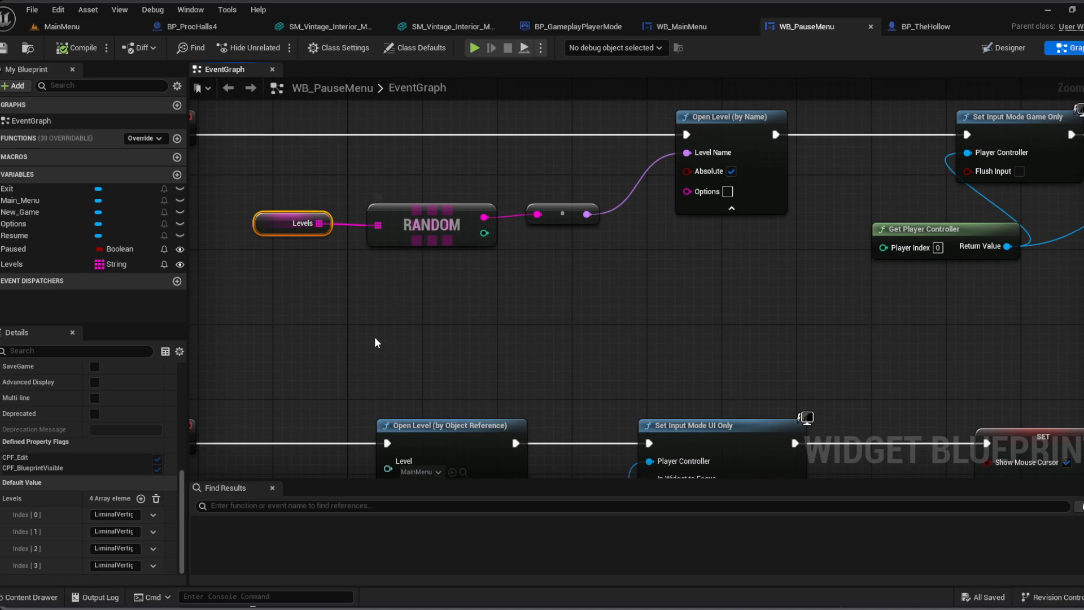
Step: Examine WB_MainMenu's random integer range, the Switch on Int outputs and the Open Level nodes they lead to
click(686, 25)
mouse_move(401, 225)
right_down()
mouse_move(414, 363)
mouse_move(391, 244)
right_up()
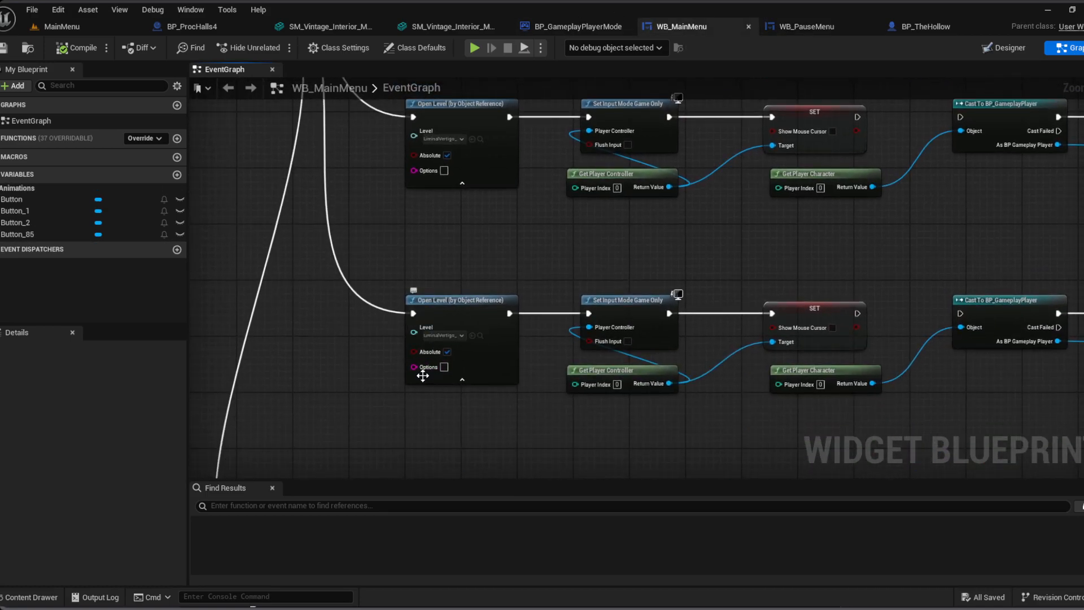
scroll(468, 381, up, 1)
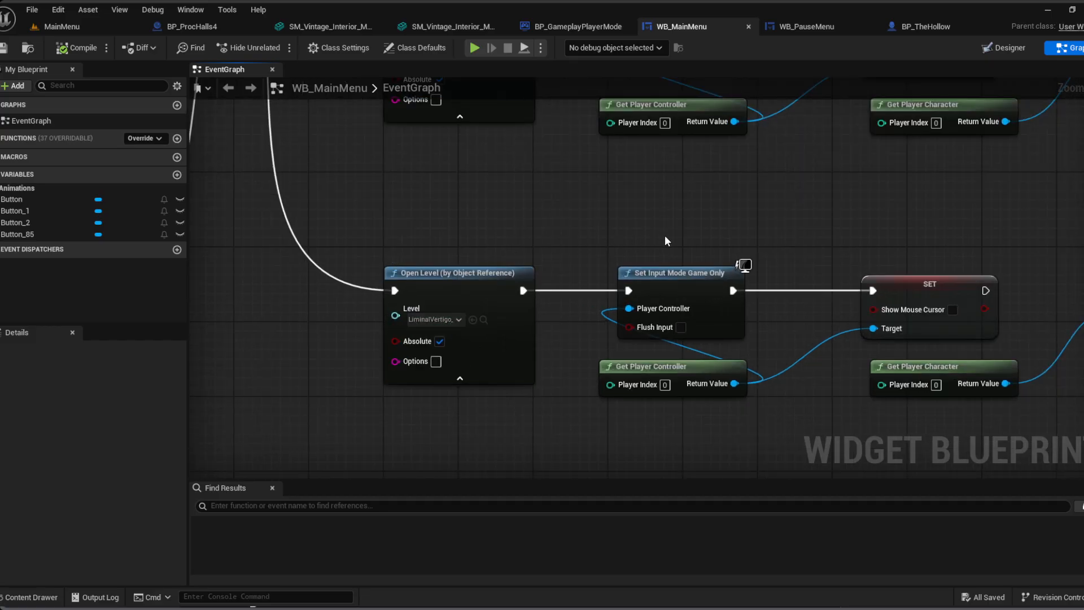
right_drag(793, 470, 789, 412)
right_drag(342, 257, 610, 398)
right_drag(374, 259, 533, 302)
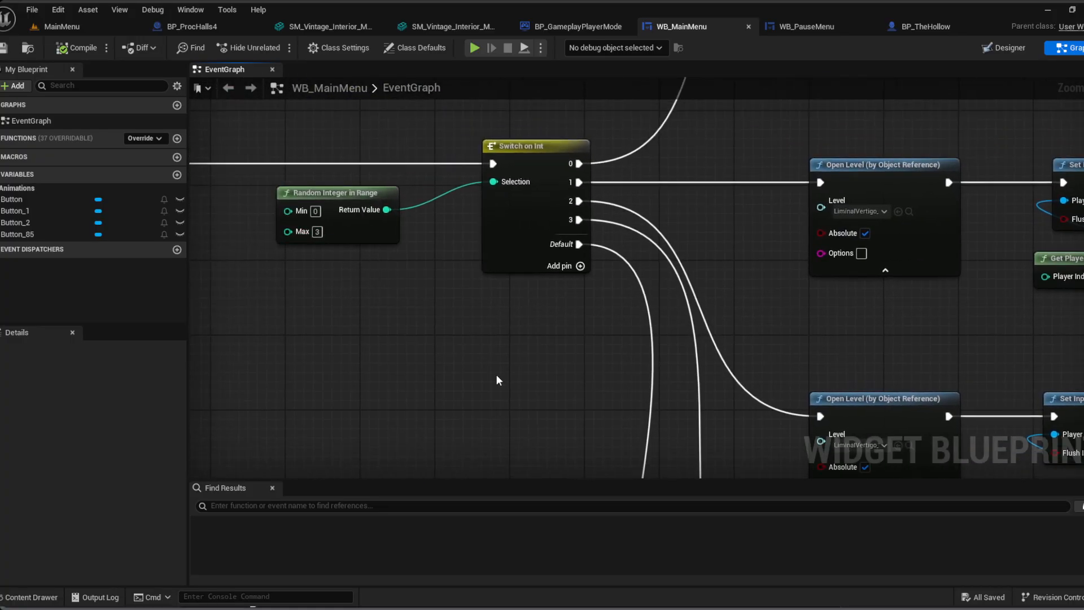
right_drag(553, 386, 269, 354)
right_drag(433, 412, 398, 250)
right_drag(529, 373, 456, 260)
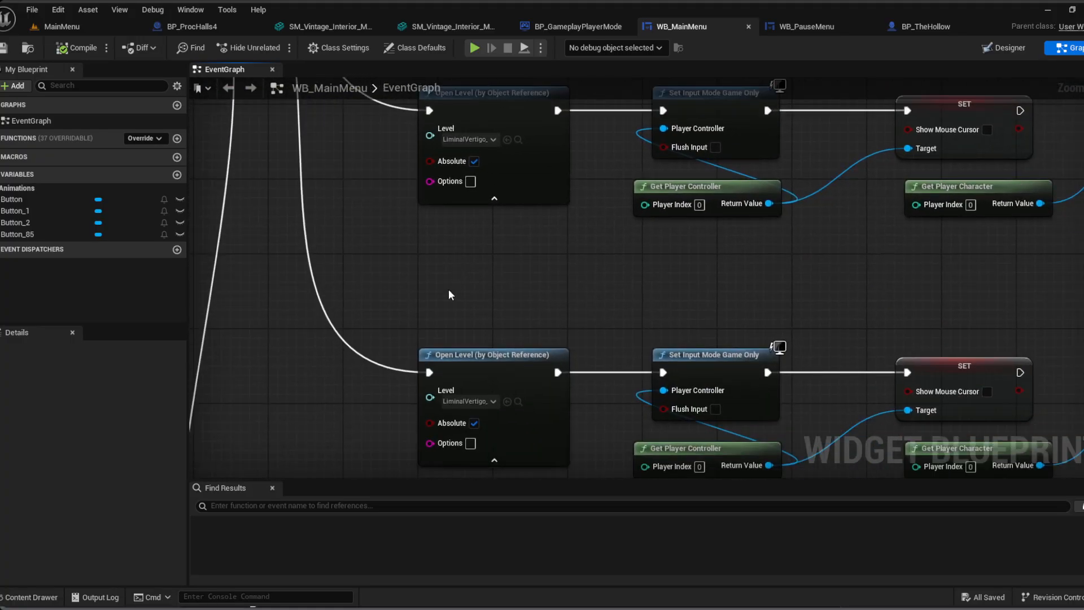
right_drag(436, 307, 440, 239)
right_drag(514, 204, 442, 480)
right_drag(470, 279, 516, 304)
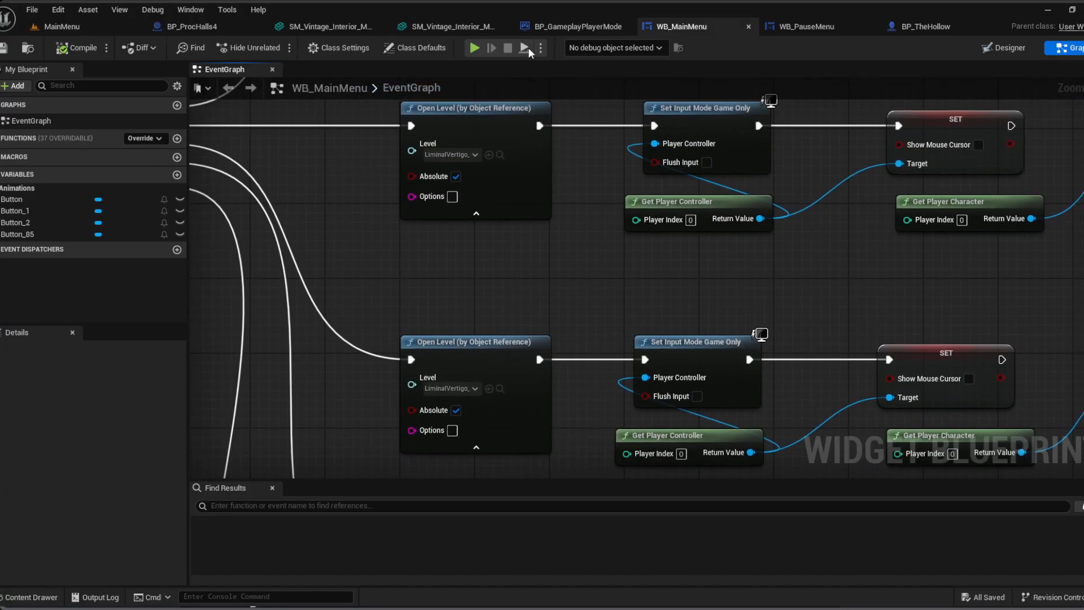
Step: Inspect the wall, floor and ceiling pieces of BP_ProcHalls4 in its viewport from different angles
click(799, 26)
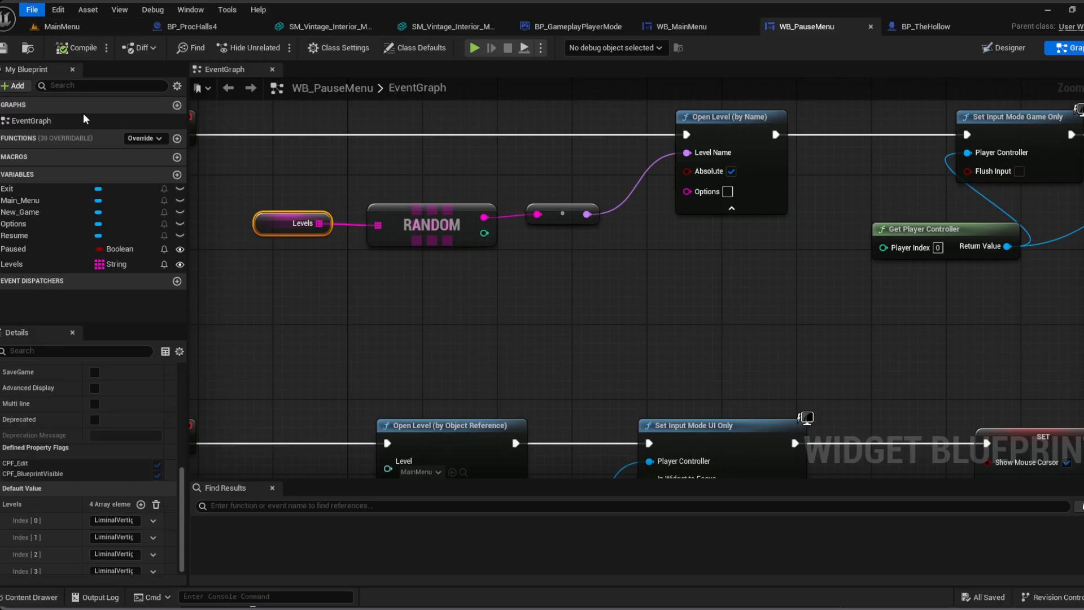
click(76, 28)
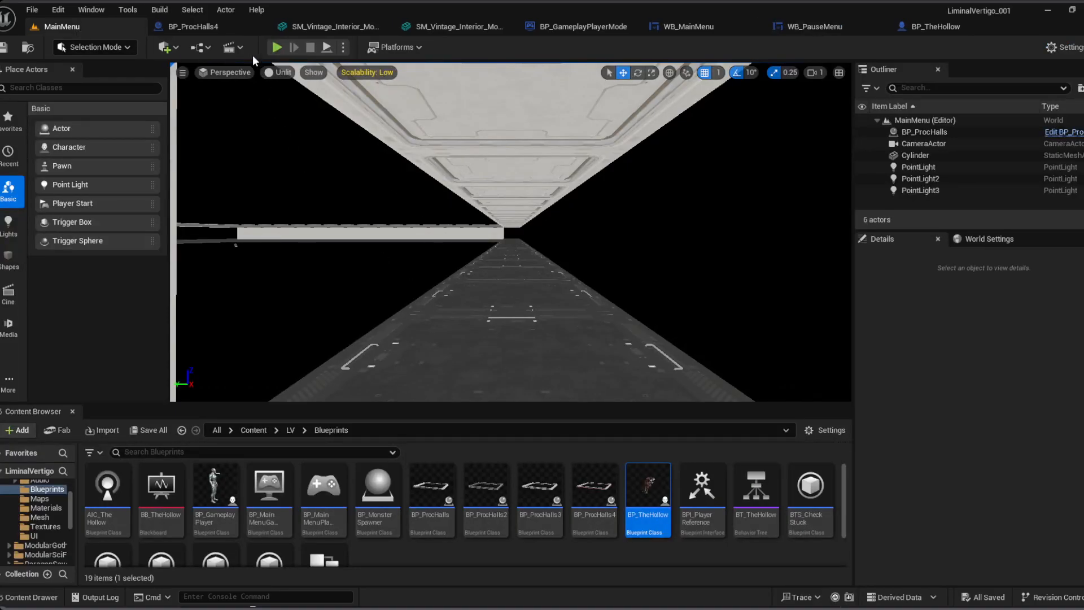
click(225, 32)
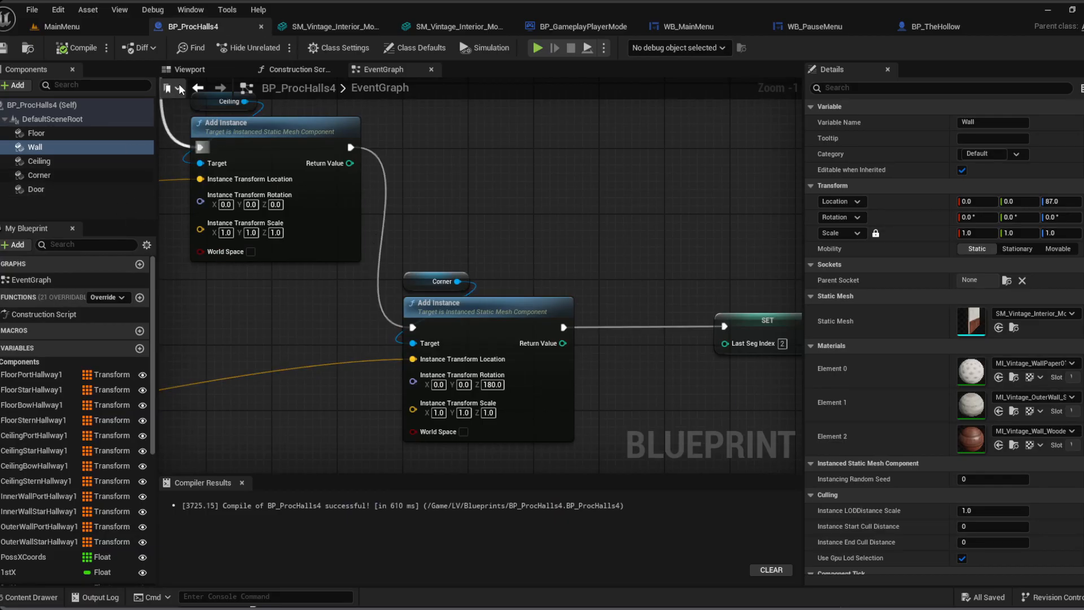
click(223, 70)
right_drag(466, 256, 856, 299)
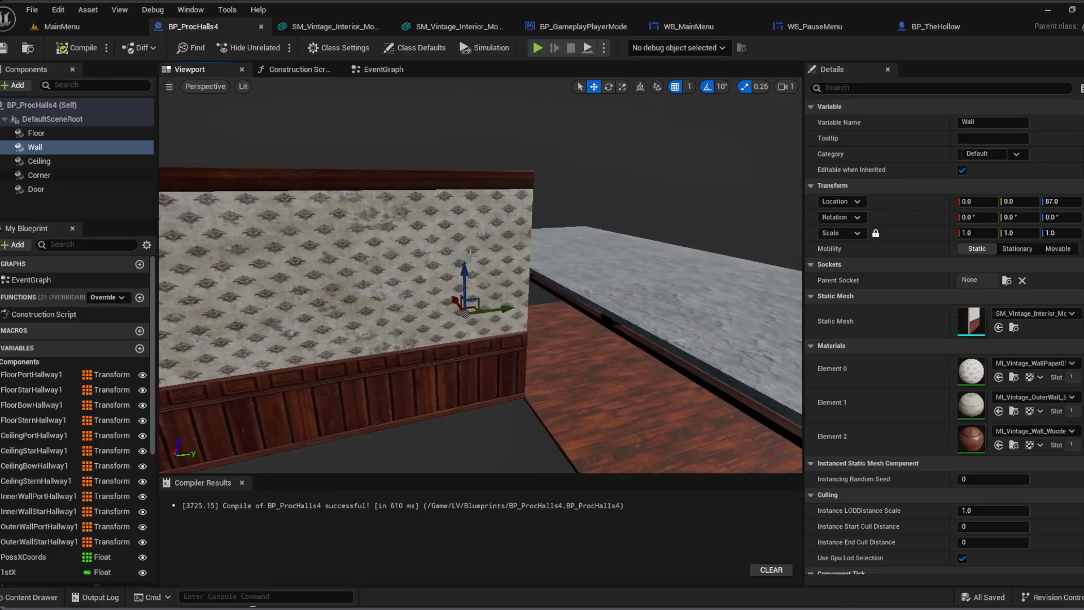
mouse_move(471, 250)
right_down()
mouse_move(477, 316)
mouse_move(508, 350)
mouse_move(542, 265)
mouse_move(598, 299)
mouse_move(649, 276)
mouse_move(473, 256)
right_up()
right_drag(541, 278, 448, 287)
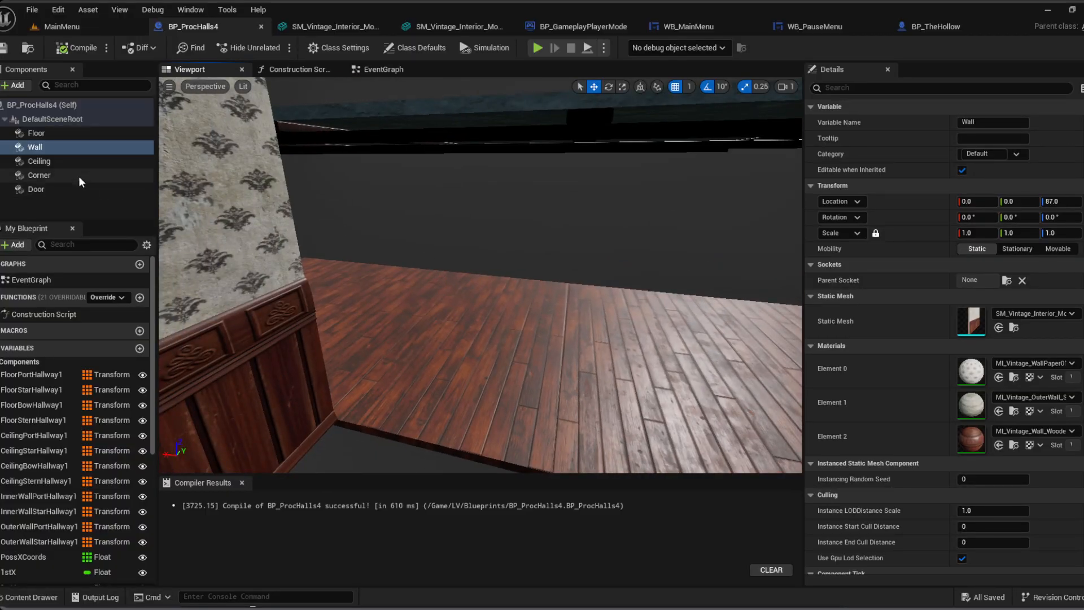
Step: Set the Ceiling component's Z location to 587 in BP_ProcHalls4, check its fit against the wall, and compile
click(51, 162)
click(1061, 201)
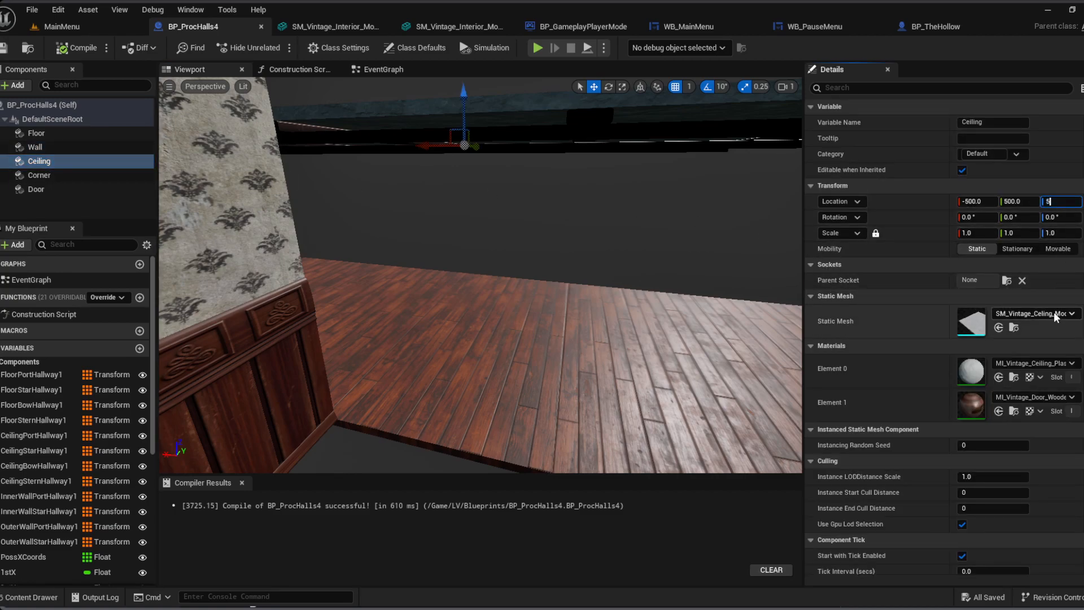
key(Return)
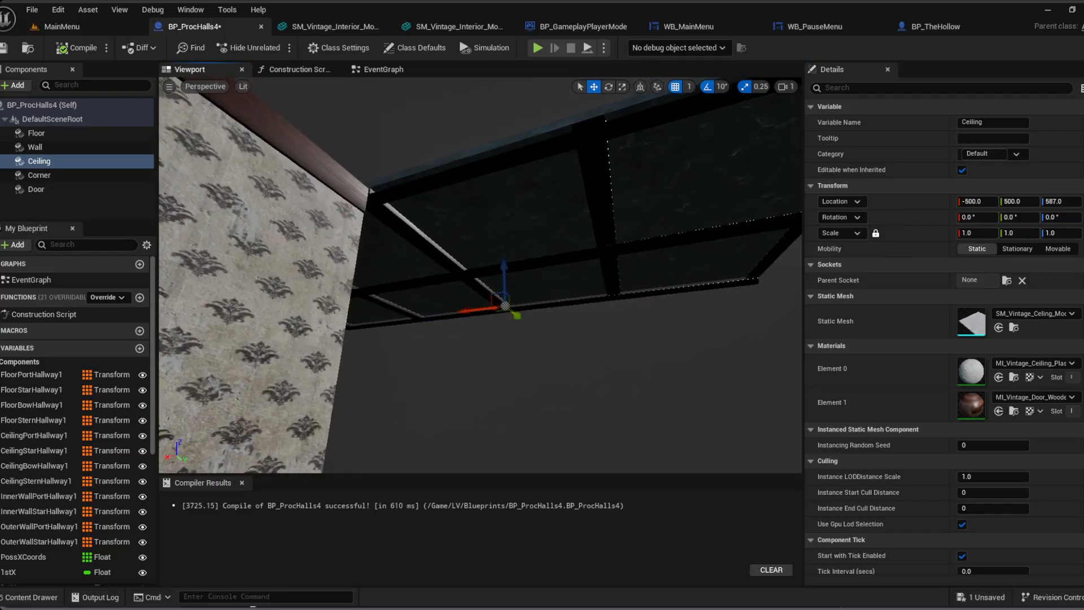
mouse_move(480, 275)
right_down()
mouse_move(492, 384)
mouse_move(508, 395)
mouse_move(497, 294)
mouse_move(463, 271)
right_up()
key(w)
right_drag(385, 307, 382, 309)
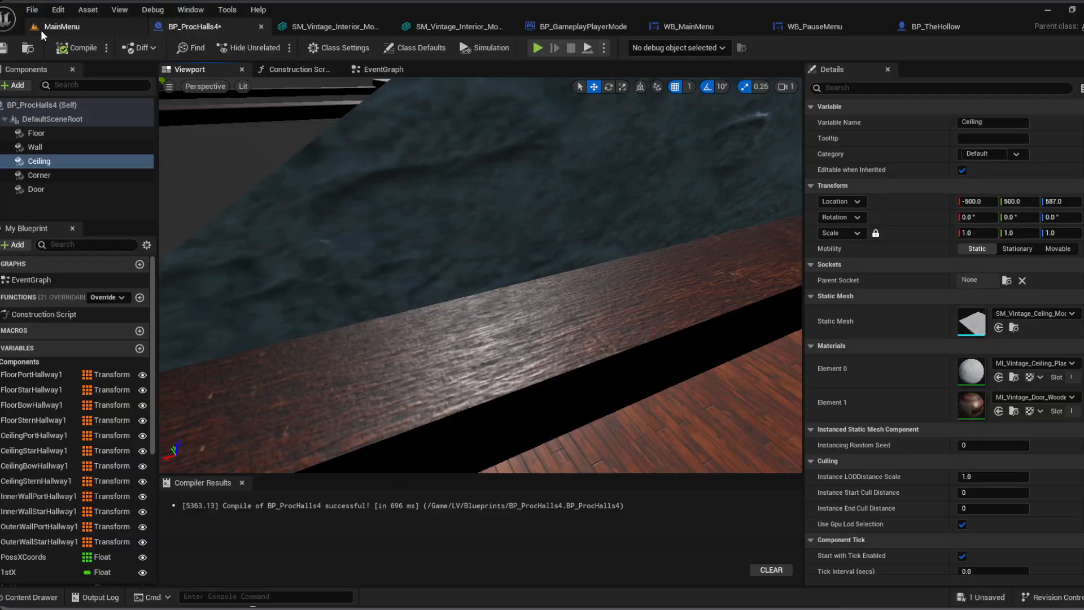
Step: Save BP_ProcHalls4 and open the LiminalVertigo_004 map
key(ctrl+s)
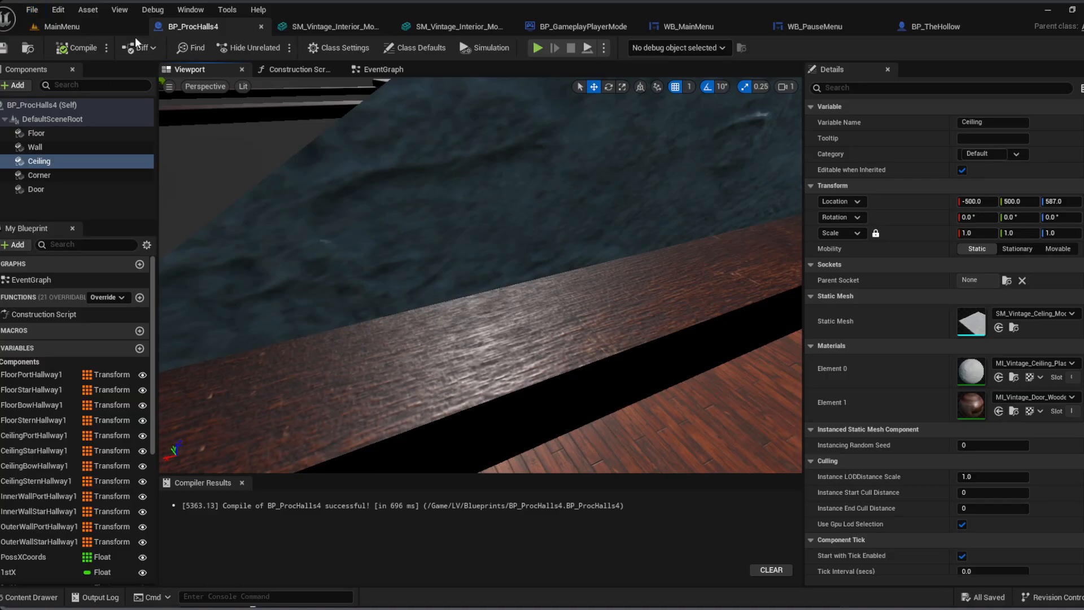
click(106, 27)
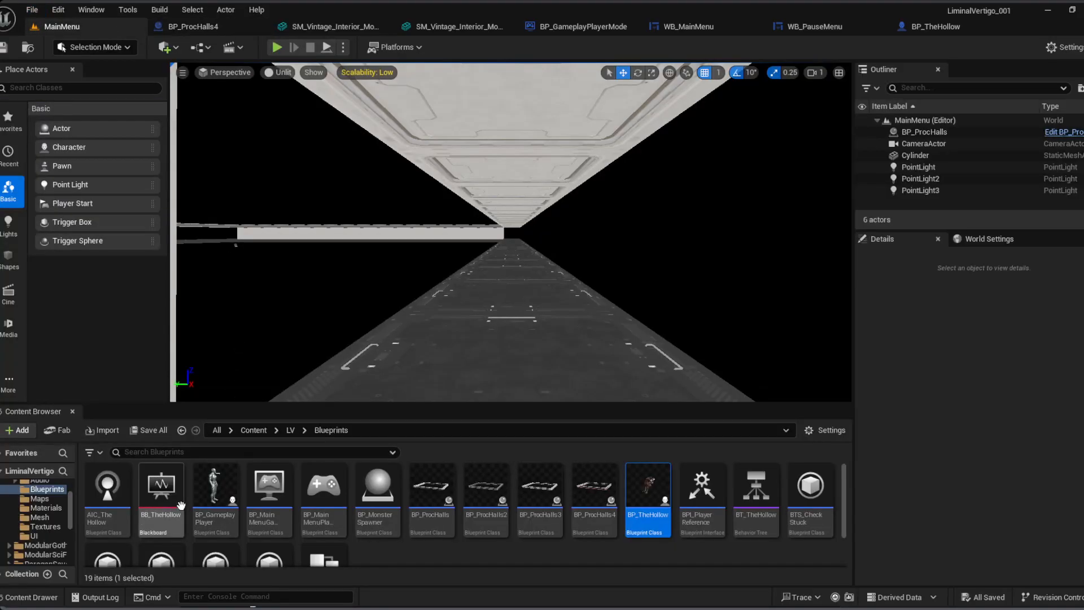
click(40, 499)
double_click(267, 511)
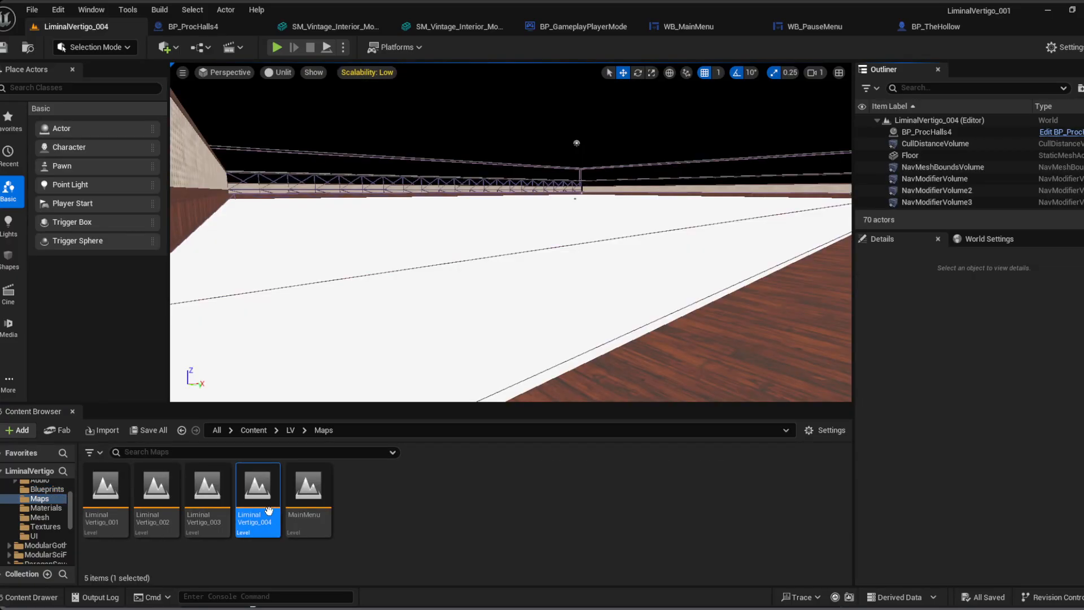
Step: Inspect the LiminalVertigo_004 hallways from several angles and check the navigation mesh coverage on their floor
right_drag(392, 175, 486, 221)
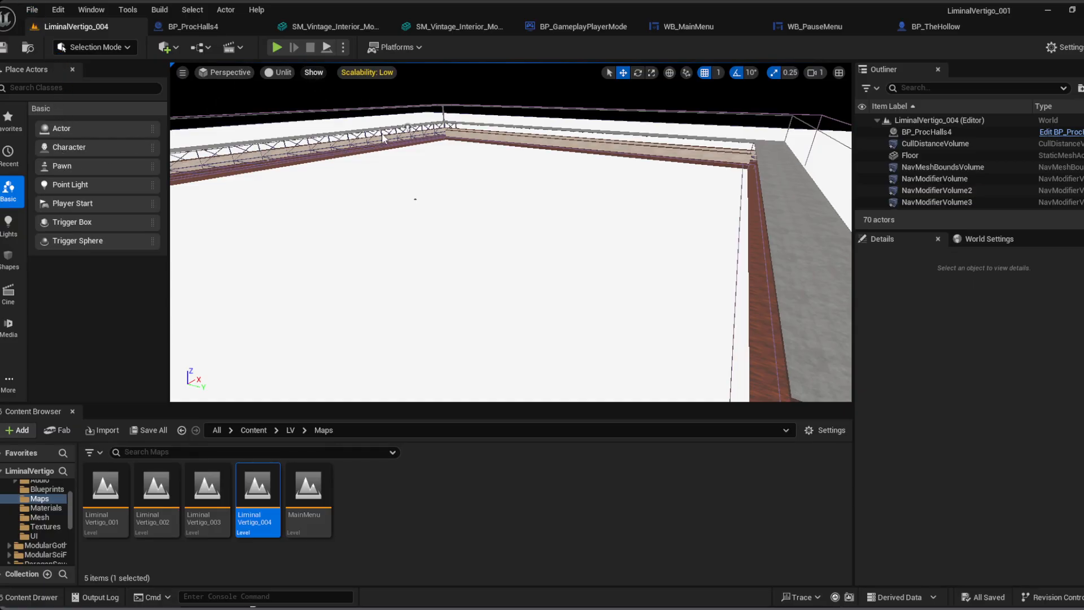
key(p)
right_drag(375, 298, 360, 123)
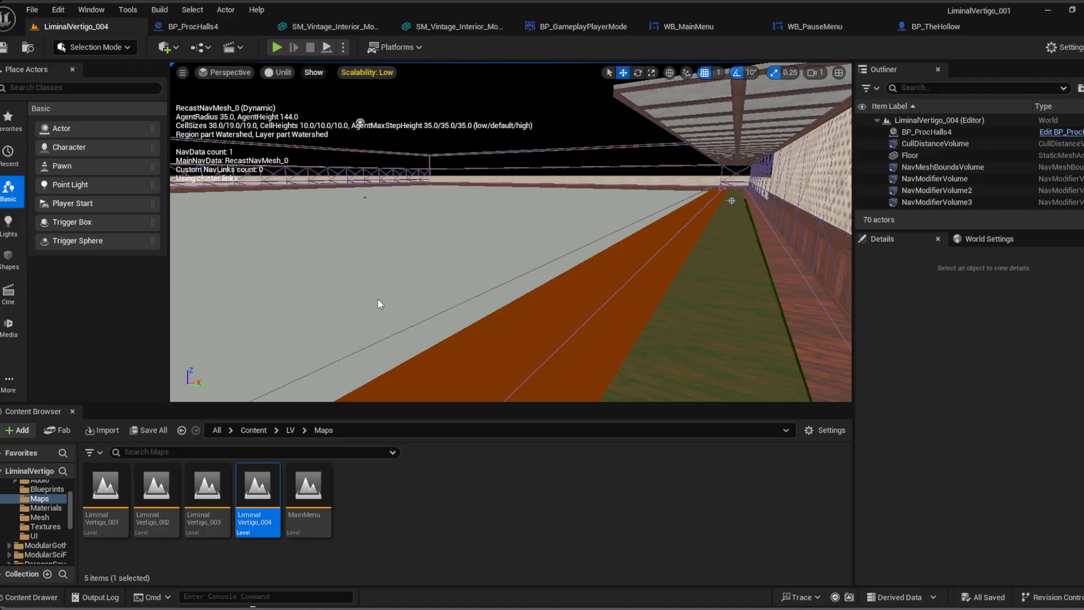
key(p)
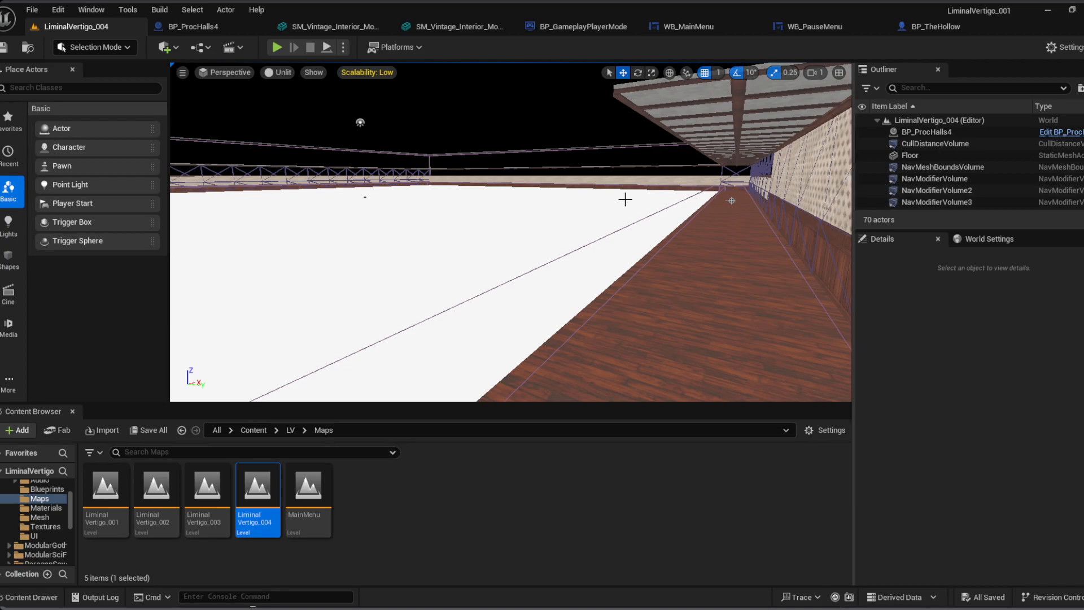
right_drag(625, 200, 367, 197)
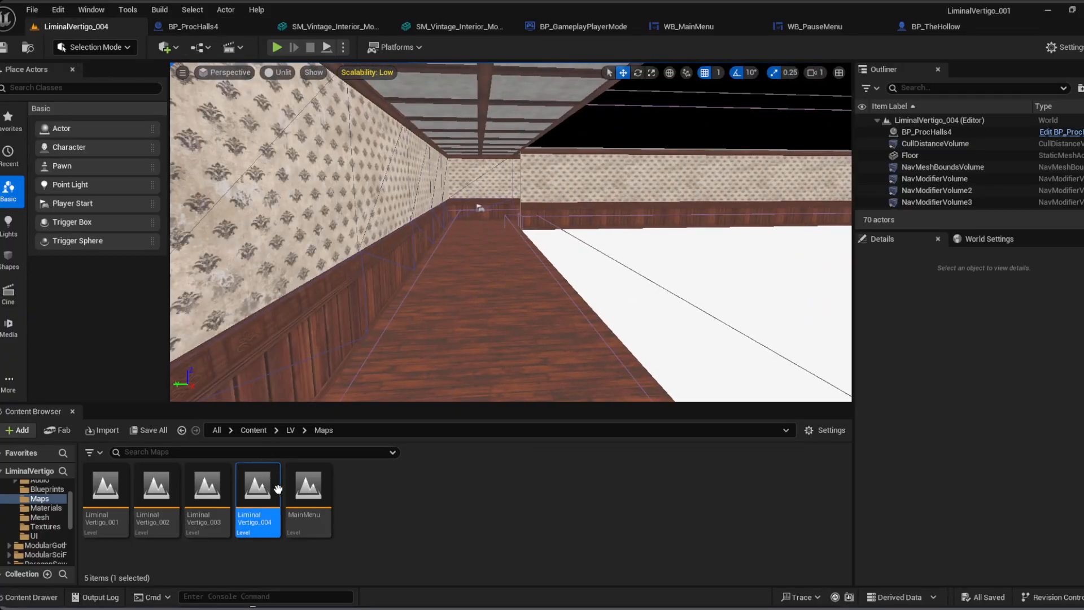
Step: Open the MainMenu map, playtest a new game by walking through the hallways, and stop the session
double_click(305, 491)
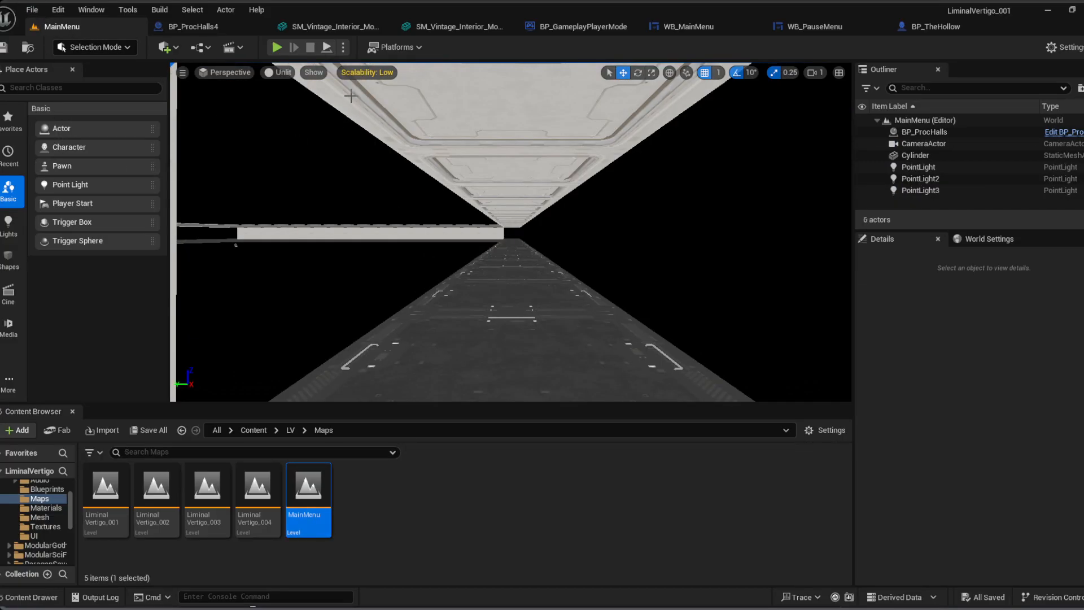
click(277, 47)
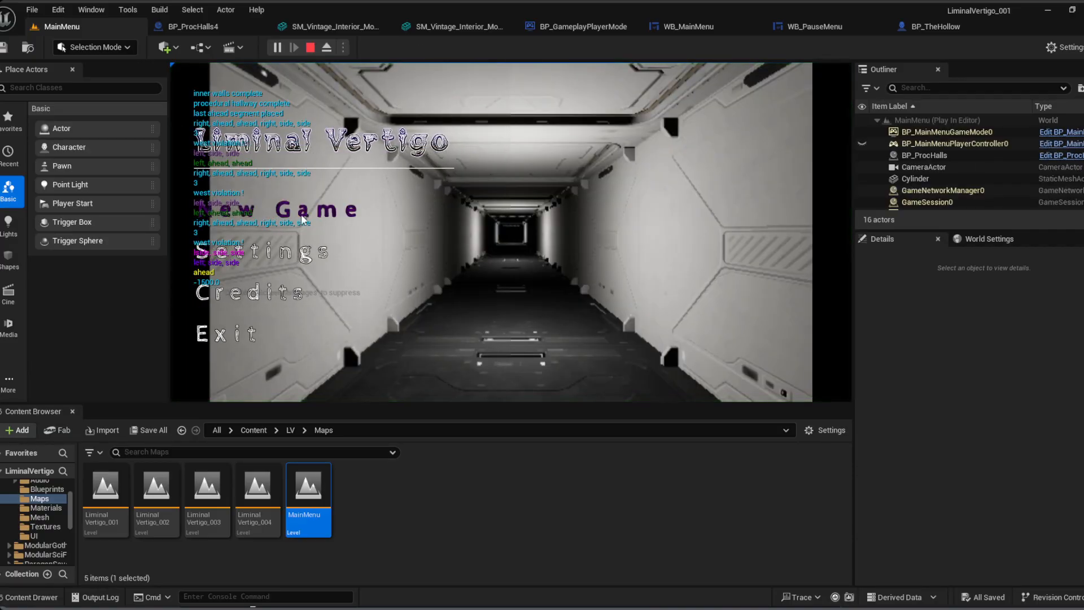
click(302, 211)
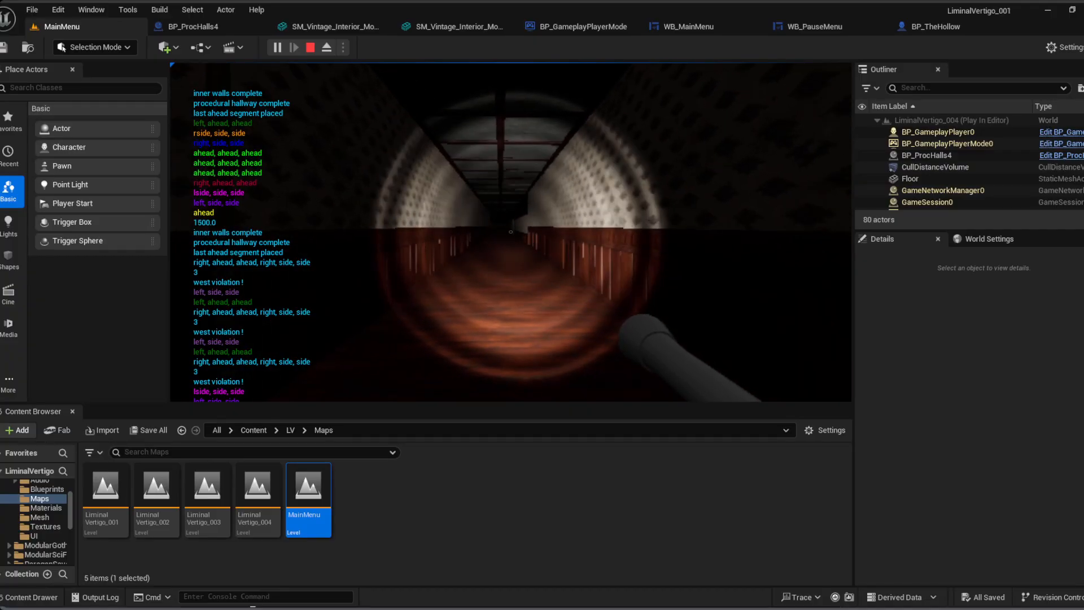
key(w)
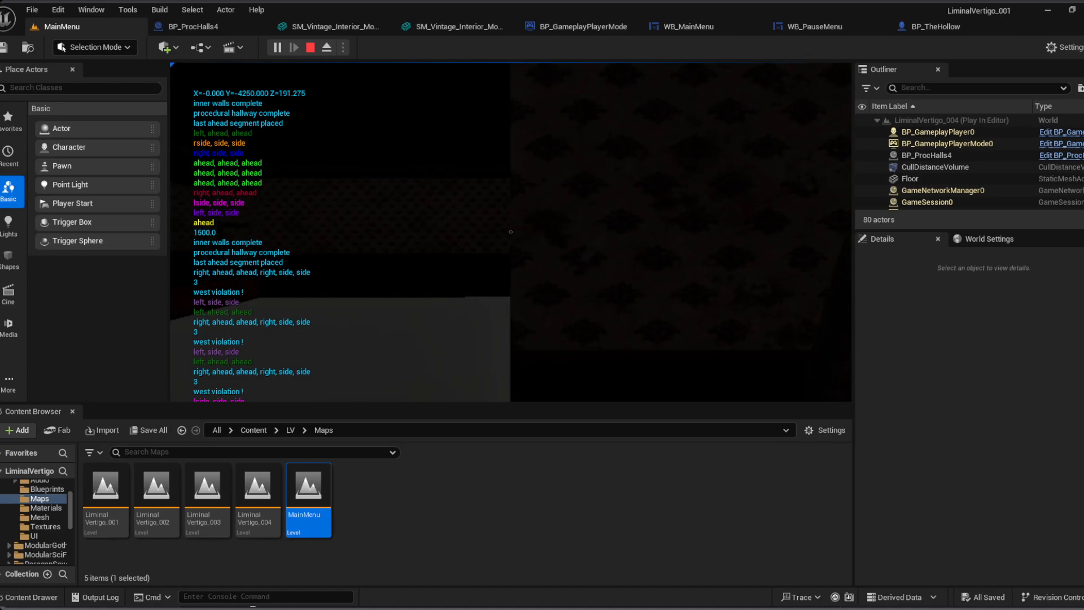
key(w)
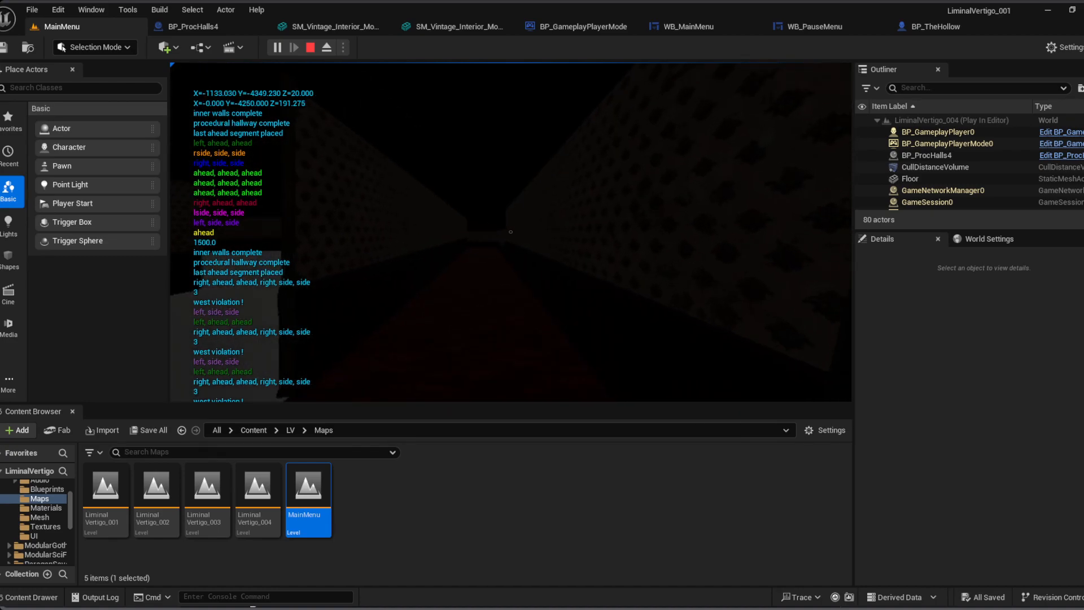
key(w)
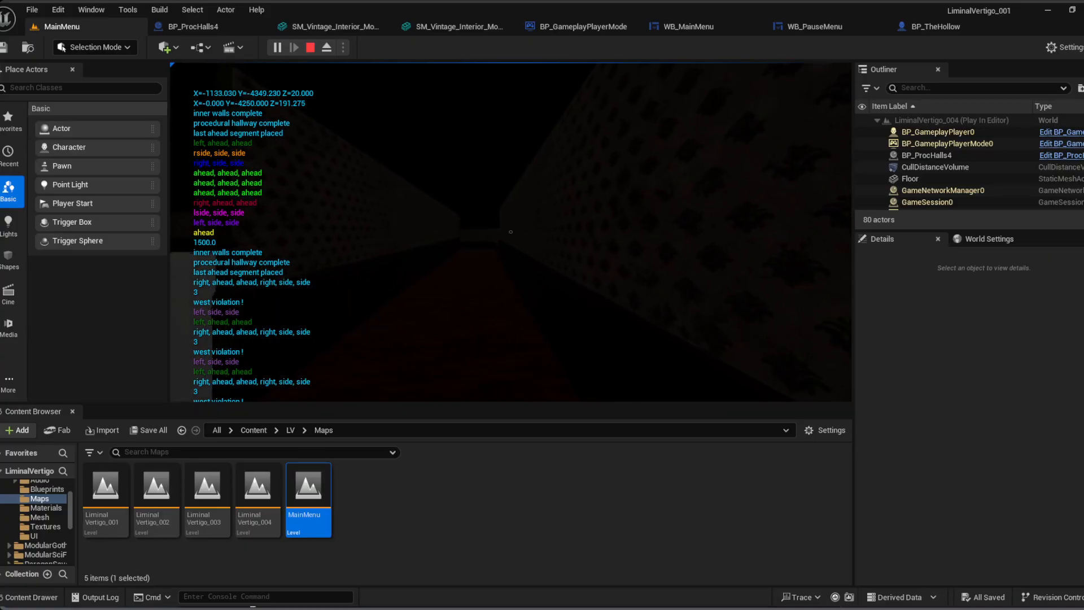
key(w)
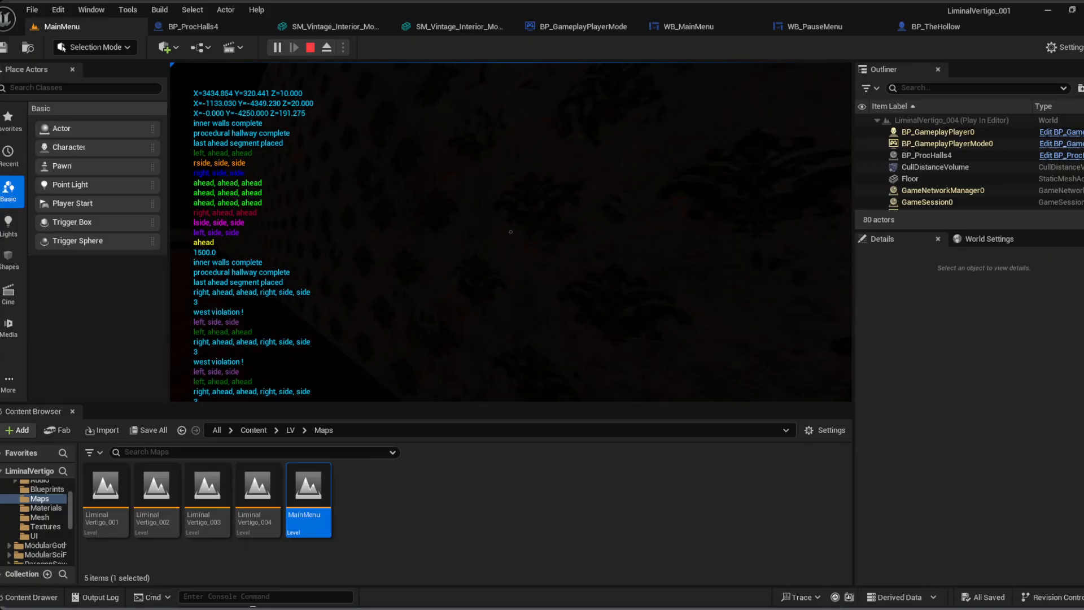
key(w)
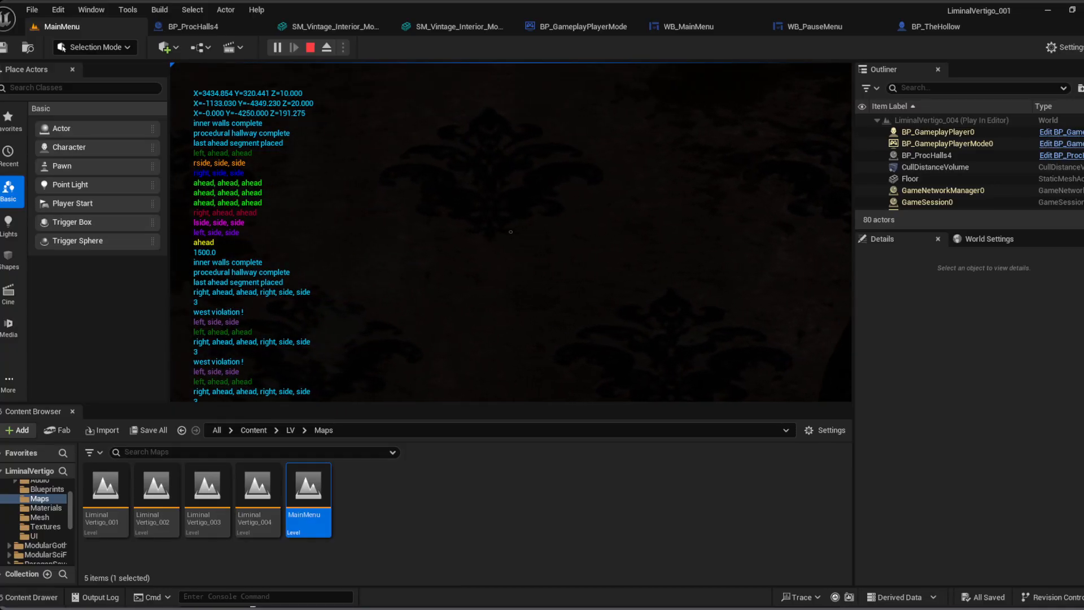
key(Escape)
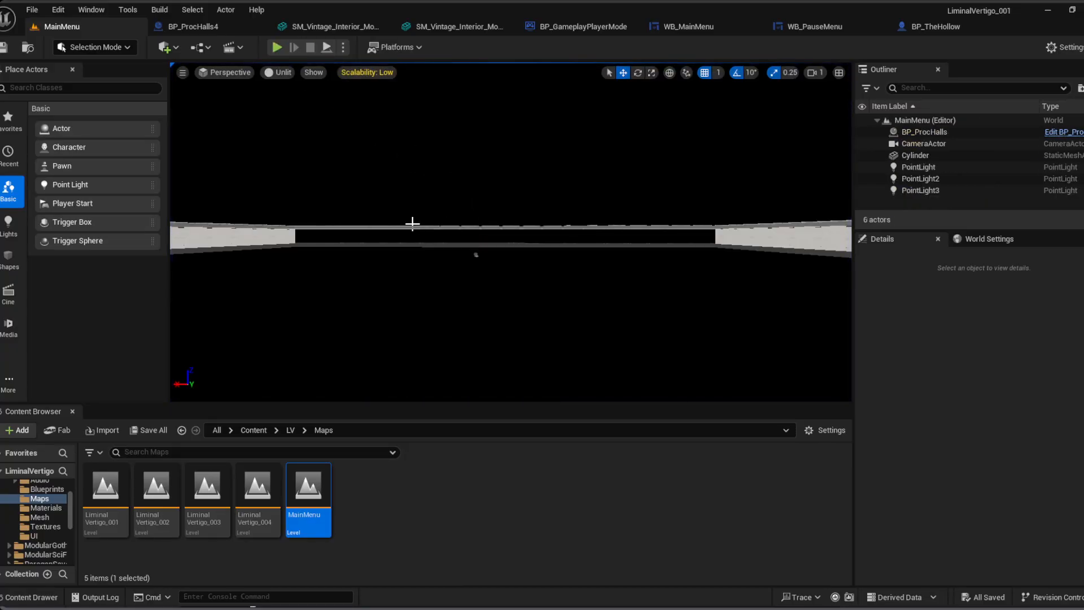
Step: Playtest from the main menu again and restart new games from the pause menu until LiminalVertigo_004 loads
click(277, 48)
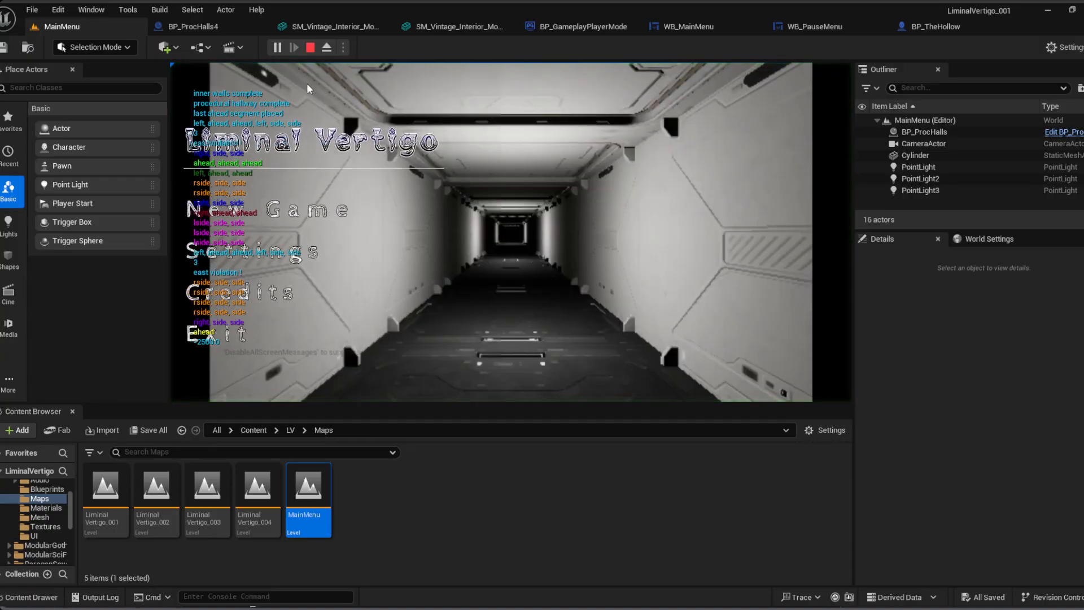
click(318, 220)
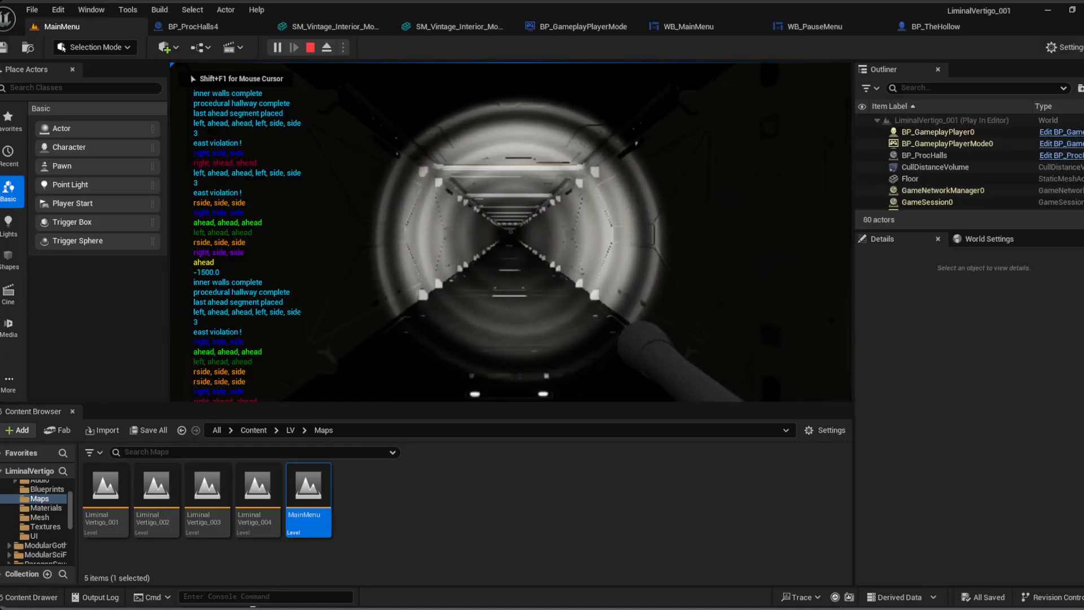
key(p)
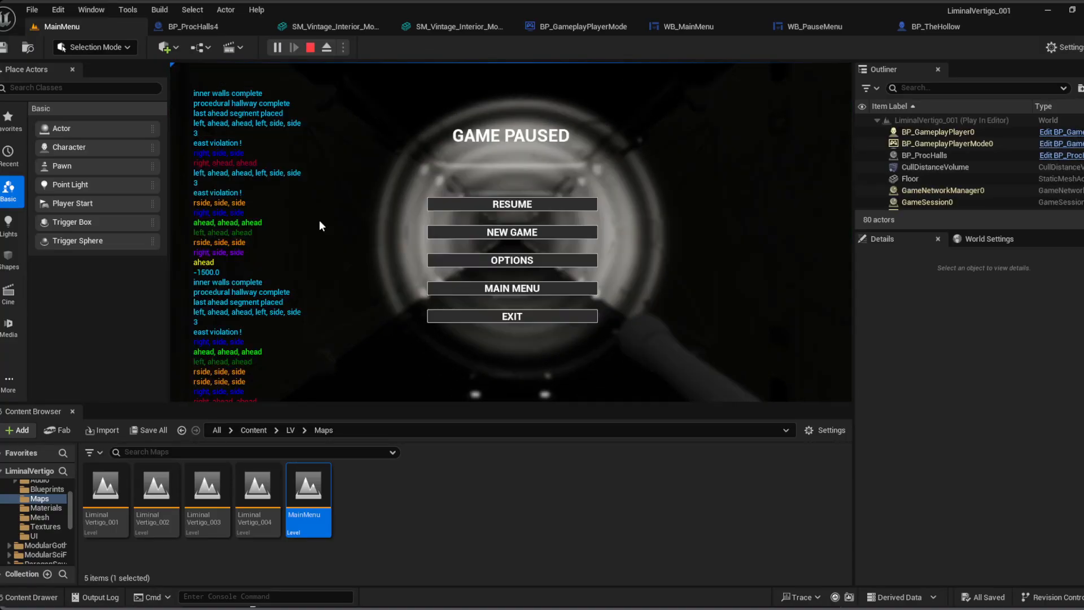
click(548, 230)
click(548, 230)
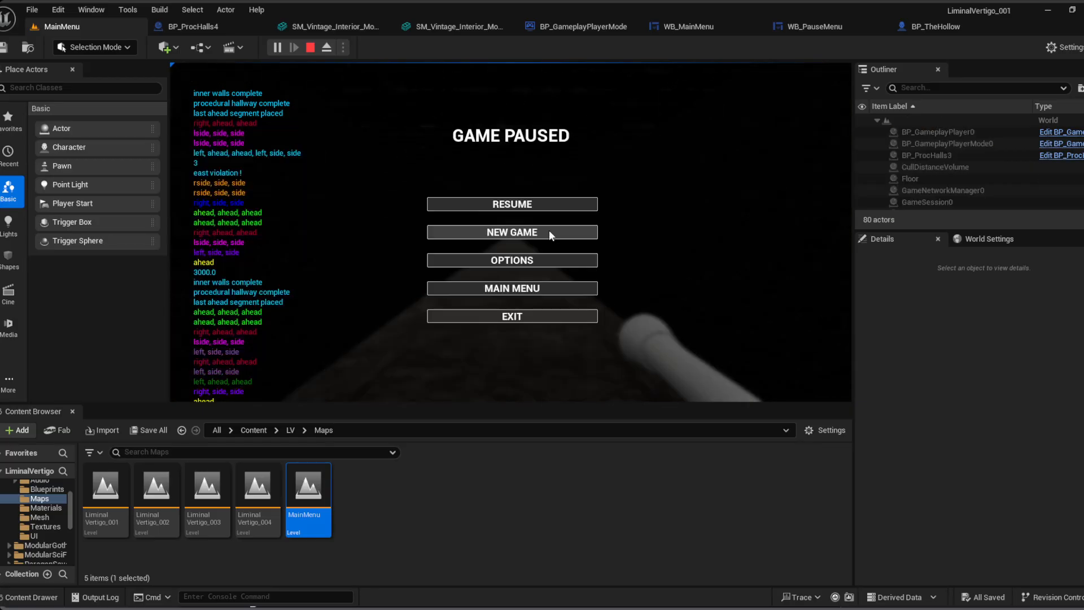
click(549, 230)
click(548, 230)
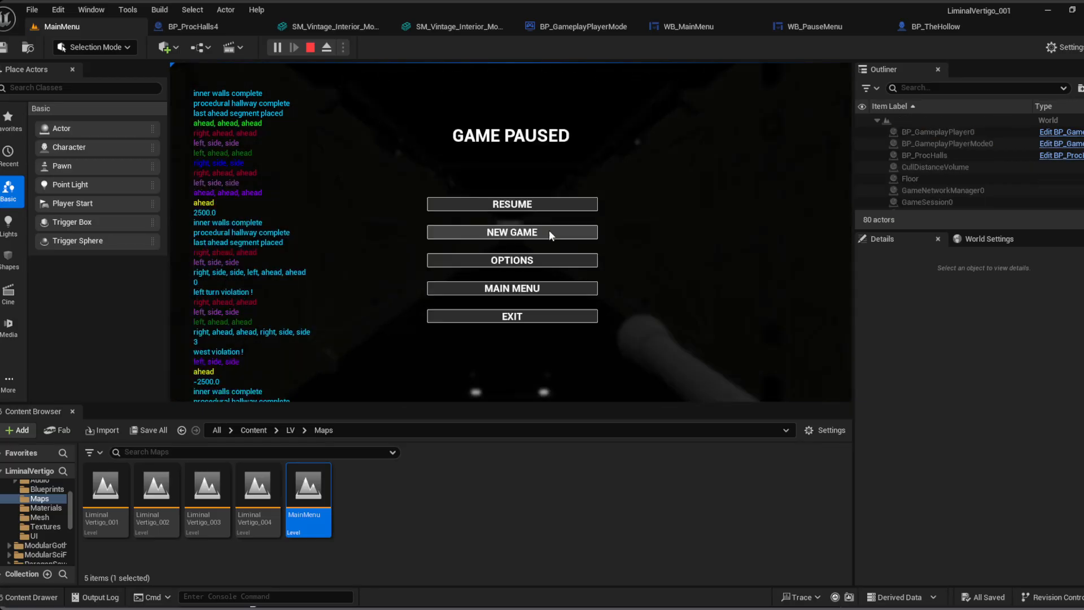
click(549, 231)
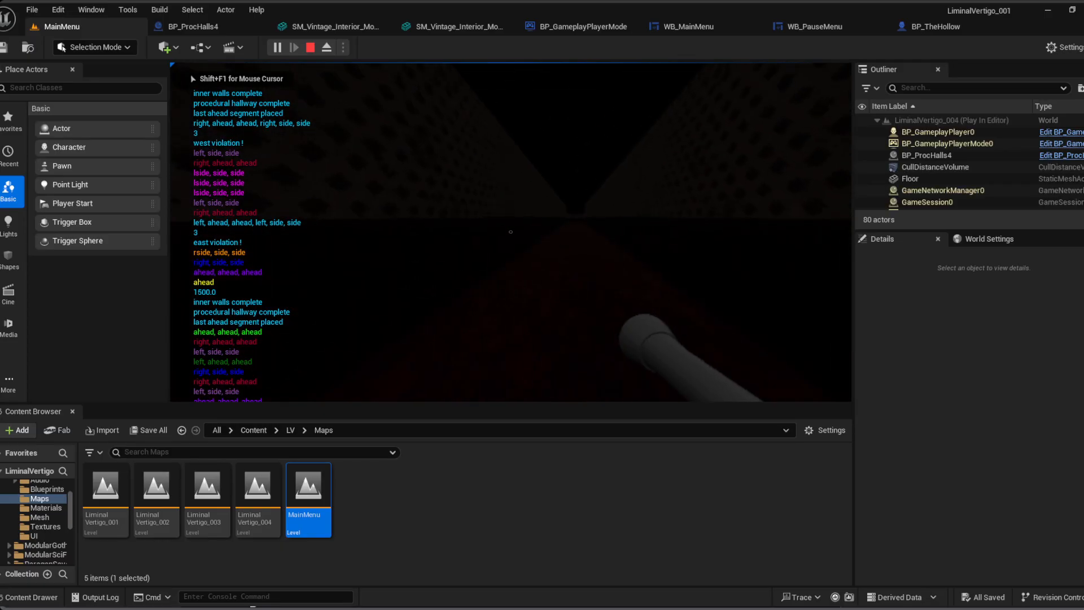
Step: Walk through the LiminalVertigo_004 hallways to check the walls and ceiling, and exit the game from its main menu
key(w)
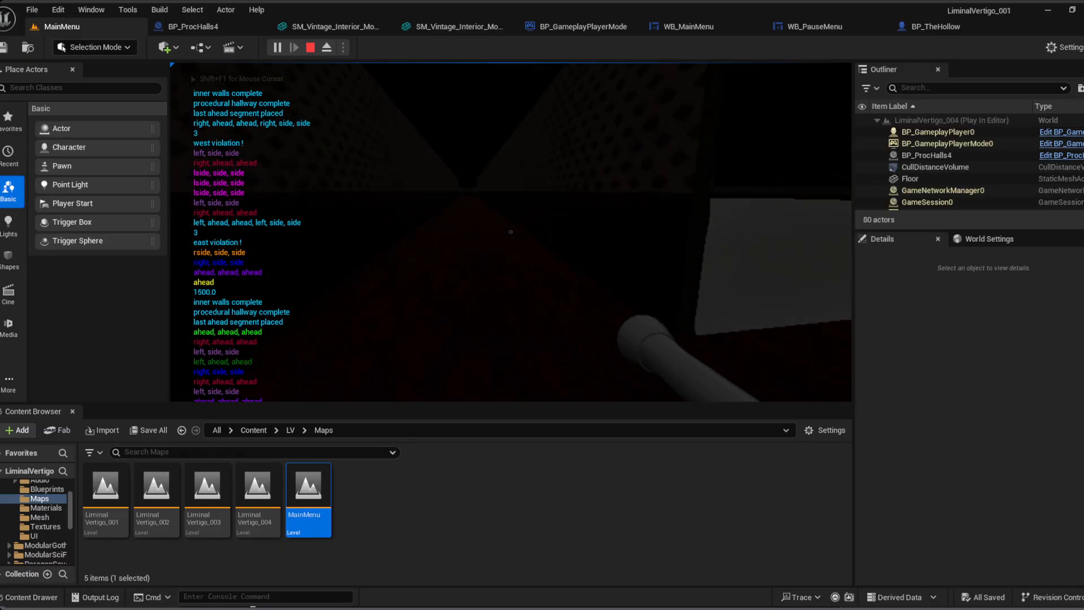
key(w)
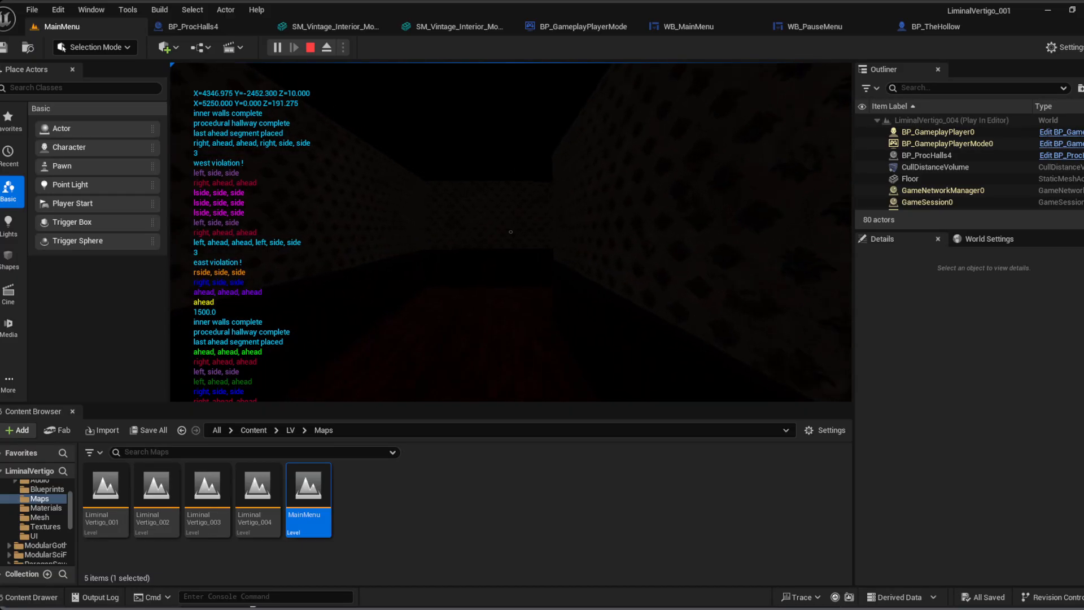
key(w)
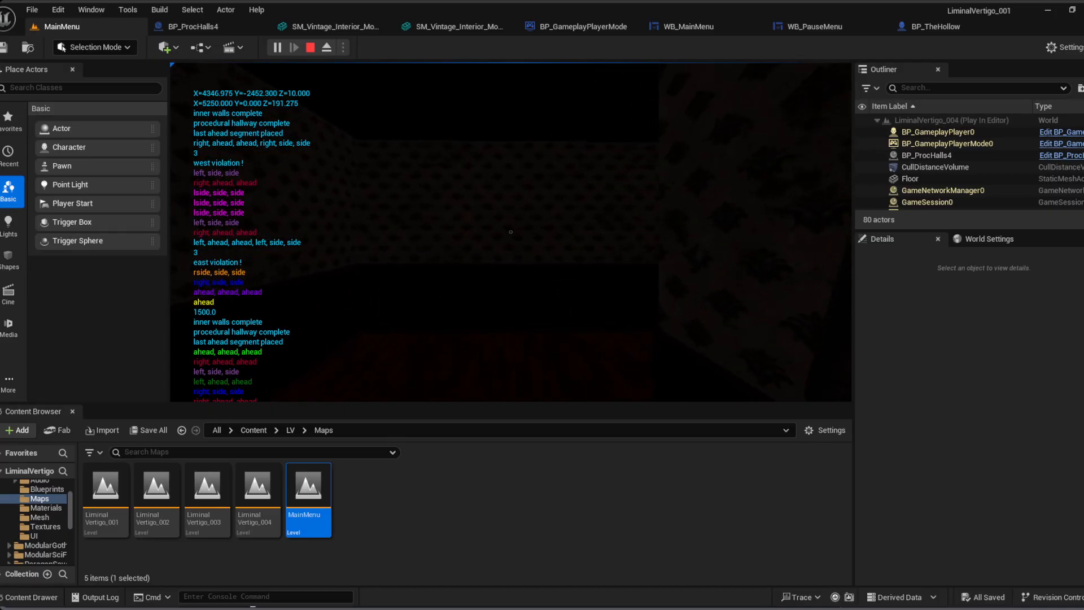
key(w)
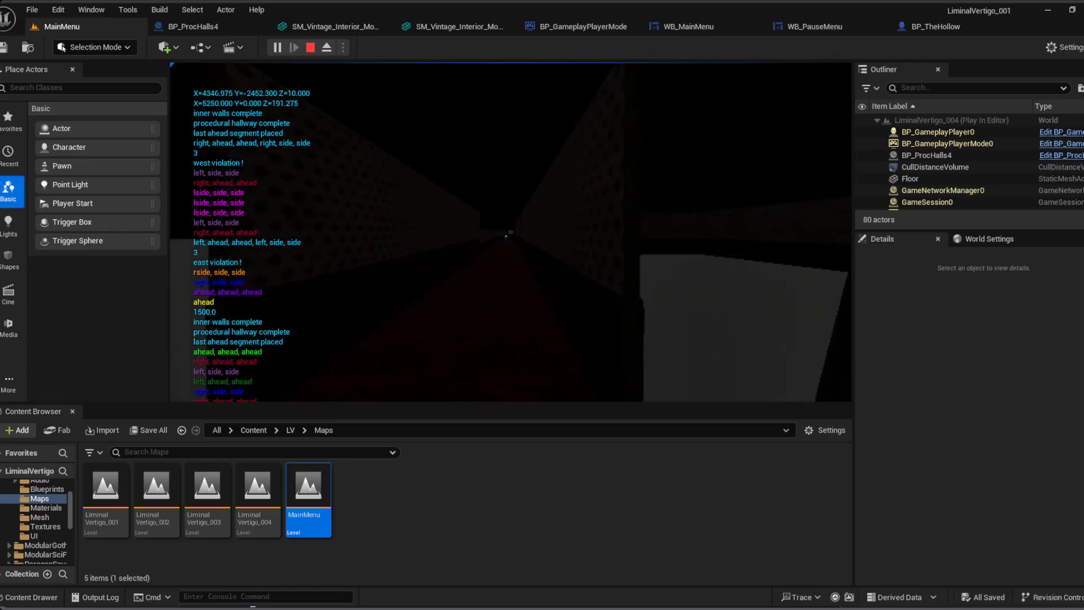
key(w)
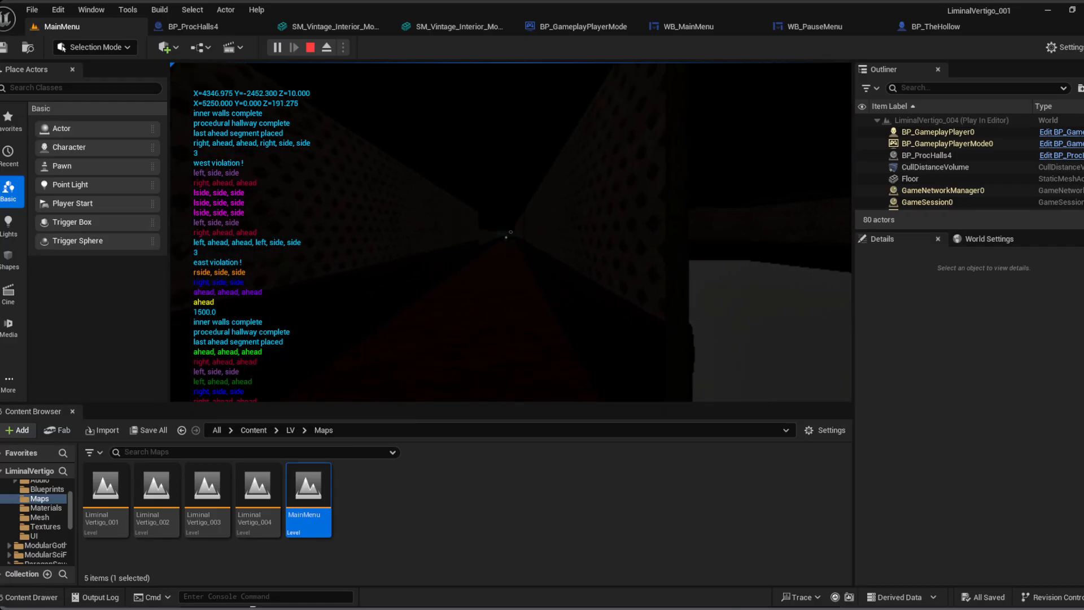
key(w)
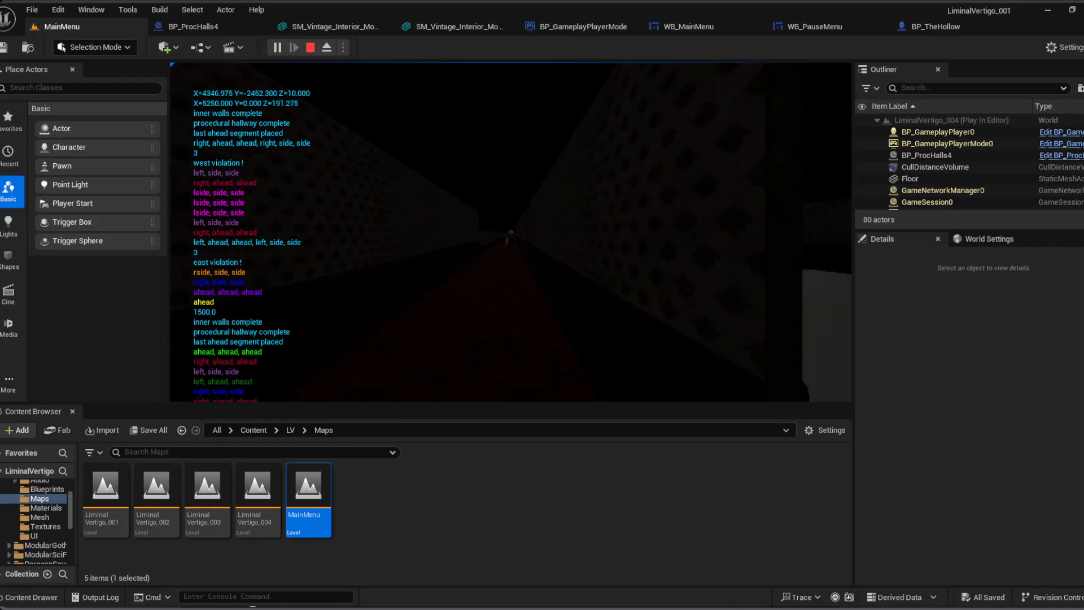
key(w)
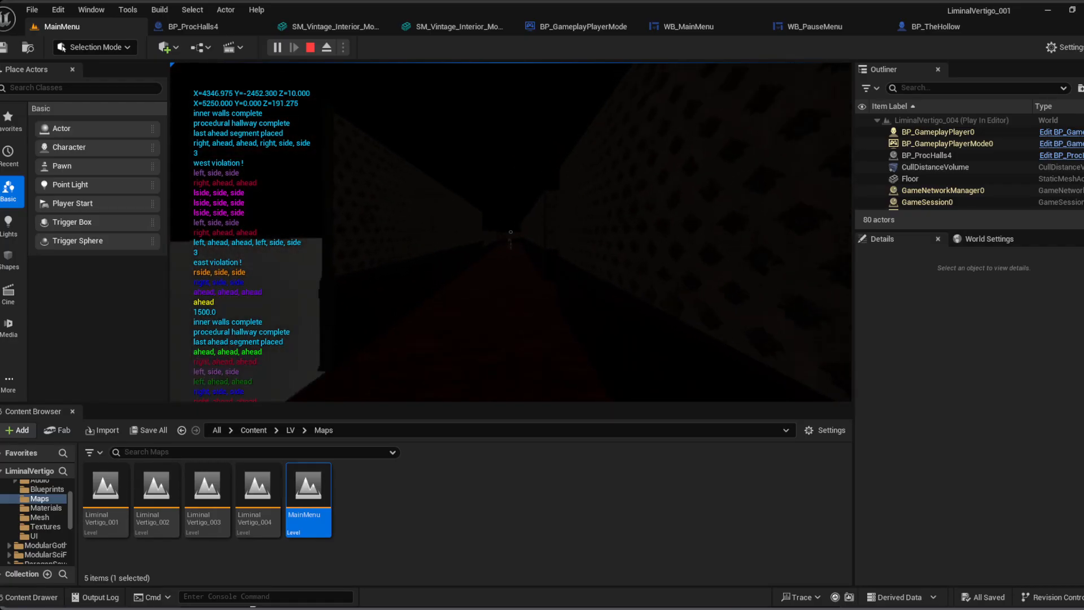
key(w)
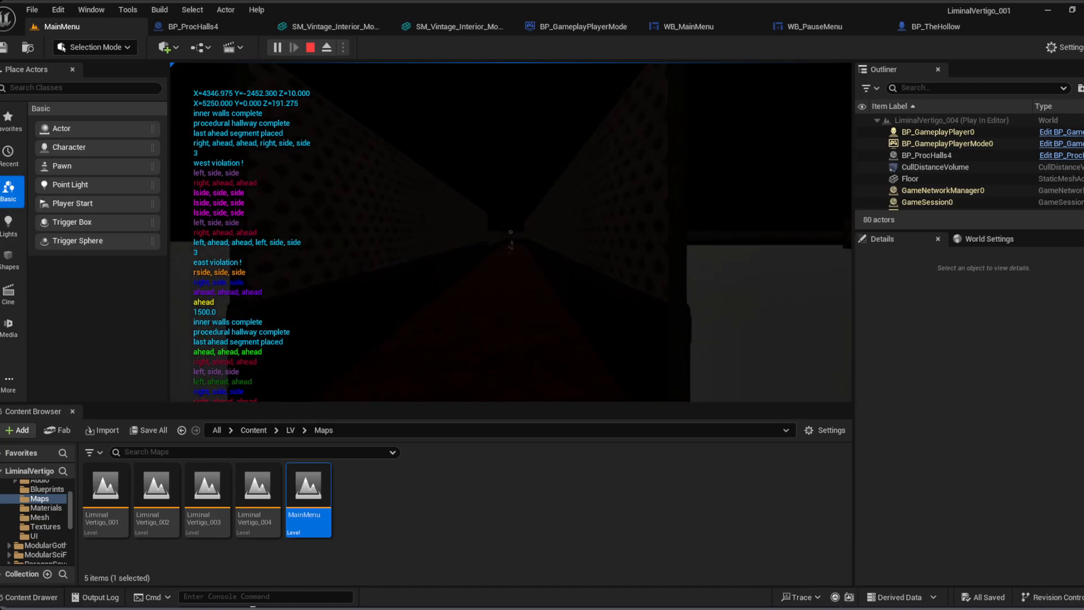
key(w)
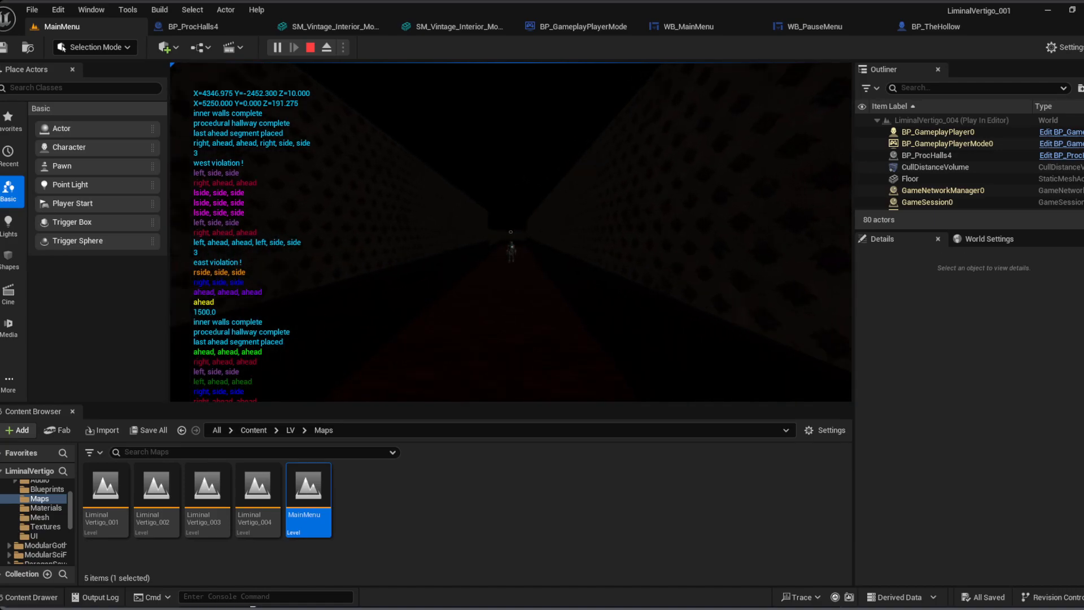
key(w)
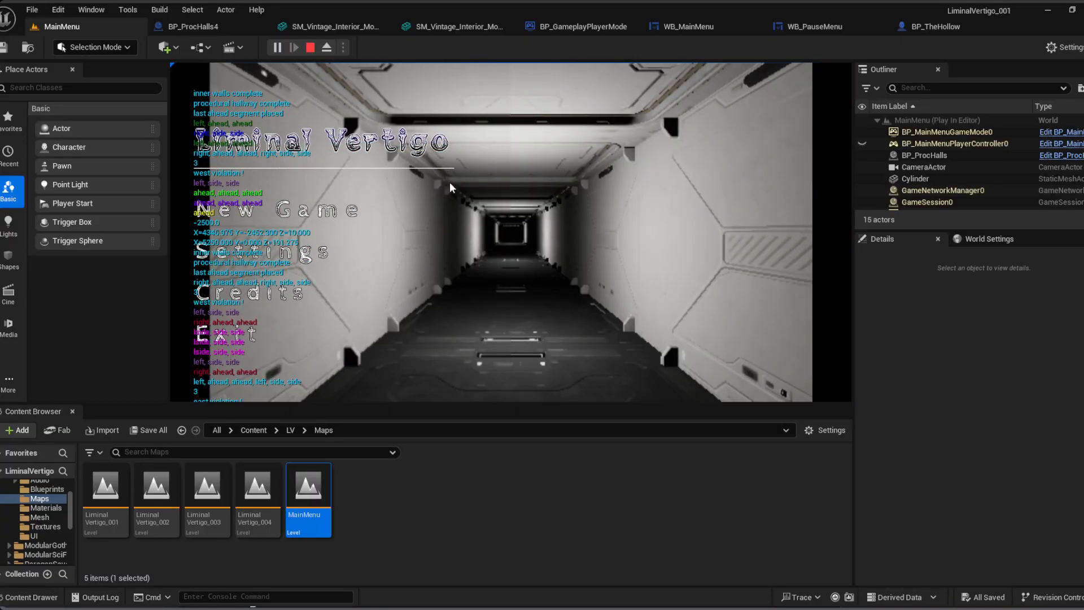
click(256, 334)
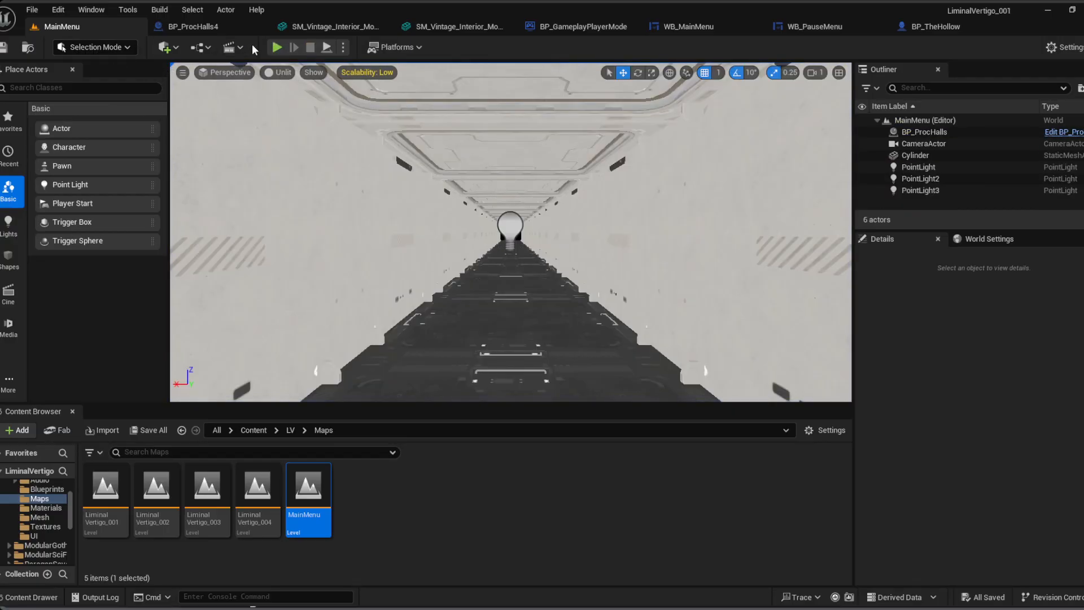
Step: Open the Wall component's static mesh from BP_ProcHalls4 and copy the Z build scale of LOD 0
click(204, 30)
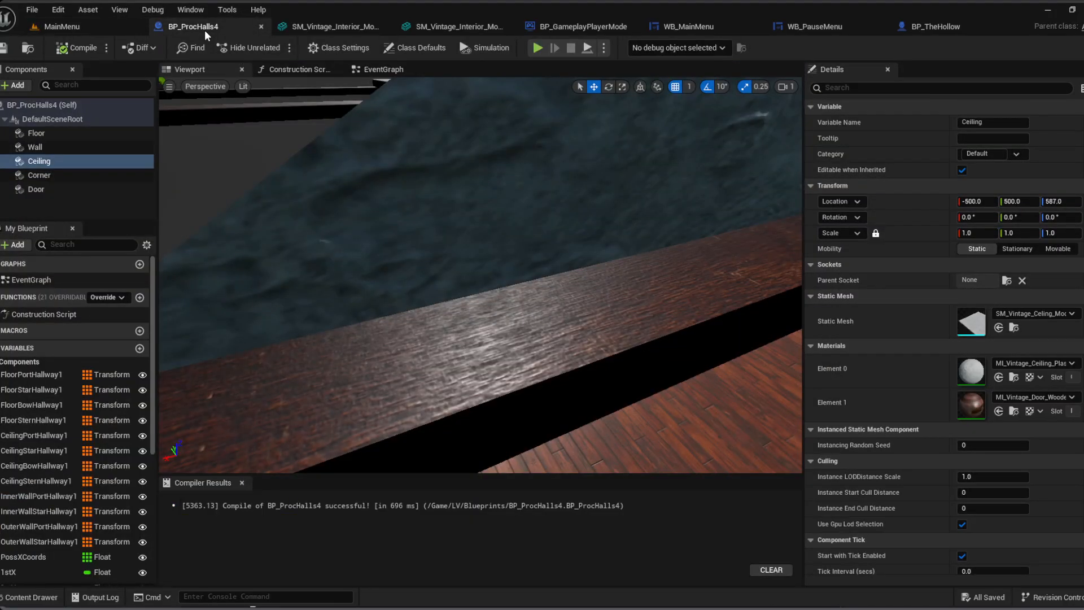
mouse_move(399, 291)
right_down()
mouse_move(463, 313)
mouse_move(542, 316)
mouse_move(531, 344)
mouse_move(508, 345)
mouse_move(362, 305)
mouse_move(226, 310)
mouse_move(237, 316)
mouse_move(214, 282)
mouse_move(170, 317)
mouse_move(186, 350)
mouse_move(198, 316)
mouse_move(316, 322)
mouse_move(209, 311)
mouse_move(339, 334)
mouse_move(248, 328)
mouse_move(401, 291)
right_up()
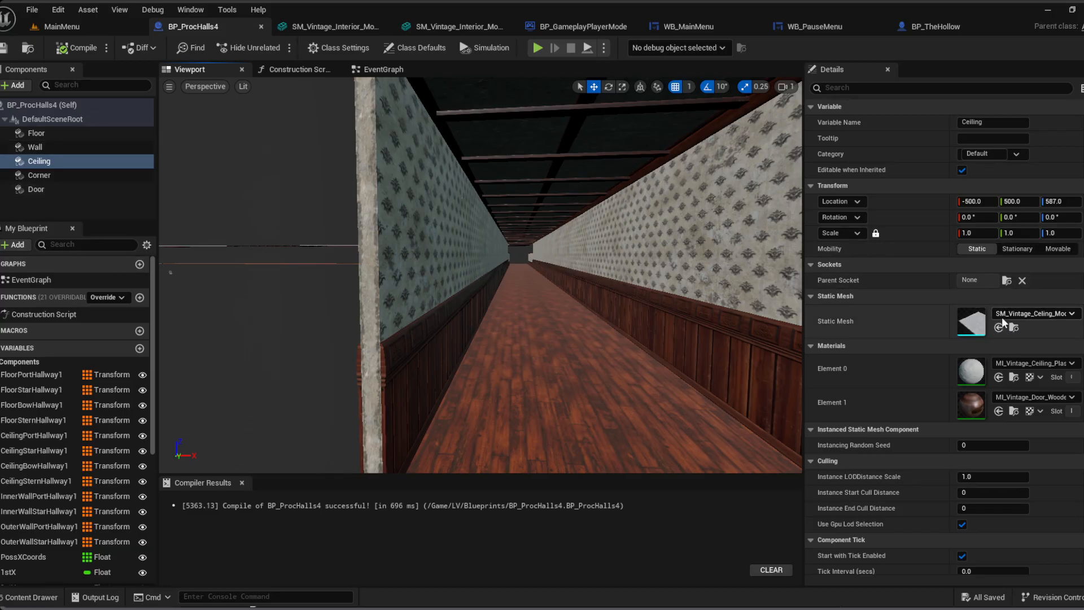
click(51, 147)
double_click(971, 320)
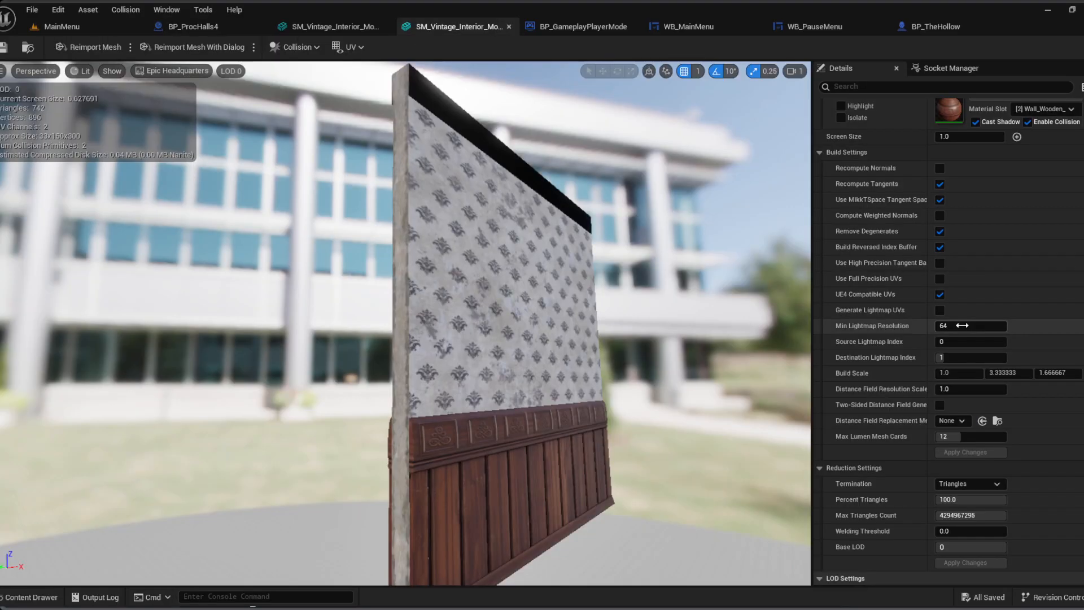
scroll(964, 234, up, 5)
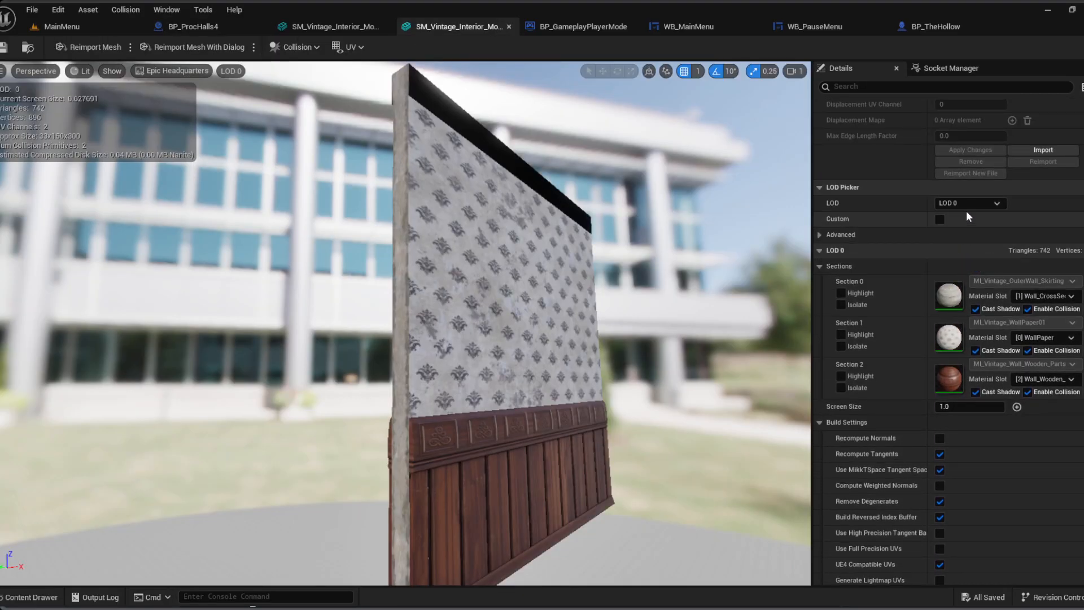
scroll(965, 395, down, 4)
click(1055, 404)
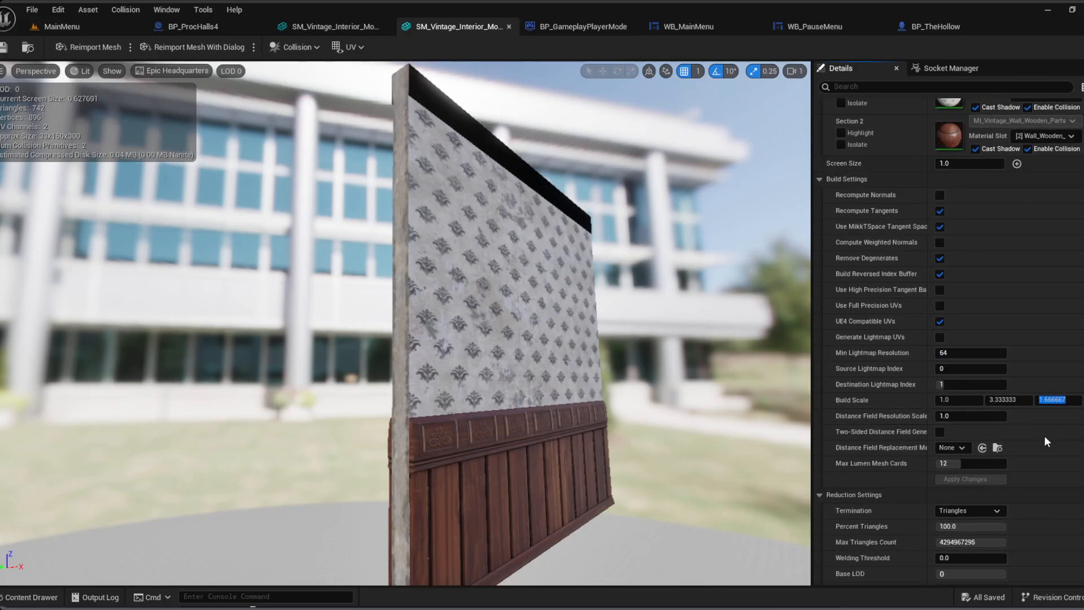
scroll(1034, 388, up, 3)
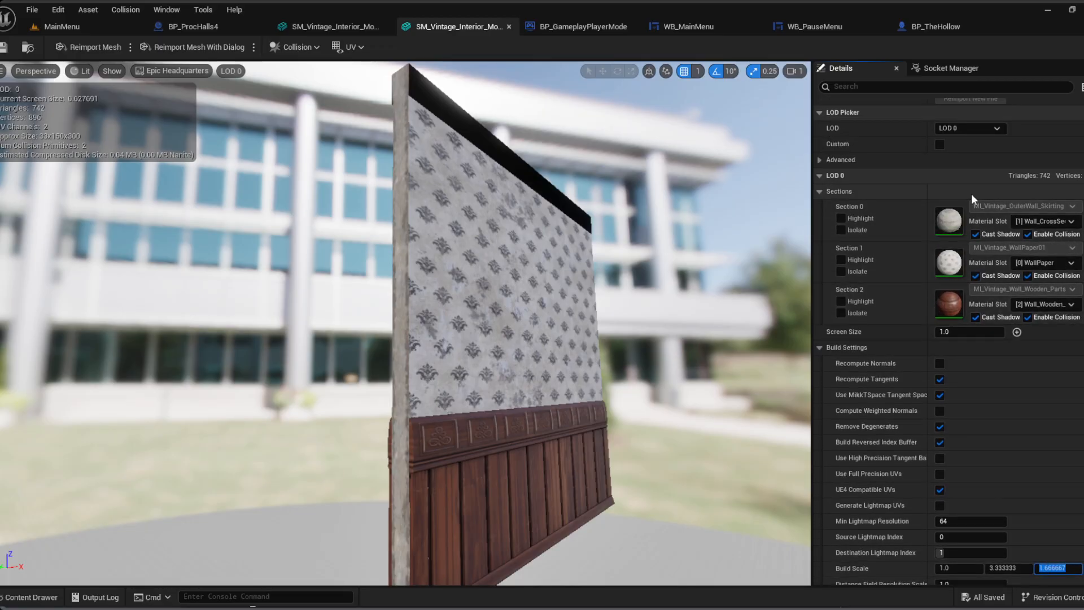
Step: Set the Z build scale of the wall mesh's LOD 1 to 1.666667
click(965, 128)
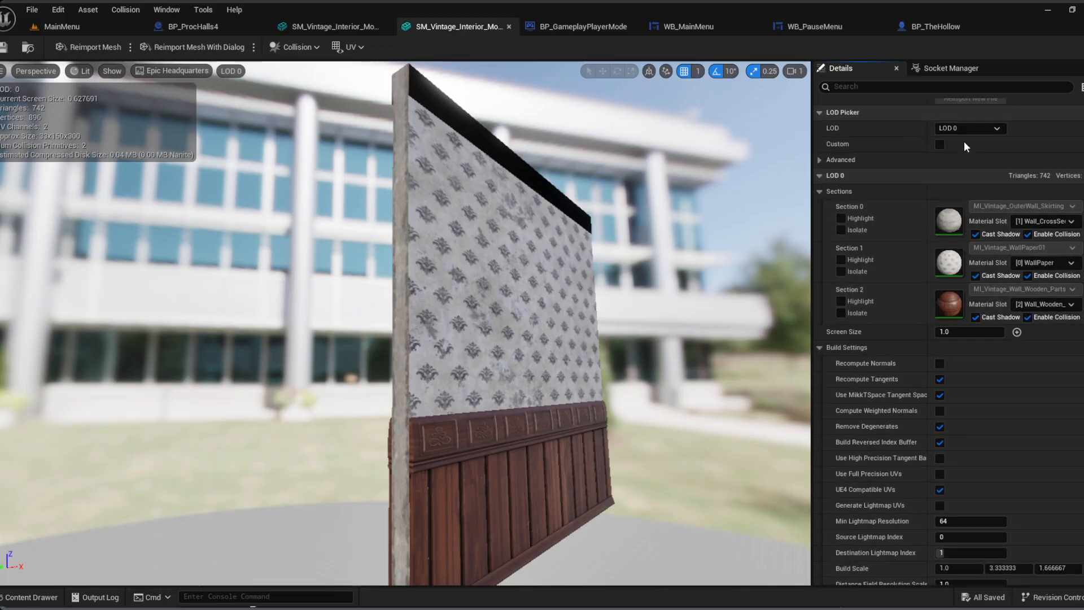
click(960, 174)
scroll(1051, 531, down, 3)
click(1053, 490)
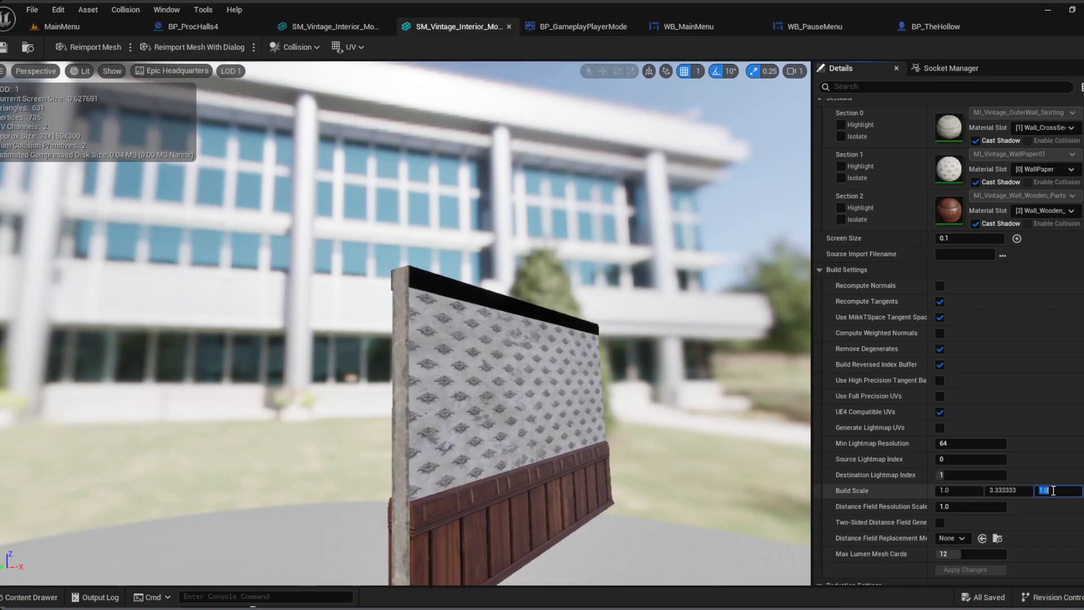
text(1.666667)
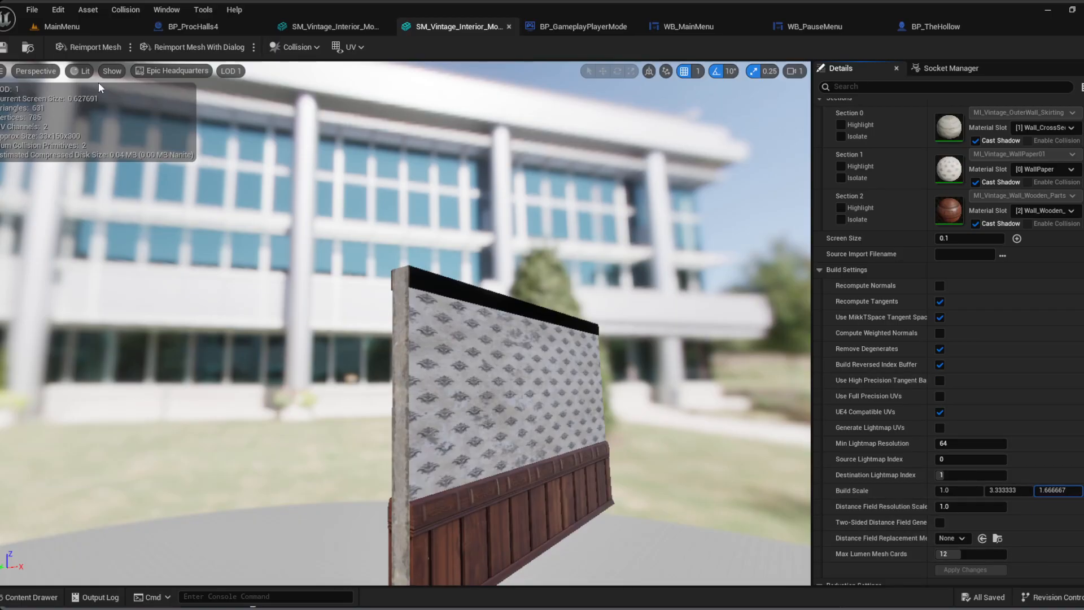
click(33, 11)
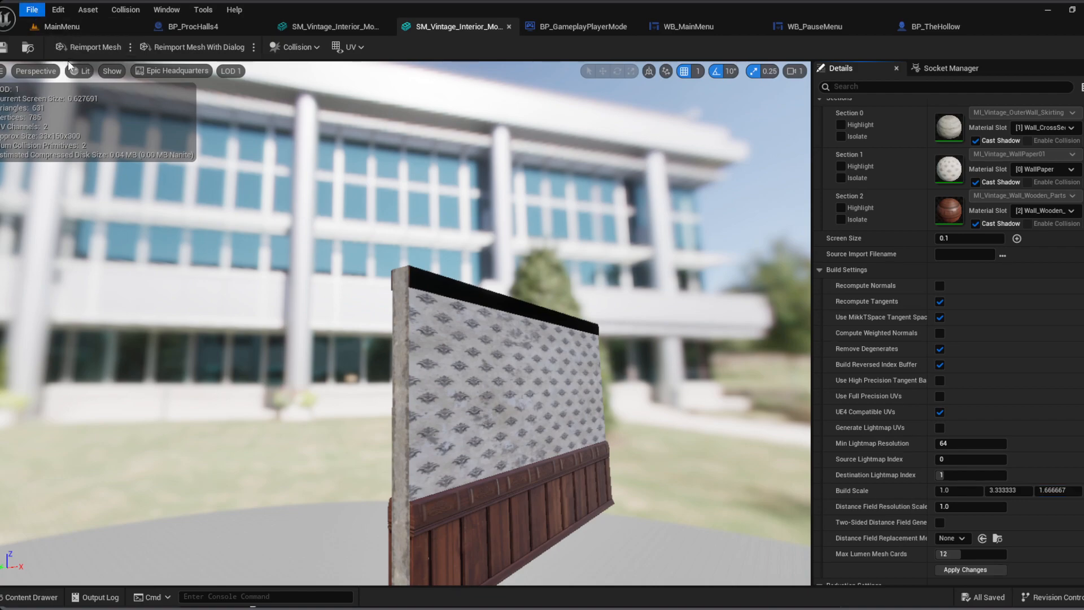
click(78, 83)
key(ctrl+c)
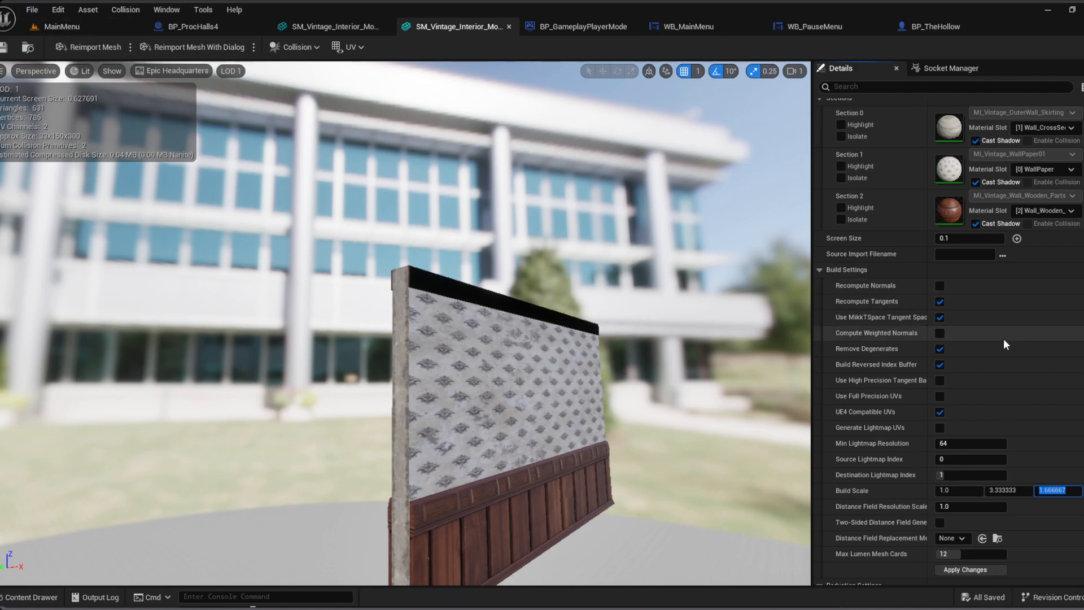
Step: Set the Z build scale of the wall mesh's LOD 2 to 1.666667 and apply the build changes
scroll(1004, 342, up, 3)
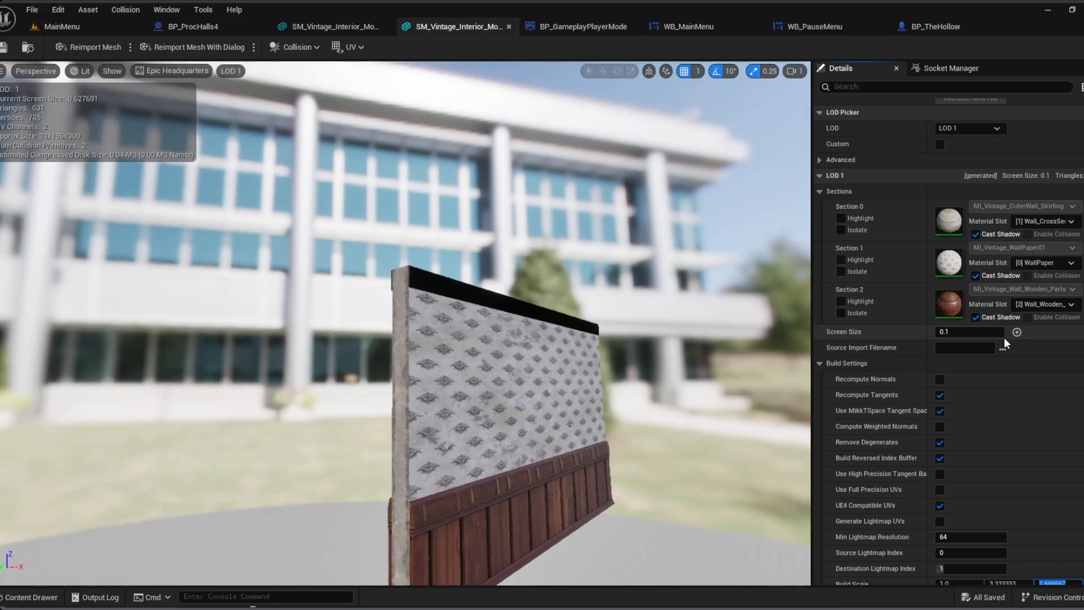
click(984, 132)
click(958, 178)
scroll(977, 402, down, 3)
click(1053, 491)
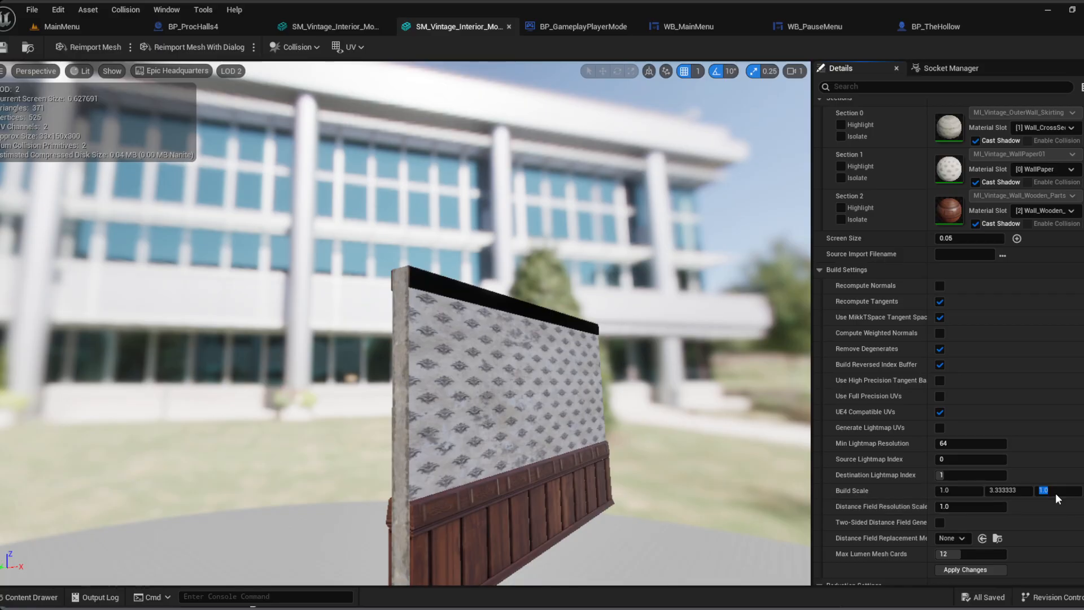
text(1.666667)
key(Return)
click(974, 570)
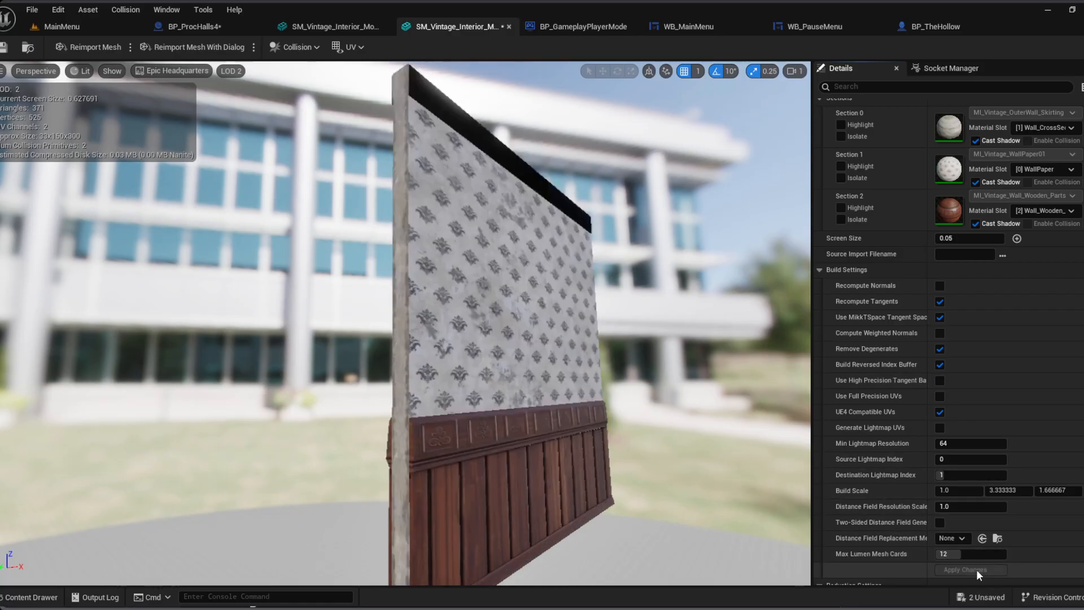
Step: Recheck LOD 1's build scale, and set LOD 3's Z build scale to 1.666667 with the change applied
scroll(994, 338, up, 3)
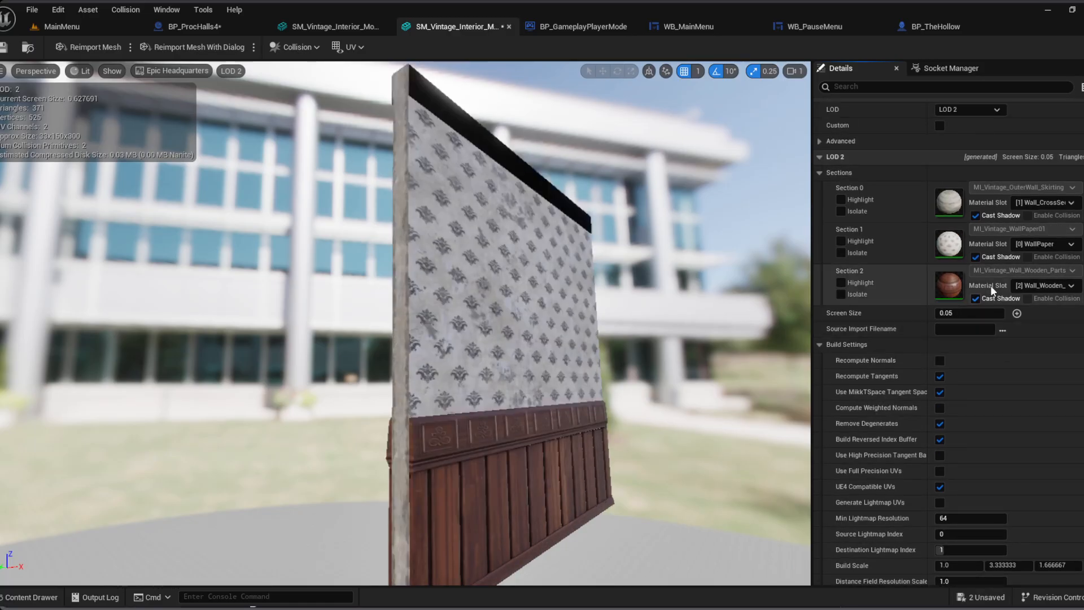
click(960, 148)
scroll(1028, 522, down, 3)
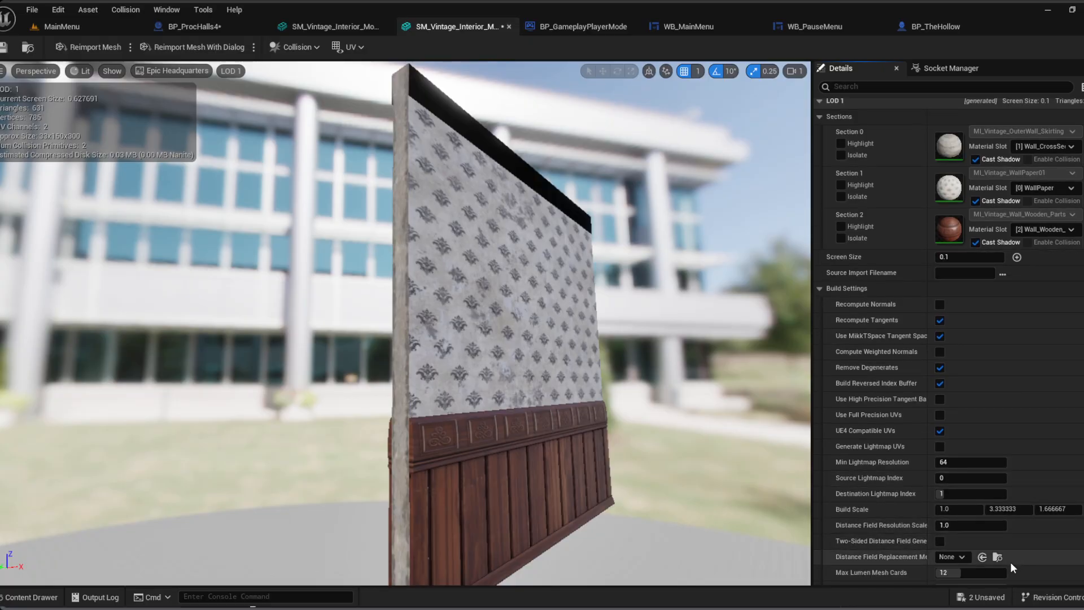
scroll(999, 558, down, 1)
scroll(1019, 480, up, 3)
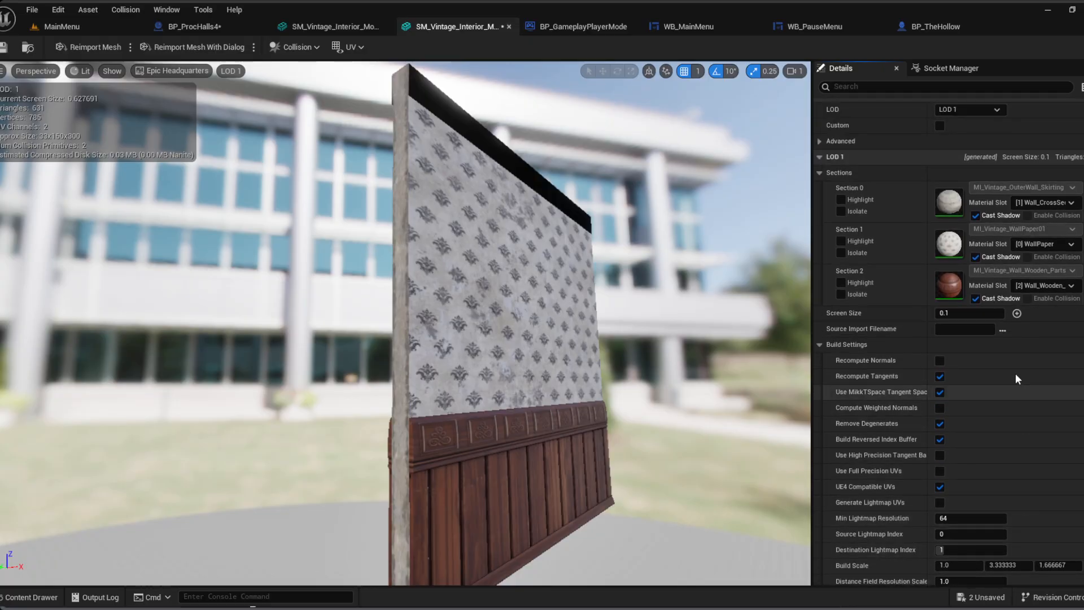
click(963, 112)
click(957, 172)
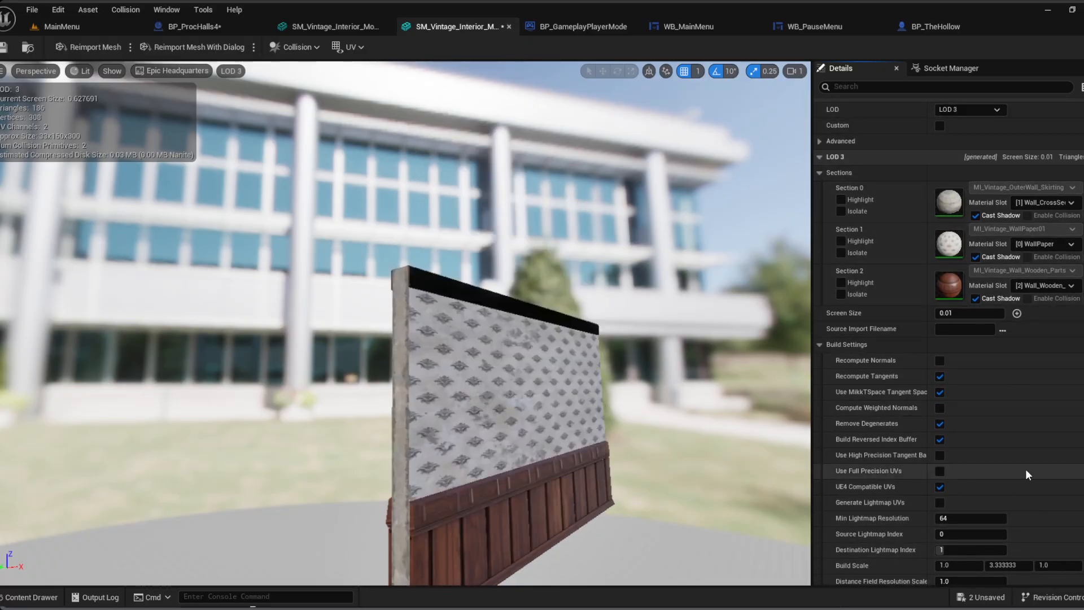
scroll(1025, 465, down, 4)
click(1049, 471)
double_click(1048, 471)
key(ctrl+v)
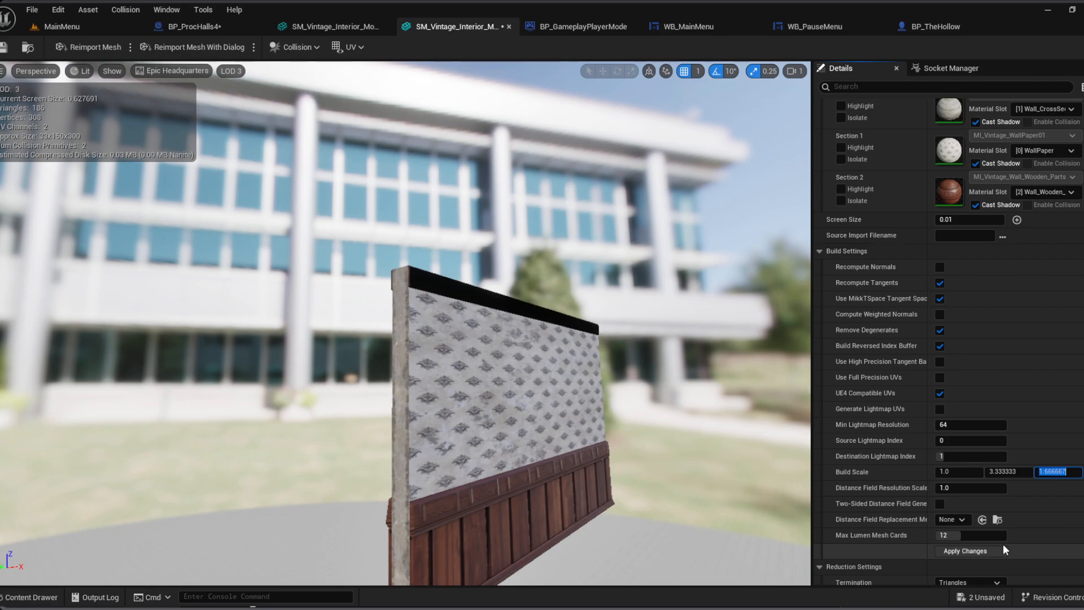
click(1003, 546)
Step: Check the wall mesh at LOD 1 and LOD 4, return it to LOD 0, and save all changes
scroll(998, 283, up, 5)
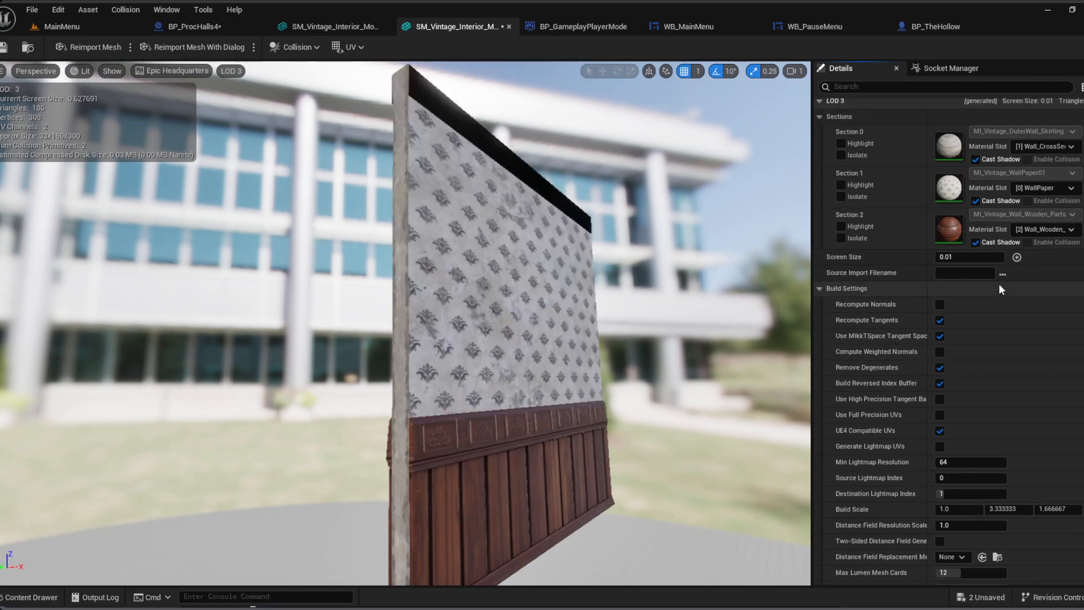
click(971, 187)
click(968, 225)
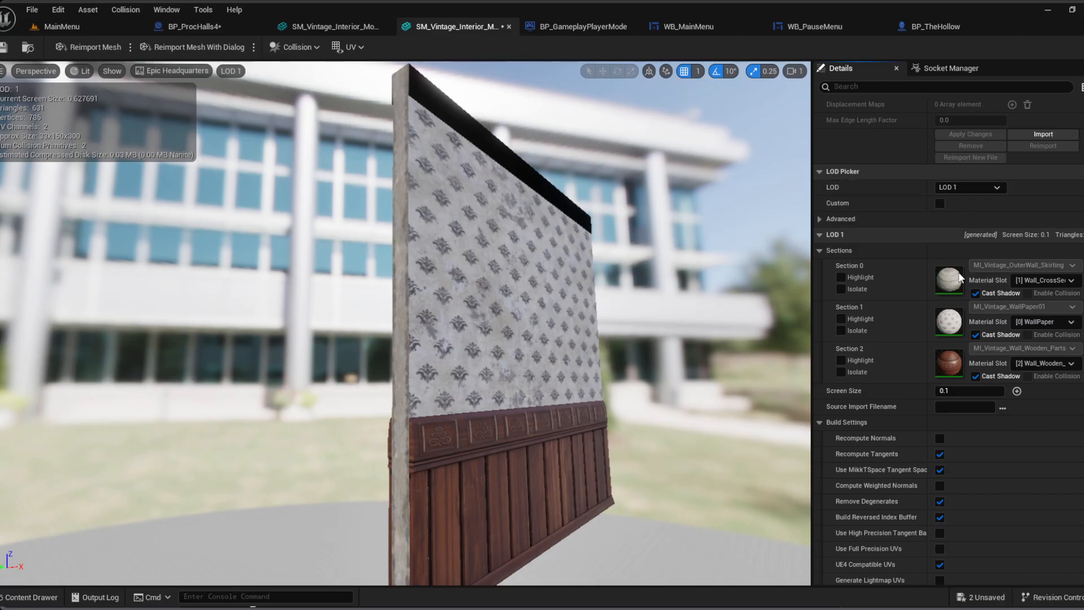
scroll(1008, 522, down, 5)
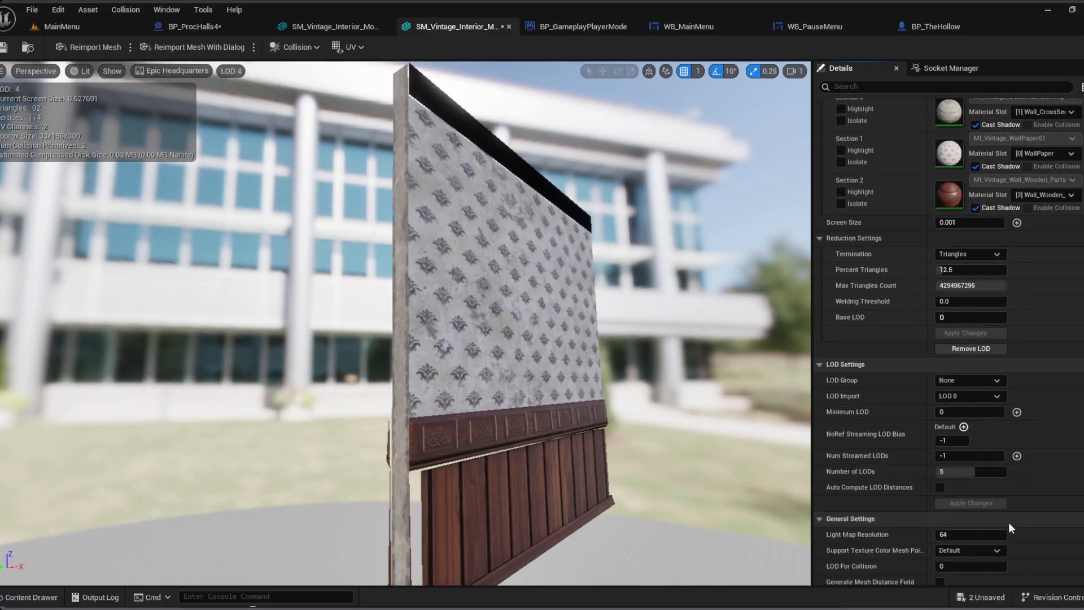
scroll(1010, 516, up, 5)
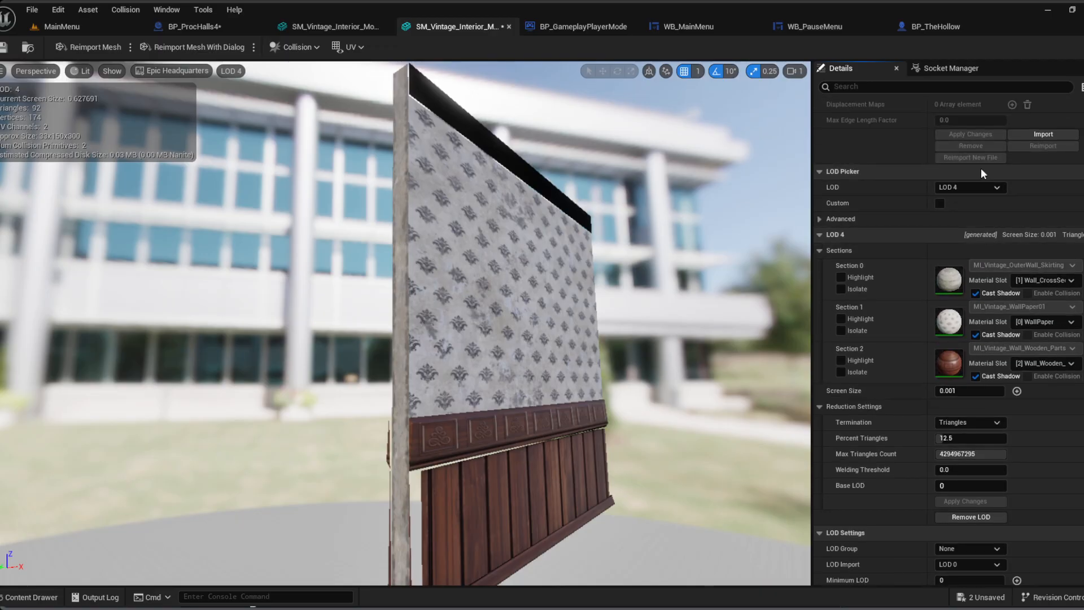
click(971, 187)
click(966, 213)
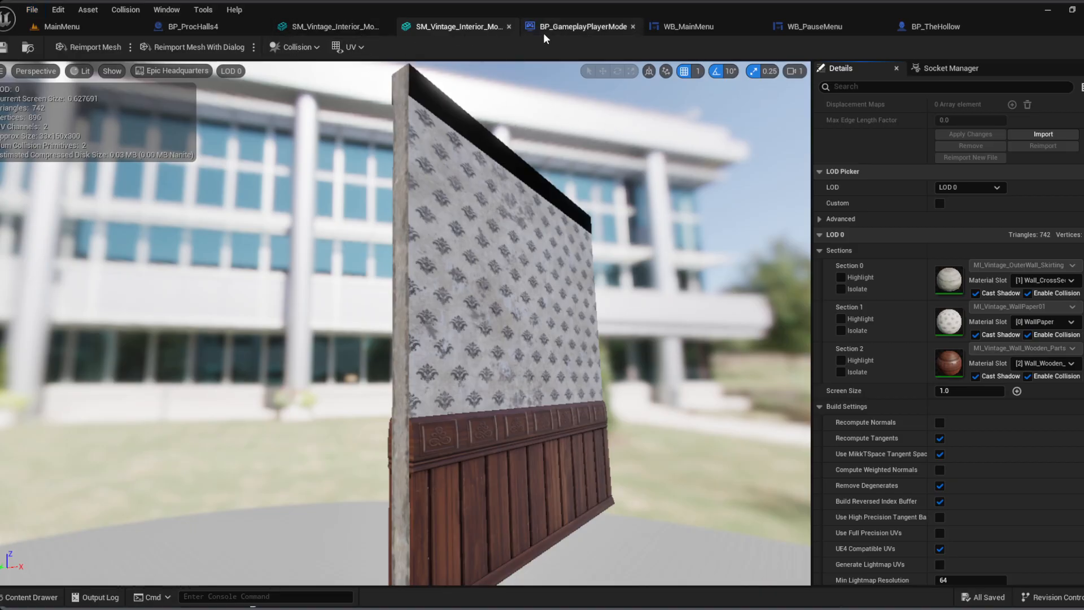
Step: Close all open asset editors except the MainMenu map and BP_ProcHalls4
middle_click(807, 29)
middle_click(806, 28)
middle_click(672, 26)
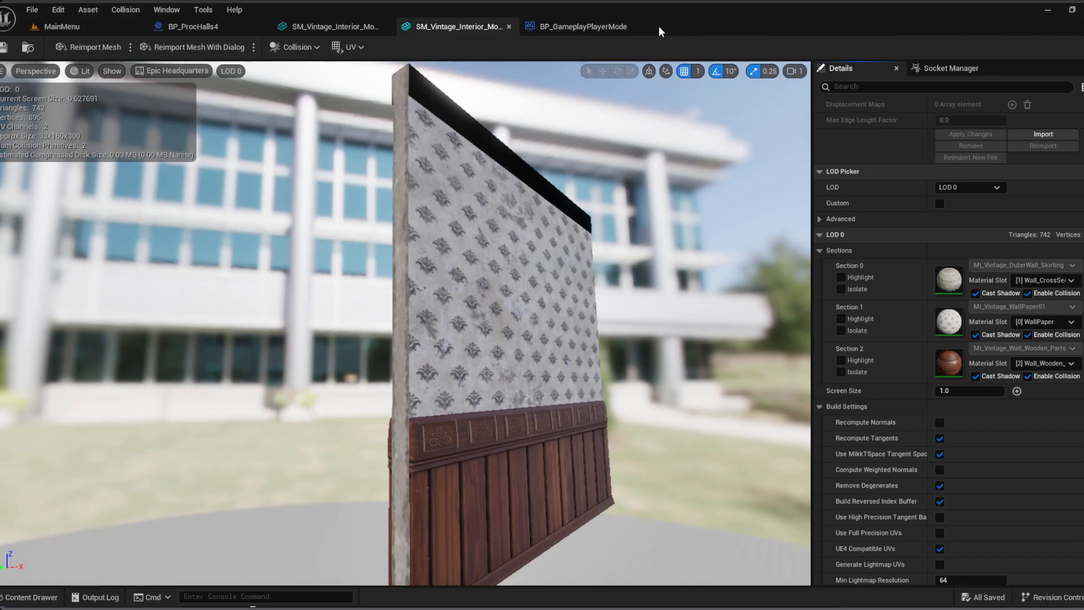
middle_click(588, 26)
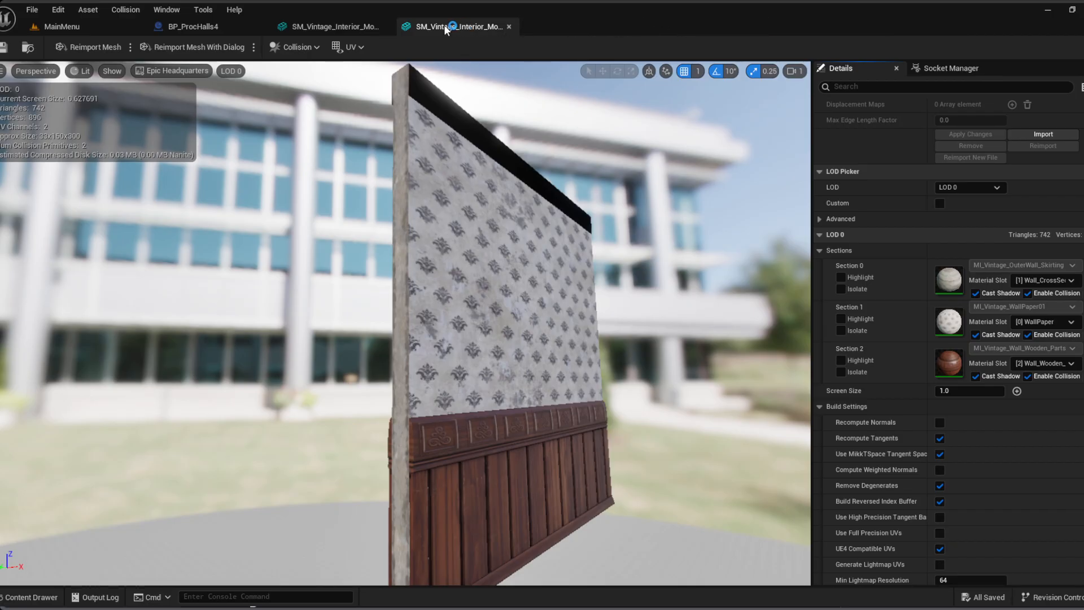
middle_click(457, 25)
middle_click(350, 26)
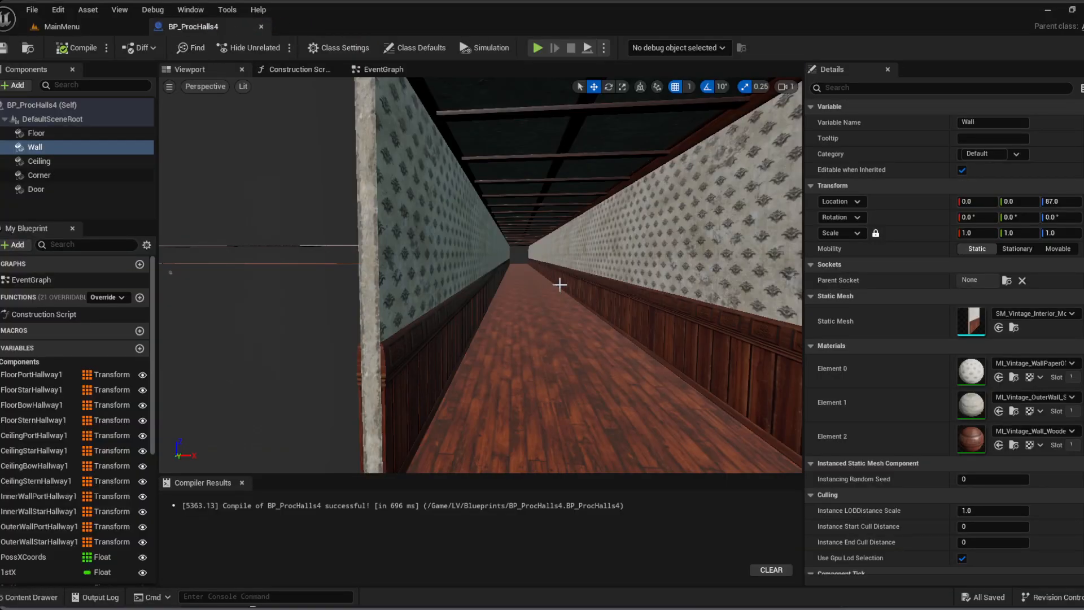
Step: Playtest a new game from the MainMenu map, inspect the hallway walls with the flashlight, and exit from the game's main menu
right_drag(546, 263, 490, 272)
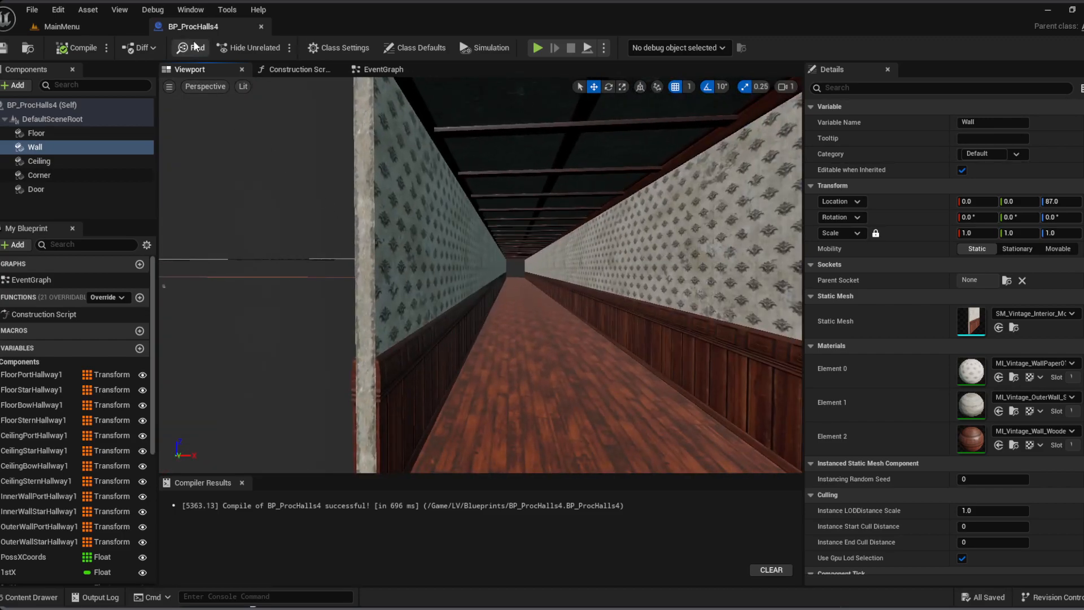
click(62, 26)
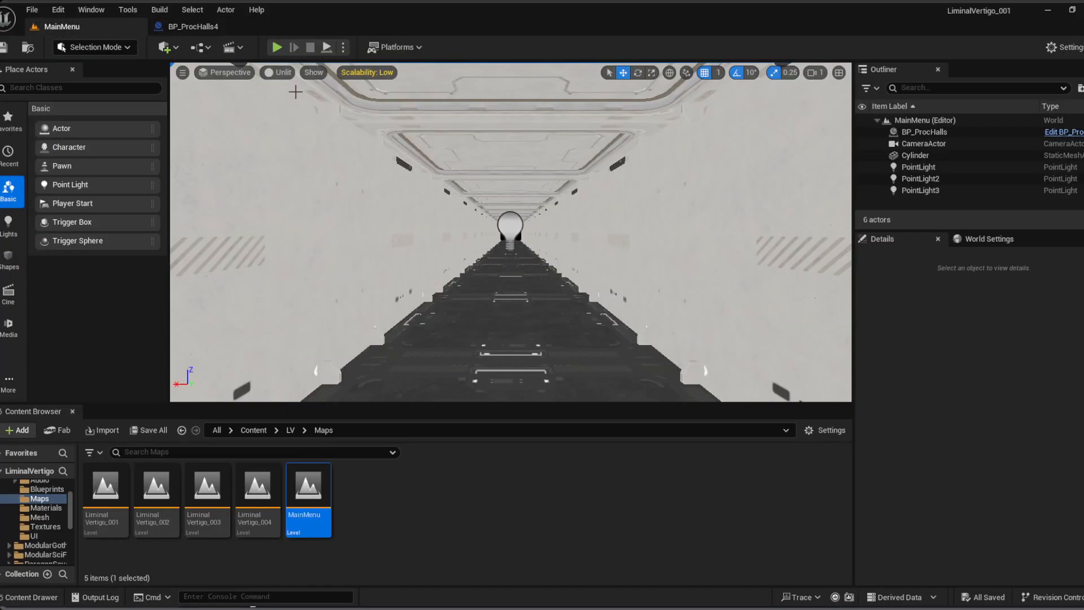
click(277, 47)
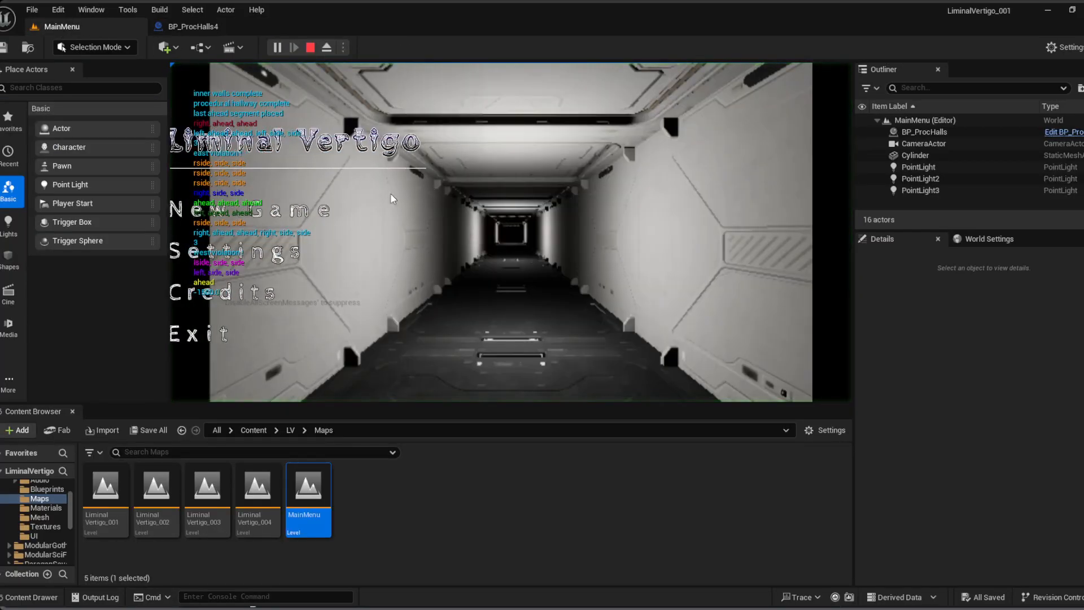
click(298, 211)
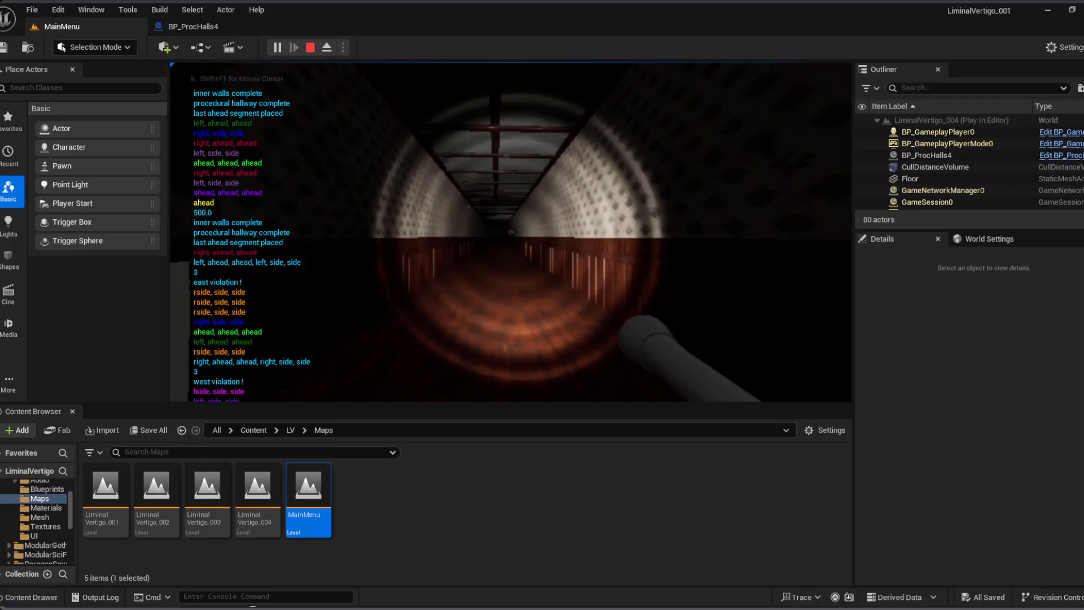
key(f)
key(w)
key(f)
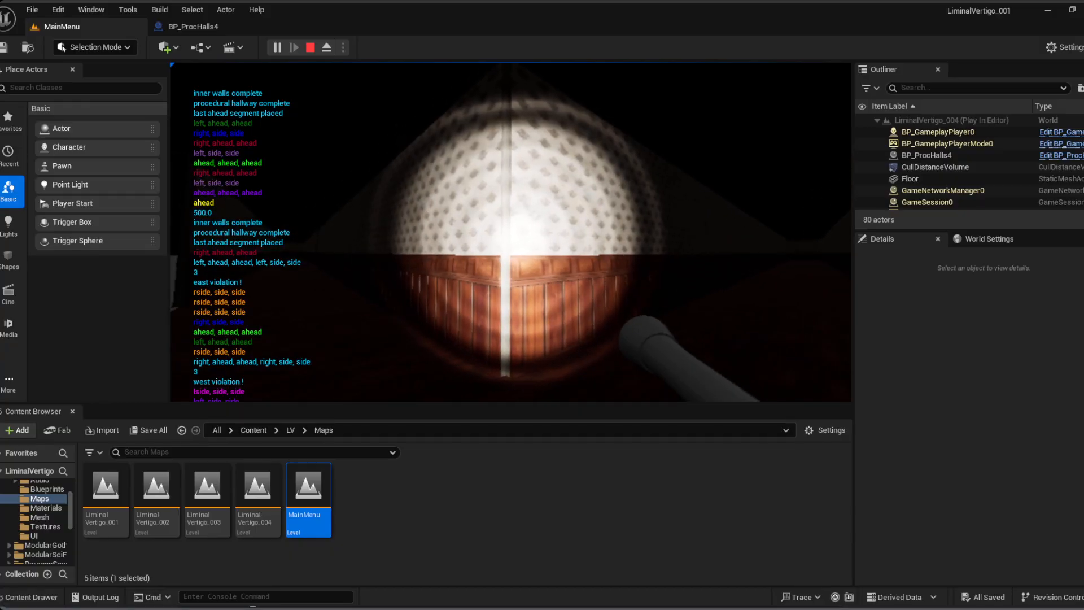
key(f)
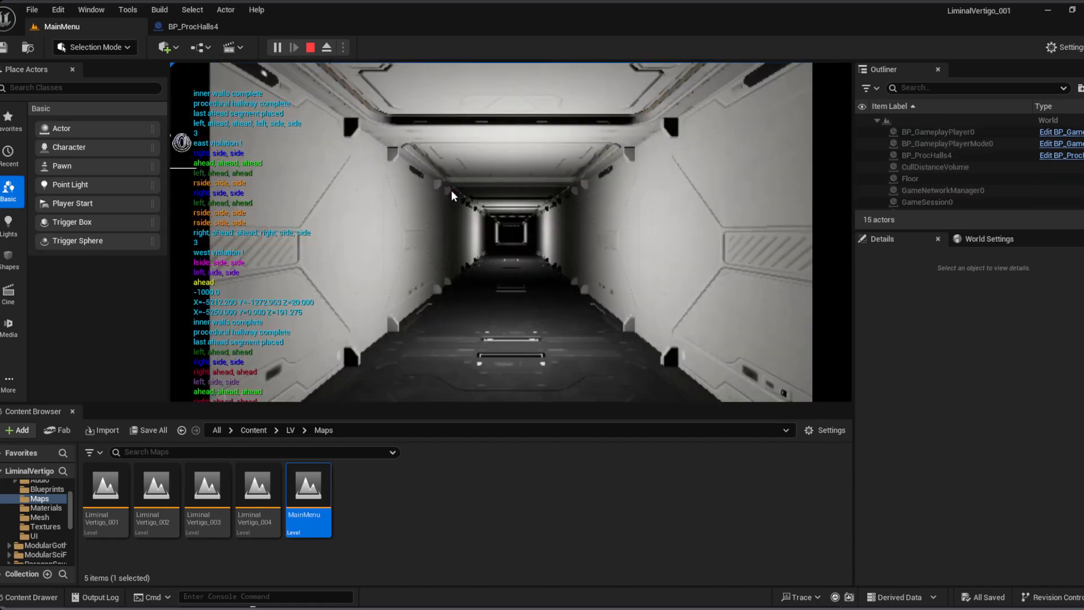
click(260, 340)
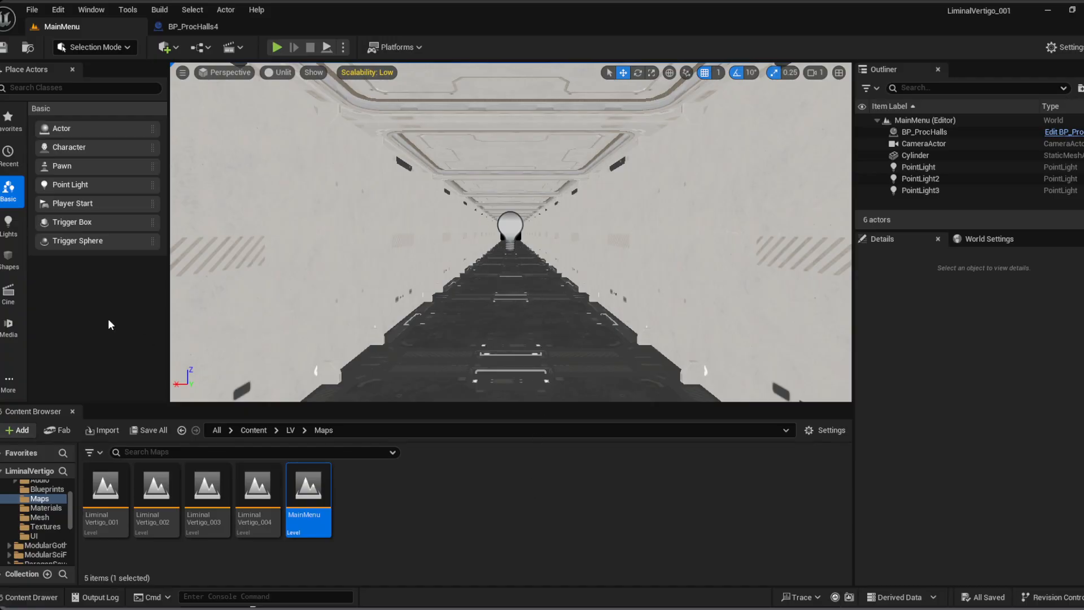
click(462, 505)
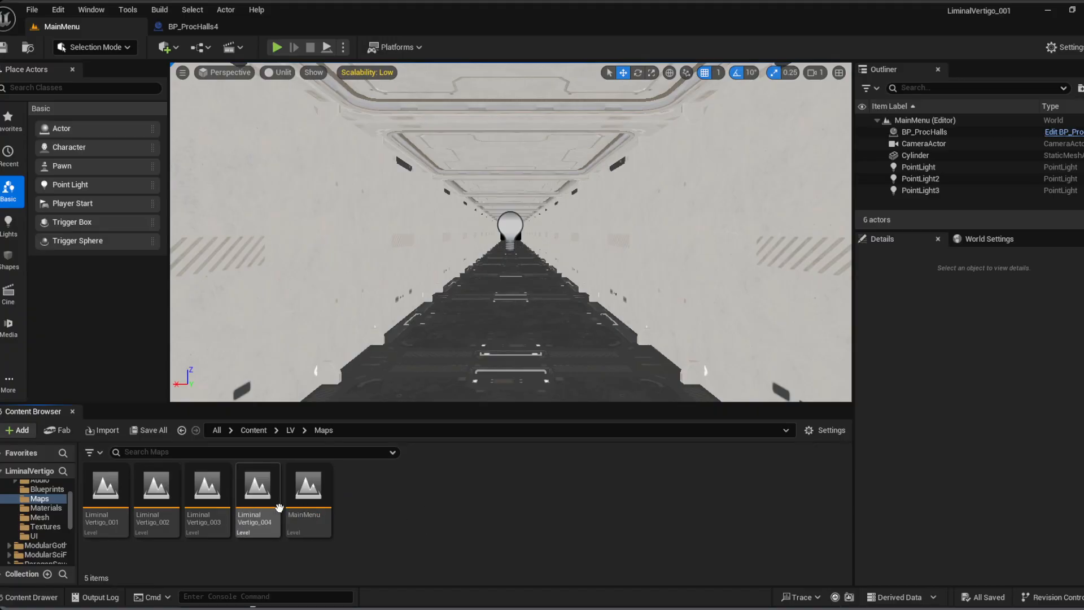